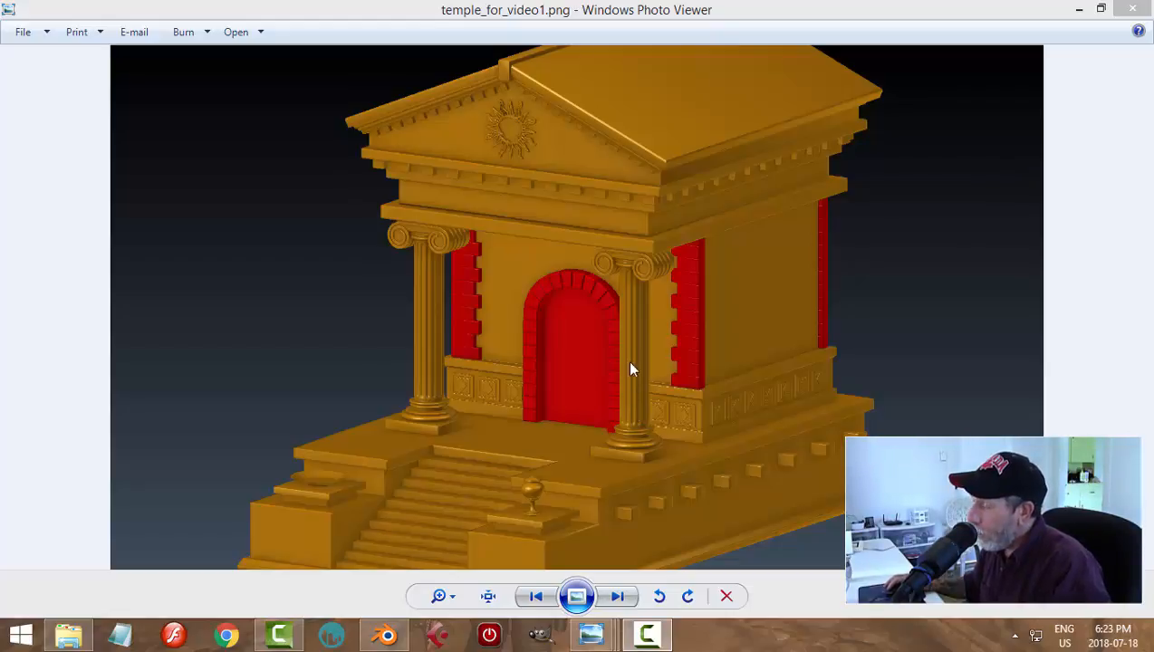
Switch to Blender and delete every object in the default scene
click(386, 636)
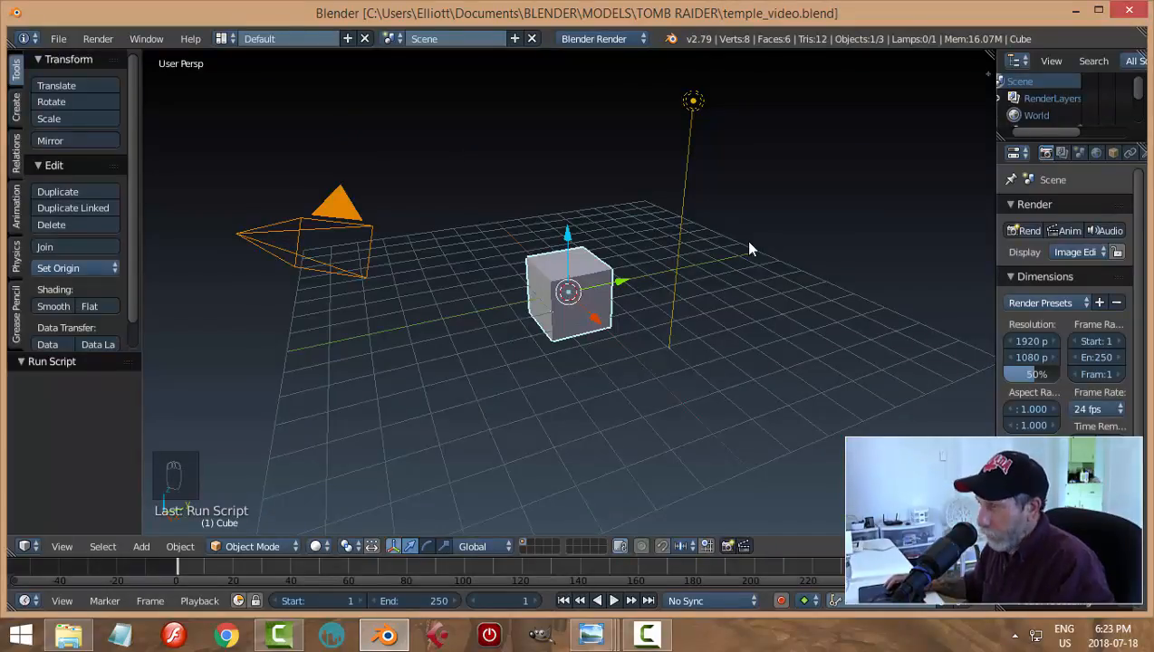
key(a)
key(a)
key(x)
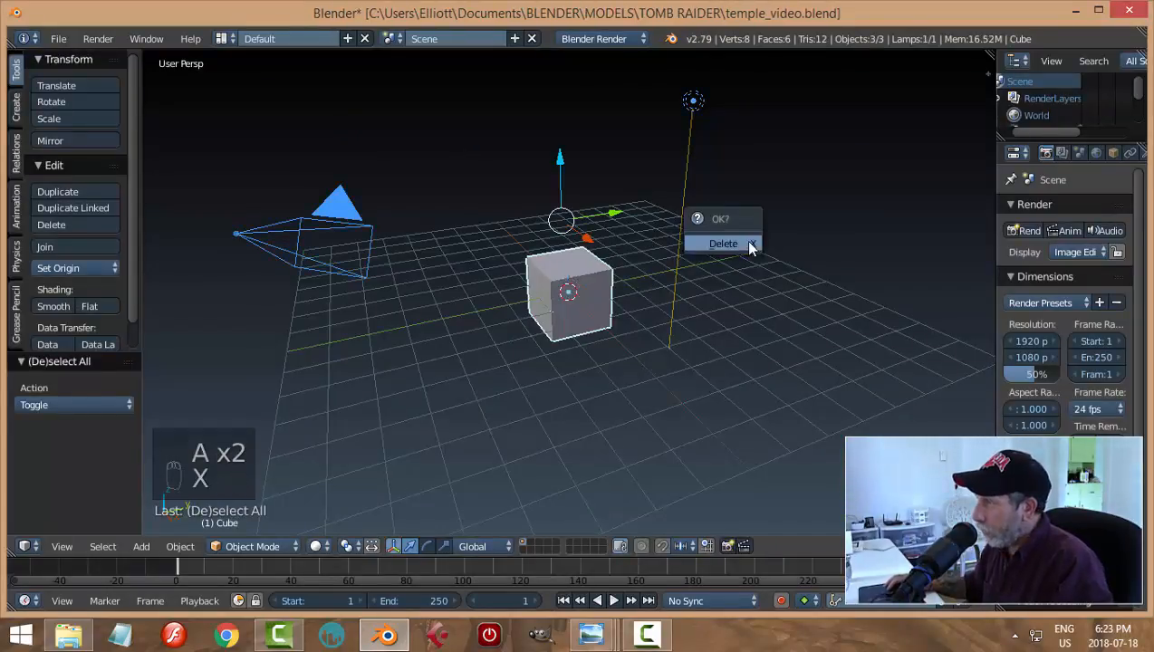
click(744, 241)
Set the render engine to Cycles Render with GPU Compute as the device
click(597, 43)
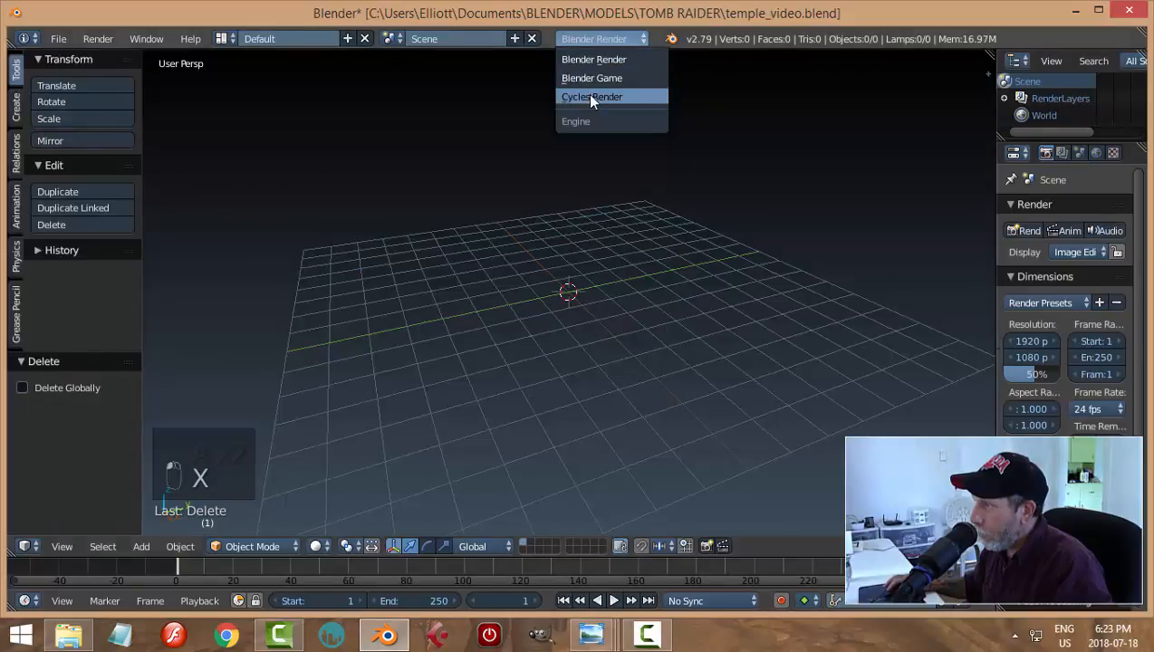
click(587, 94)
click(1077, 296)
click(1066, 260)
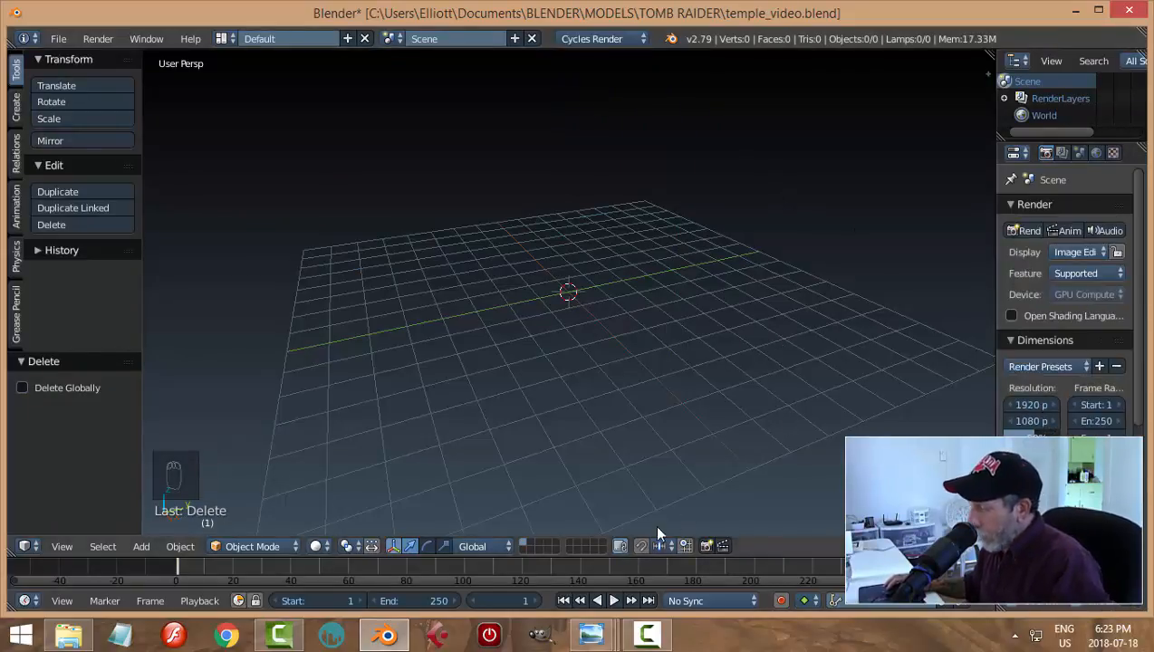
Examine the temple's overall shape in temple_for_video1.png in Windows Photo Viewer and return to Blender
mouse_move(597, 634)
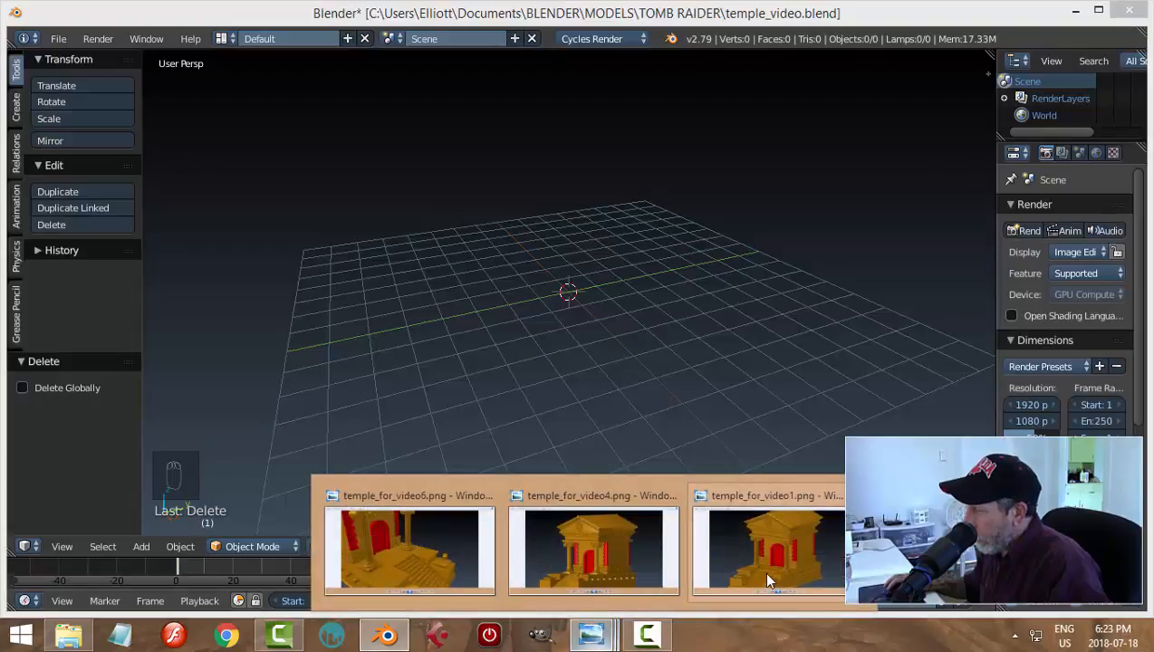
click(763, 570)
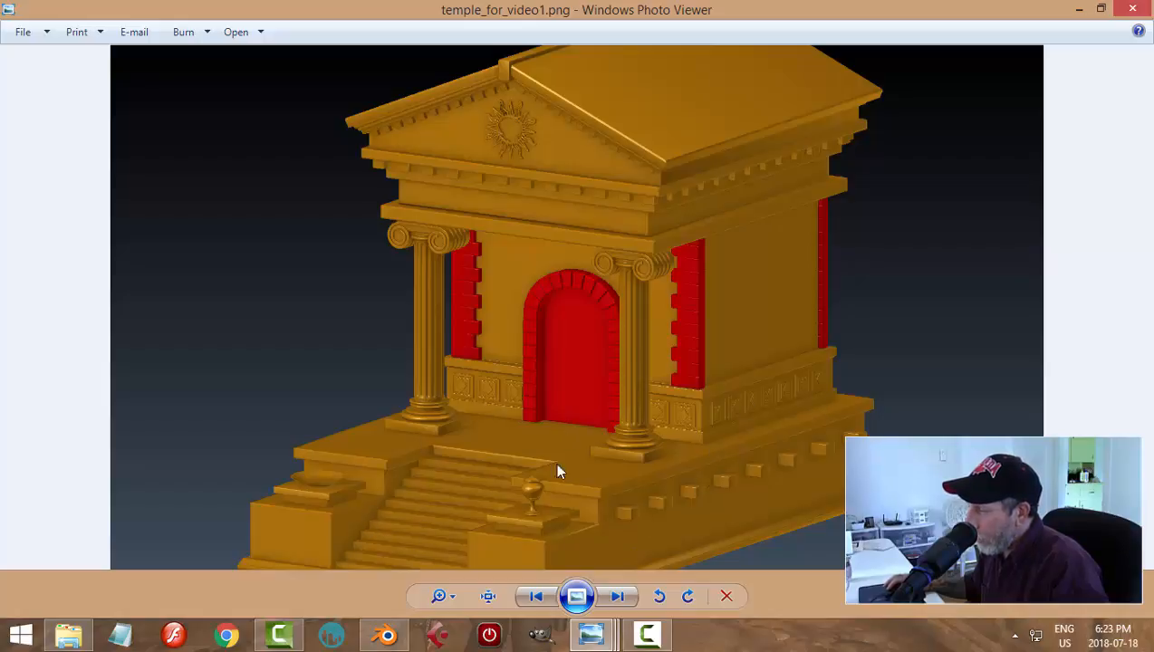
click(386, 633)
Add a plane mesh at the scene origin in the orthographic top view
key(KP_7)
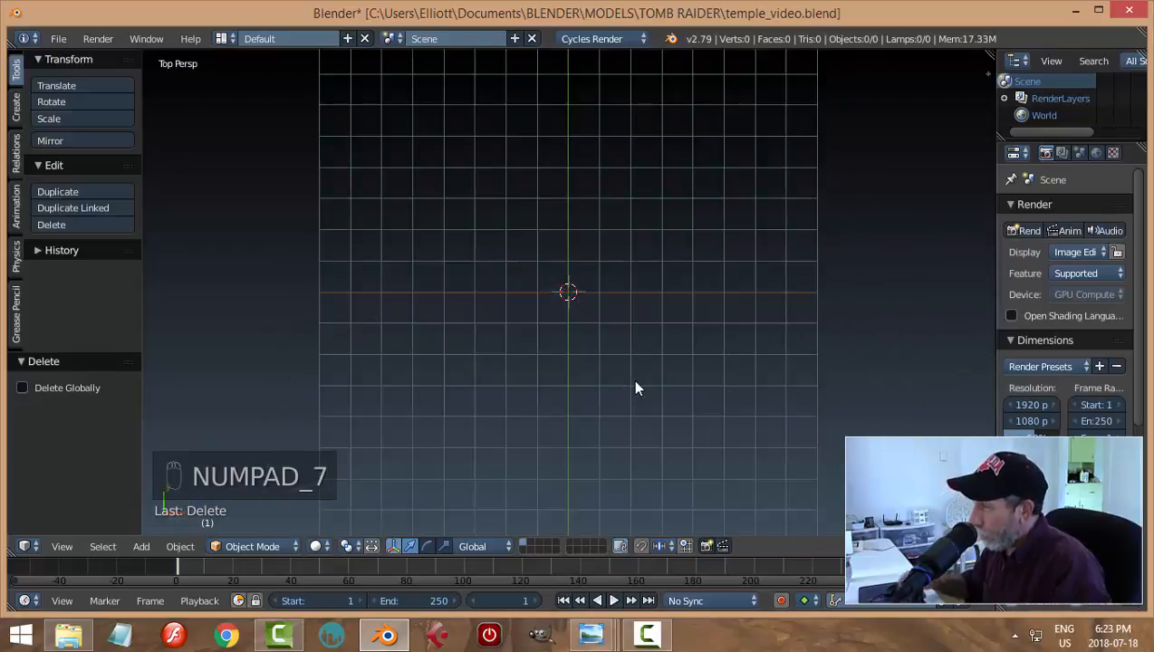
key(KP_5)
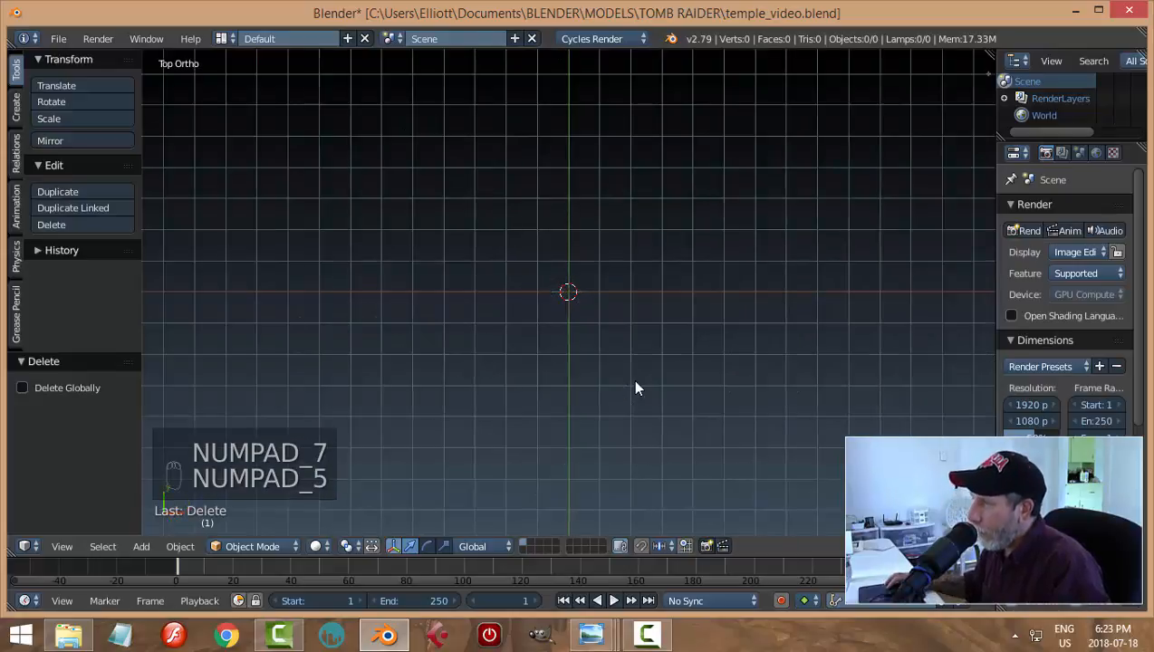
scroll(644, 347, down, 2)
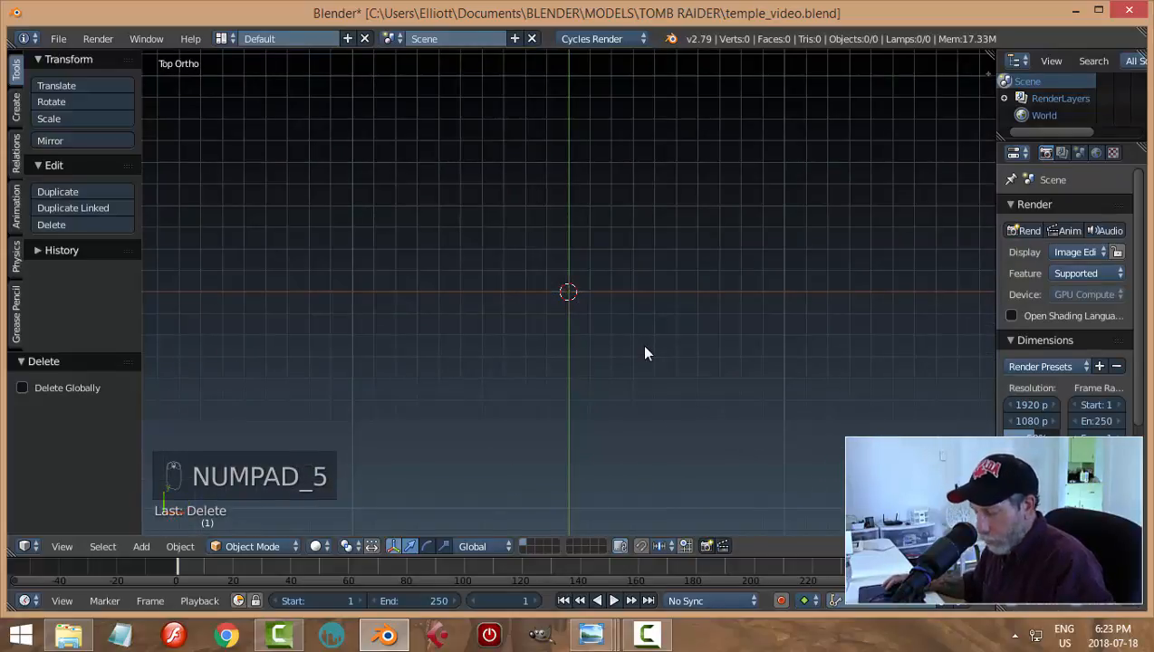
key(shift+a)
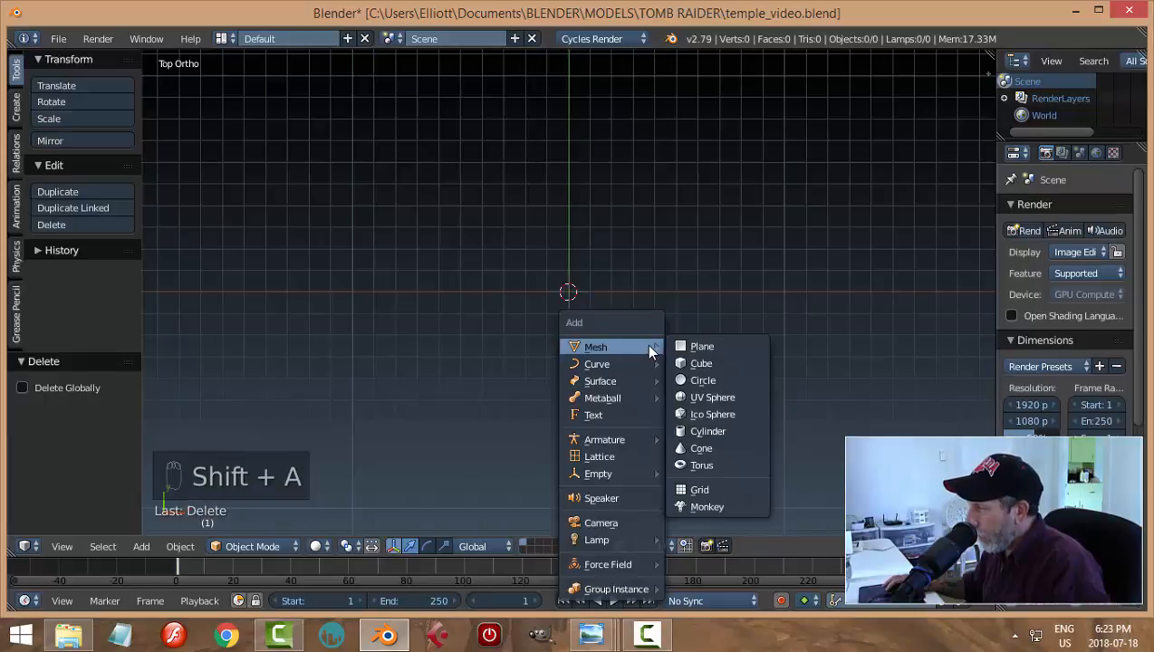
click(697, 346)
scroll(667, 370, up, 5)
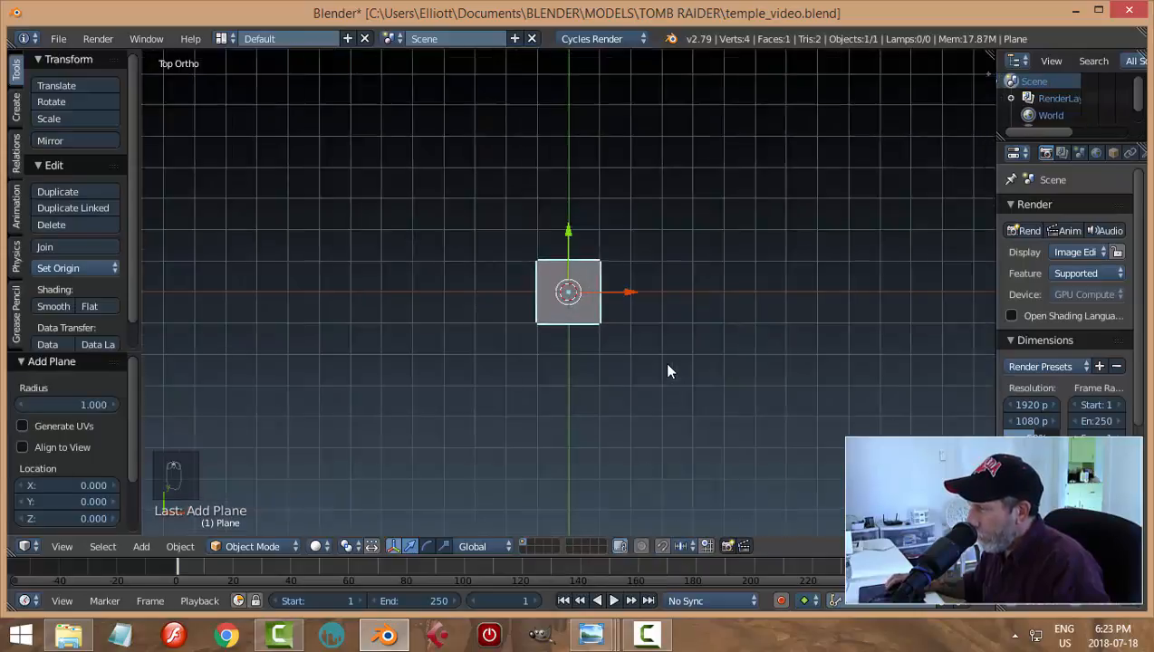
Scale the plane's geometry by 2 in Edit Mode
key(Tab)
click(796, 366)
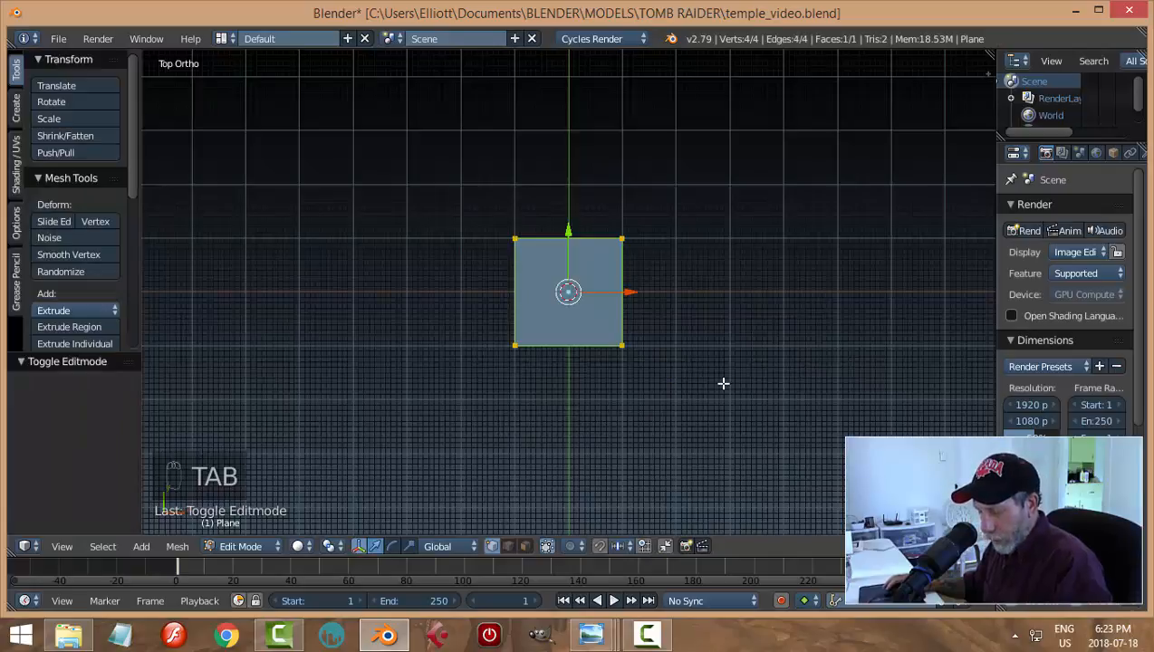
key(s)
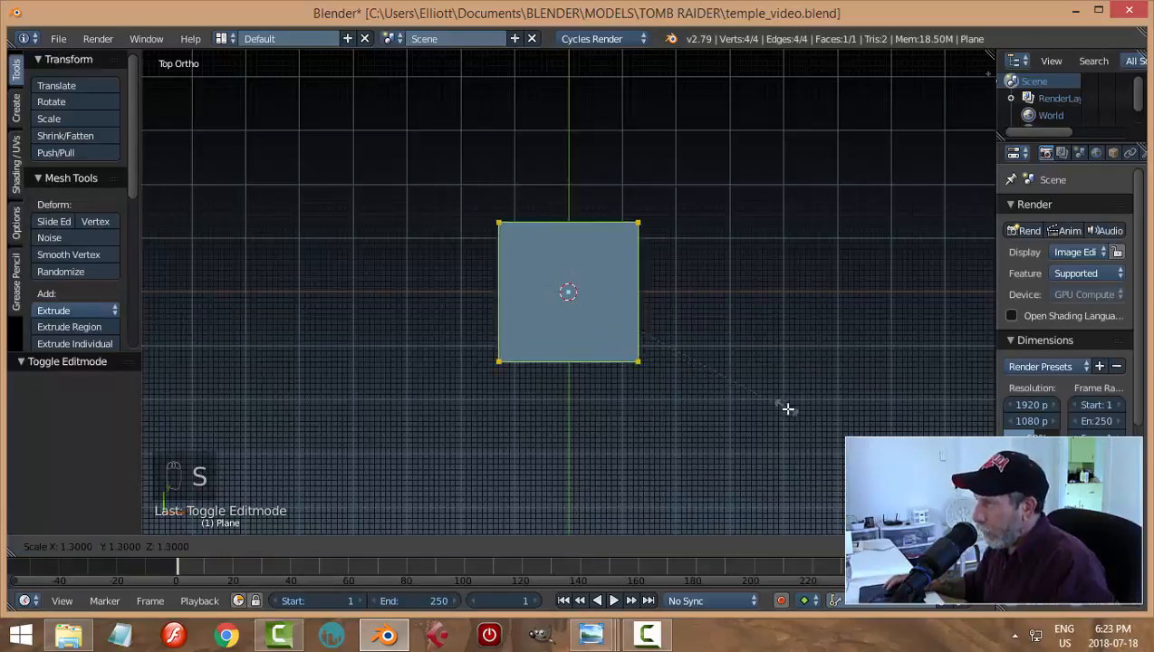
click(901, 436)
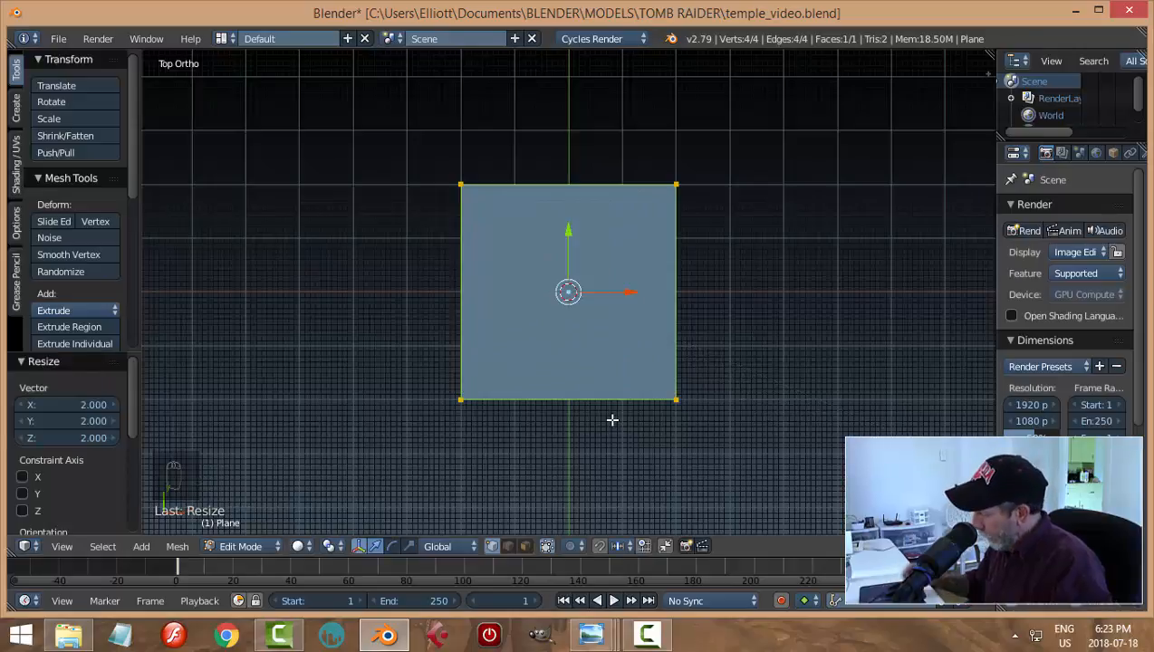
Move the plane's back edge 2 units along Y to lengthen it into a rectangle
key(KP_1)
key(KP_7)
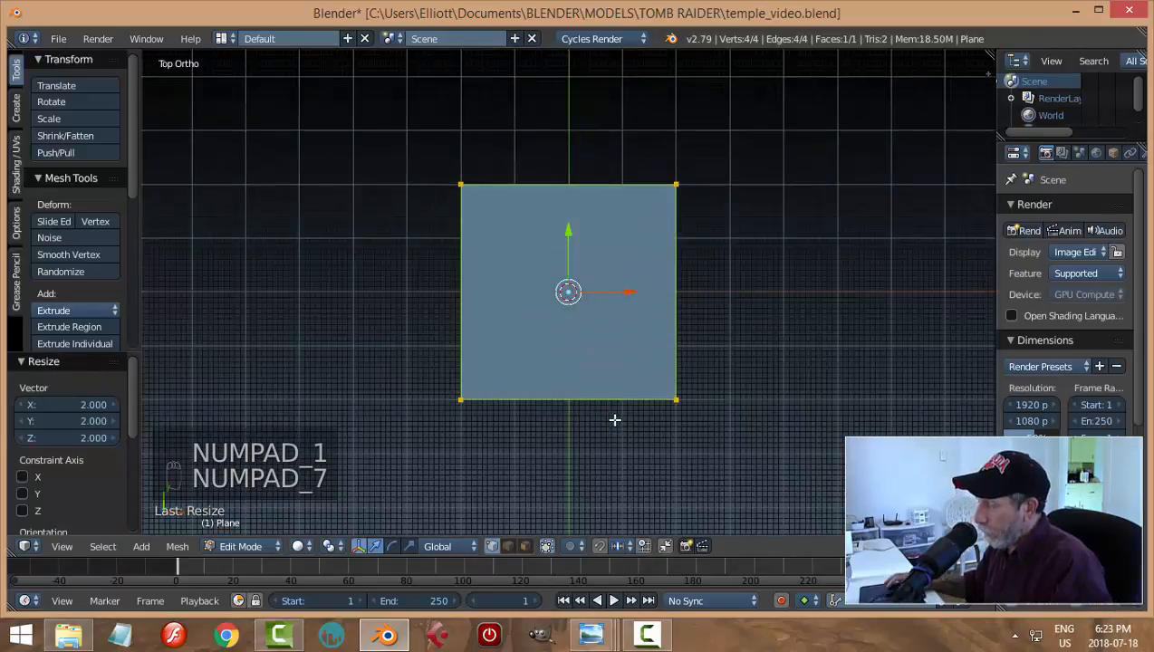
key(a)
key(a)
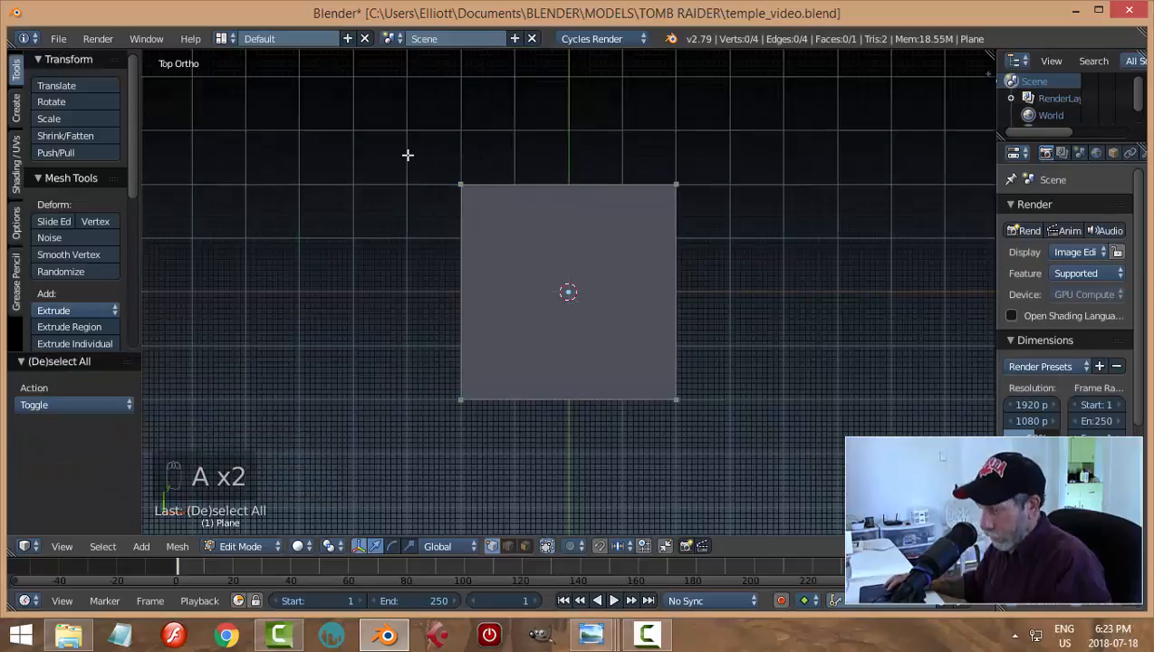
key(b)
drag(386, 137, 801, 261)
scroll(801, 265, down, 2)
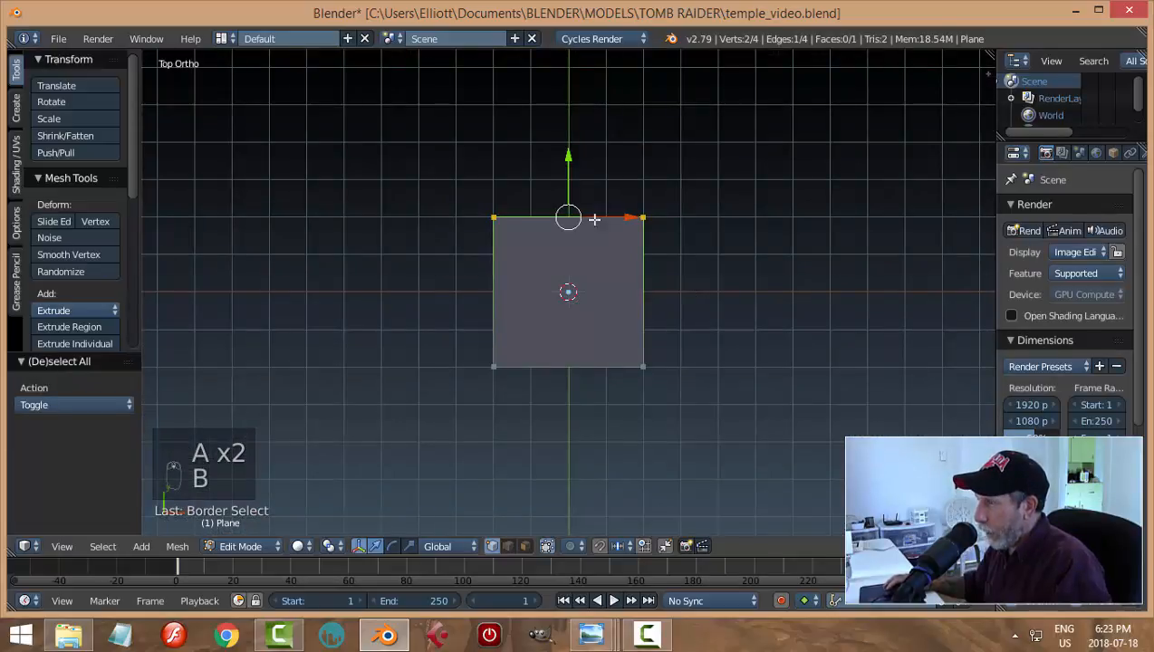
drag(561, 169, 573, 98)
middle_drag(736, 342, 621, 189)
scroll(667, 332, up, 3)
middle_drag(667, 332, 684, 394)
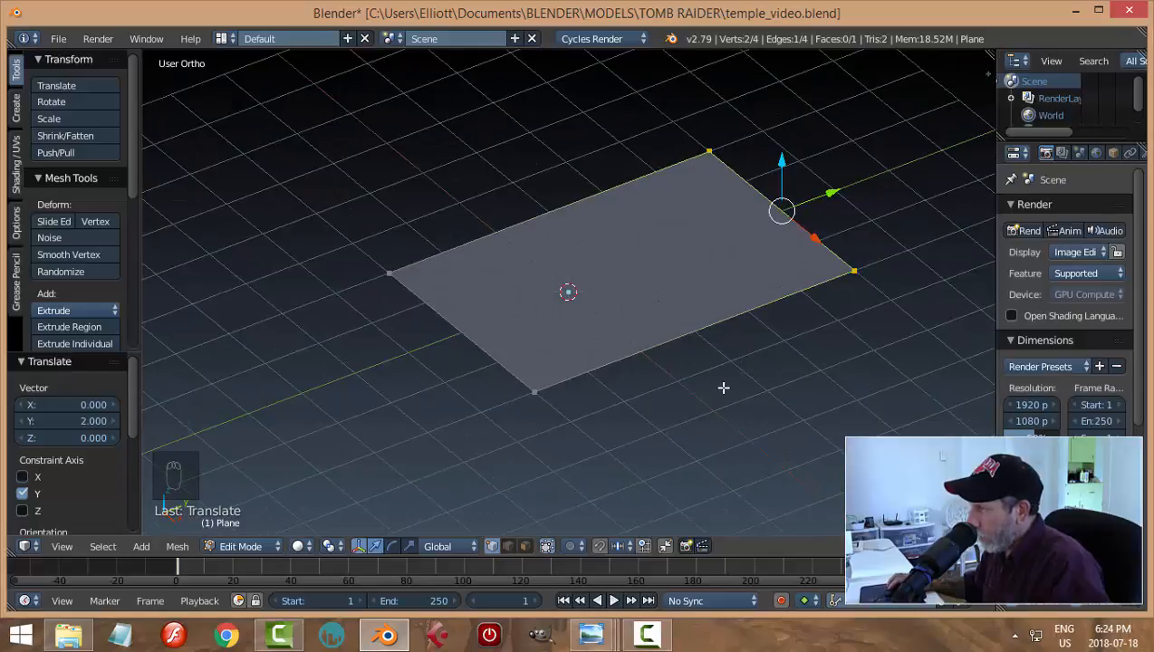
scroll(760, 394, up, 2)
scroll(786, 399, down, 1)
middle_drag(824, 378, 755, 409)
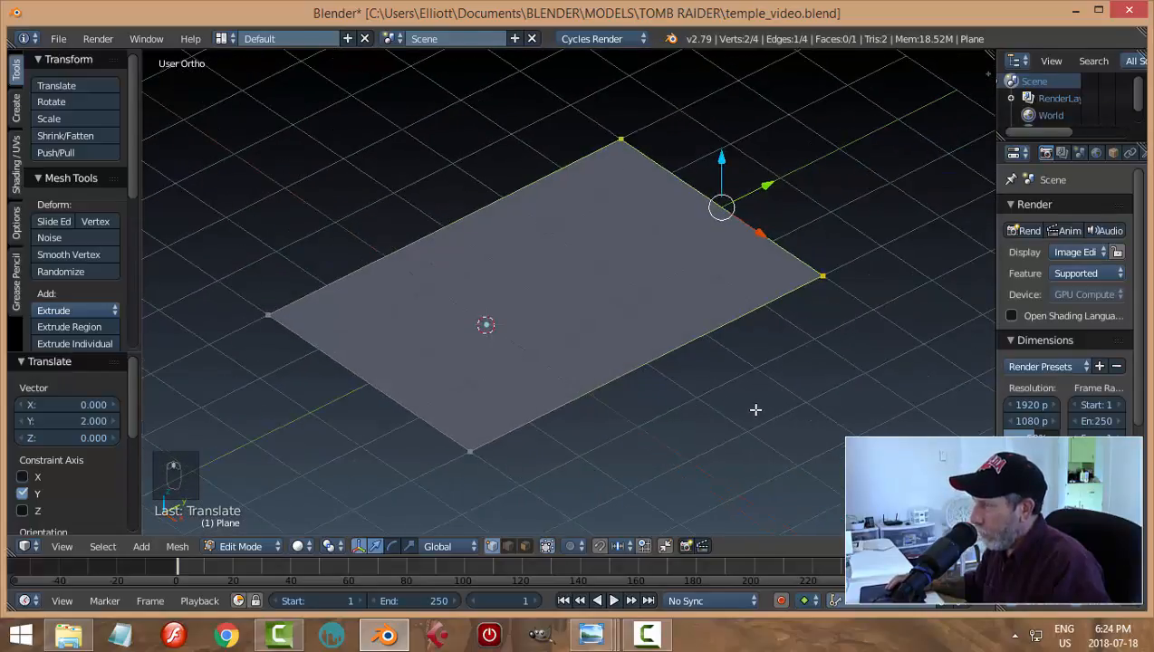
scroll(751, 409, down, 3)
key(s)
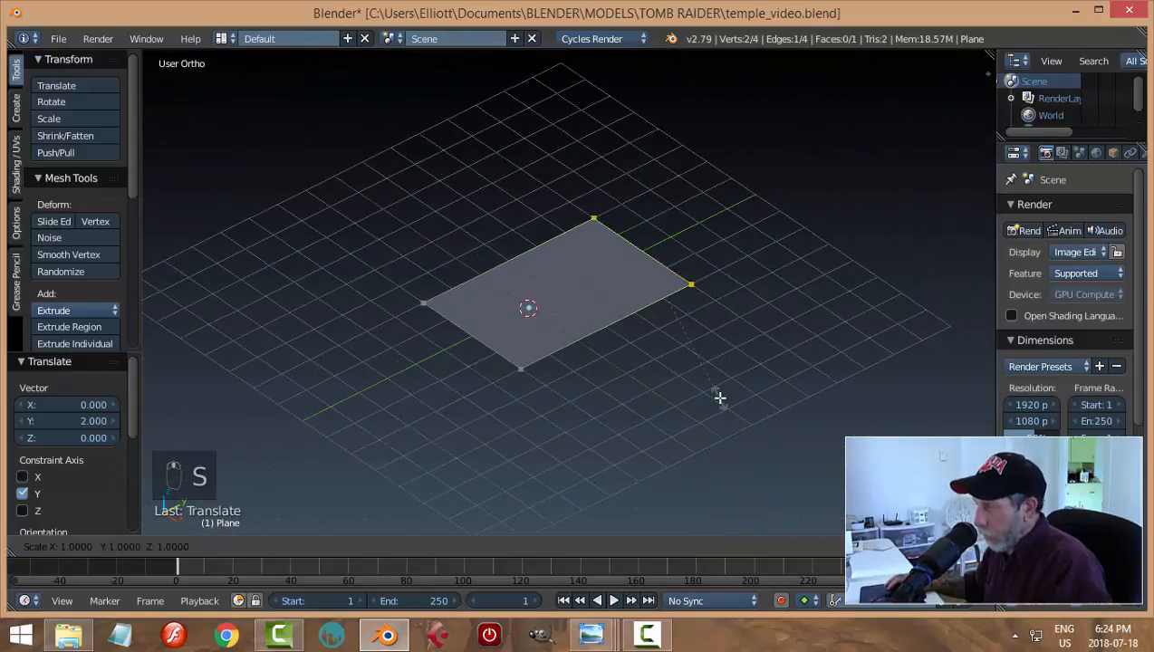
right_click(720, 398)
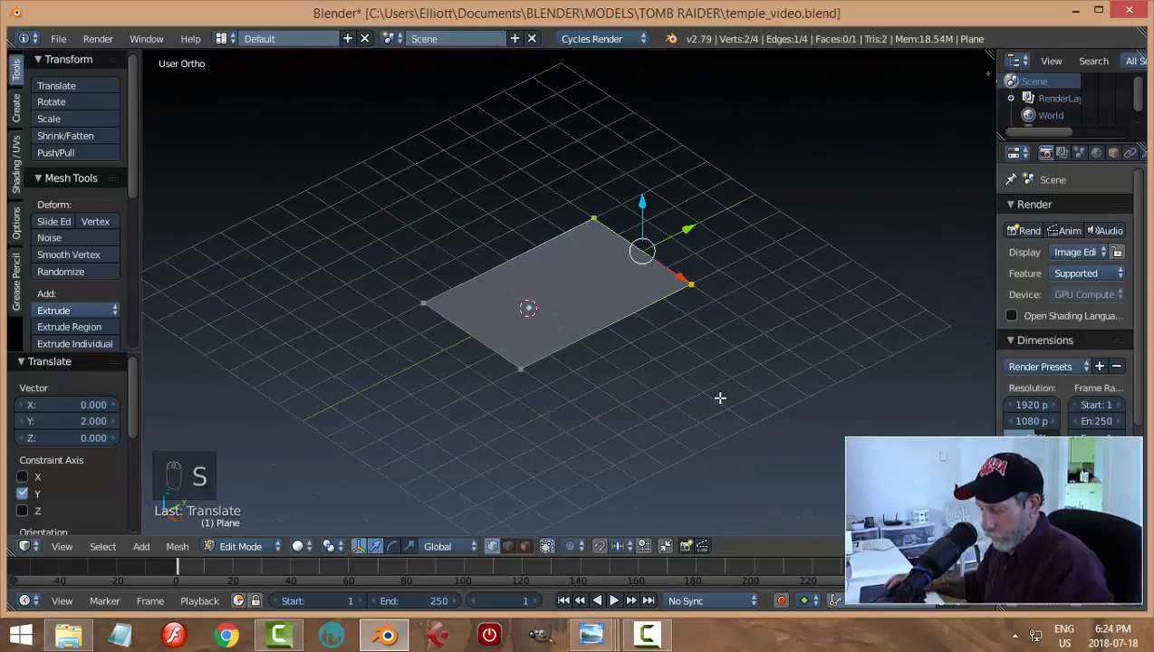
key(a)
key(a)
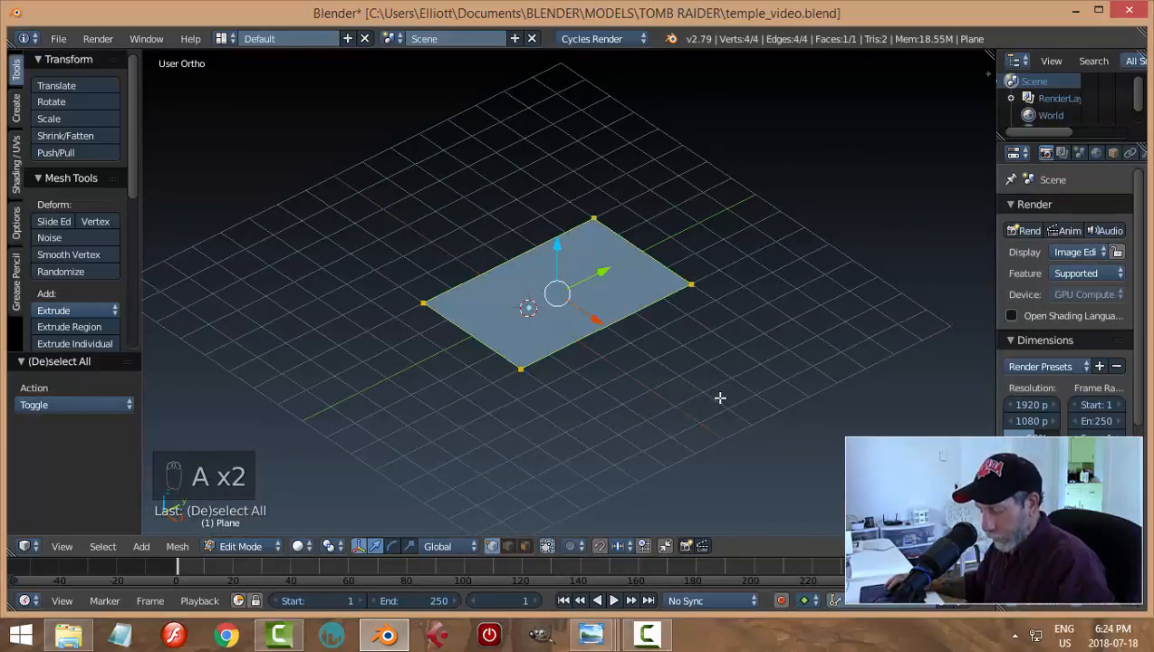
key(s)
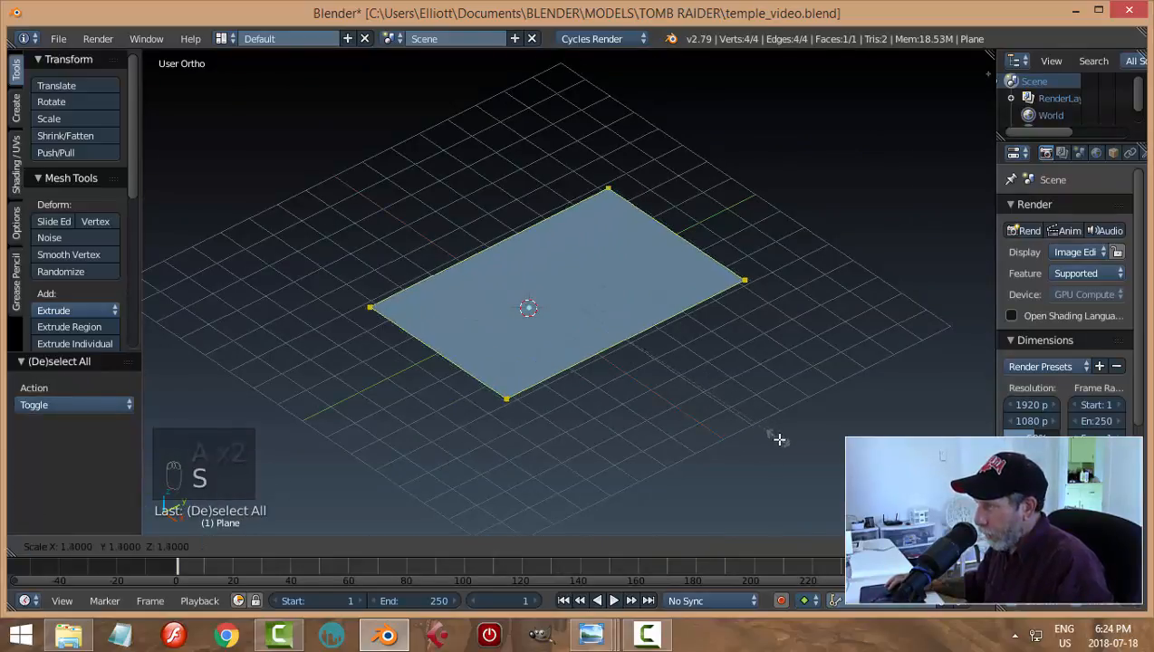
click(779, 438)
key(ctrl+z)
middle_drag(781, 439, 682, 412)
key(a)
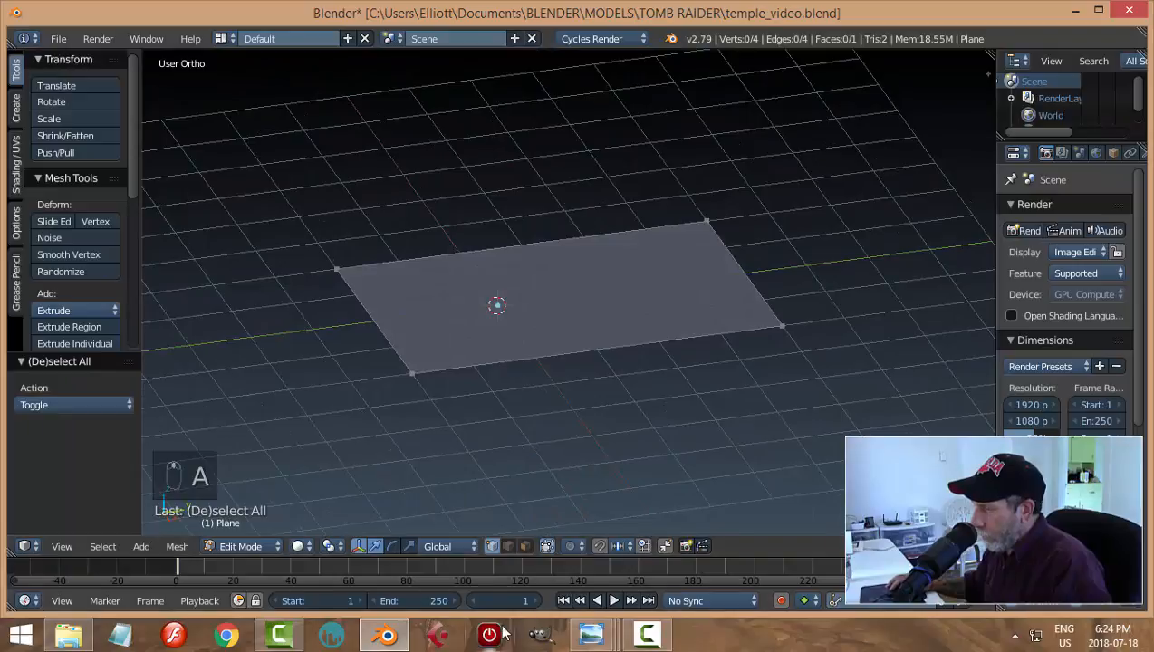
Examine the temple's base and stairs in temple_for_video1.png and temple_for_video6.png in Windows Photo Viewer and return to Blender
mouse_move(590, 634)
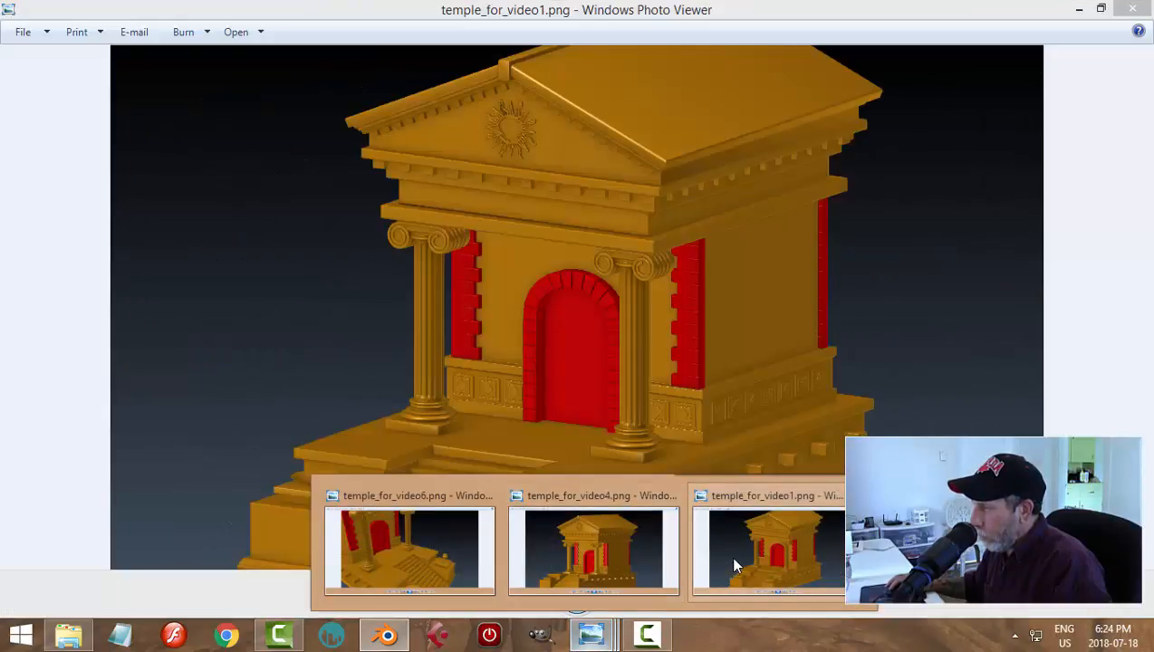
click(735, 566)
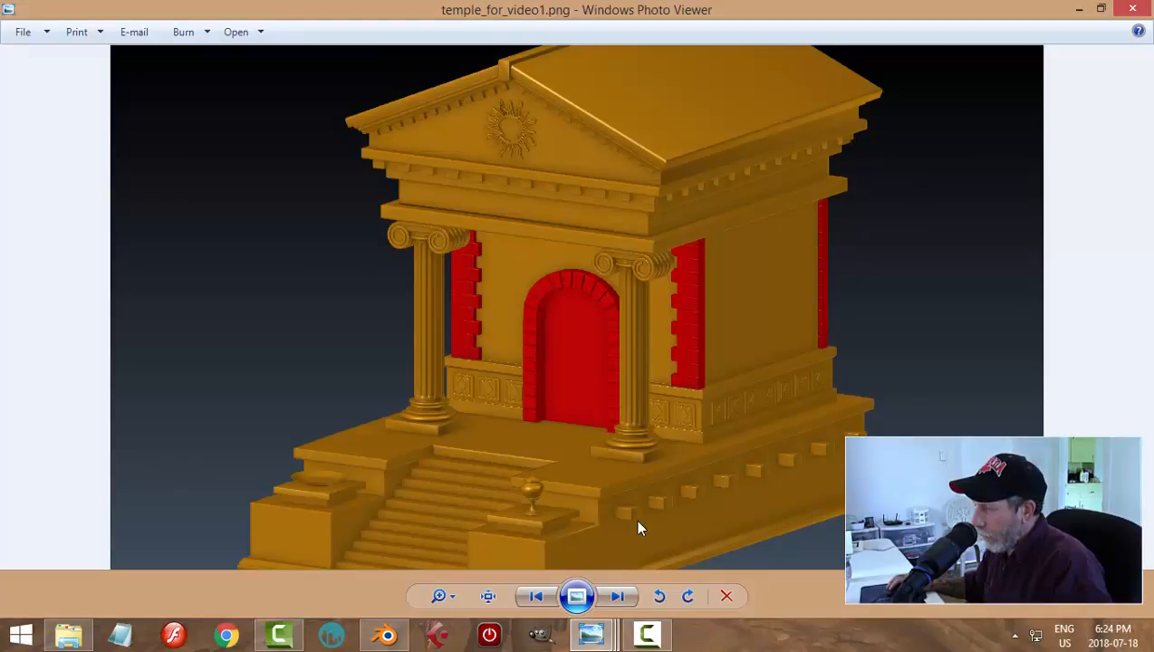
mouse_move(600, 632)
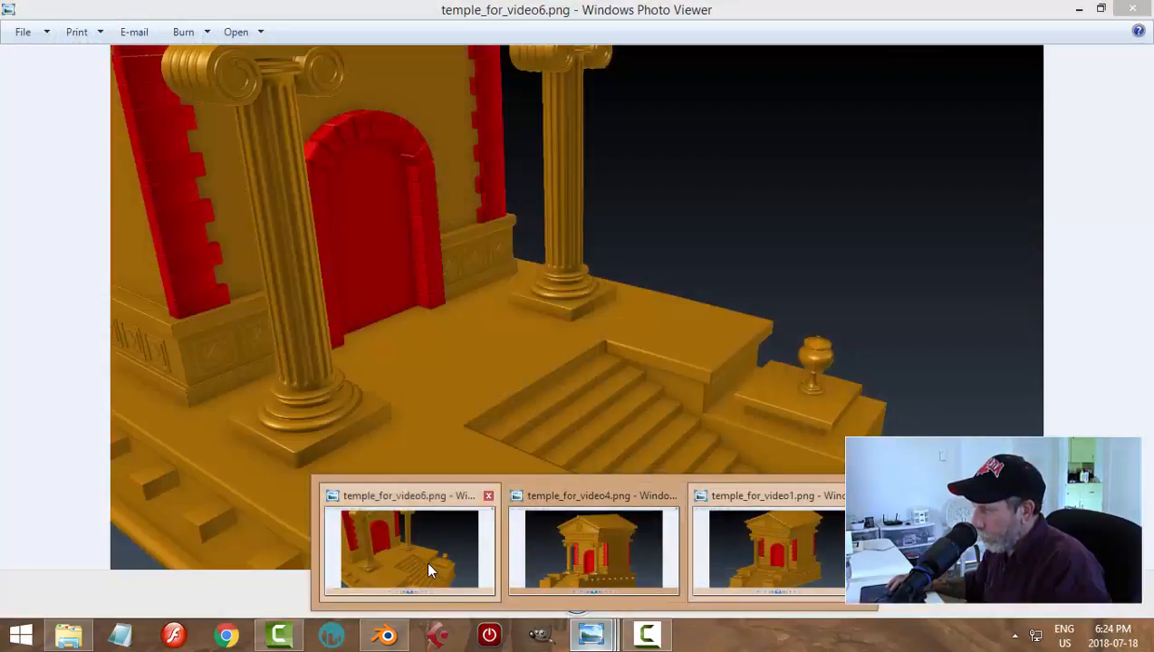
click(429, 568)
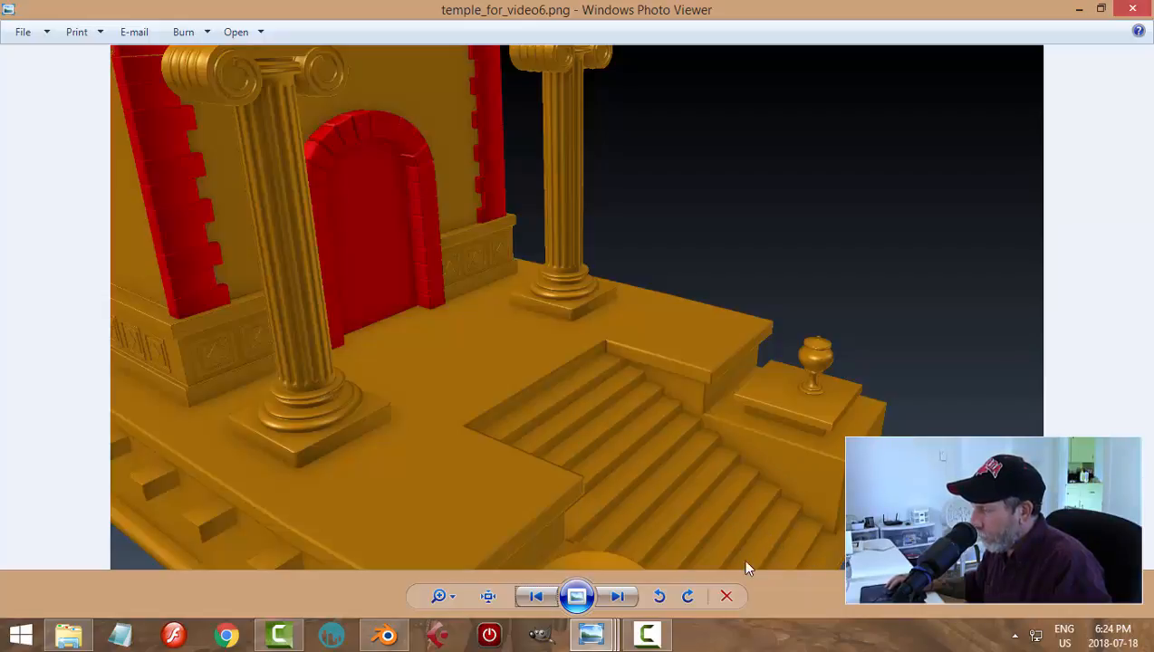
click(388, 637)
Extrude the whole rectangle upward about 0.053 units to form a thin bottom slab
middle_drag(595, 513, 615, 440)
key(a)
scroll(615, 451, up, 3)
key(e)
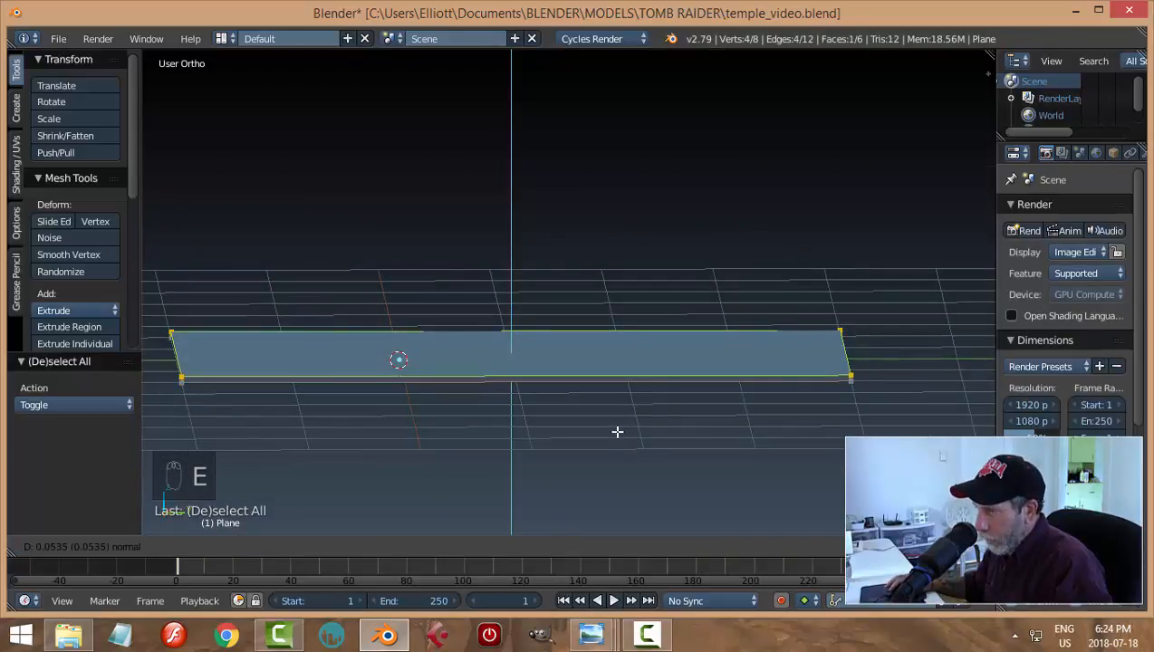
click(616, 432)
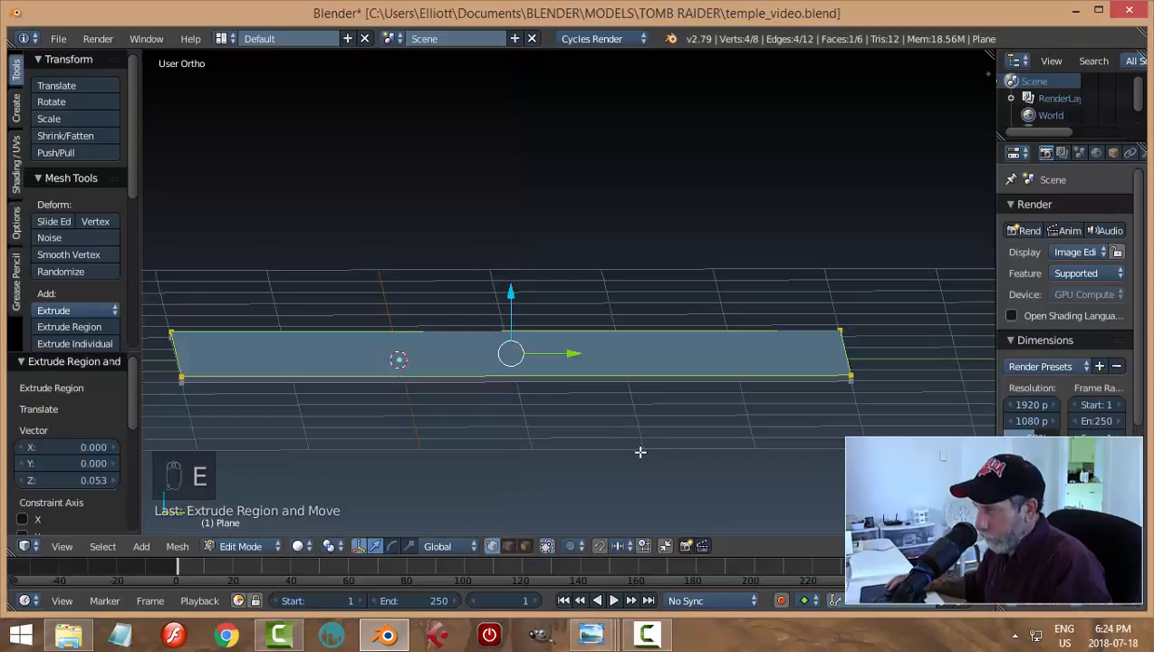
Inset the slab's top face with a thickness of about 0.083
middle_drag(640, 452, 805, 482)
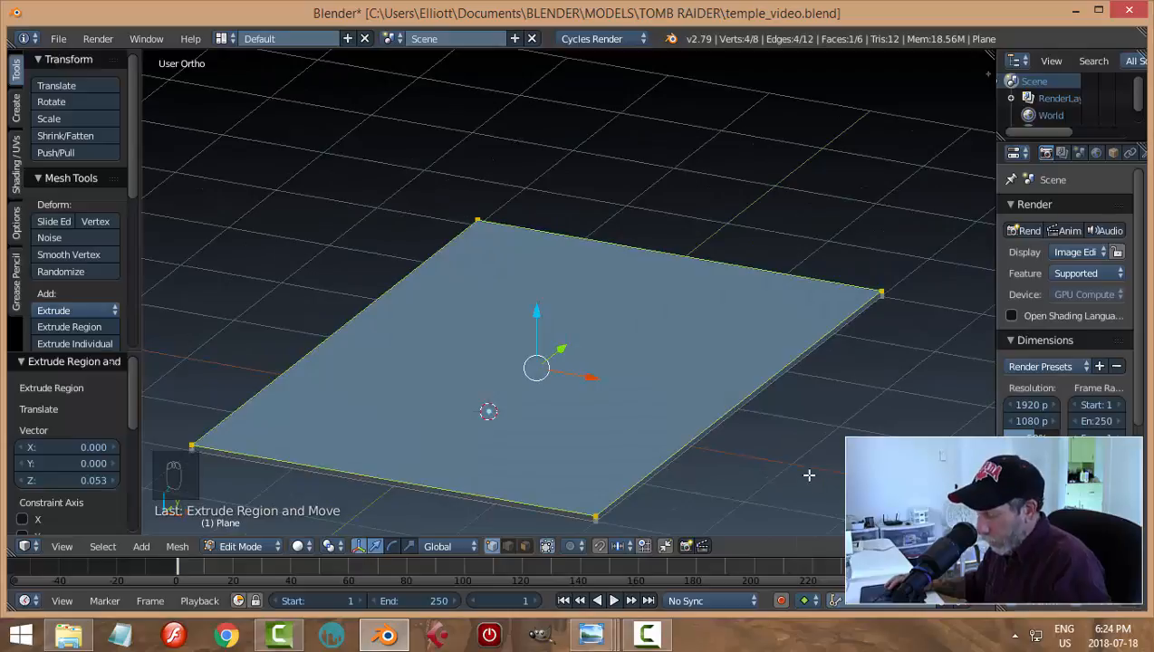
key(i)
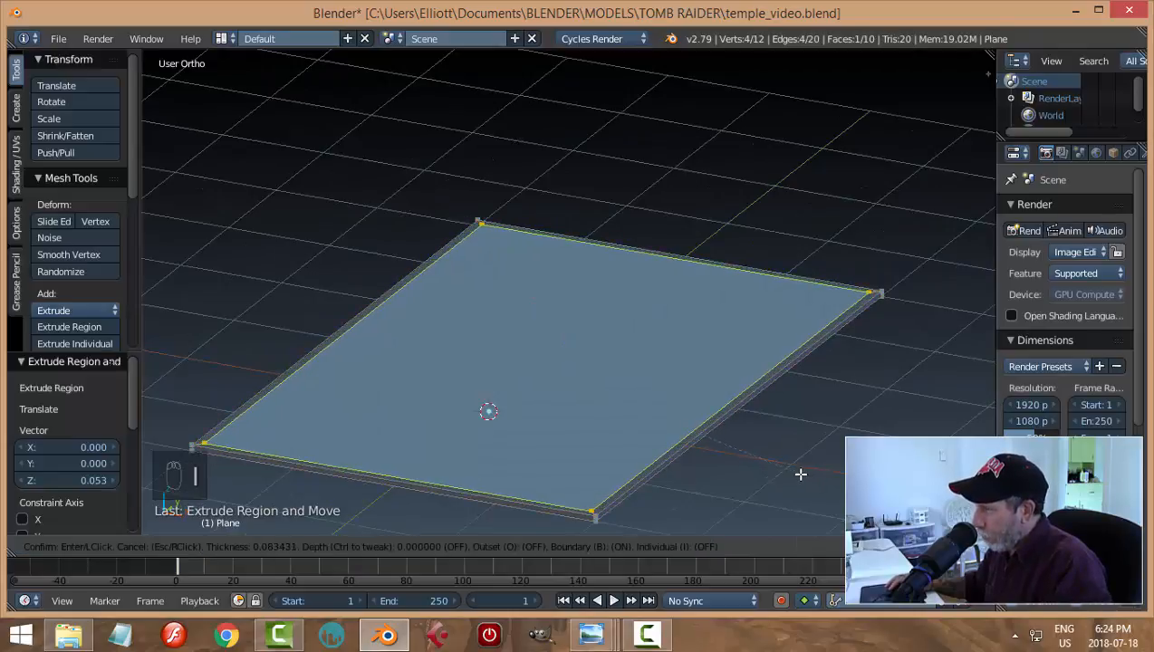
click(803, 474)
scroll(802, 507, up, 4)
scroll(801, 448, down, 2)
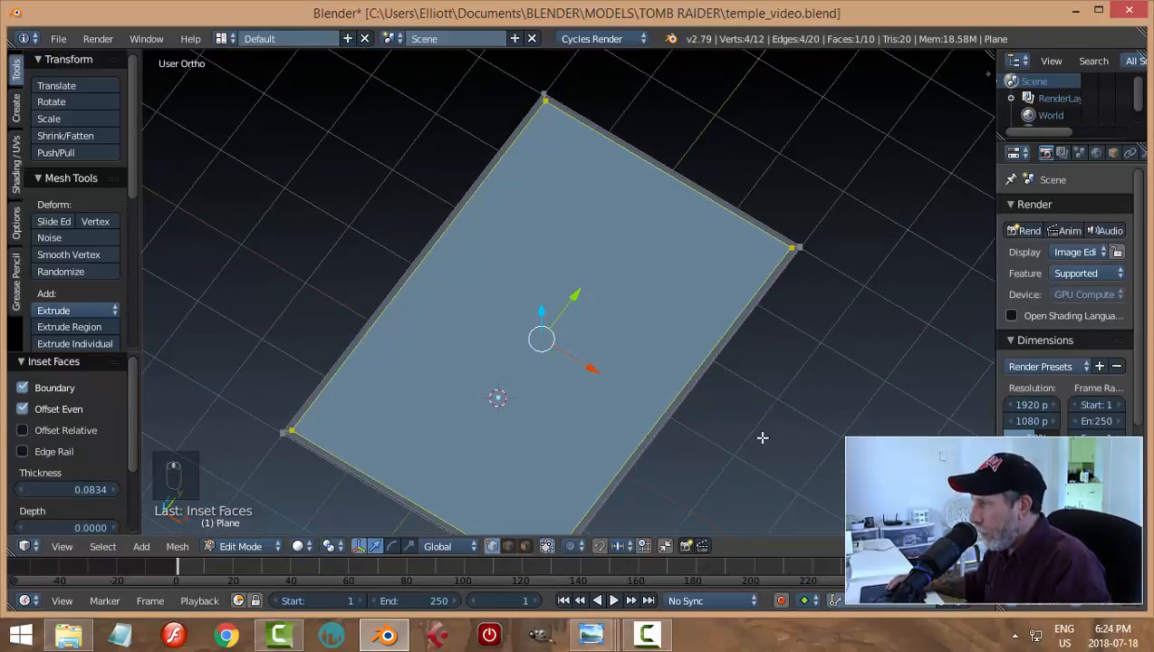
Extrude the inset top face and raise it along Z to form the temple's base block
middle_drag(762, 437, 668, 418)
key(e)
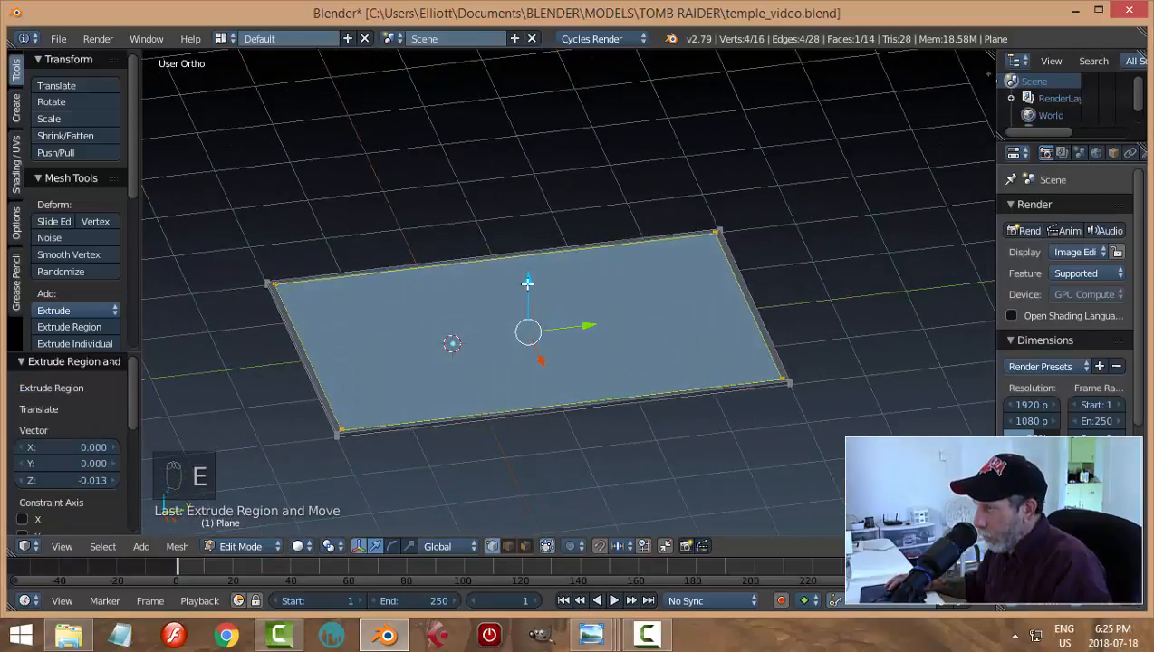
click(528, 237)
middle_drag(615, 423, 500, 425)
middle_drag(587, 428, 632, 413)
key(a)
Leave Edit Mode, turn on Ambient Occlusion in the viewport shading, and deselect the base
key(Tab)
click(466, 396)
key(n)
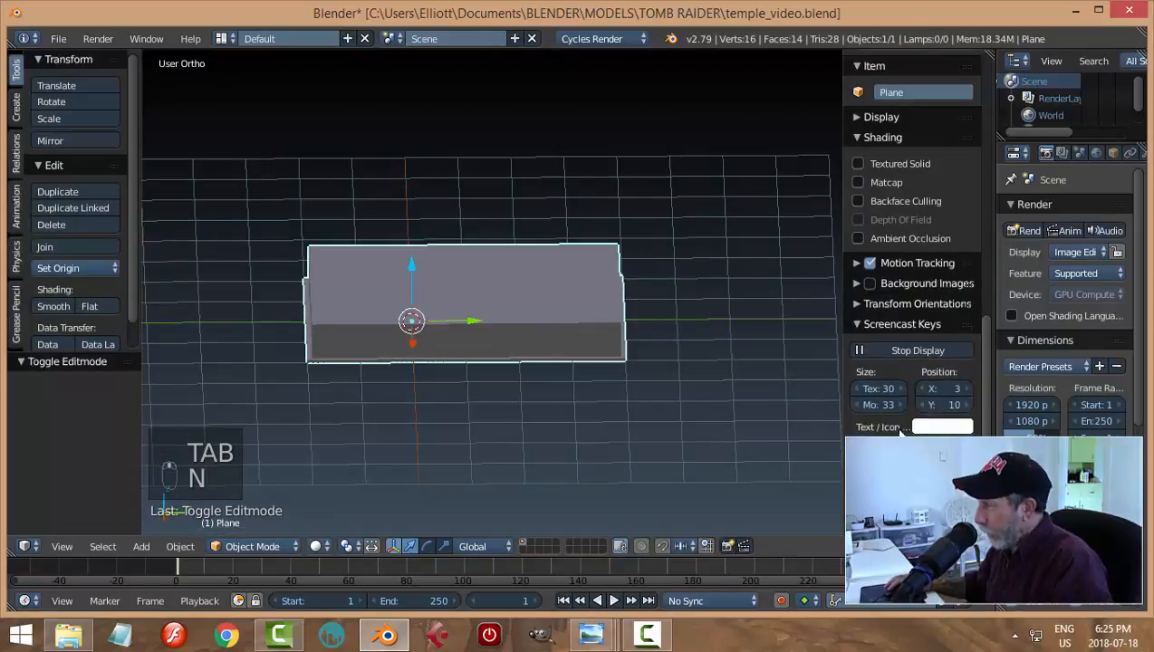
scroll(990, 362, down, 2)
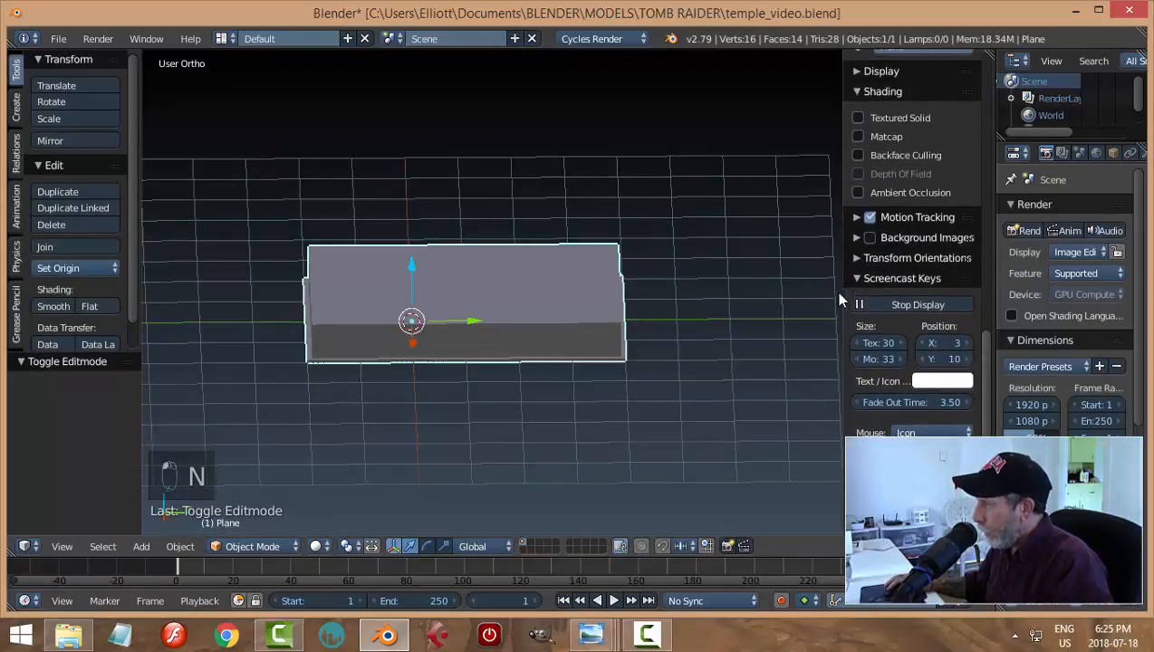
click(859, 278)
scroll(902, 345, up, 4)
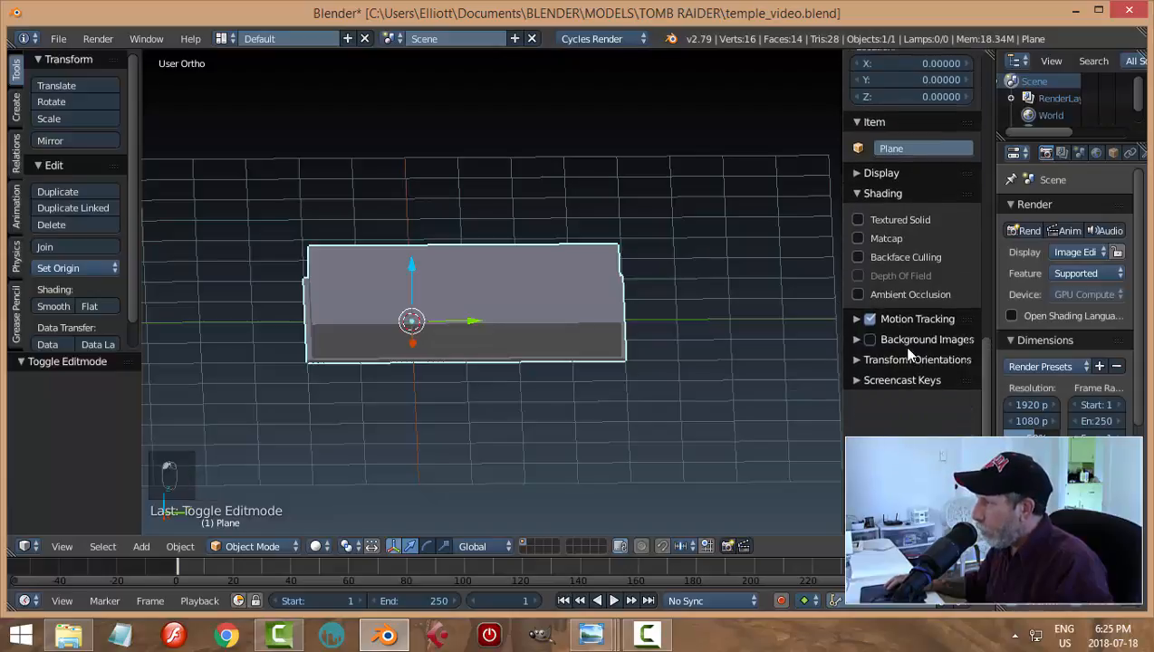
click(895, 294)
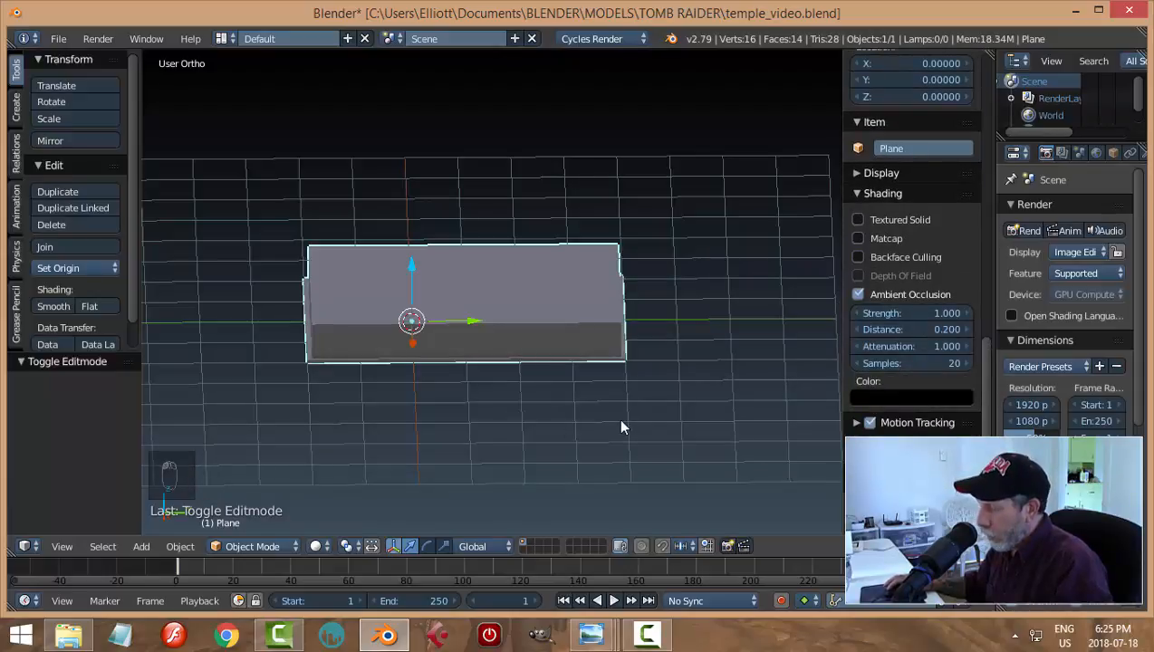
key(a)
key(n)
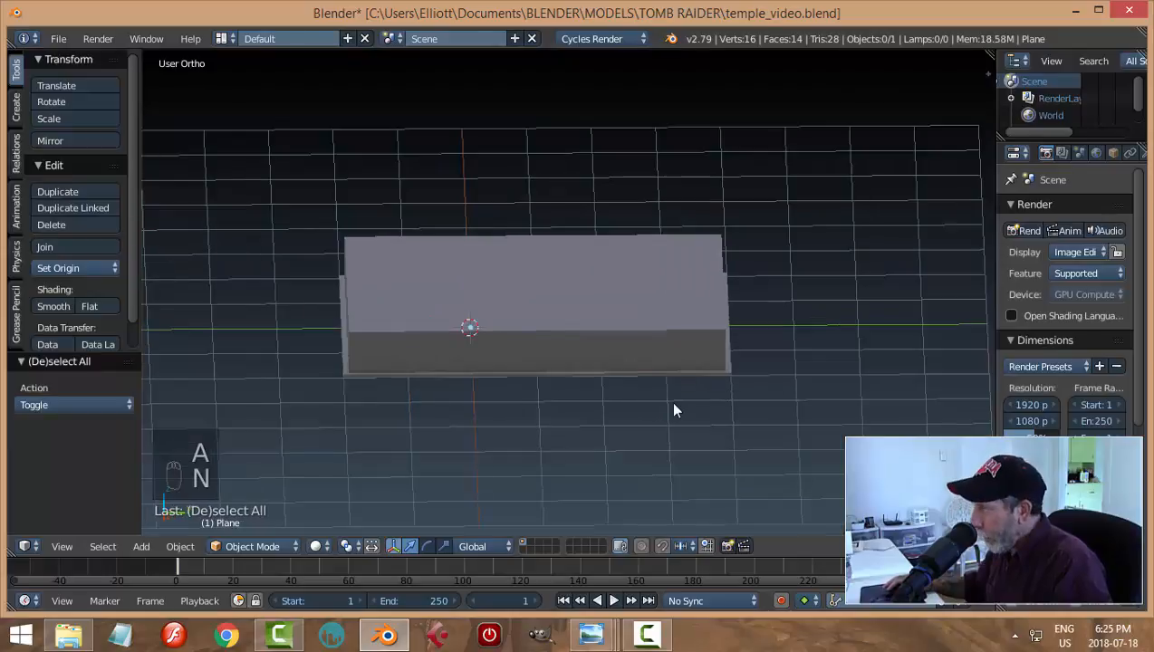
middle_drag(700, 391, 555, 321)
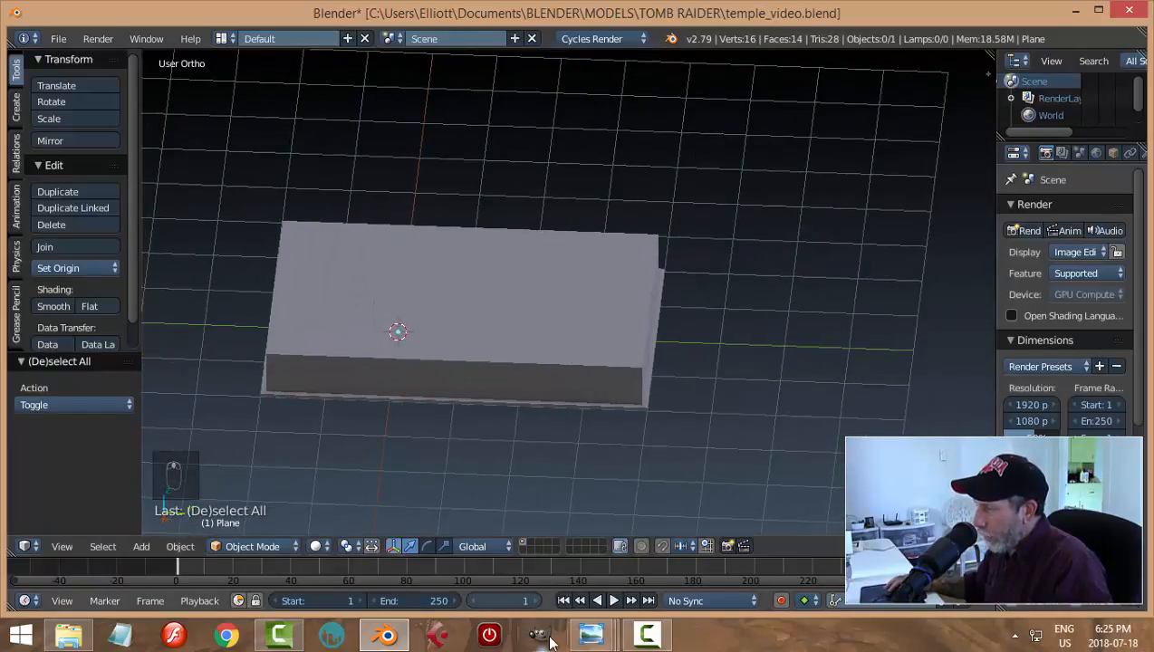
Examine the temple's building and base proportions in reference images temple_for_video2.png through temple_for_video5.png in Windows Photo Viewer and return to Blender
mouse_move(590, 633)
click(575, 525)
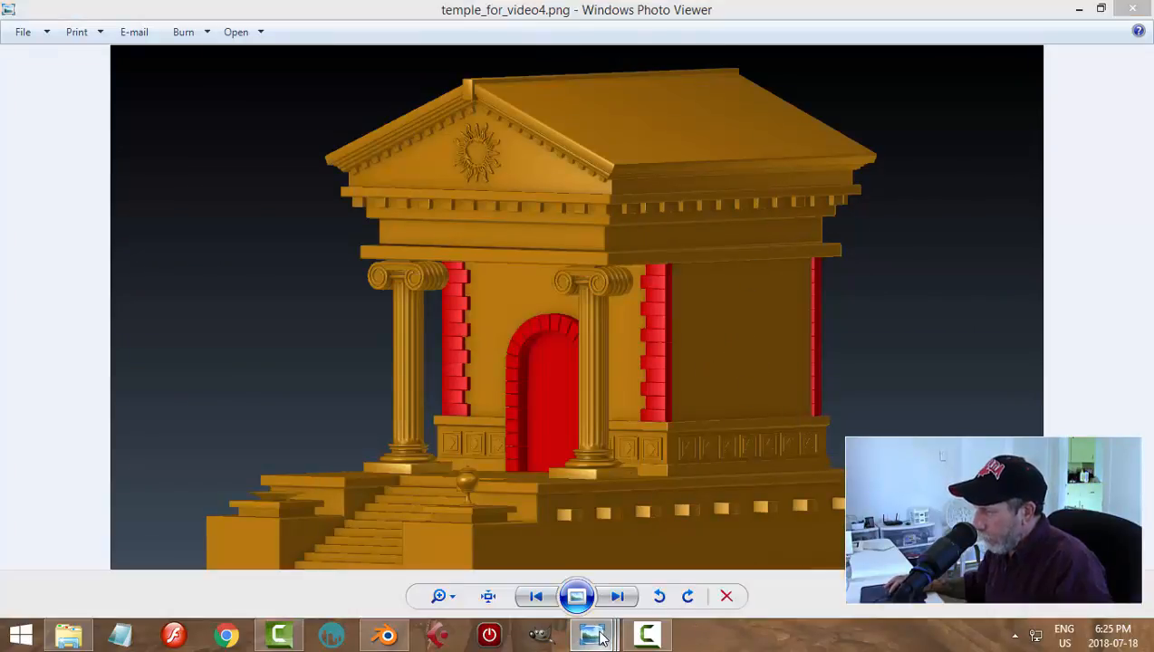
mouse_move(599, 637)
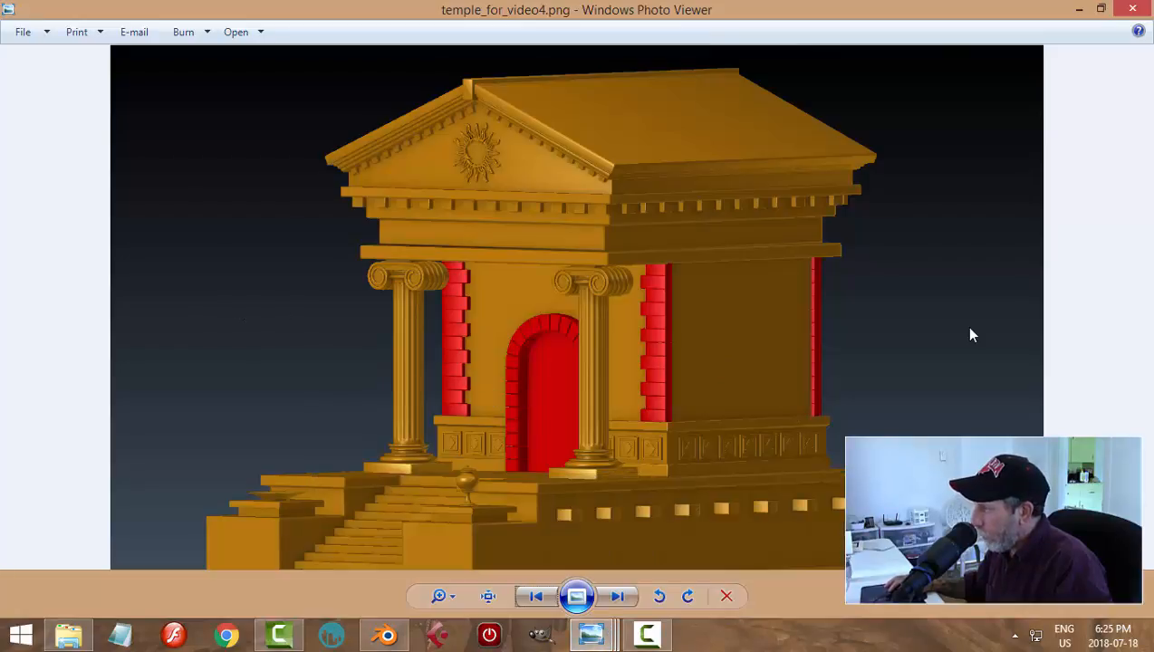
click(541, 596)
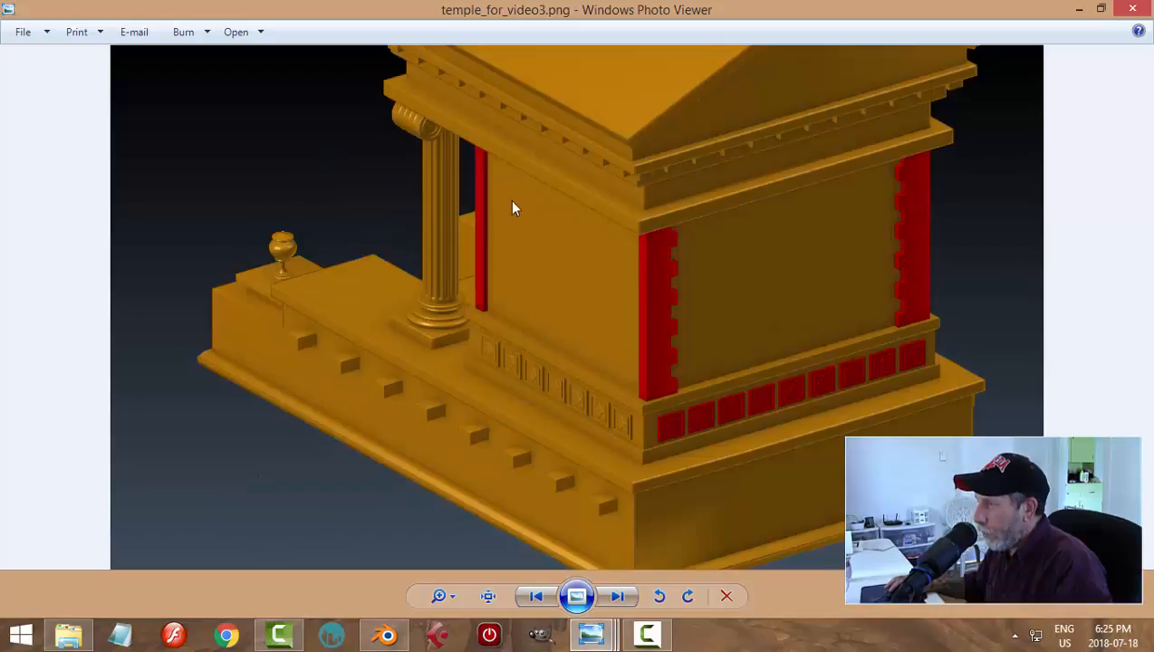
click(543, 596)
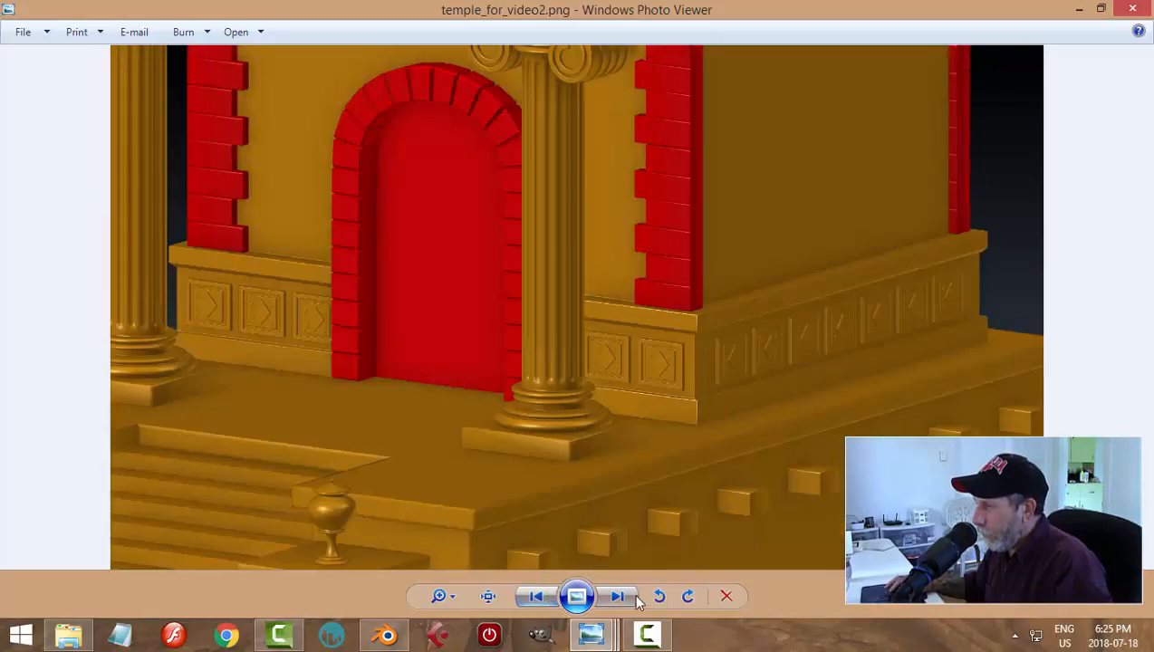
click(544, 598)
click(543, 596)
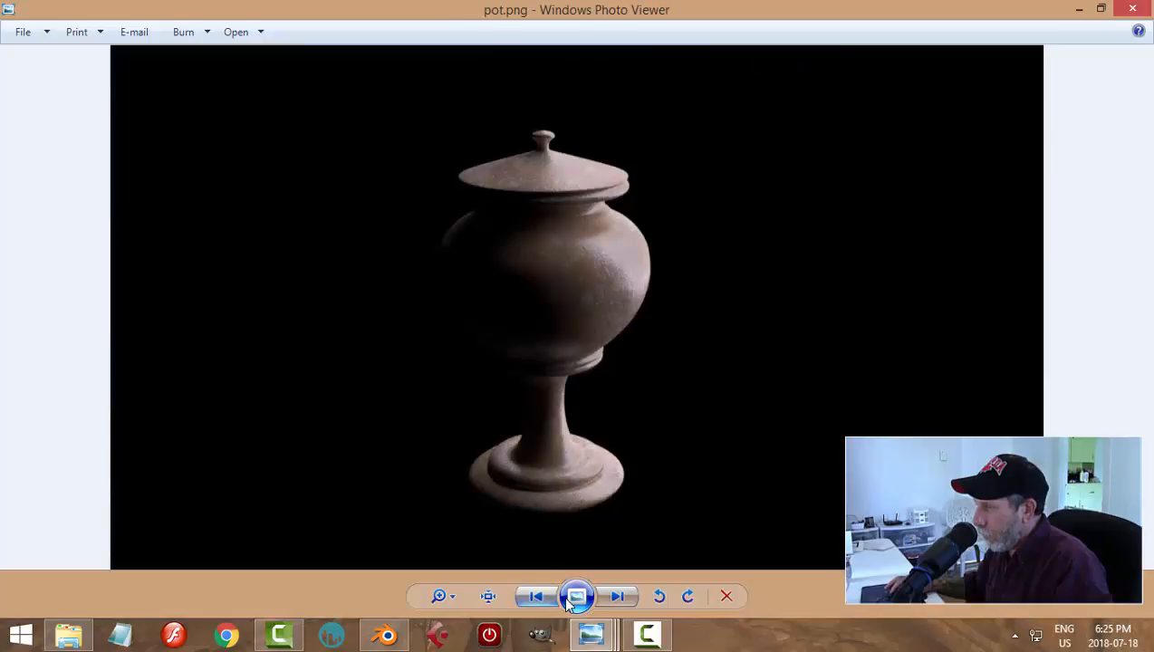
click(615, 596)
click(616, 599)
click(616, 600)
click(616, 600)
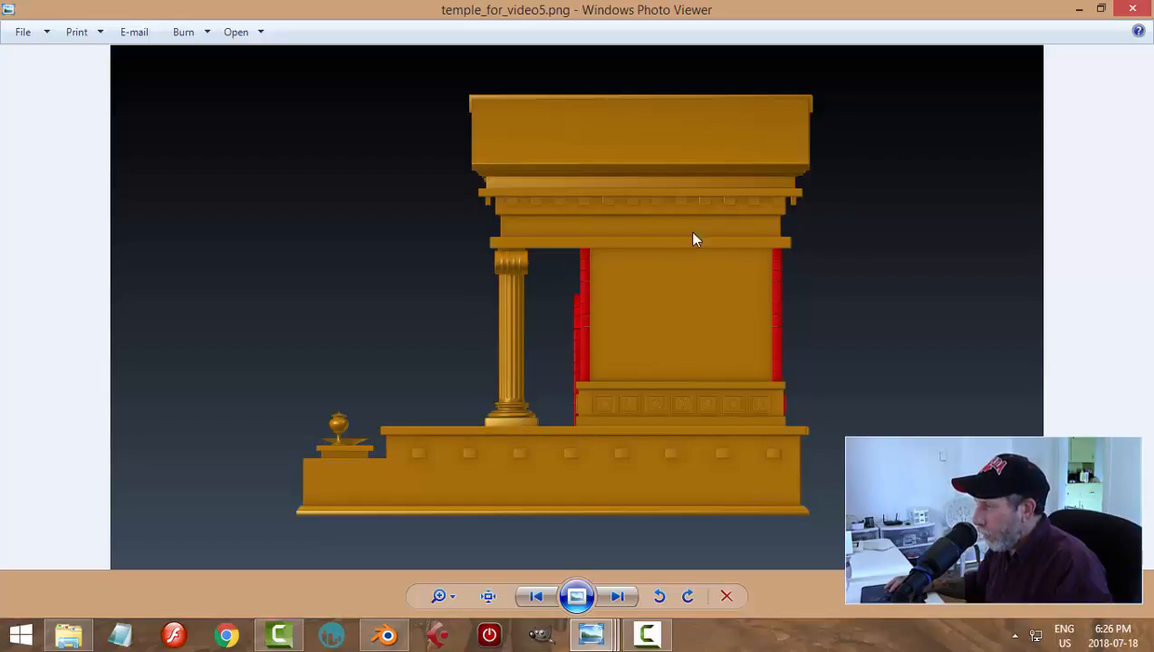
click(385, 634)
Snap the 3D cursor to the centre of the base block's top face in face select mode, then deselect everything
right_click(623, 360)
middle_drag(654, 339, 717, 385)
key(Tab)
click(861, 387)
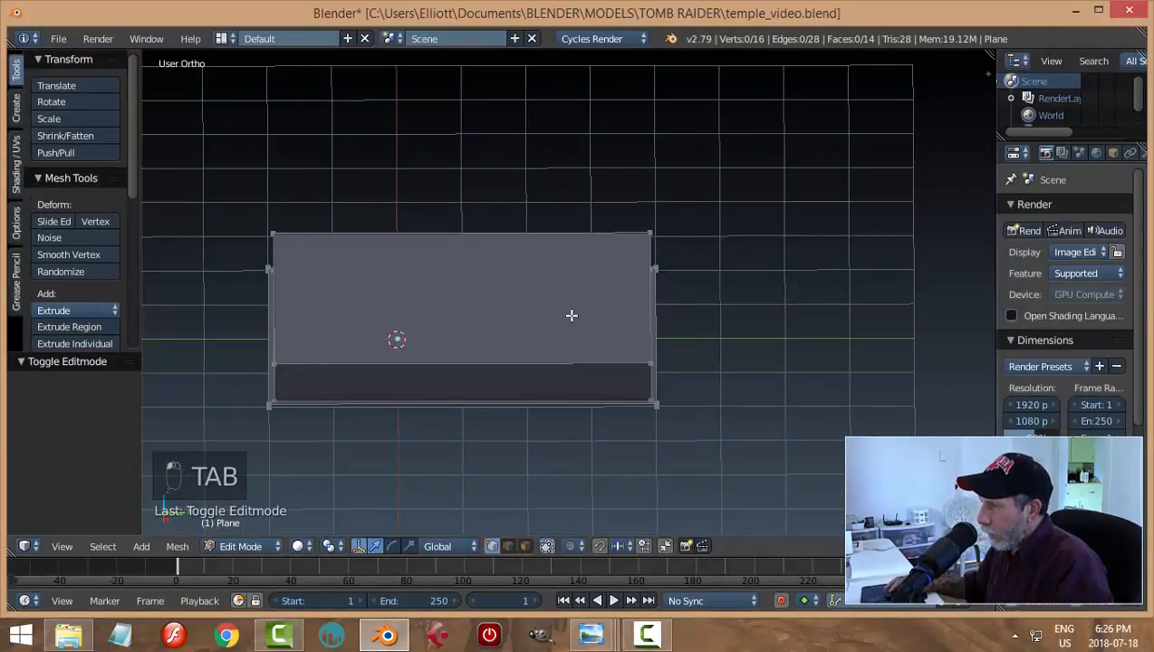
key(ctrl+Tab)
click(553, 319)
right_click(566, 308)
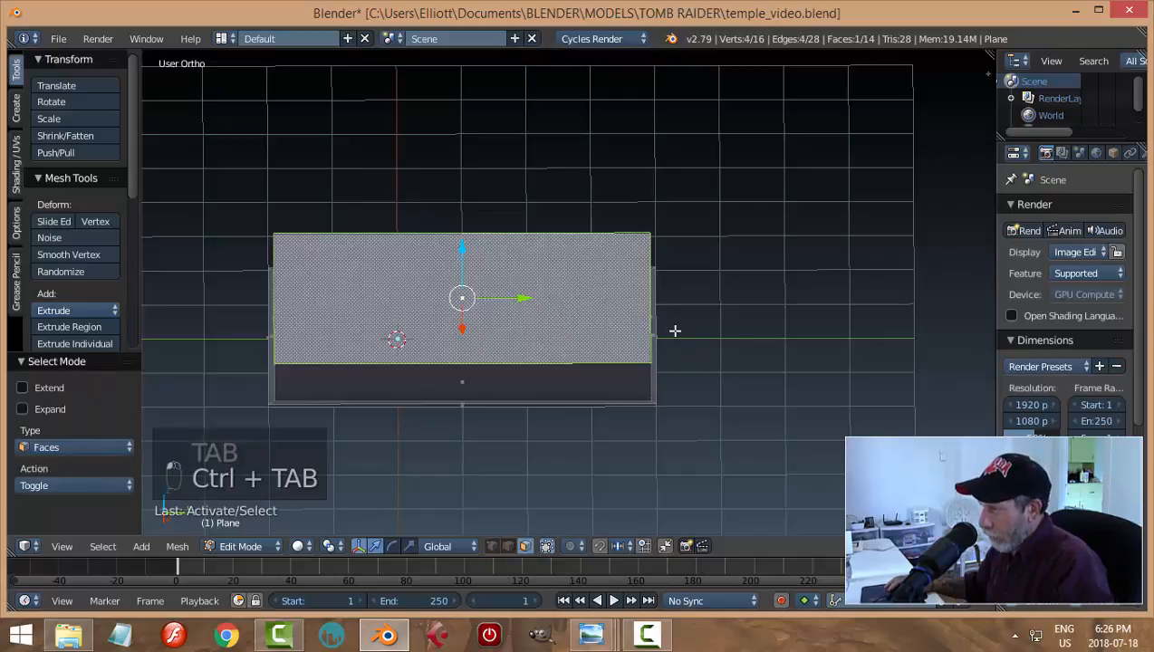
key(shift+s)
click(672, 329)
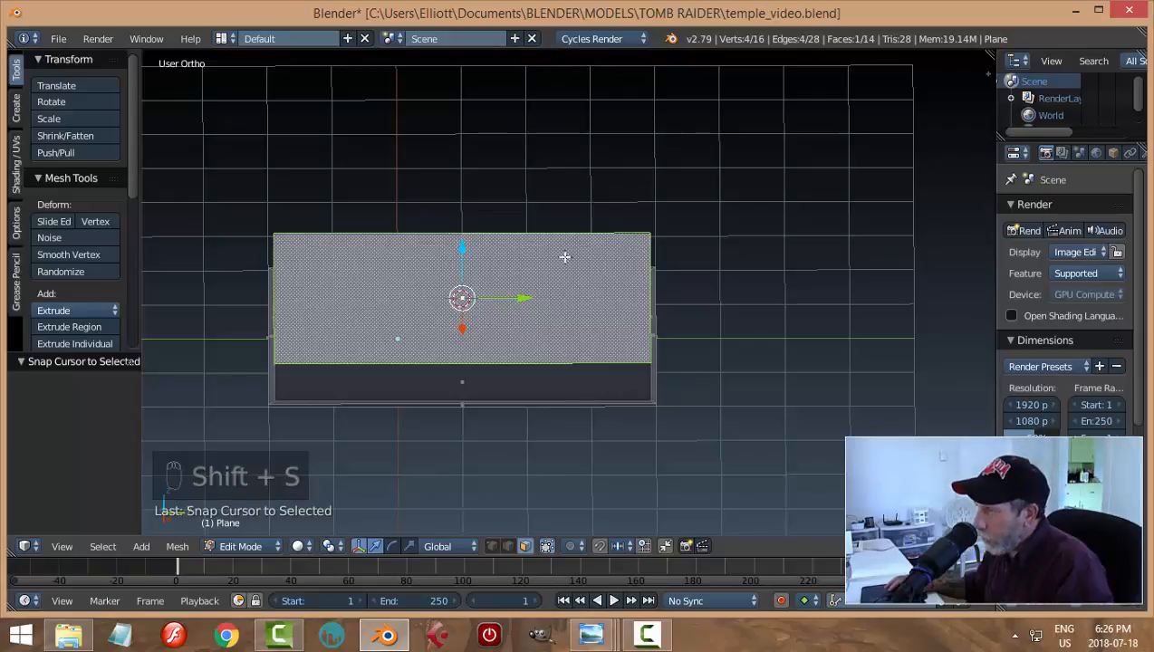
key(a)
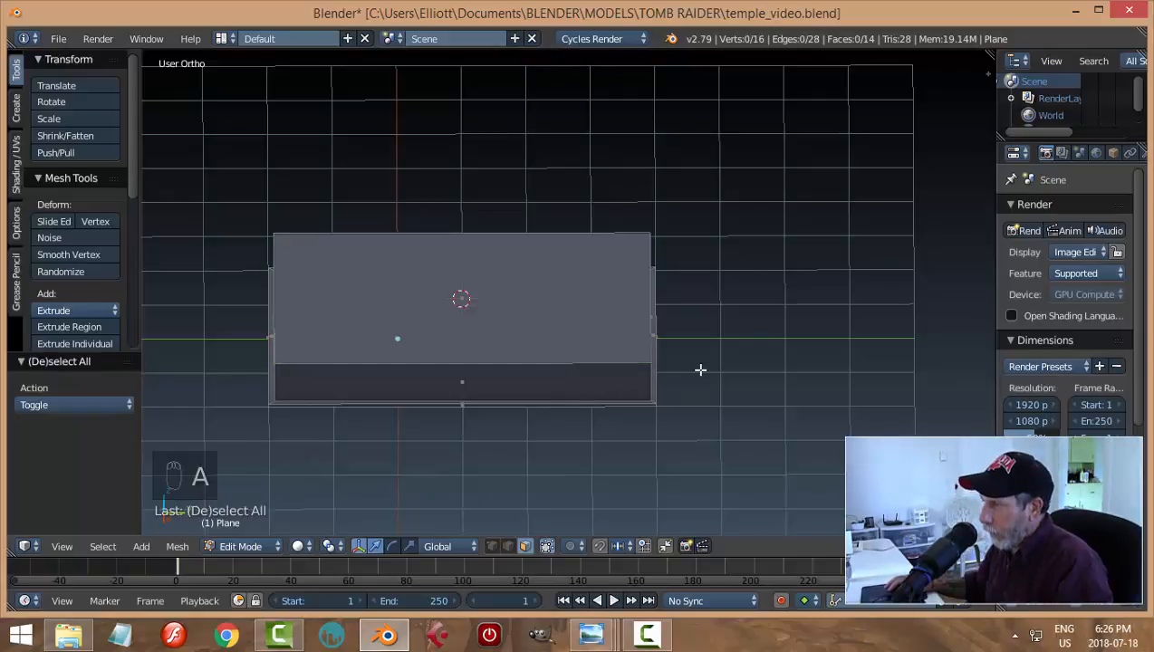
Add a cube at the 3D cursor in Object Mode and move it about 1.702 along Y toward the base's rear
key(Tab)
scroll(712, 390, down, 1)
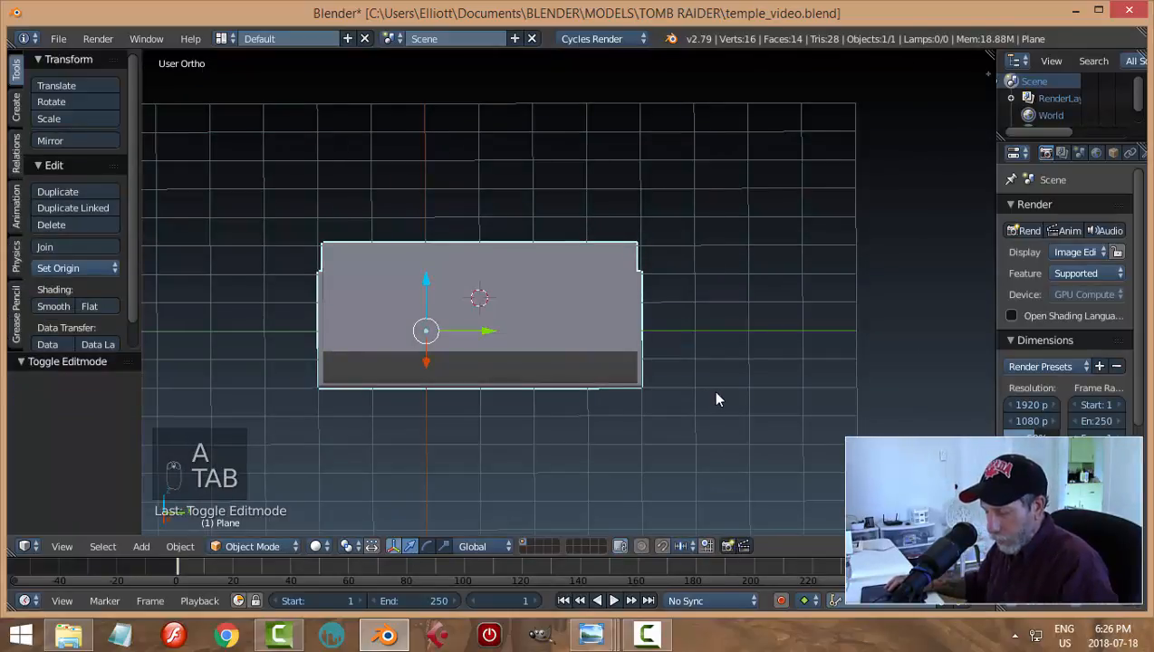
key(shift+a)
mouse_move(684, 347)
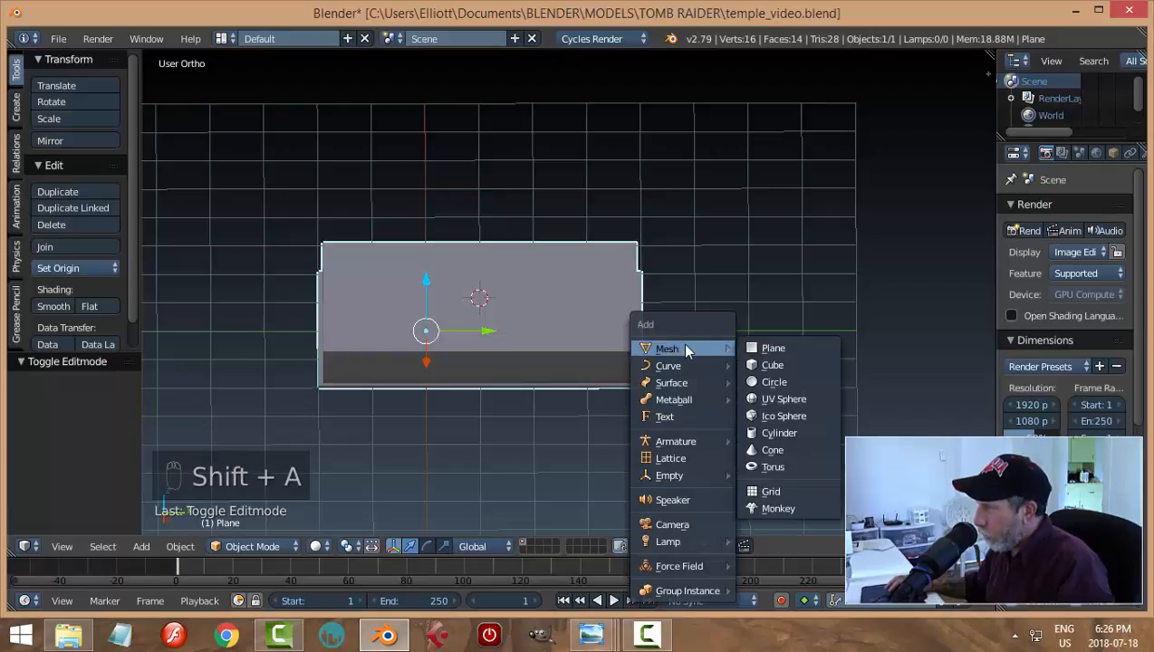
click(773, 364)
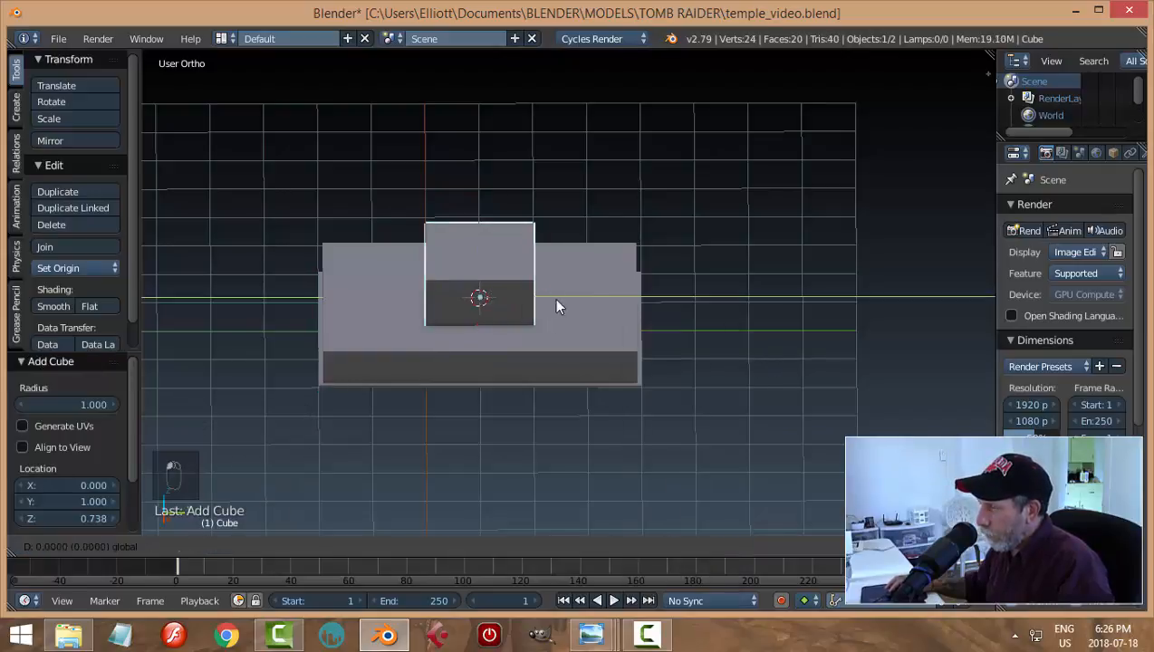
click(634, 321)
Raise the cube about 0.99 along Z so it rests on top of the base
middle_drag(835, 351, 623, 335)
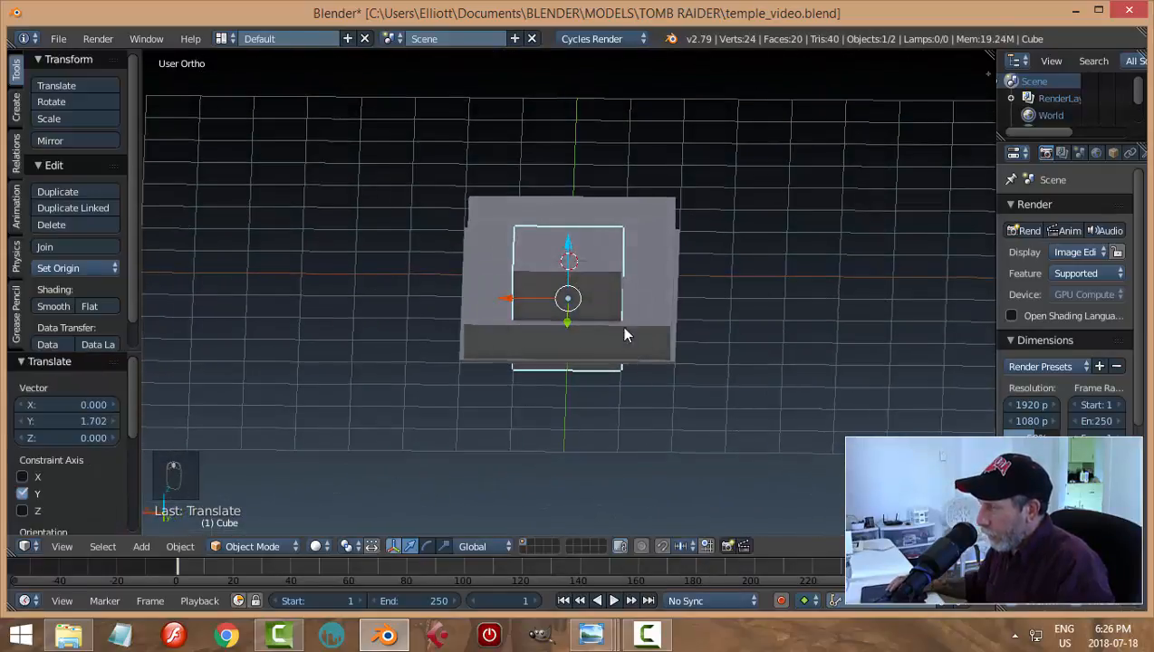
key(g)
key(z)
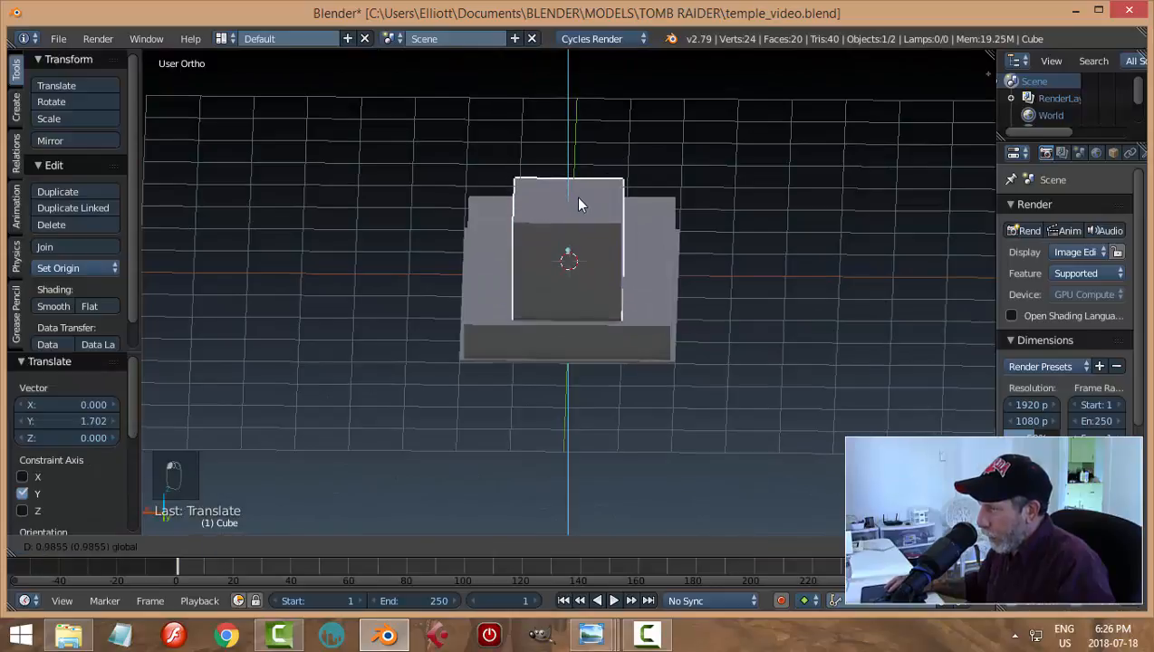
click(579, 204)
Scale the whole cube along X by about 1.755 in Edit Mode to widen it across the base
key(Tab)
click(789, 303)
middle_drag(716, 362, 697, 356)
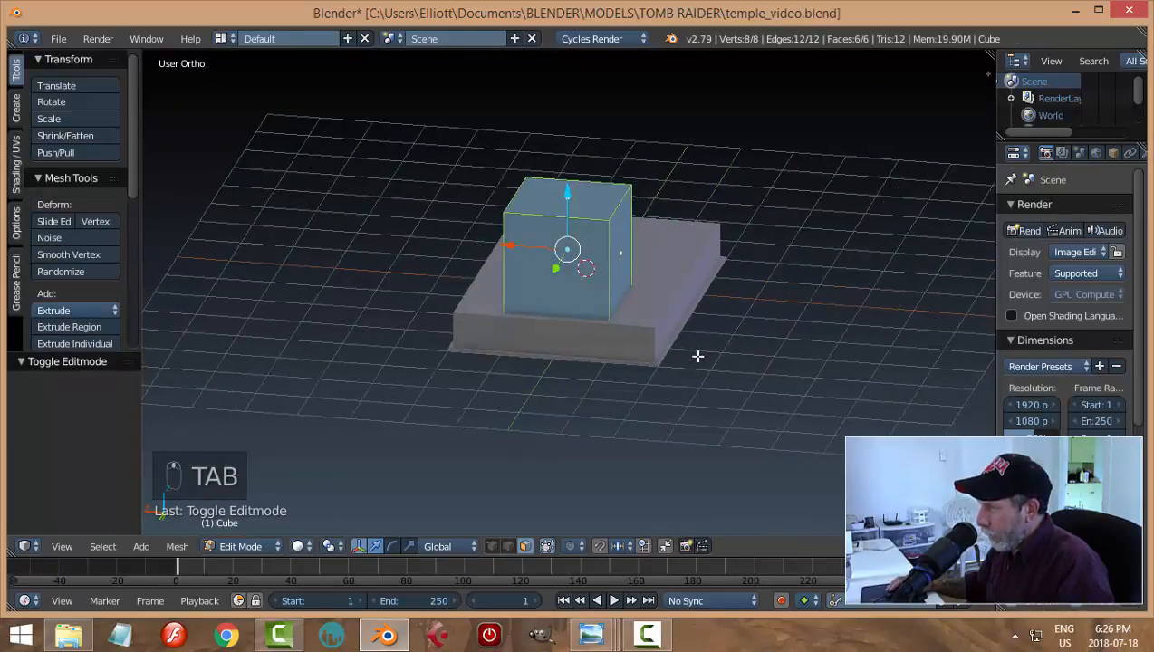
key(s)
key(x)
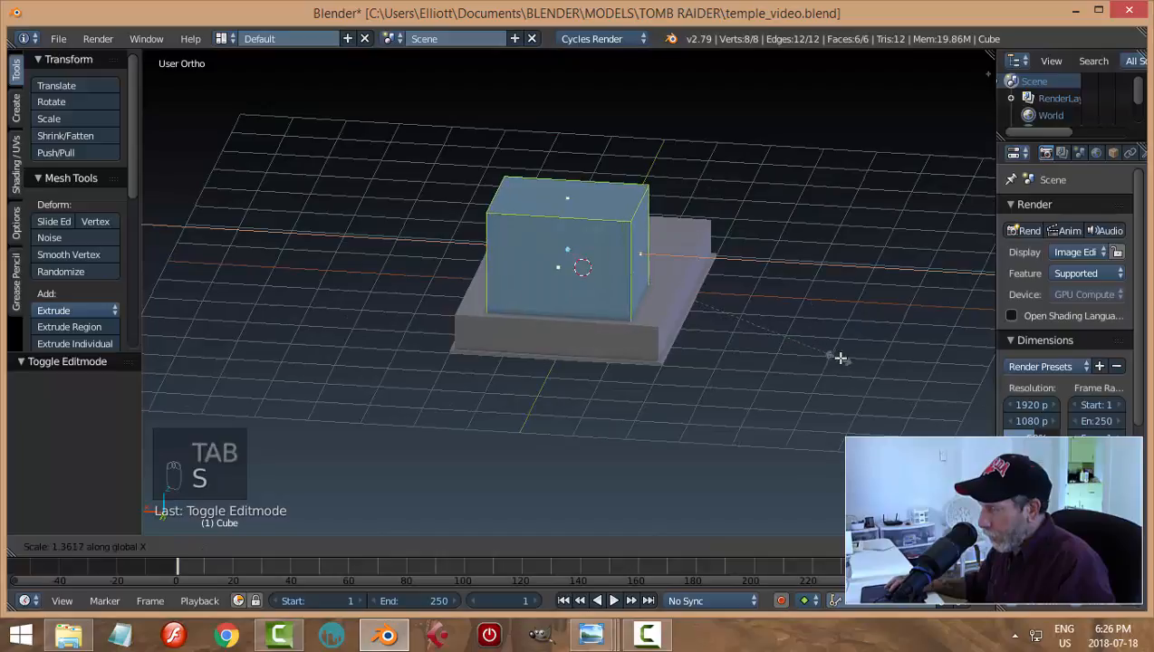
click(918, 384)
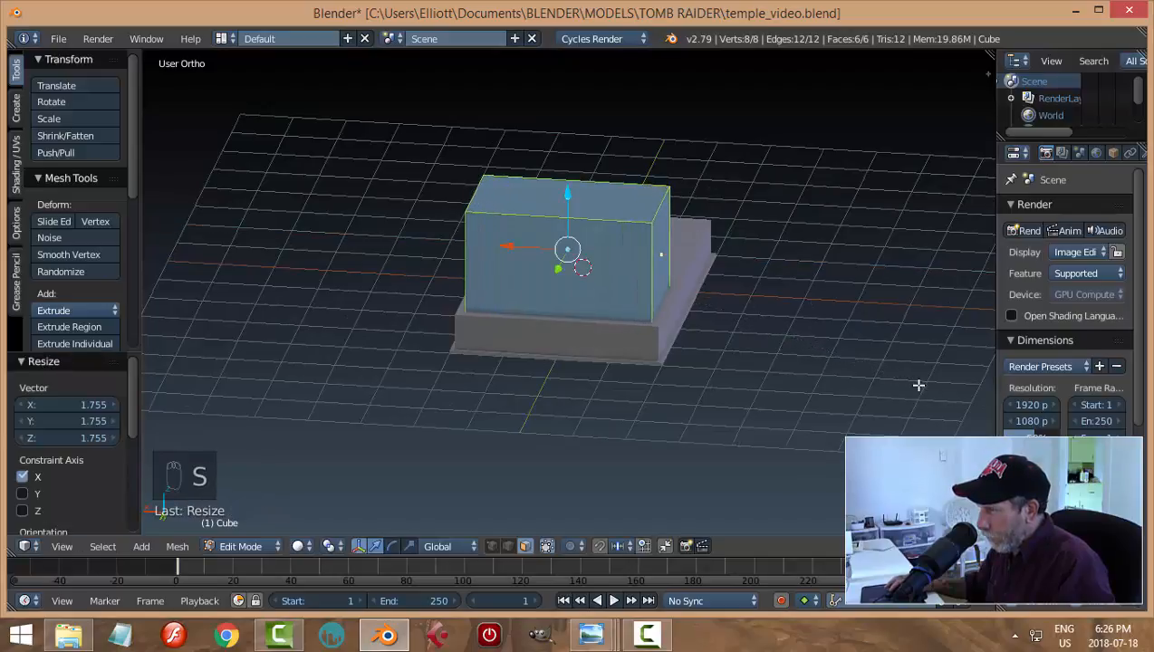
Compare the block with the reference images and scale it along X by about 0.933
mouse_move(591, 634)
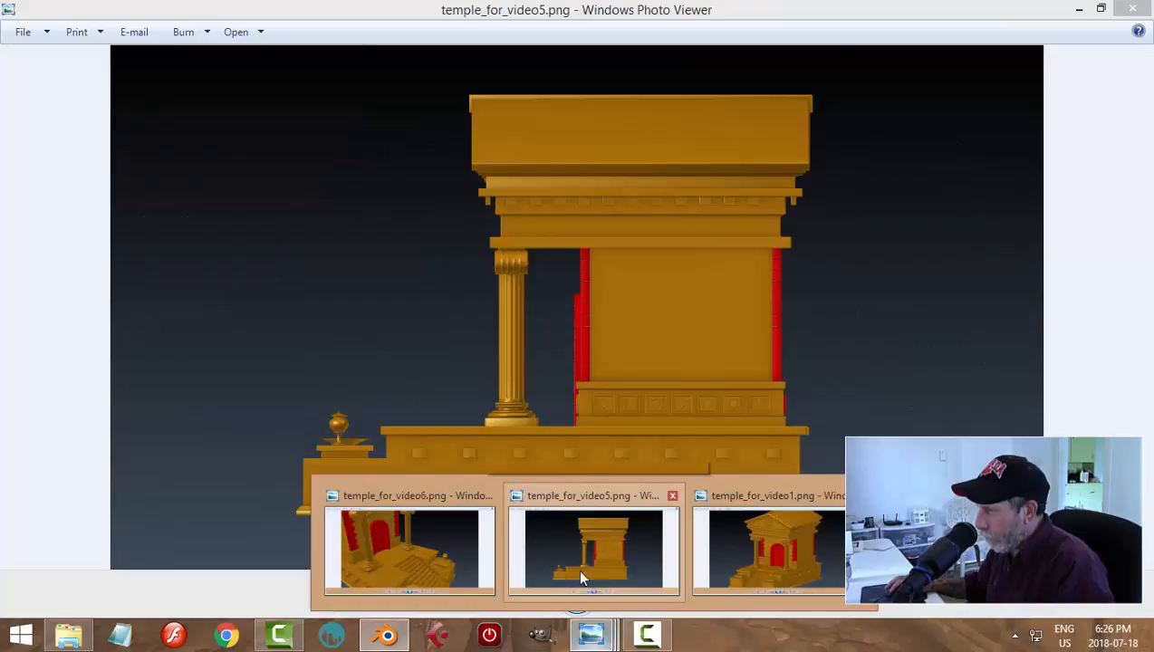
mouse_move(438, 564)
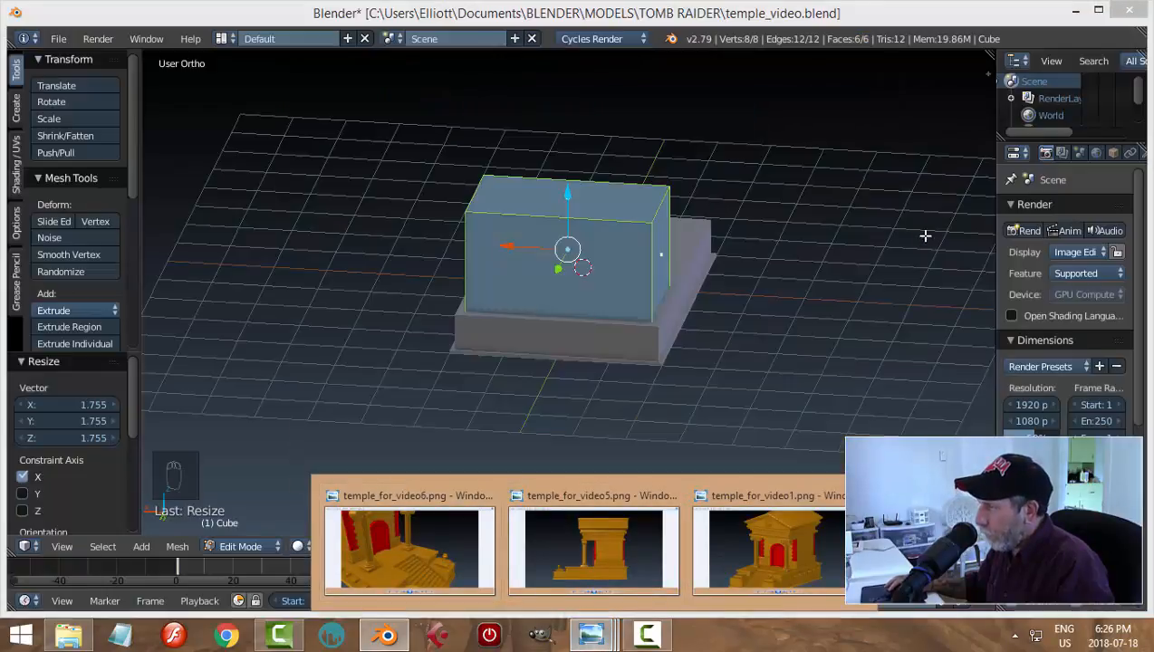
middle_drag(740, 337, 660, 307)
key(s)
click(881, 342)
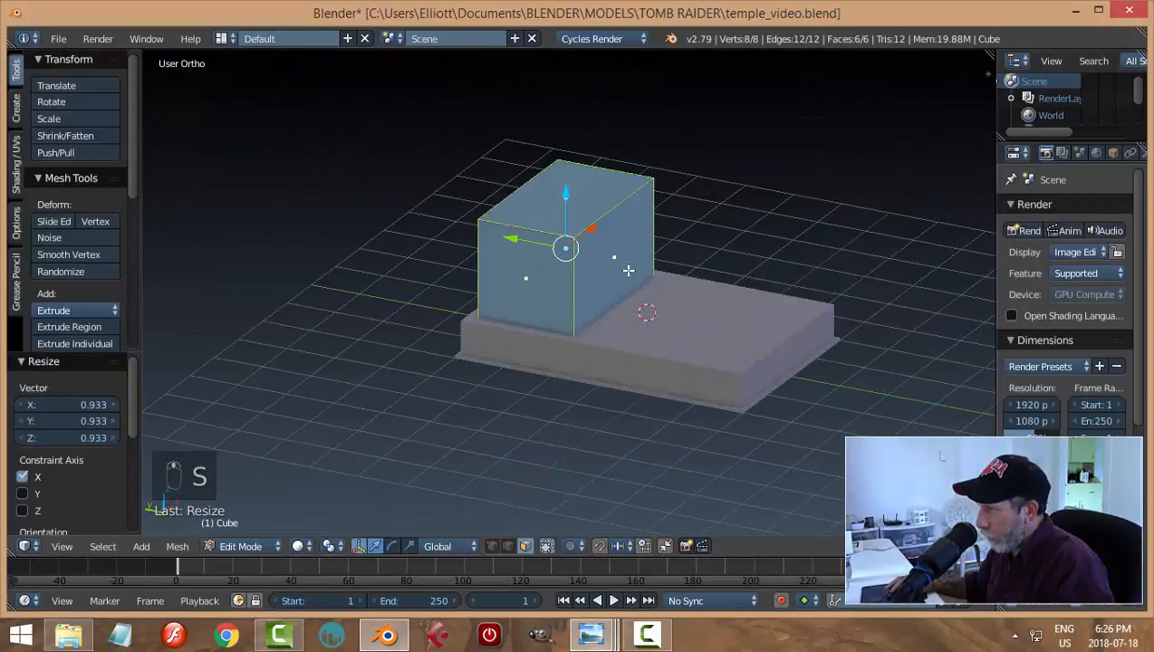
Pull the block's front face along Y toward the open part of the base to deepen it, then deselect everything
click(625, 270)
drag(572, 248, 586, 263)
key(a)
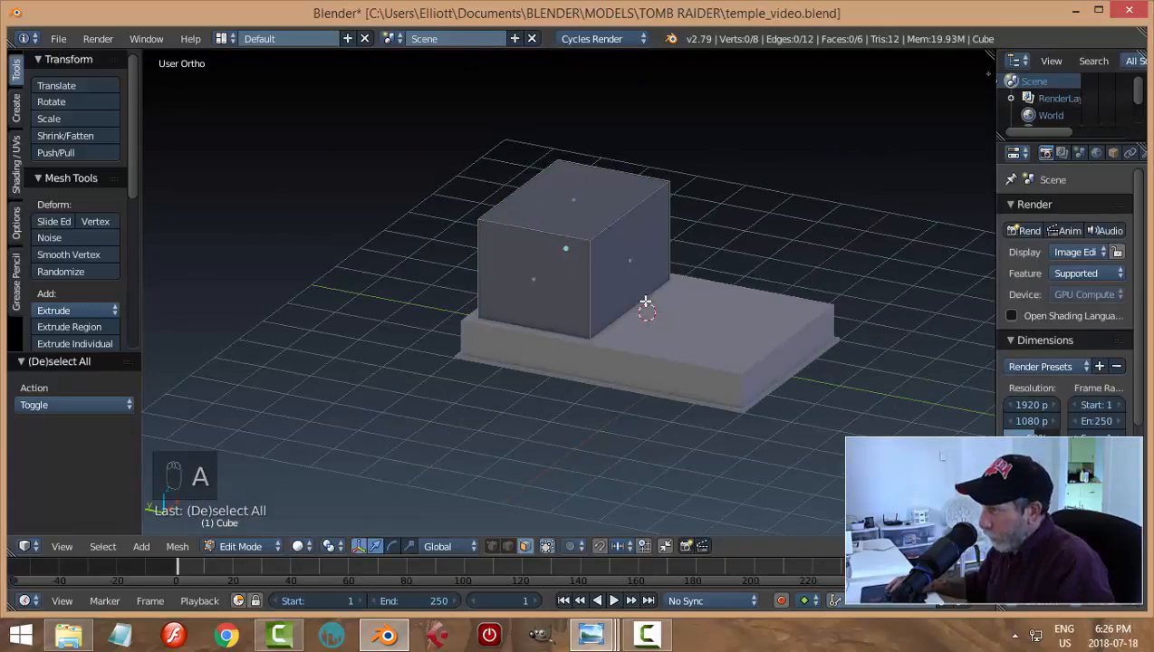
Inspect the block from the front and at an angle, compare it with temple_for_video1.png in Windows Photo Viewer, and return to Blender
key(KP_1)
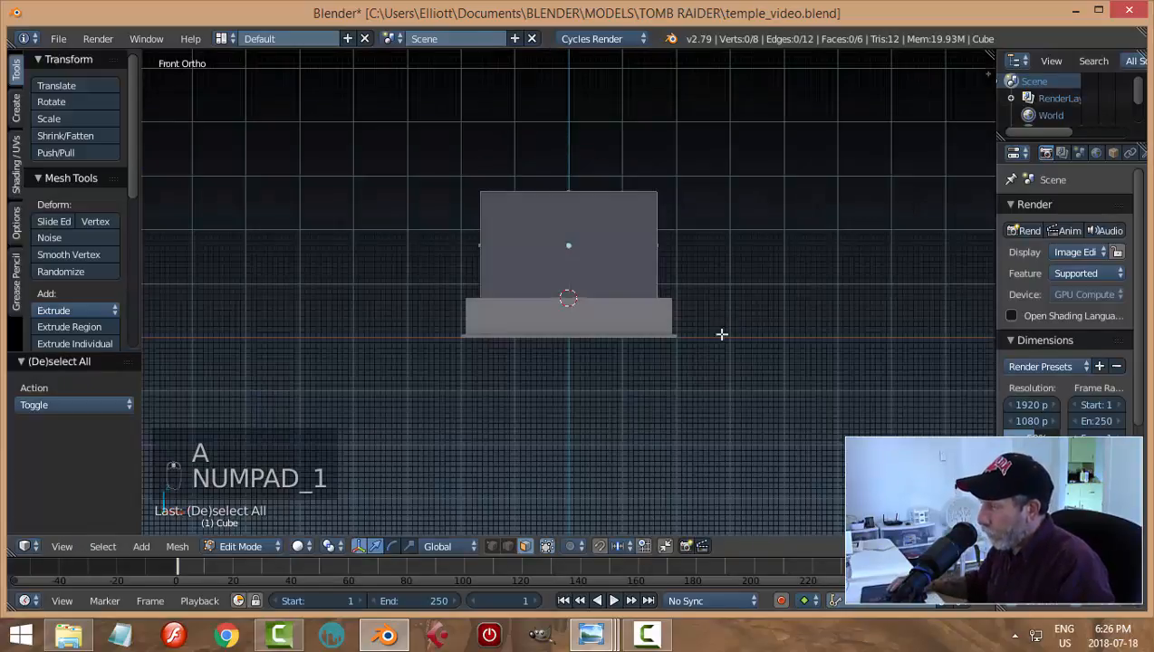
middle_drag(720, 330, 656, 411)
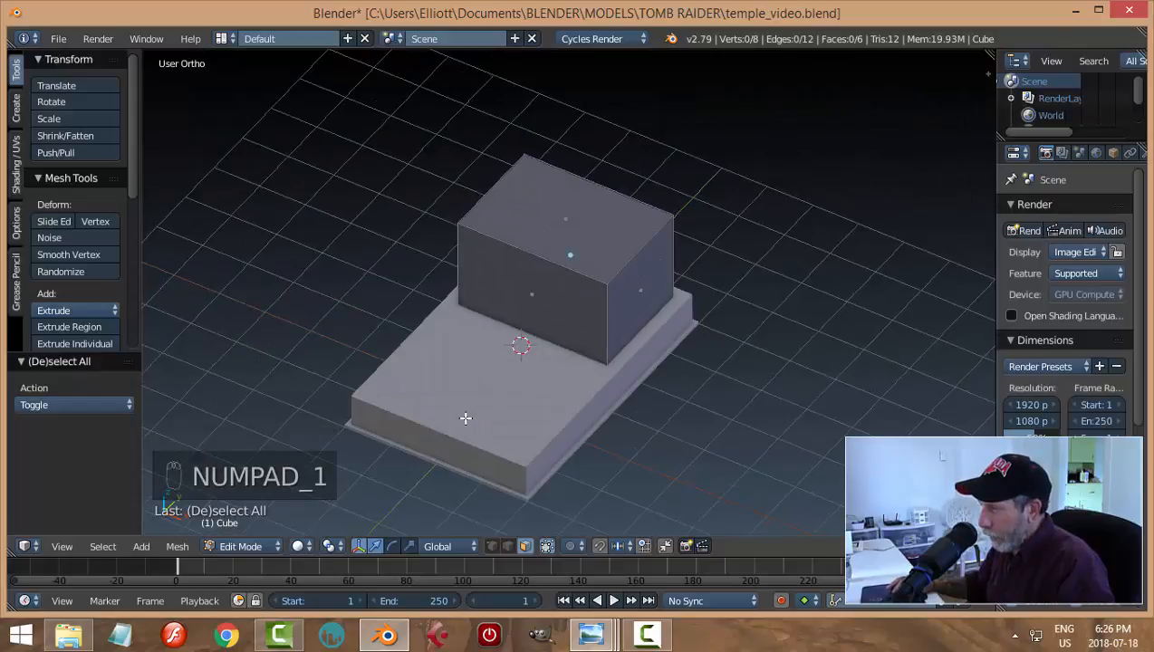
middle_drag(744, 406, 586, 571)
mouse_move(590, 634)
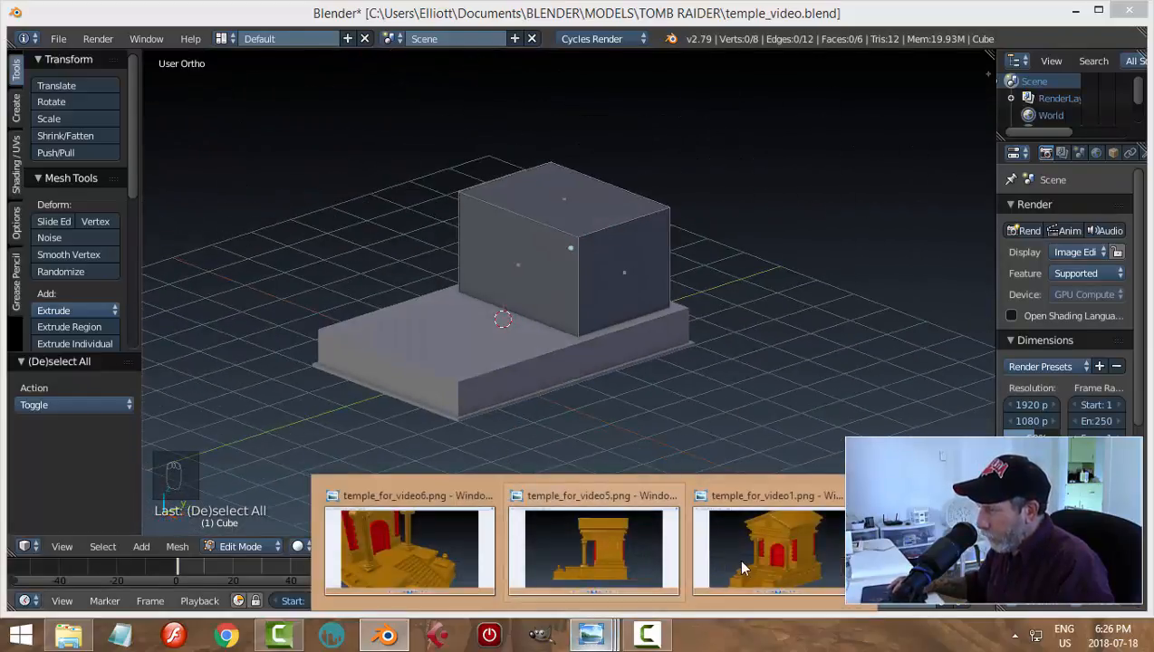
click(741, 567)
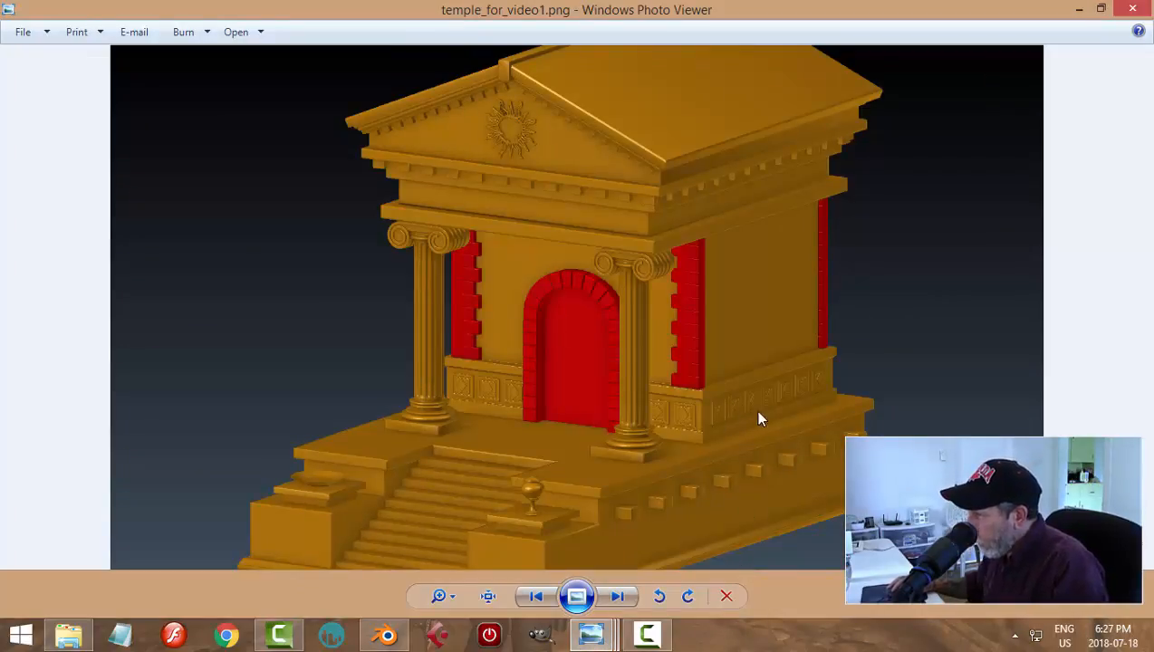
click(387, 633)
Select the block's top face and duplicate it in place
middle_drag(690, 378, 643, 378)
key(a)
key(a)
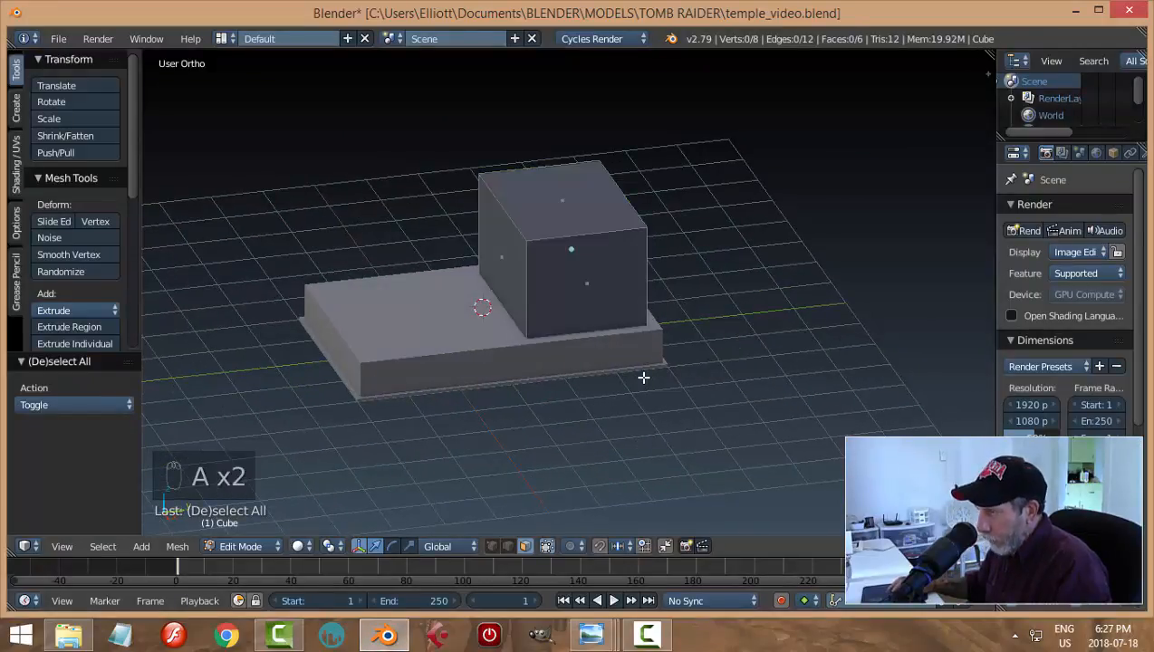
right_click(573, 220)
mouse_move(661, 297)
middle_down()
mouse_move(636, 266)
mouse_move(668, 308)
middle_up()
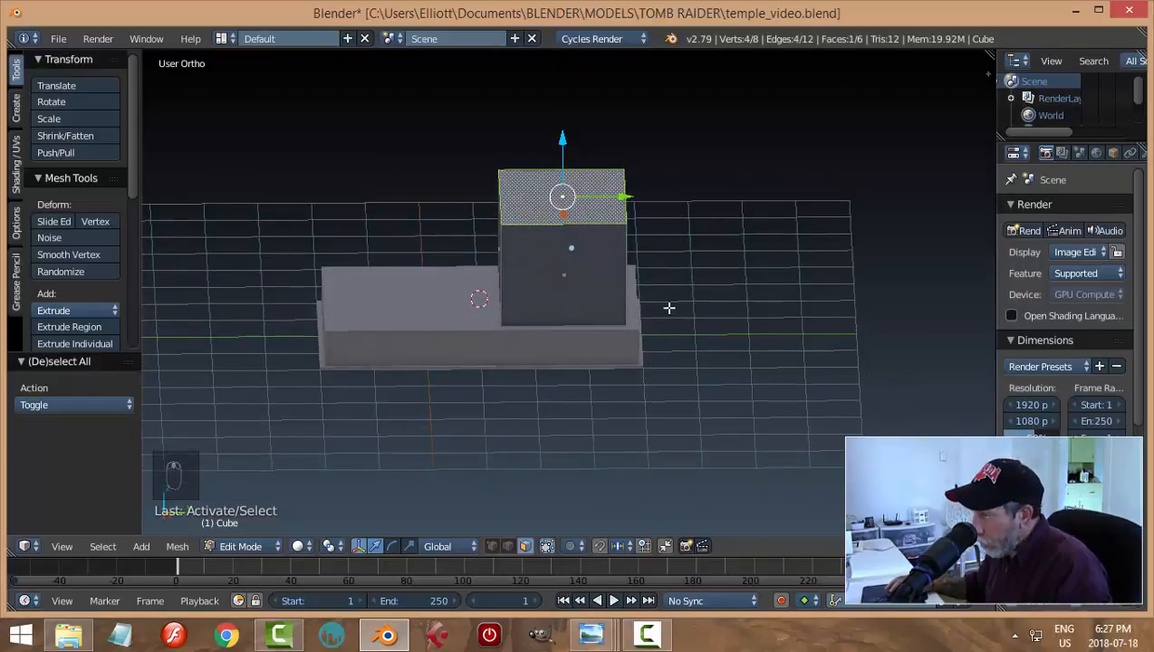
key(shift+d)
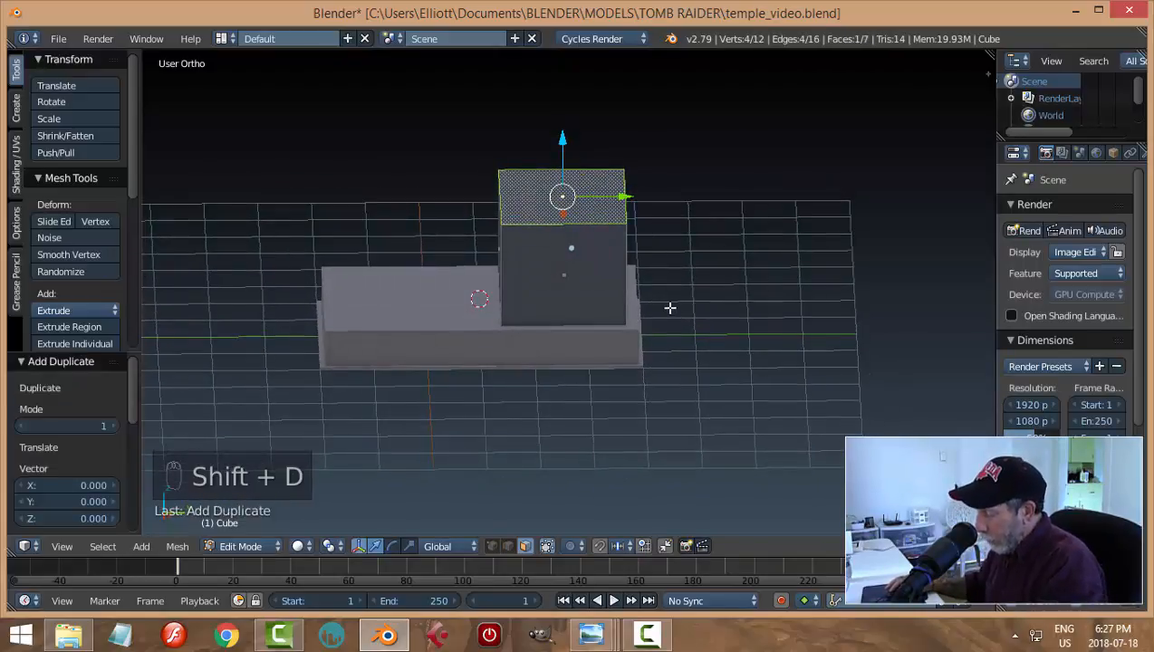
Raise the duplicated top face about 0.415 along Z, separate it into its own object, and return to Object Mode
drag(563, 144, 564, 123)
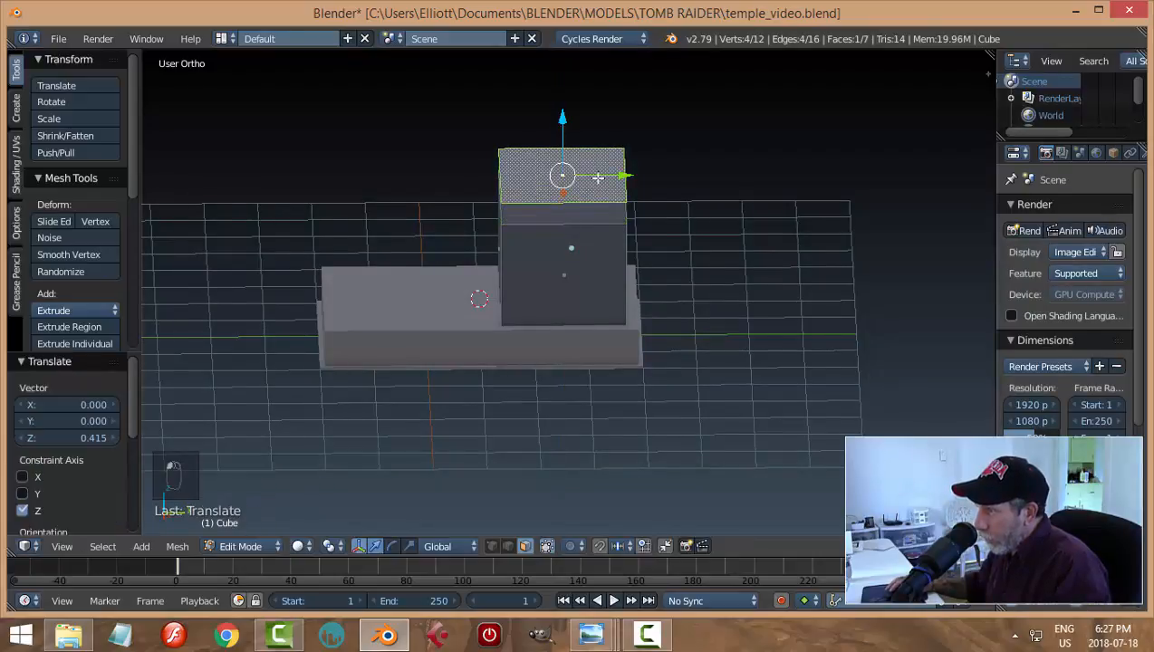
middle_drag(597, 177, 669, 176)
key(p)
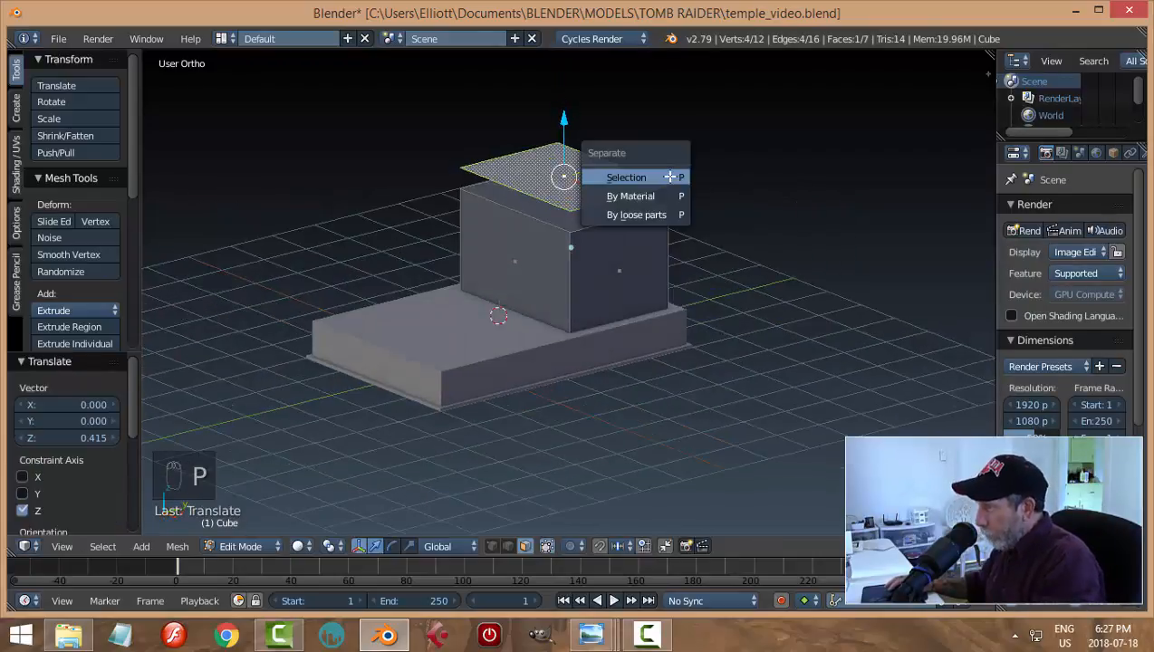
click(669, 176)
key(Tab)
click(604, 182)
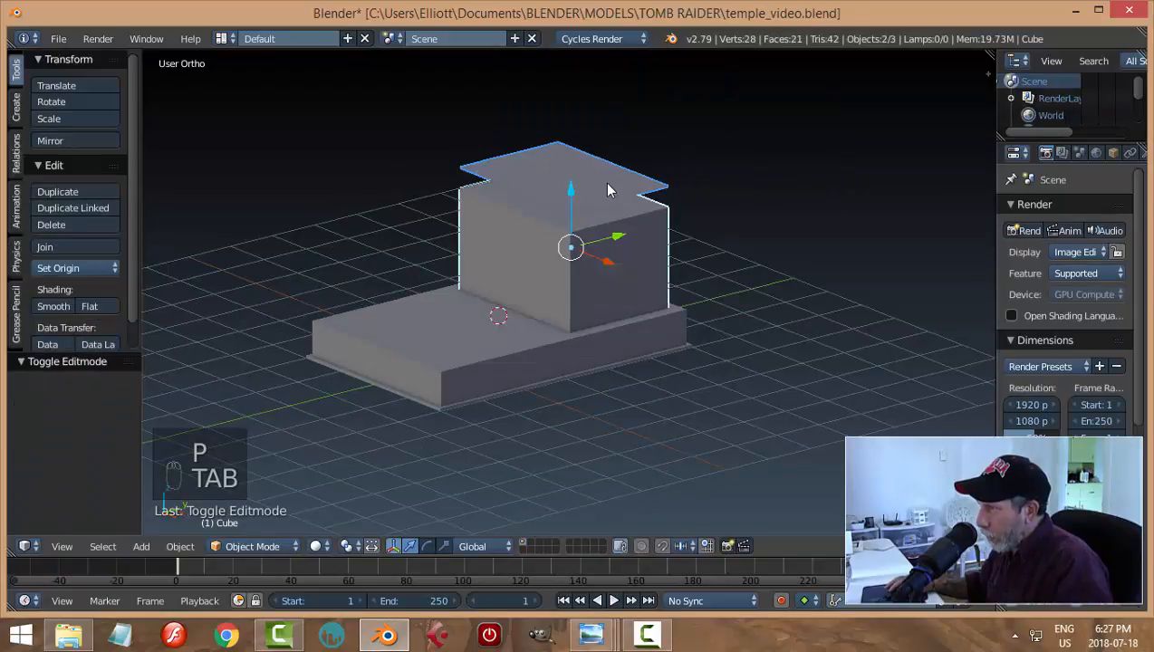
Select the separated plane above the block and set its origin to its geometry
right_click(607, 188)
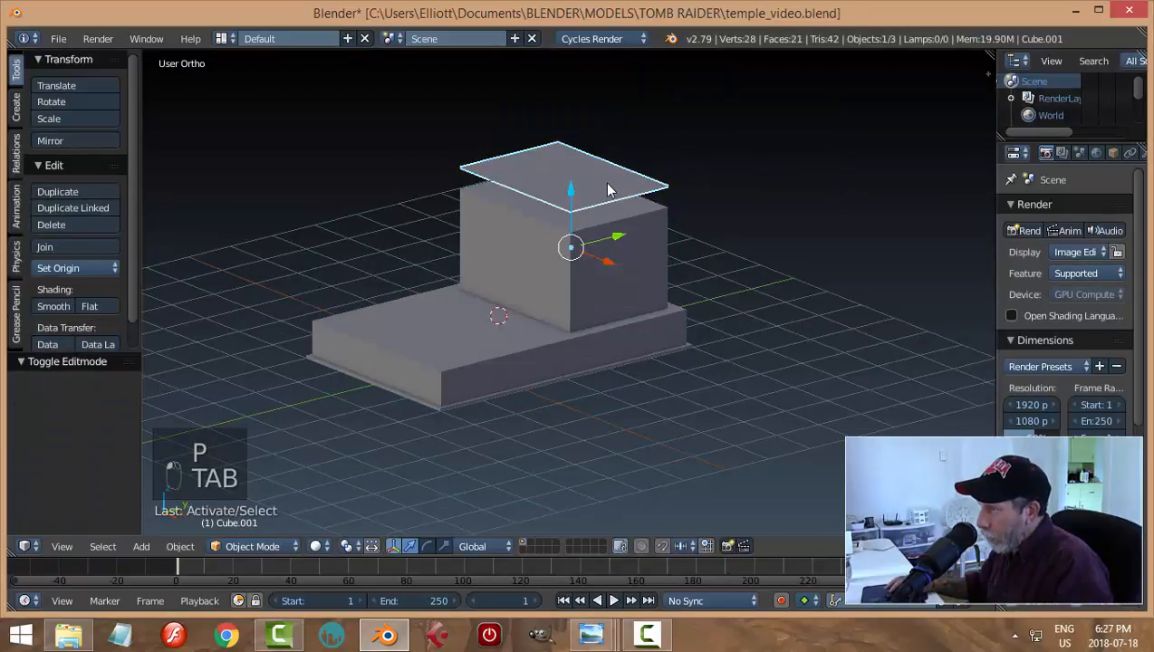
click(67, 260)
click(81, 304)
middle_drag(595, 249, 590, 285)
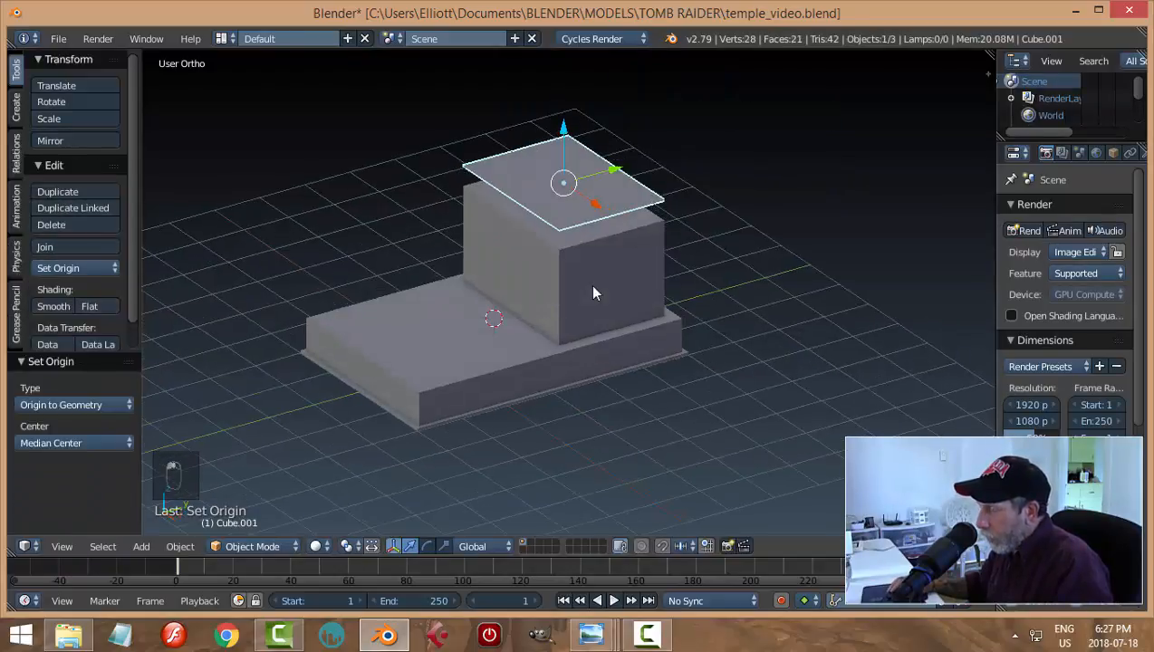
Lower the plane about 0.254 along Z toward the block's top and enter Edit Mode on it
middle_drag(587, 223, 605, 168)
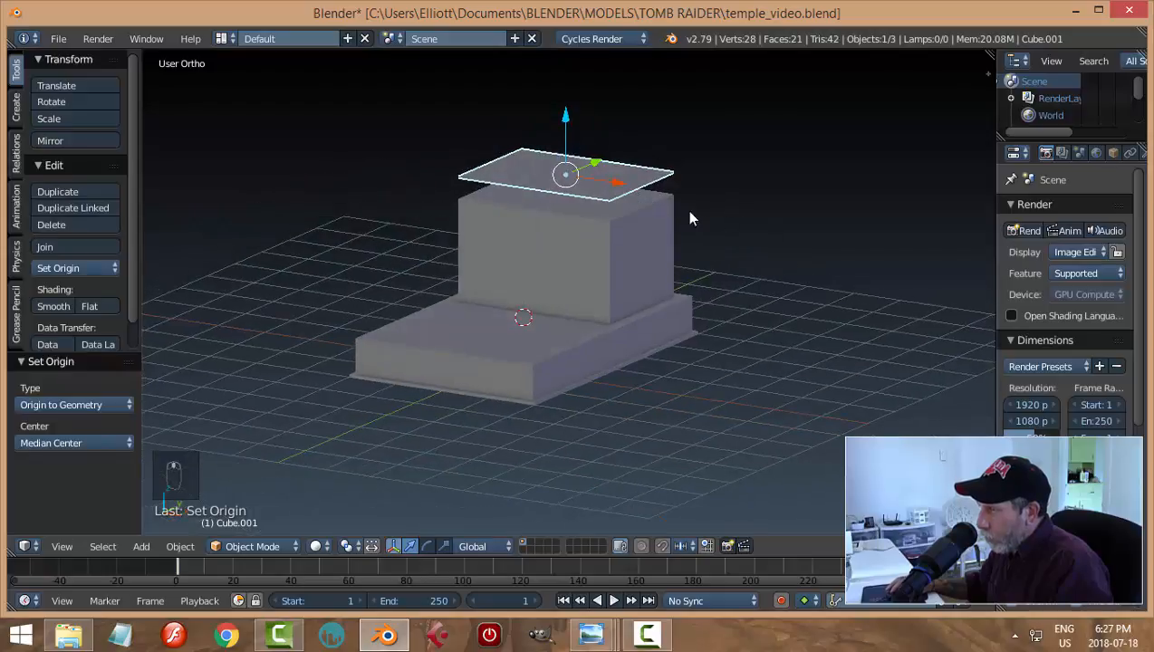
middle_drag(688, 217, 664, 206)
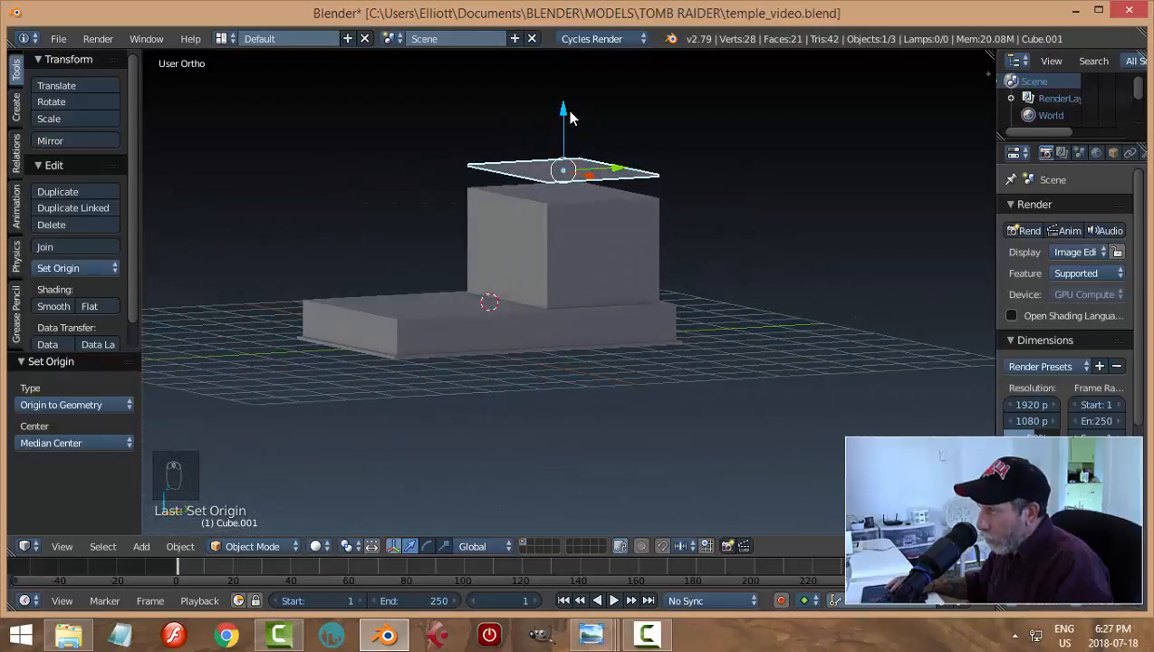
drag(568, 119, 573, 132)
middle_drag(603, 147, 641, 254)
key(Tab)
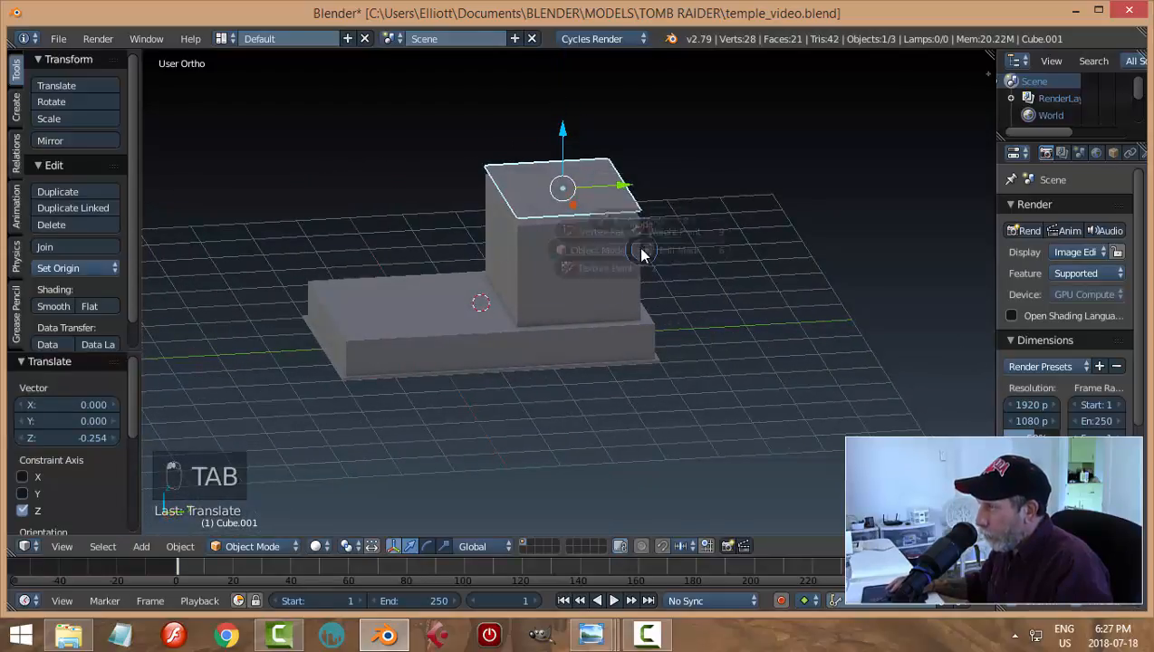
click(643, 251)
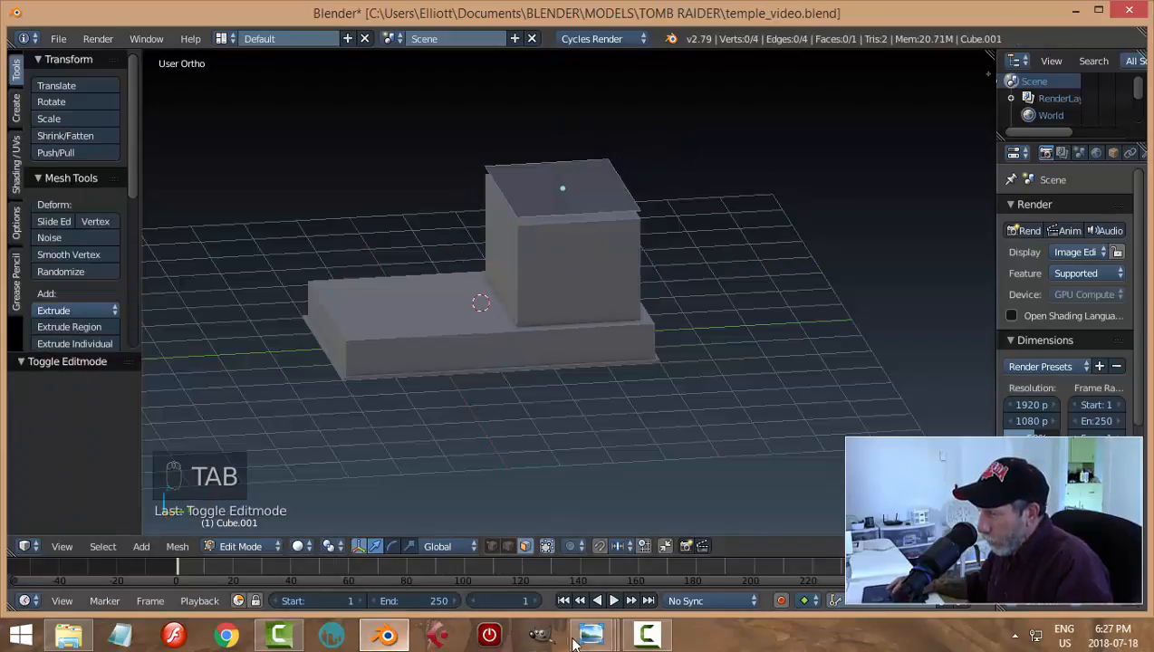
Examine the roof overhang in temple_for_video1.png and temple_for_video5.png in Windows Photo Viewer, and return to Blender
mouse_move(590, 634)
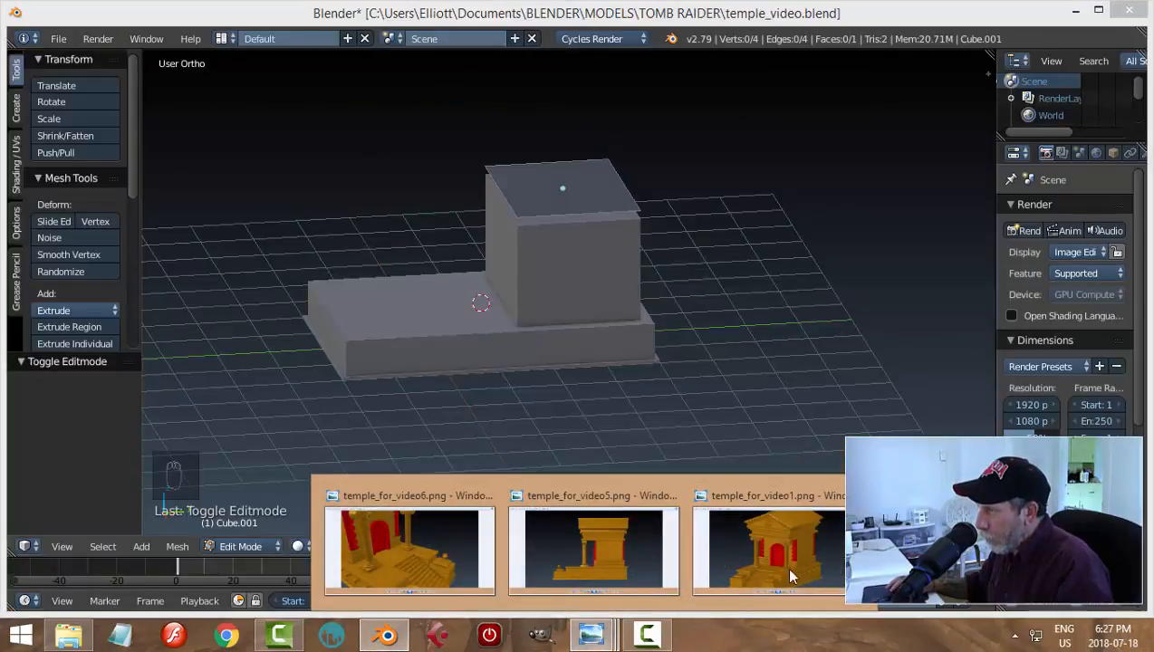
click(778, 552)
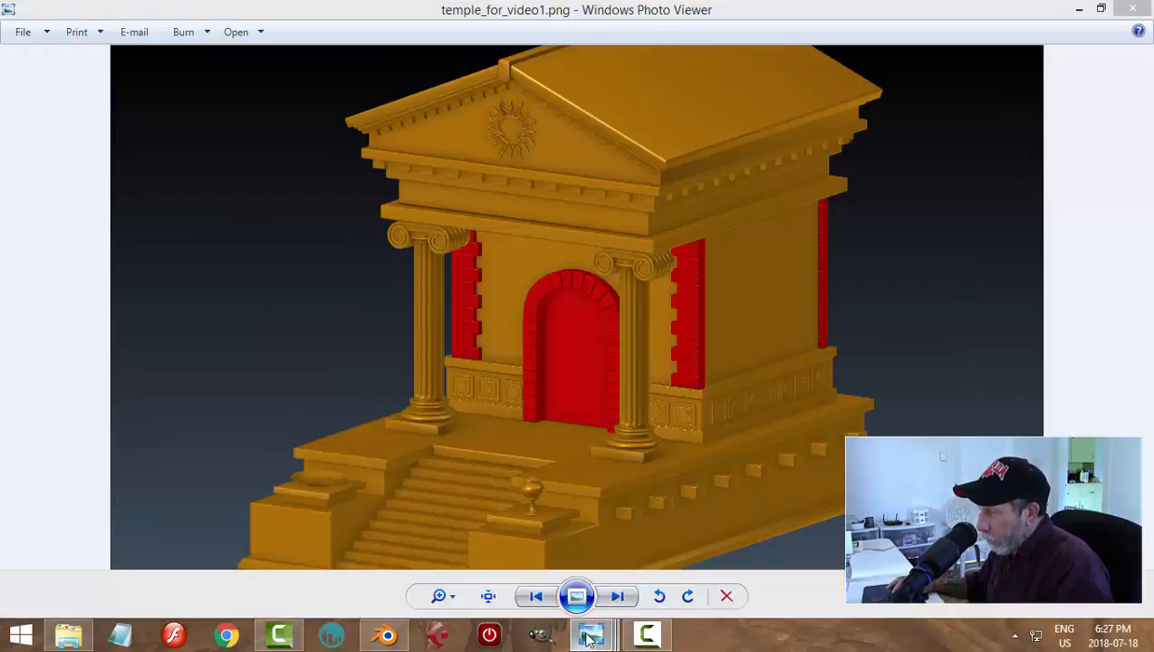
mouse_move(591, 634)
click(606, 562)
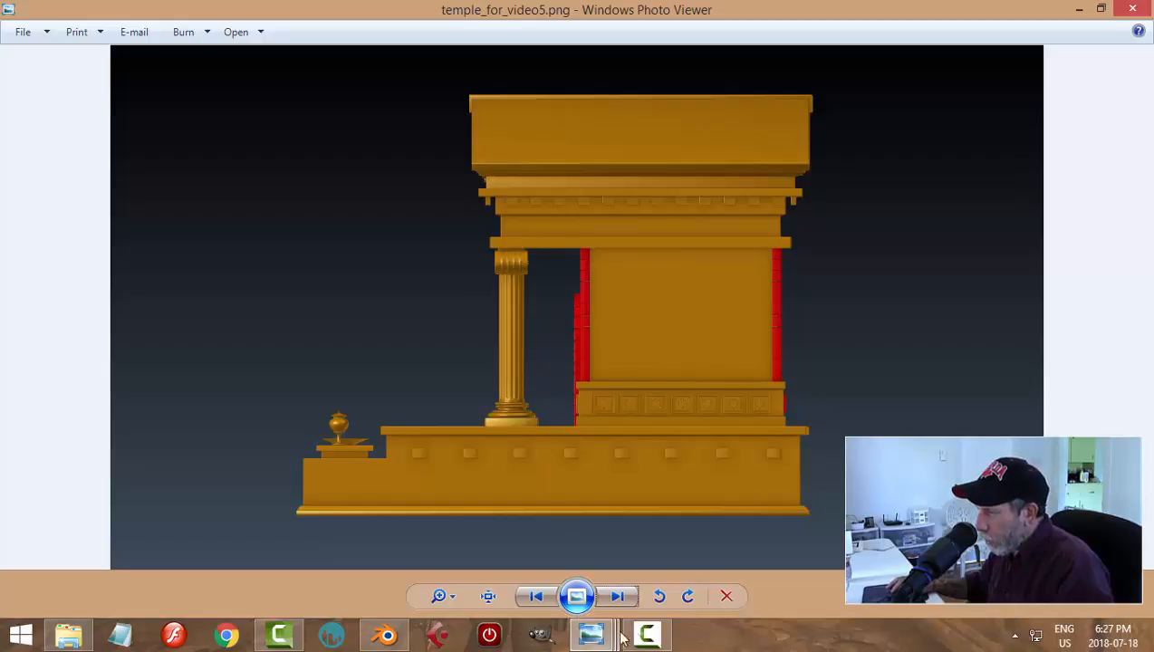
click(388, 636)
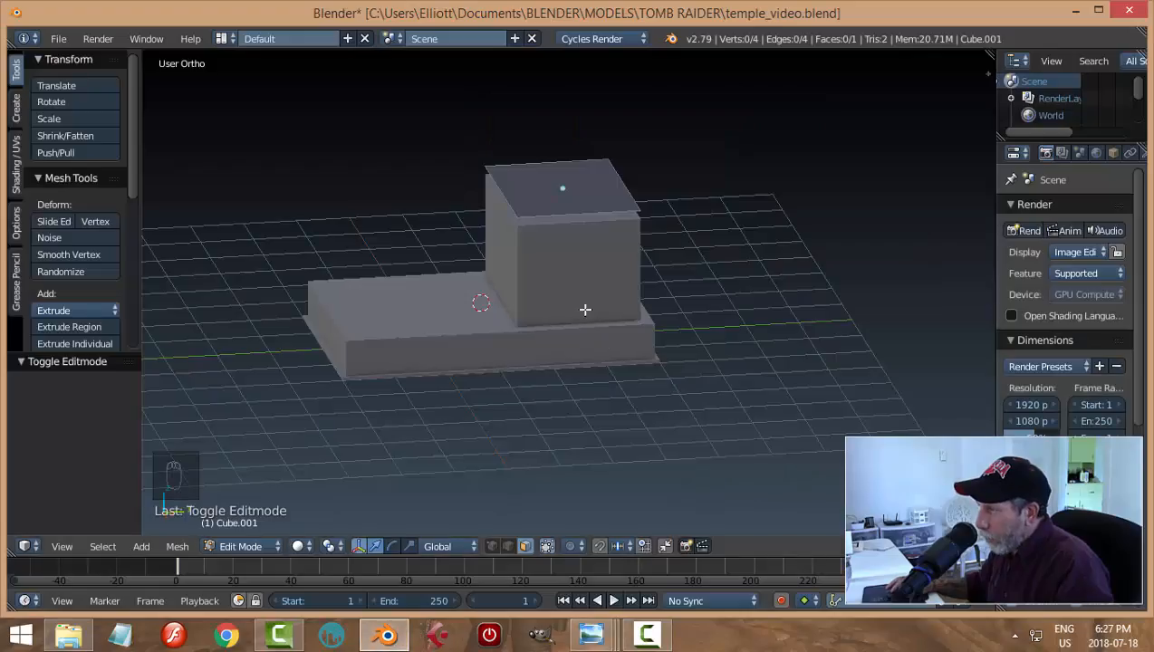
In edge select mode, move the plane's front edge about -1.25 along Y to overhang the open part of the base, and deselect it
right_click(560, 206)
key(a)
key(ctrl+Tab)
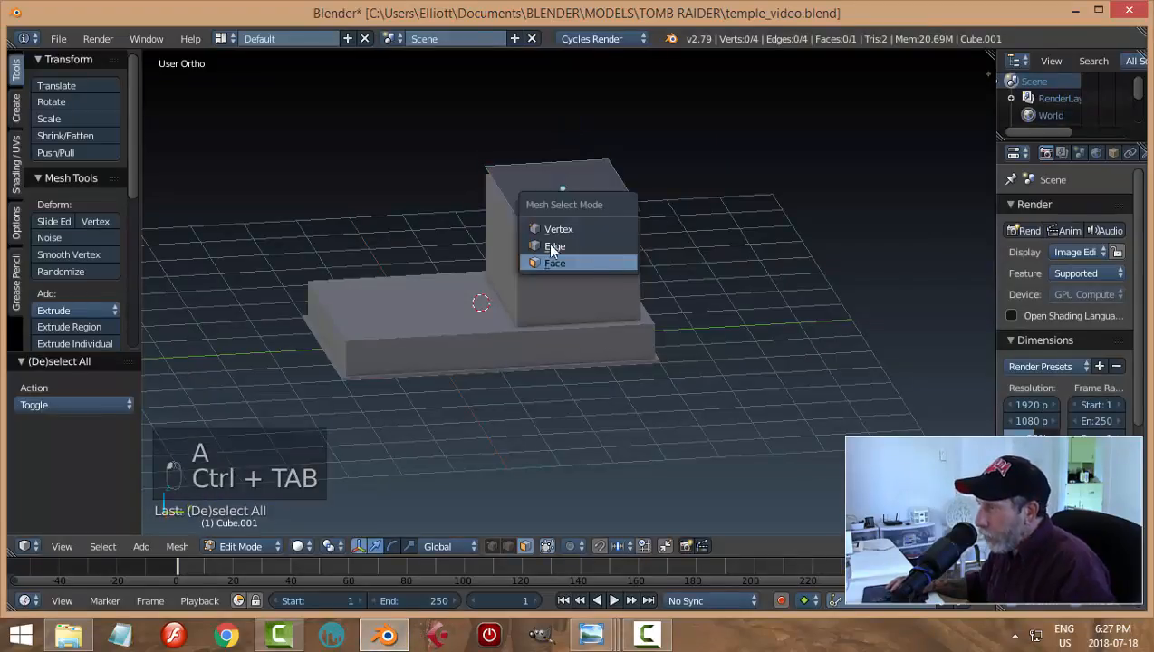
click(544, 245)
right_click(507, 191)
drag(567, 192, 502, 213)
middle_drag(503, 213, 529, 298)
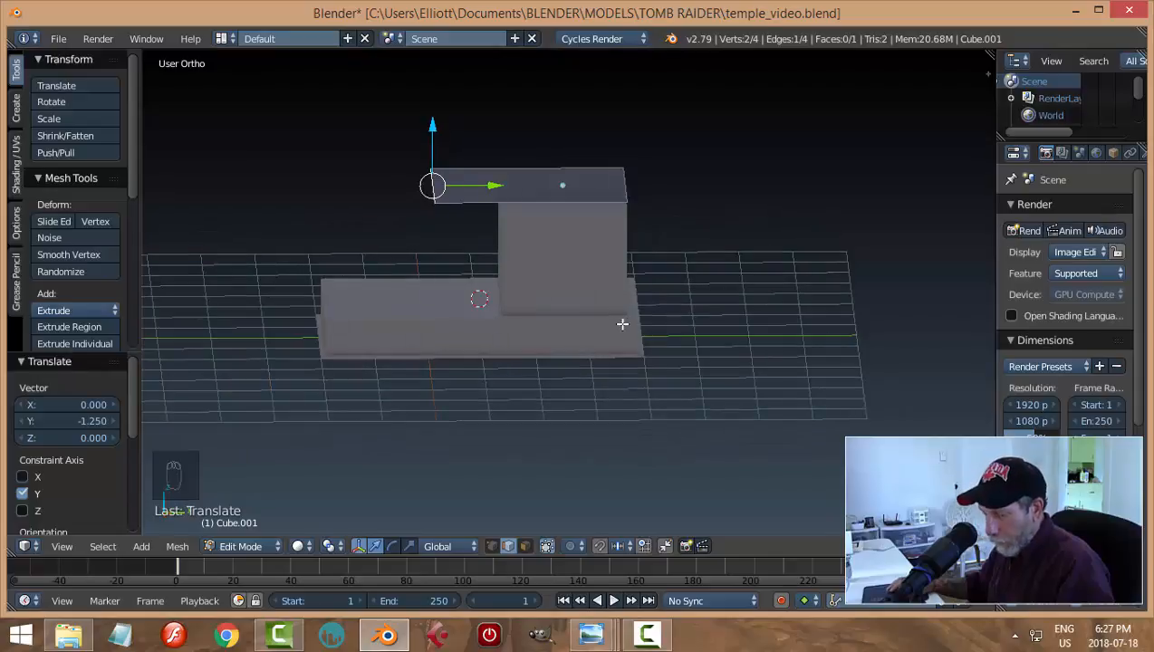
key(a)
In face select mode, extrude the plane's face slightly upward into a thin slab, then return to Object Mode with nothing selected
key(ctrl+Tab)
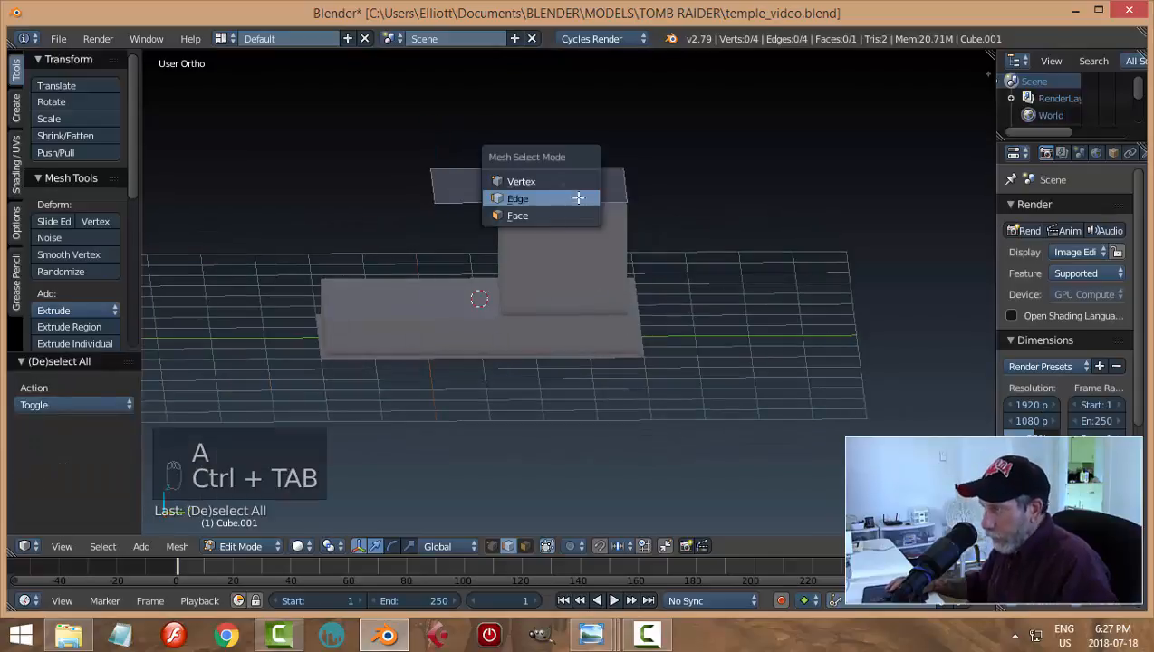
click(528, 216)
right_click(589, 201)
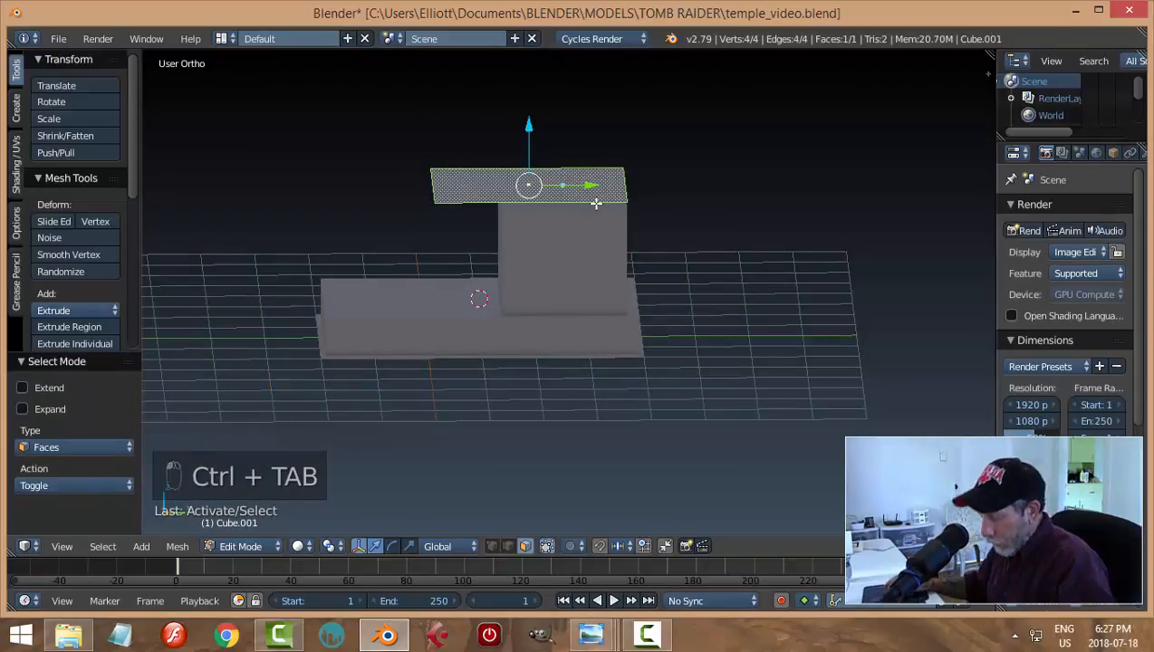
key(e)
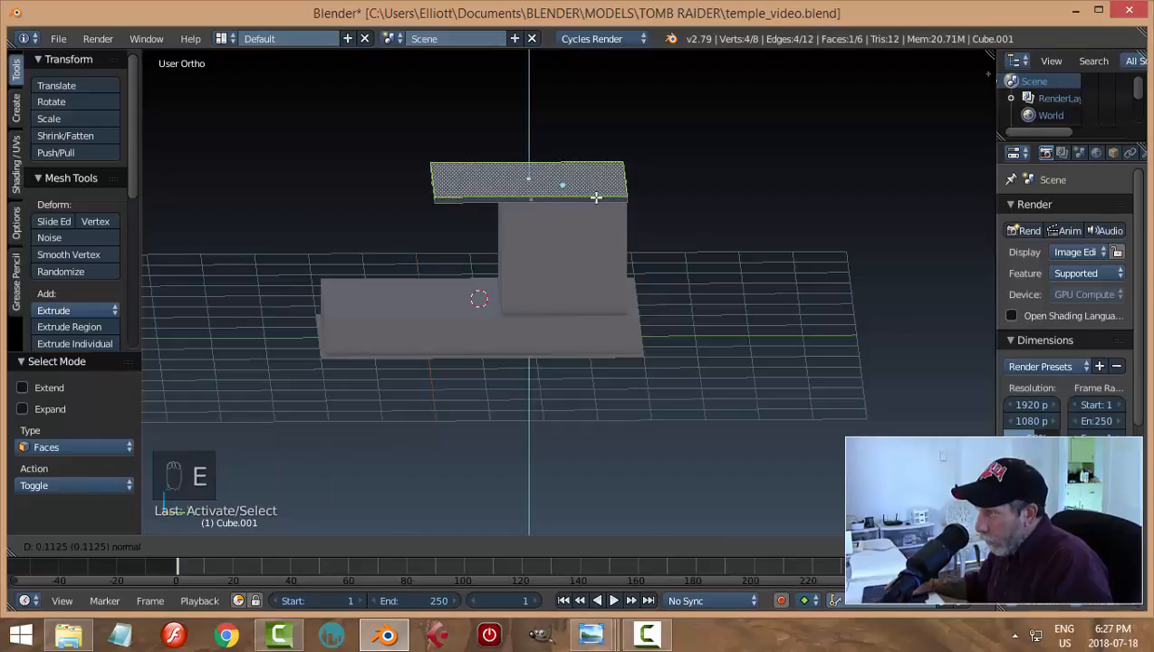
click(597, 199)
key(a)
key(Tab)
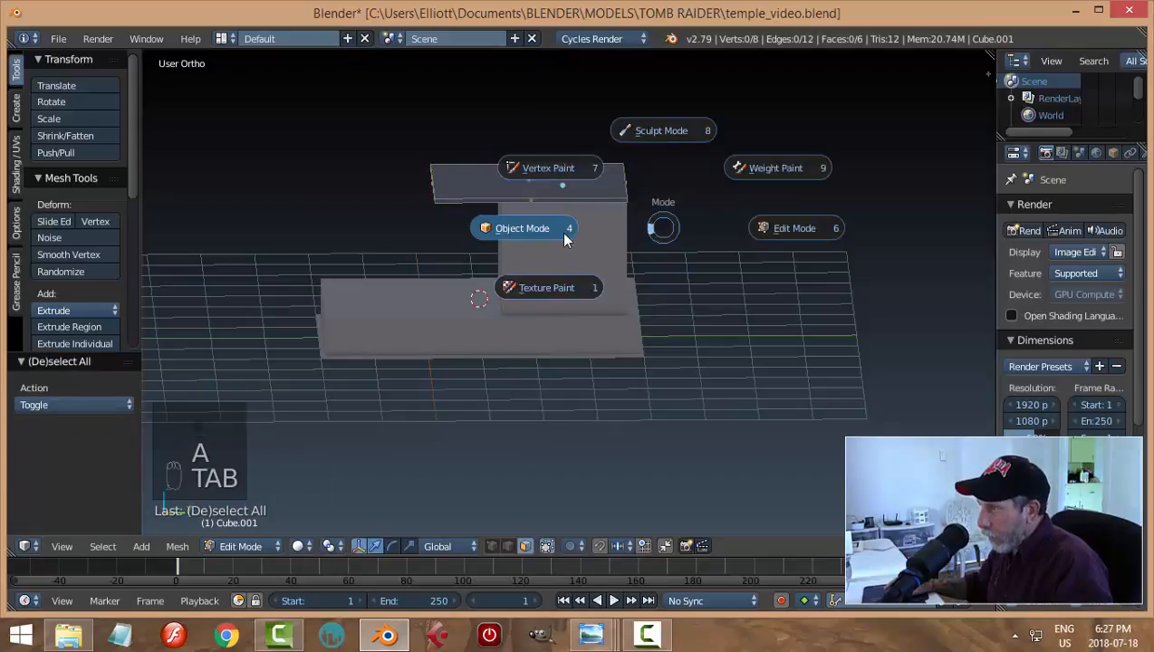
click(565, 236)
key(a)
Lower the slab about 0.128 along Z toward the block, deselect it, and save the file over temple_video.blend
middle_drag(635, 311, 576, 198)
click(572, 181)
drag(572, 135, 575, 138)
middle_drag(576, 139, 794, 362)
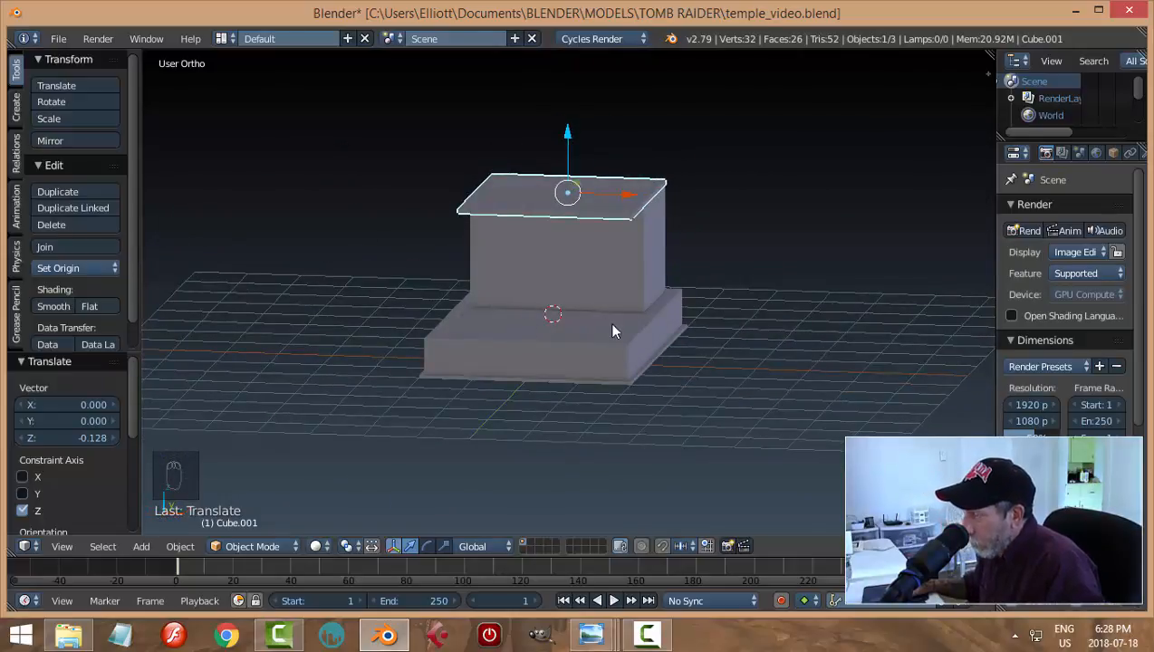
key(a)
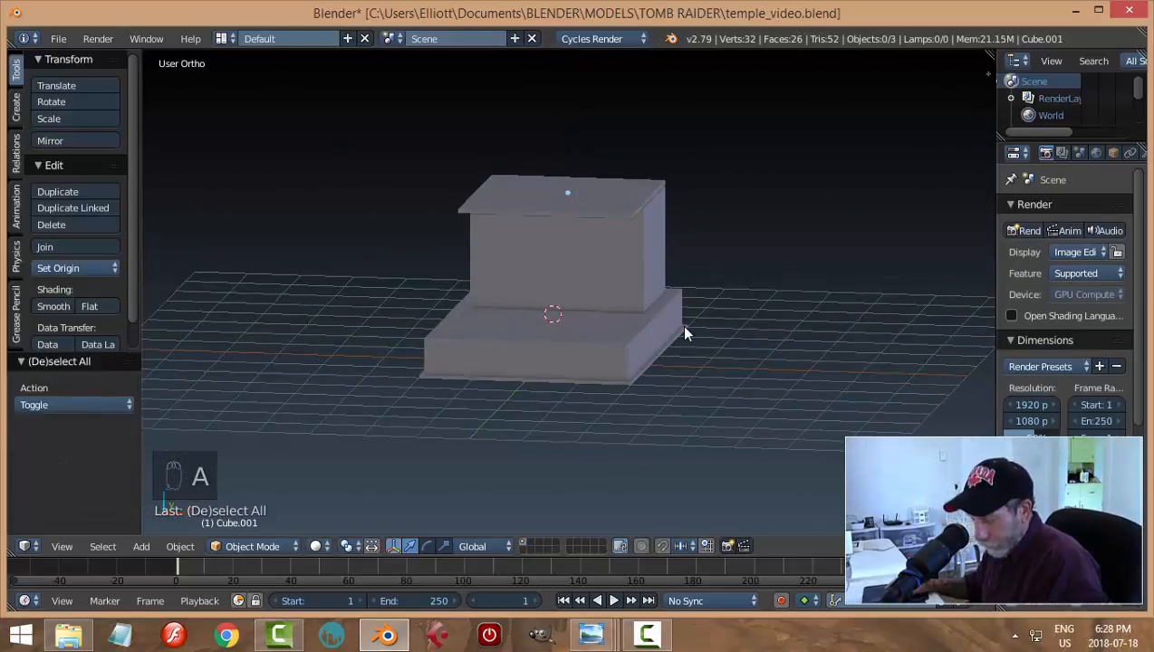
key(ctrl+s)
click(680, 328)
Select the base platform and snap the 3D cursor to it
middle_drag(761, 359, 610, 383)
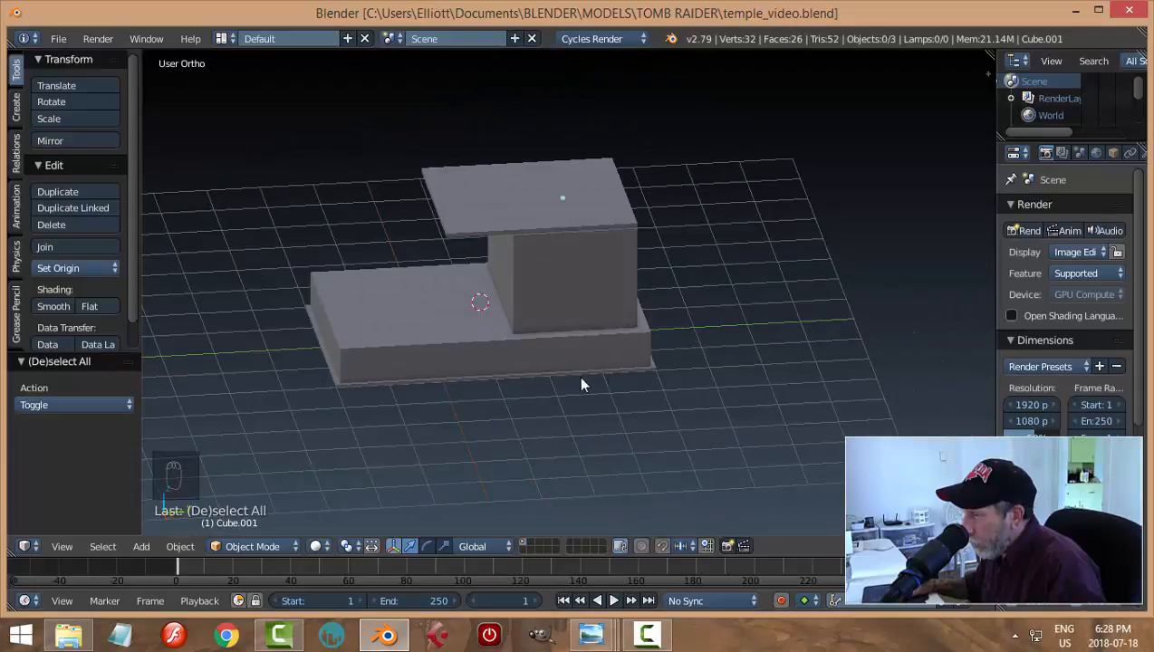
right_click(452, 318)
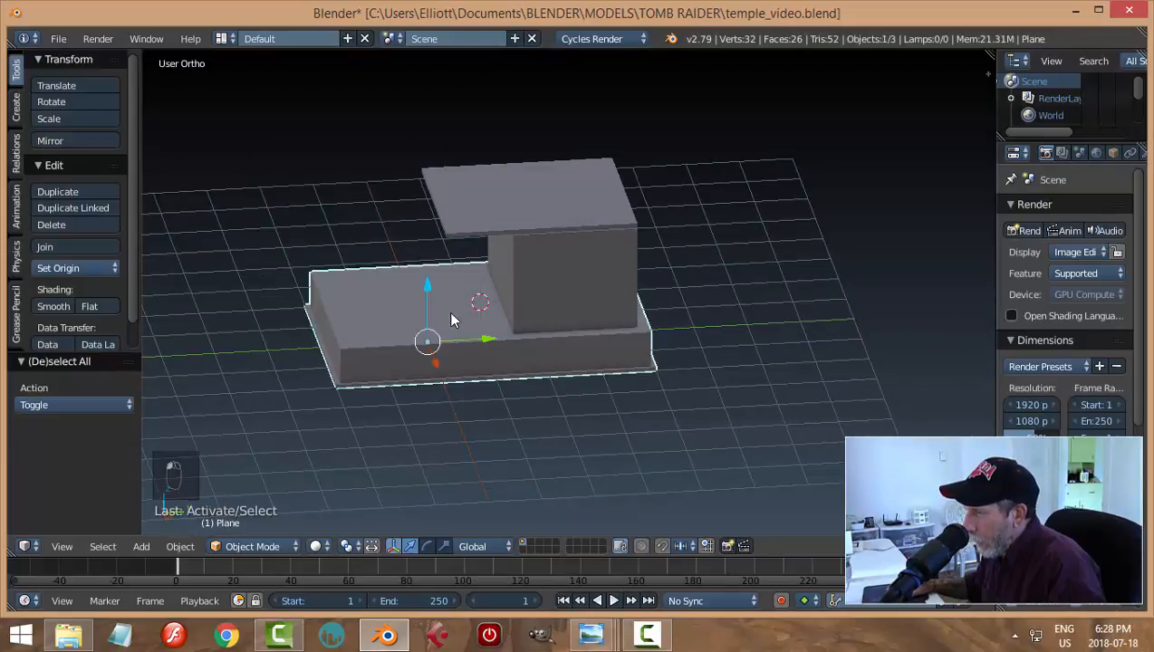
key(shift+s)
click(593, 353)
Check the cursor placement in front view and set the base platform's origin to its geometry
middle_drag(566, 373, 656, 412)
middle_drag(664, 456, 713, 450)
key(KP_1)
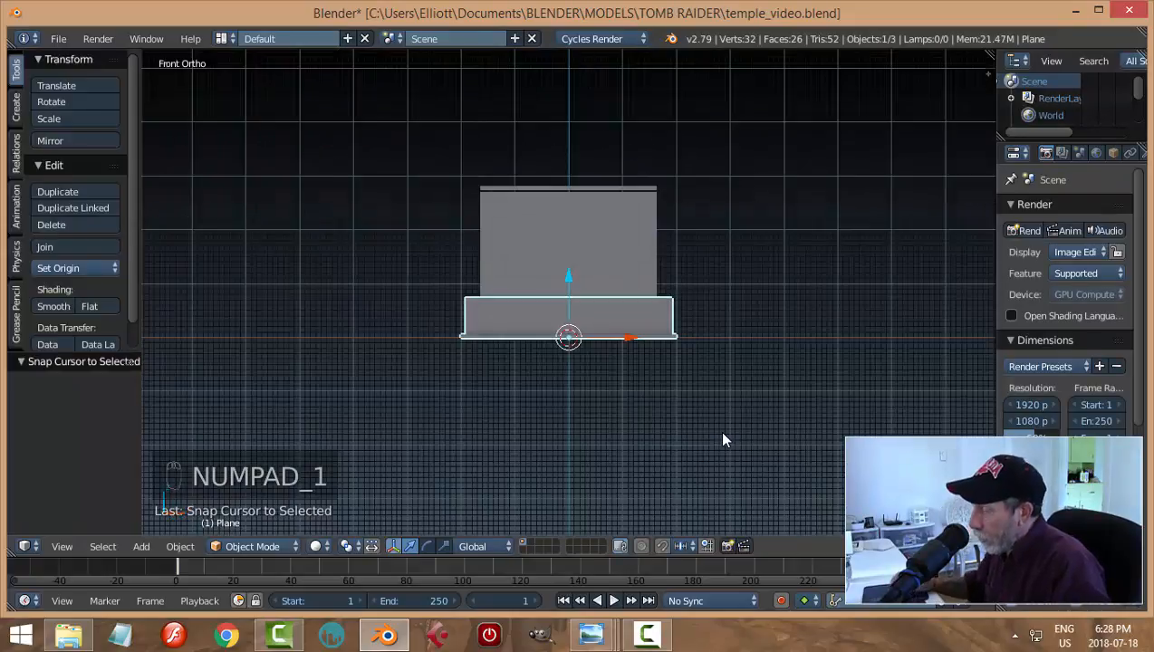
shift+middle_drag(716, 365, 714, 403)
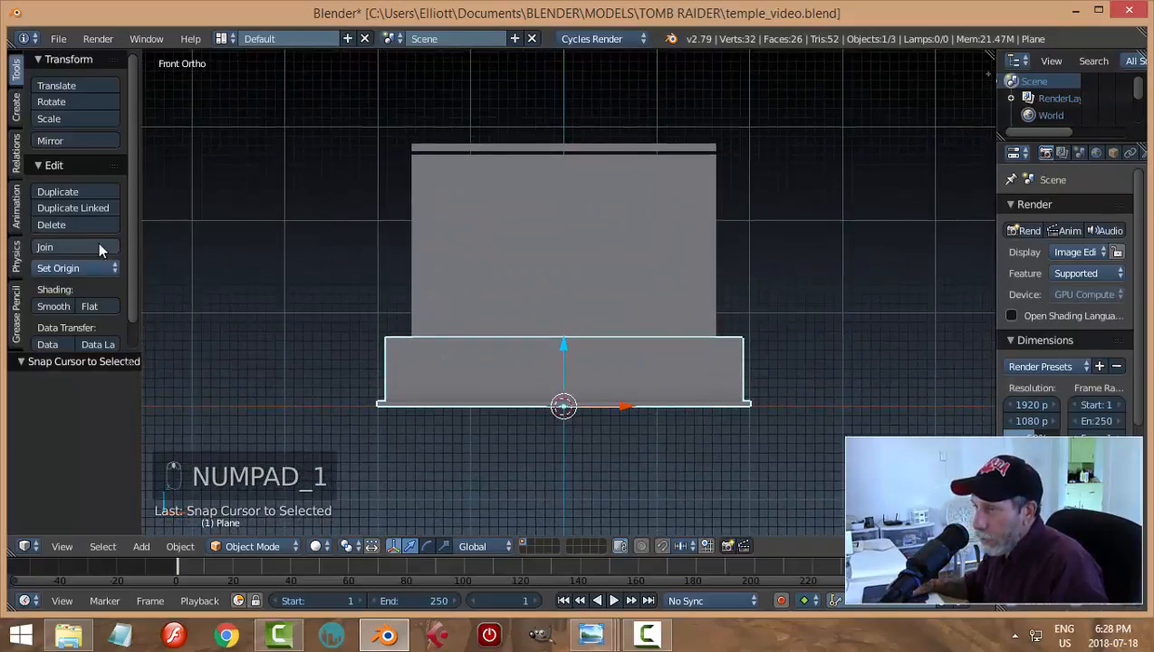
click(86, 267)
click(86, 305)
middle_drag(614, 324, 614, 347)
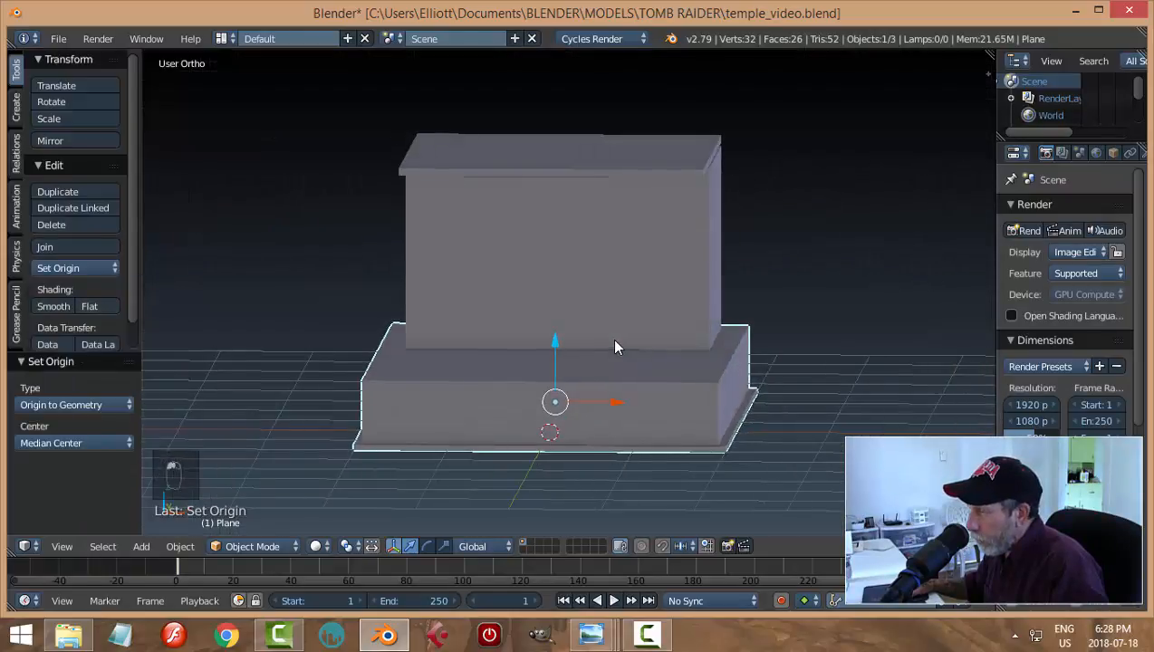
In Edit Mode, snap the 3D cursor to the base platform's top face, then deselect it and return to Object Mode
key(Tab)
click(748, 347)
right_click(621, 364)
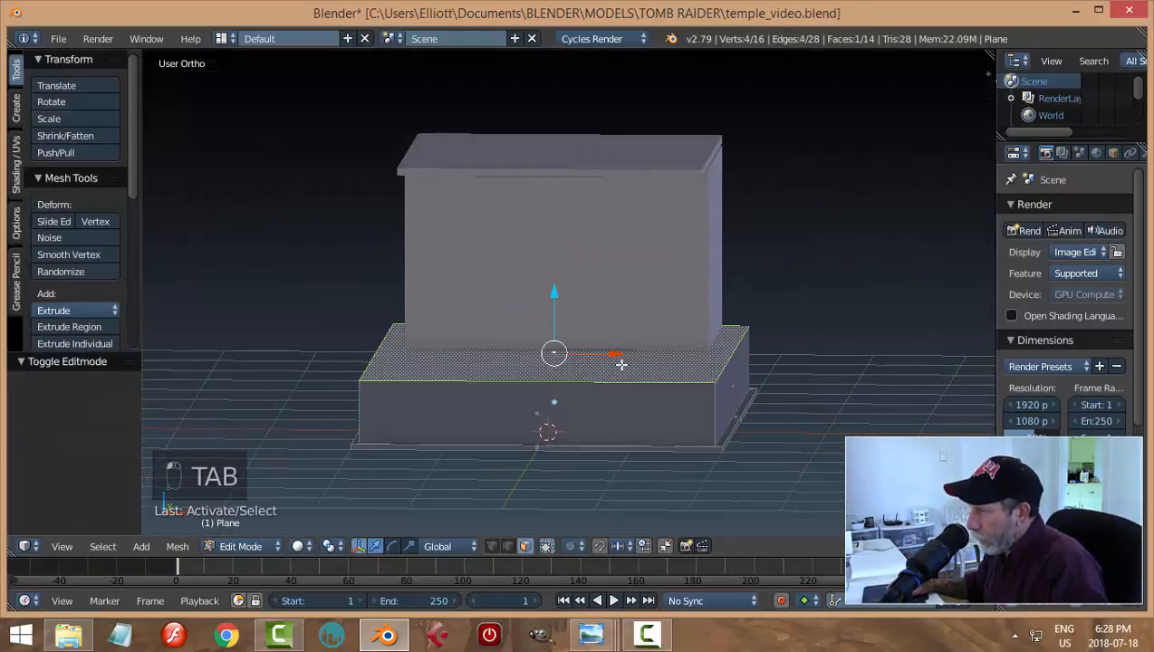
key(shift+s)
click(751, 372)
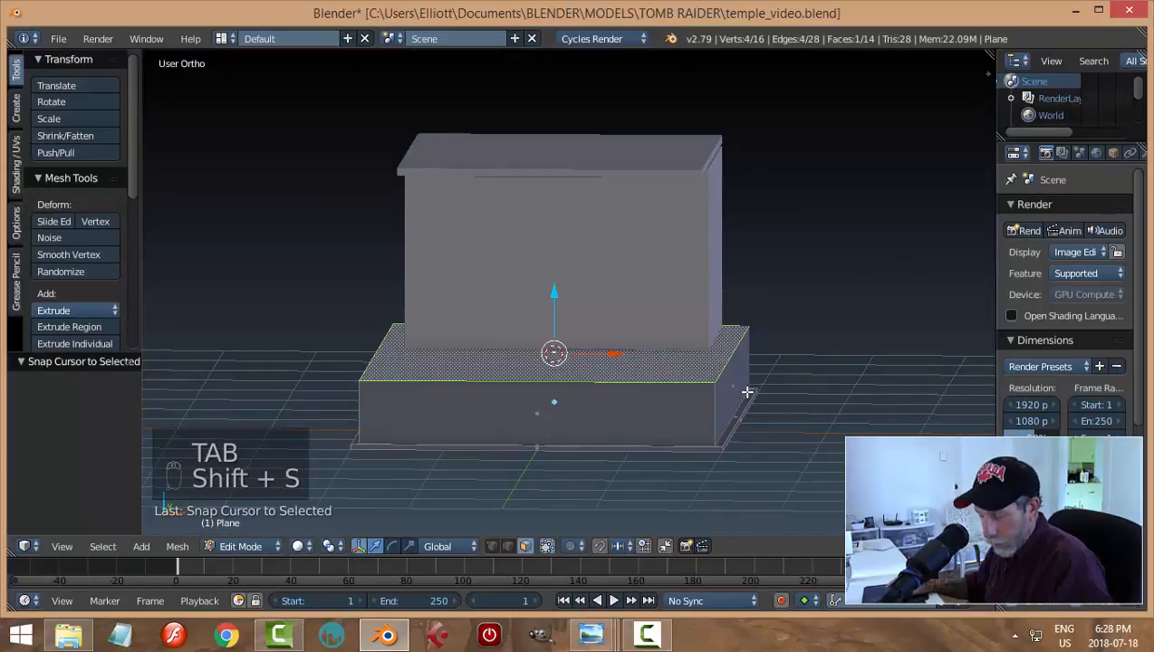
key(a)
key(Tab)
click(659, 396)
In front view, lower the roof slab about 0.018 along Z onto the block, and select the block
middle_drag(660, 397, 591, 373)
key(KP_1)
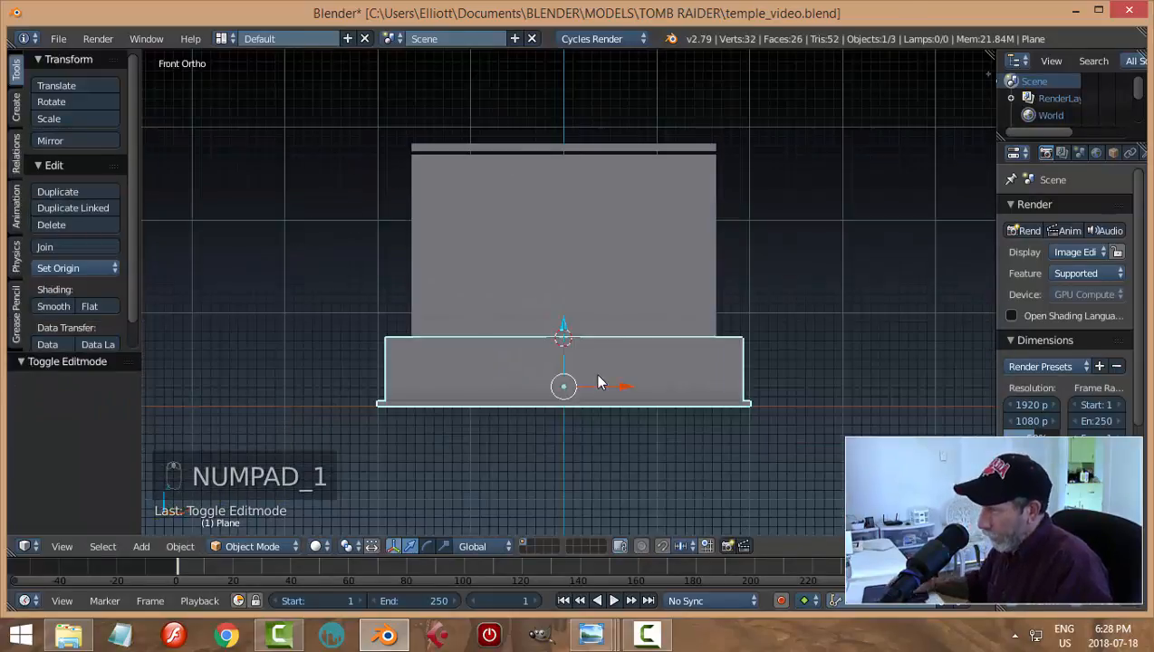
right_click(597, 150)
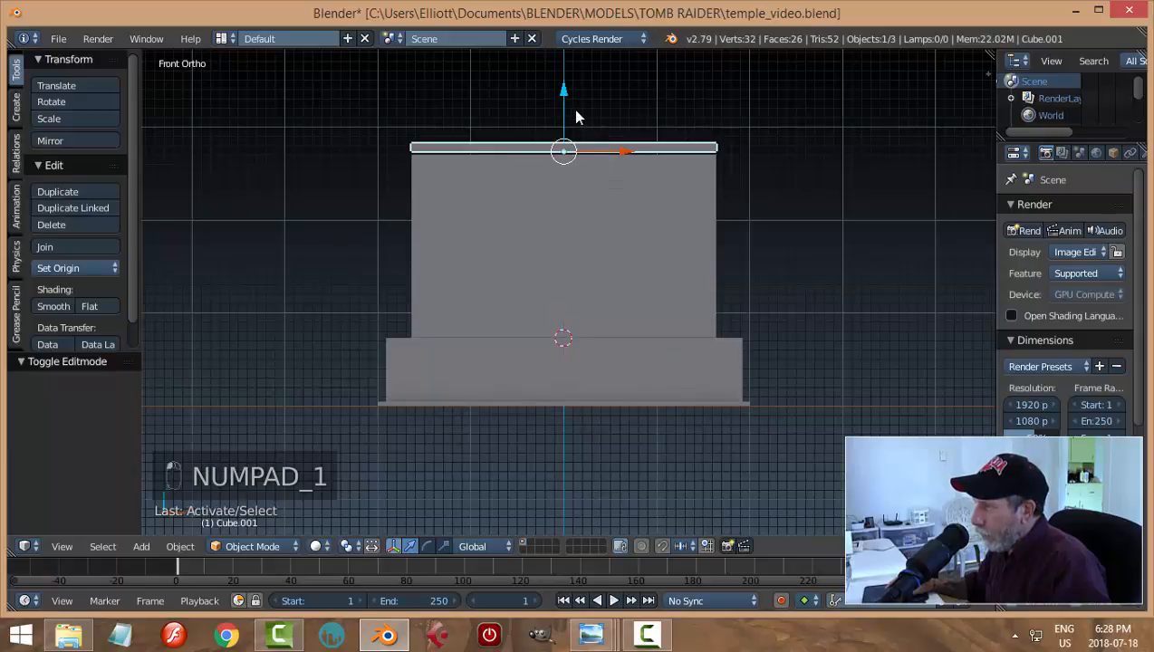
drag(563, 96, 565, 98)
right_click(626, 312)
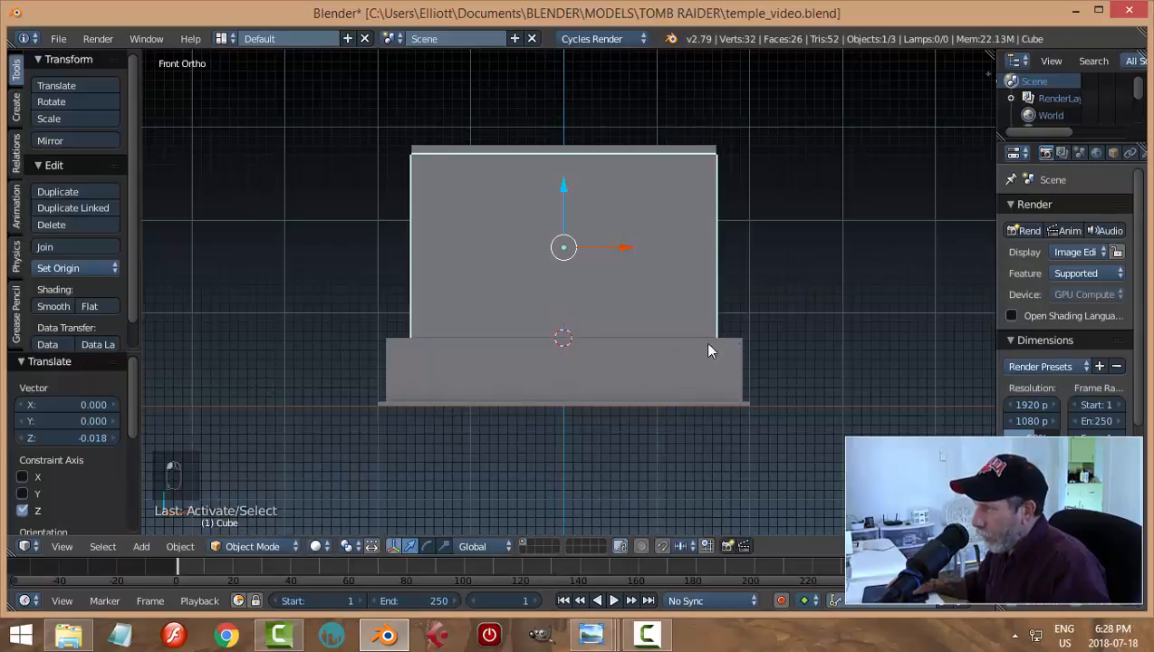
Add a mesh cylinder with 24 vertices at the 3D cursor on the base platform
key(shift+a)
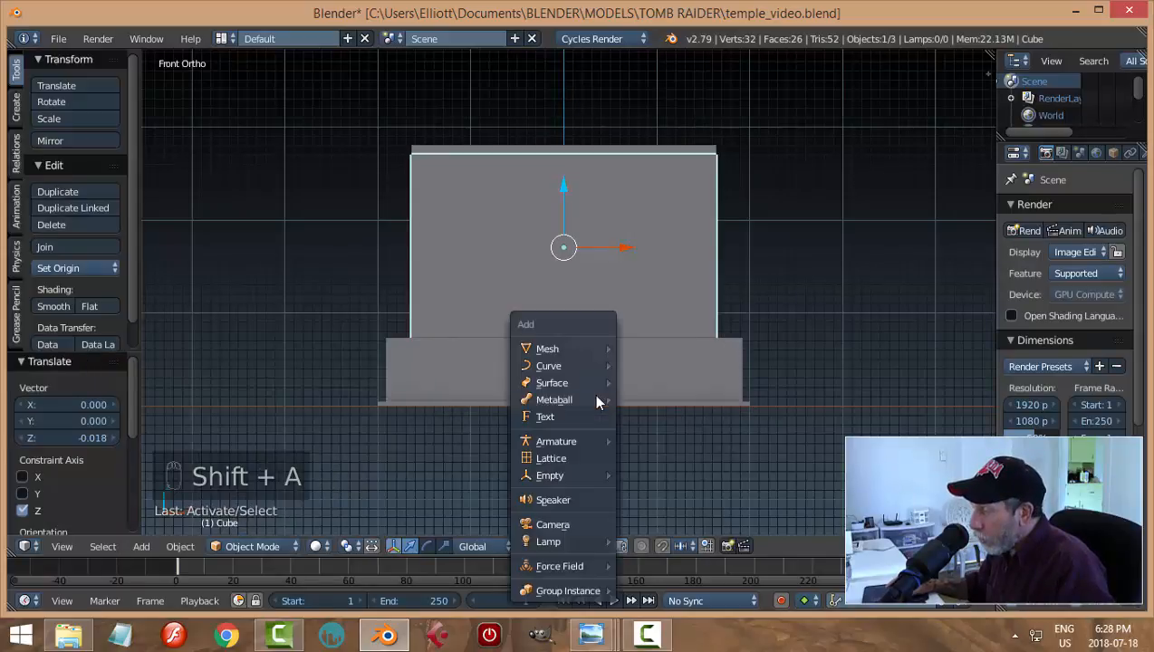
mouse_move(548, 350)
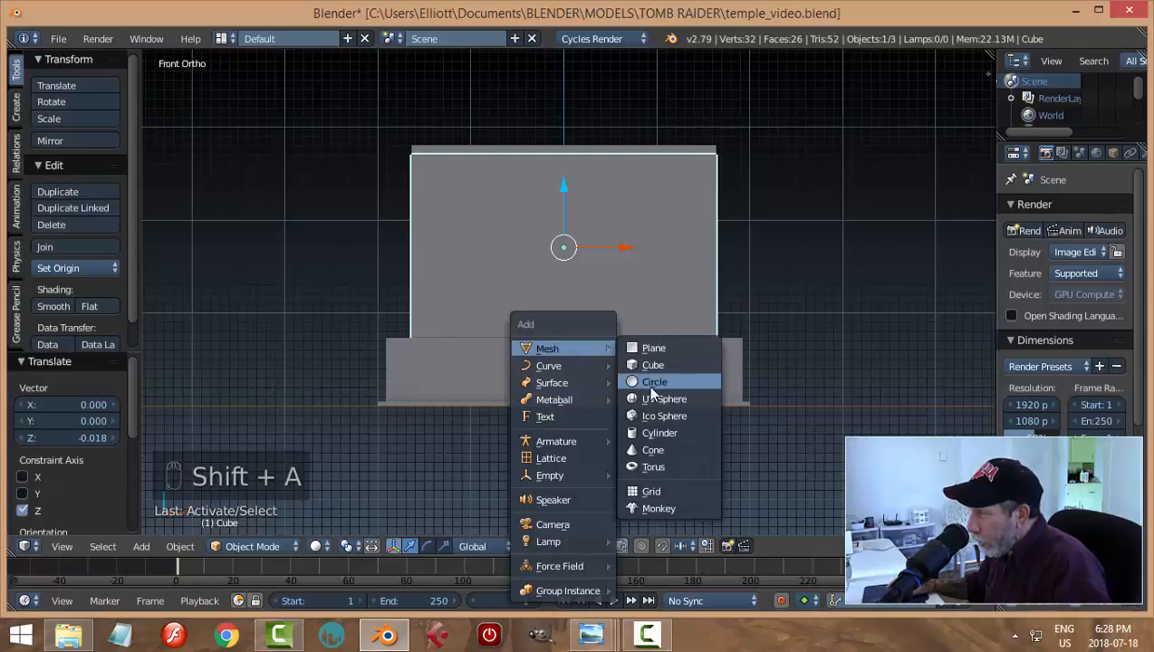
click(659, 433)
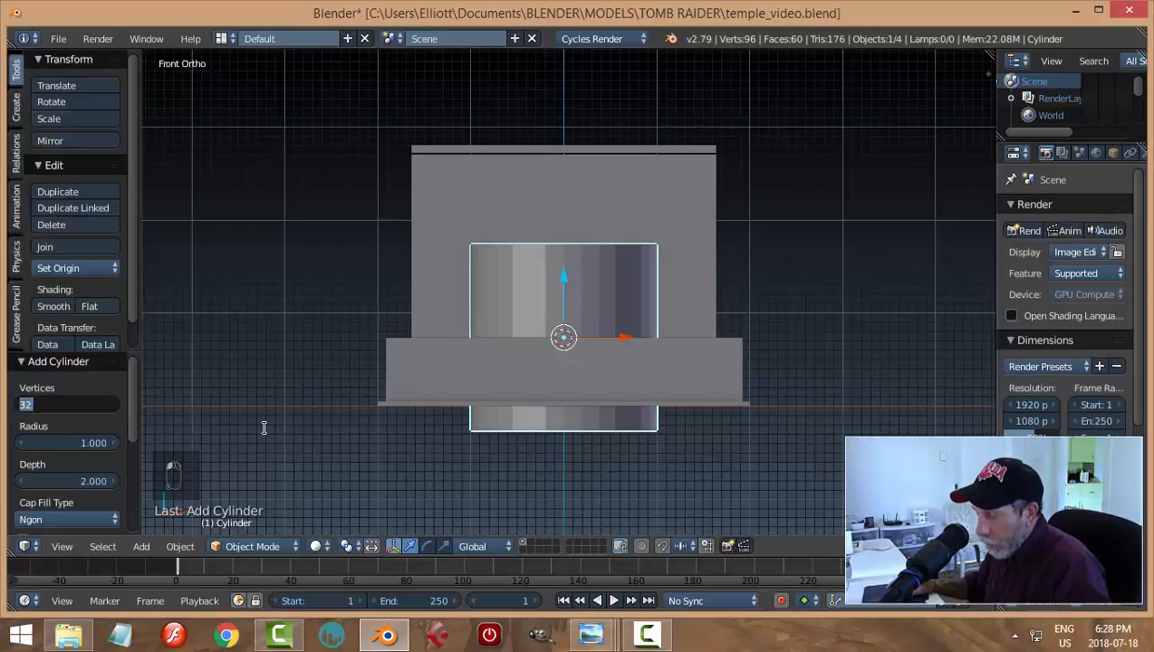
text(24)
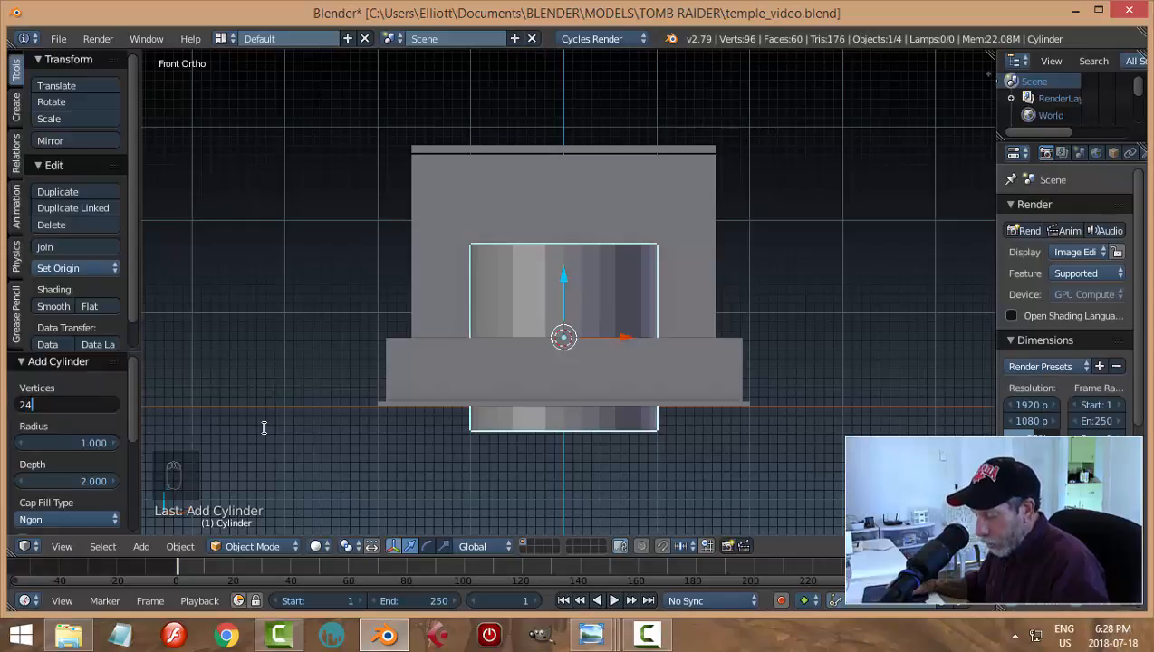
key(Return)
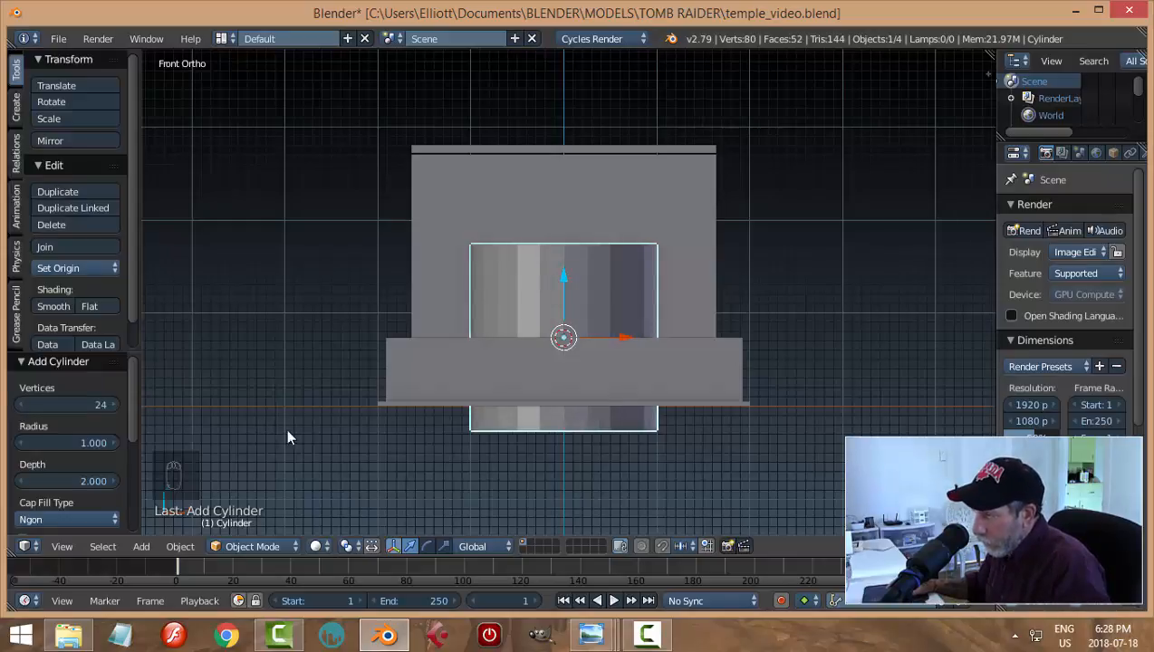
In Edit Mode, select the cylinder's top and bottom cap faces and delete them
middle_drag(590, 416, 616, 438)
key(Tab)
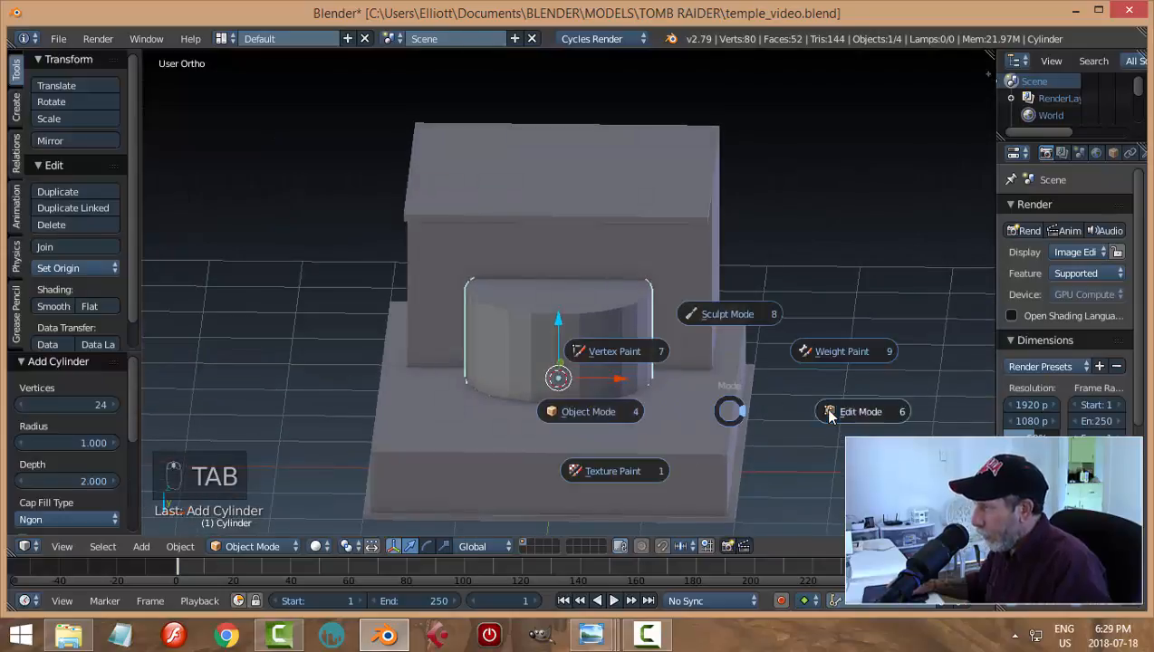
right_click(589, 303)
middle_drag(651, 508, 652, 426)
shift+right_click(623, 353)
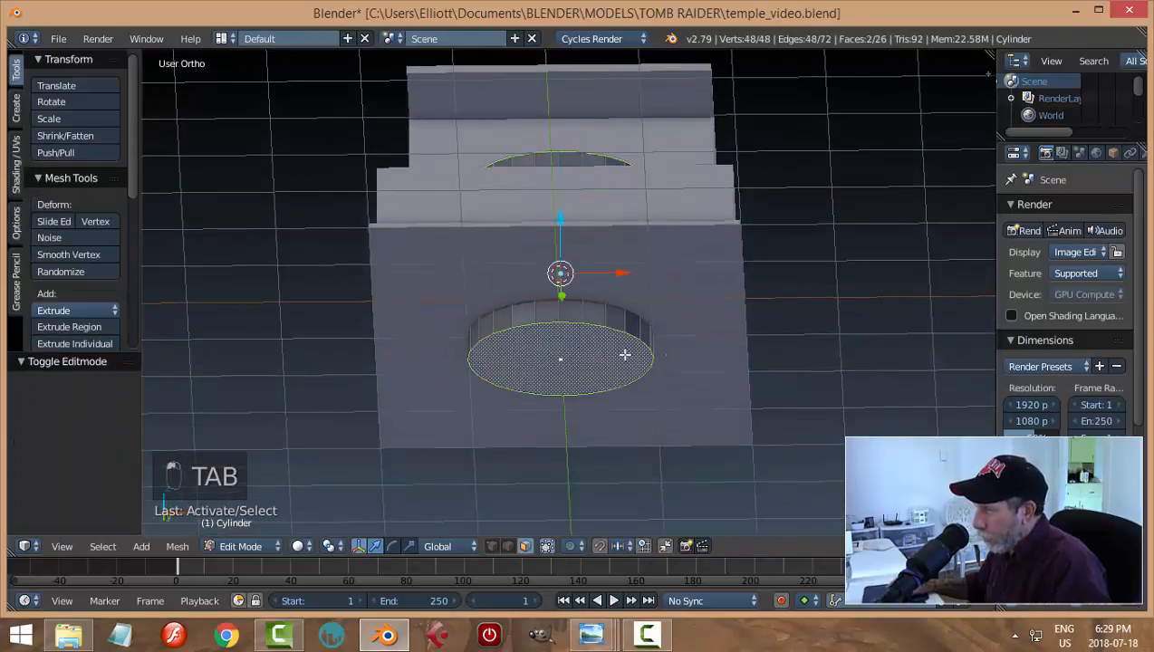
key(x)
click(672, 355)
Select the whole cylinder mesh and scale it to about 0.17 in X and Y only, excluding Z
middle_drag(736, 322, 749, 396)
key(a)
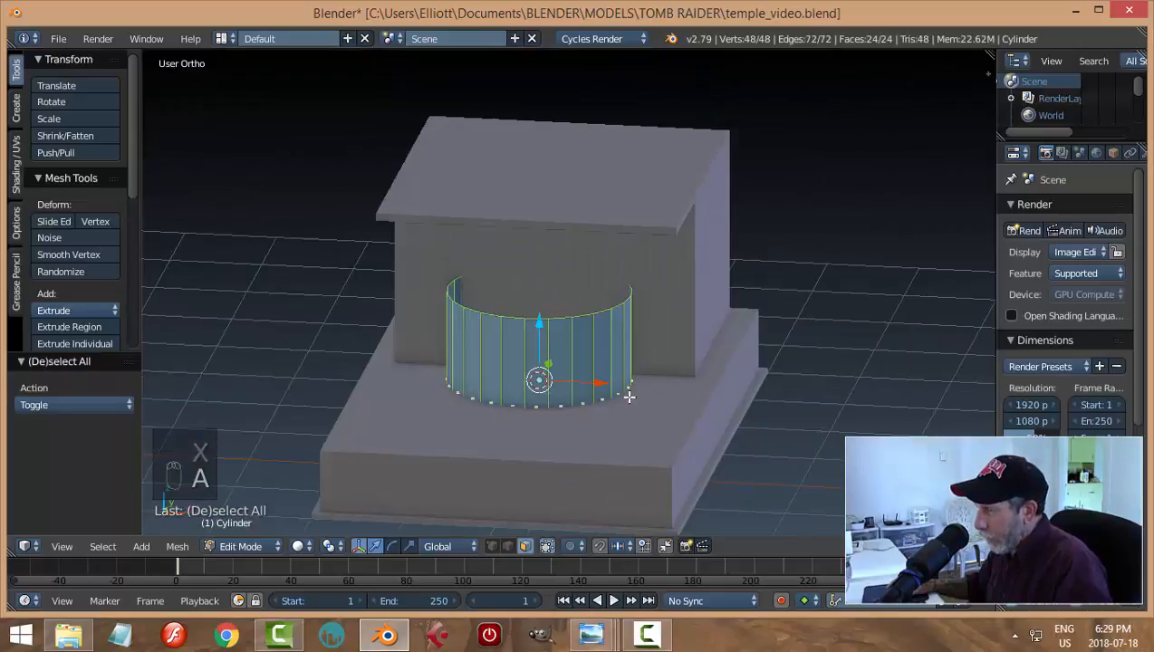
key(s)
key(shift+z)
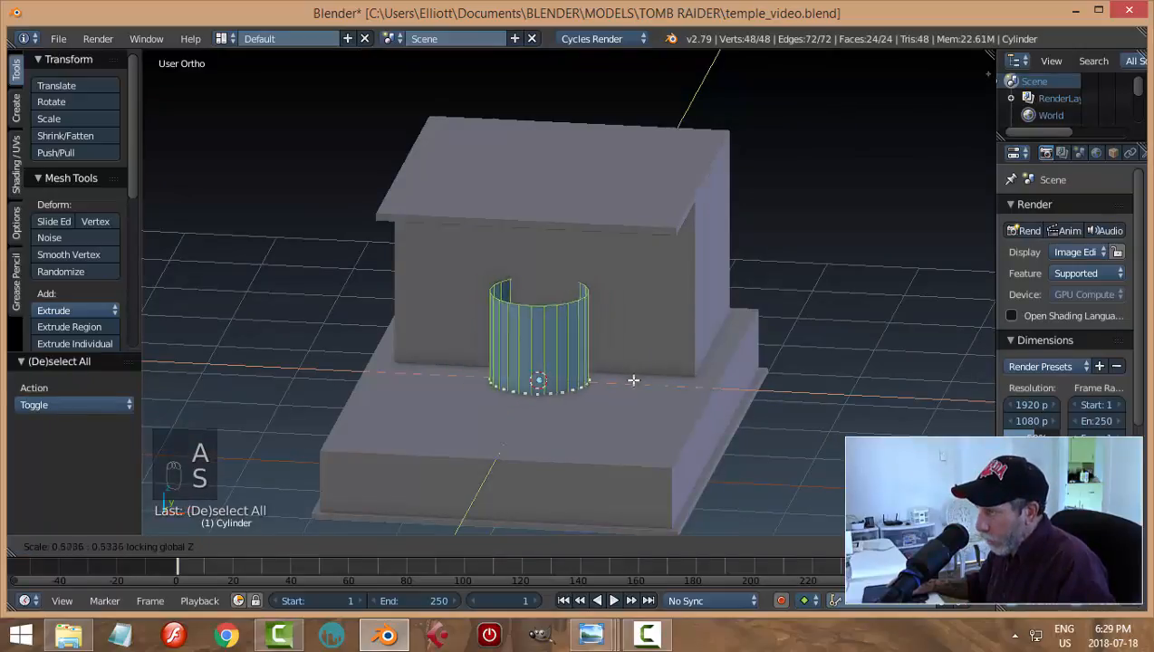
click(566, 366)
Move the cylinder about -0.63 in total along Y and raise it about 0.967 along Z to stand on the base platform under the roof slab
middle_drag(569, 371, 549, 369)
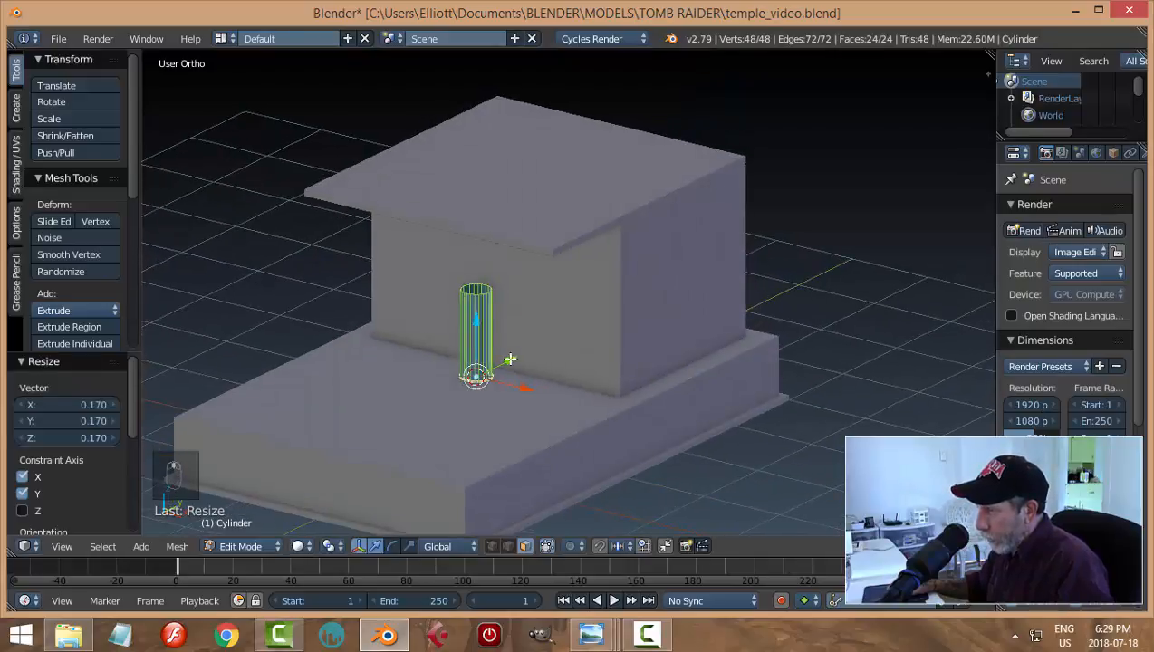
drag(507, 356, 481, 381)
key(KP_3)
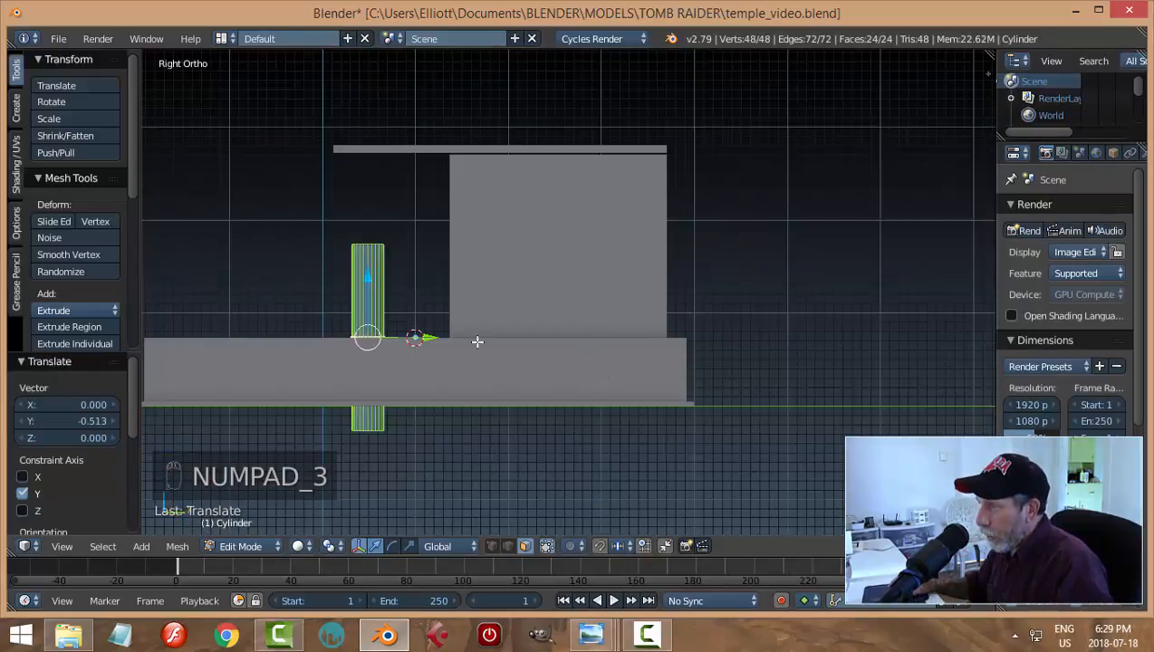
drag(432, 340, 388, 319)
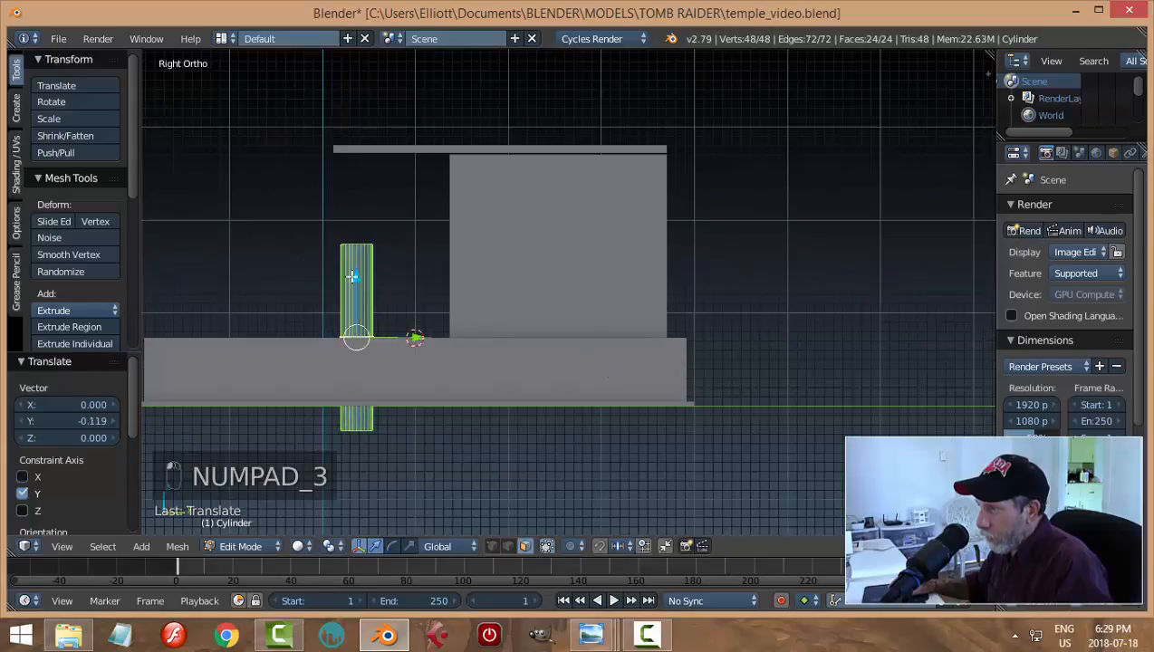
key(e)
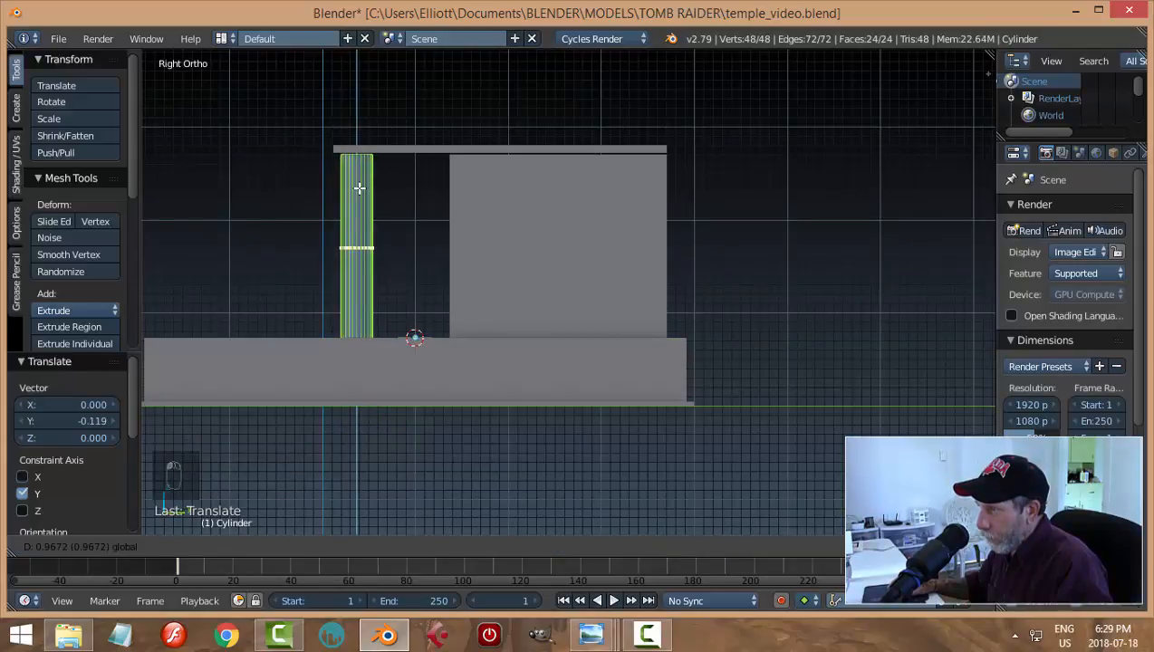
click(358, 188)
Shift the column about 1.289 along X toward the front corner of the roof slab
middle_drag(359, 188, 572, 268)
drag(649, 325, 771, 332)
middle_drag(858, 393, 849, 391)
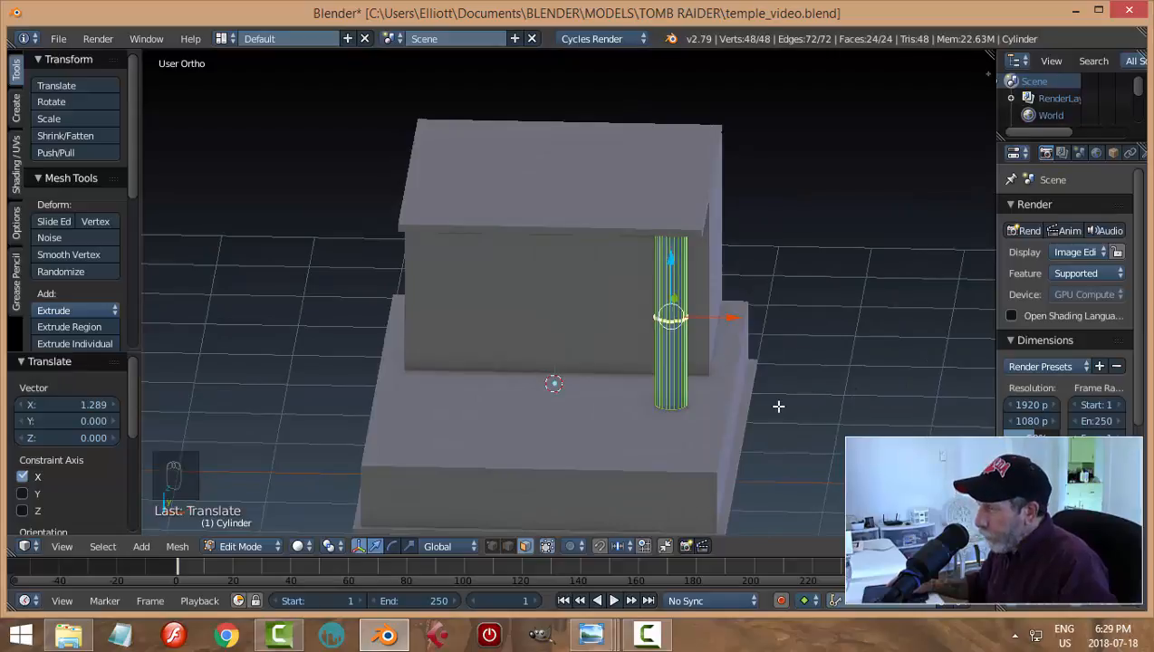
Deselect the column's mesh, return to Object Mode and set the column's origin to its geometry
key(a)
key(Tab)
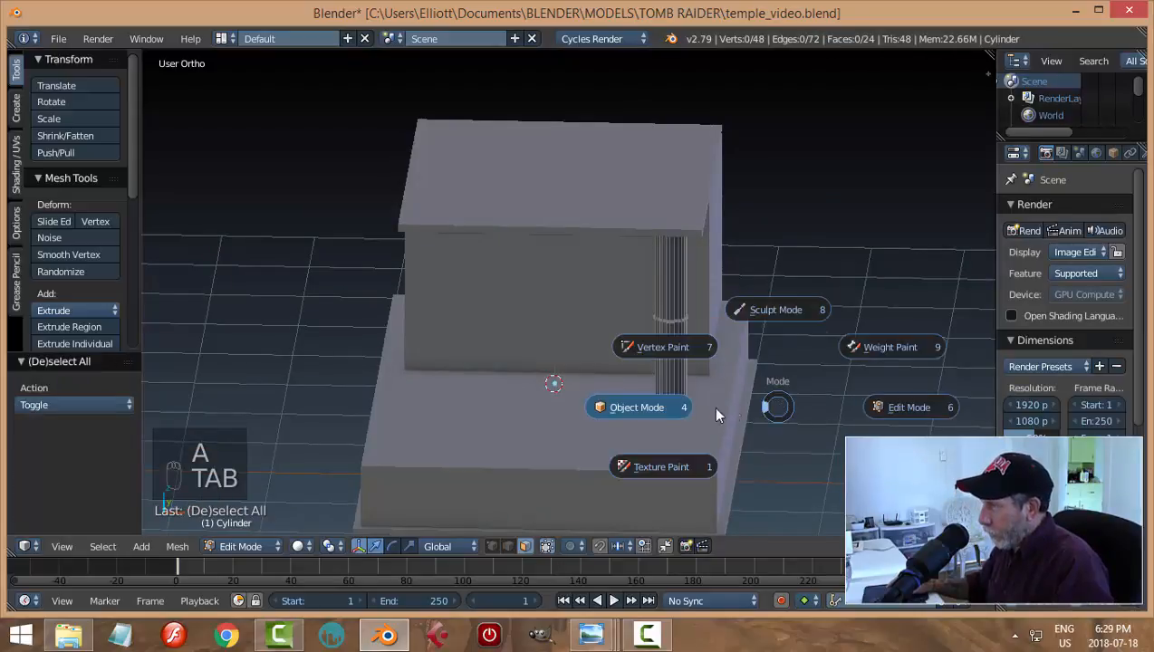
click(680, 405)
click(71, 267)
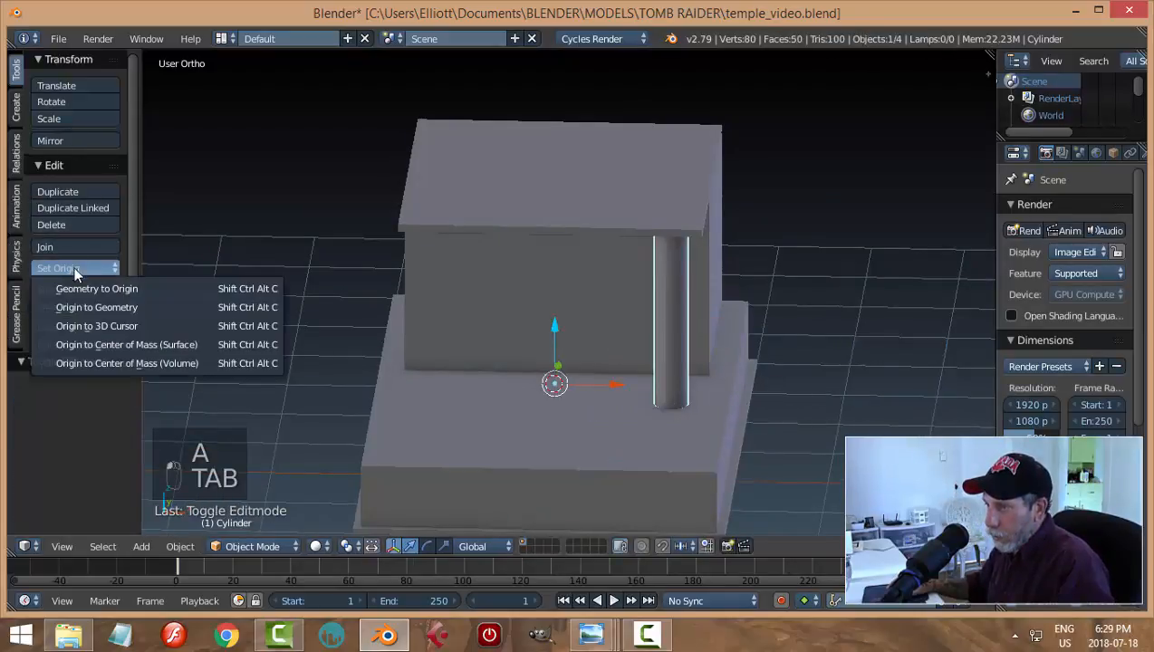
click(86, 303)
key(KP_Decimal)
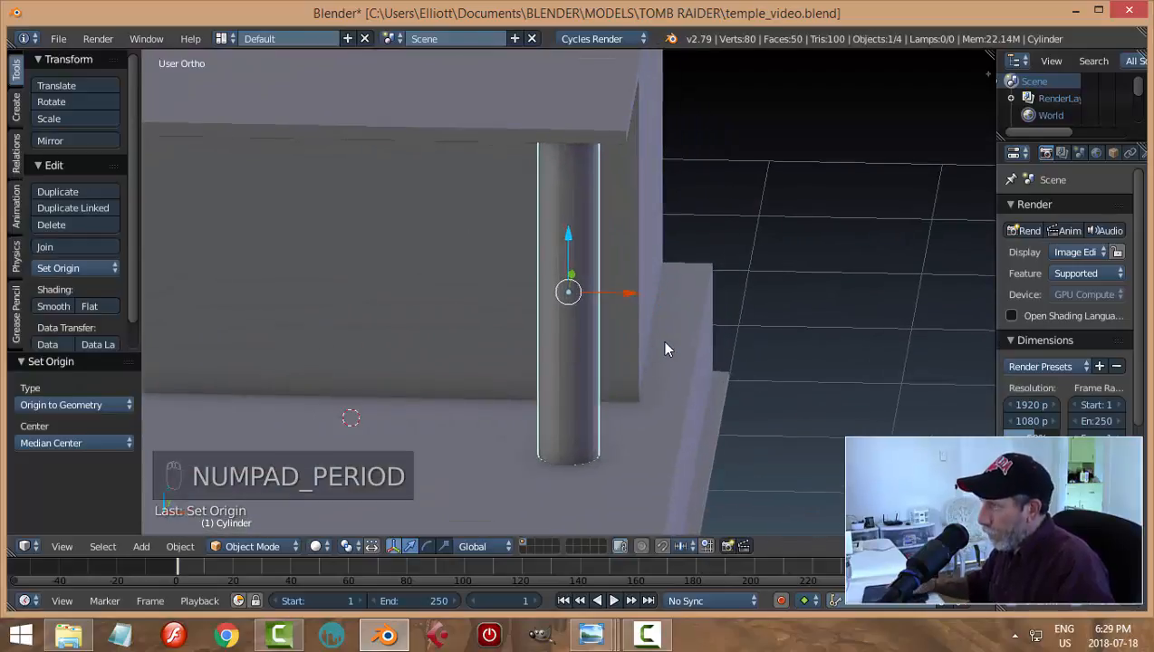
scroll(648, 353, down, 2)
scroll(635, 350, up, 1)
key(Tab)
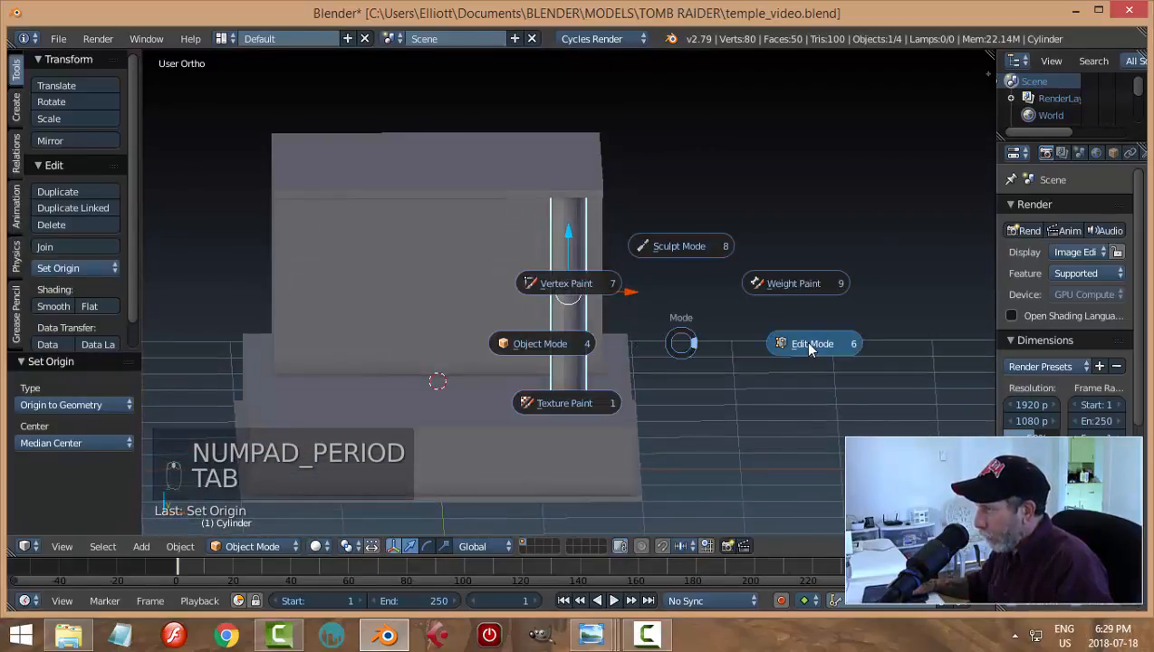
click(811, 342)
mouse_move(705, 339)
middle_down()
mouse_move(705, 323)
mouse_move(710, 343)
middle_up()
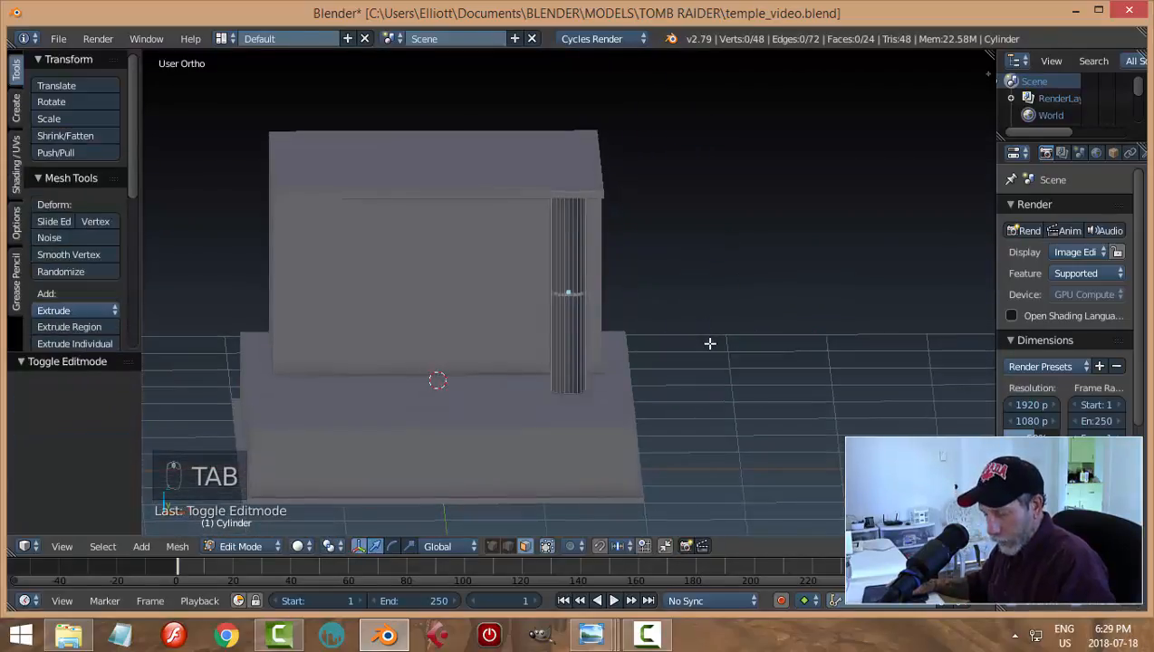
key(Tab)
click(664, 351)
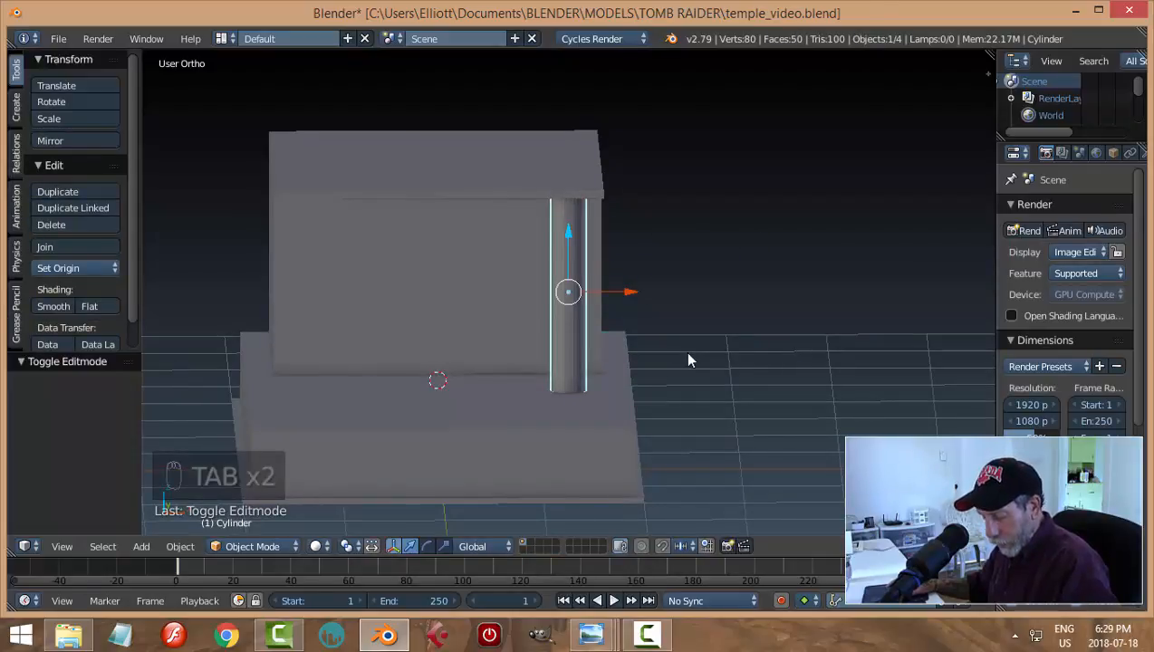
Hide every object except the column and enter Edit Mode on it
key(shift+h)
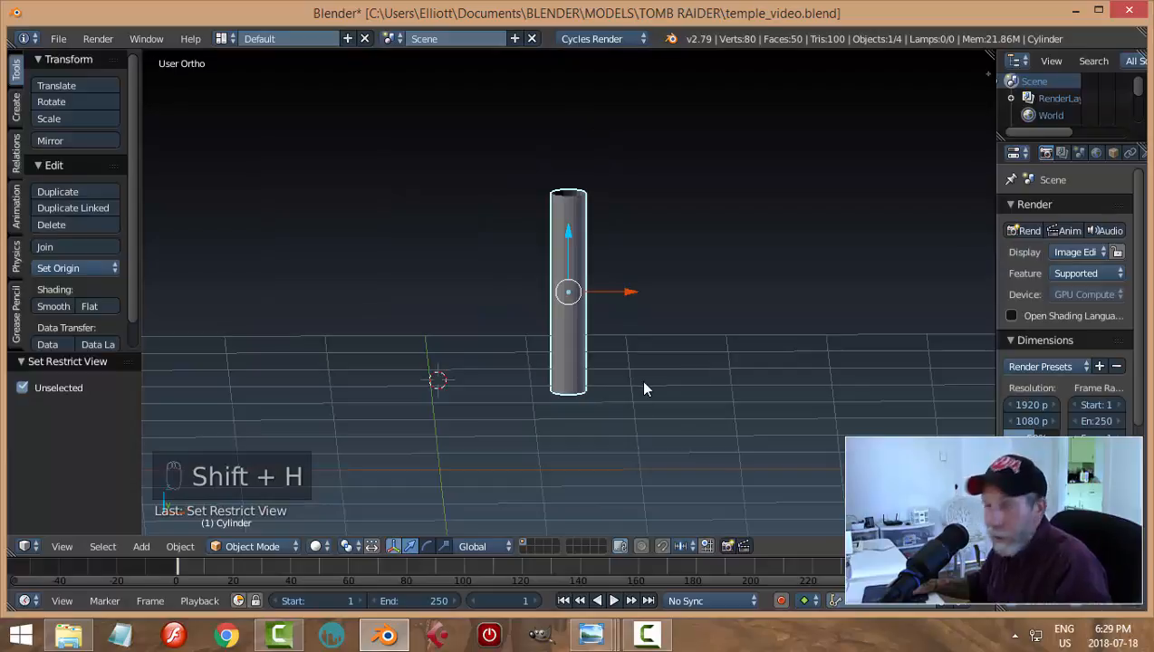
scroll(673, 377, up, 3)
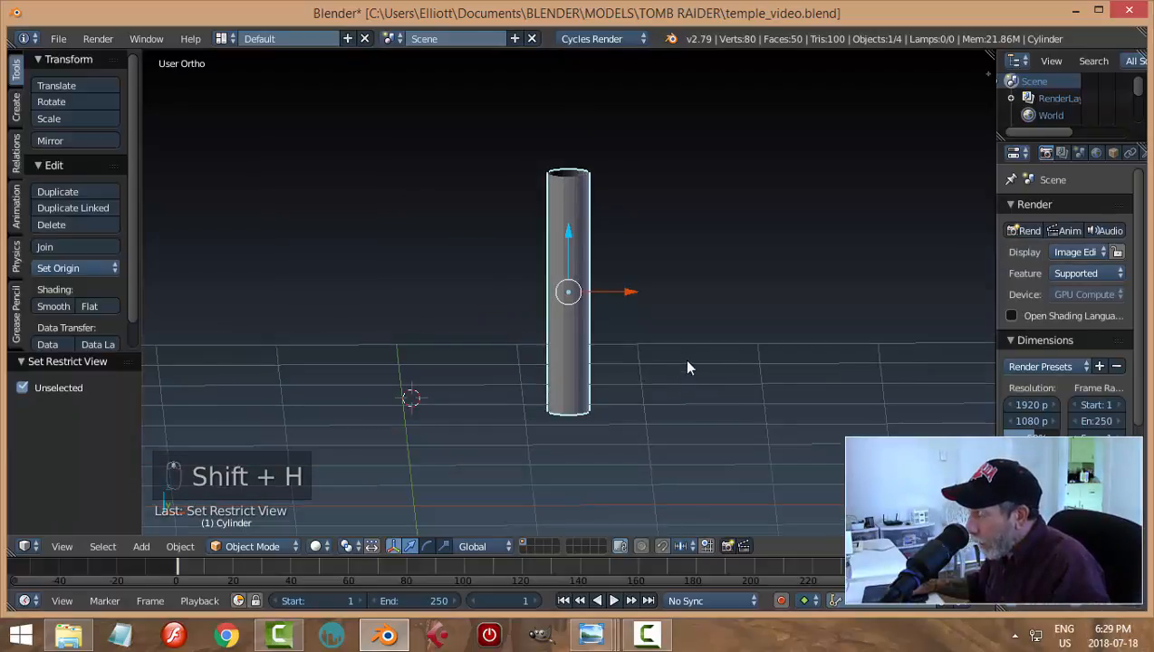
scroll(652, 375, down, 1)
key(Tab)
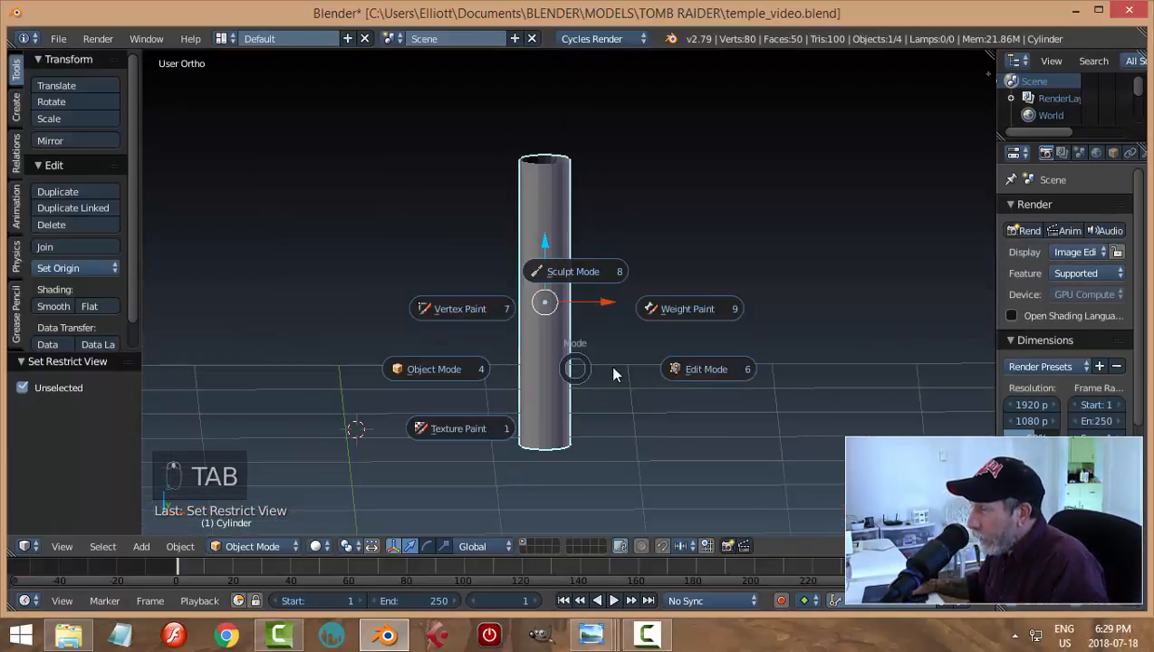
Try to select the edge loop around the column's open top in face selection mode
alt+right_click(557, 163)
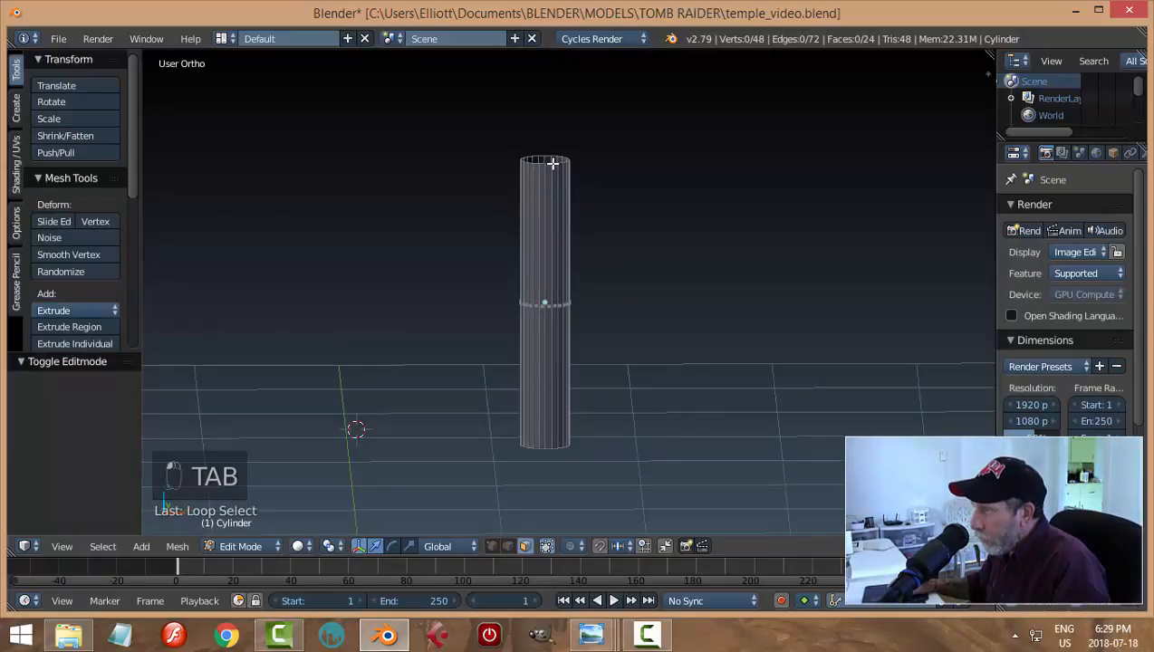
alt+right_click(552, 163)
key(a)
scroll(597, 222, up, 2)
shift+middle_drag(644, 152, 632, 249)
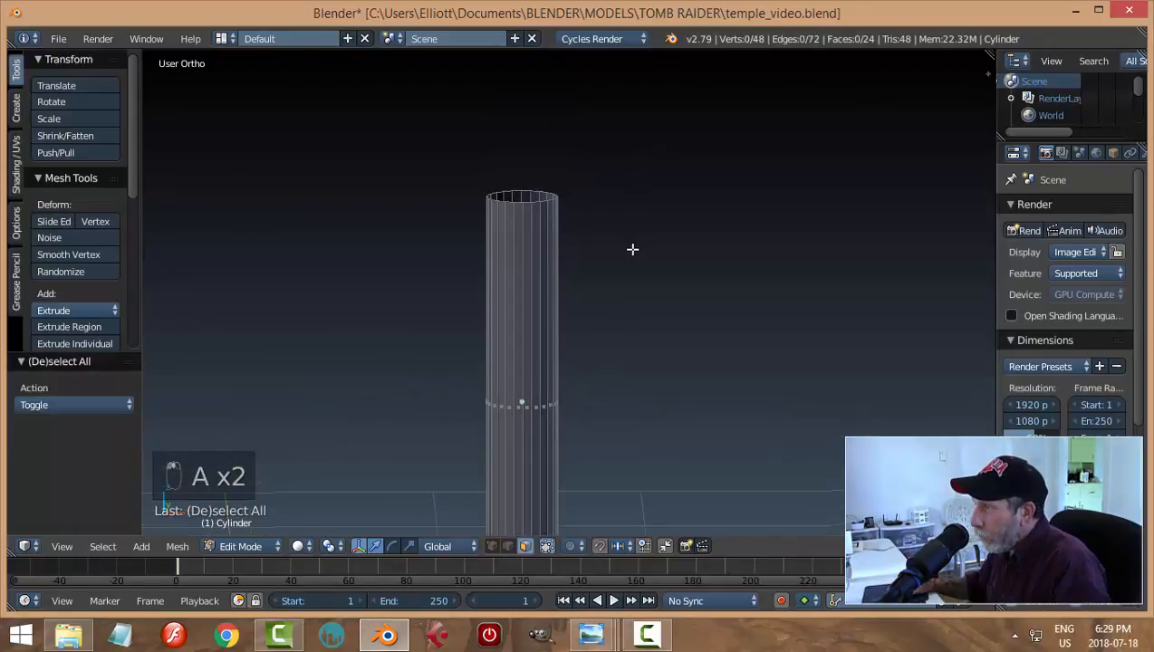
scroll(504, 179, up, 2)
alt+right_click(497, 161)
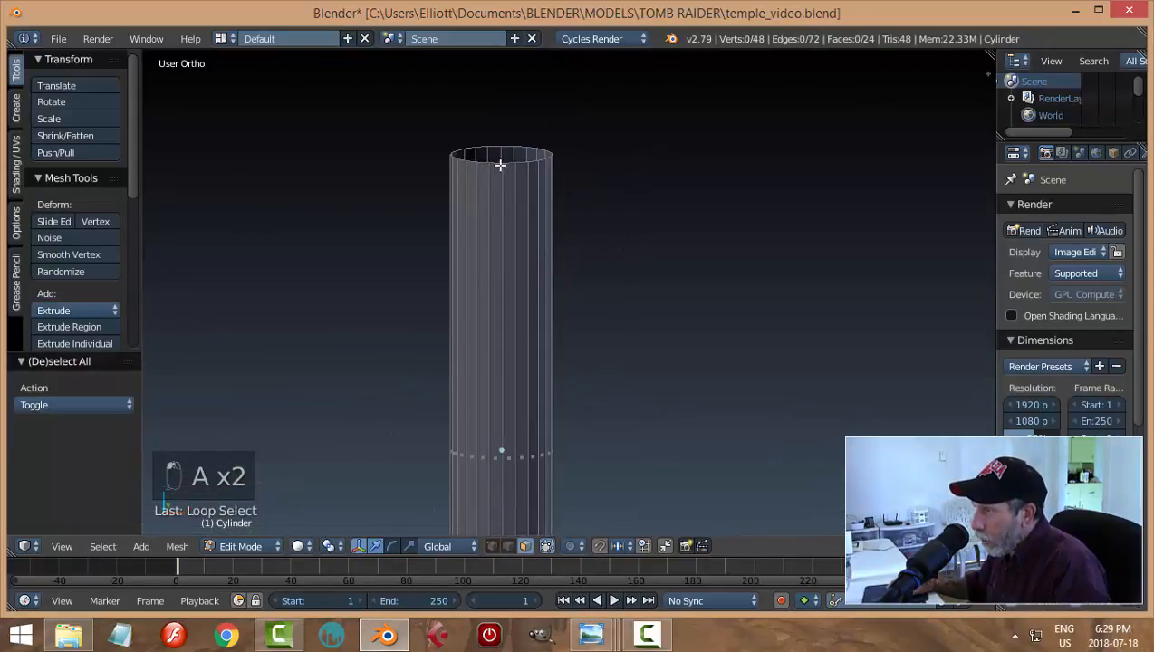
scroll(570, 209, up, 1)
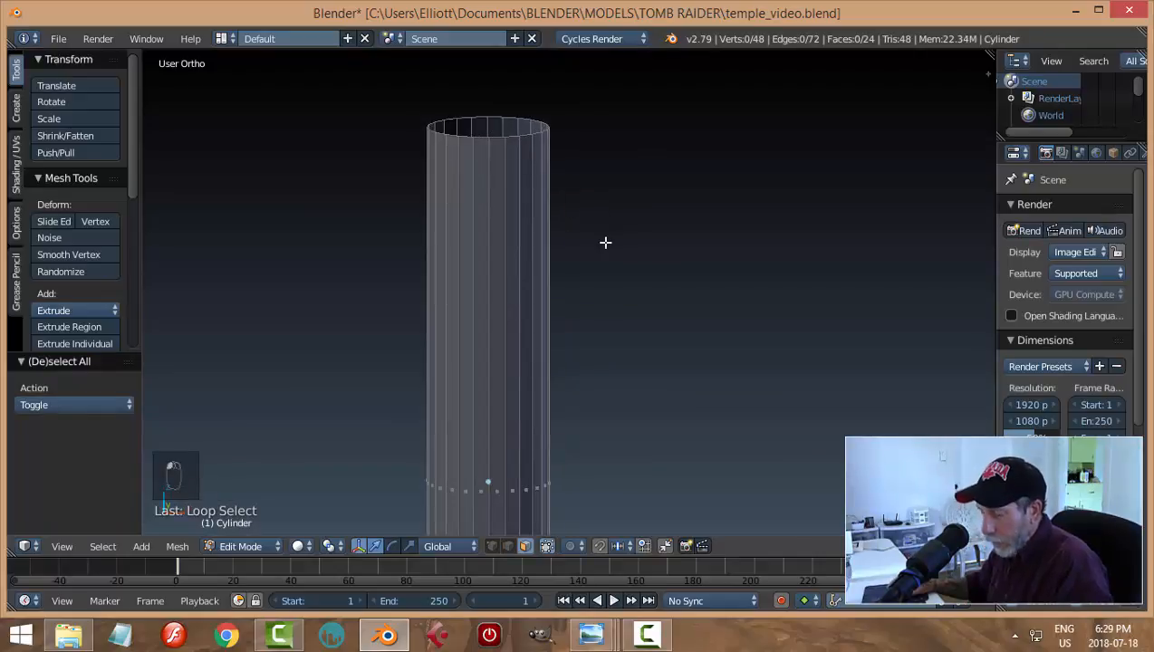
Switch to edge selection, select the column's top edge loop and lower it about 0.091 along Z
key(ctrl+Tab)
click(542, 223)
alt+right_click(512, 134)
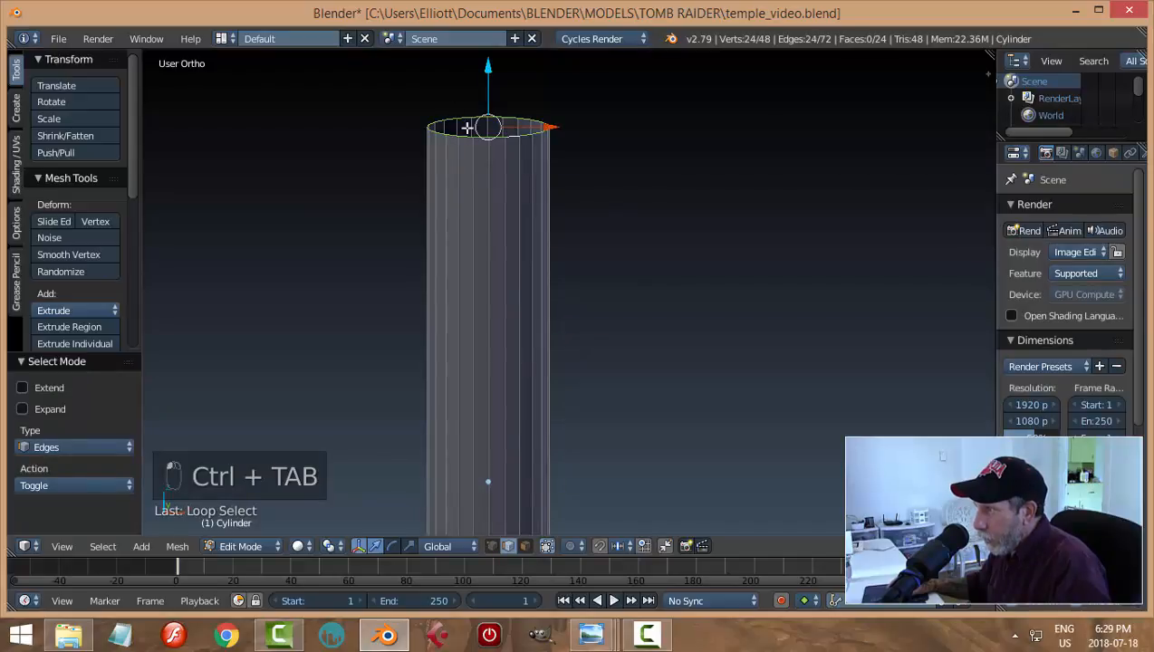
drag(491, 76, 494, 107)
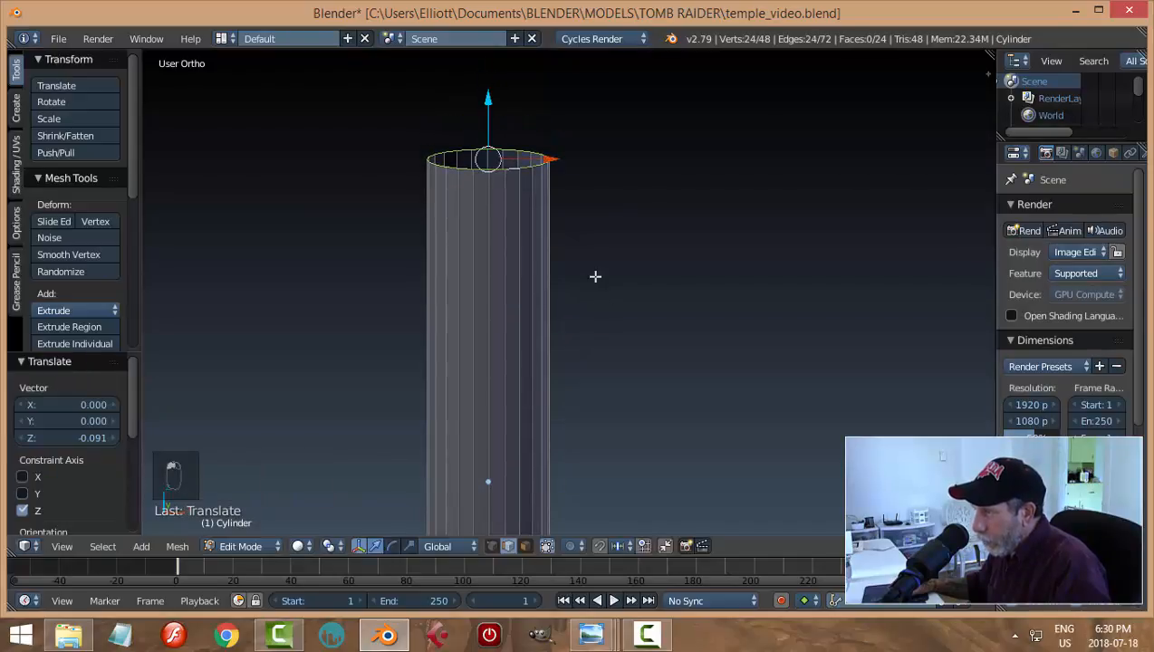
shift+middle_drag(602, 451, 586, 294)
scroll(585, 302, down, 1)
shift+middle_drag(591, 399, 595, 272)
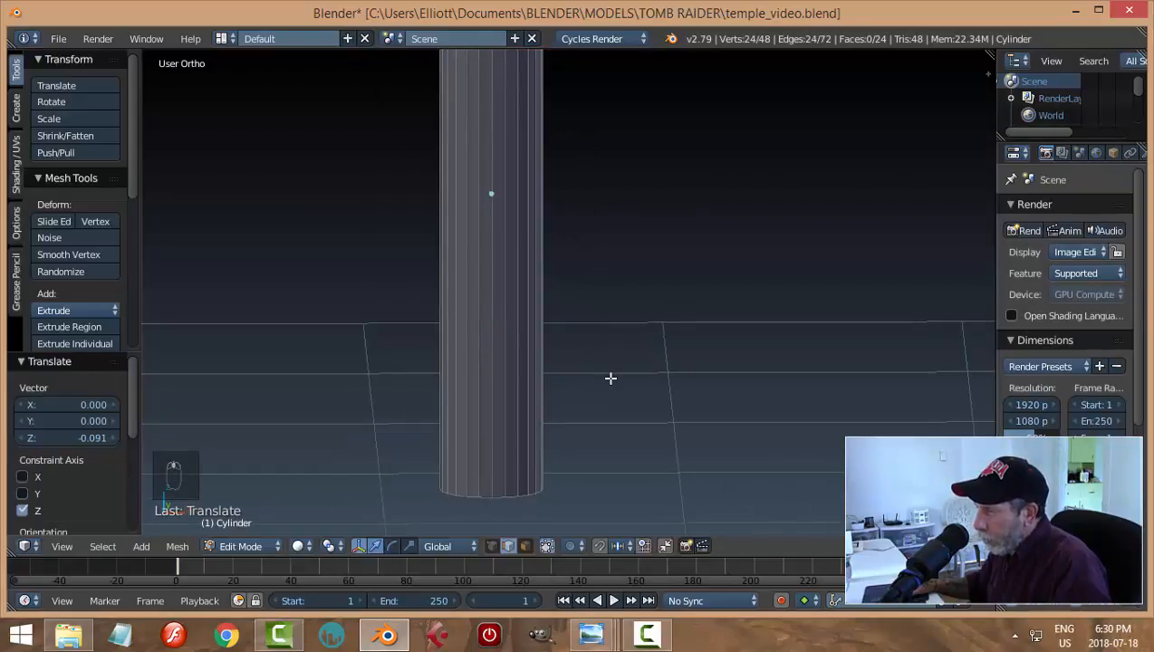
shift+middle_drag(607, 376, 608, 270)
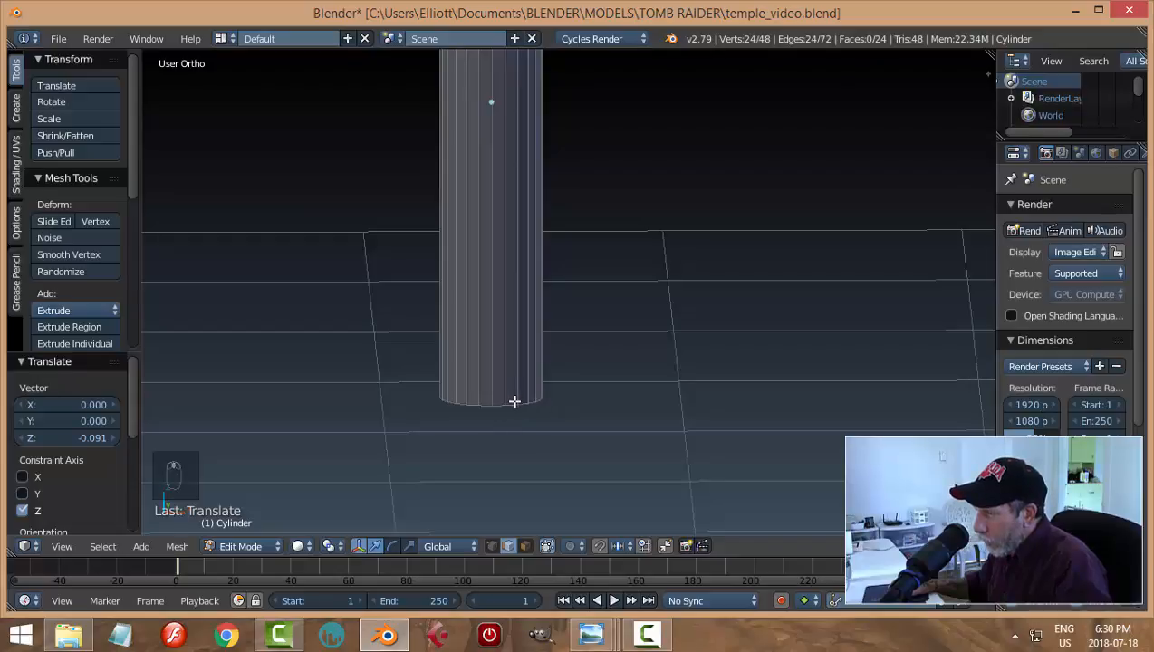
alt+shift+right_click(514, 401)
scroll(547, 246, down, 4)
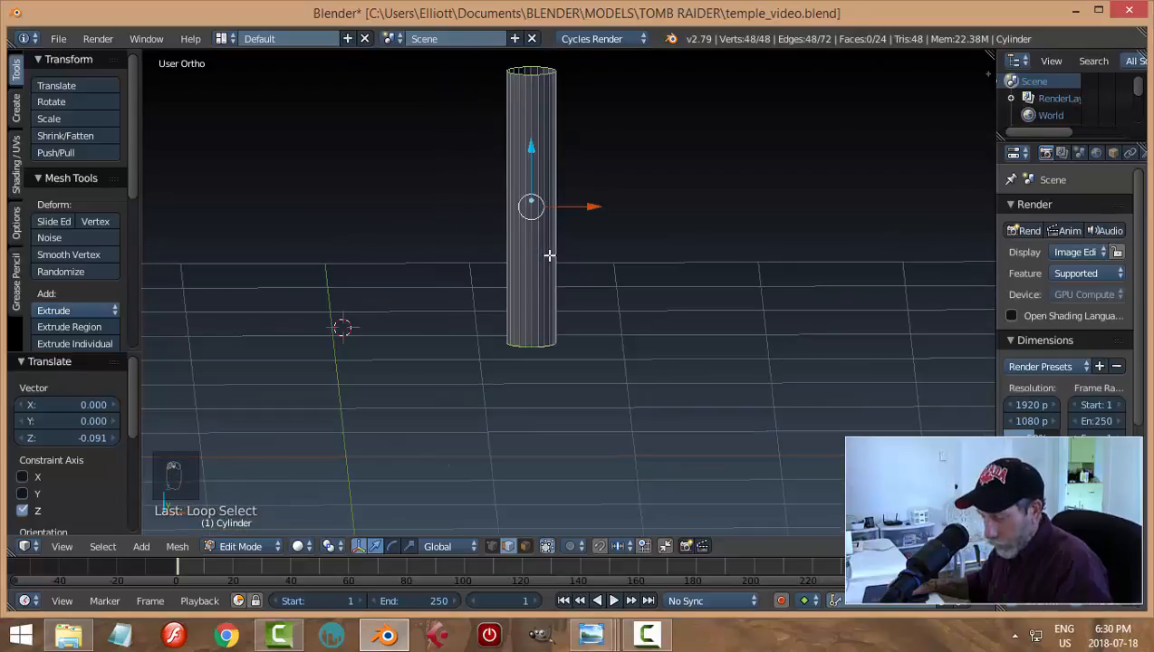
key(a)
Select only the column's bottom edge loop, raise it slightly along Z and clear the selection
scroll(577, 391, up, 5)
alt+right_click(503, 425)
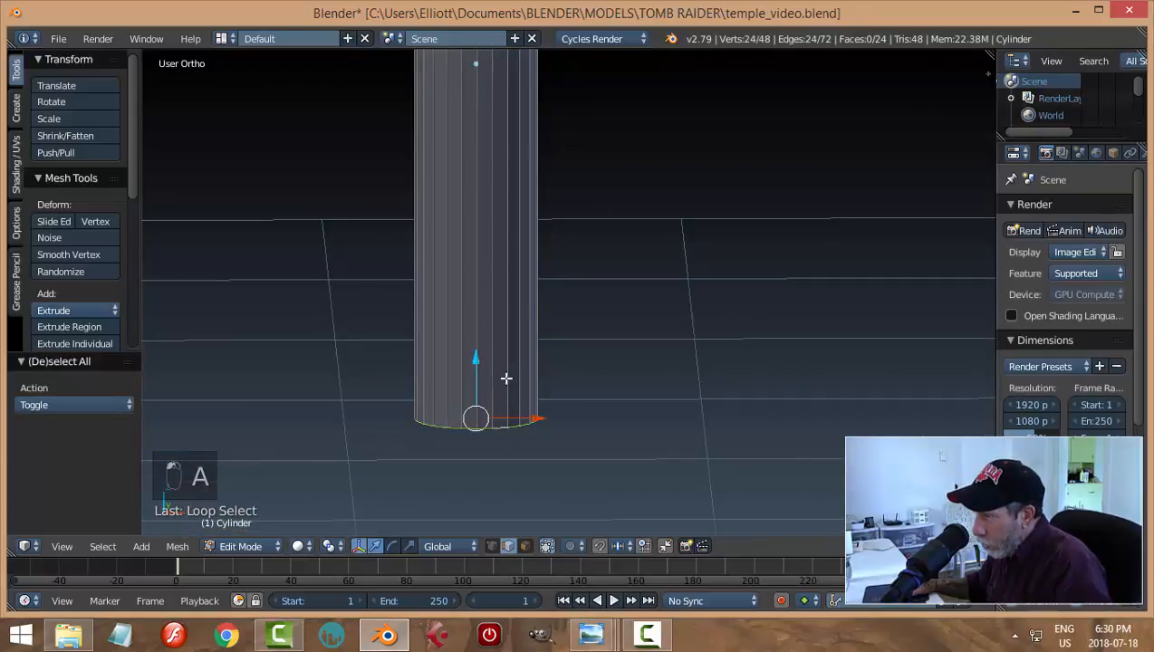
drag(476, 366, 489, 345)
key(a)
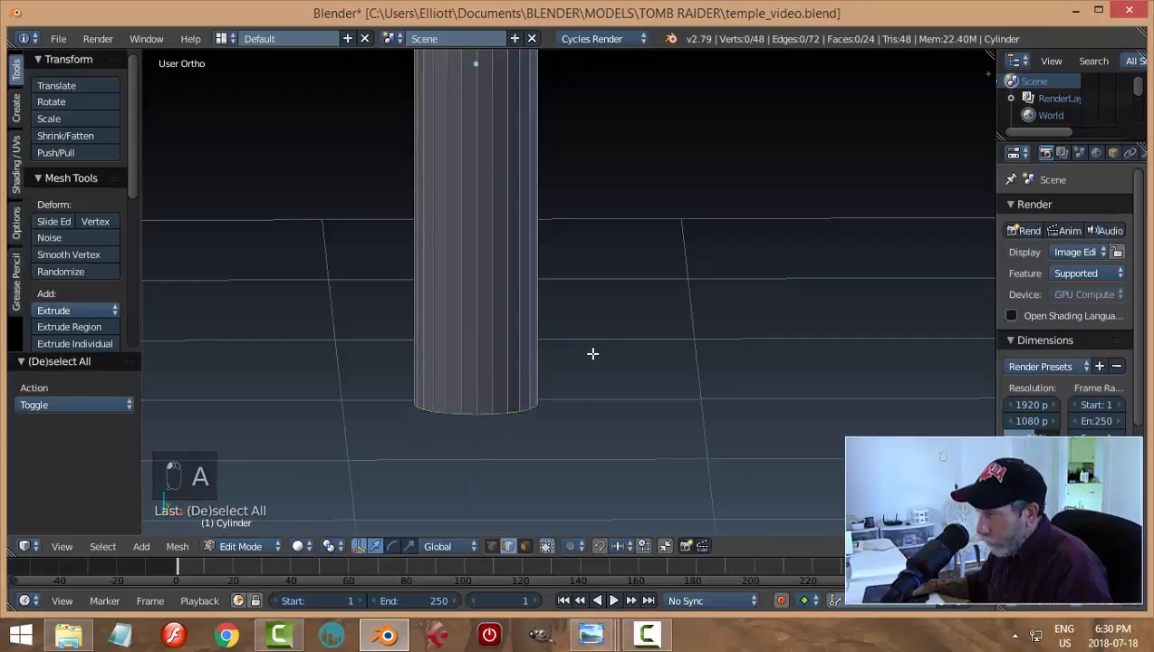
scroll(577, 343, down, 3)
middle_drag(593, 353, 616, 355)
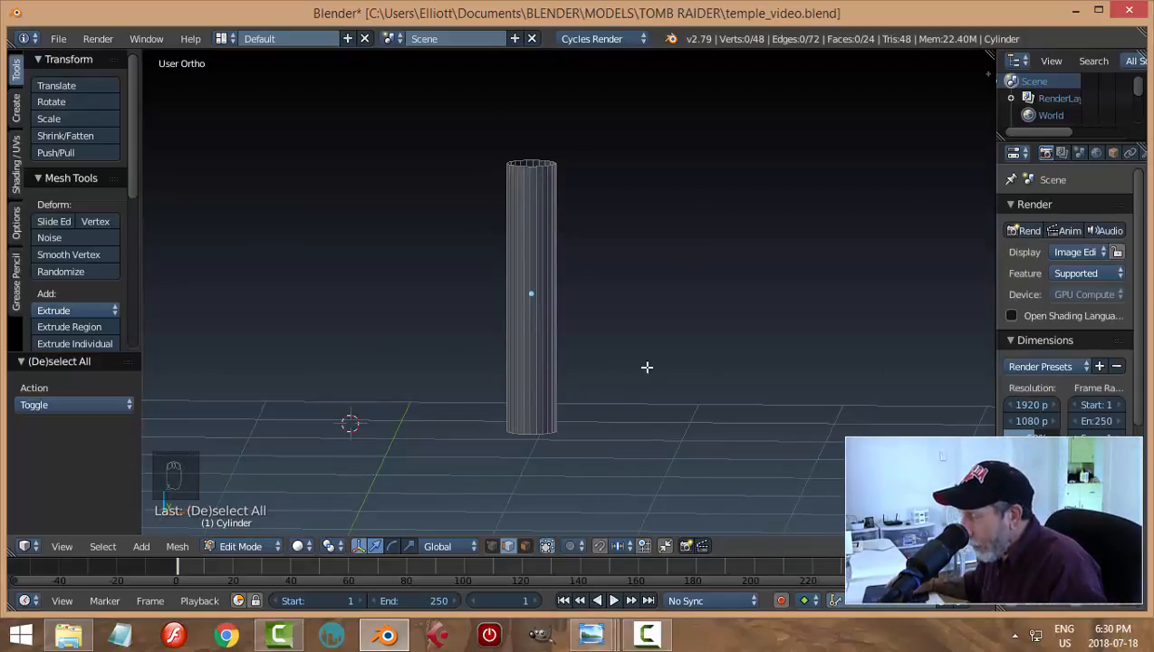
Add two loop cuts around the column and spread them towards its ends by scaling about 2.695 along Z
scroll(649, 362, up, 1)
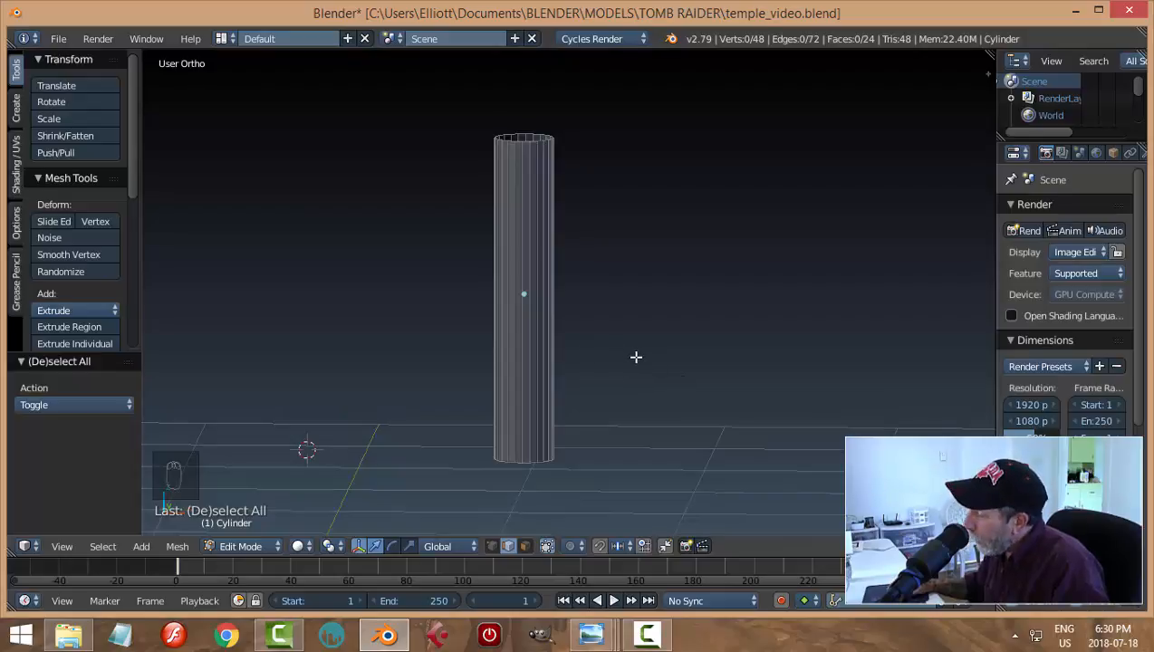
key(ctrl+r)
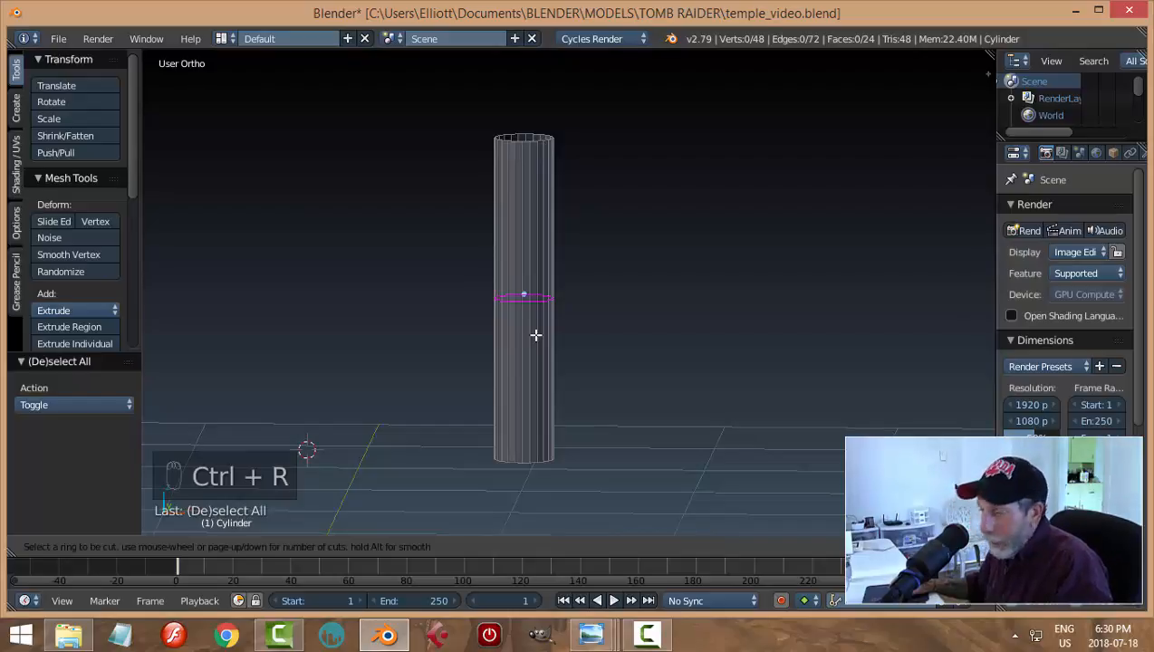
scroll(535, 335, up, 1)
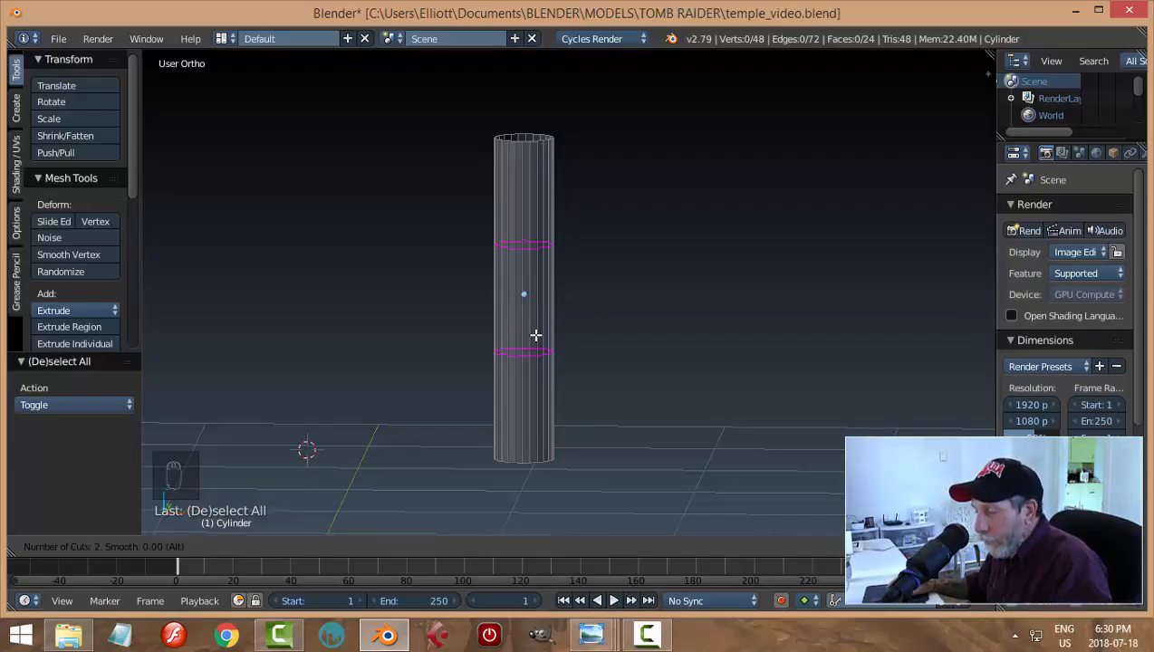
click(535, 335)
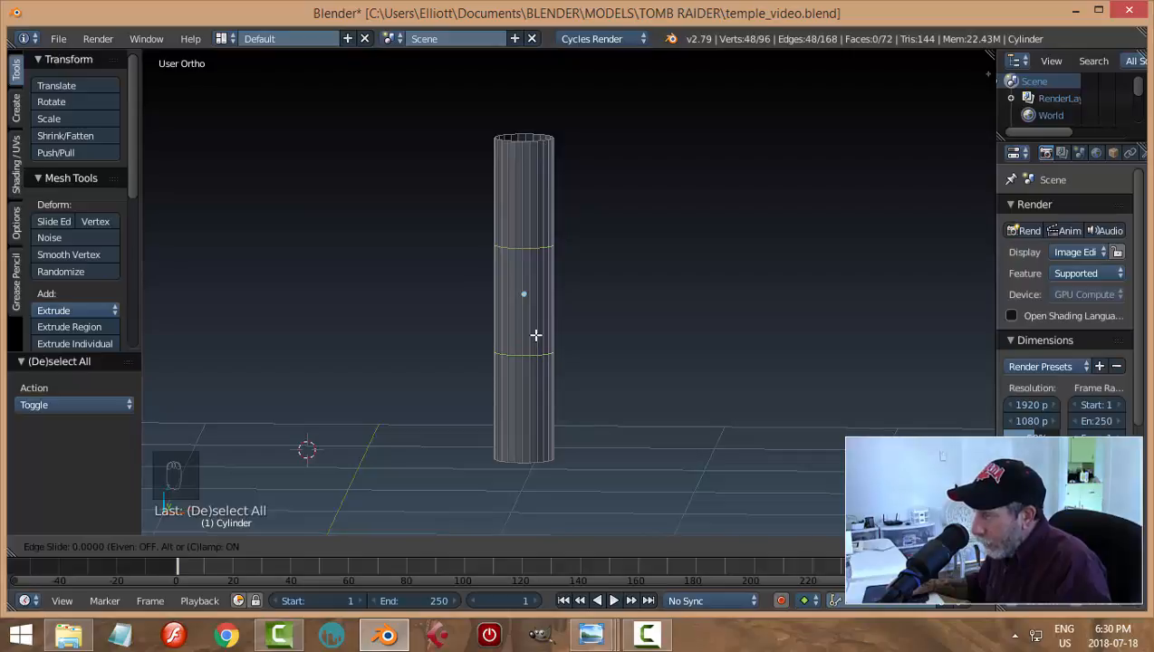
click(535, 335)
key(s)
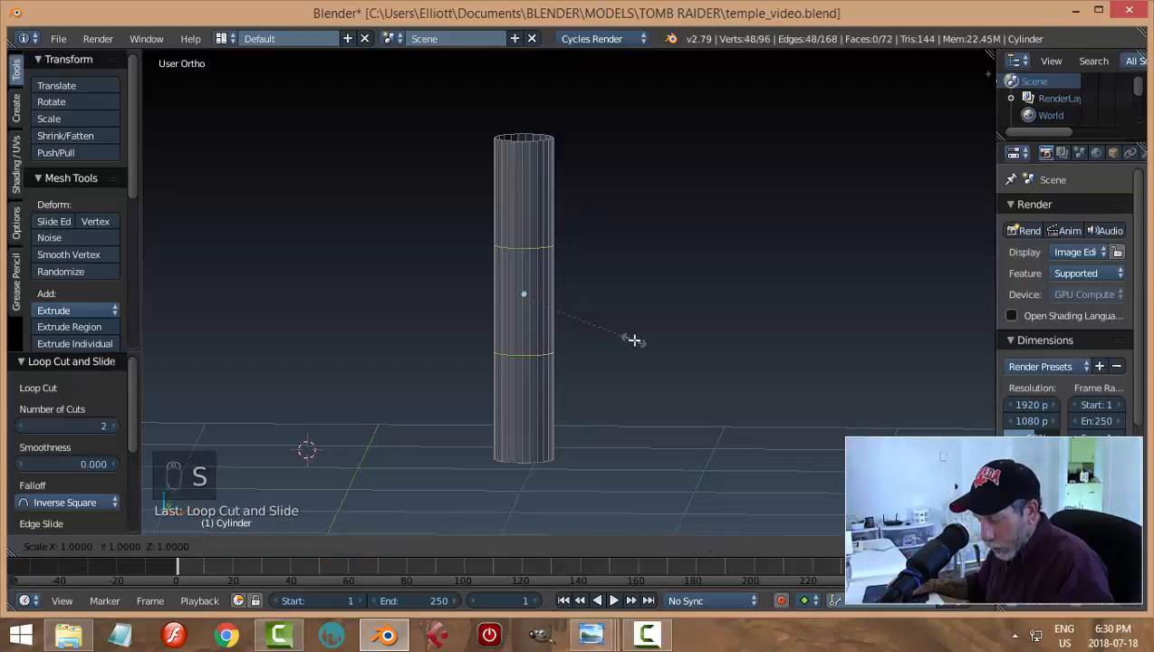
key(z)
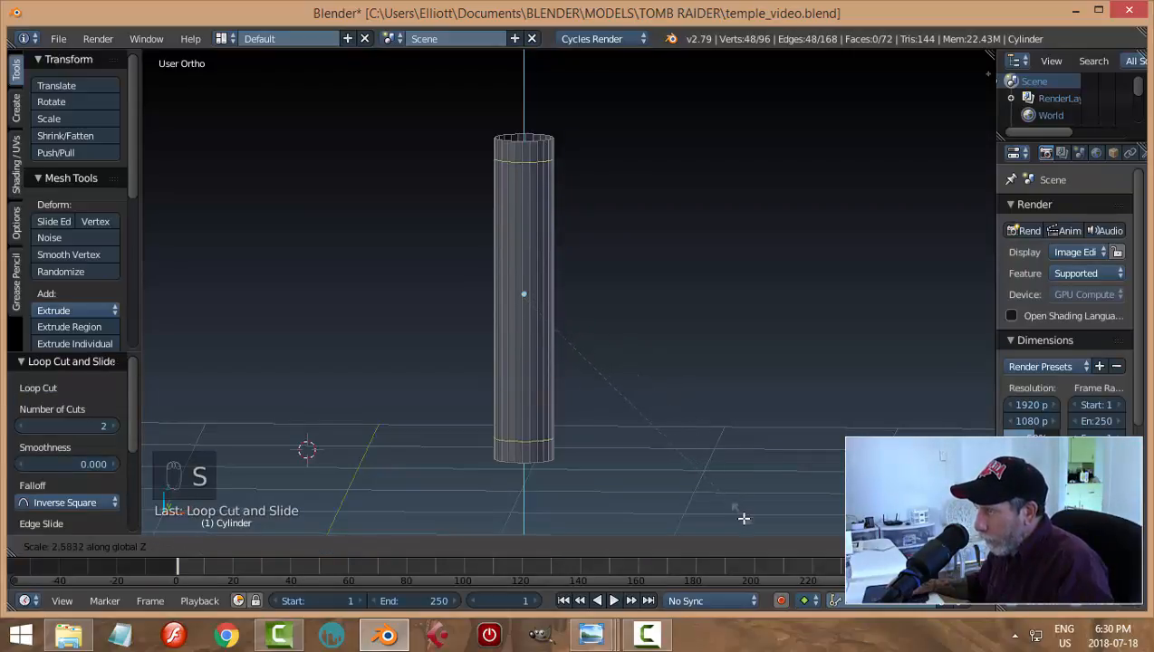
click(745, 525)
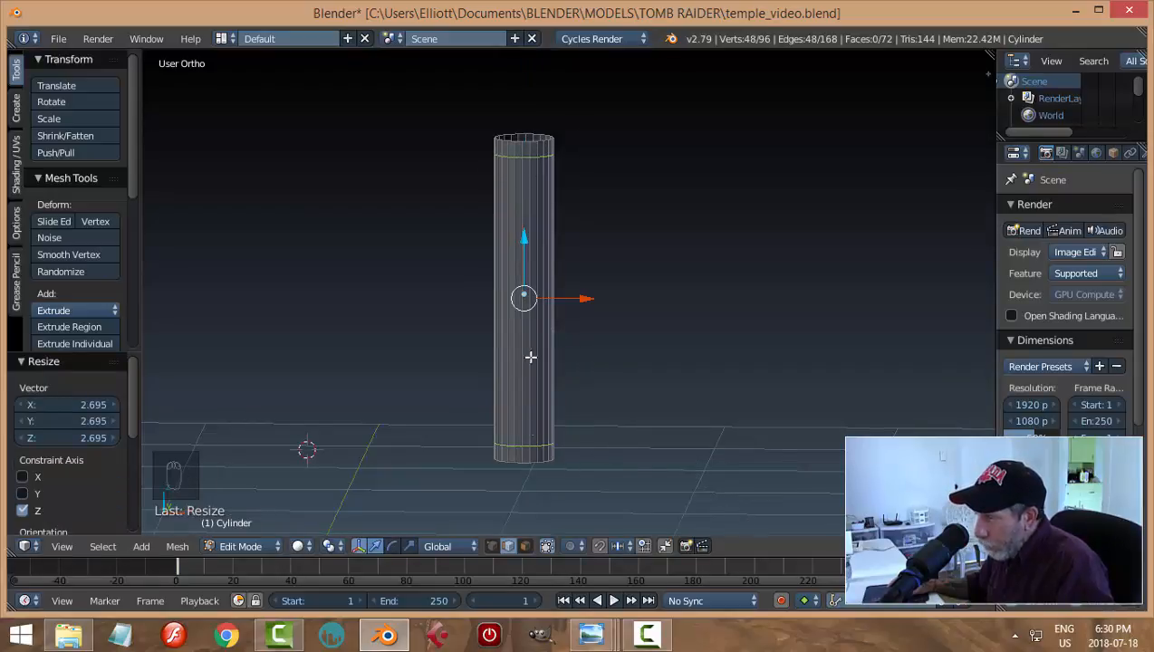
Check the column in the temple reference image and select the ring of long shaft faces in Blender's face selection mode
click(591, 634)
click(601, 555)
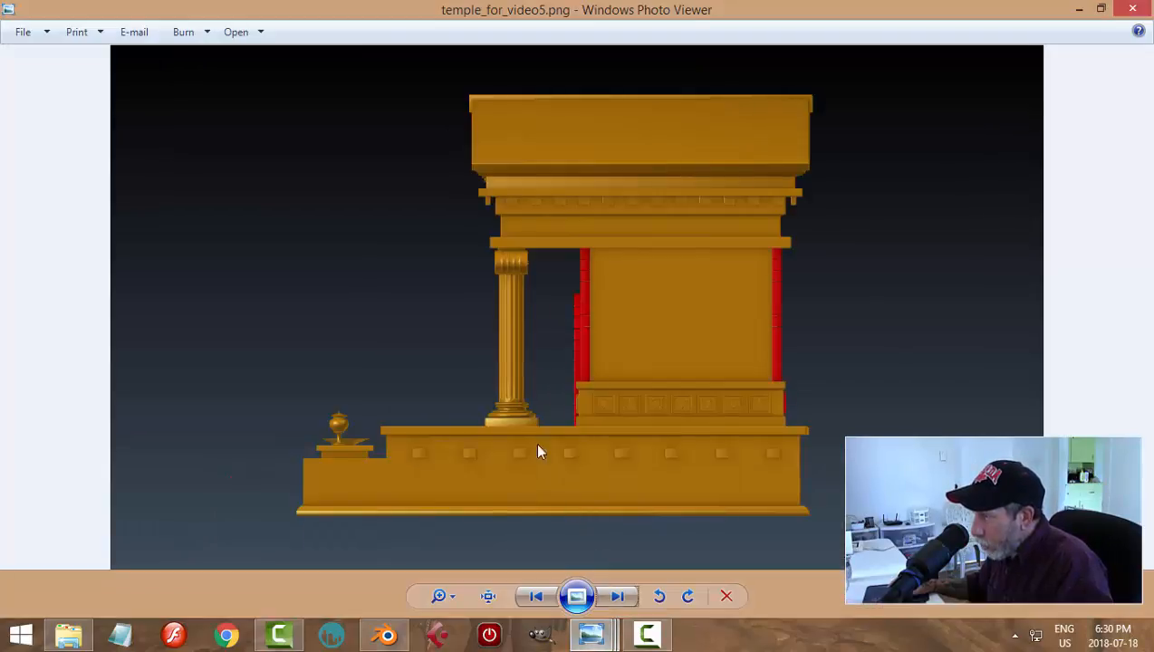
click(387, 634)
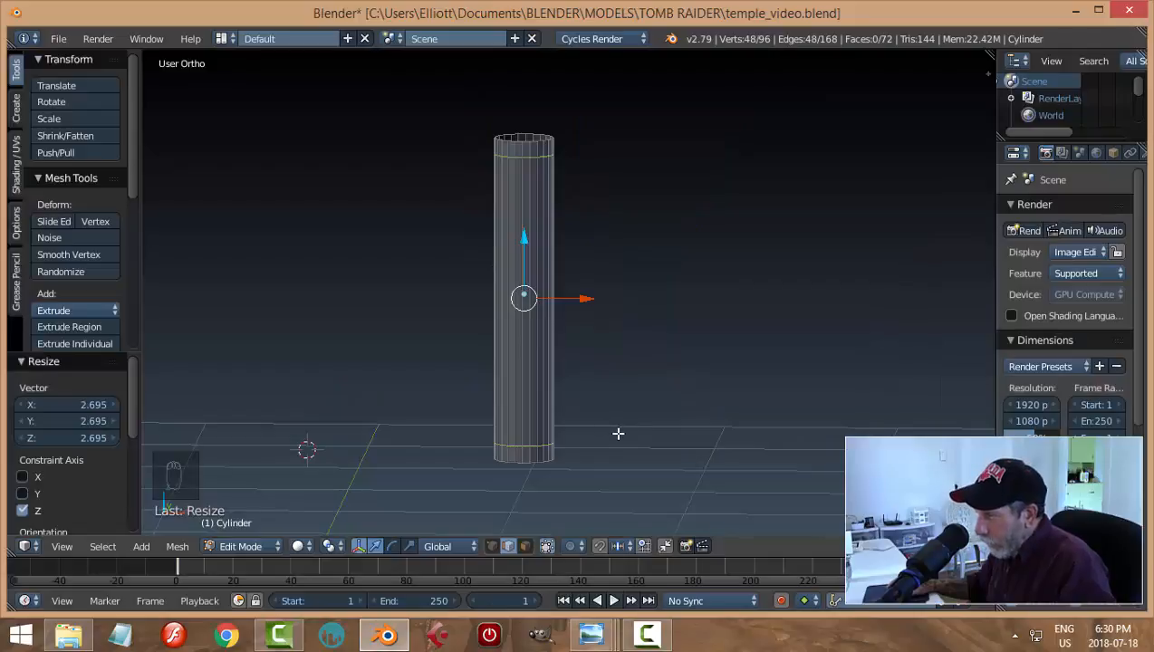
key(a)
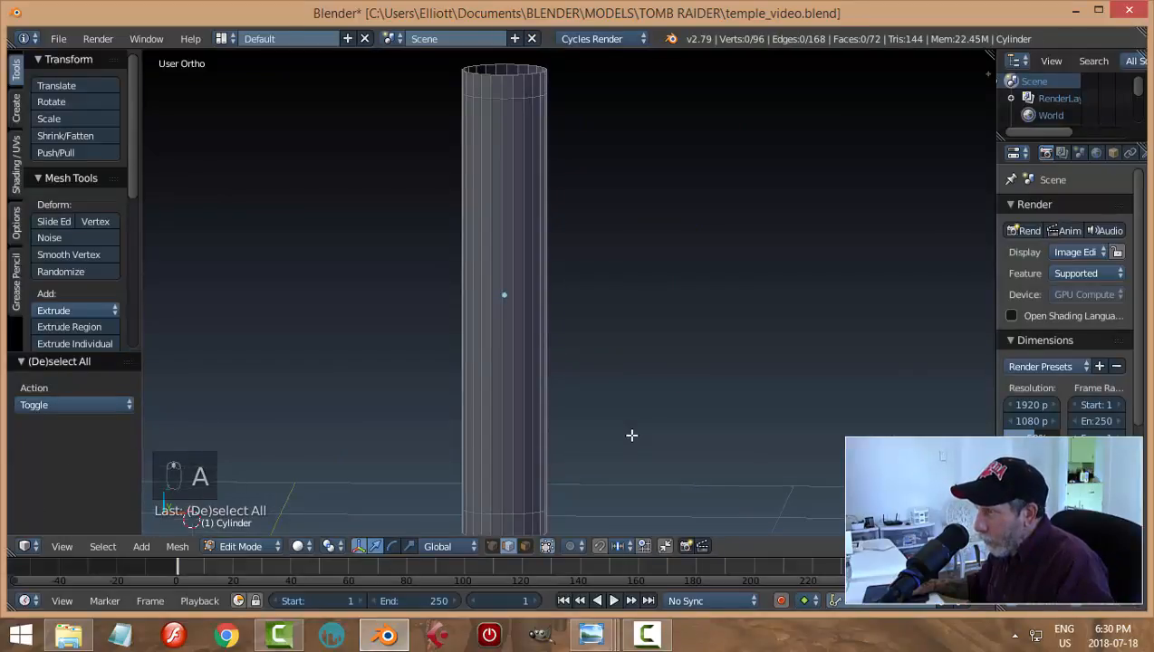
key(ctrl+Tab)
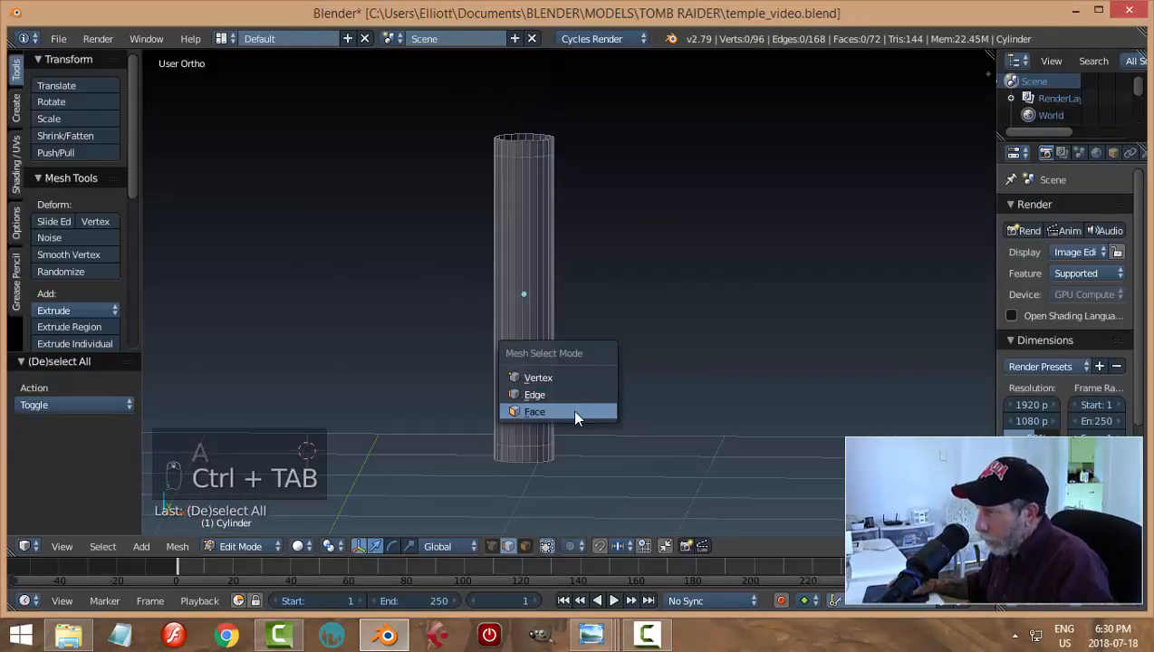
click(571, 409)
scroll(530, 284, up, 2)
scroll(529, 284, up, 1)
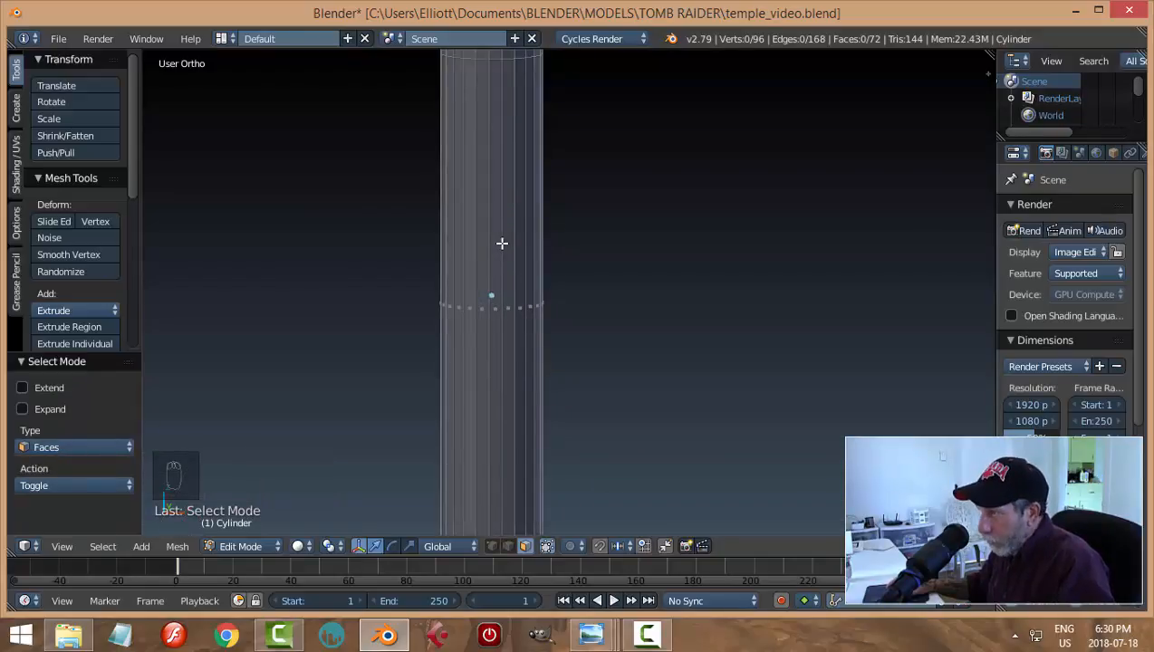
alt+right_click(502, 243)
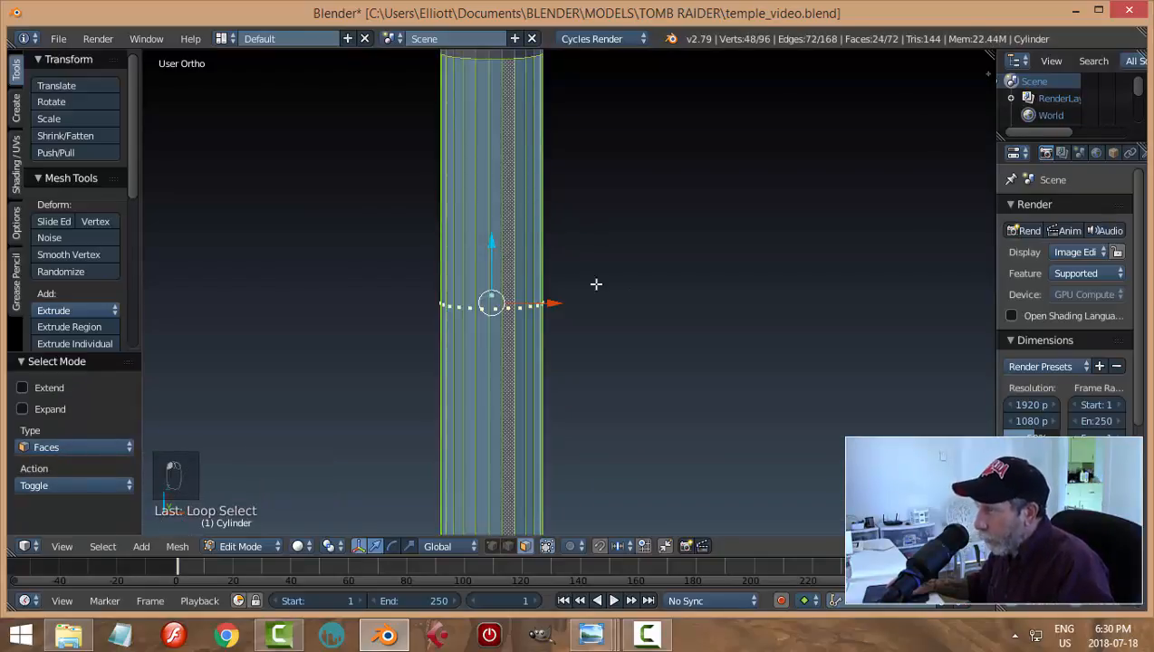
Deselect every other shaft face with Checker Deselect, using Nth Selection 2, Skip 1 and Offset 0
scroll(596, 284, down, 3)
middle_drag(595, 320, 662, 345)
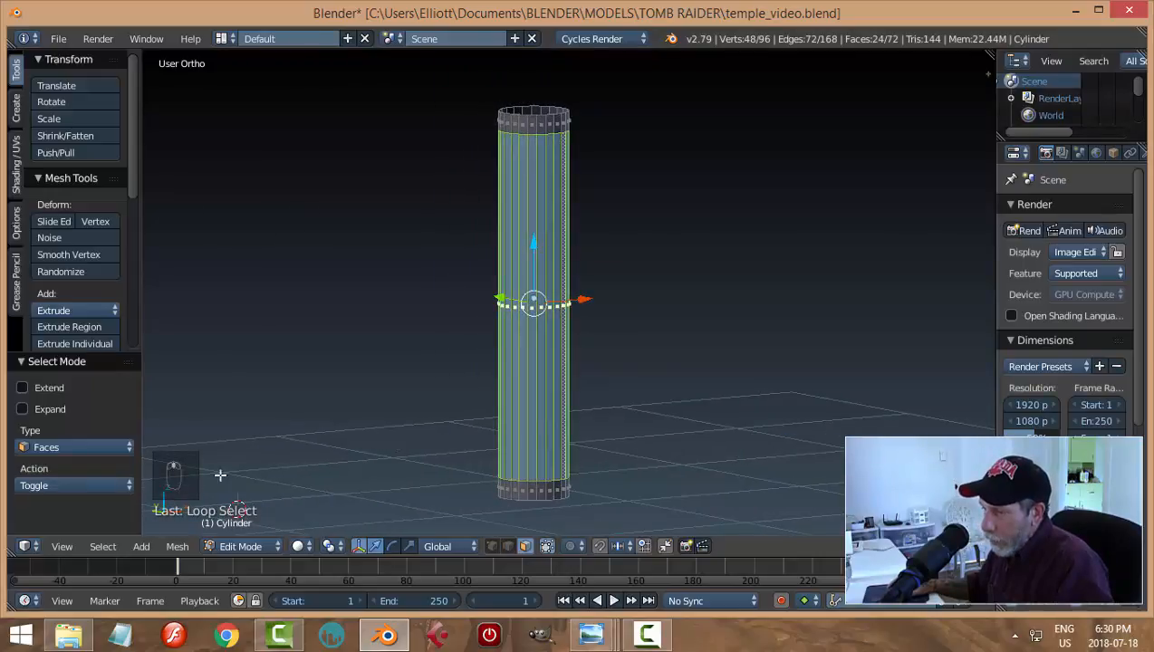
click(102, 547)
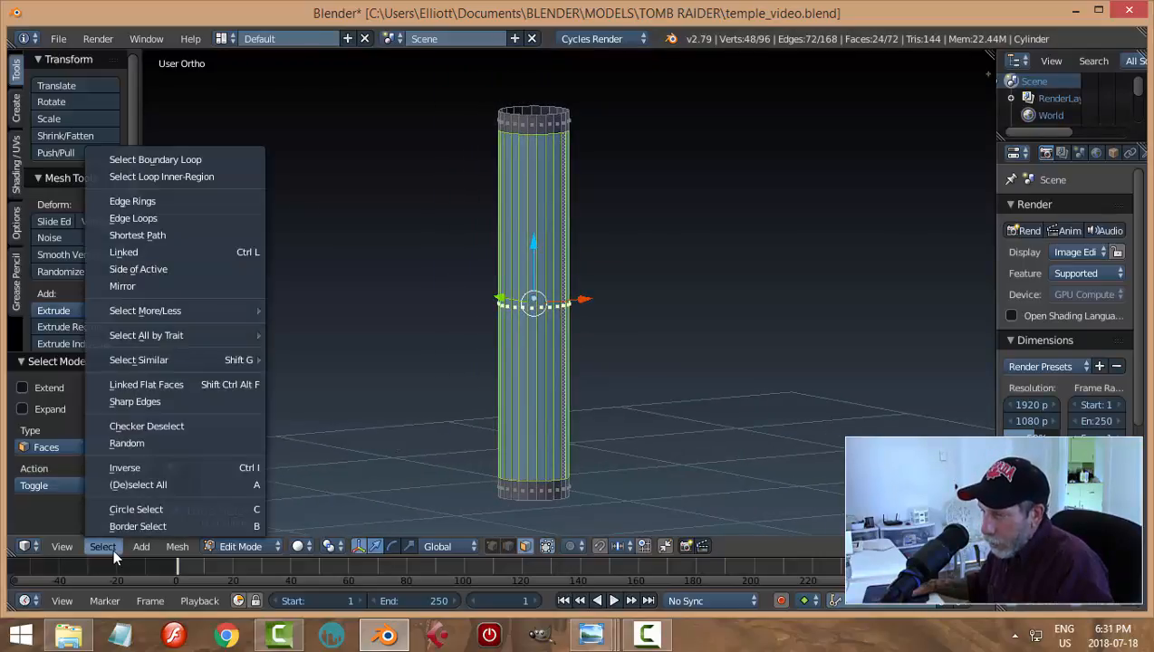
click(154, 425)
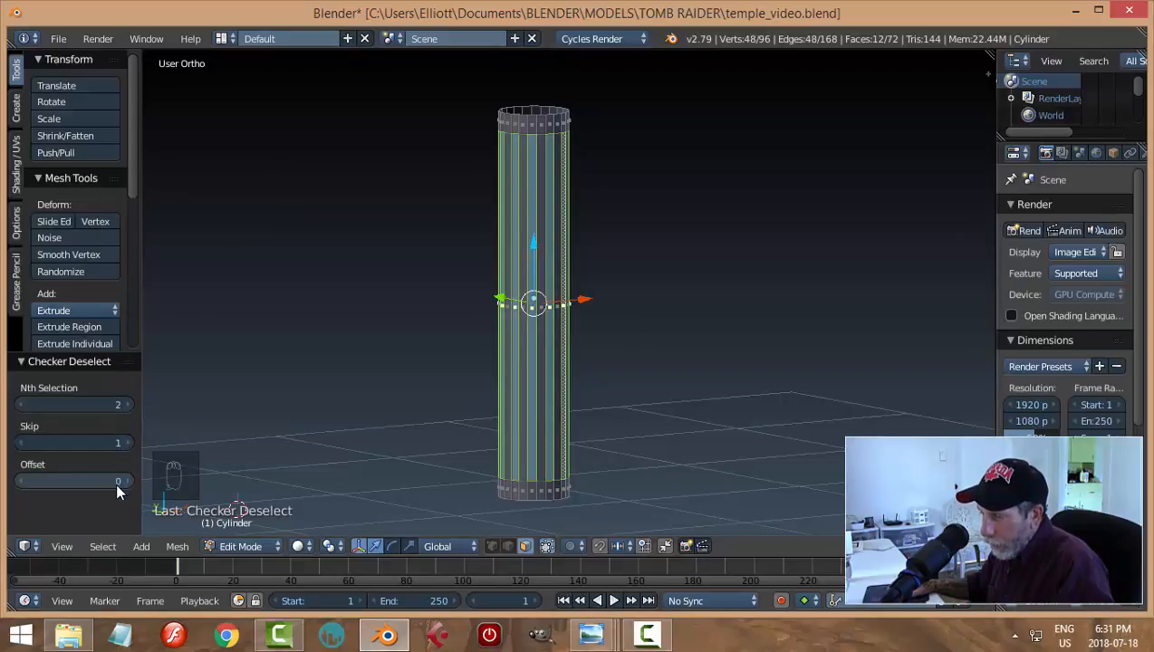
middle_drag(740, 384, 706, 386)
scroll(707, 387, up, 1)
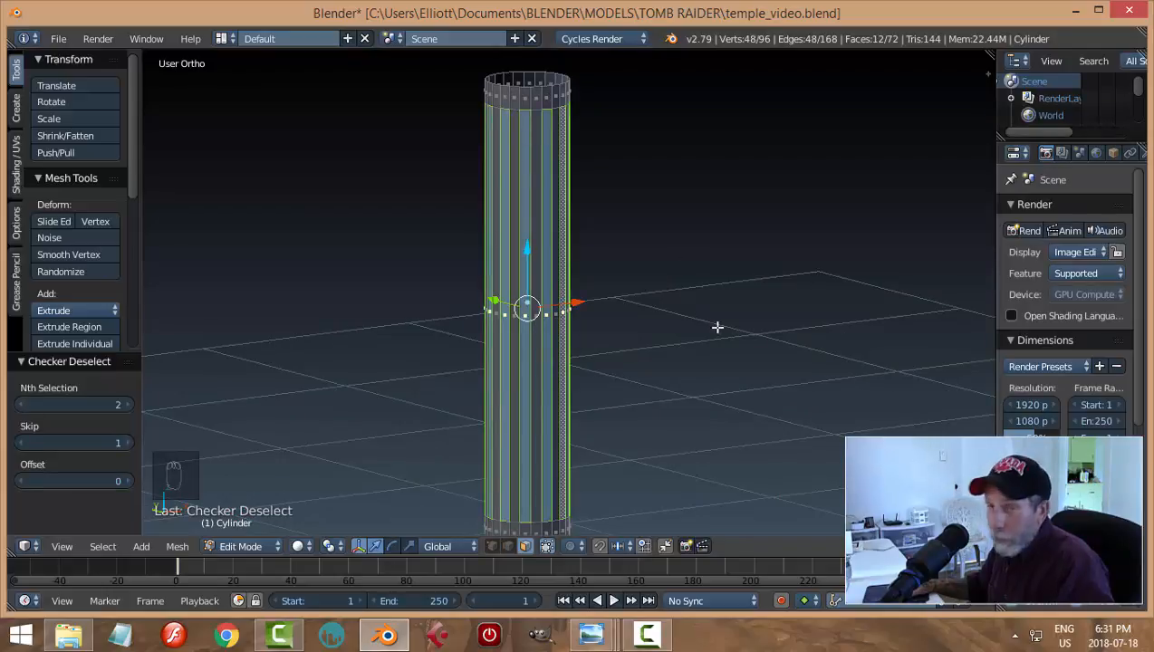
middle_drag(733, 347, 715, 349)
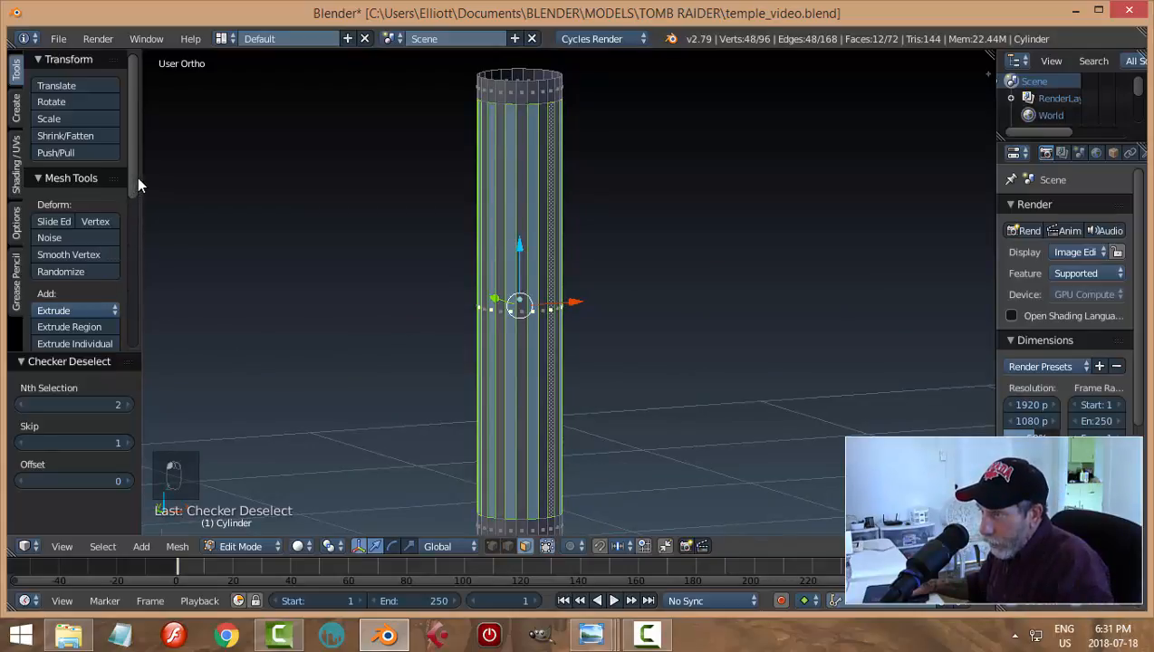
Extrude the alternating shaft faces individually inward by about 0.028 to form flutes and clear the selection
drag(136, 181, 139, 208)
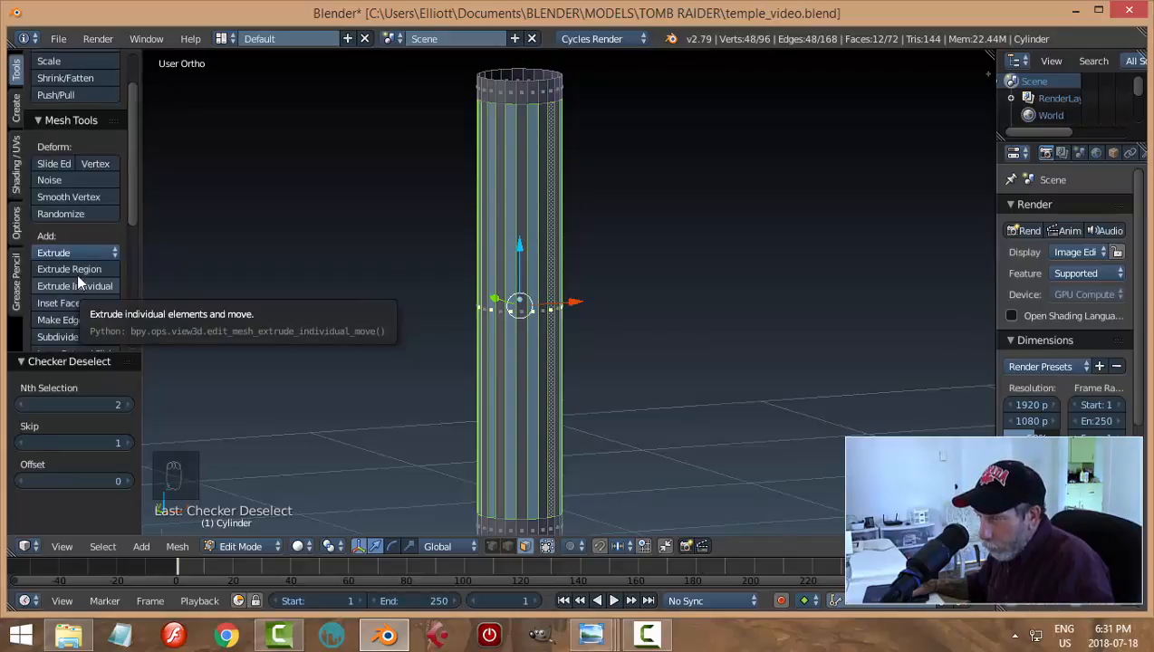
scroll(512, 251, up, 1)
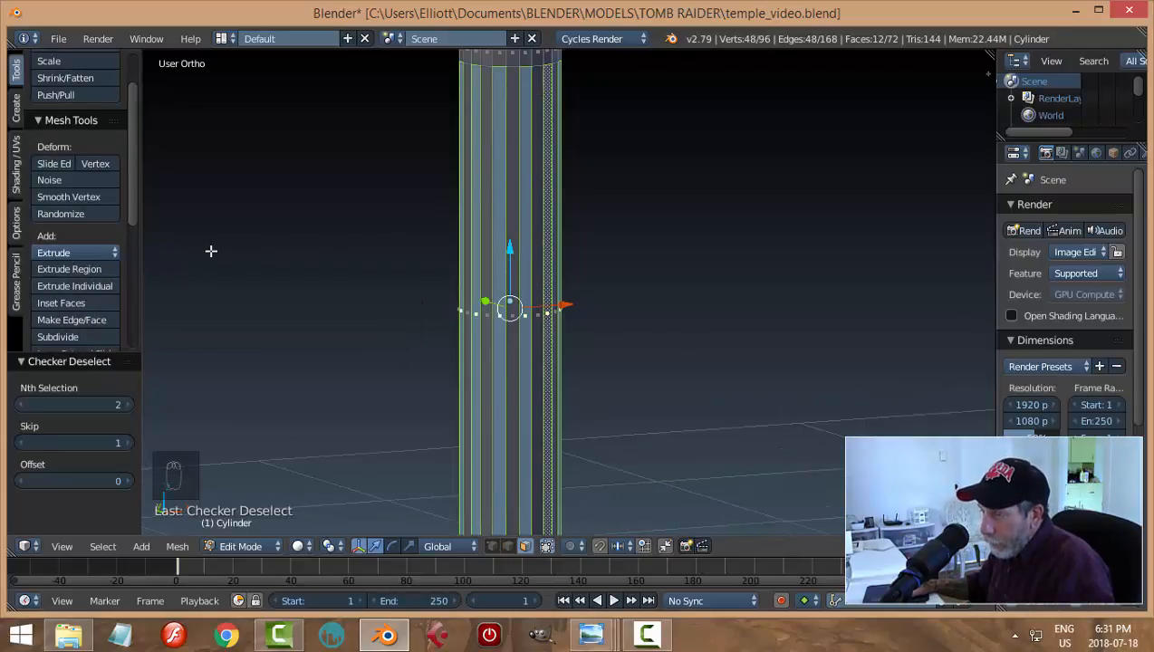
click(102, 286)
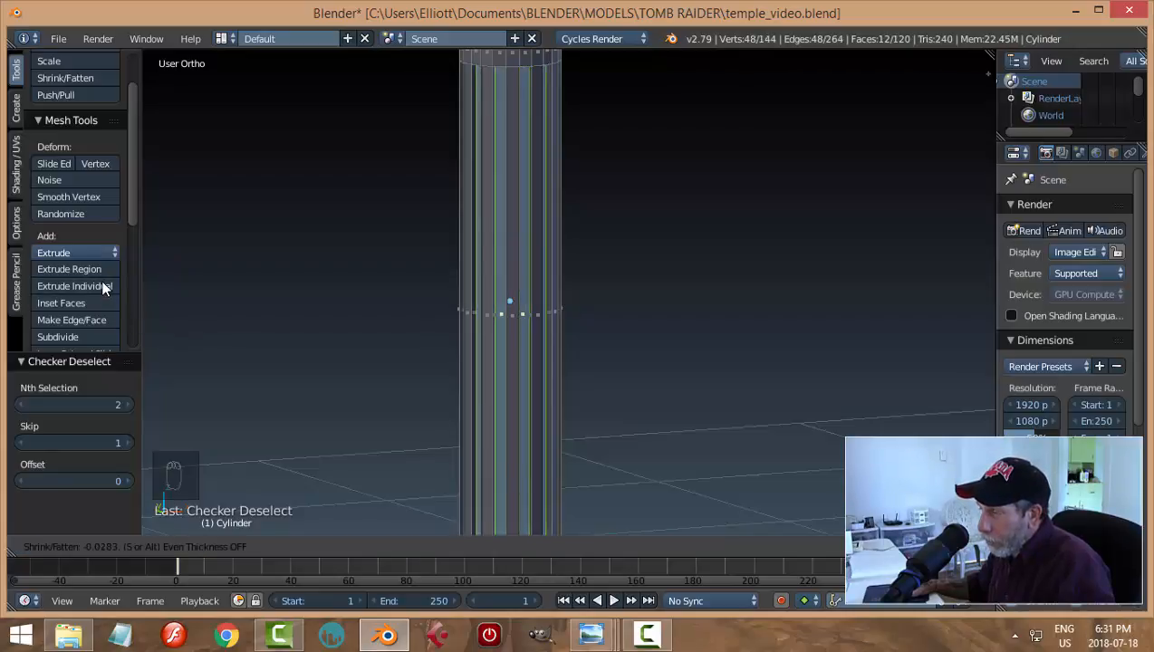
click(103, 286)
mouse_move(695, 316)
middle_down()
mouse_move(618, 330)
mouse_move(747, 305)
mouse_move(702, 324)
middle_up()
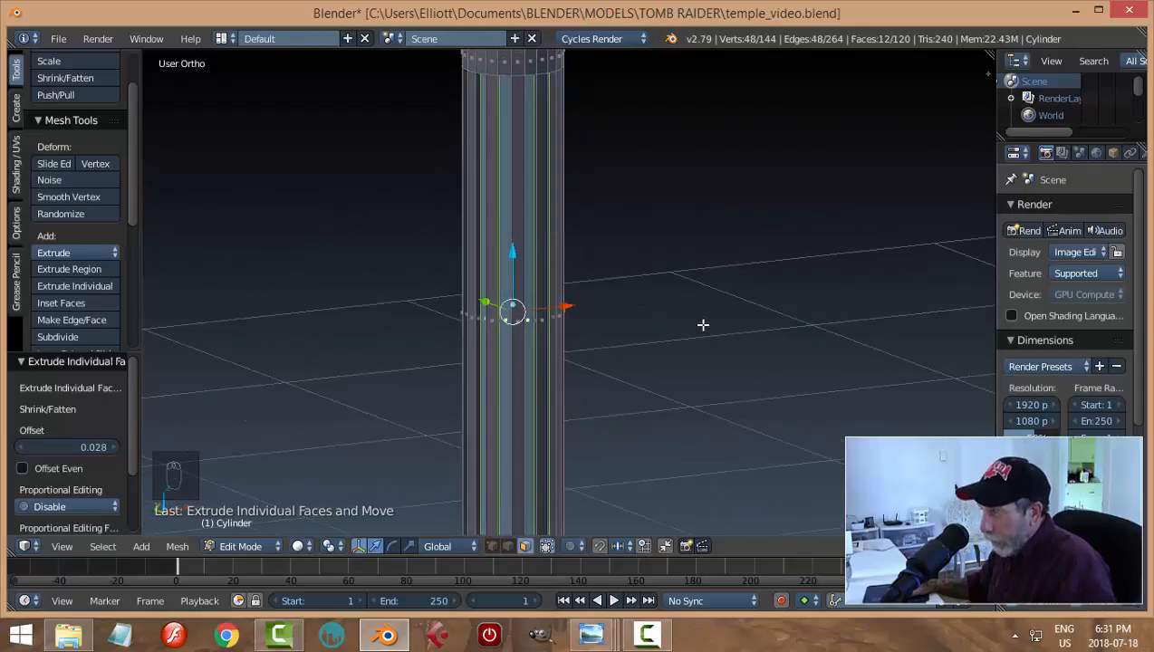
key(a)
Examine the fluted shaft from top to bottom and view it shaded in Object Mode
scroll(692, 320, up, 2)
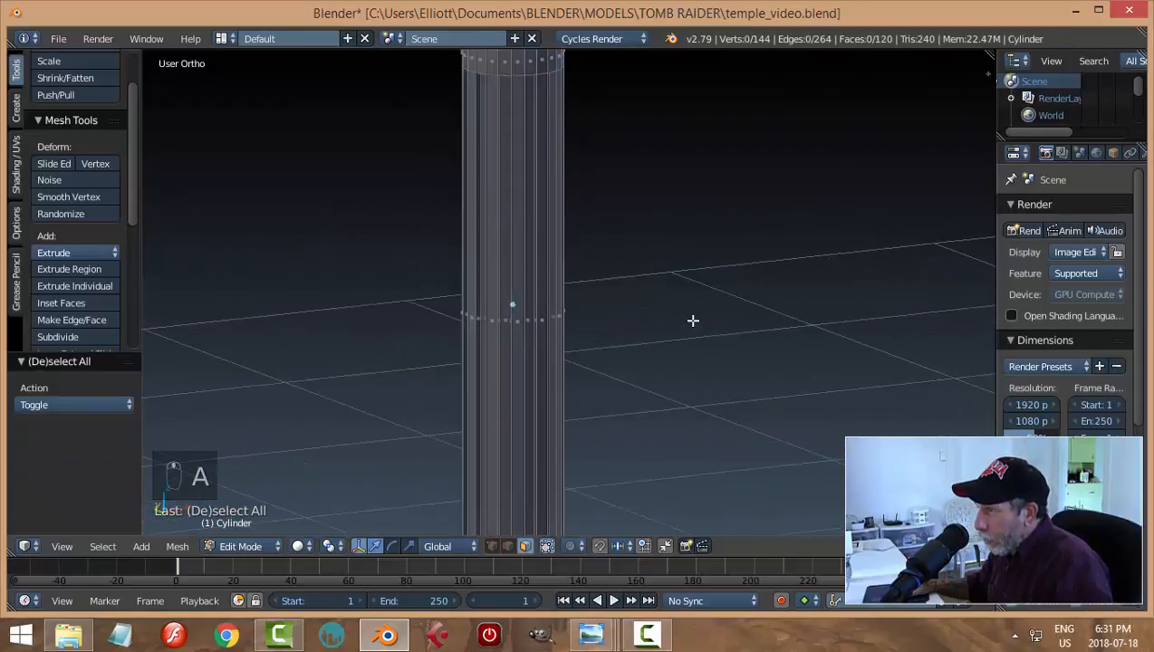
scroll(693, 320, down, 1)
shift+middle_drag(692, 314, 663, 340)
scroll(663, 339, up, 1)
scroll(662, 340, down, 1)
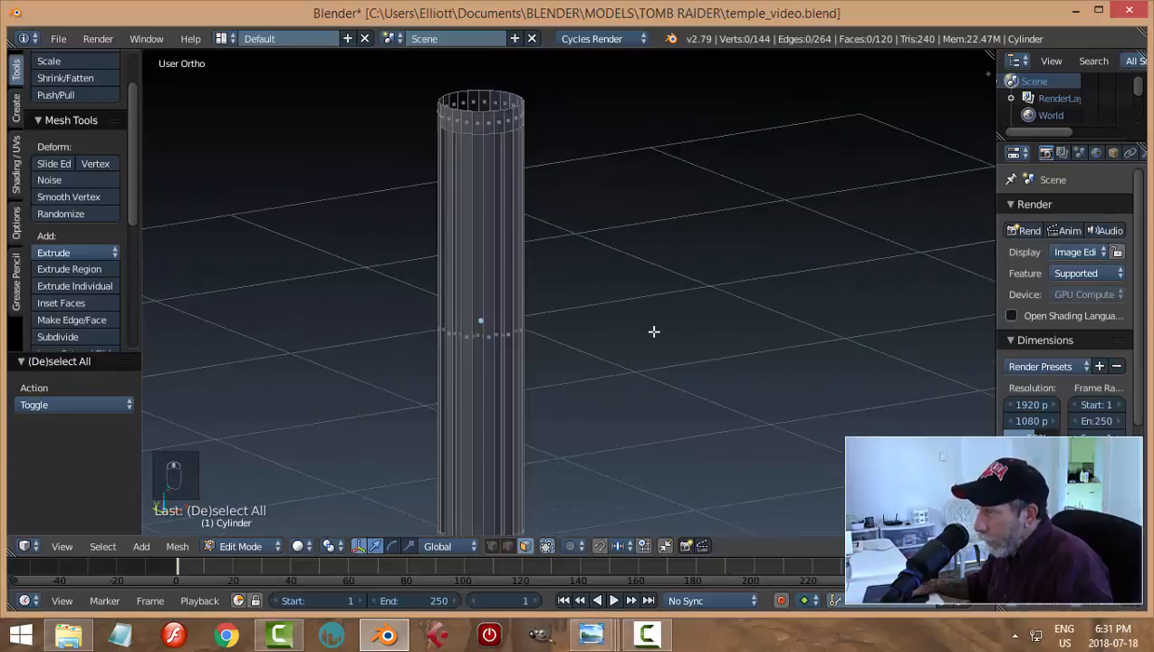
scroll(582, 300, down, 1)
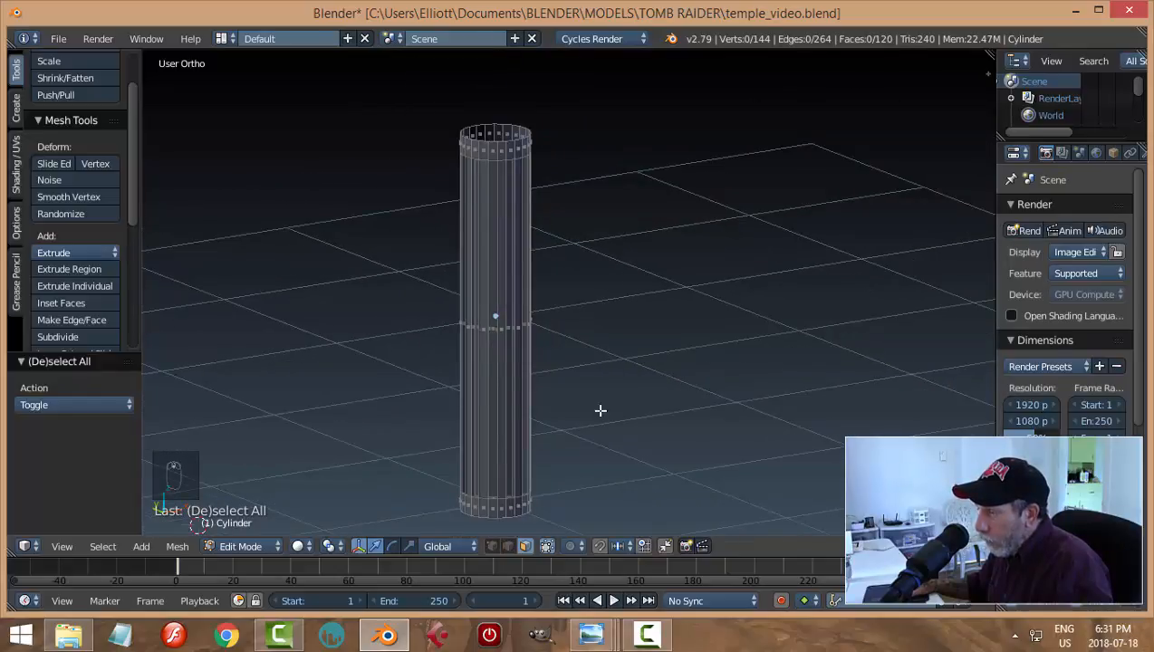
shift+middle_drag(601, 408, 603, 324)
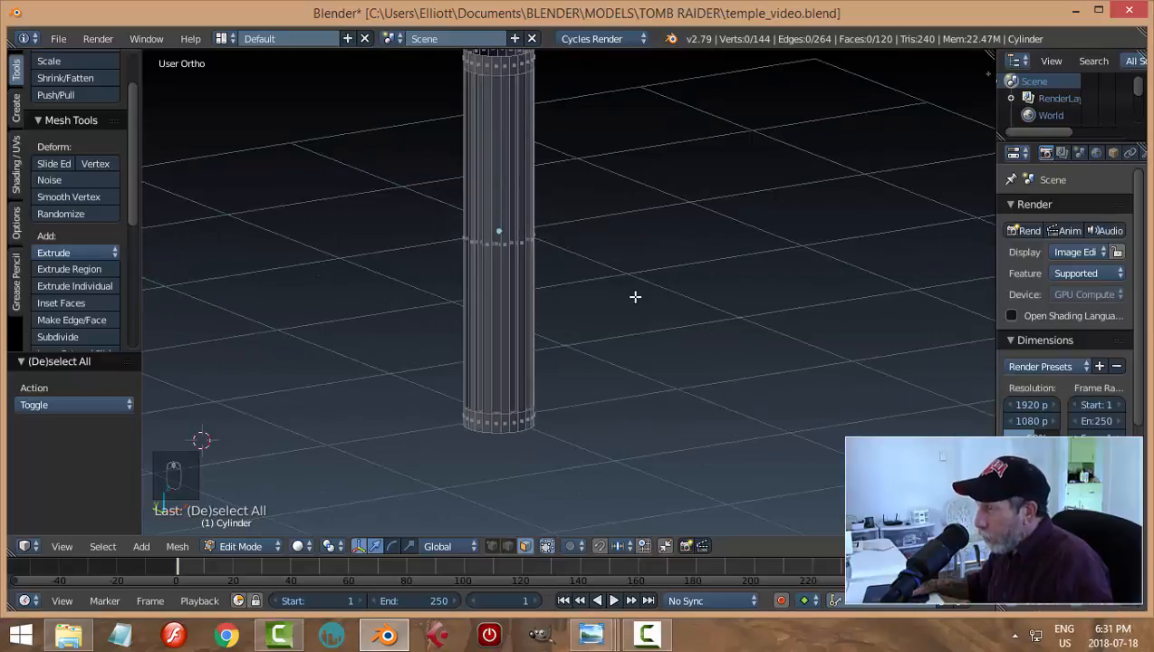
key(Tab)
click(538, 299)
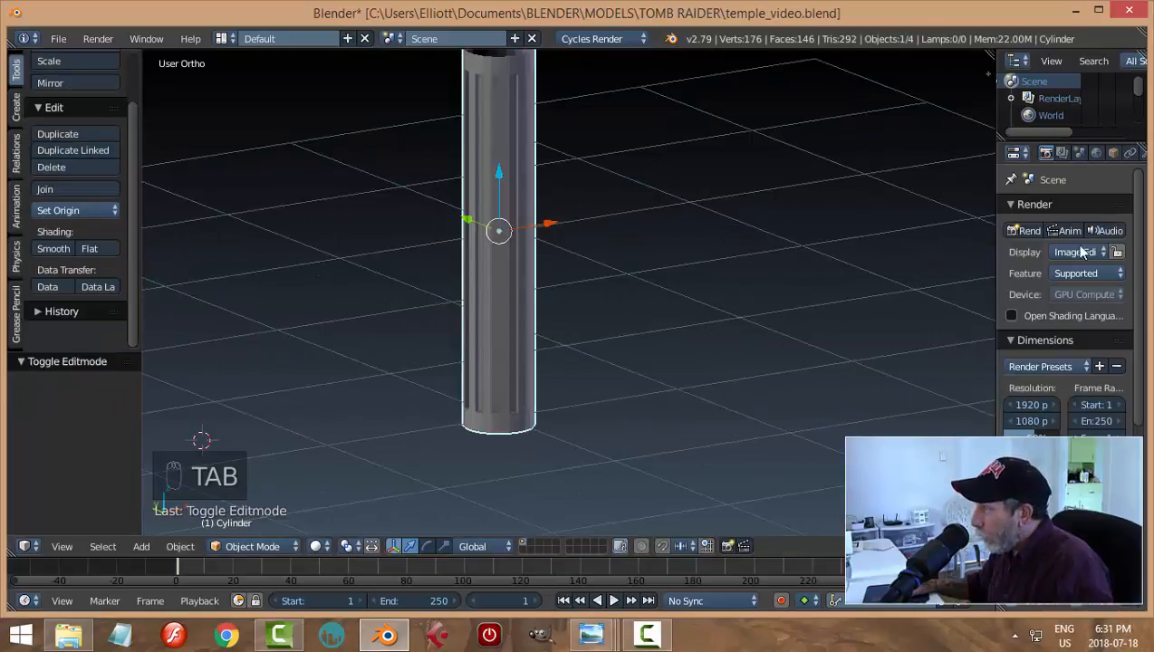
Add a Subdivision Surface modifier to the column with the View subdivisions set to 2
scroll(1110, 154, down, 1)
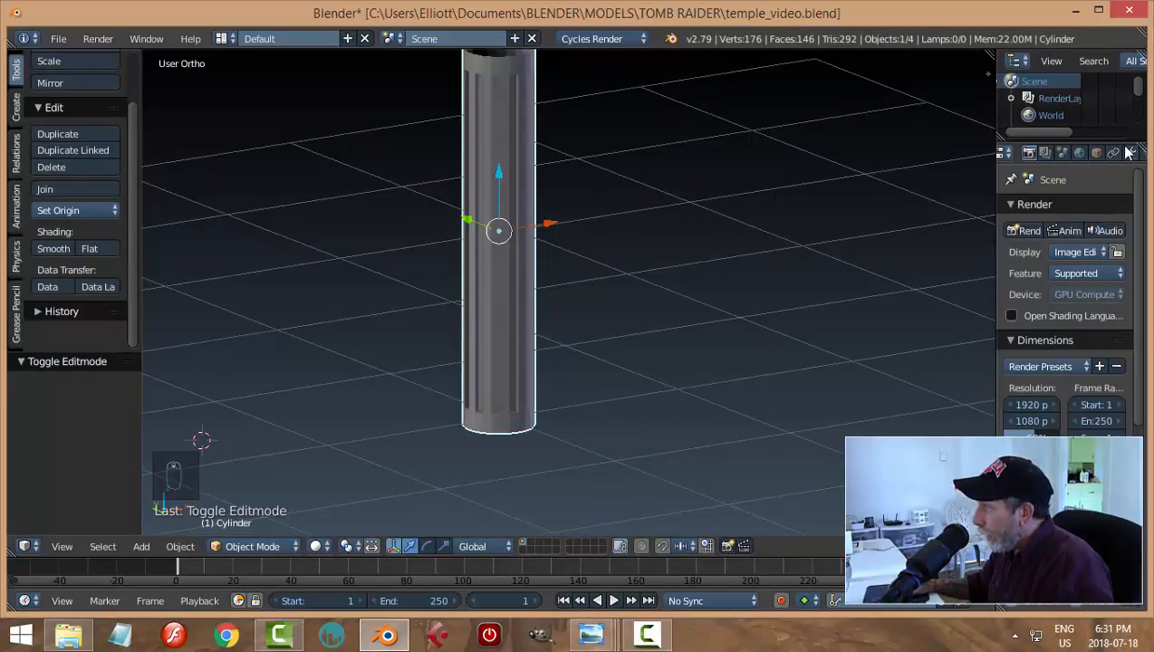
click(1130, 153)
click(1053, 210)
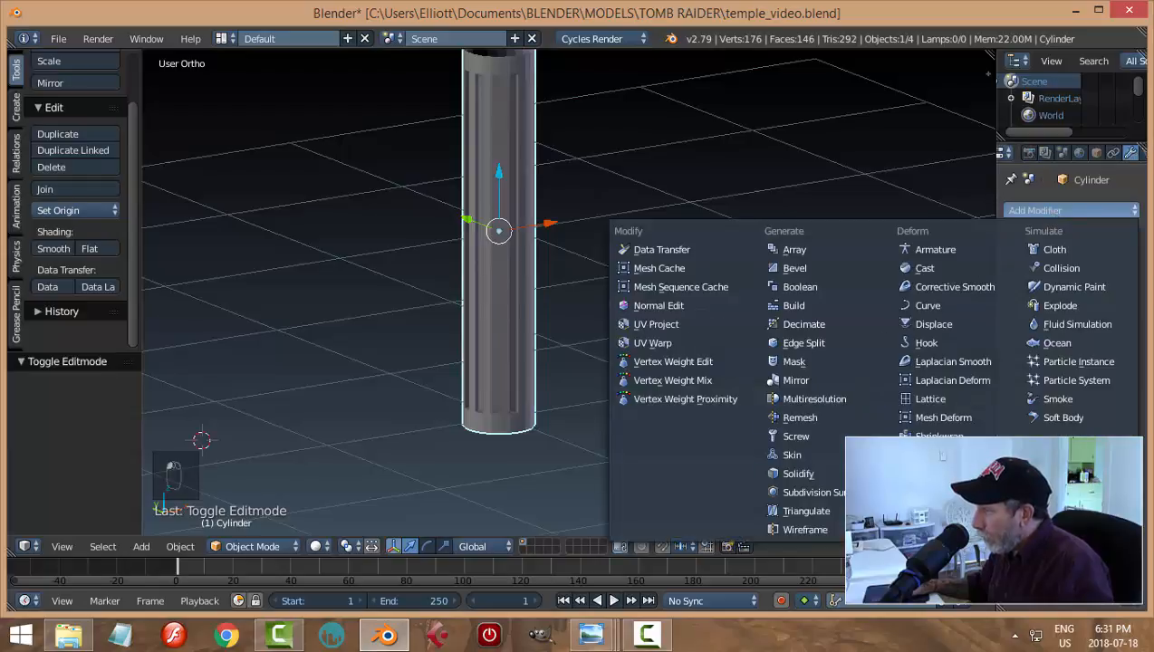
click(810, 491)
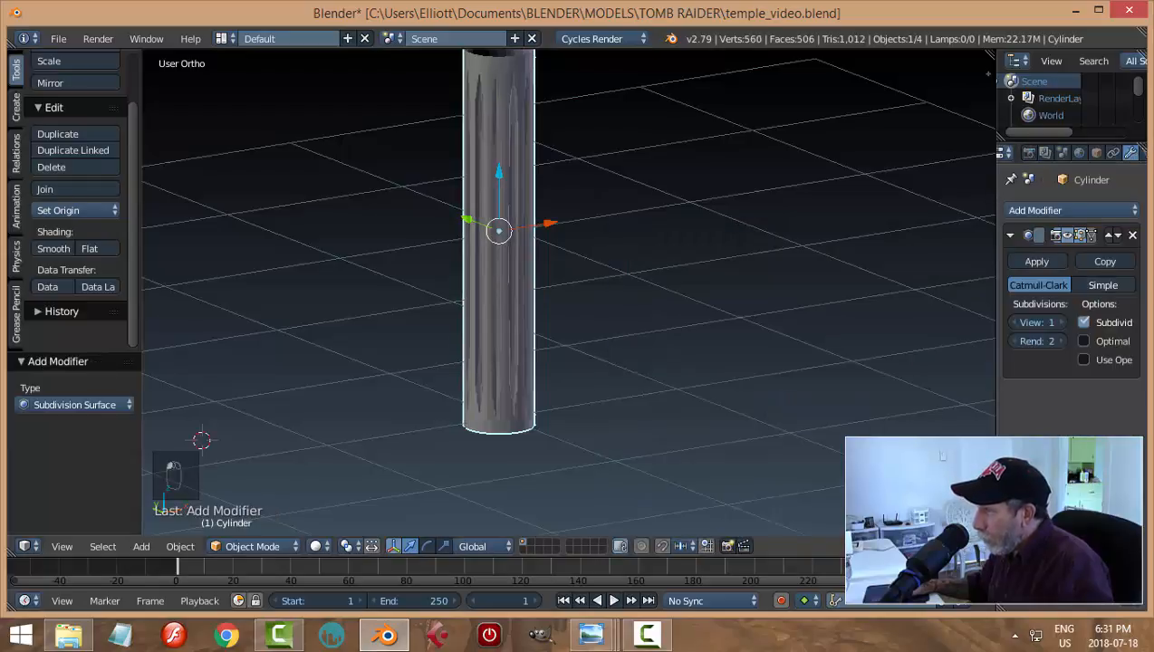
click(1060, 323)
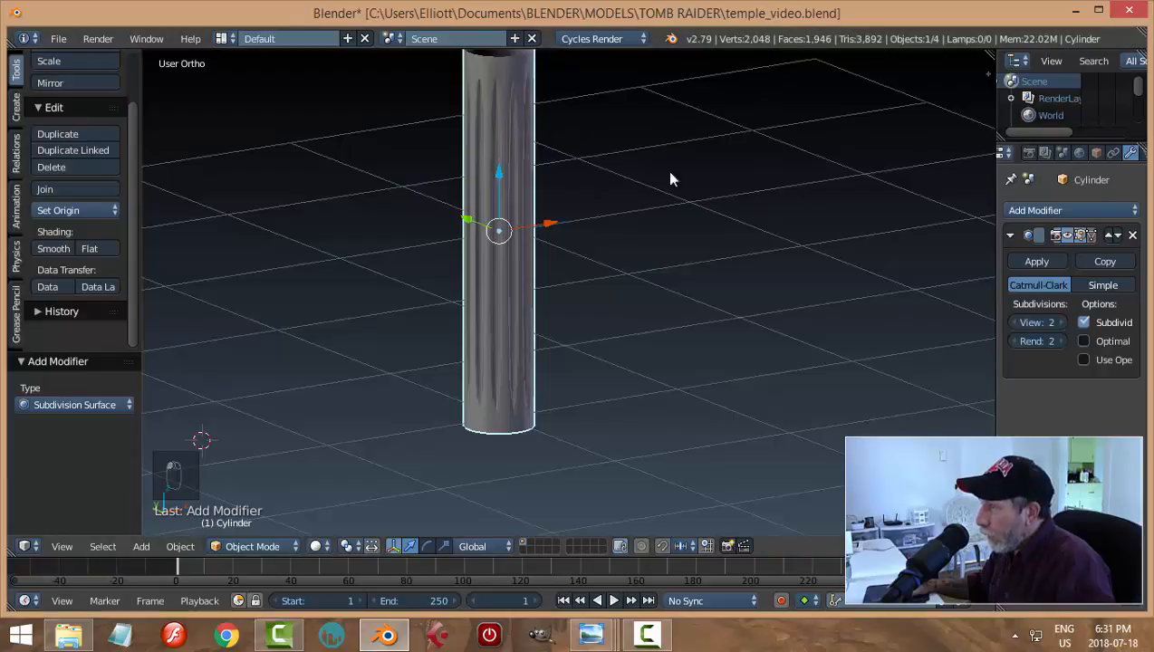
middle_drag(667, 170, 523, 239)
Add two evenly spaced, unslid loop cuts around the fluted section of the column in Edit Mode
key(Tab)
click(625, 236)
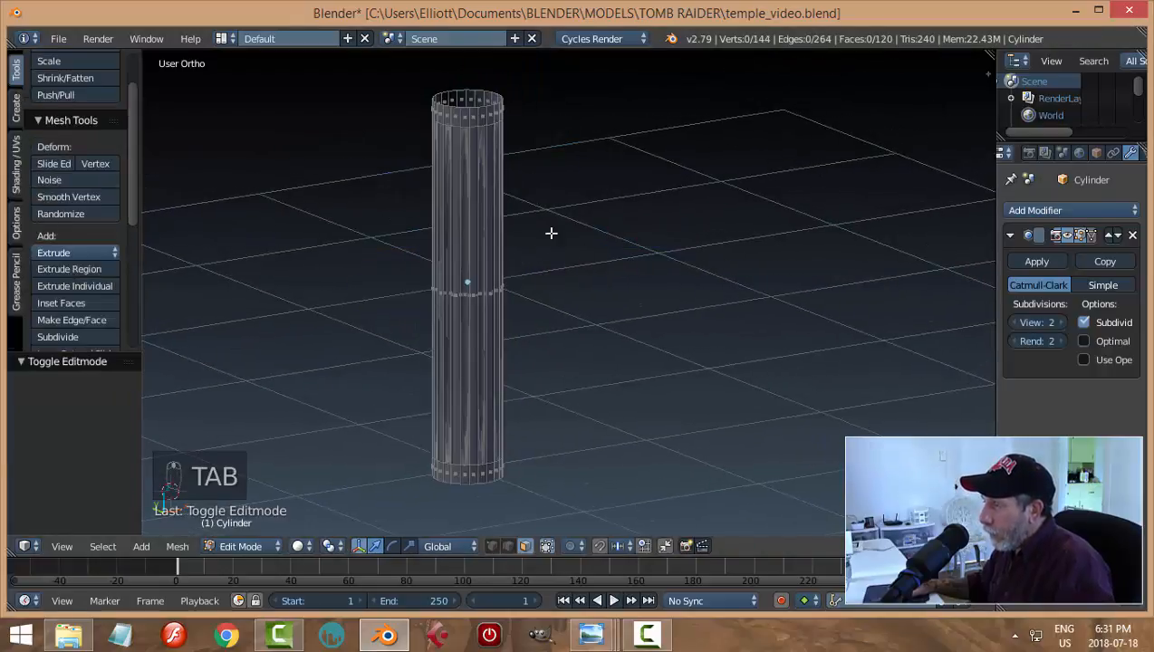
scroll(524, 233, up, 1)
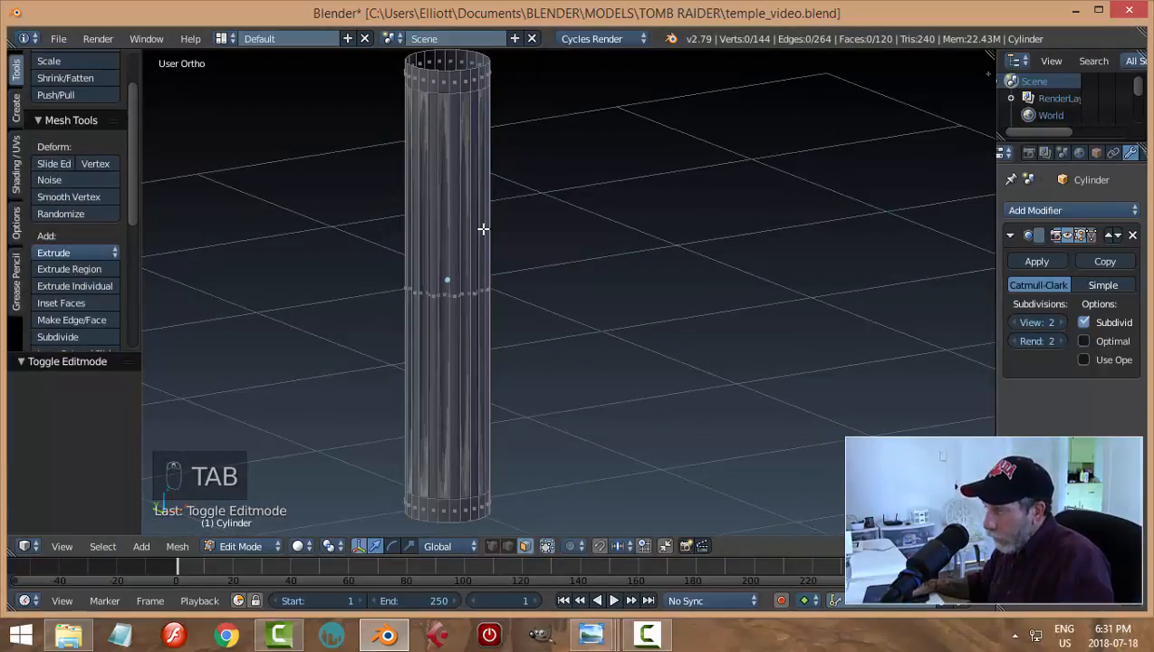
key(ctrl+r)
scroll(482, 229, up, 1)
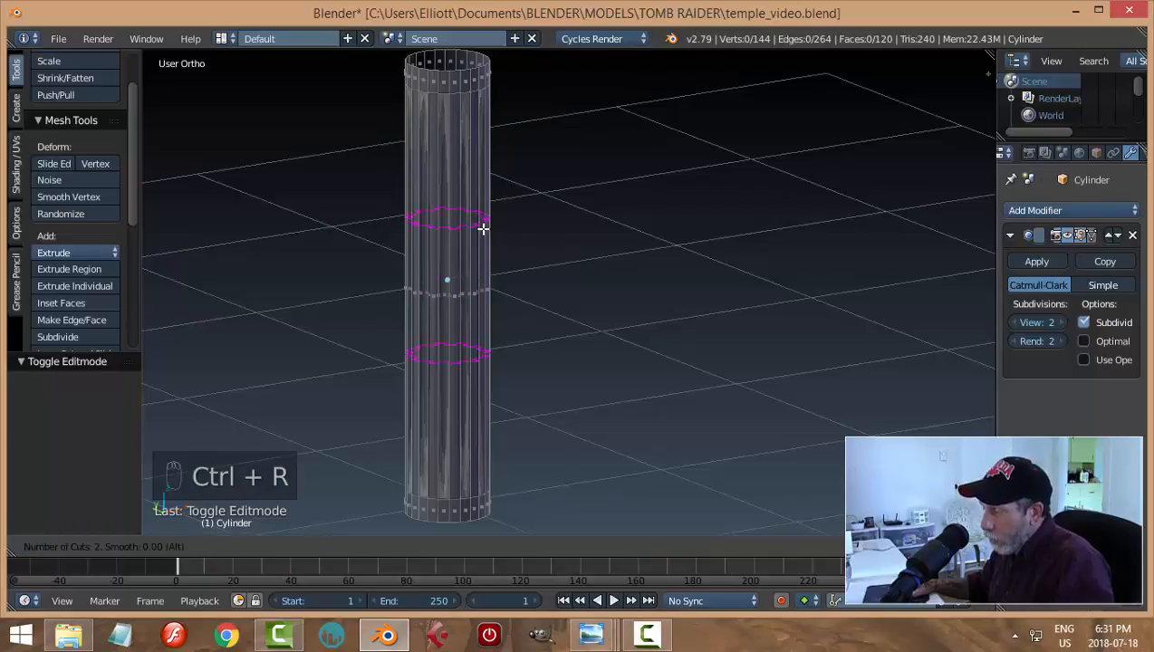
click(483, 230)
right_click(483, 229)
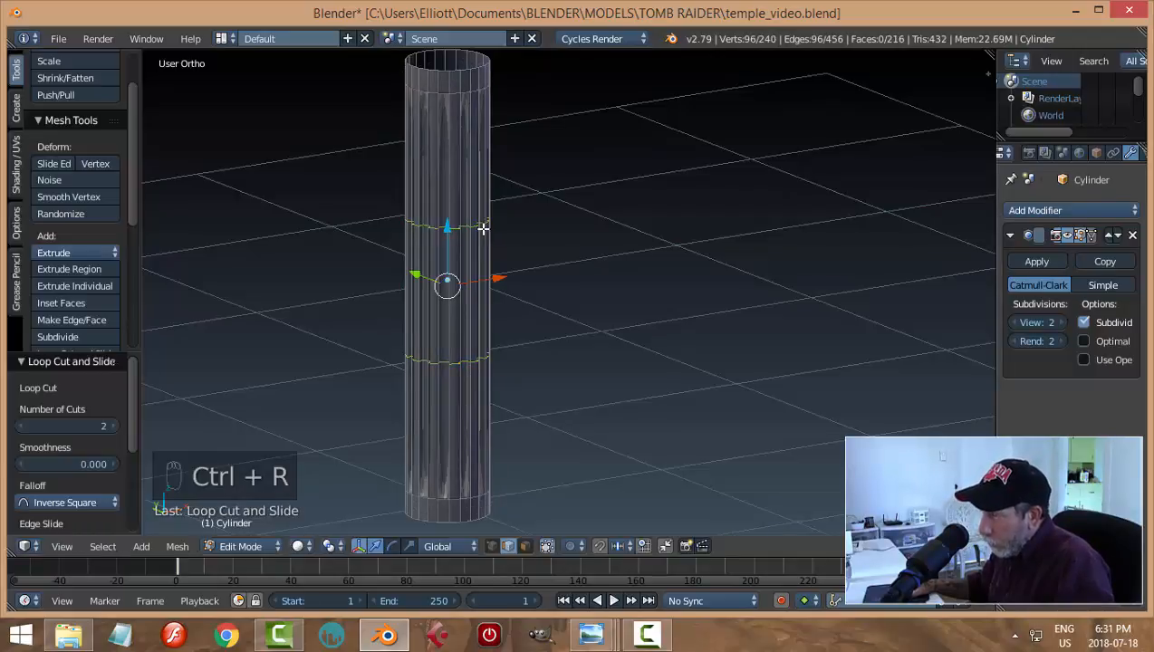
Scale the two new loop cuts about 2.91 along Z toward the flute ends and return to Object Mode
key(s)
key(z)
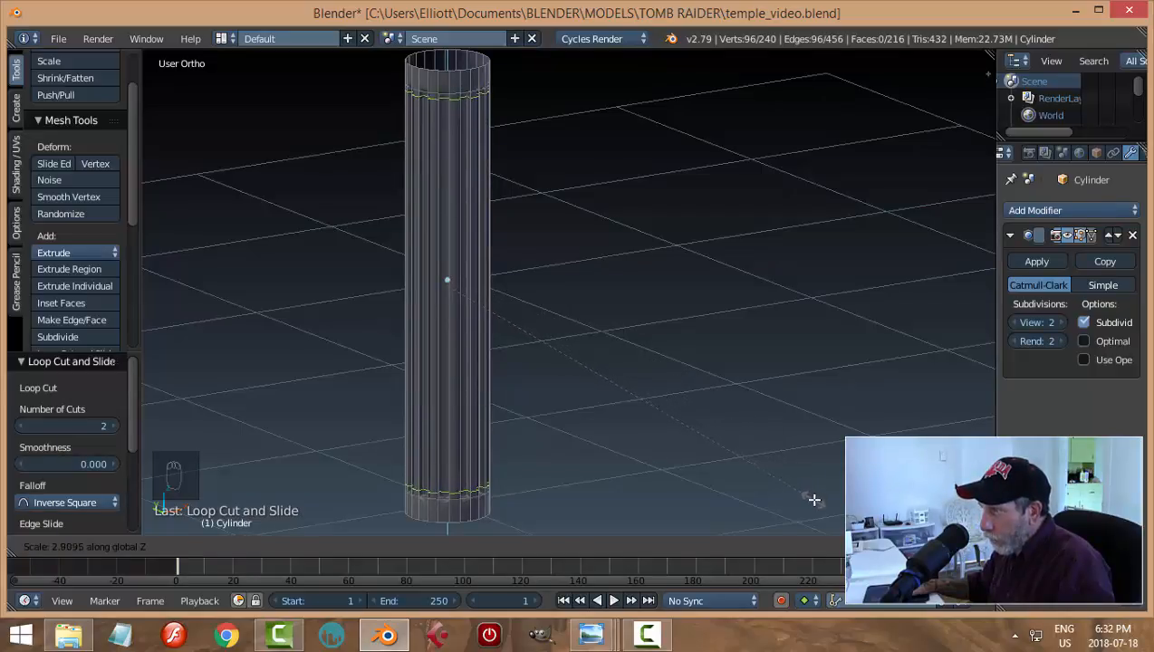
click(813, 498)
key(a)
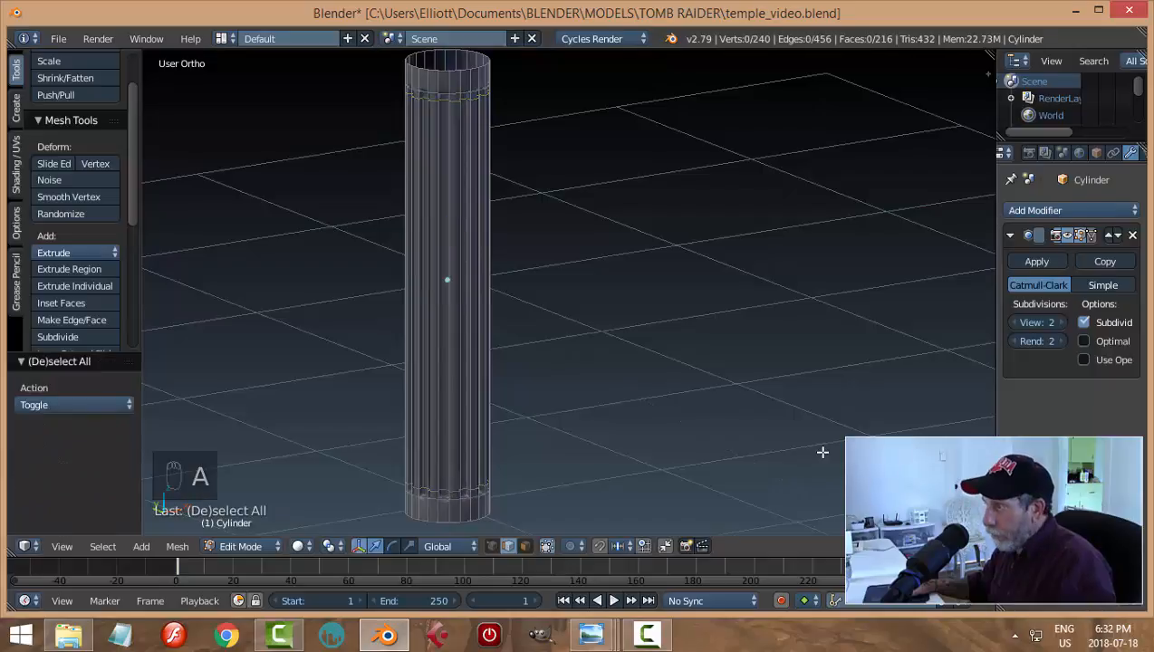
key(Tab)
click(700, 462)
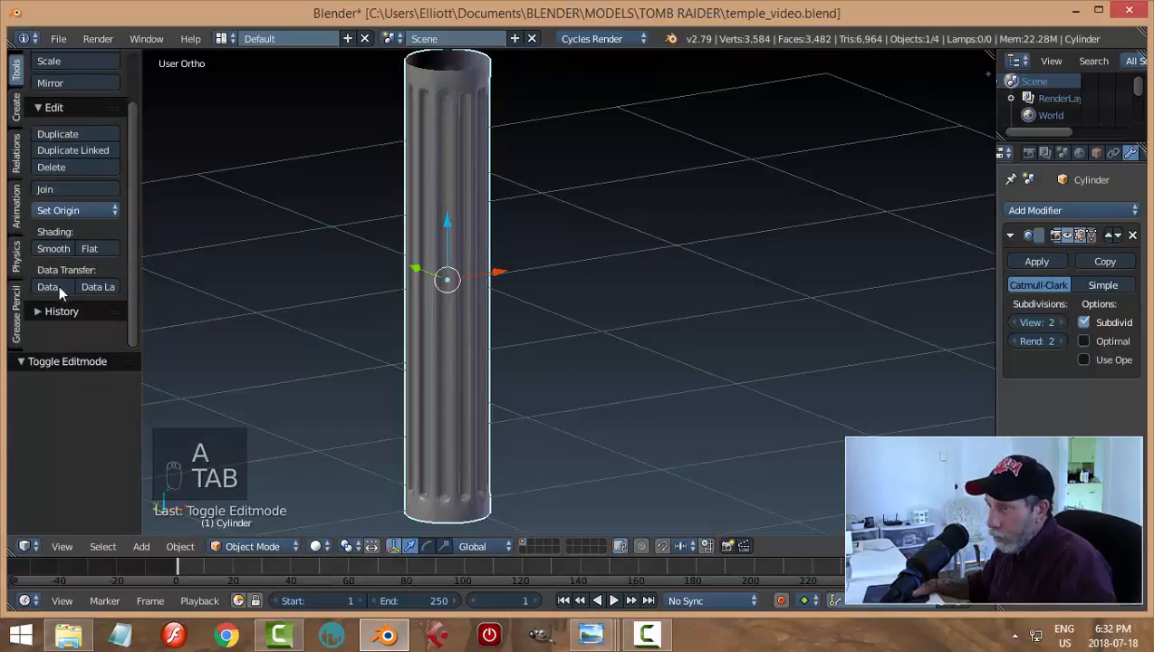
Shade the column smooth and compare View subdivisions of 3 and 2
click(54, 249)
middle_drag(549, 335, 563, 384)
middle_drag(568, 397, 570, 340)
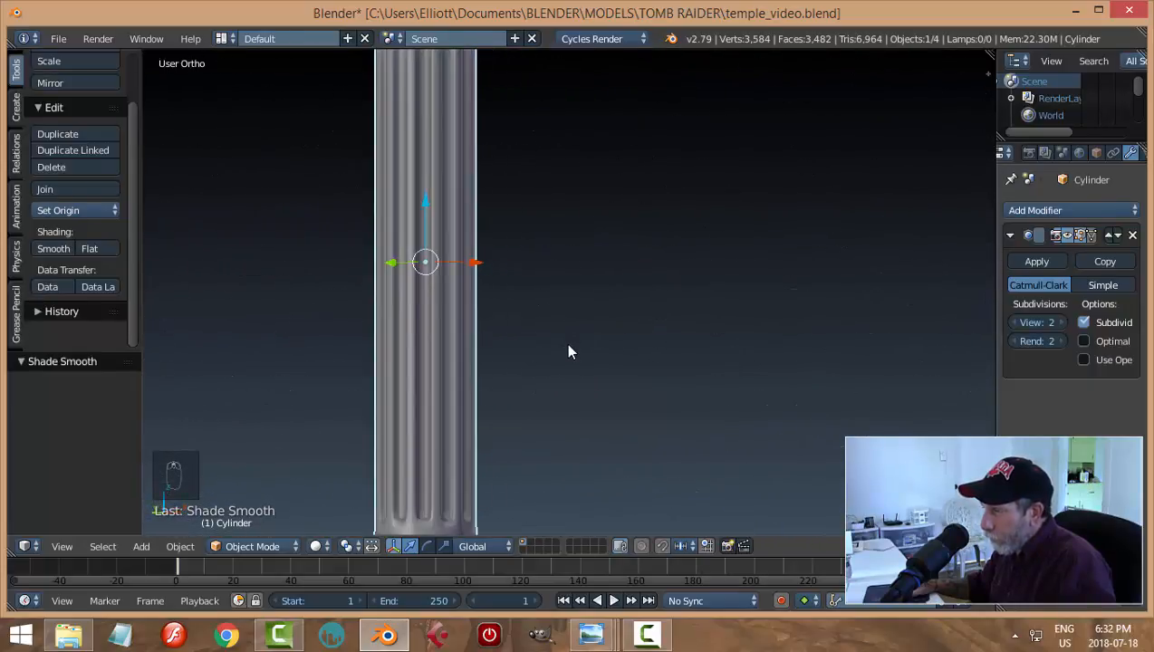
click(1063, 323)
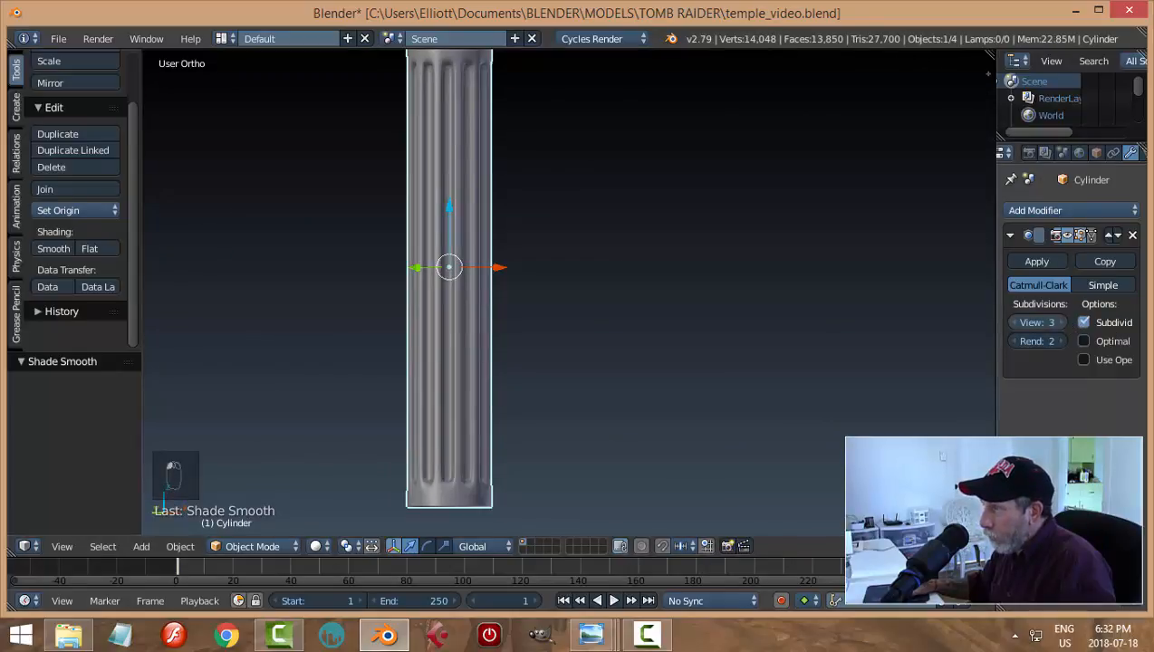
click(1015, 322)
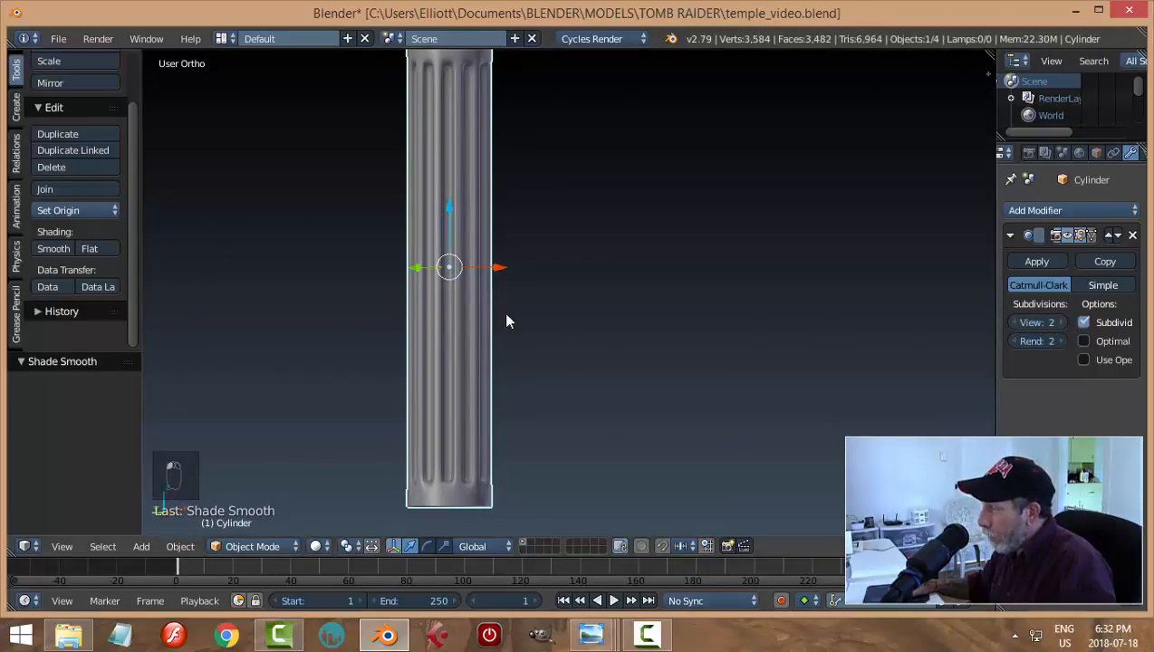
Undo the smoothing, Subdivision Surface modifier and flute modelling back to the plain shaft, and enter Edit Mode
key(ctrl+z)
key(ctrl+z)
key(ctrl+z)
key(ctrl+z)
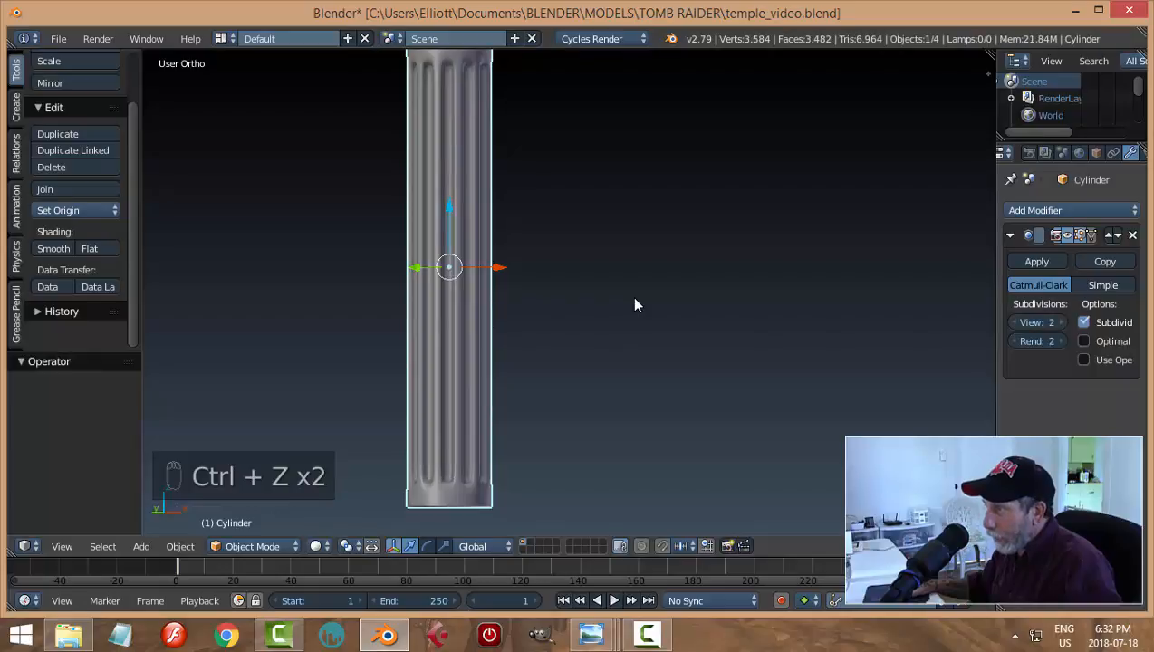
key(ctrl+z)
key(ctrl+z)
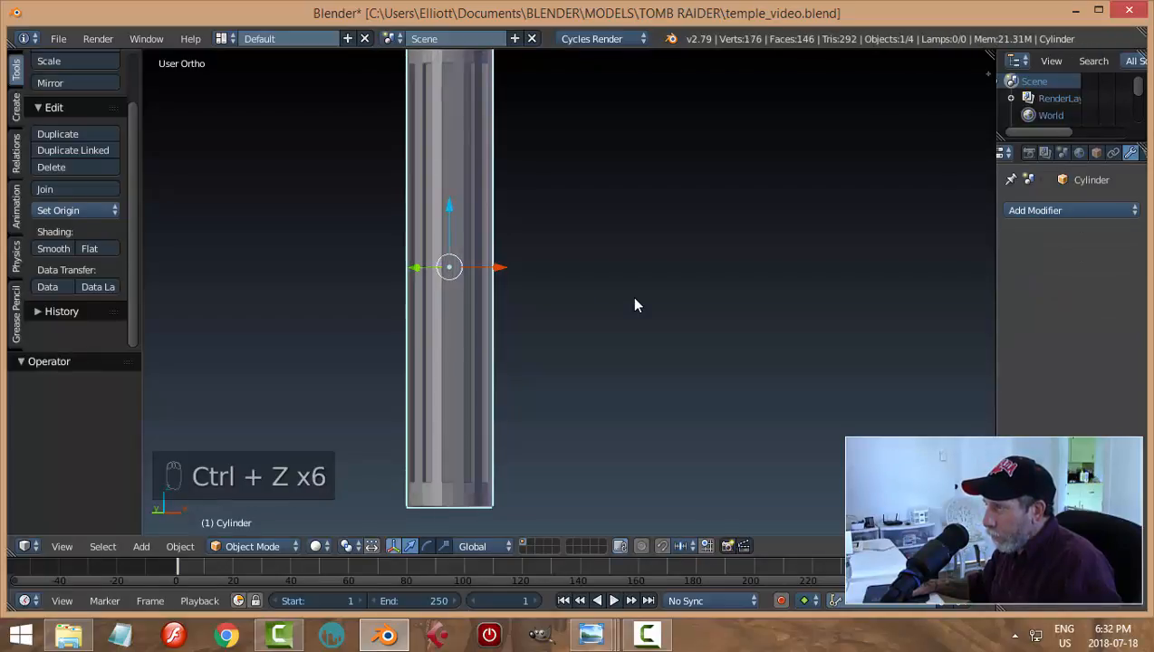
key(ctrl+z)
key(Tab)
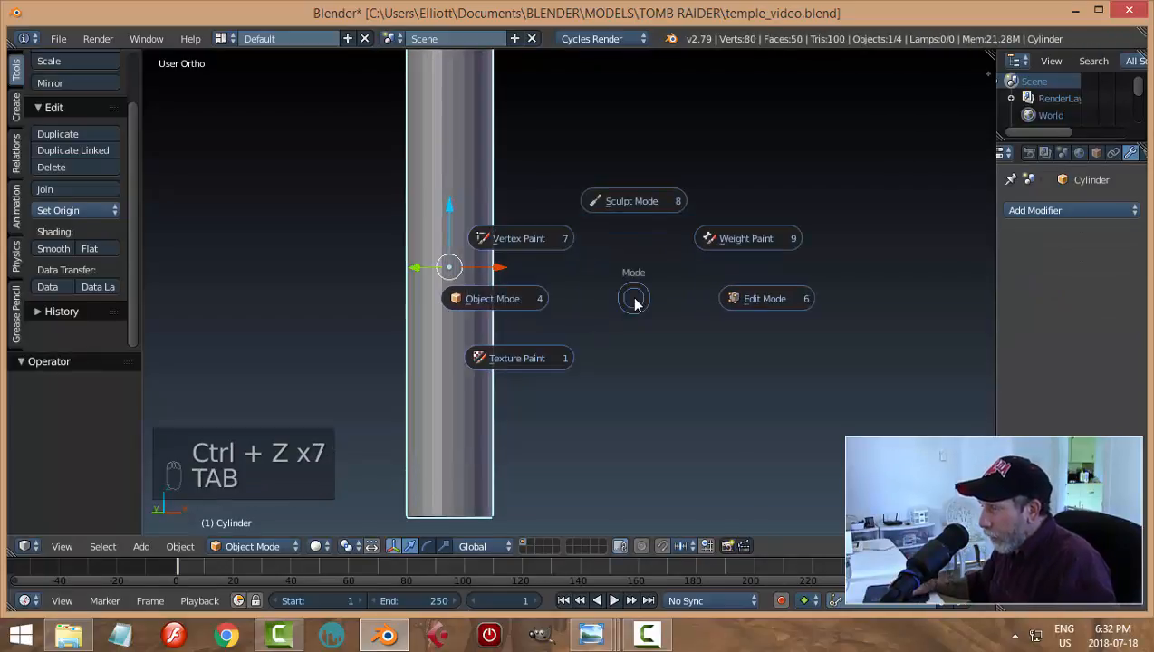
click(744, 304)
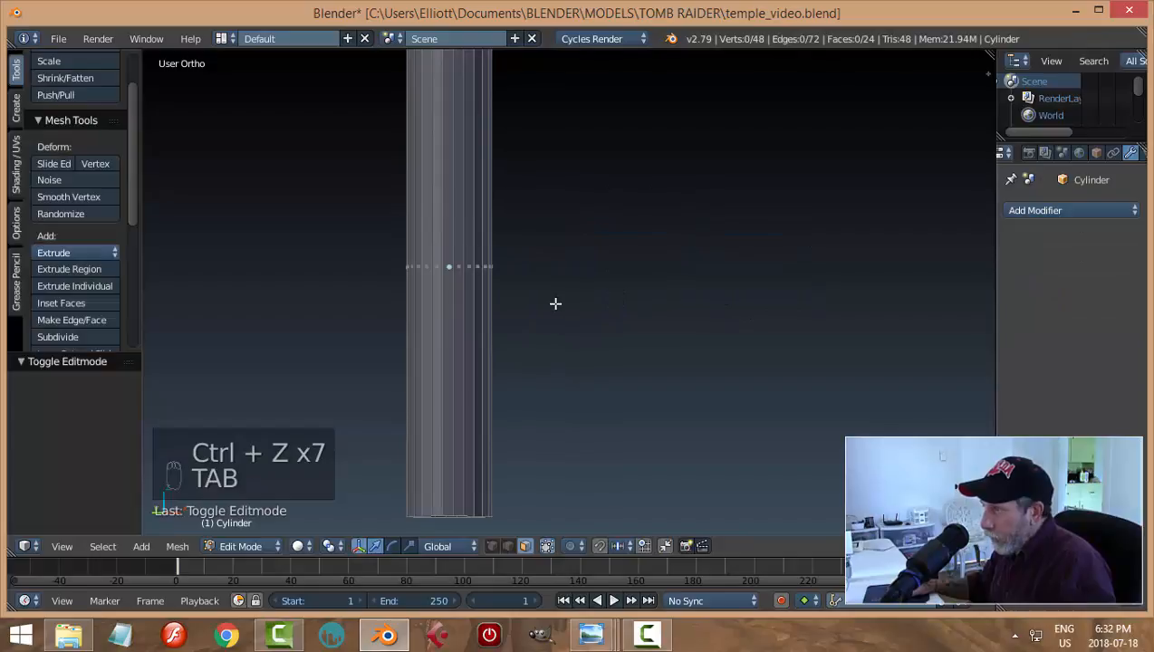
alt+right_click(431, 235)
scroll(558, 288, down, 2)
middle_drag(570, 282, 617, 291)
click(104, 550)
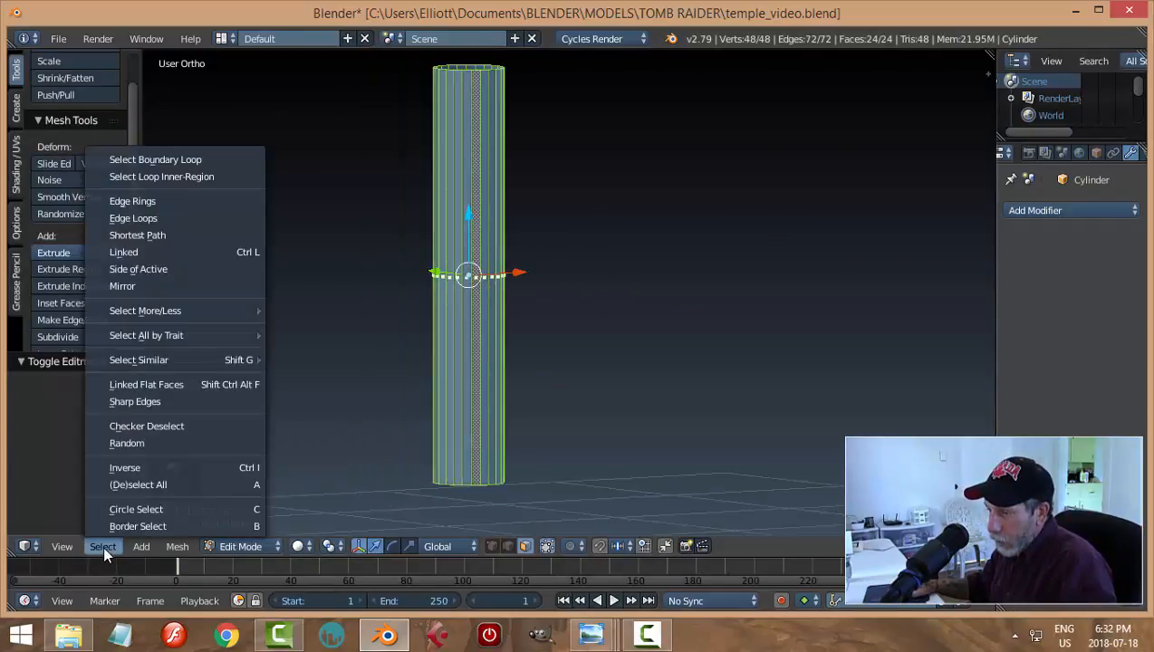
click(147, 425)
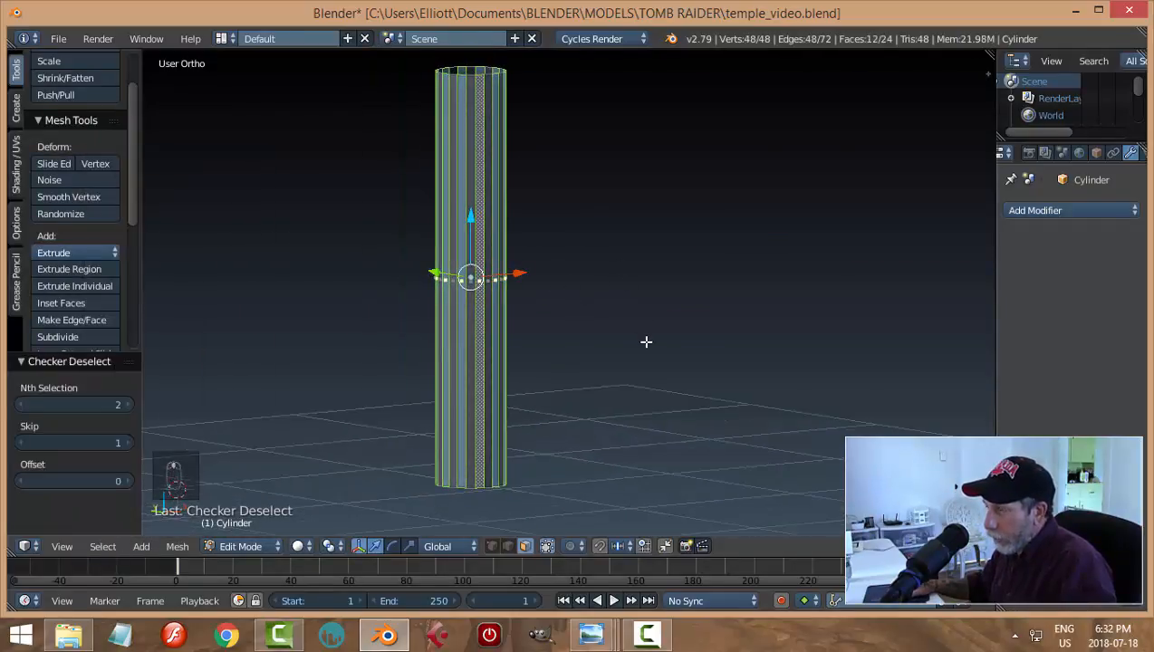
key(a)
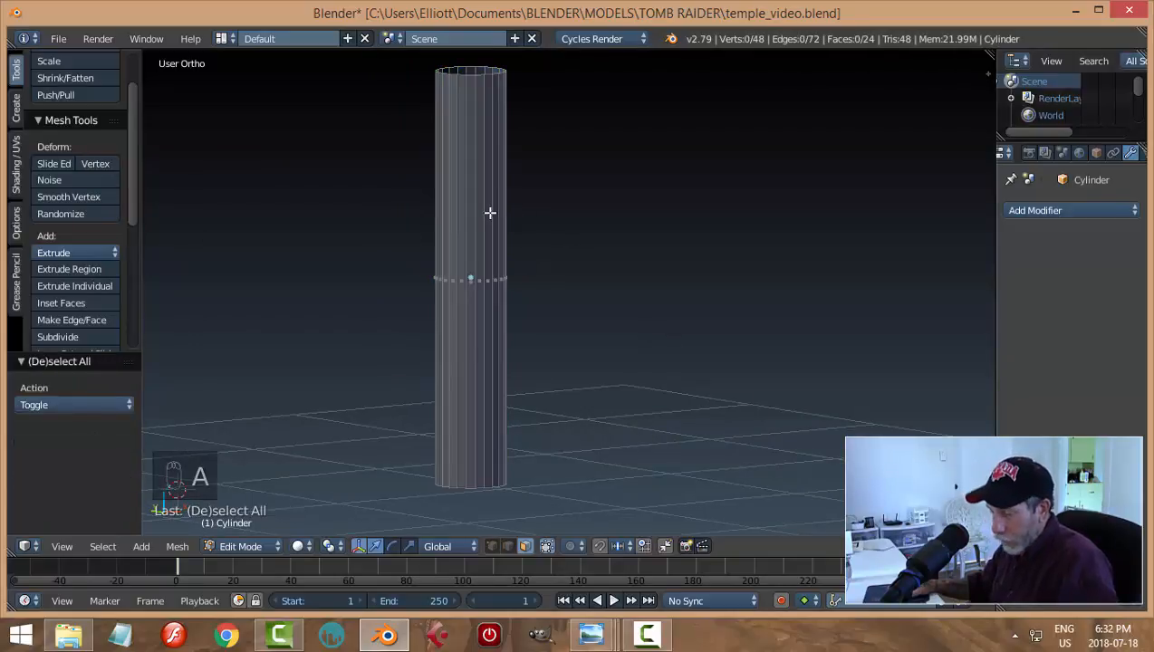
Add two unslid loop cuts around the shaft and scale them about 2.7 along Z toward its ends
key(ctrl+r)
scroll(489, 211, up, 1)
click(489, 211)
right_click(489, 211)
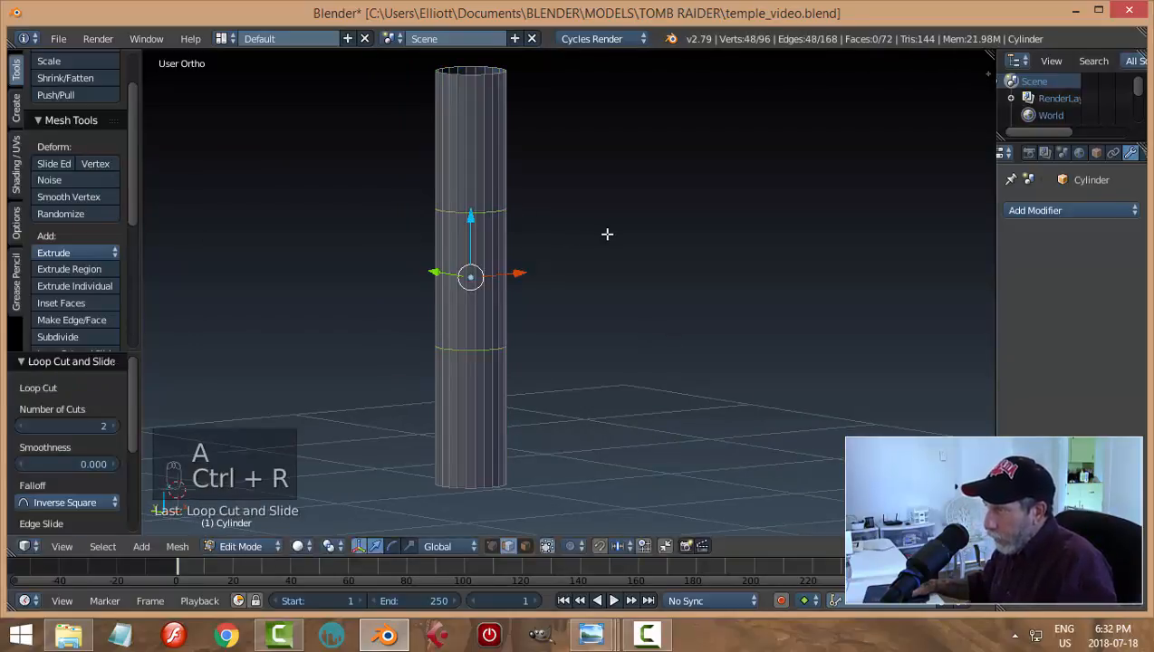
key(s)
key(z)
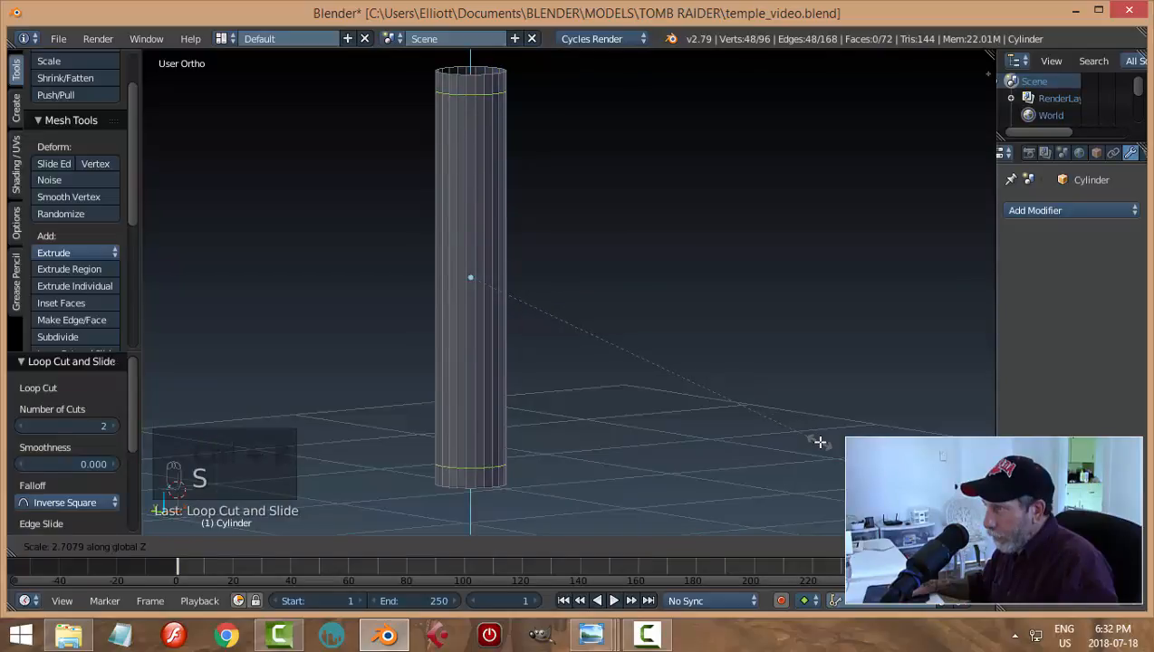
click(818, 442)
key(a)
Select the ring of long middle faces in face mode and reduce it to alternating faces with Checker Deselect
key(ctrl+Tab)
click(629, 378)
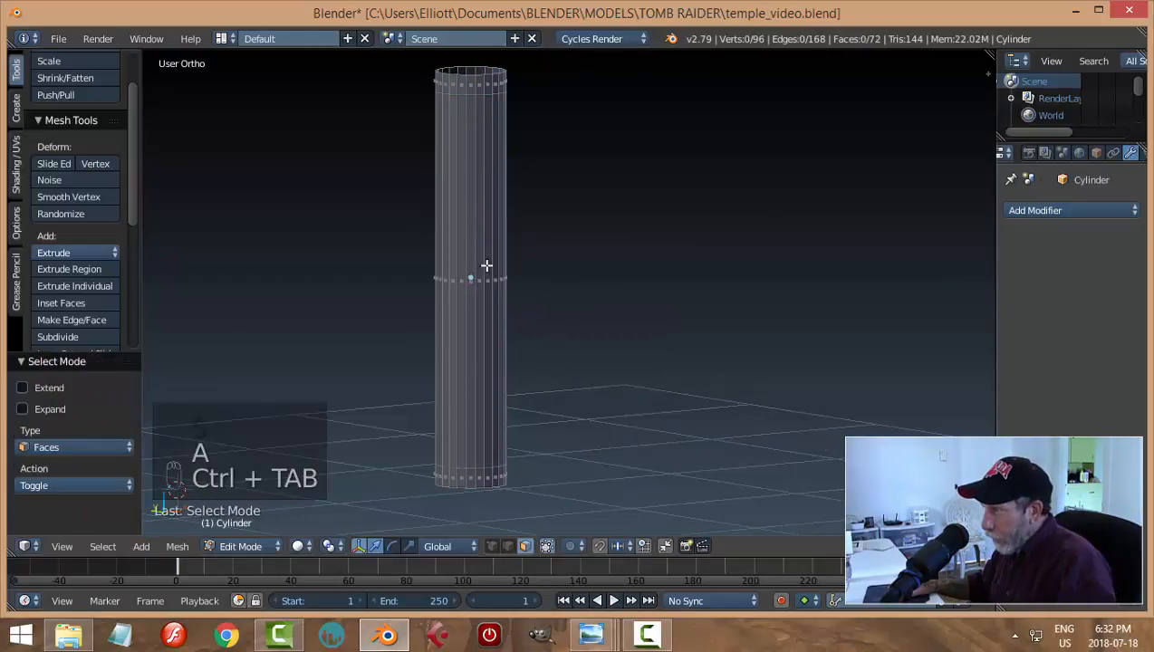
alt+right_click(462, 209)
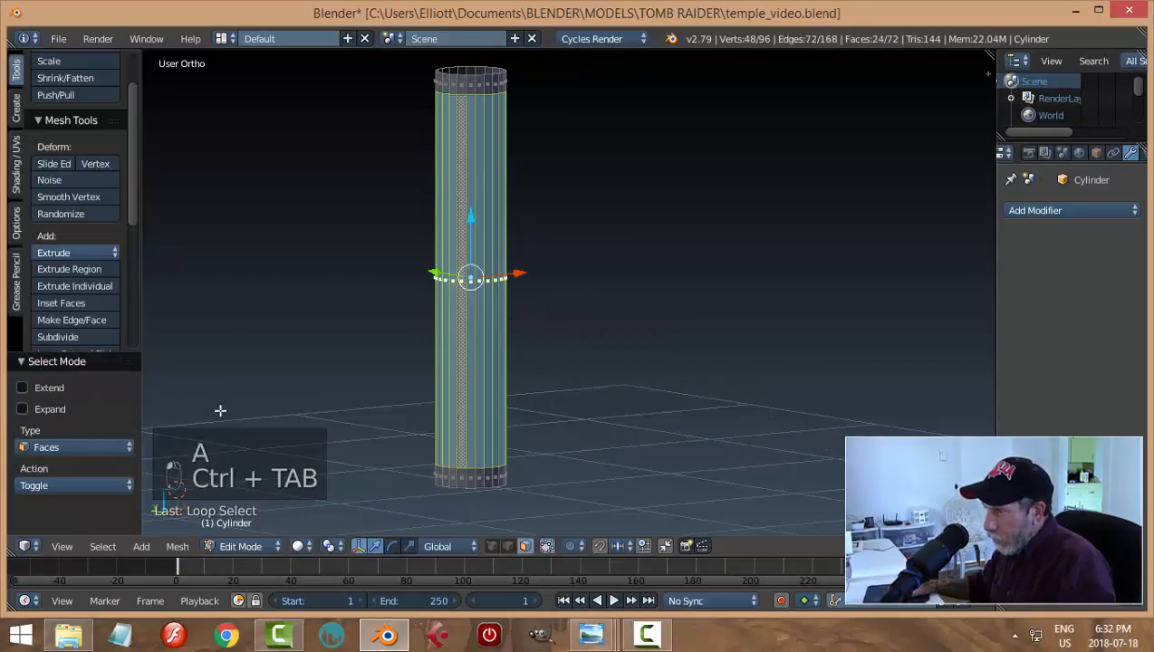
click(103, 546)
click(224, 422)
scroll(665, 369, up, 2)
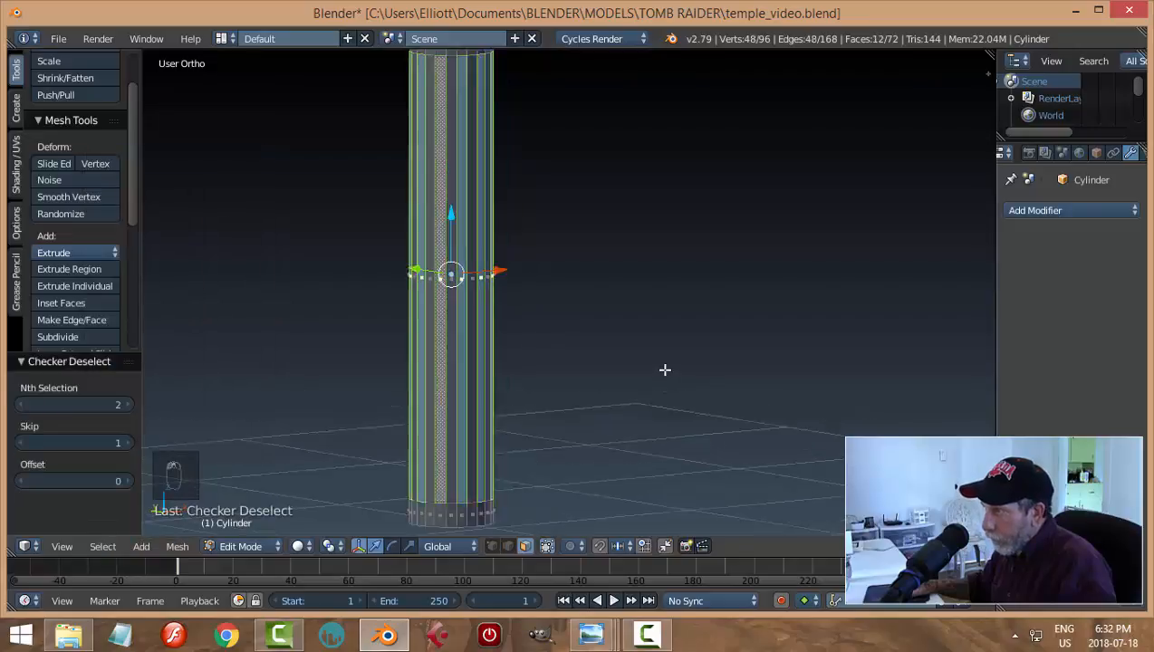
Extrude the alternating faces individually inward by about 0.011, clear the selection and return to Object Mode
shift+middle_drag(703, 370, 699, 442)
shift+middle_drag(604, 275, 631, 381)
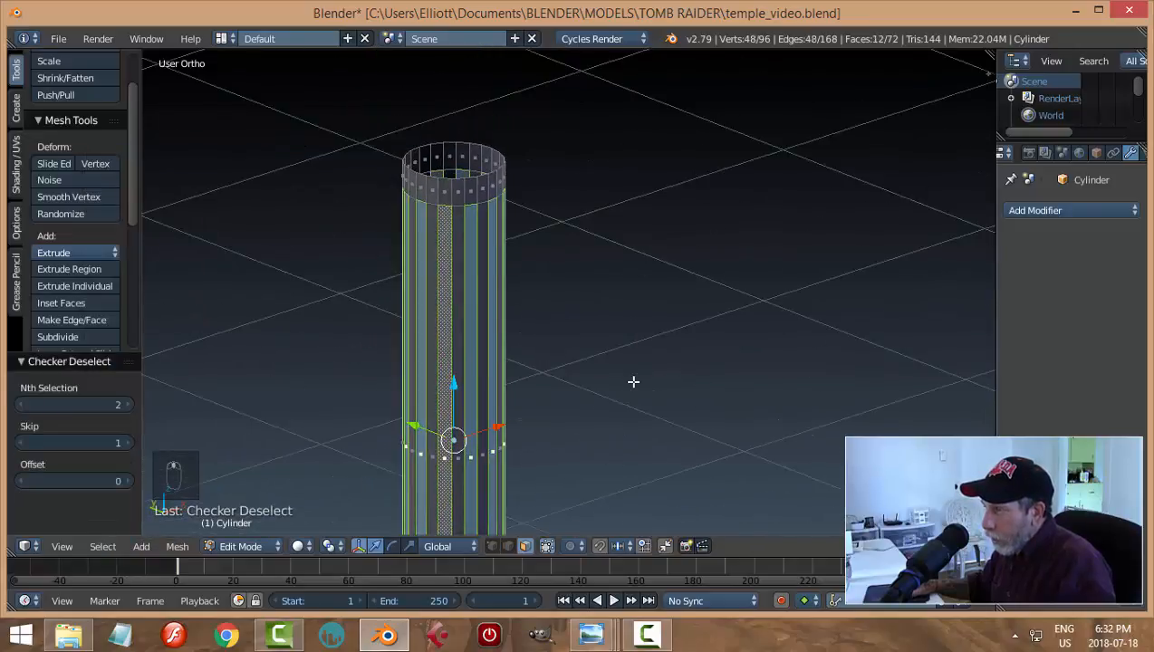
click(98, 283)
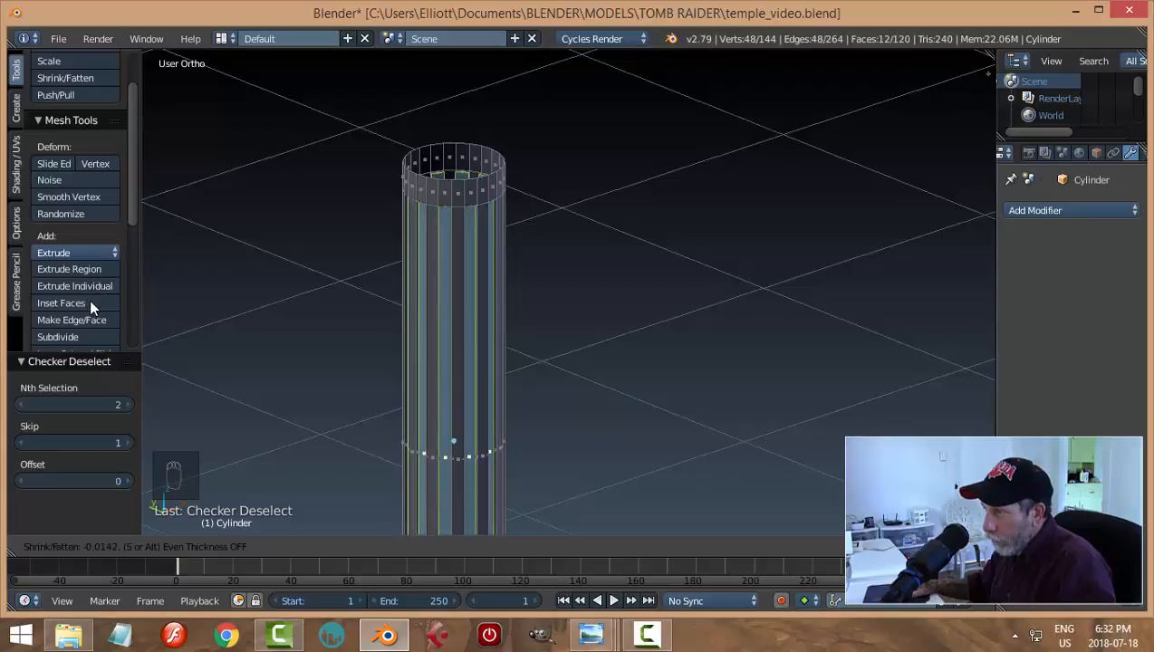
click(91, 303)
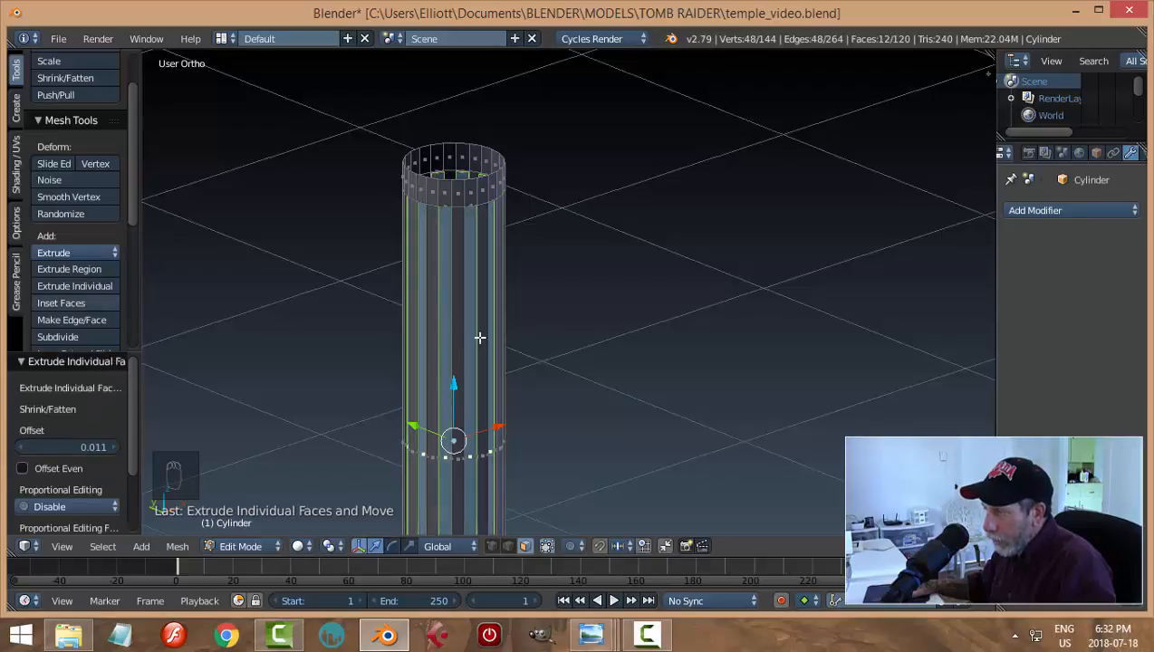
key(a)
key(Tab)
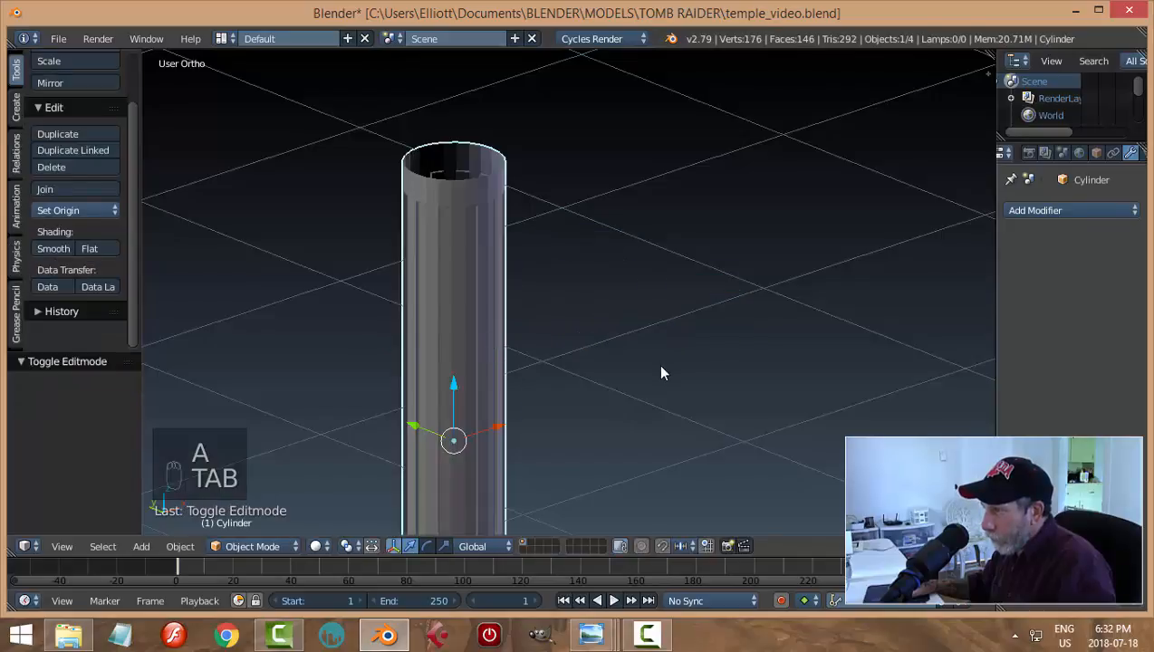
Add a Subdivision Surface modifier to the column with the View subdivisions set to 2
click(1030, 212)
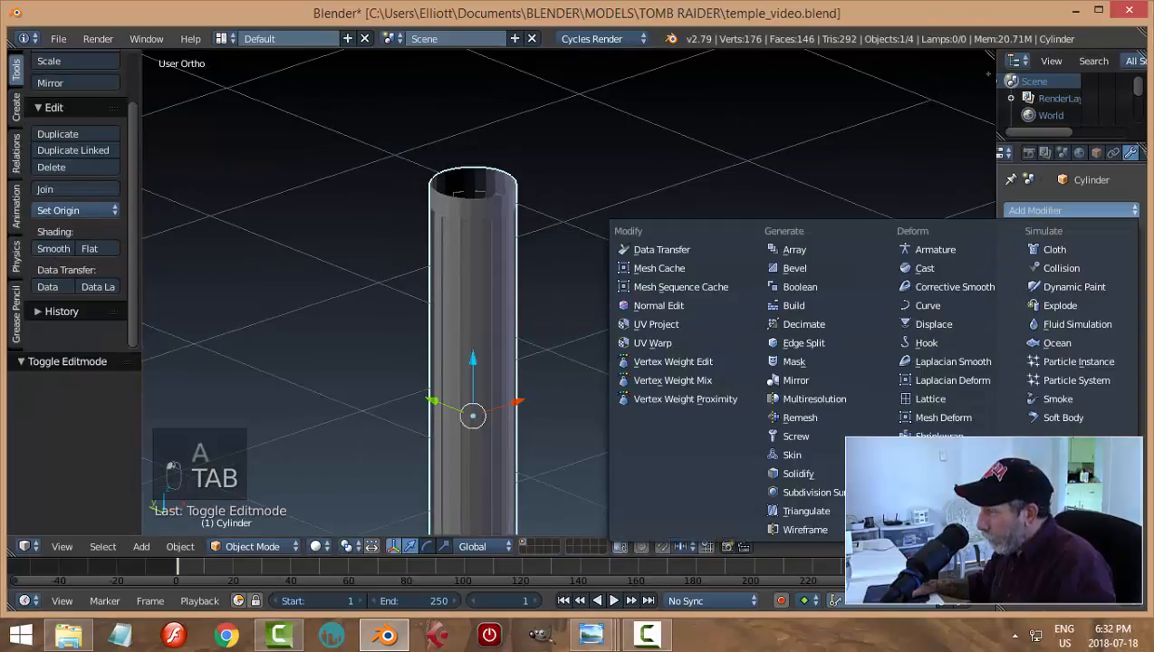
click(811, 492)
click(1058, 322)
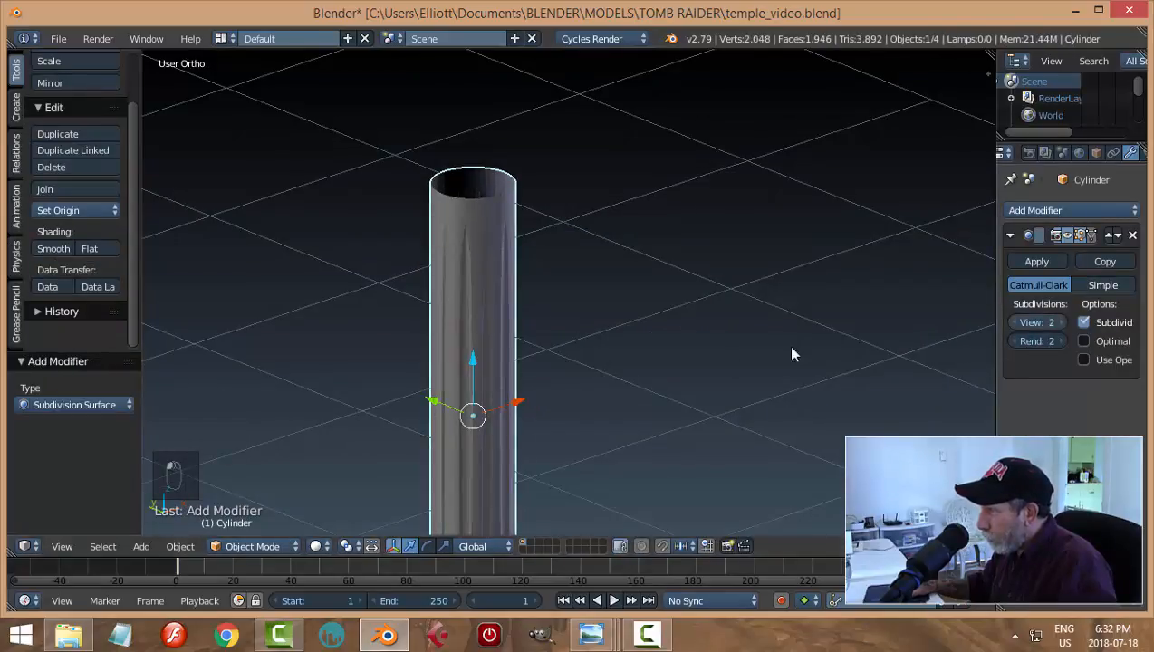
Add two unslid loop cuts around the fluted section, scale them about 2.854 along Z, and return to Object Mode
key(Tab)
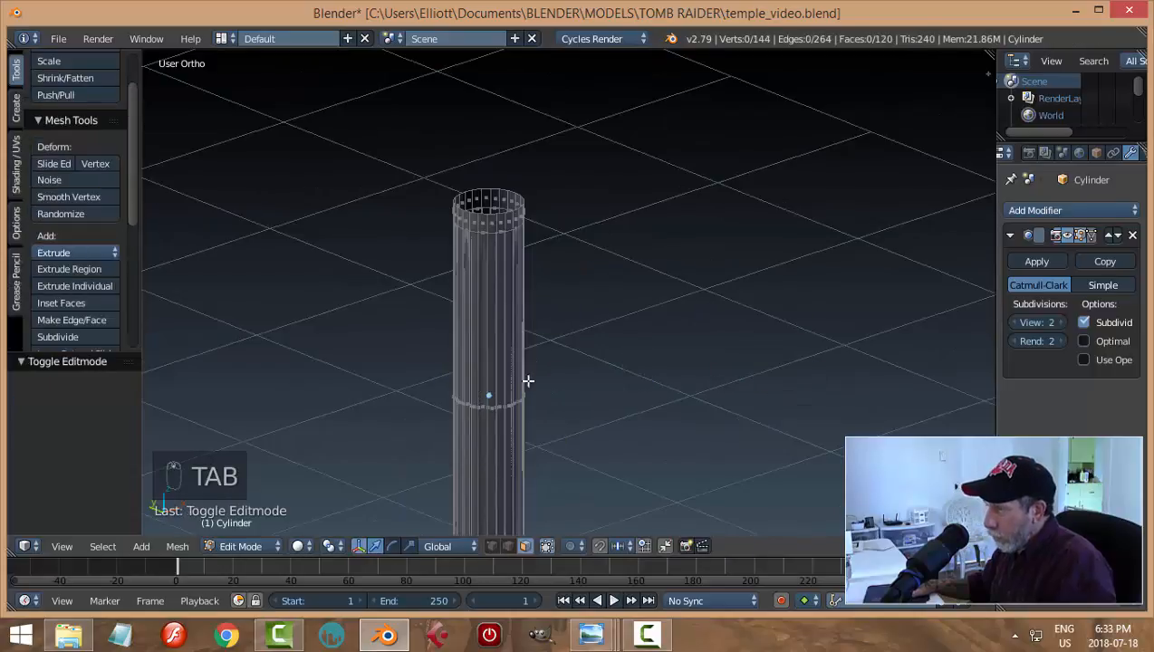
middle_drag(580, 413, 479, 304)
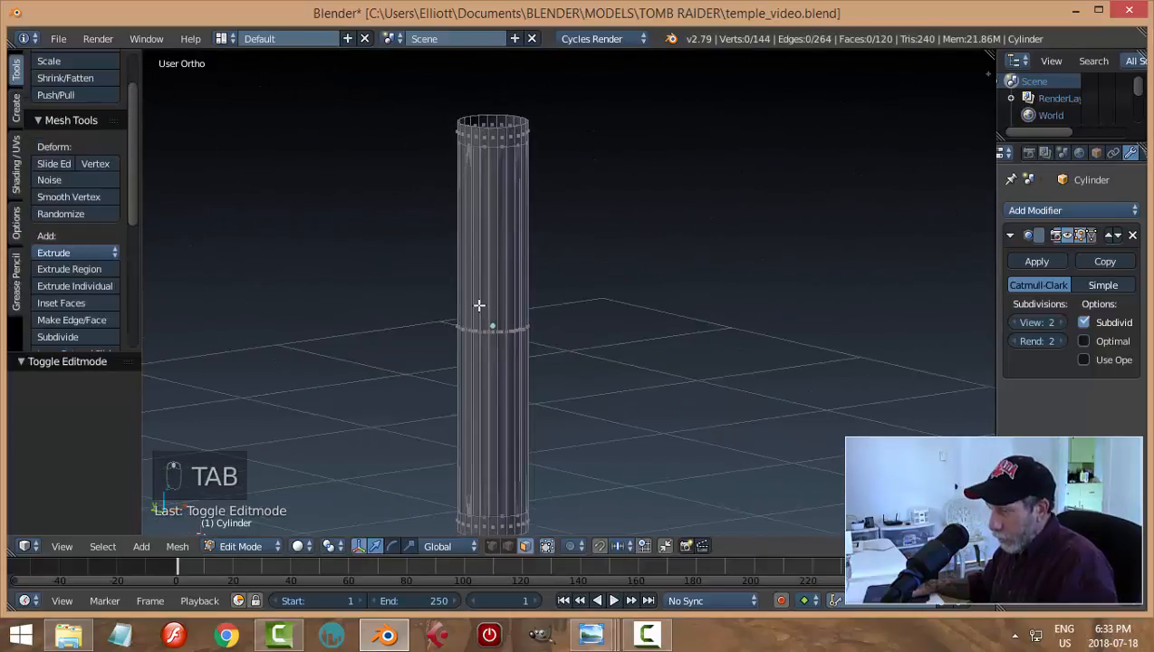
key(ctrl+r)
scroll(479, 305, up, 1)
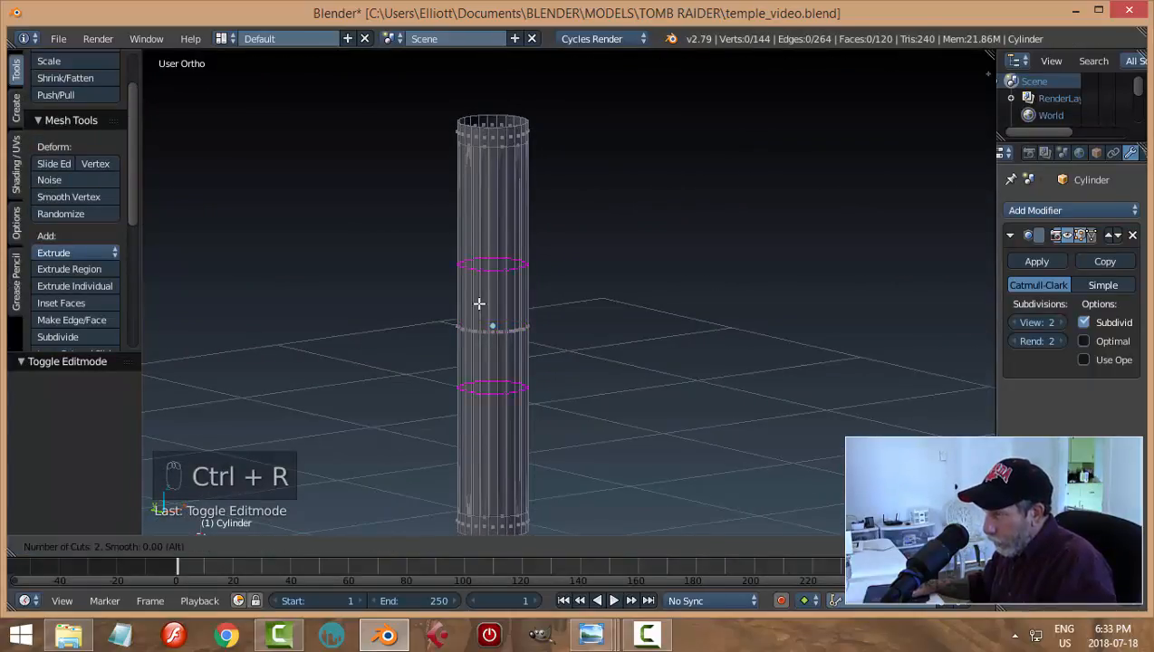
click(479, 305)
right_click(479, 304)
key(s)
key(z)
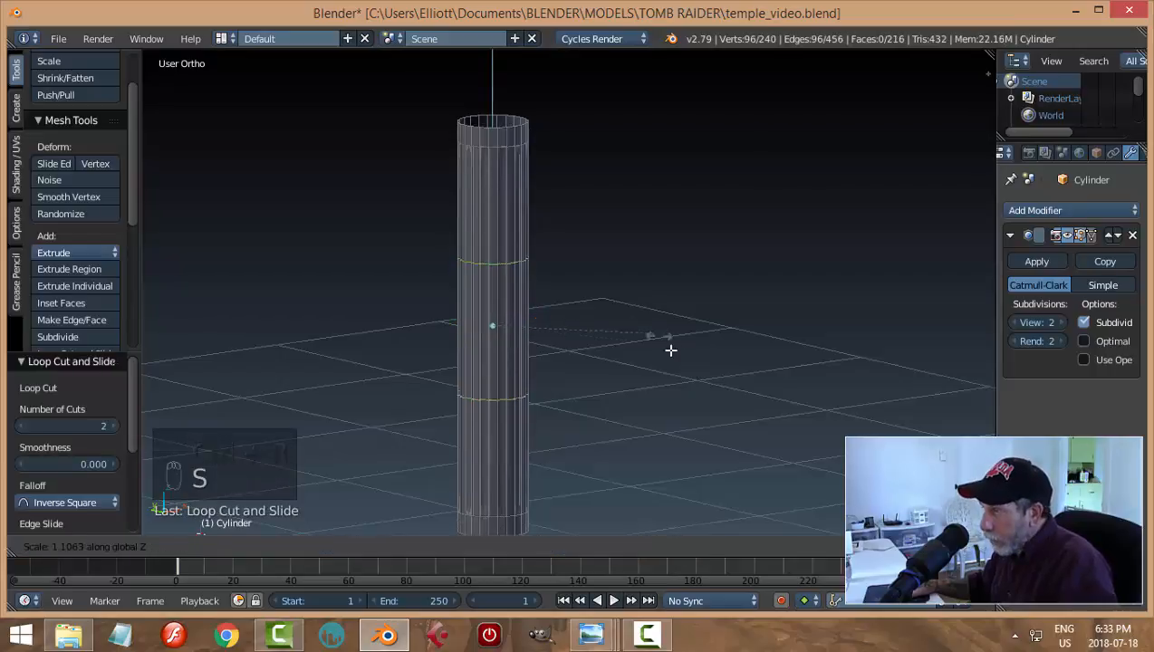
click(702, 322)
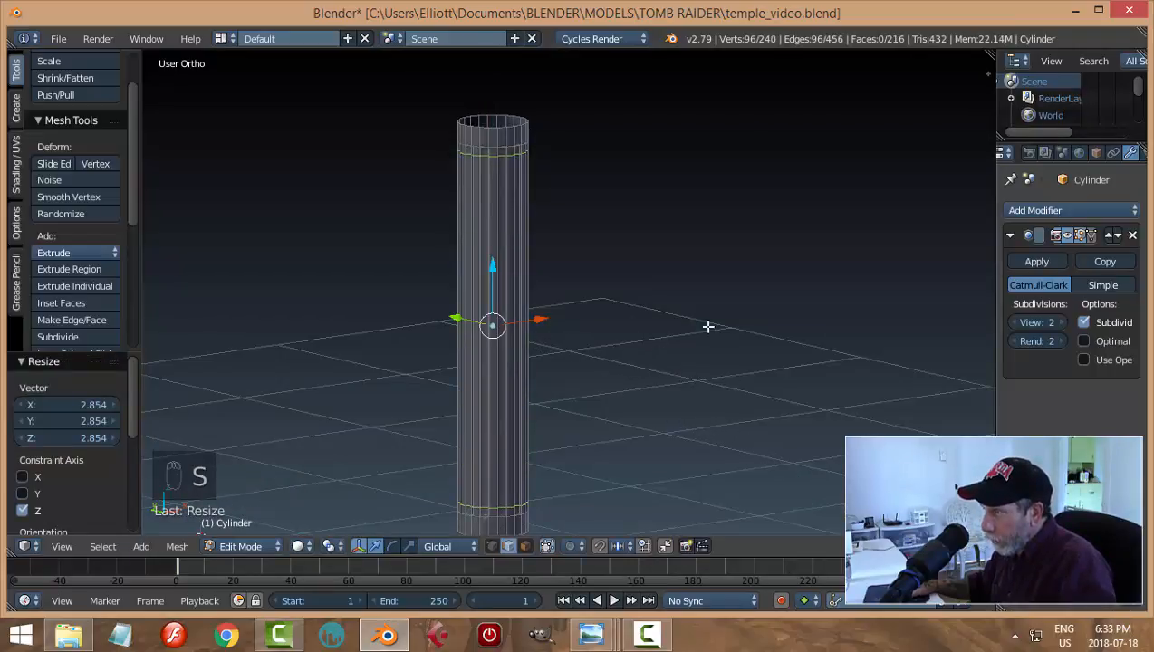
key(a)
key(Tab)
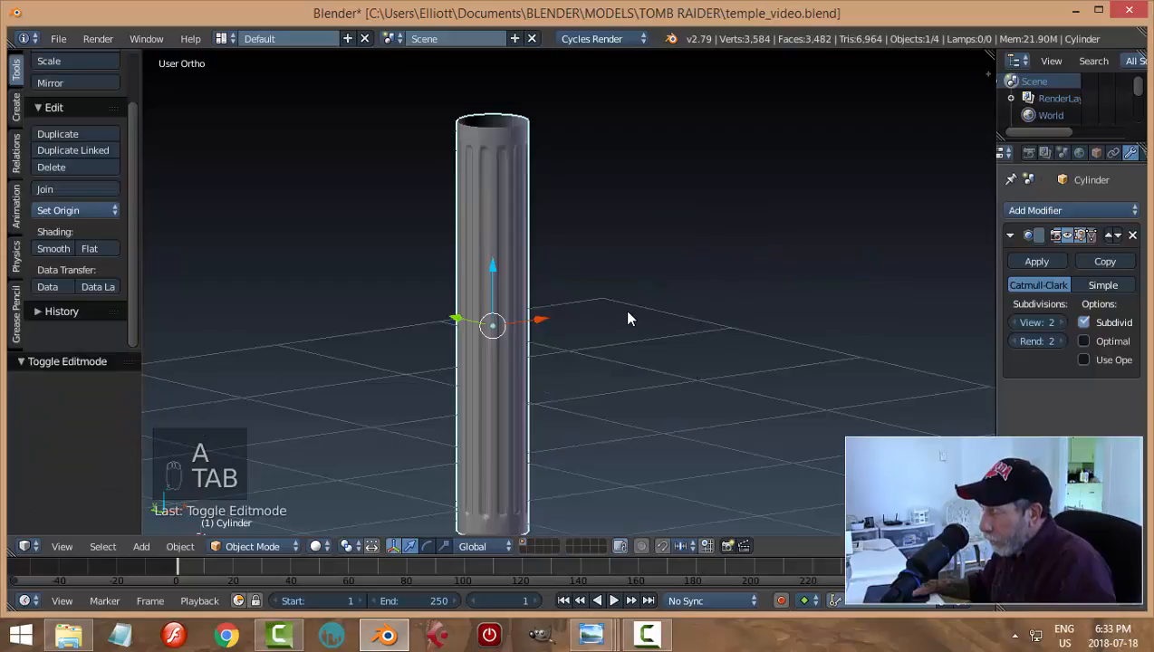
Shade the column smooth and save the model over temple_video.blend
scroll(625, 314, down, 1)
click(35, 250)
mouse_move(490, 269)
middle_down()
mouse_move(605, 319)
mouse_move(553, 350)
mouse_move(569, 311)
middle_up()
scroll(569, 312, up, 2)
scroll(565, 303, down, 2)
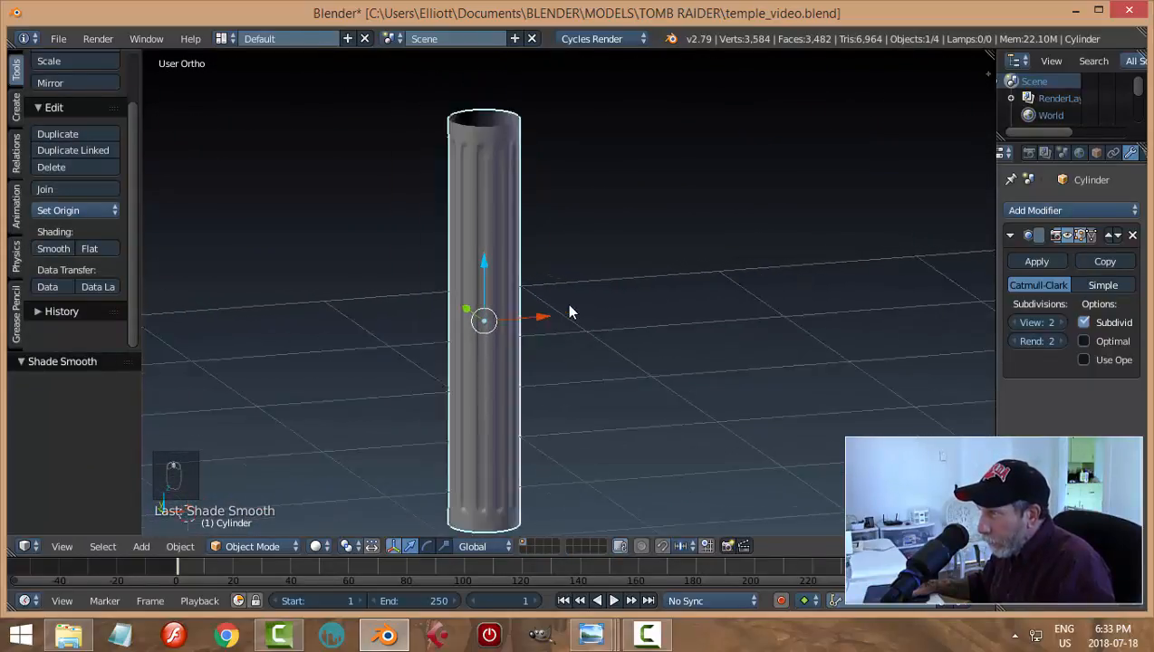
key(ctrl+s)
click(600, 288)
Unhide the rest of the temple, clear the selection and view the column between the base and roof
scroll(586, 317, down, 1)
middle_drag(587, 317, 596, 318)
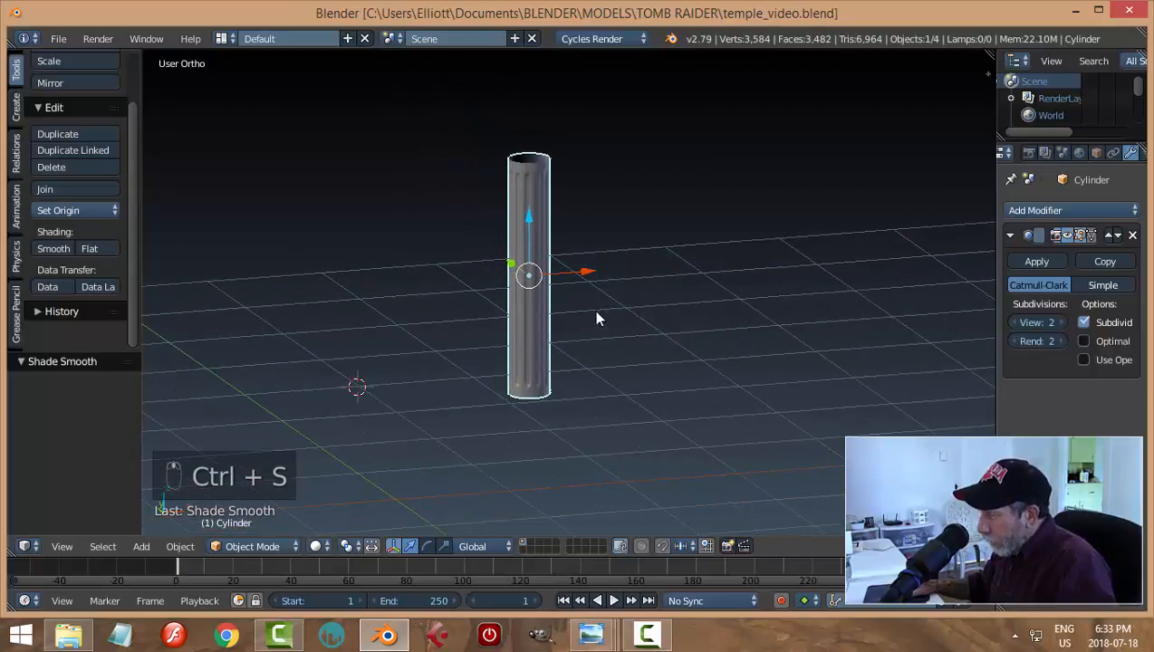
key(alt+h)
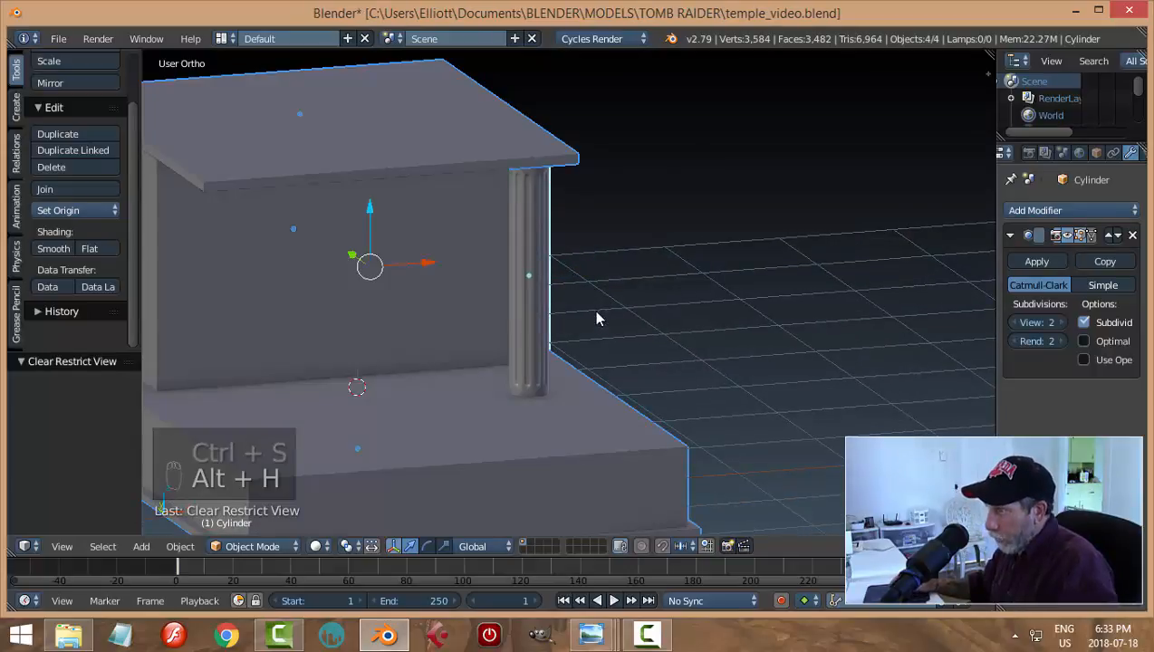
key(a)
middle_drag(670, 331, 634, 365)
right_click(523, 288)
key(a)
scroll(630, 357, up, 3)
scroll(626, 358, down, 2)
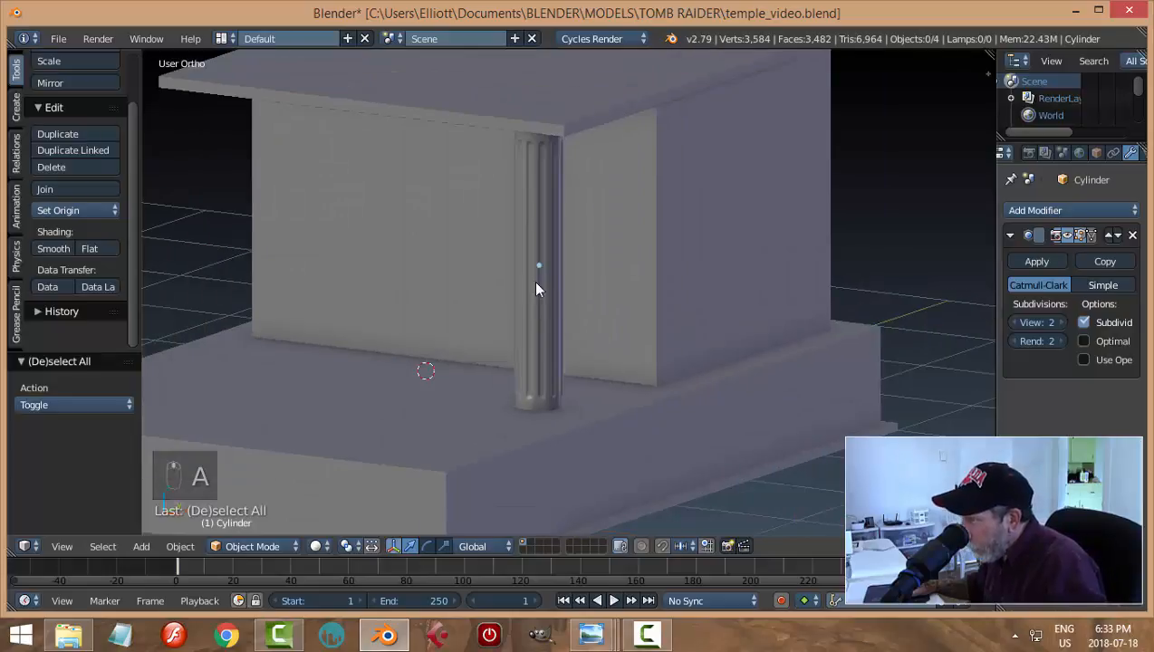
Shorten the column by scaling its whole mesh along Z to about 0.9, and return to Object Mode
right_click(532, 281)
key(Tab)
click(776, 339)
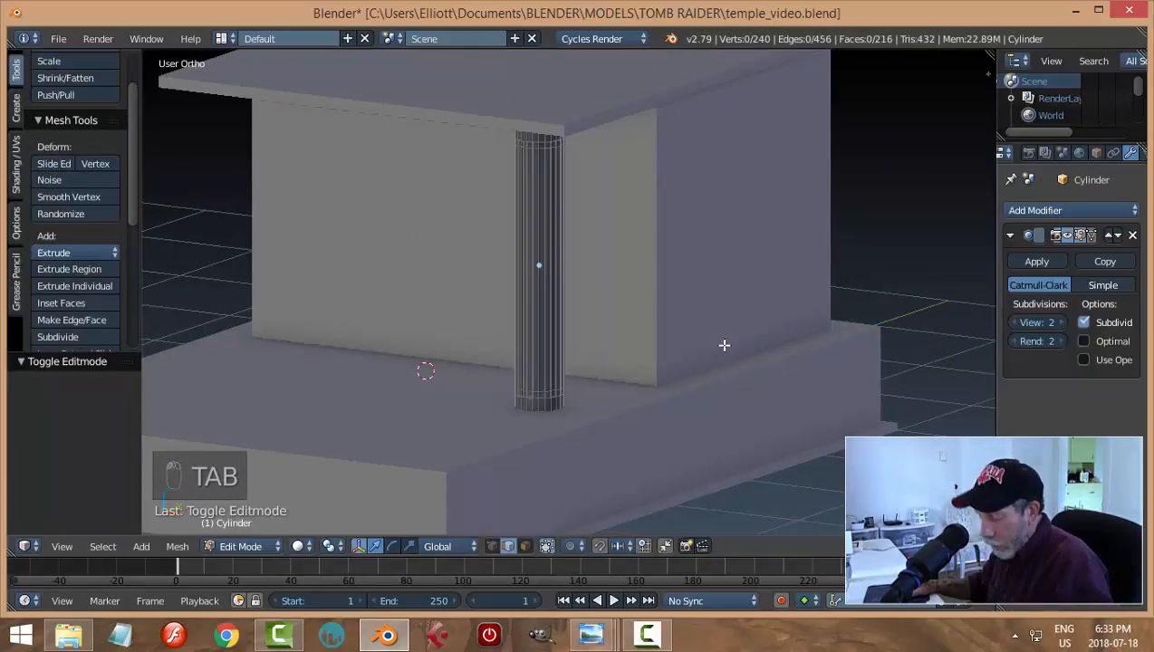
key(a)
key(a)
key(s)
key(z)
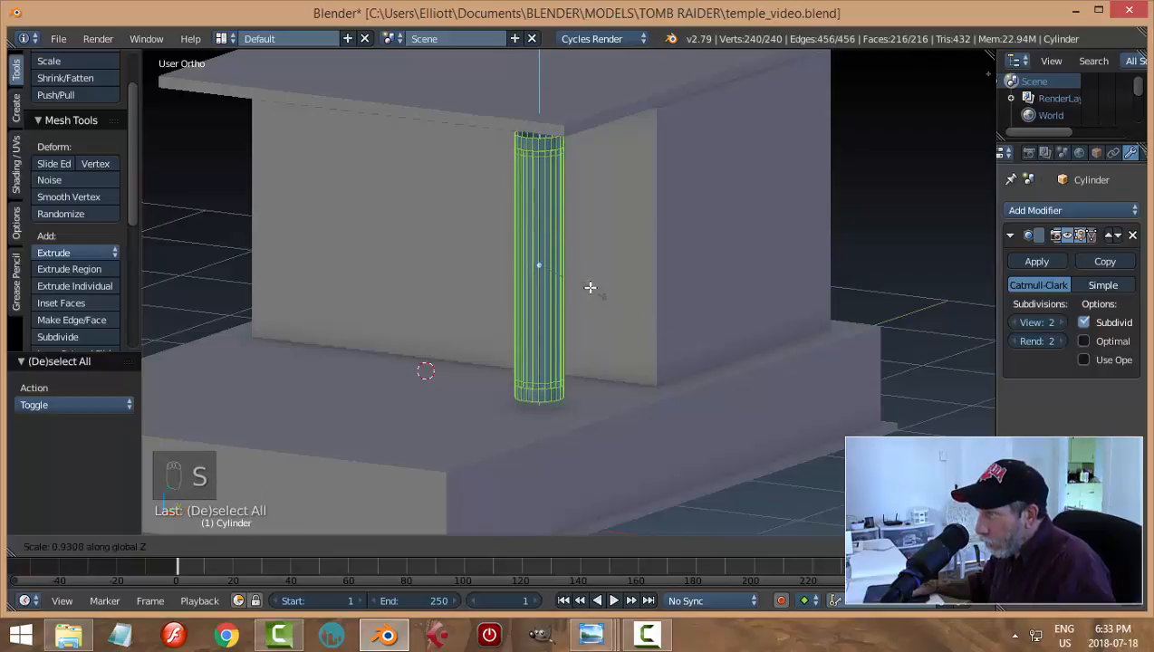
click(525, 191)
key(a)
key(Tab)
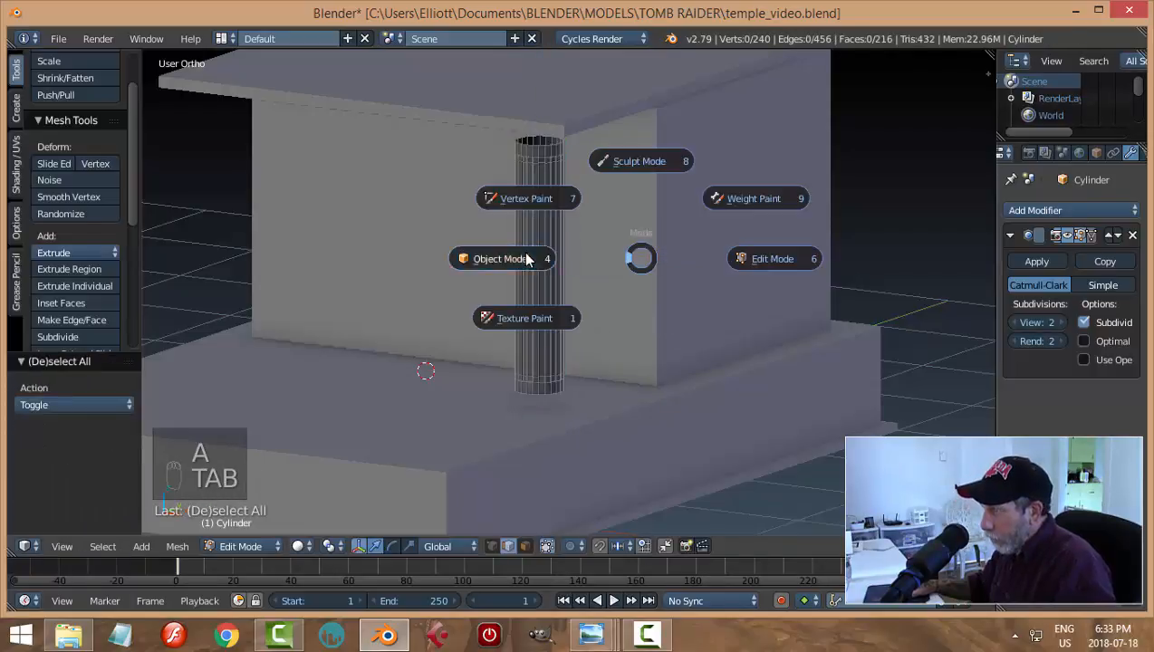
Show the column in front view and save the model over temple_video.blend
mouse_move(683, 349)
middle_down()
mouse_move(711, 342)
mouse_move(700, 342)
mouse_move(683, 392)
mouse_move(684, 352)
middle_up()
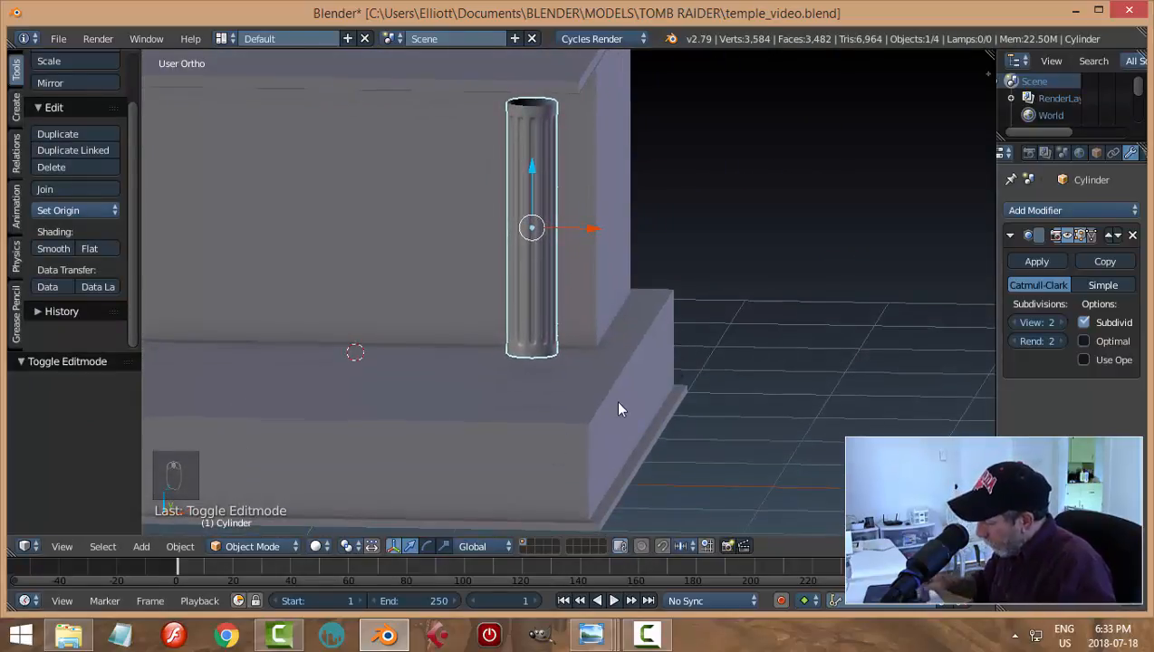
key(KP_1)
key(ctrl+s)
click(617, 404)
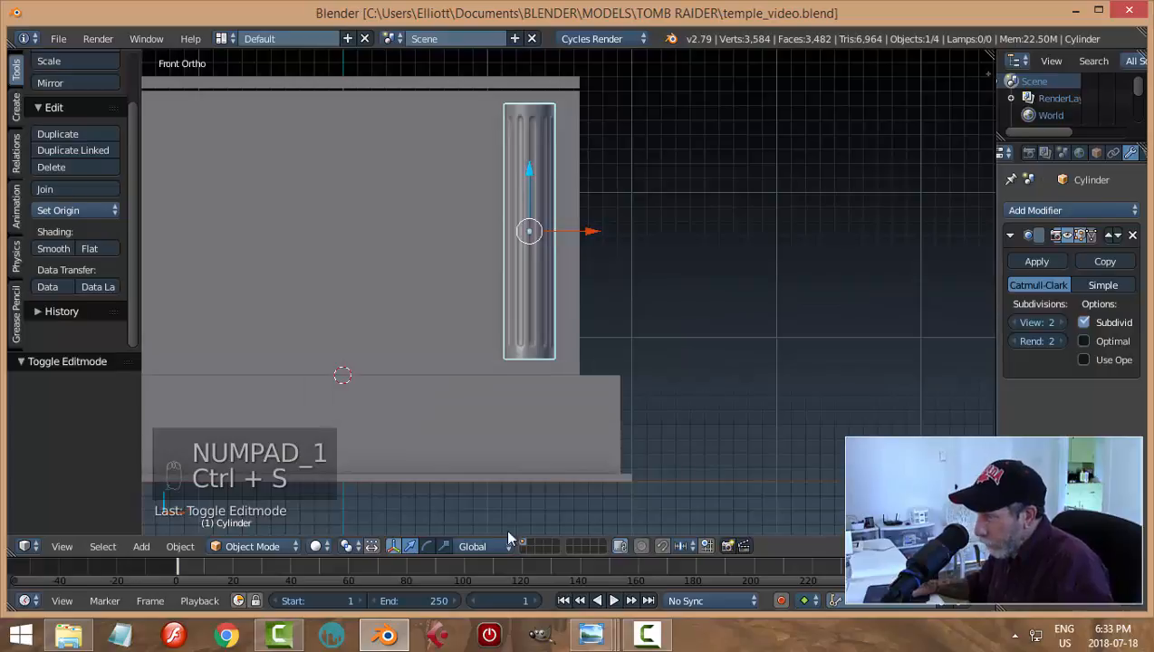
Check the column bases in temple_for_video6.png, return to Blender and select the edge loop at the column's bottom rim
mouse_move(590, 634)
click(416, 556)
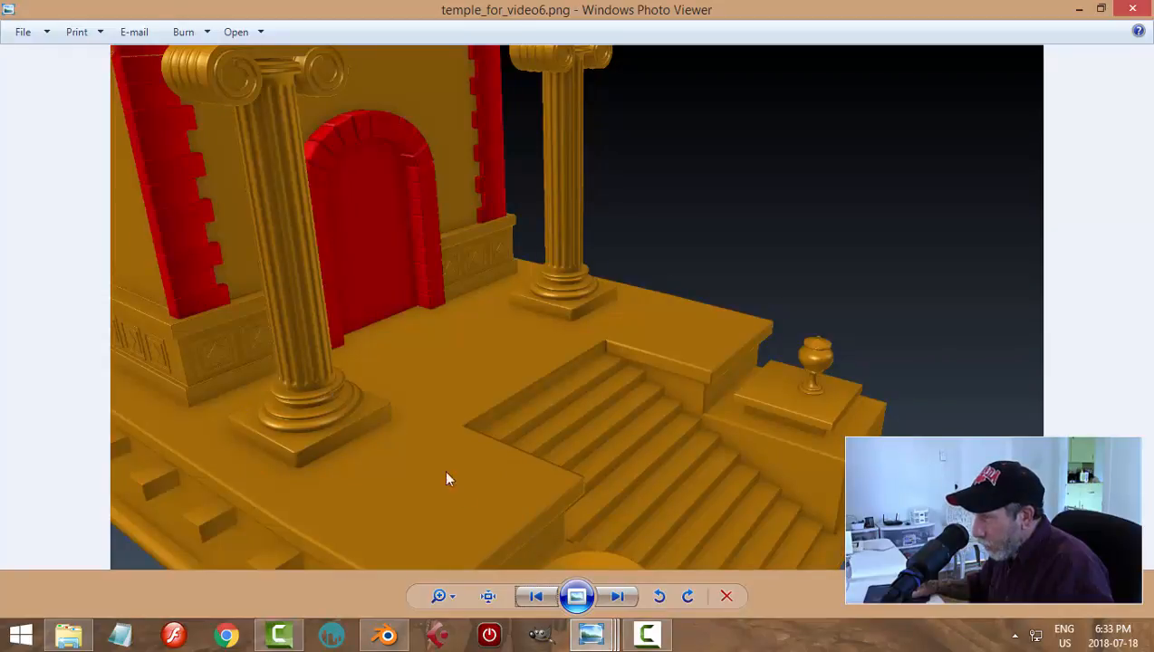
click(387, 633)
scroll(594, 384, up, 3)
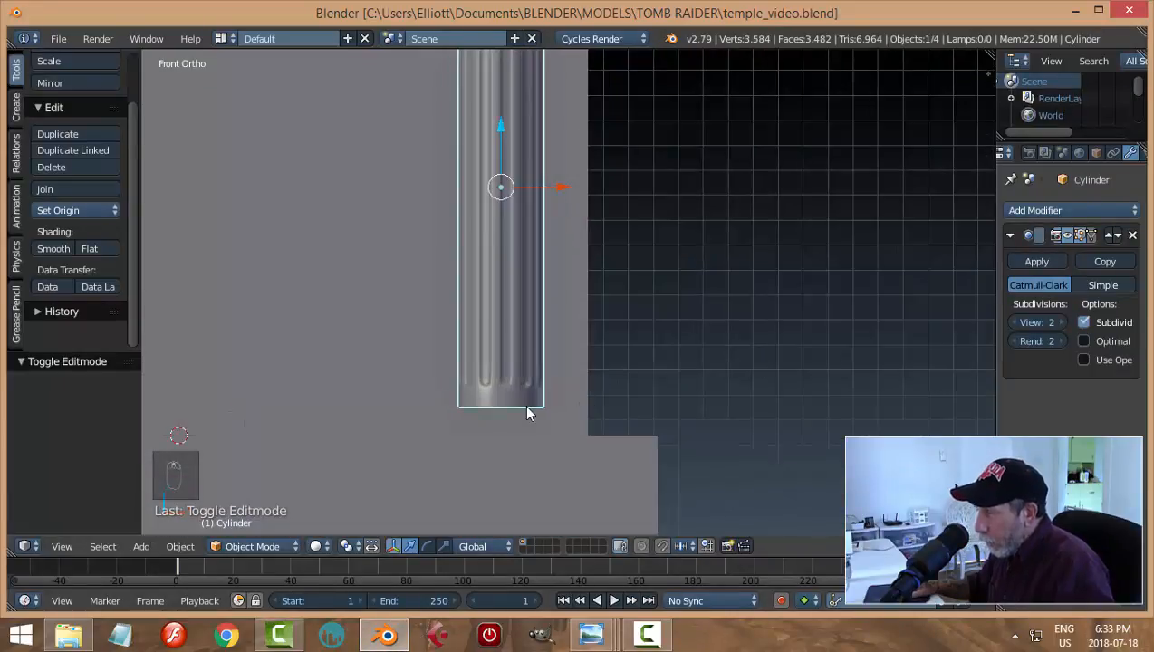
key(Tab)
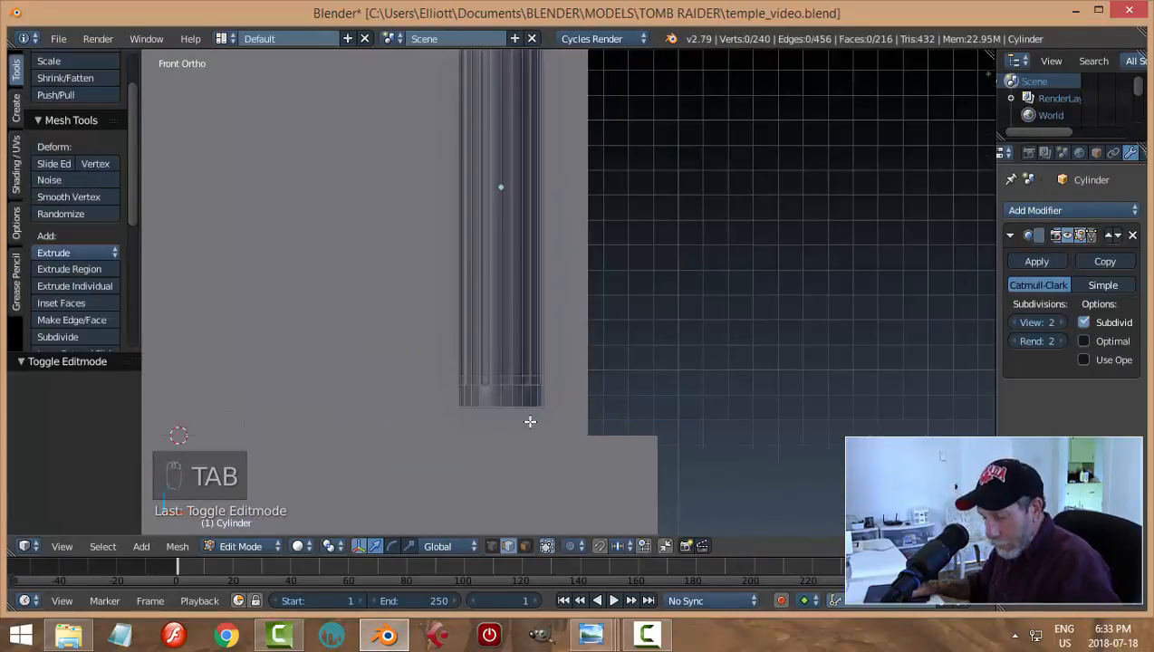
key(ctrl+Tab)
click(507, 405)
alt+right_click(532, 408)
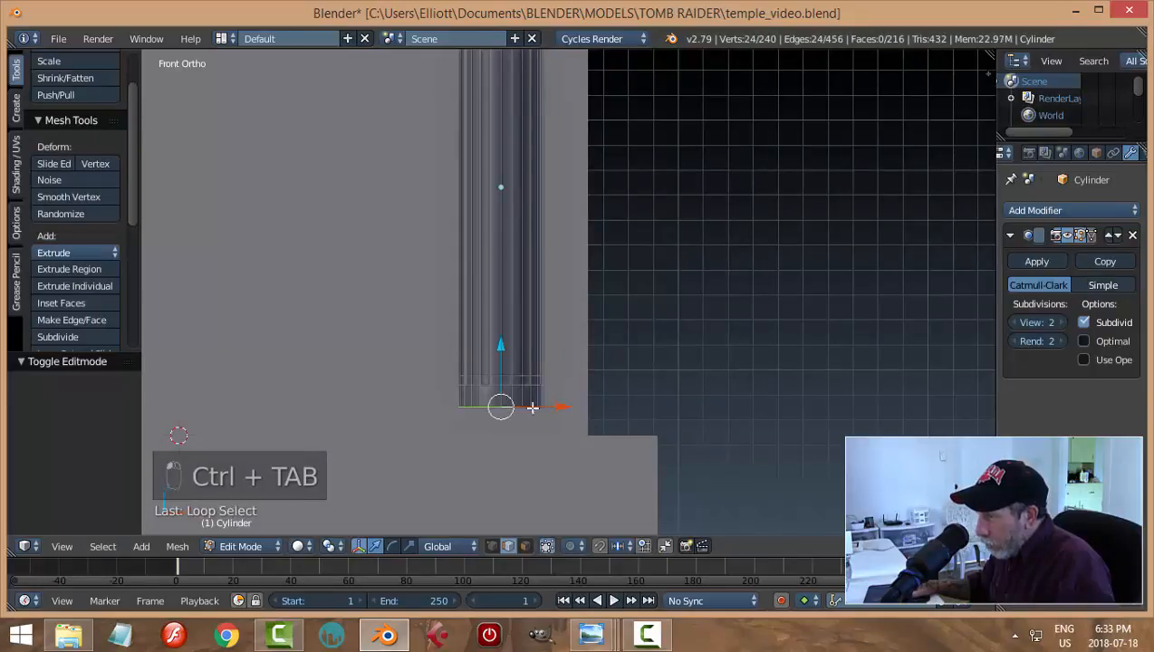
Extrude the bottom edge loop slightly outward, and extrude it 0.046 down along Z to form the base's upper ring
middle_drag(669, 417, 695, 440)
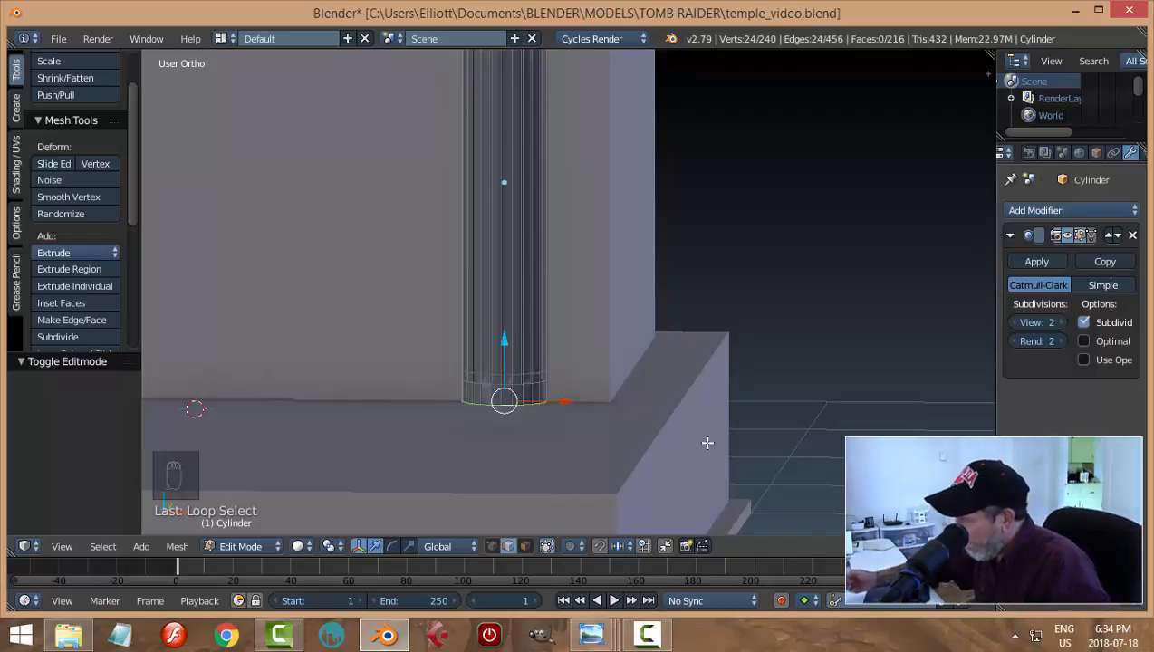
shift+middle_drag(652, 488, 651, 444)
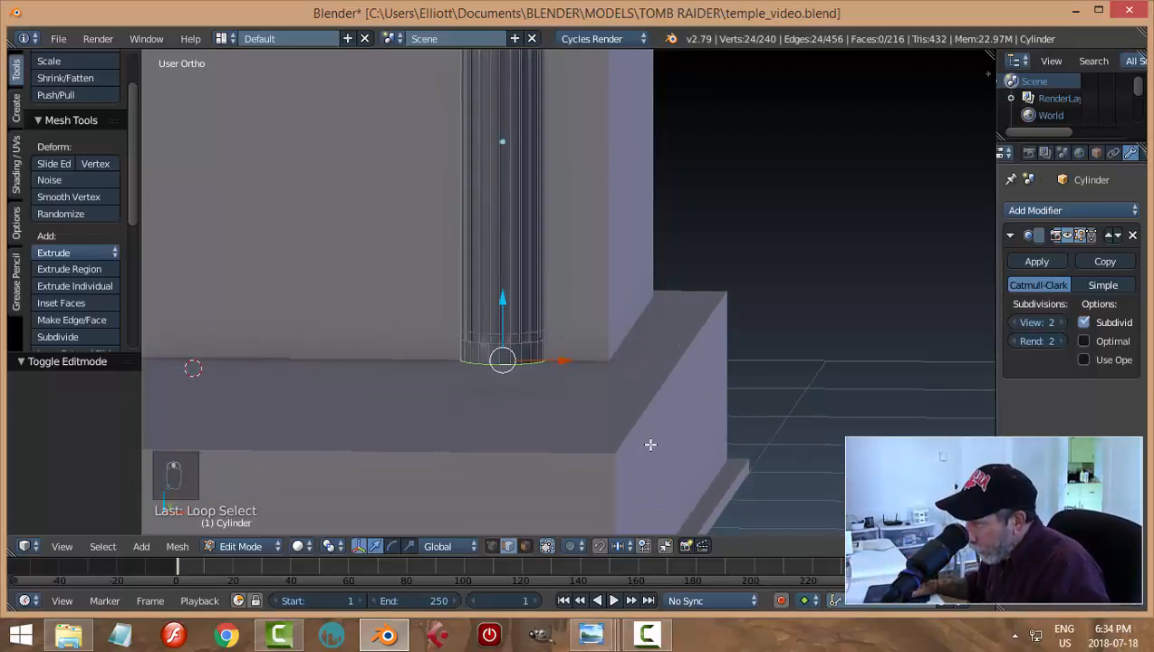
scroll(650, 444, up, 1)
key(e)
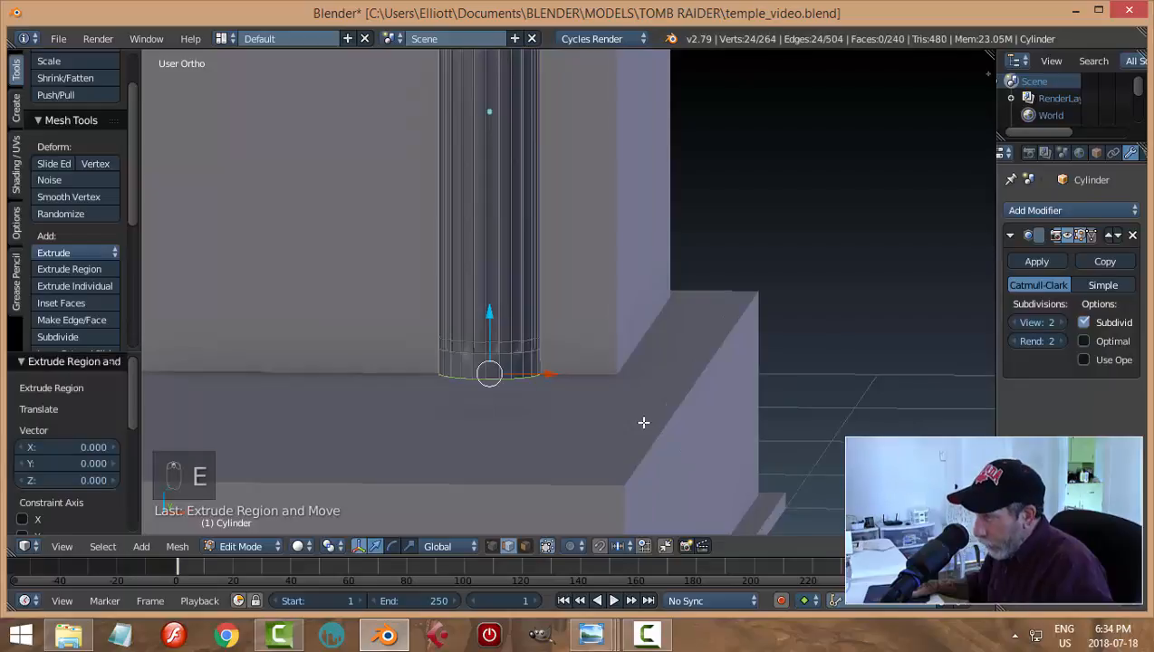
key(s)
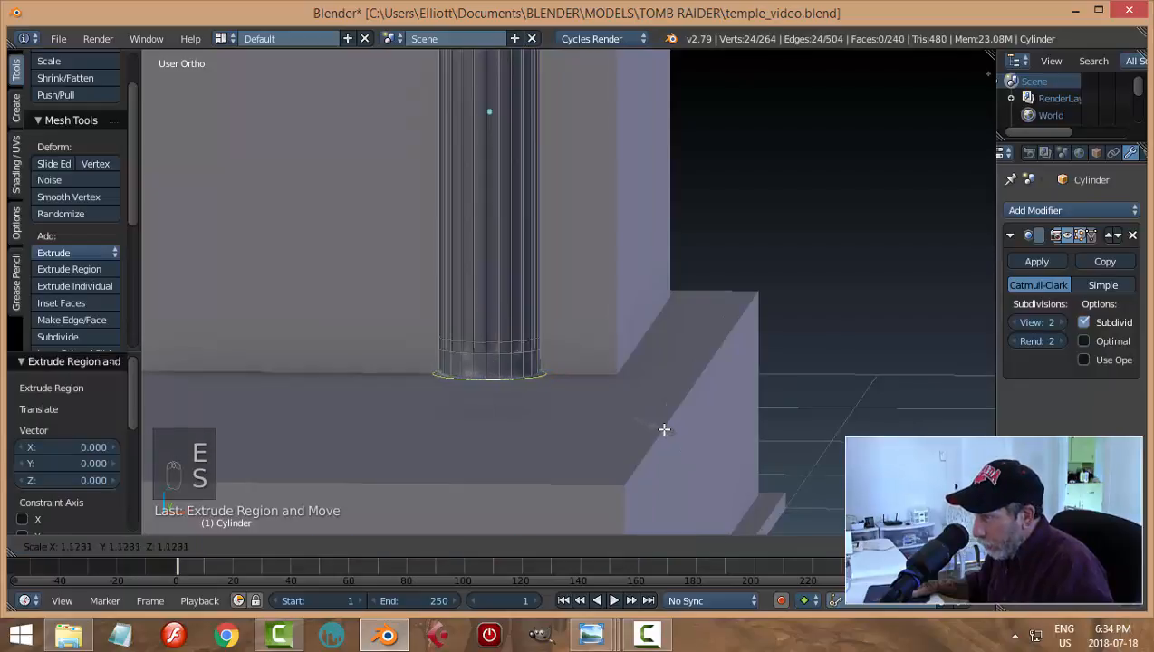
click(668, 432)
key(e)
click(668, 433)
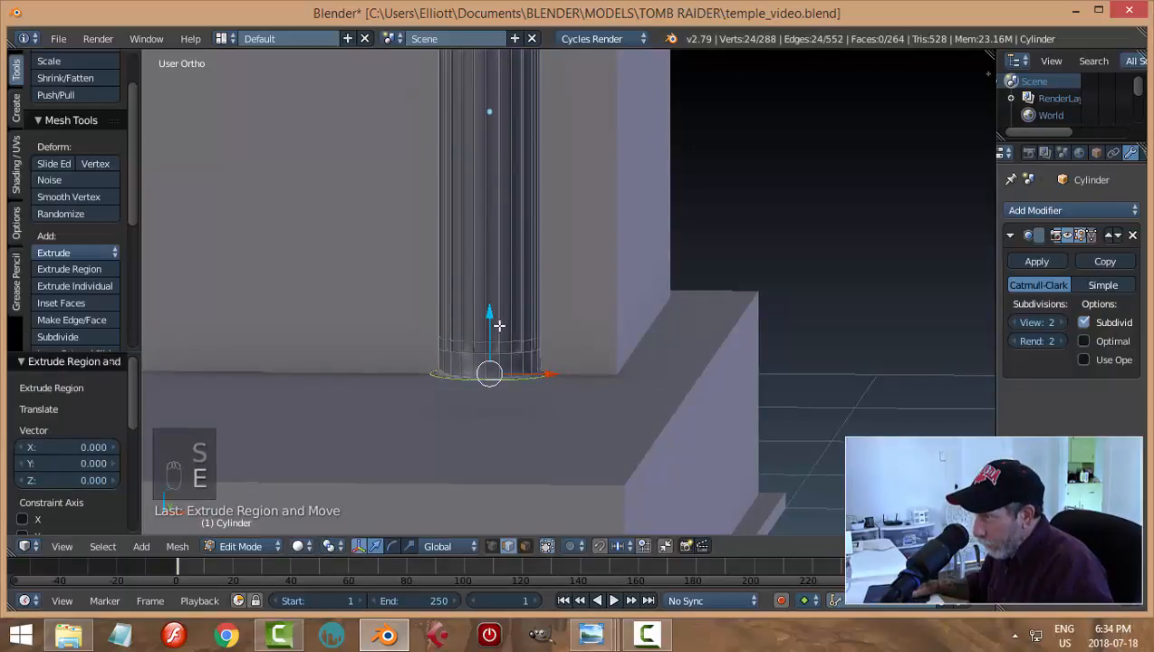
key(e)
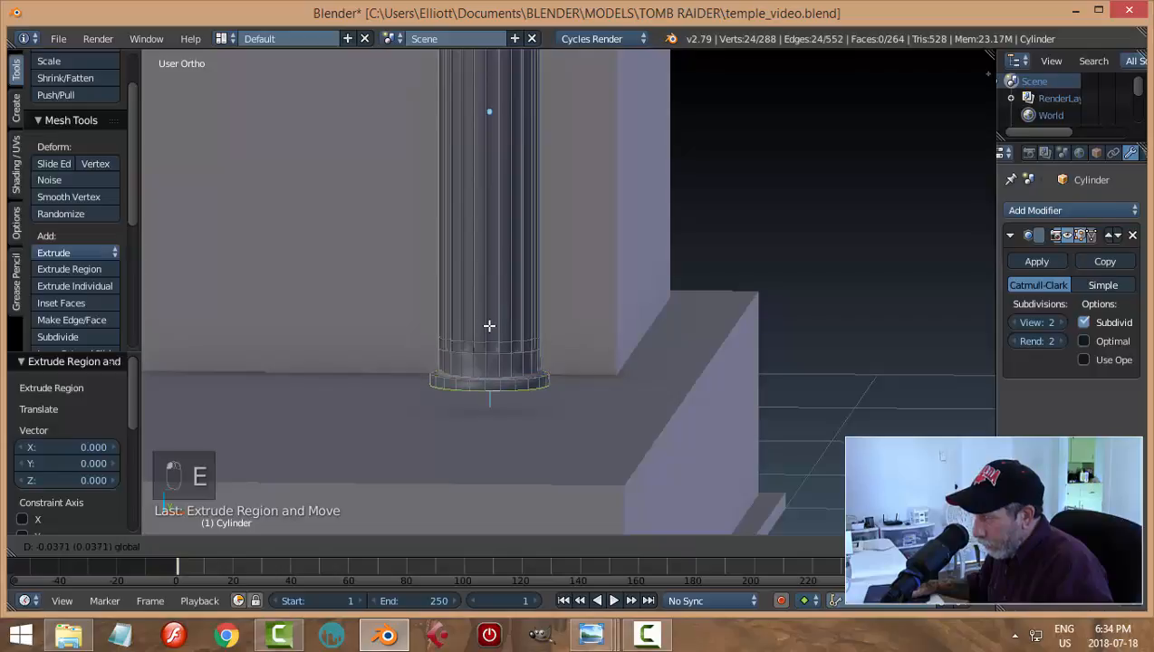
click(488, 328)
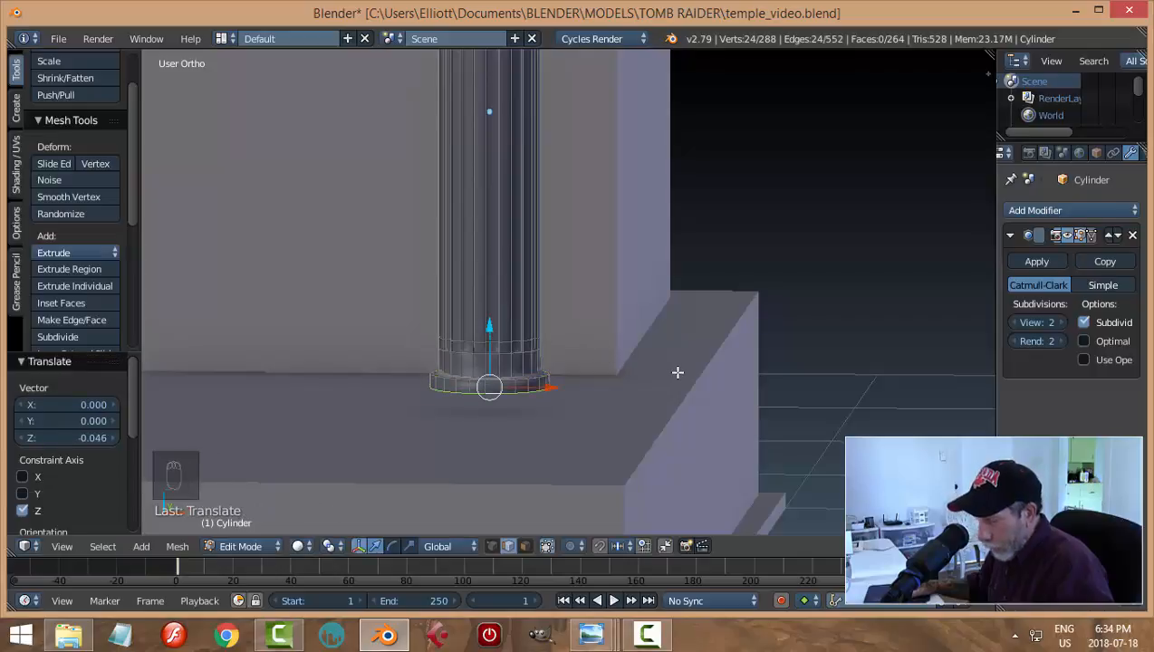
Extrude the loop inward with a scale of about 0.94, and extrude it slightly down to form a narrow neck
key(e)
key(s)
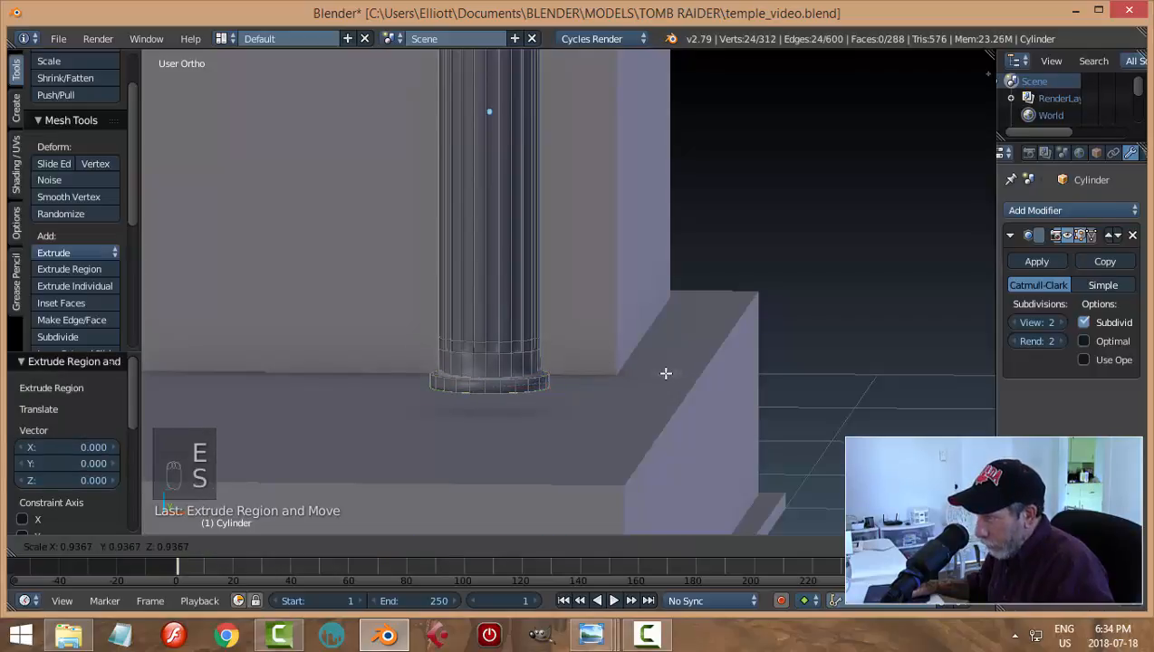
click(665, 373)
key(e)
drag(492, 330, 528, 345)
Extrude the loop outward with a scale of about 1.3, and extrude it 0.060 down to form the wider lower ring
key(e)
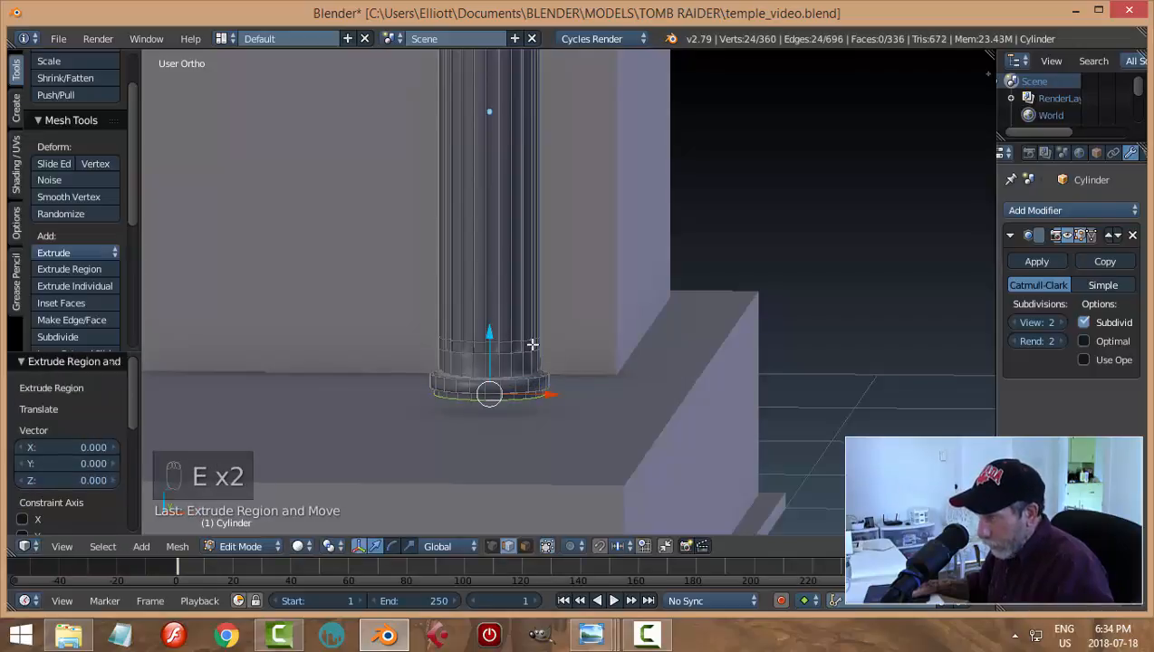
key(s)
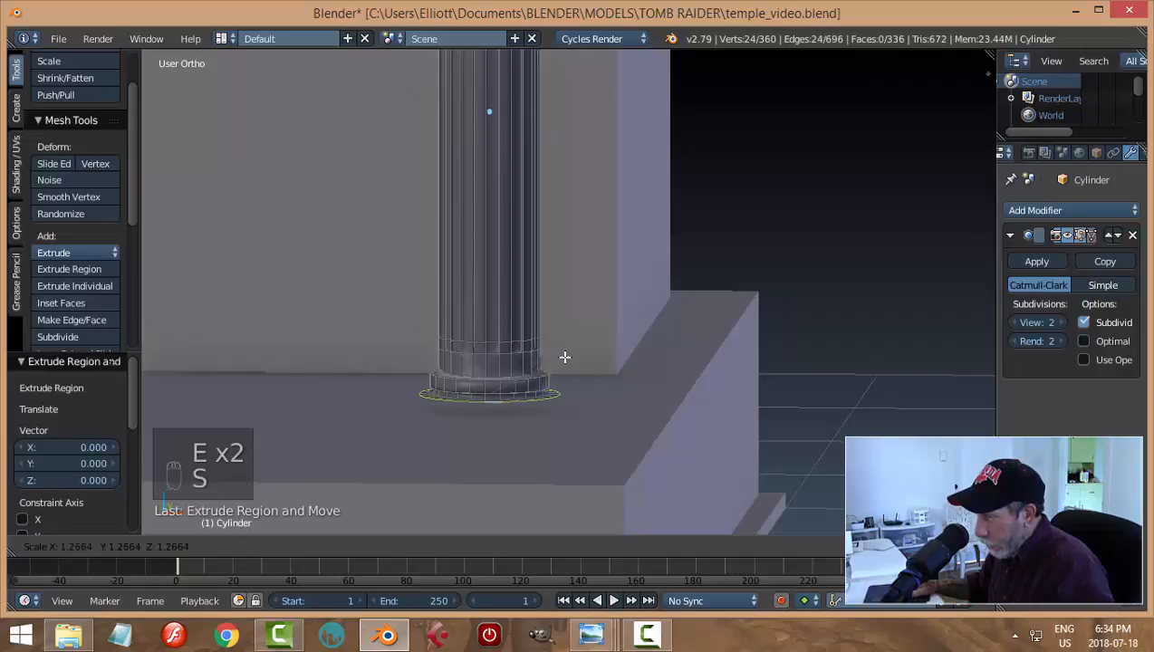
click(568, 360)
key(e)
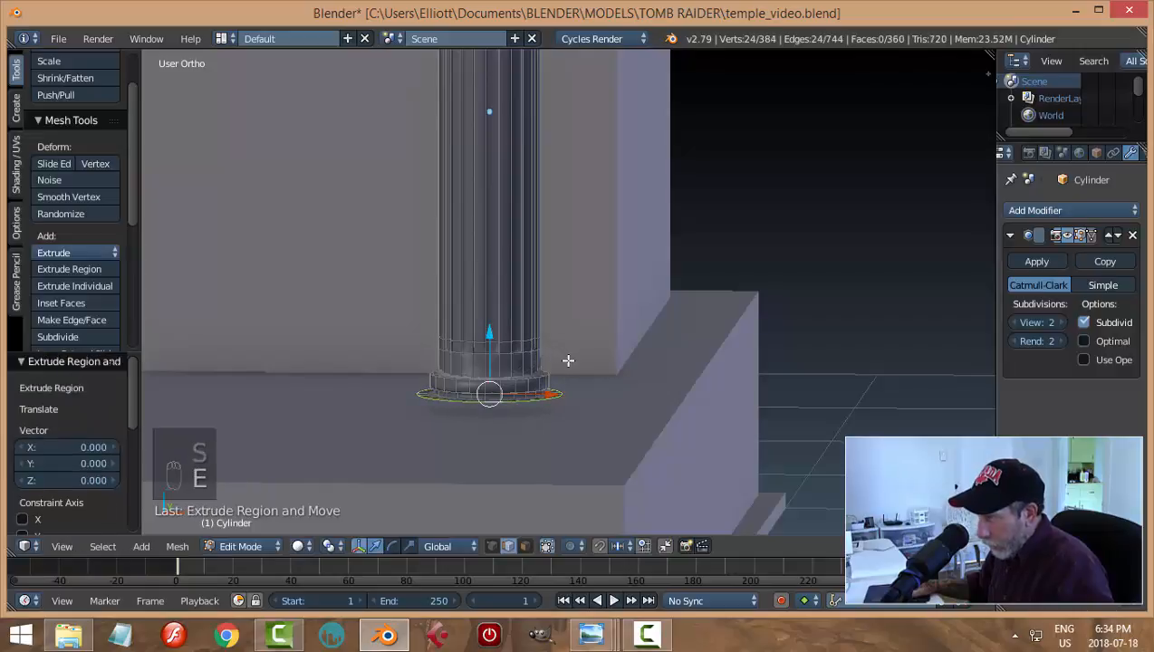
click(568, 361)
drag(489, 337, 492, 356)
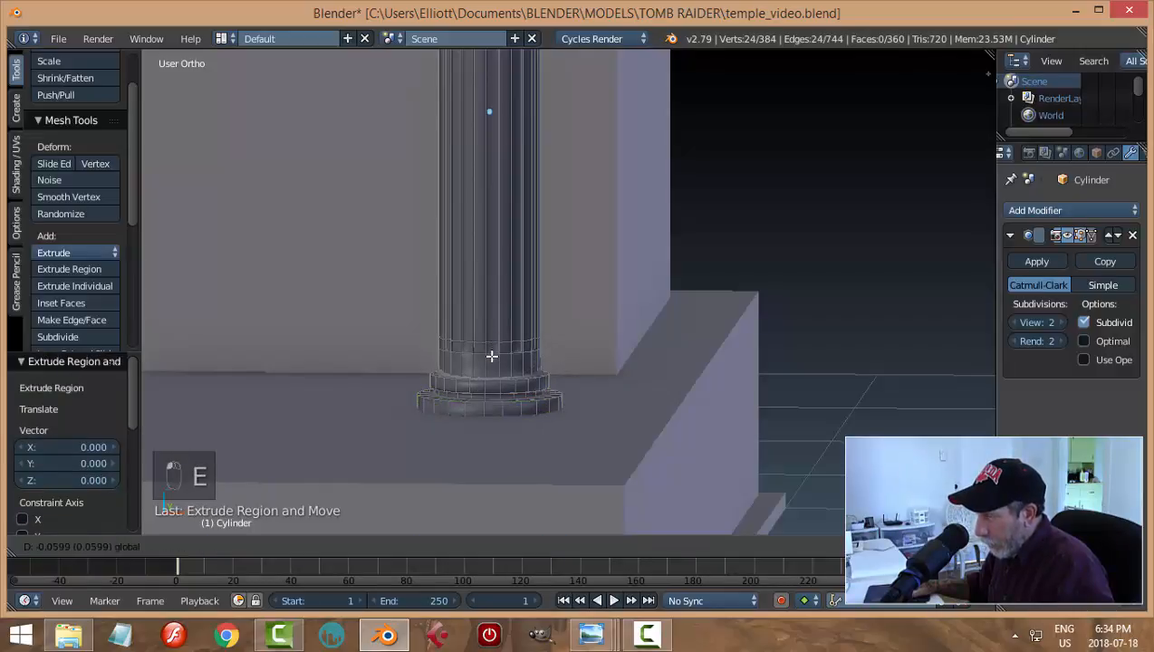
click(490, 355)
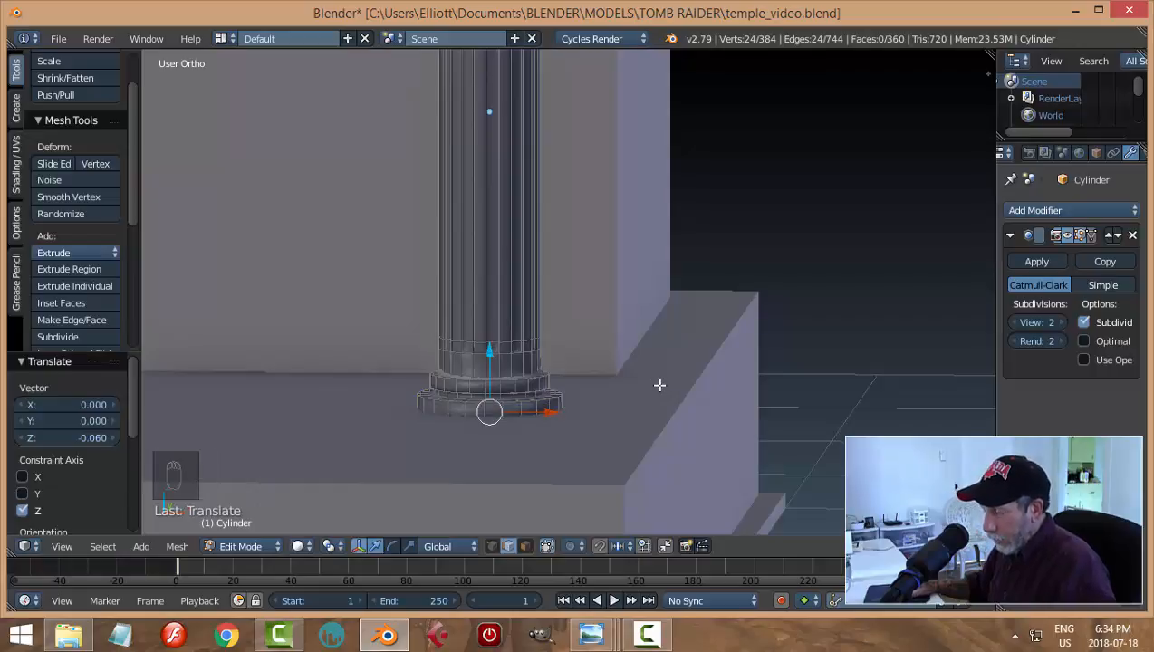
Return to Object Mode and raise the column 0.094 along Z so its base sits on the platform
key(Tab)
click(533, 389)
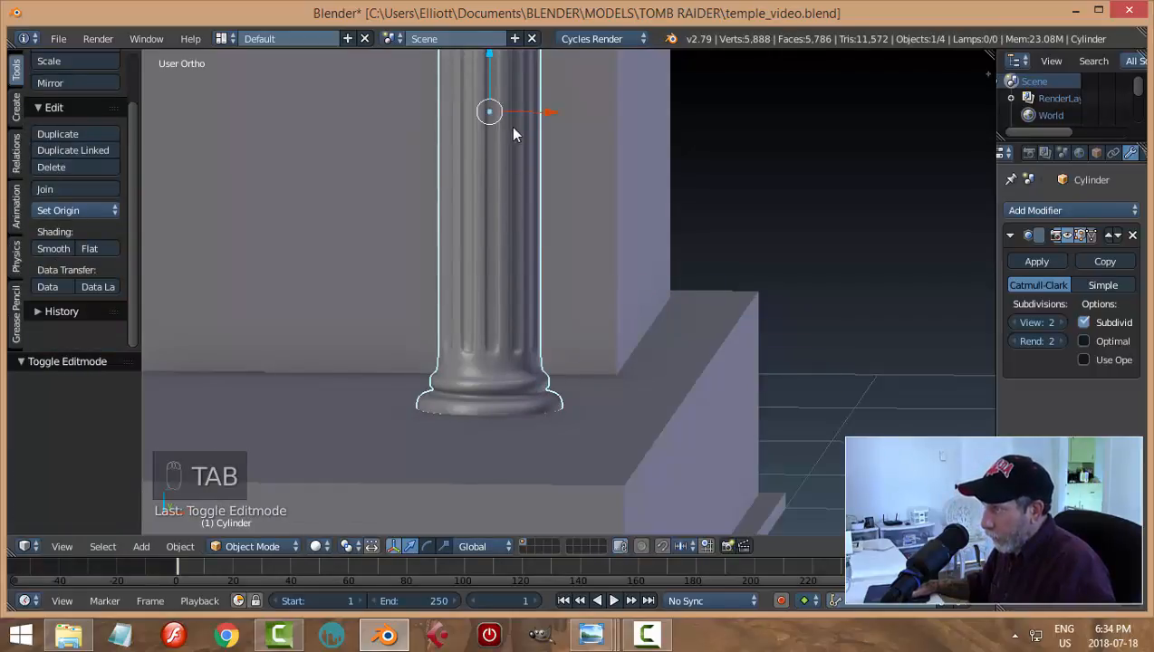
scroll(512, 133, down, 2)
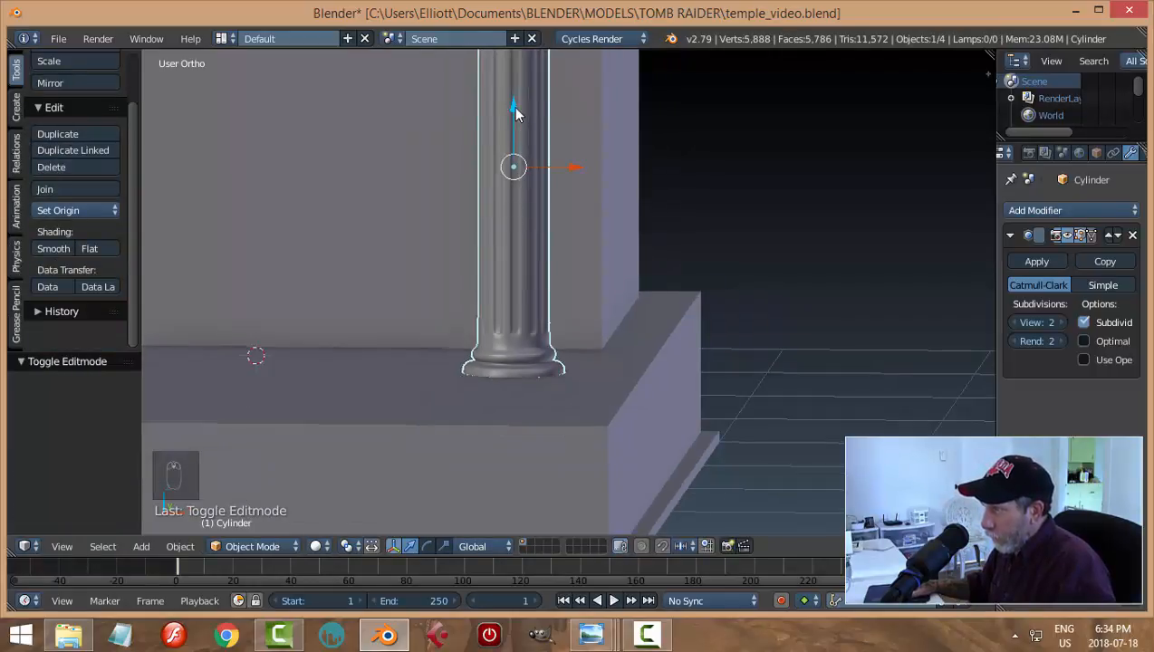
drag(513, 106, 513, 89)
scroll(625, 308, up, 2)
Add a loop cut in Edit Mode around the plain band below the flutes, slid down close to the upper base ring
key(Tab)
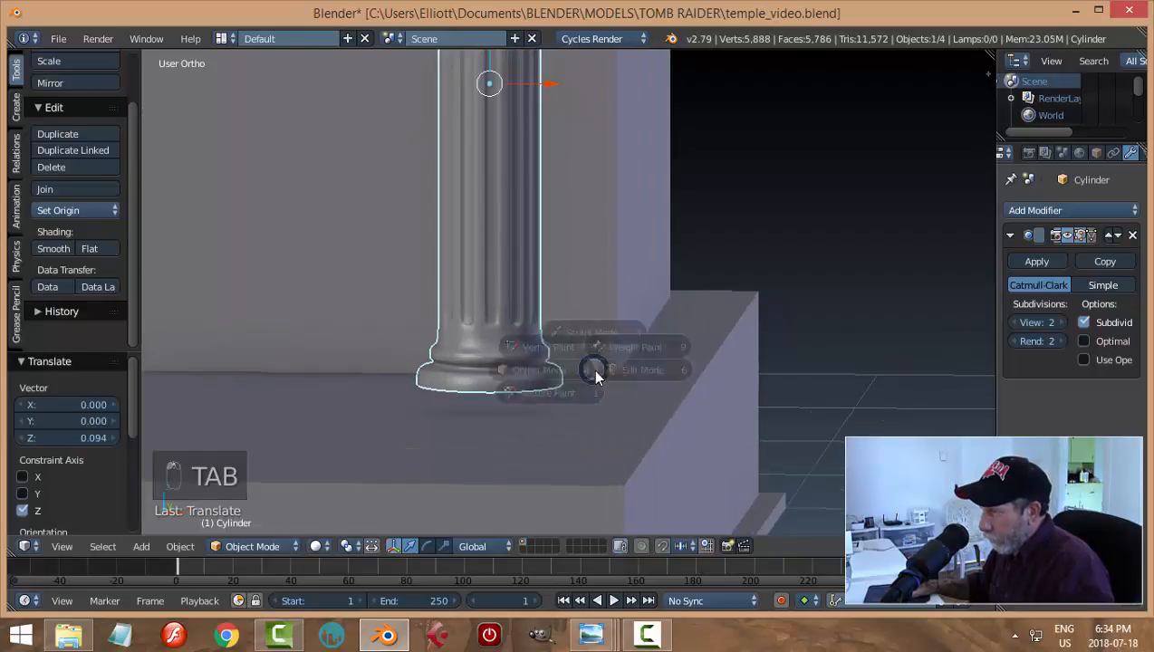
click(595, 375)
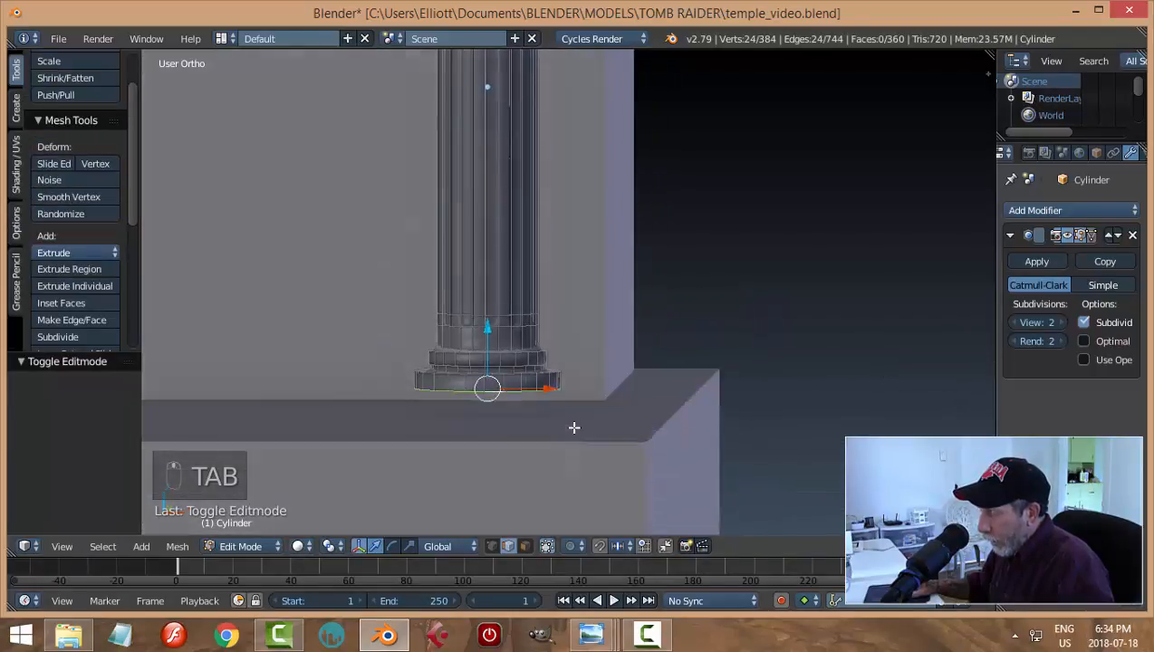
middle_drag(574, 427, 574, 431)
key(a)
key(a)
middle_drag(657, 405, 605, 440)
scroll(605, 440, up, 4)
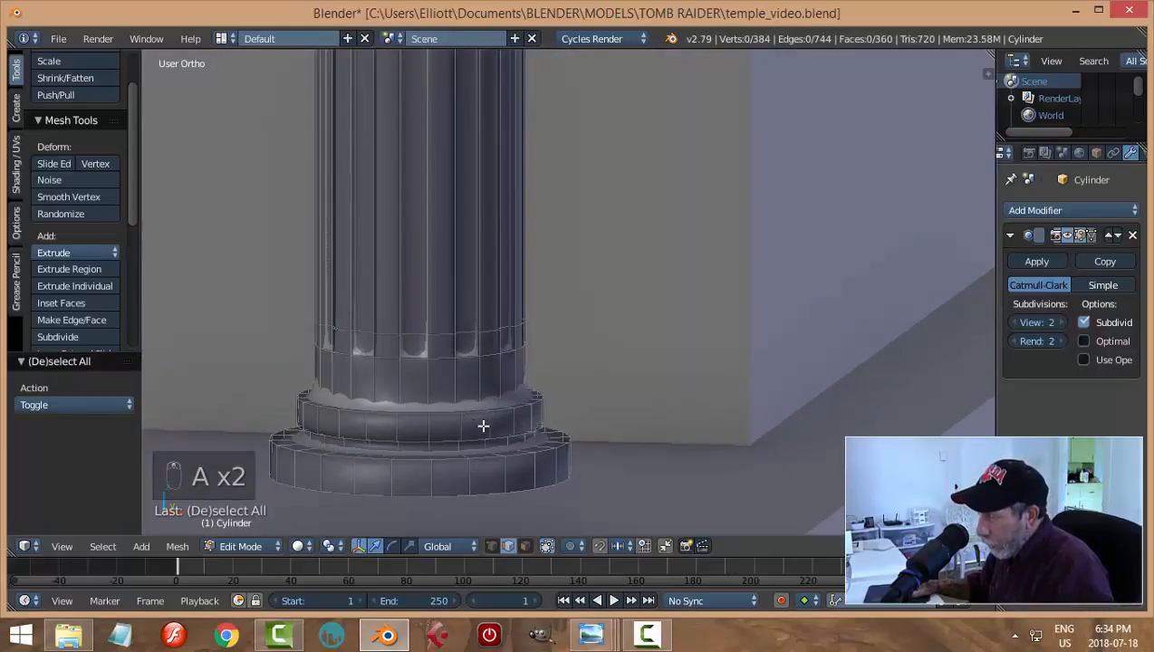
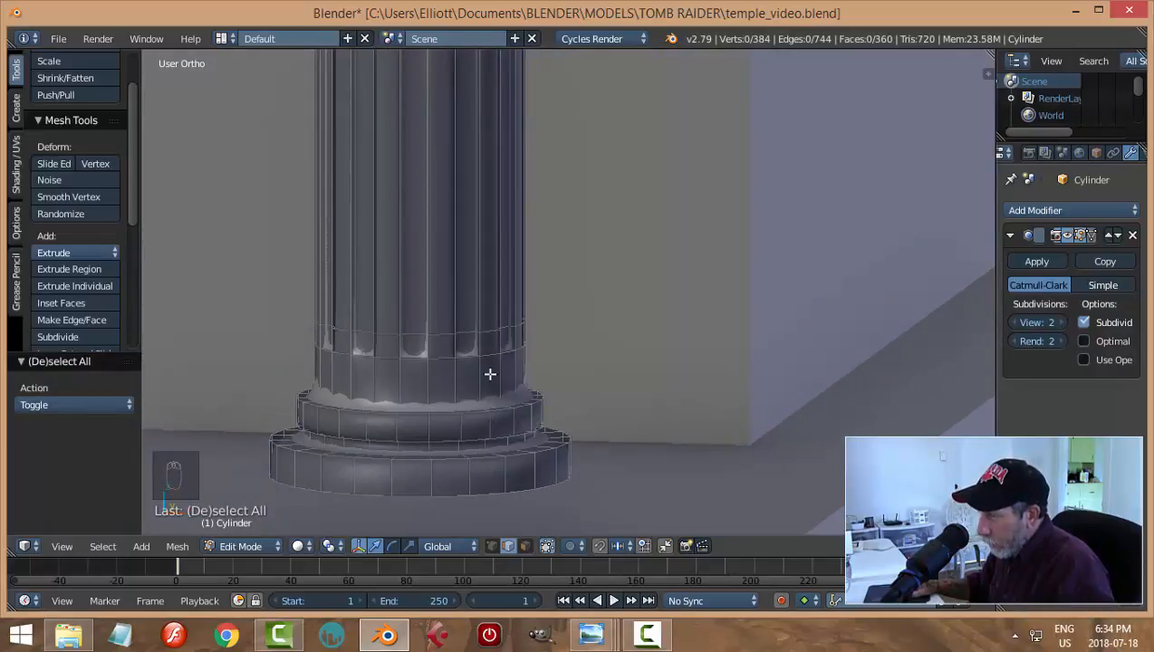
key(ctrl+r)
click(503, 391)
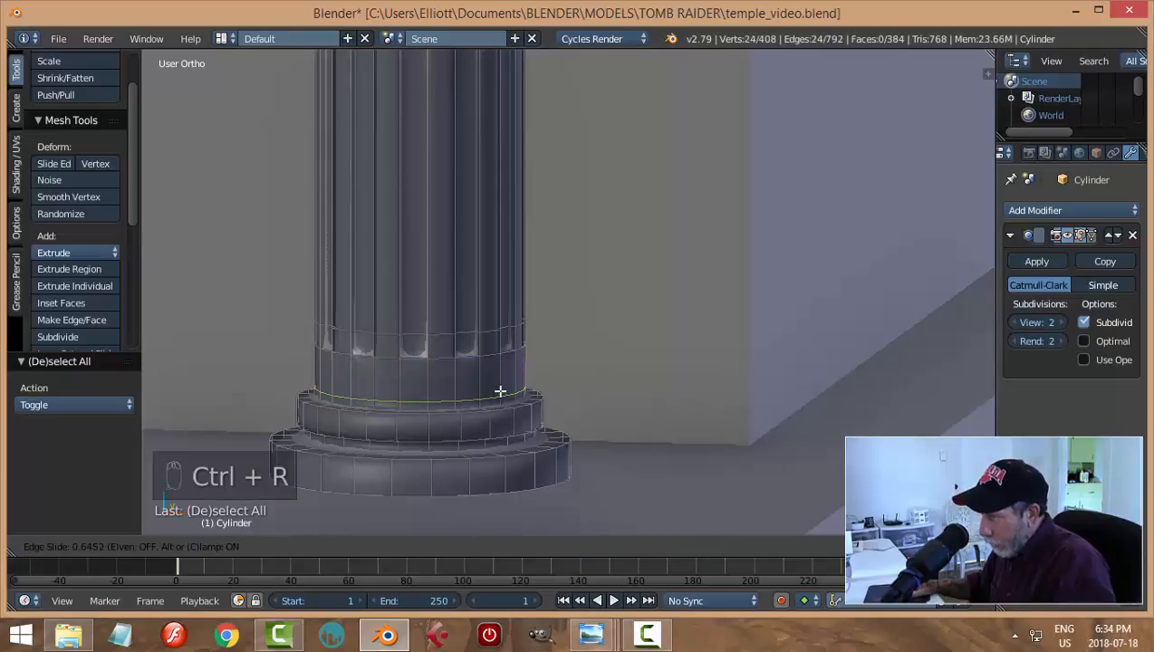
click(500, 394)
Add a loop cut around the neck between the two base rings, close to the underside of the upper ring
middle_drag(549, 449, 547, 442)
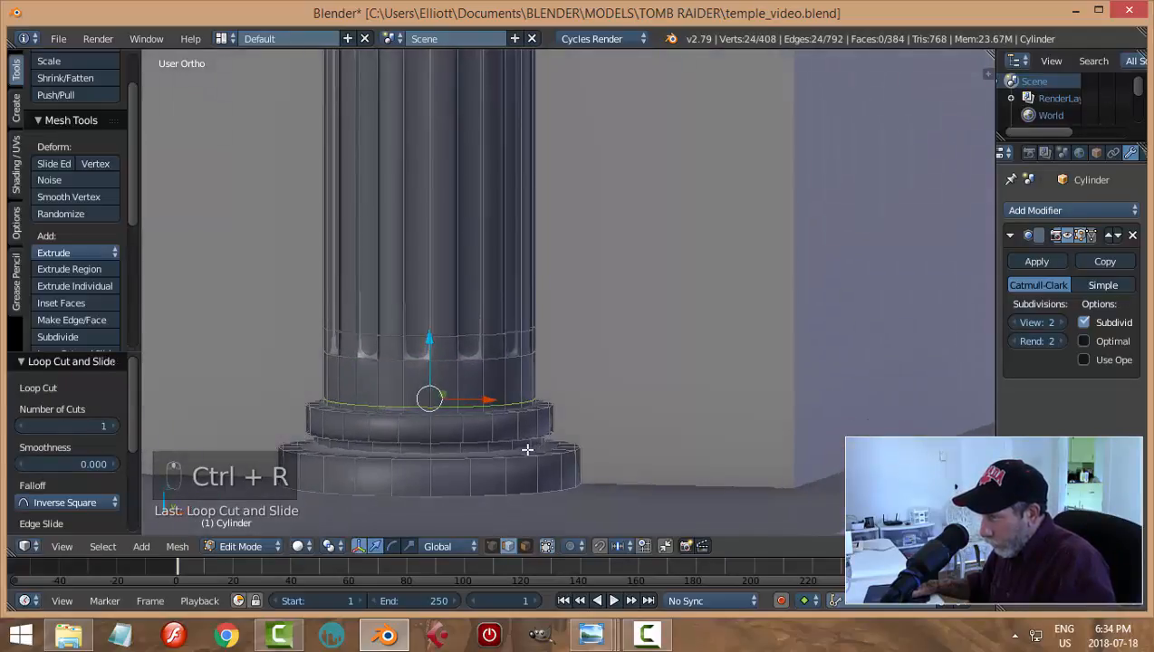
key(ctrl+r)
click(514, 446)
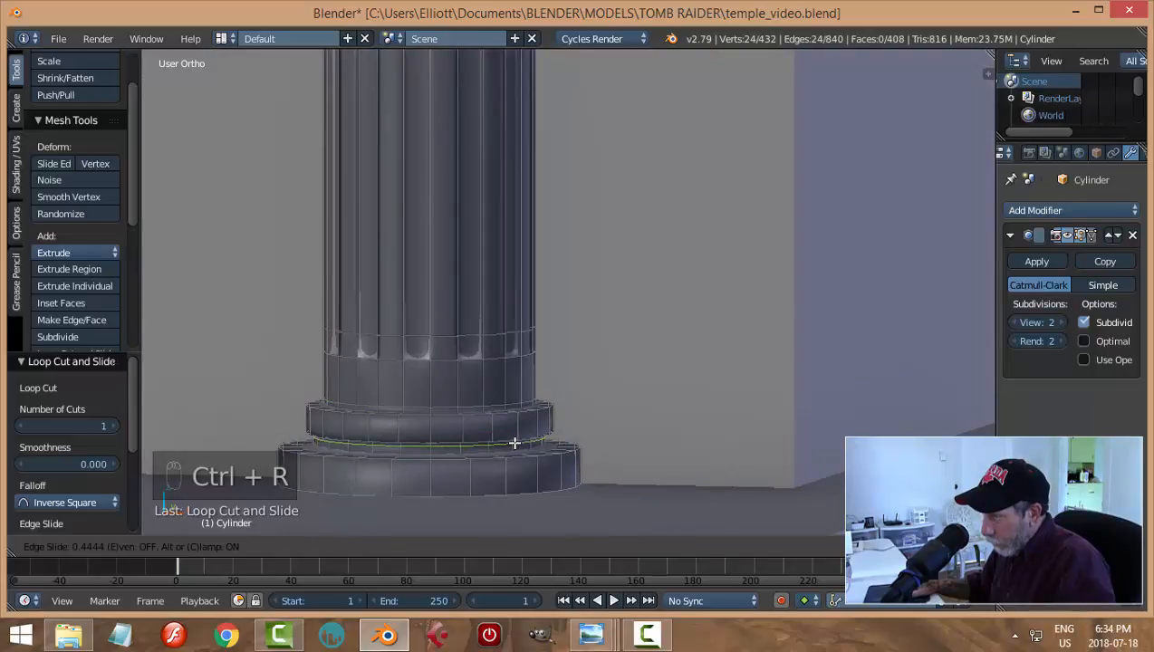
click(507, 445)
key(ctrl+r)
click(506, 447)
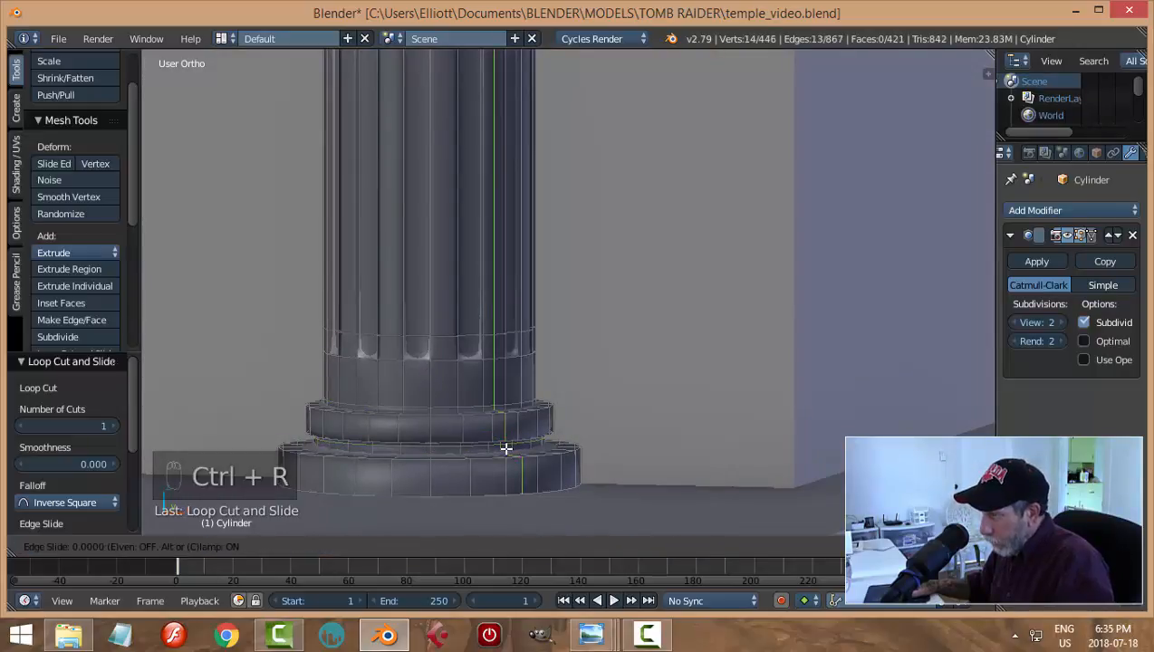
click(506, 447)
key(ctrl+z)
Add another loop cut around the neck between the base rings, close to the top of the lower ring
scroll(504, 448, up, 3)
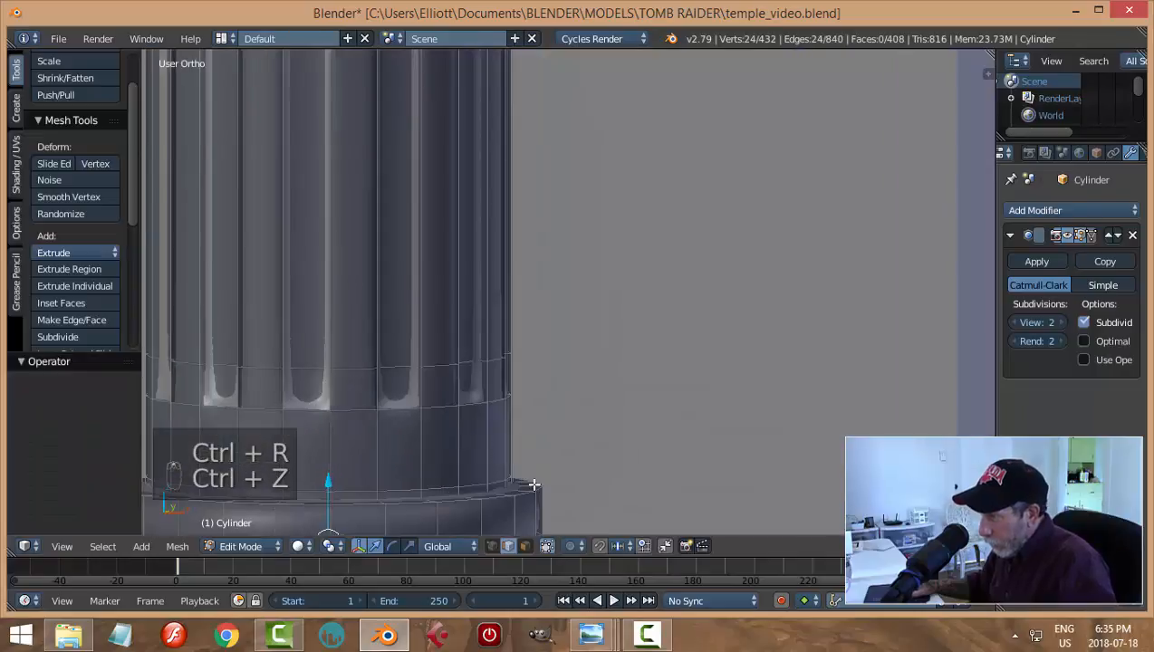
middle_drag(623, 390, 631, 419)
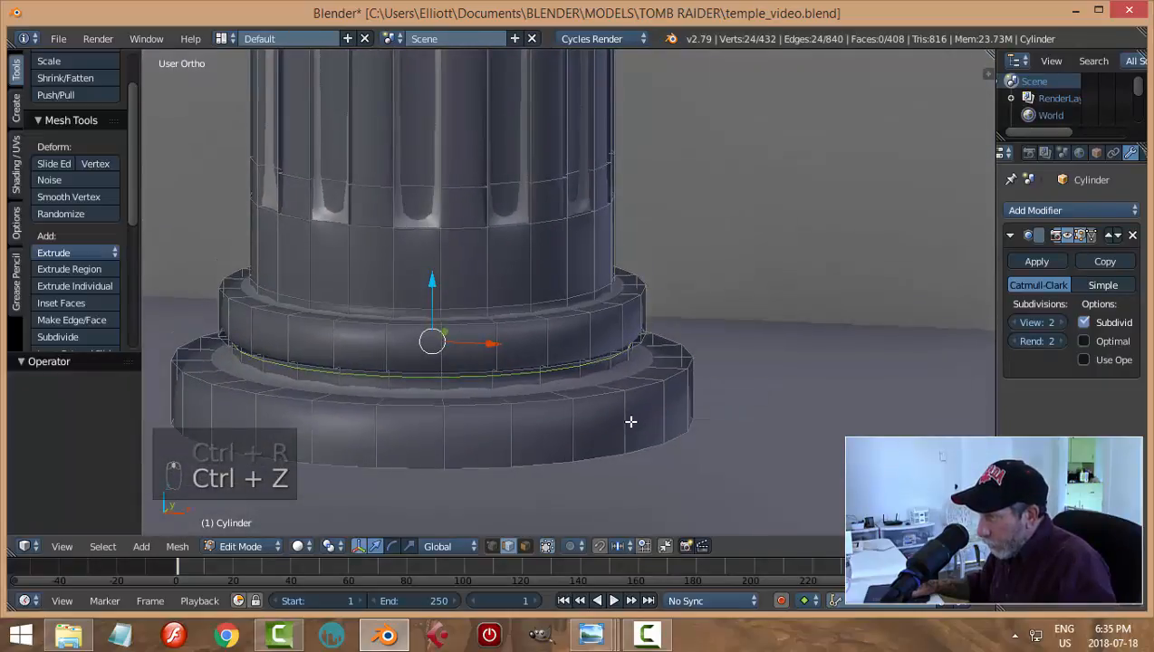
key(ctrl+r)
click(539, 382)
click(541, 383)
key(Tab)
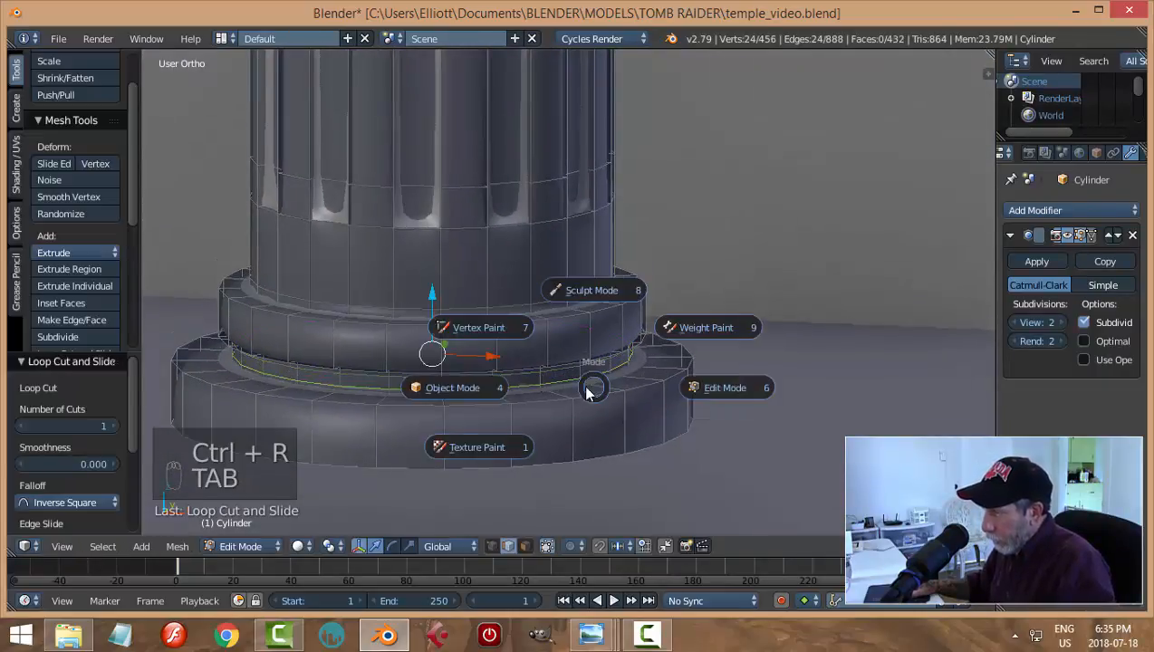
Snap the 3D cursor to the edge loop at the very bottom of the column base, working in Edit Mode
click(583, 388)
scroll(647, 389, down, 2)
middle_drag(647, 388, 576, 357)
scroll(639, 396, down, 5)
key(Tab)
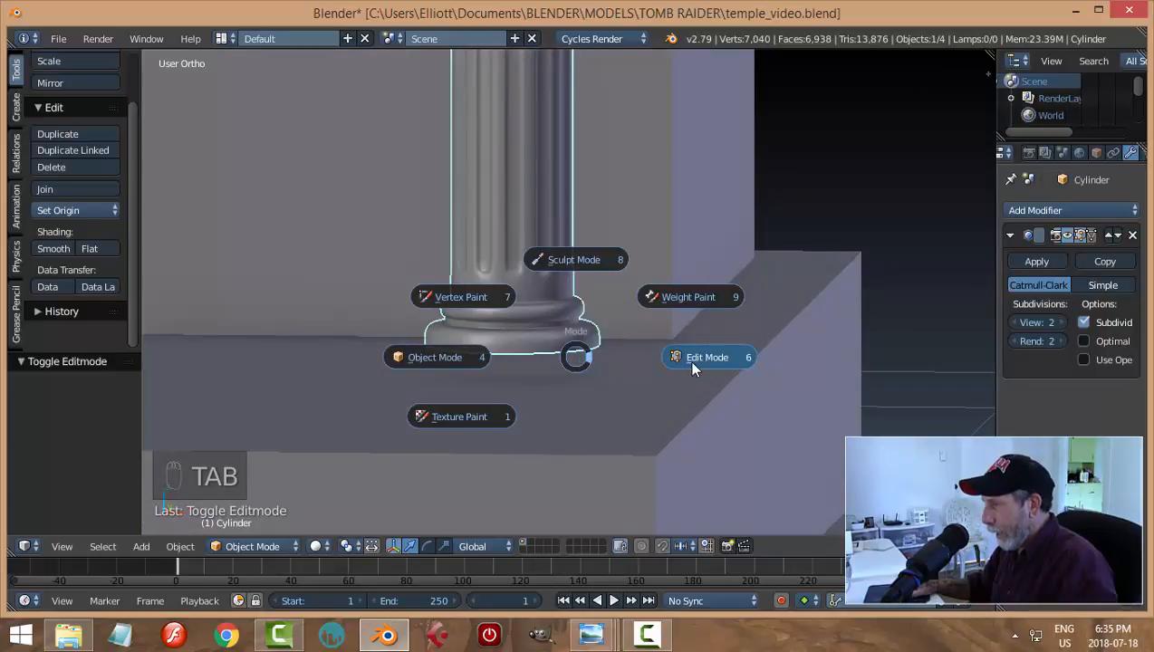
click(693, 358)
key(a)
key(a)
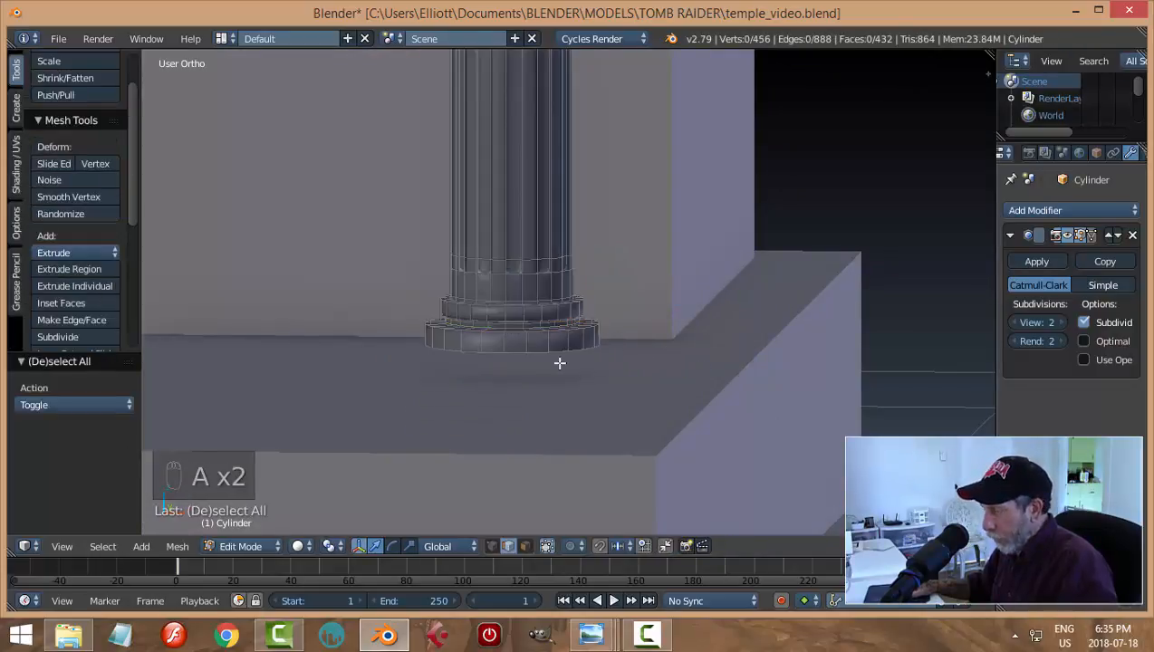
alt+right_click(536, 350)
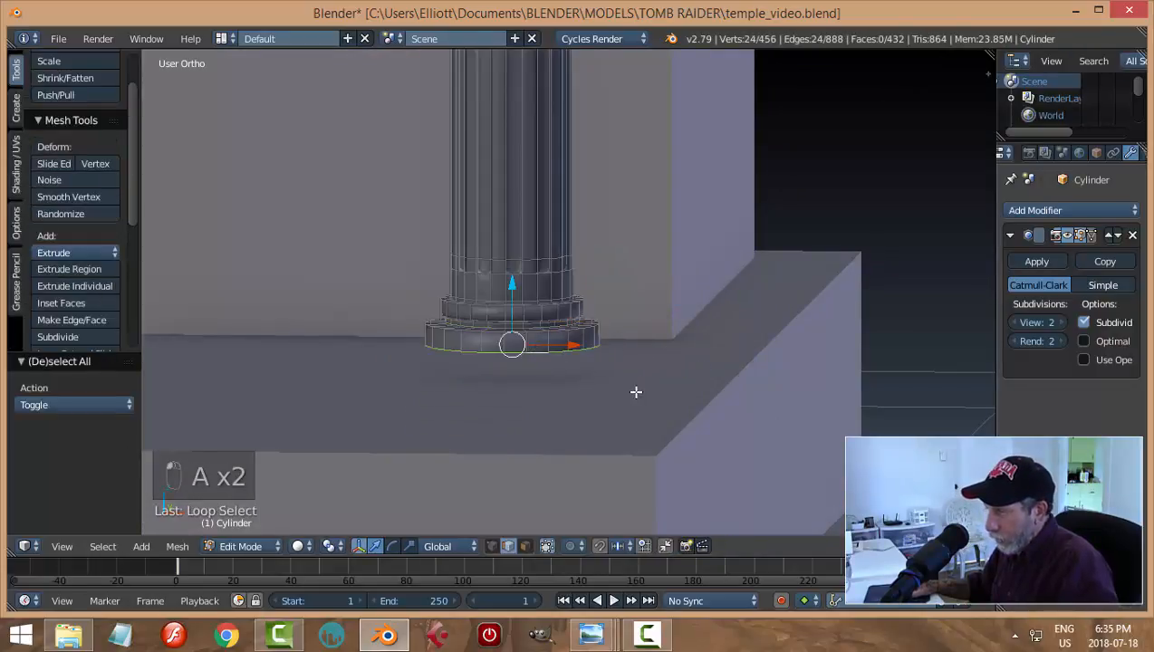
key(shift+s)
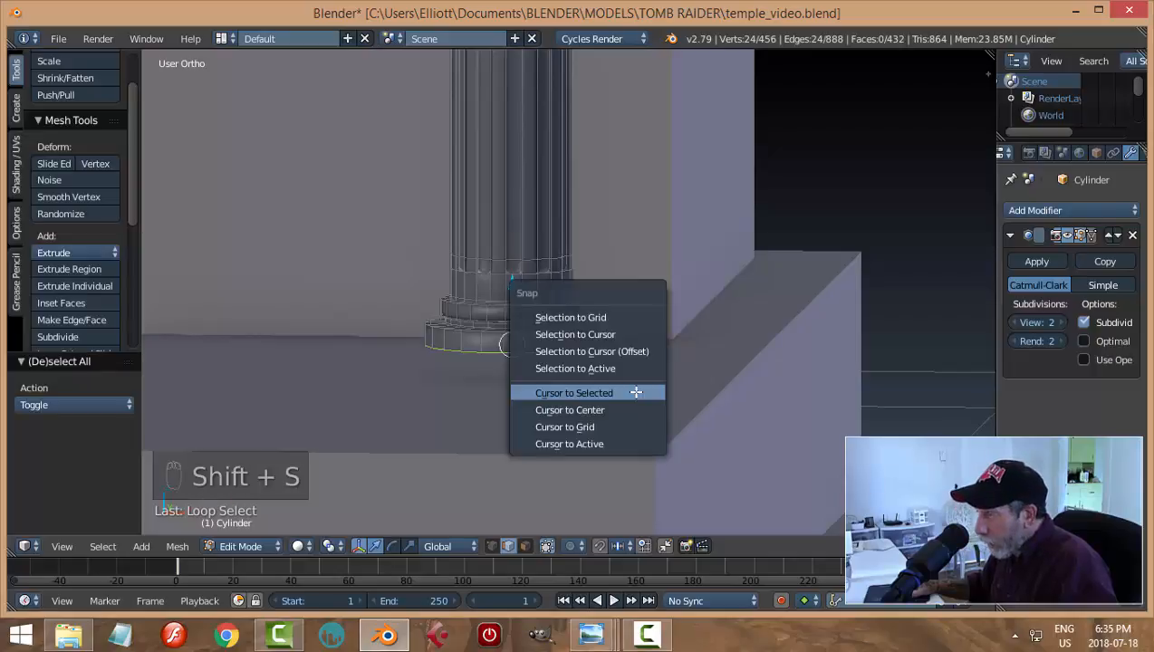
click(637, 393)
key(a)
key(Tab)
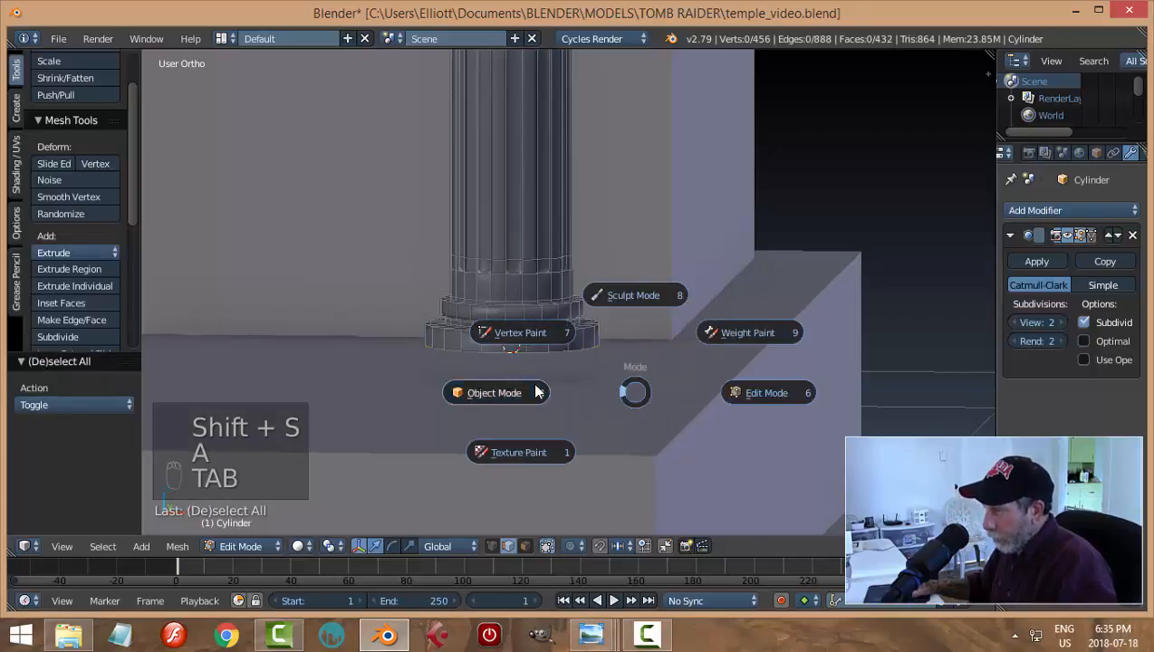
Add a cube at the 3D cursor and scale its mesh to 0.248 in Edit Mode so it is slightly wider than the column base
key(shift+a)
mouse_move(627, 348)
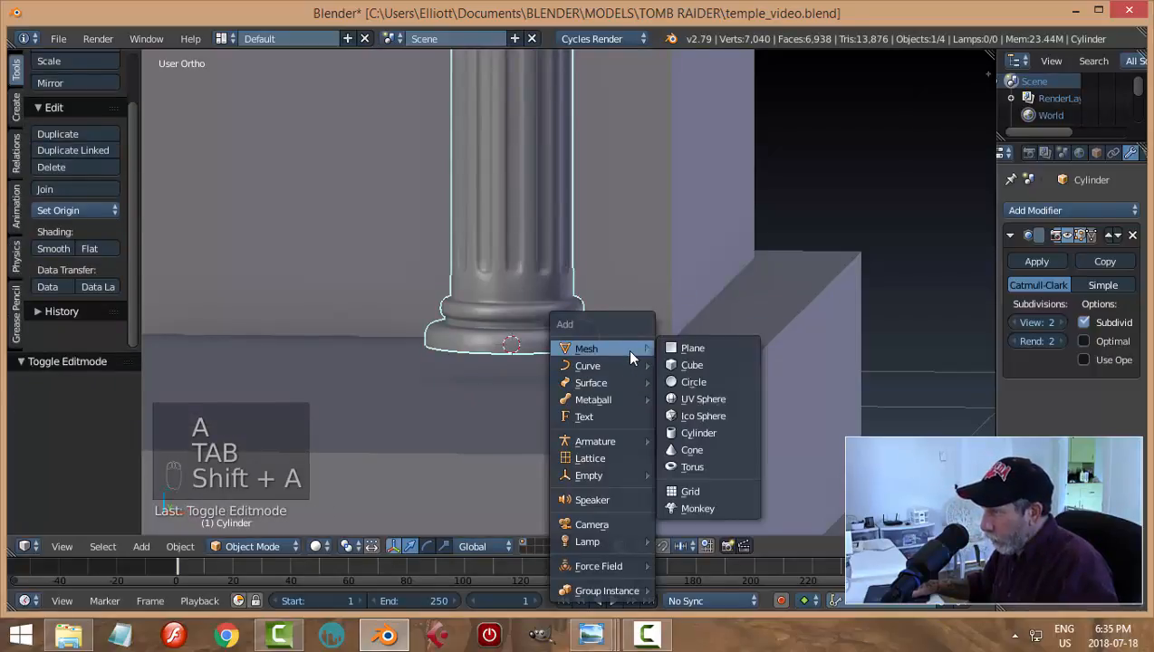
click(700, 364)
key(Tab)
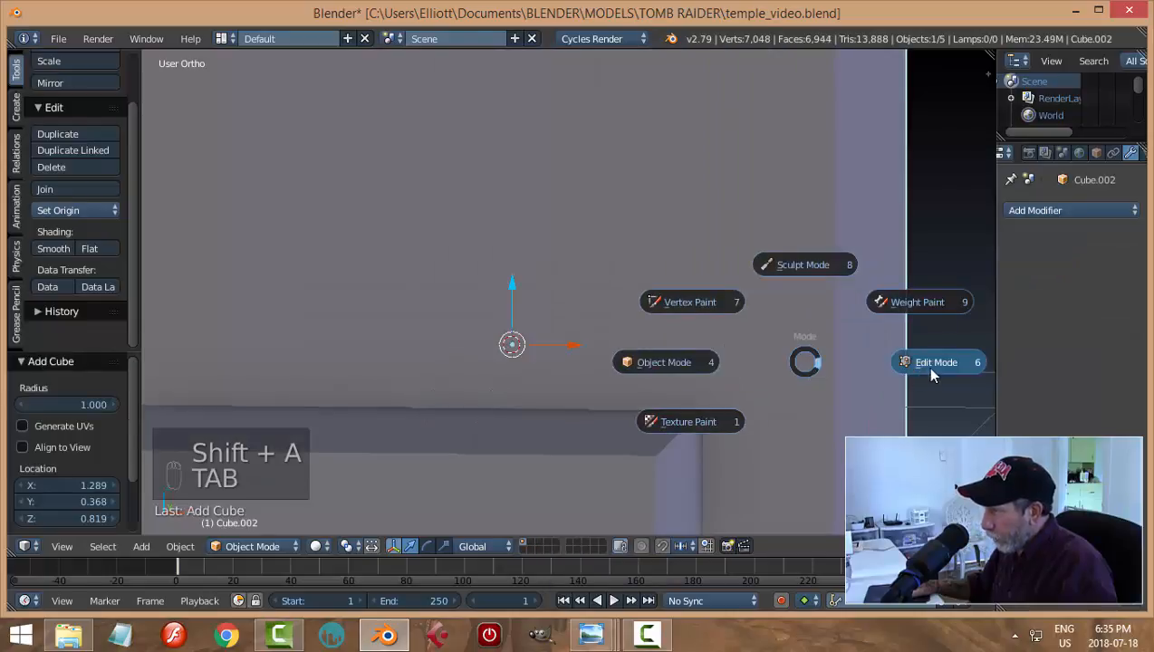
key(s)
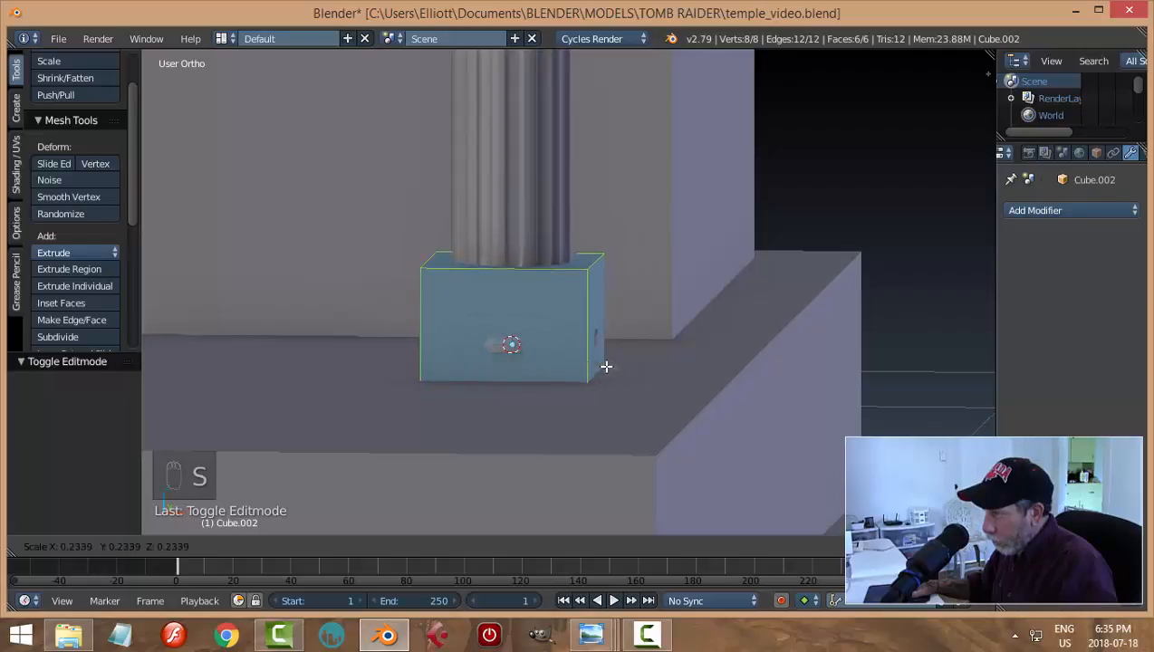
click(618, 374)
Flatten the cube to 0.112 along Z and lower it 0.028 to form a square plinth under the column base
key(s)
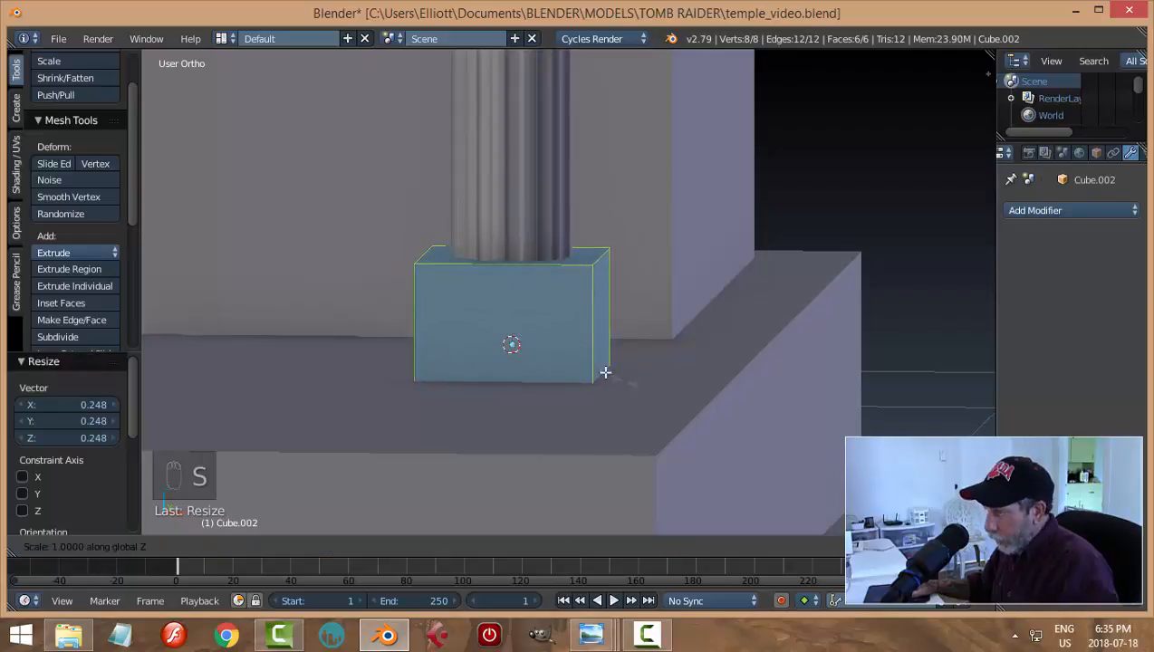
key(z)
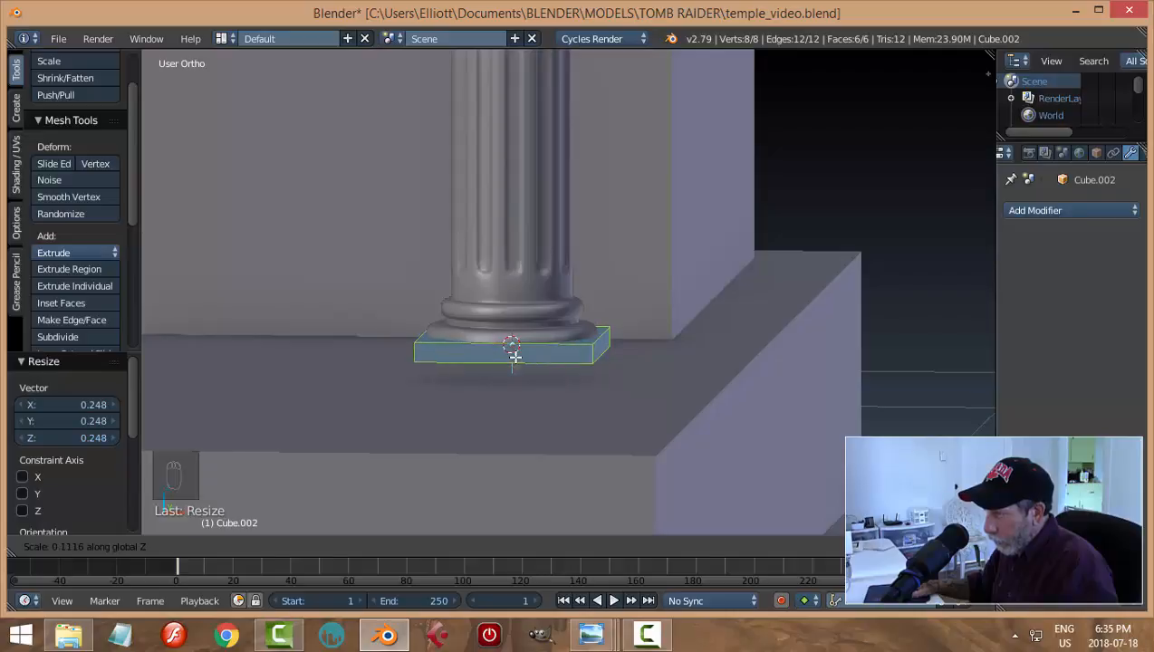
click(514, 357)
key(g)
key(z)
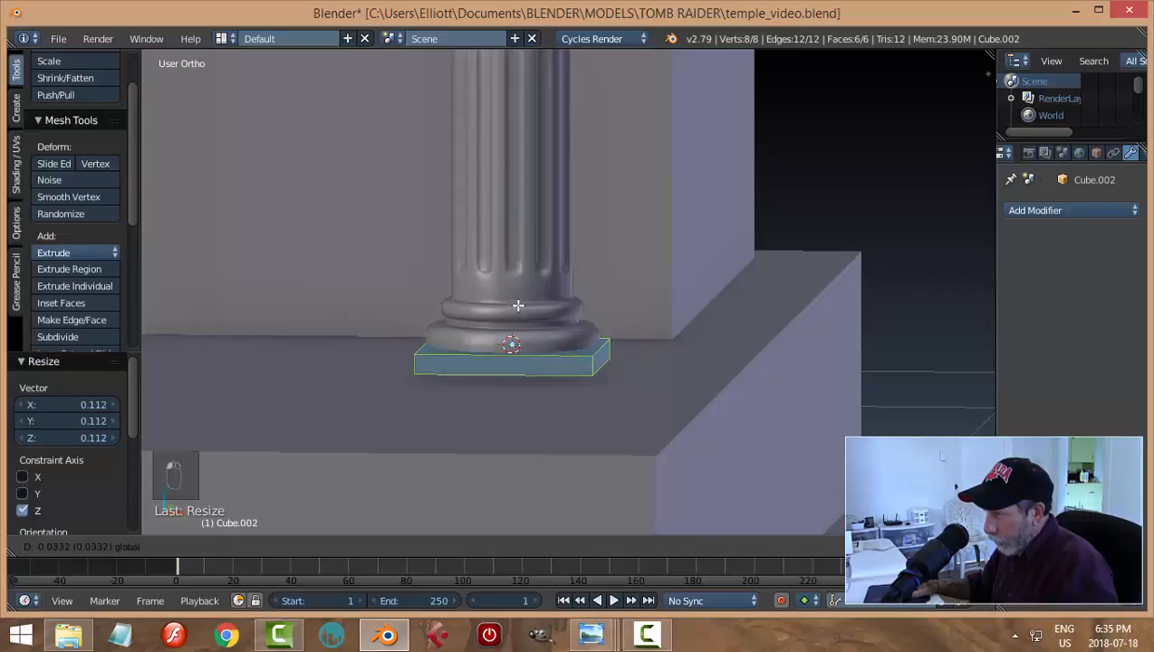
click(518, 303)
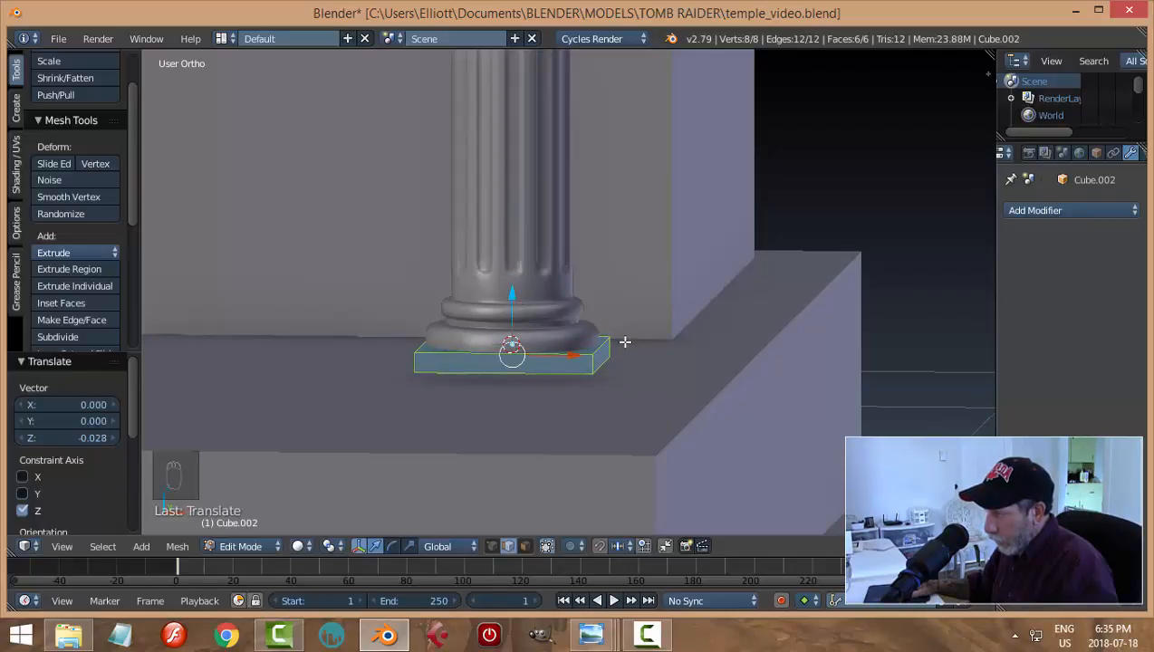
mouse_move(636, 344)
middle_down()
mouse_move(659, 420)
mouse_move(634, 391)
mouse_move(534, 409)
mouse_move(533, 435)
mouse_move(602, 367)
mouse_move(646, 350)
middle_up()
key(a)
key(Tab)
click(552, 355)
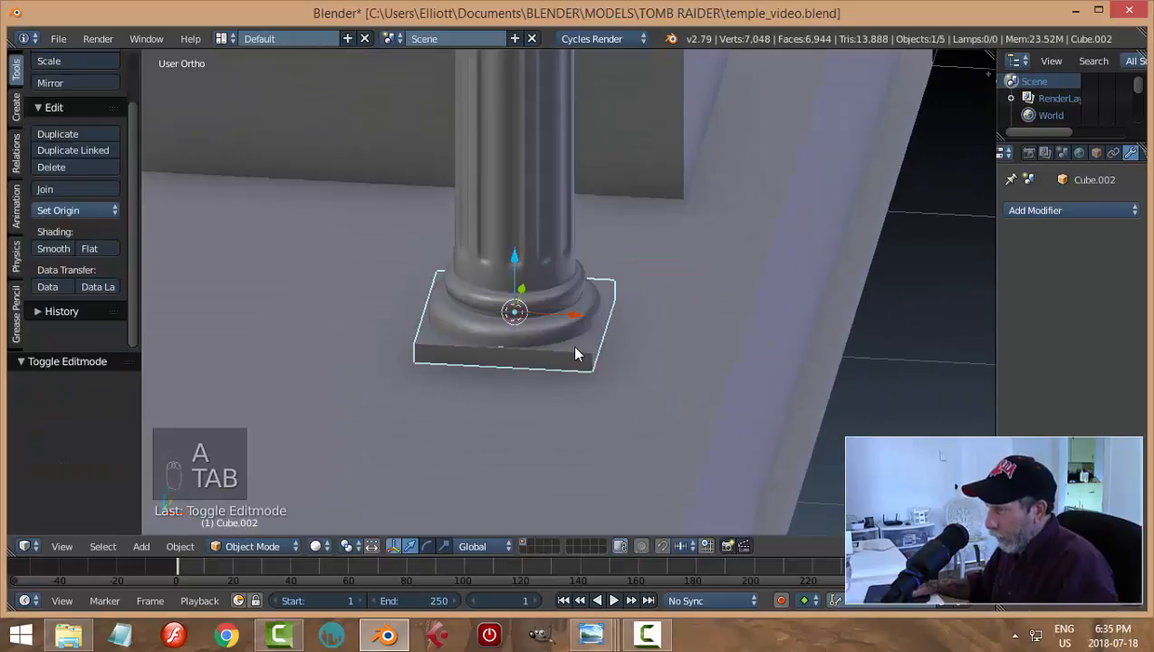
Add a Bevel modifier with width 0.0040 and 2 segments to the square plinth, and shade it smooth
middle_drag(635, 399, 671, 379)
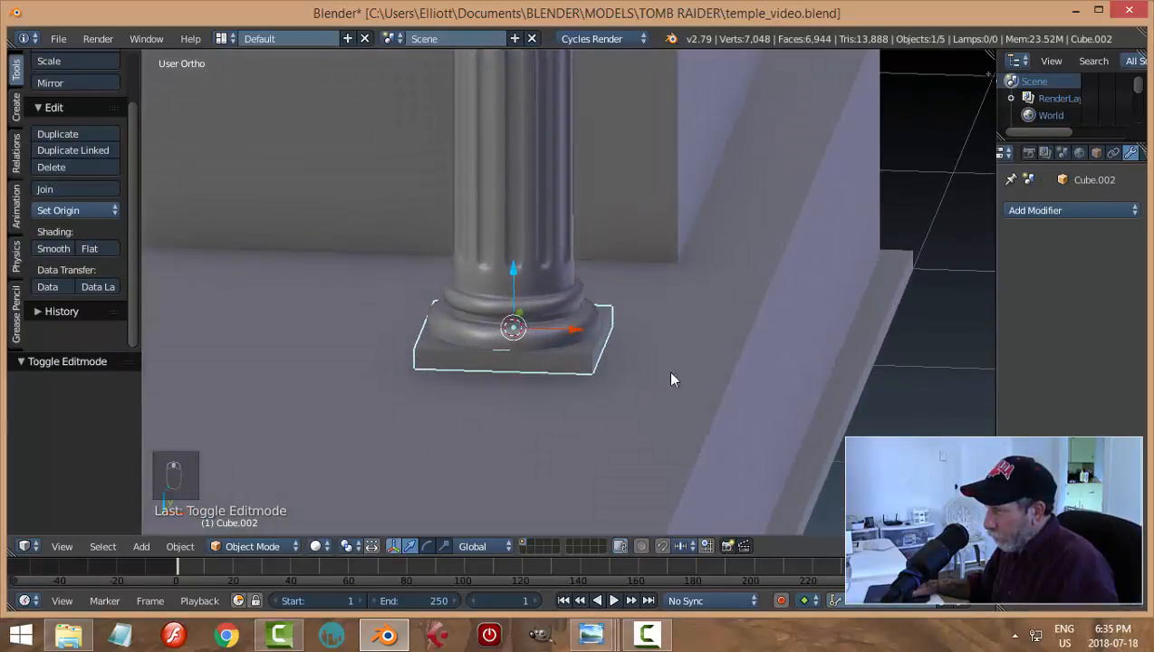
click(1024, 209)
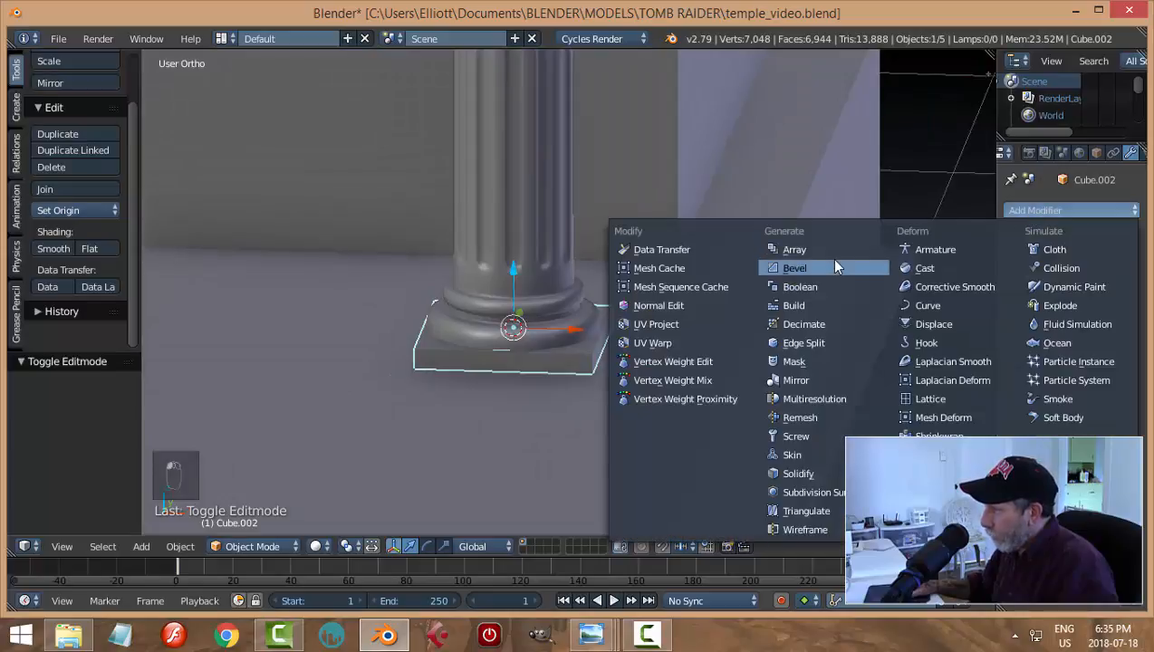
click(785, 267)
scroll(814, 408, up, 1)
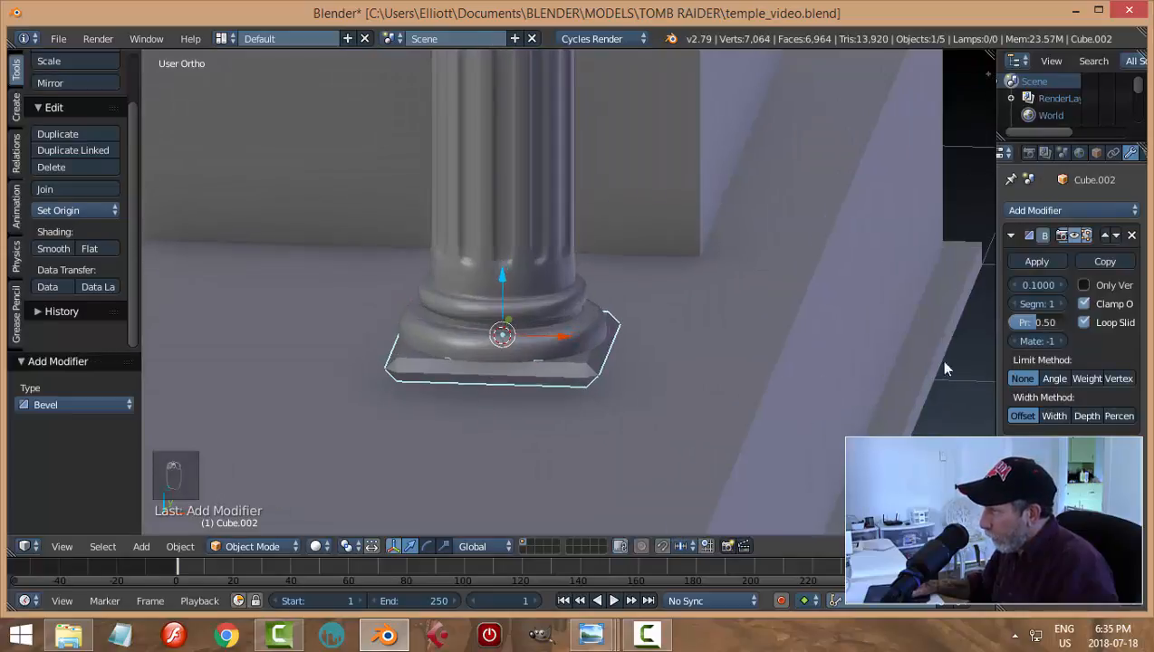
click(1047, 283)
text(0.0089)
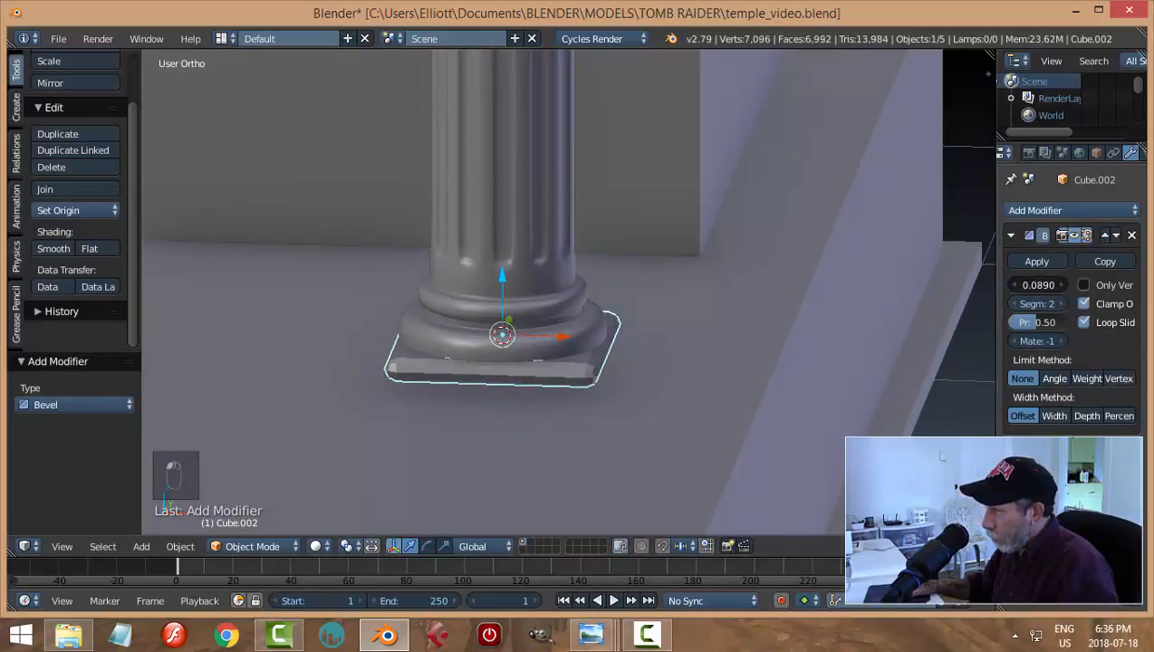
key(Return)
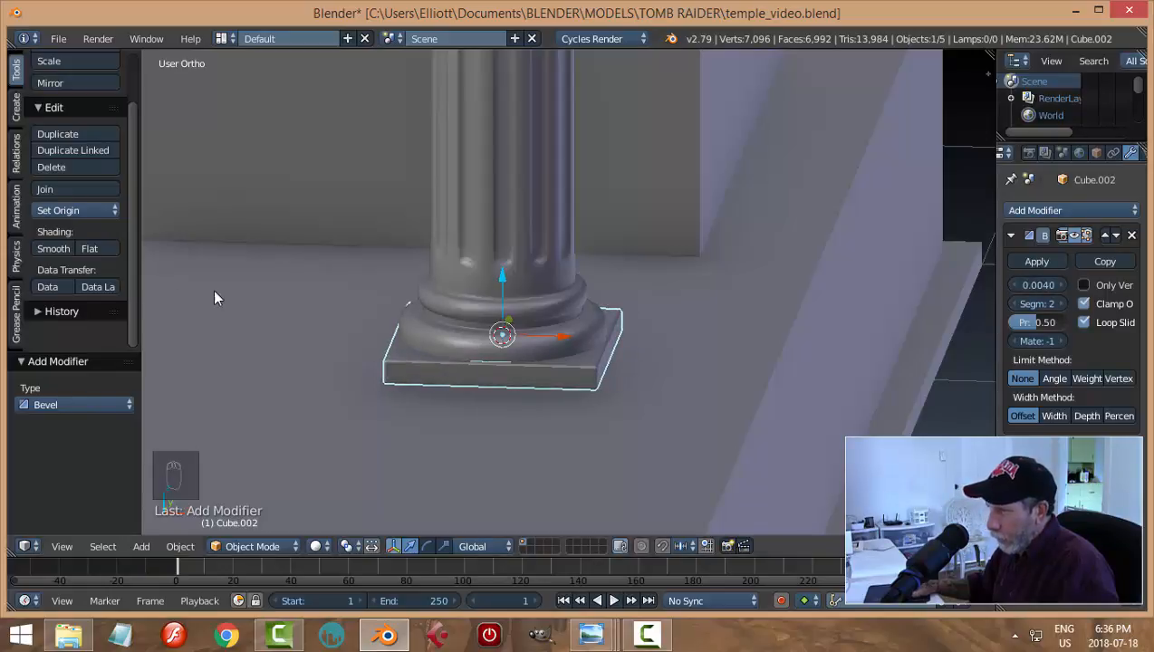
click(54, 248)
key(a)
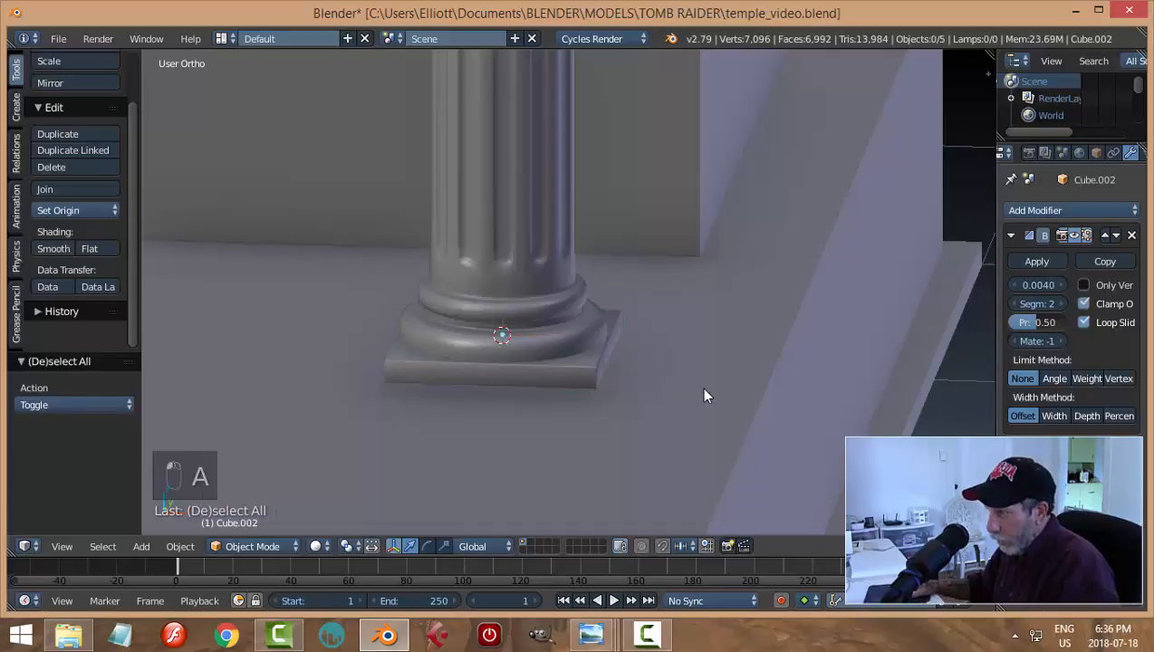
Scale the whole plinth mesh up slightly in Edit Mode and return to Object Mode with nothing selected
middle_drag(699, 386, 675, 391)
right_click(578, 339)
key(Tab)
key(a)
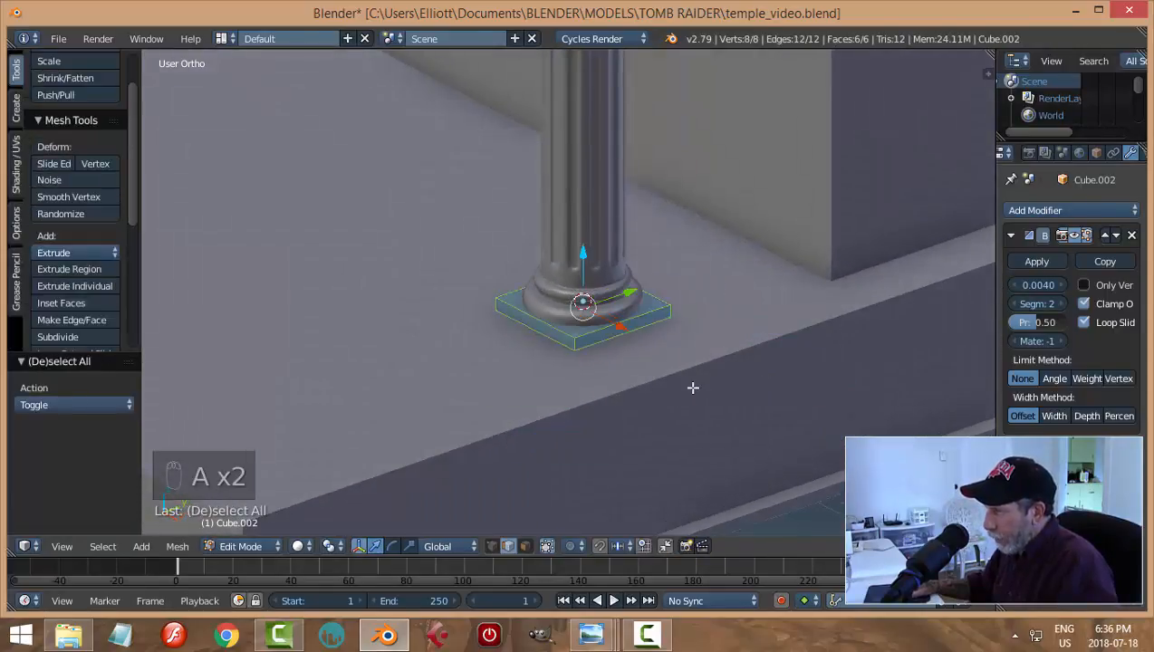
scroll(693, 387, up, 1)
key(s)
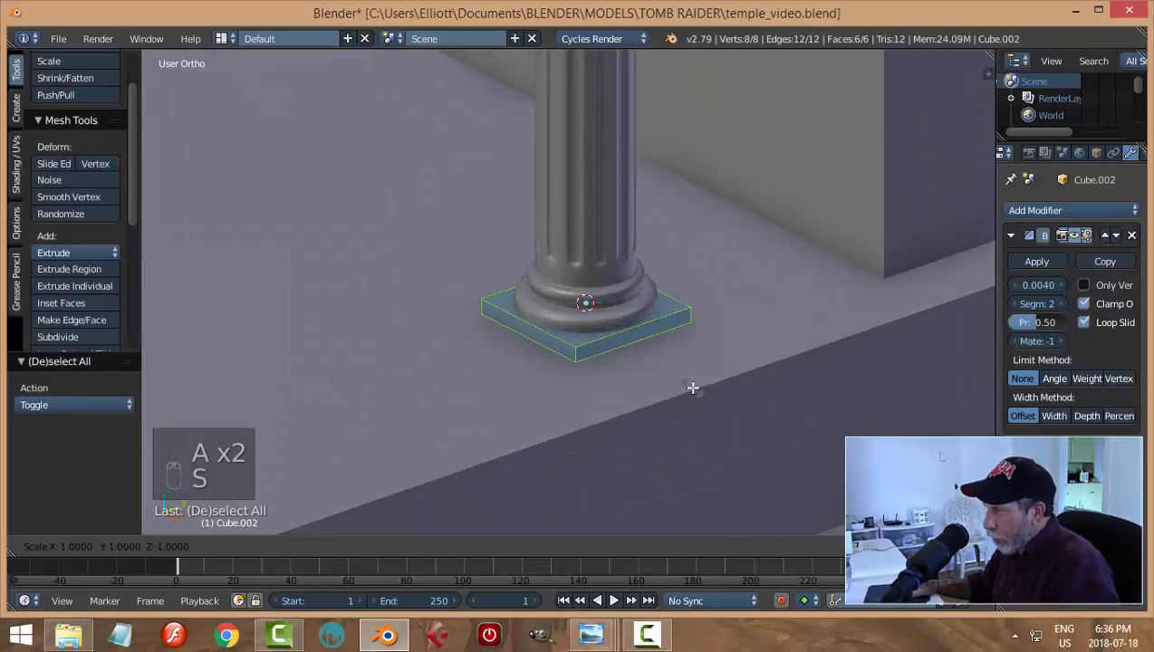
click(692, 389)
key(a)
key(Tab)
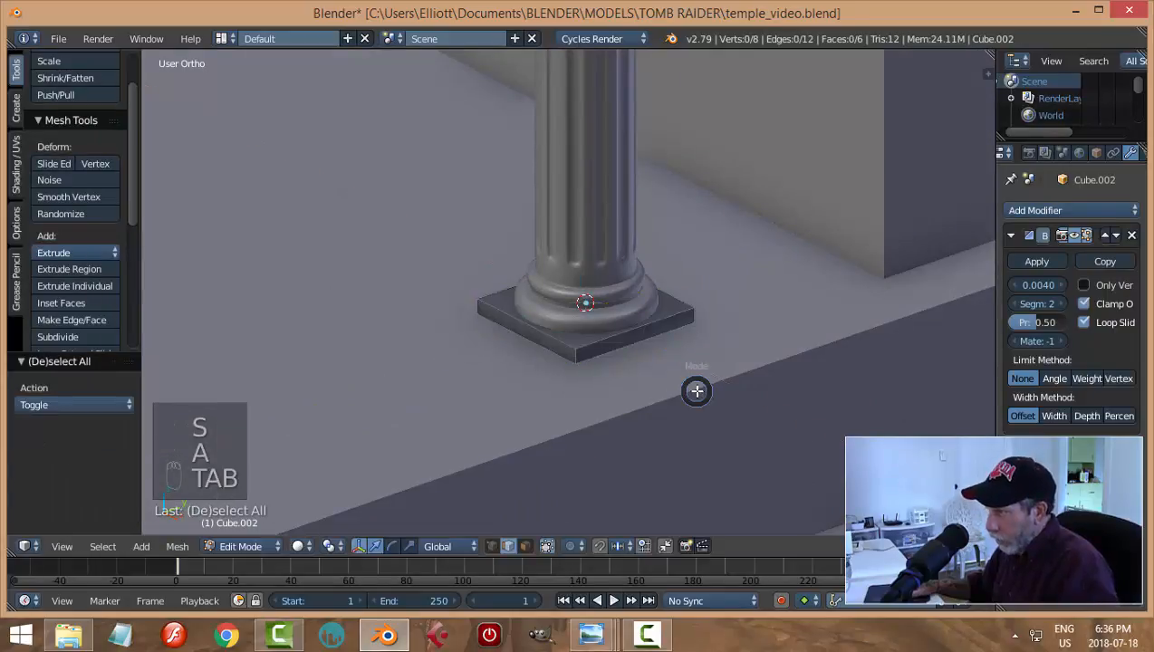
key(a)
key(a)
scroll(658, 390, down, 1)
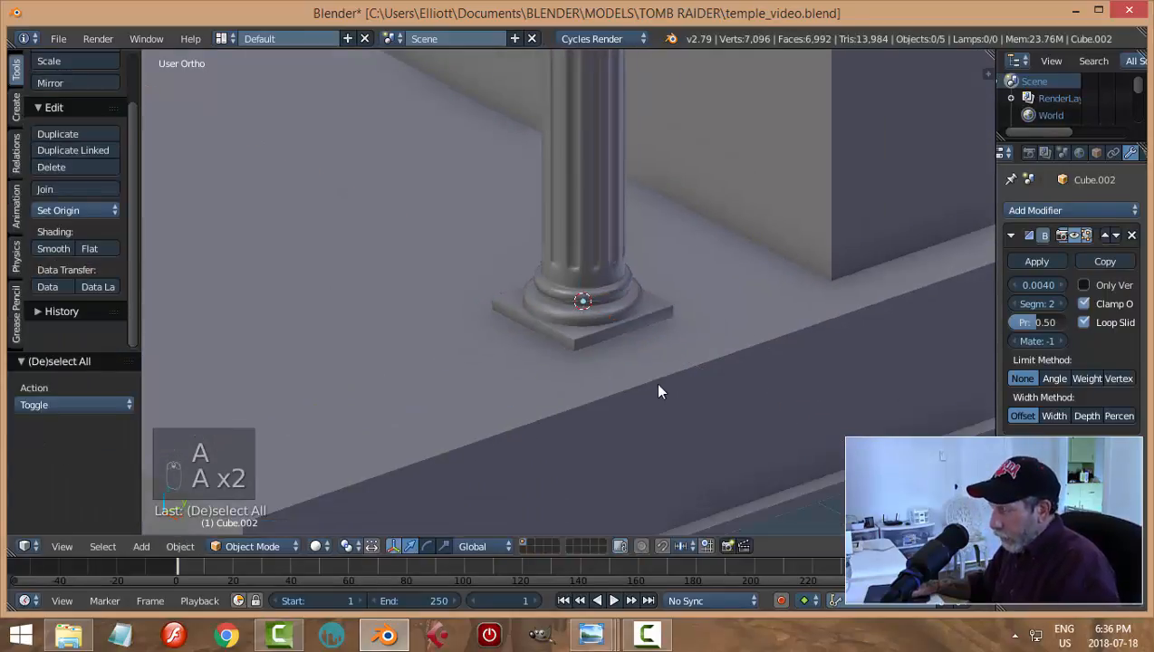
Move the square plinth down 0.050 along Z, away from the column's underside
middle_drag(659, 391, 690, 404)
scroll(703, 427, up, 5)
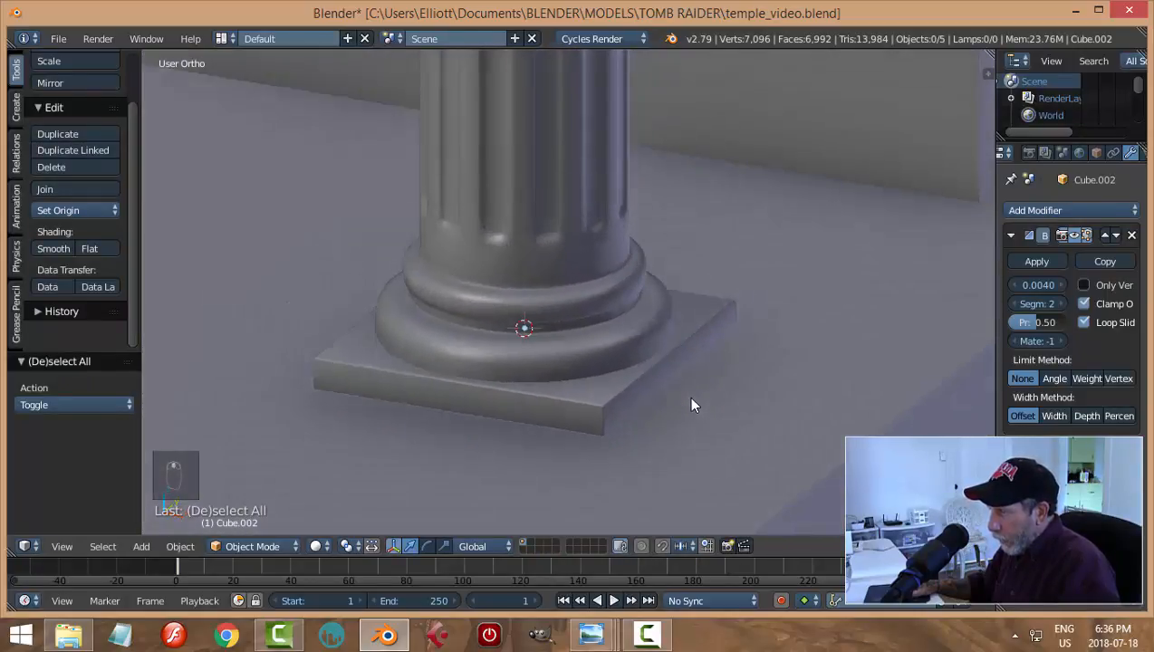
right_click(551, 380)
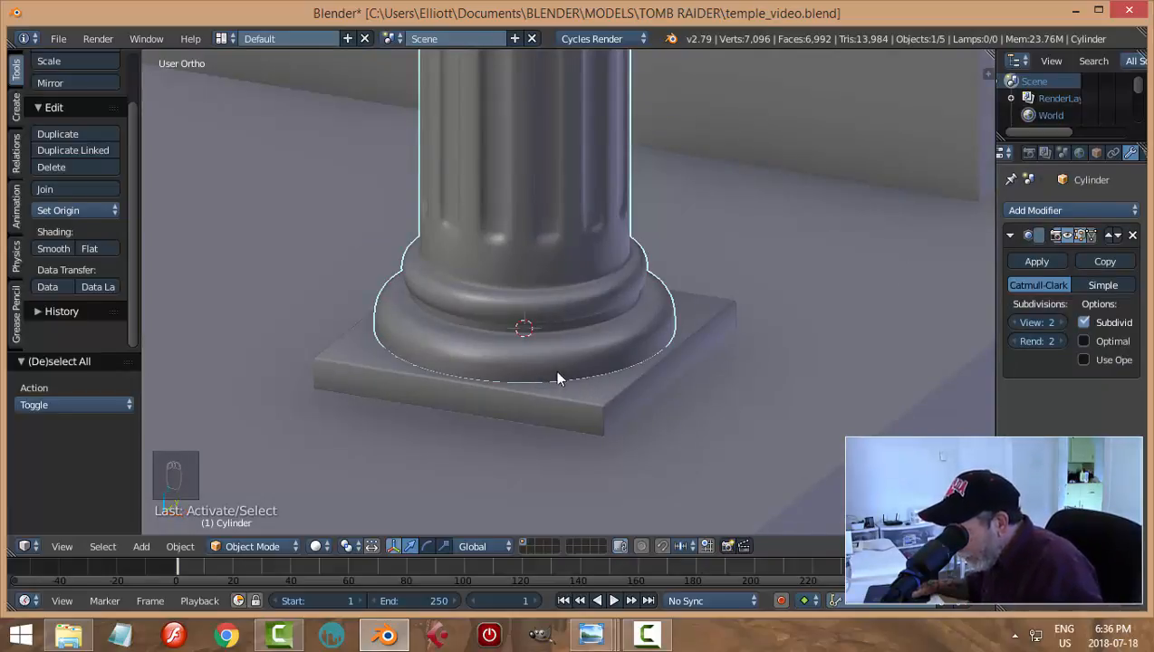
right_click(588, 391)
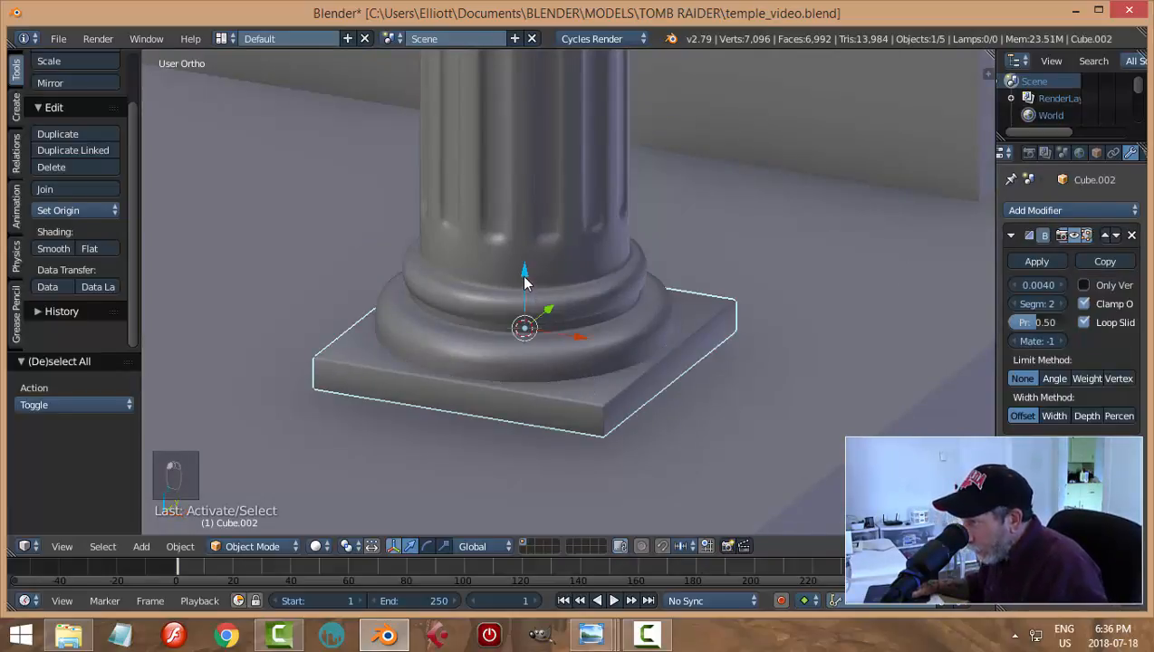
drag(524, 278, 533, 311)
Extrude the column's bottom edge loop in Edit Mode and scale the new loop slightly inward
middle_drag(623, 421, 640, 369)
right_click(640, 370)
key(Tab)
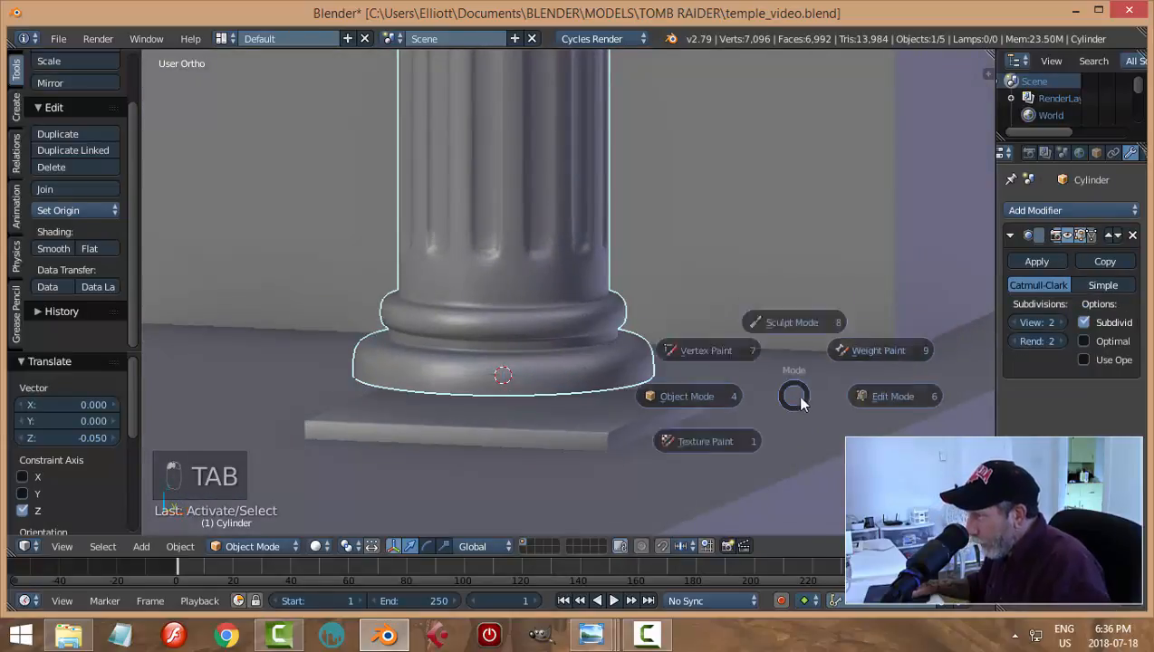
scroll(725, 421, up, 2)
alt+right_click(651, 426)
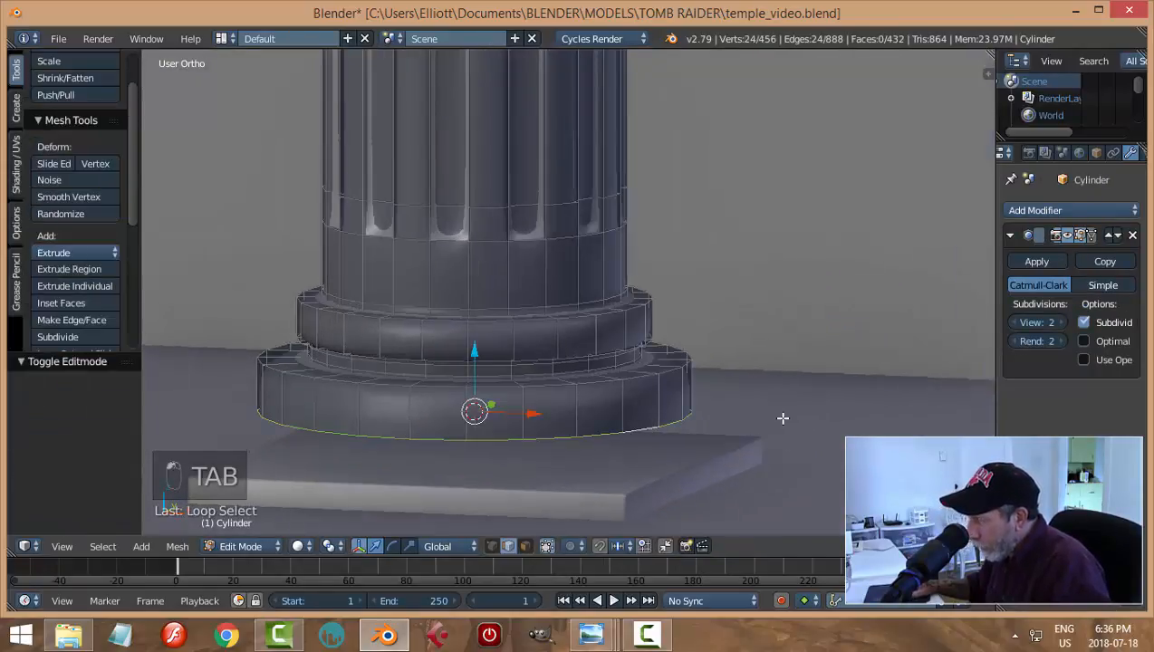
scroll(784, 417, down, 1)
middle_drag(801, 425, 786, 405)
key(e)
key(s)
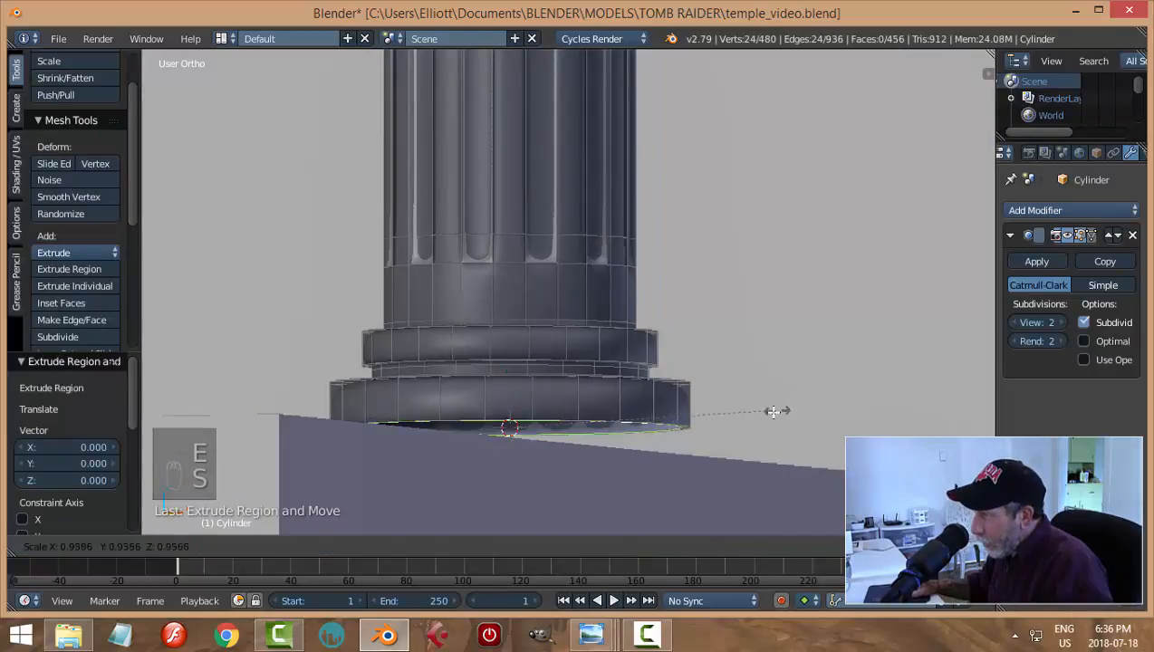
click(743, 417)
Extrude the underside loop again in place and scale it inward to 0.453
key(e)
right_click(774, 416)
key(s)
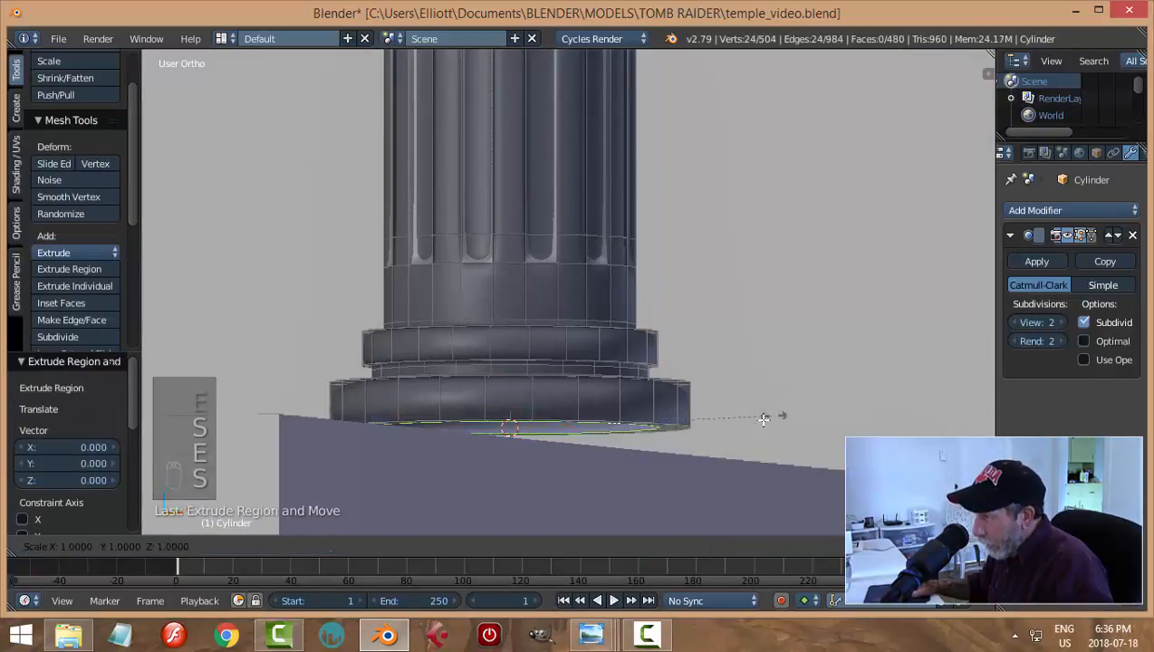
click(741, 414)
Close the column's underside by extruding the inner loop in place and merging it at center, then return to Object Mode
key(e)
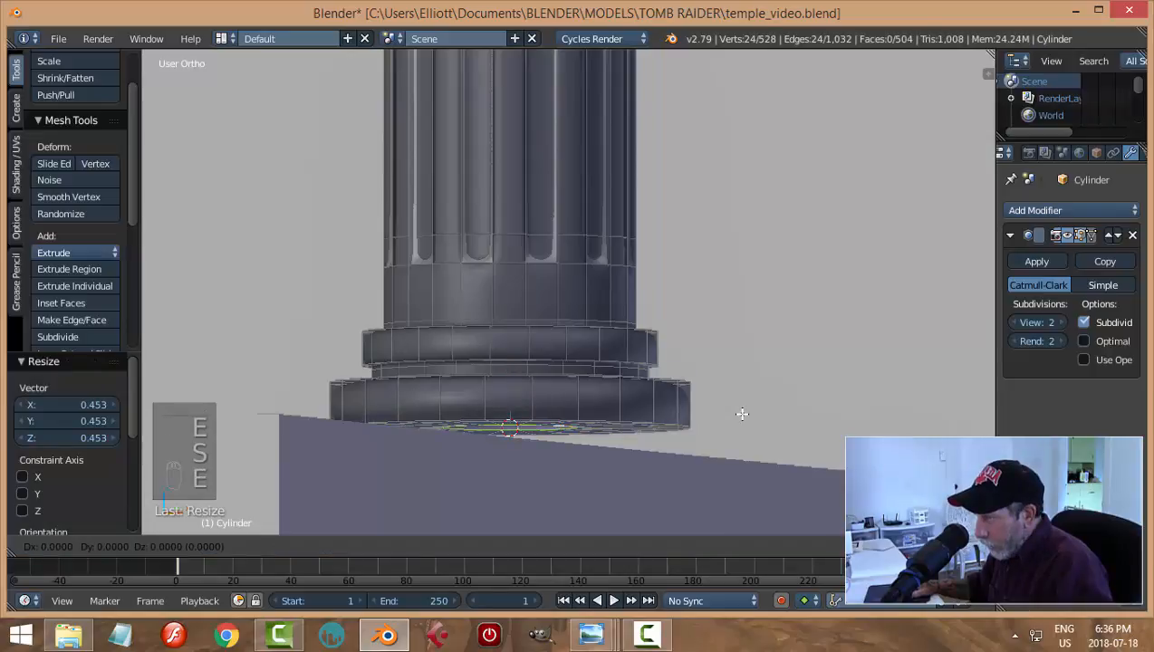
click(741, 414)
key(alt+m)
click(741, 417)
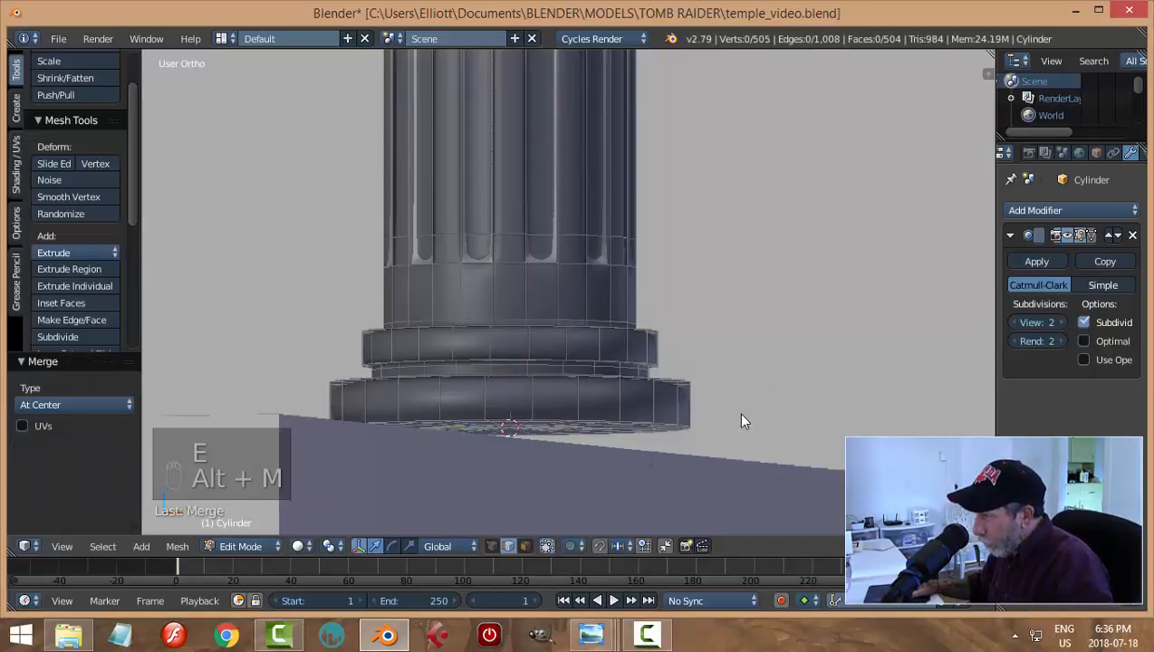
key(Tab)
click(652, 412)
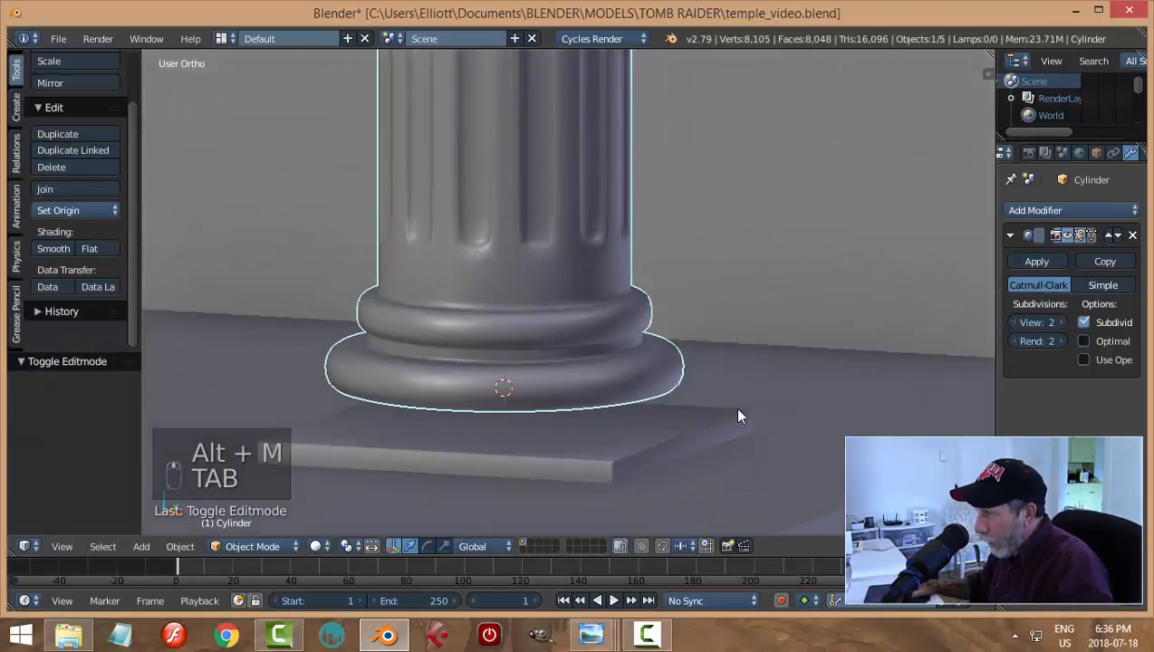
Raise the square plinth along Z until it meets the underside of the column base, and deselect it
right_click(559, 442)
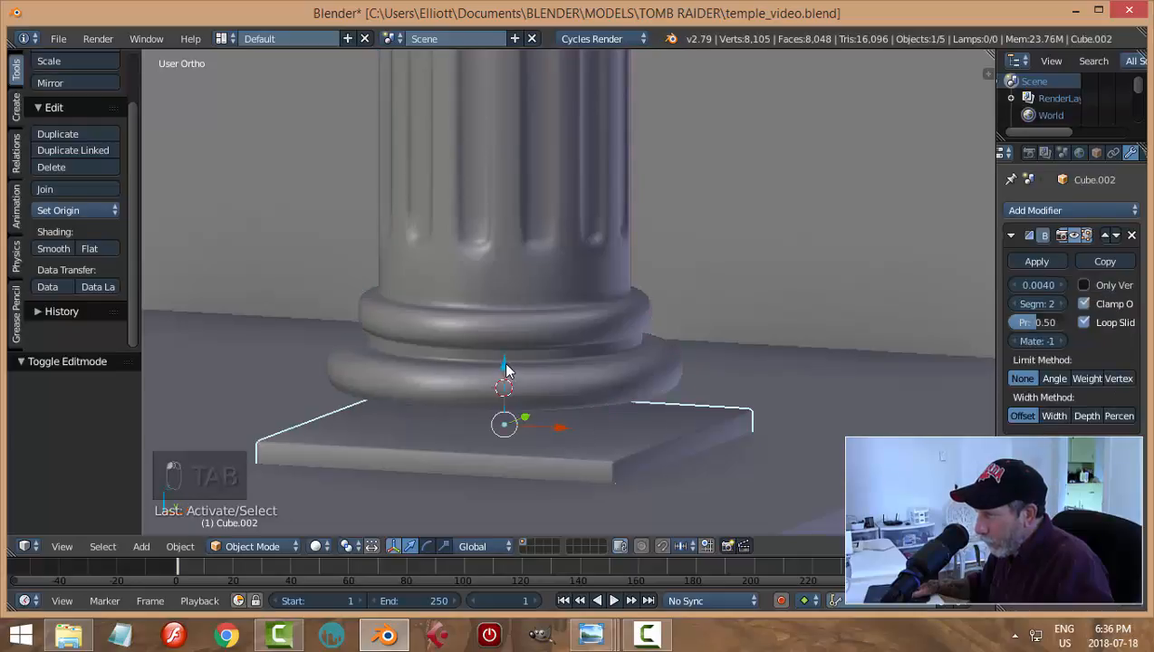
drag(507, 370, 512, 328)
scroll(637, 371, down, 3)
key(a)
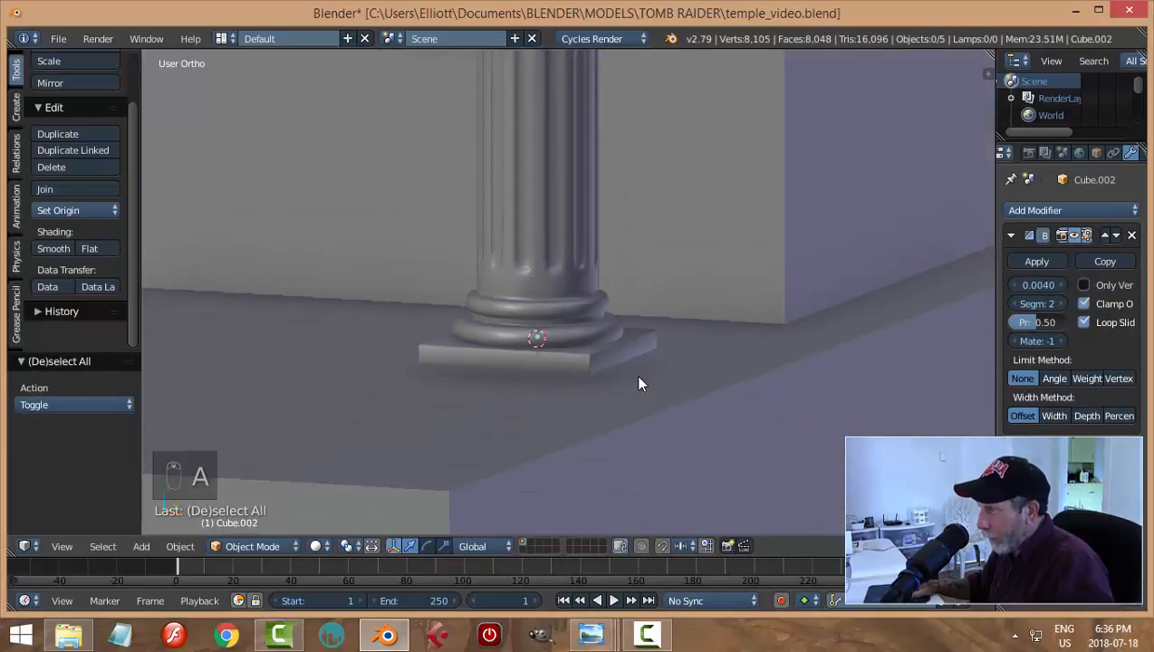
Thicken the square plinth in Edit Mode by scaling its whole mesh about 1.3 along global Z, and return to Object Mode
middle_drag(638, 384, 795, 310)
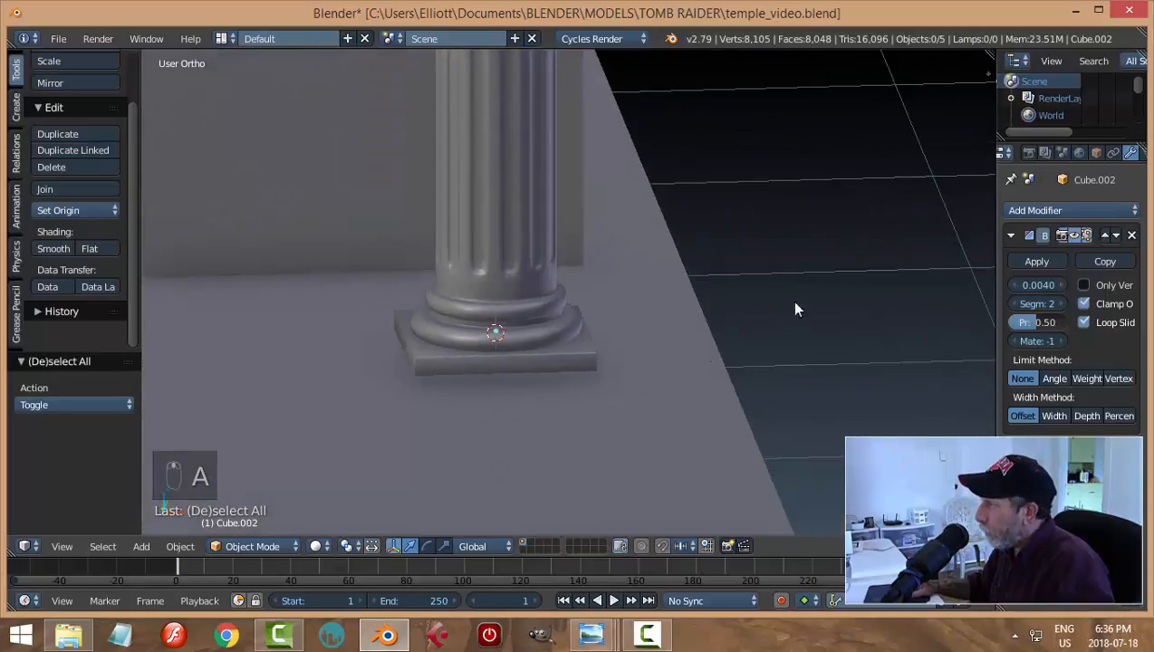
scroll(671, 330, down, 3)
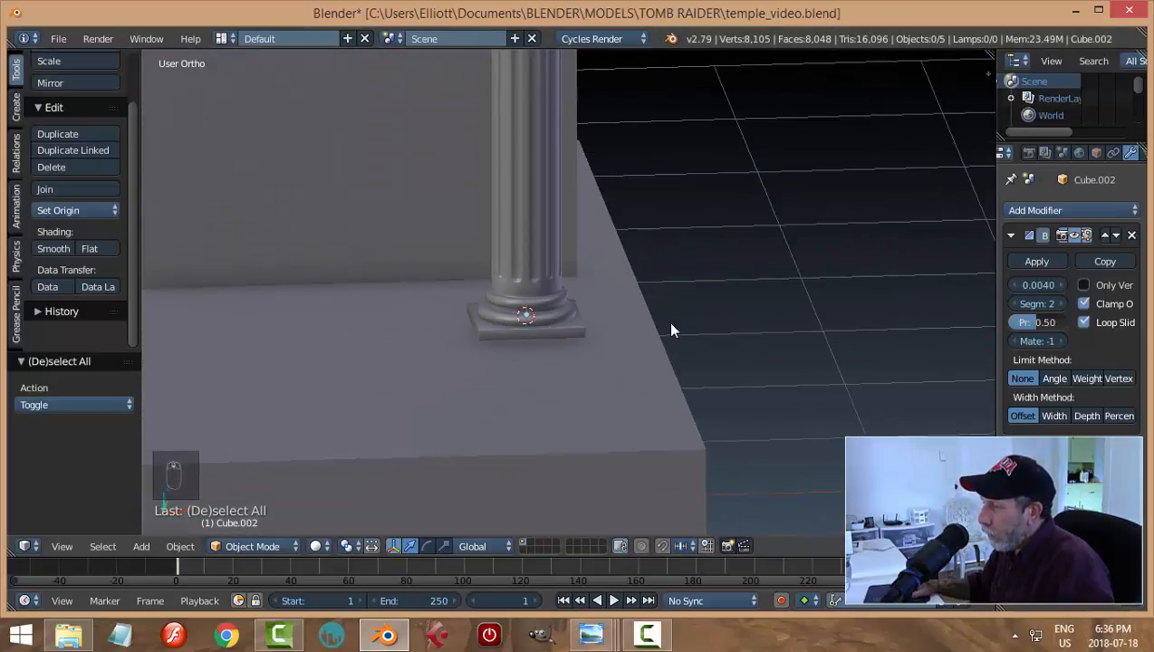
middle_drag(671, 330, 597, 345)
right_click(575, 333)
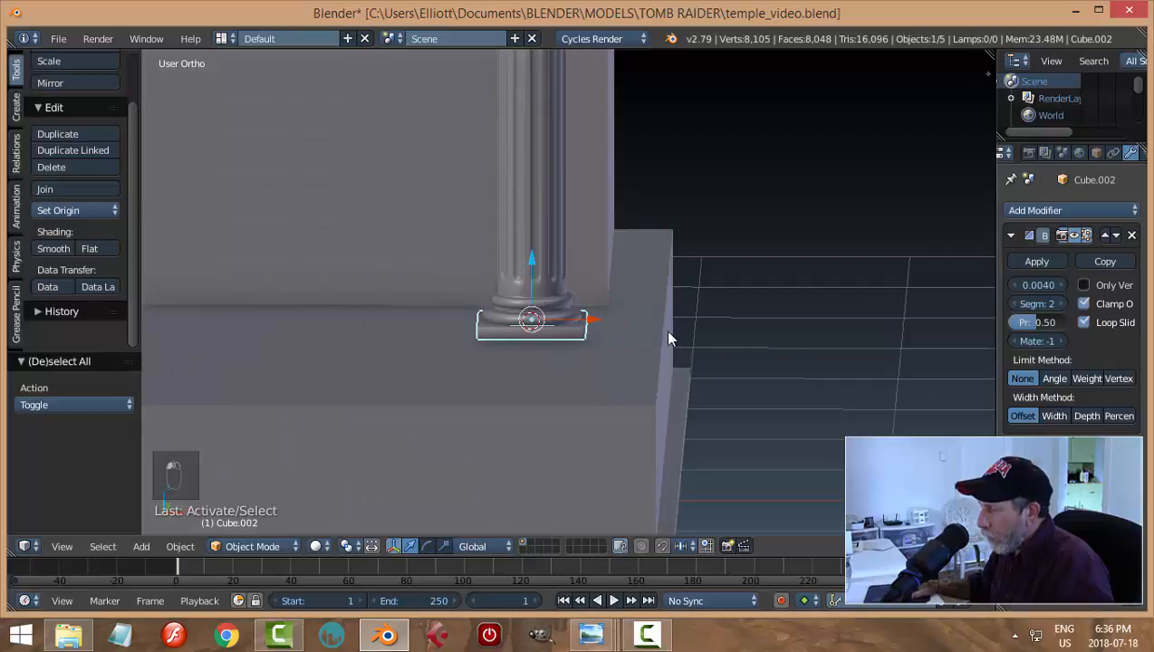
key(Tab)
click(790, 340)
mouse_move(683, 404)
middle_down()
mouse_move(661, 386)
mouse_move(662, 399)
middle_up()
key(a)
key(a)
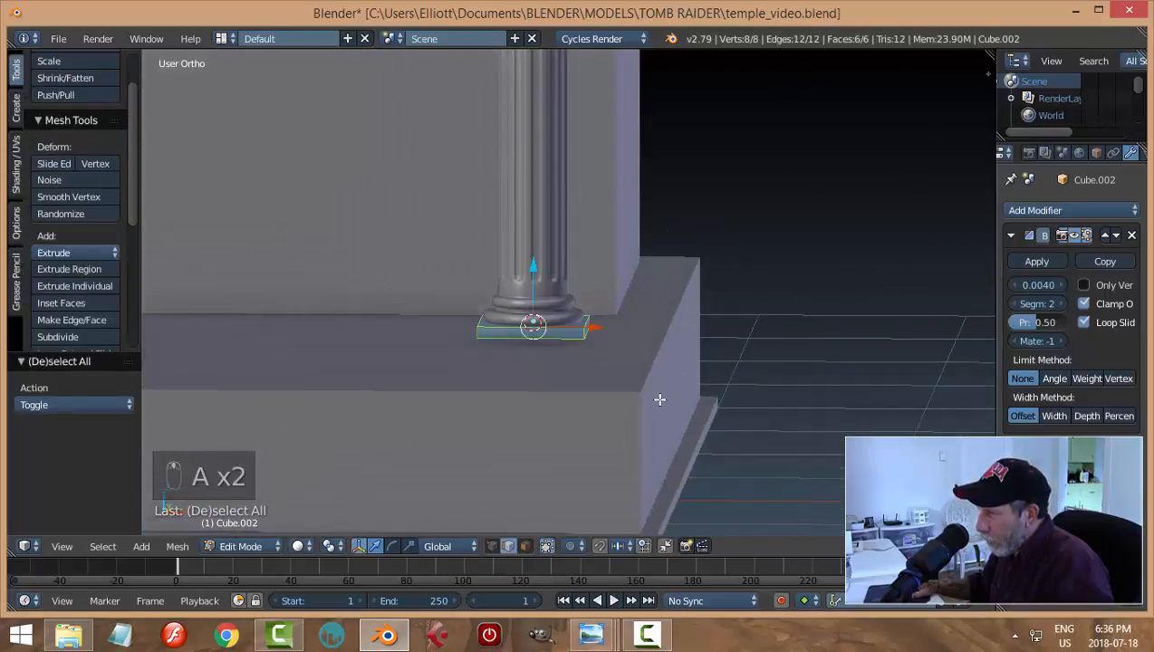
key(s)
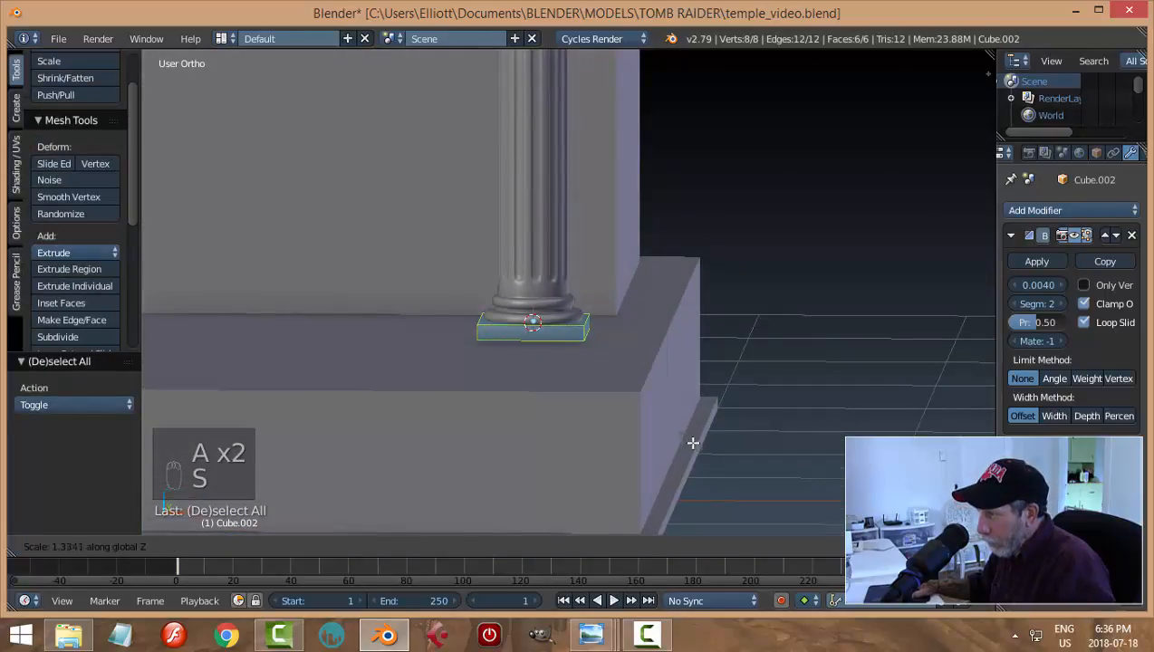
click(697, 448)
key(a)
key(Tab)
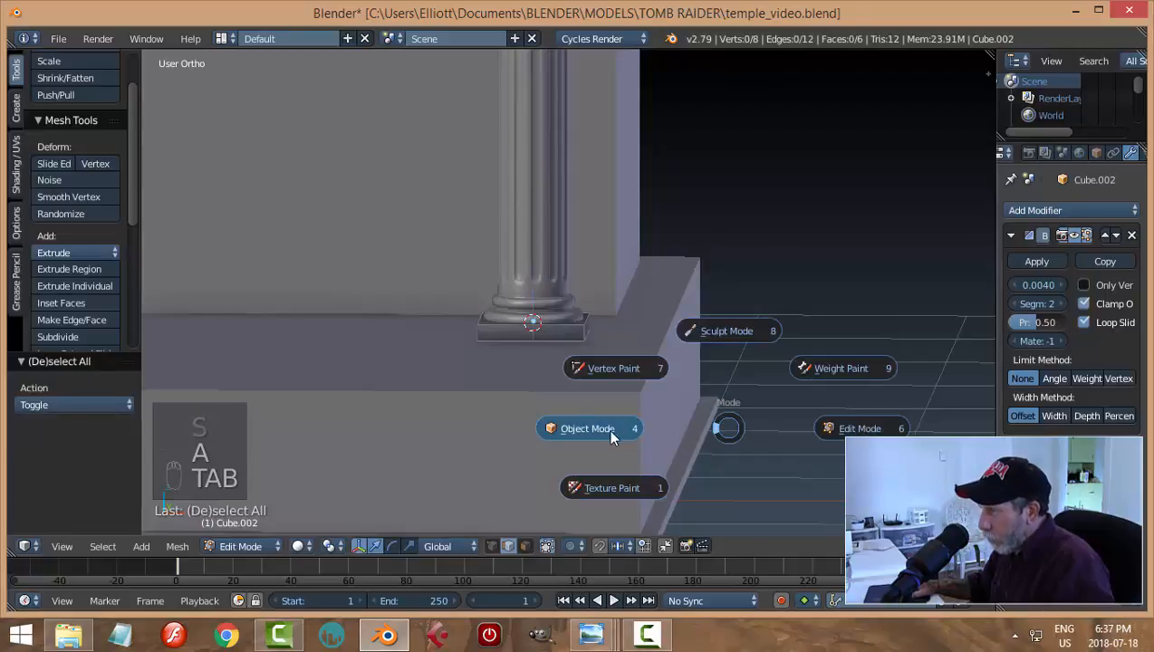
click(607, 429)
Lower the square plinth by 0.014 along Z, and raise it slightly together with the column, leaving both deselected
scroll(594, 389, up, 2)
drag(518, 274, 518, 277)
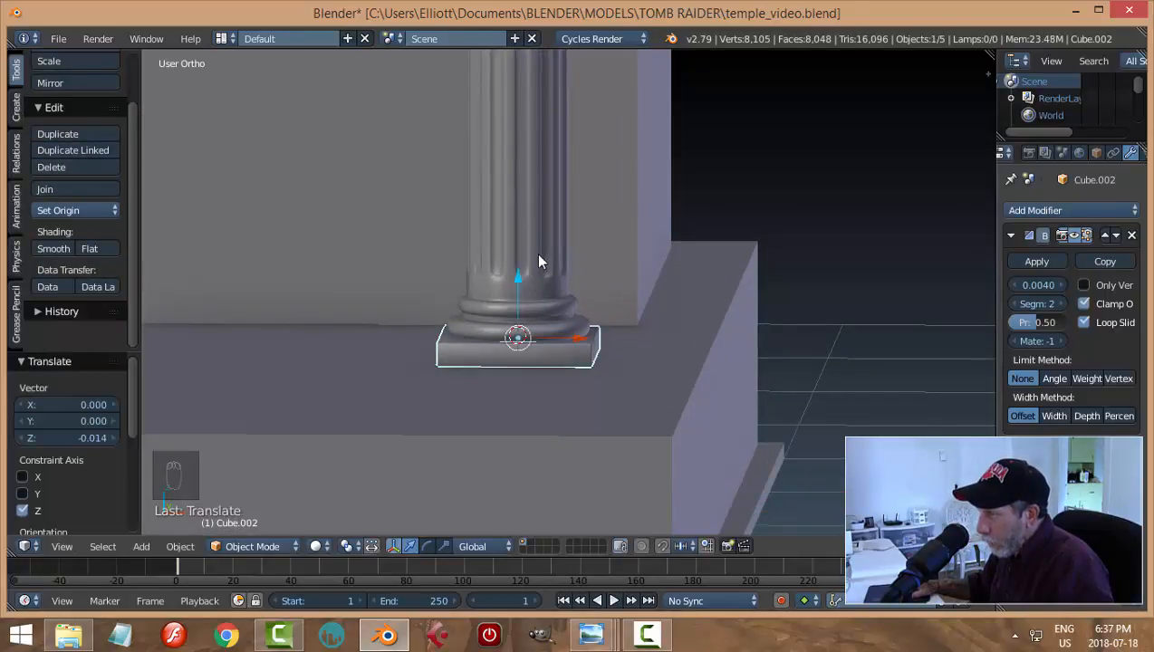
shift+right_click(540, 267)
drag(520, 134, 523, 129)
key(a)
Switch to Windows Photo Viewer and examine the column capitals in temple_for_video1.png, returning to Blender when done
scroll(667, 325, down, 4)
scroll(625, 356, down, 3)
middle_drag(625, 356, 664, 307)
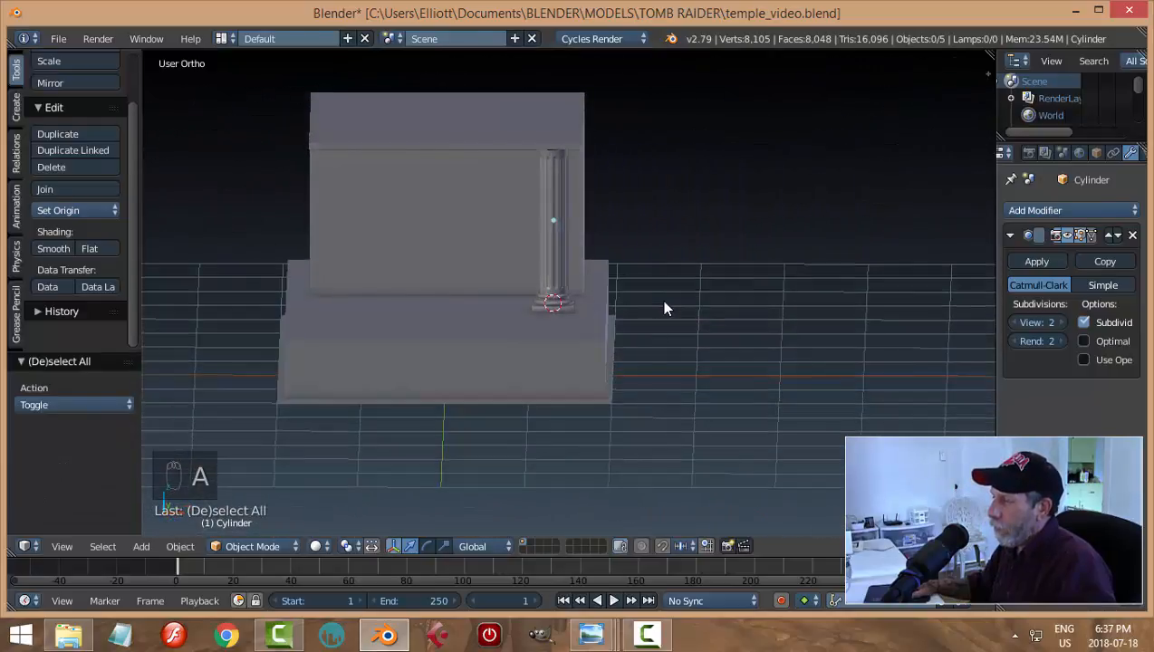
scroll(649, 341, up, 3)
middle_drag(650, 353, 604, 481)
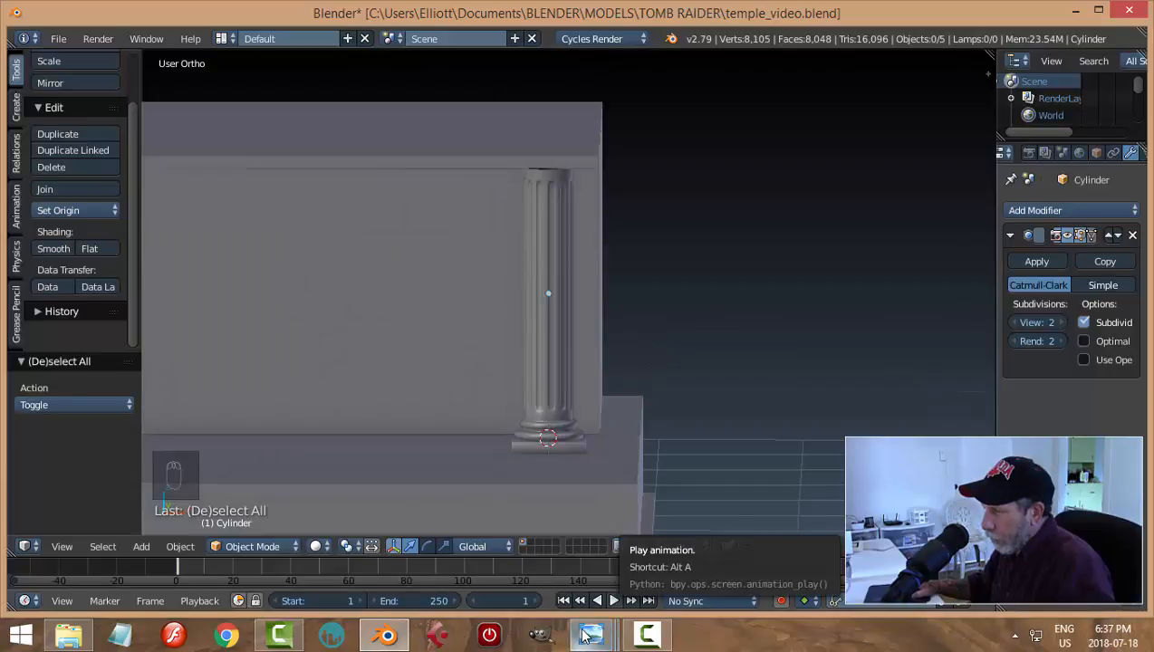
mouse_move(584, 636)
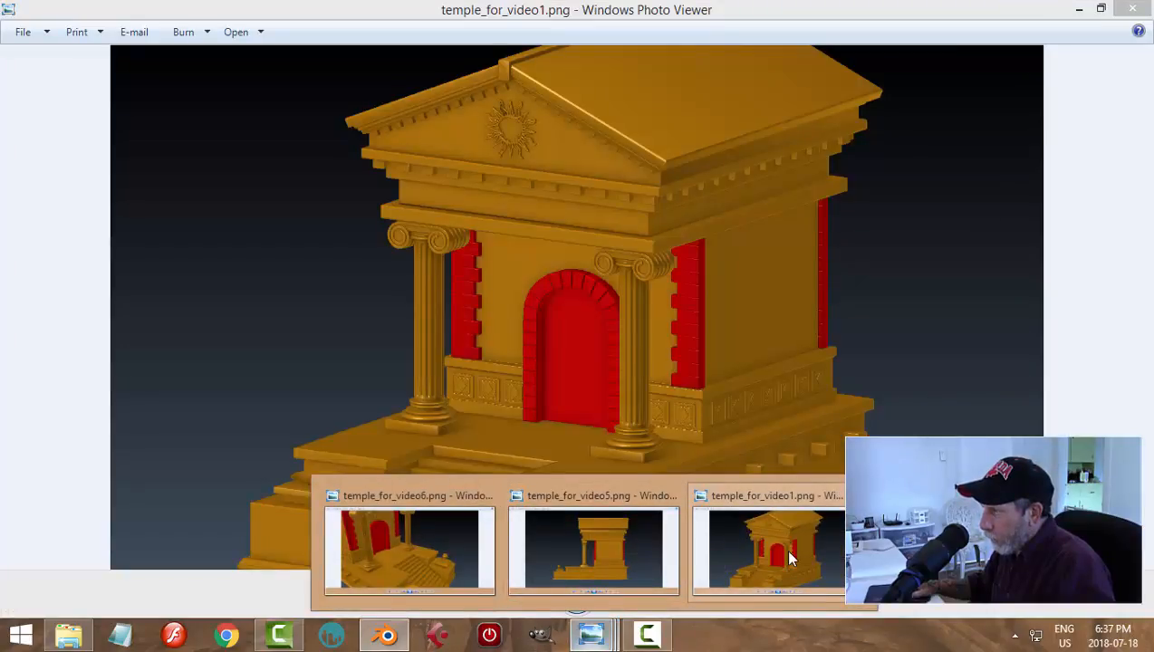
click(786, 551)
scroll(647, 288, up, 2)
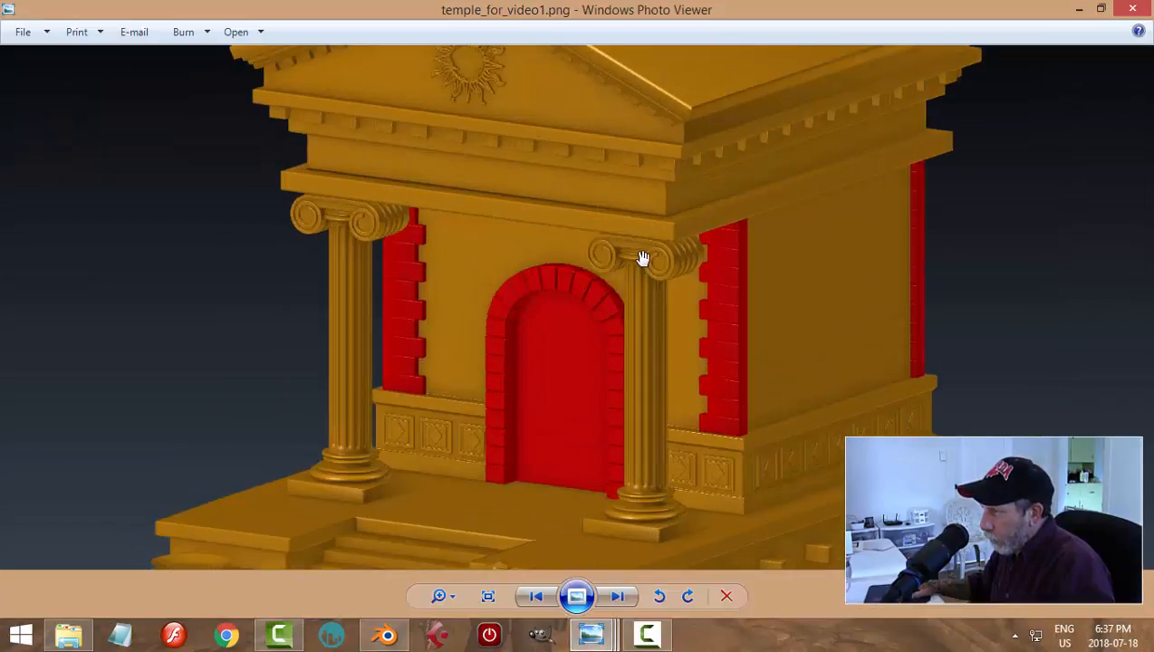
scroll(661, 263, down, 1)
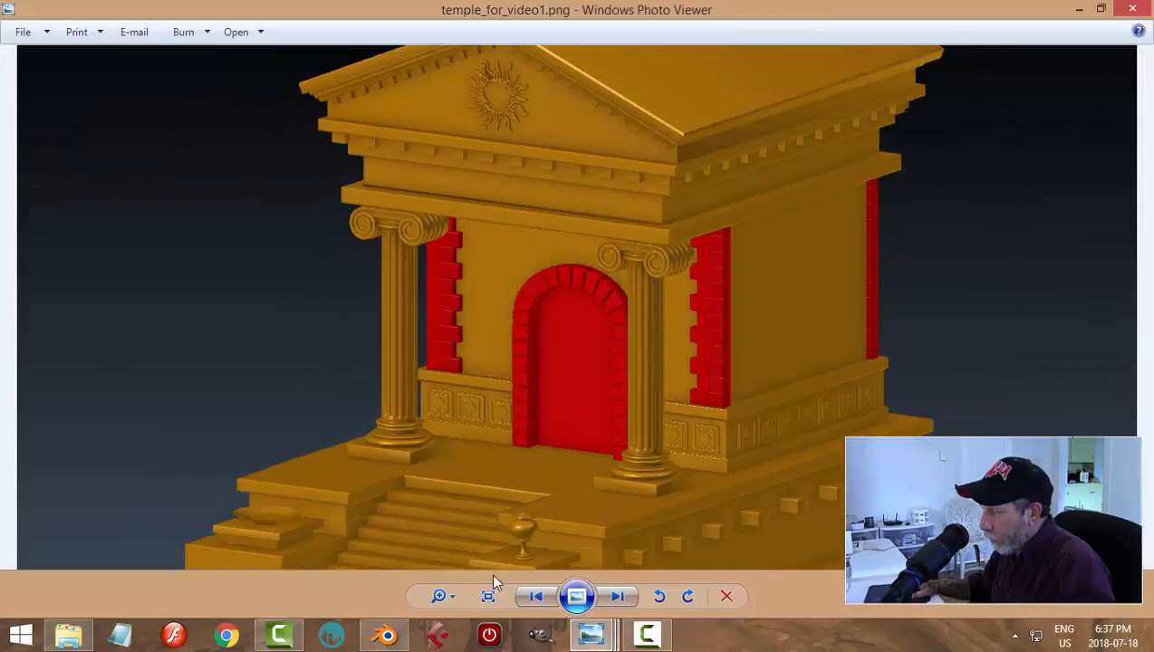
click(386, 634)
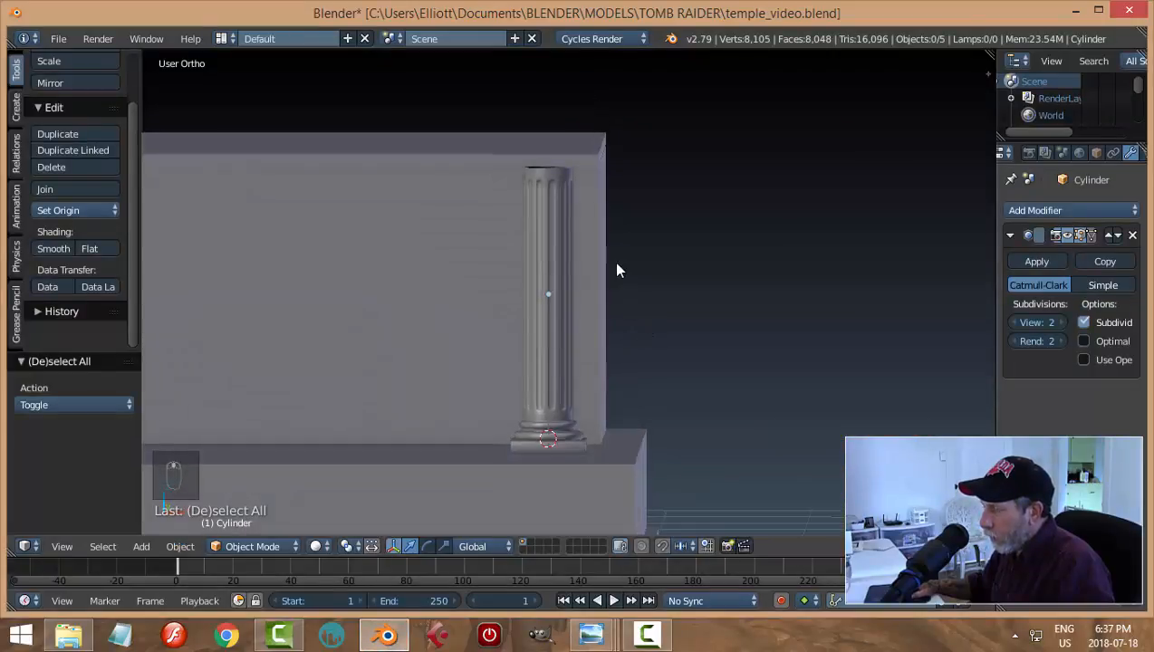
Open the fluted column's mesh in Edit Mode
middle_drag(617, 264, 601, 251)
right_click(565, 257)
middle_drag(640, 285, 665, 303)
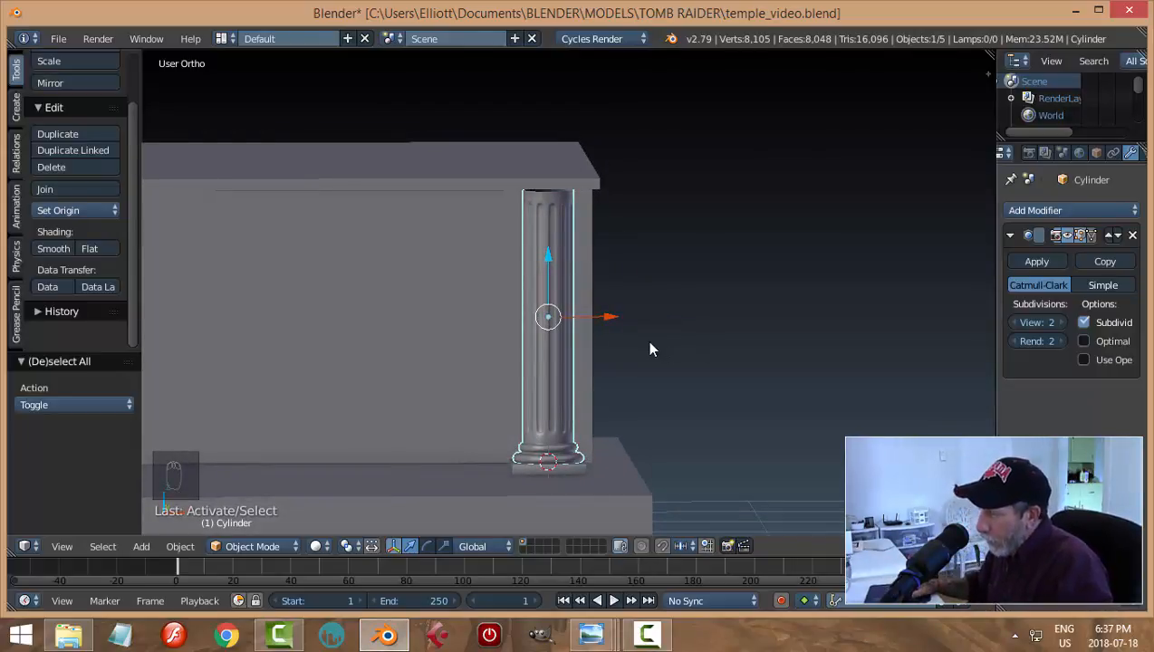
key(Tab)
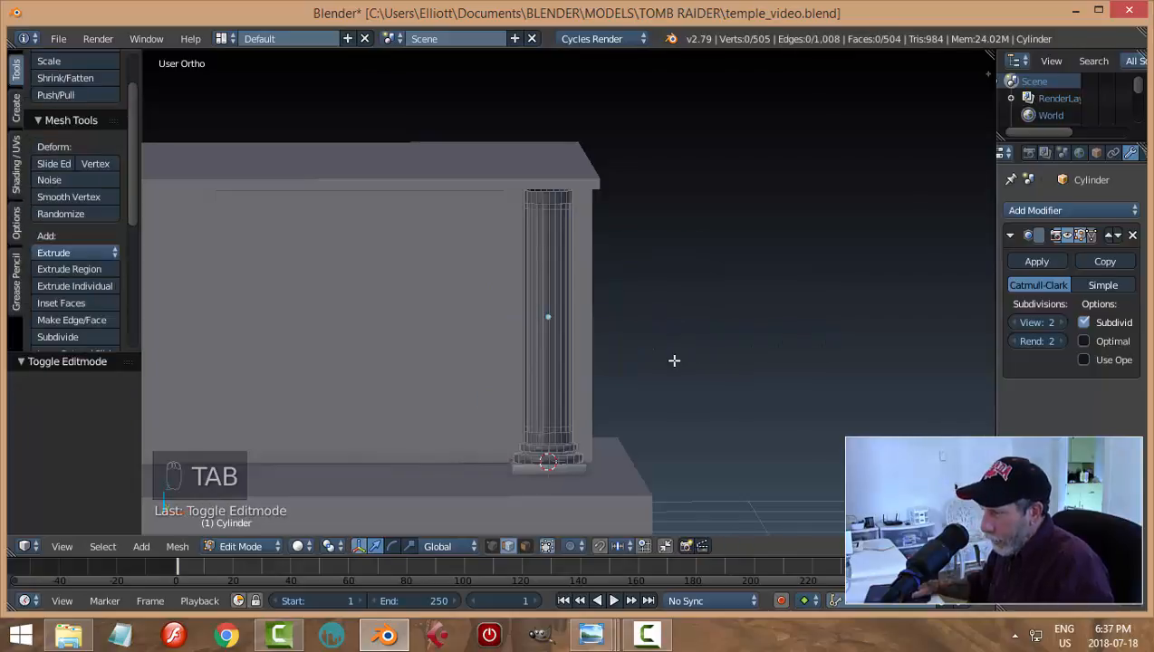
key(a)
key(a)
scroll(701, 420, up, 2)
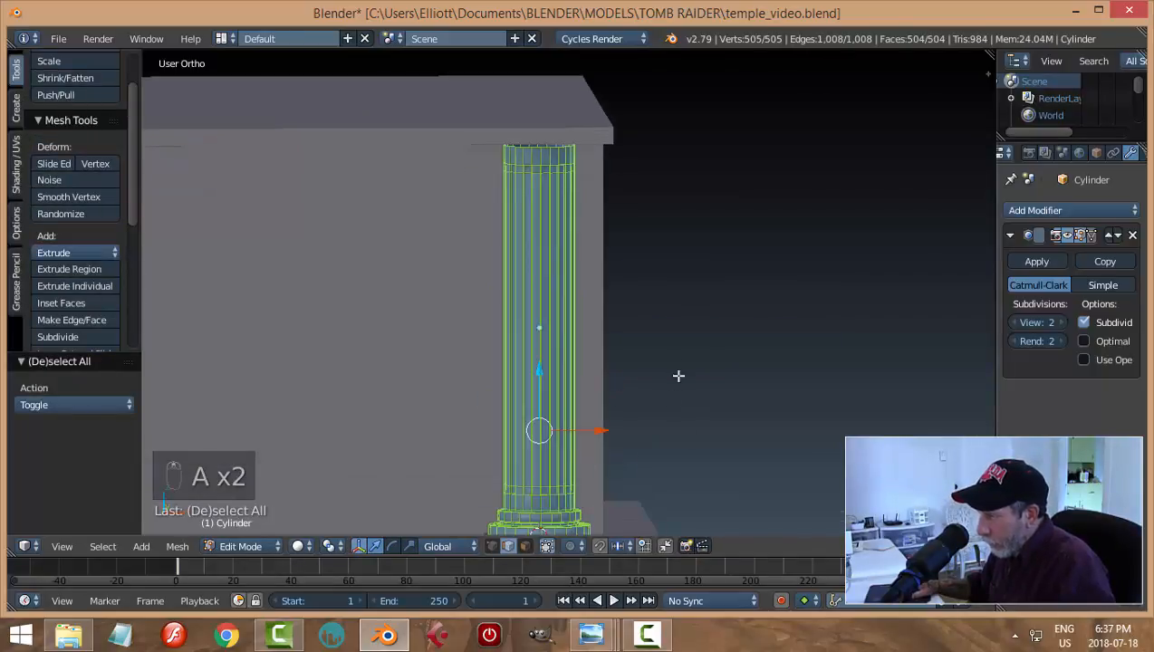
scroll(679, 380, down, 1)
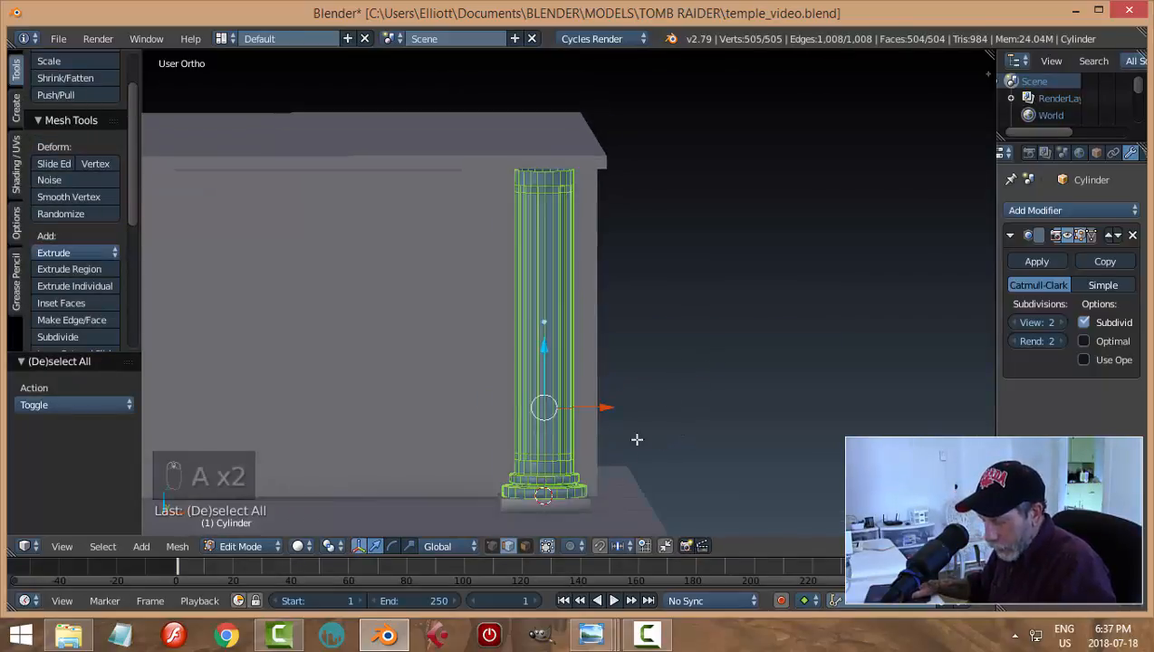
scroll(625, 480, up, 3)
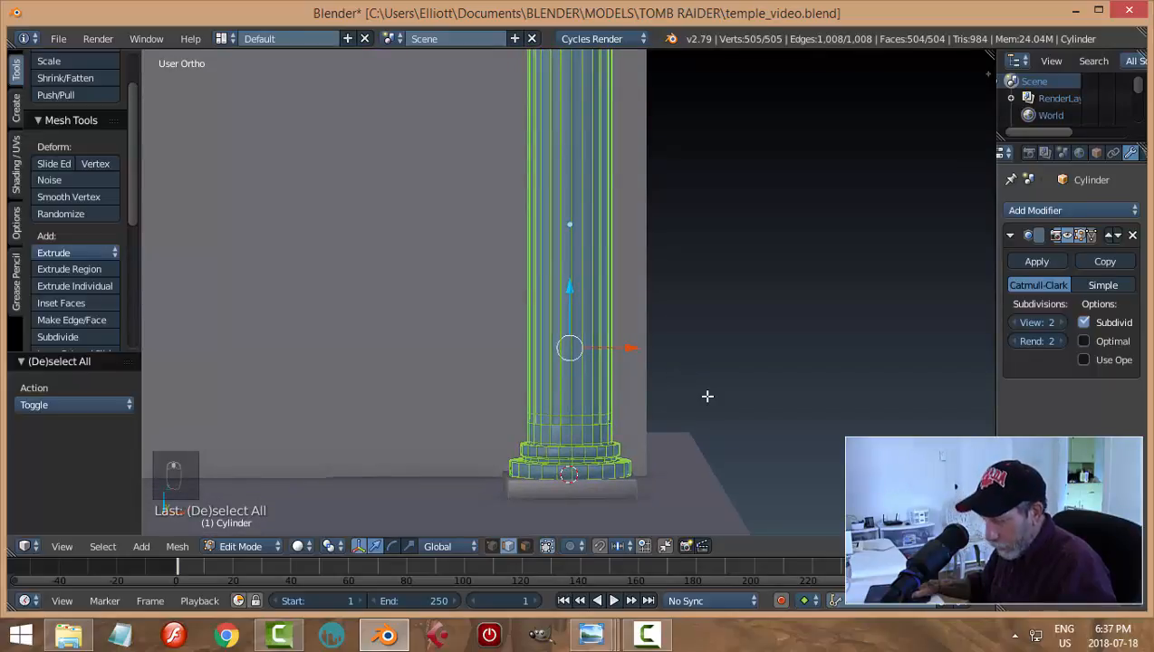
key(s)
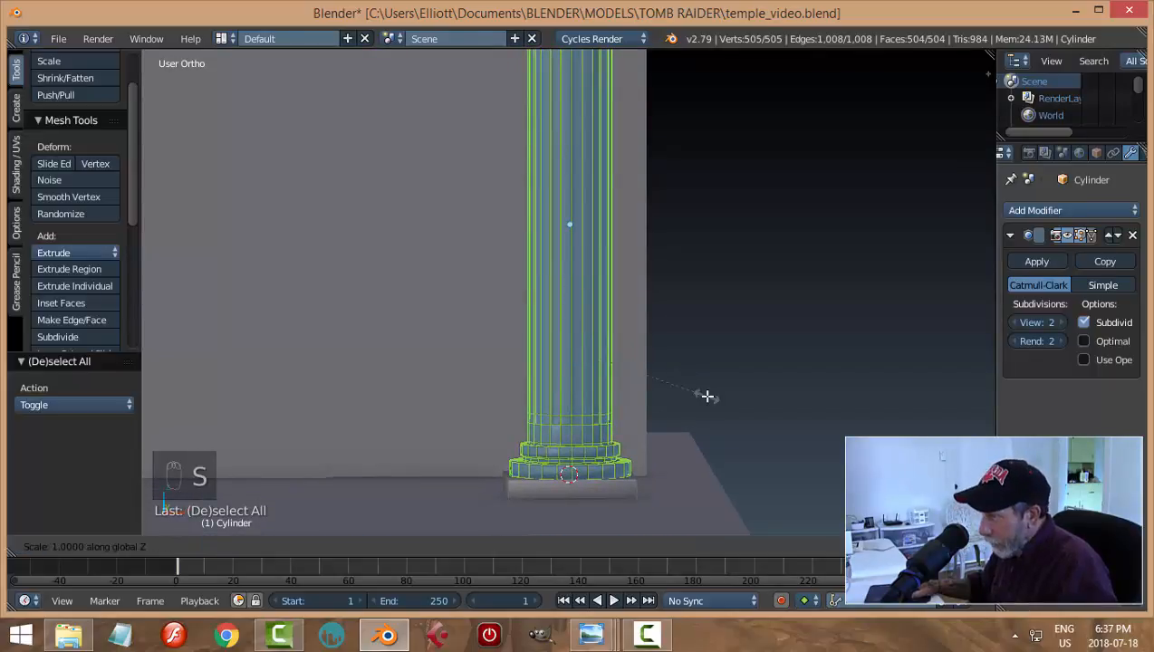
right_click(665, 379)
key(a)
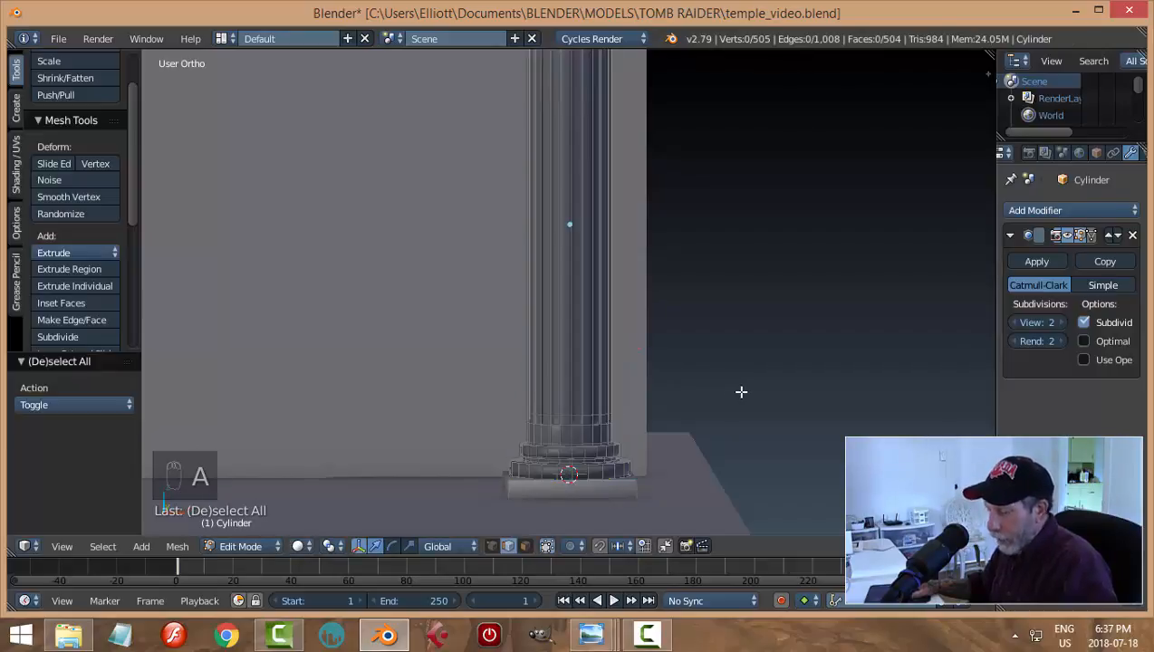
Shorten the column by box-selecting its top rings in wireframe front view and moving them down 0.147 along Z
scroll(752, 380, down, 3)
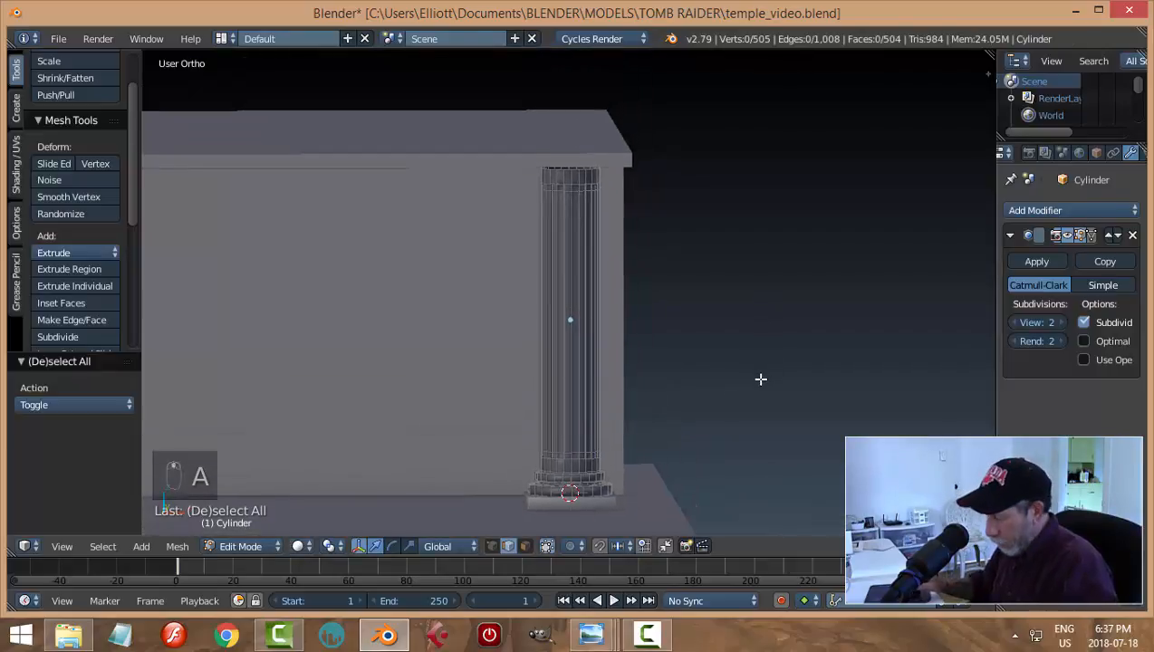
key(z)
click(911, 388)
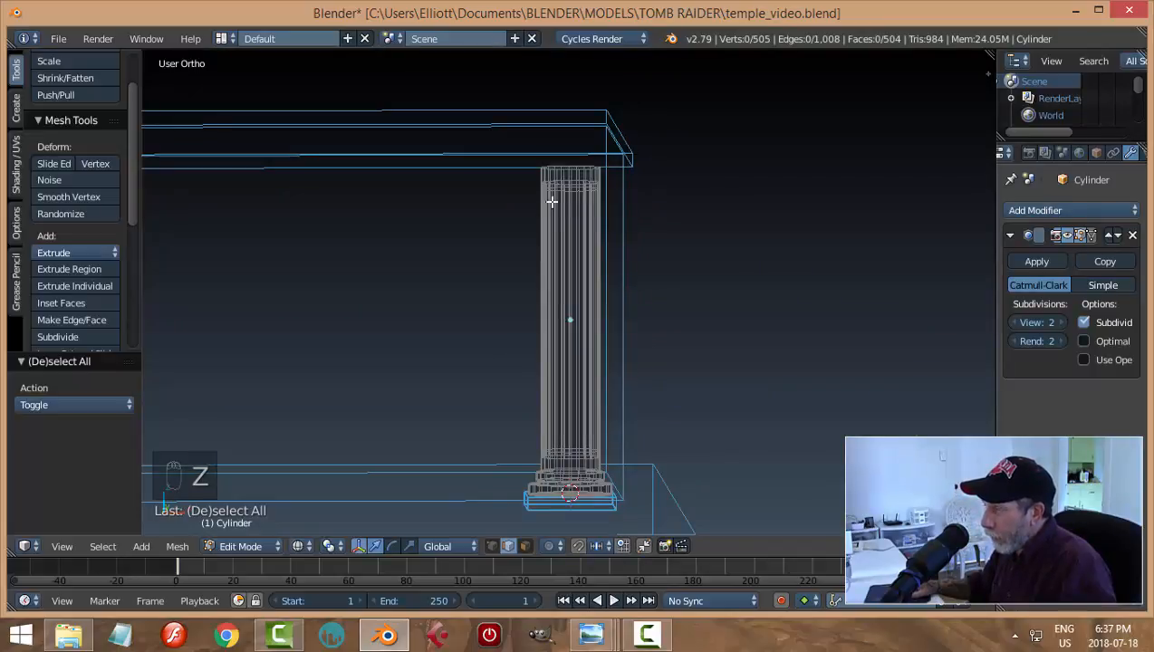
key(KP_1)
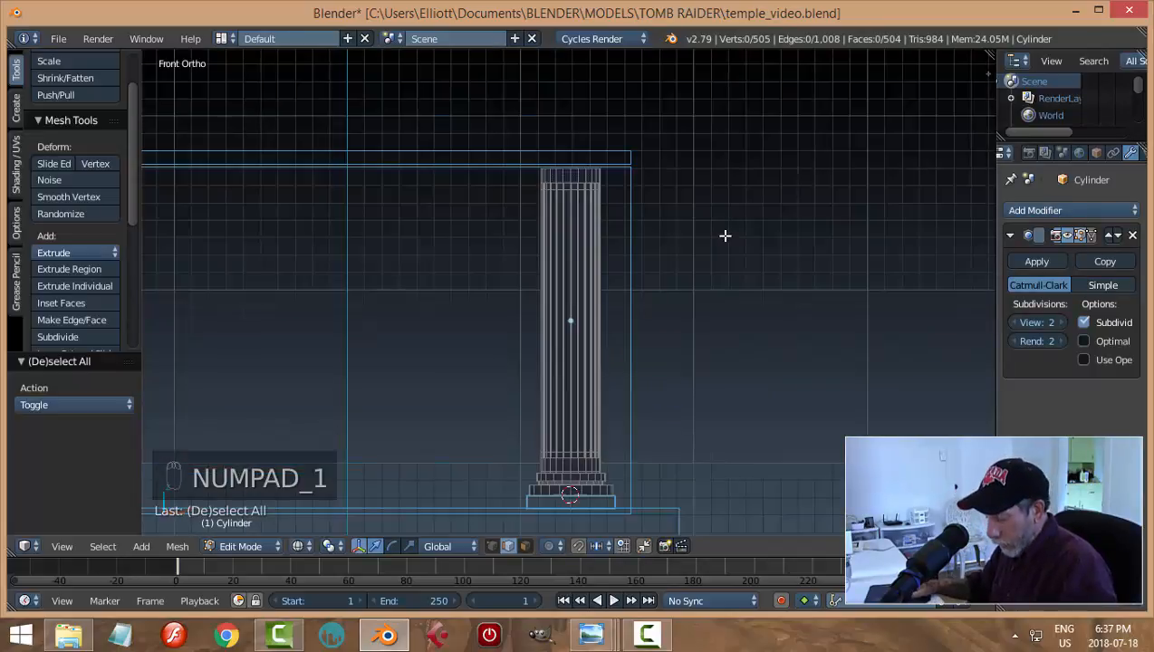
key(b)
drag(471, 120, 622, 204)
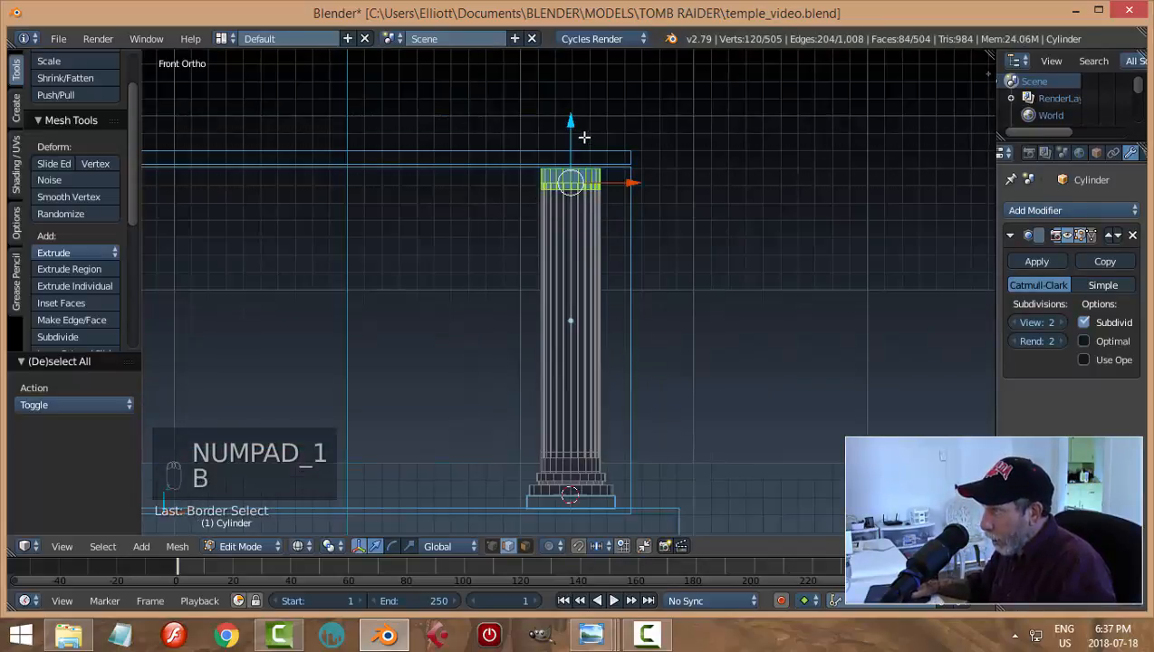
drag(570, 122, 576, 154)
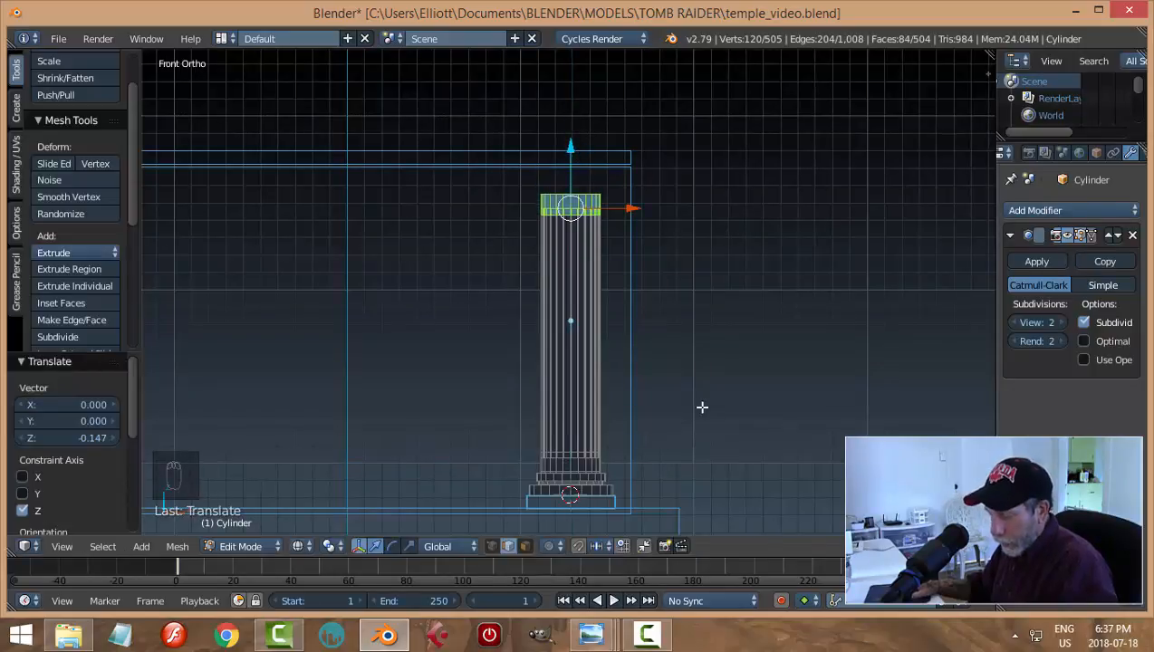
key(a)
Set up a close view of the column's top with edge select mode and solid shading
scroll(701, 405, up, 4)
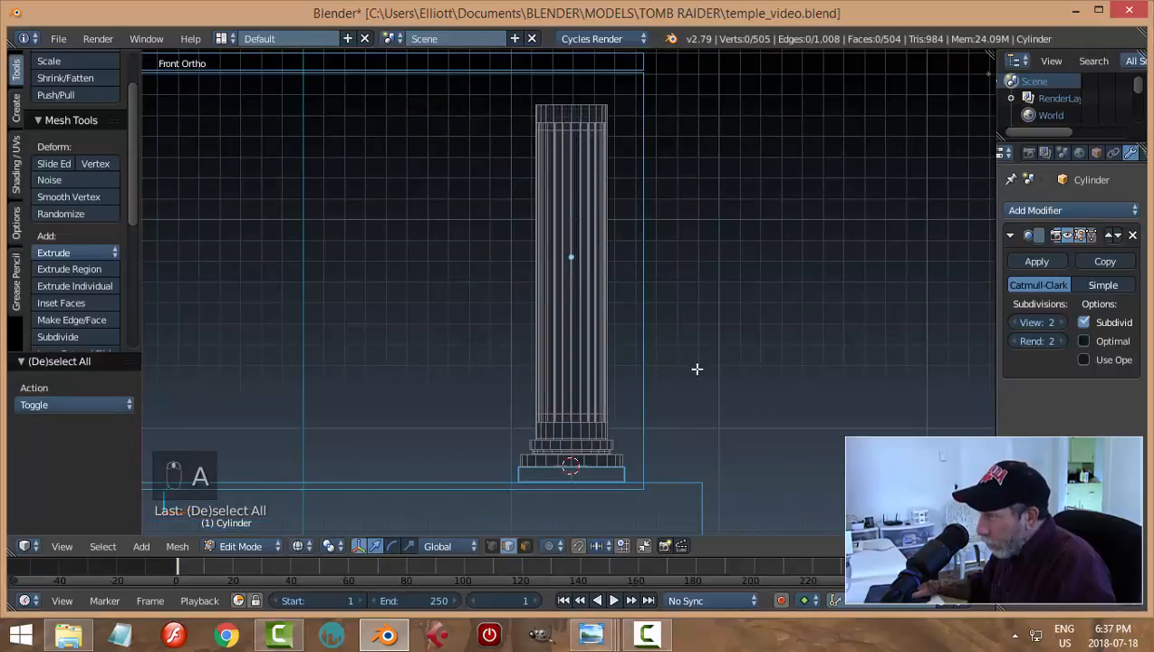
scroll(694, 388, up, 2)
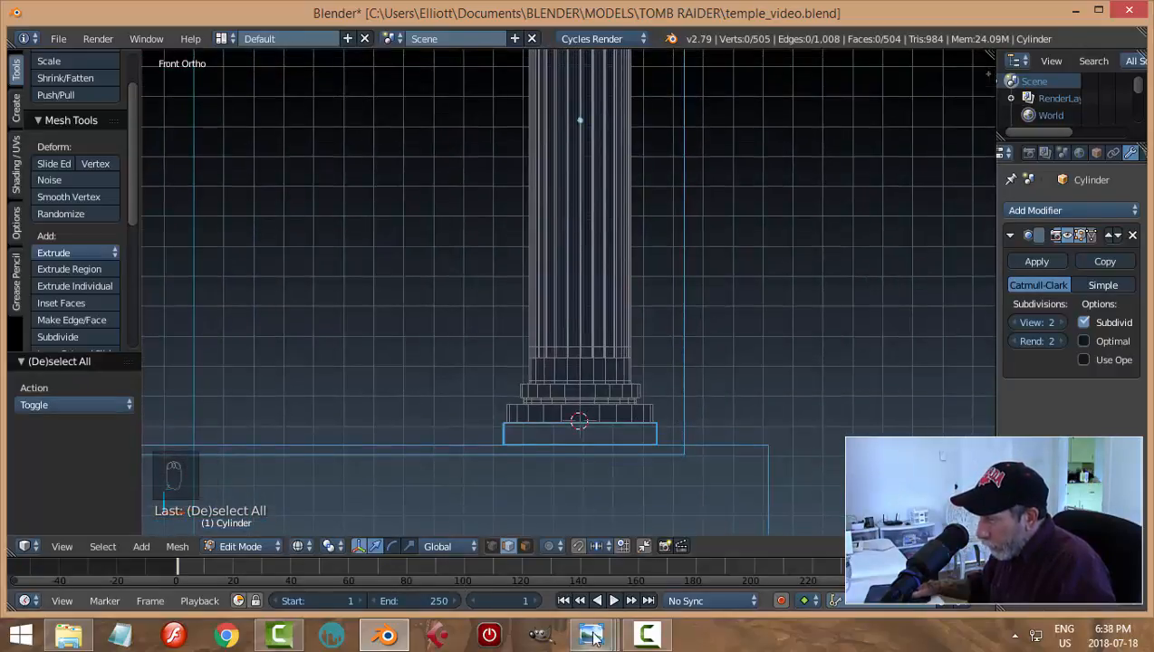
shift+middle_drag(717, 340, 718, 492)
shift+middle_drag(709, 391, 686, 491)
scroll(693, 449, up, 2)
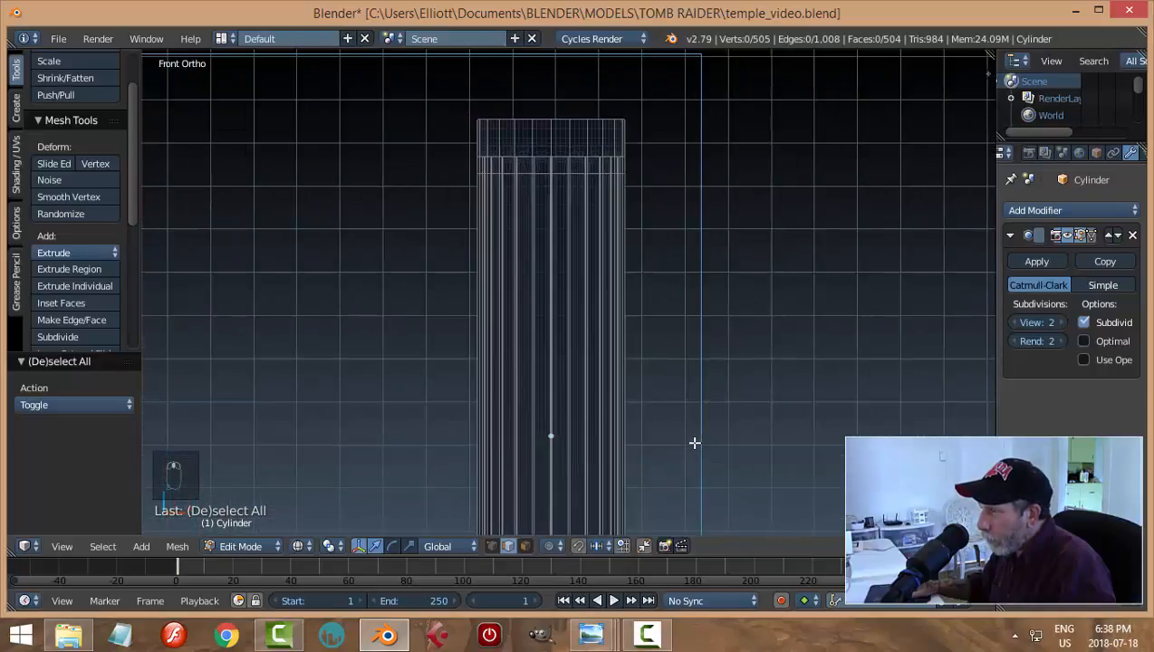
mouse_move(694, 443)
shift+middle_down()
mouse_move(713, 340)
mouse_move(703, 427)
shift+middle_up()
scroll(702, 427, up, 2)
key(ctrl+Tab)
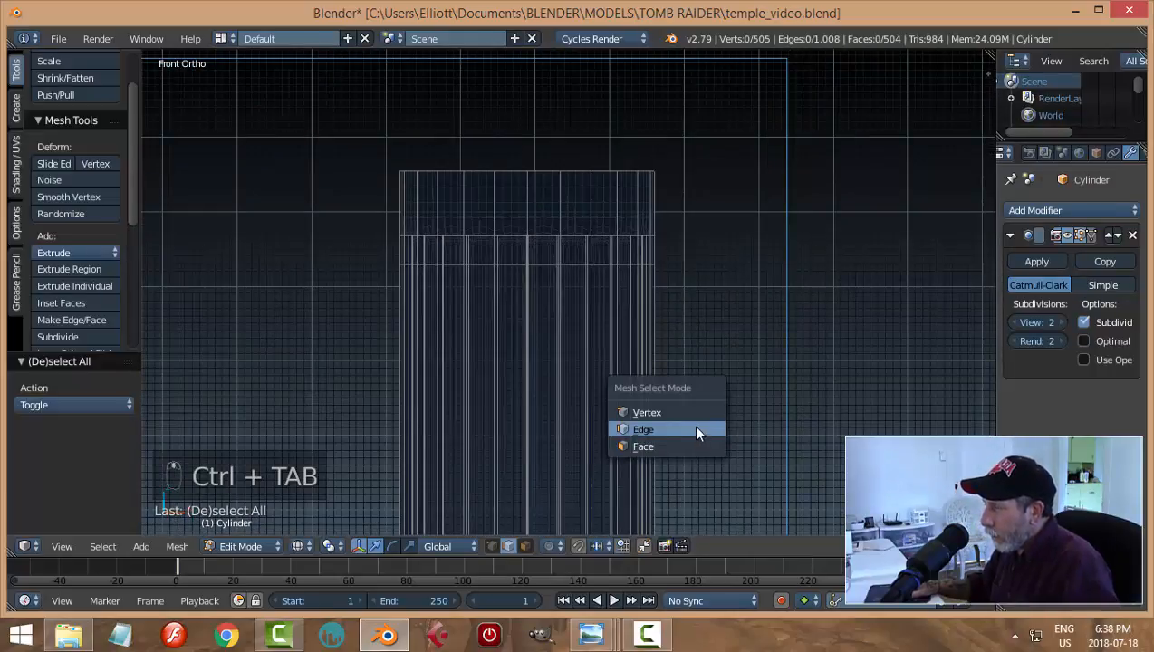
click(696, 430)
key(z)
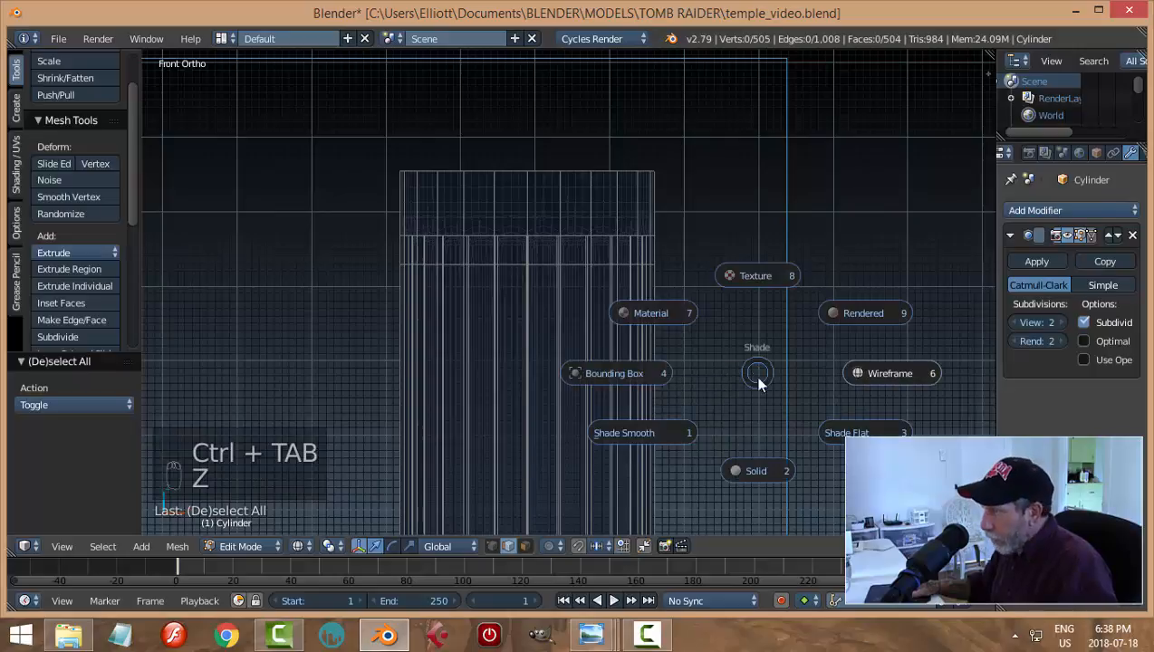
click(754, 471)
Extrude the column's top edge loop in place and scale the new loop slightly outward
alt+right_click(555, 171)
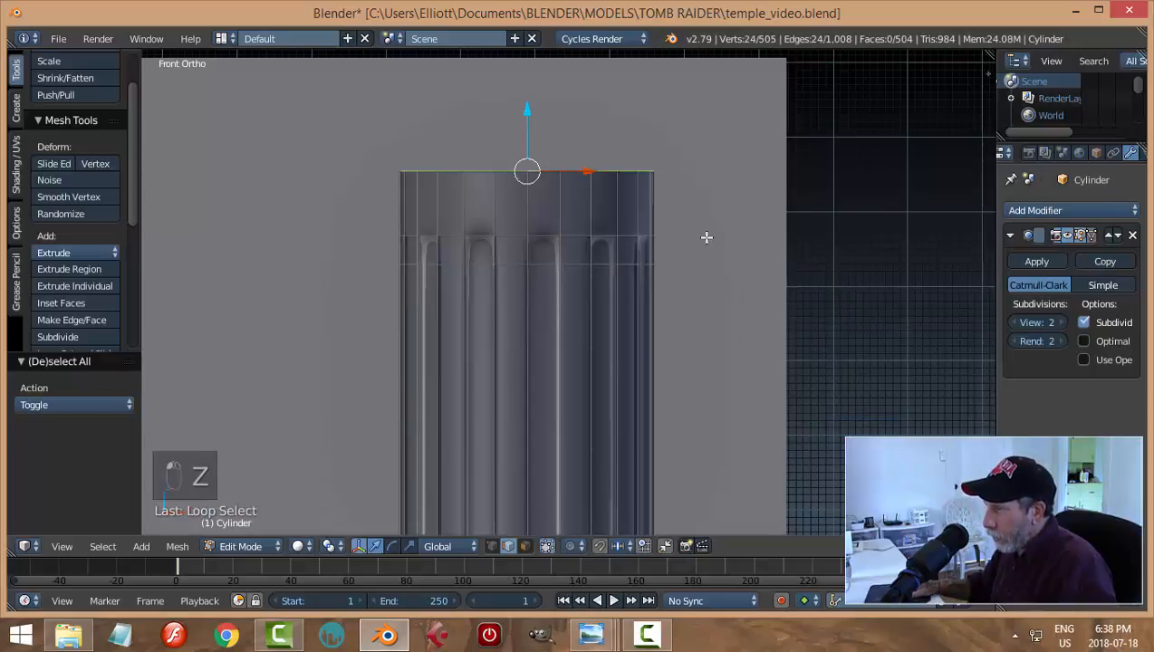
middle_drag(706, 237, 748, 269)
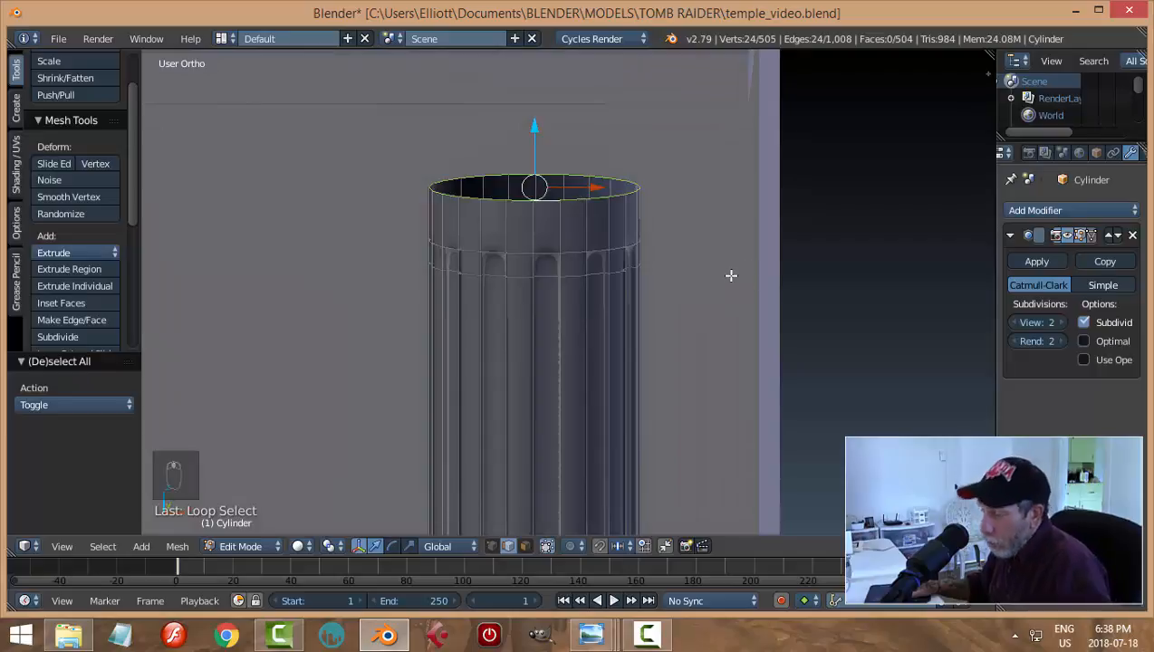
key(e)
key(s)
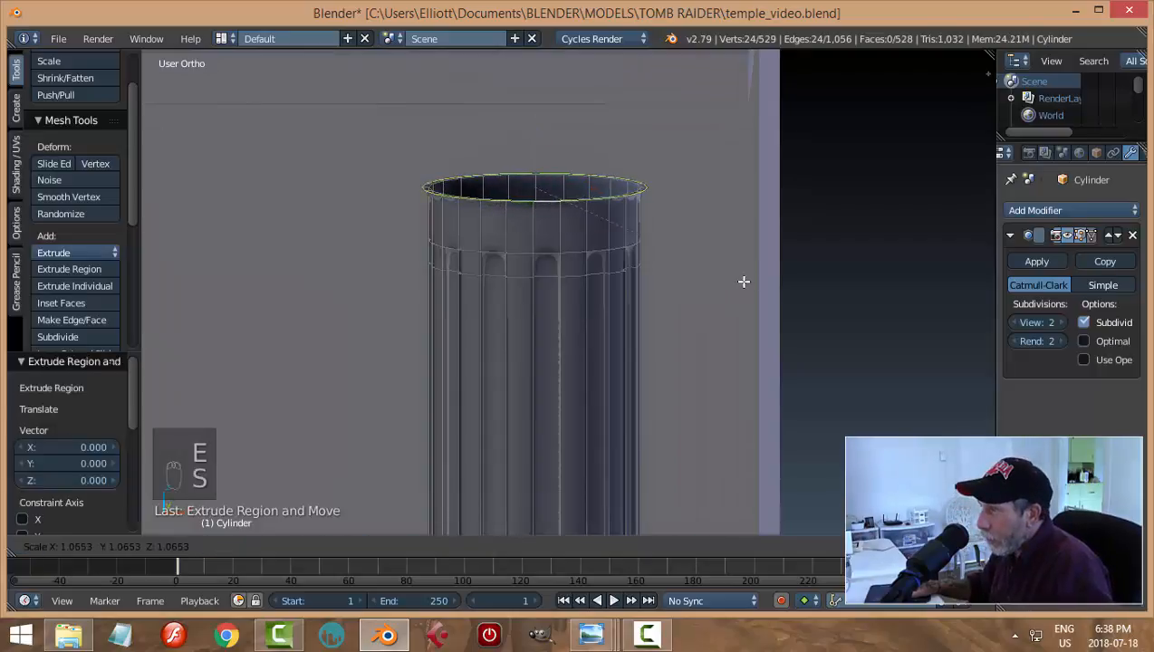
click(751, 286)
Extrude the widened top loop again and raise it 0.030 along Z to form a rim
key(e)
right_click(569, 147)
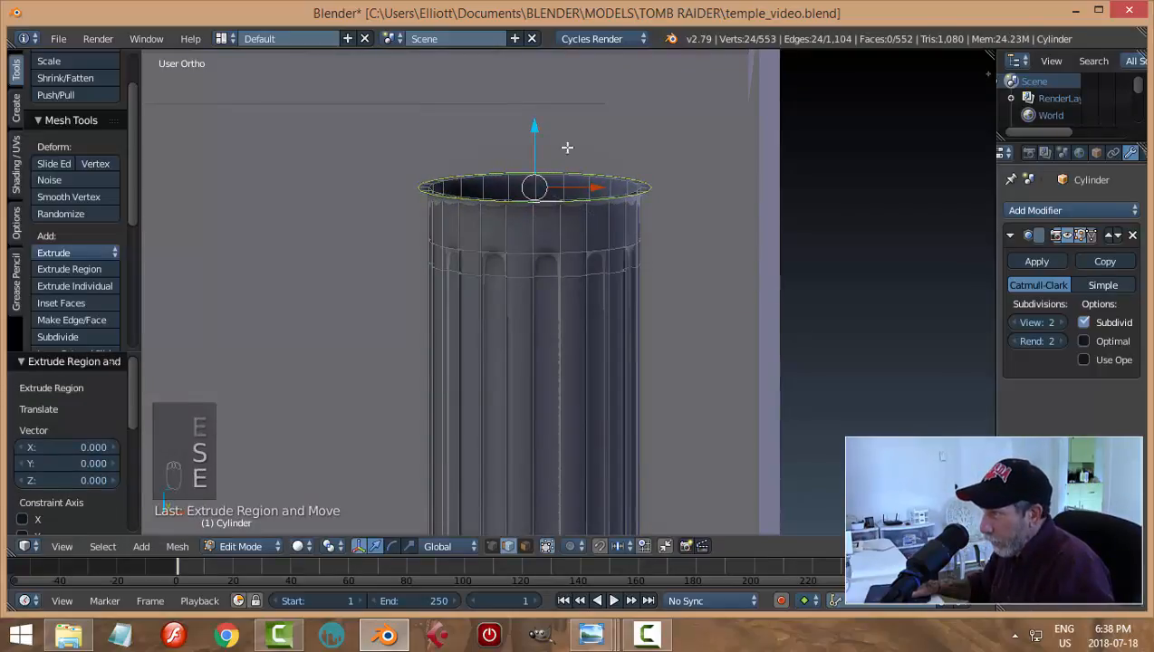
drag(541, 128, 540, 110)
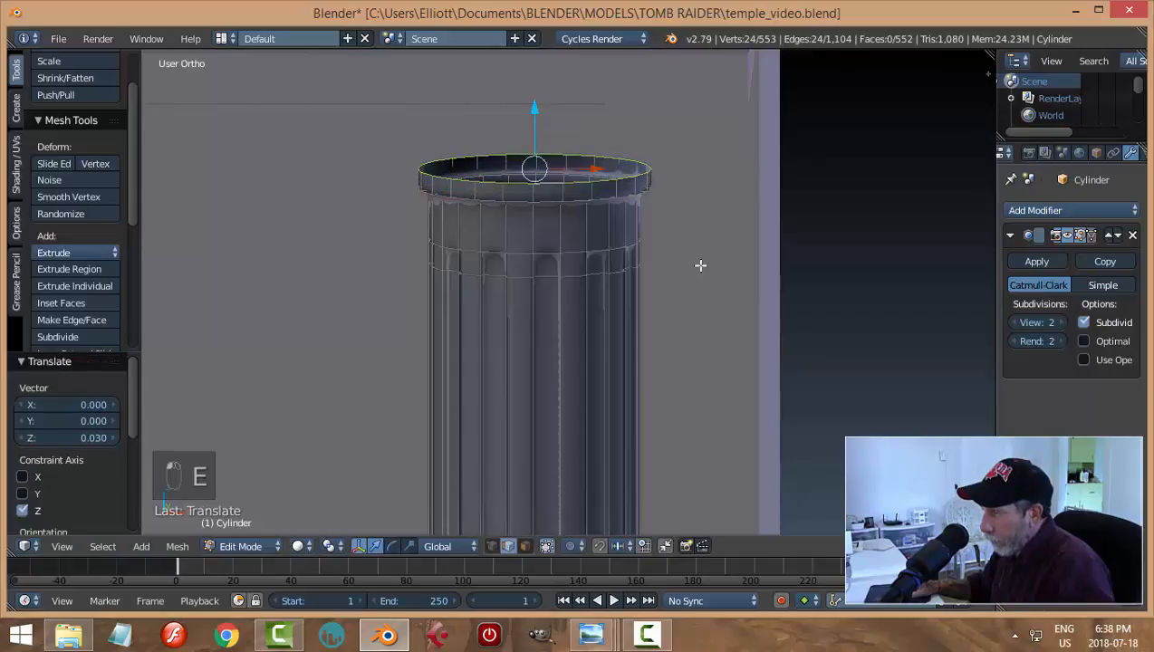
Extrude the rim's upper edge loop in place and scale the new loop slightly inward
middle_drag(695, 265, 703, 253)
mouse_move(591, 634)
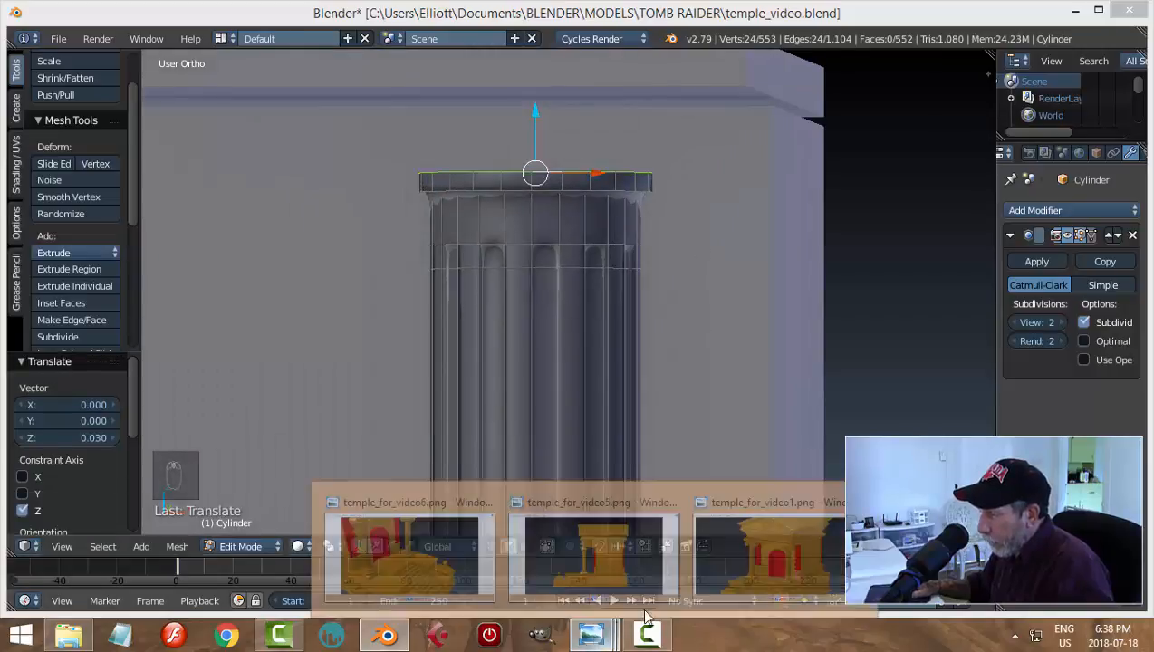
mouse_move(749, 555)
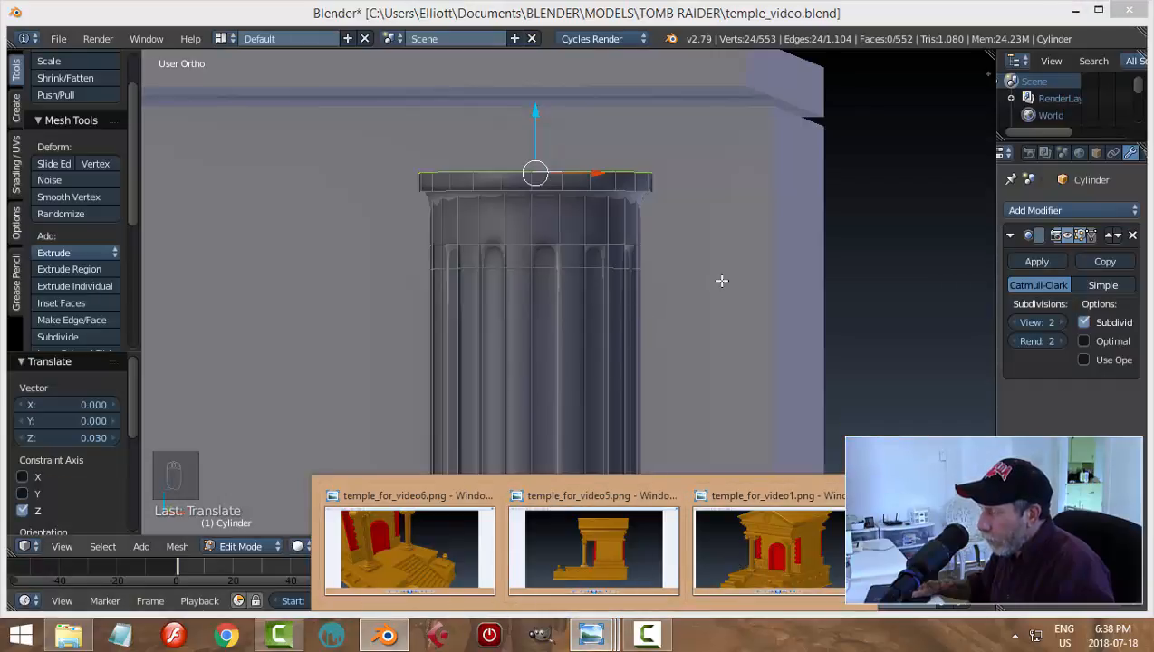
middle_drag(720, 280, 711, 301)
key(e)
key(s)
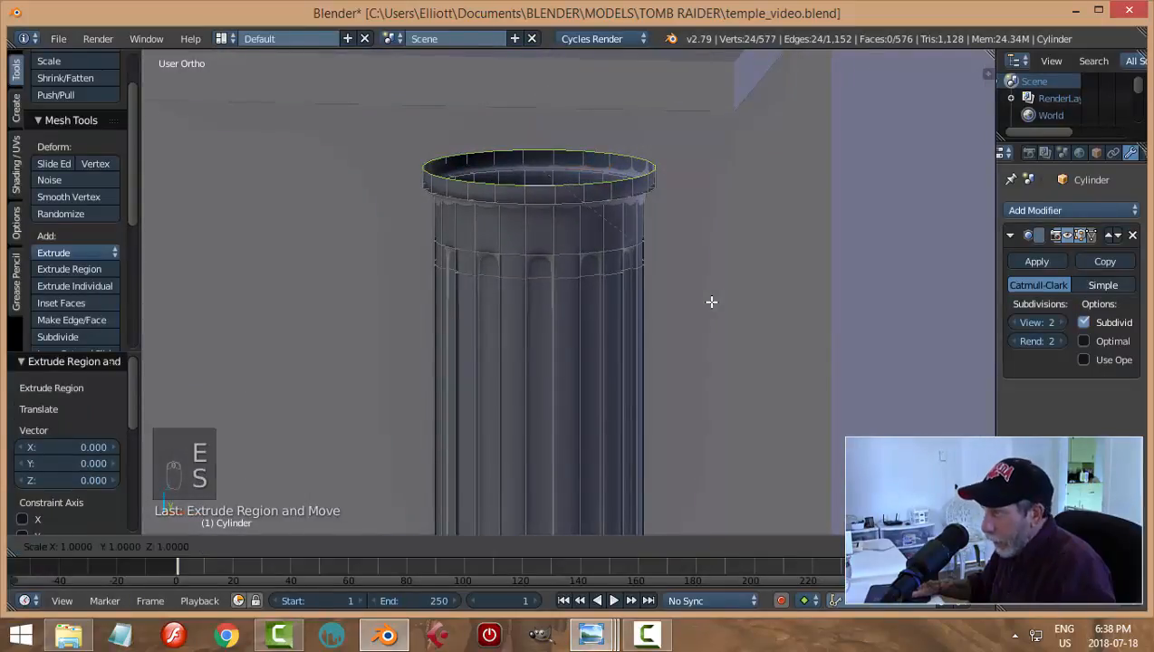
click(692, 303)
Extrude the inset top loop again, raise it 0.017 along Z and clear the selection
key(e)
right_click(632, 201)
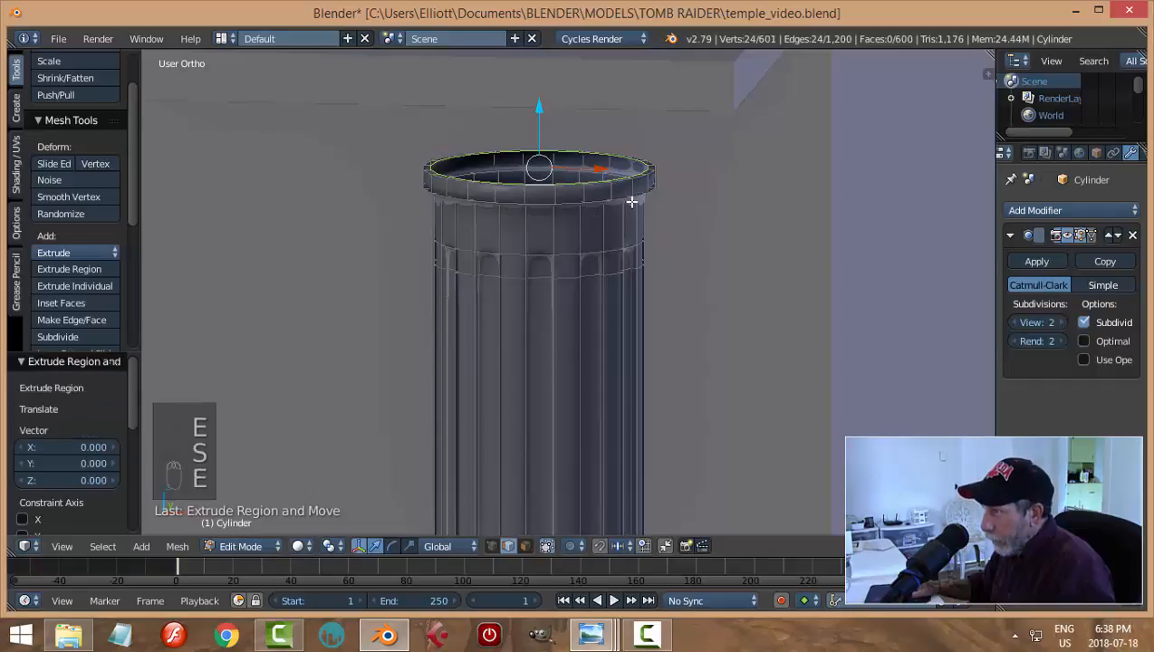
drag(541, 108, 538, 96)
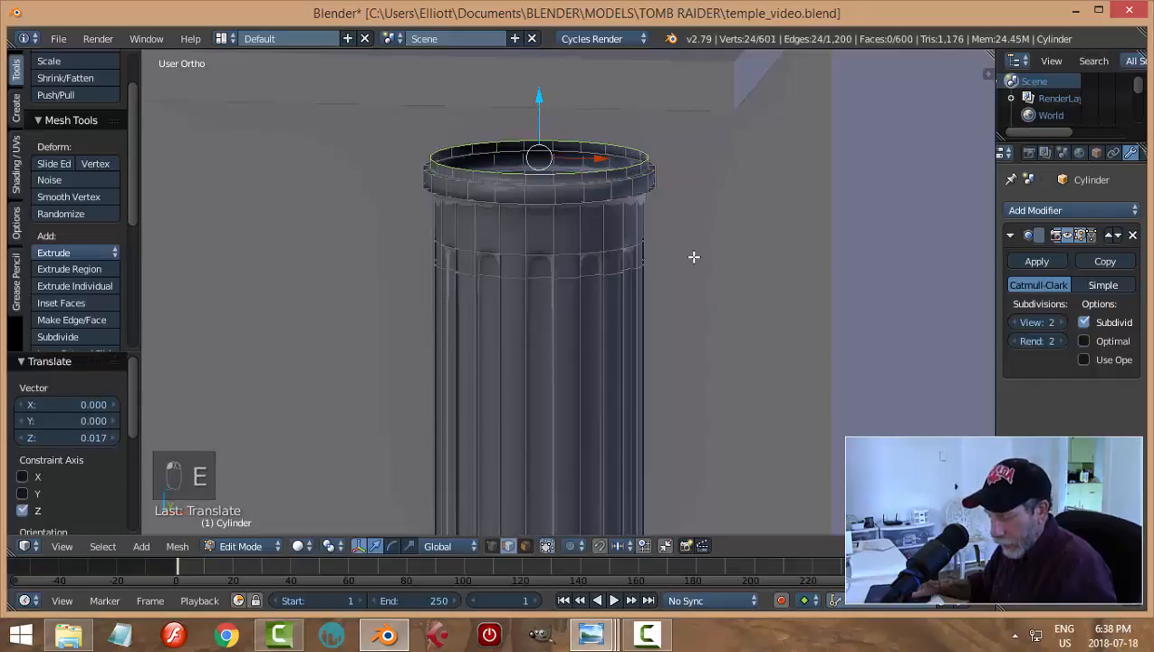
key(a)
Add a loop cut around the column's plain neck and slide it up to just beneath the rim
middle_drag(715, 269, 695, 283)
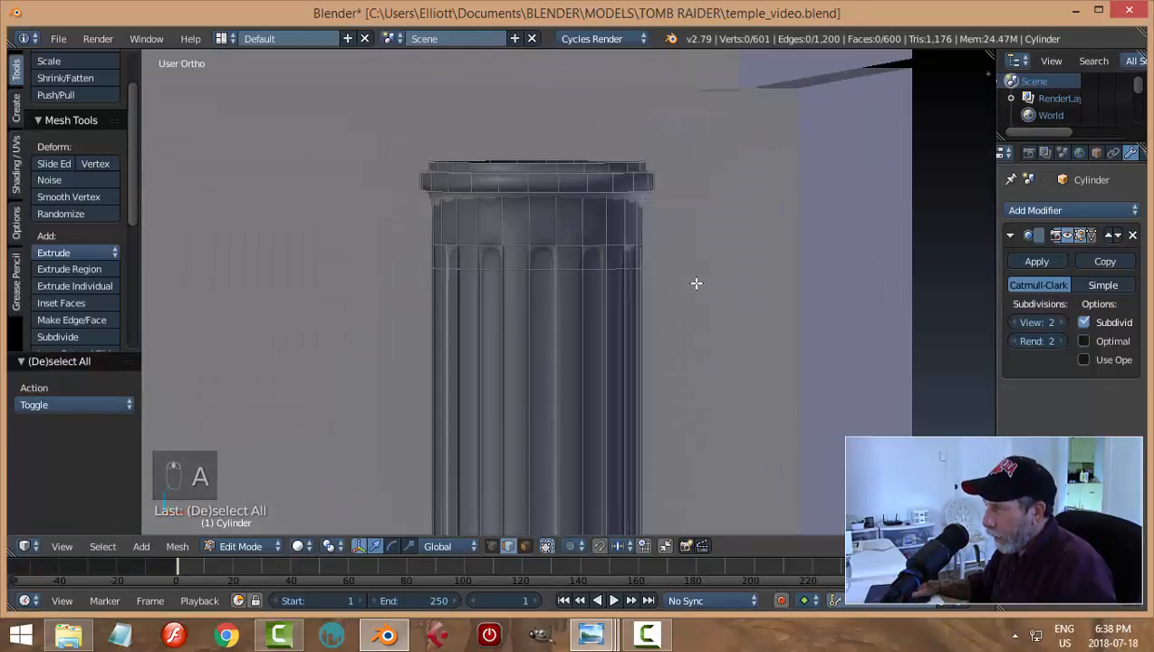
key(ctrl+r)
click(591, 217)
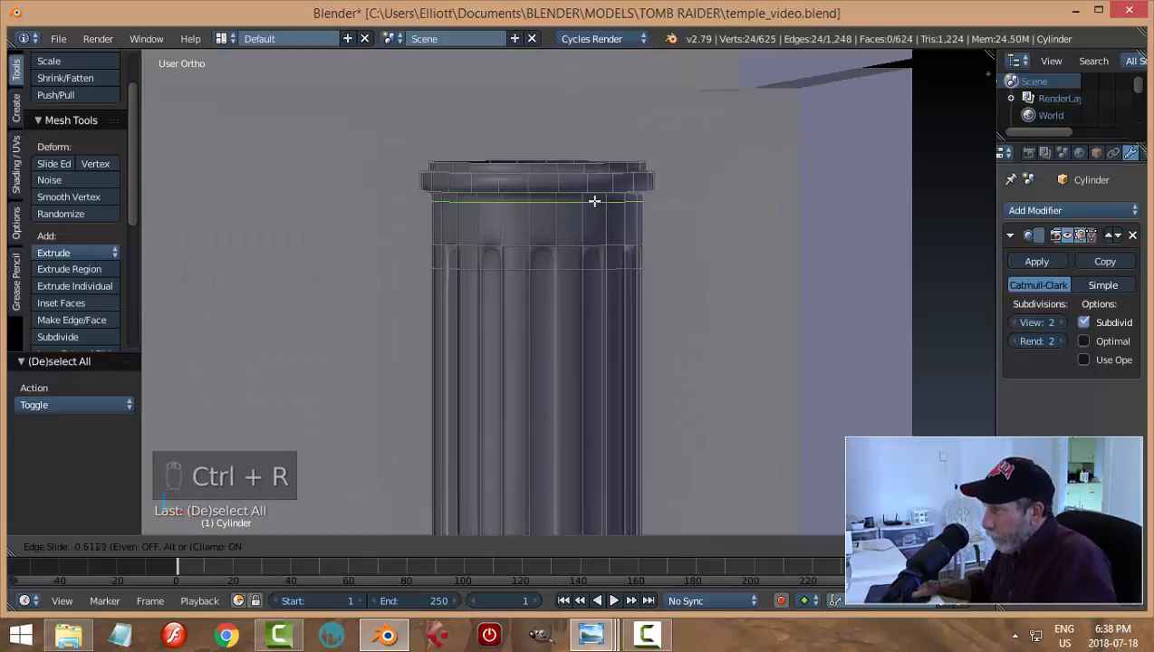
click(595, 198)
key(a)
mouse_move(711, 219)
middle_down()
mouse_move(685, 239)
mouse_move(716, 226)
middle_up()
Examine the smoothed column top in Object Mode with nothing selected
key(Tab)
click(591, 222)
scroll(716, 239, down, 2)
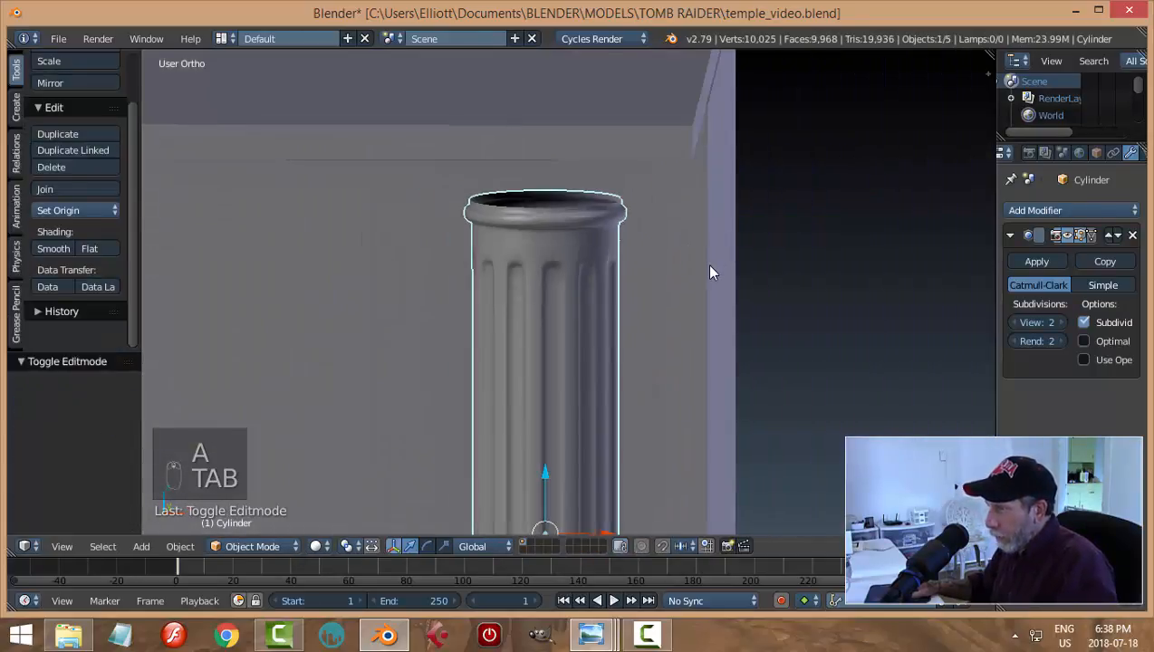
key(a)
key(a)
scroll(695, 250, down, 3)
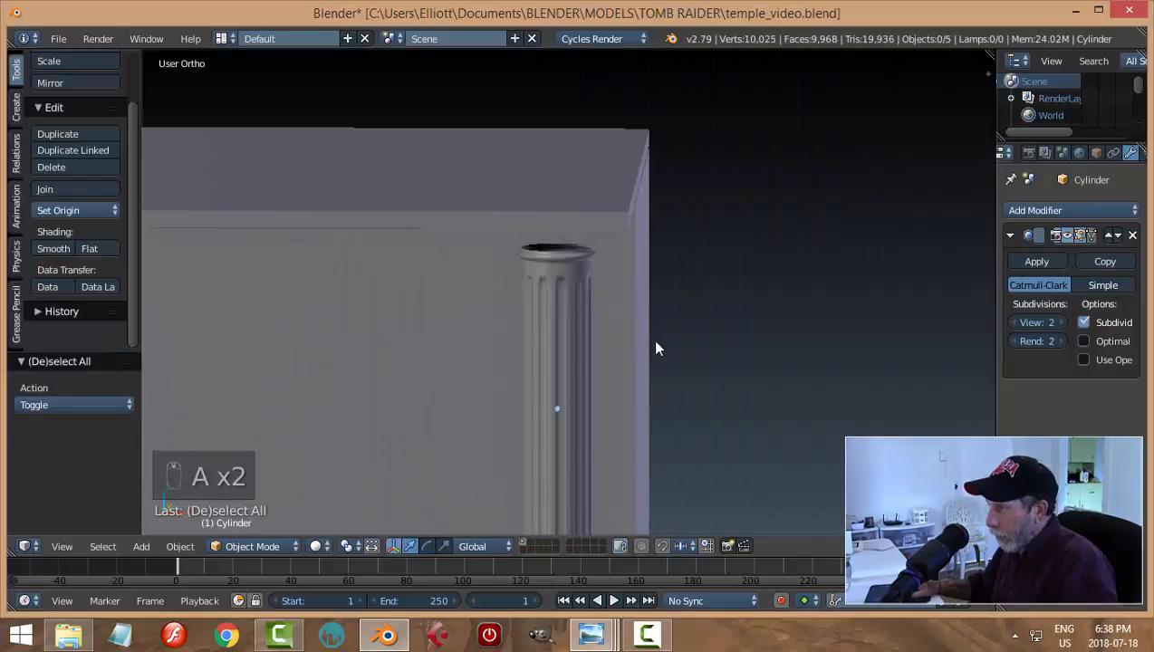
mouse_move(654, 345)
middle_down()
mouse_move(695, 275)
mouse_move(773, 325)
mouse_move(659, 331)
middle_up()
scroll(655, 323, up, 4)
Add another loop cut around the column's neck, just above the tops of the flutes, and clear the selection
key(Tab)
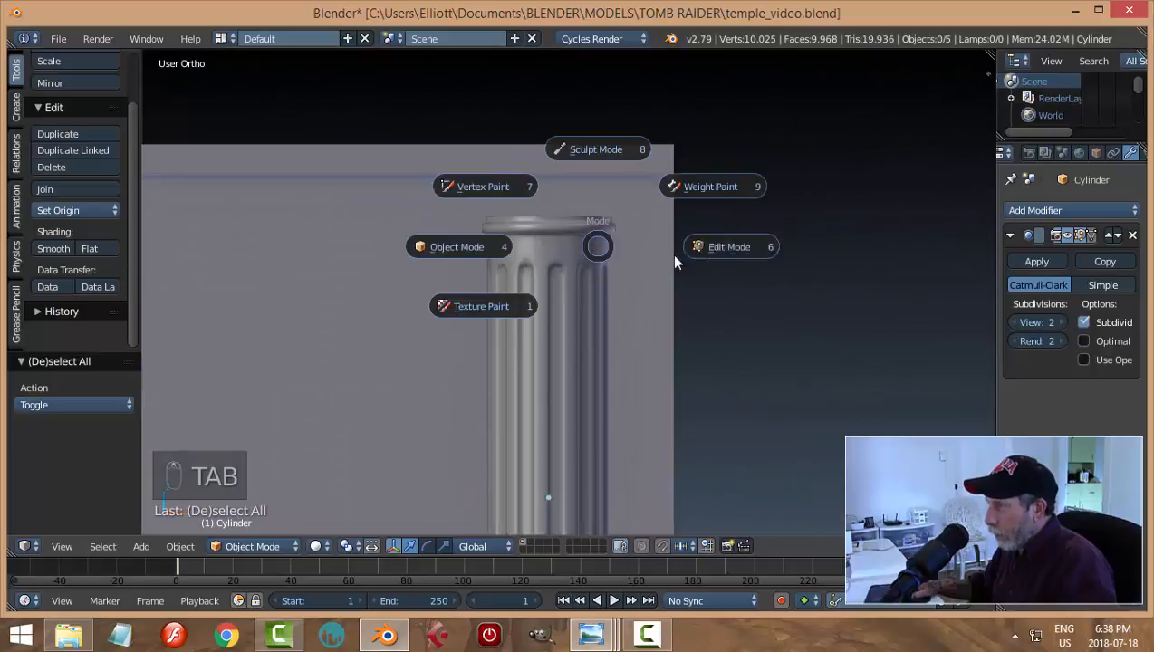
click(680, 272)
scroll(625, 248, up, 3)
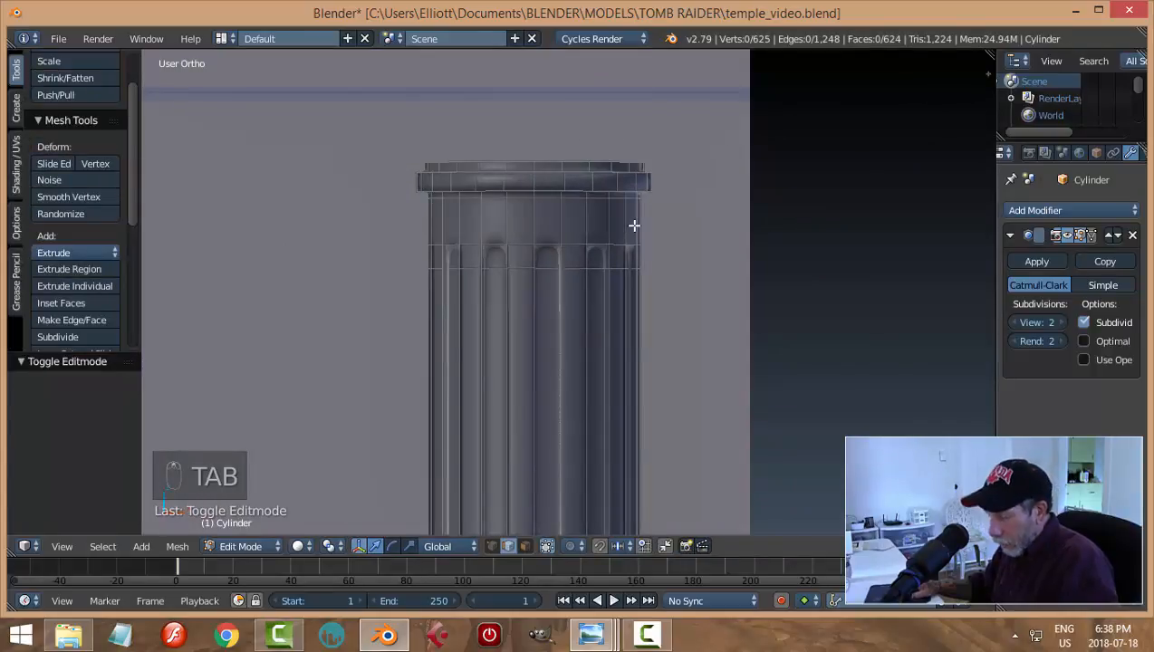
key(ctrl+r)
click(636, 237)
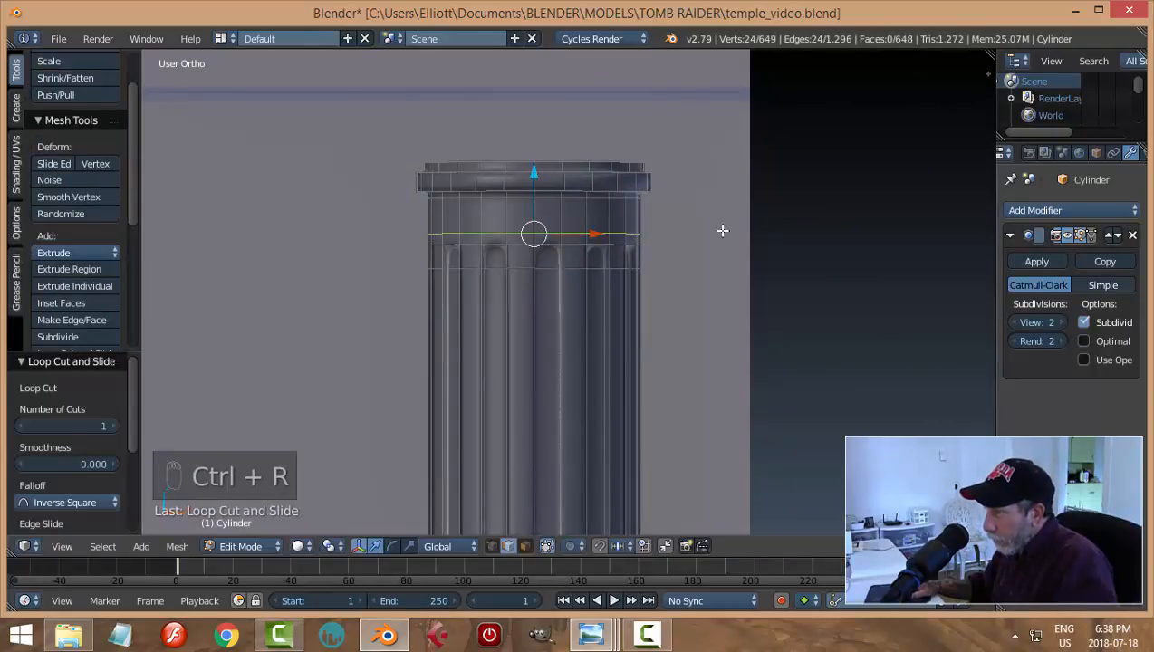
key(a)
Select the ring of neck faces between the two cuts, extrude it and scale it to about 0.98 with Z locked
key(ctrl+Tab)
click(665, 244)
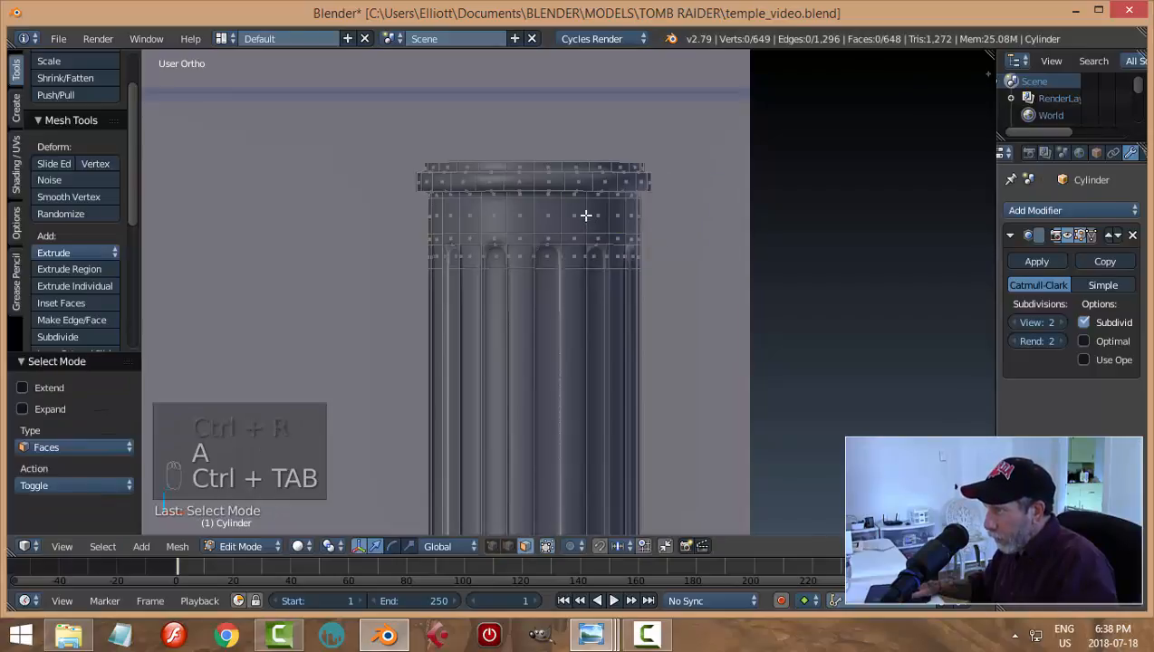
alt+right_click(640, 231)
key(e)
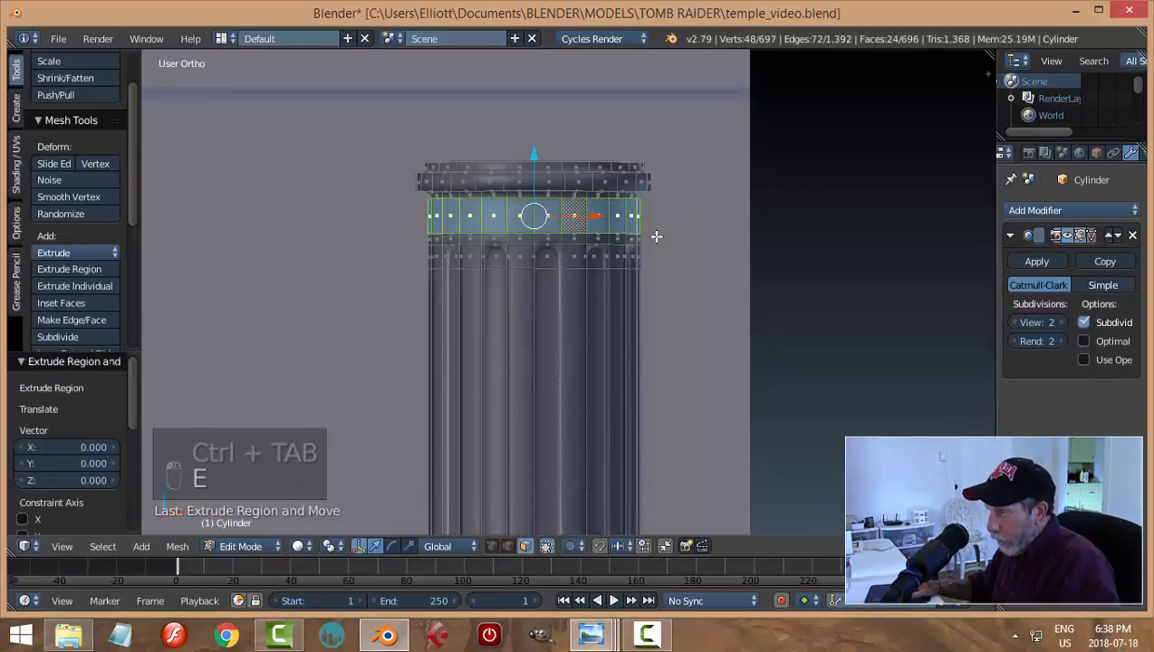
key(s)
key(shift+z)
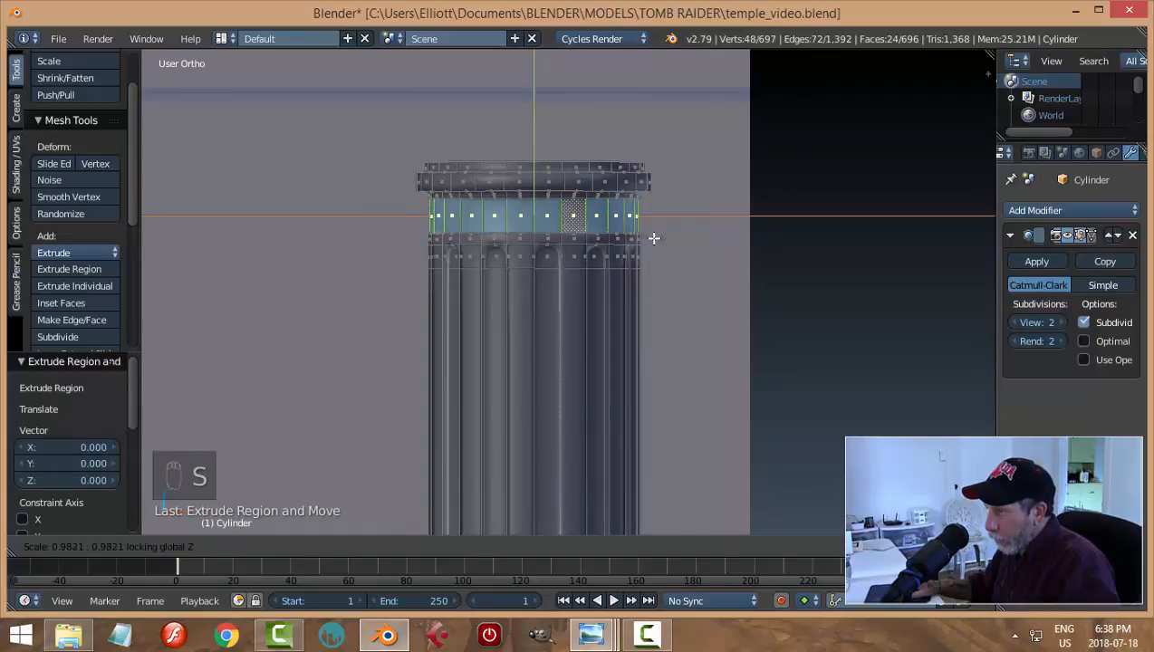
click(651, 238)
Examine the column's recessed neck and rim in Object Mode, close up and against the whole temple
key(Tab)
middle_drag(734, 237, 573, 256)
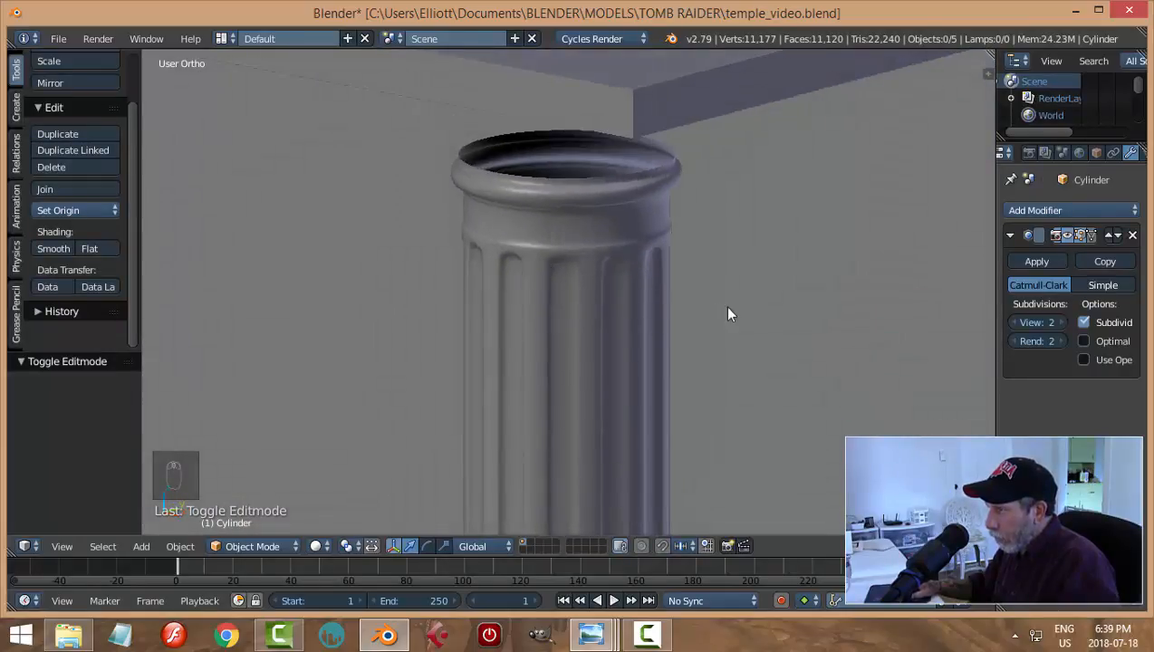
middle_drag(728, 308, 767, 293)
scroll(733, 288, down, 3)
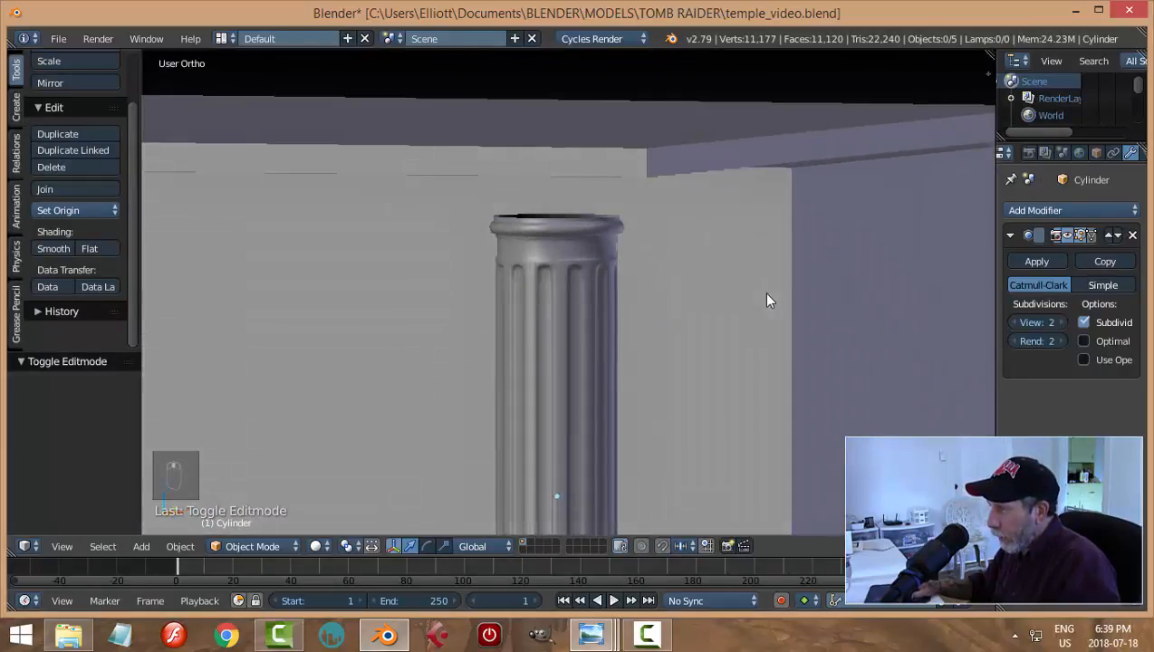
scroll(759, 294, down, 7)
shift+middle_drag(666, 340, 675, 307)
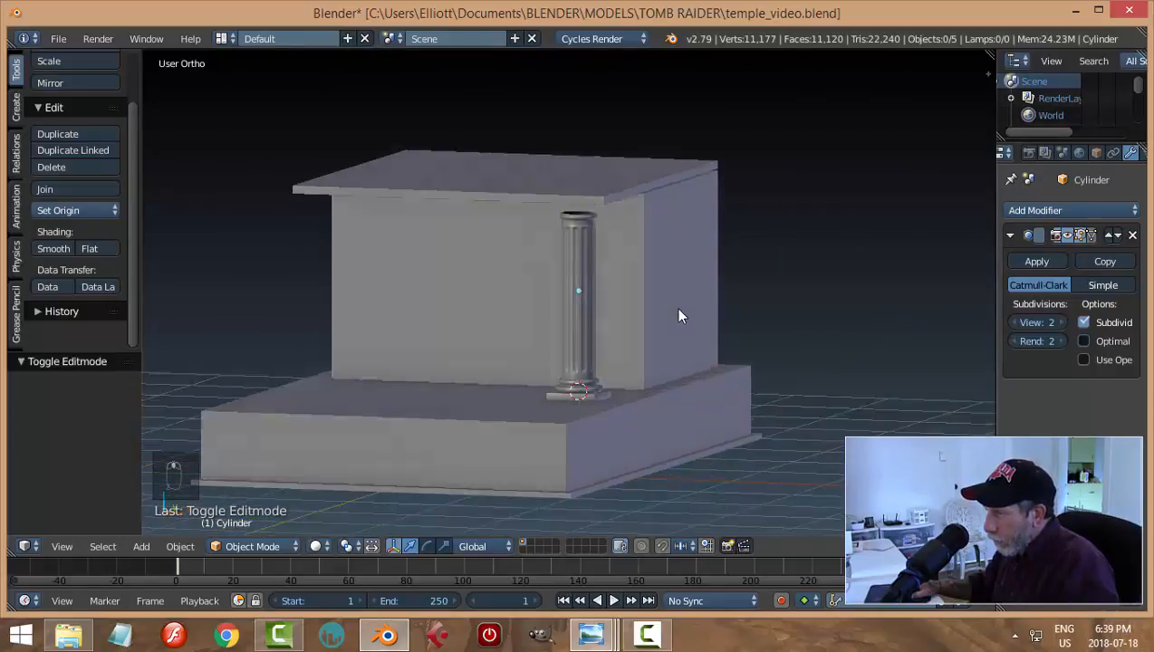
scroll(679, 314, up, 4)
scroll(678, 259, up, 1)
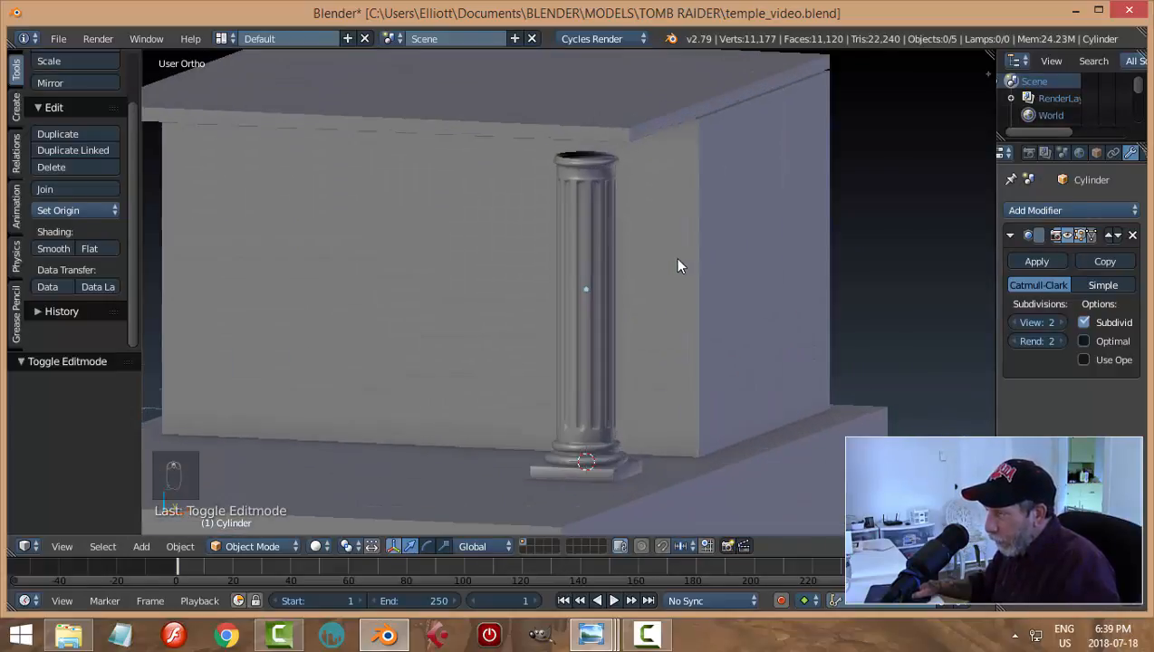
scroll(678, 259, down, 1)
shift+middle_drag(677, 268, 672, 278)
scroll(672, 278, up, 4)
scroll(672, 277, up, 2)
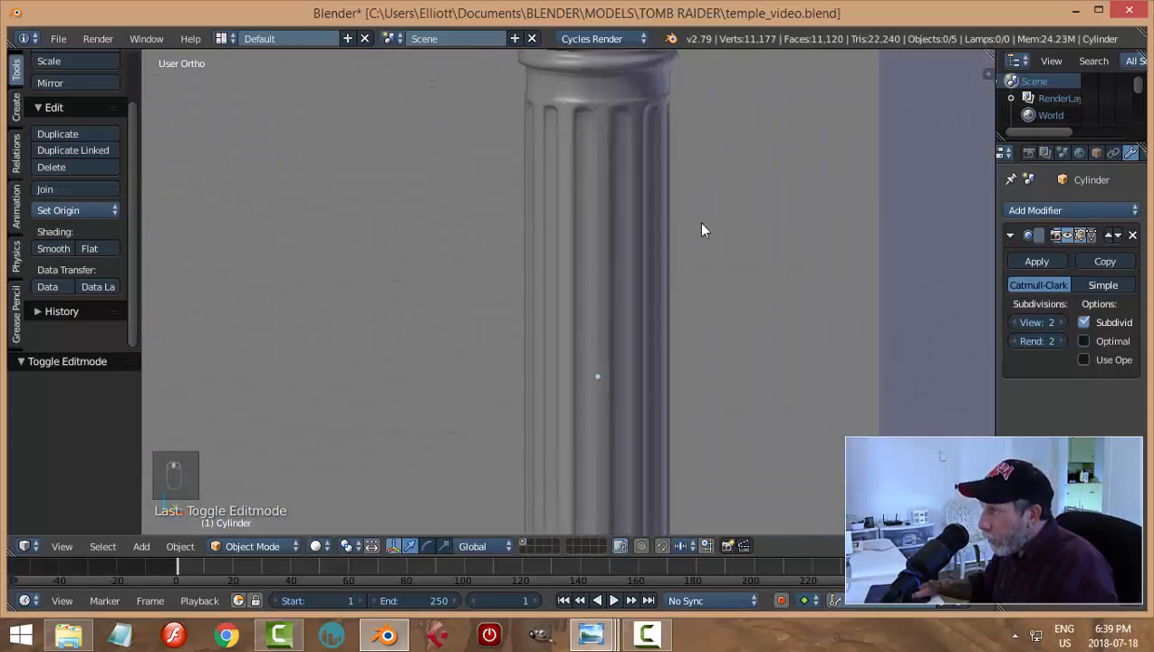
shift+middle_drag(701, 223, 692, 278)
Return the column to Edit Mode and clear the face selection
key(Tab)
click(809, 277)
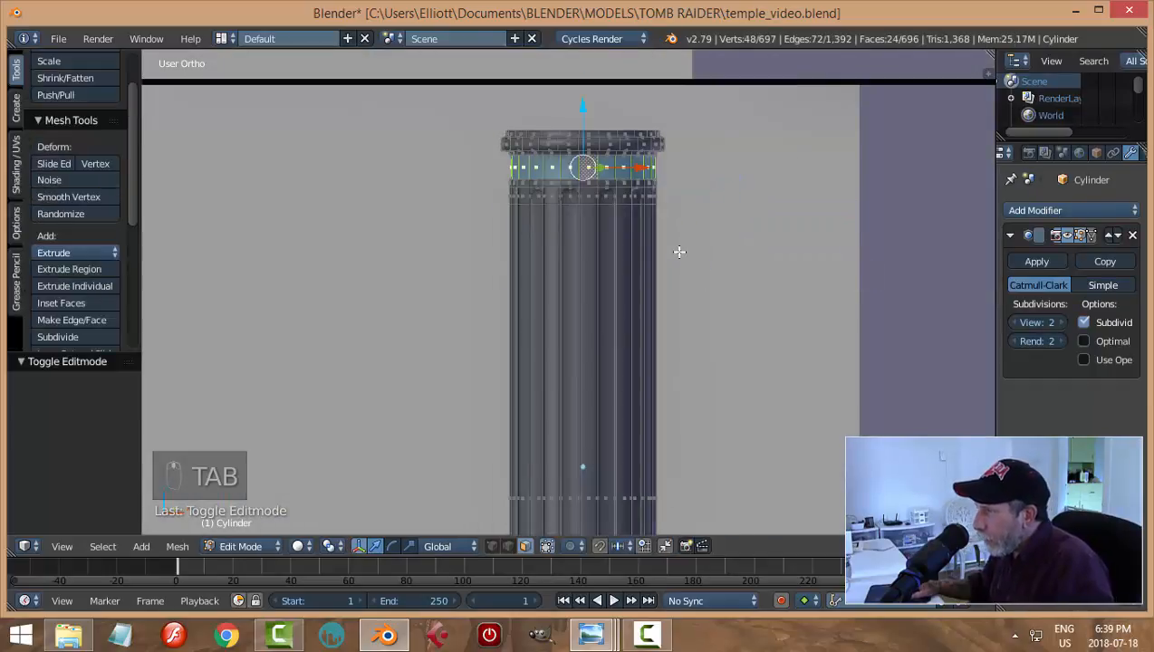
scroll(715, 219, up, 3)
key(a)
key(a)
scroll(759, 268, down, 2)
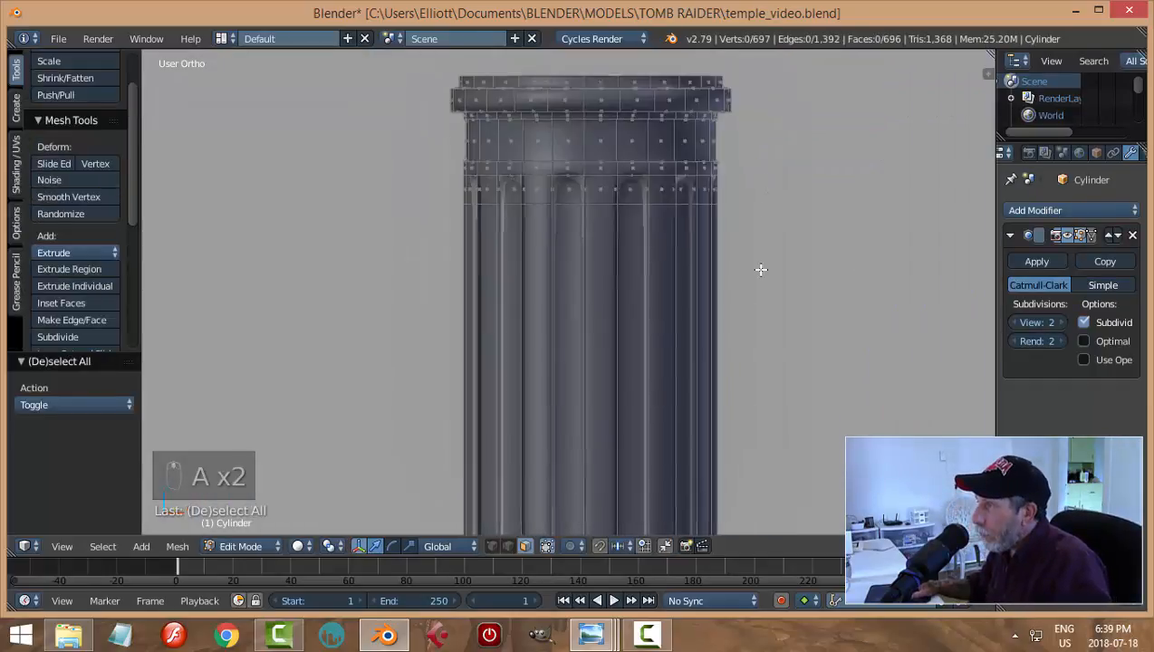
Set up a close view of the neck band above the flutes in edge select mode
middle_drag(759, 268, 759, 312)
scroll(755, 308, up, 2)
shift+middle_drag(748, 241, 744, 273)
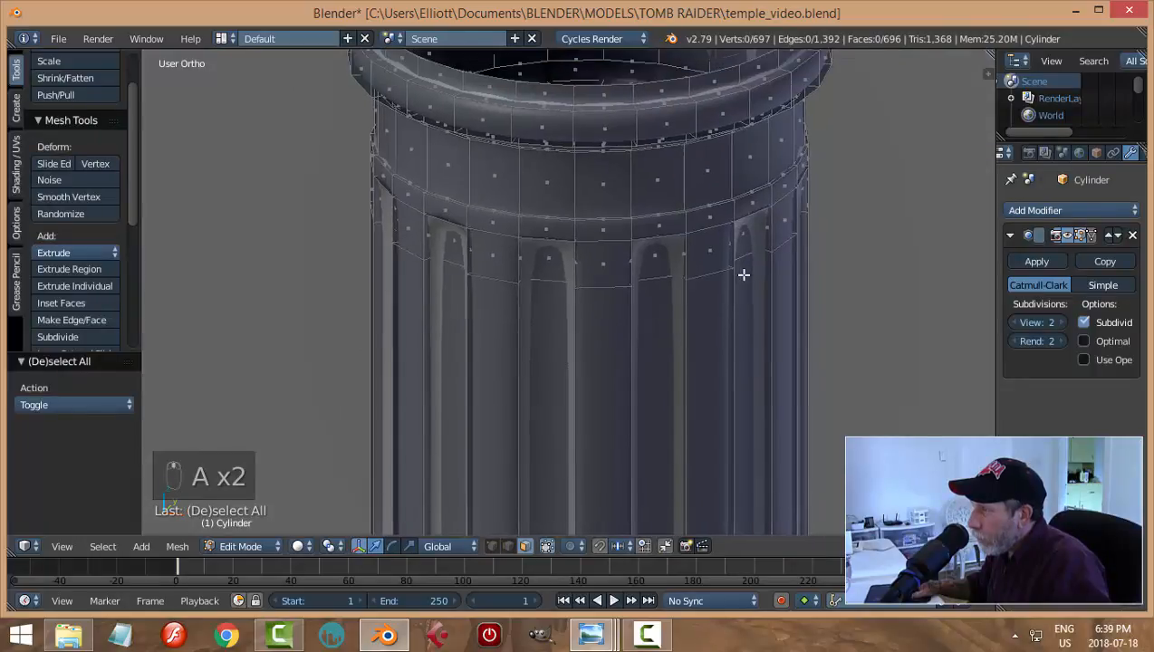
scroll(725, 273, up, 2)
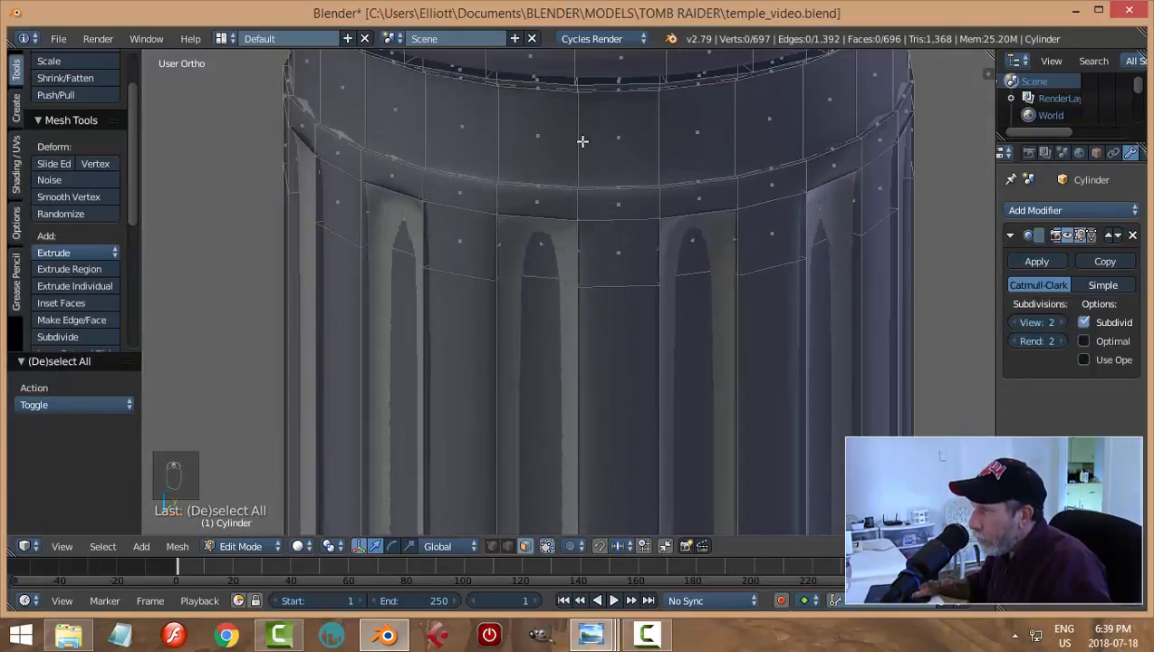
scroll(585, 187, up, 1)
middle_drag(605, 167, 618, 180)
key(ctrl+Tab)
click(633, 161)
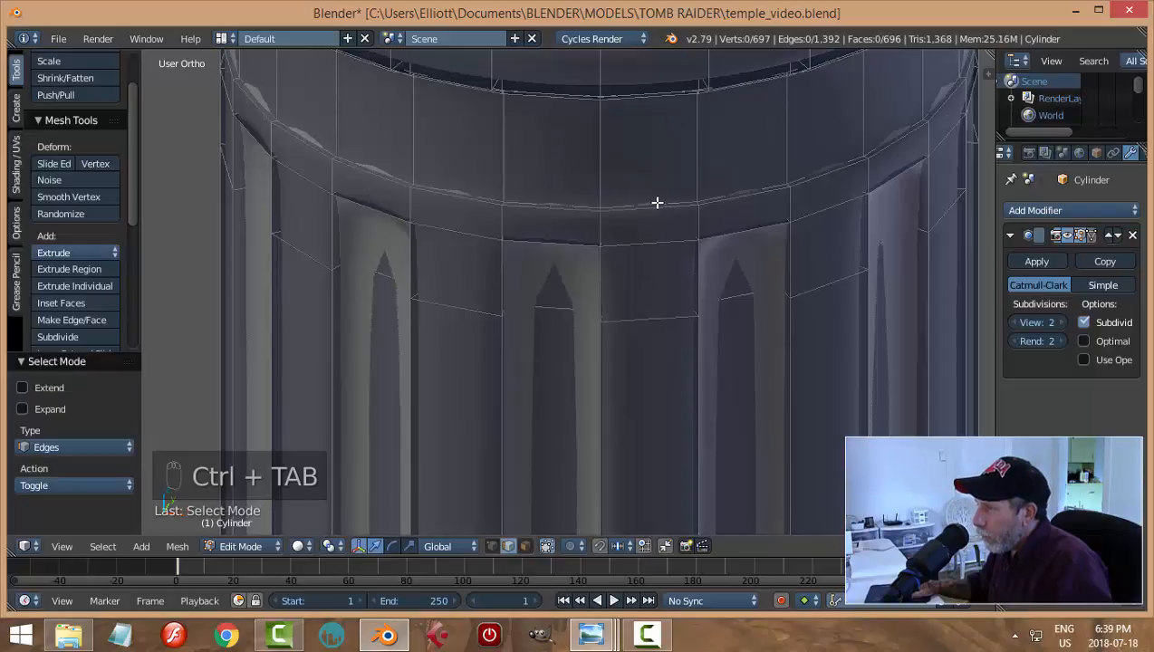
Move the edge loop just above the column's flutes slightly upward along Z and return to Object Mode
alt+right_click(656, 202)
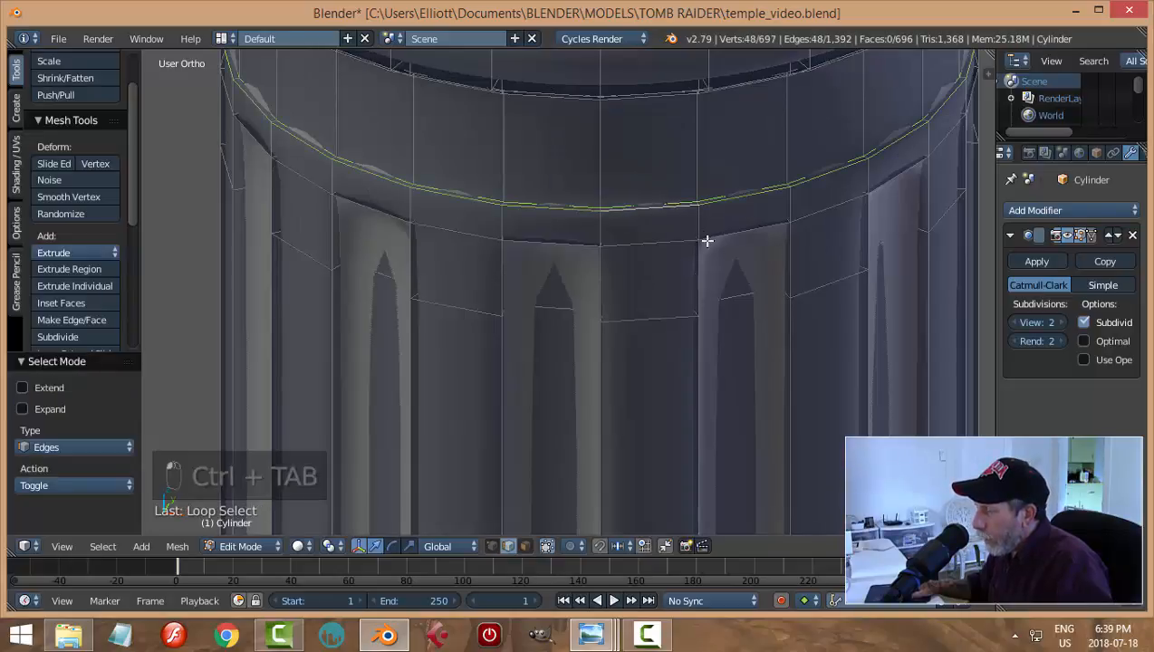
scroll(708, 239, down, 3)
scroll(662, 170, down, 1)
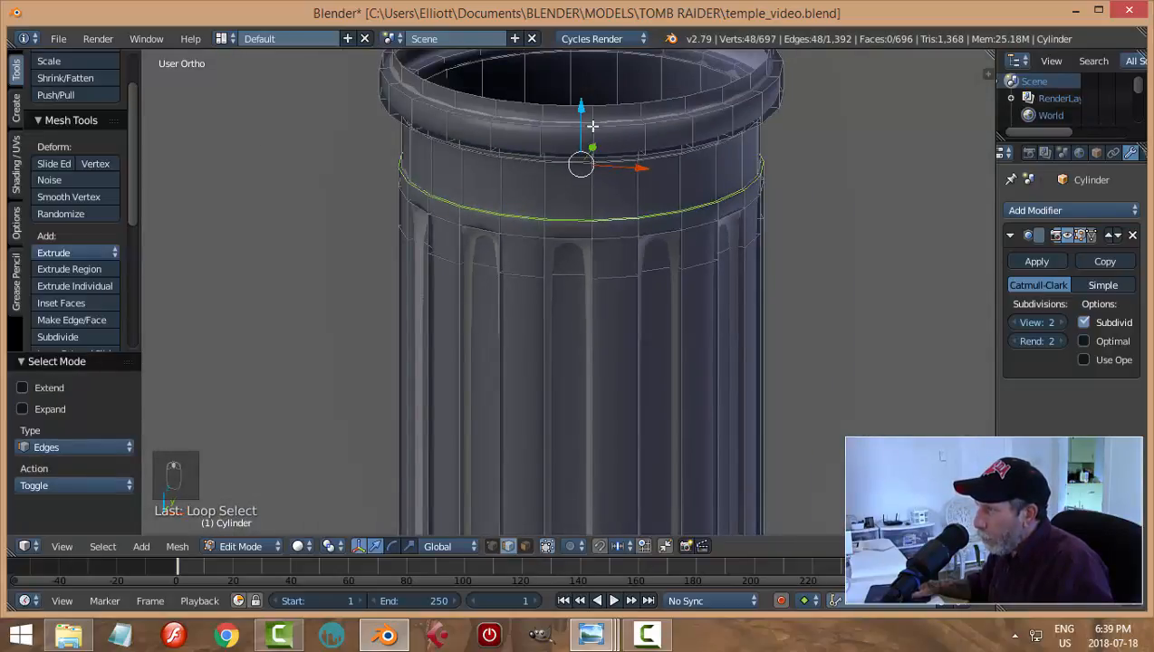
drag(582, 114, 582, 100)
key(a)
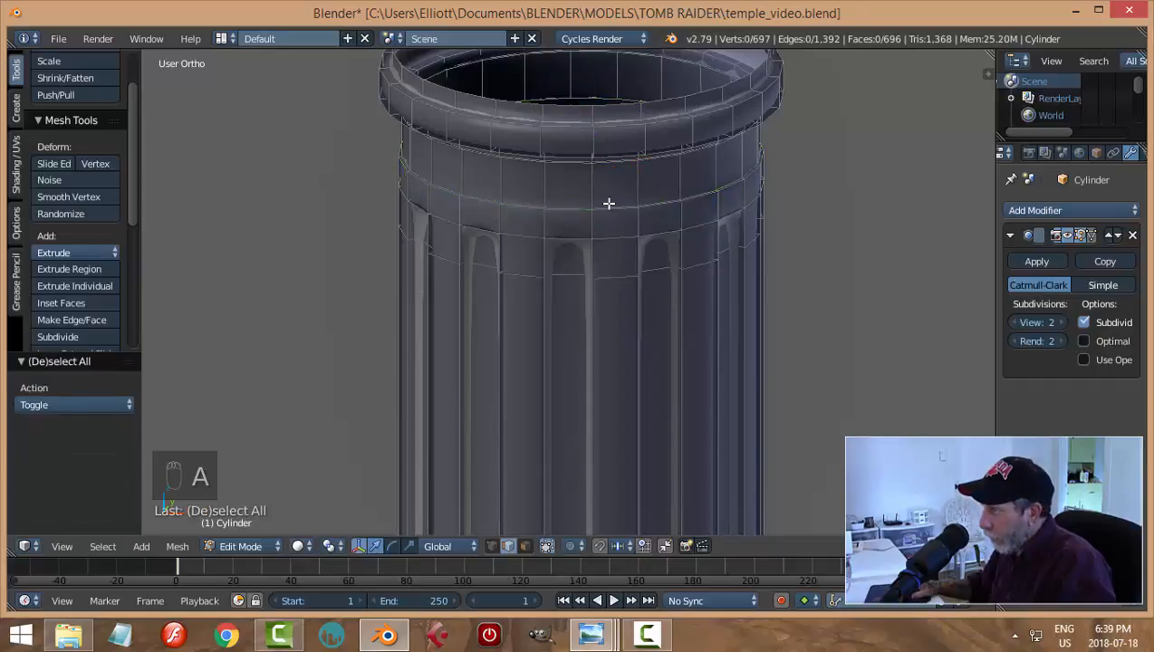
key(Tab)
click(682, 229)
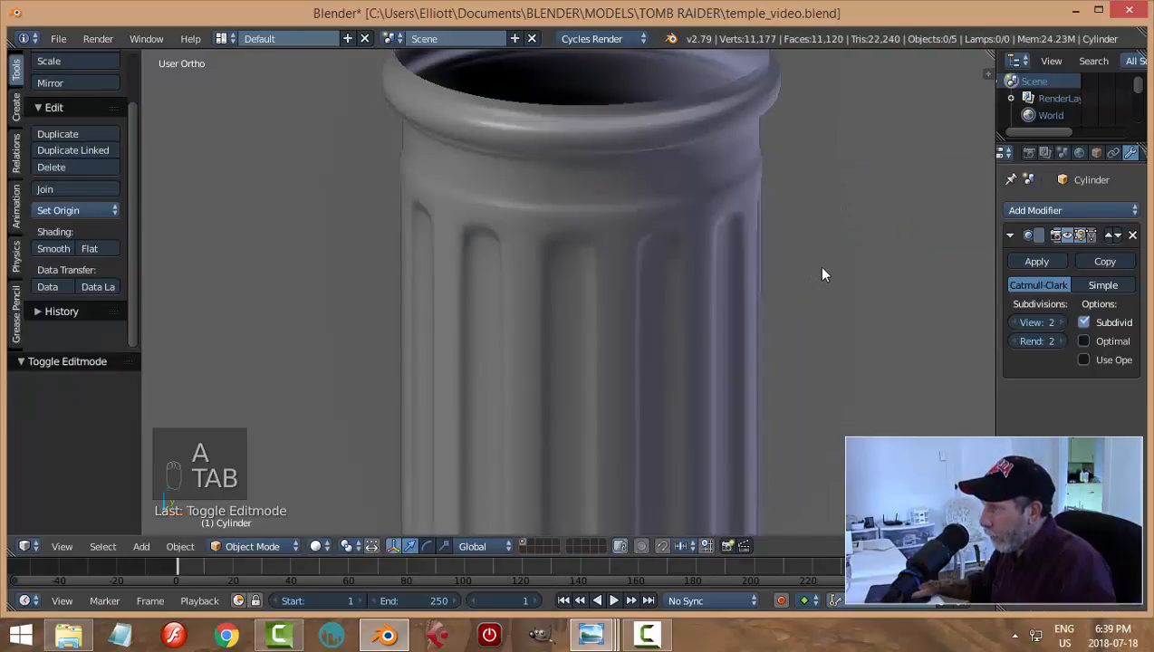
Save the temple file over the existing version
scroll(815, 263, down, 3)
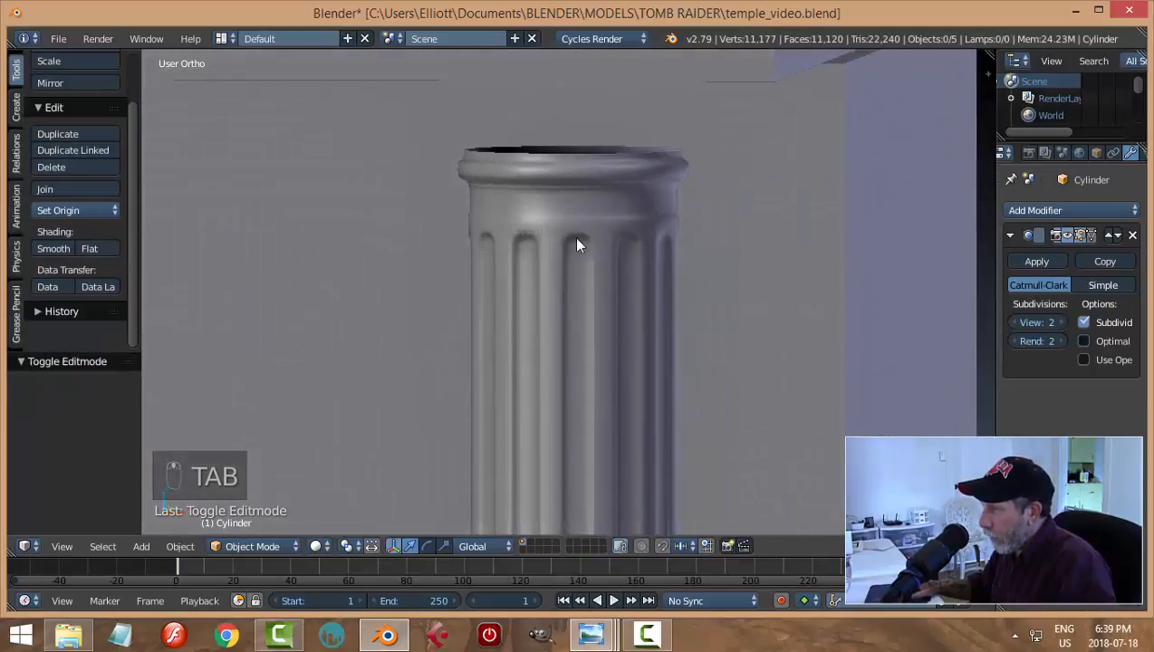
scroll(710, 266, down, 2)
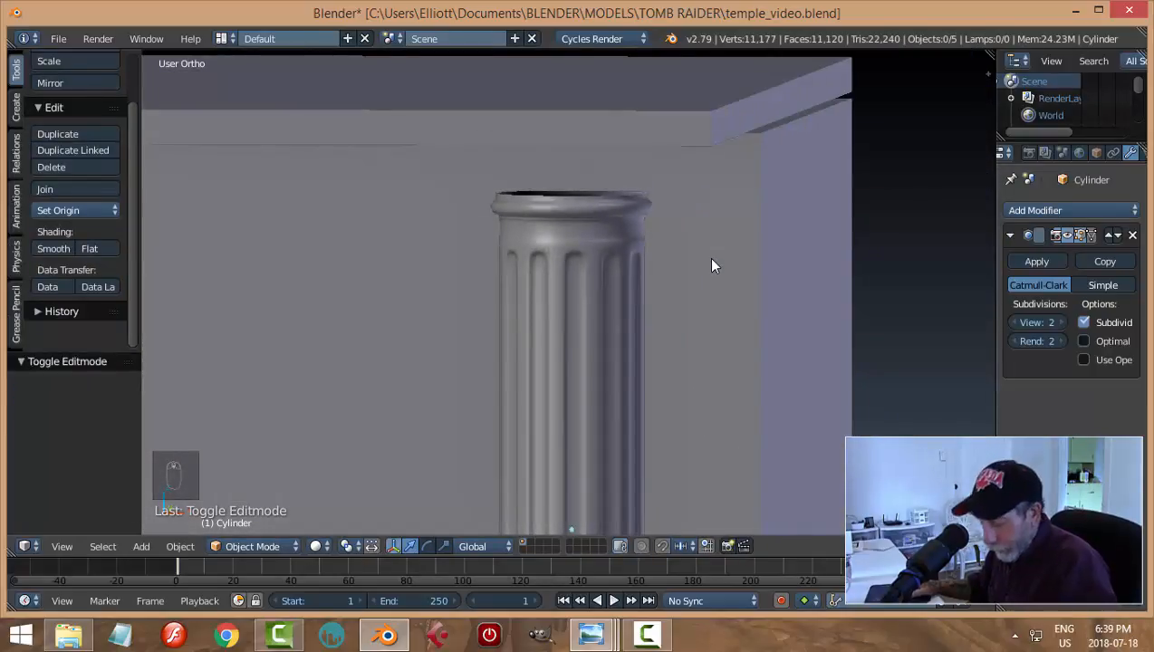
key(ctrl+s)
click(707, 257)
scroll(744, 270, down, 2)
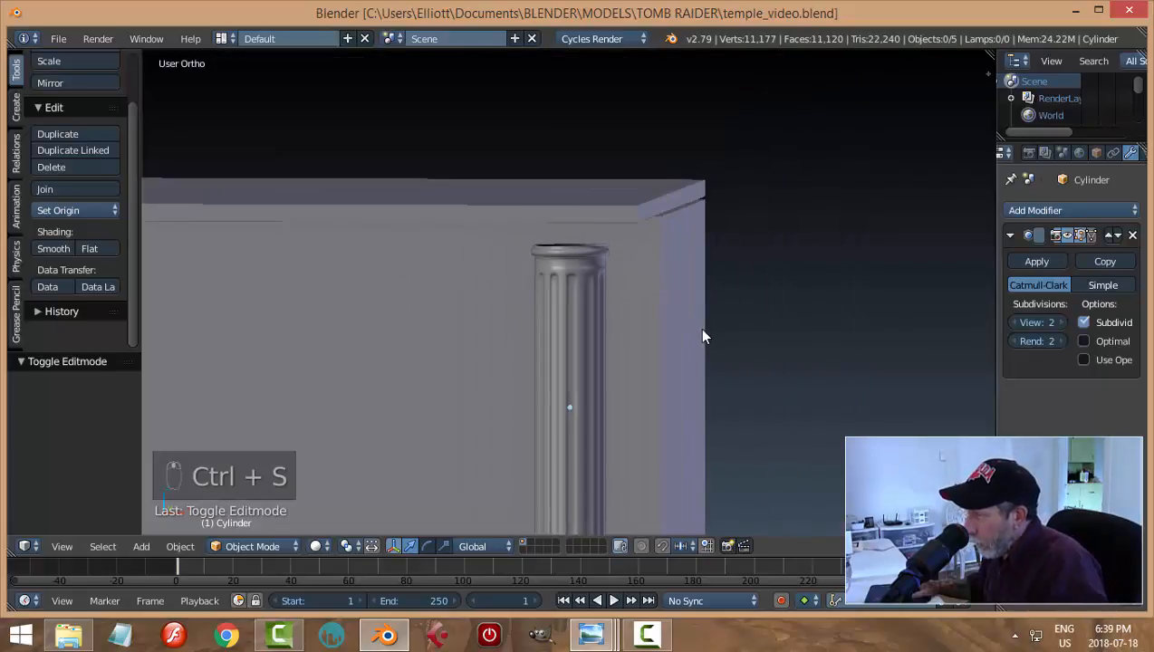
Snap the 3D cursor to the centre of the temple's main wall block in front view
scroll(702, 329, down, 3)
shift+middle_drag(668, 347, 739, 348)
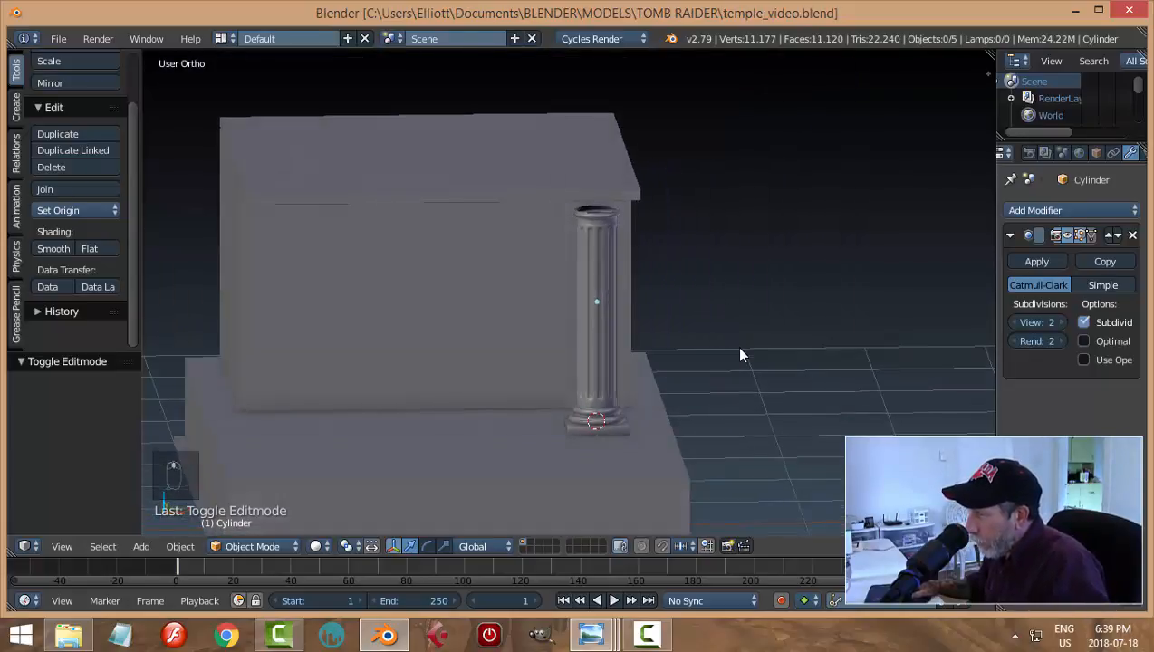
key(KP_1)
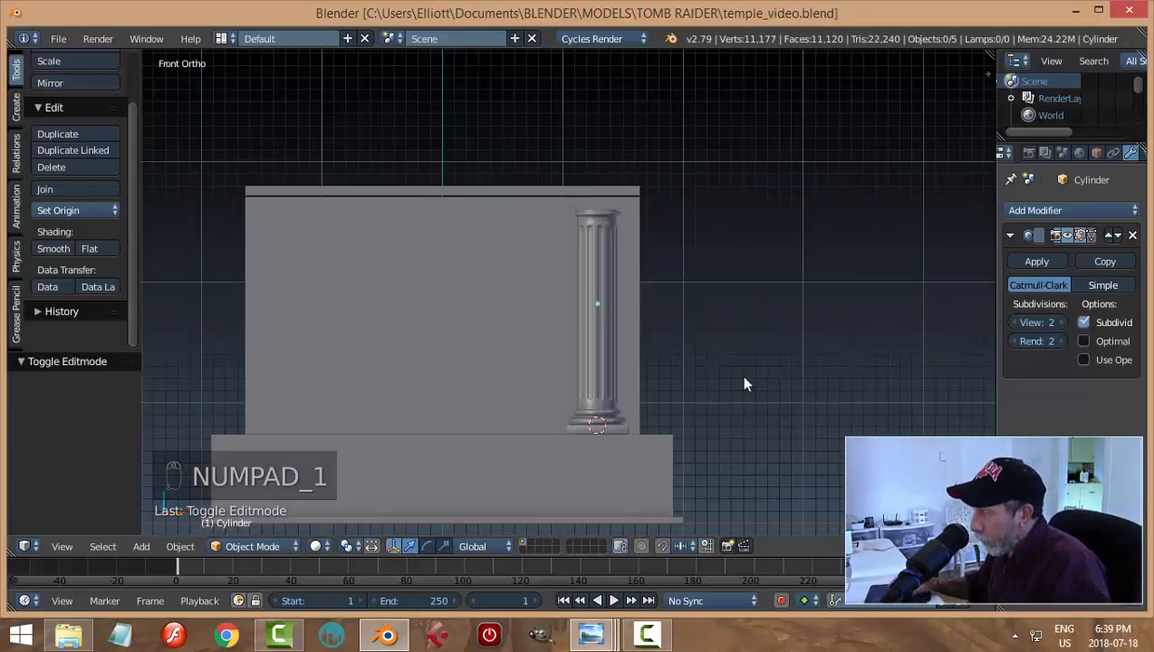
right_click(633, 410)
scroll(706, 374, down, 1)
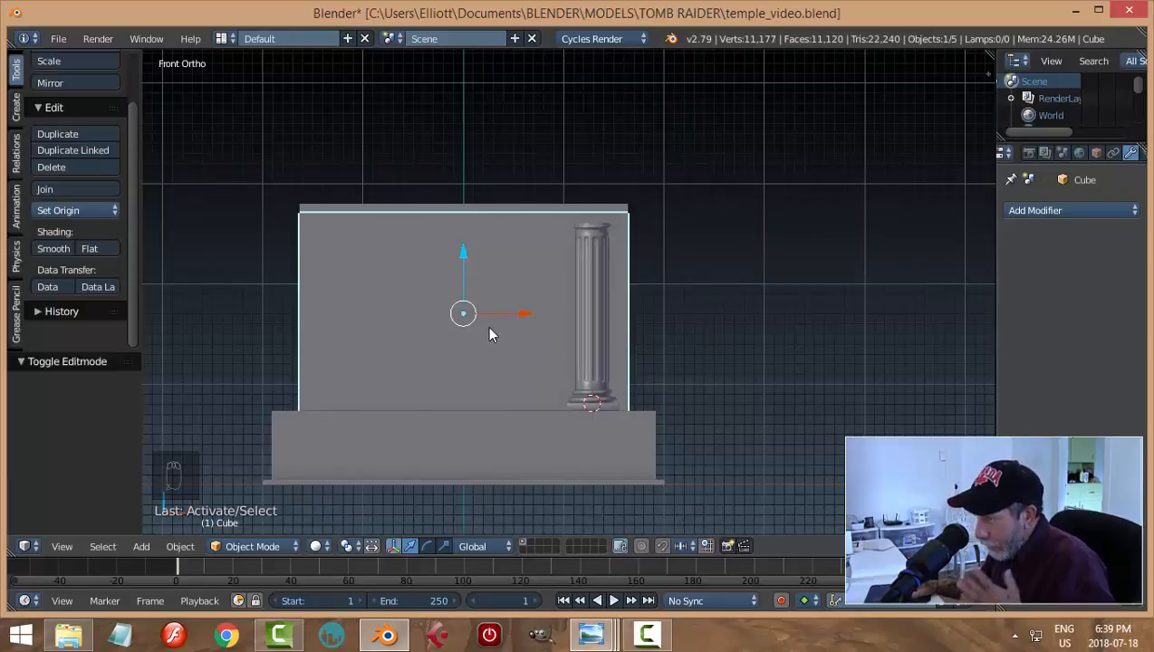
key(shift+s)
click(559, 322)
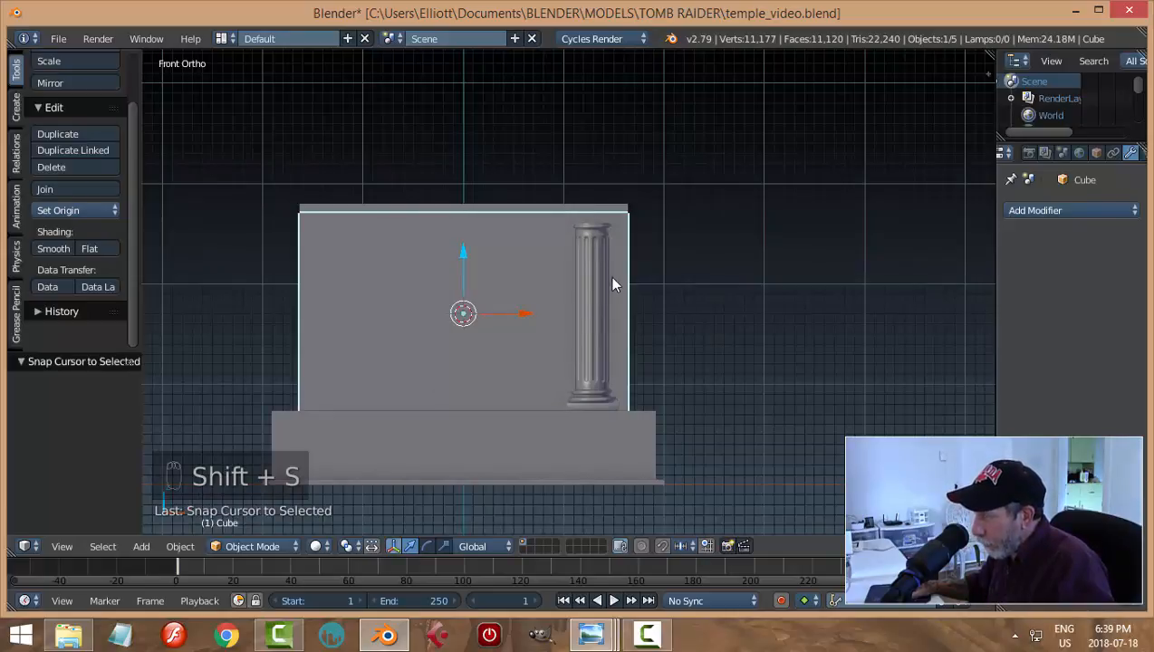
Add a Mirror modifier on the X axis to the column, using the main wall block Cube as mirror object
scroll(612, 286, up, 1)
right_click(612, 289)
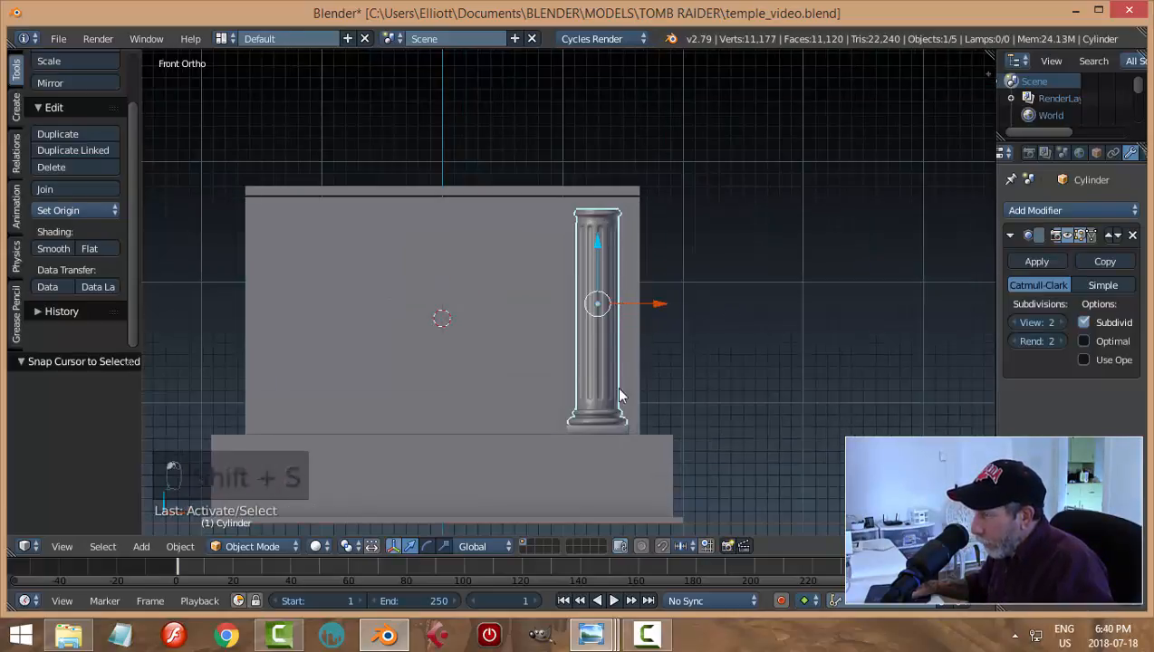
click(1010, 235)
click(1029, 211)
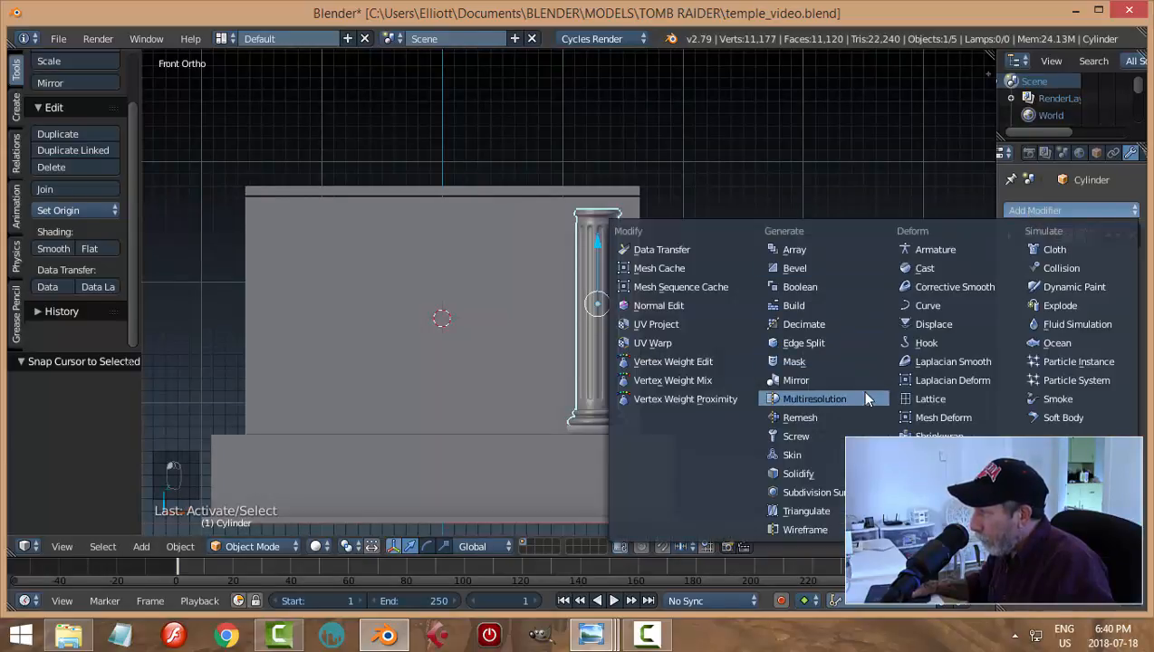
click(835, 380)
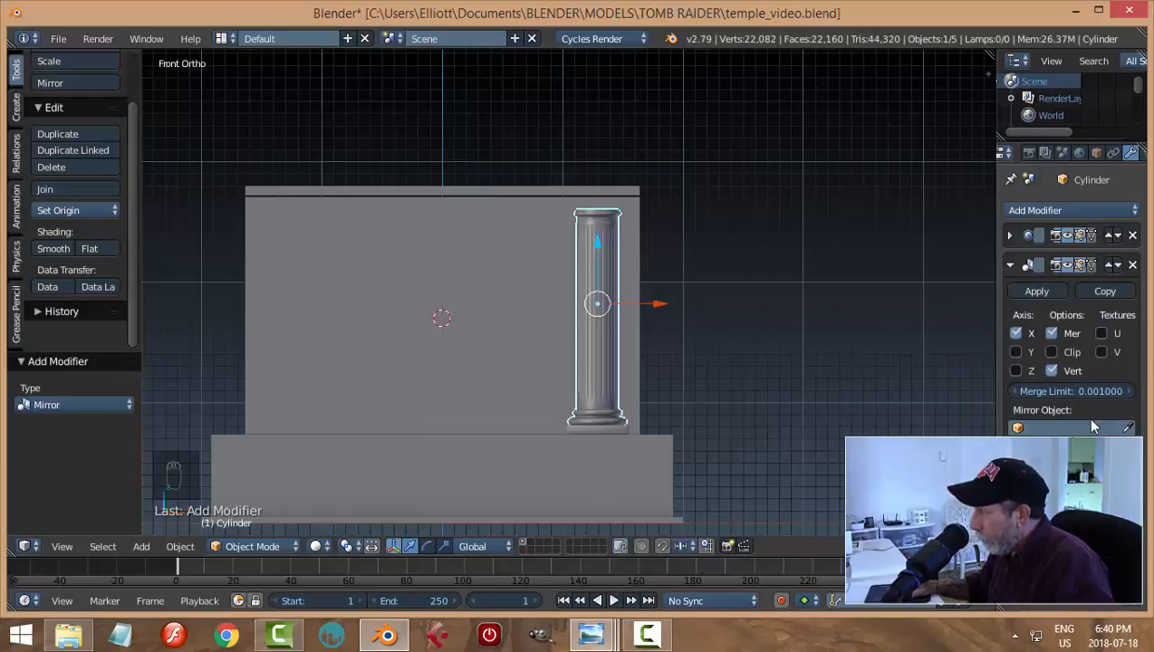
click(518, 342)
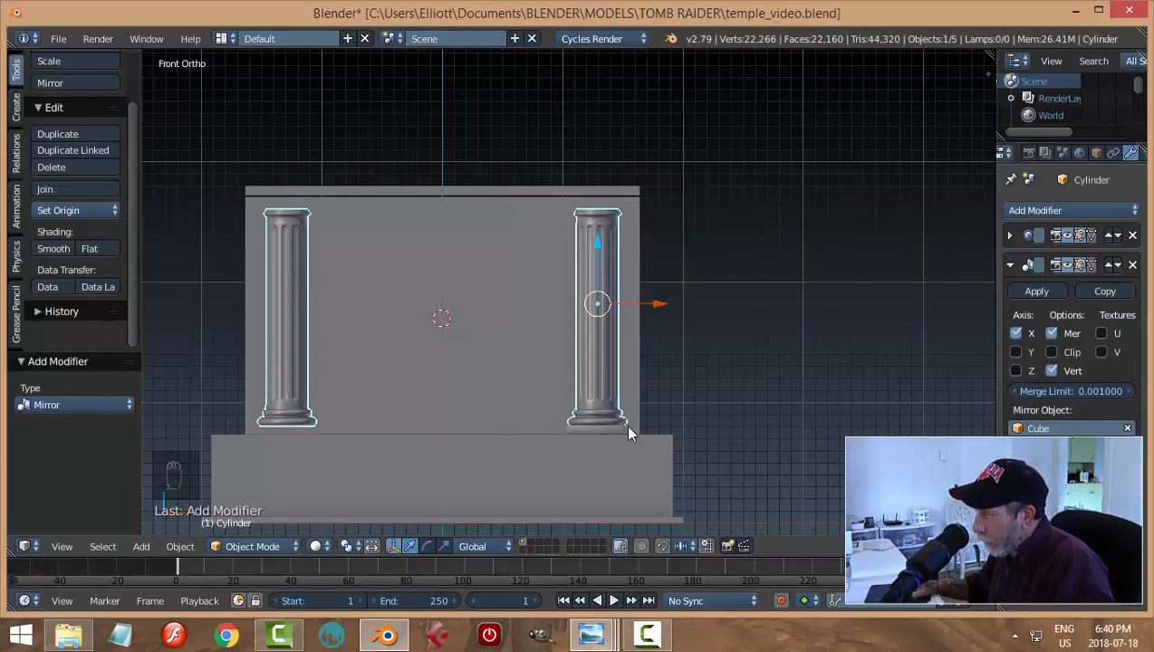
click(1010, 264)
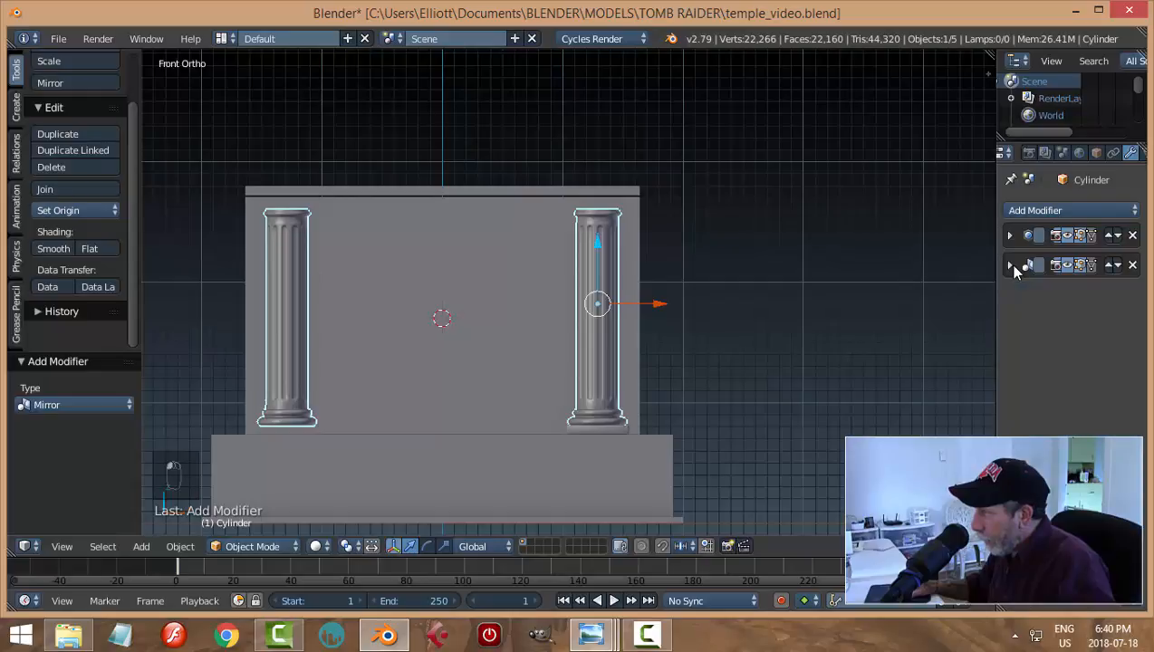
Add a Mirror modifier on the X axis to the column's square base plate, with Cube as mirror object
right_click(621, 431)
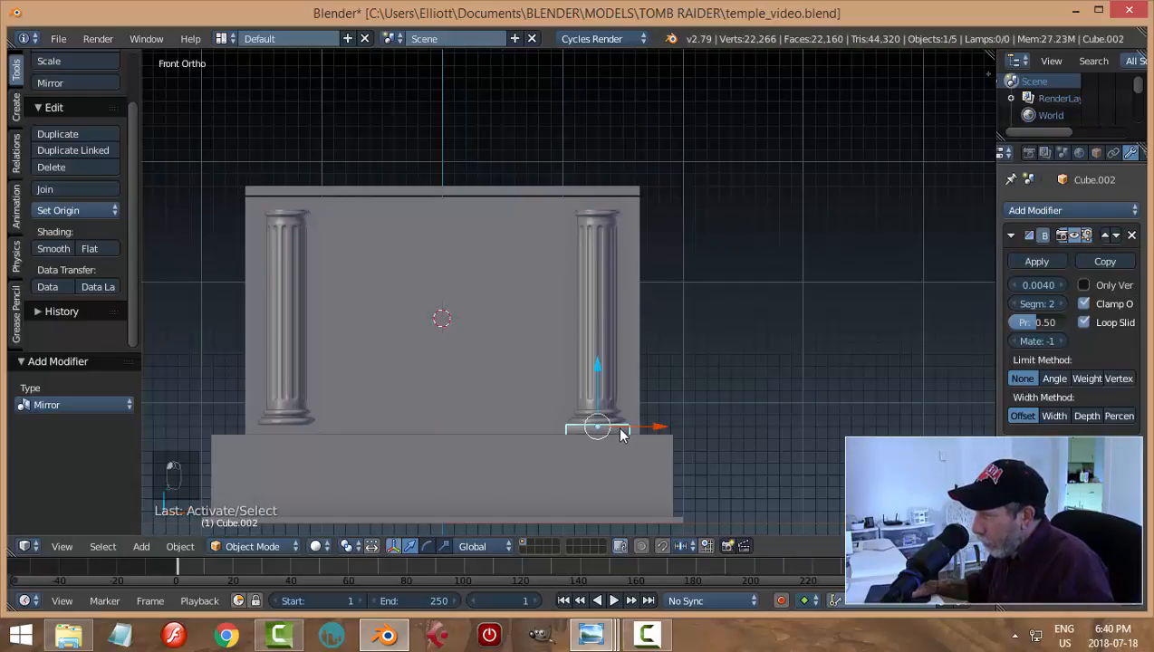
click(1011, 236)
click(1032, 210)
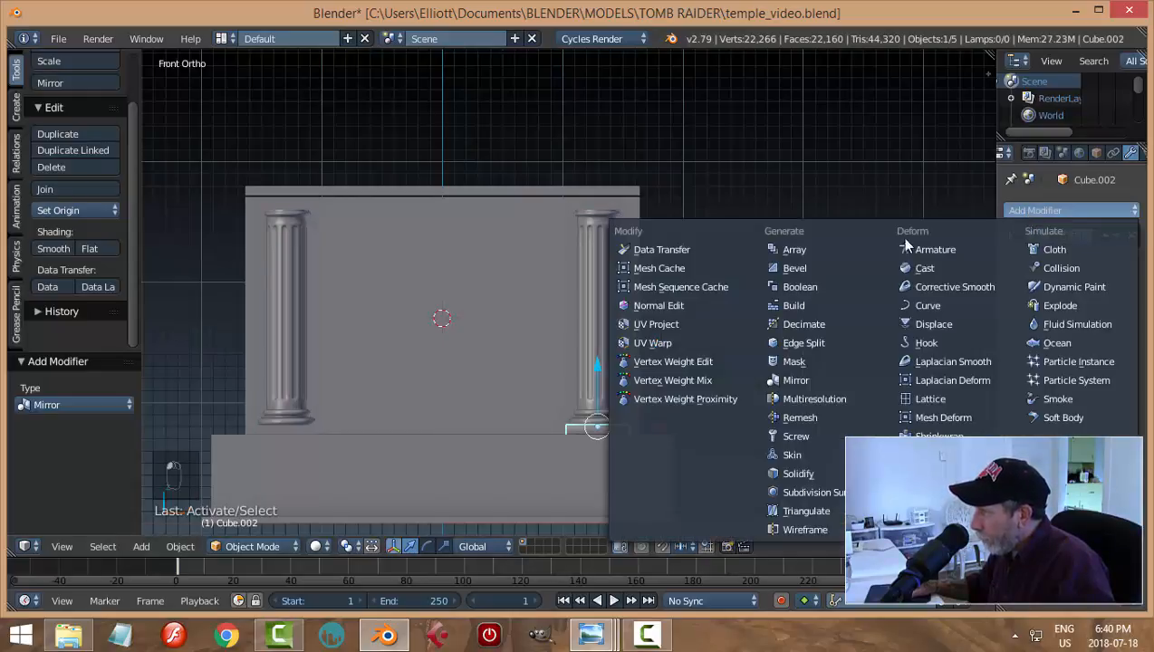
click(835, 376)
click(1128, 428)
click(508, 350)
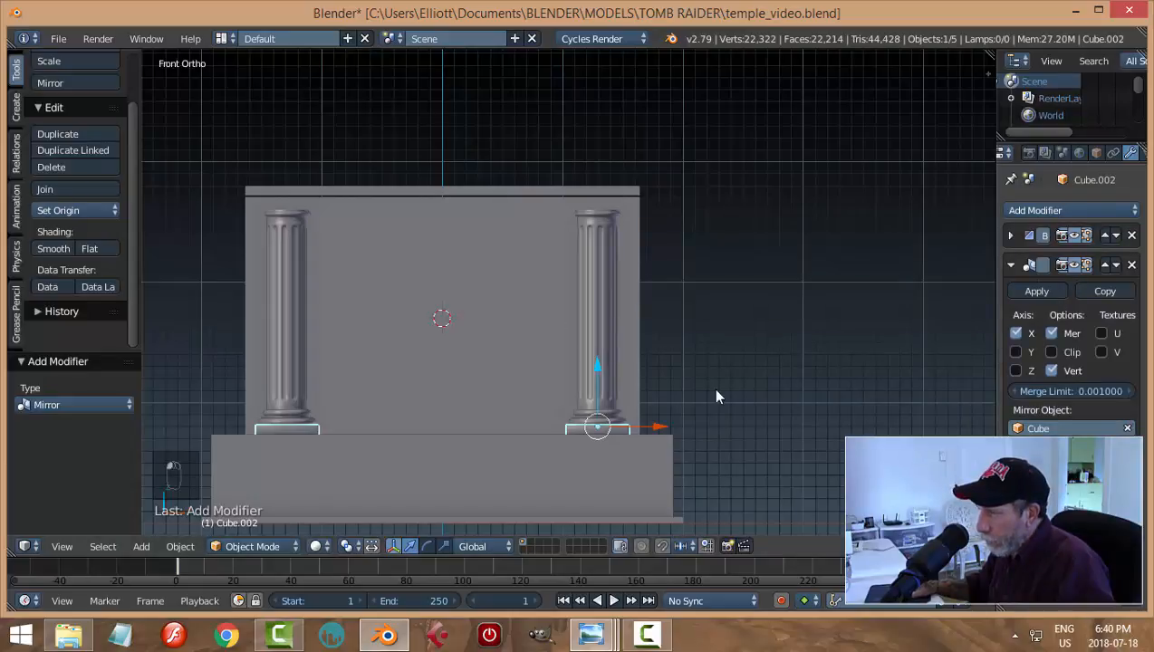
key(a)
mouse_move(711, 358)
middle_down()
mouse_move(667, 376)
mouse_move(532, 333)
mouse_move(568, 323)
mouse_move(696, 342)
mouse_move(706, 417)
mouse_move(711, 391)
mouse_move(675, 360)
mouse_move(701, 376)
mouse_move(702, 355)
middle_up()
Examine the column bases and front platform in the reference image temple_for_video6.png, and return to Blender
mouse_move(590, 634)
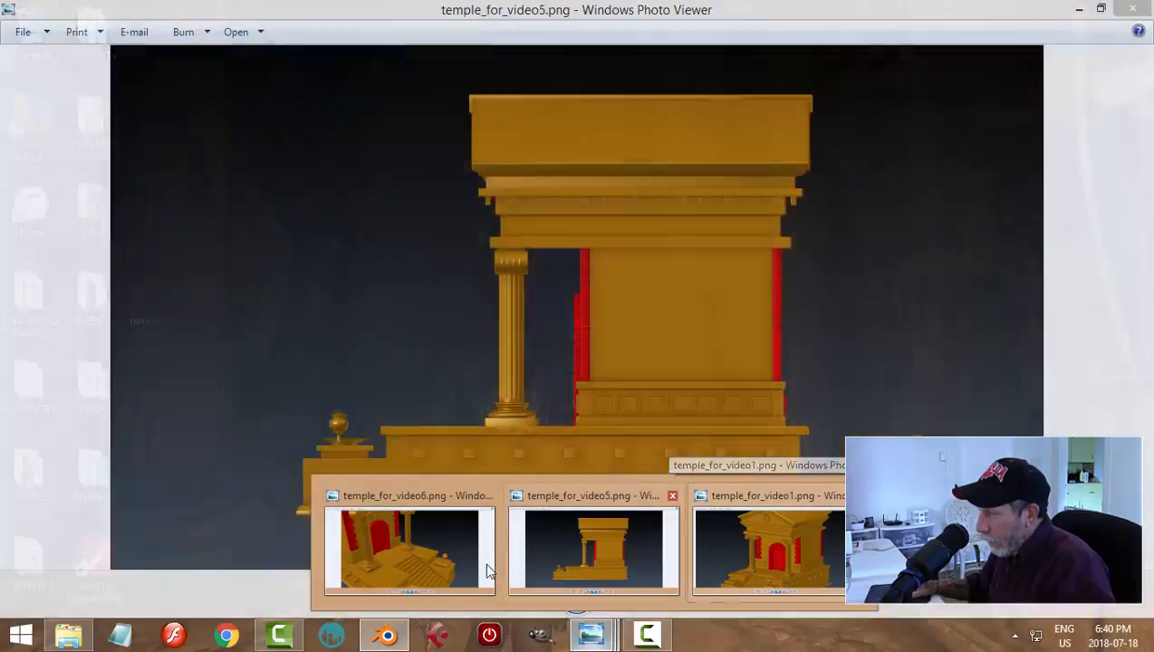
click(434, 560)
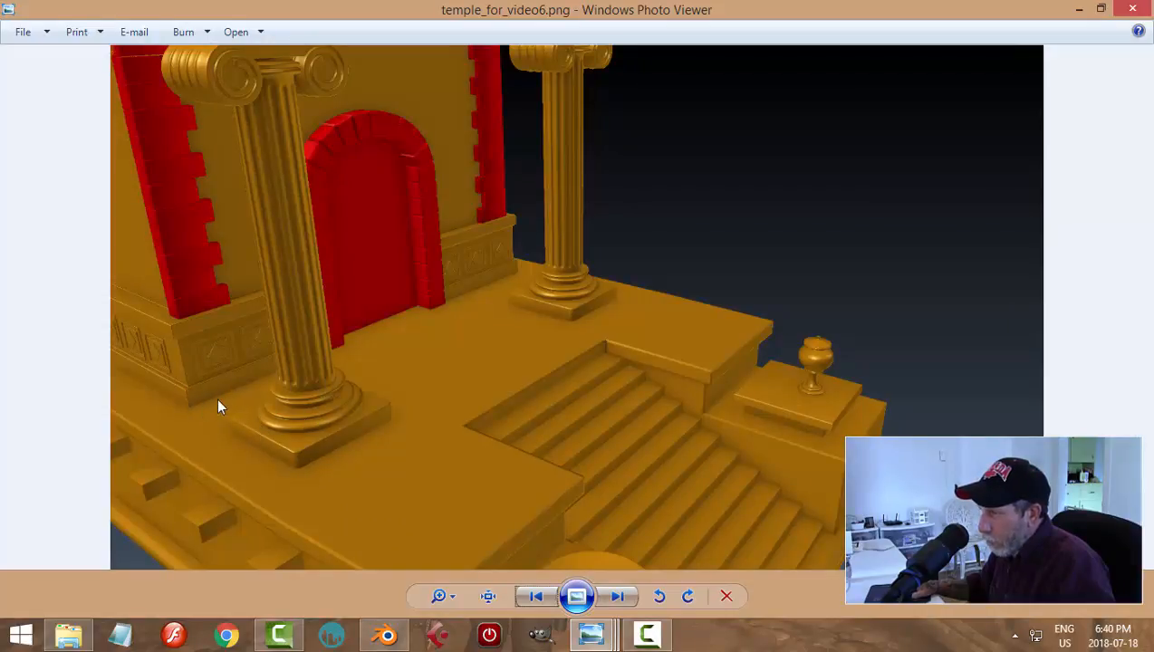
click(386, 633)
Check the mirrored columns from the front and at an angle, and save the file over the existing version
key(KP_1)
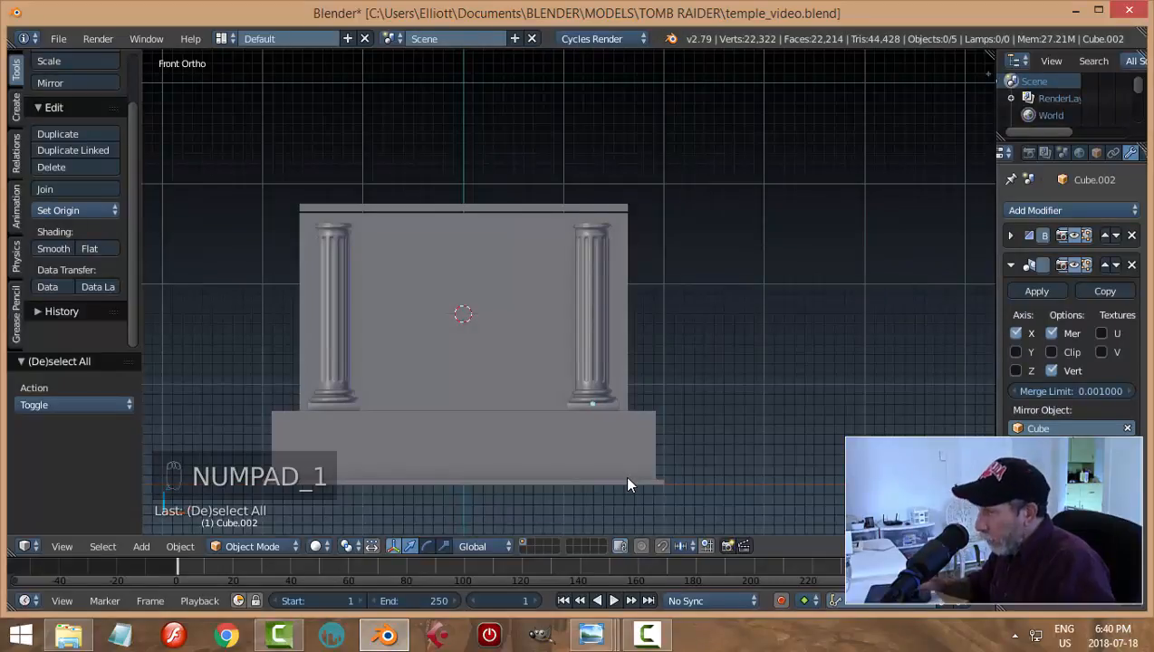
scroll(629, 484, up, 1)
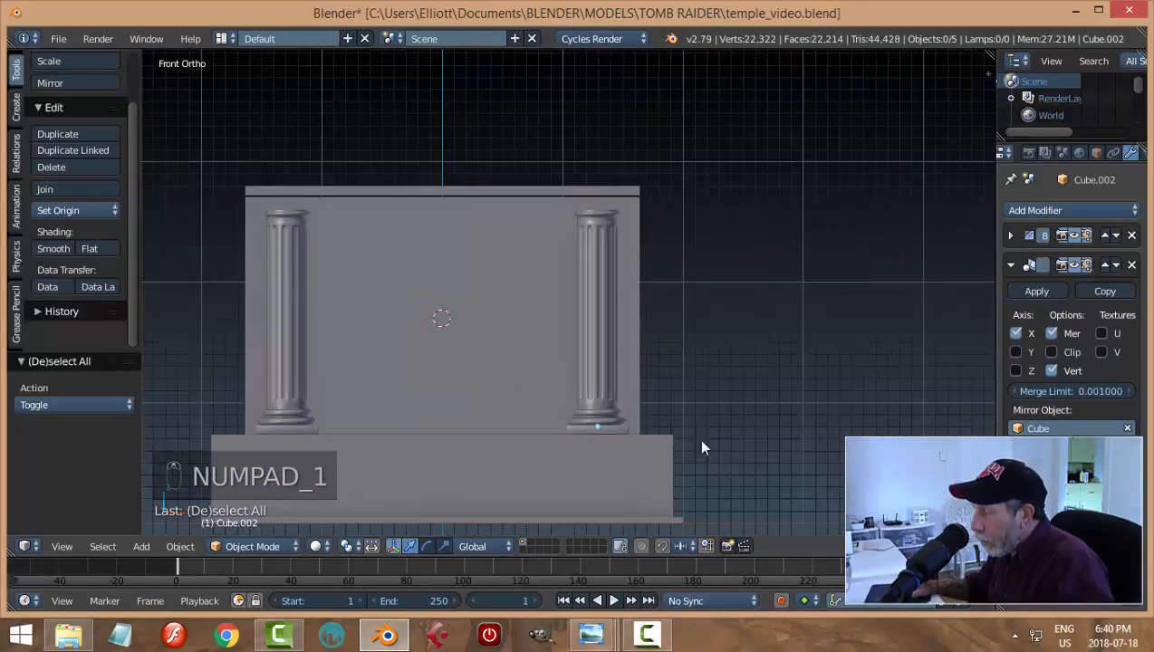
middle_drag(708, 420, 767, 389)
key(ctrl+s)
click(648, 444)
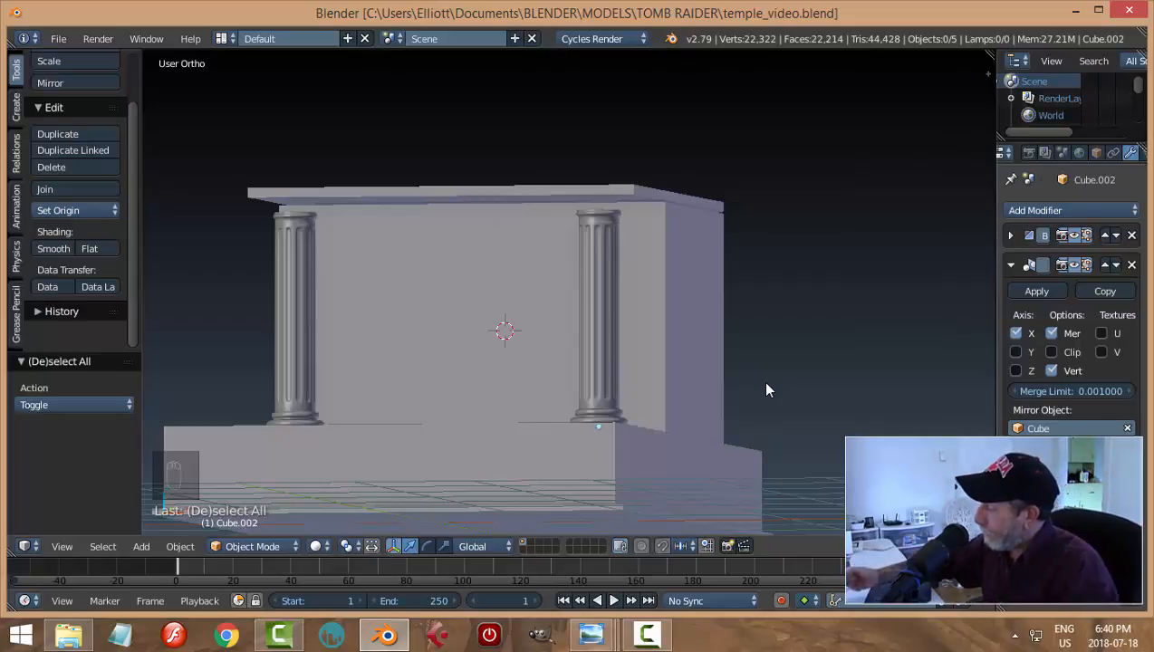
Select the main wall block, examine the wall base in the reference image temple_for_video1.png, and return to Blender
middle_drag(752, 386, 651, 529)
right_click(837, 369)
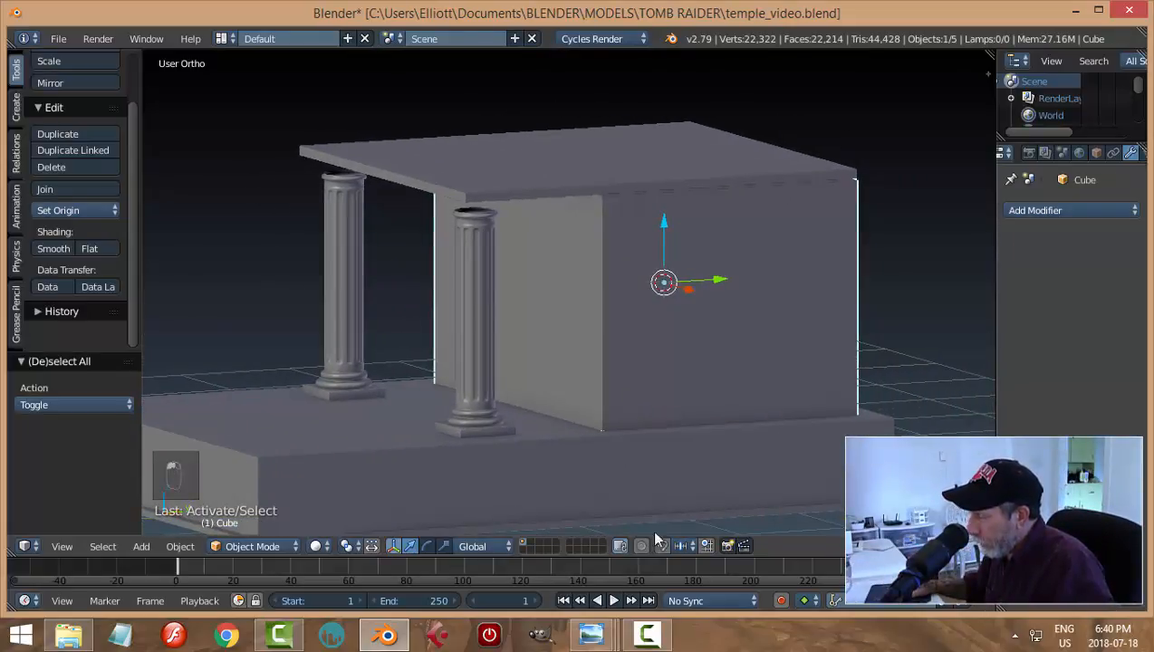
mouse_move(590, 634)
click(747, 557)
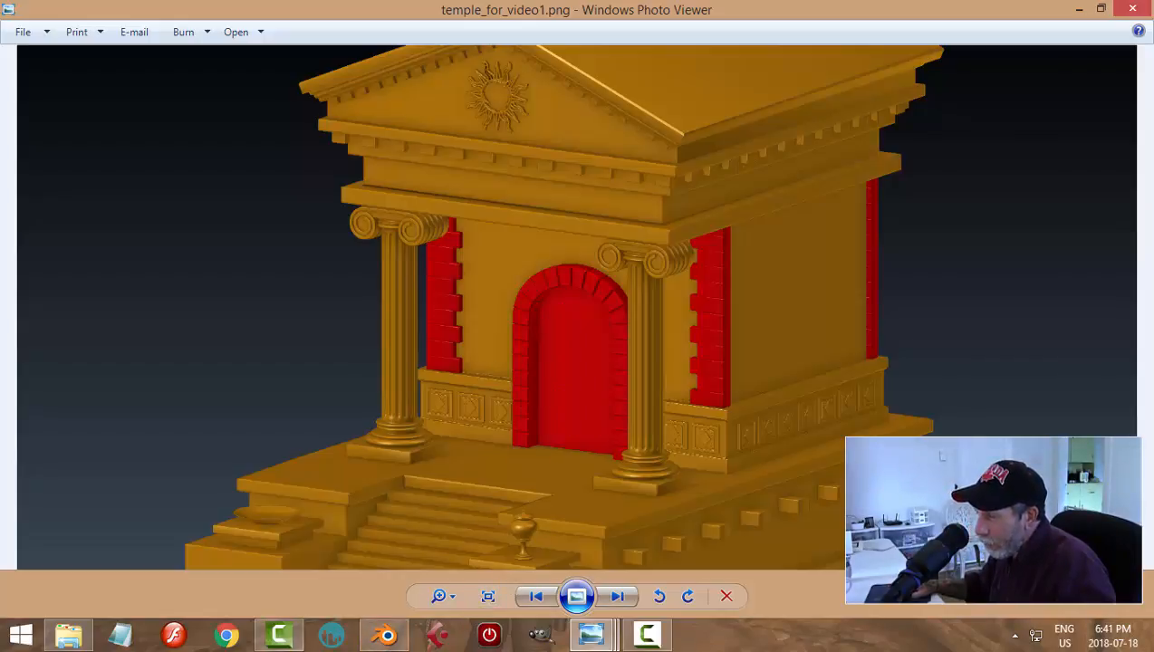
click(387, 634)
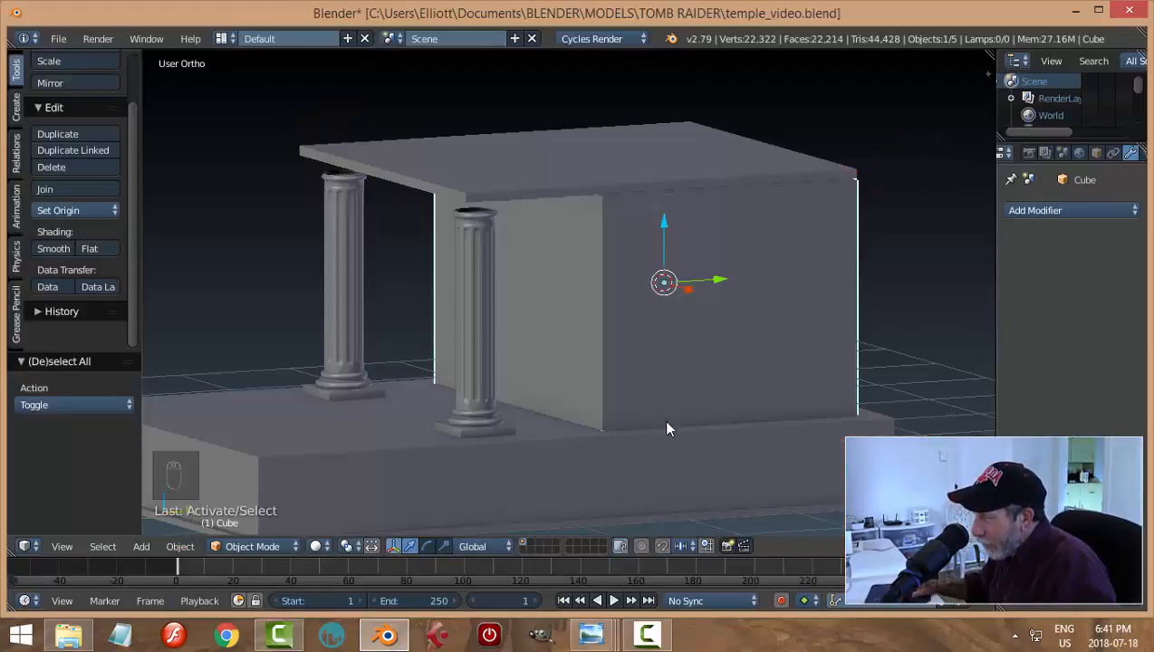
Add one horizontal loop cut around the main wall block and slide it down to the lower part of the walls
key(Tab)
click(781, 386)
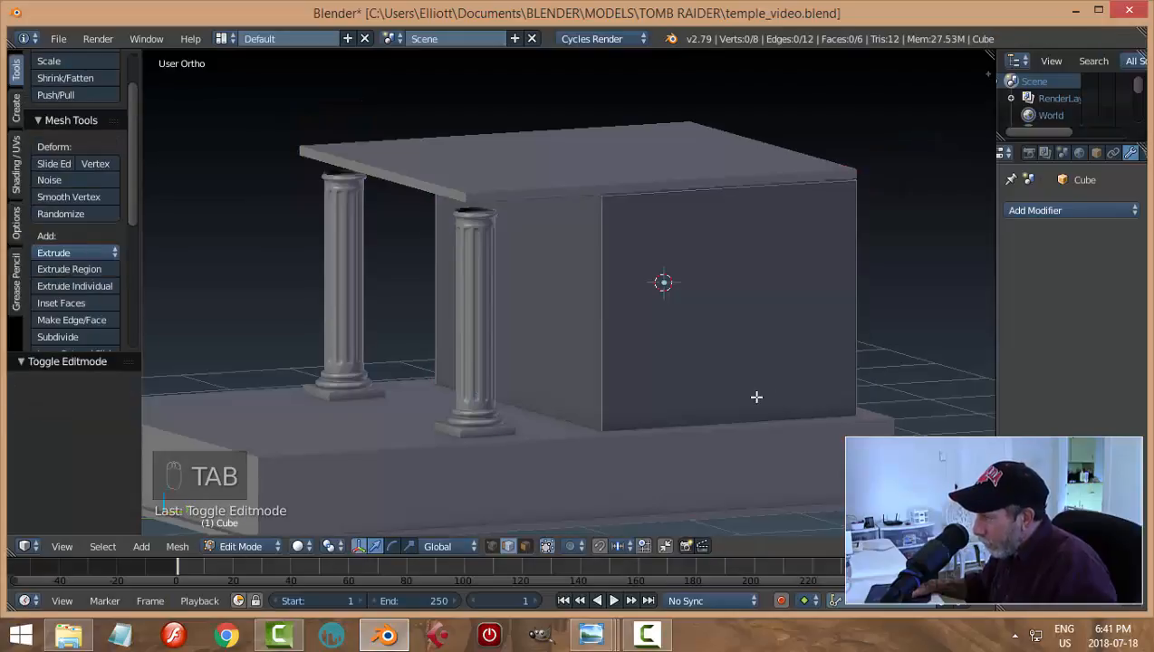
middle_drag(756, 397, 756, 392)
key(ctrl+r)
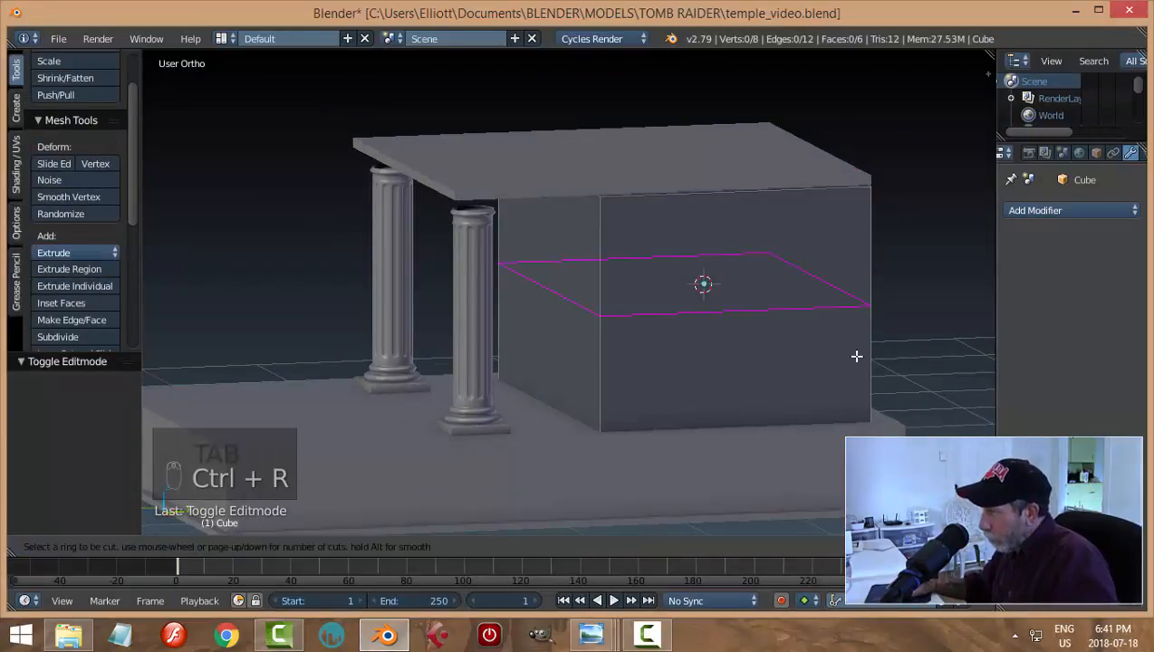
click(856, 356)
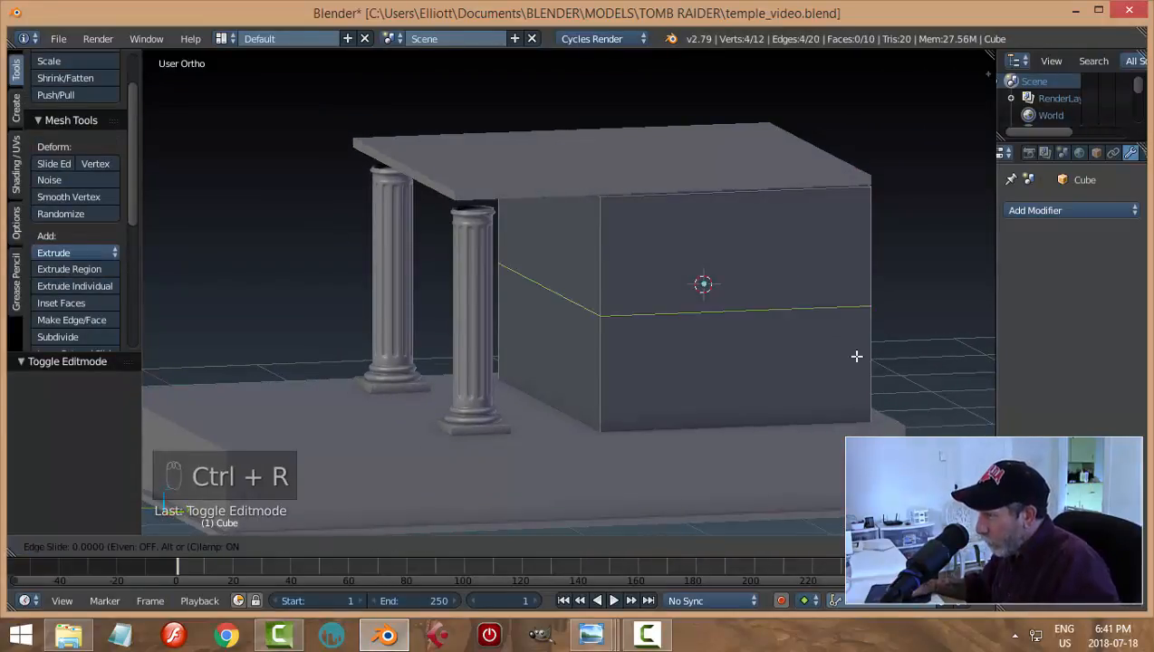
click(873, 416)
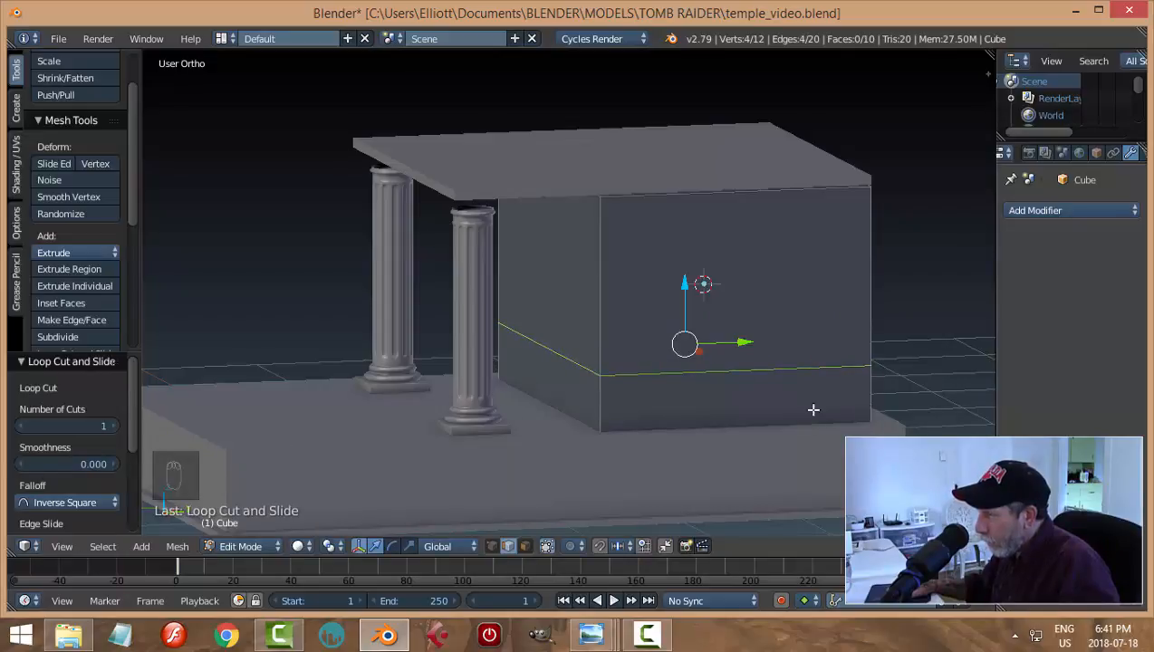
Raise the new edge loop on the wall block by 0.029 along Z and deselect it
middle_drag(814, 406, 910, 409)
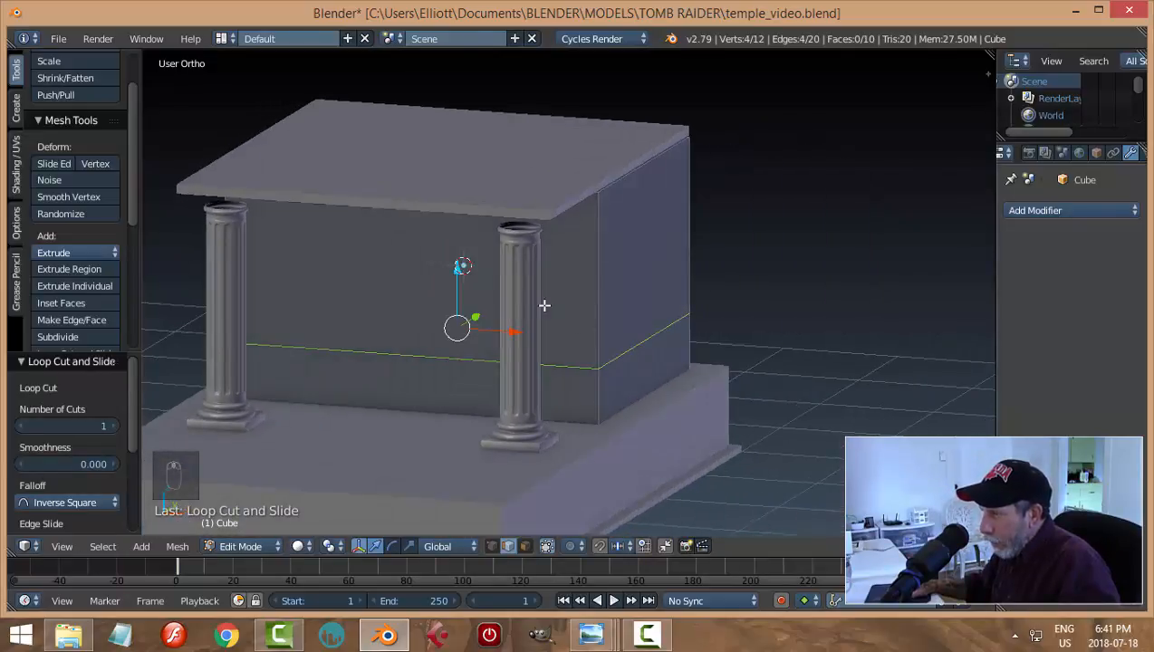
drag(460, 268, 458, 263)
middle_drag(458, 264, 670, 351)
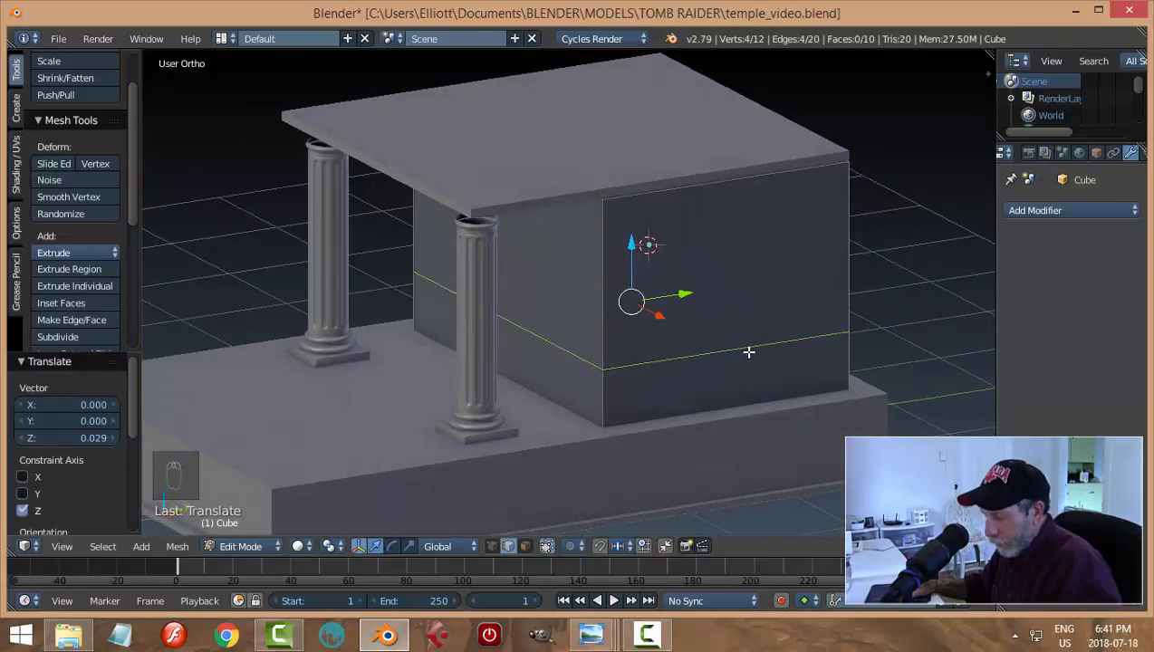
key(a)
Extrude the ring of faces around the bottom of the wall block and scale it outward by 1.072 in X and Y only
middle_drag(728, 378, 739, 373)
key(ctrl+Tab)
click(685, 385)
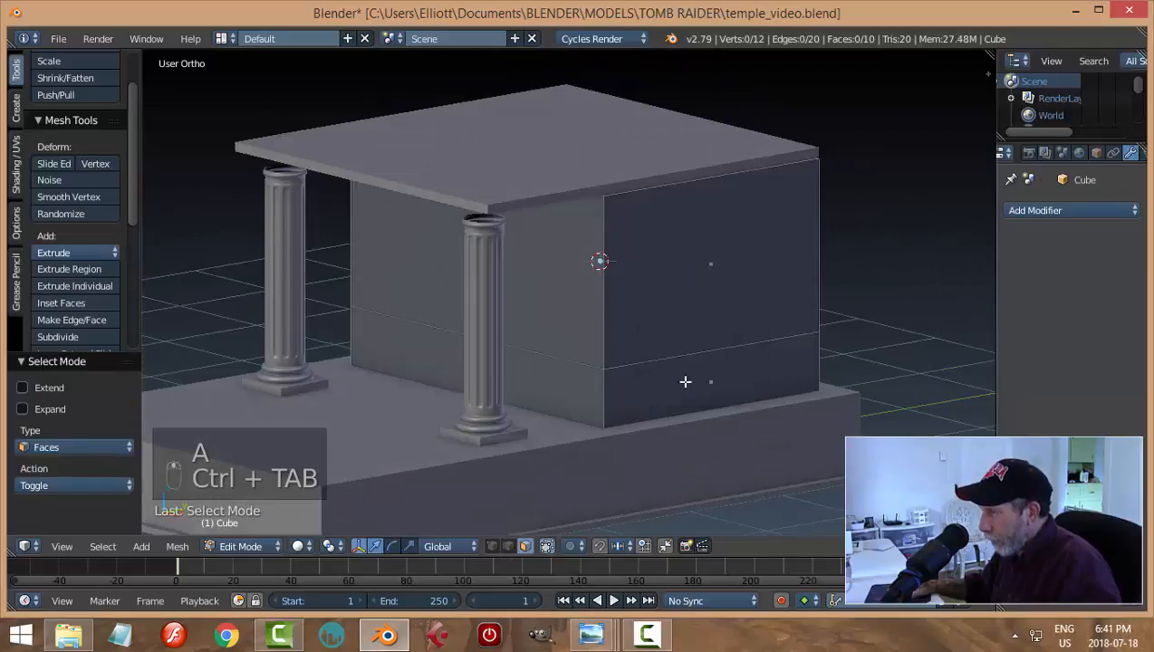
alt+right_click(603, 391)
middle_drag(708, 389, 706, 417)
key(e)
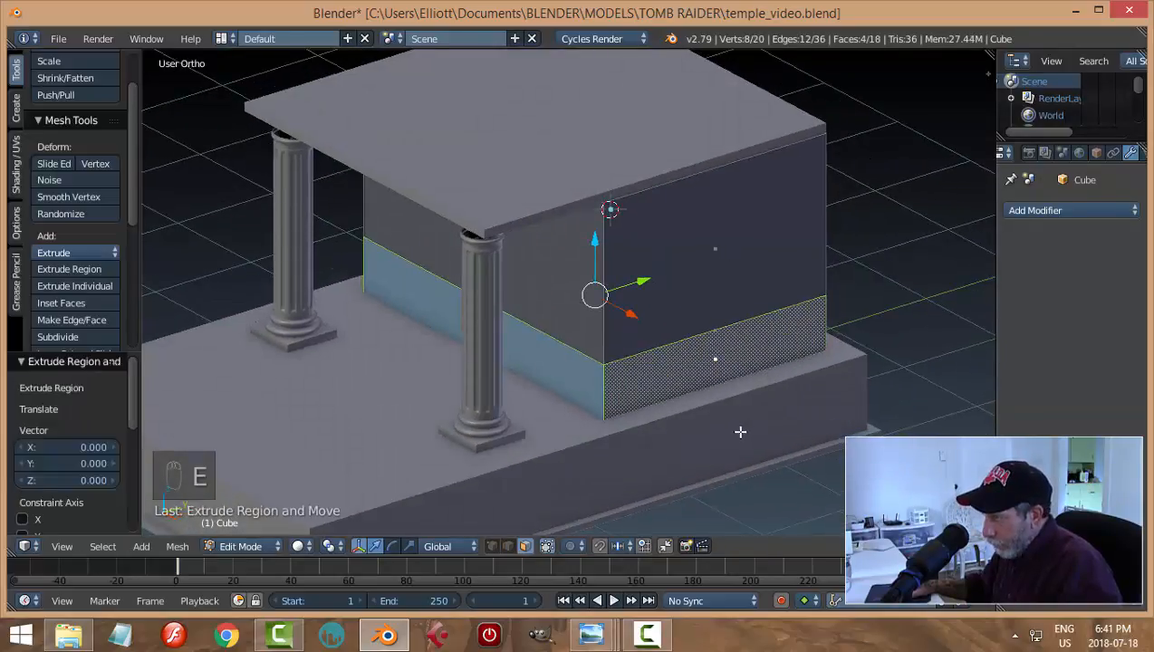
key(s)
key(shift+z)
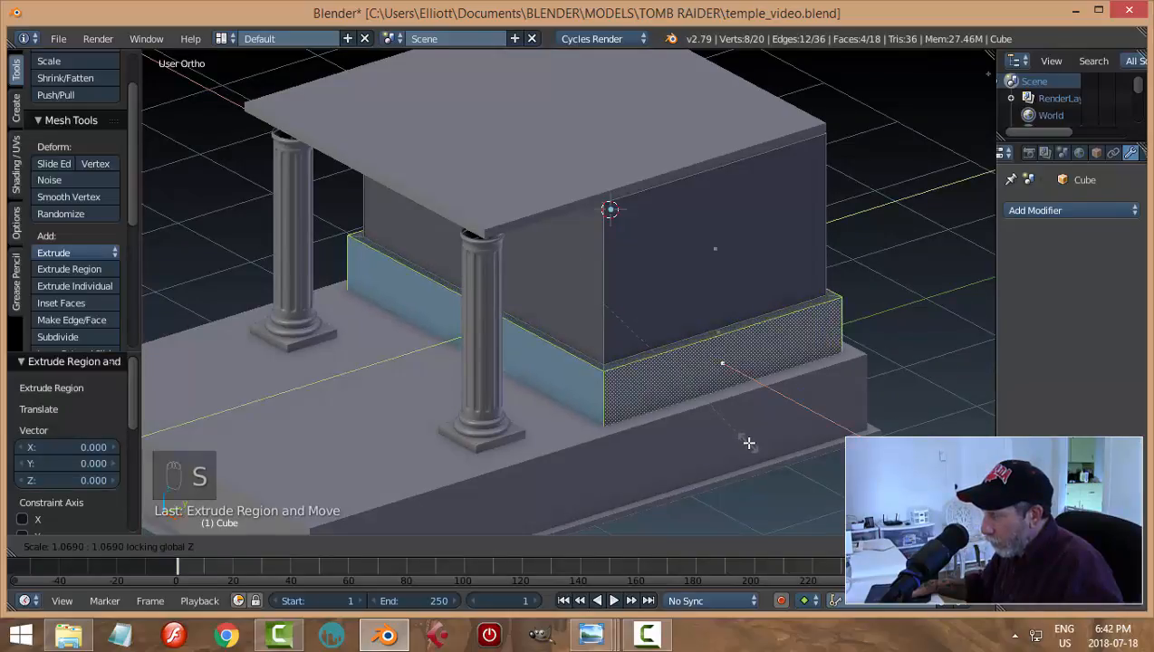
click(749, 445)
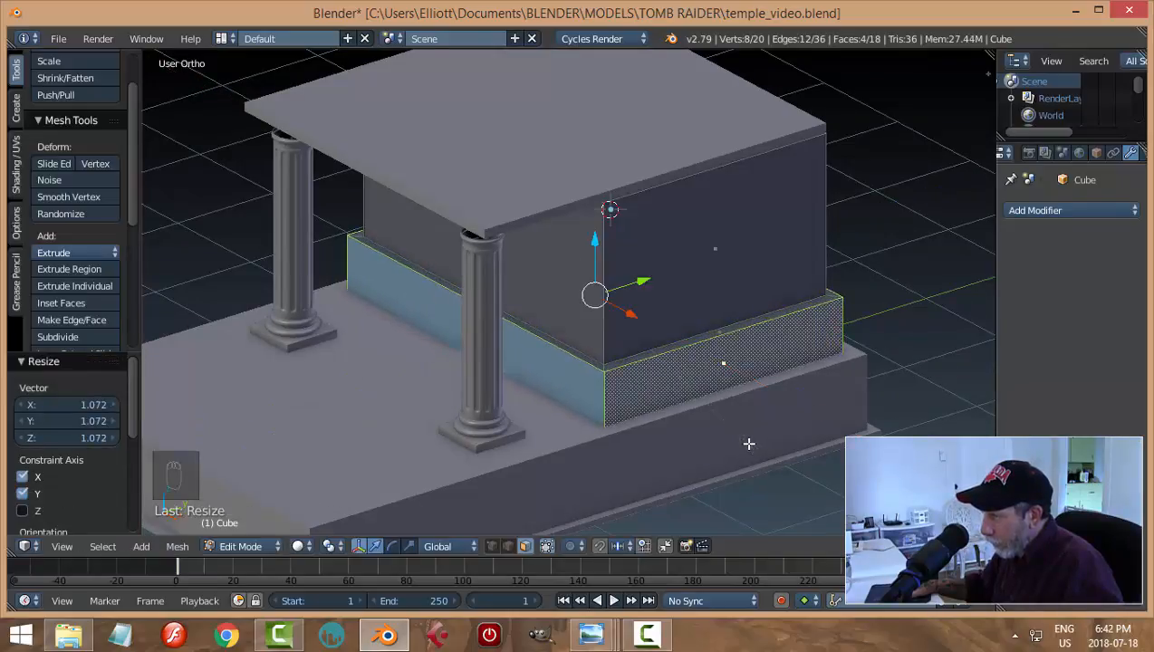
middle_drag(747, 442, 898, 409)
key(a)
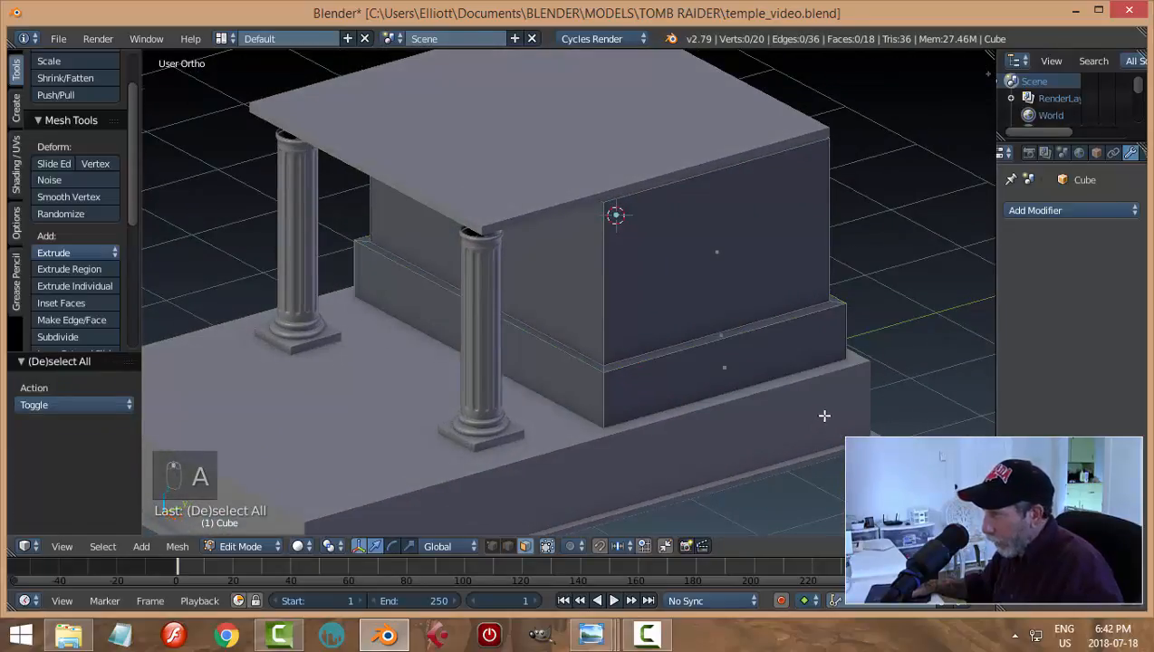
Select the outer face loop of the protruding wall base and inset it with a thickness of 0.0771
scroll(824, 415, up, 4)
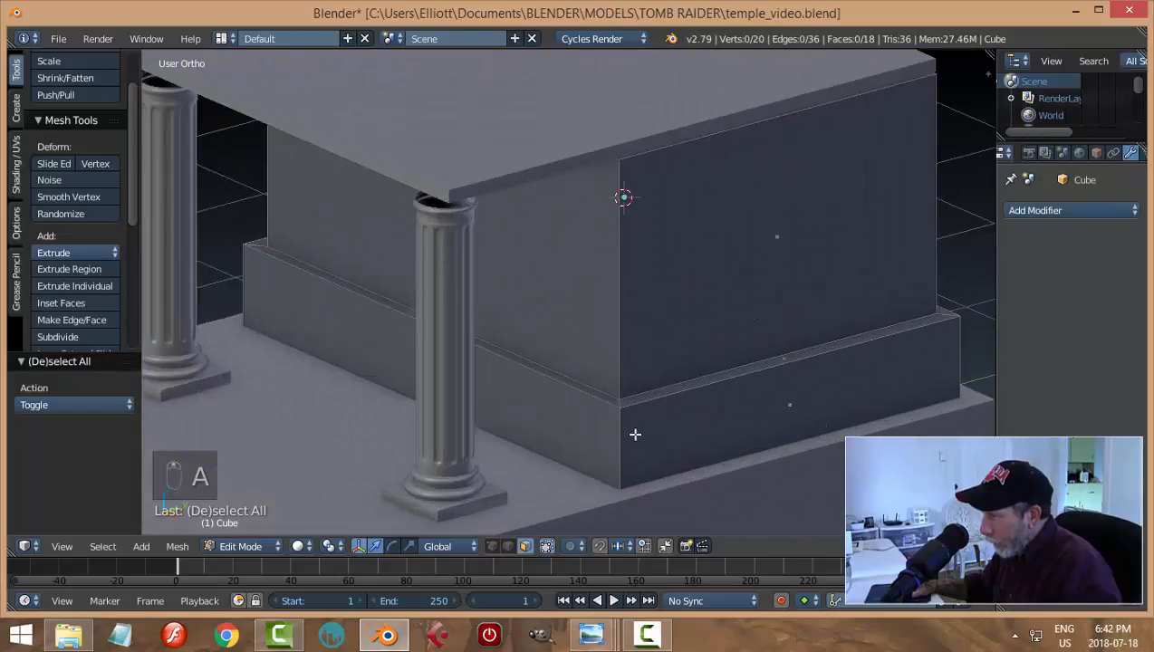
alt+right_click(621, 433)
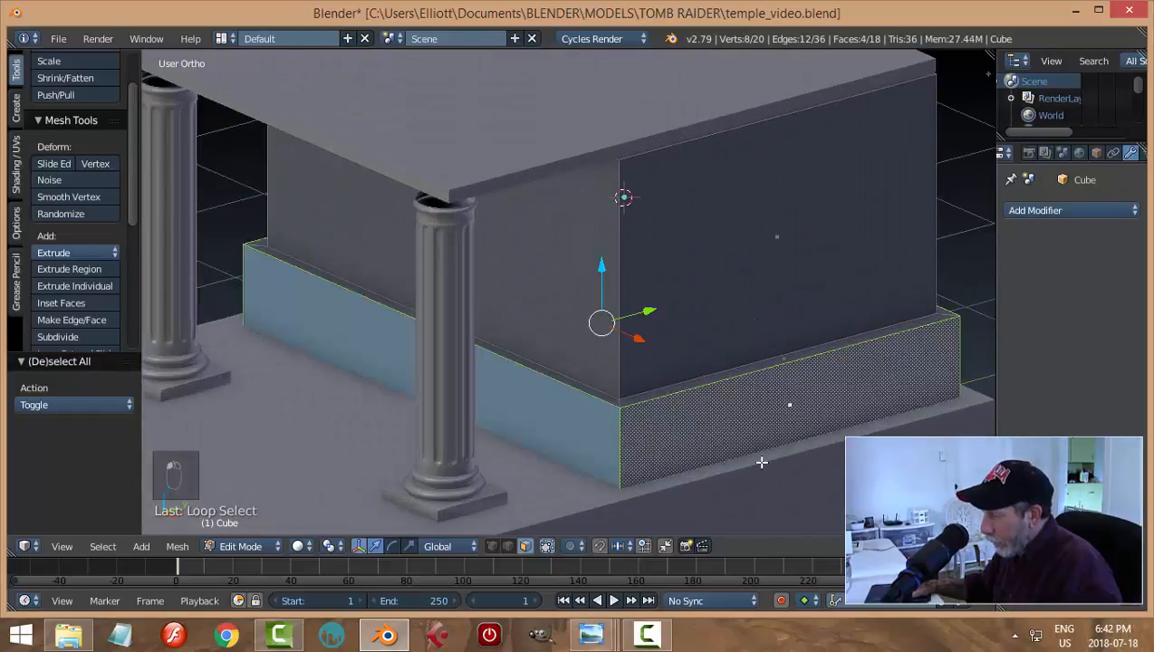
middle_drag(762, 461, 790, 440)
key(i)
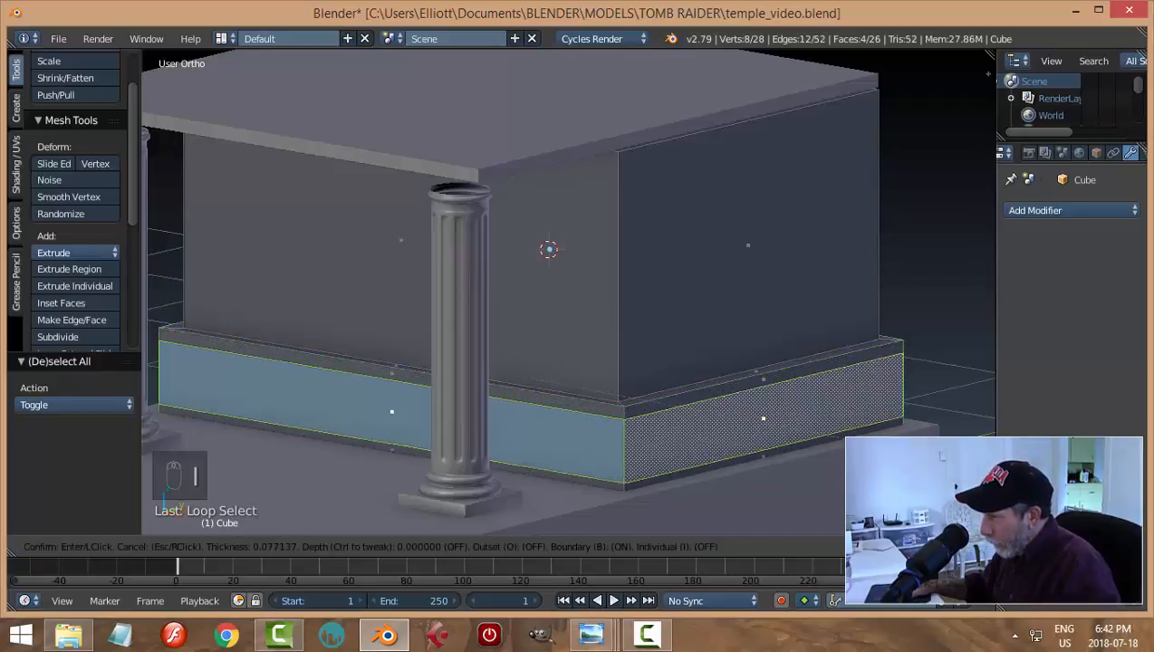
click(634, 363)
middle_drag(634, 362, 536, 357)
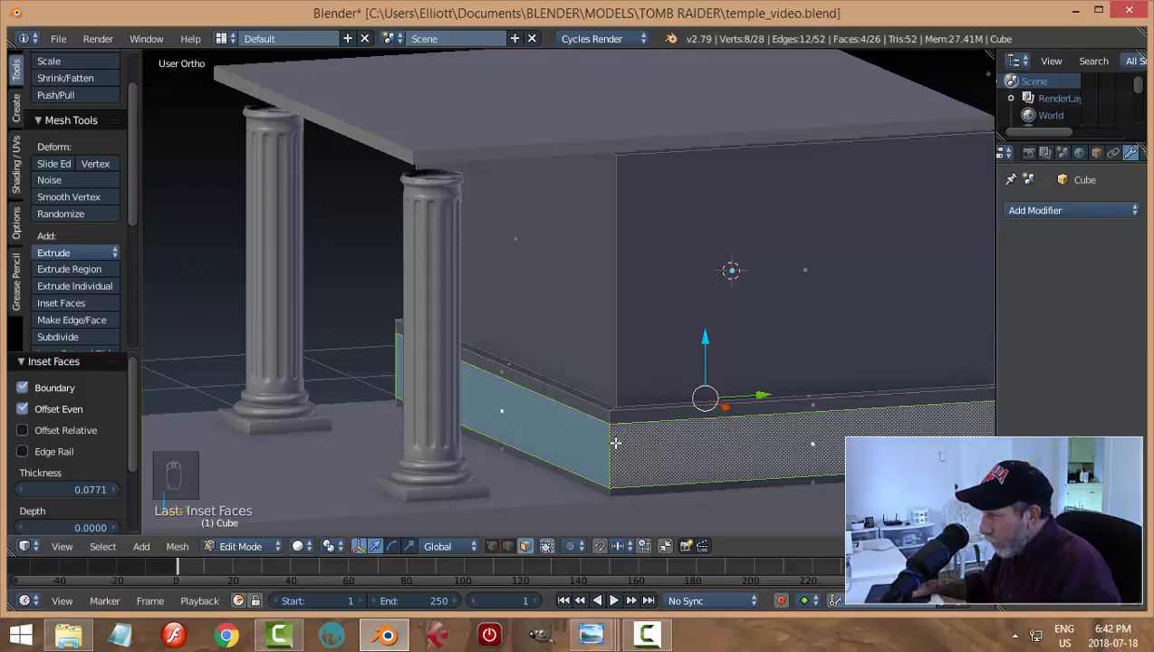
Raise the inset base faces by 0.009 along Z
scroll(648, 421, up, 4)
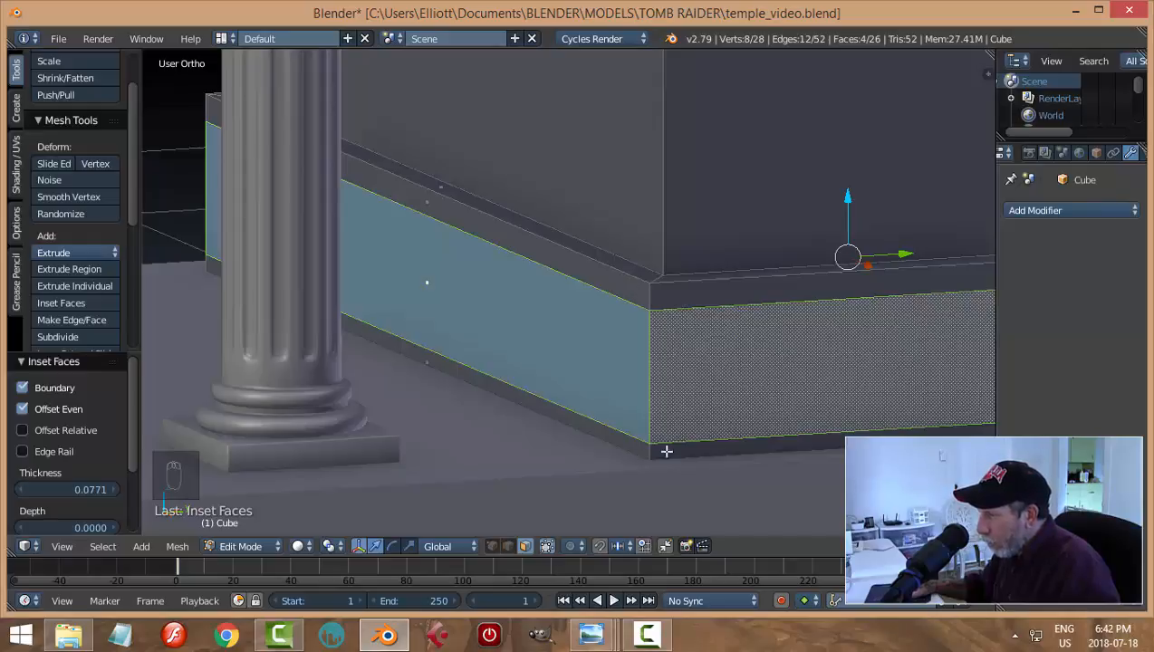
middle_drag(843, 470, 675, 440)
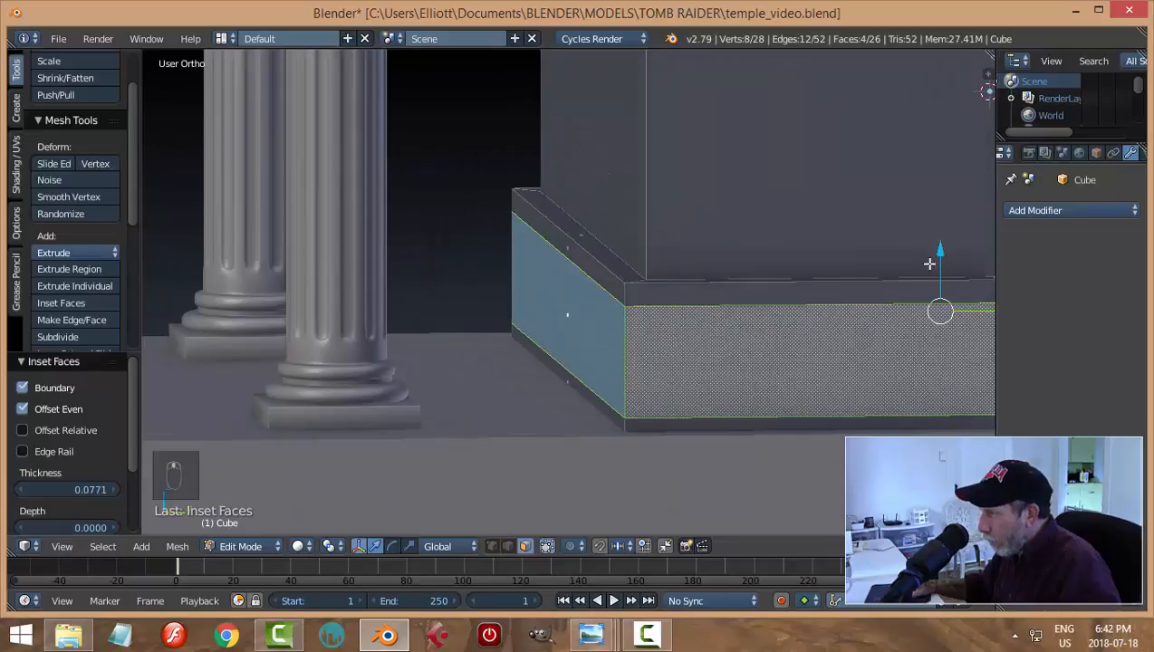
drag(941, 253, 946, 255)
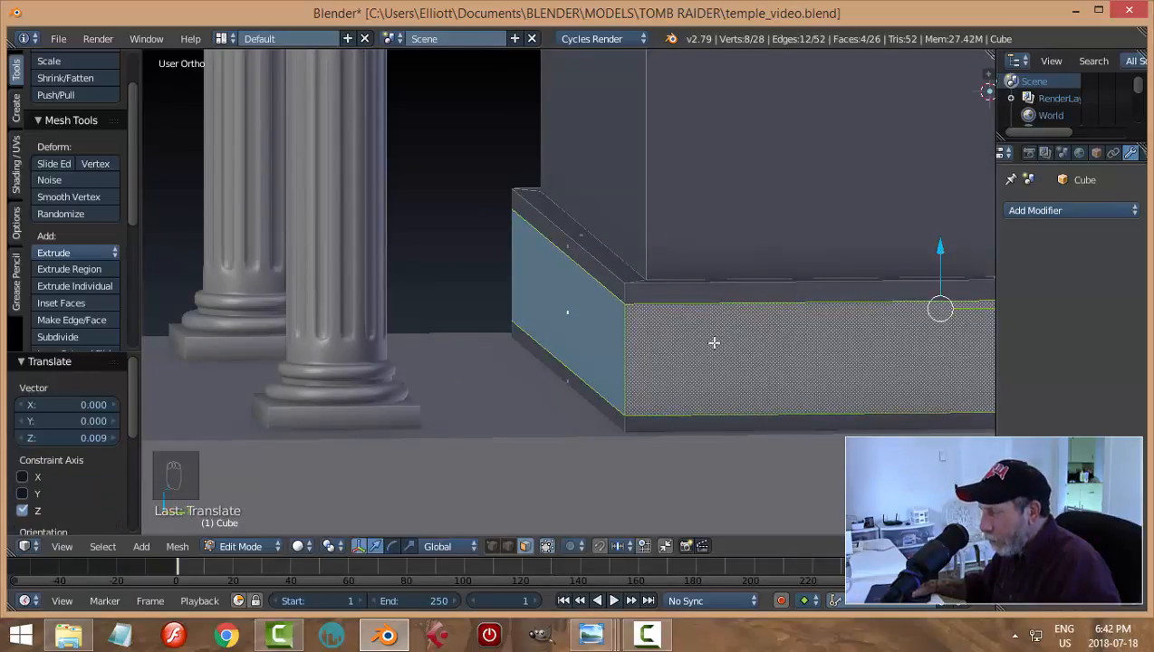
Try to extrude the inset base faces and scale them in X and Y only
middle_drag(713, 342, 788, 342)
middle_drag(839, 369, 826, 373)
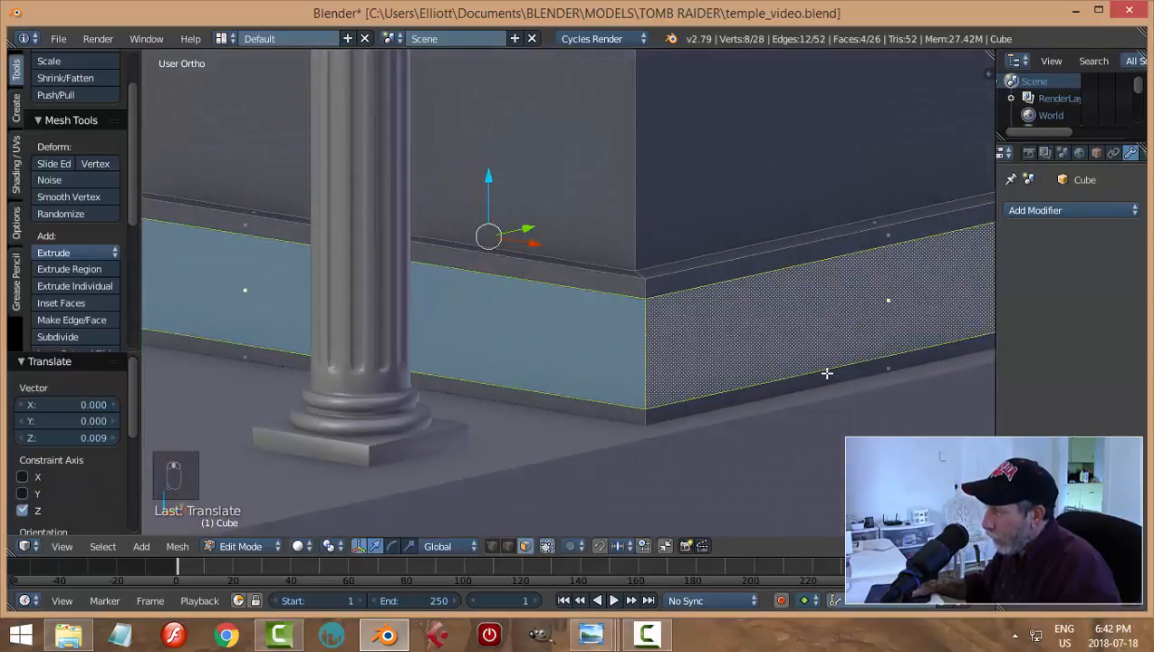
key(e)
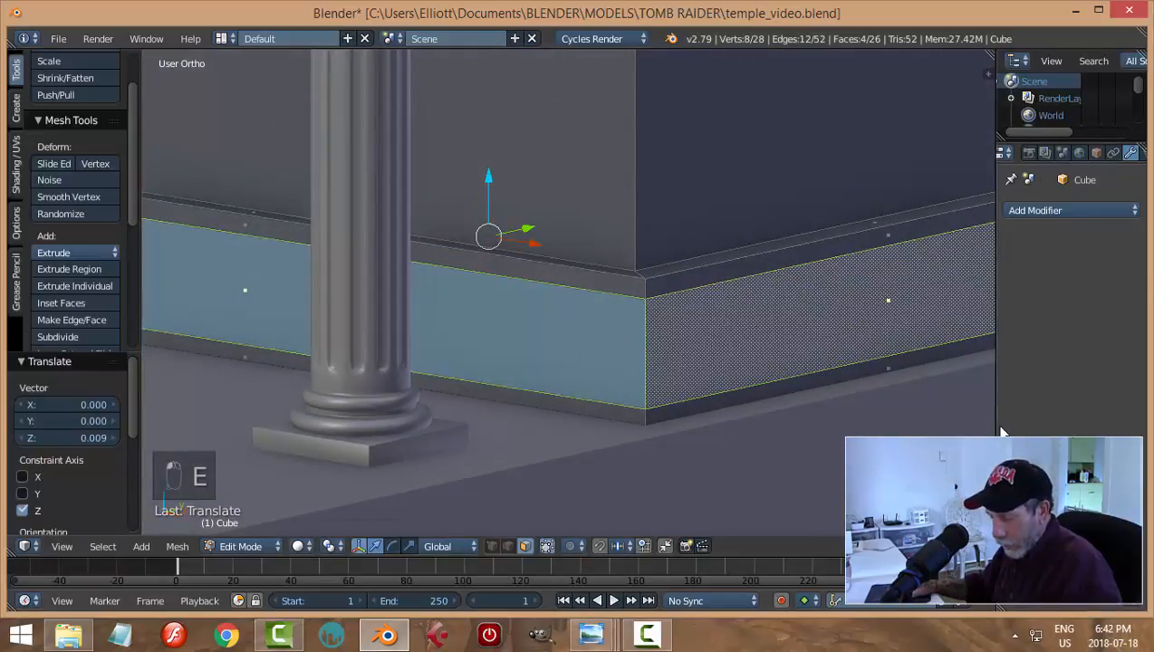
key(s)
key(shift+z)
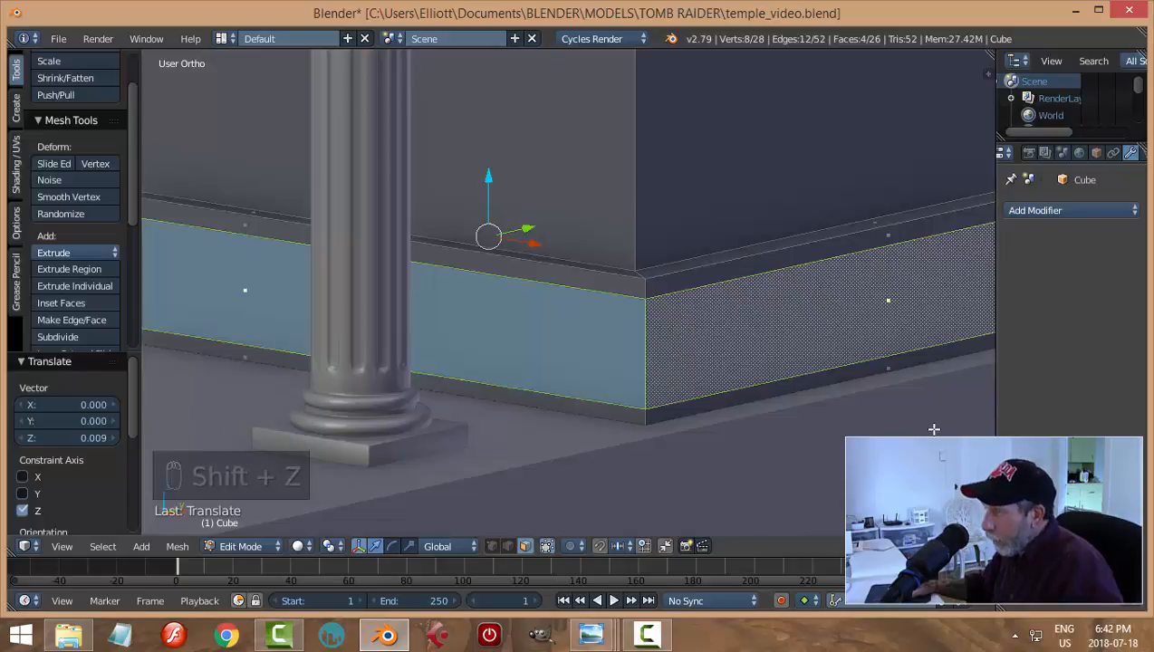
key(e)
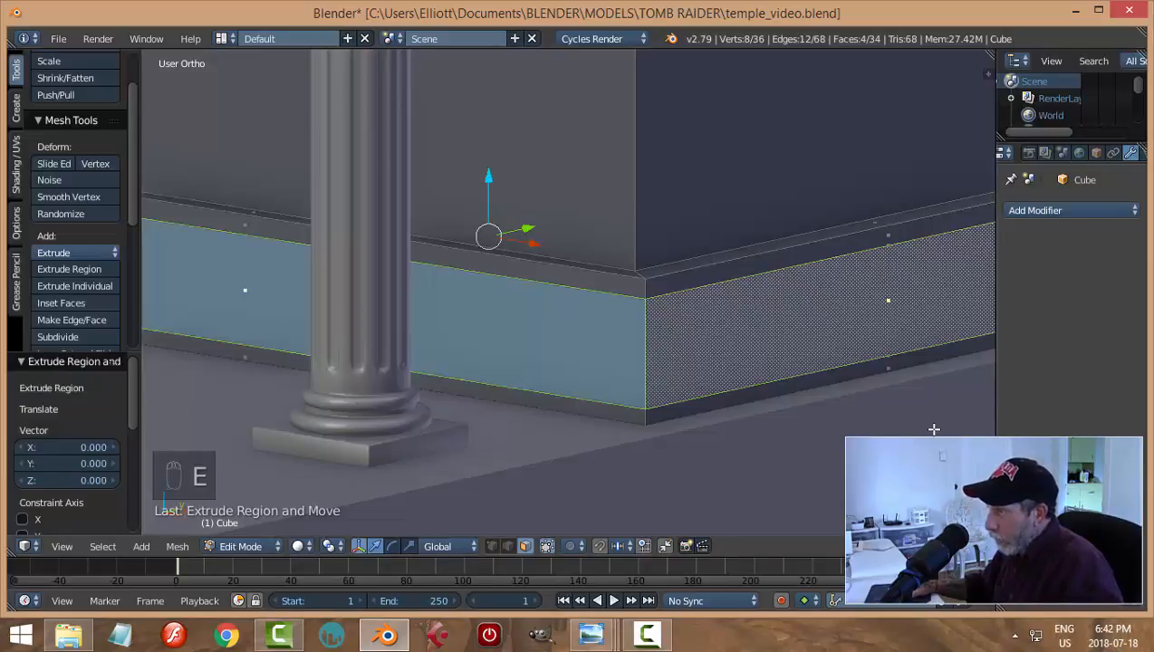
Select the whole wall mesh, remove its doubled vertices and deselect everything
key(a)
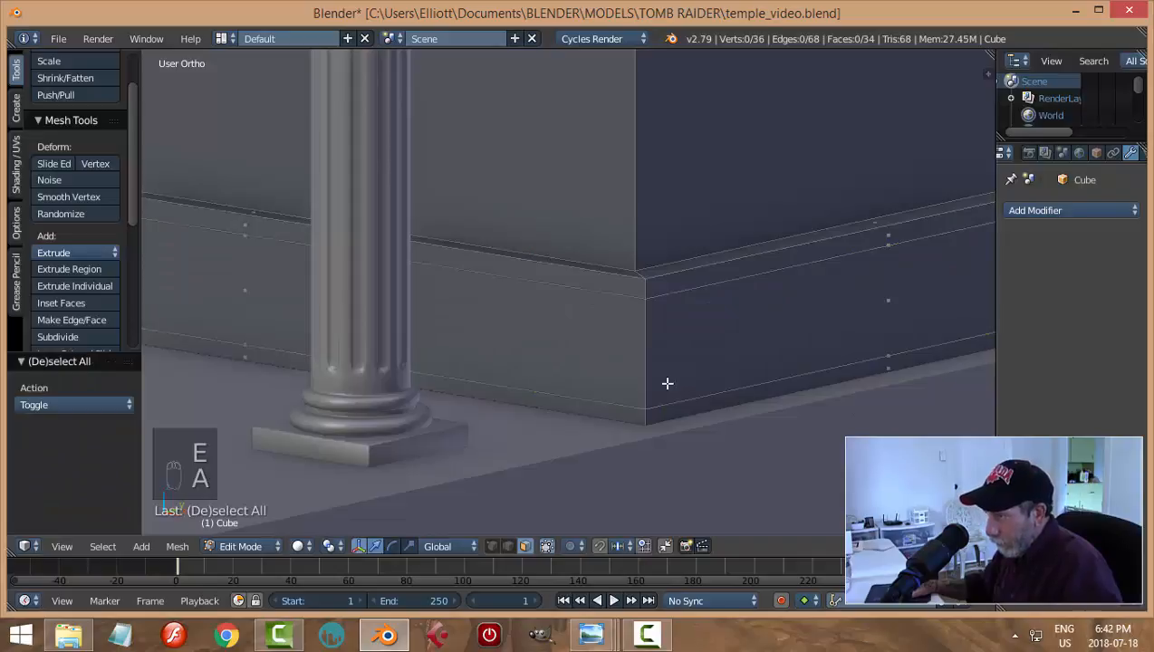
key(a)
key(a)
key(a)
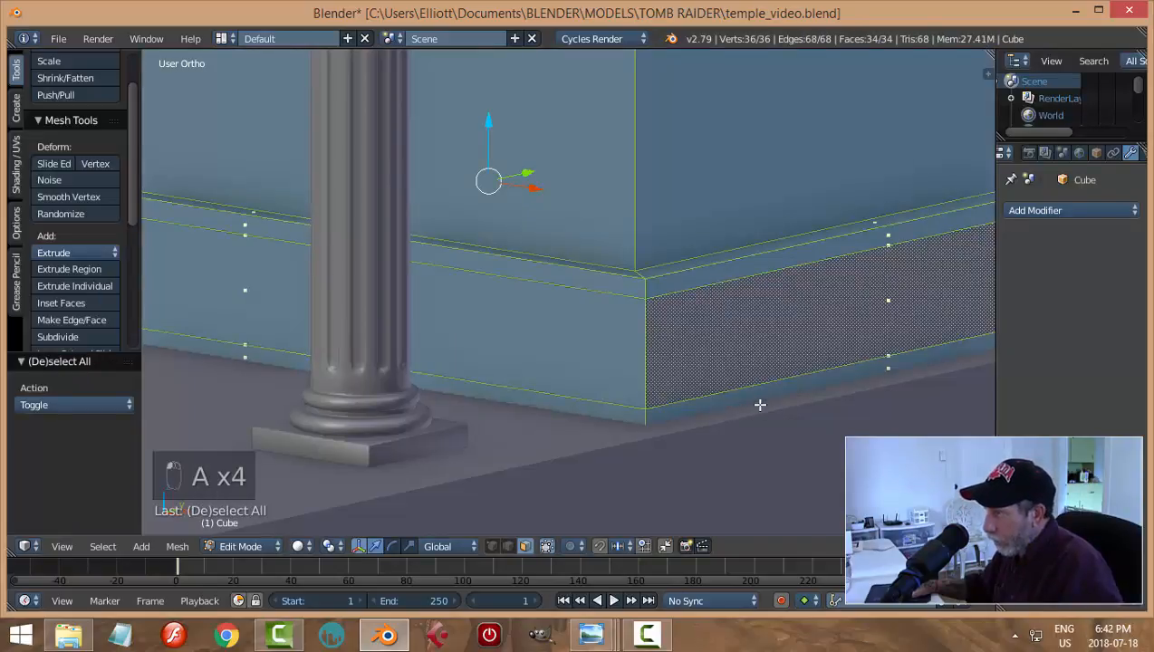
scroll(101, 217, down, 7)
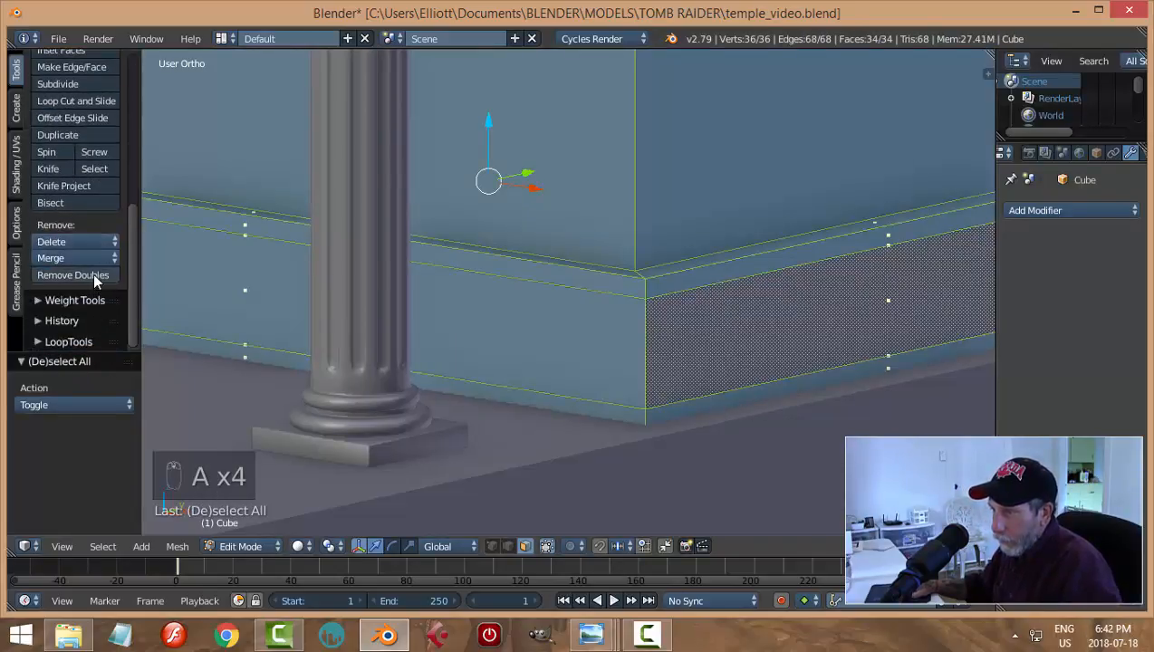
click(93, 274)
key(a)
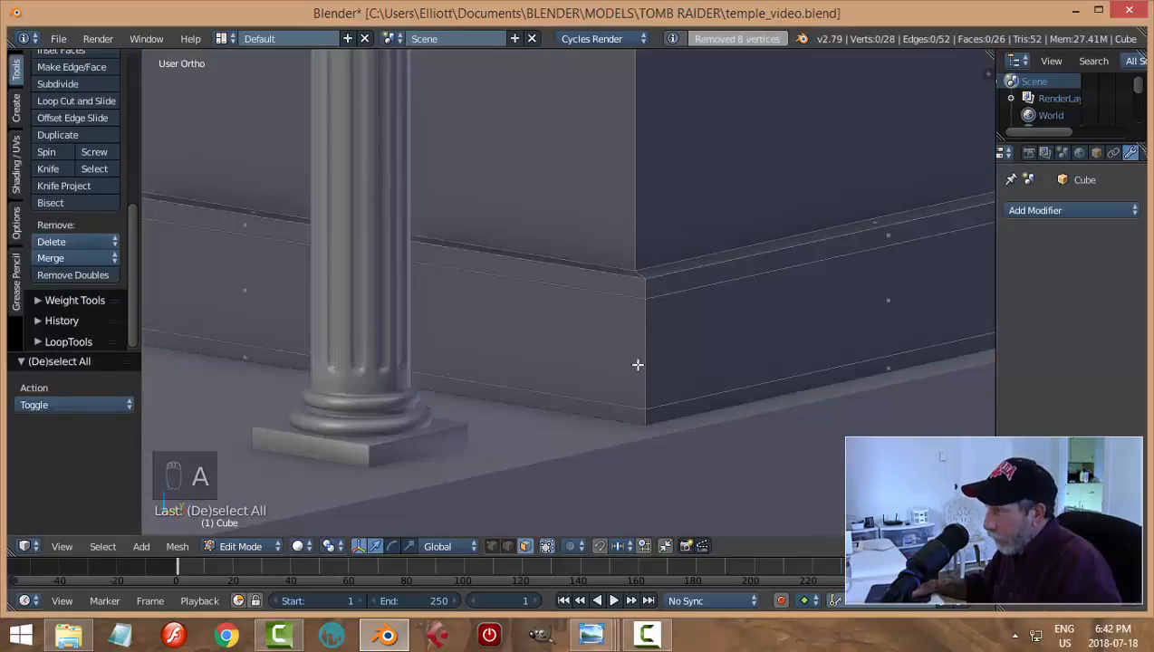
Extrude the middle face loop of the wall base and scale it inward by 0.971 in X and Y only
alt+right_click(644, 333)
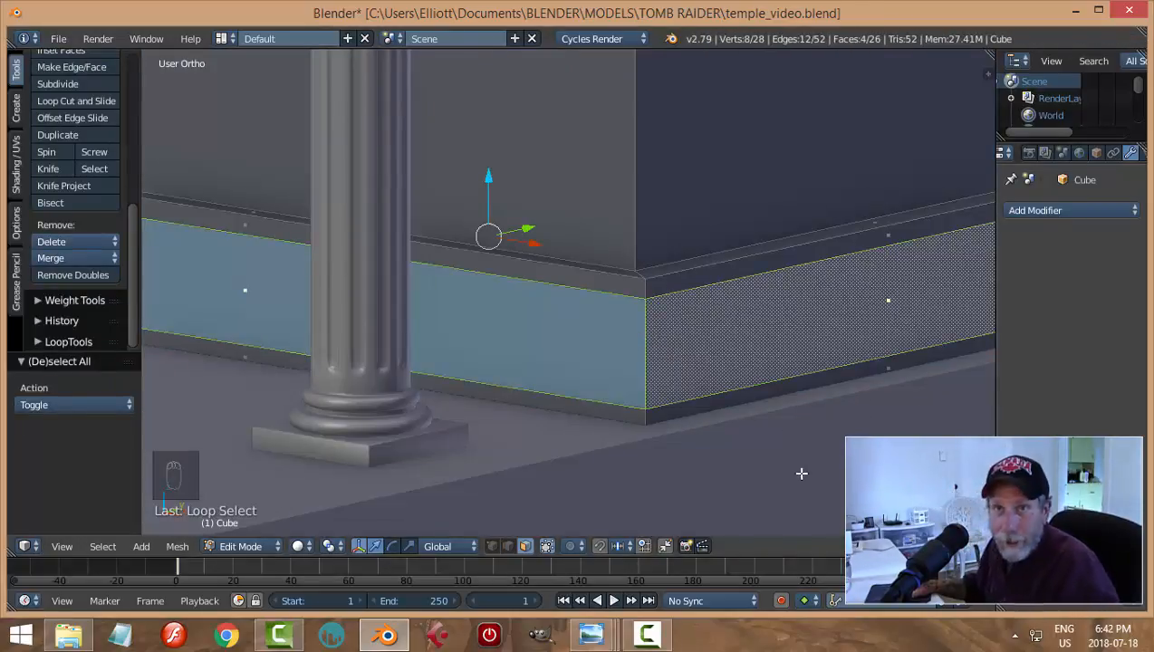
middle_drag(792, 486, 788, 480)
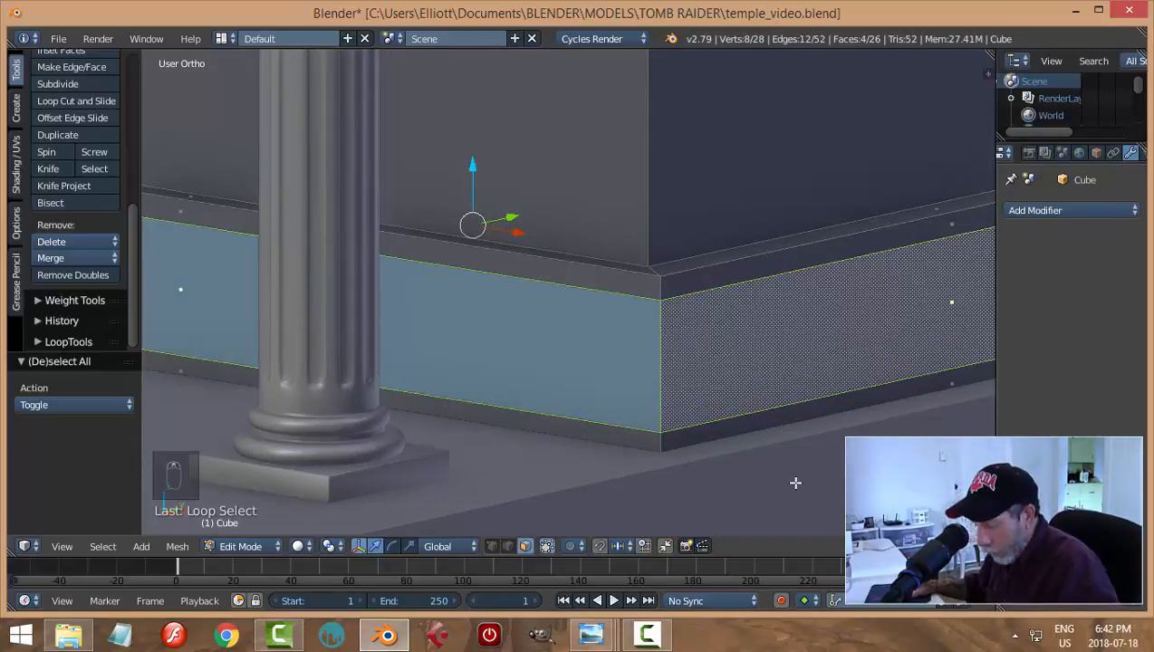
key(e)
key(s)
key(shift+z)
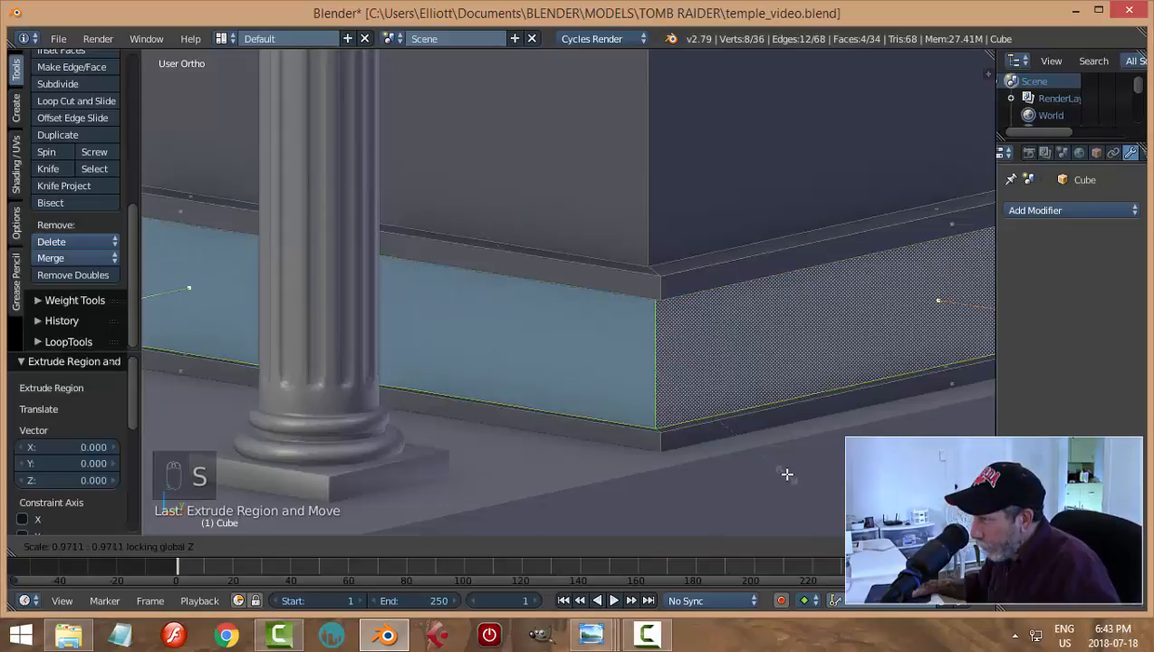
click(837, 461)
middle_drag(836, 461, 712, 403)
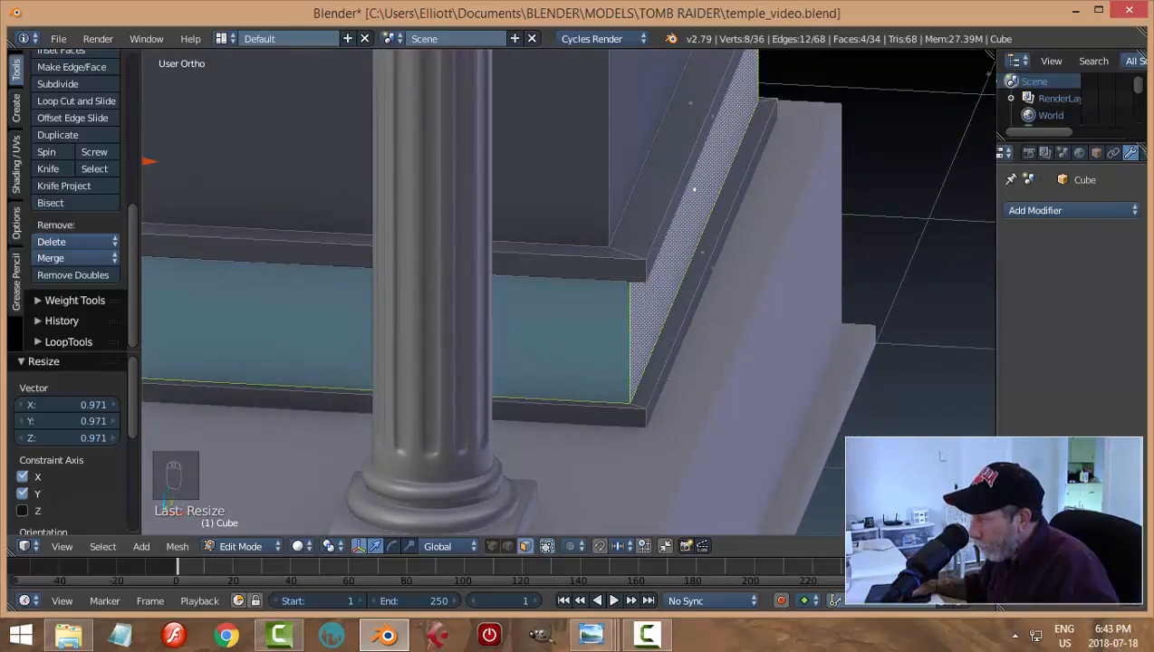
Reduce the depth of the recessed base band by scaling it by about 1.01 in X and Y, and deselect it
key(s)
key(shift+z)
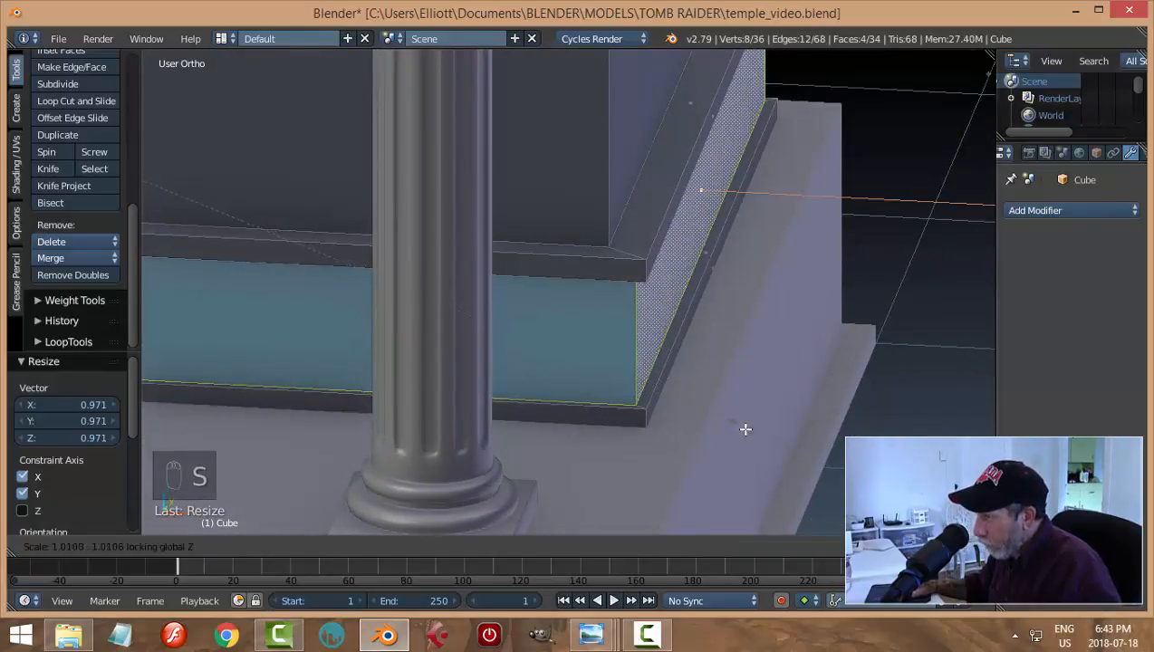
click(750, 430)
key(a)
middle_drag(799, 418, 708, 464)
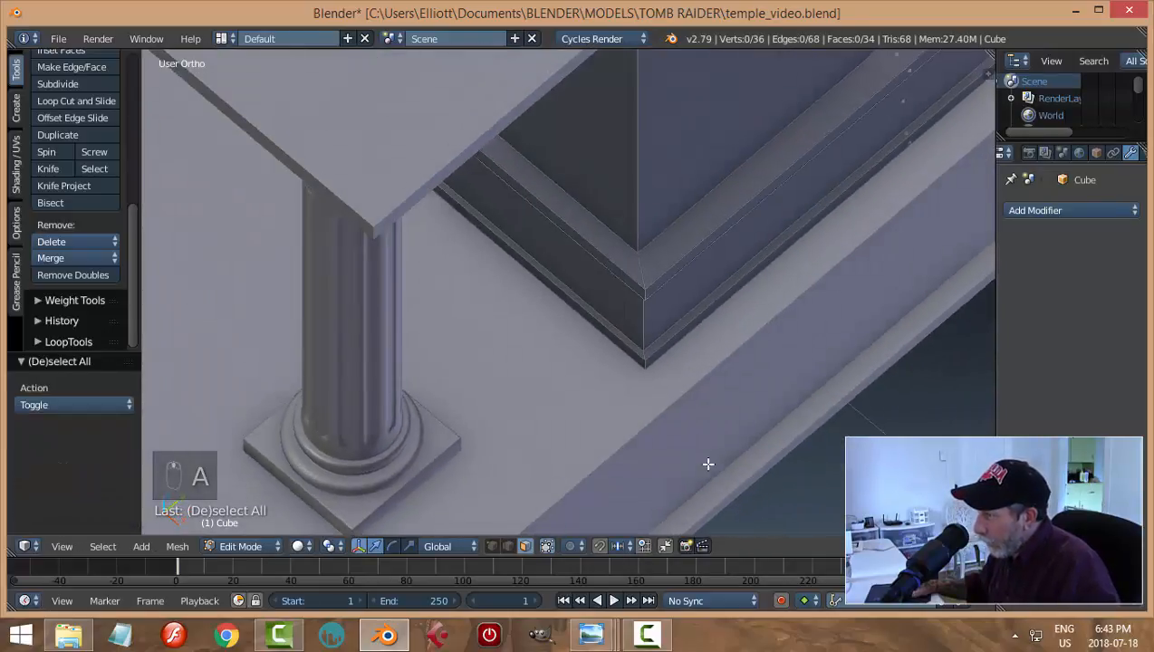
Check the molded wall base from several angles and save the file
middle_drag(700, 389, 682, 366)
scroll(776, 348, up, 1)
scroll(774, 347, down, 1)
scroll(608, 351, down, 1)
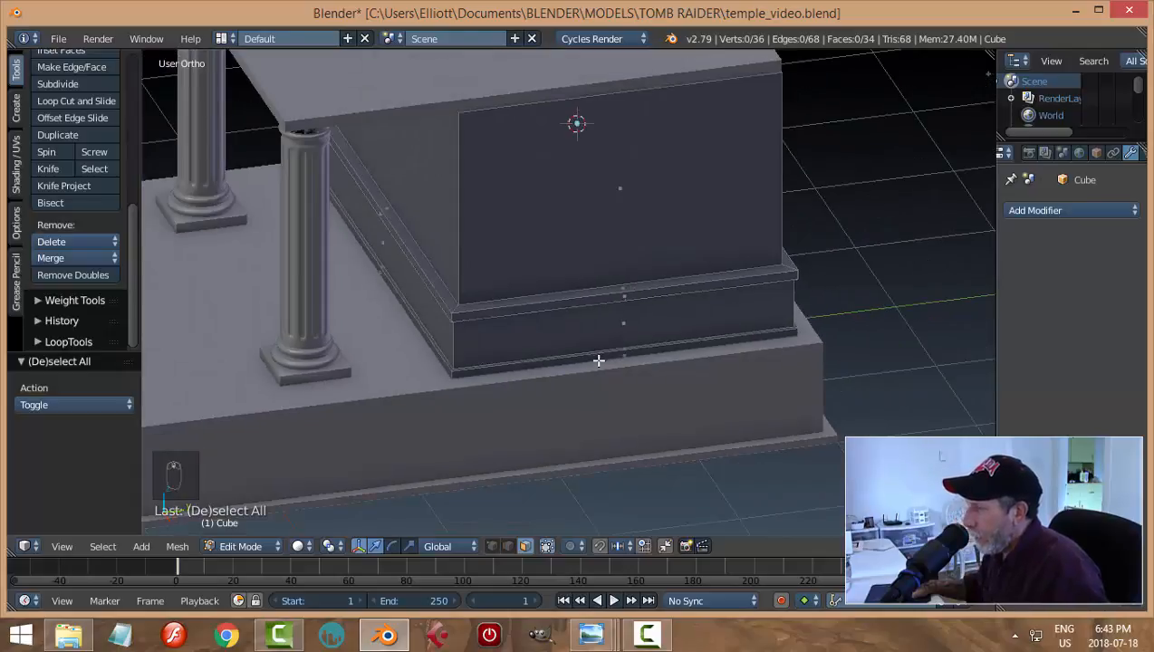
middle_drag(597, 357, 619, 350)
middle_drag(496, 351, 556, 372)
scroll(497, 353, down, 3)
scroll(411, 363, up, 2)
scroll(468, 354, down, 2)
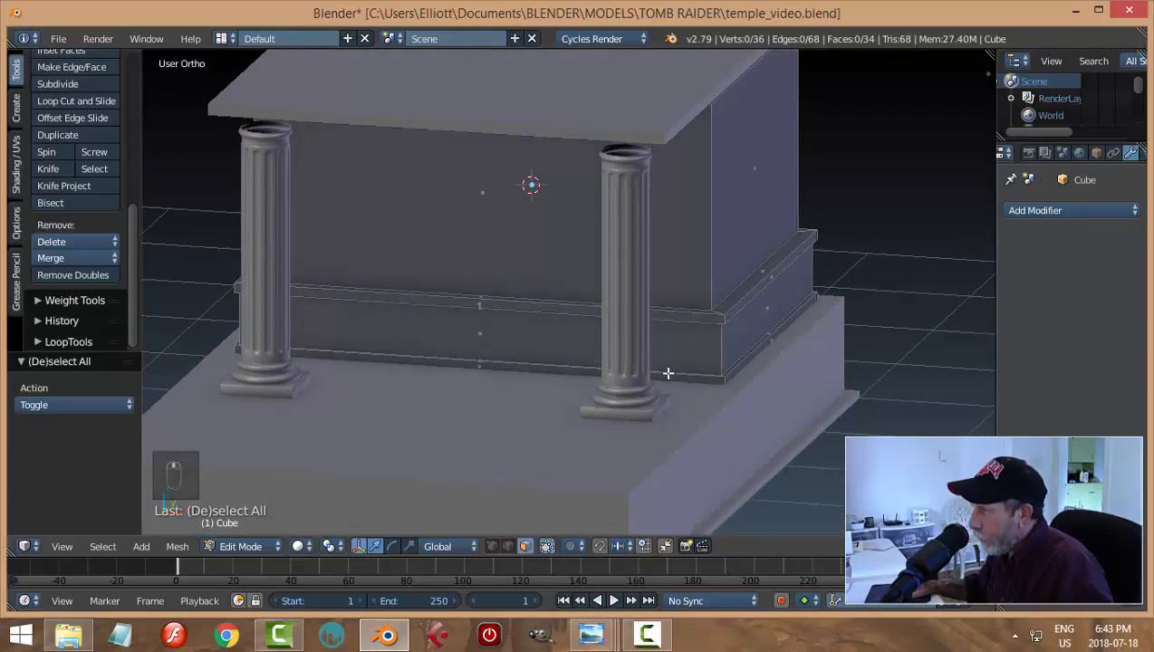
scroll(667, 373, down, 1)
middle_drag(674, 375, 685, 384)
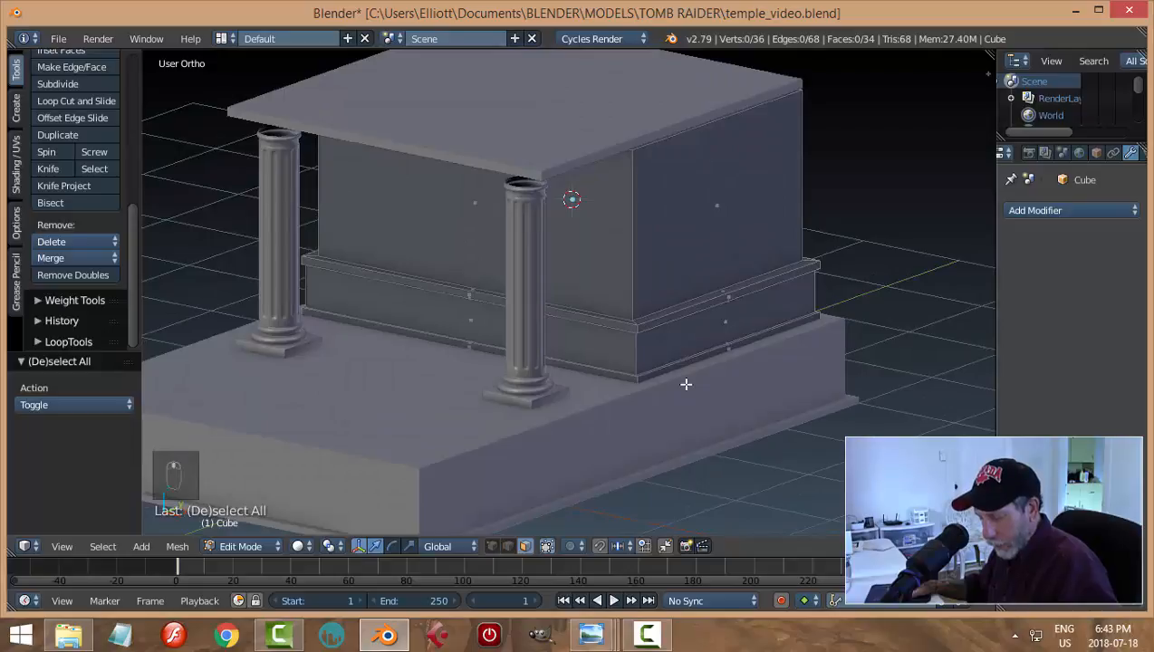
key(ctrl+s)
Snap the 3D cursor to the recessed front face of the wall base and return to Object Mode
middle_drag(678, 397, 597, 394)
scroll(516, 389, up, 1)
right_click(463, 324)
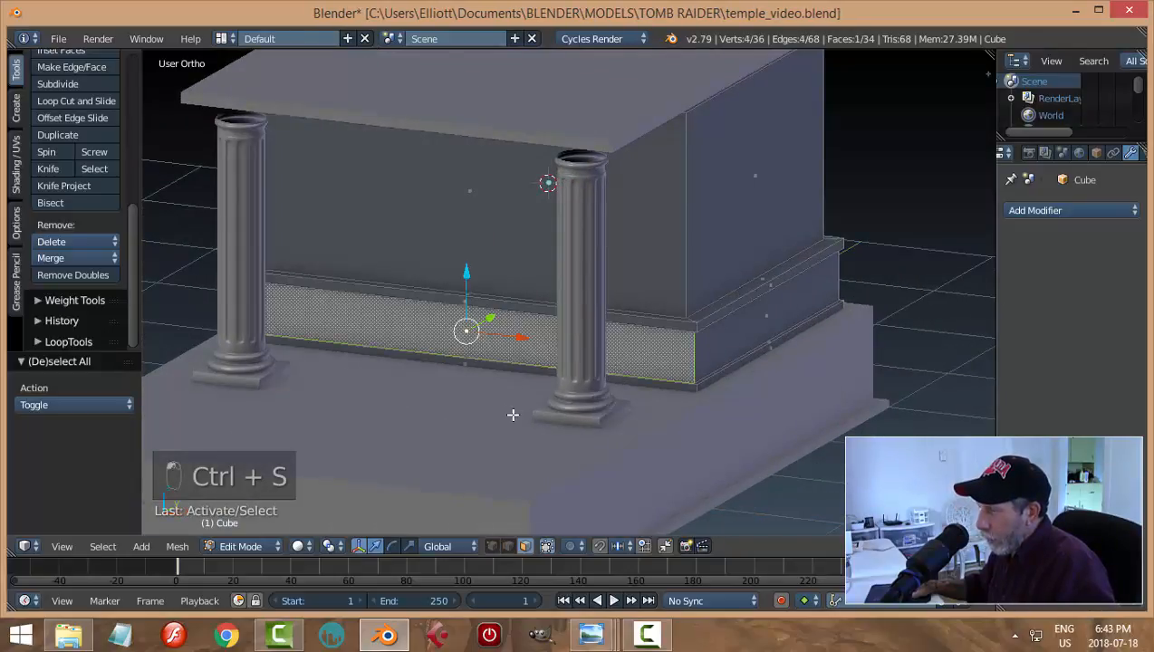
middle_drag(515, 412, 542, 405)
key(shift+s)
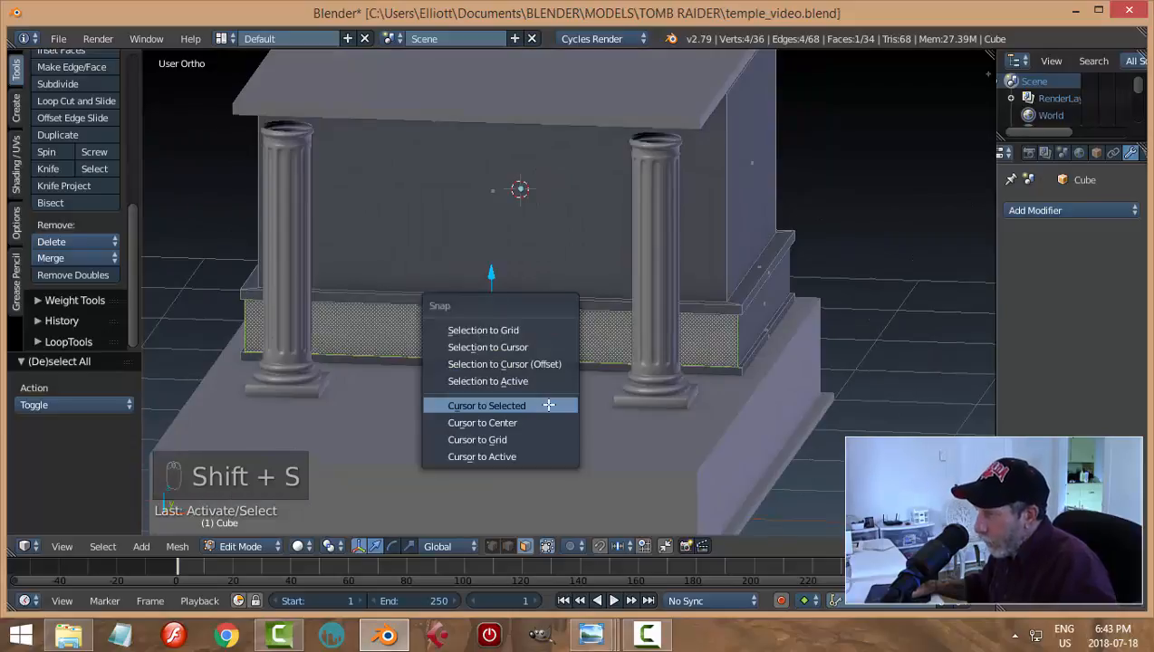
click(550, 404)
key(a)
key(Tab)
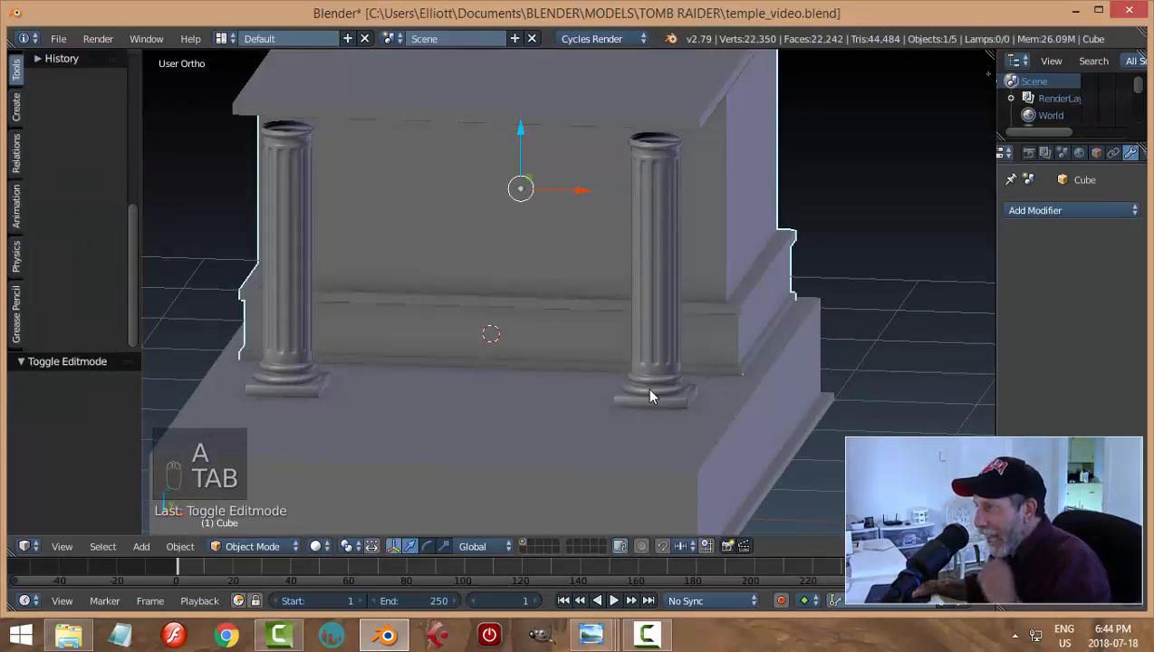
Add a circle mesh at the 3D cursor and rotate it 90° about the X axis
middle_drag(521, 353, 529, 353)
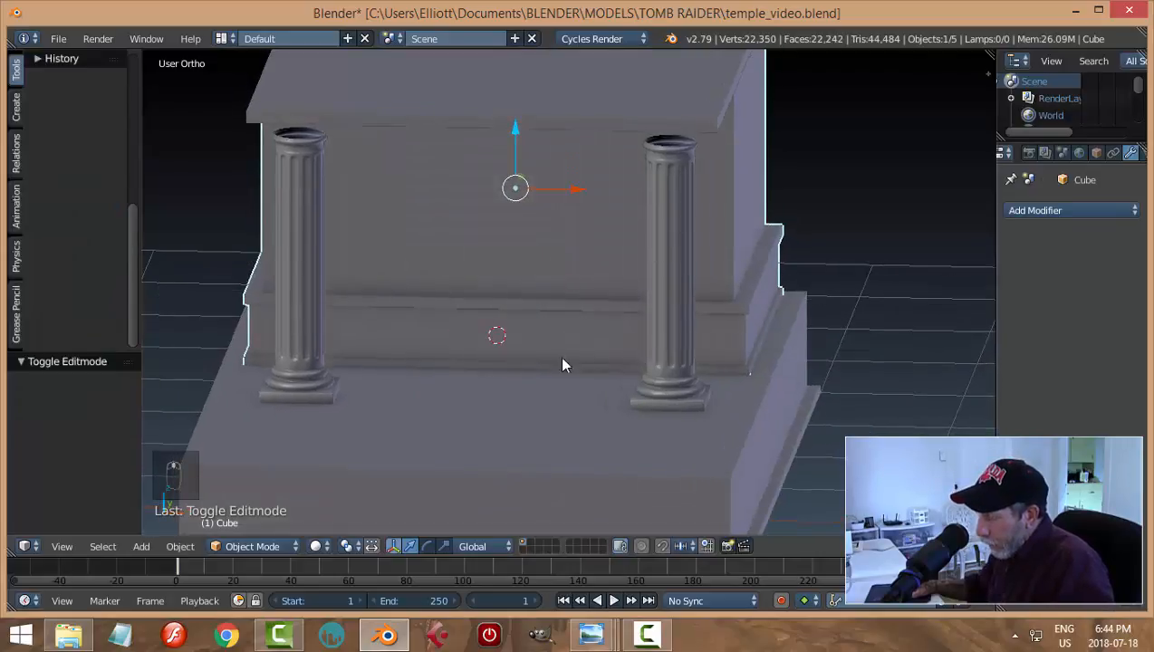
key(KP_1)
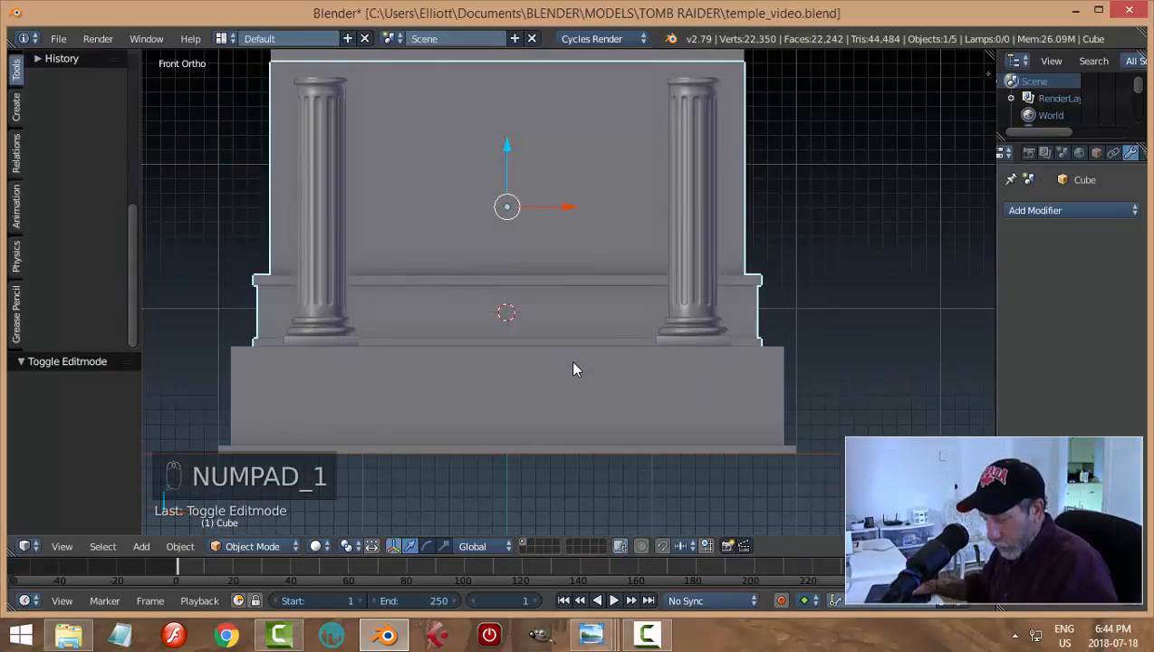
key(shift+a)
mouse_move(562, 347)
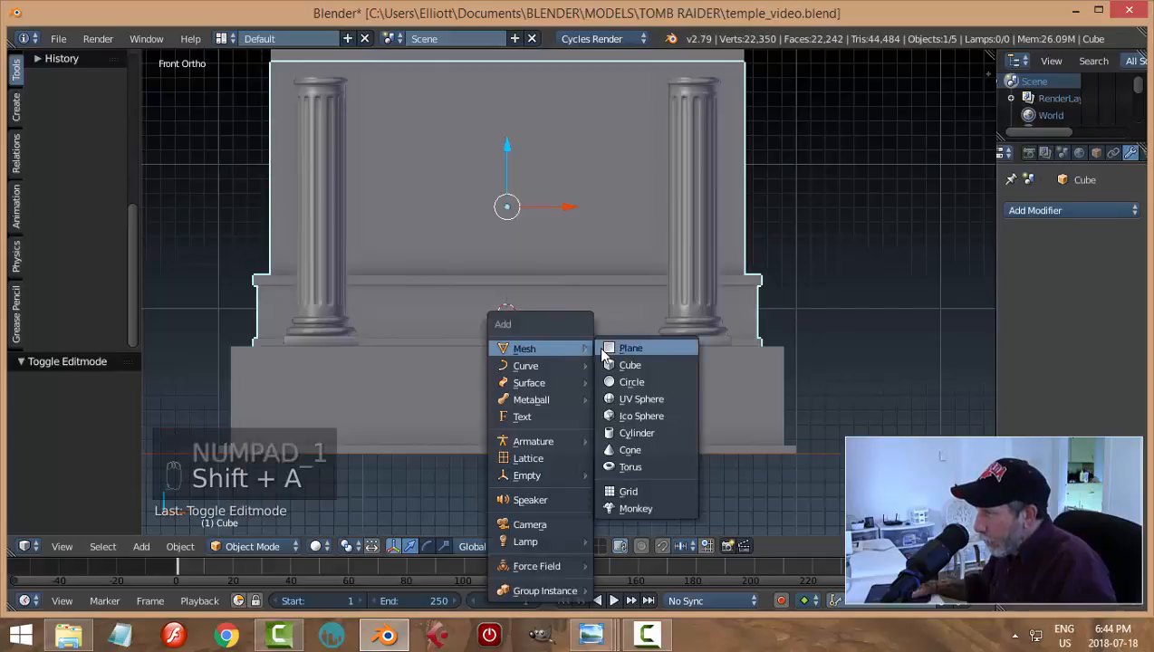
click(628, 383)
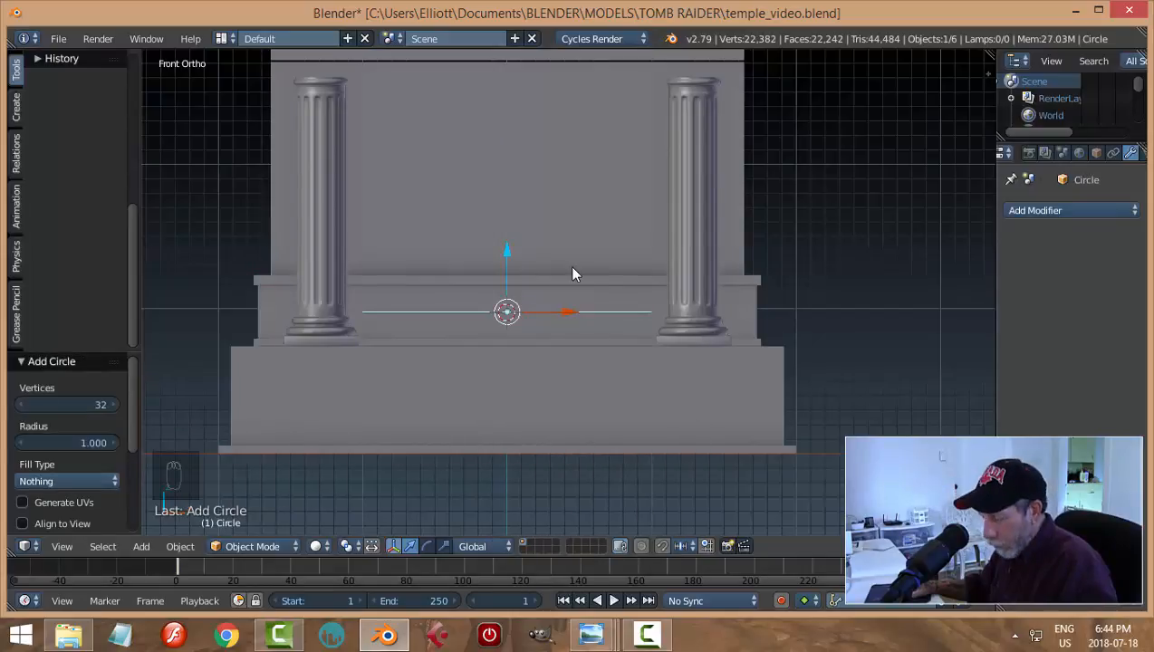
text(rx90)
key(Return)
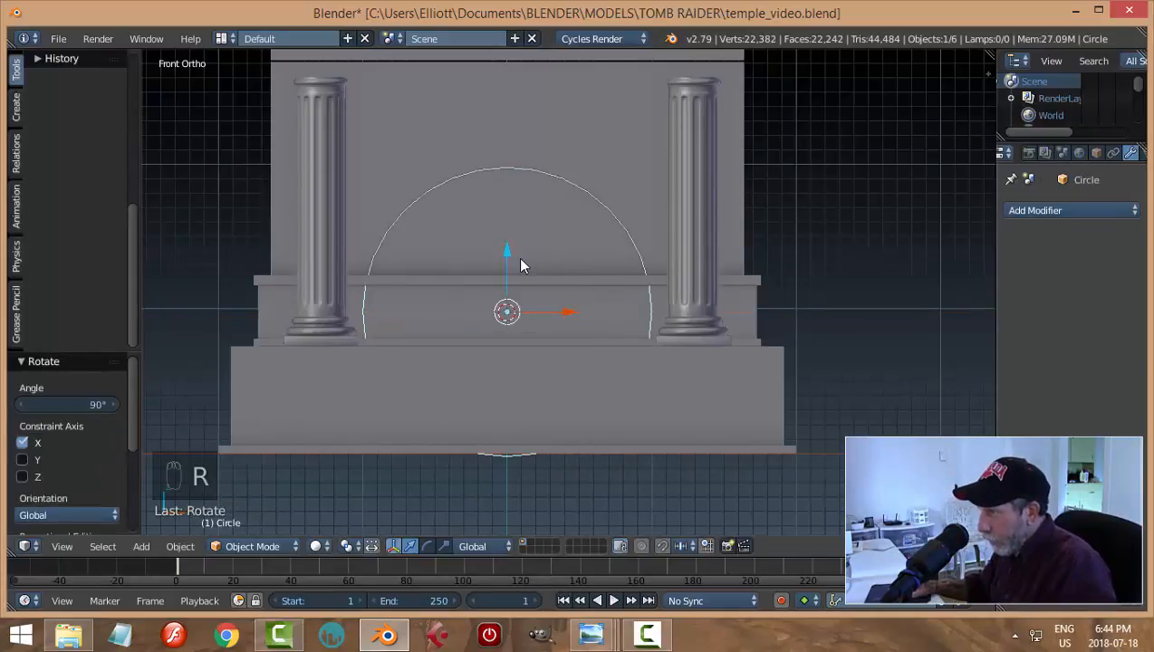
Raise the circle onto the front wall, scale it down between the columns and lower it to just above the base molding
drag(517, 257, 523, 144)
key(s)
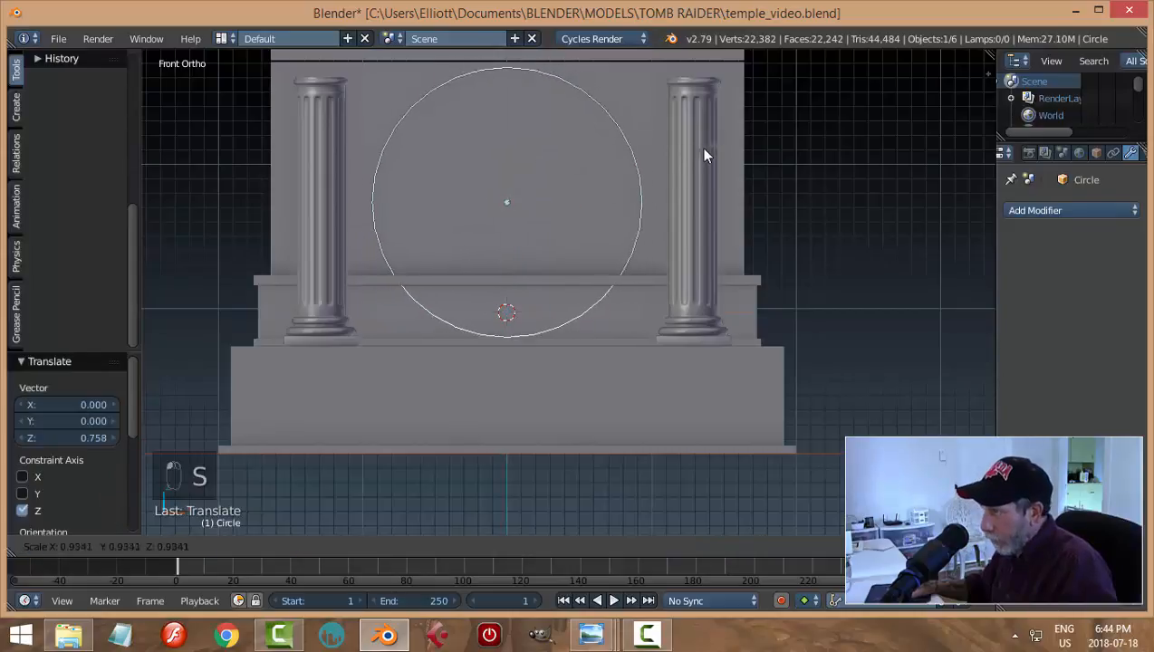
click(590, 176)
mouse_move(508, 147)
mouse_down()
mouse_move(507, 185)
mouse_move(508, 161)
mouse_up()
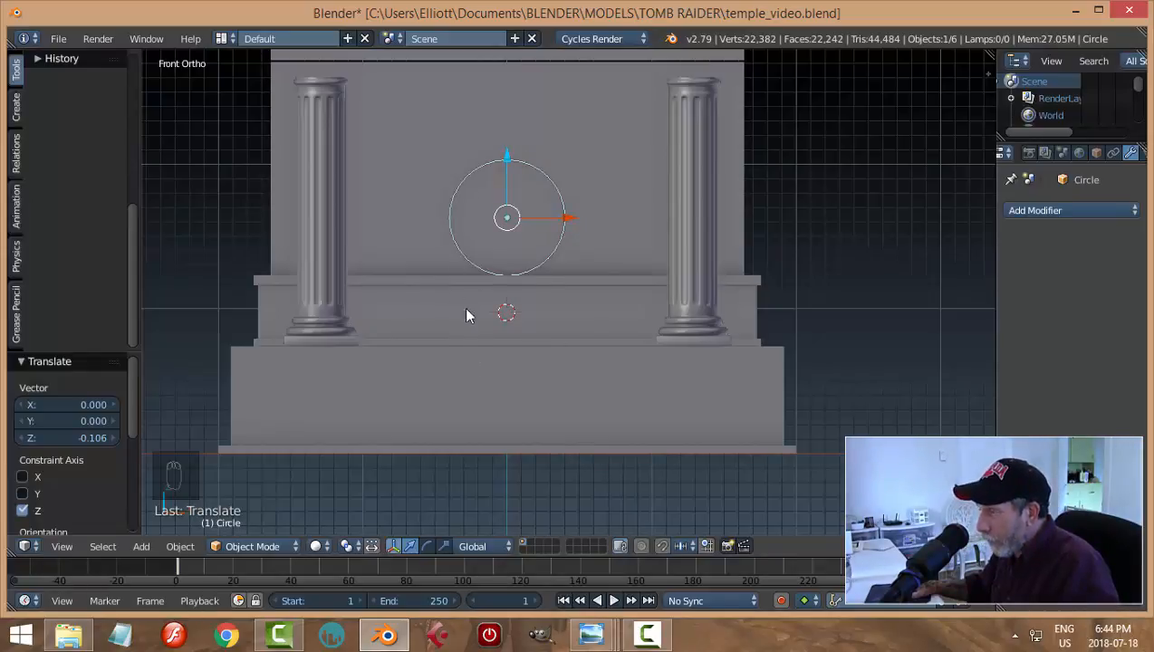
middle_drag(584, 315, 531, 240)
drag(504, 179, 503, 183)
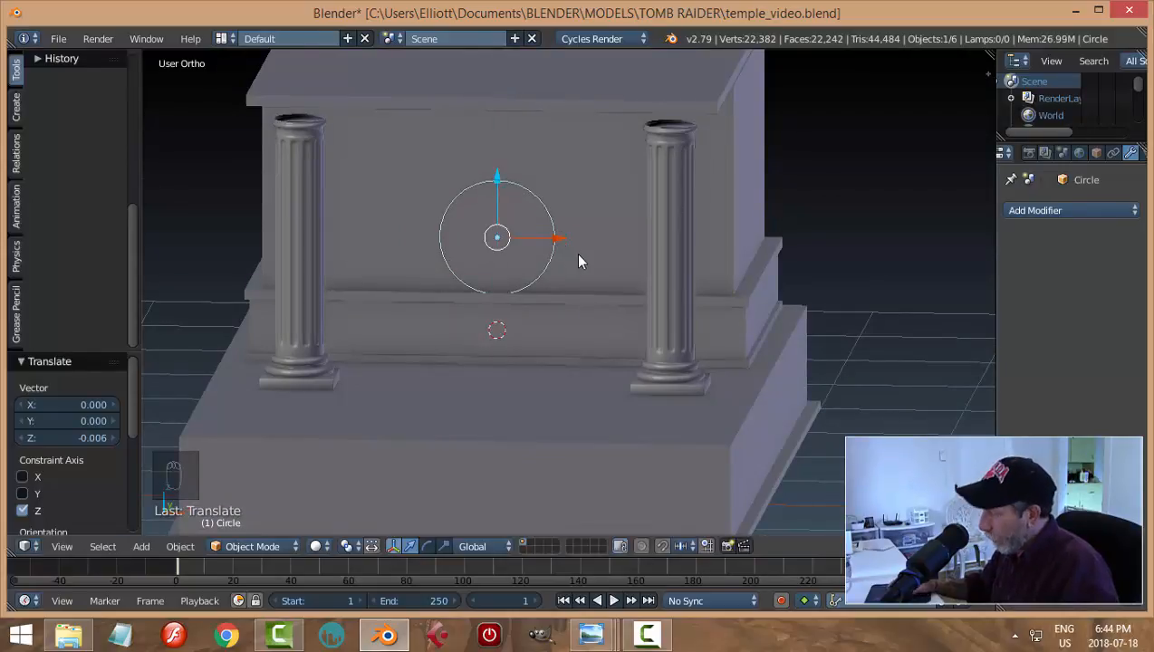
In Edit Mode with vertex selection, delete the circle's lower 15 vertices to keep only the upper half arc
key(Tab)
click(706, 260)
scroll(592, 296, up, 2)
key(ctrl+Tab)
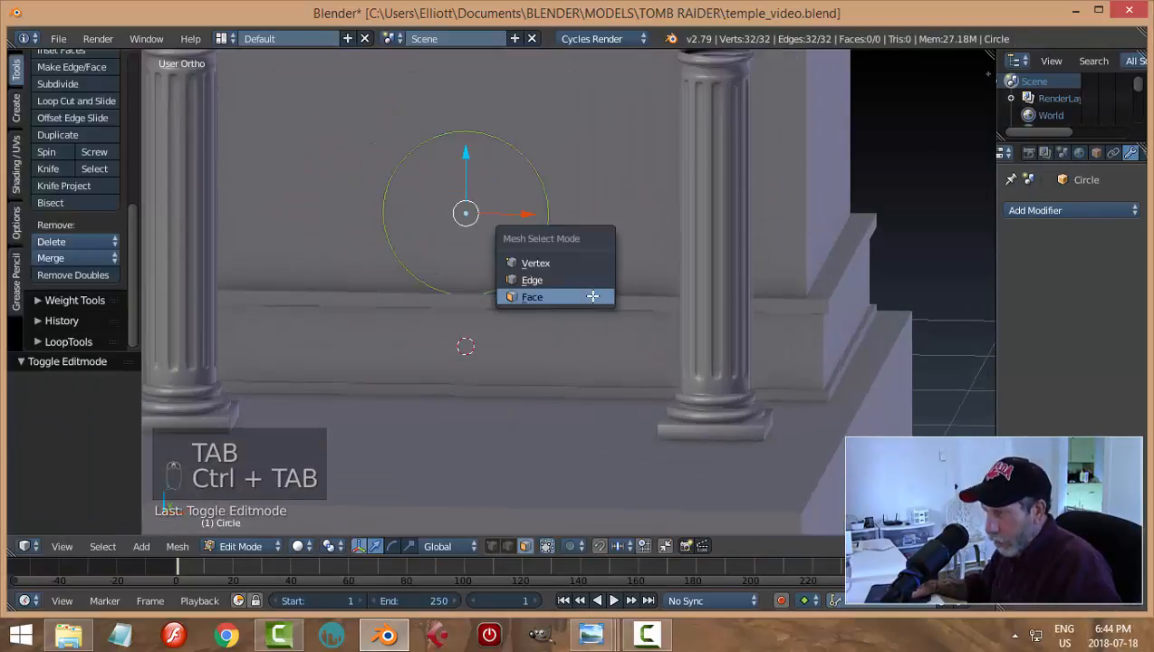
click(570, 261)
key(KP_1)
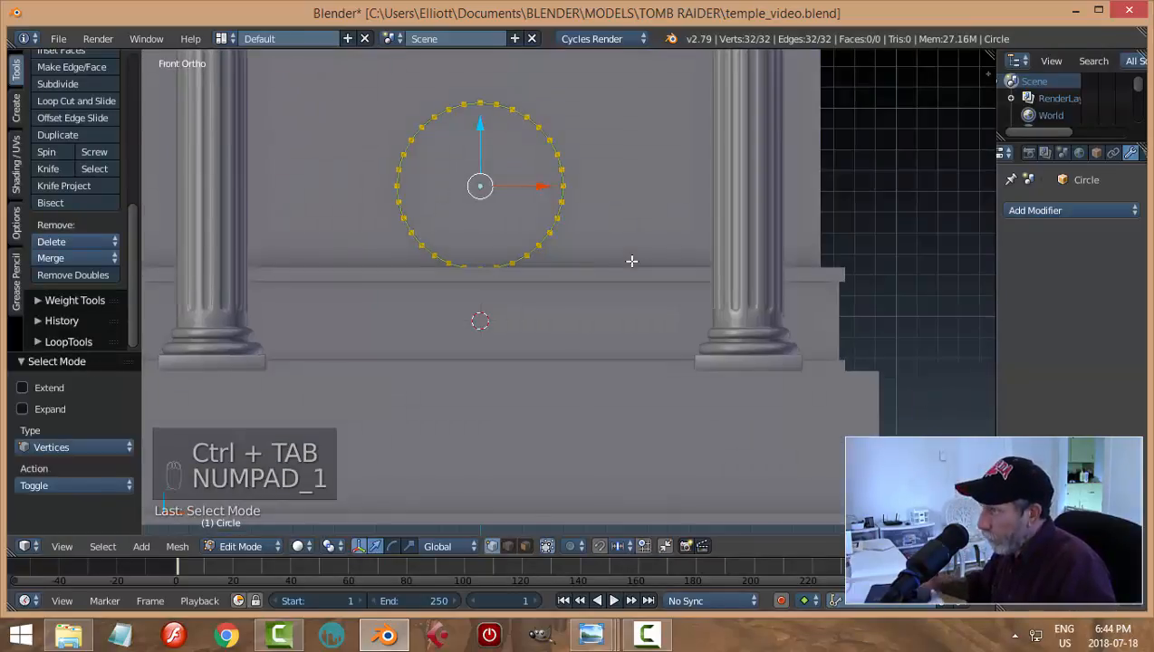
key(a)
key(a)
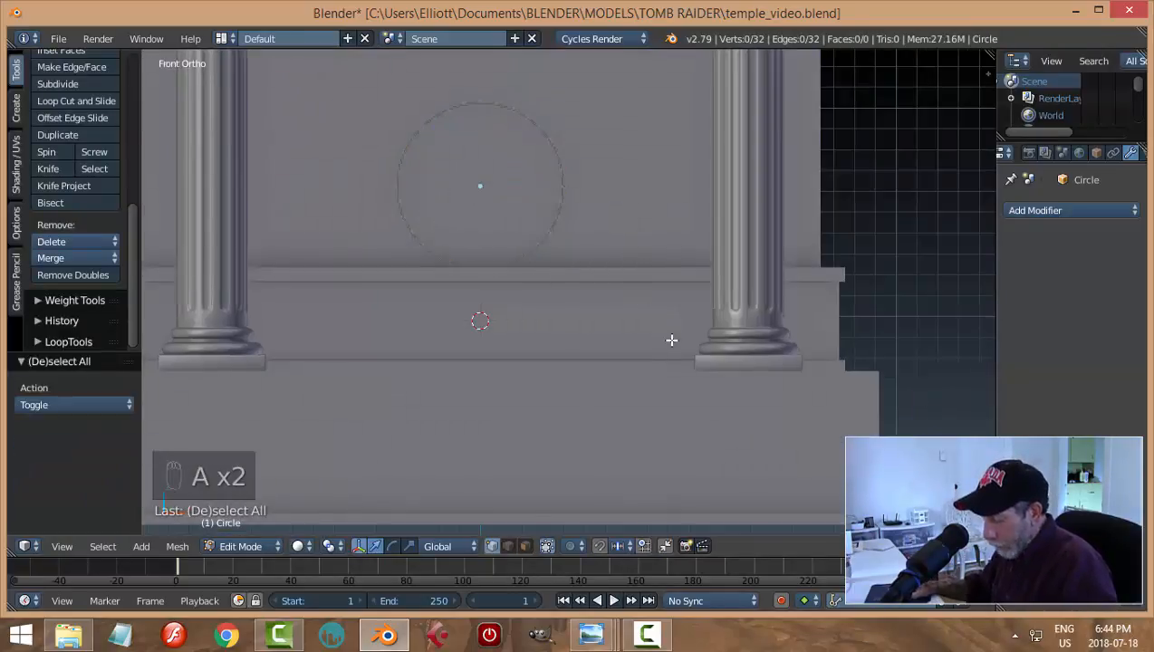
key(b)
drag(669, 355, 362, 194)
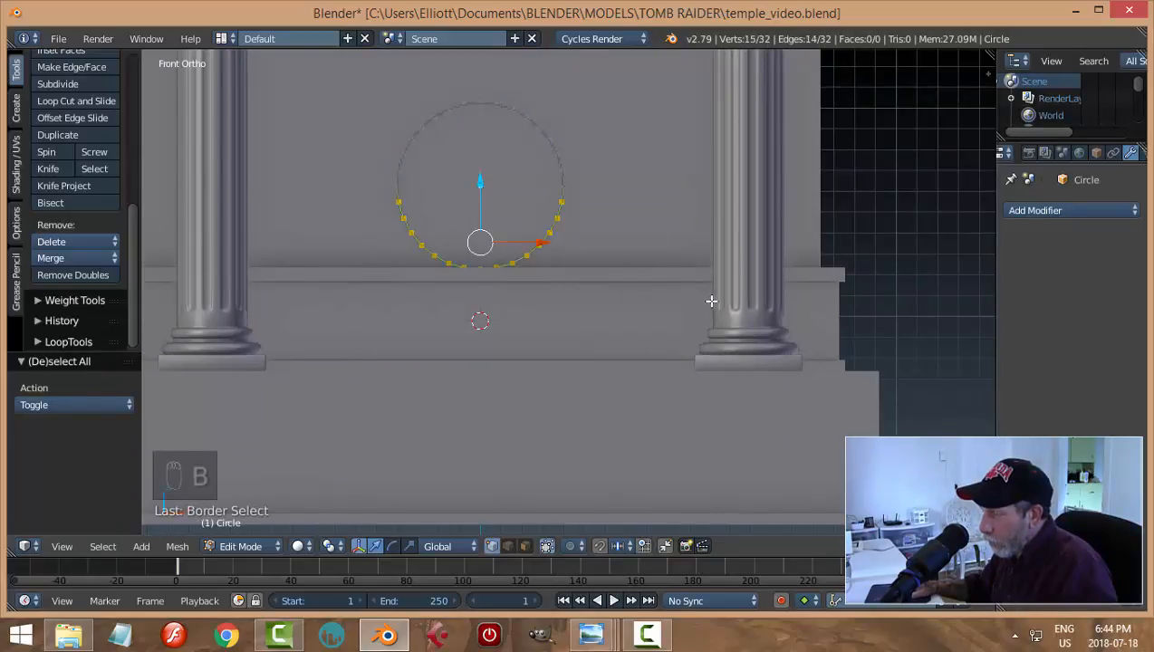
key(x)
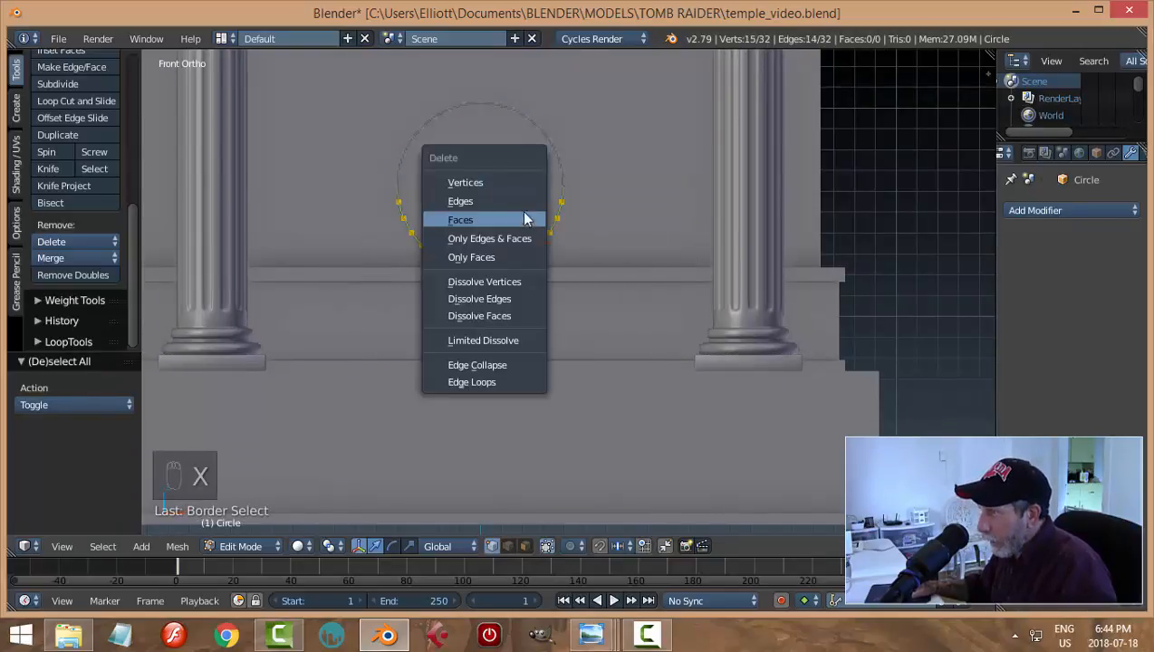
click(507, 180)
click(400, 185)
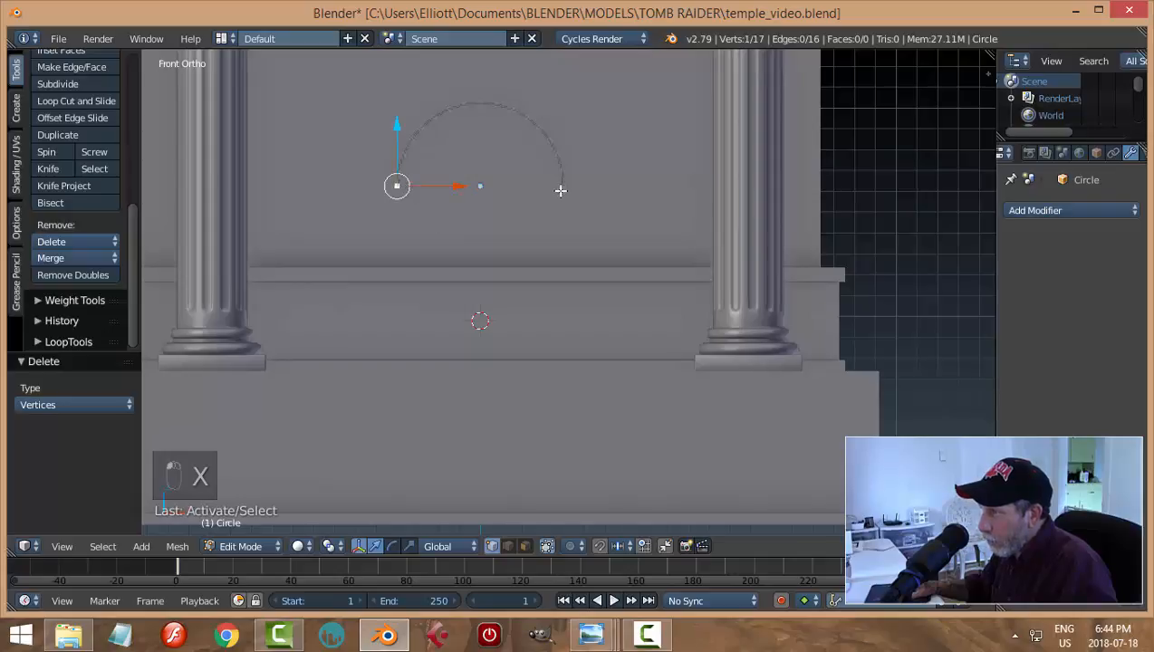
shift+click(562, 182)
scroll(420, 230, up, 1)
scroll(419, 230, up, 2)
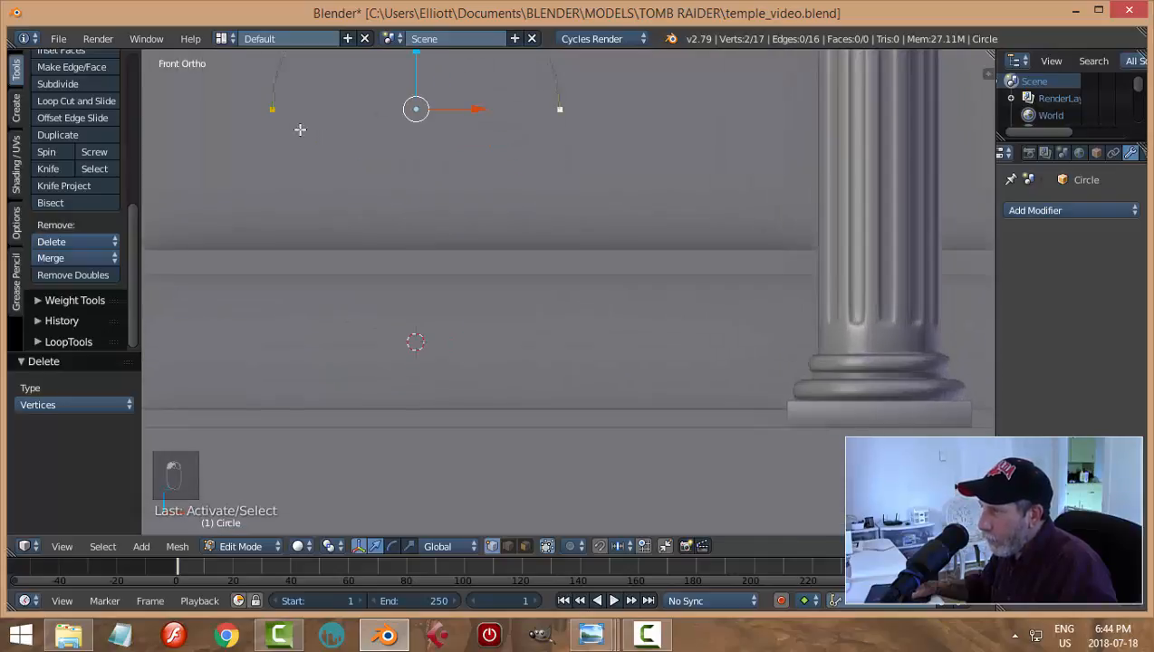
scroll(328, 179, down, 3)
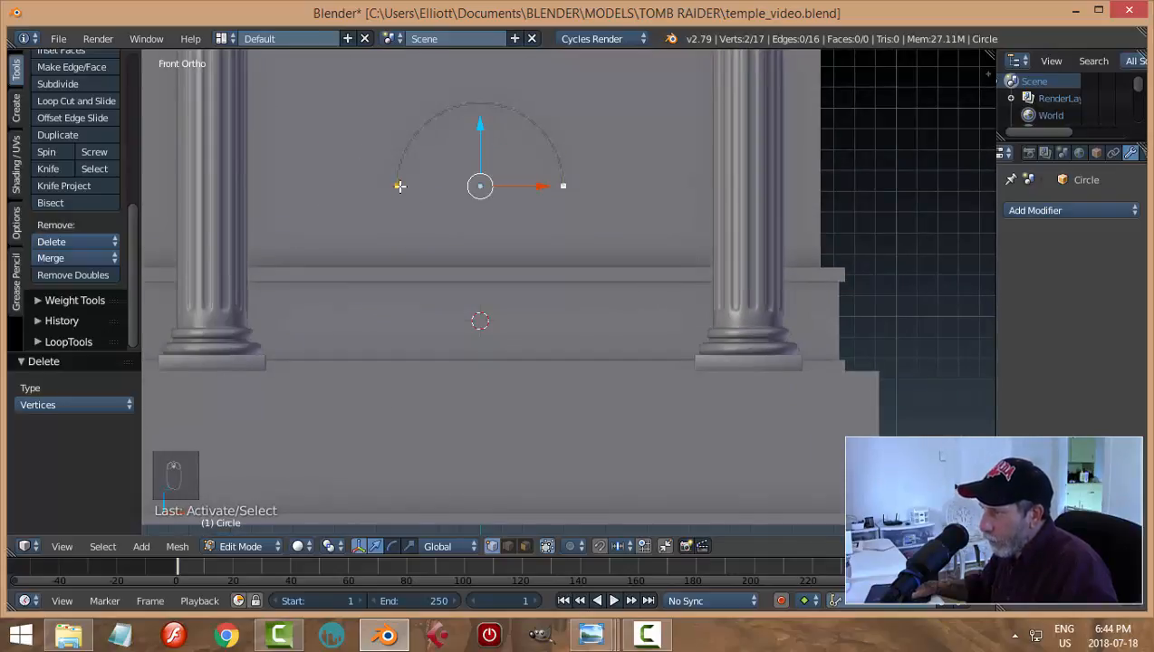
key(a)
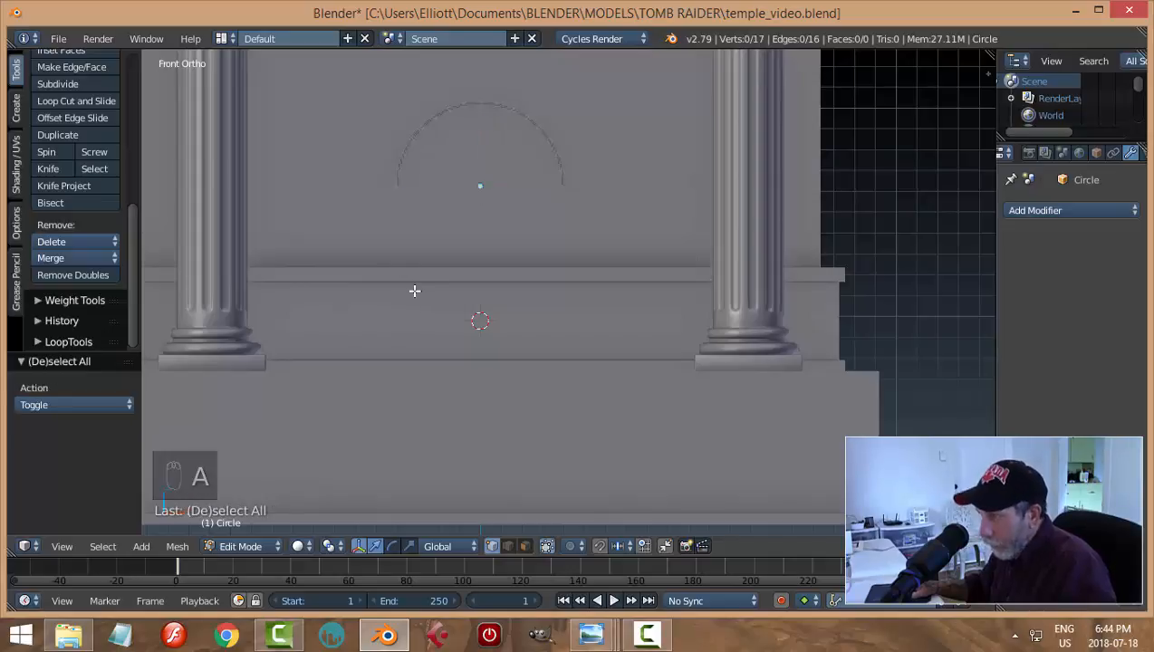
click(414, 147)
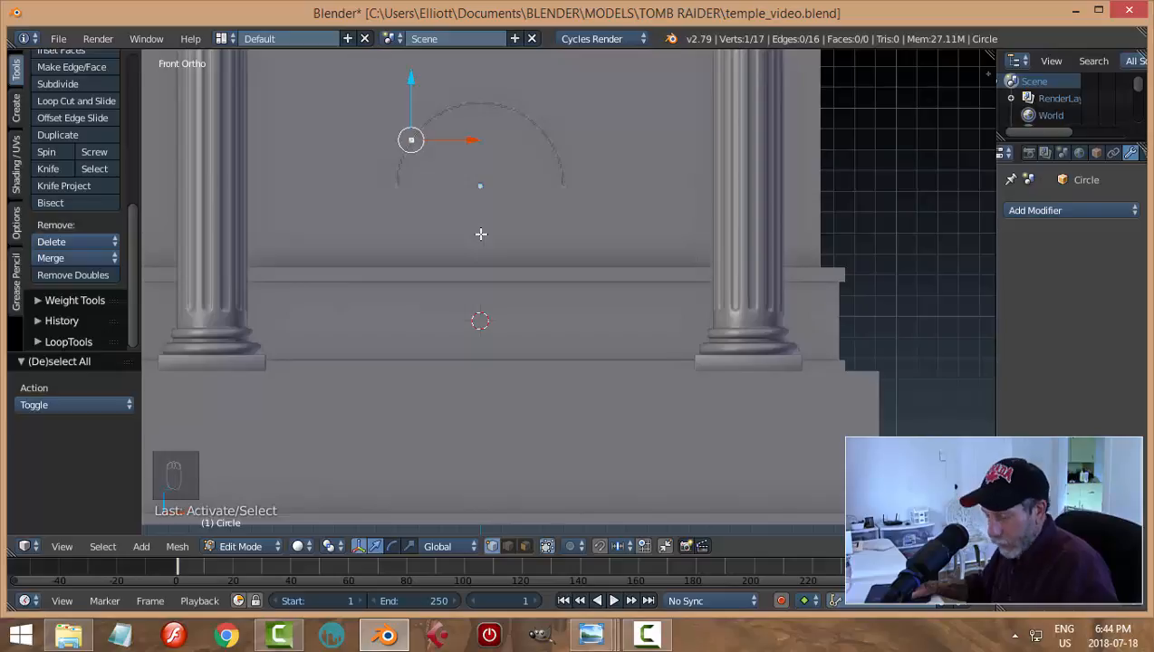
key(a)
Extrude the arc's two end vertices down 0.844 along Z to the top of the platform
click(421, 188)
shift+click(561, 187)
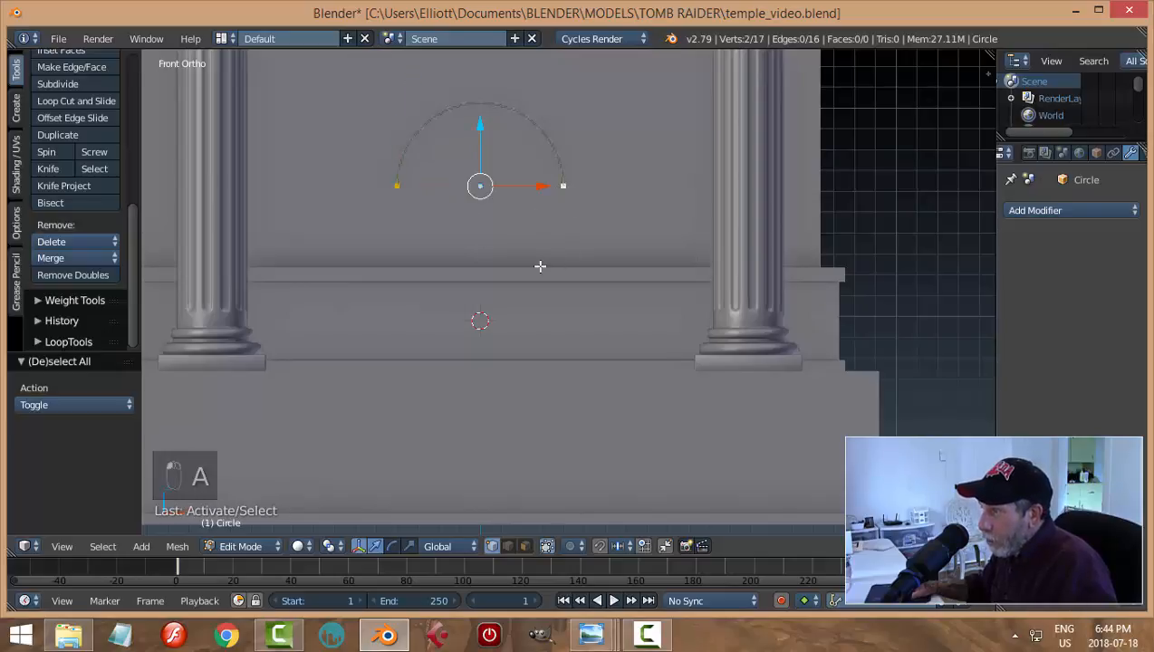
key(e)
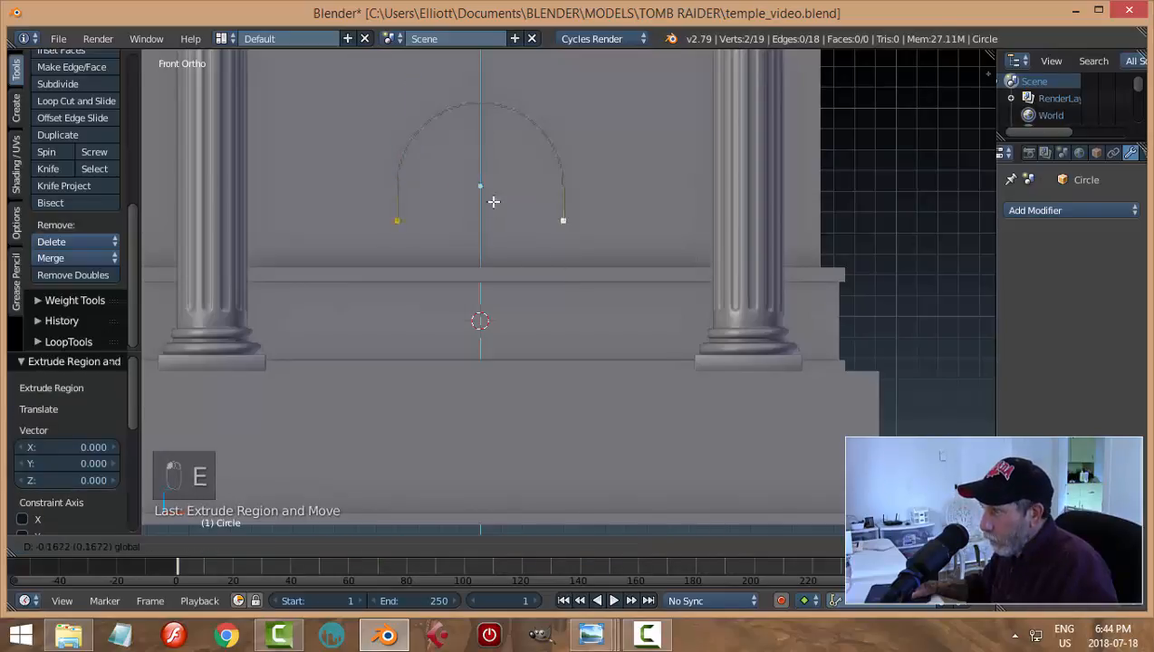
click(511, 307)
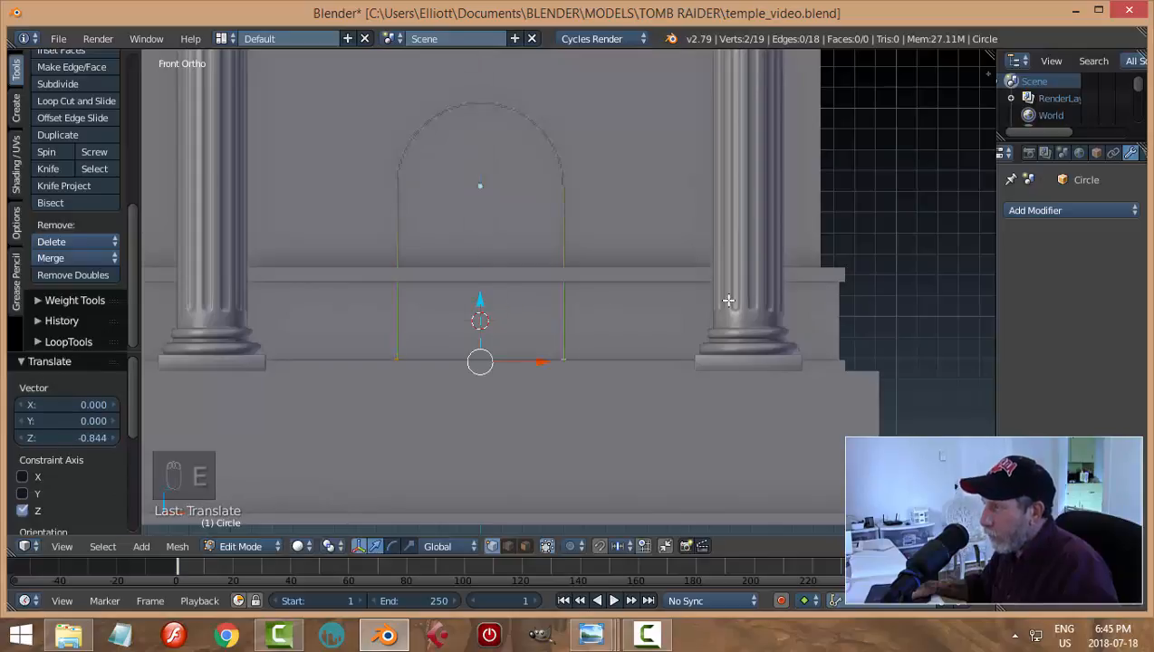
Raise the arch's two lower vertices slightly along Z, join them with an edge and deselect everything
middle_drag(731, 305, 578, 326)
middle_drag(531, 295, 732, 338)
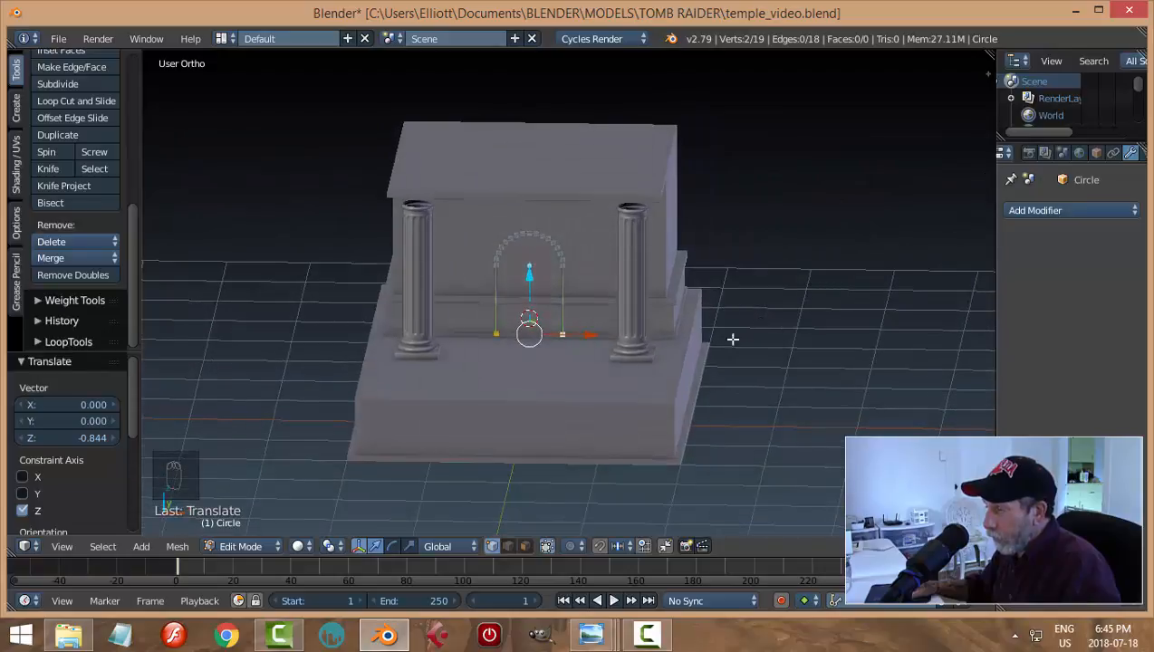
scroll(686, 358, up, 2)
scroll(694, 288, up, 2)
middle_drag(694, 294, 683, 312)
drag(522, 217, 523, 201)
middle_drag(665, 299, 636, 309)
key(f)
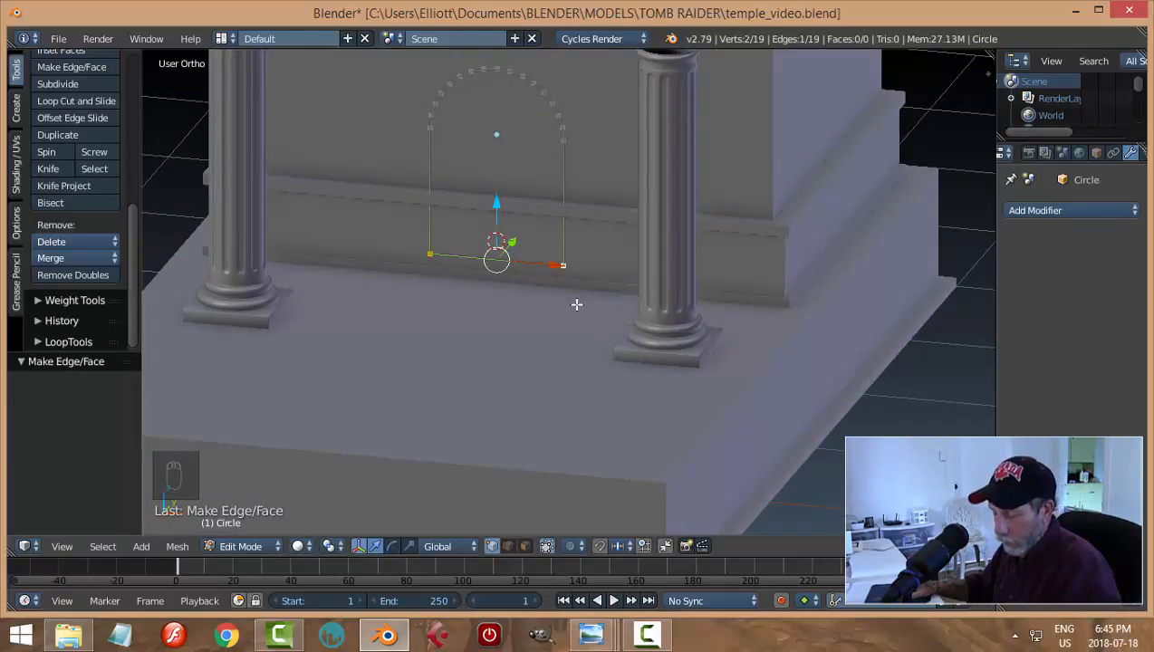
key(a)
Select the whole arch outline and fill it with a face
middle_drag(585, 304, 572, 294)
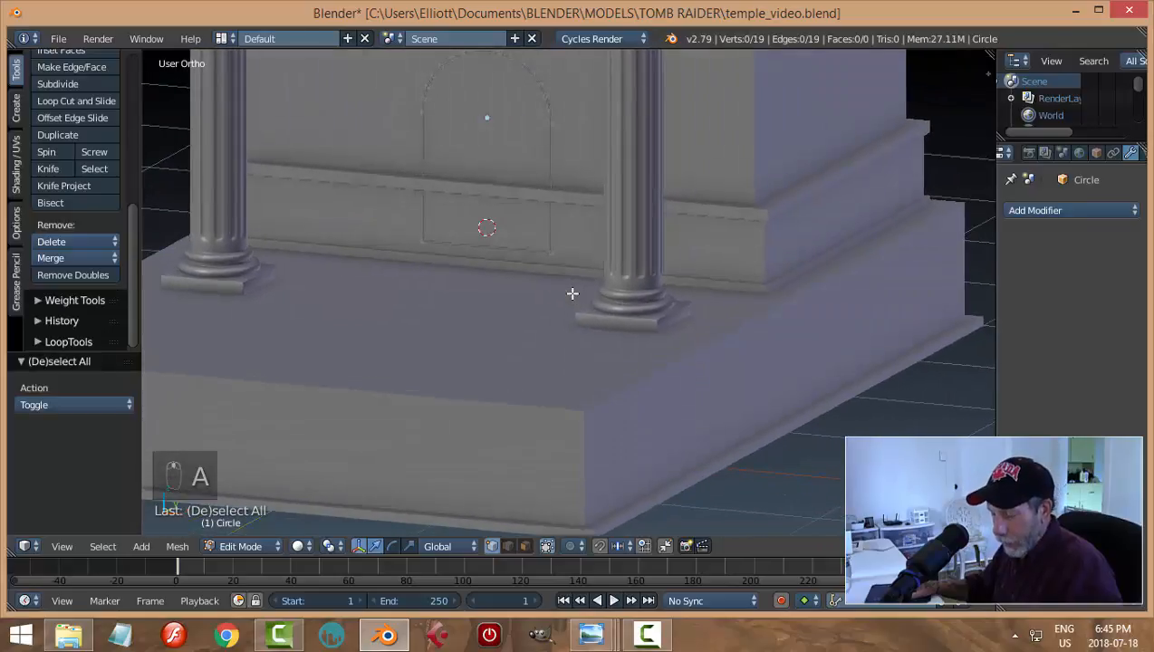
key(a)
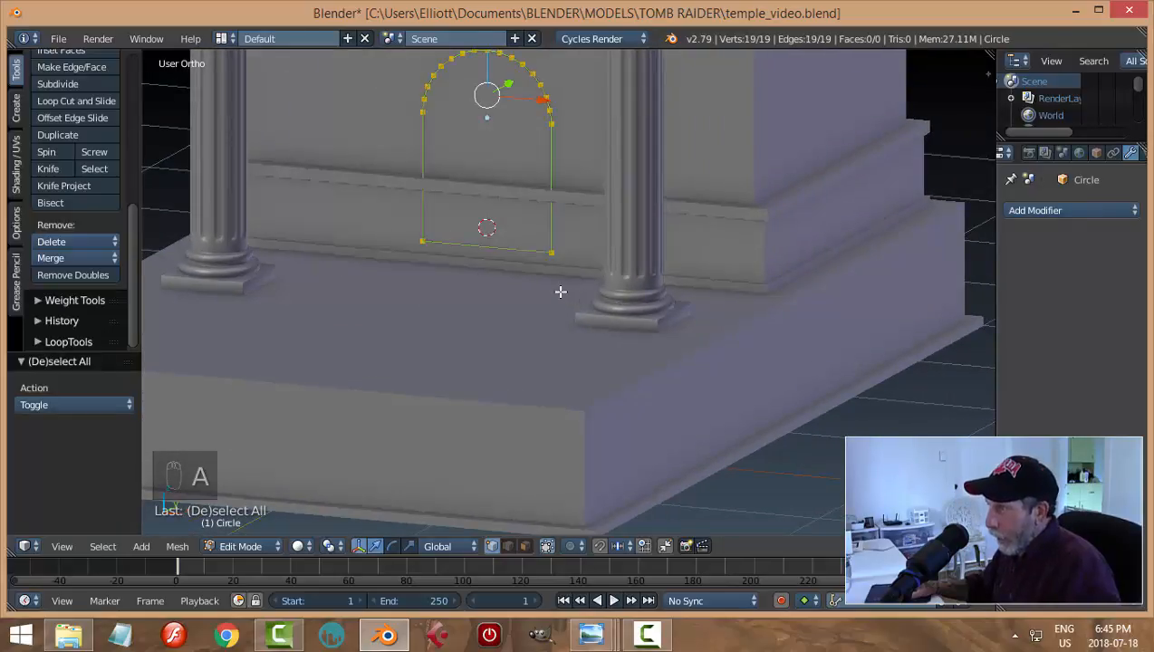
mouse_move(569, 310)
middle_down()
mouse_move(546, 315)
mouse_move(553, 320)
middle_up()
key(f)
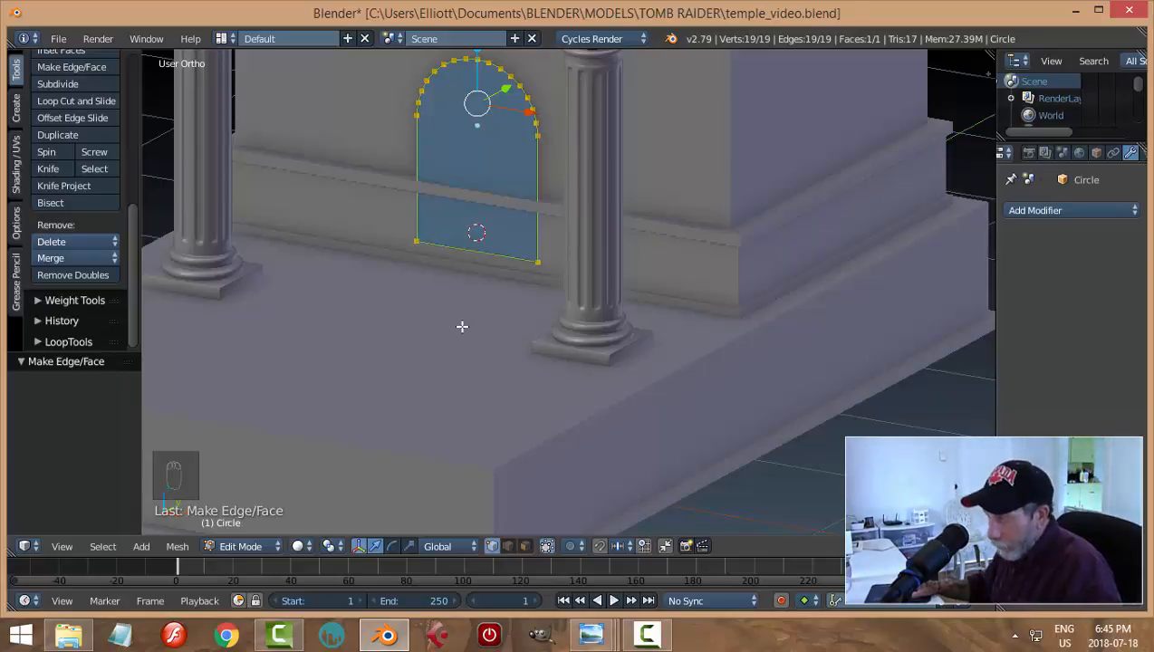
Move the two bottom vertices of the arch face down 0.267 along Z into the platform and return to Object Mode
key(a)
right_click(416, 240)
shift+right_click(537, 259)
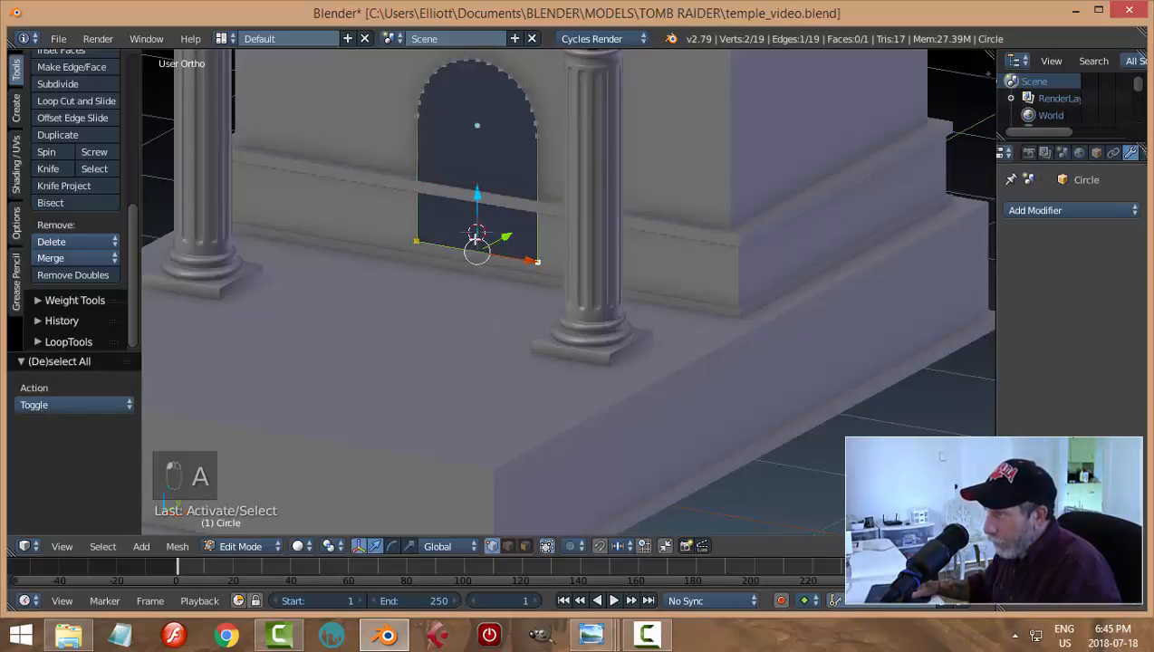
drag(478, 196, 482, 241)
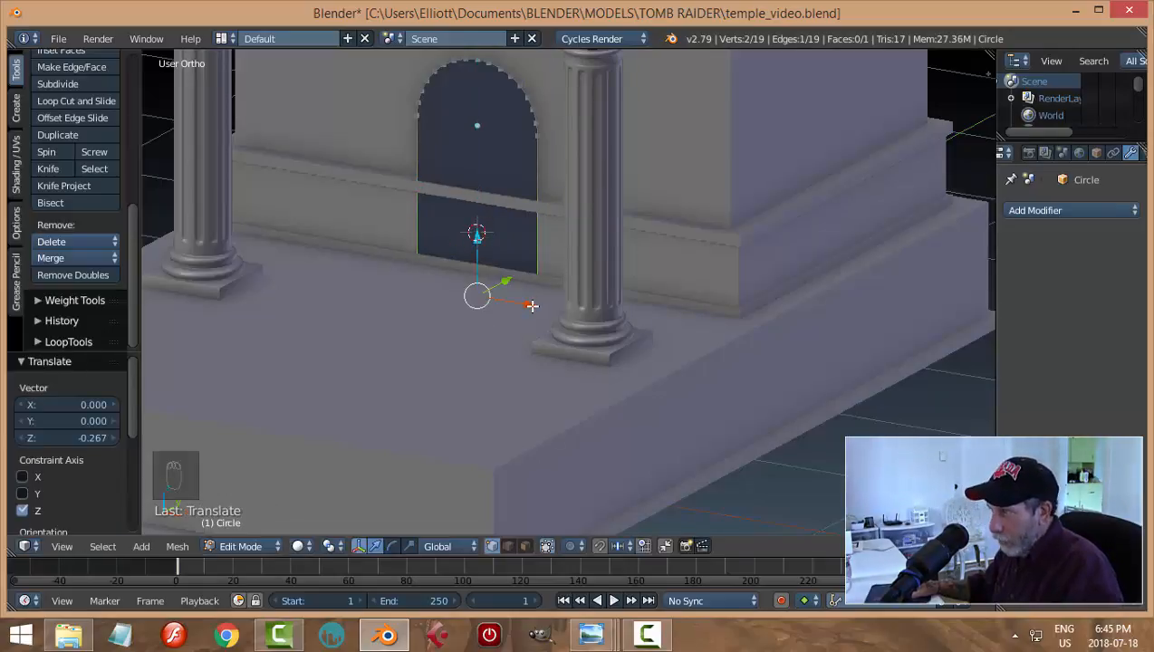
key(Tab)
Move the arch face forward along Y so it stands clear of the wall's base molding
middle_drag(562, 298, 524, 127)
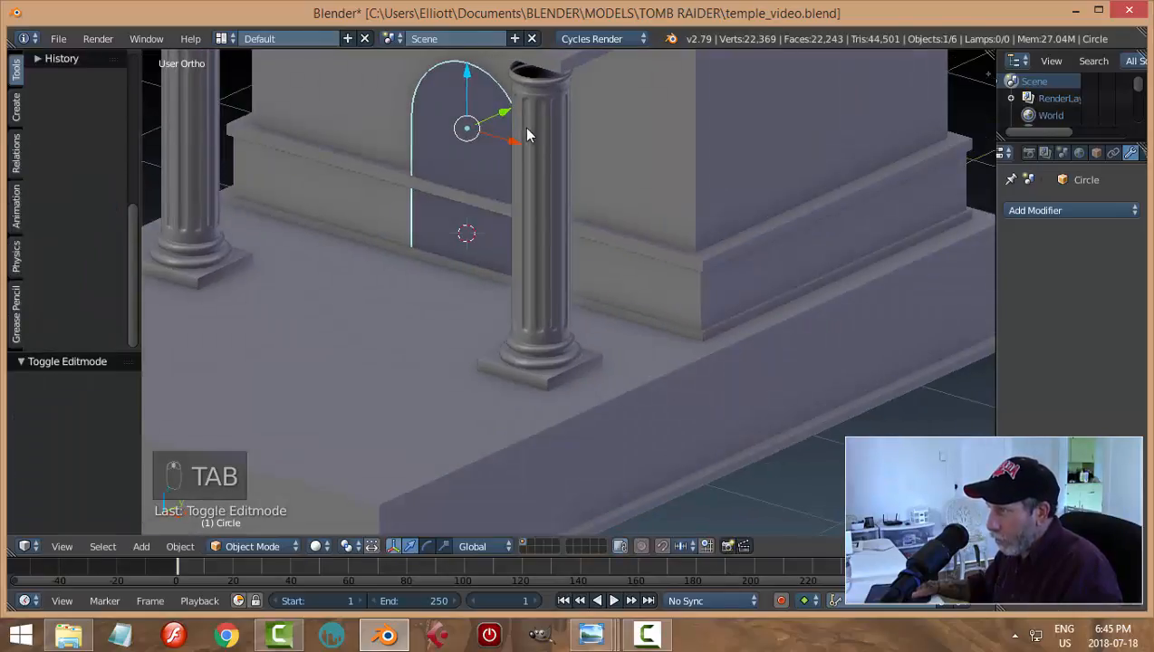
drag(507, 115, 492, 131)
middle_drag(499, 210, 561, 318)
Extrude the whole arch face 0.309 forward along the negative Y direction in Edit Mode
key(Tab)
key(a)
key(a)
key(a)
key(a)
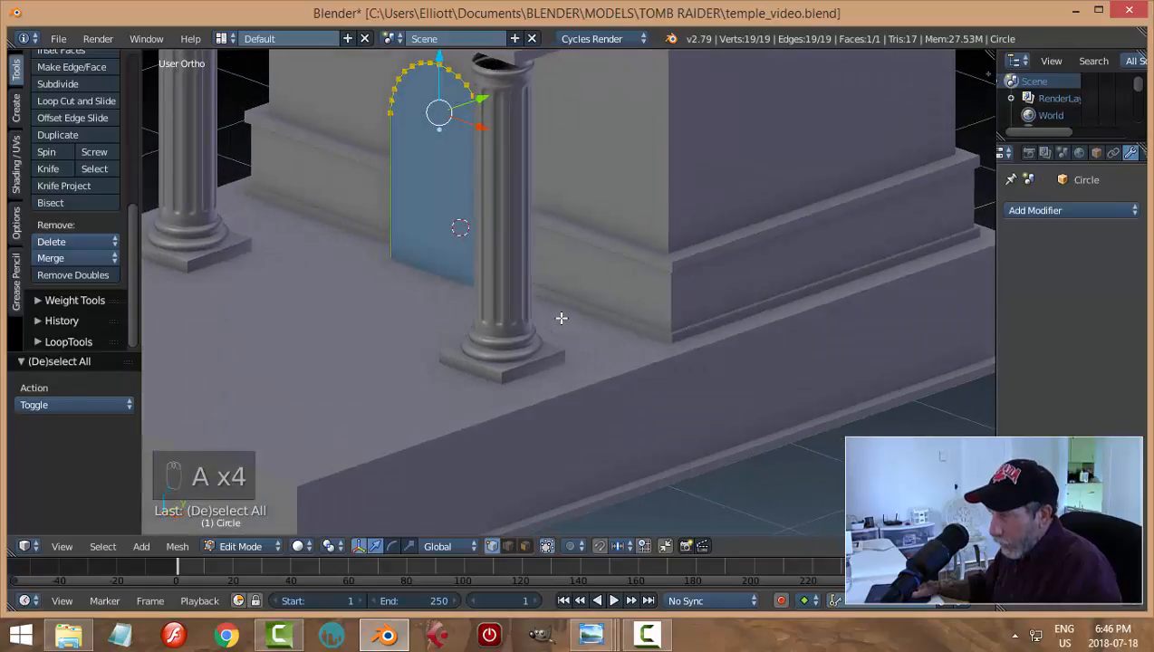
key(e)
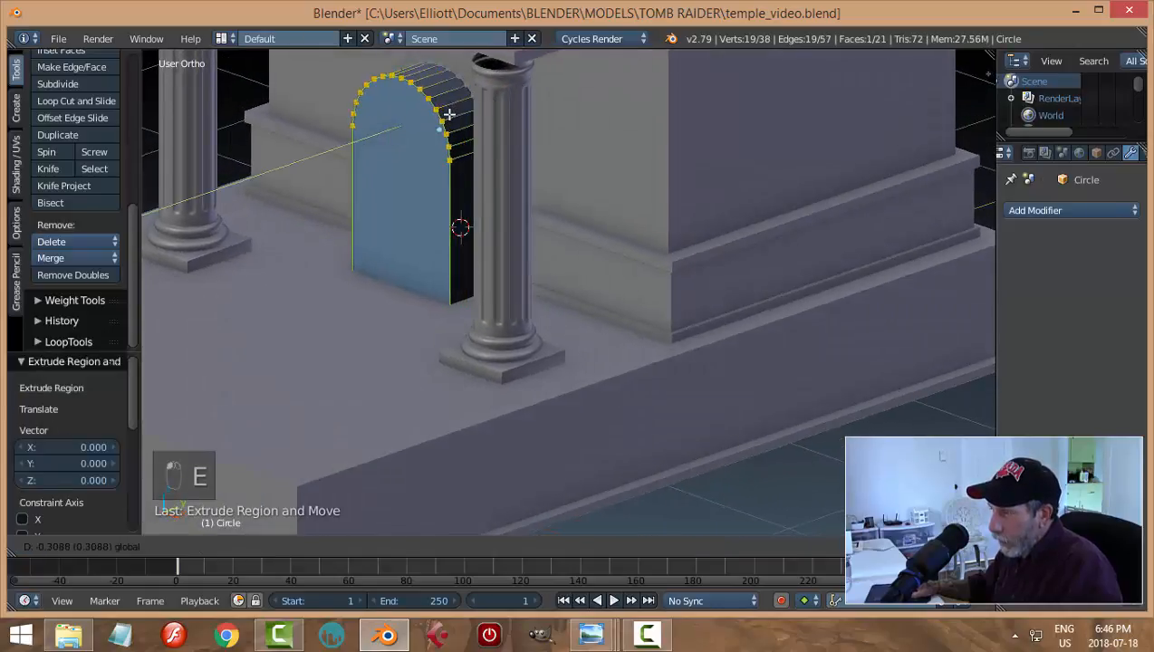
drag(450, 114, 450, 115)
scroll(479, 205, up, 3)
shift+middle_drag(451, 176, 538, 252)
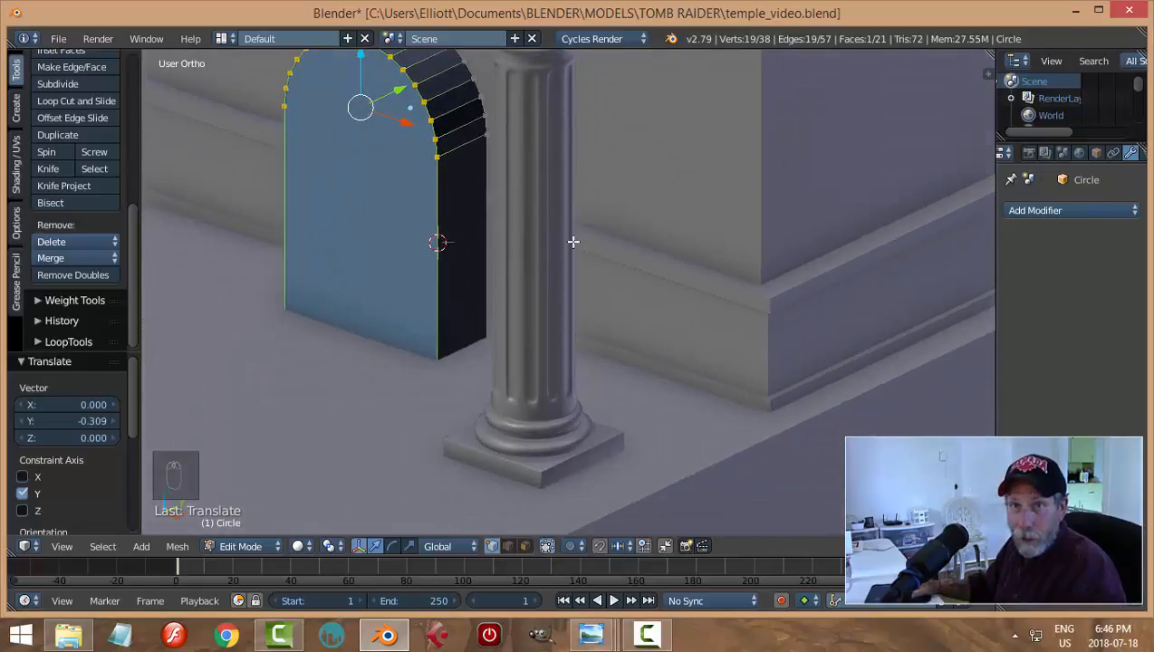
Recalculate all of the arch block's normals to face outward, deselect it and return to Object Mode
key(a)
key(a)
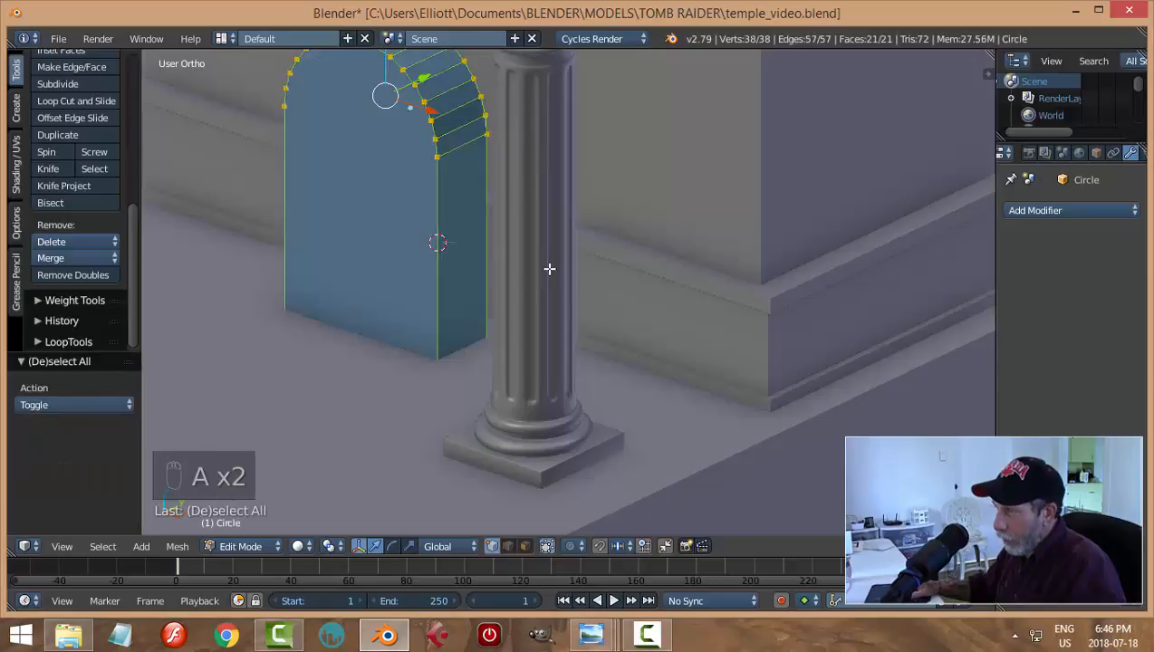
key(ctrl+n)
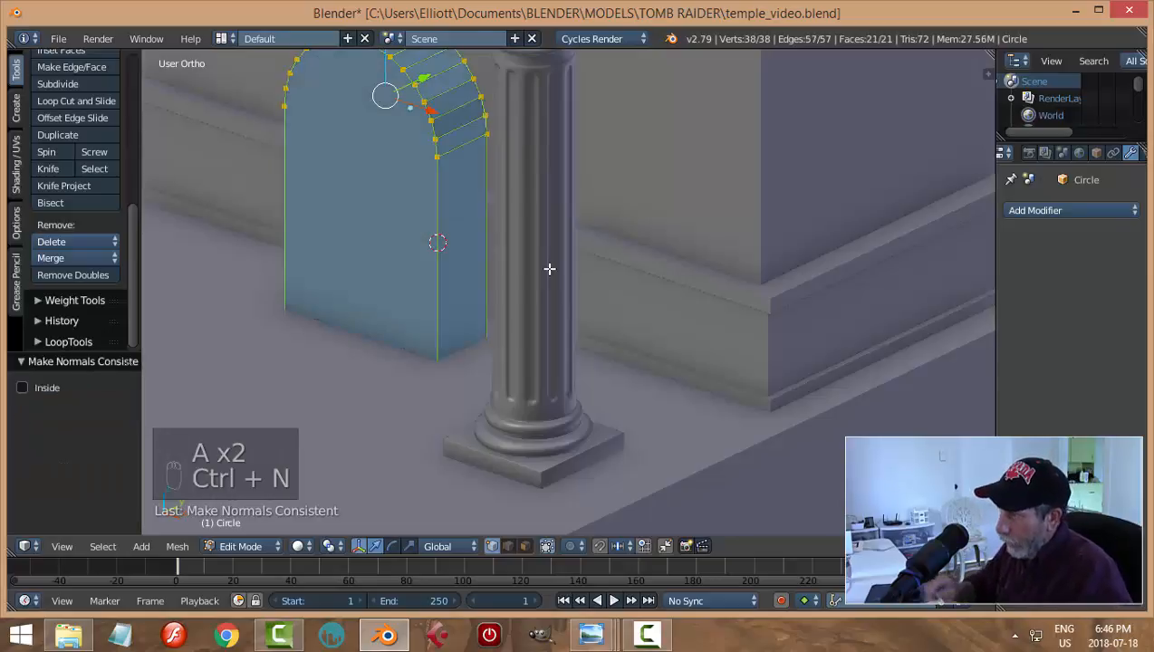
key(a)
key(Tab)
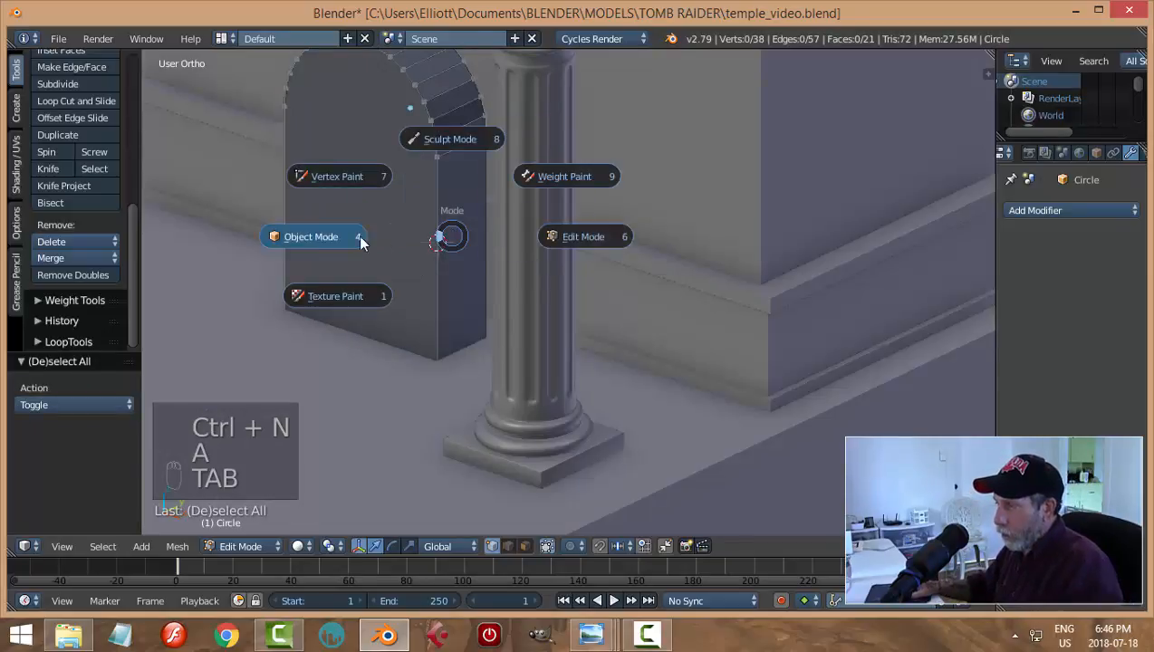
Move the arch block 0.354 and then another 0.017 along Y into the front wall and save the file
scroll(493, 214, down, 1)
middle_drag(492, 214, 484, 235)
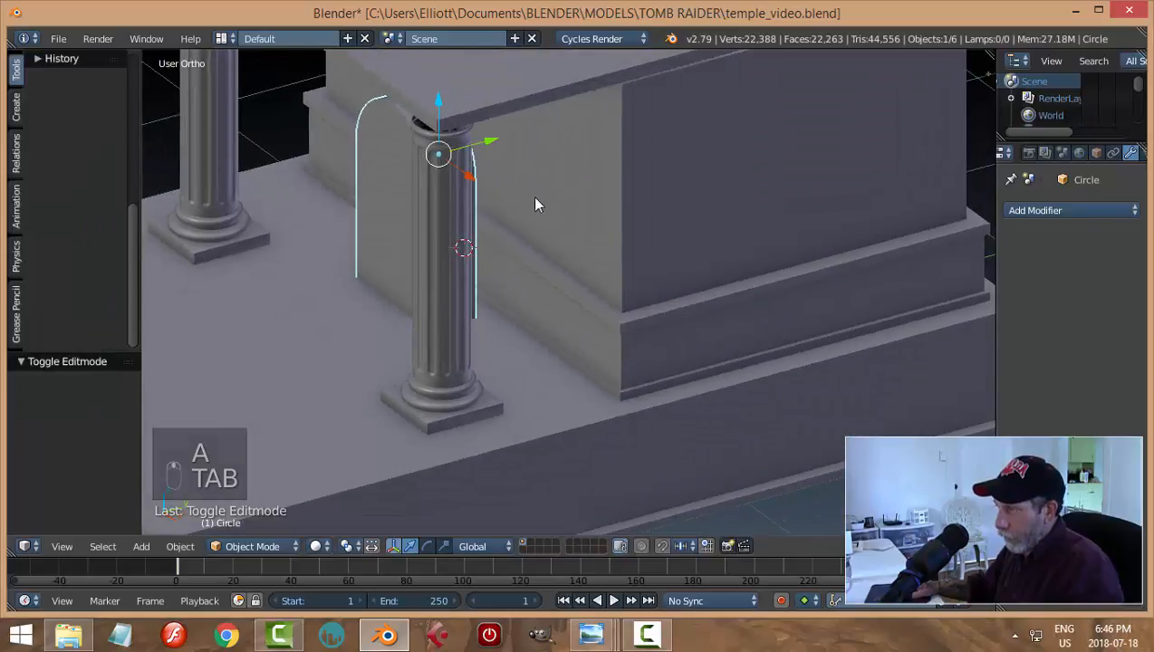
middle_drag(532, 196, 480, 134)
drag(480, 134, 542, 140)
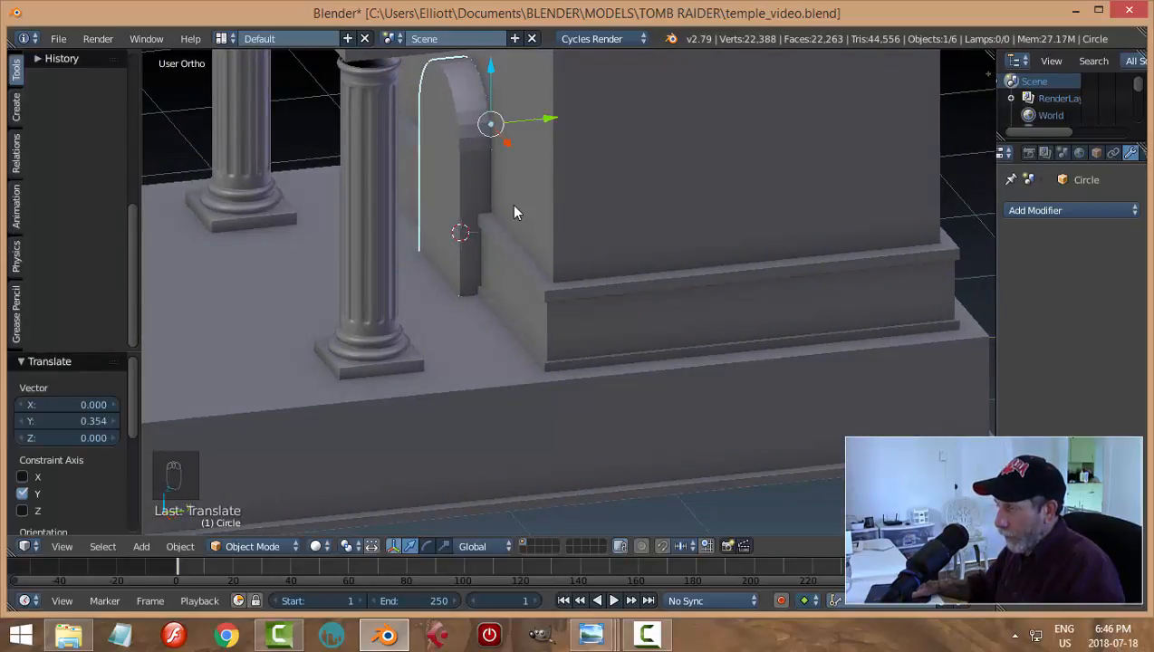
middle_drag(515, 211, 564, 209)
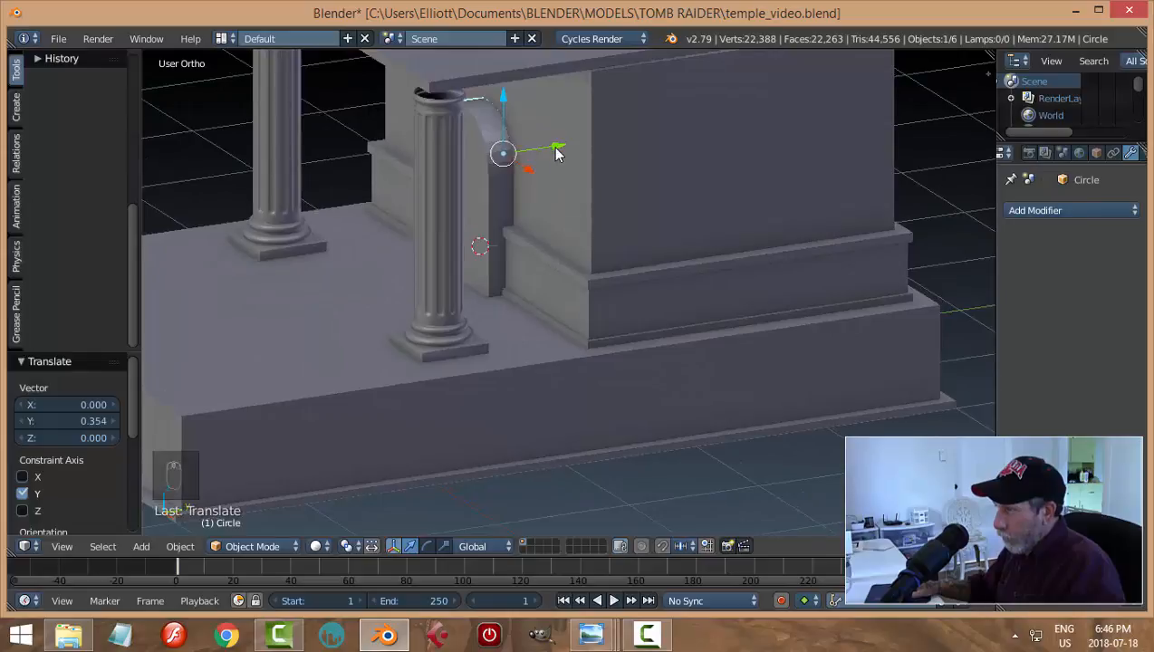
drag(563, 146, 560, 173)
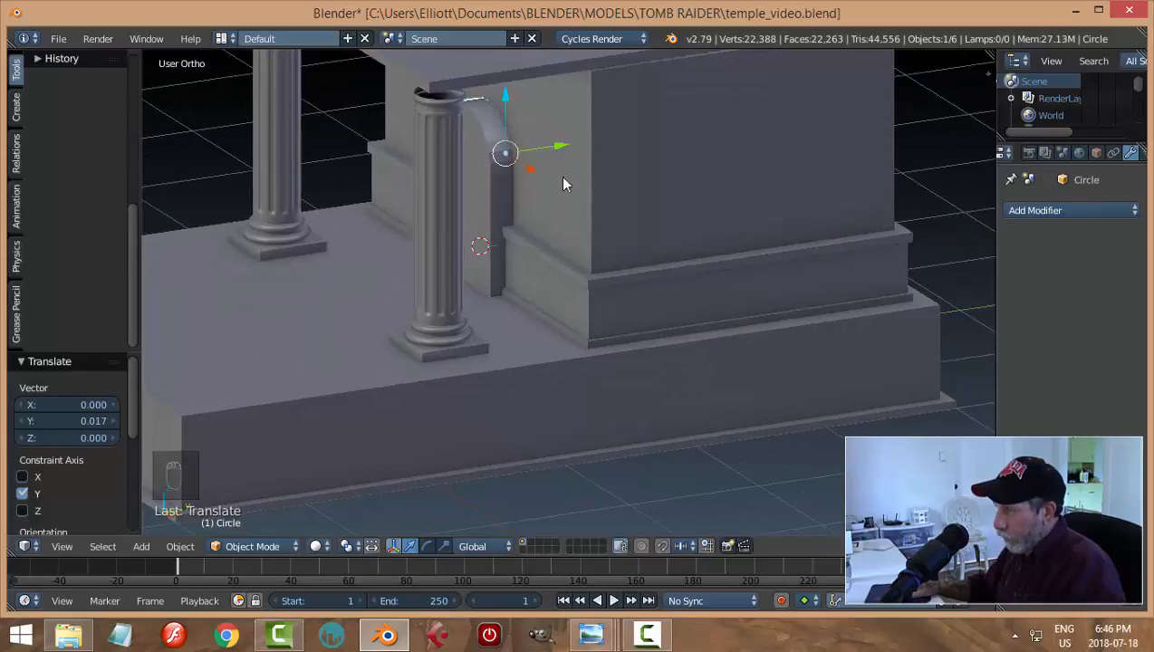
middle_drag(560, 176, 601, 211)
key(ctrl+s)
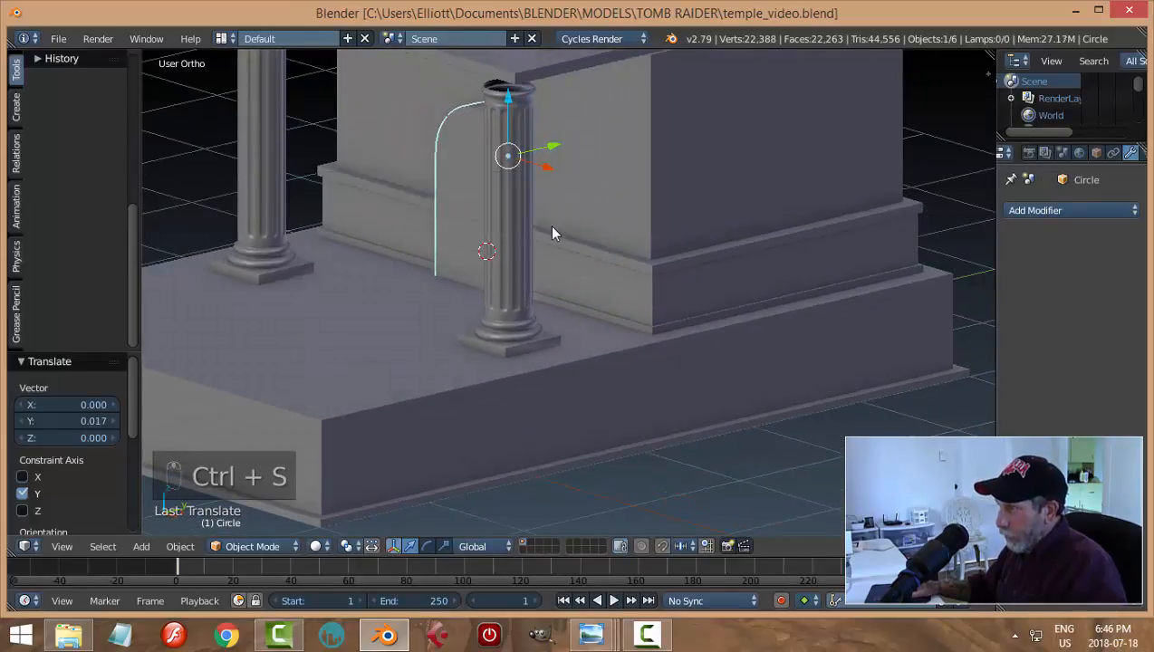
Add a Boolean modifier to the main walls and set its operation to Difference
middle_drag(461, 177, 620, 230)
right_click(630, 193)
scroll(714, 235, down, 1)
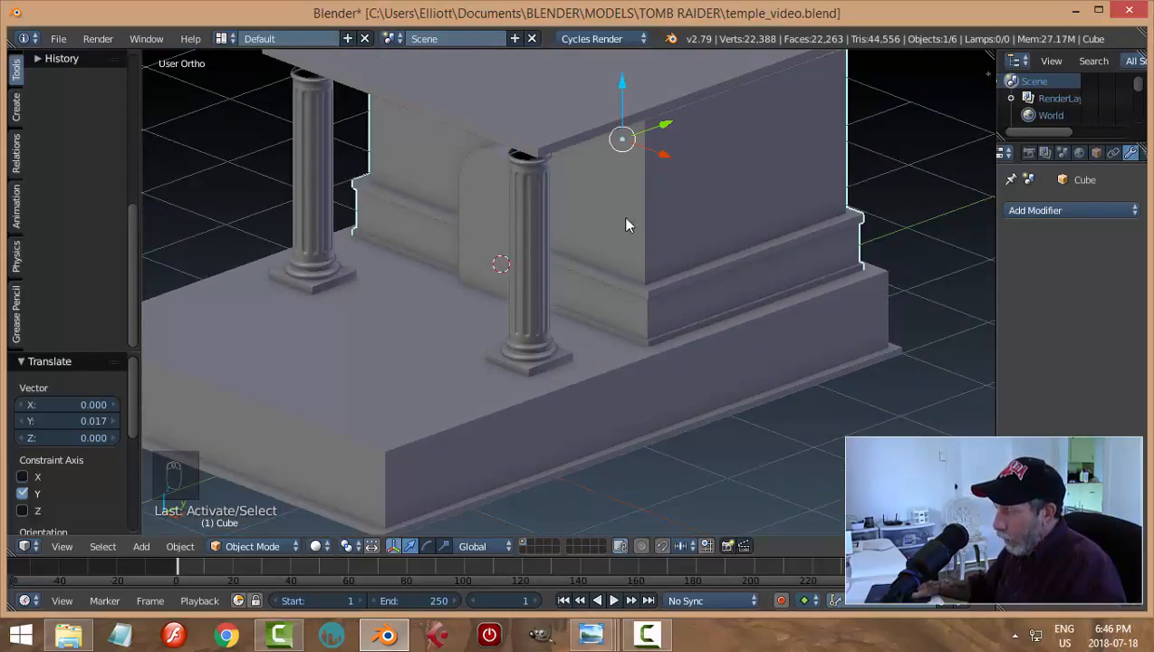
click(1033, 212)
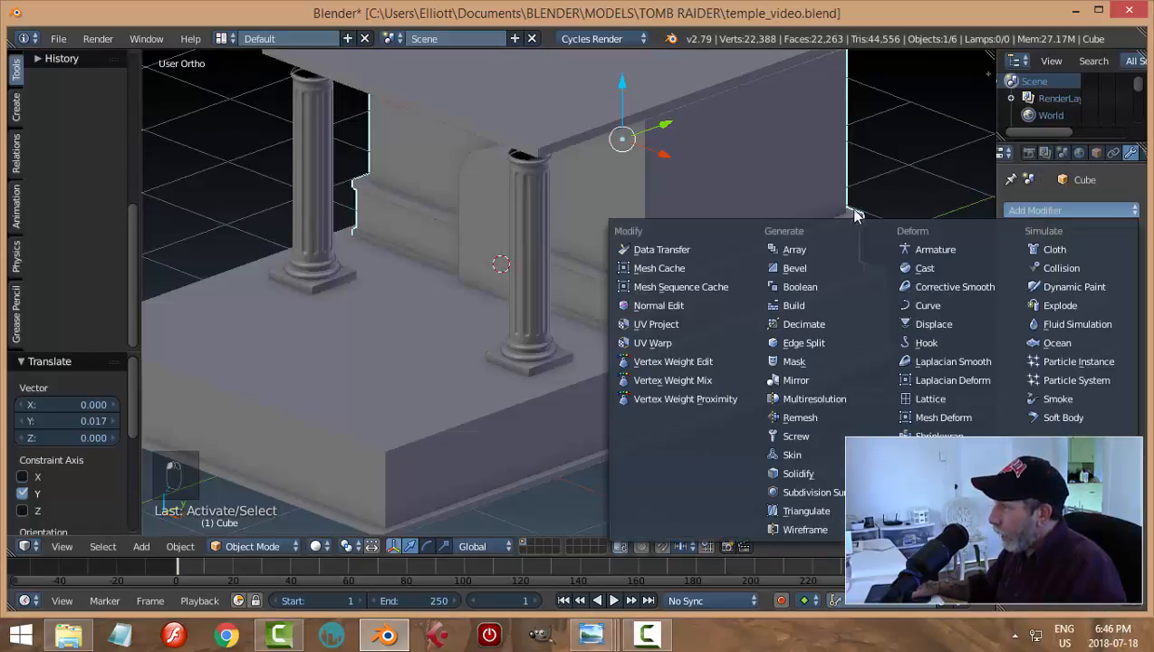
click(810, 281)
click(1026, 304)
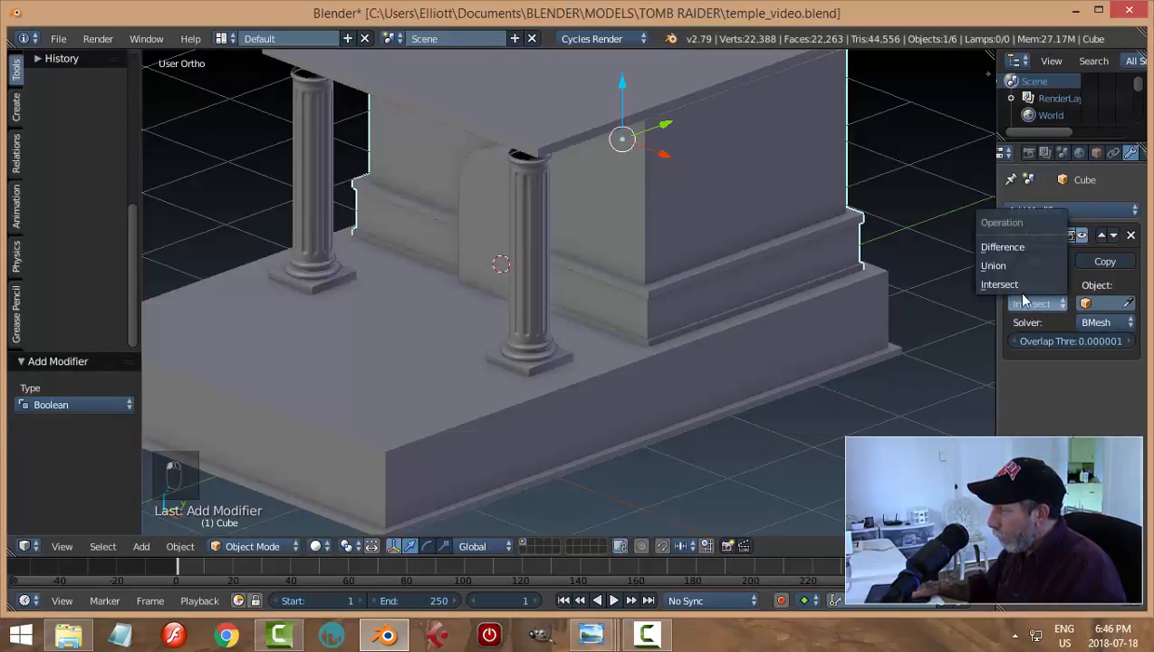
click(1009, 247)
Pick the arch block as the Boolean modifier's cutting object and apply the modifier
middle_drag(791, 297, 834, 298)
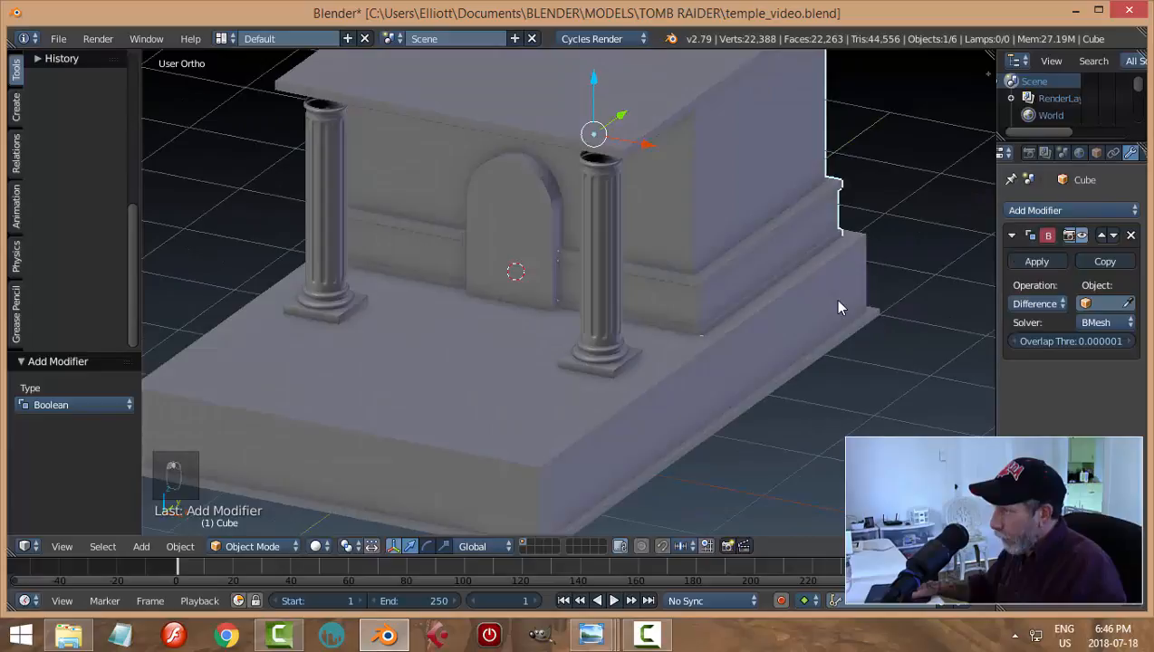
click(1128, 304)
click(544, 194)
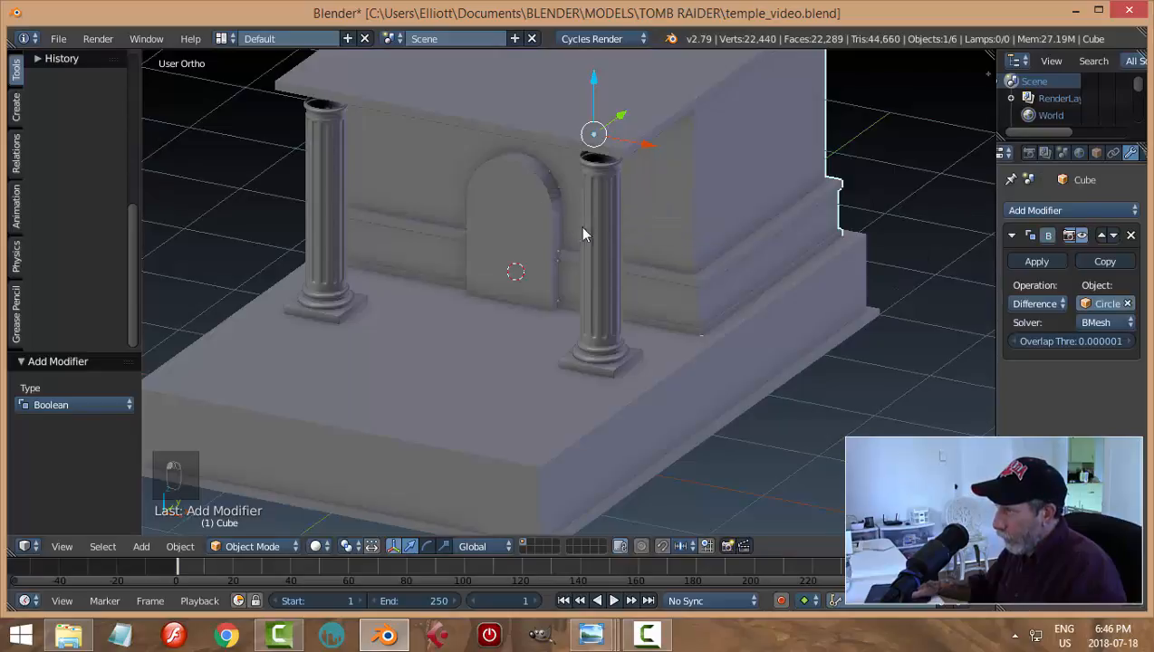
middle_drag(552, 198, 547, 166)
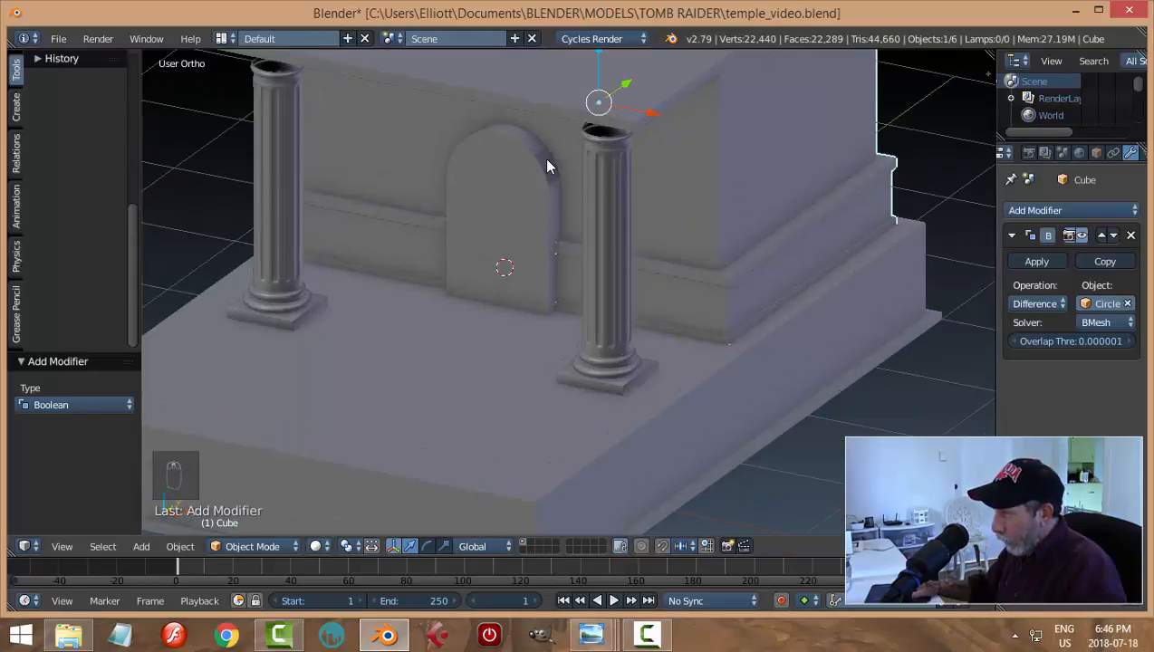
click(1037, 261)
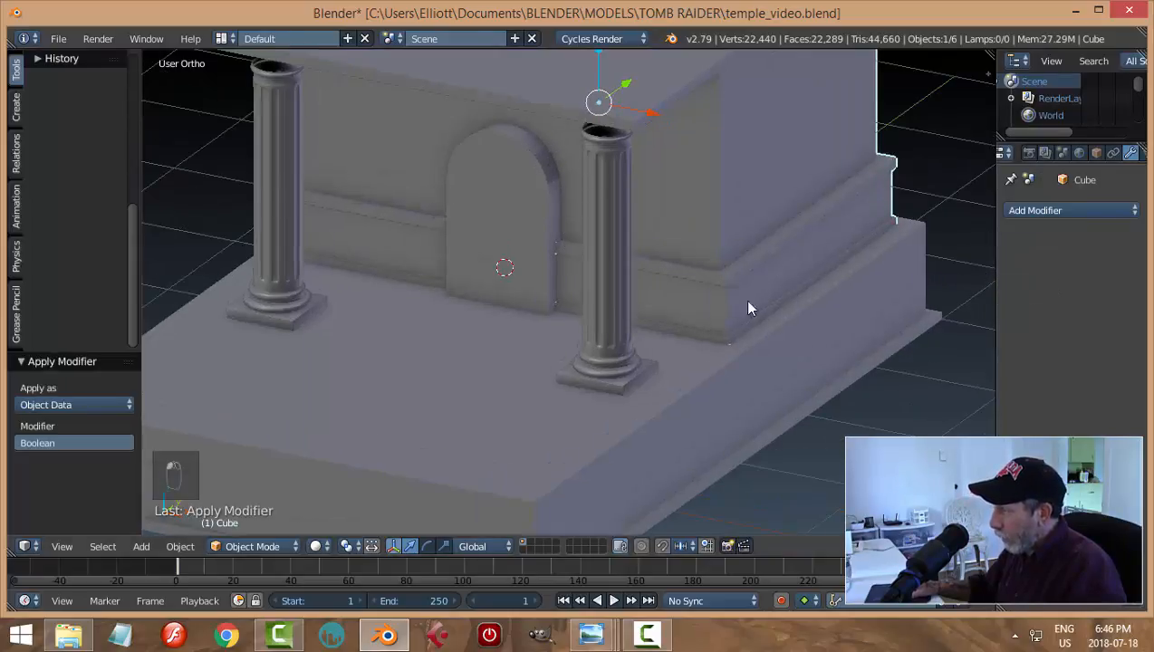
Hide the arch block, inspect the doorway recess in the front wall from both sides, and save the file
right_click(591, 241)
key(h)
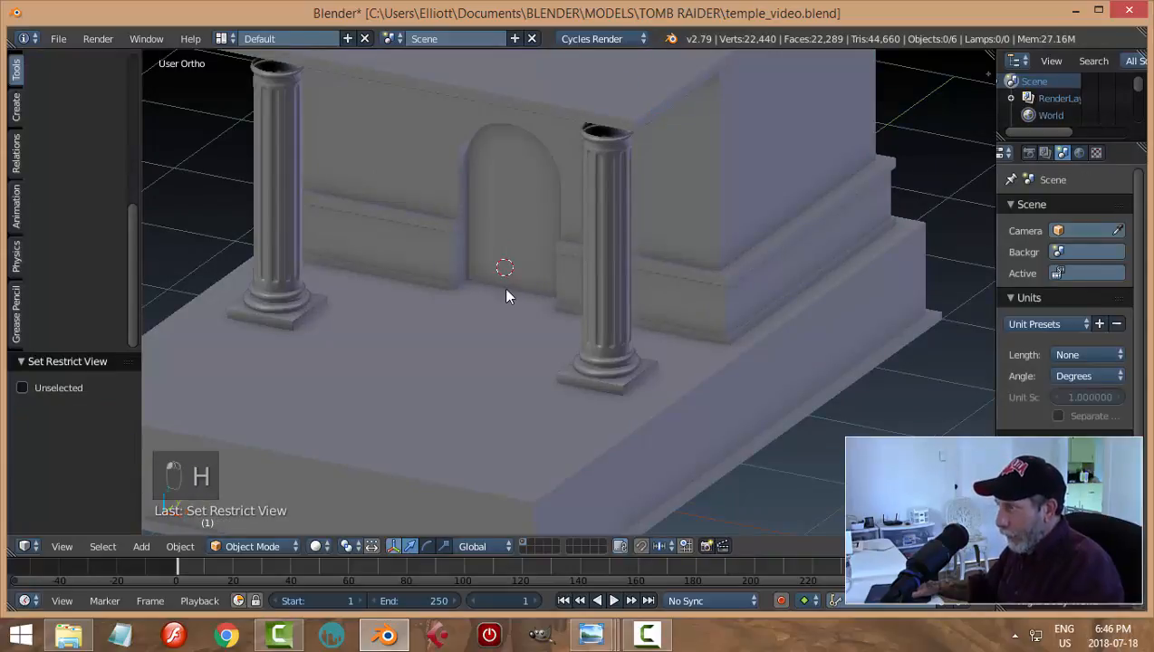
mouse_move(505, 289)
middle_down()
mouse_move(580, 293)
mouse_move(520, 297)
mouse_move(500, 278)
middle_up()
scroll(520, 297, up, 3)
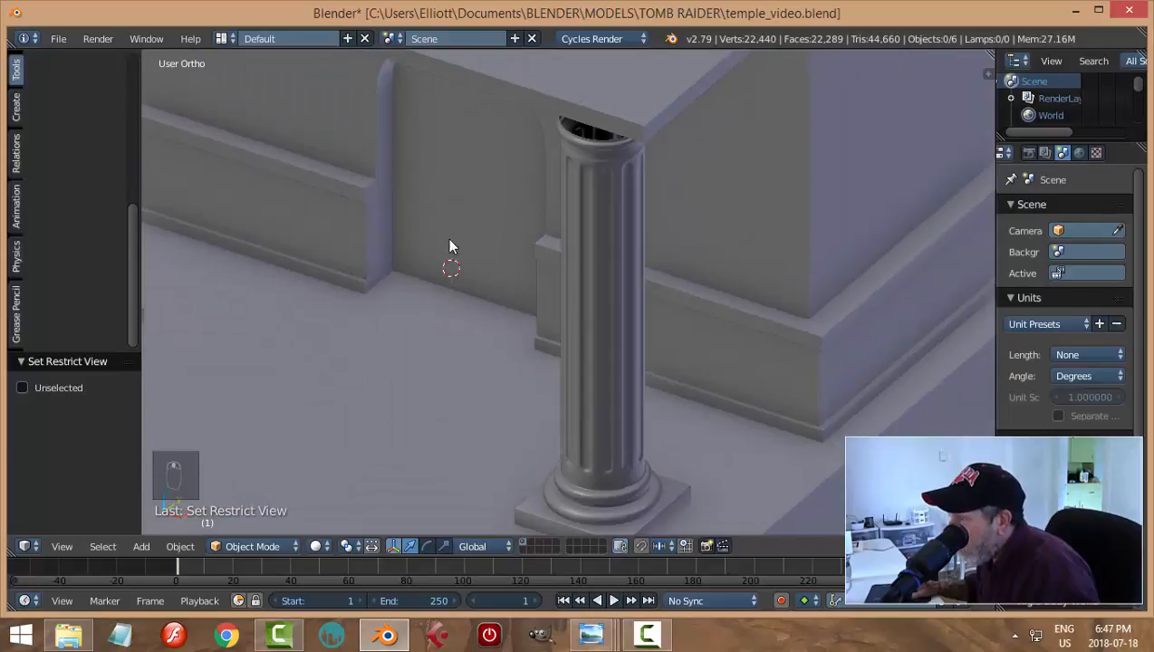
middle_drag(450, 247, 481, 319)
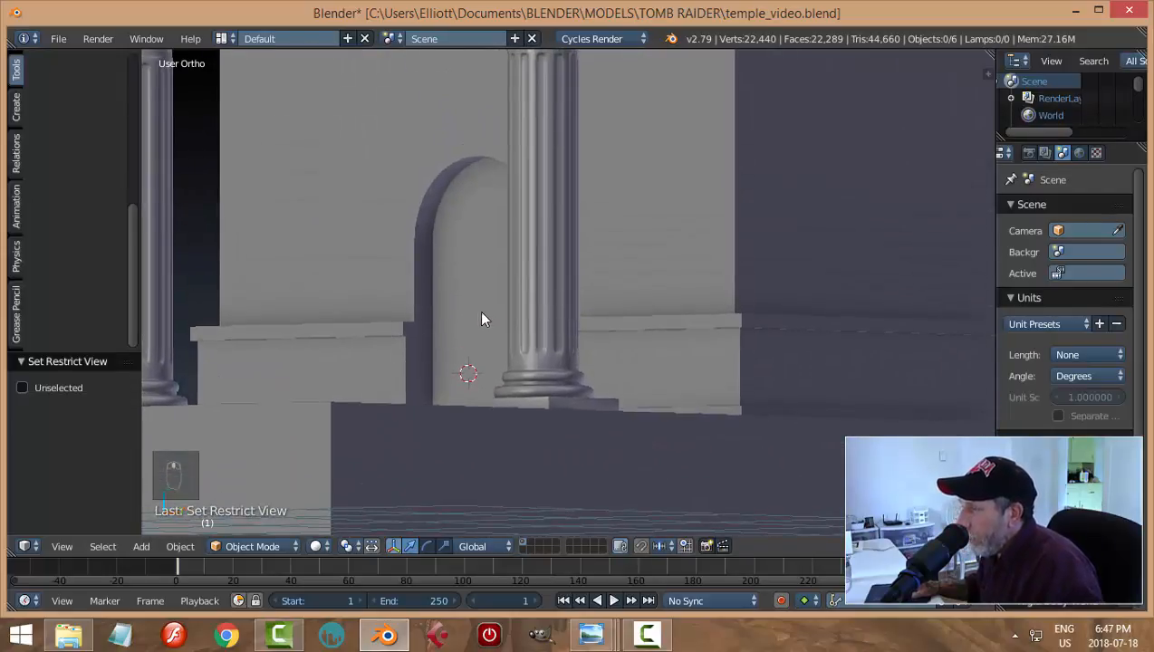
scroll(481, 318, up, 3)
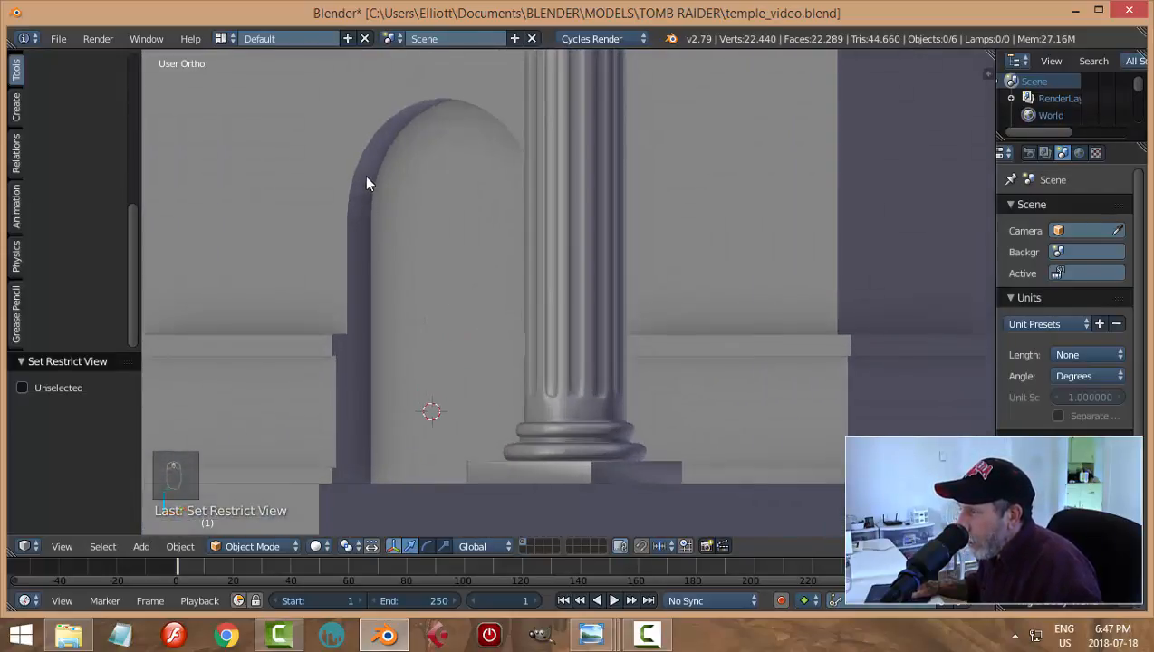
middle_drag(434, 280, 595, 302)
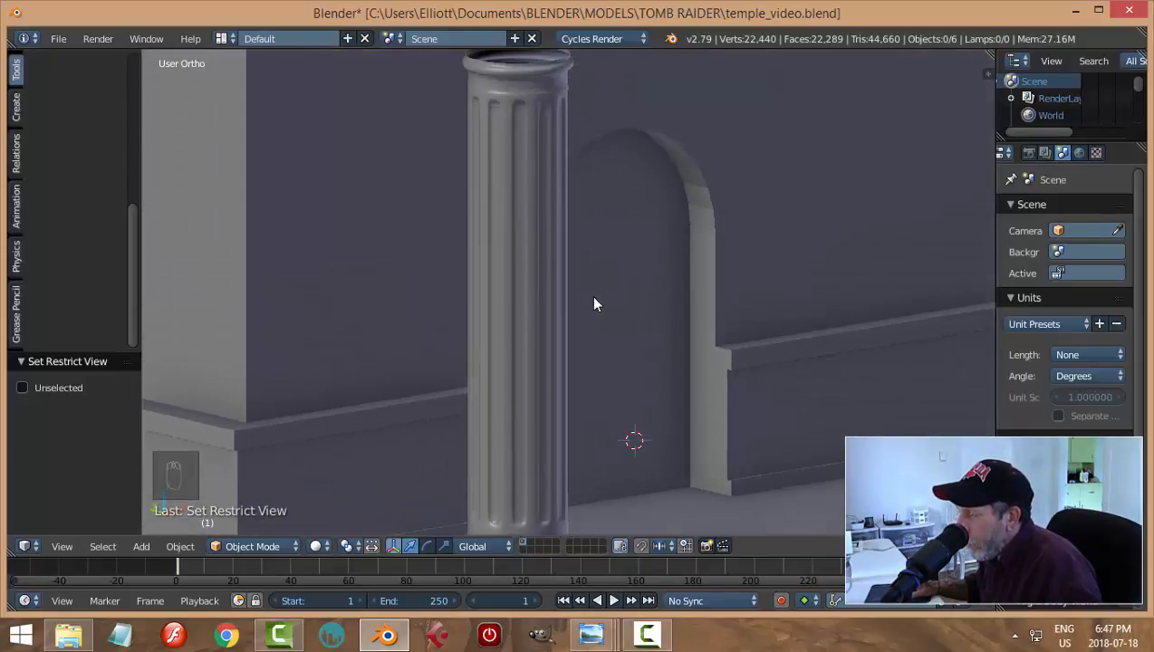
scroll(593, 303, down, 4)
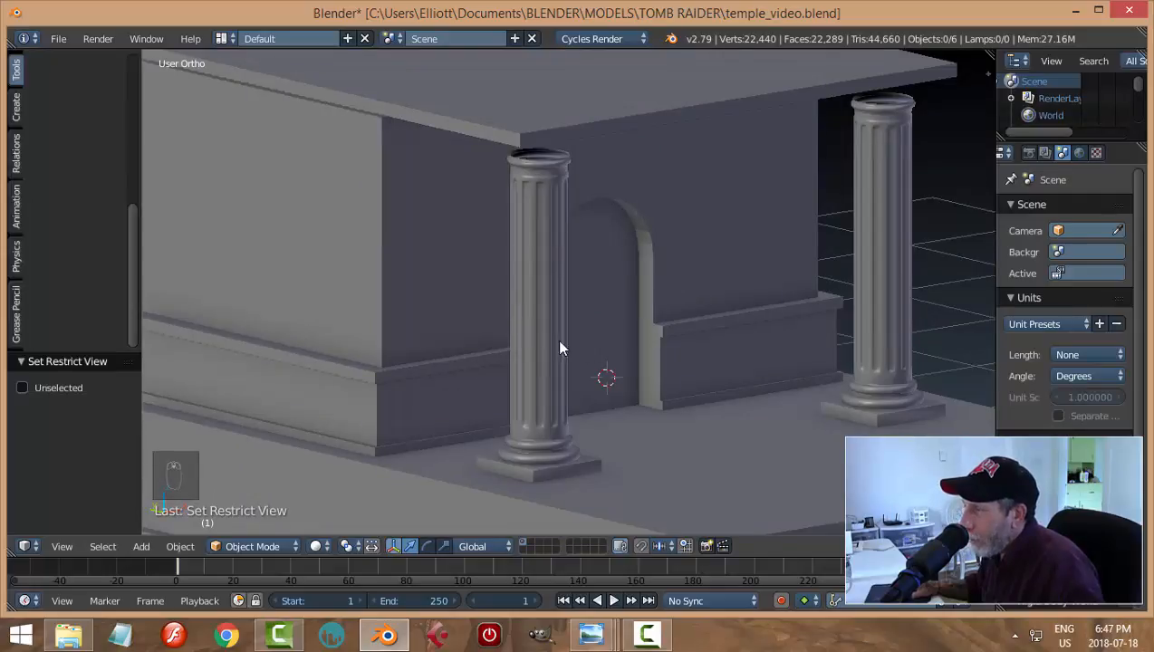
middle_drag(640, 367, 479, 371)
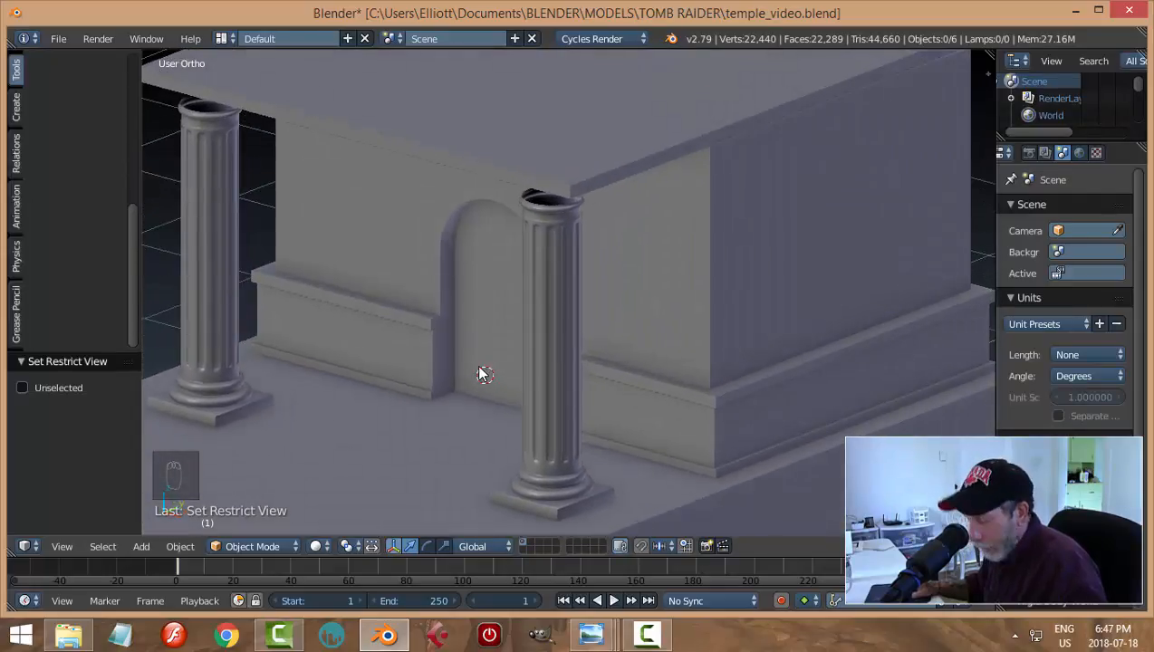
key(ctrl+s)
Unhide the arch block and move it -0.578 along Y so it stands in front of the doorway recess
click(479, 369)
key(alt+h)
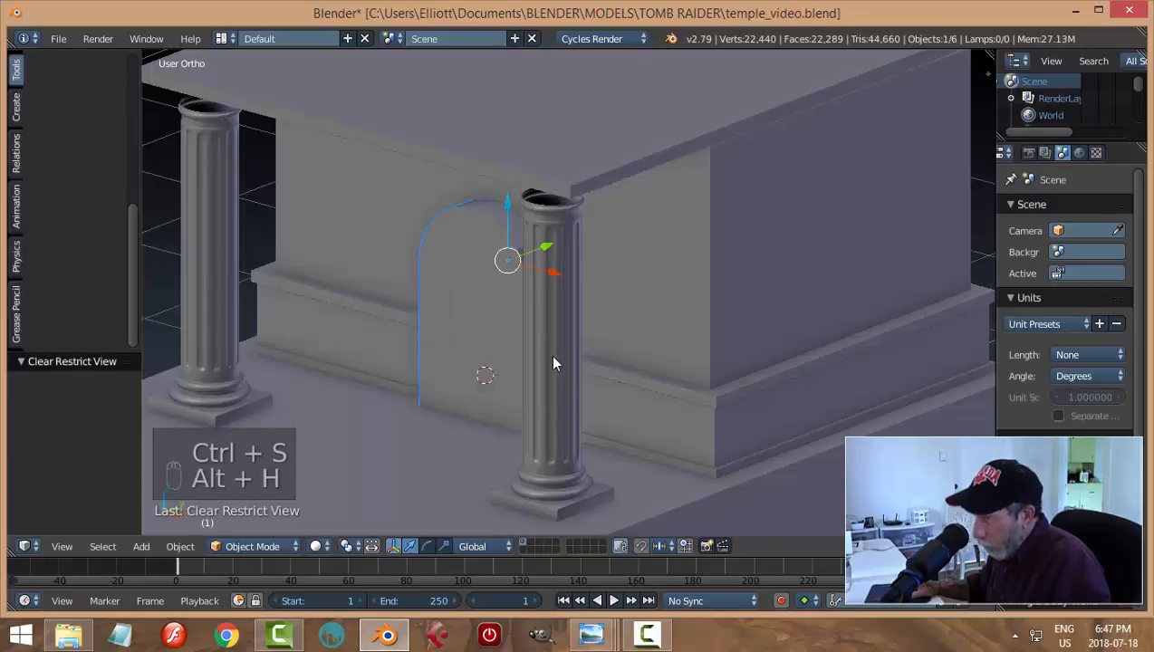
right_click(466, 308)
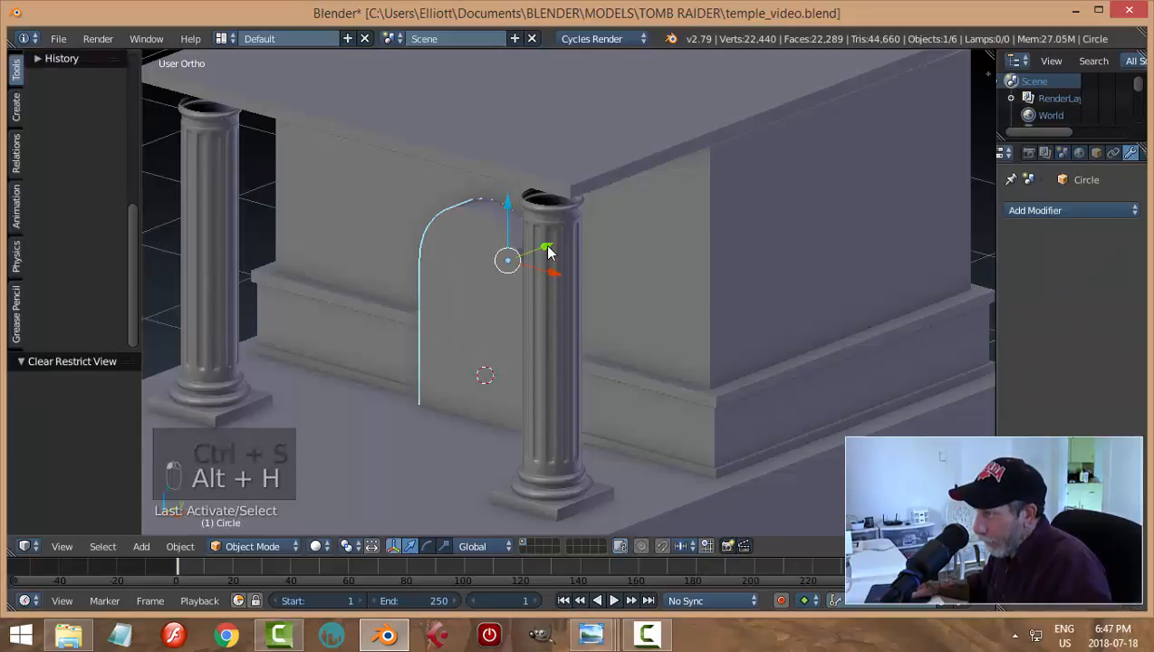
drag(545, 248, 481, 274)
middle_drag(504, 370, 536, 351)
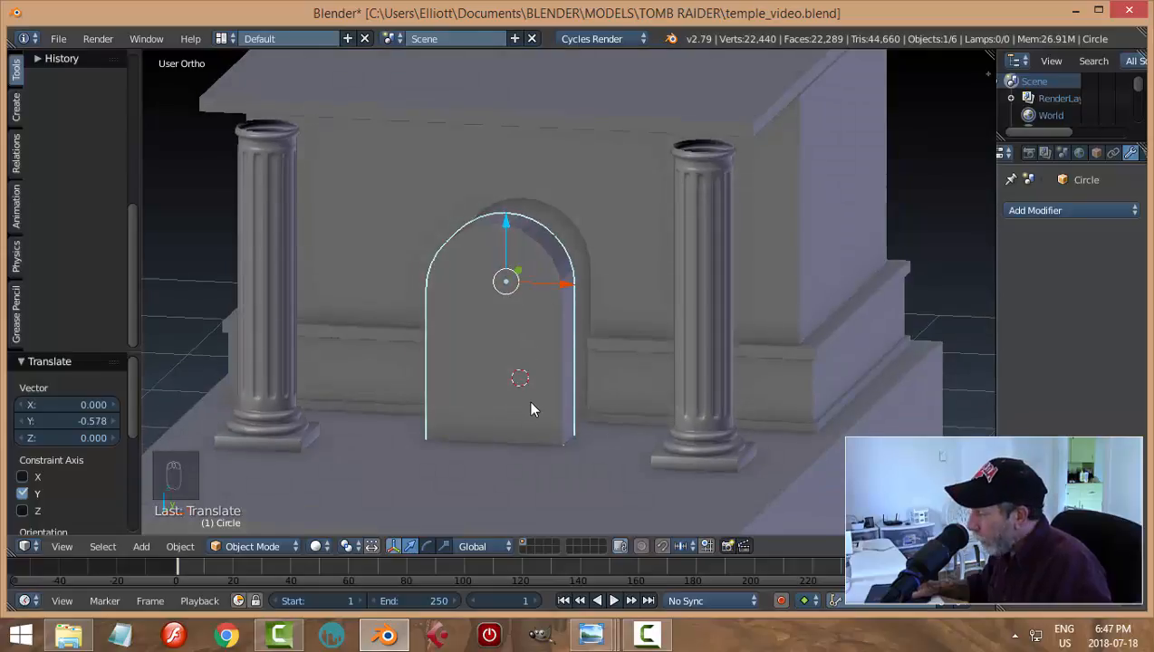
middle_drag(555, 415, 528, 412)
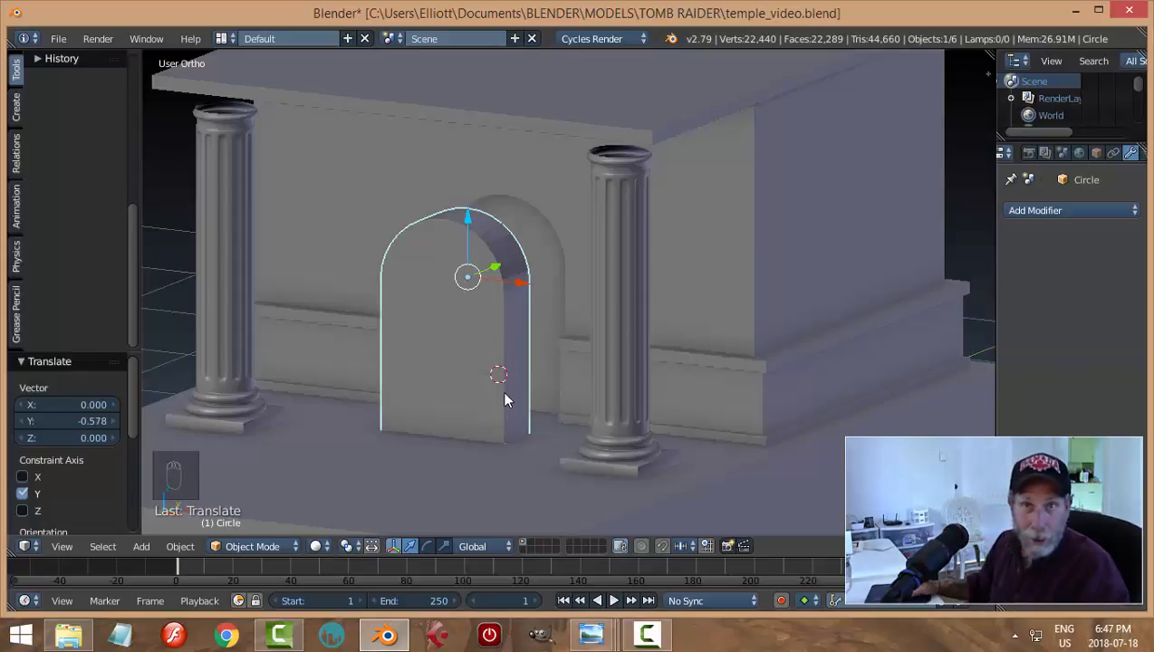
middle_drag(503, 387, 505, 381)
Switch the arch block to Edit Mode
key(Tab)
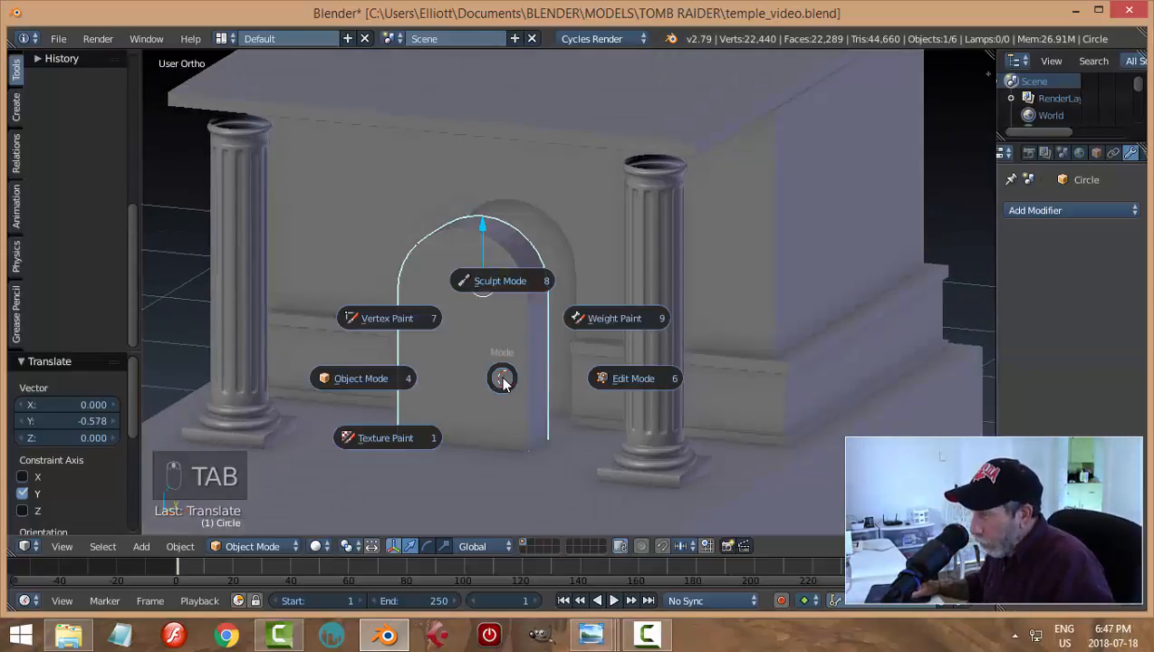
click(649, 377)
scroll(537, 380, up, 1)
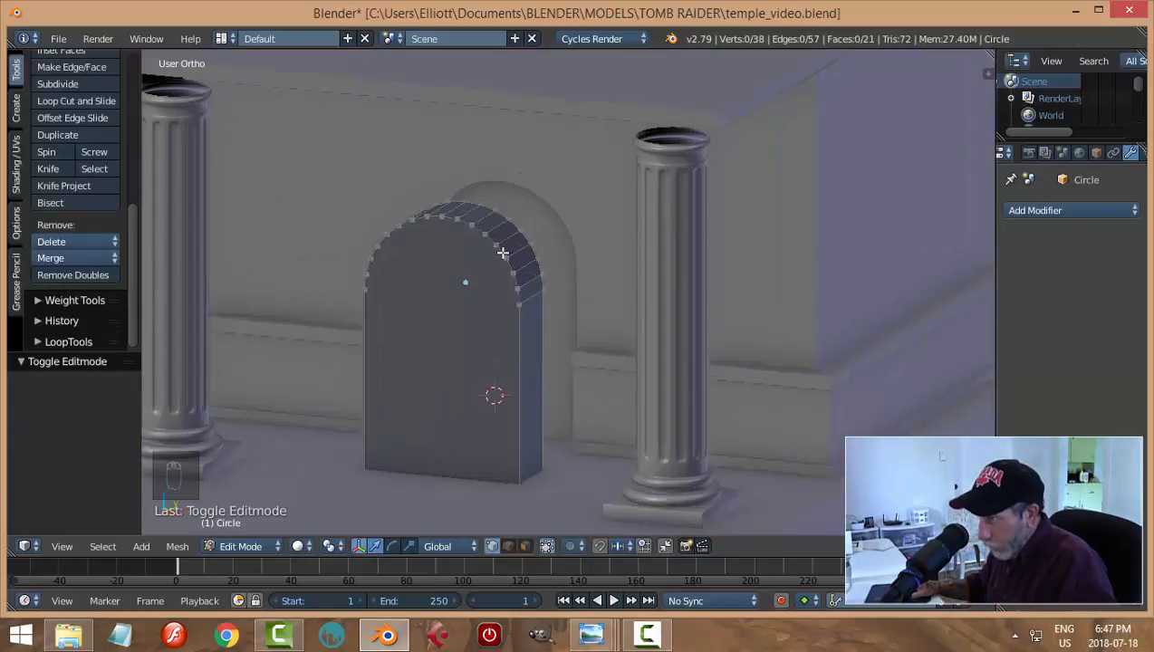
alt+right_click(503, 284)
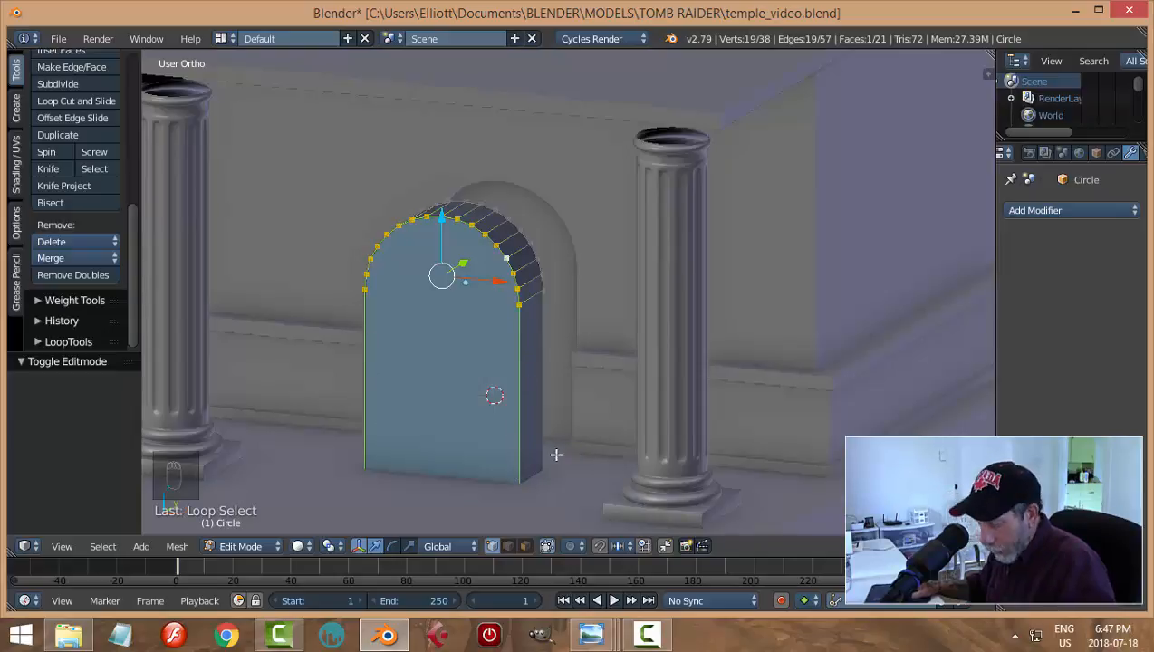
key(ctrl+Tab)
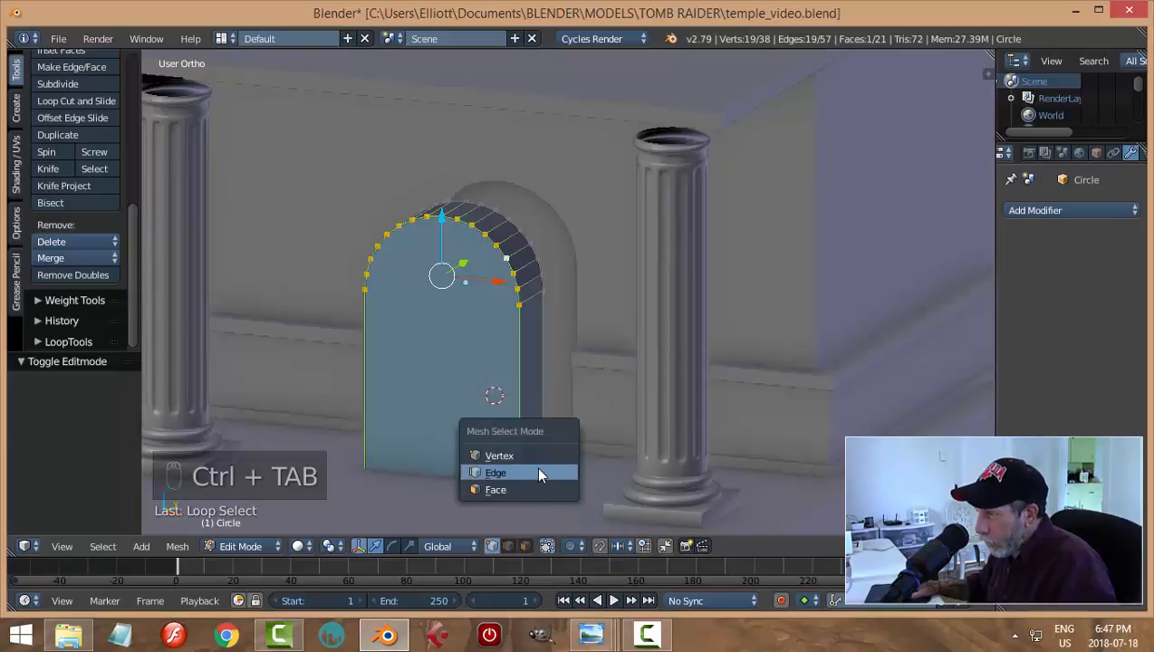
click(535, 467)
middle_drag(558, 392, 536, 401)
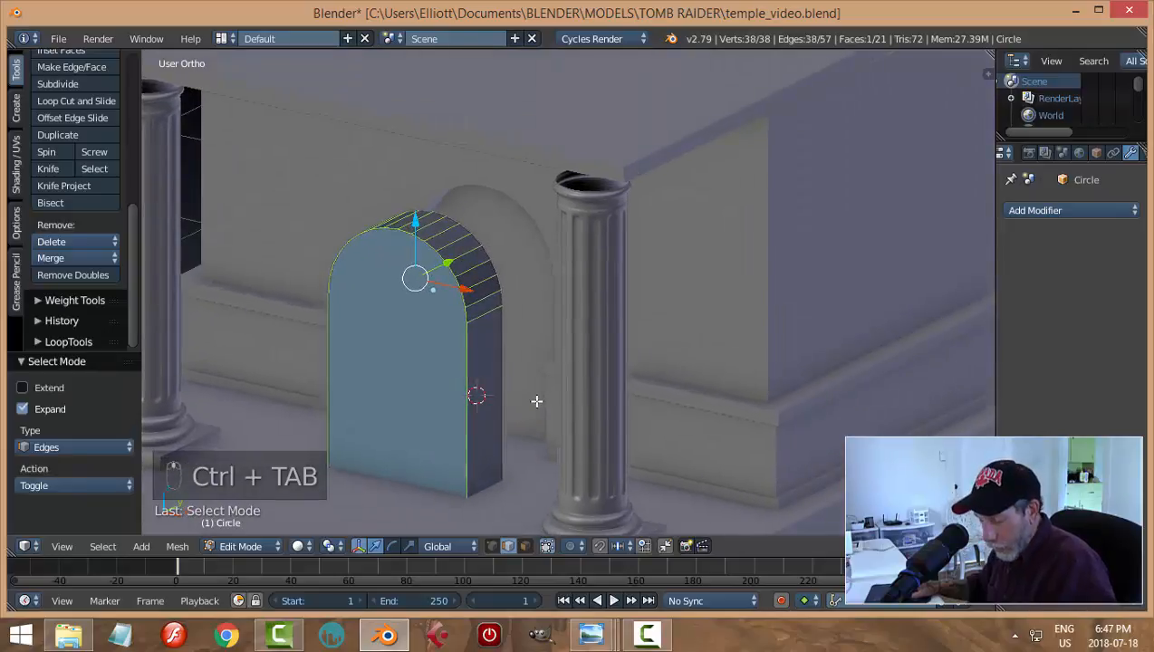
key(a)
scroll(536, 401, up, 3)
alt+right_click(389, 283)
scroll(453, 387, down, 3)
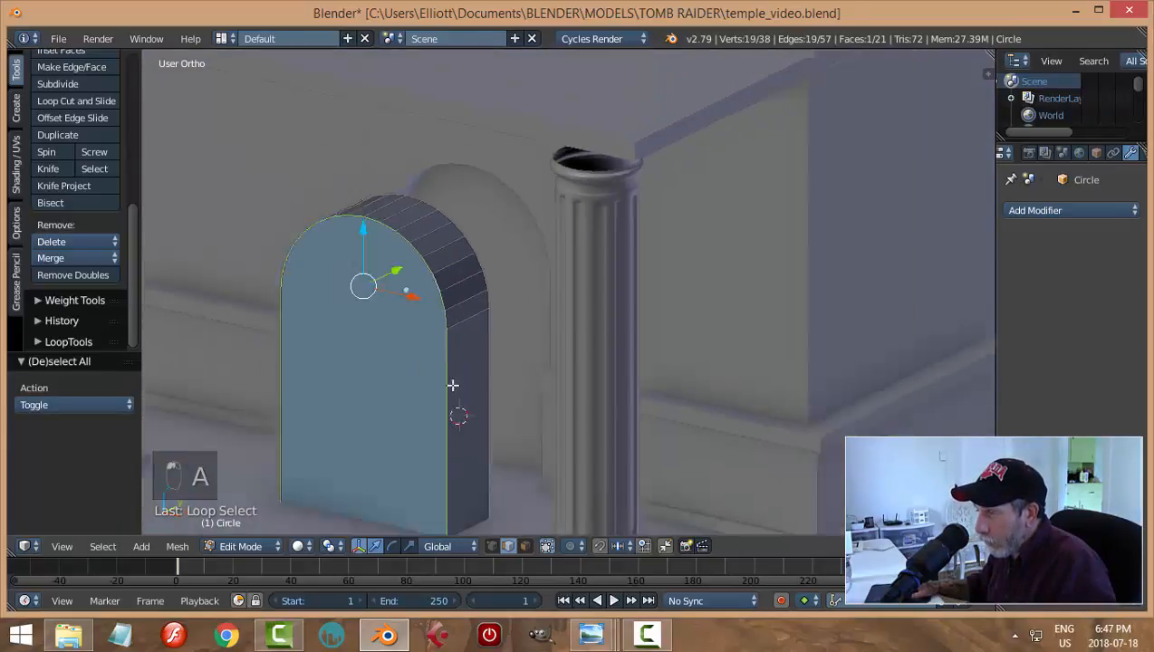
key(a)
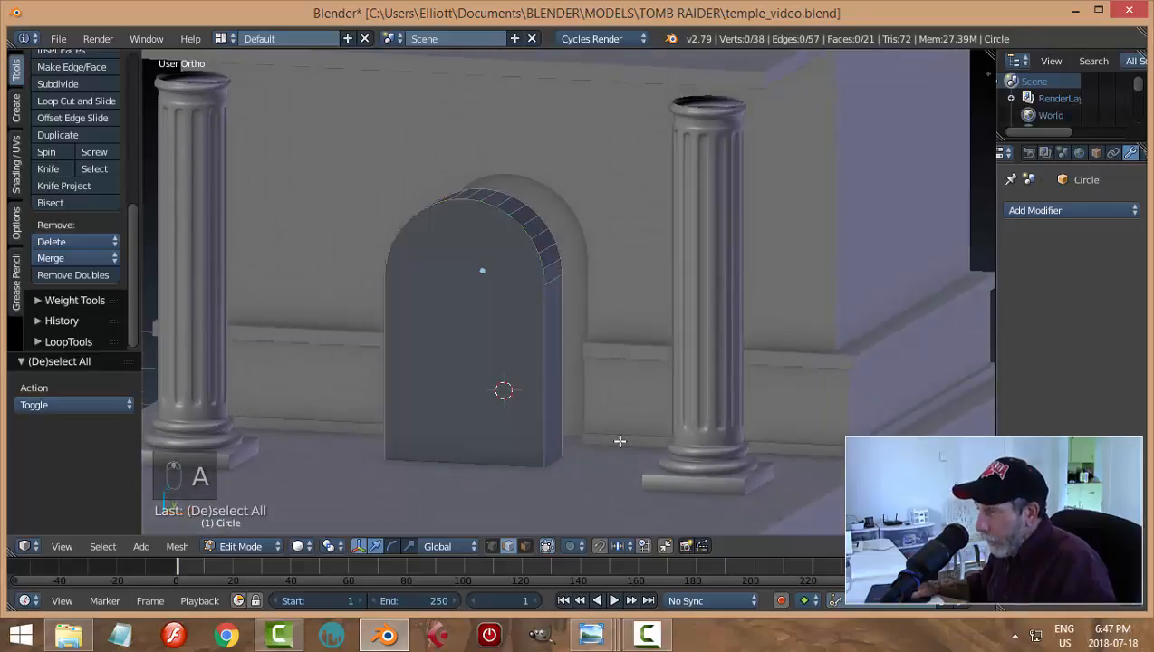
Delete the whole loop of side faces around the arch block using face select mode
key(ctrl+Tab)
click(599, 461)
middle_drag(630, 375, 595, 402)
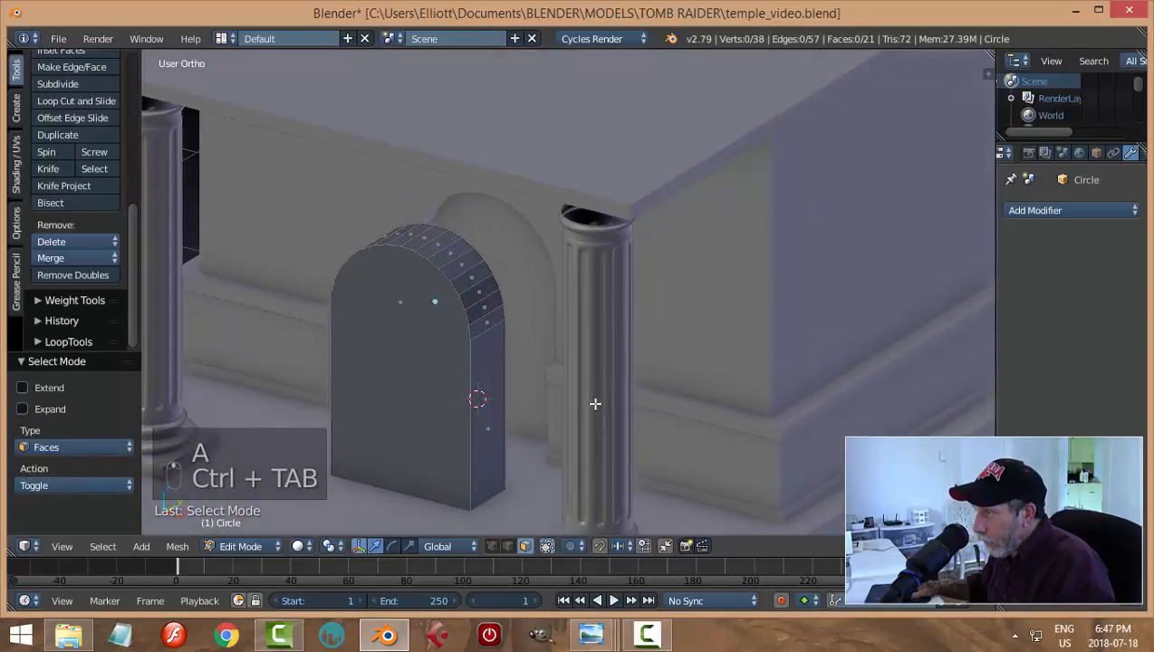
alt+right_click(466, 271)
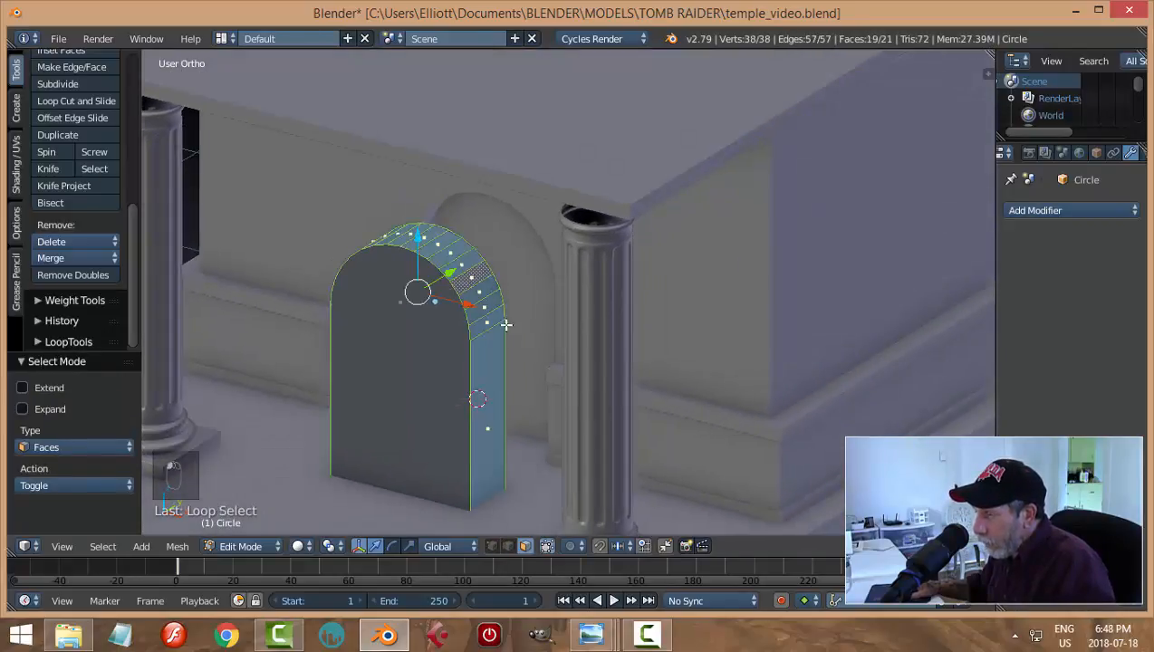
key(x)
click(520, 381)
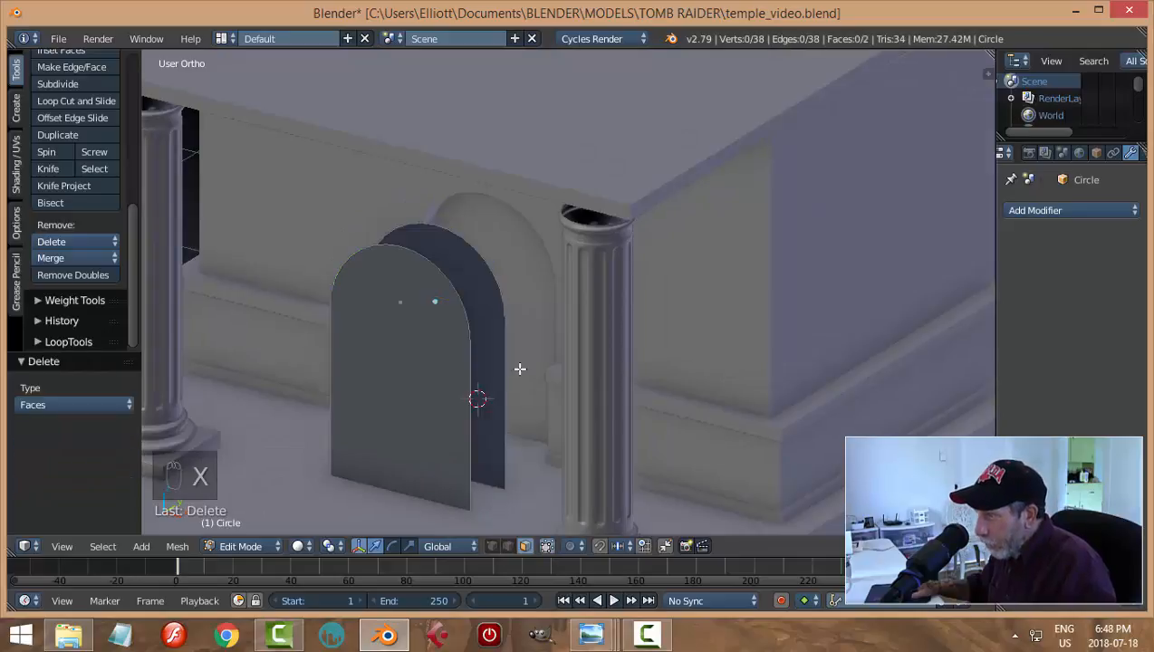
Delete the rear arch face and select the remaining front arch face
right_click(469, 271)
key(x)
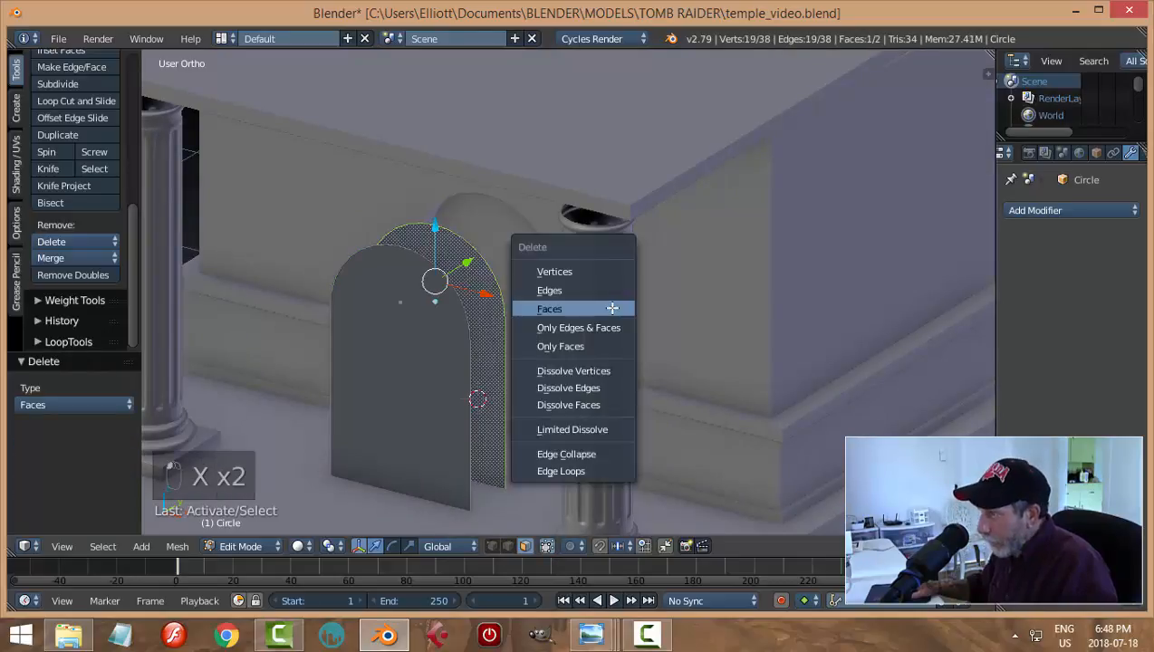
click(612, 308)
right_click(408, 345)
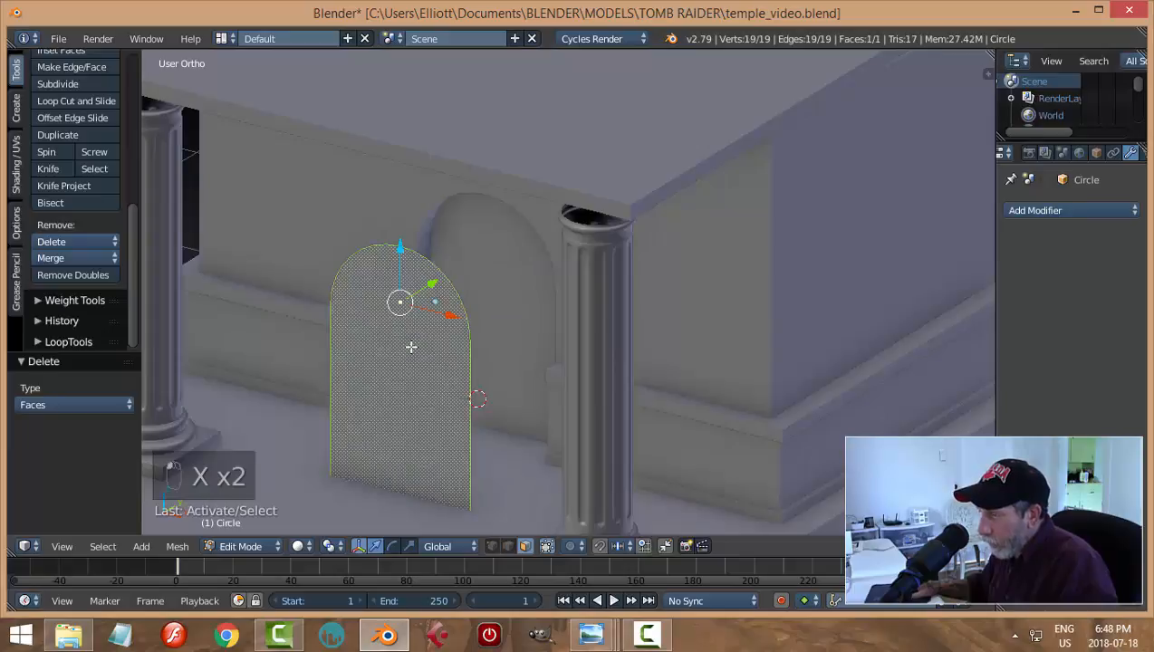
Delete only the face of the arch, keeping its edges, and select the whole edge loop in edge select mode
key(x)
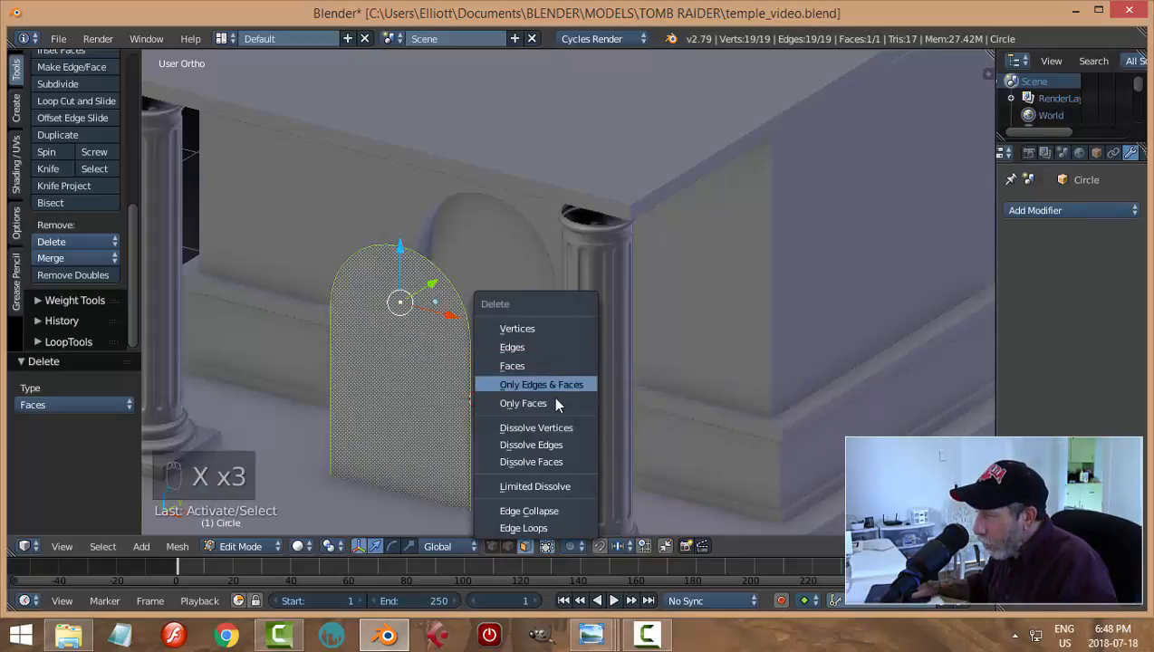
click(554, 403)
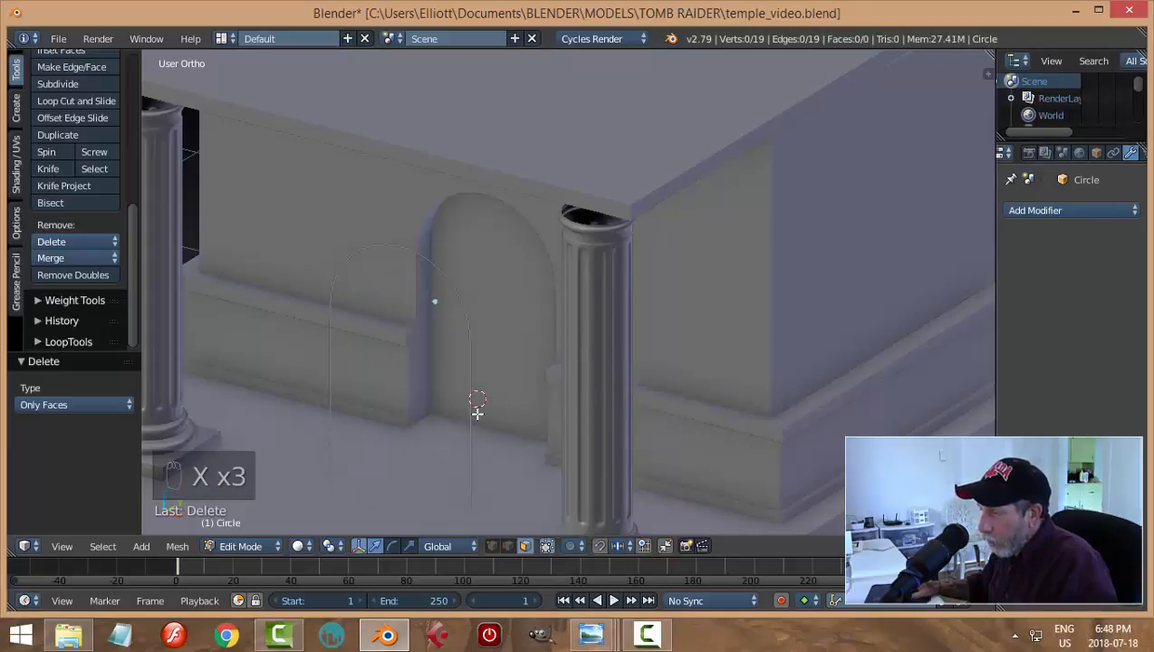
key(ctrl+Tab)
click(425, 395)
alt+right_click(453, 299)
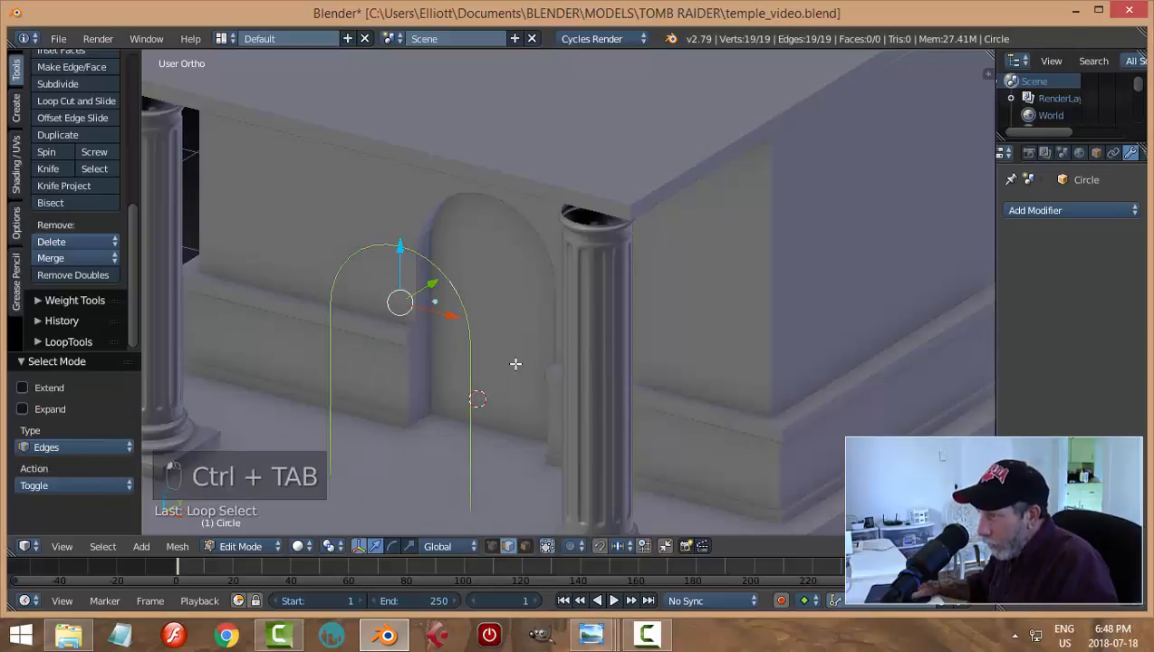
scroll(523, 425, down, 3)
middle_drag(576, 388, 513, 280)
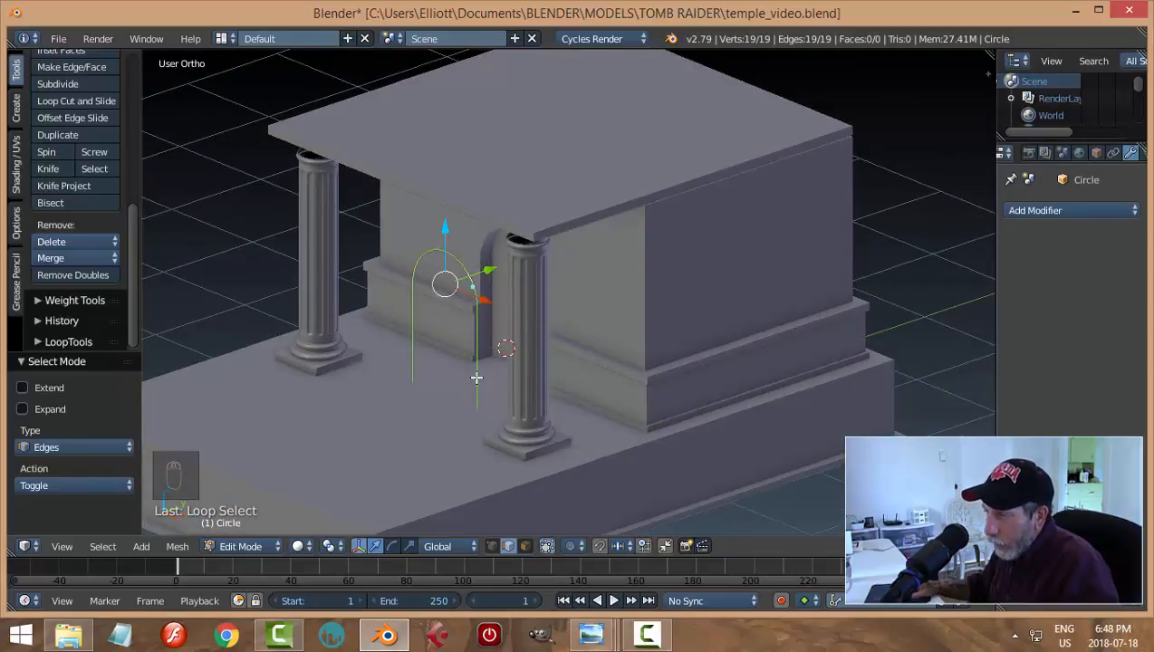
middle_drag(477, 378, 501, 370)
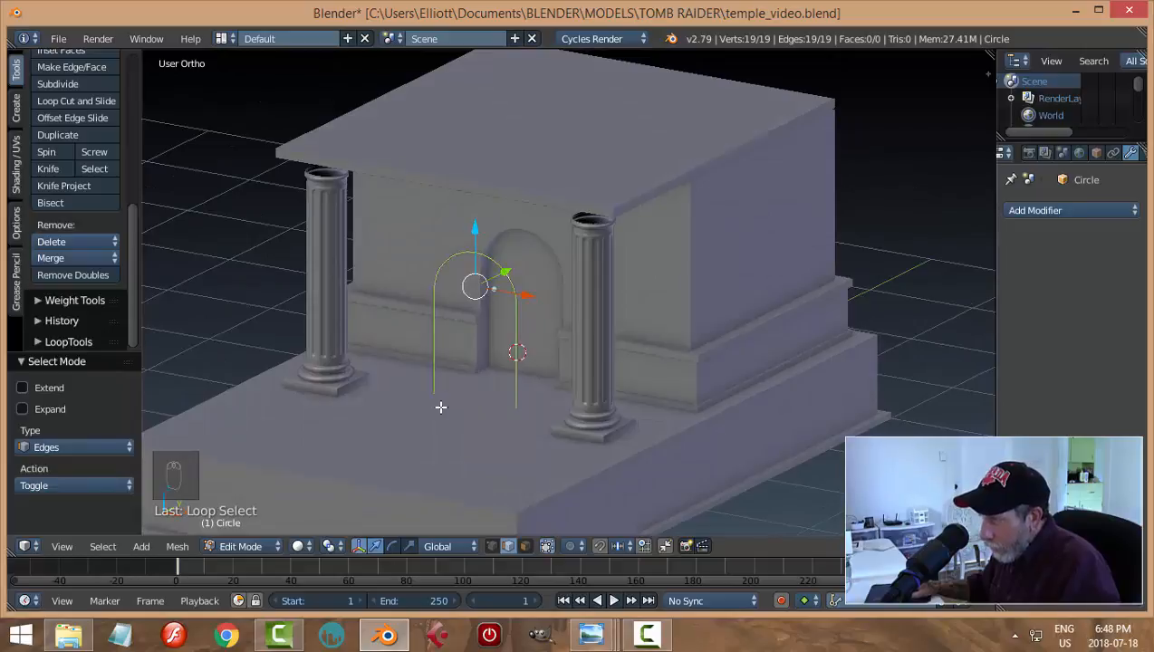
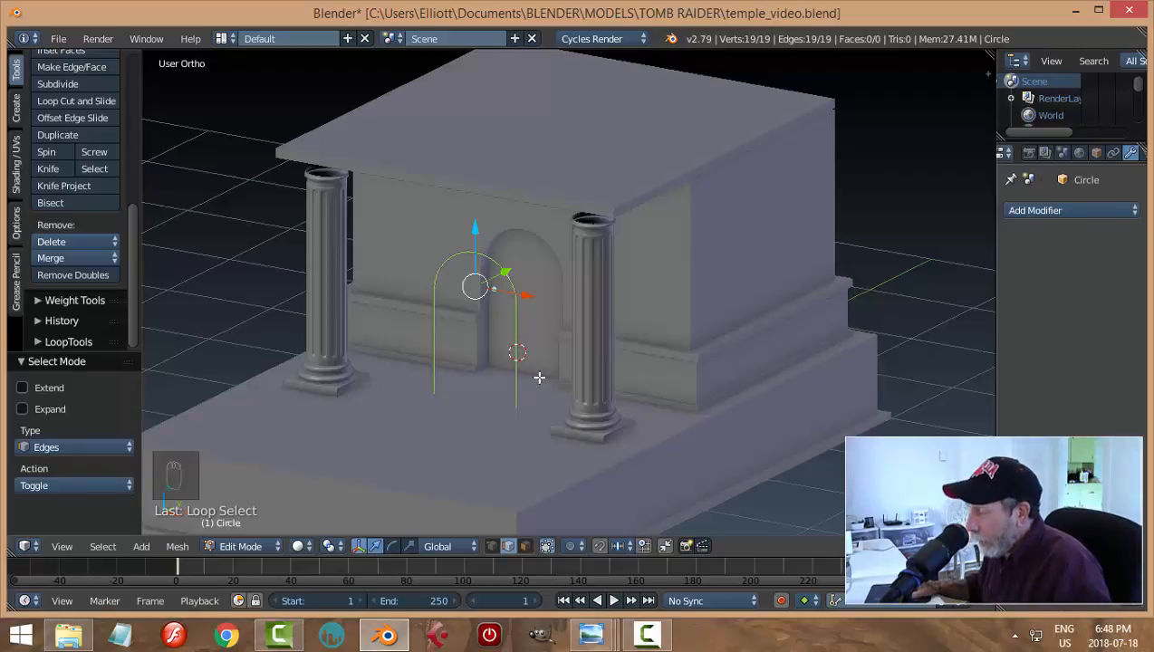
Return to Object Mode, move the arch outline to layer 11 and show only that layer
key(a)
key(Tab)
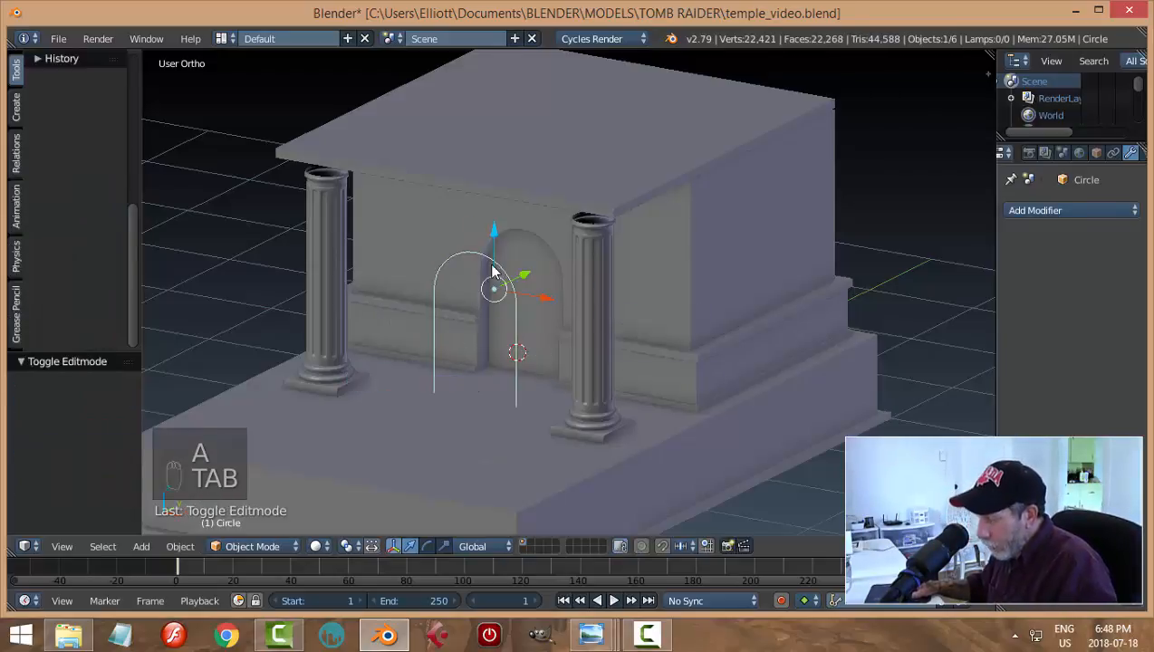
key(m)
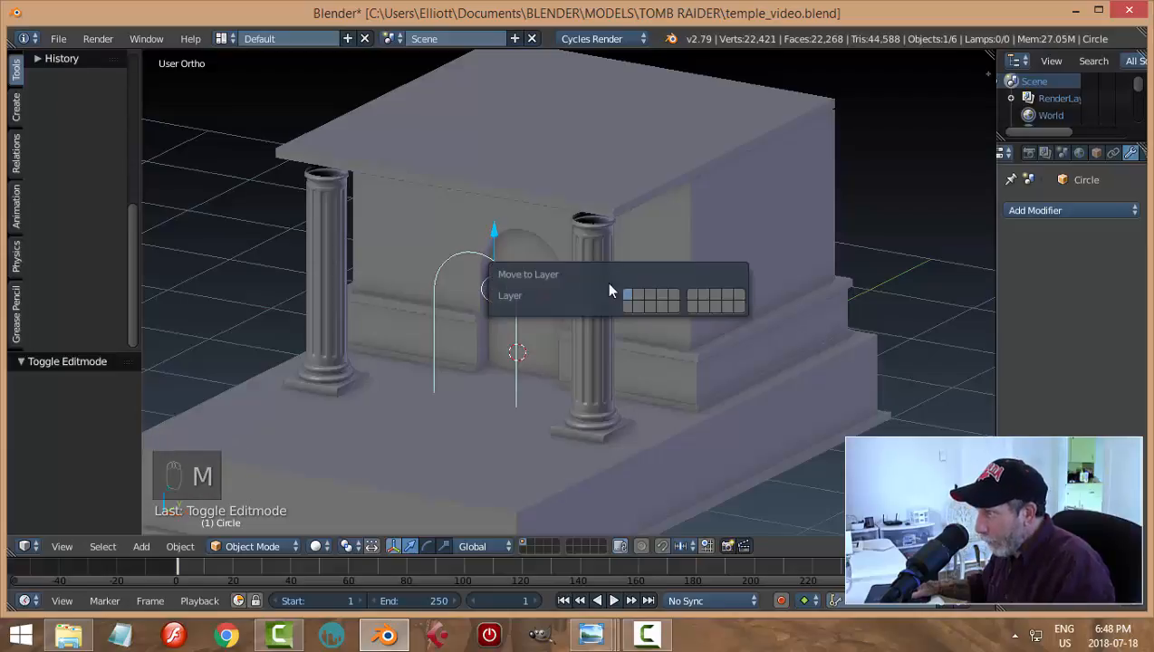
click(631, 308)
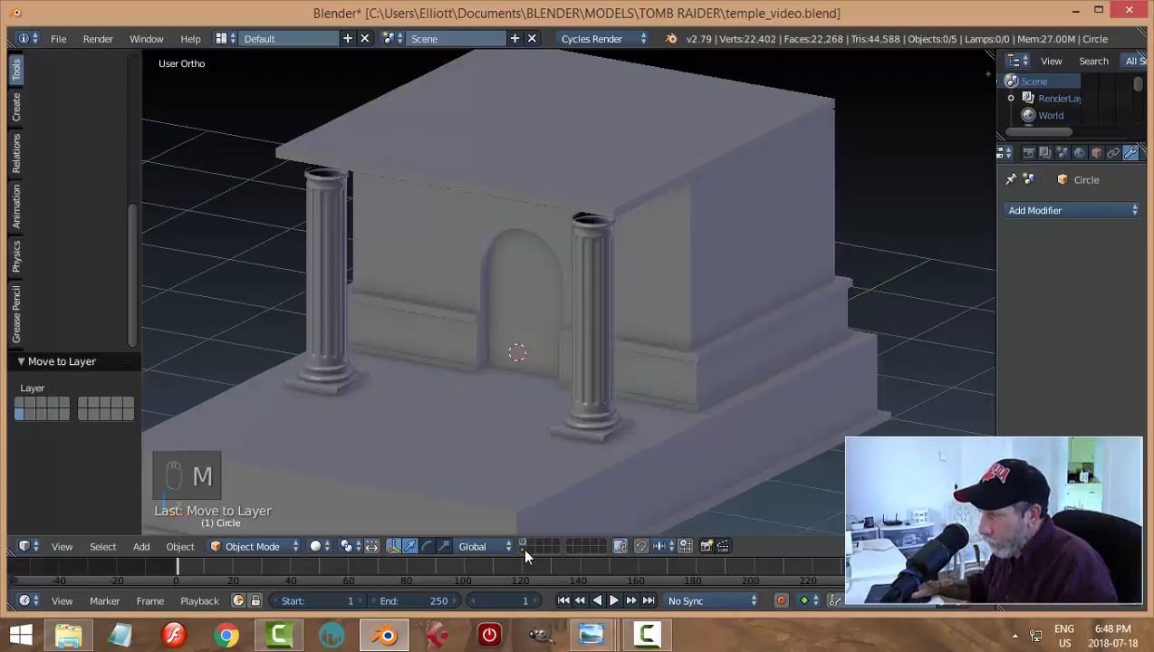
click(524, 546)
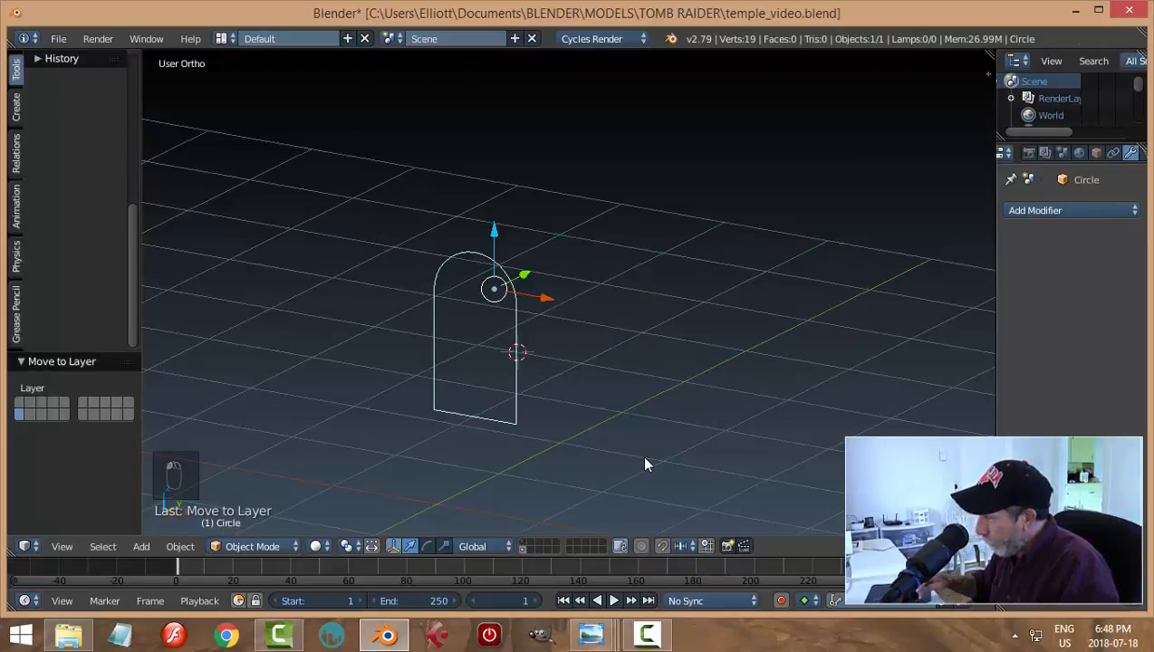
key(KP_Decimal)
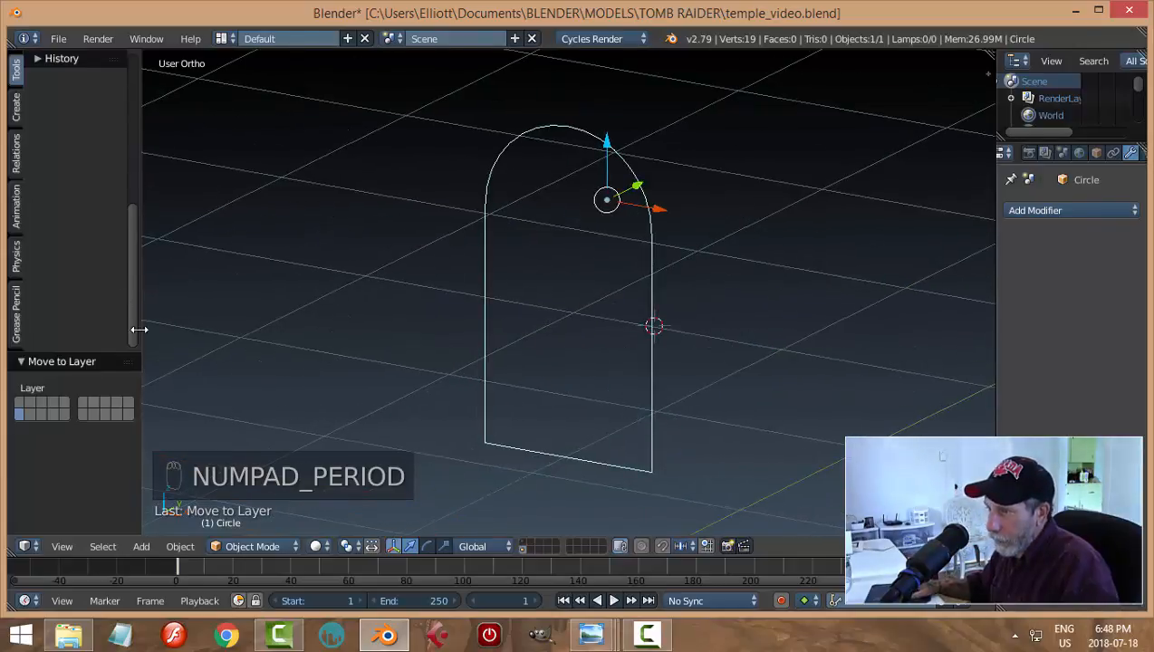
Set the arch outline's origin to its geometry and snap the 3D cursor to the outline
scroll(116, 307, up, 5)
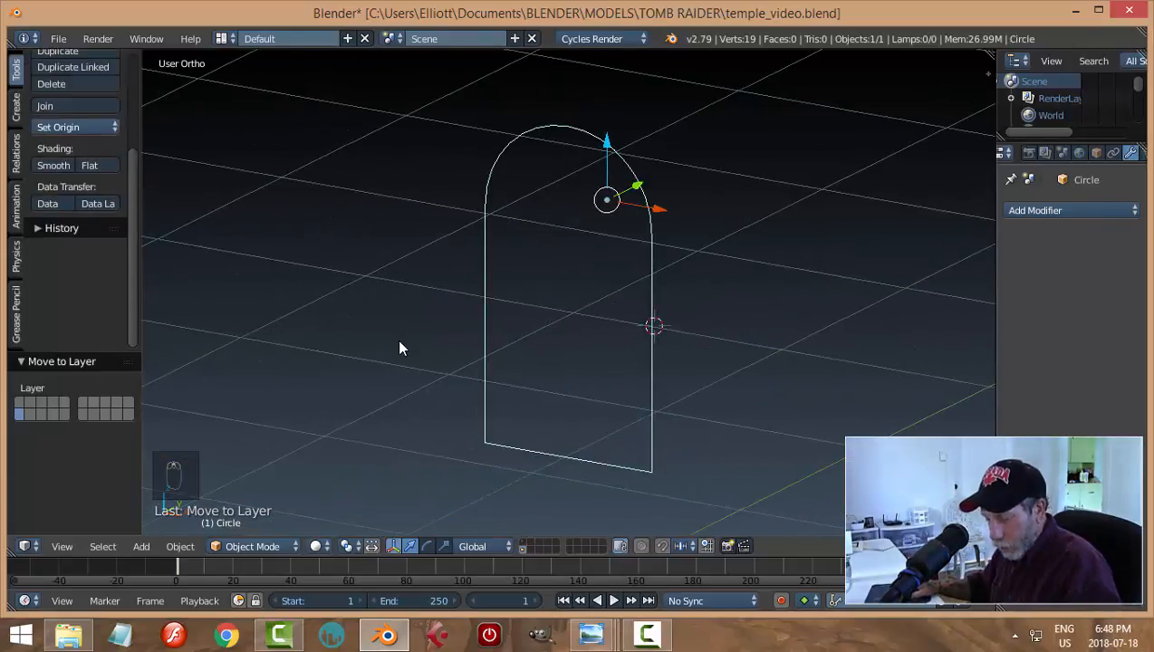
key(shift+s)
middle_drag(619, 318, 497, 344)
click(63, 129)
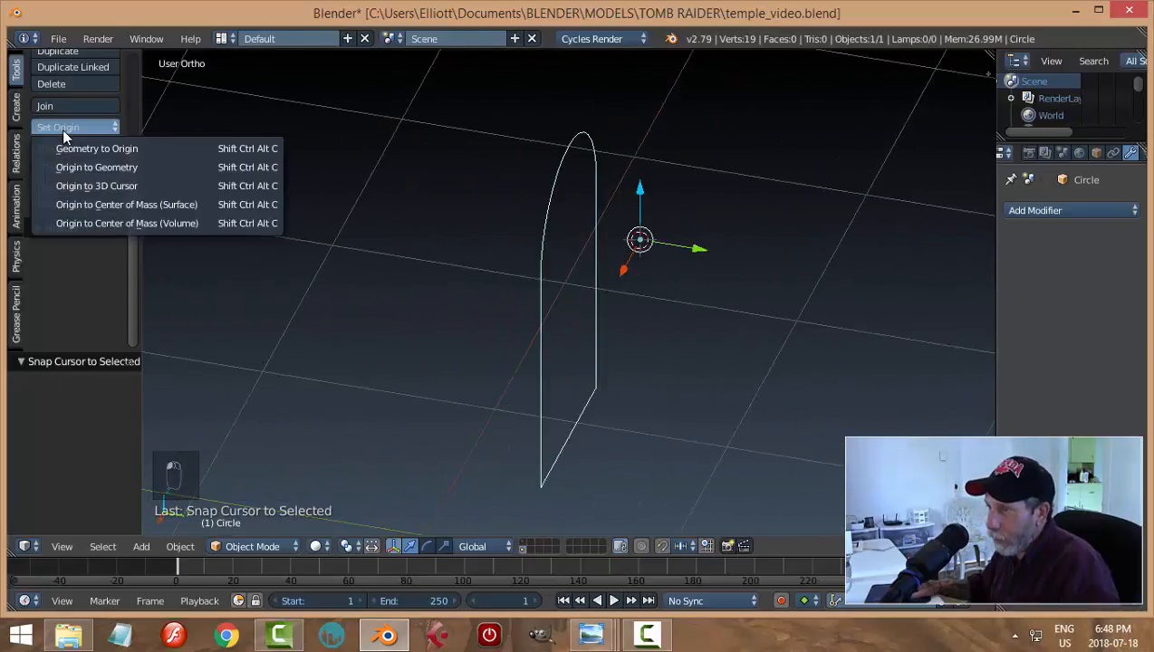
click(77, 165)
middle_drag(280, 270, 548, 352)
key(shift+s)
click(379, 292)
key(KP_Decimal)
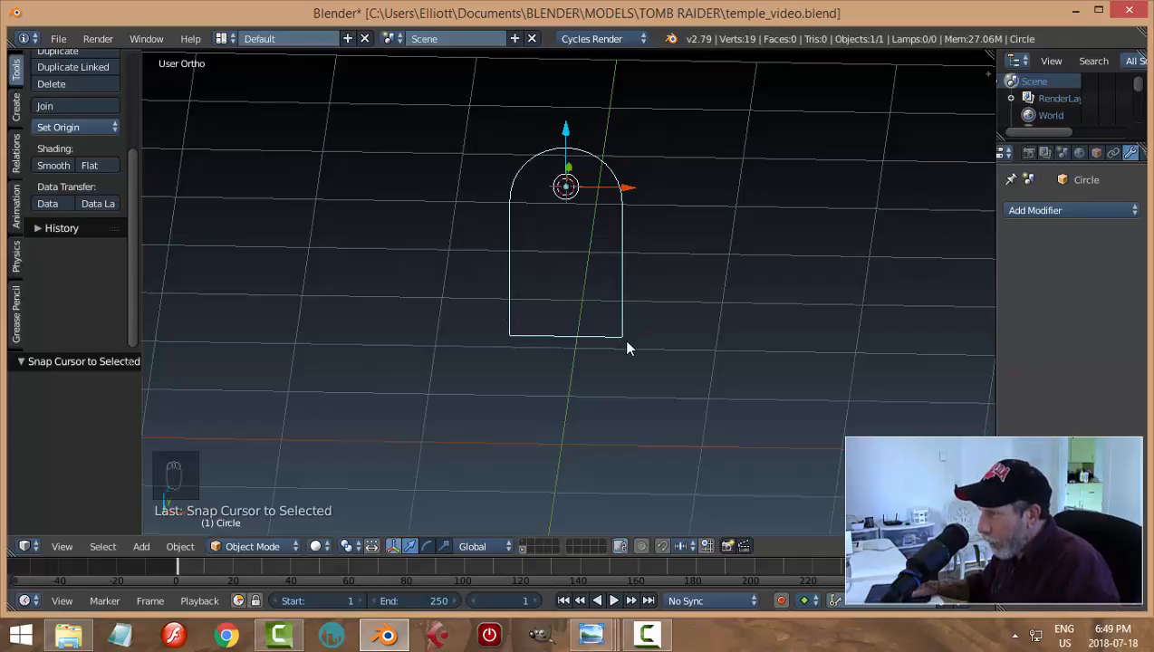
Delete the horizontal bottom edge of the arch outline in Edit Mode
key(Tab)
click(725, 337)
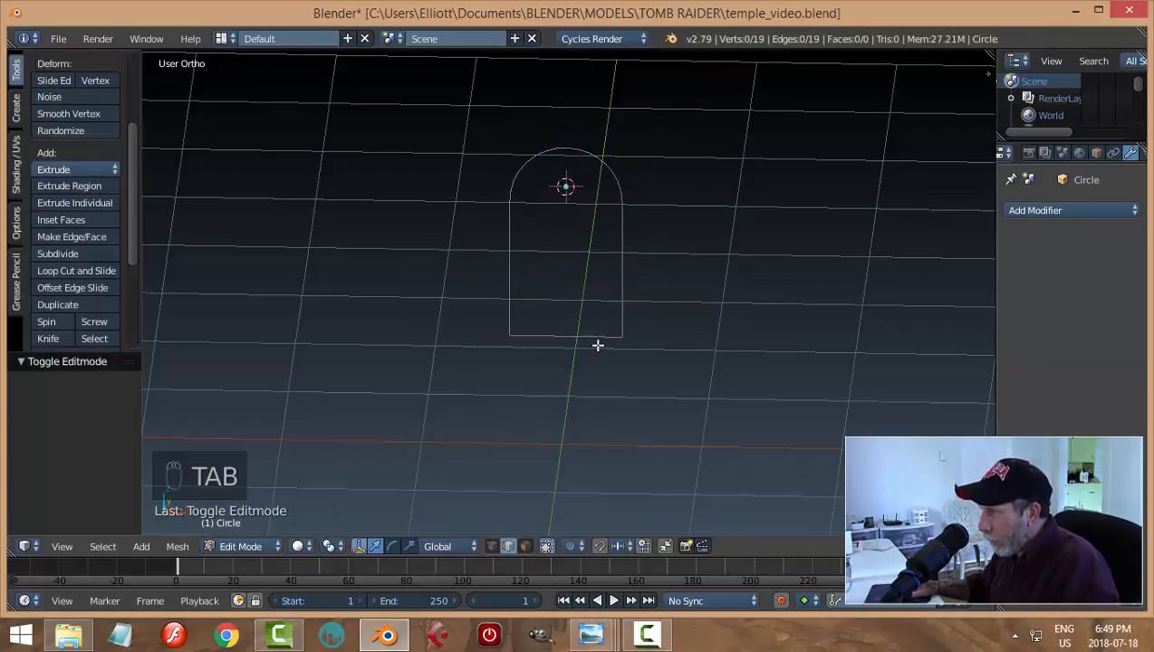
click(583, 334)
middle_drag(717, 333, 664, 371)
key(x)
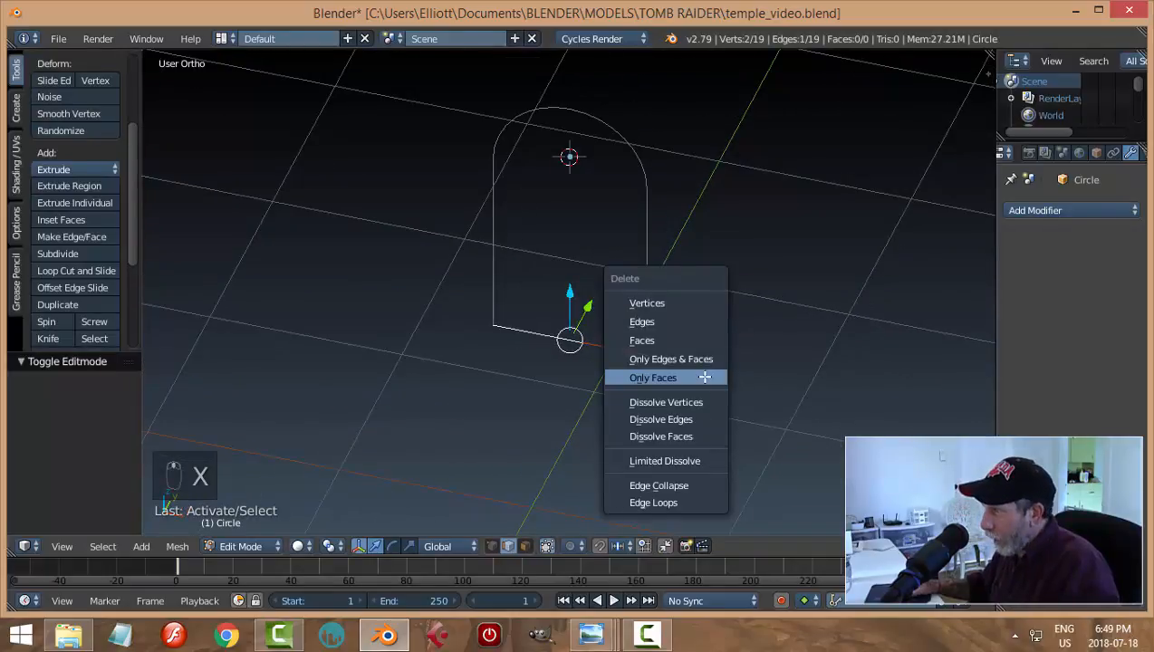
click(672, 322)
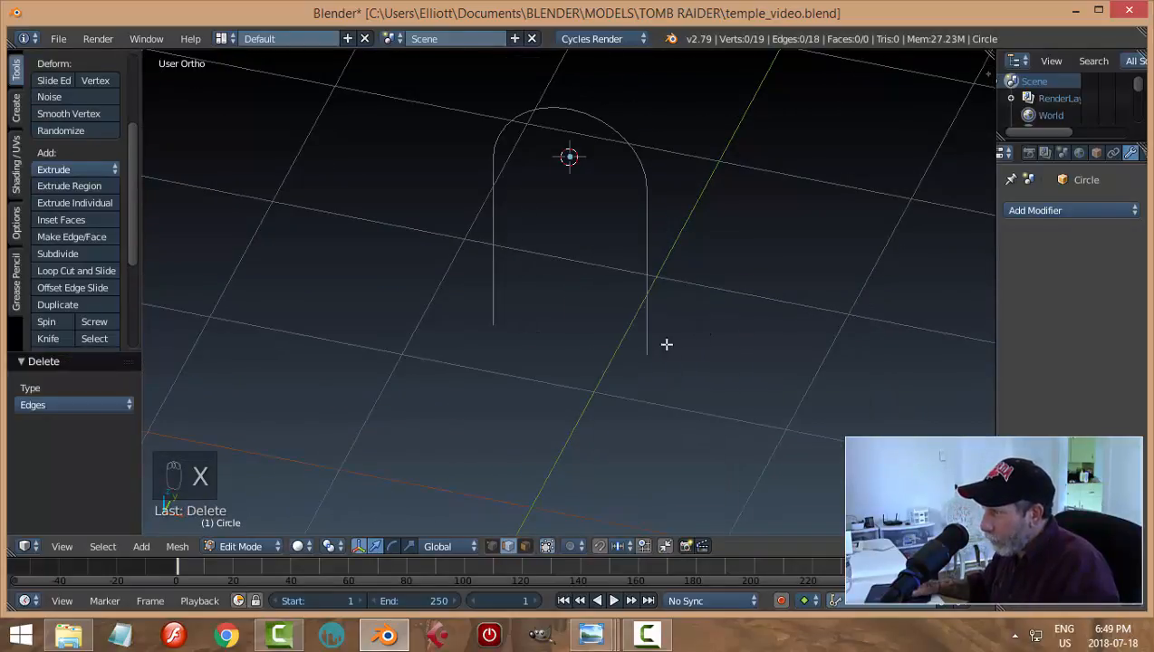
Return to Object Mode, convert the open arch outline with Curve from Mesh/Text and display its curve data settings
click(492, 309)
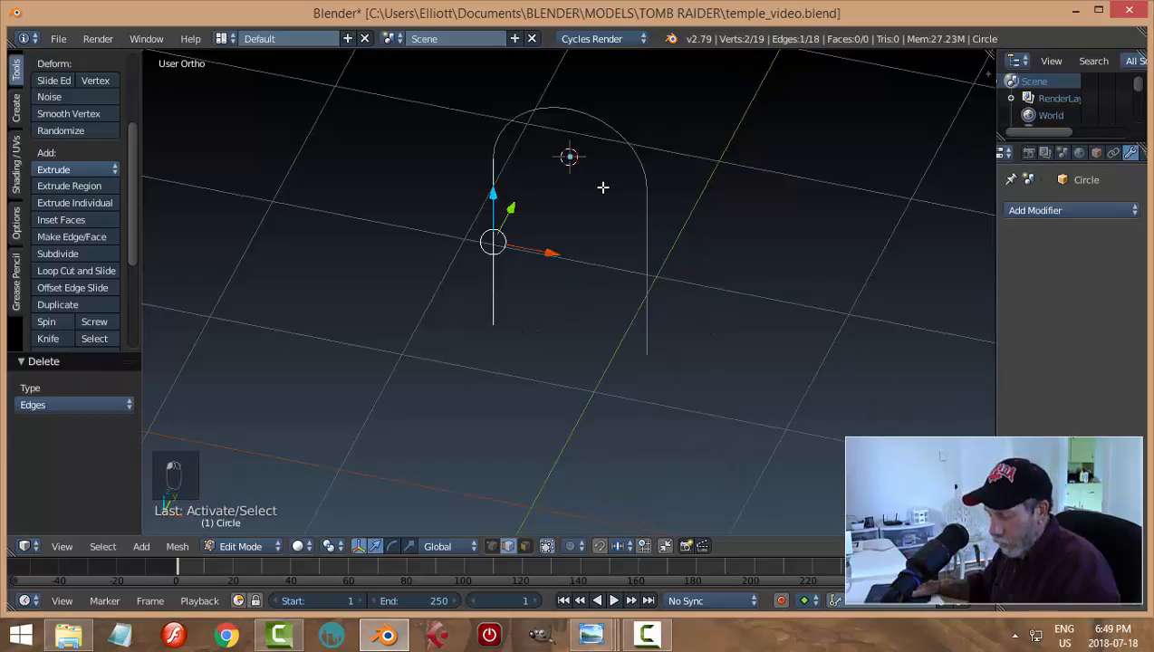
key(a)
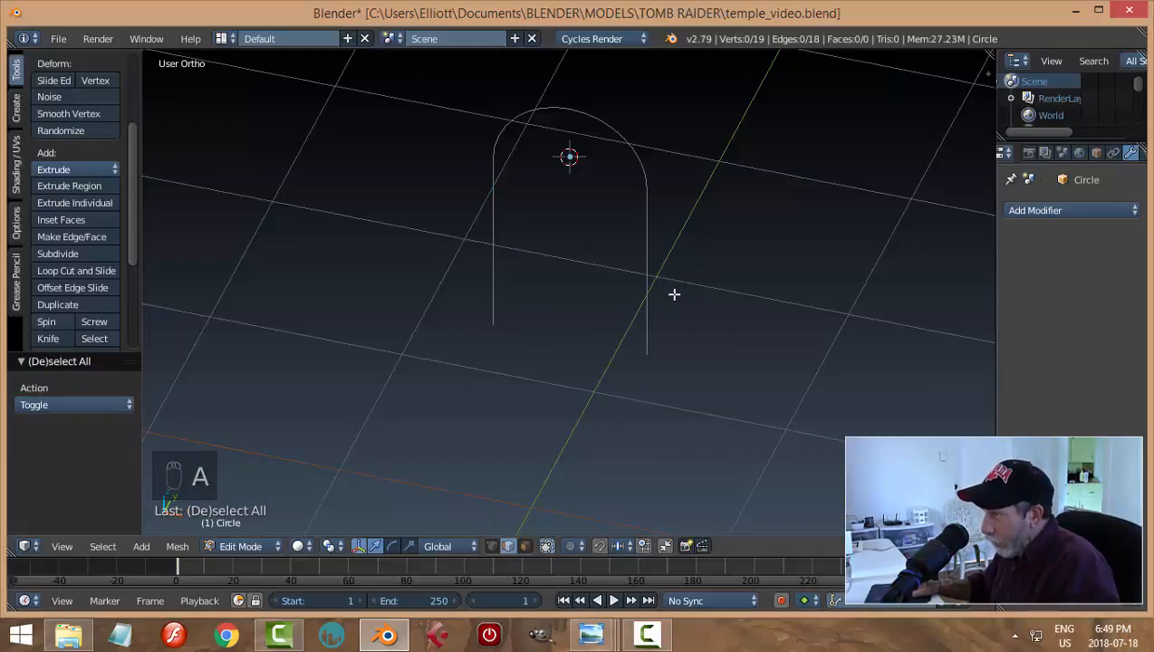
key(a)
key(a)
key(Tab)
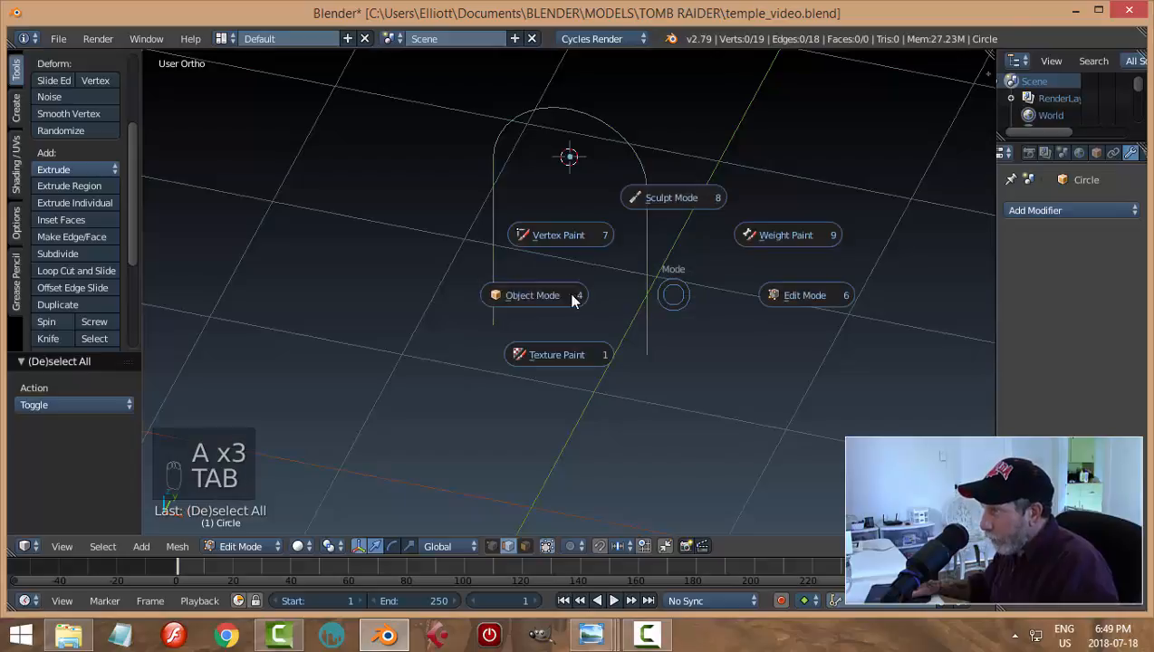
click(538, 292)
middle_drag(738, 313, 647, 301)
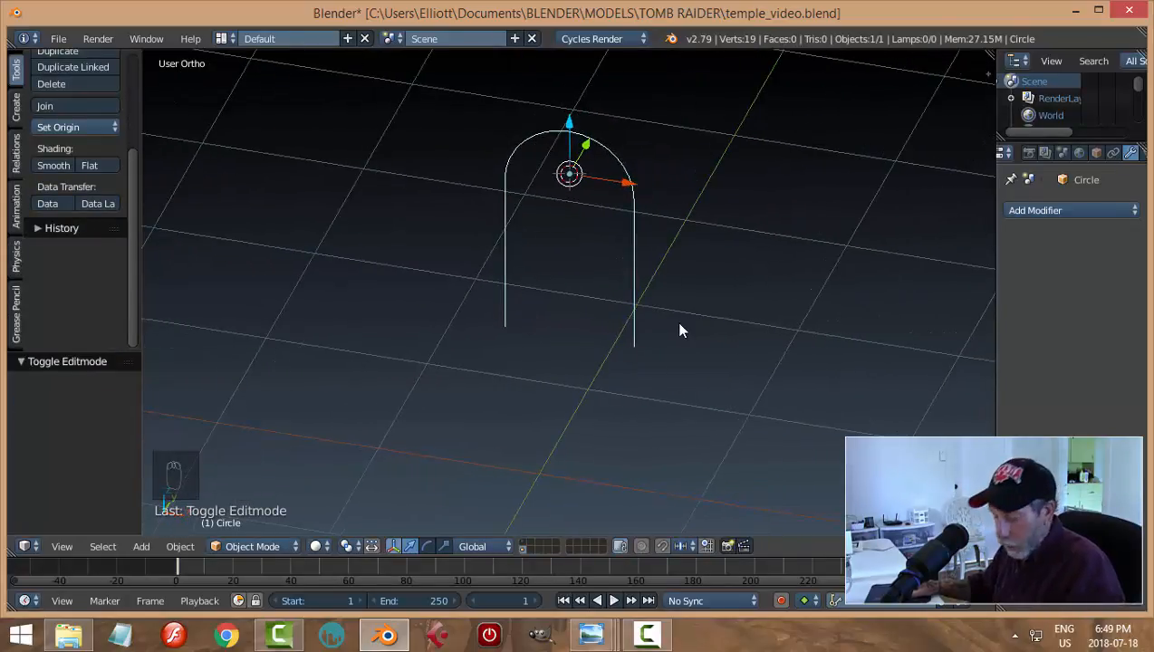
key(alt+c)
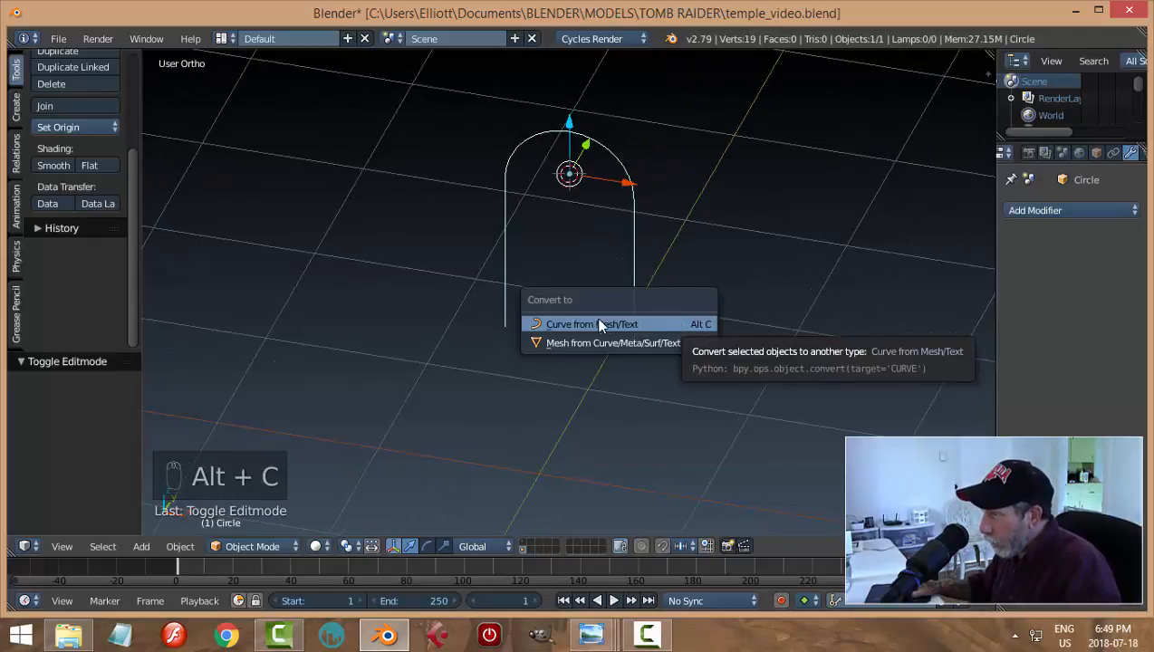
click(576, 320)
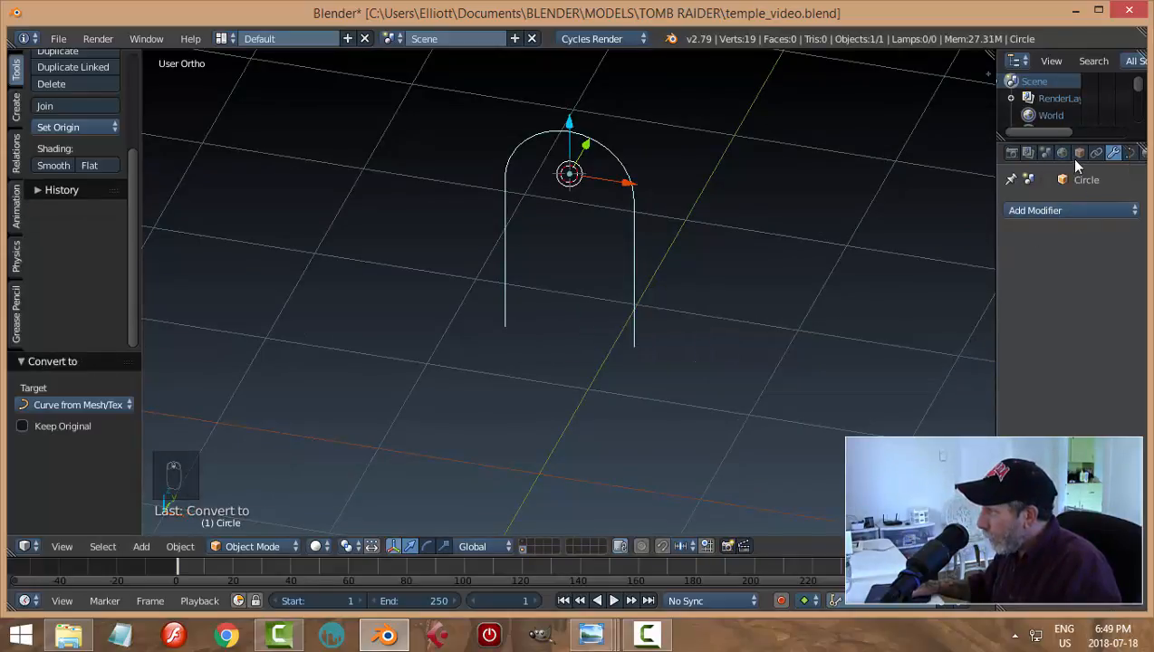
click(1113, 153)
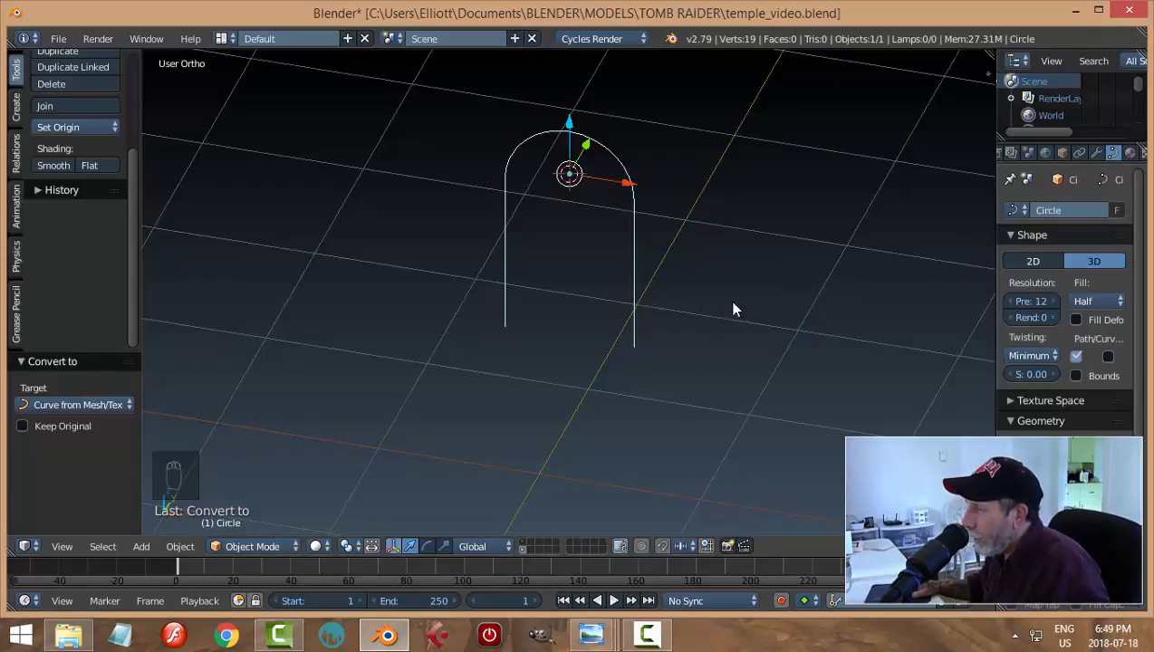
Check the arch curve's control points in Edit Mode, return to Object Mode and save the file over the existing one
middle_drag(732, 309, 740, 306)
key(Tab)
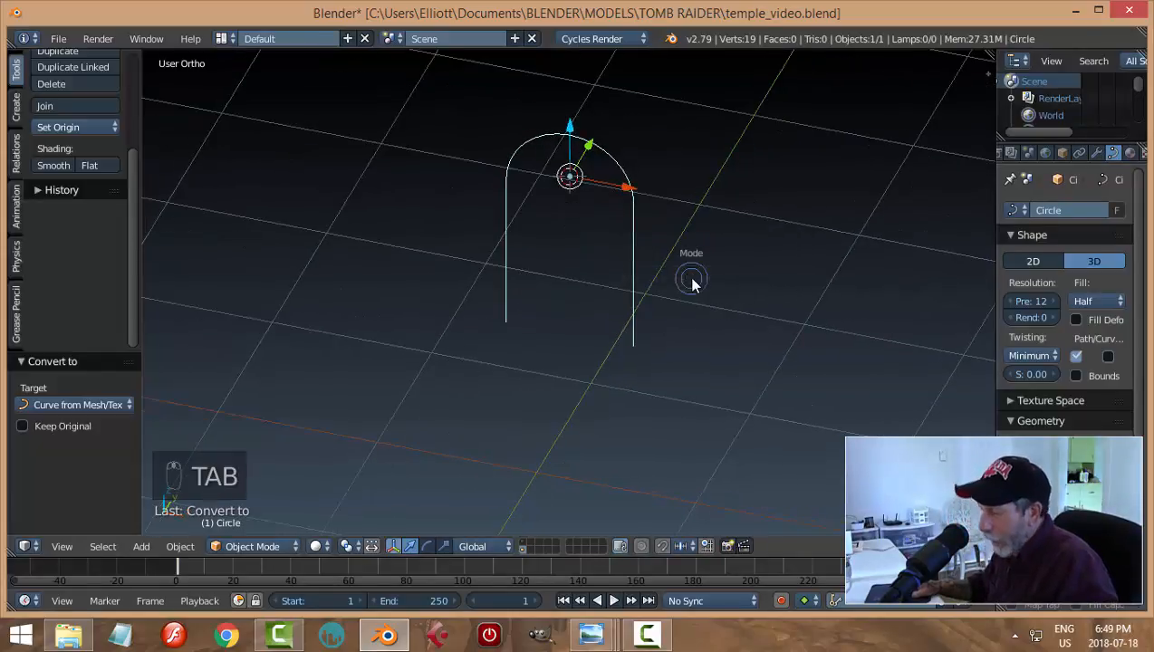
click(855, 286)
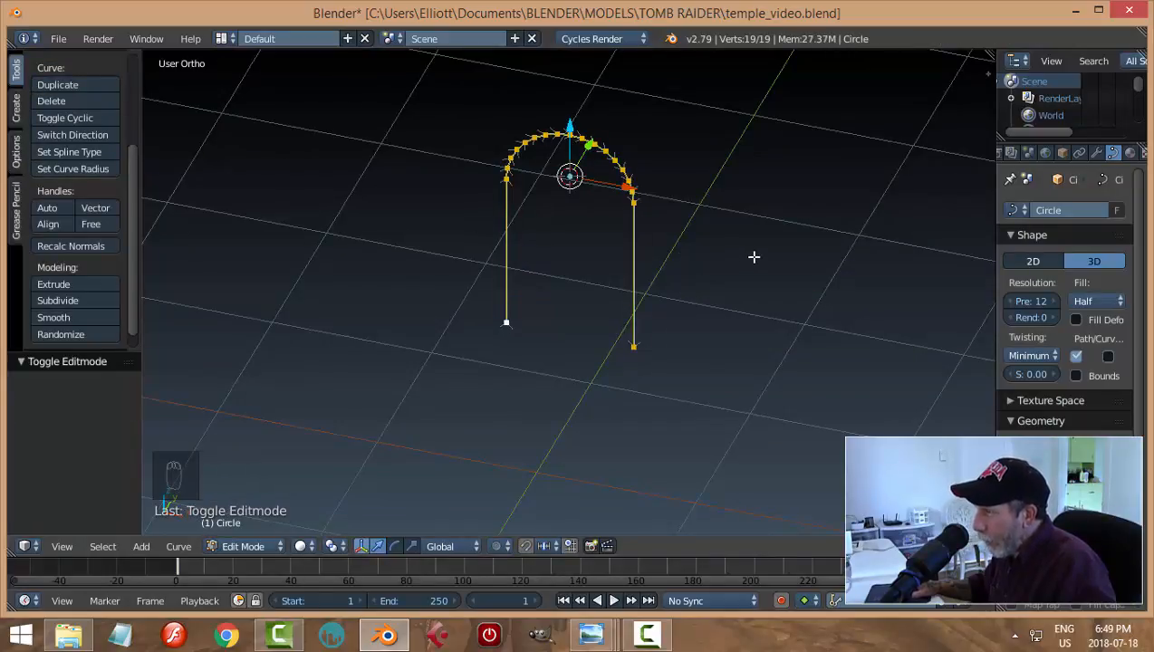
key(Tab)
click(652, 262)
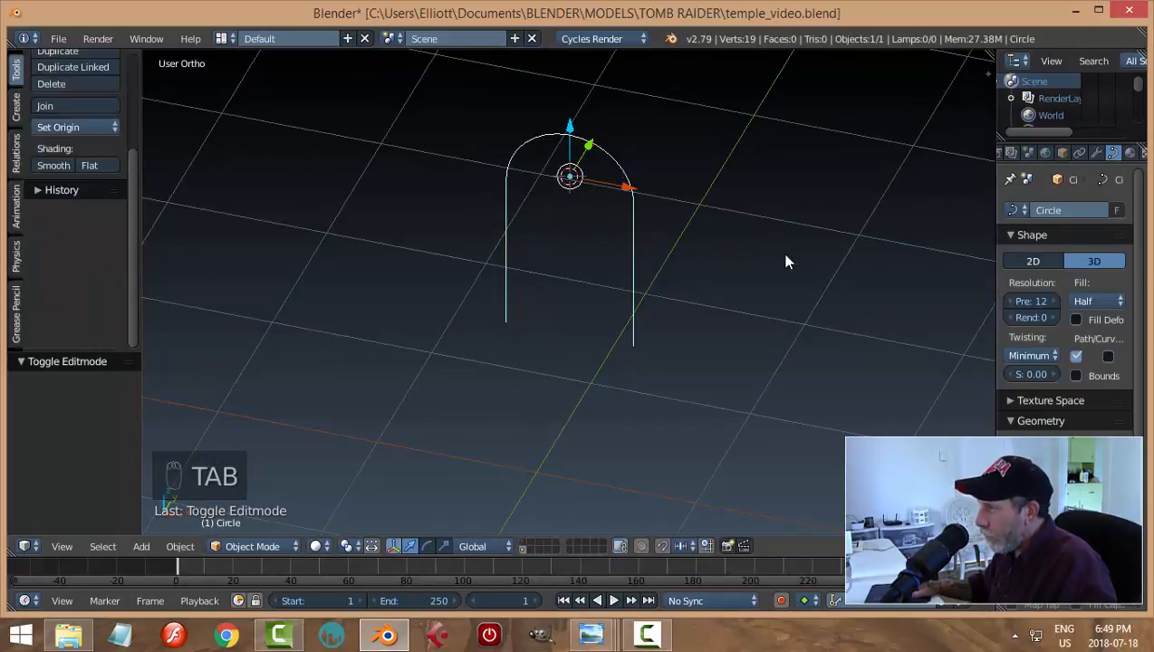
key(ctrl+s)
click(721, 265)
Add a cube at the 3D cursor and scale it uniformly to about 0.094 in Edit Mode
middle_drag(706, 286, 658, 284)
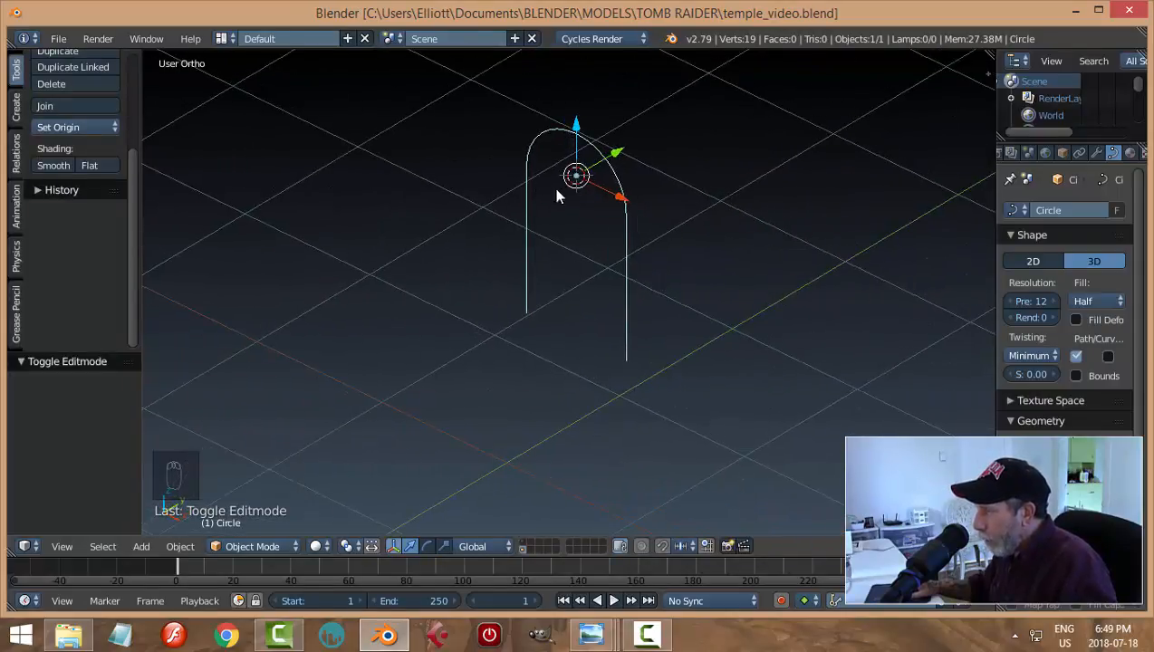
middle_drag(556, 195, 762, 247)
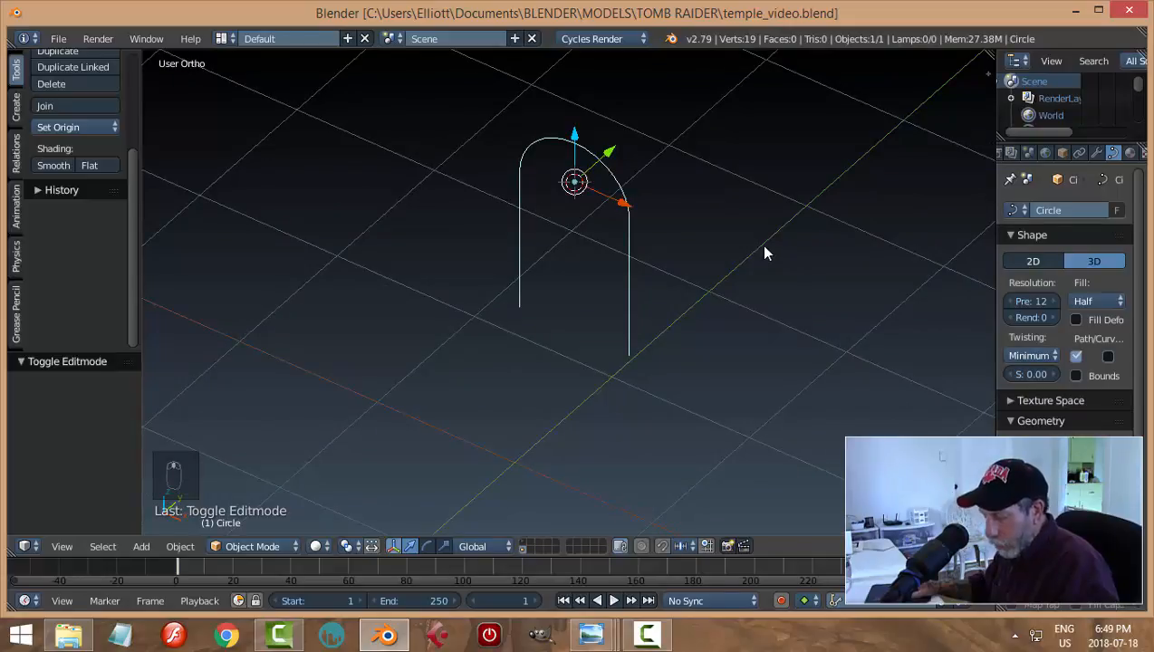
key(shift+a)
mouse_move(760, 247)
click(820, 262)
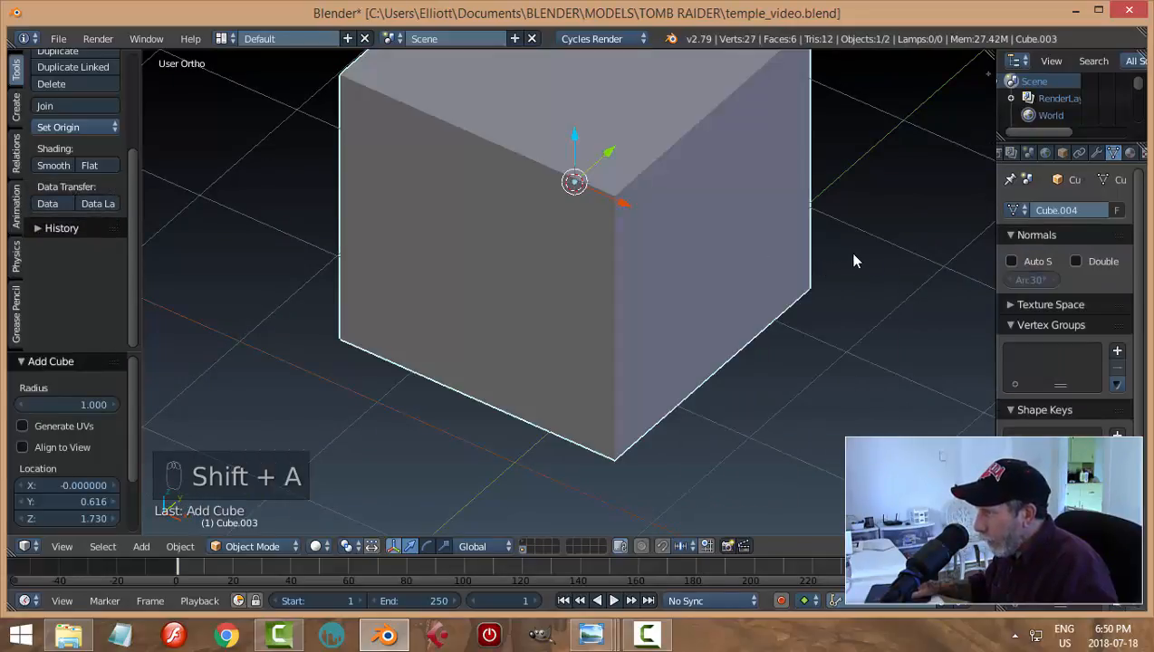
key(Tab)
click(964, 263)
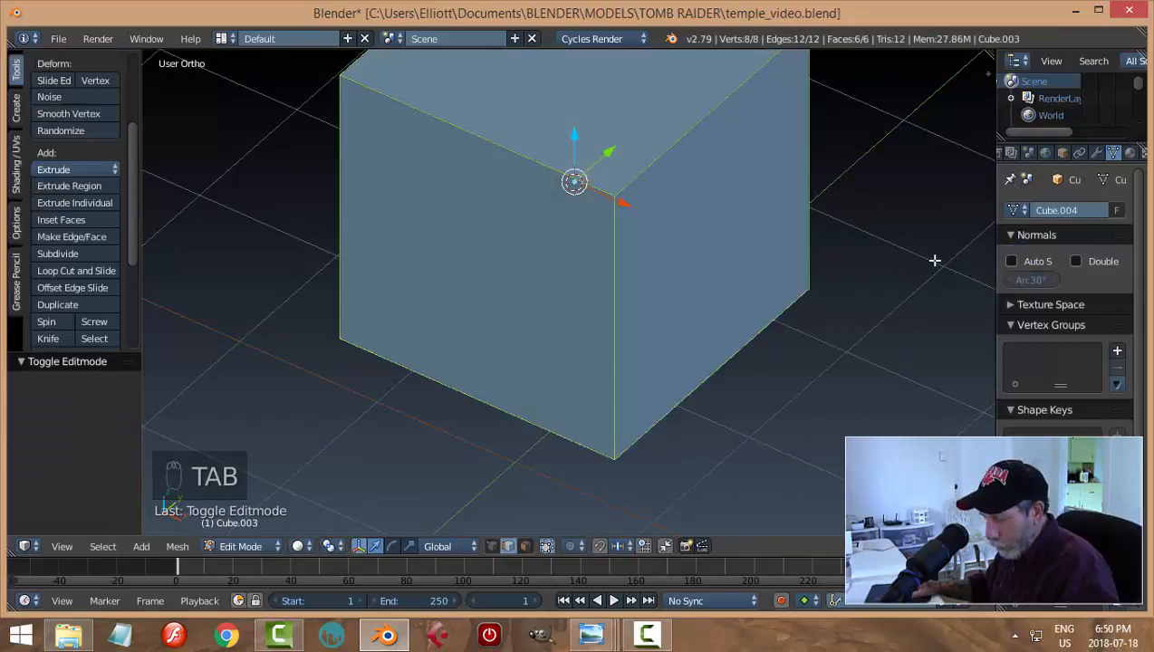
key(s)
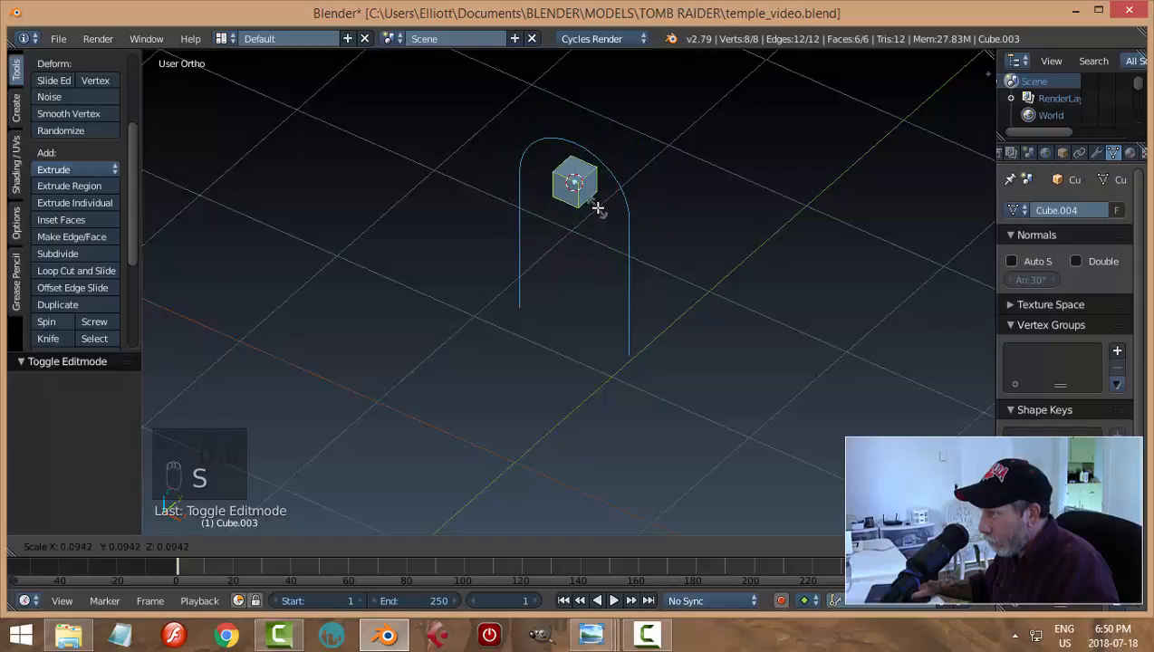
click(597, 206)
Scale the small cube by 0.778 along Y, 1.515 along X and 0.715 along Z into a flat brick
middle_drag(682, 229, 798, 222)
key(s)
click(683, 245)
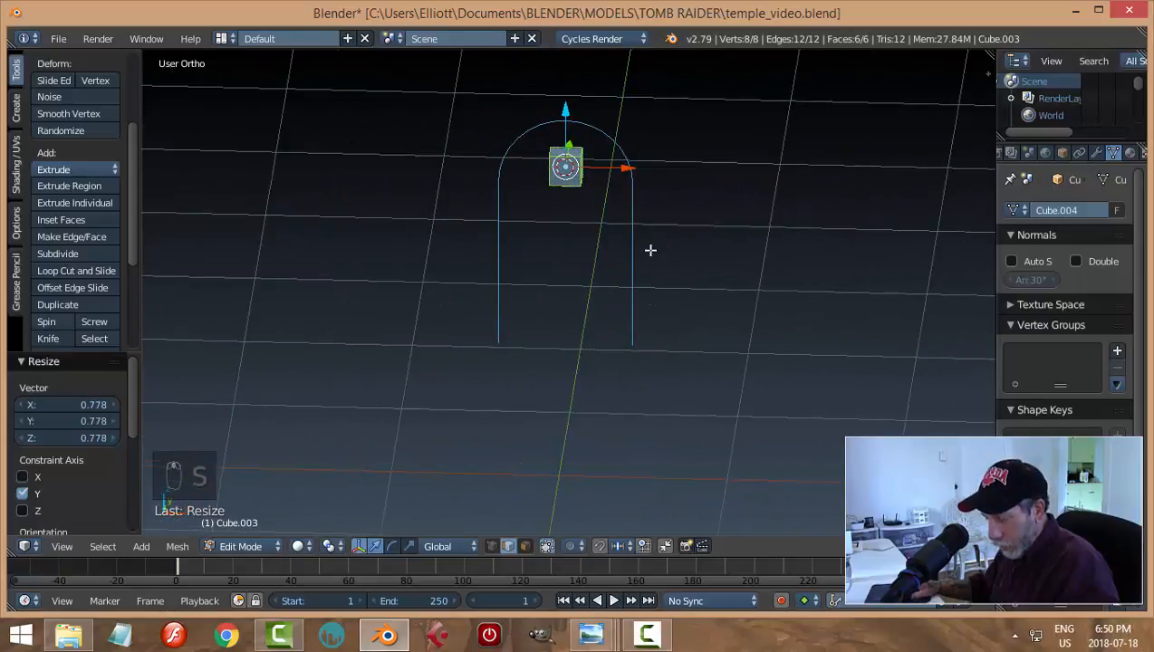
key(s)
click(722, 257)
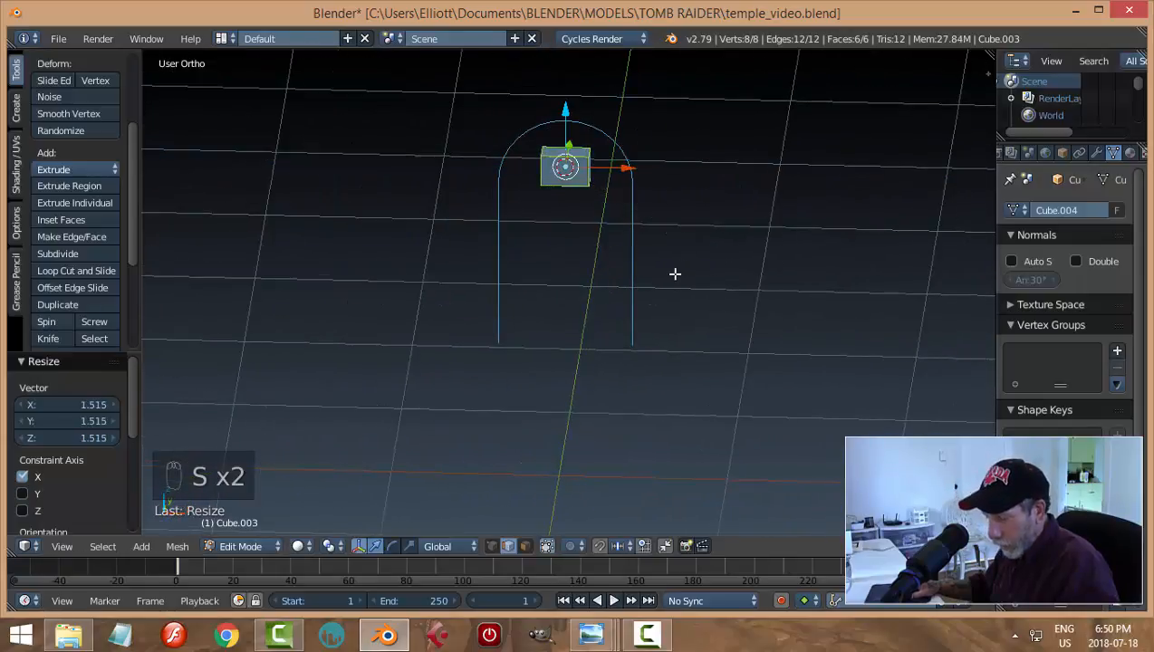
key(s)
key(z)
click(637, 248)
middle_drag(638, 248, 689, 277)
key(Tab)
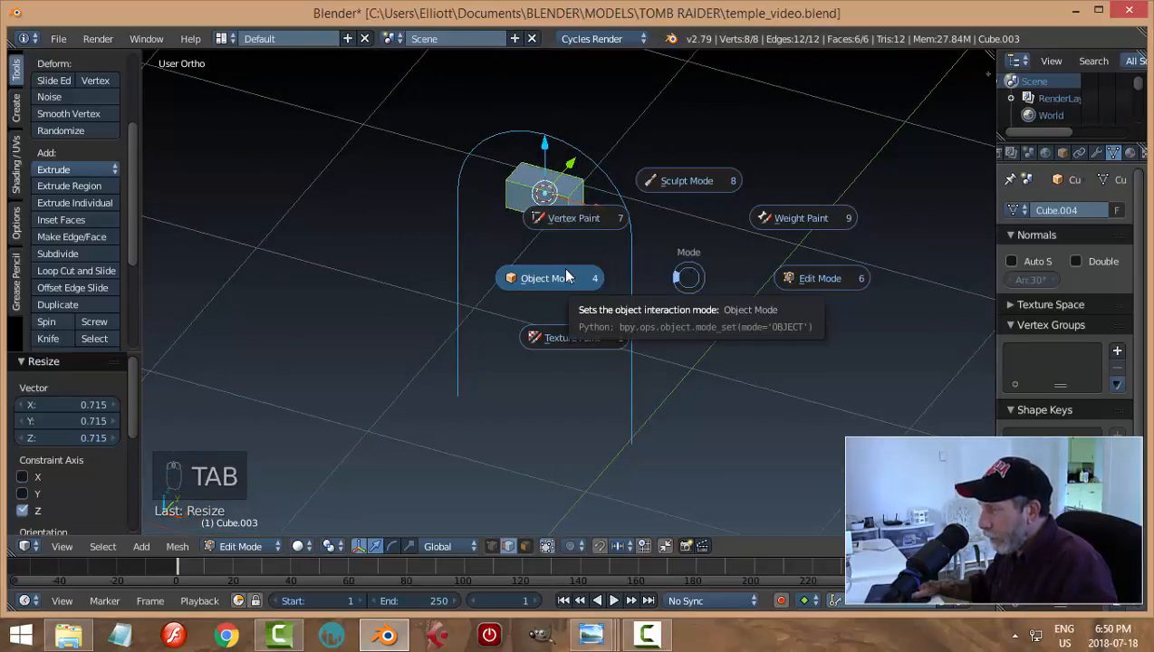
Toggle to Object Mode and back to Edit Mode, and scale the brick by 0.468 along X
click(567, 276)
middle_drag(623, 271, 490, 251)
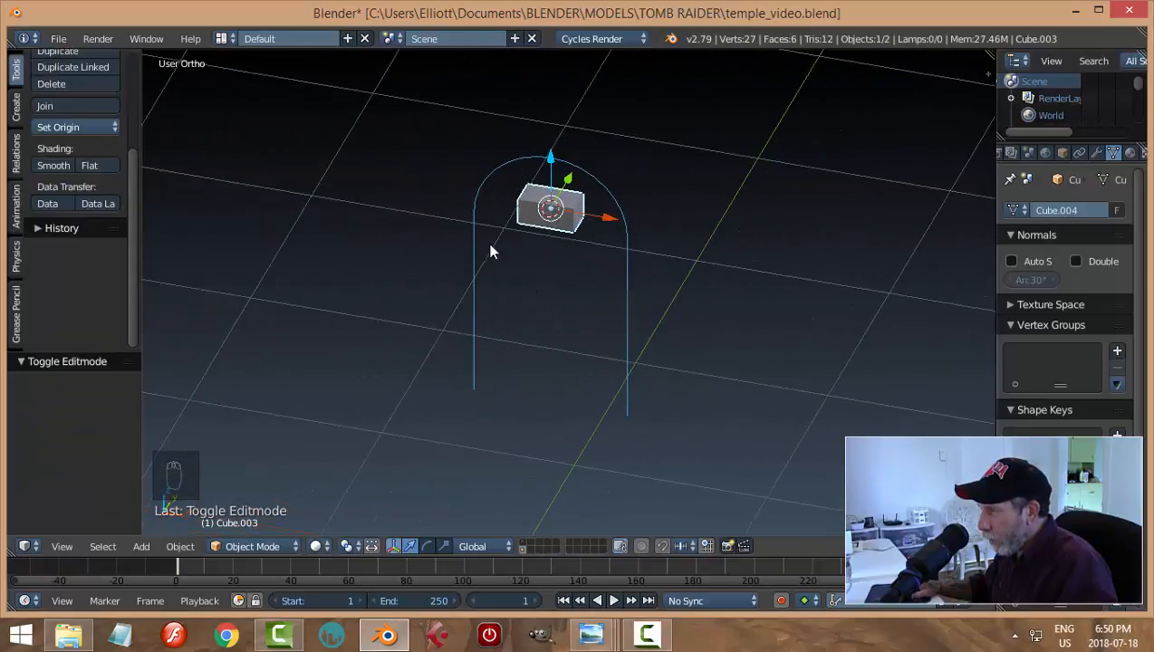
middle_drag(695, 268, 620, 281)
key(Tab)
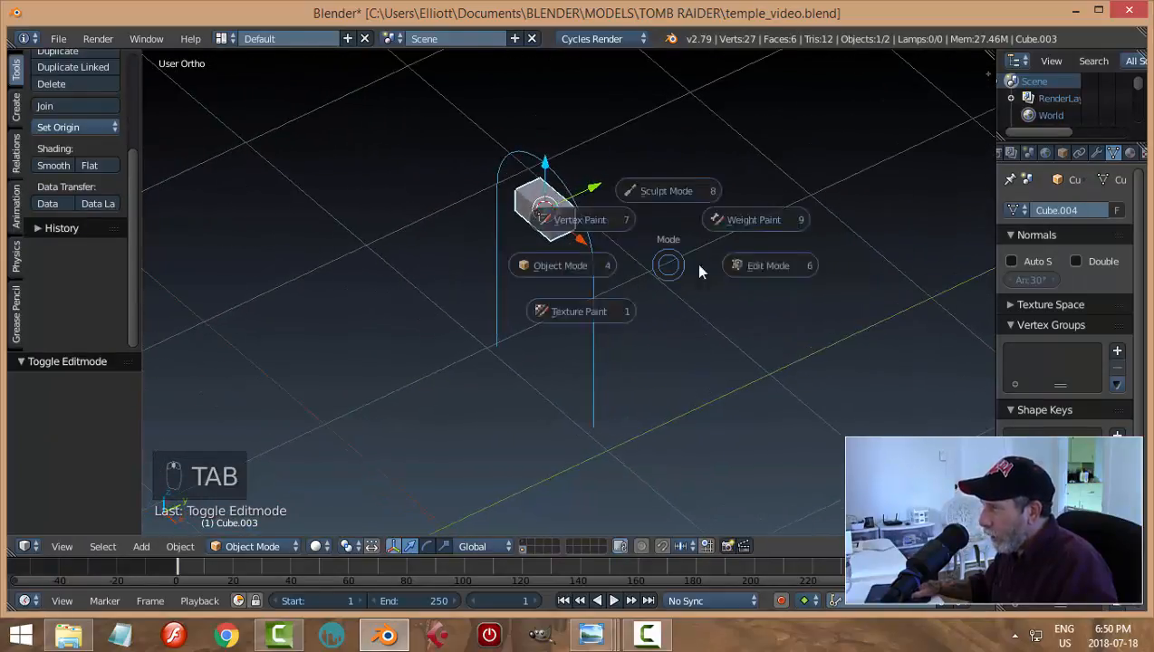
click(720, 292)
middle_drag(719, 292, 705, 291)
key(s)
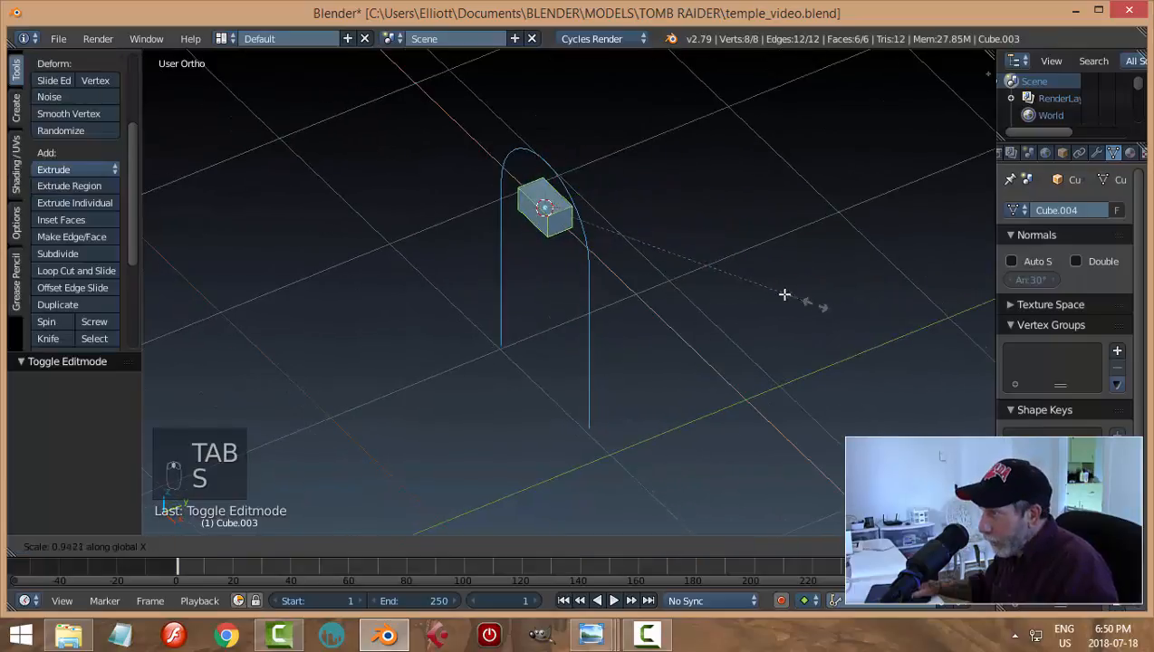
key(x)
click(680, 251)
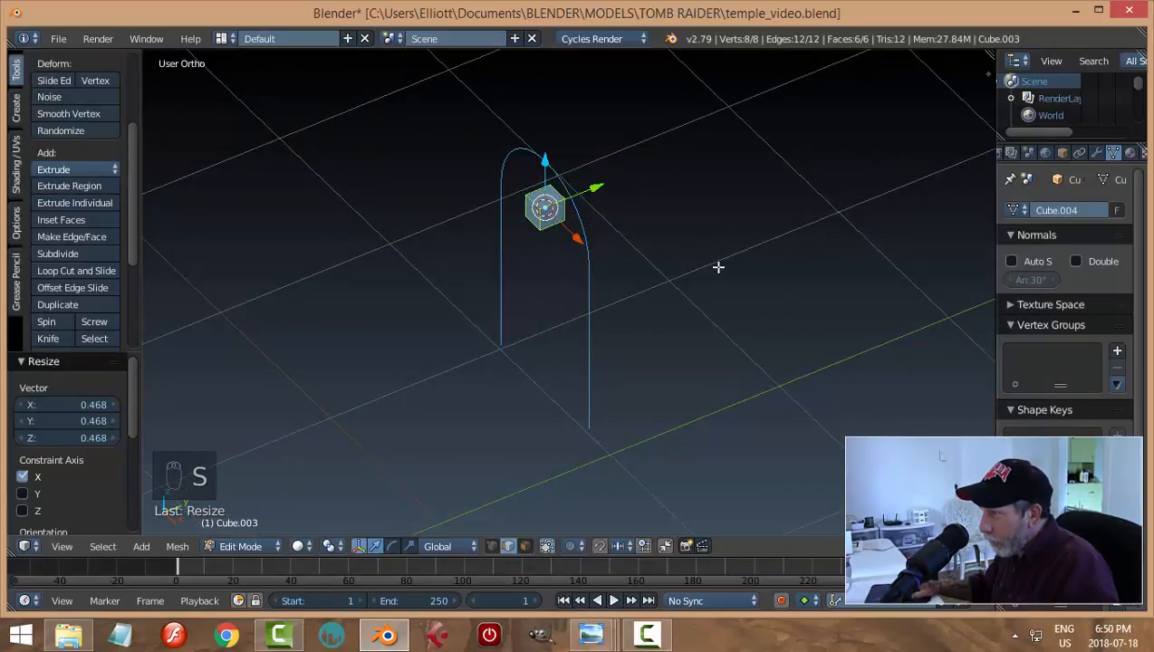
Scale the block by 1.327 along Y so its depth extends through the arch
key(s)
key(y)
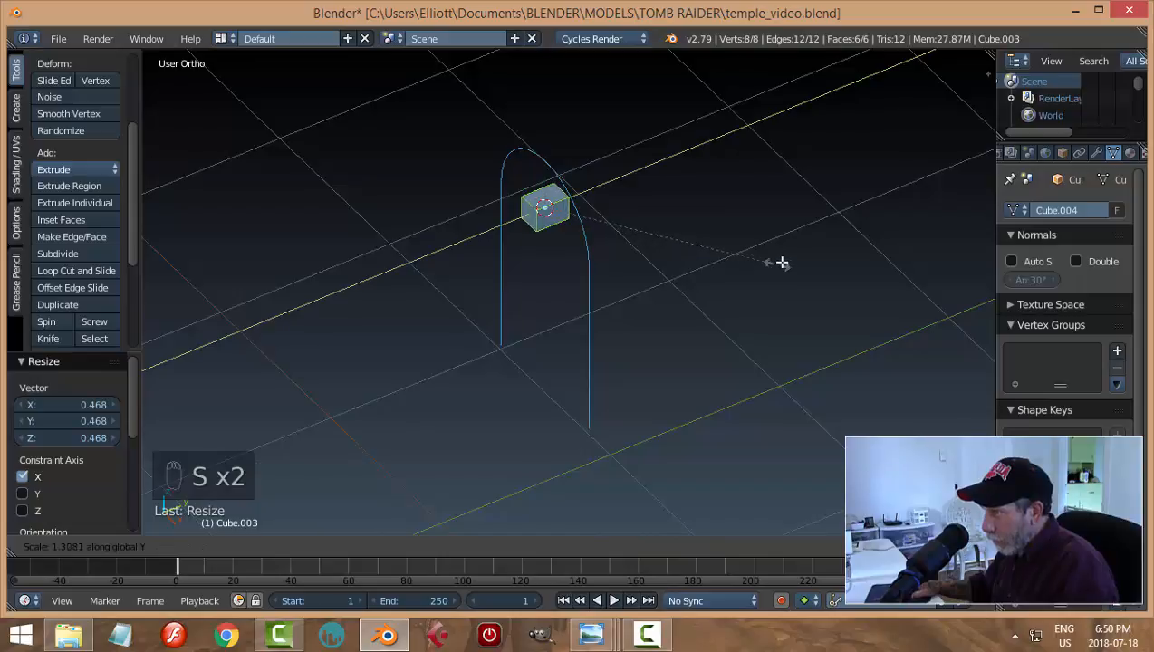
click(775, 260)
middle_drag(649, 293, 571, 327)
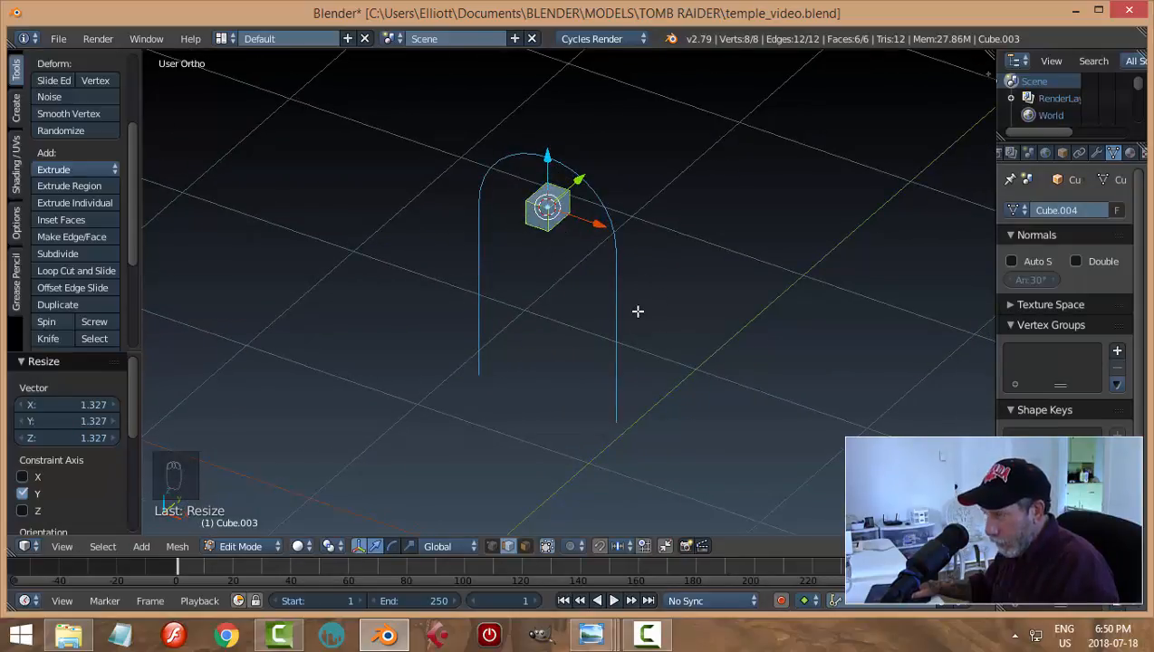
middle_drag(666, 320, 683, 338)
Return to Object Mode, apply the block's rotation and scale, and check its transform values
key(Tab)
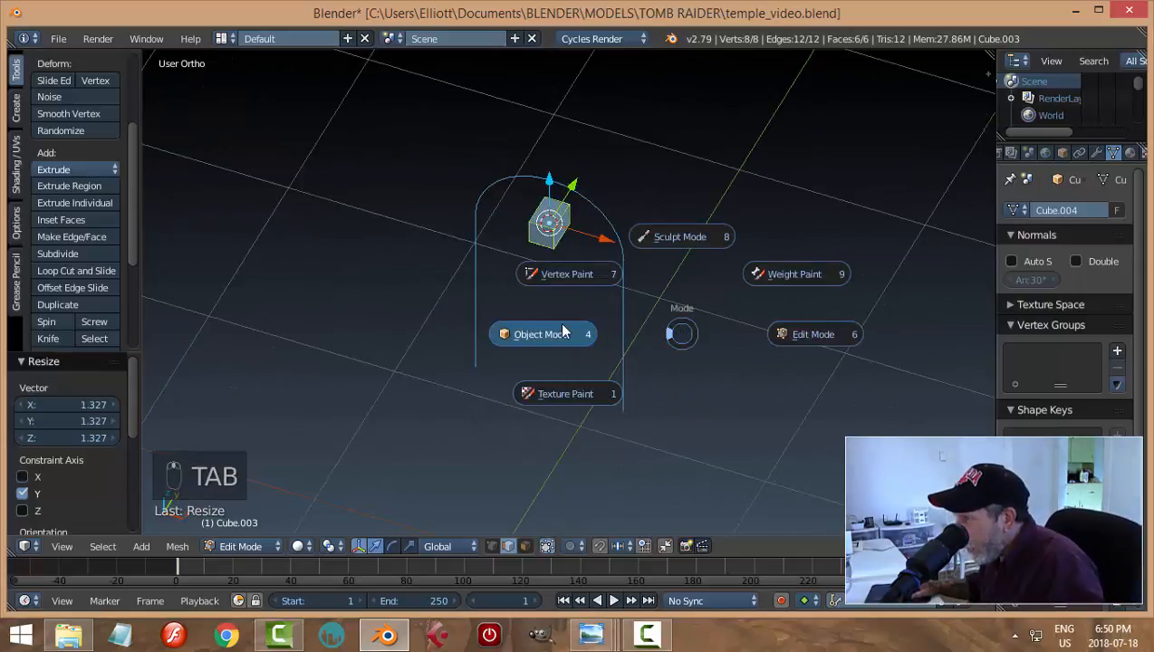
key(ctrl+a)
click(707, 288)
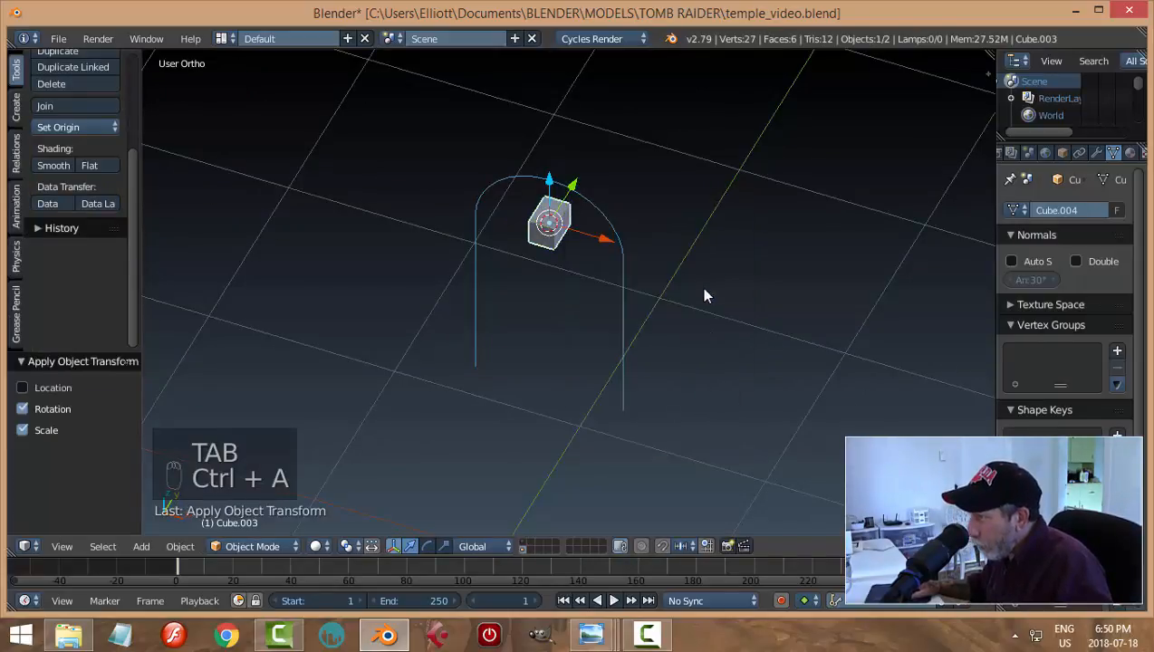
mouse_move(703, 294)
middle_down()
mouse_move(670, 262)
mouse_move(674, 325)
middle_up()
scroll(679, 328, up, 2)
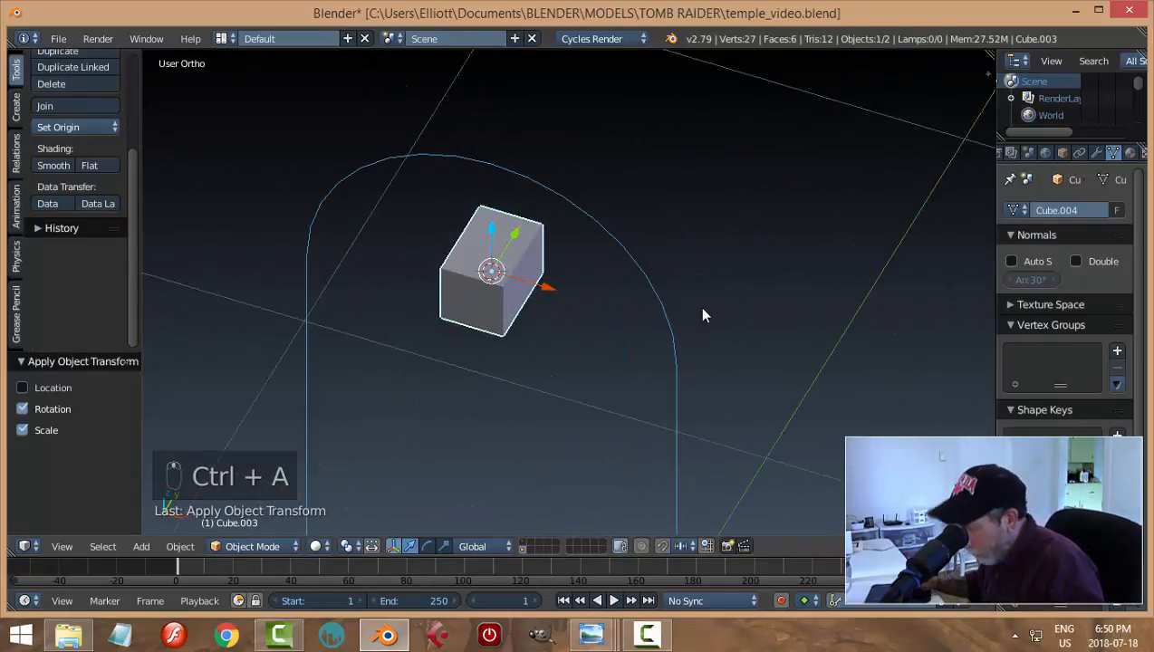
key(n)
scroll(965, 260, up, 10)
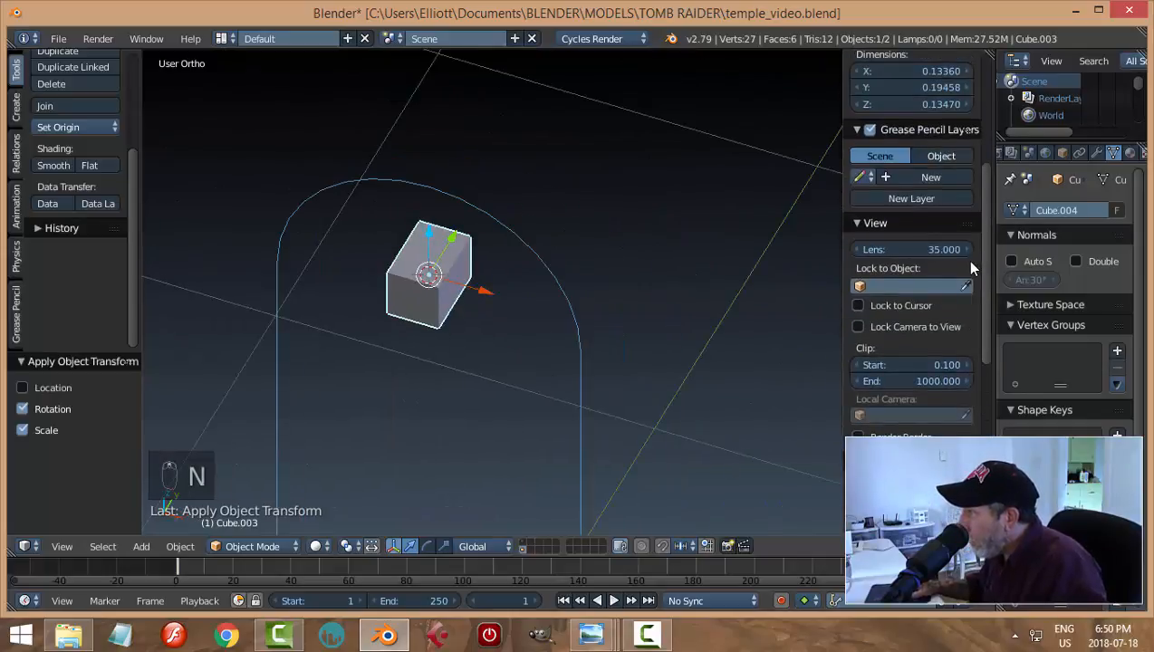
scroll(971, 265, up, 3)
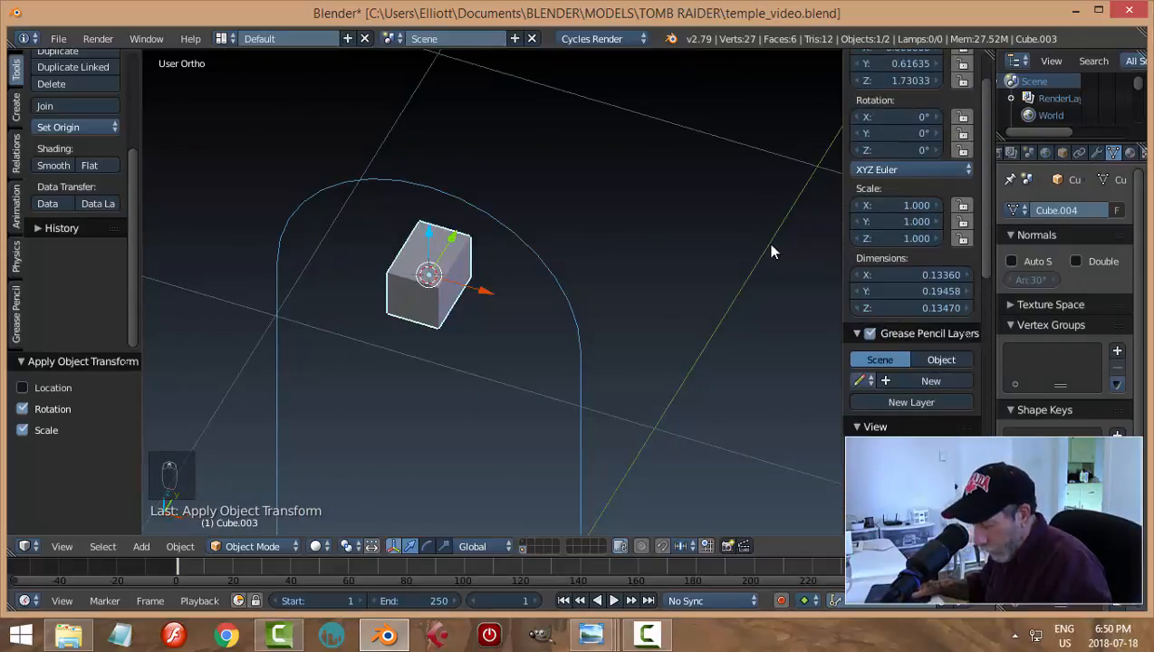
key(m)
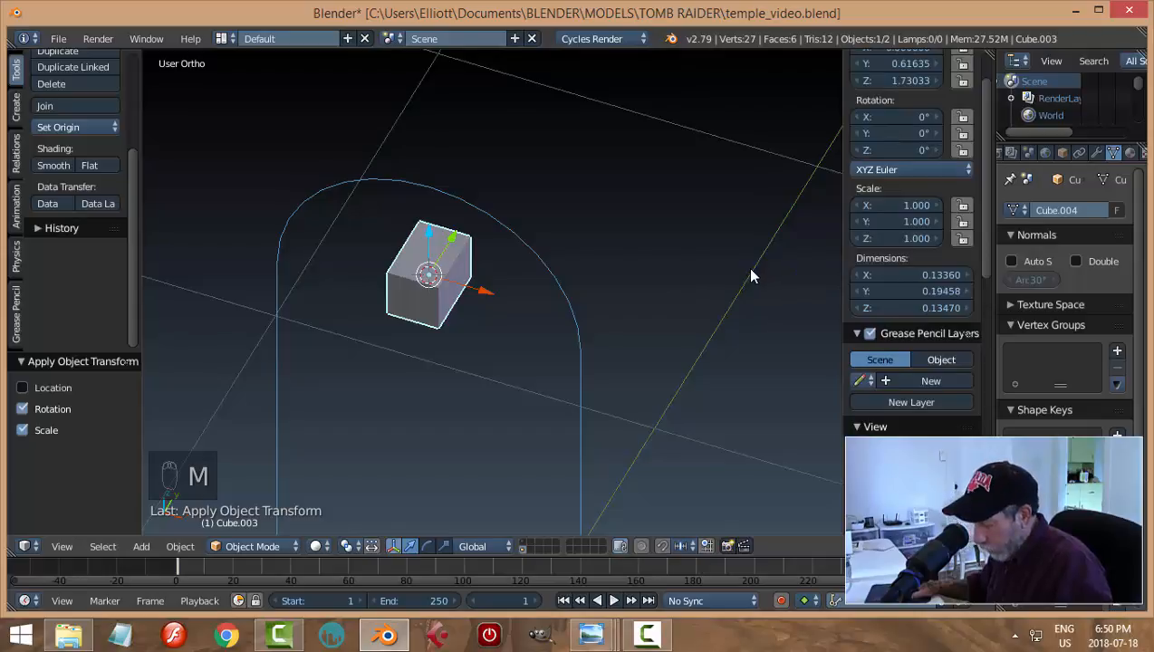
key(n)
scroll(728, 321, down, 2)
Add a Bevel modifier to the block with a width of 0.0070 and 2 segments
click(1096, 152)
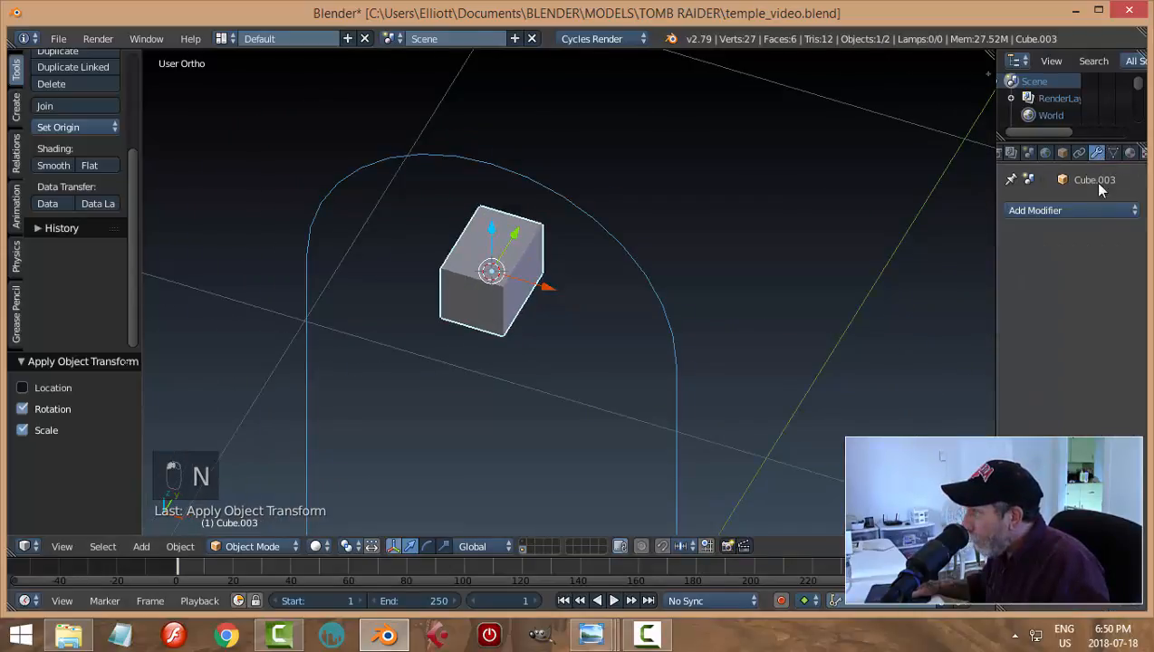
click(1040, 210)
click(777, 268)
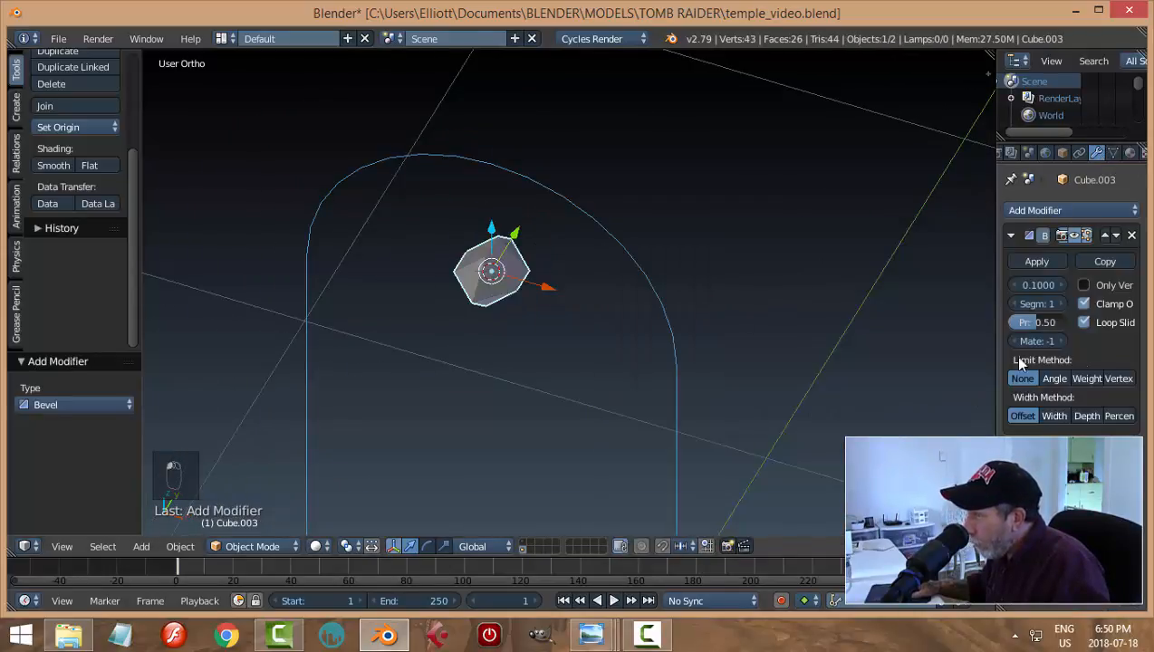
click(1062, 303)
drag(1049, 285, 1055, 309)
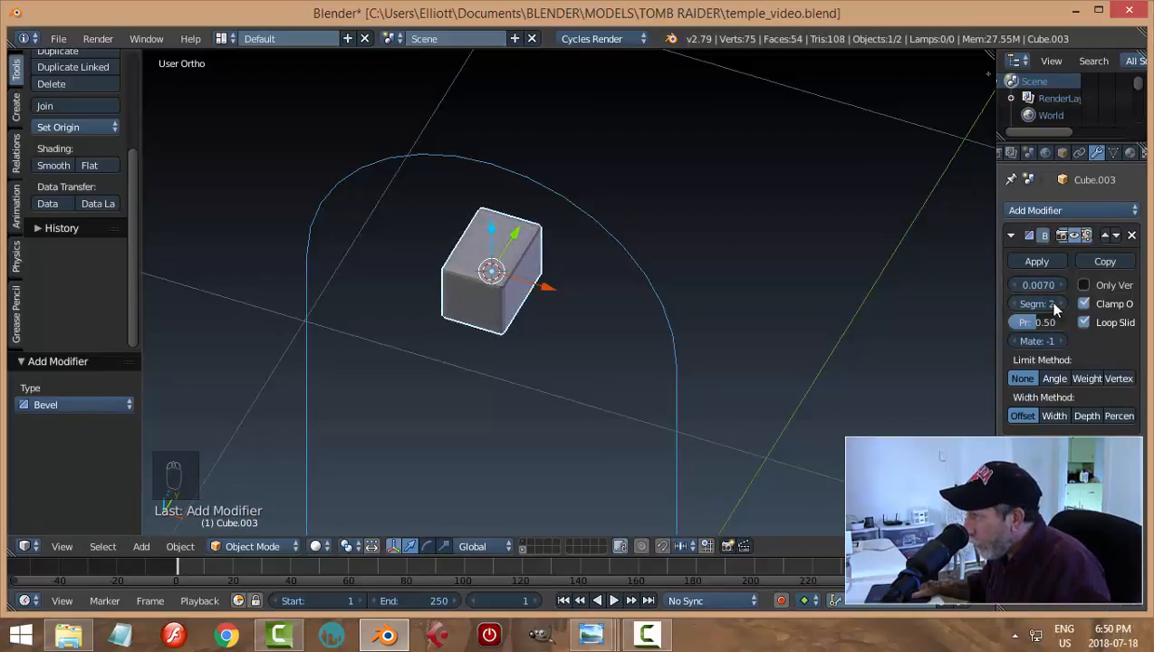
Shade the block smooth and reduce its bevel width to 0.0040, leaving the block selected
click(52, 166)
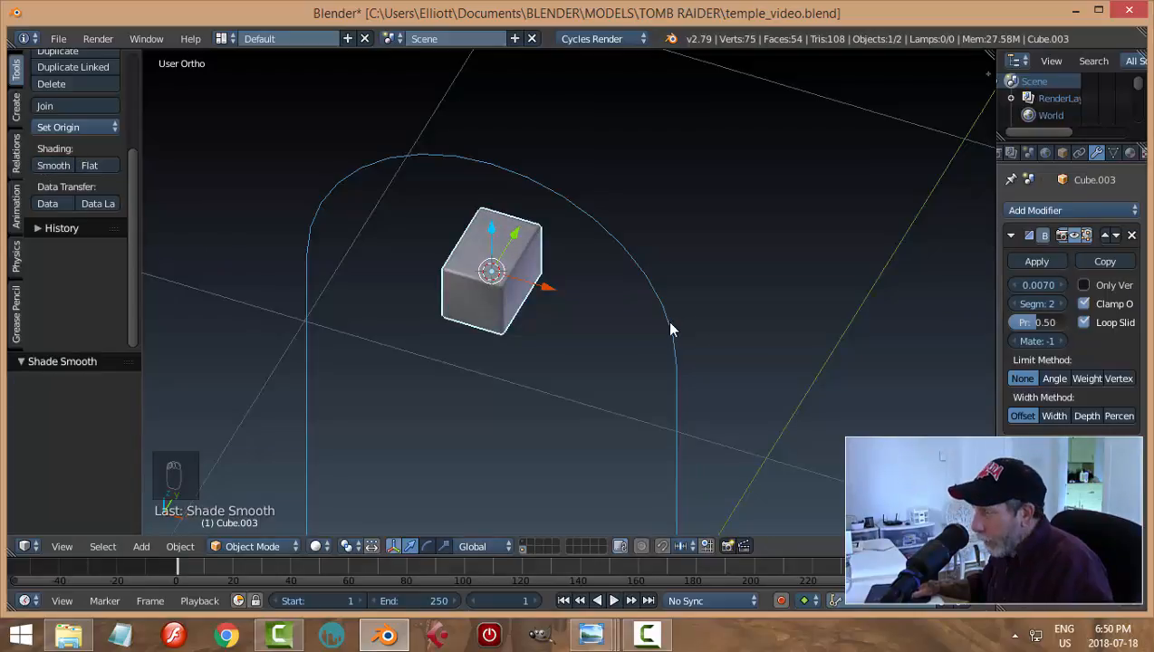
middle_drag(656, 332, 650, 323)
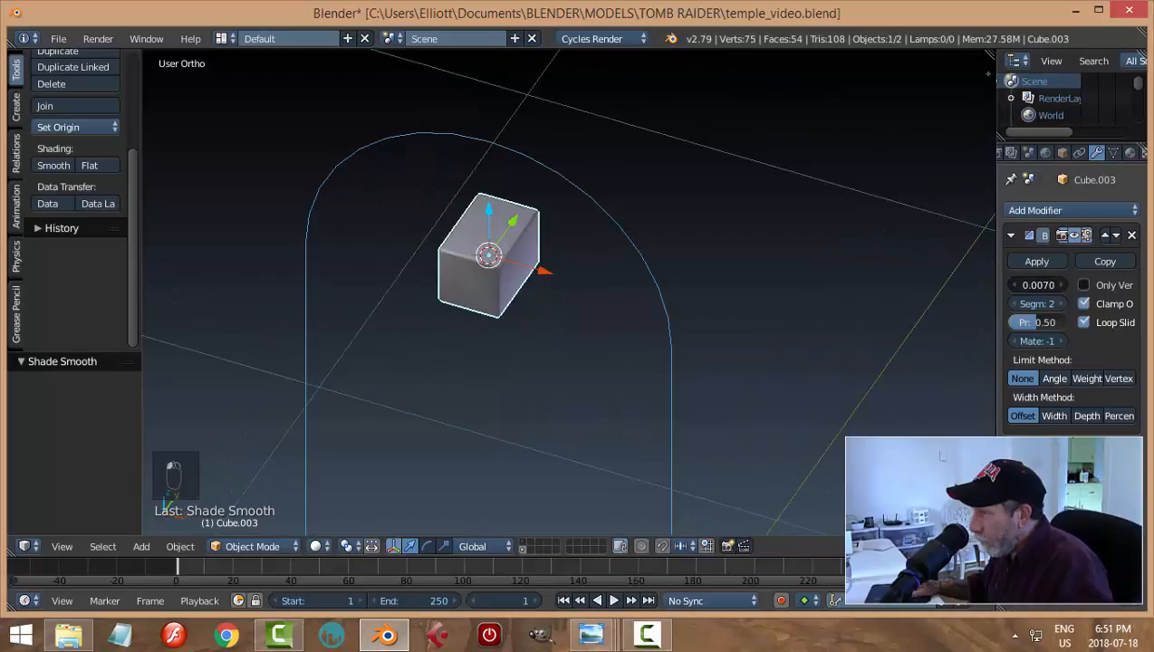
drag(1036, 284, 1023, 284)
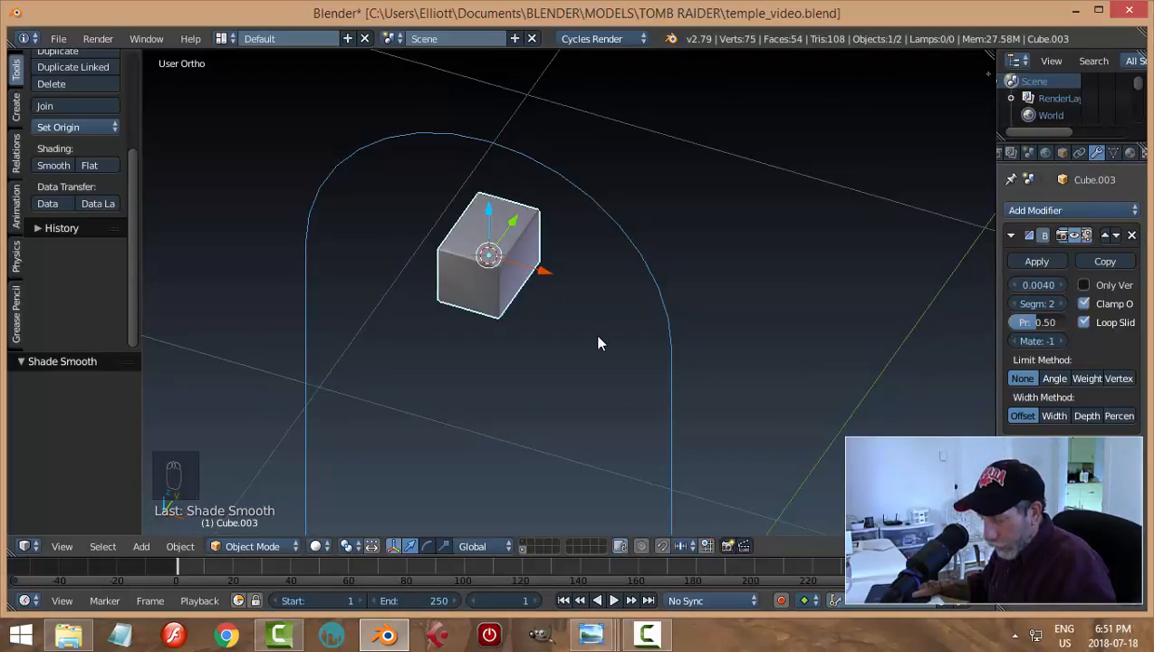
key(a)
scroll(553, 347, down, 4)
middle_drag(550, 349, 606, 377)
right_click(547, 273)
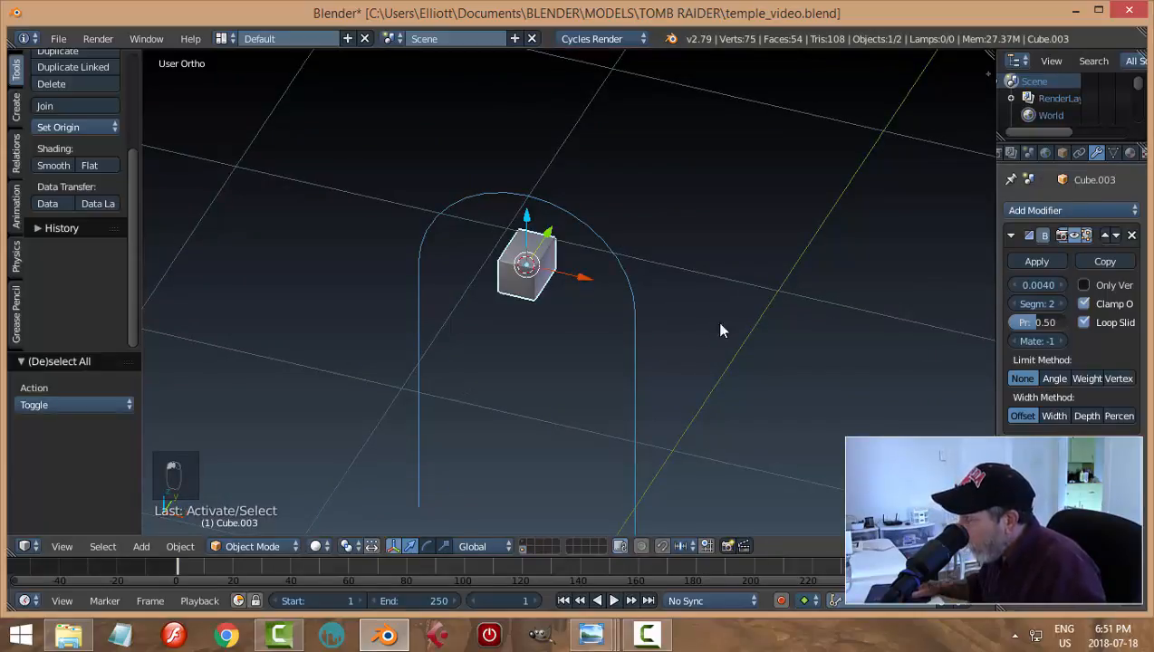
shift+middle_drag(703, 317, 702, 320)
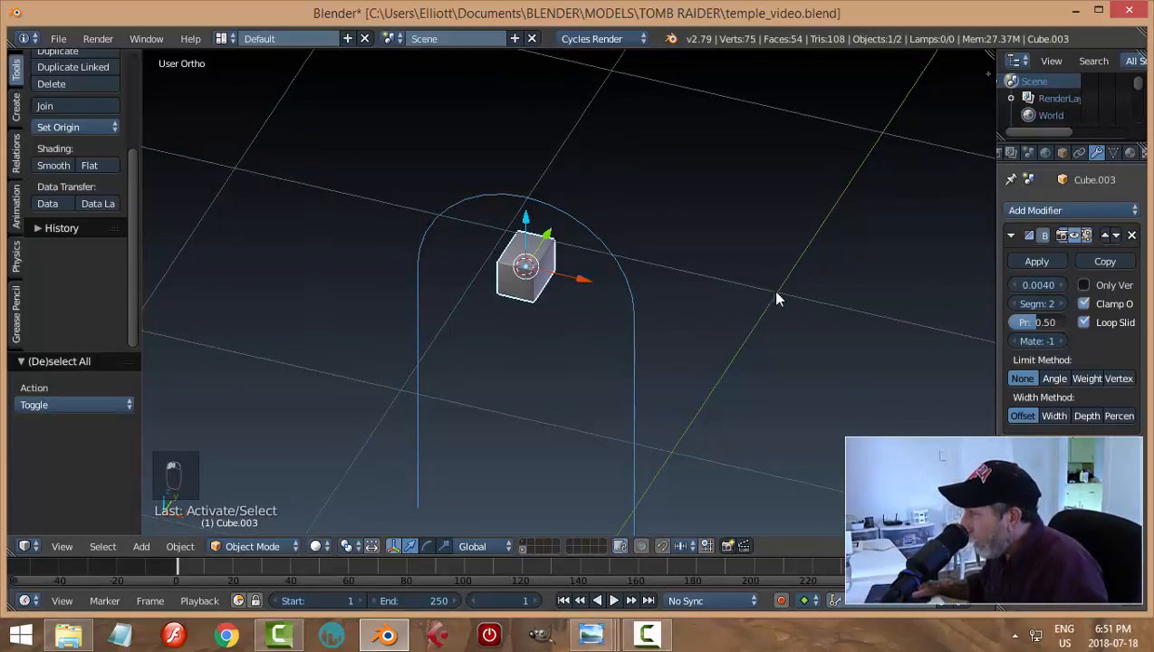
Add an Array modifier to the block and set its relative X offset to 1.02
click(1010, 236)
click(1029, 210)
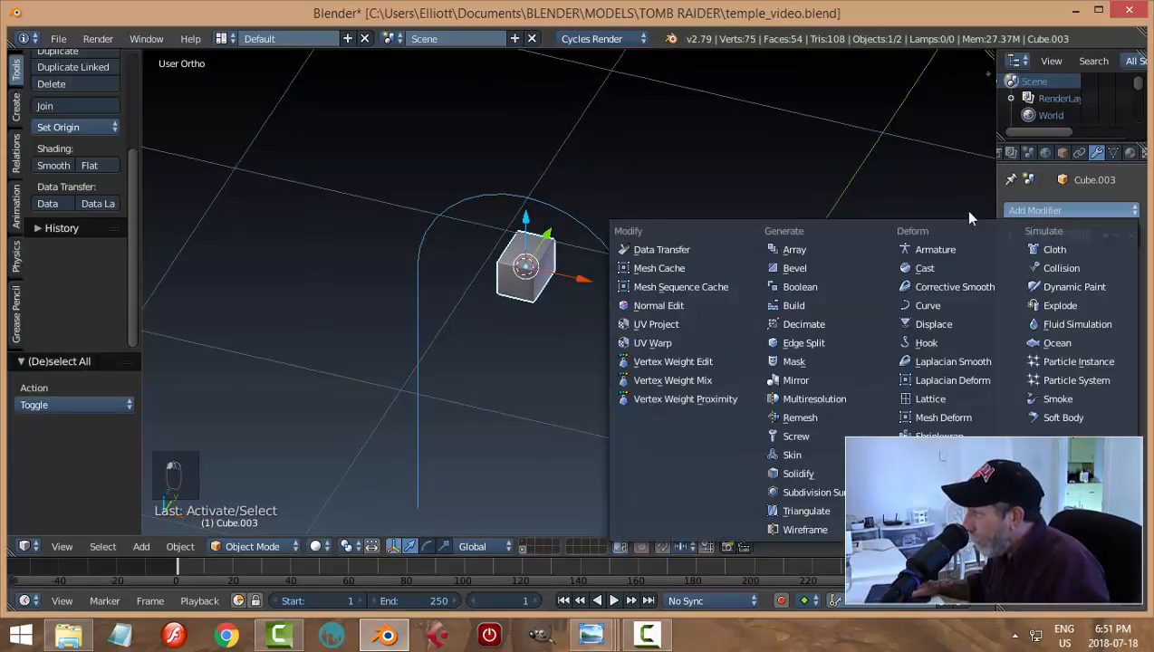
click(826, 251)
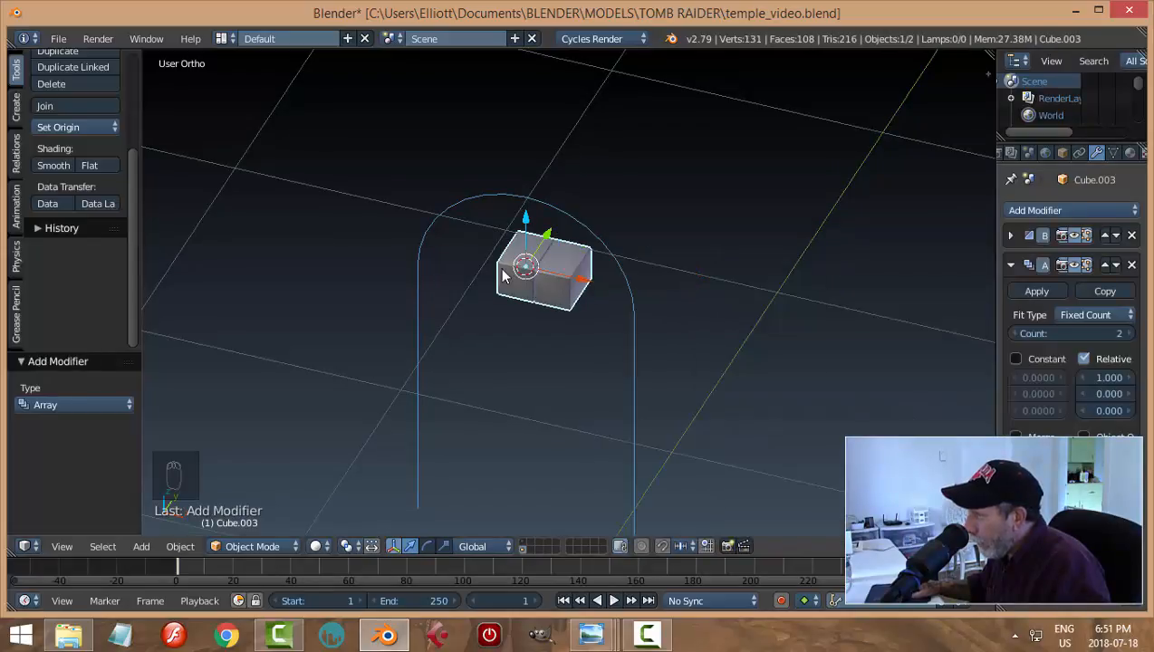
middle_drag(608, 326, 648, 334)
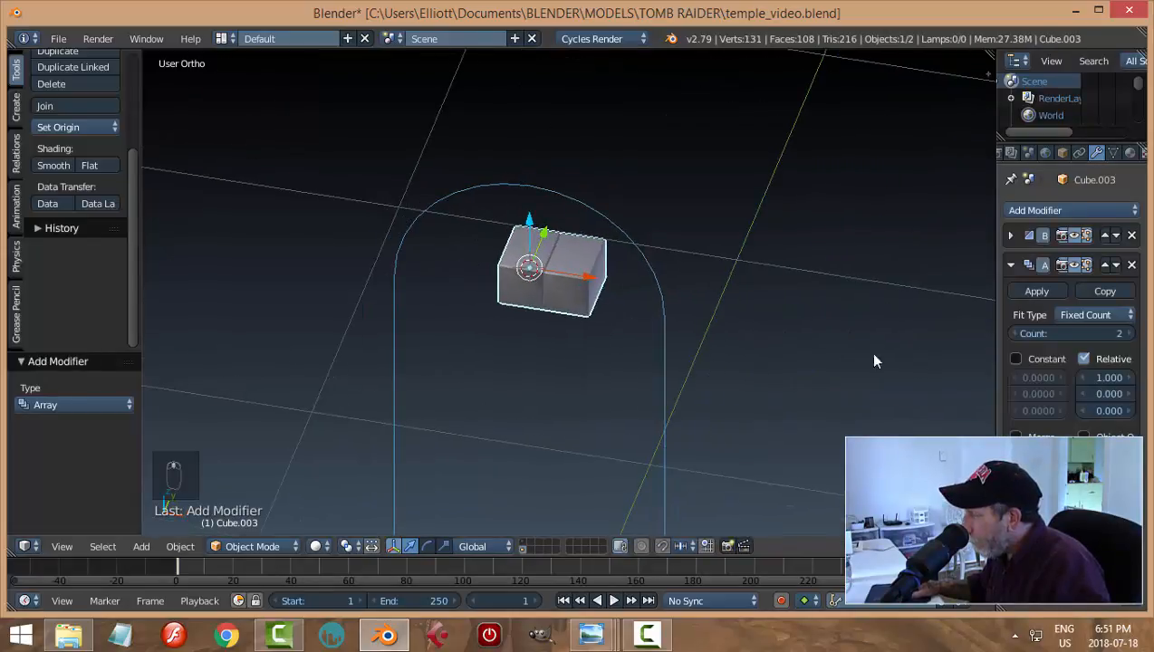
shift+middle_drag(873, 356, 778, 373)
scroll(759, 369, up, 1)
click(1110, 378)
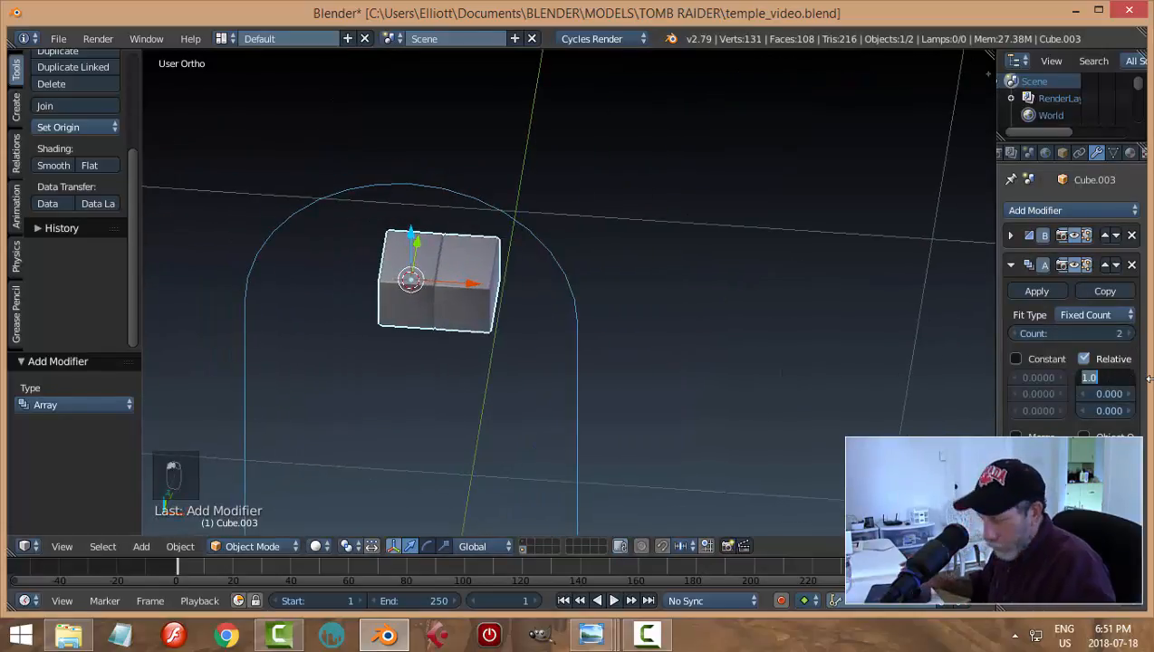
text(1.02)
key(Return)
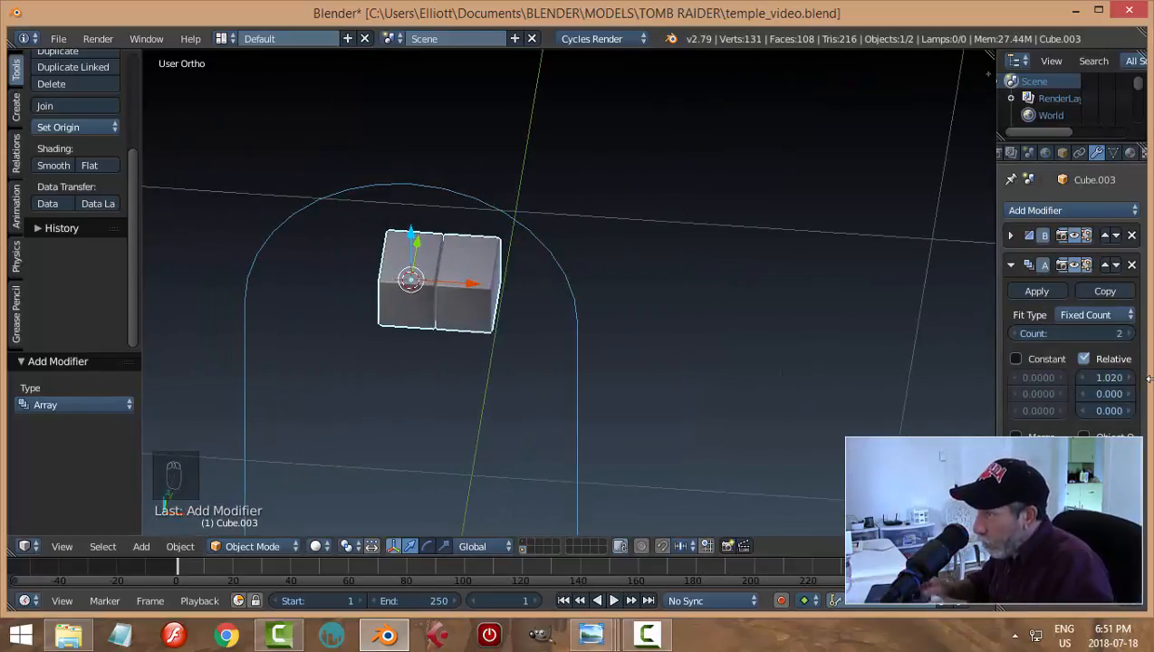
Raise the array's count to 12 to form a longer row of blocks
click(1130, 336)
click(1130, 337)
click(1130, 337)
click(1130, 337)
click(1130, 337)
click(1130, 336)
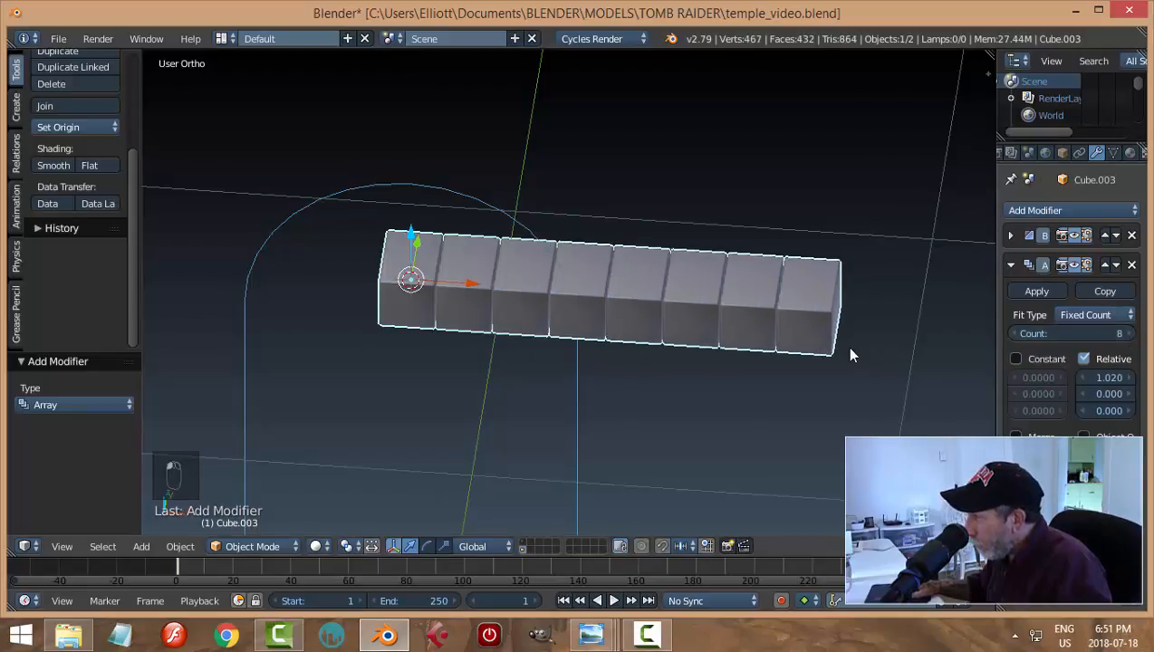
scroll(847, 350, down, 3)
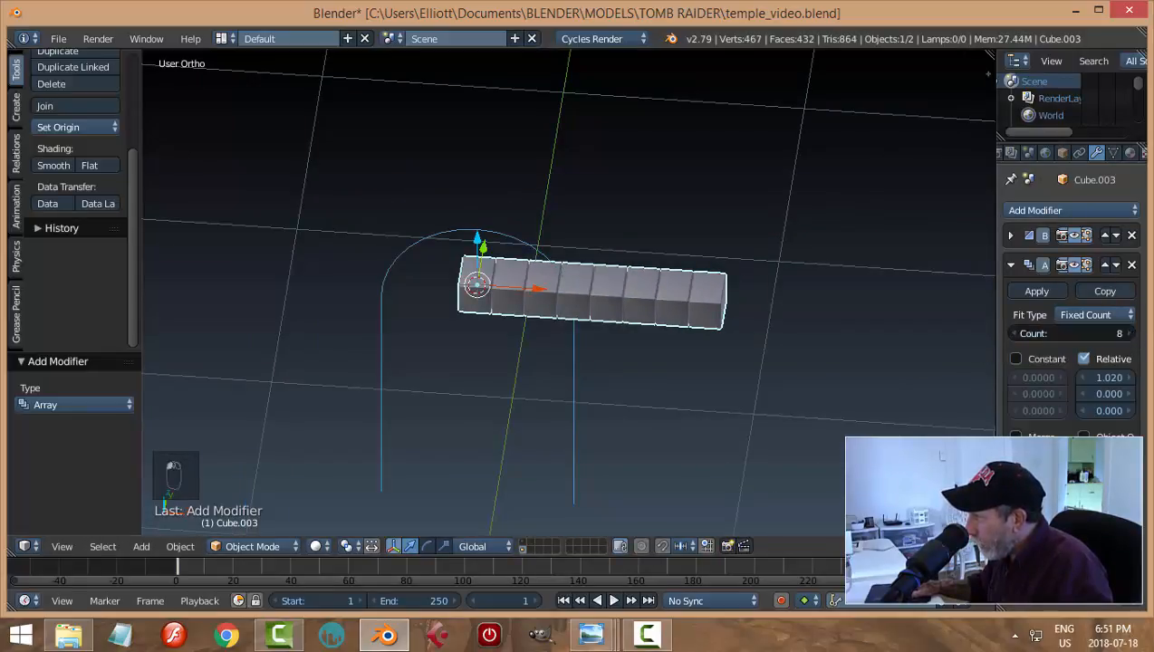
click(1129, 336)
click(1129, 336)
click(1129, 336)
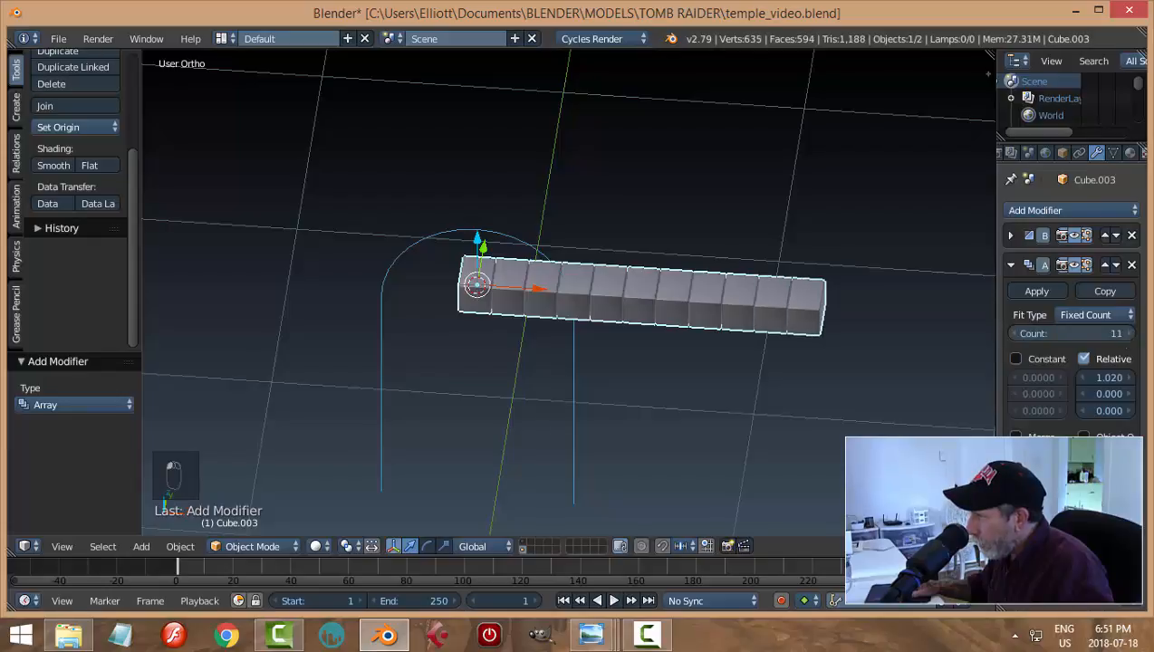
click(1129, 336)
scroll(878, 362, down, 2)
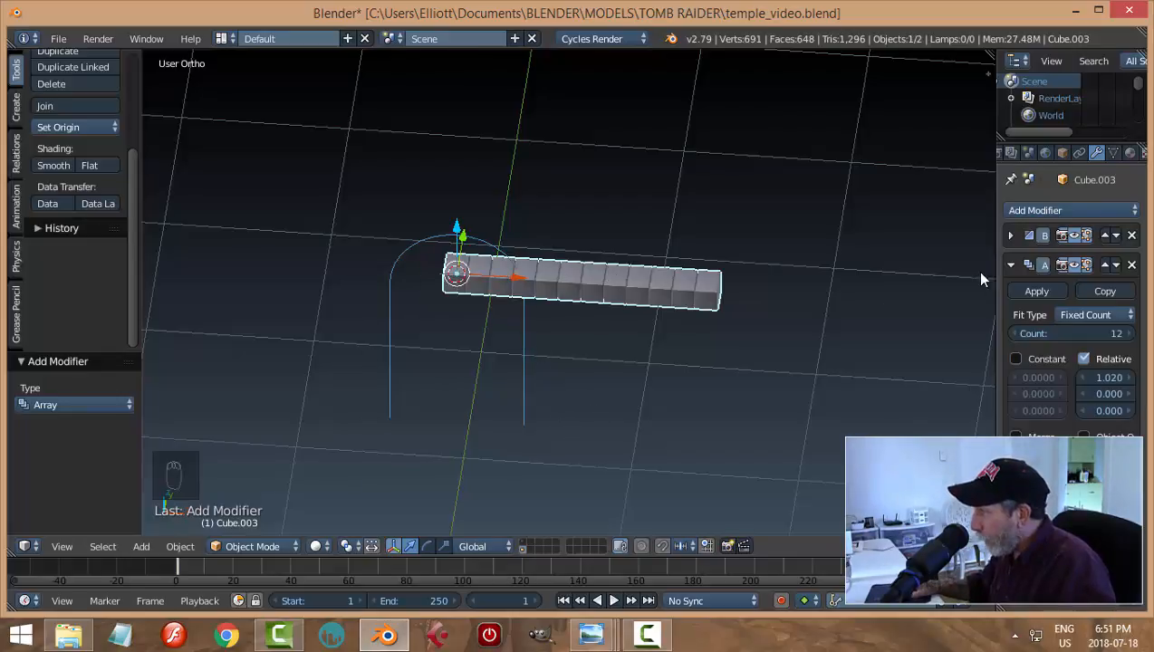
Add a Curve modifier to the row of blocks with the Circle arch curve as its object and X as the deformation axis
click(1010, 265)
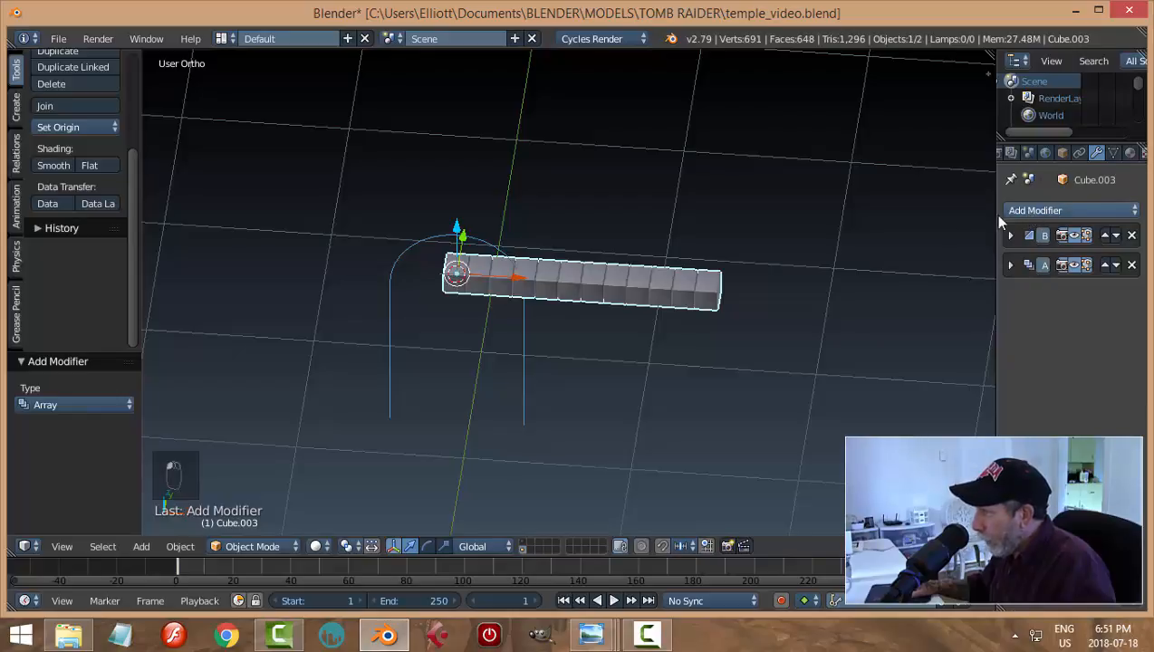
click(1023, 210)
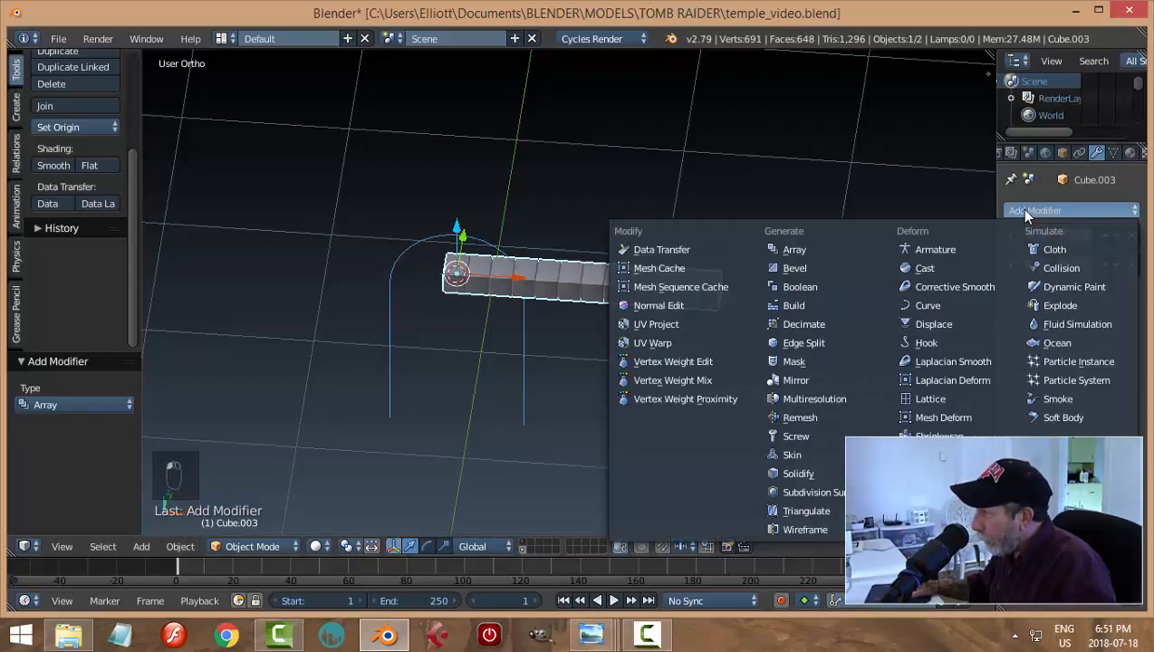
click(929, 303)
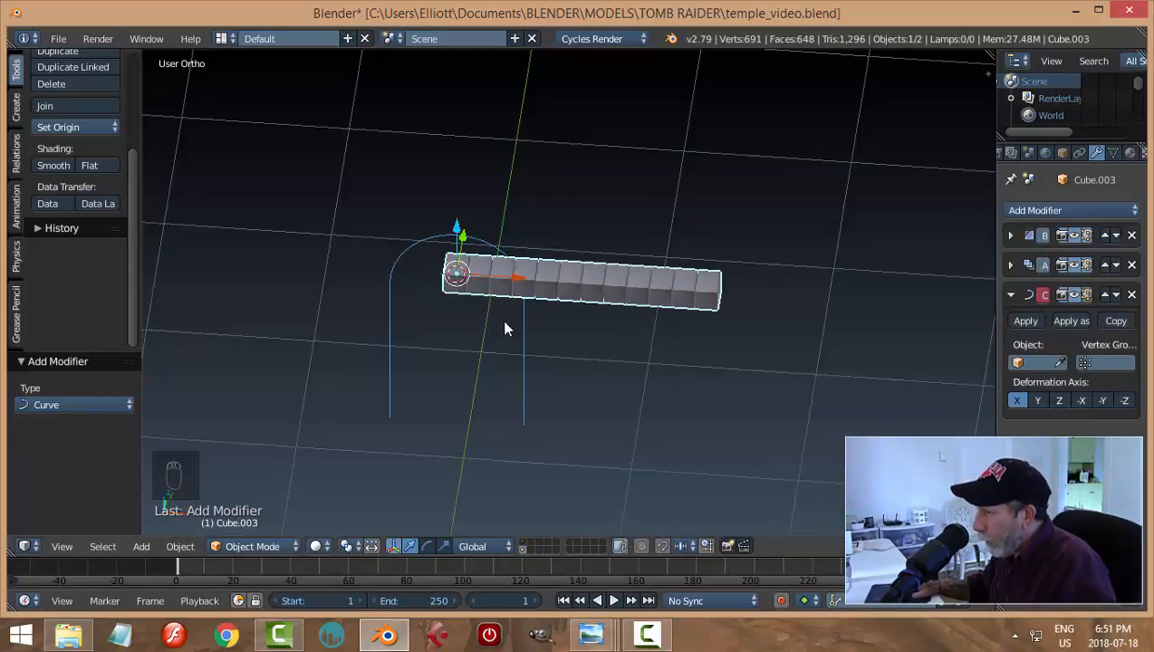
click(1038, 362)
click(973, 385)
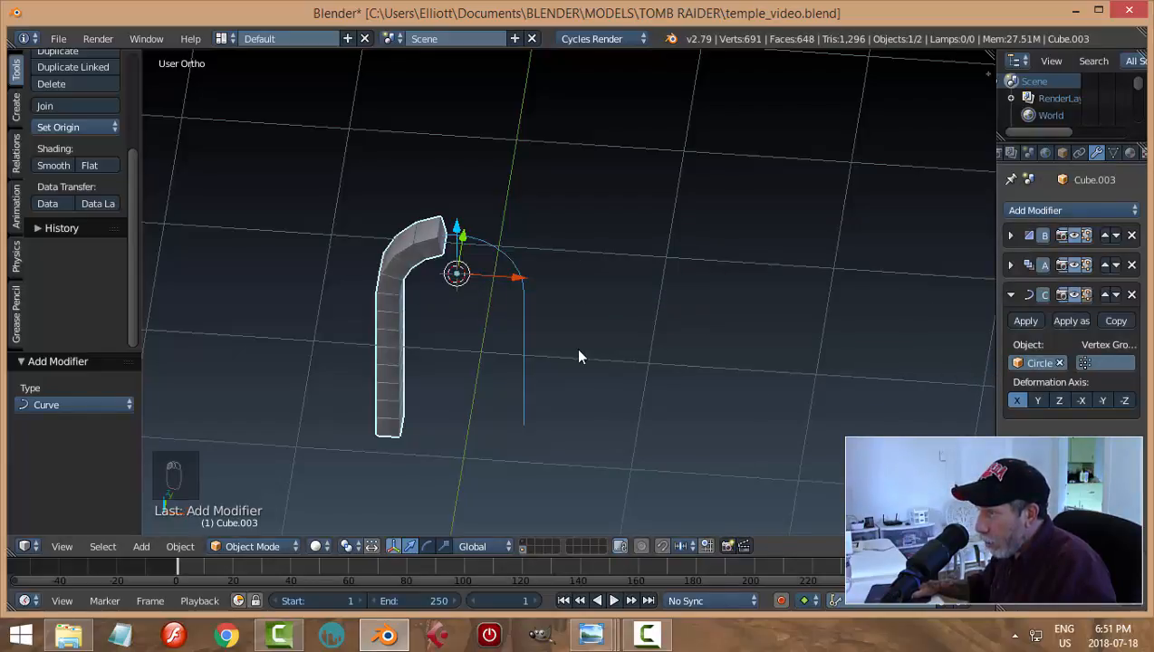
Move the row of blocks 0.158 along X to slide it along the arch curve
middle_drag(577, 356, 486, 302)
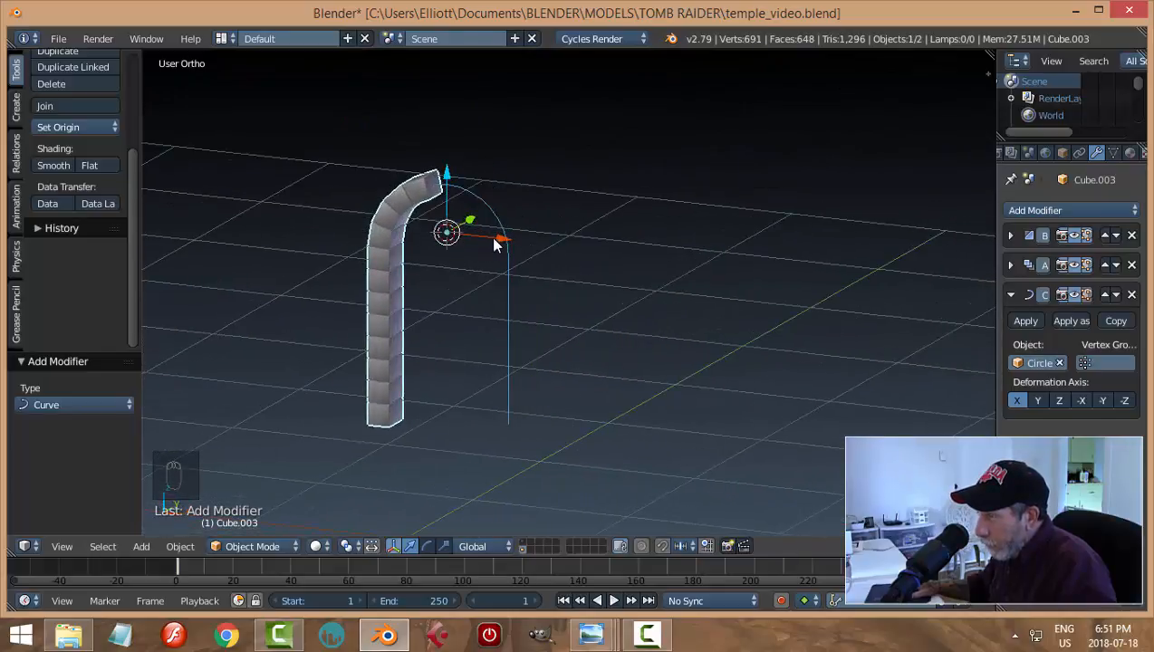
drag(493, 238, 514, 268)
middle_drag(479, 355, 506, 353)
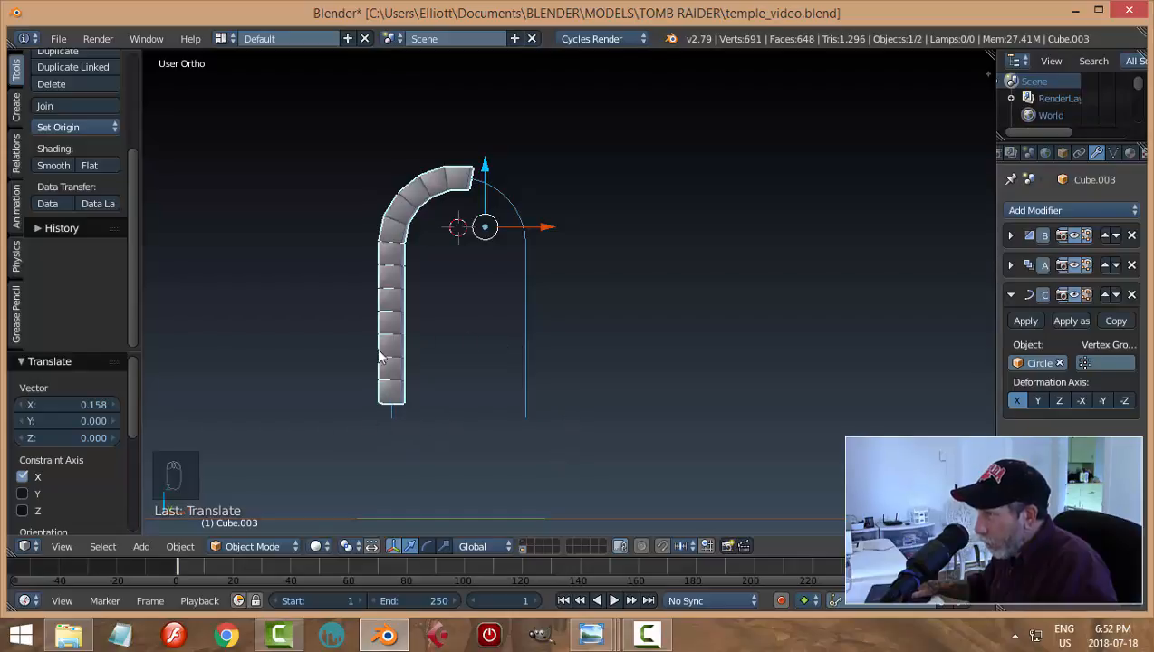
Increase the Array modifier's count to 23 so the blocks run down both legs of the arch curve
middle_drag(519, 335, 492, 343)
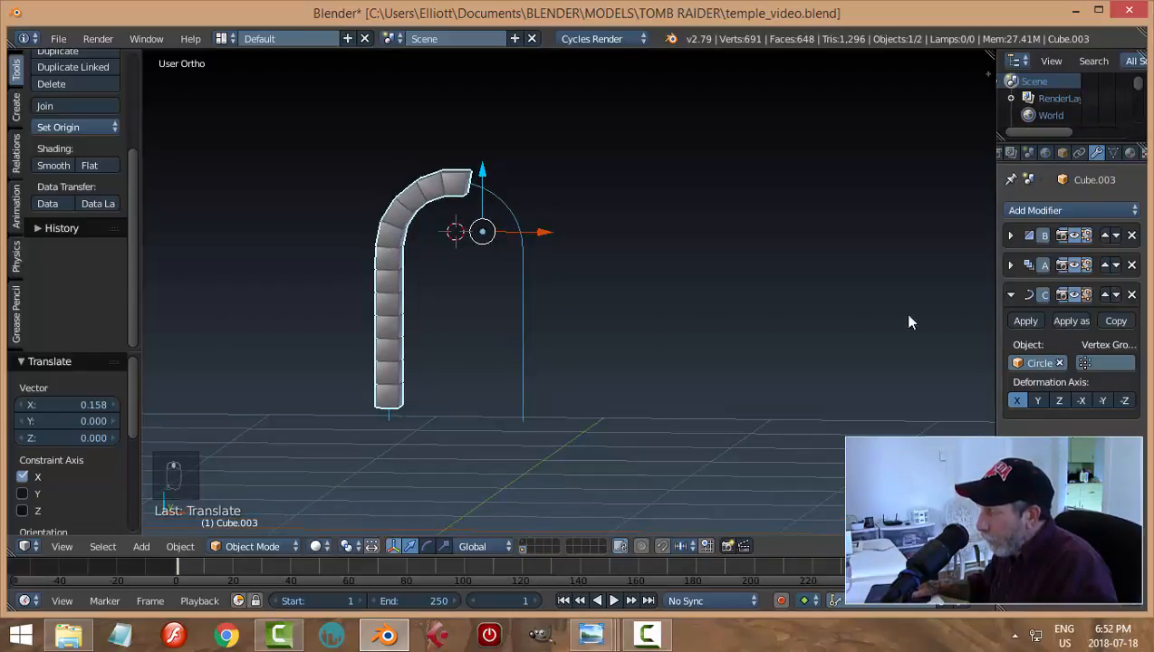
click(1011, 294)
click(1010, 264)
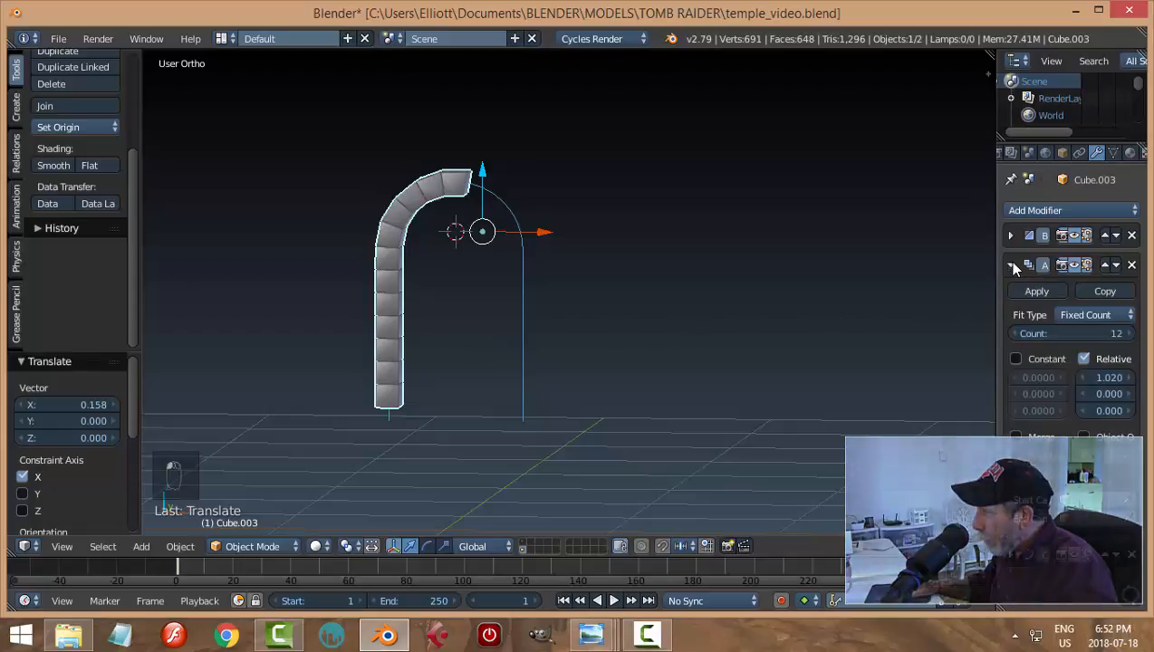
click(1132, 334)
click(1132, 334)
click(1132, 334)
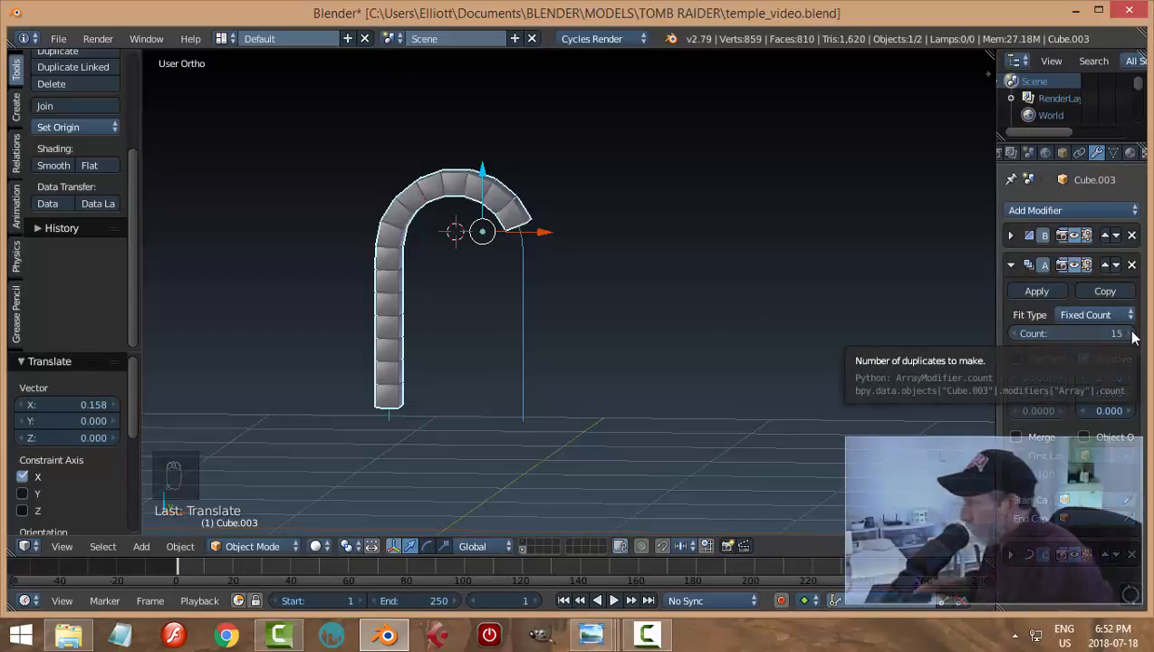
click(1132, 334)
click(1132, 334)
click(1131, 334)
click(1132, 334)
click(1131, 334)
click(1132, 335)
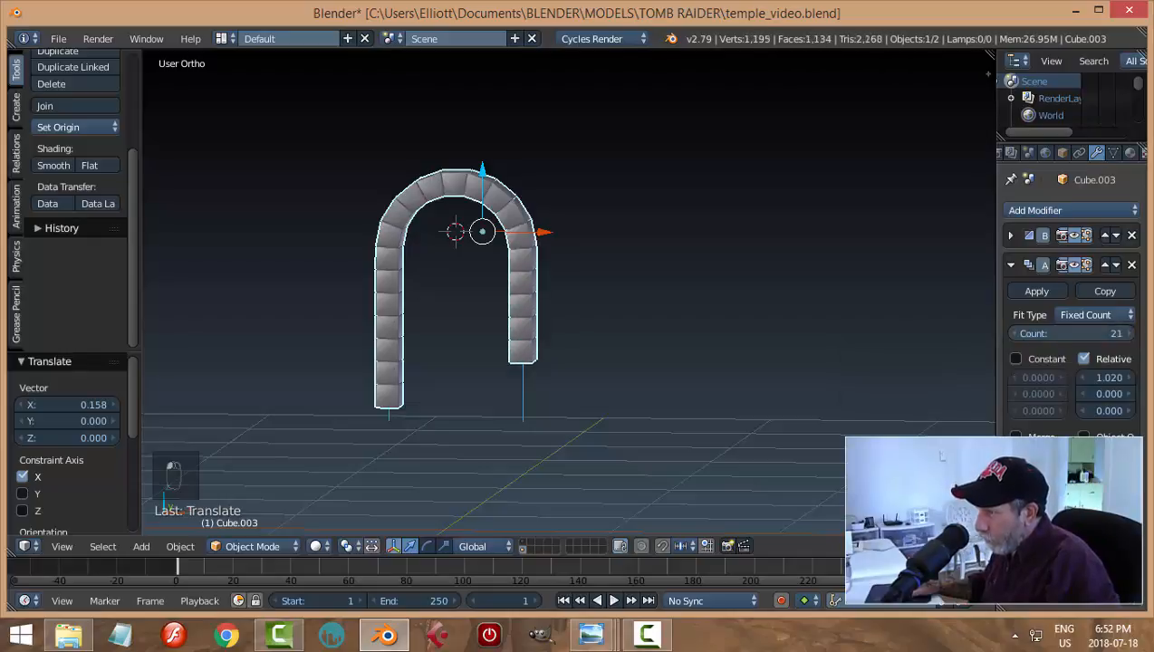
click(1131, 334)
click(1132, 334)
click(1132, 334)
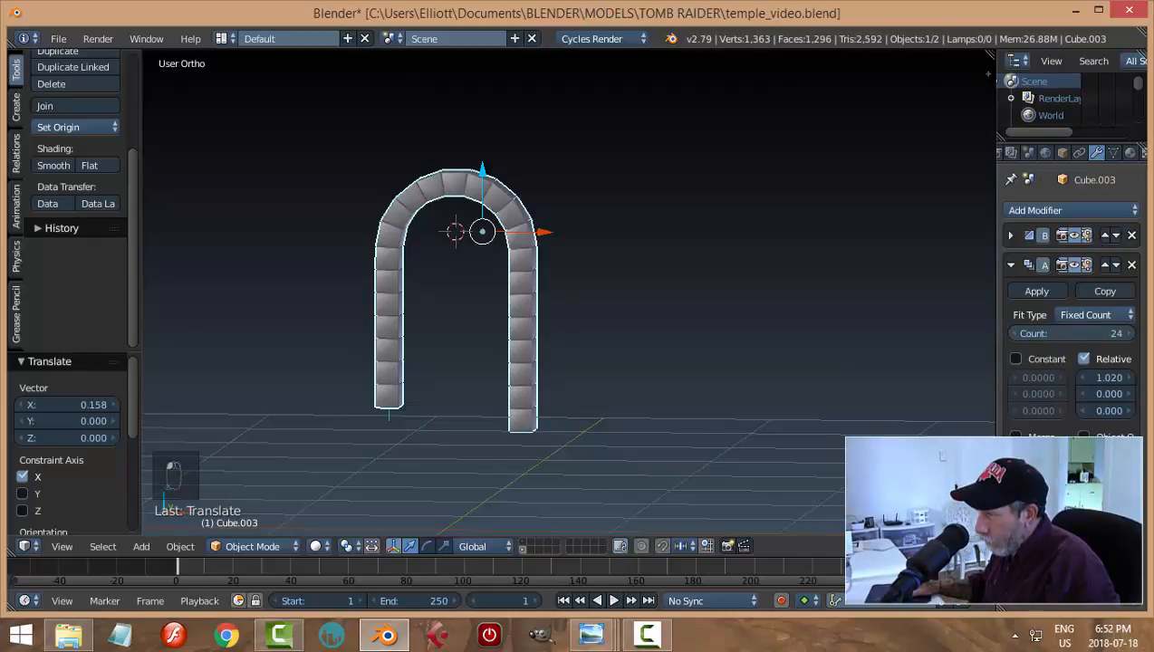
click(1013, 334)
middle_drag(682, 382, 689, 369)
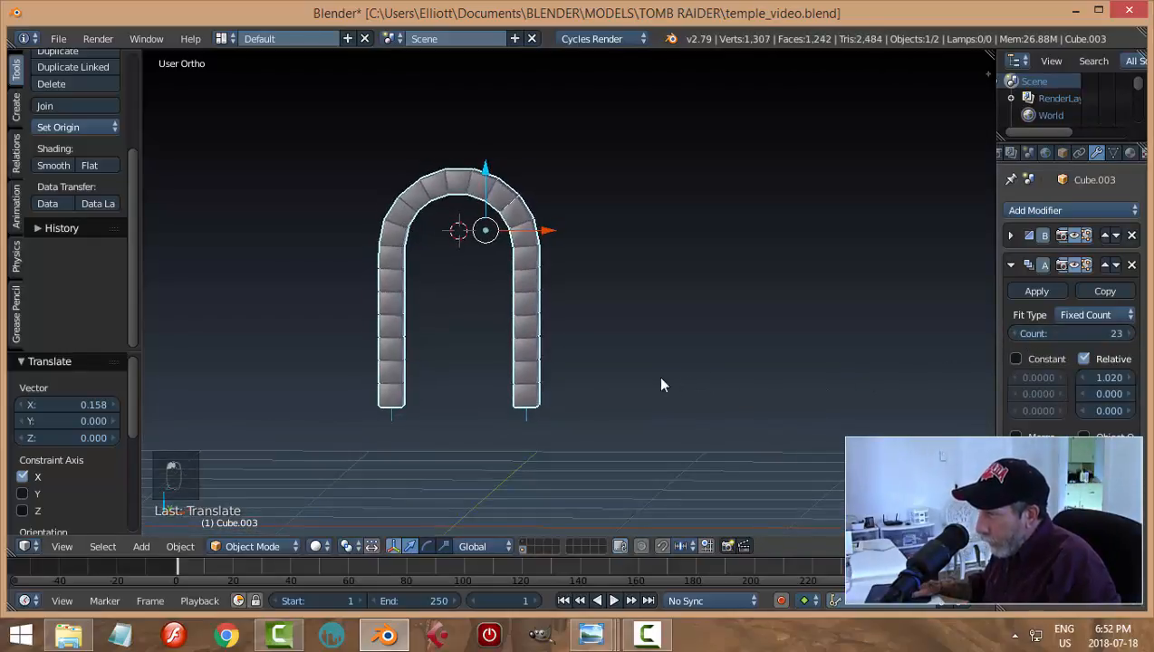
key(KP_1)
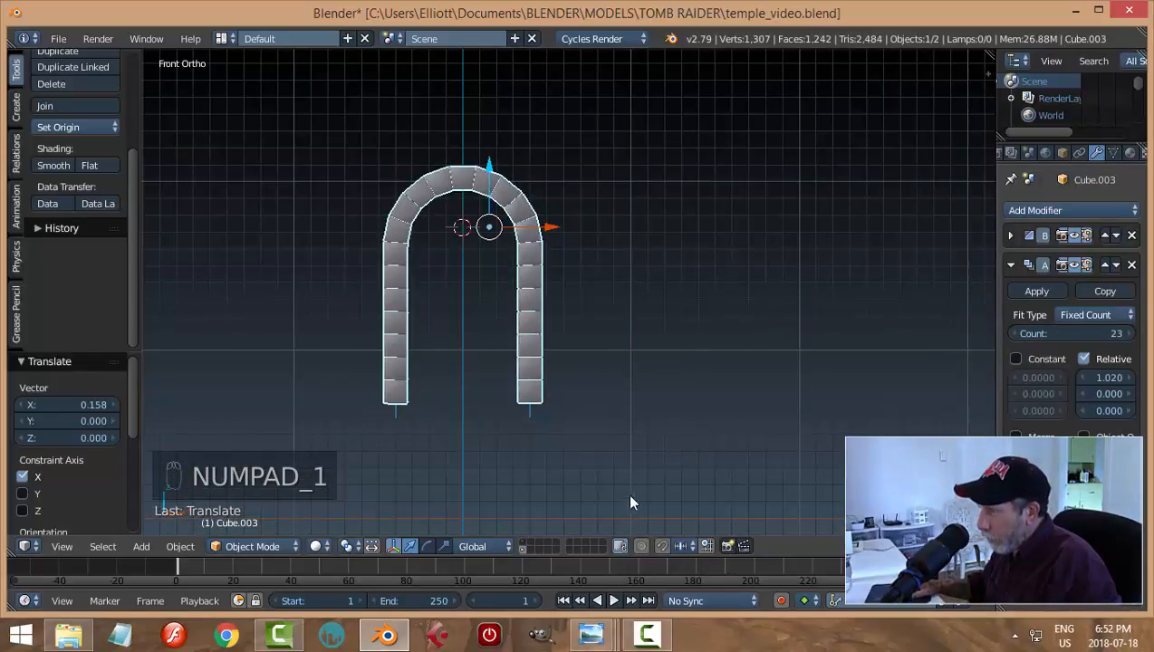
Show the temple's layer together with the block arch and move the arch along Y to the temple's front wall
shift+click(523, 546)
middle_drag(723, 333, 521, 359)
scroll(585, 380, up, 3)
scroll(584, 380, down, 1)
click(529, 546)
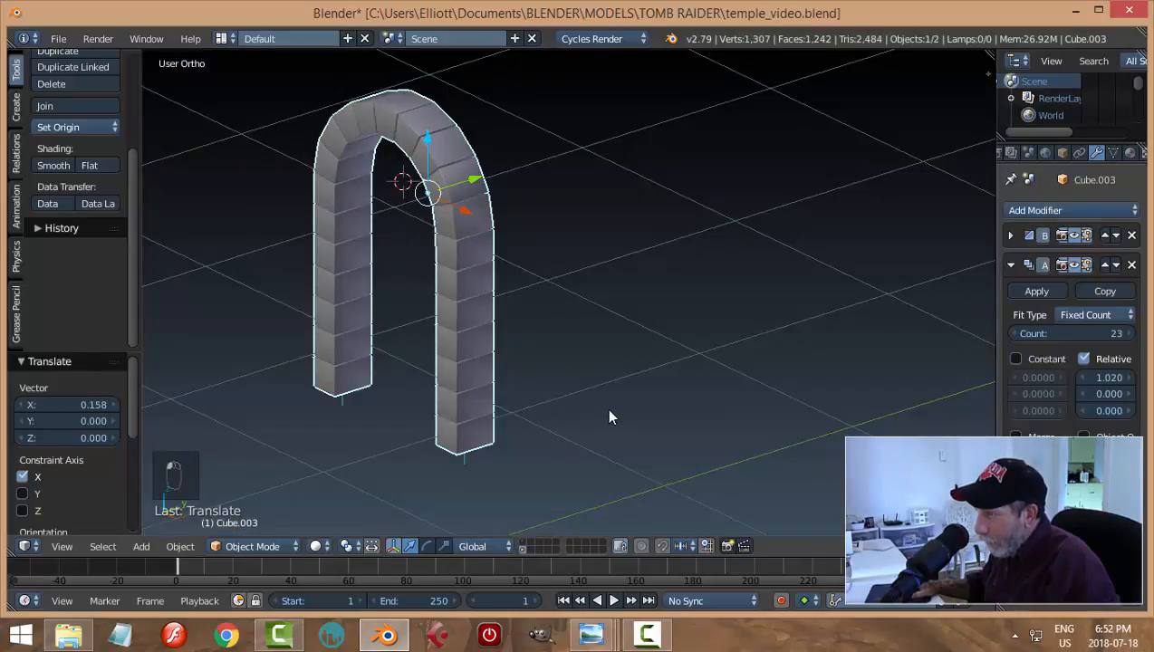
key(a)
key(a)
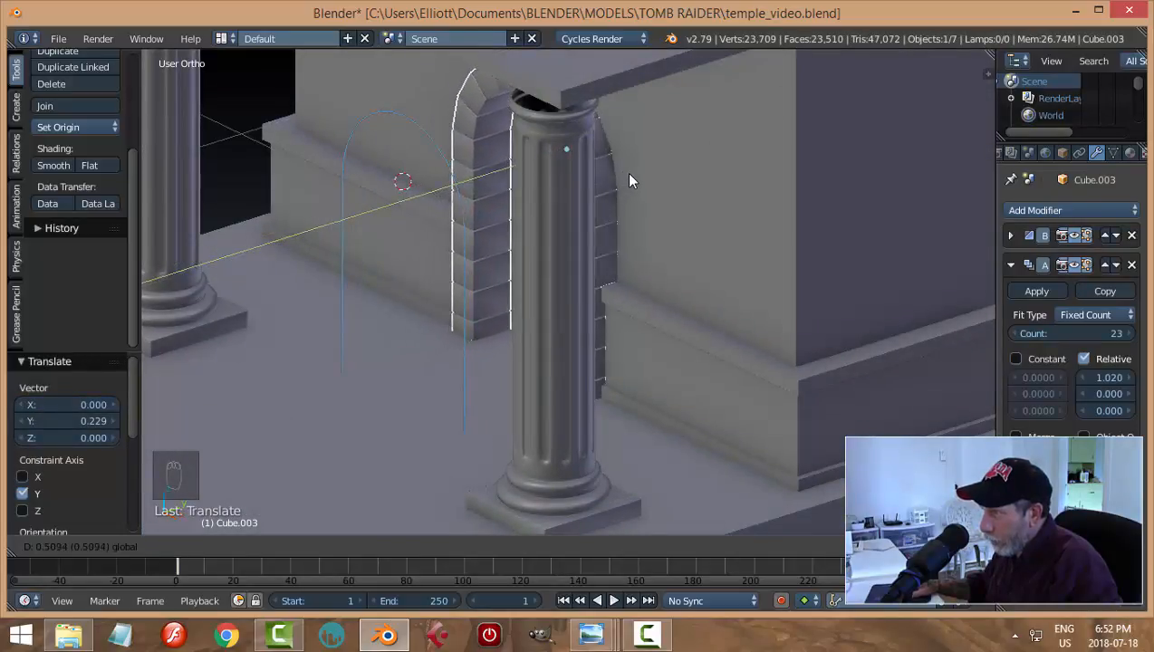
click(629, 174)
middle_drag(576, 280, 536, 288)
drag(403, 226, 383, 219)
Set the block arch's shading to flat and clear the selection
click(89, 166)
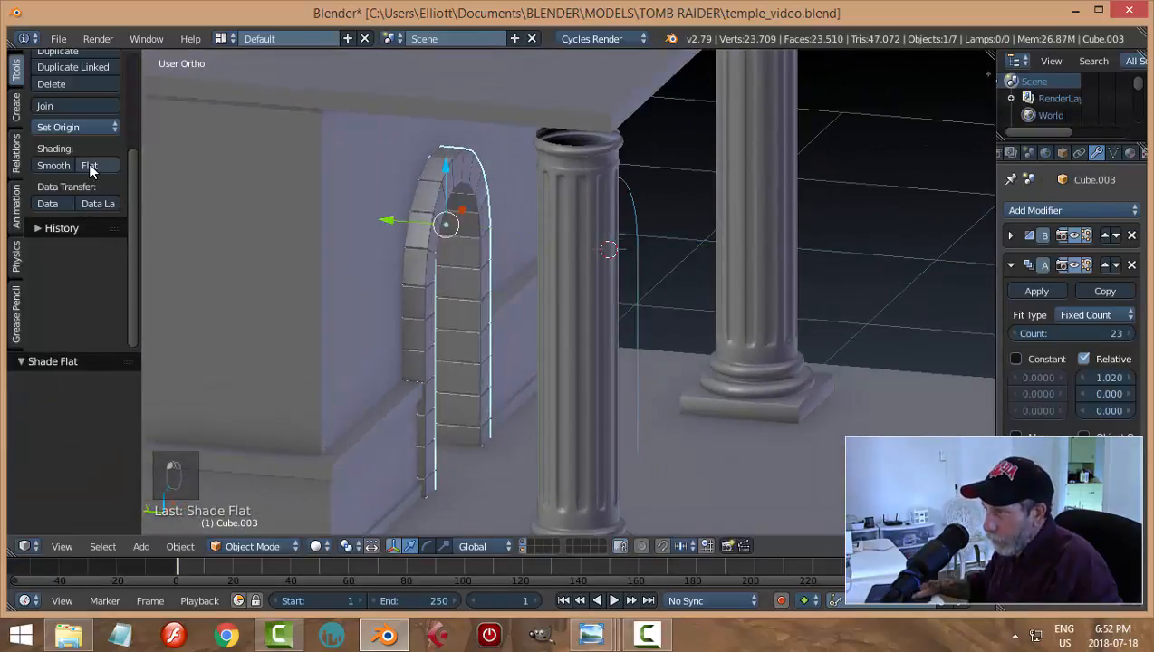
mouse_move(546, 319)
middle_down()
mouse_move(341, 323)
mouse_move(504, 329)
mouse_move(493, 317)
mouse_move(526, 309)
mouse_move(471, 337)
mouse_move(410, 320)
mouse_move(456, 306)
mouse_move(571, 339)
mouse_move(561, 396)
mouse_move(463, 417)
mouse_move(637, 387)
middle_up()
key(a)
scroll(558, 345, down, 4)
scroll(560, 396, up, 3)
Move the block arch -0.022 along Y to adjust how far it projects from the temple wall
right_click(614, 372)
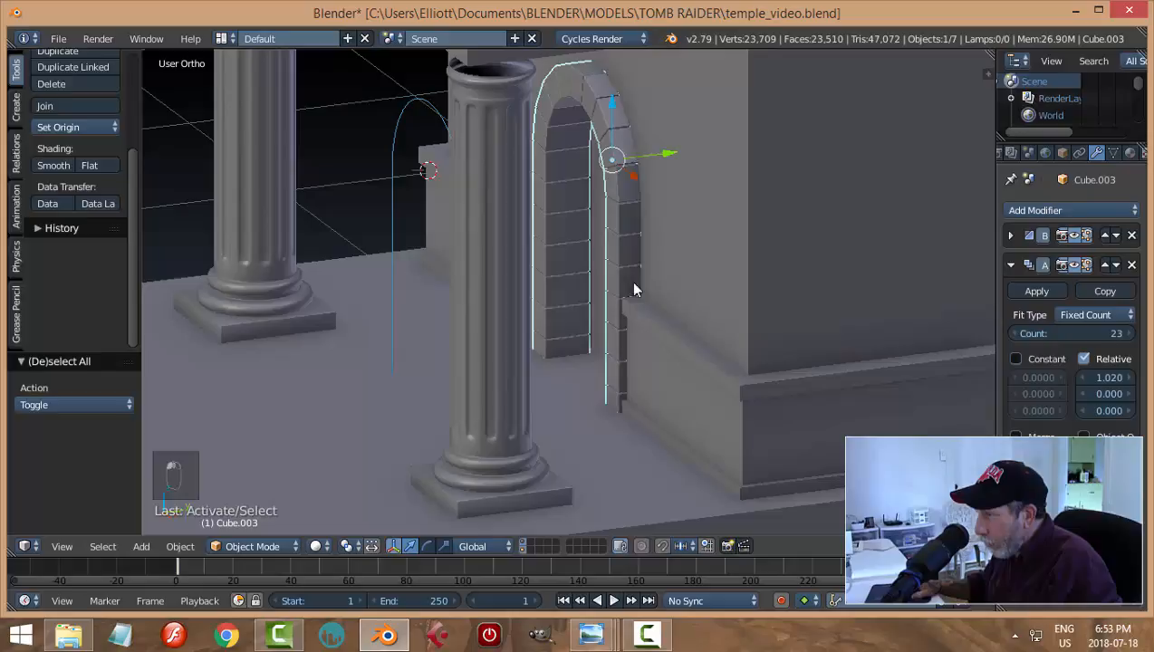
key(g)
click(664, 152)
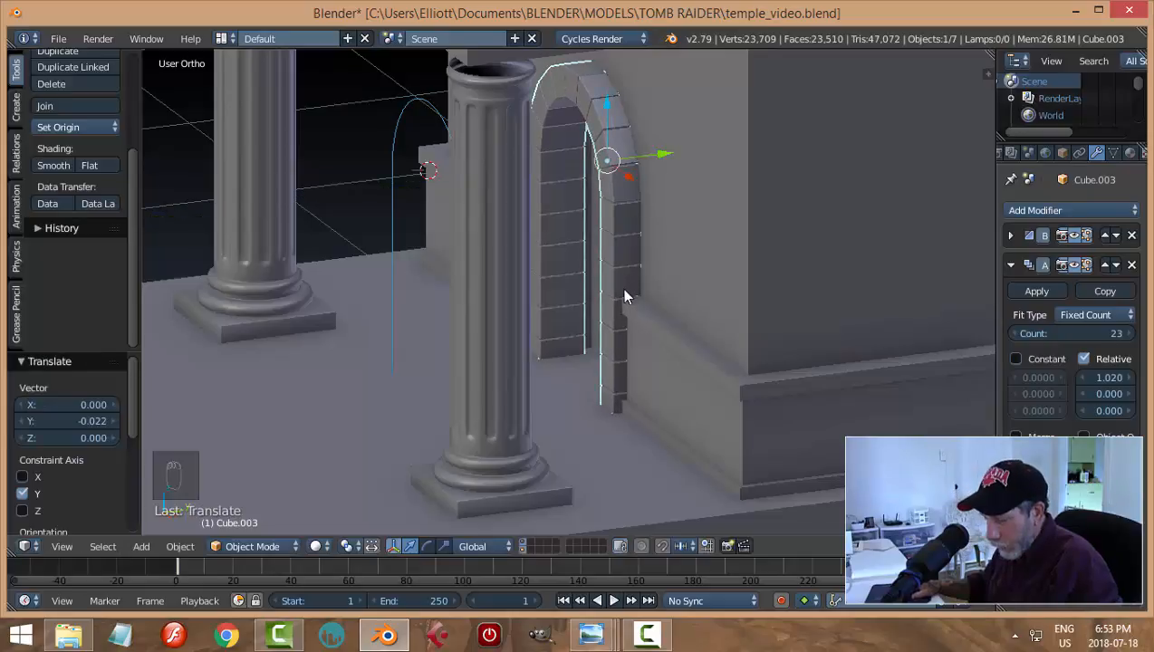
key(a)
middle_drag(662, 168, 657, 333)
scroll(661, 337, down, 2)
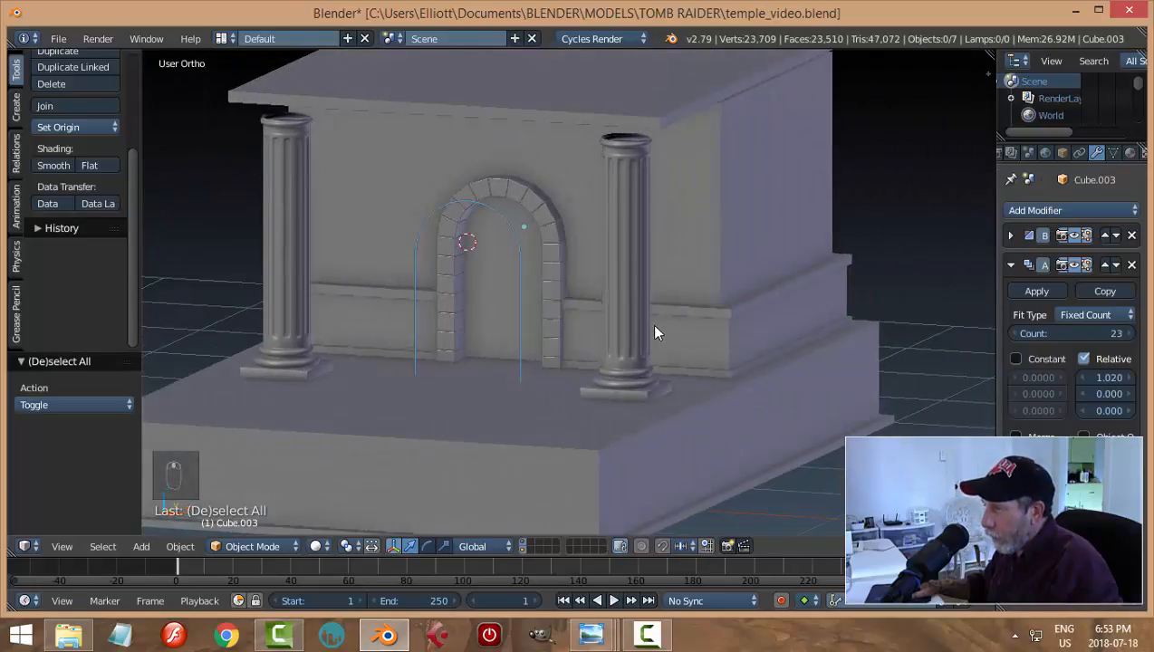
middle_drag(533, 299, 519, 233)
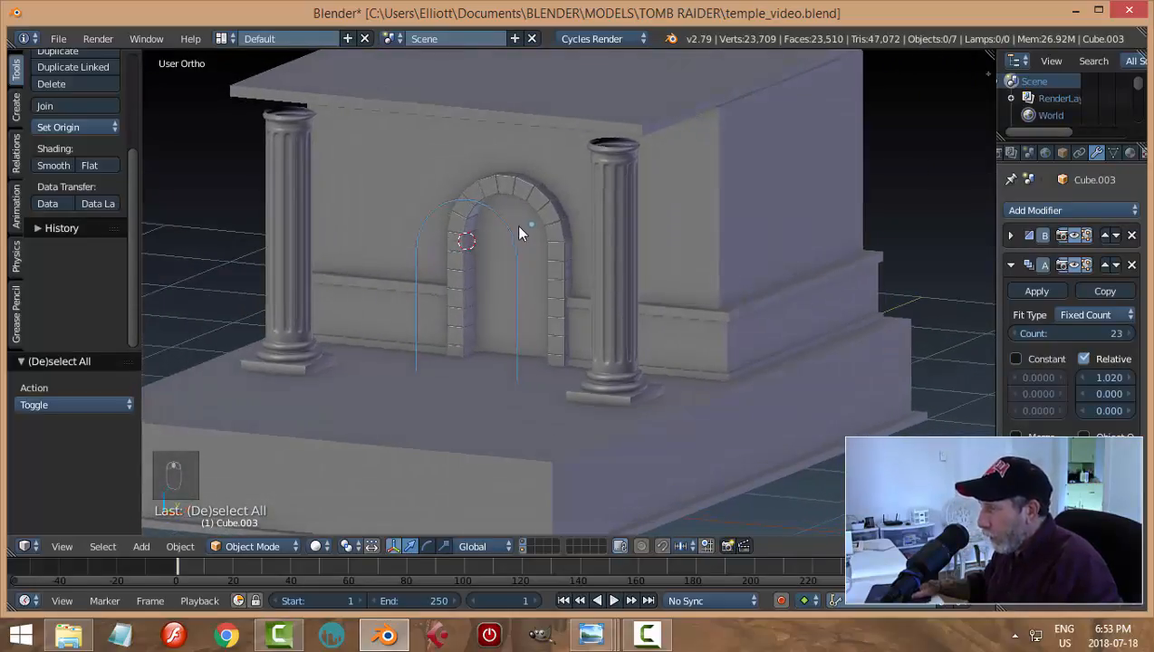
Apply the Bevel, Array and Curve modifiers of the block arch in that order
right_click(538, 198)
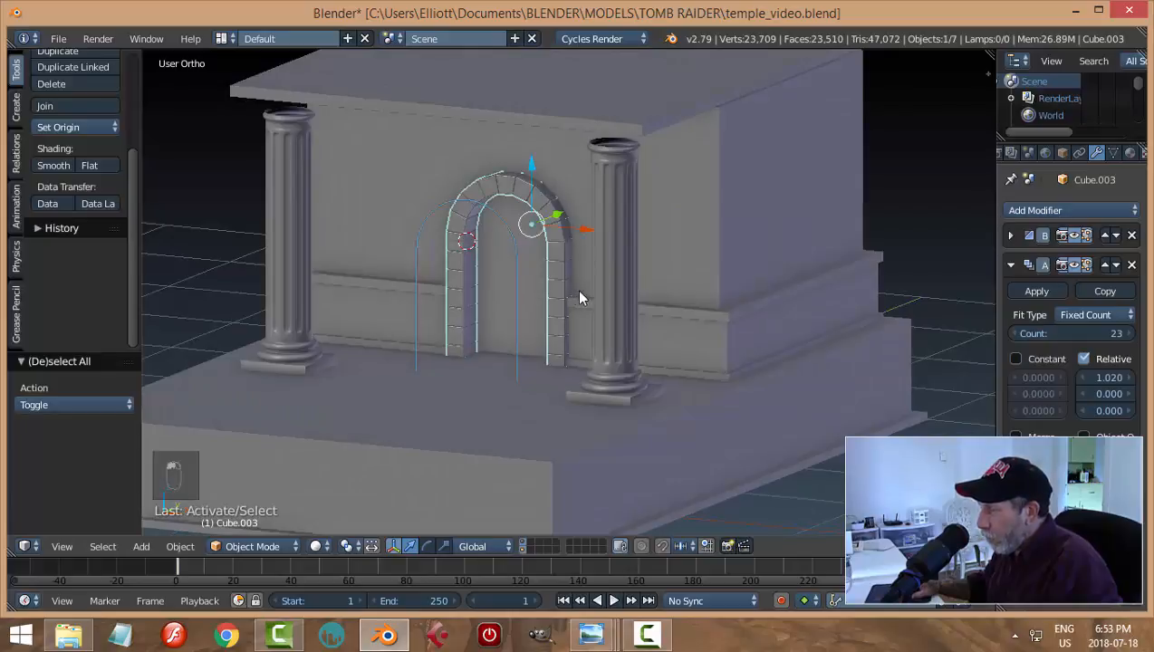
click(1011, 264)
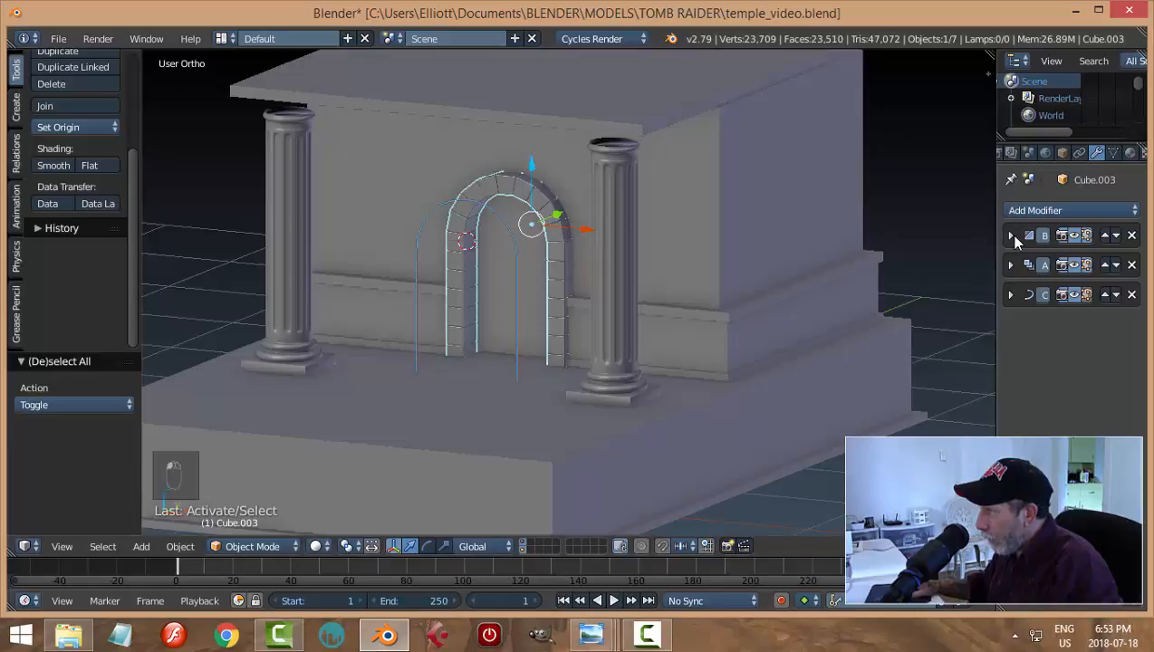
click(1010, 234)
scroll(559, 311, up, 5)
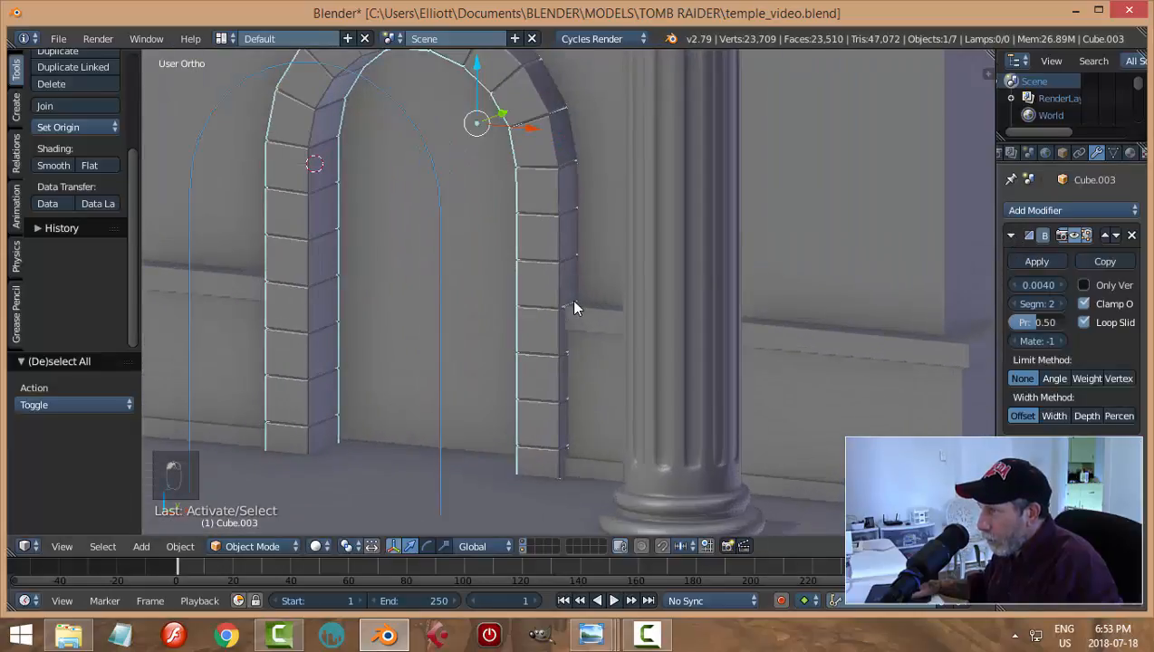
click(1026, 259)
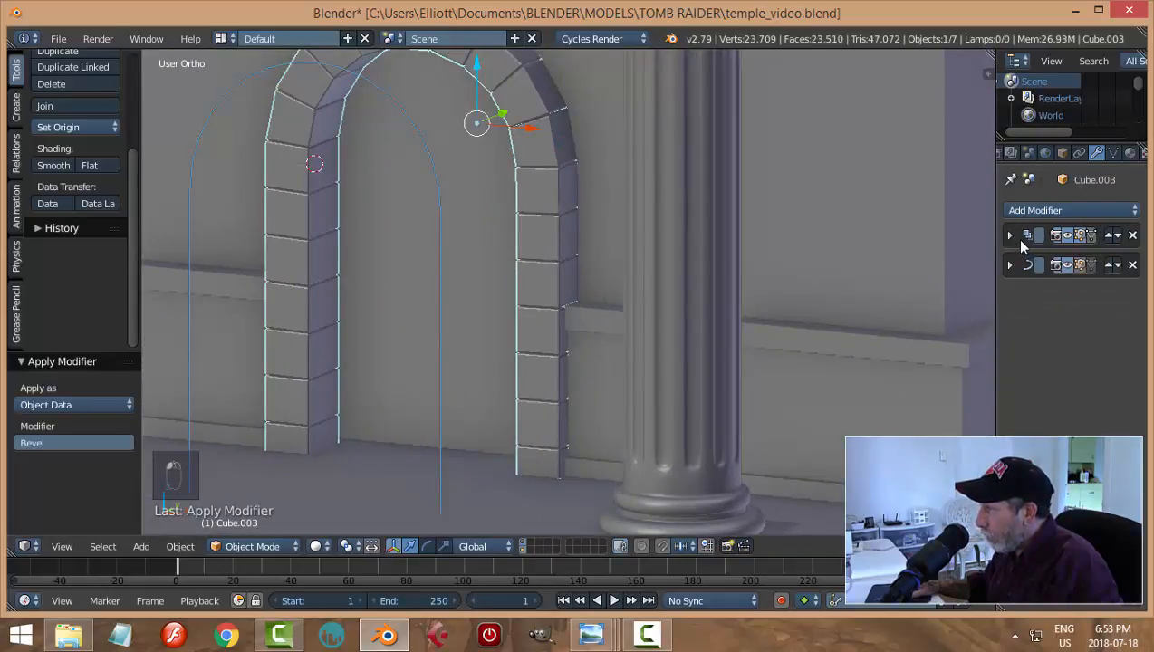
click(1018, 239)
click(1034, 256)
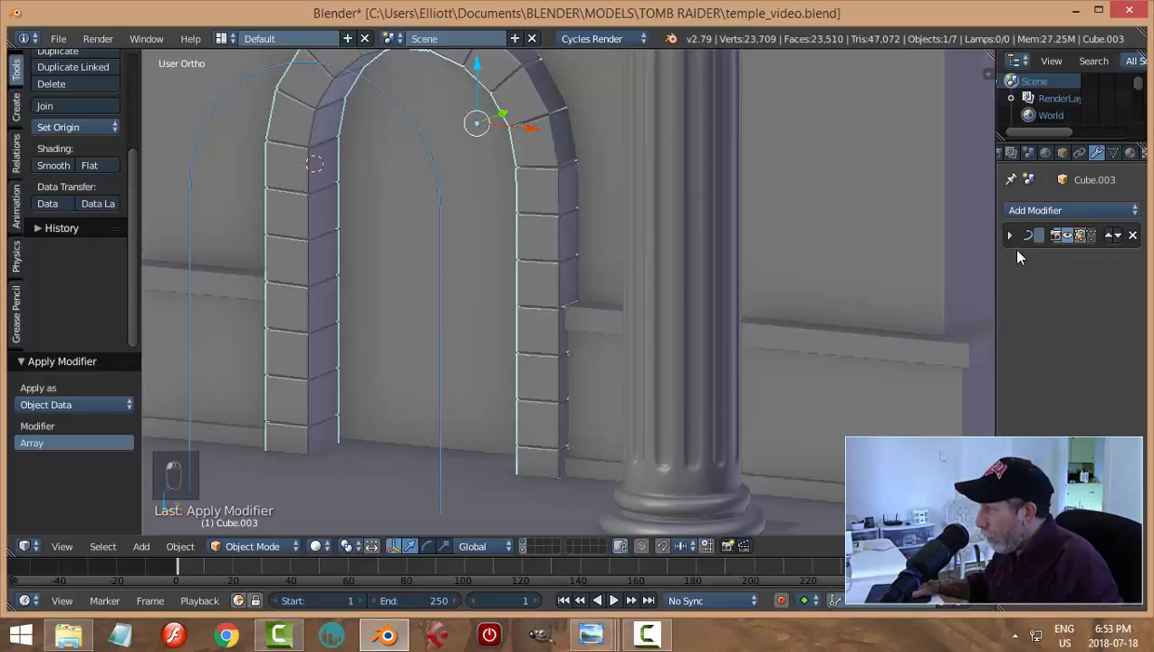
click(1009, 236)
click(1019, 260)
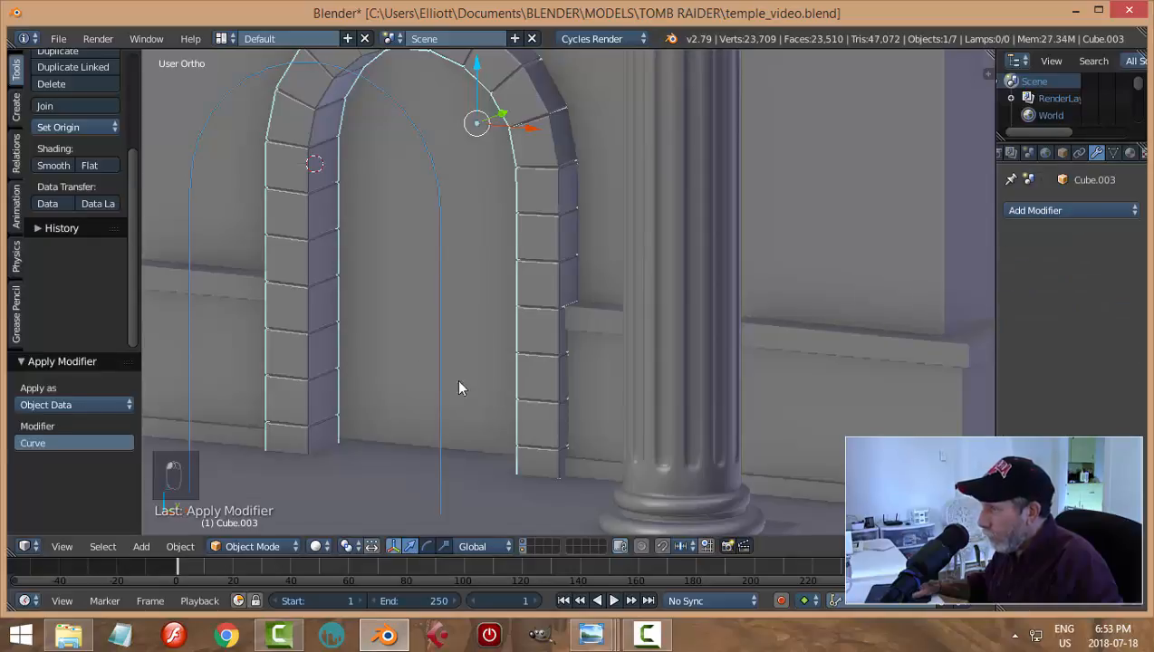
Delete the arch-shaped guide curve in front of the door and save the file
right_click(443, 235)
key(x)
click(443, 235)
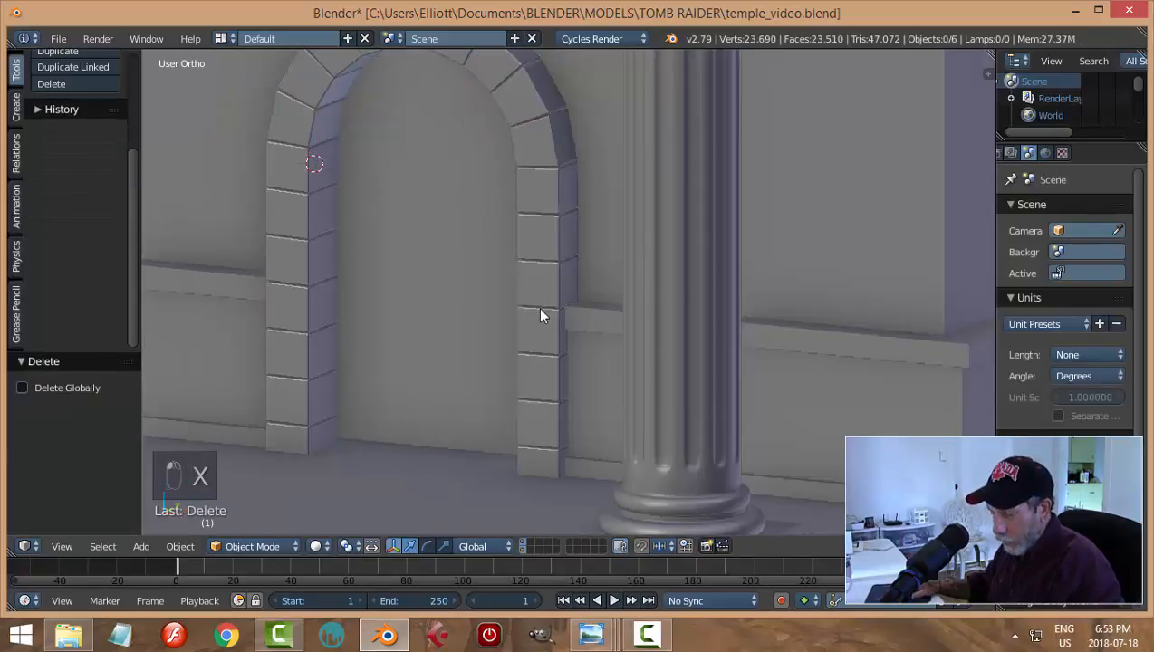
scroll(541, 309, down, 4)
key(ctrl+s)
click(635, 313)
middle_drag(729, 309, 634, 351)
scroll(700, 330, down, 3)
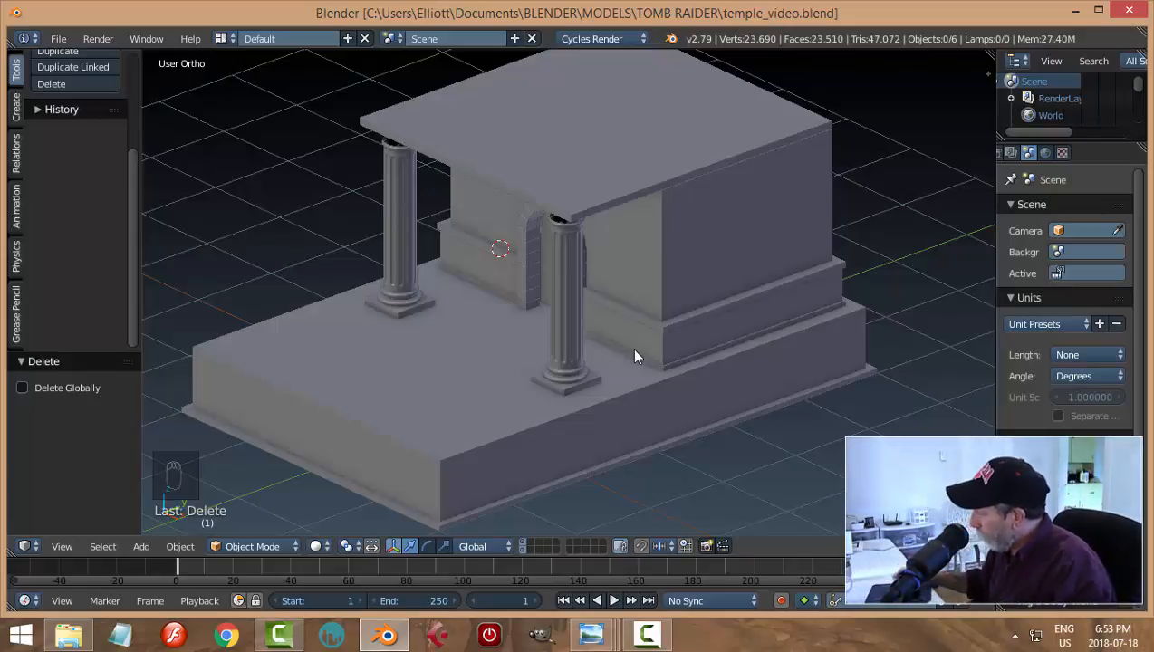
mouse_move(605, 348)
middle_down()
mouse_move(561, 360)
mouse_move(620, 333)
mouse_move(606, 349)
middle_up()
Switch to the reference image temple_for_video1.png and examine the scroll capitals on top of the columns
right_click(630, 210)
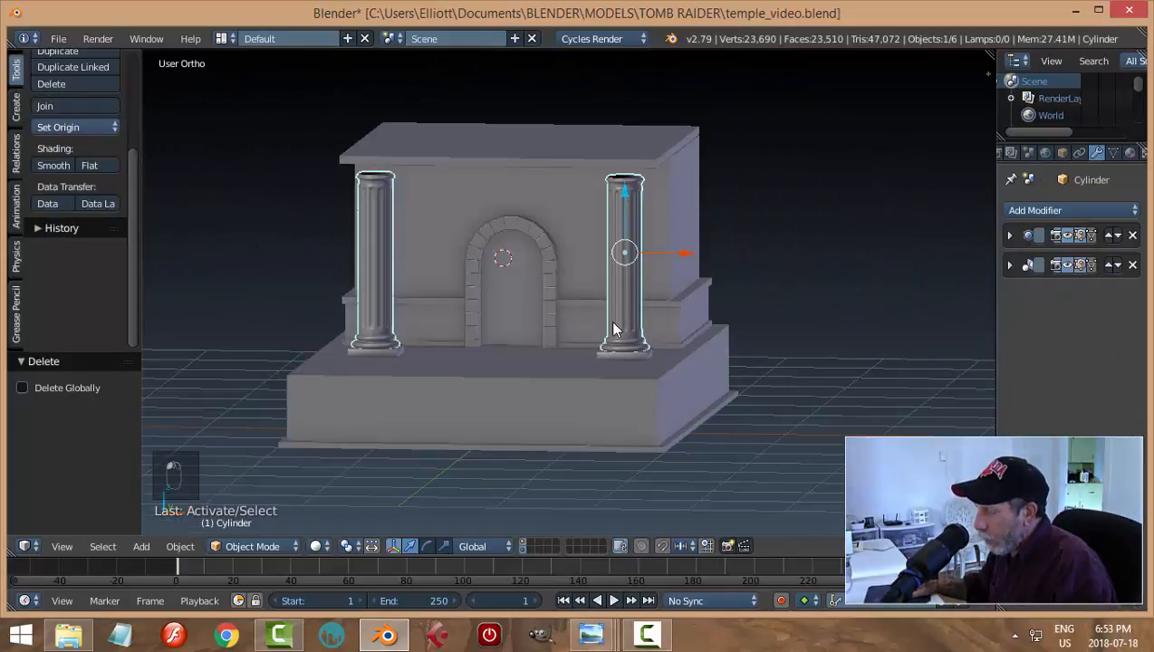
mouse_move(590, 634)
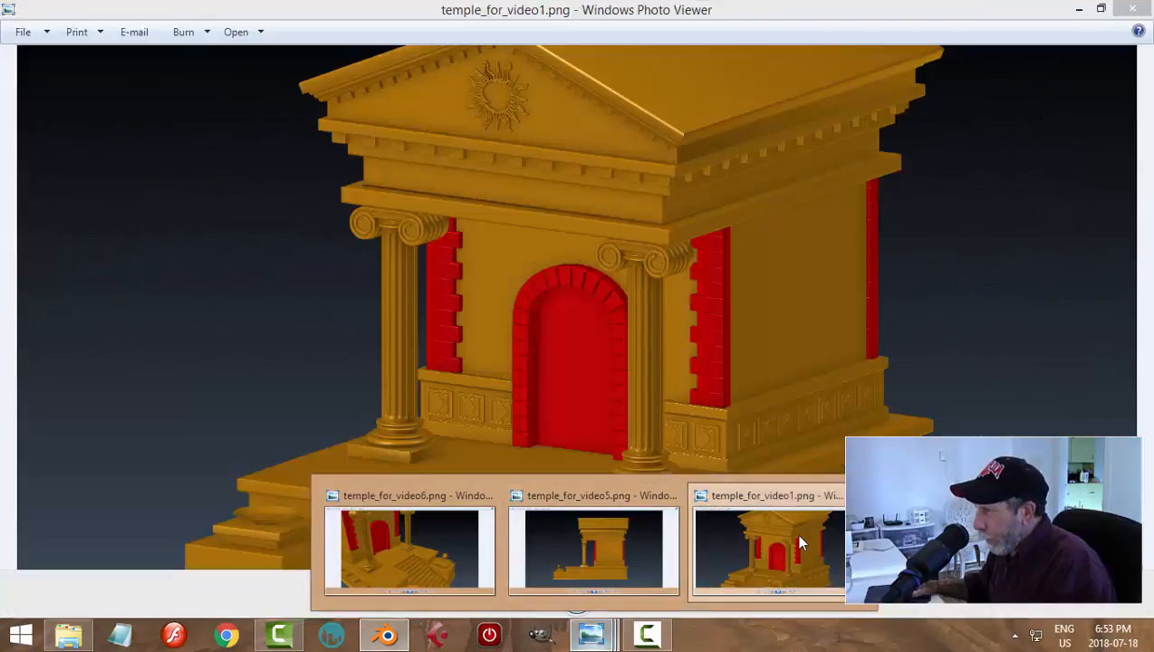
click(795, 532)
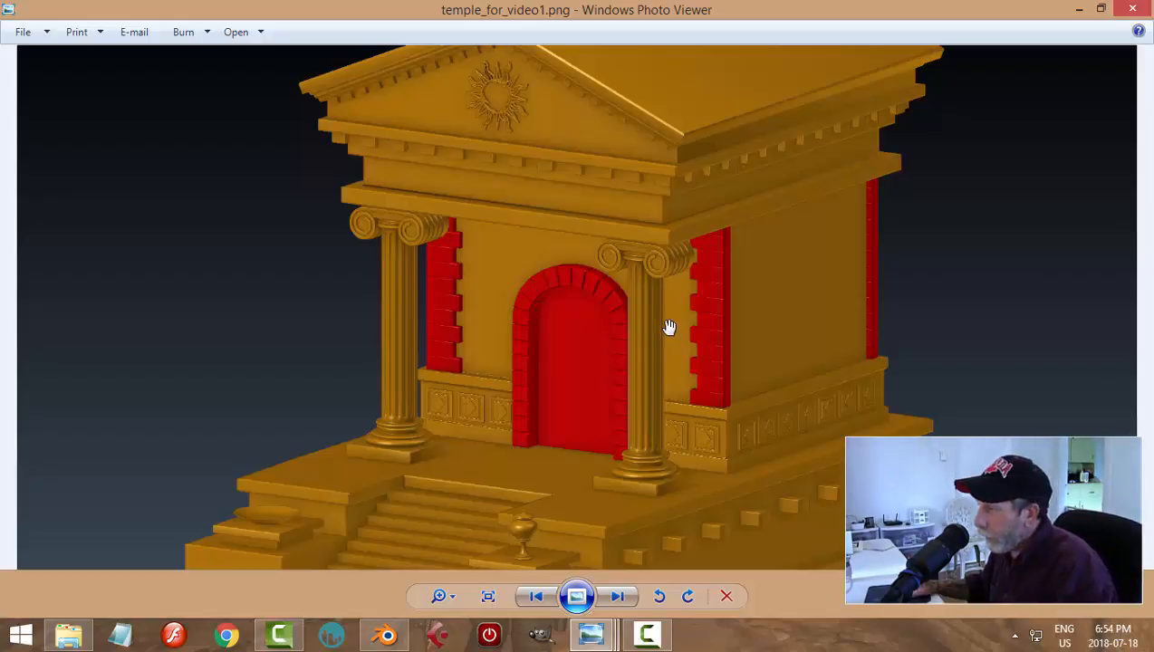
scroll(669, 327, up, 1)
scroll(668, 326, down, 1)
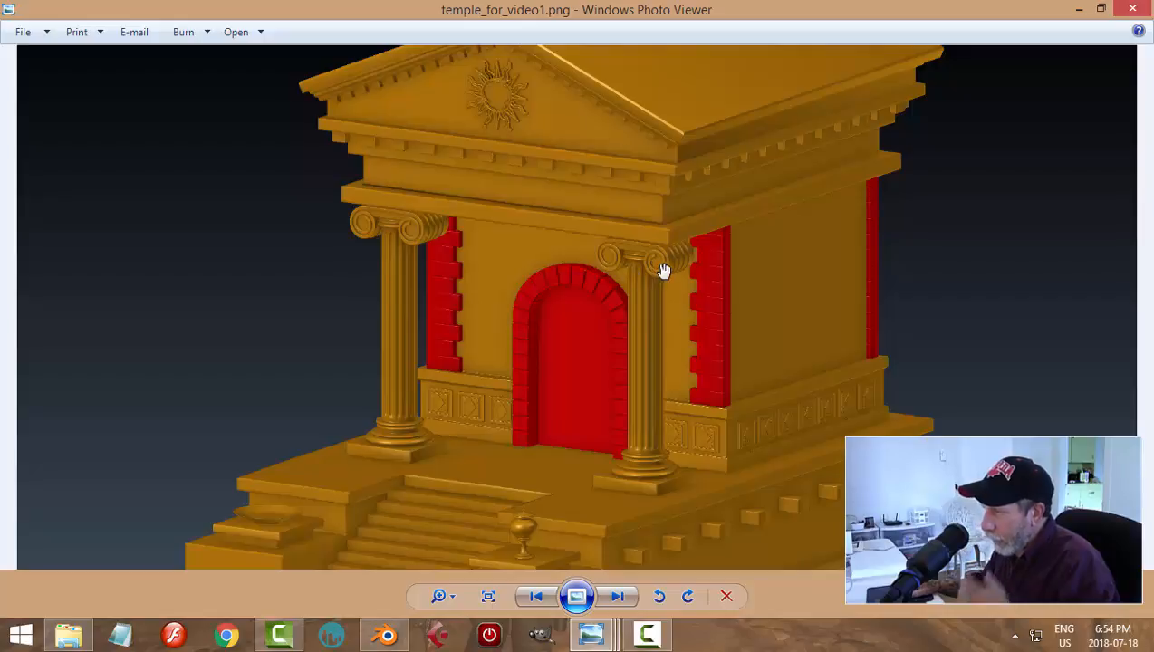
Return to Blender, move the block arch onto the first layer with the rest of the temple, and save the file
click(386, 634)
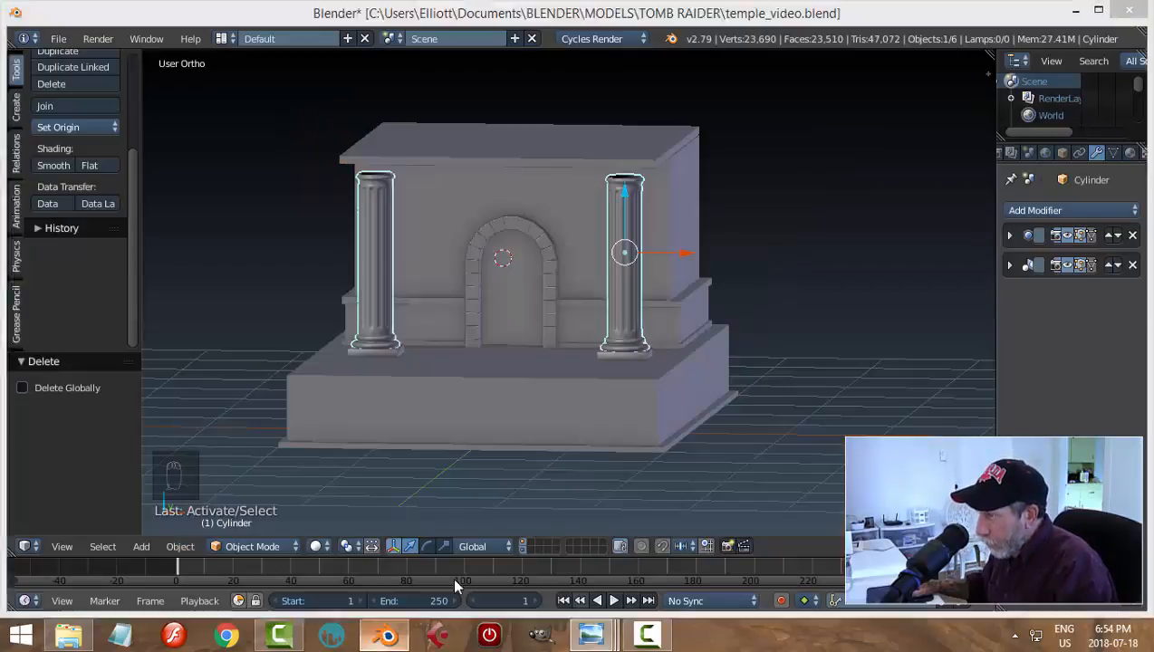
click(525, 548)
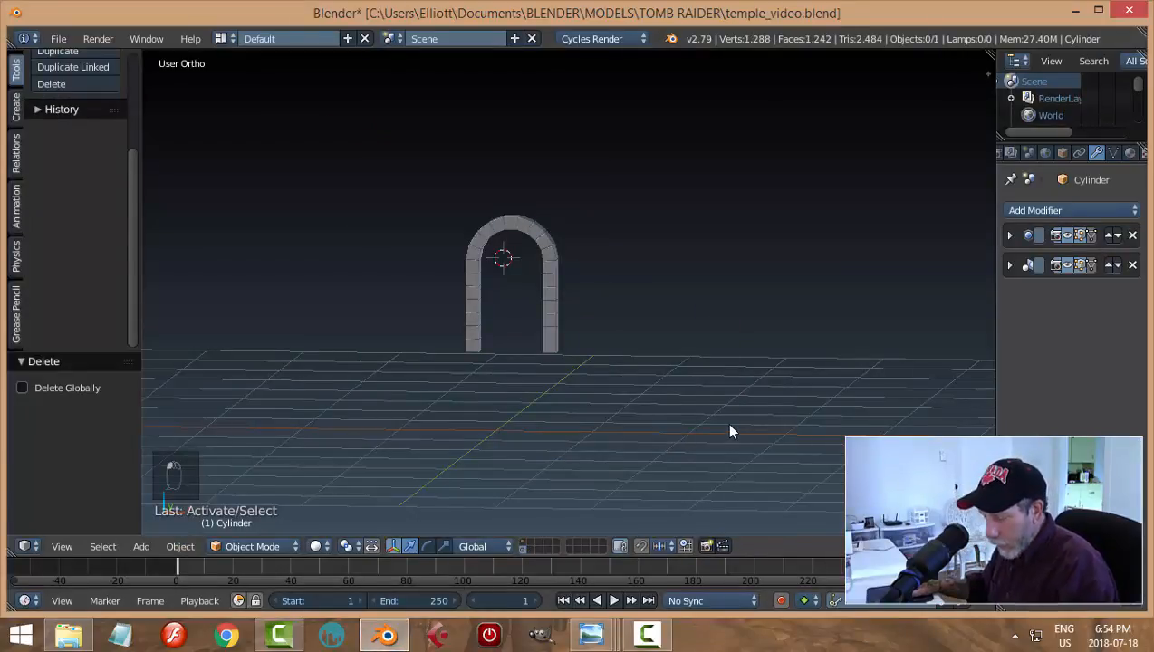
key(a)
key(m)
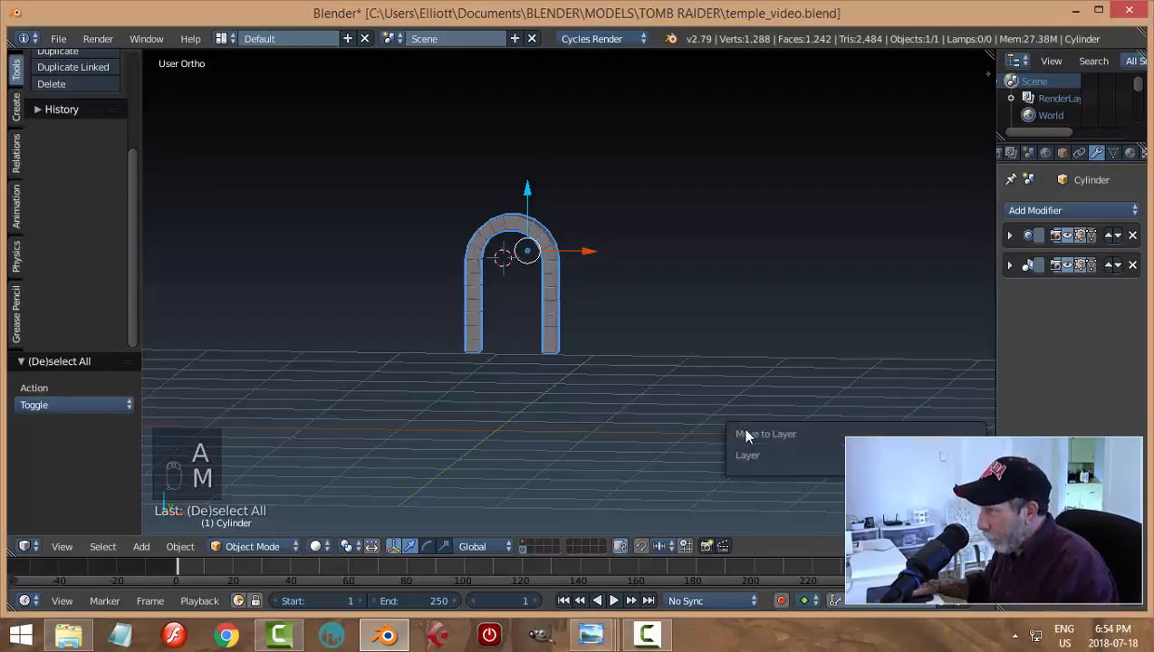
click(860, 451)
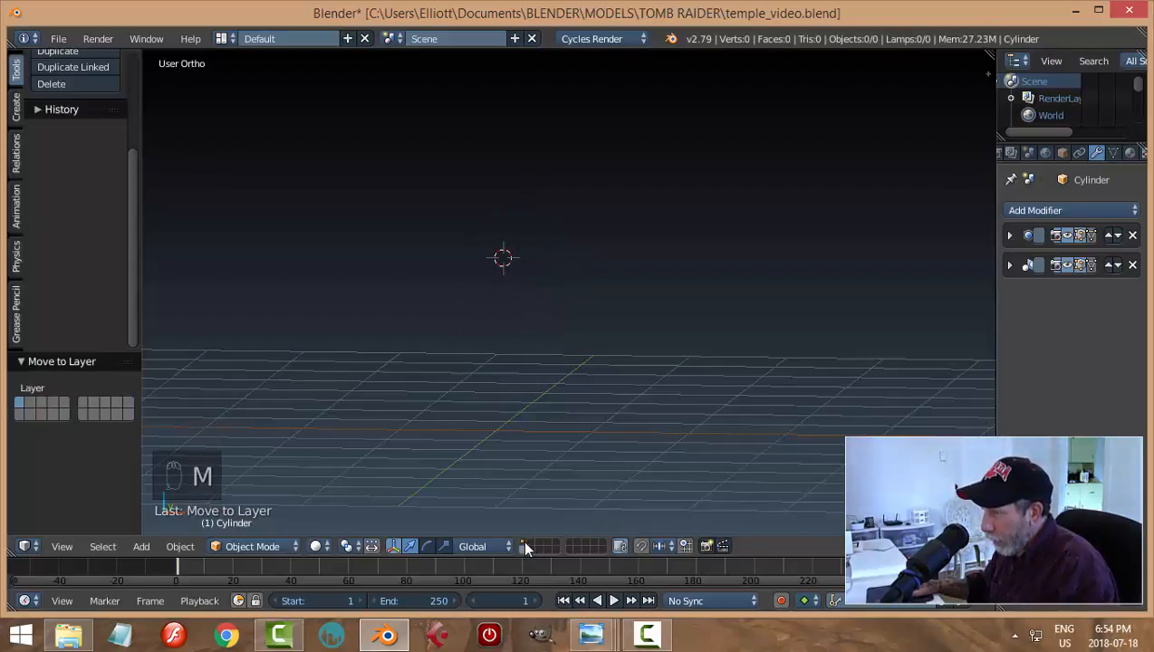
click(522, 543)
key(ctrl+s)
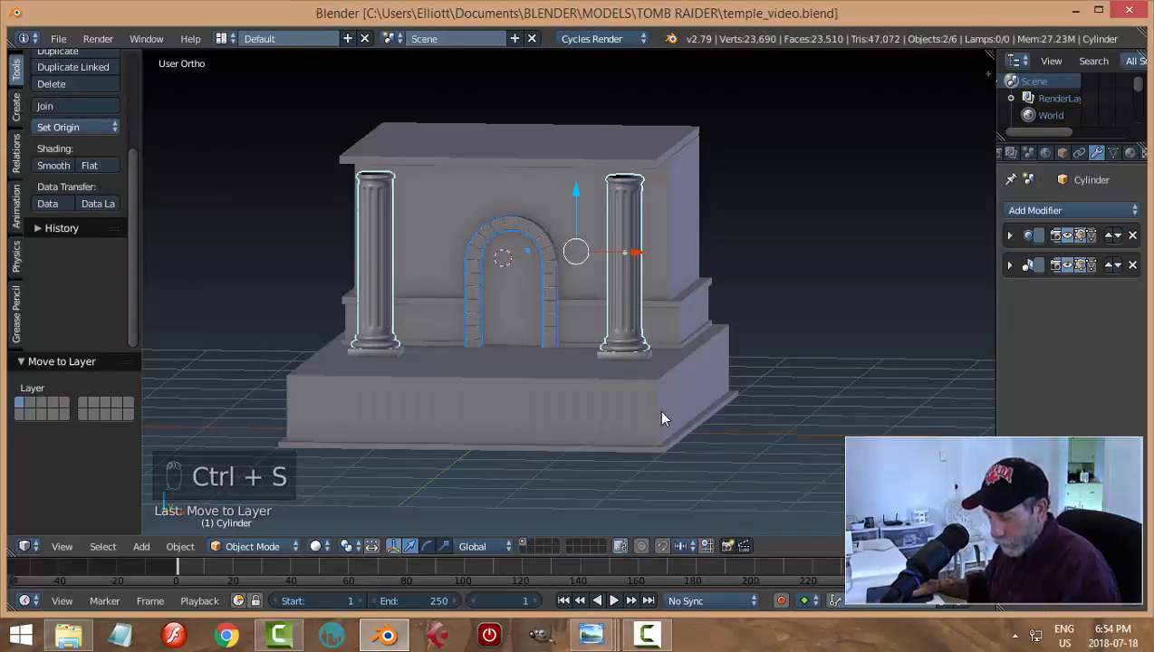
Select the columns and reset the 3D cursor to the world origin
scroll(731, 329, up, 8)
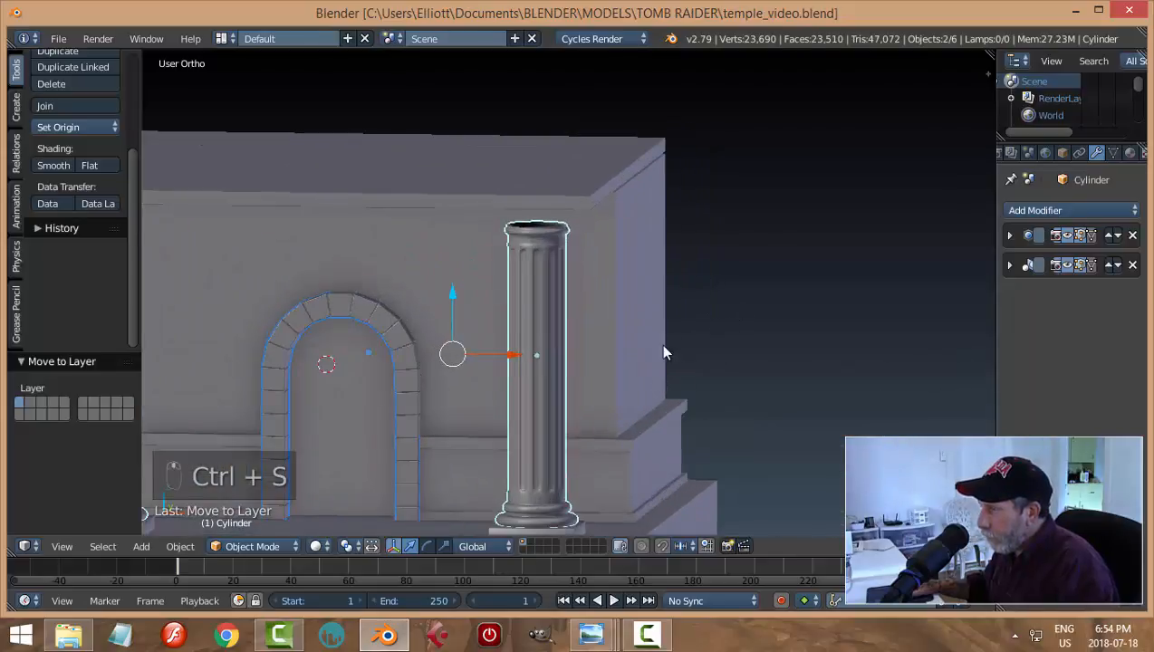
right_click(541, 293)
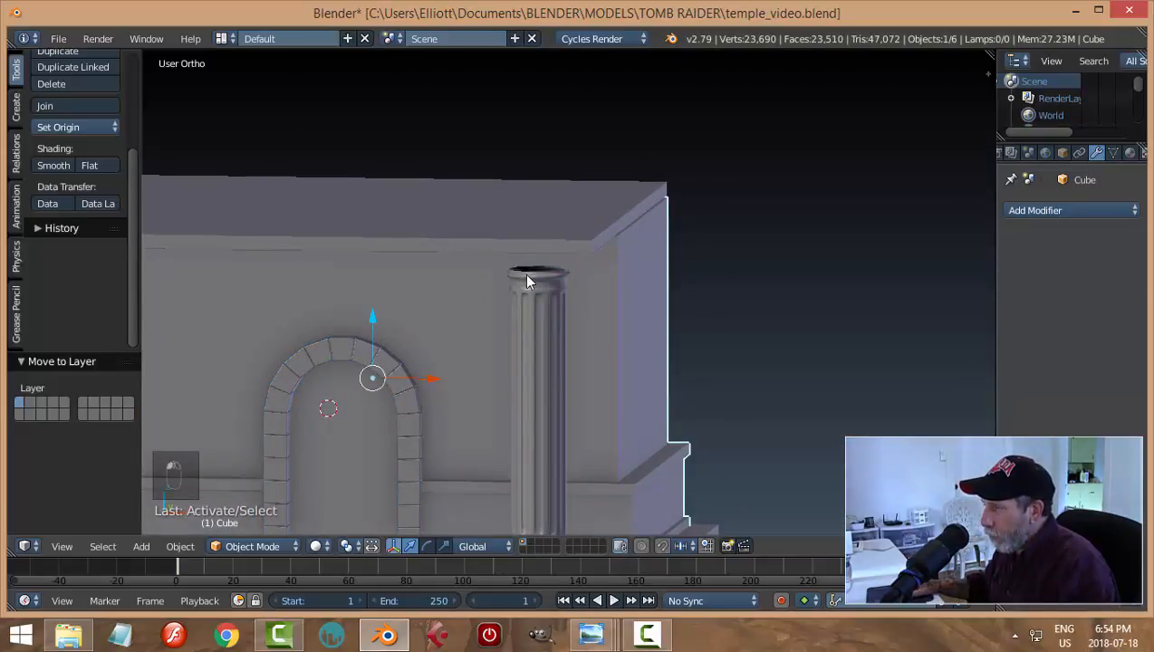
right_click(528, 282)
scroll(588, 404, down, 5)
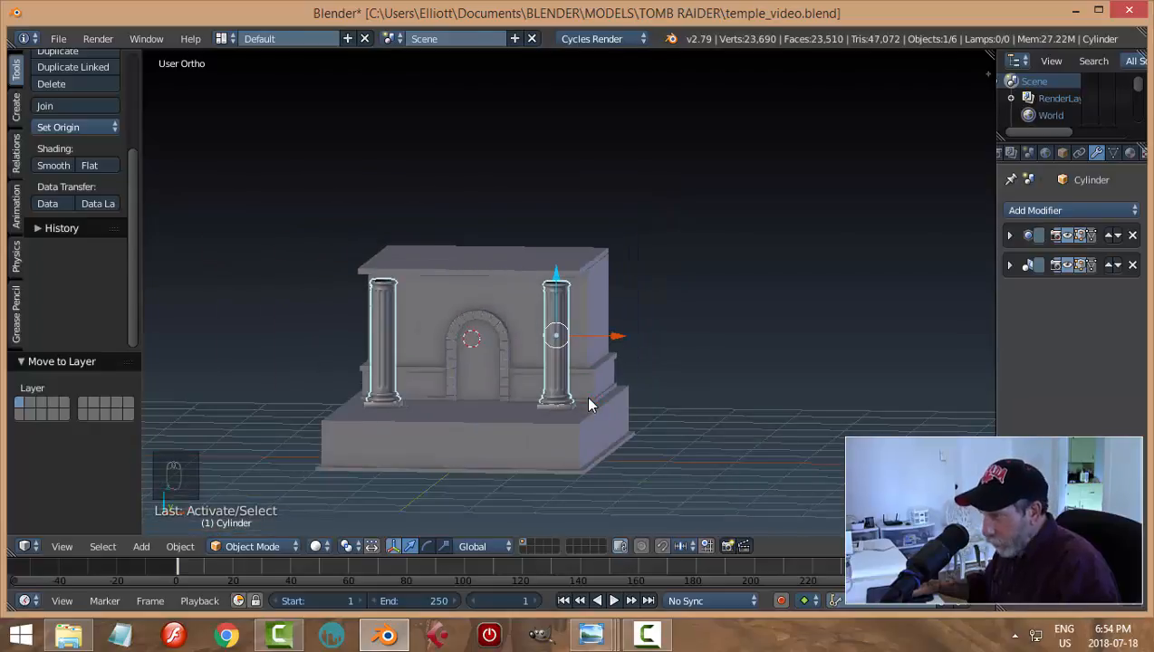
key(shift+c)
middle_drag(726, 391, 703, 441)
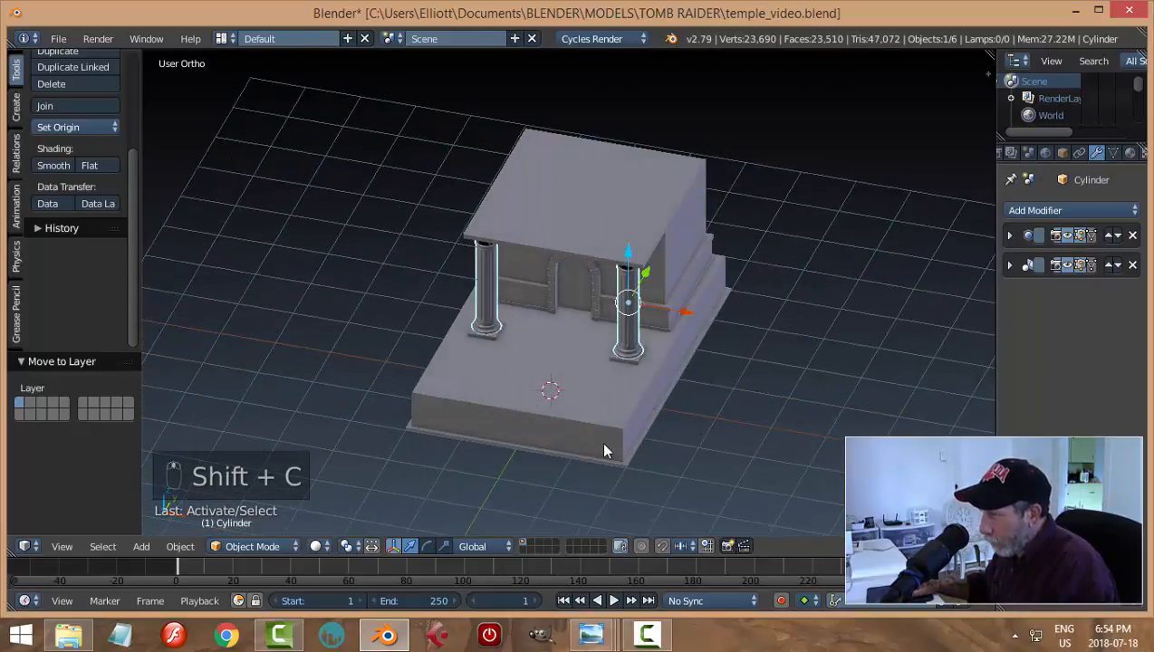
Deselect the columns, switch to an empty layer, and add a plane at the world origin
key(a)
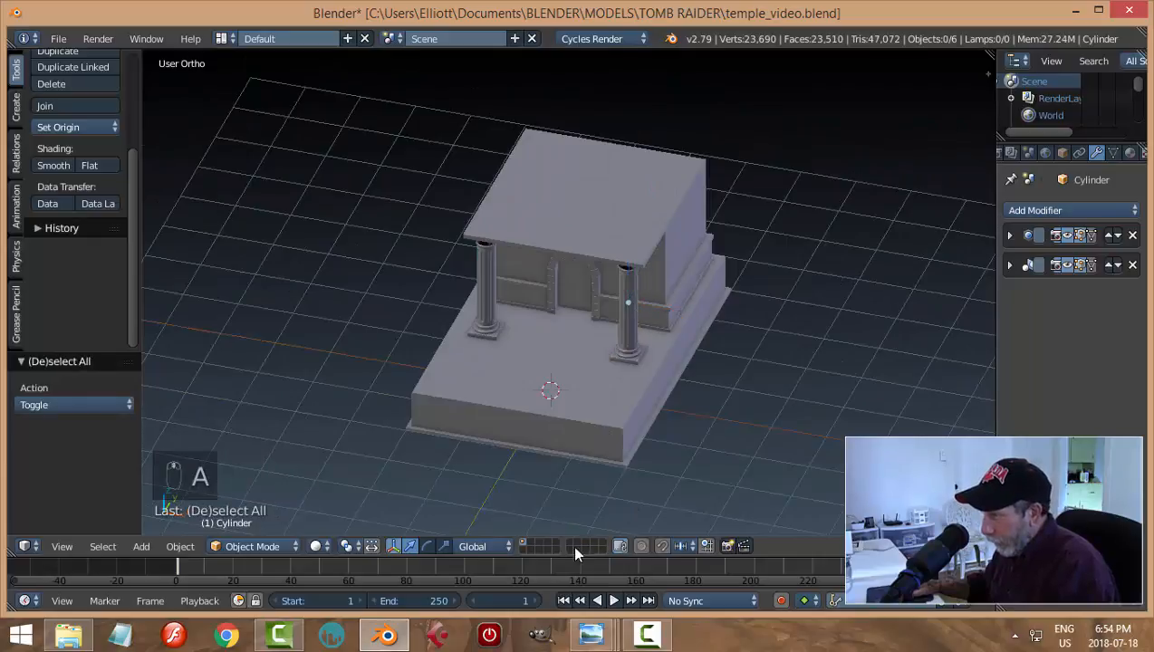
click(522, 547)
middle_drag(637, 463, 650, 418)
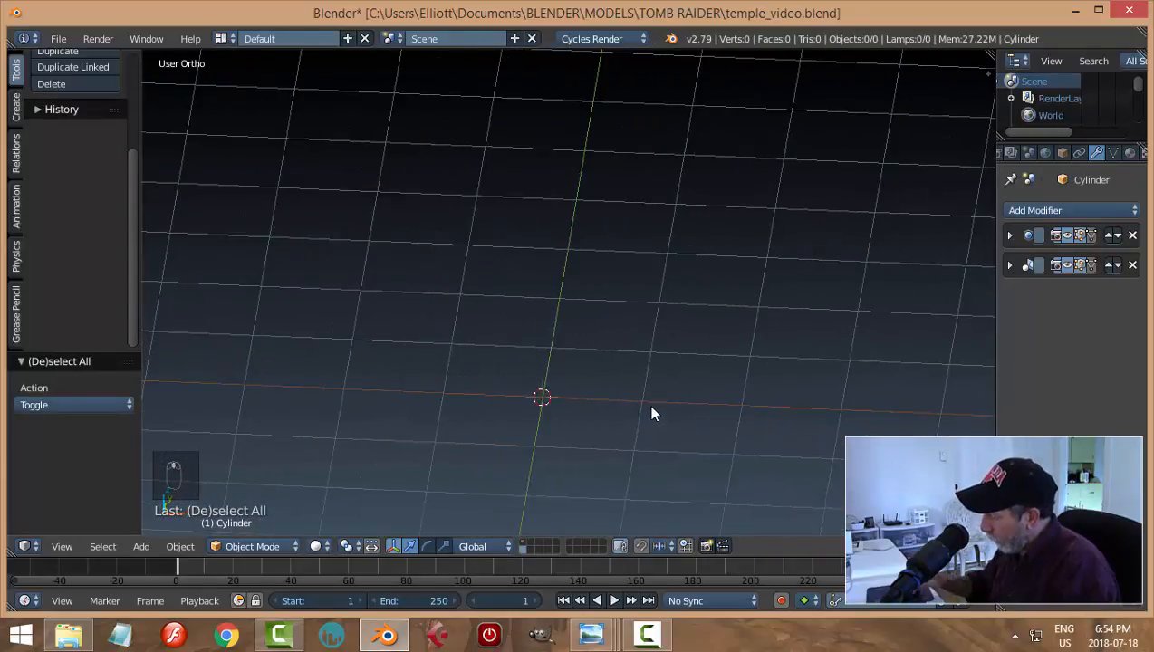
key(KP_7)
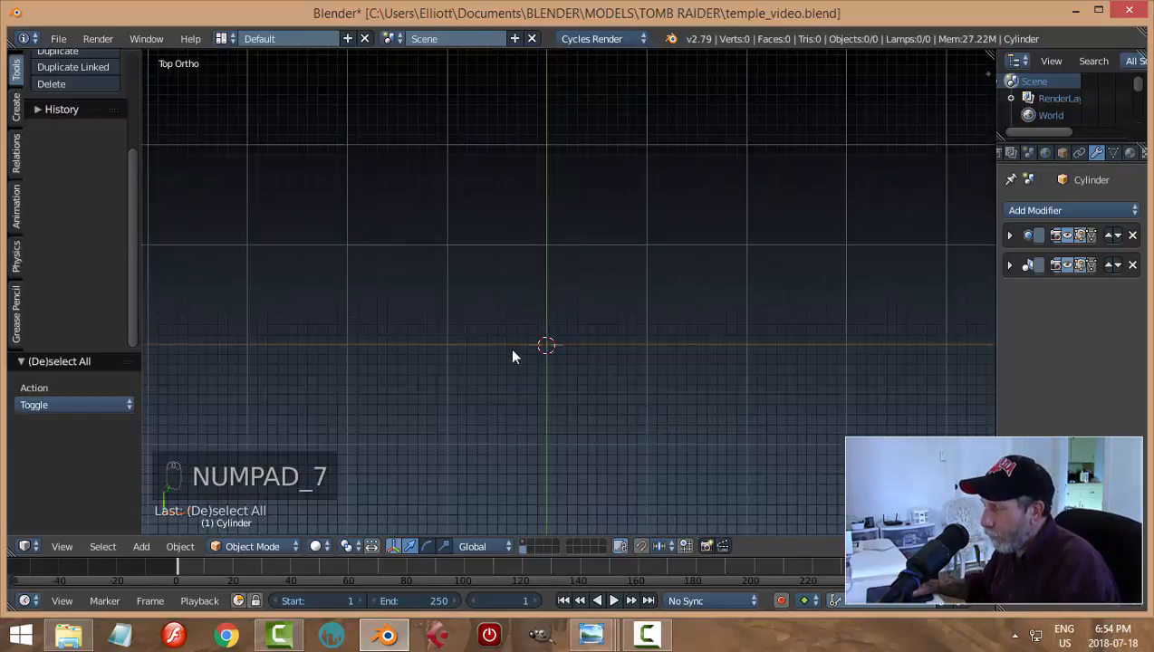
key(shift+a)
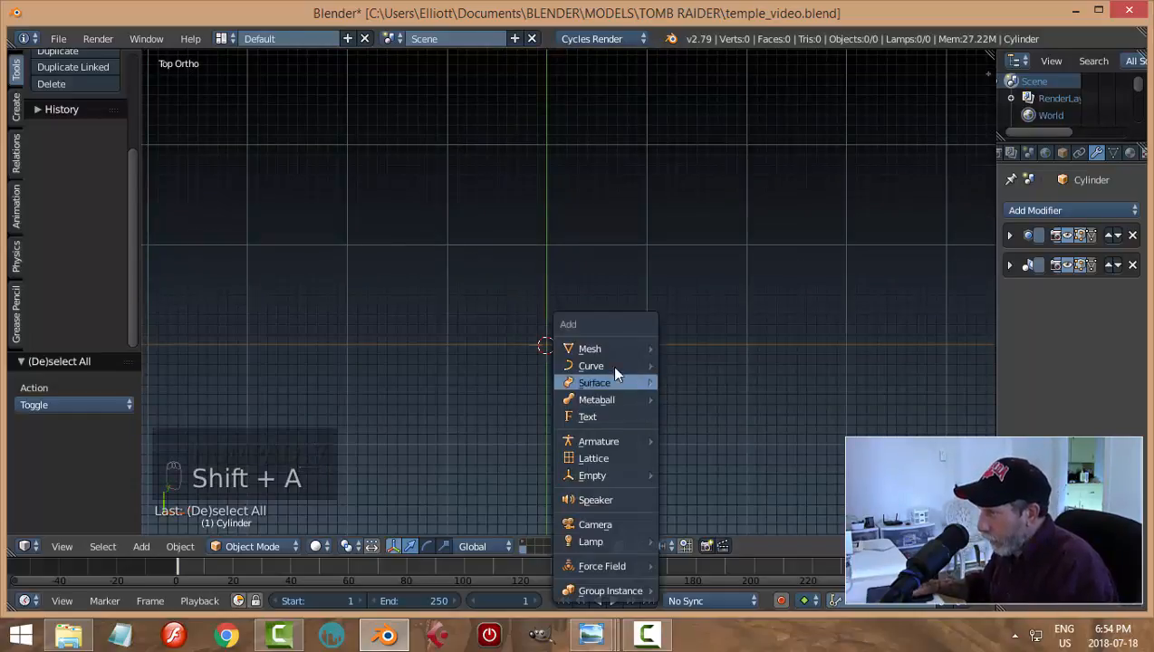
mouse_move(607, 345)
click(688, 349)
Edit the plane in vertex select mode and delete its two vertices on the positive X side, keeping only the opposite edge
key(Tab)
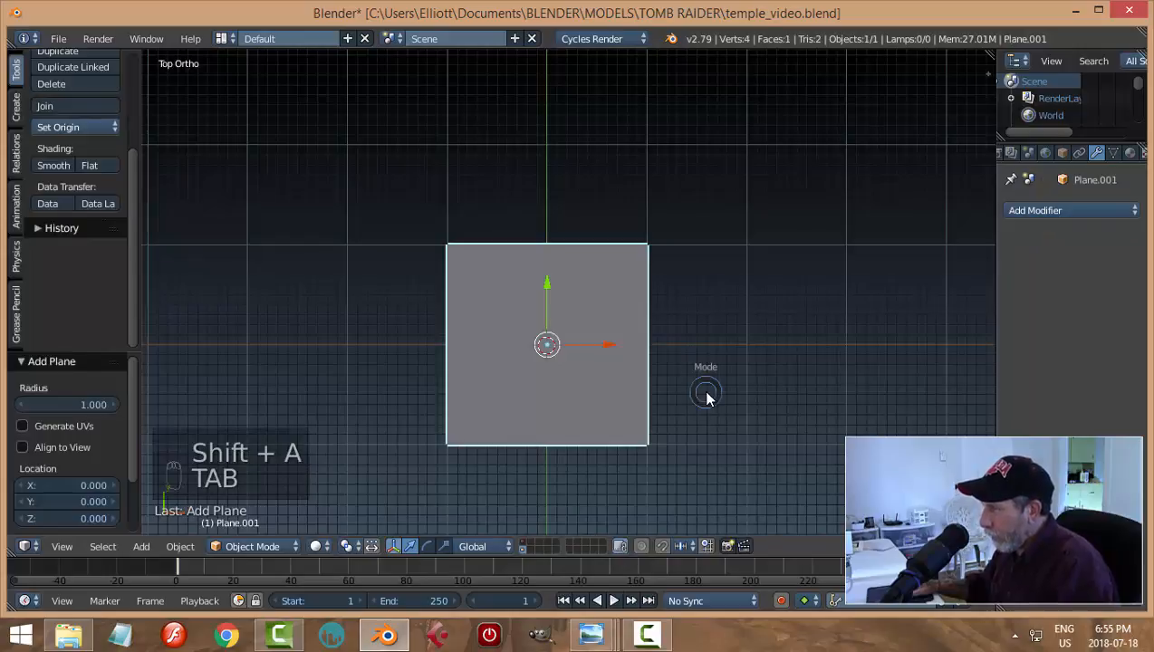
click(805, 390)
key(ctrl+Tab)
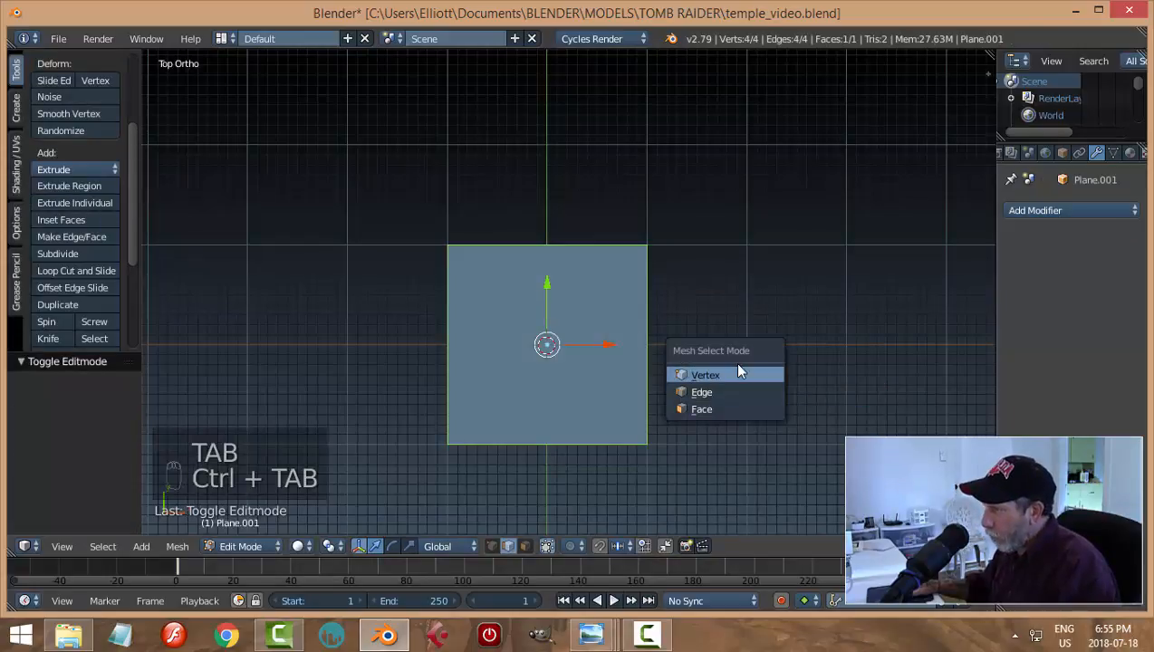
click(759, 377)
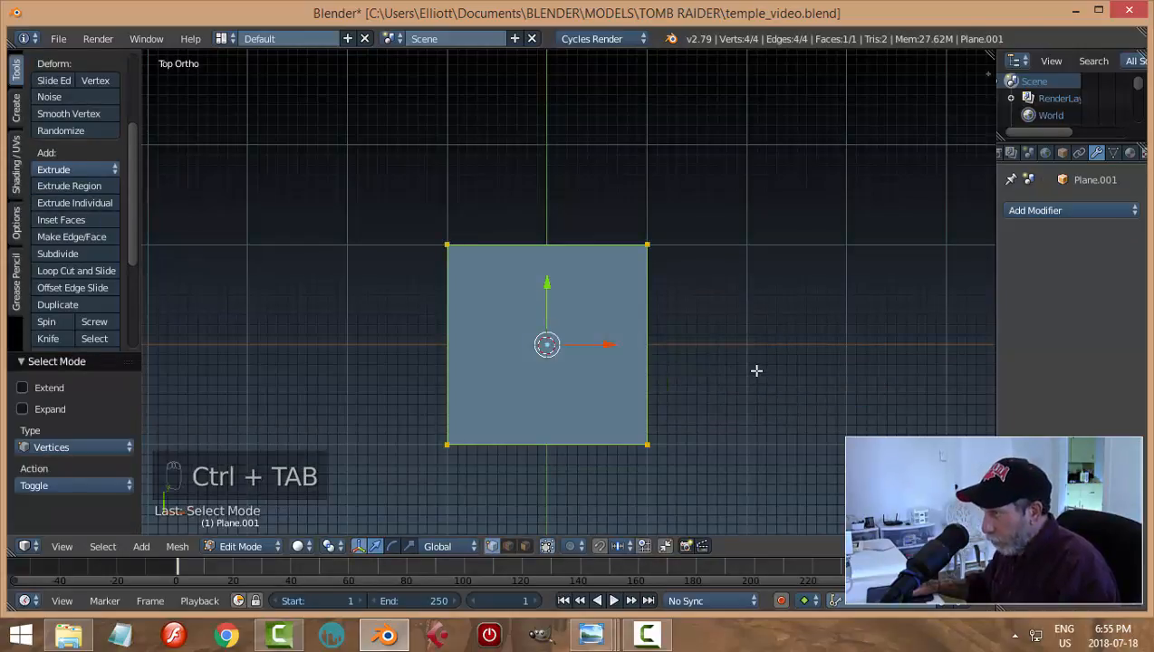
key(a)
right_click(639, 240)
shift+right_click(650, 443)
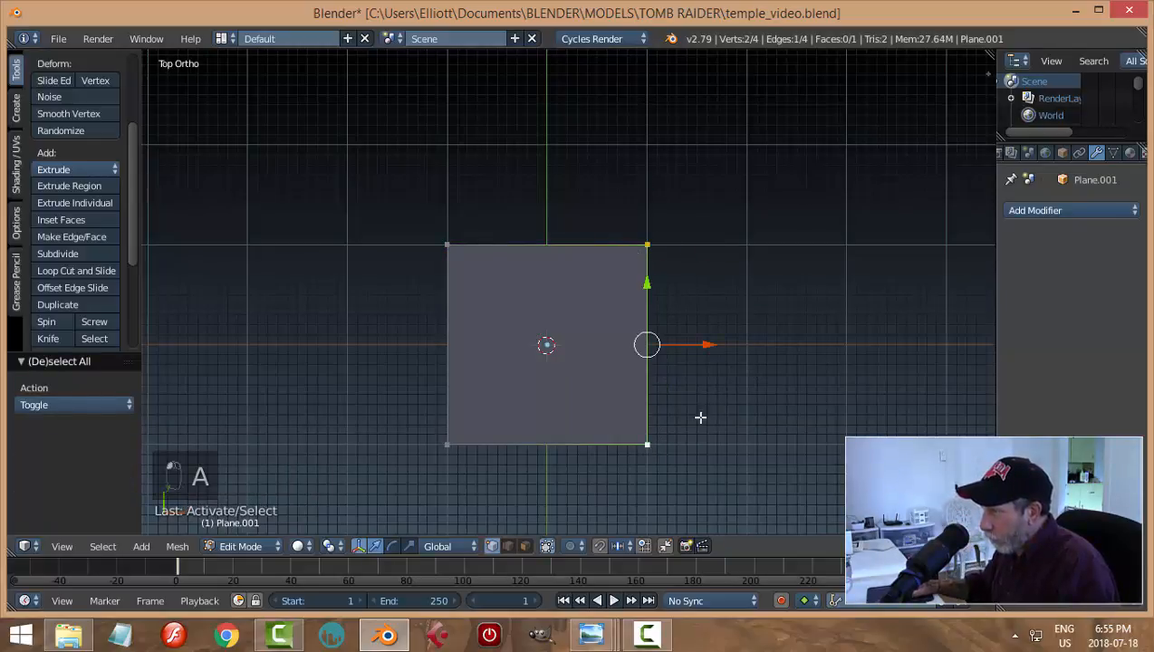
key(x)
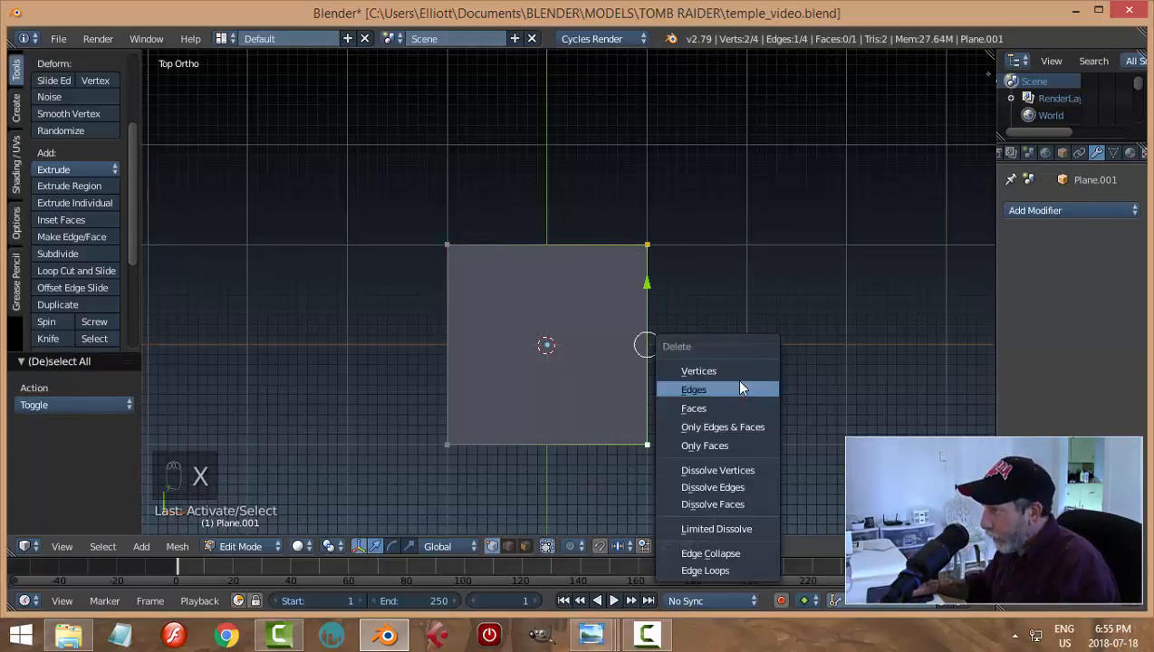
click(726, 370)
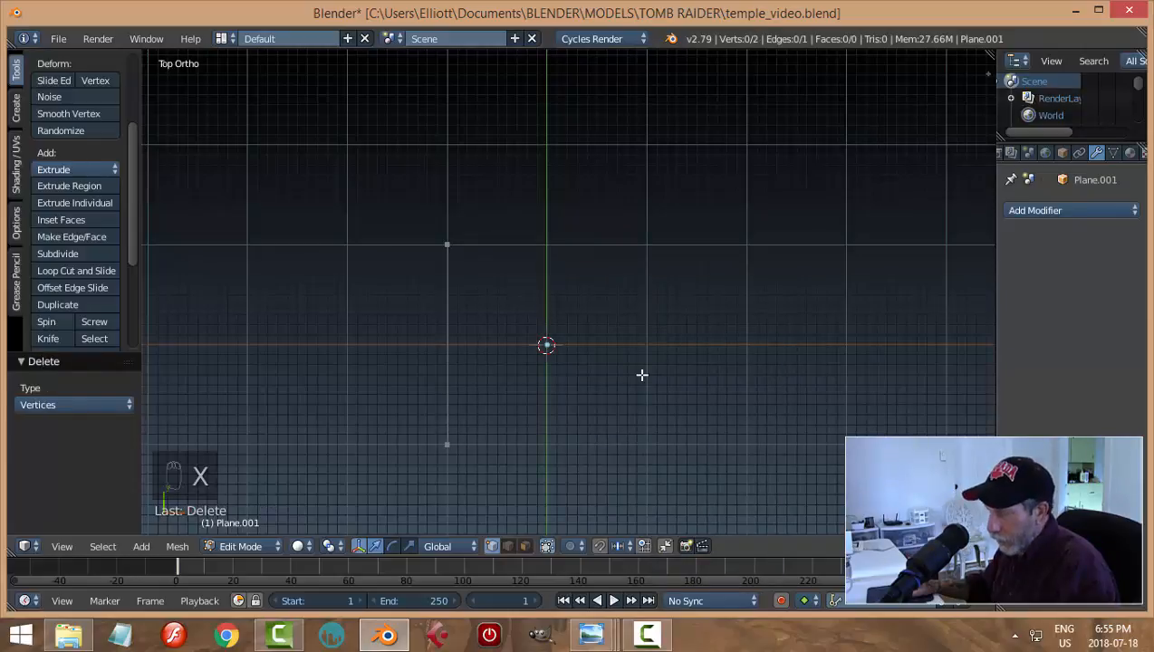
Scale the remaining edge along Y to about 0.146 and move it onto the Y axis, about 0.32 units to the negative side
key(a)
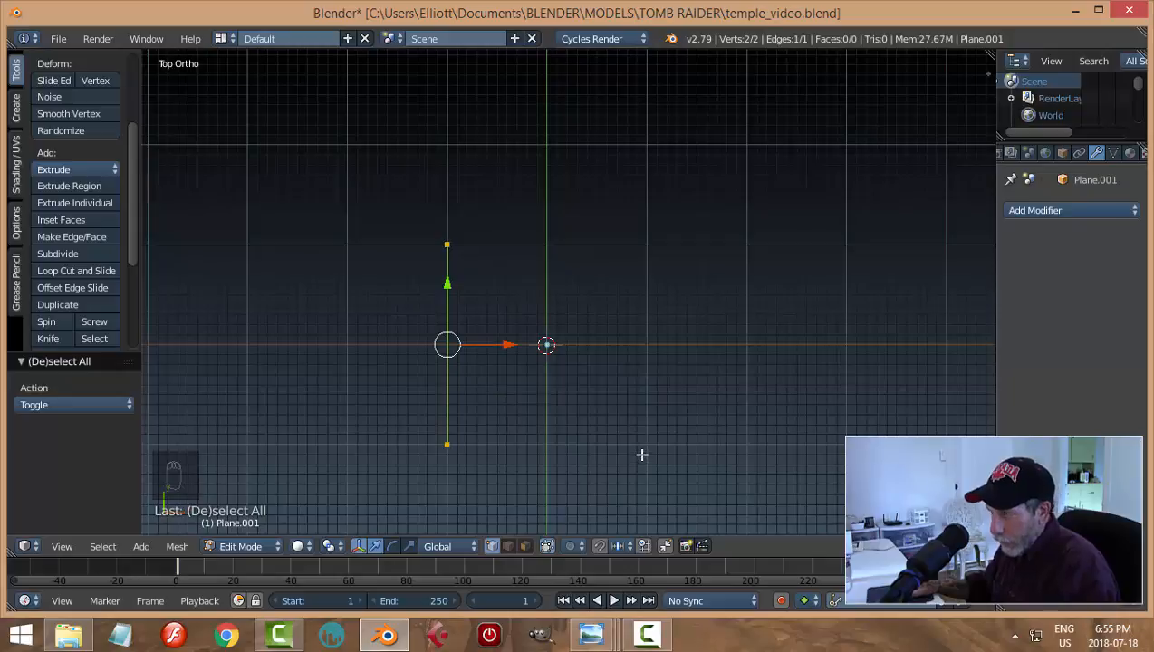
key(s)
key(y)
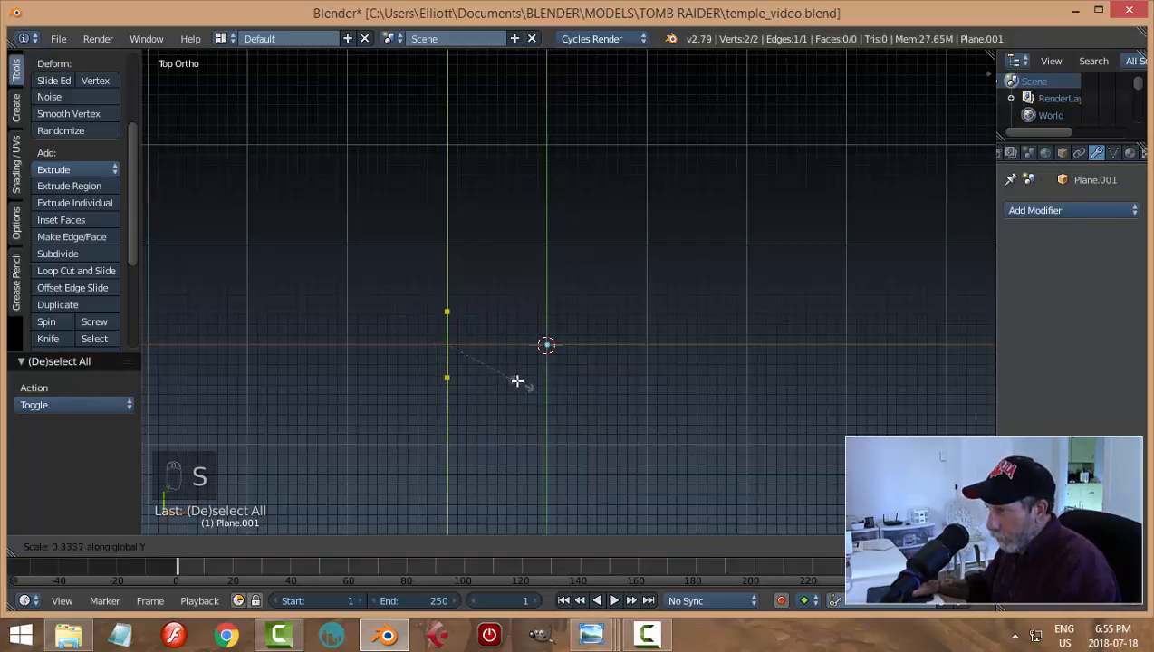
click(480, 353)
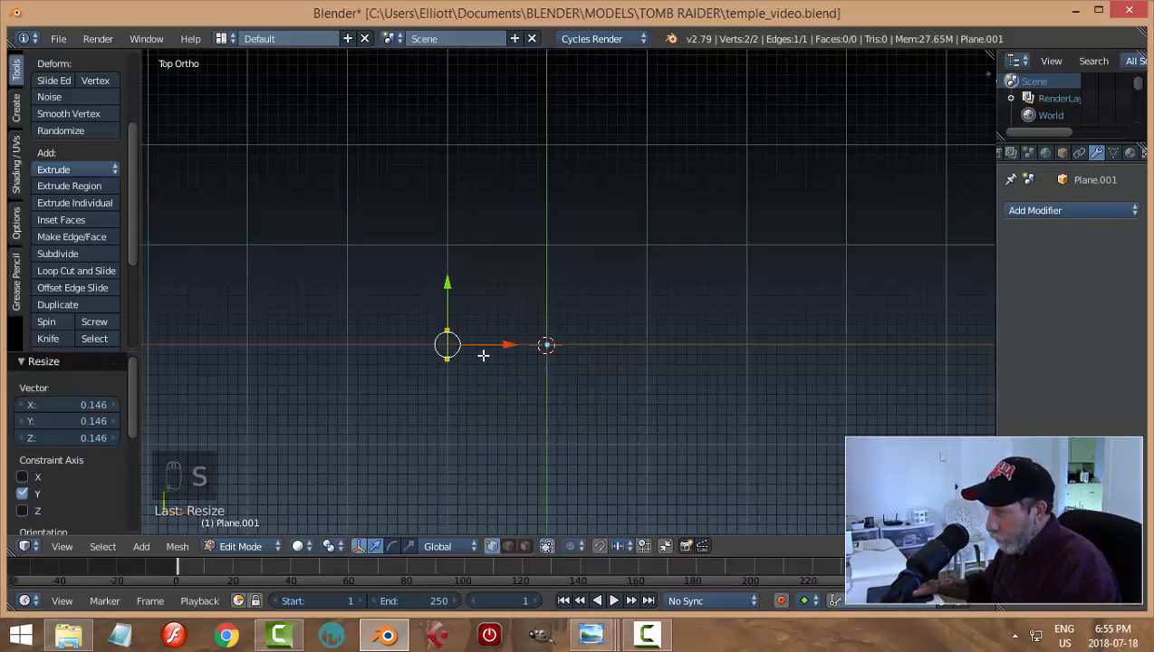
key(g)
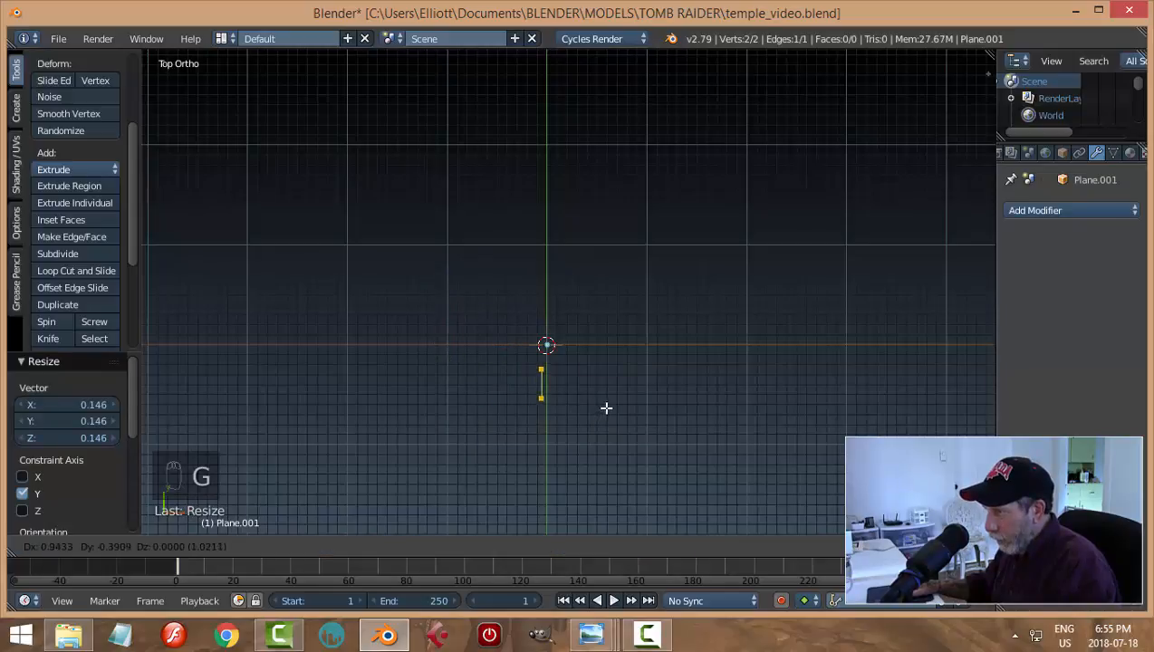
click(611, 404)
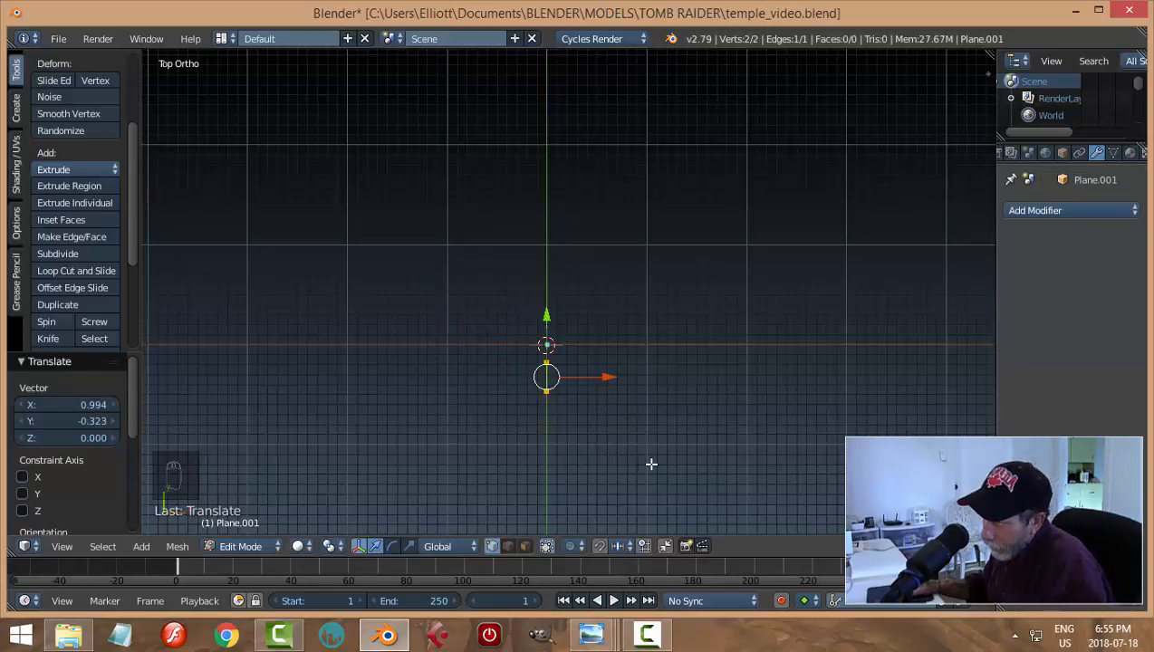
Rotate the edge 90° about the X axis in front view and move it about 0.28 units down from the origin
key(KP_1)
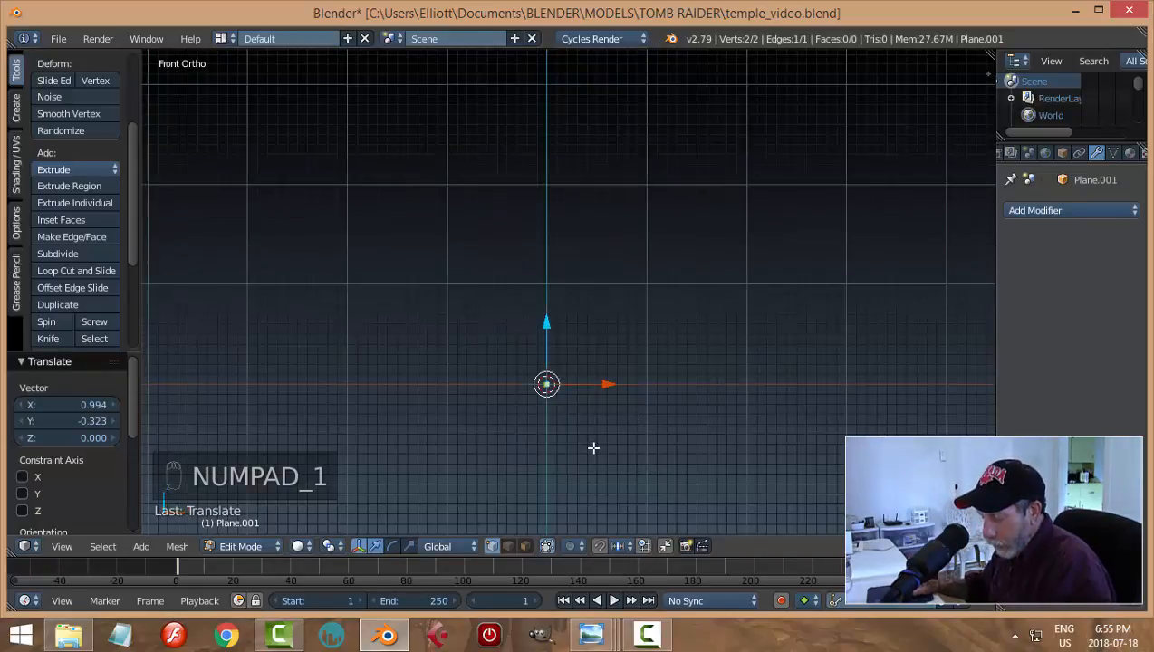
text(rx90)
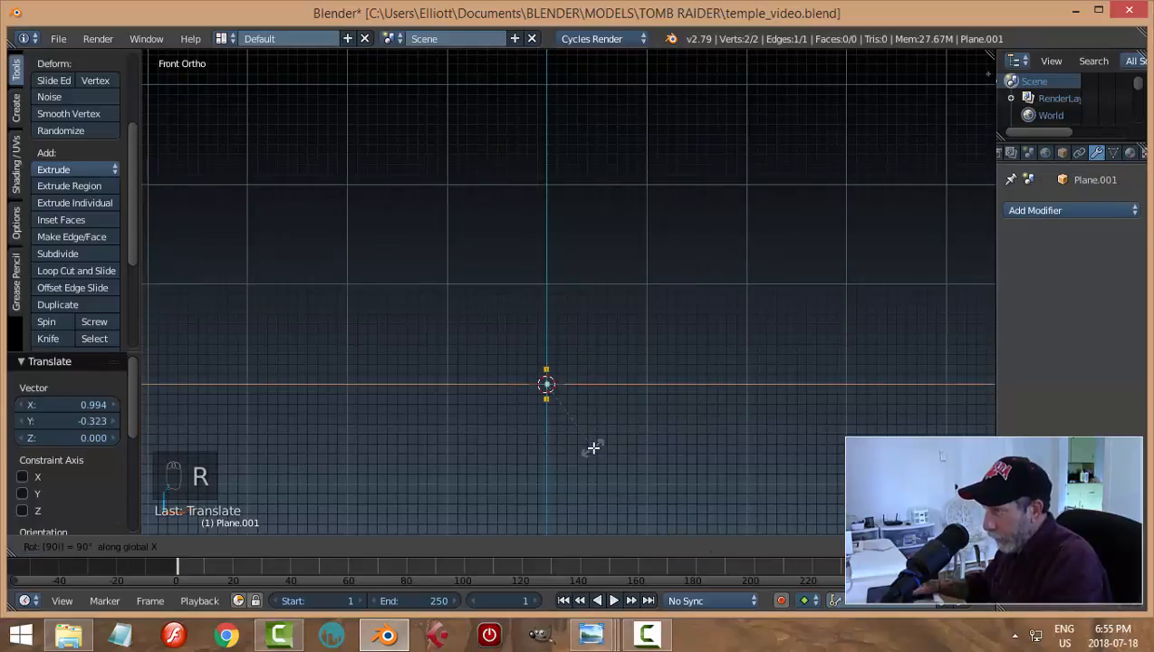
key(Return)
key(g)
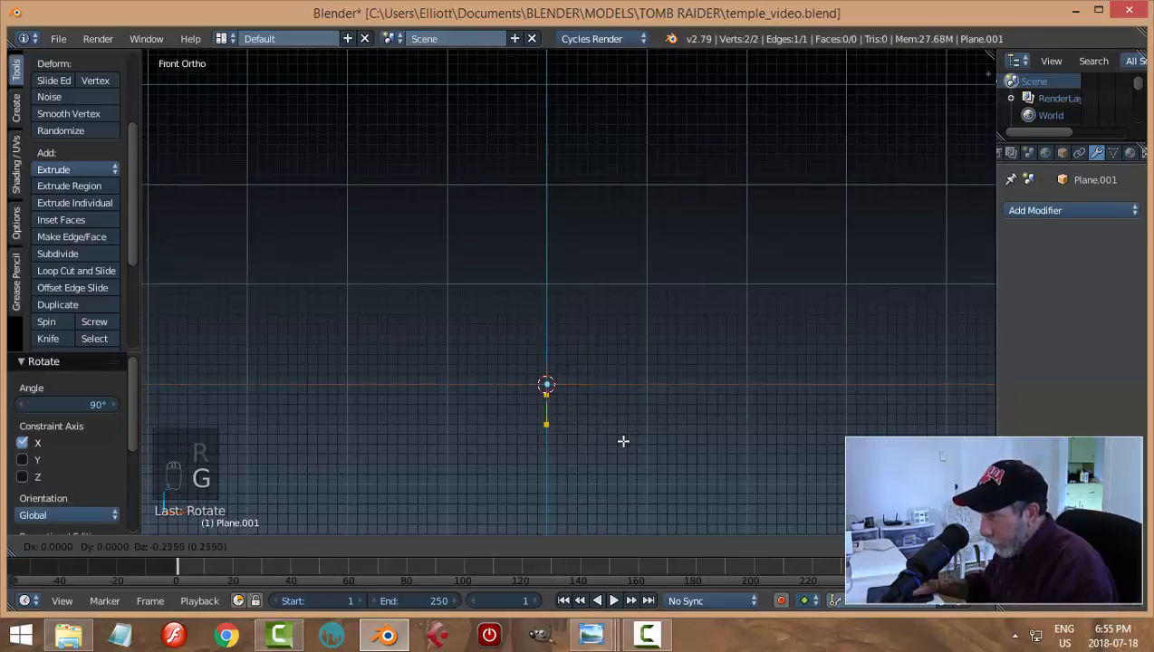
click(623, 443)
scroll(623, 443, up, 3)
scroll(623, 444, up, 1)
shift+middle_drag(641, 450, 665, 266)
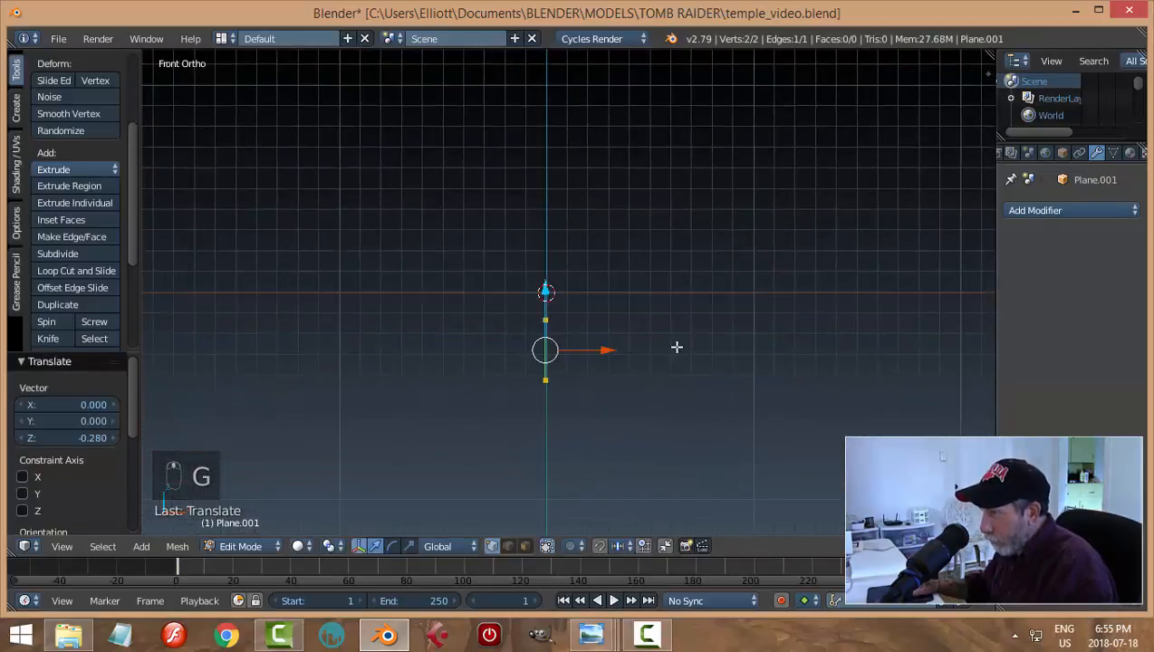
scroll(674, 345, down, 1)
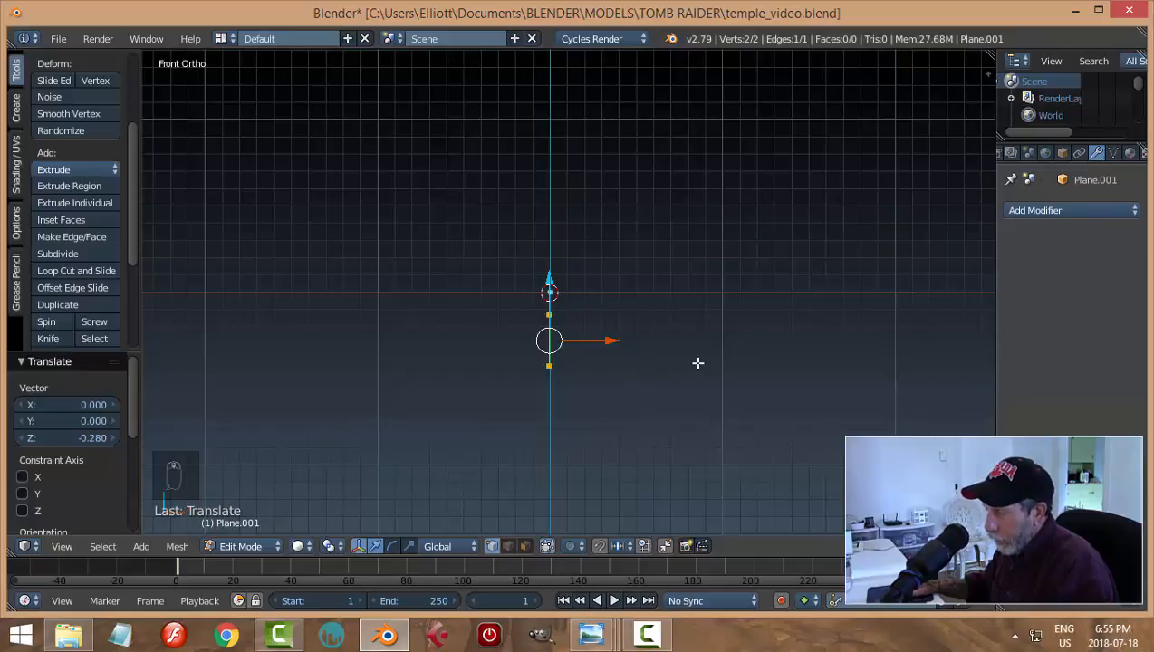
Select the whole edge and scale it shorter along the Z axis
key(a)
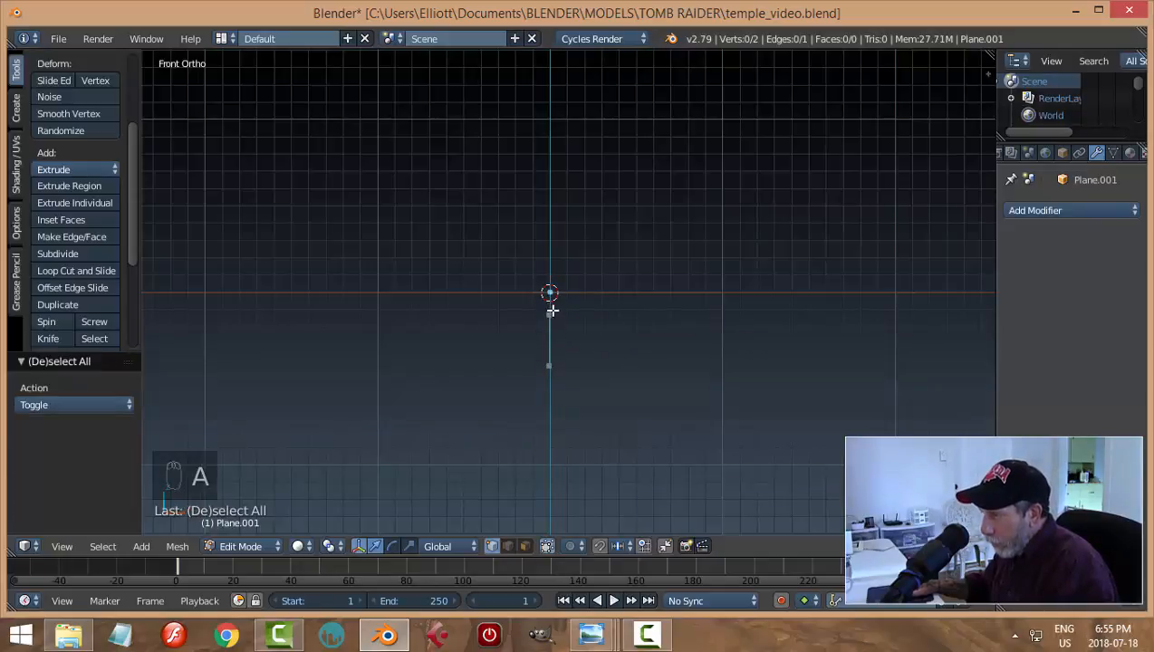
key(a)
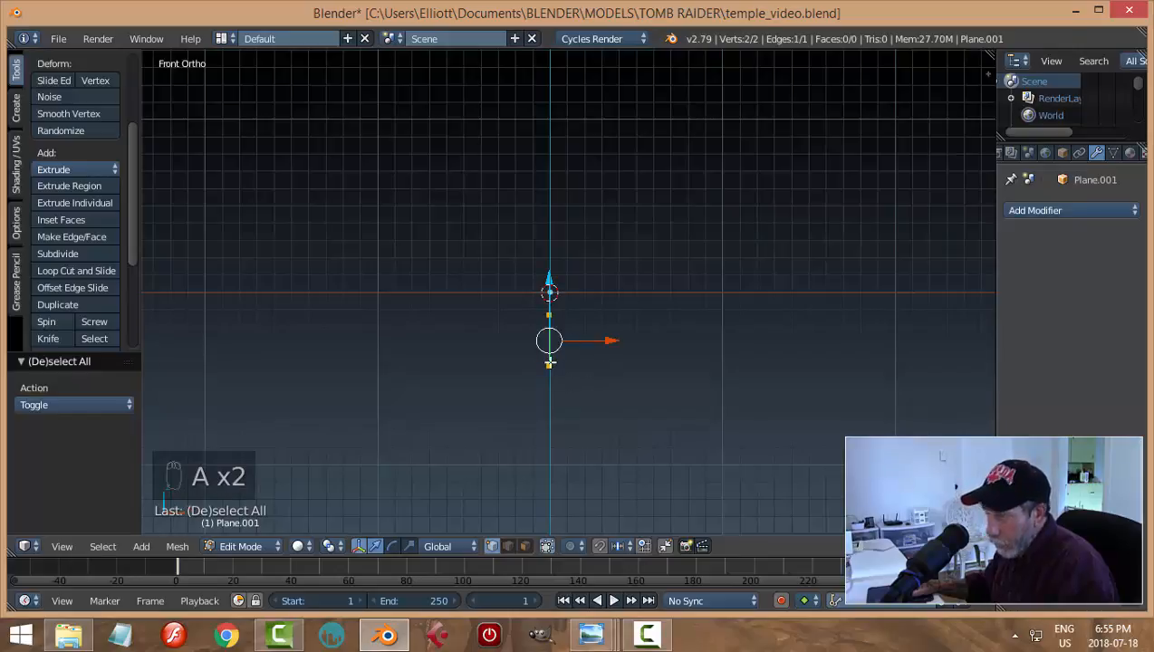
key(a)
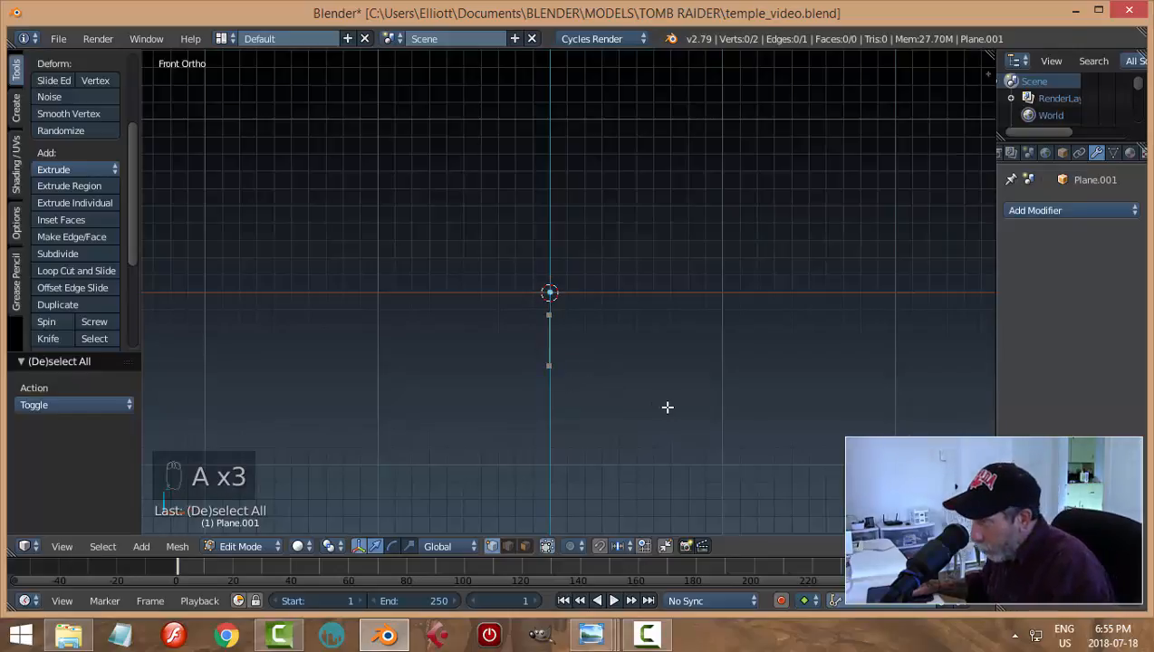
key(a)
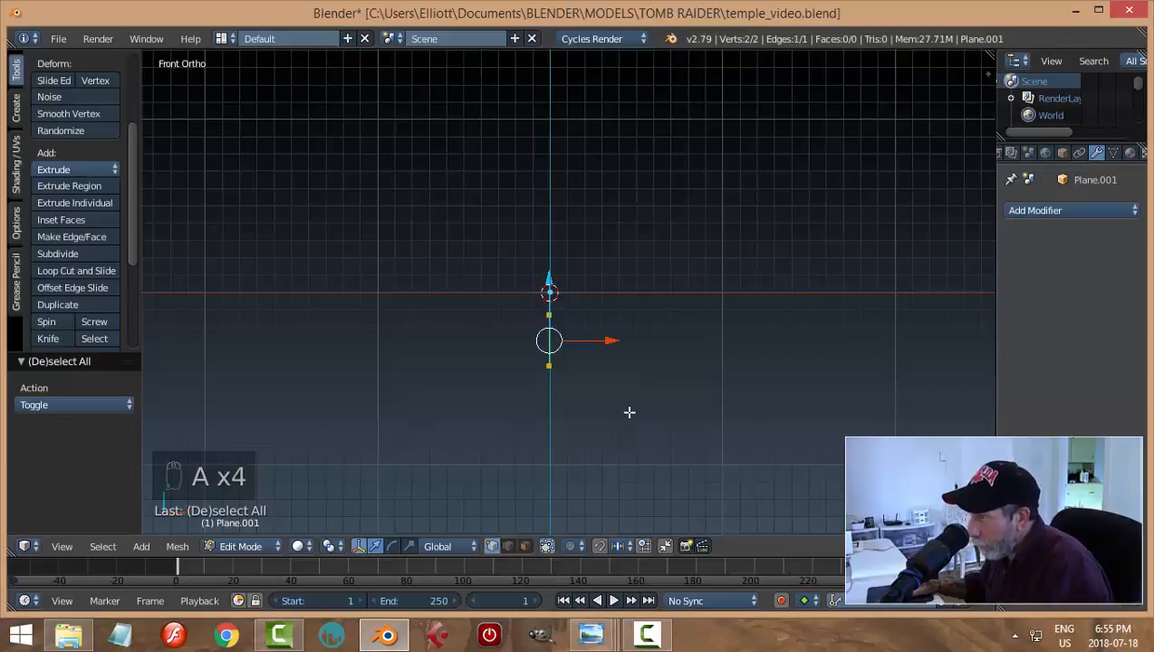
key(s)
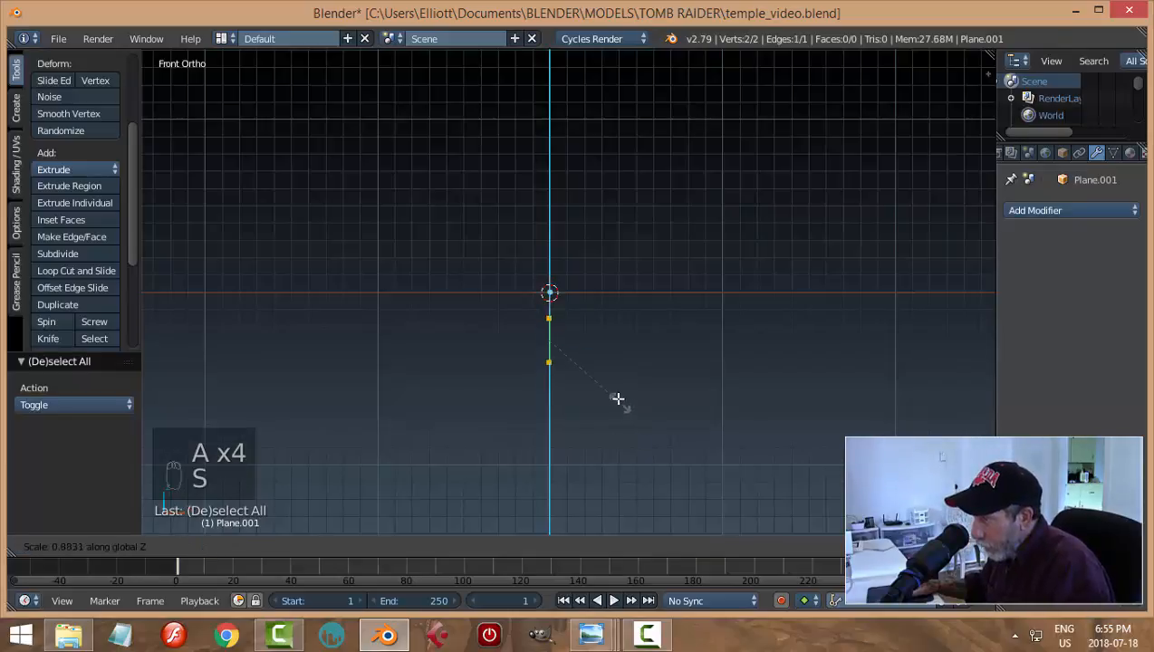
click(603, 380)
Reselect the whole edge and apply the Screw tool to it around the 3D cursor
key(a)
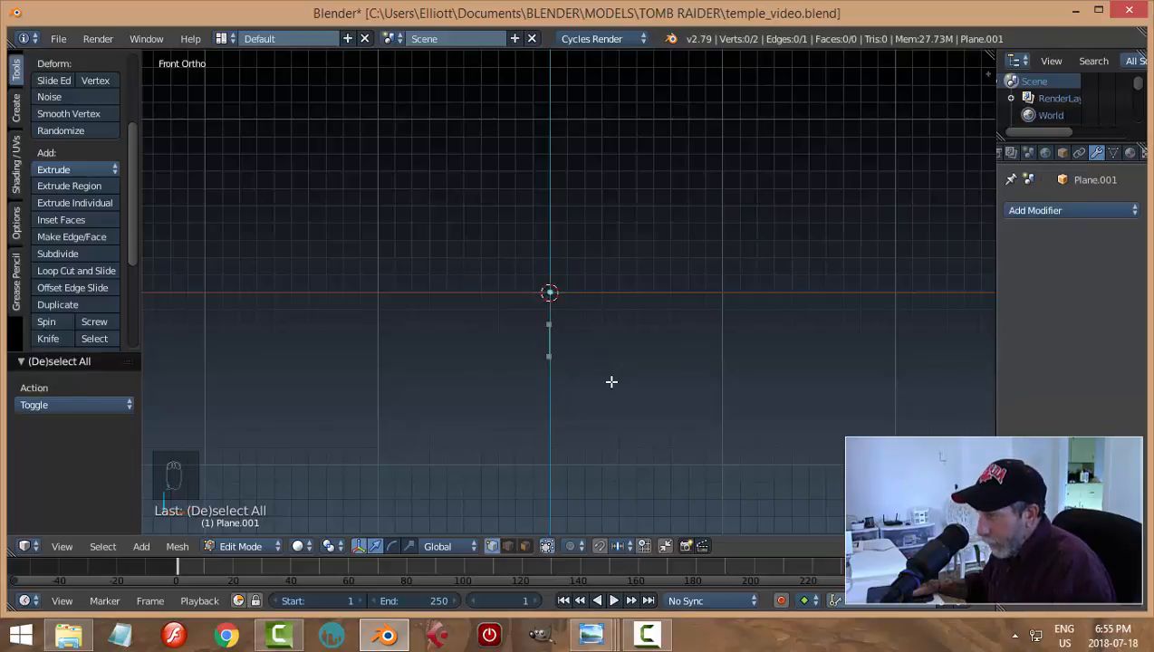
key(a)
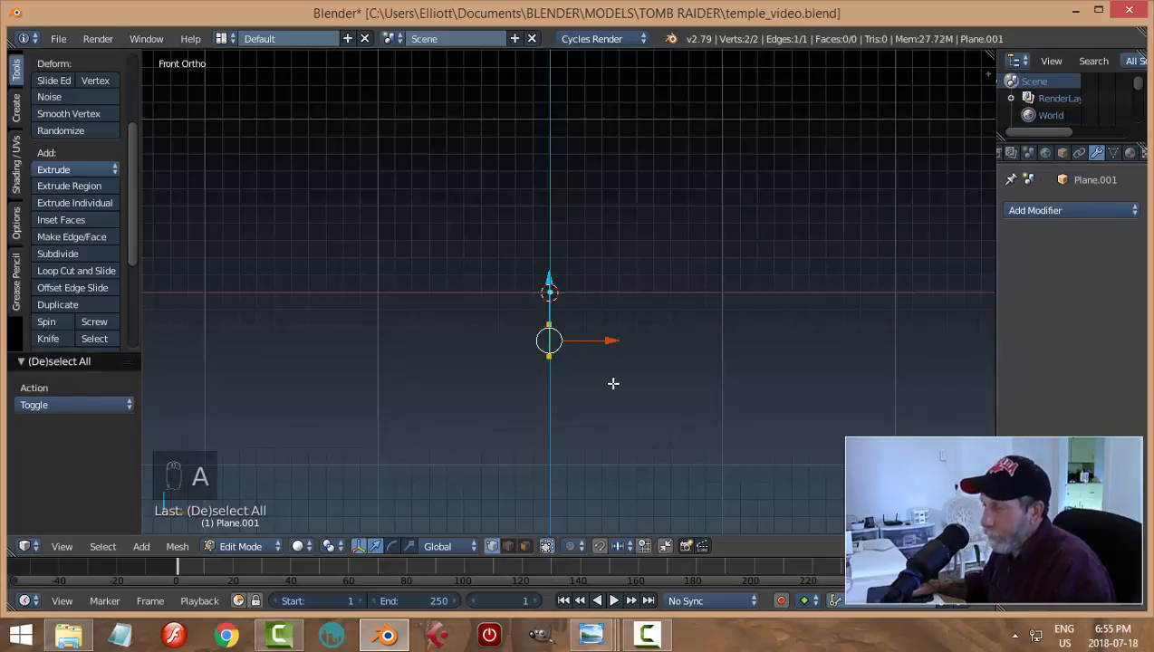
scroll(135, 222, down, 5)
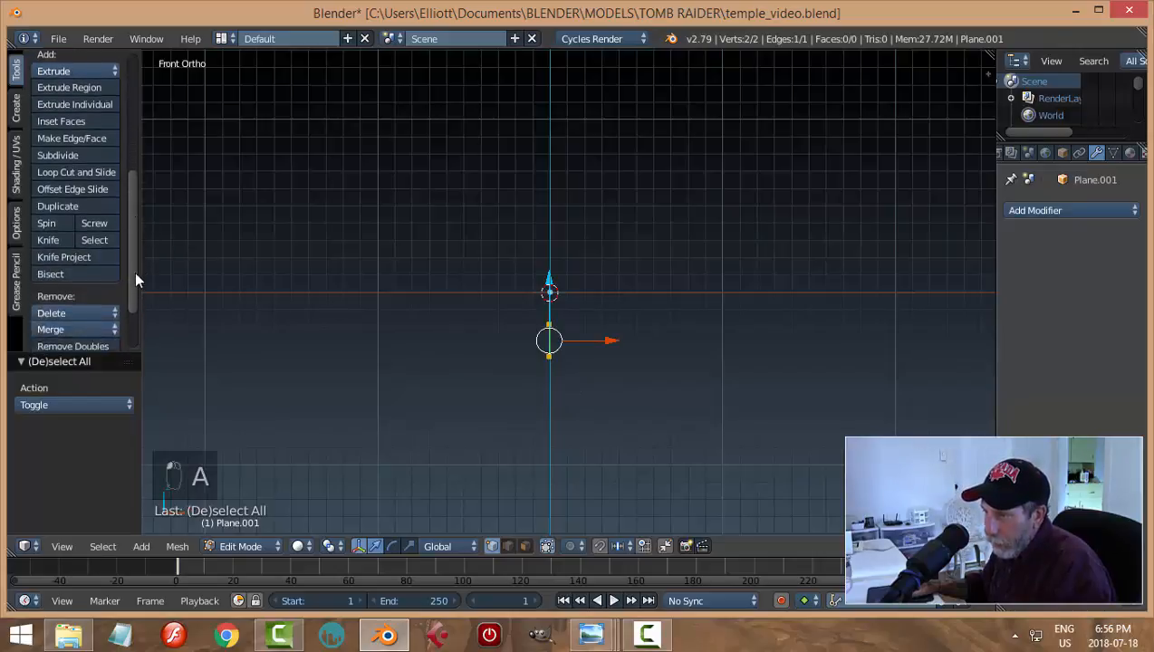
click(101, 187)
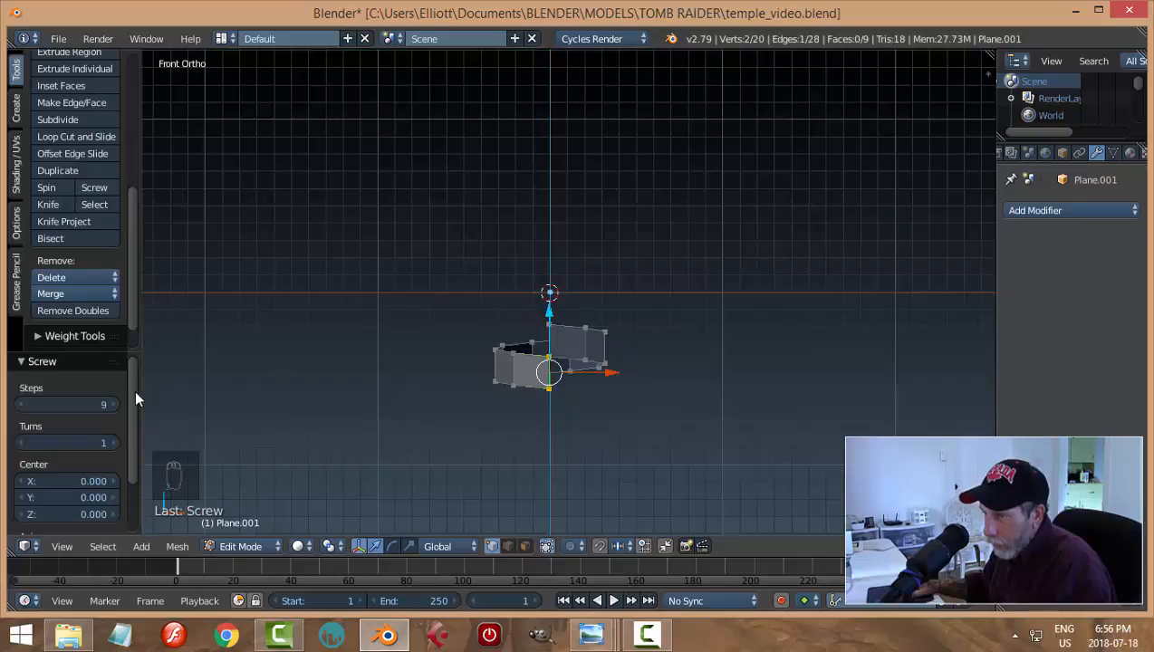
Set the screw axis to Y 1 and Z 0, and set the turns to 2 to make a flat spiral
scroll(134, 411, down, 3)
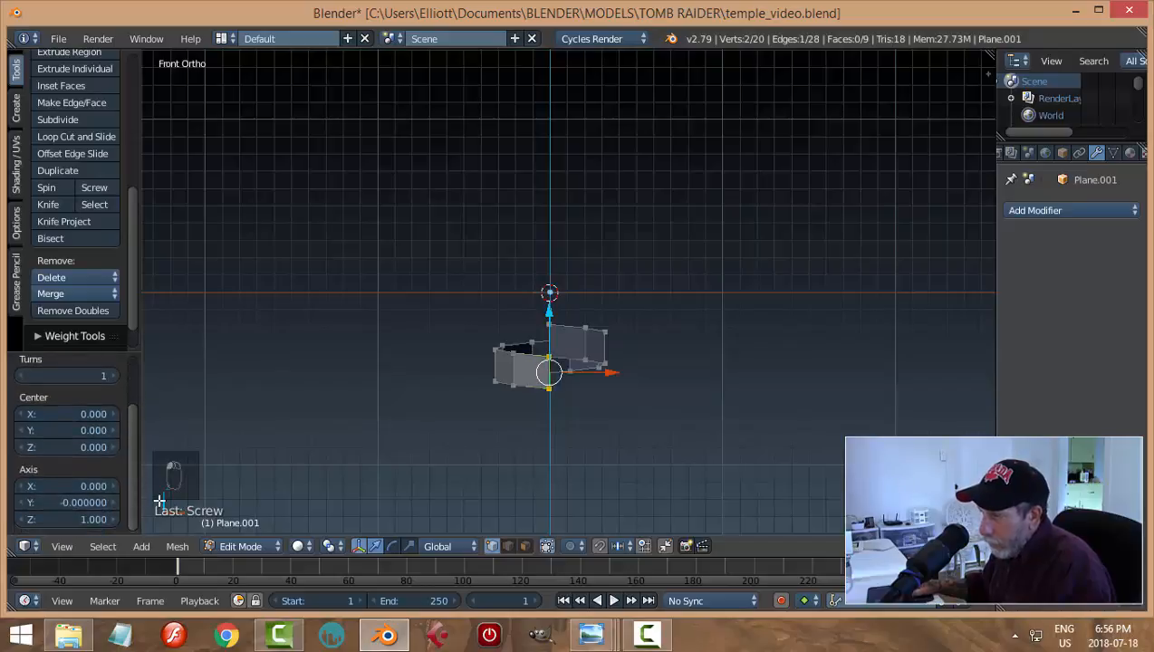
text(1)
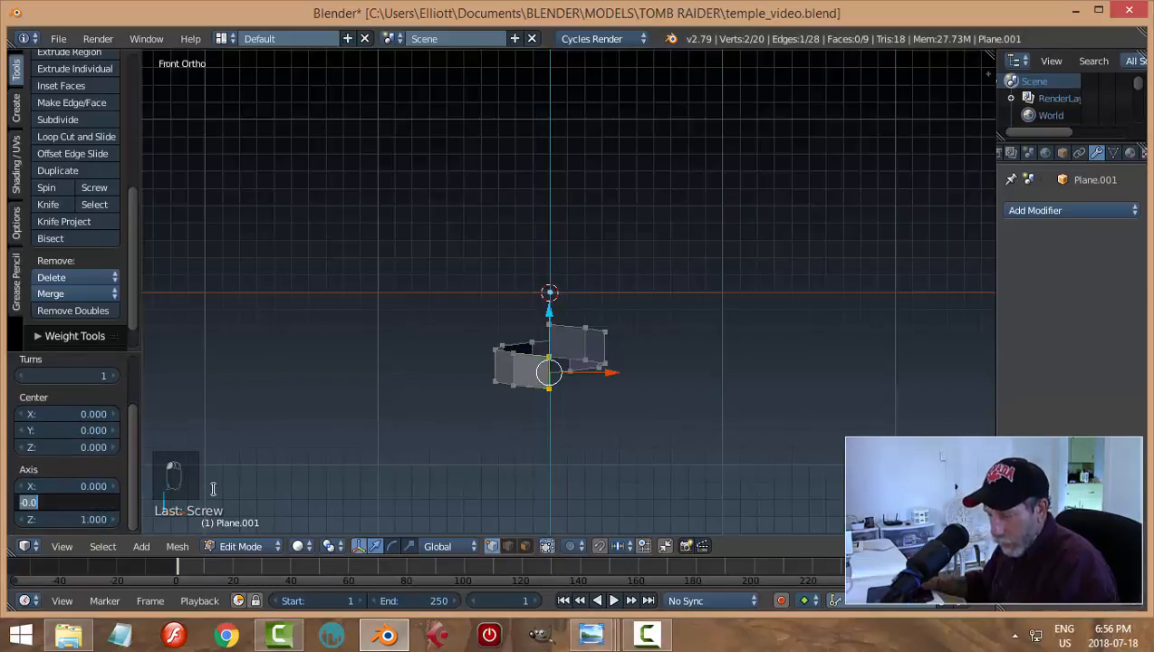
key(Return)
key(Tab)
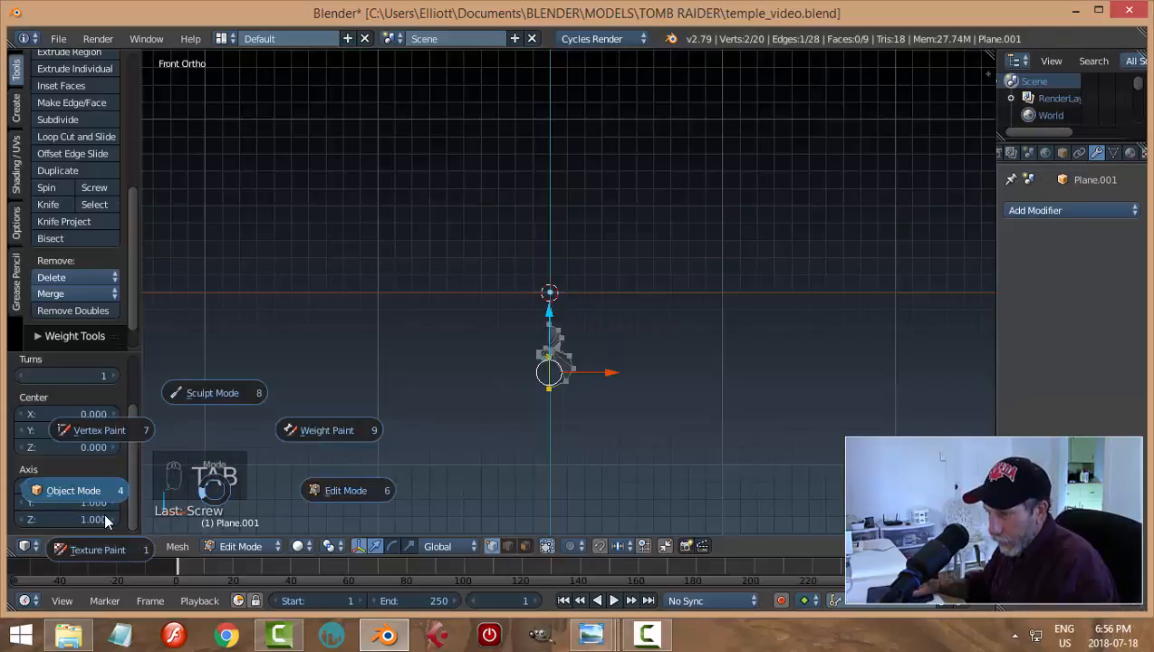
key(Escape)
click(102, 520)
text(0)
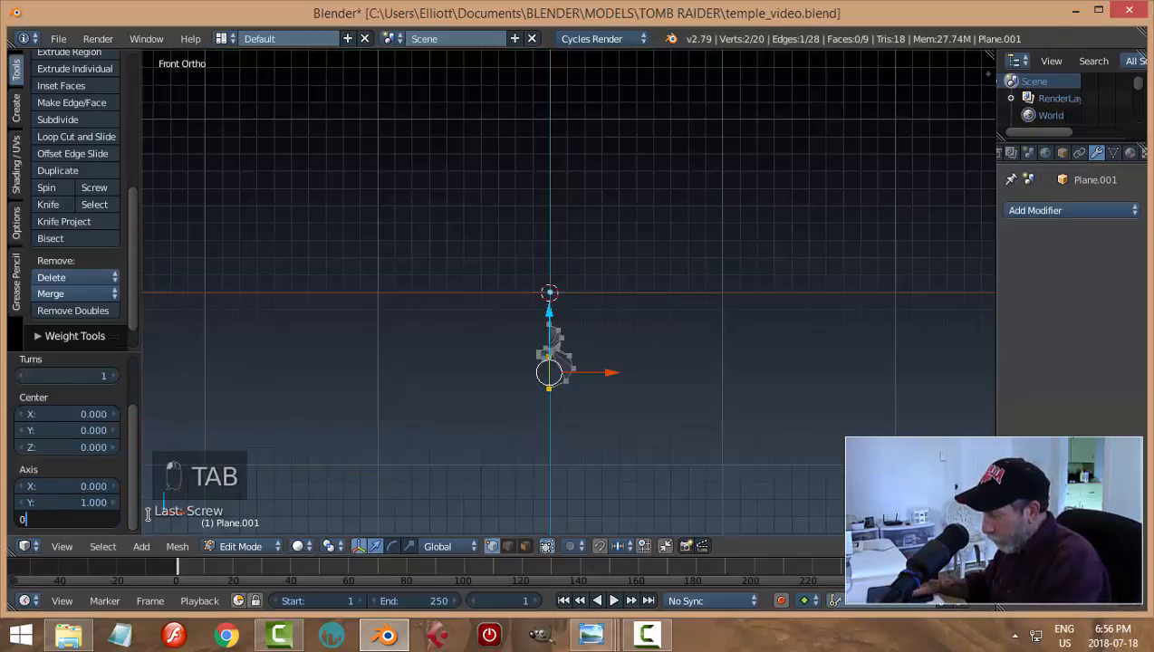
key(Return)
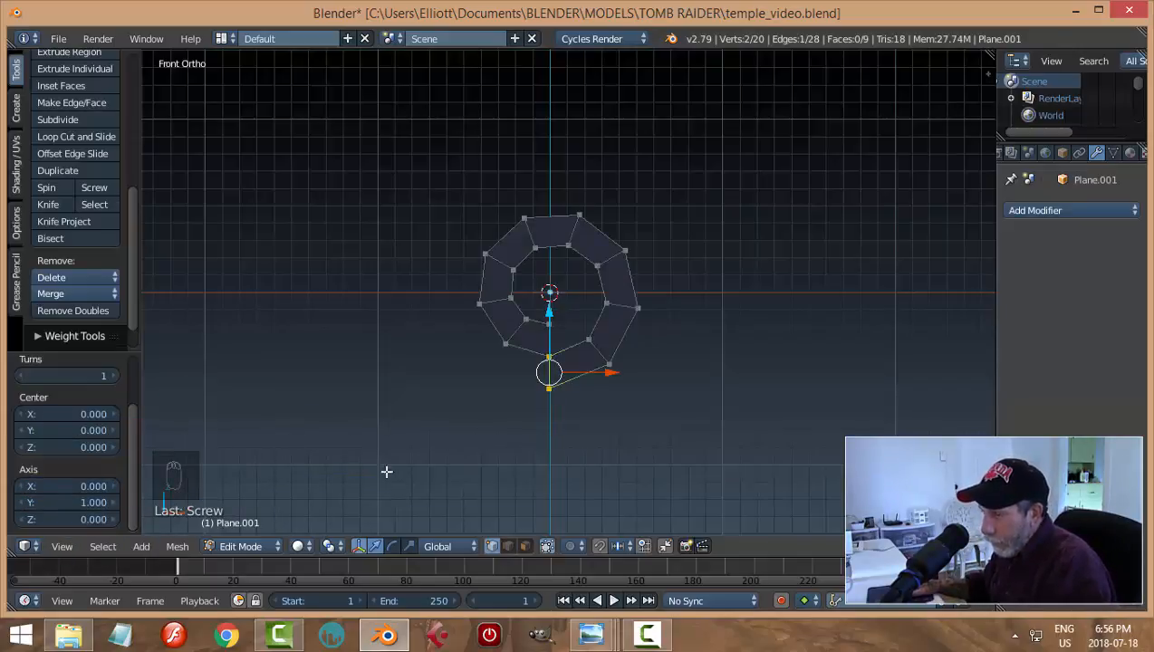
drag(132, 423, 135, 371)
click(113, 442)
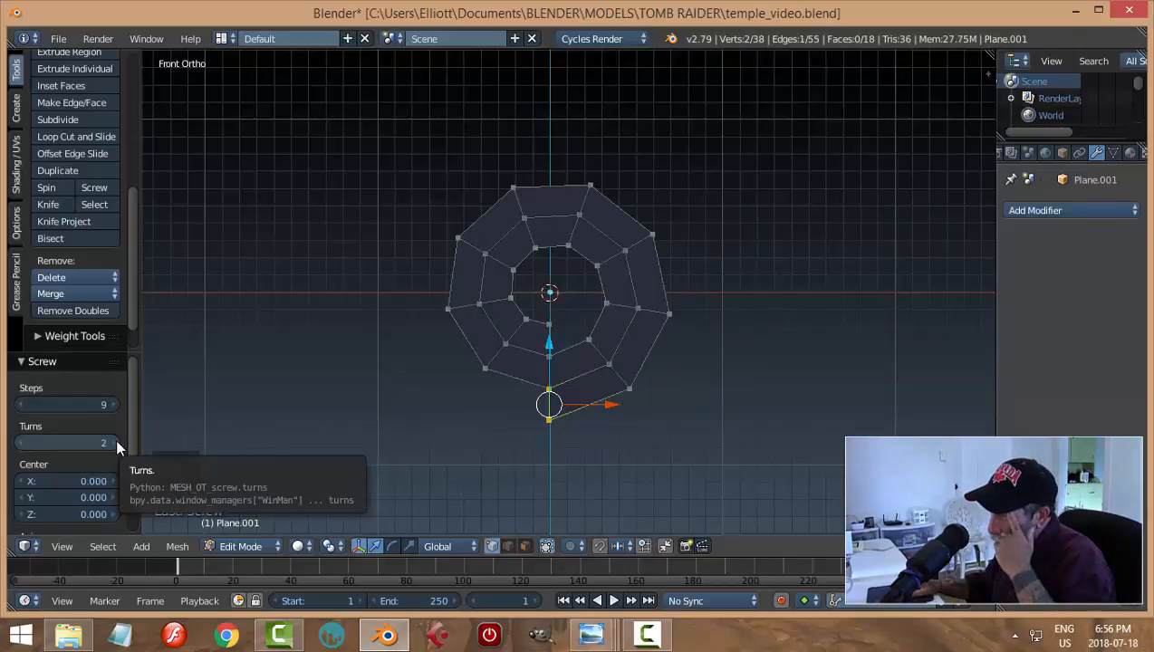
Set the Screw operation's steps to 12 for a smoother spiral
click(113, 404)
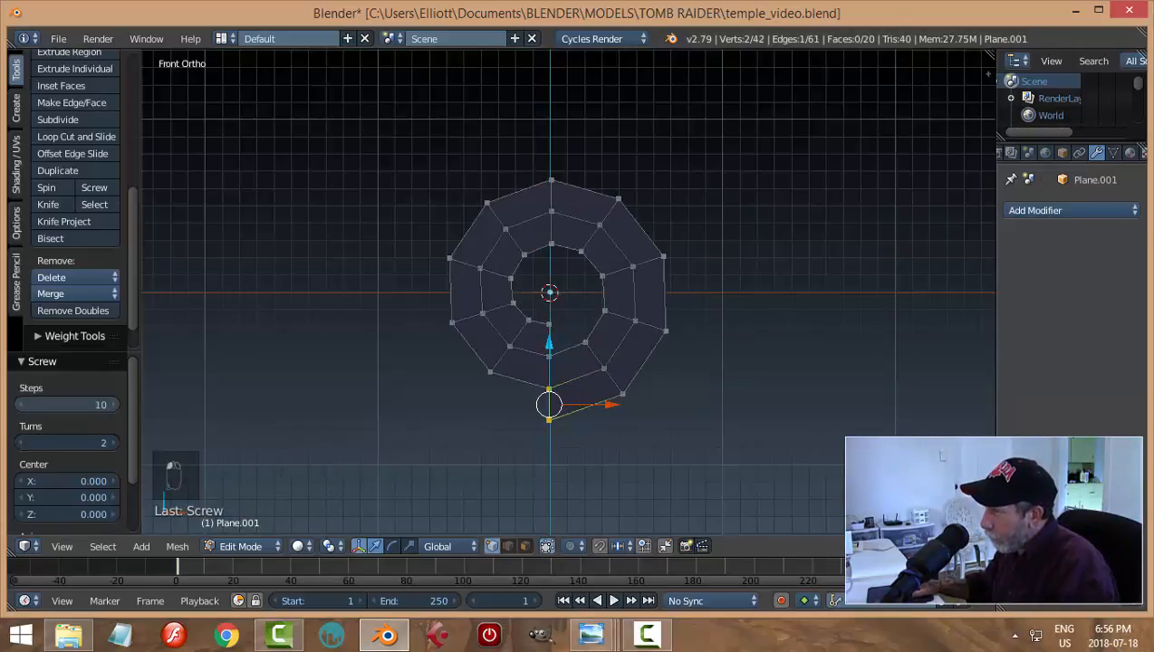
click(112, 404)
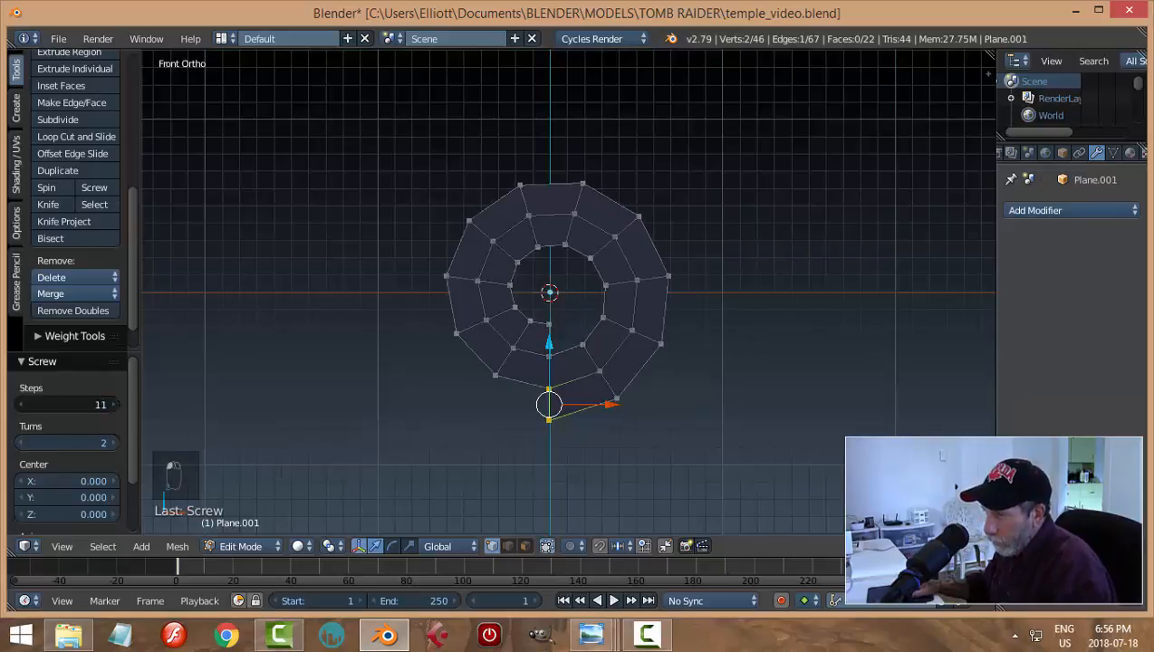
click(113, 403)
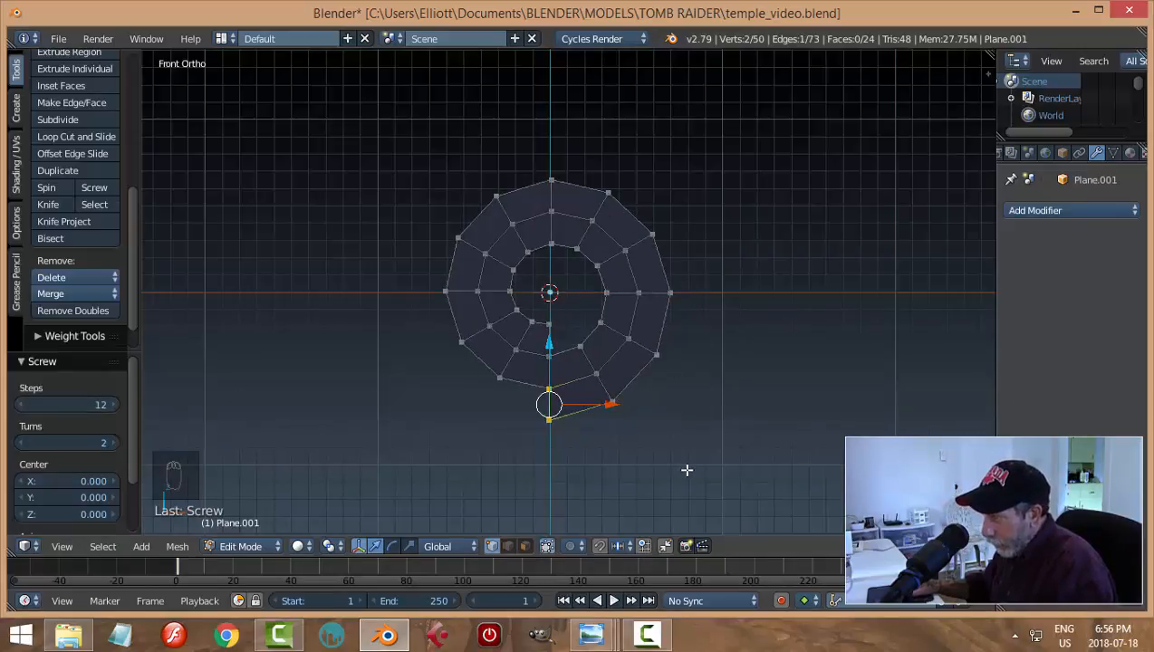
Delete the short radial edges between the spiral's windings, keeping only the continuous spiral edge loops
key(a)
scroll(690, 471, up, 2)
alt+right_click(657, 399)
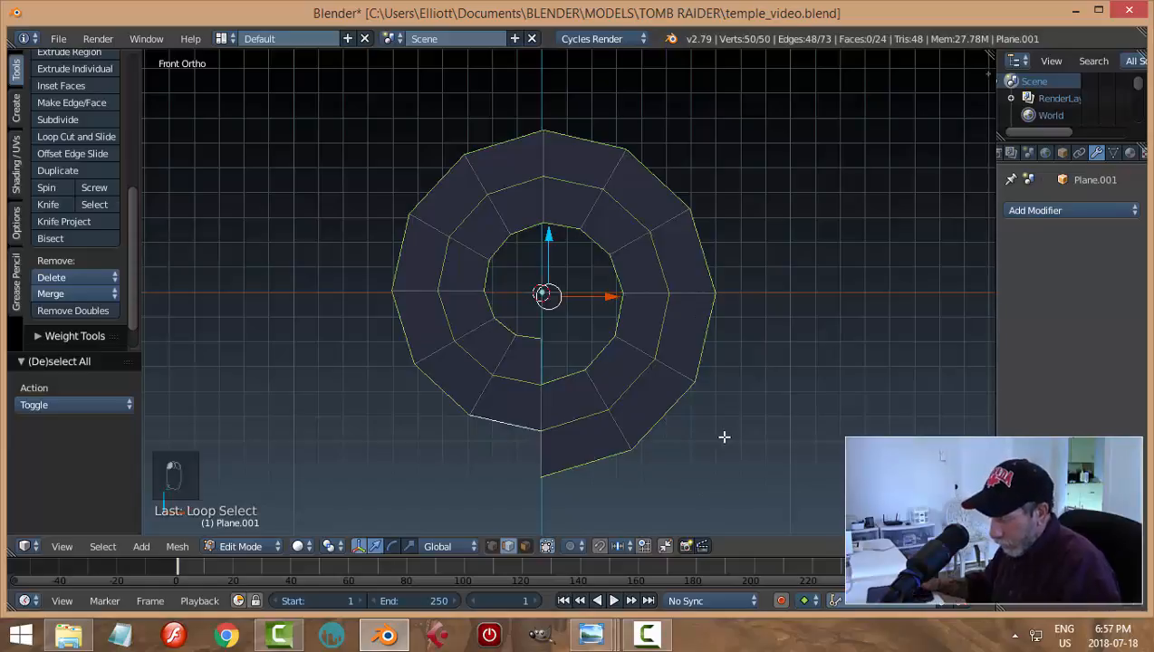
key(ctrl+i)
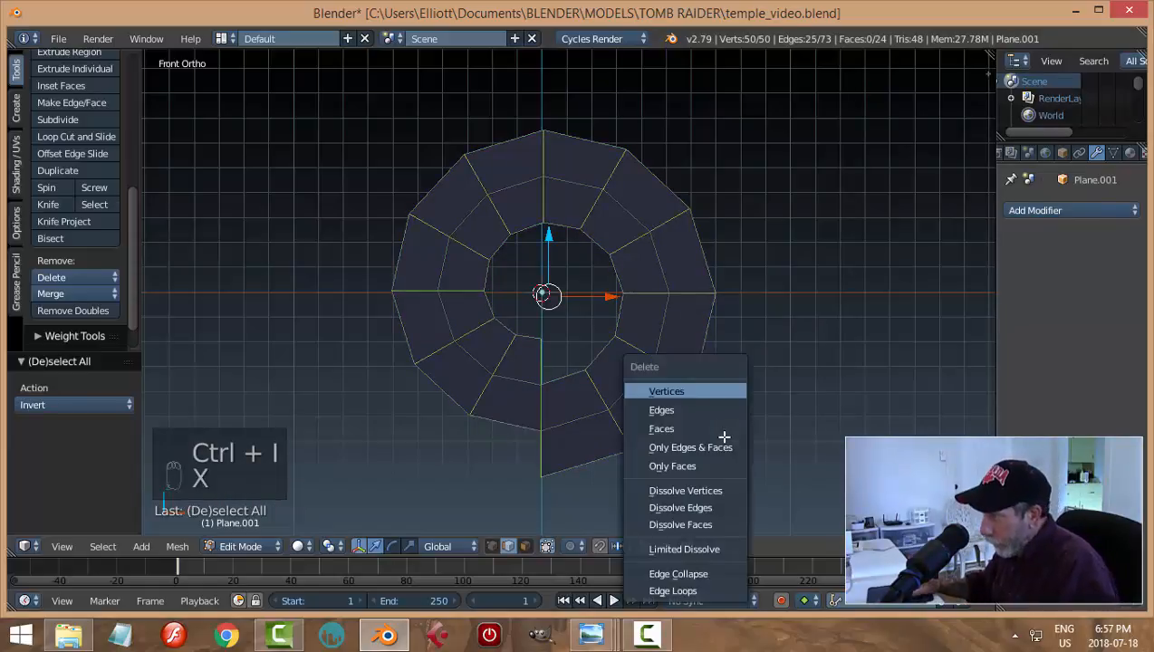
key(x)
click(669, 408)
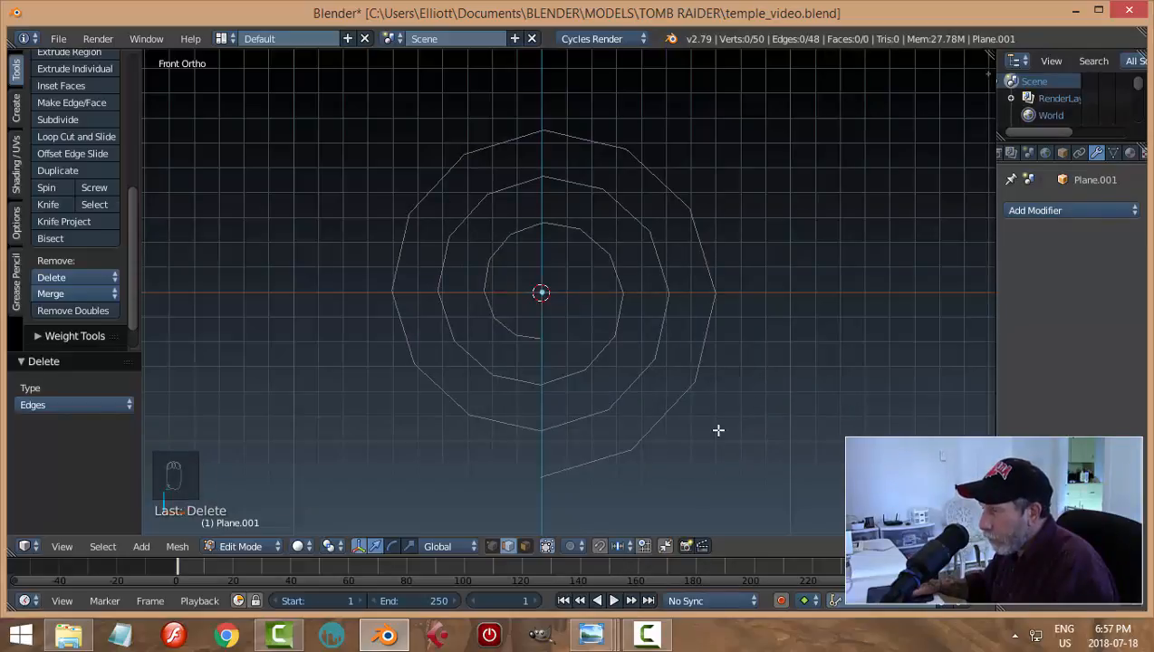
key(a)
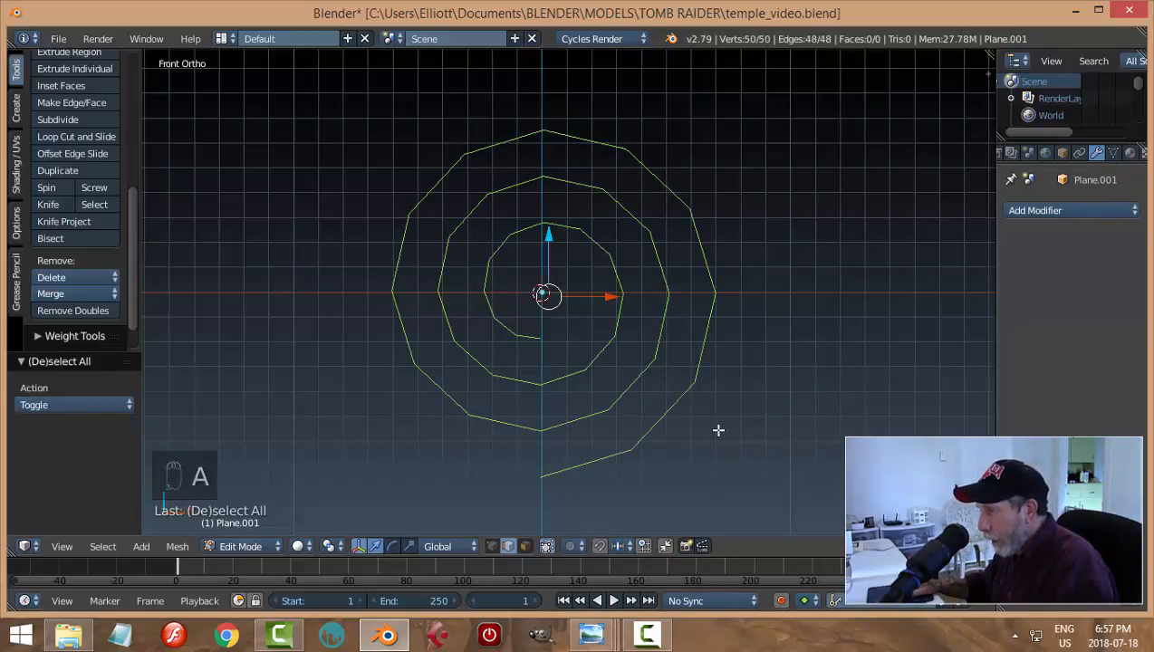
key(a)
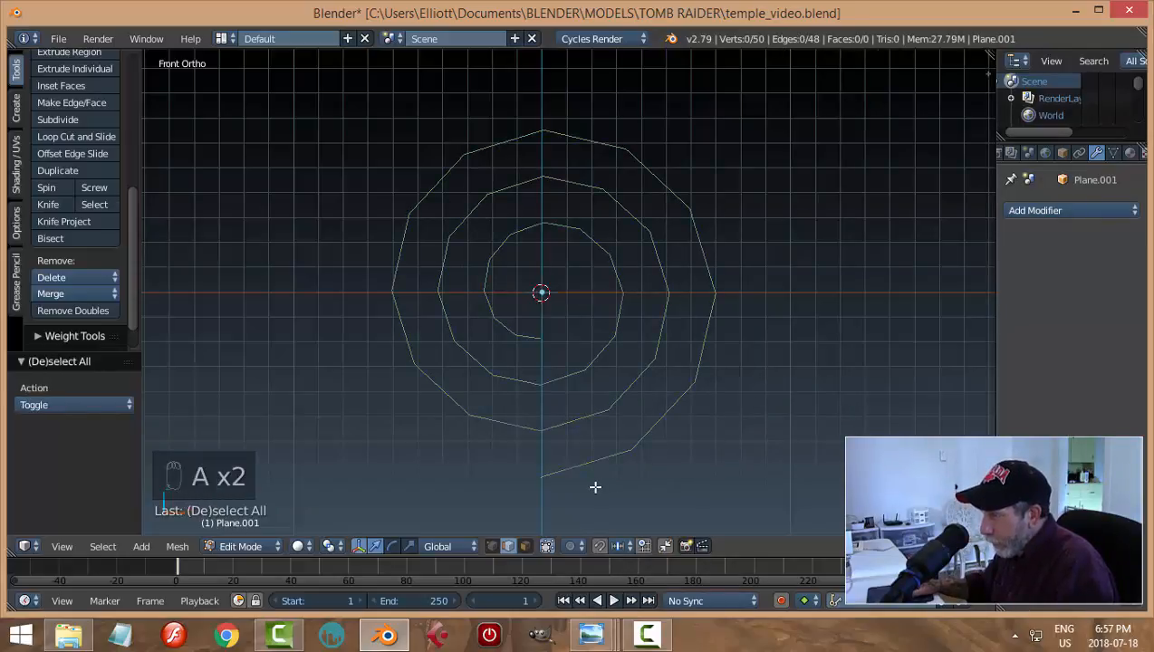
Switch to vertex selection and extrude the spiral's outer end vertex in the negative X direction as a long straight edge
key(ctrl+Tab)
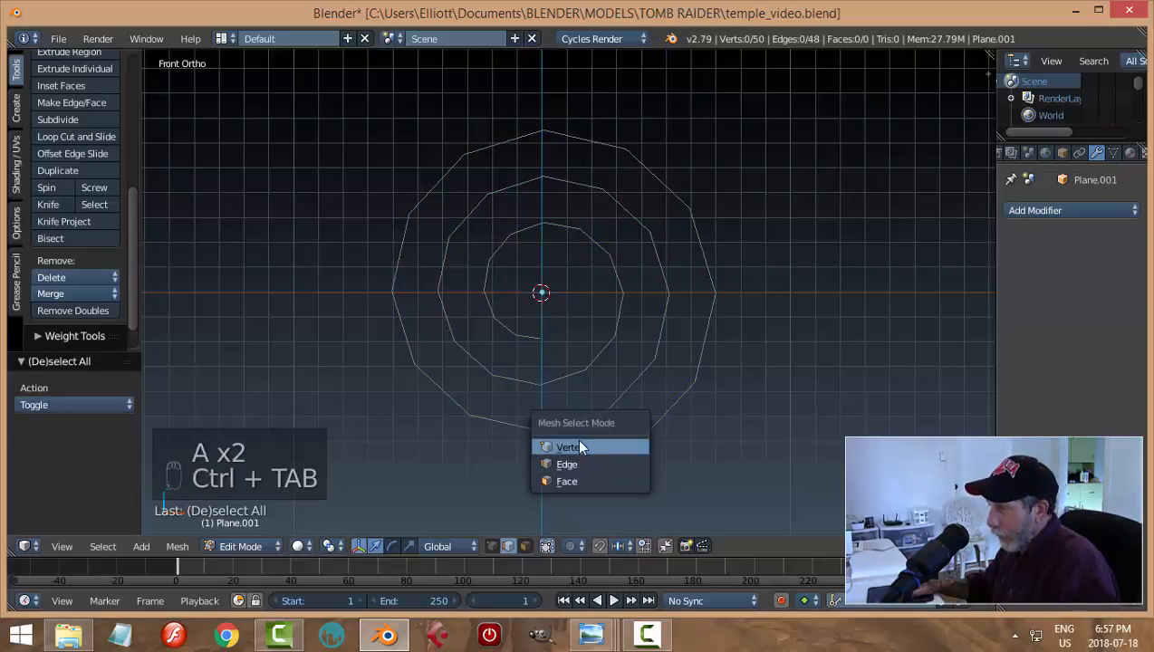
click(574, 440)
shift+middle_drag(620, 499, 632, 455)
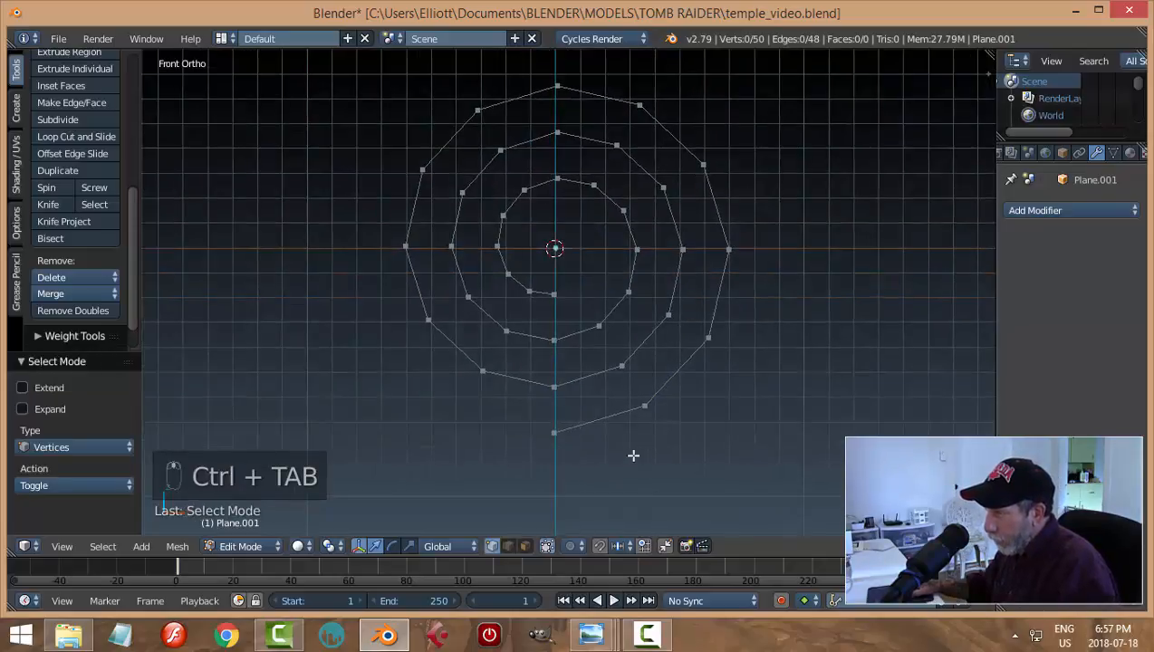
right_click(555, 433)
key(e)
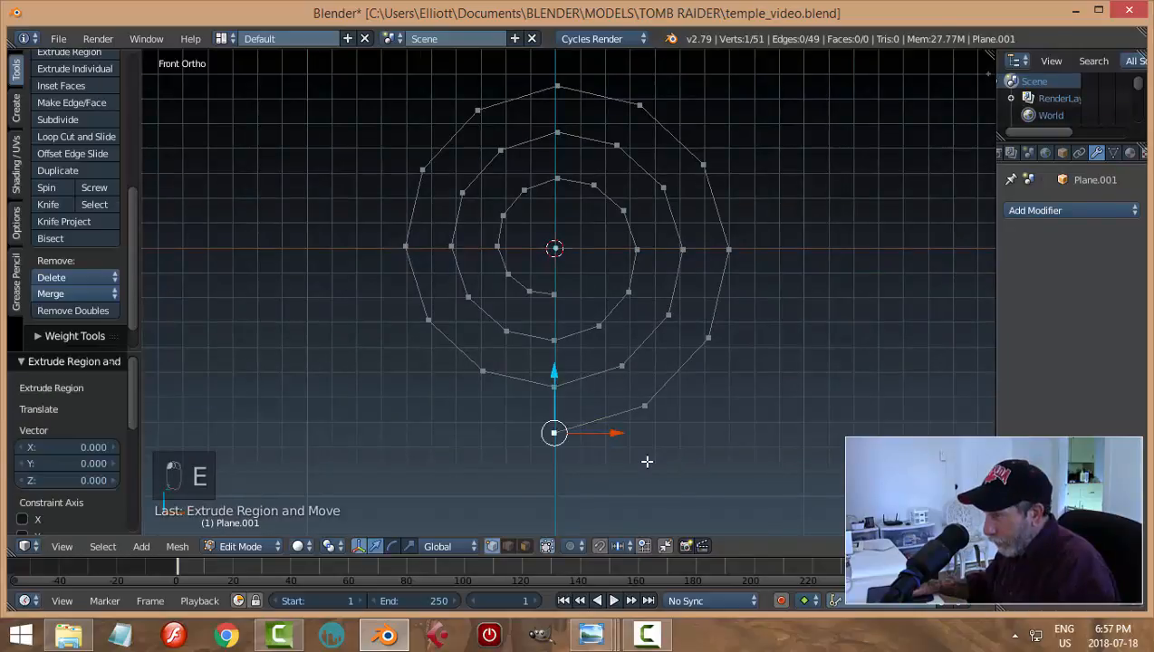
drag(620, 434, 269, 449)
key(a)
Rotate the entire spiral with its straight edge 180° about the X axis
scroll(529, 486, down, 4)
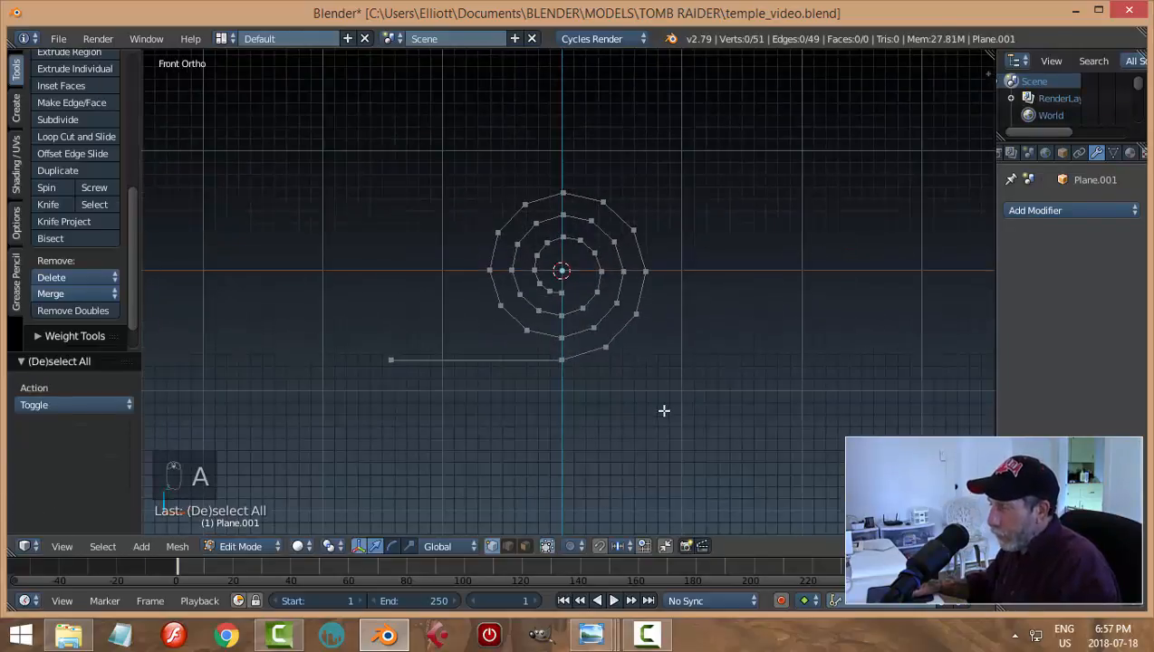
shift+middle_drag(665, 406, 667, 436)
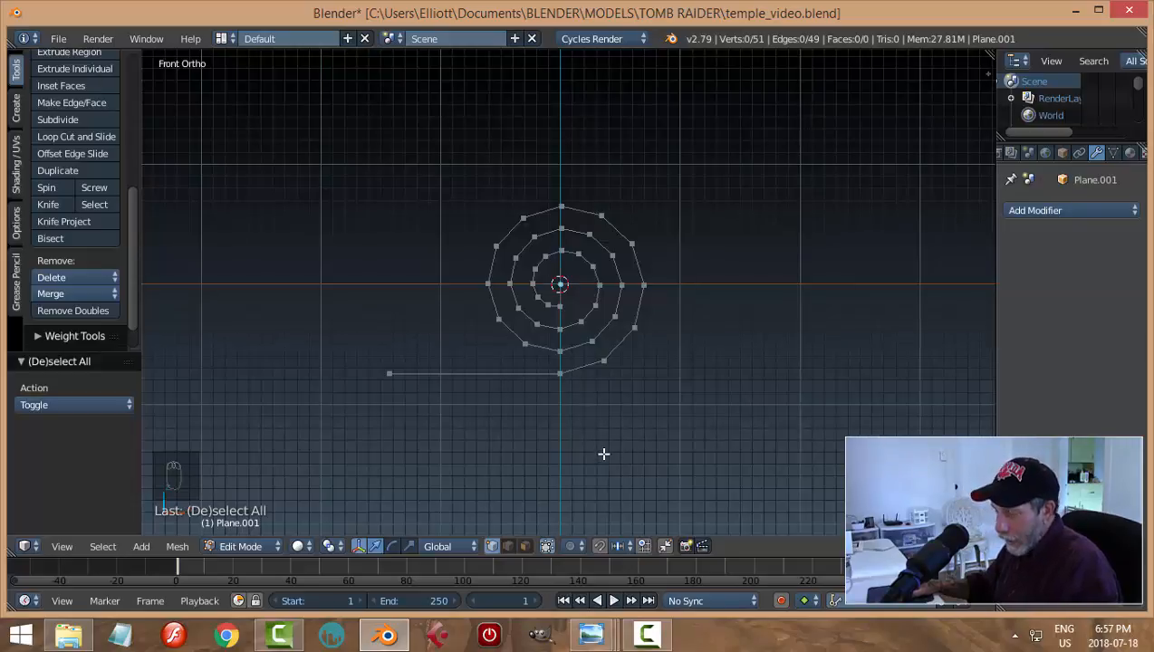
key(a)
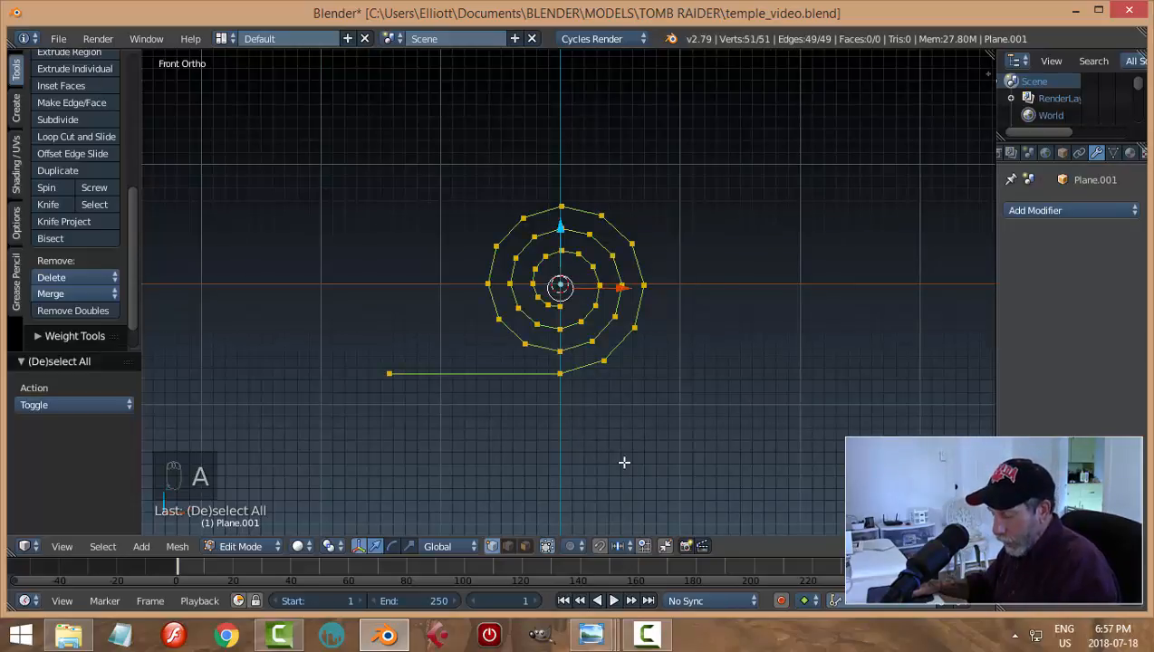
text(rx180)
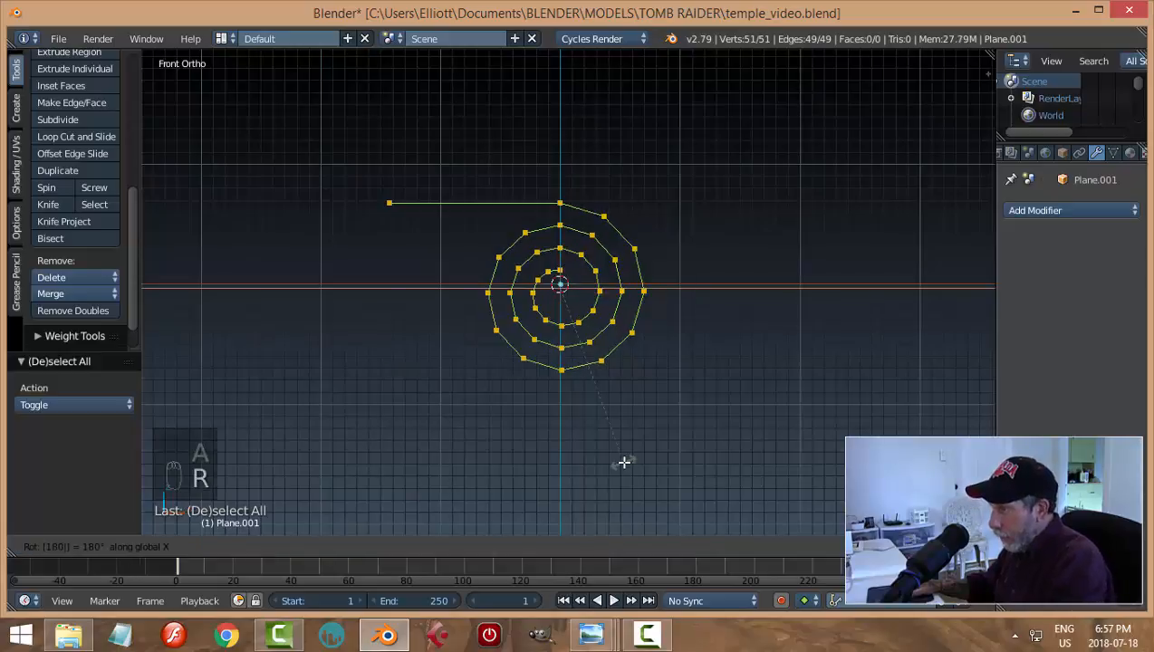
click(642, 467)
key(a)
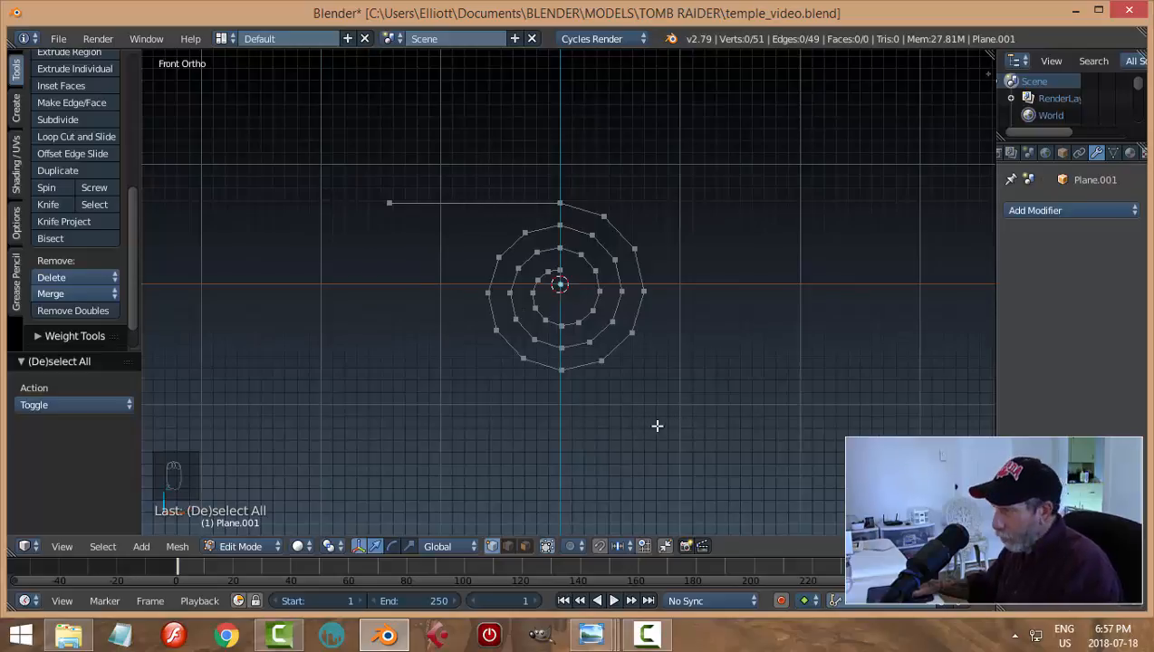
Duplicate the whole spiral in place and rotate the copy 180° about the Z axis to mirror it
shift+middle_drag(657, 426, 760, 425)
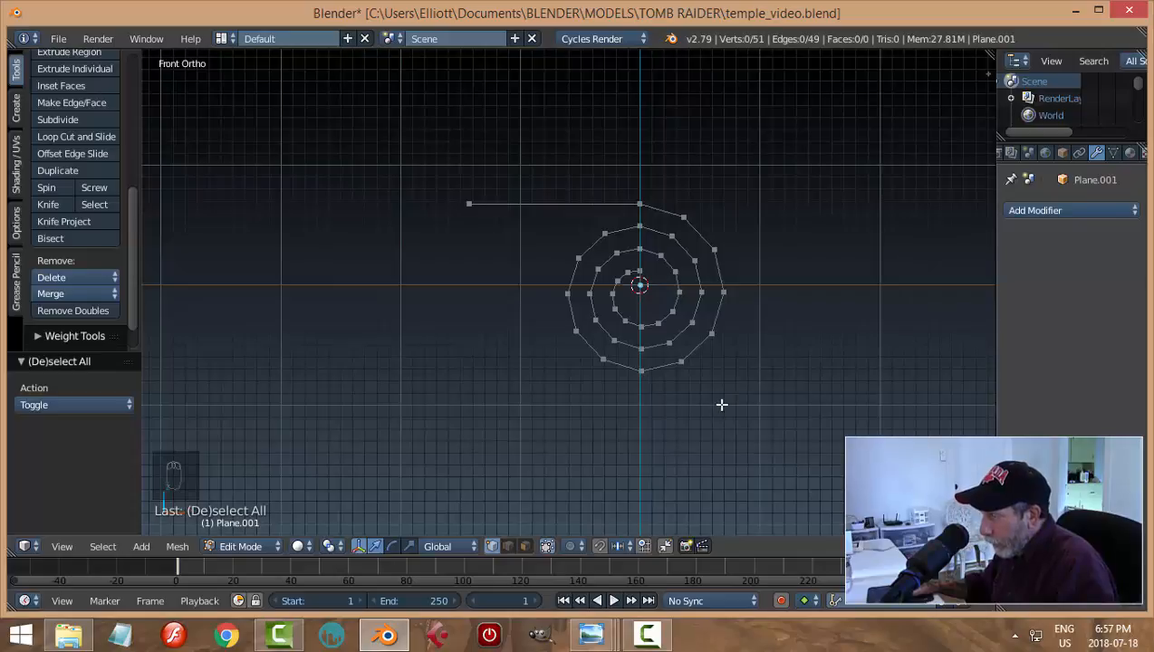
key(a)
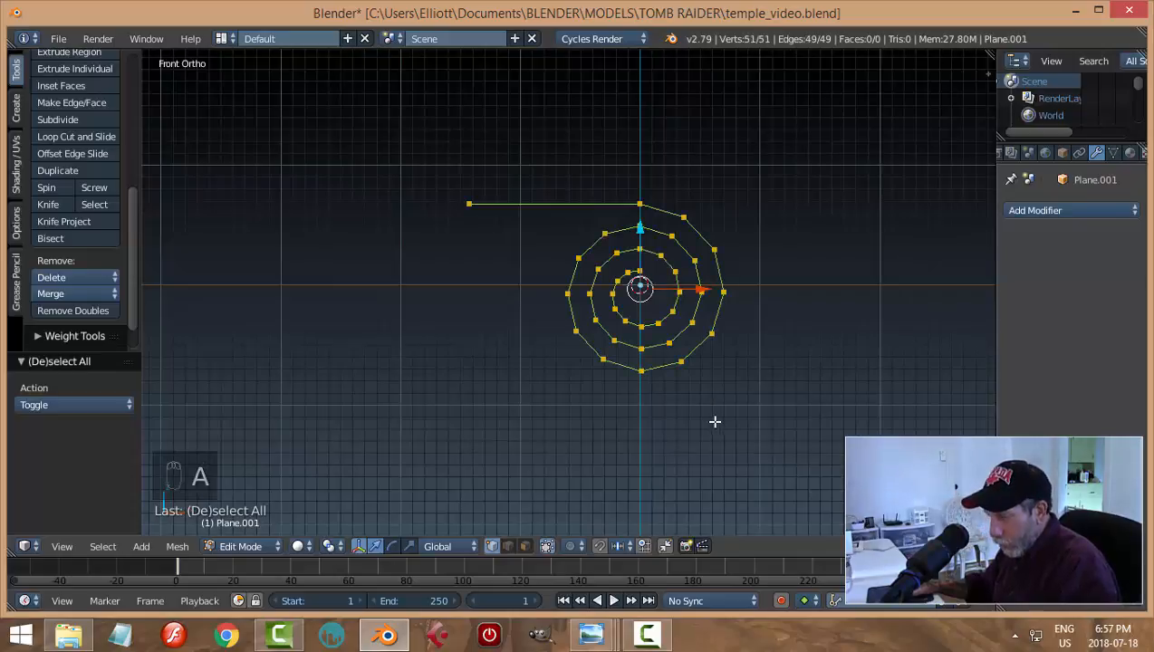
key(shift+d)
key(r)
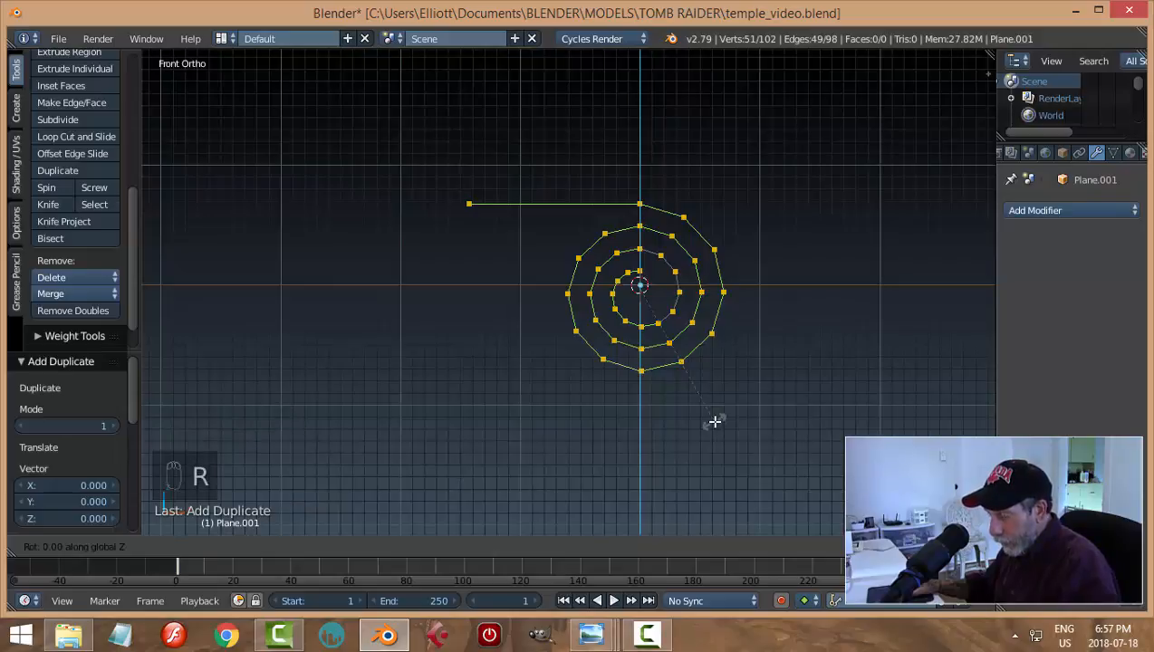
text(180)
key(Return)
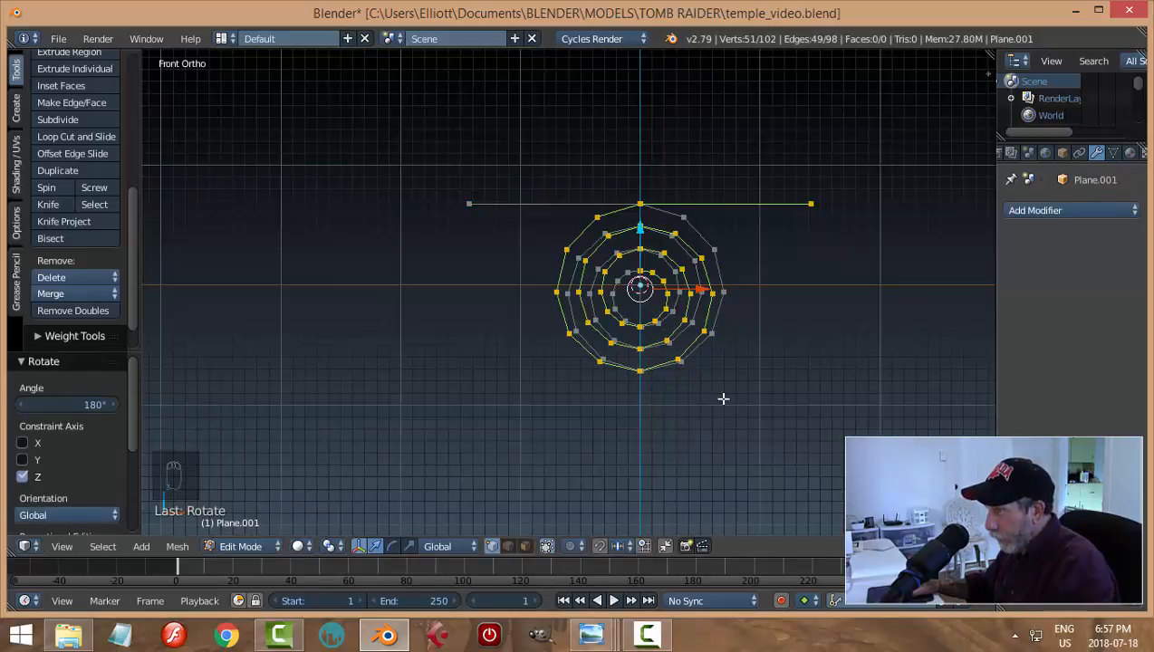
Move the duplicated spiral about -2.9 units along X so its straight edge nearly meets the original's
key(g)
key(x)
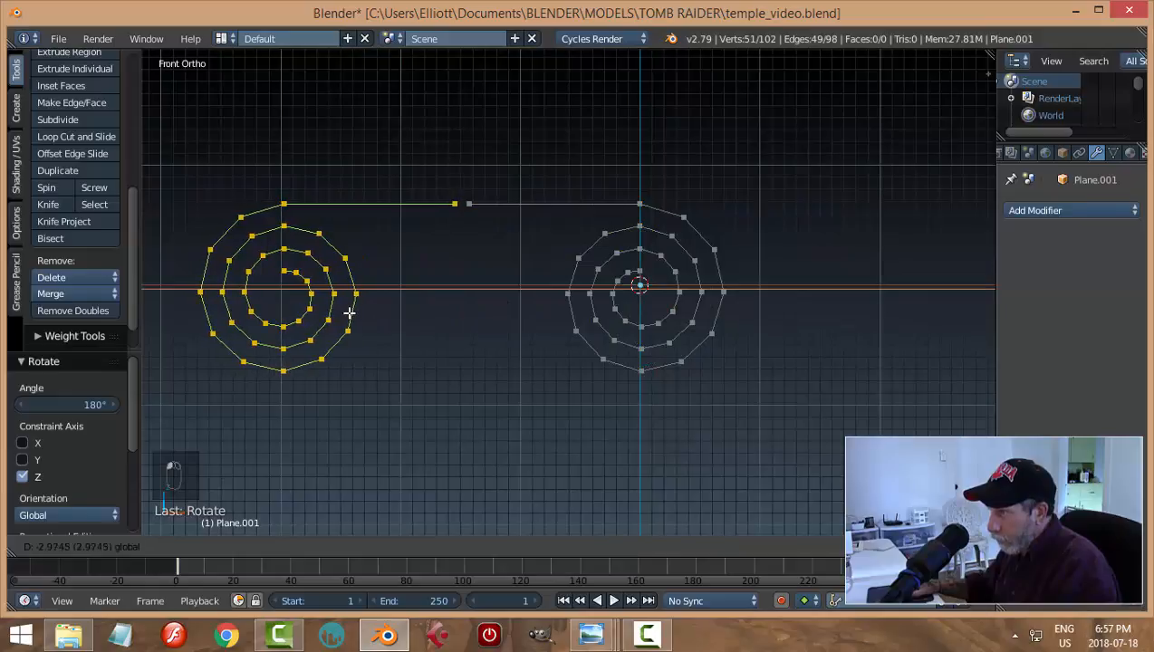
click(355, 313)
scroll(471, 237, up, 3)
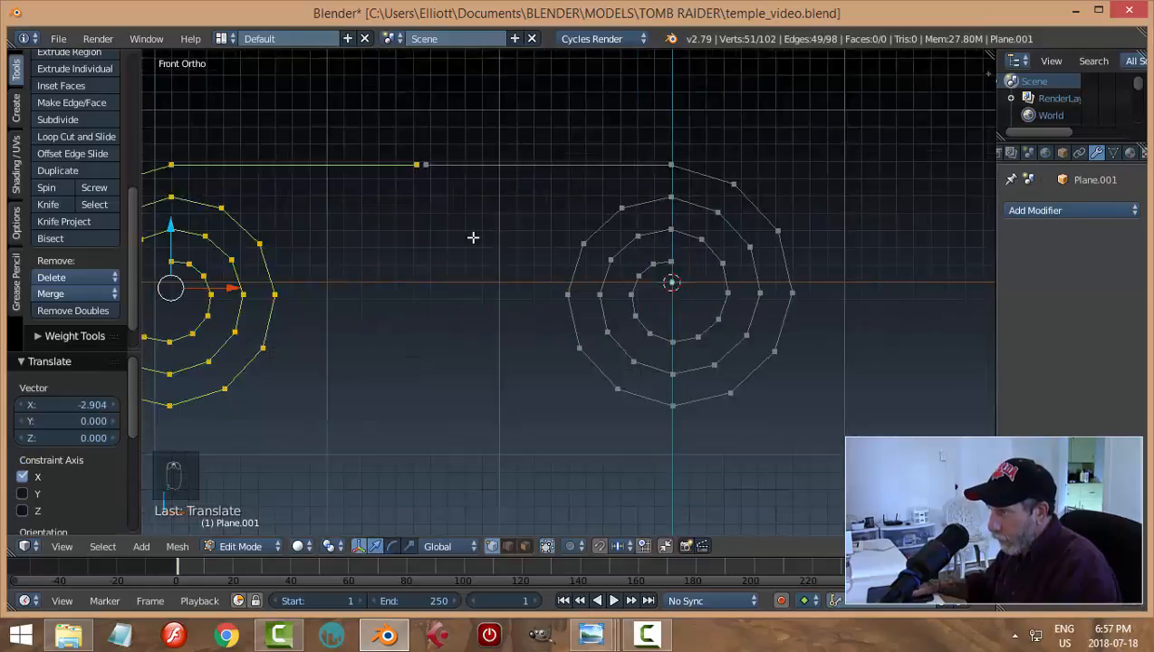
scroll(561, 355, down, 3)
Merge the two facing end vertices of the straight edges at their center
key(a)
scroll(440, 244, up, 7)
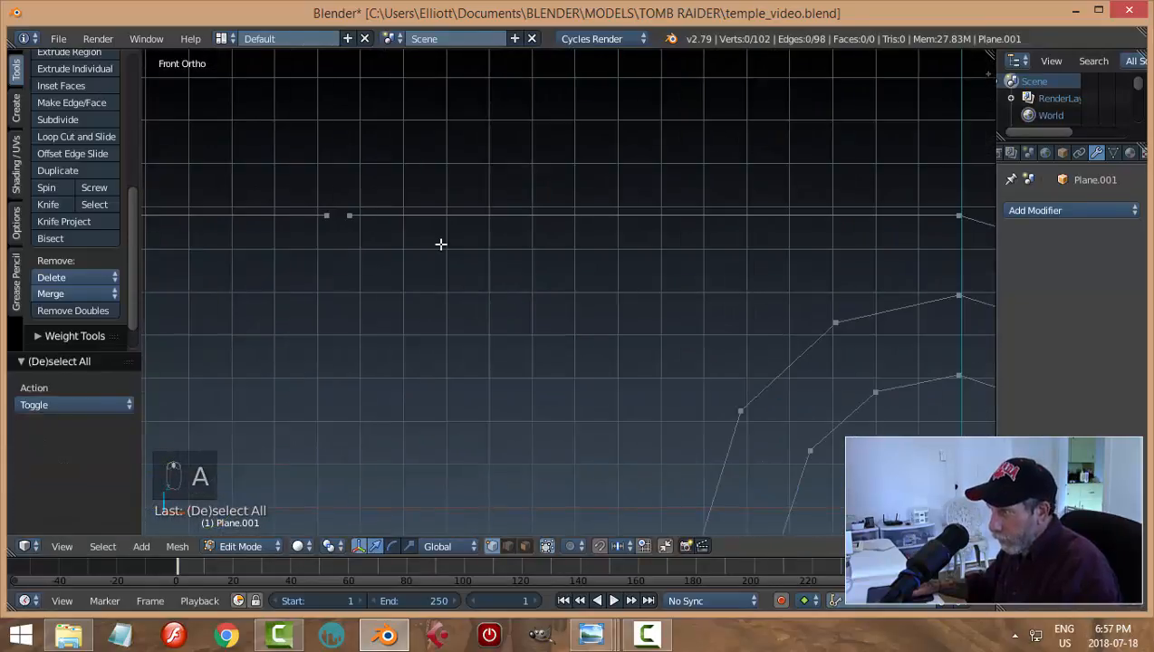
key(b)
drag(284, 175, 353, 240)
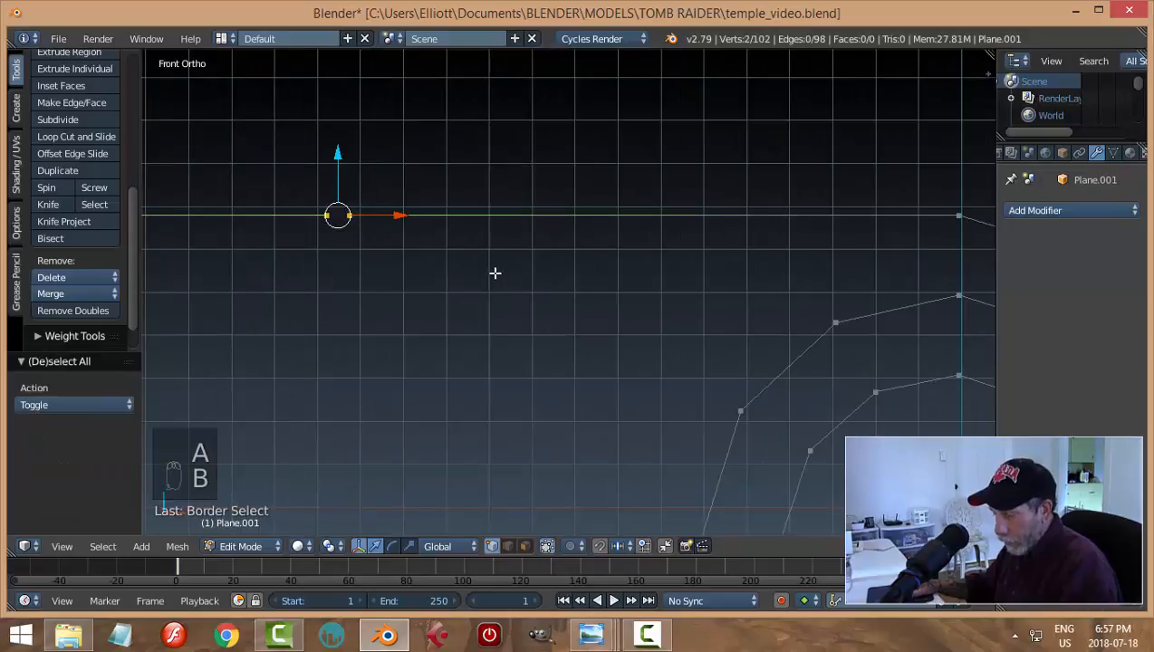
key(alt+m)
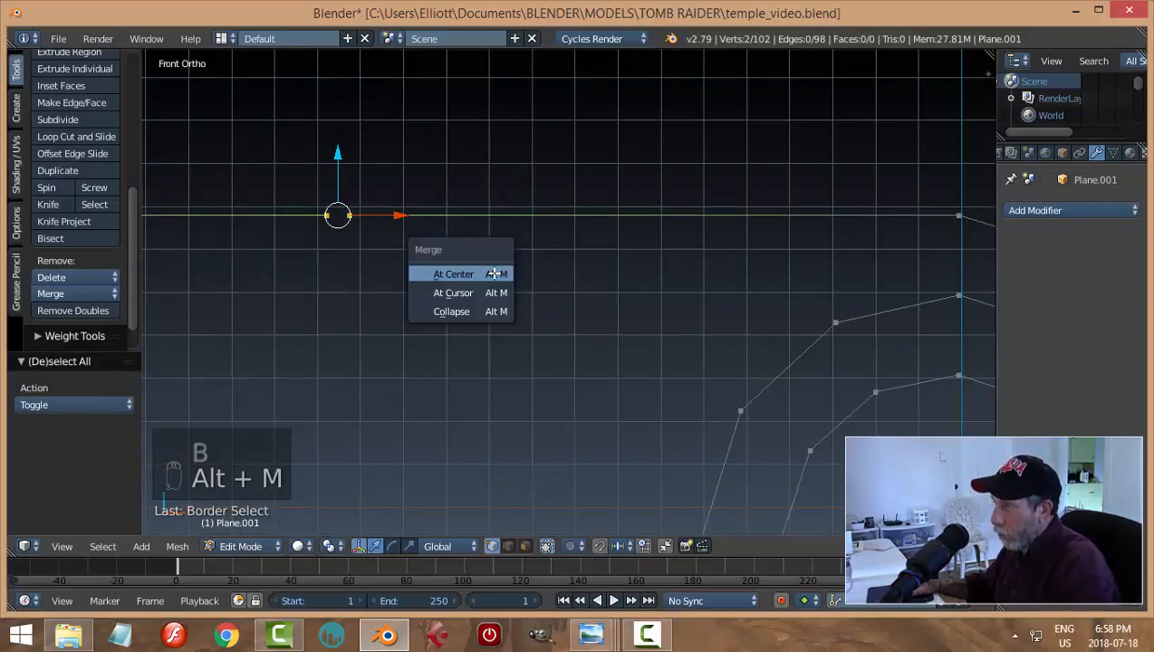
click(493, 272)
key(a)
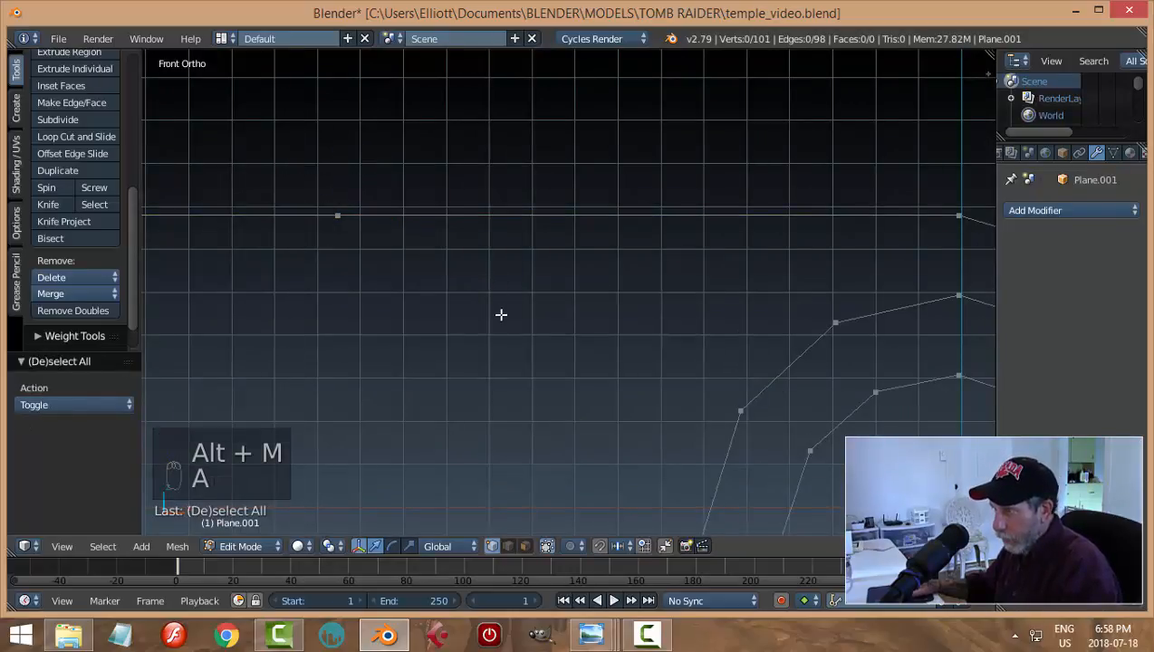
Dissolve the merged middle vertex so a single straight edge joins the two spirals
scroll(501, 313, down, 3)
right_click(491, 269)
key(x)
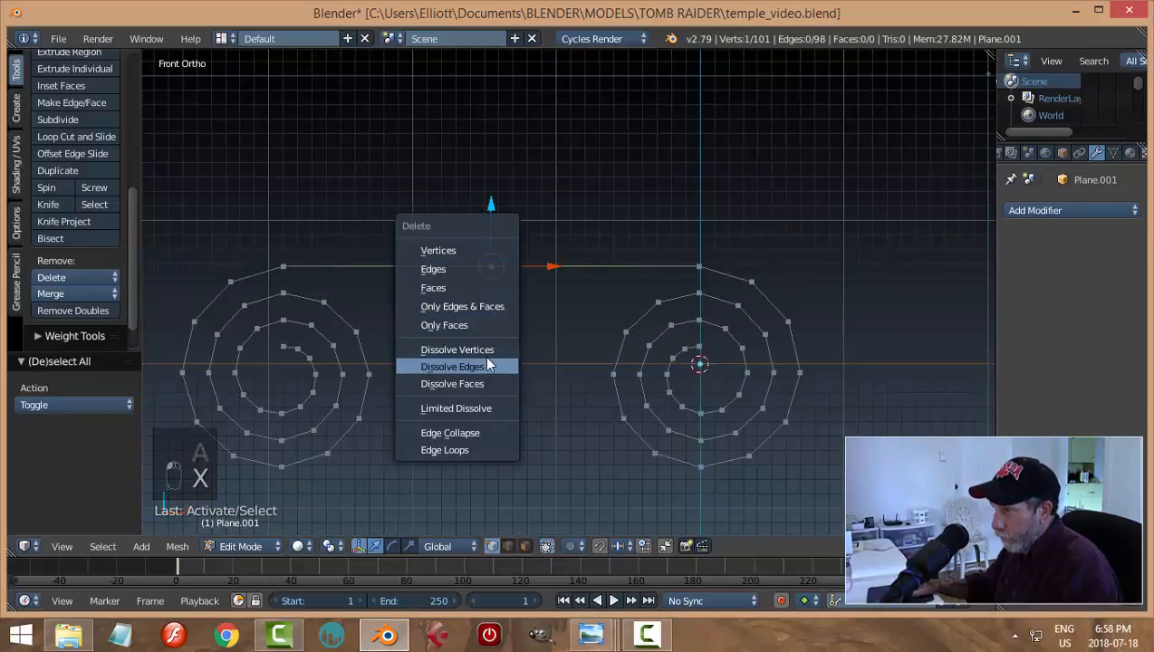
click(480, 348)
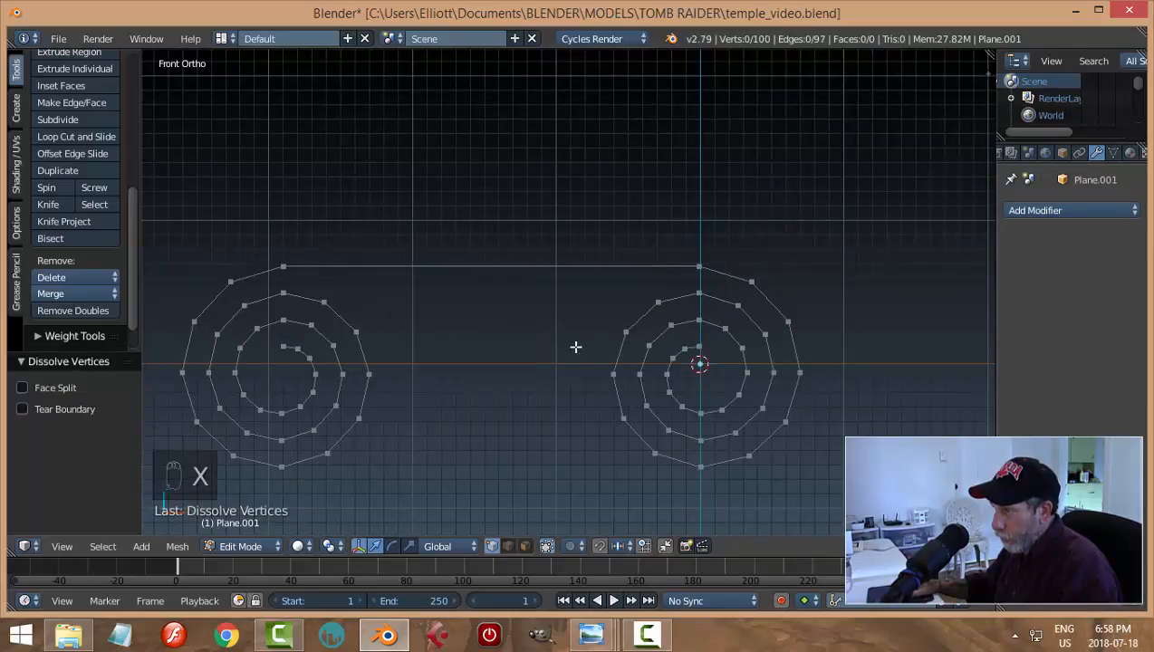
scroll(598, 342, down, 3)
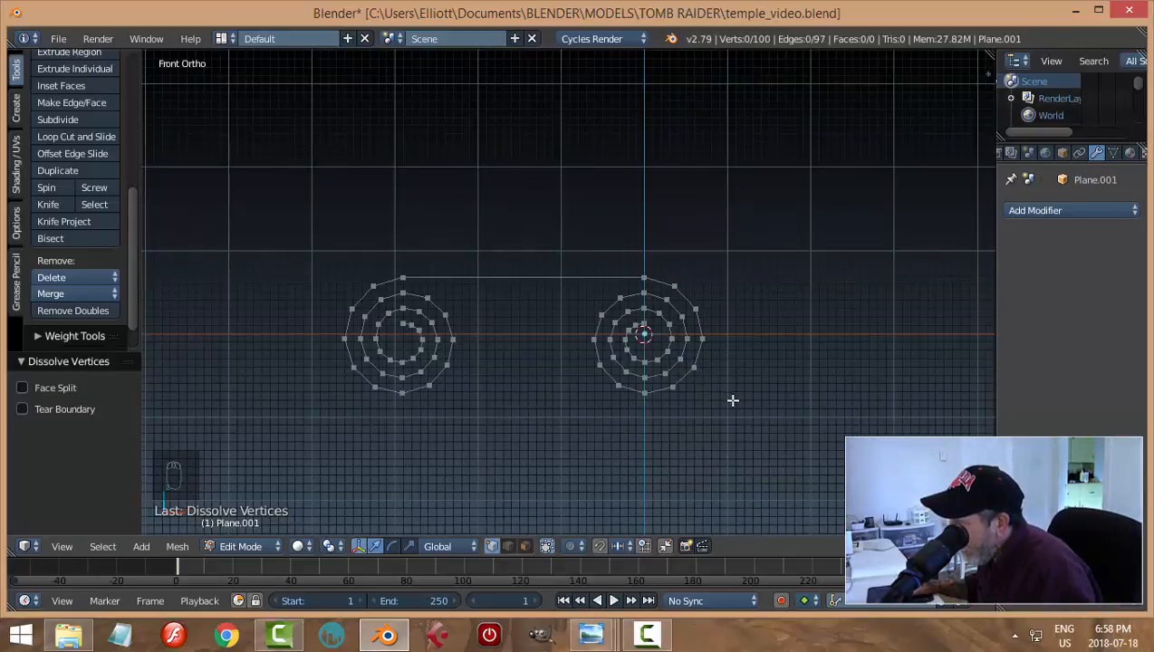
key(Tab)
click(610, 397)
middle_drag(772, 380, 693, 426)
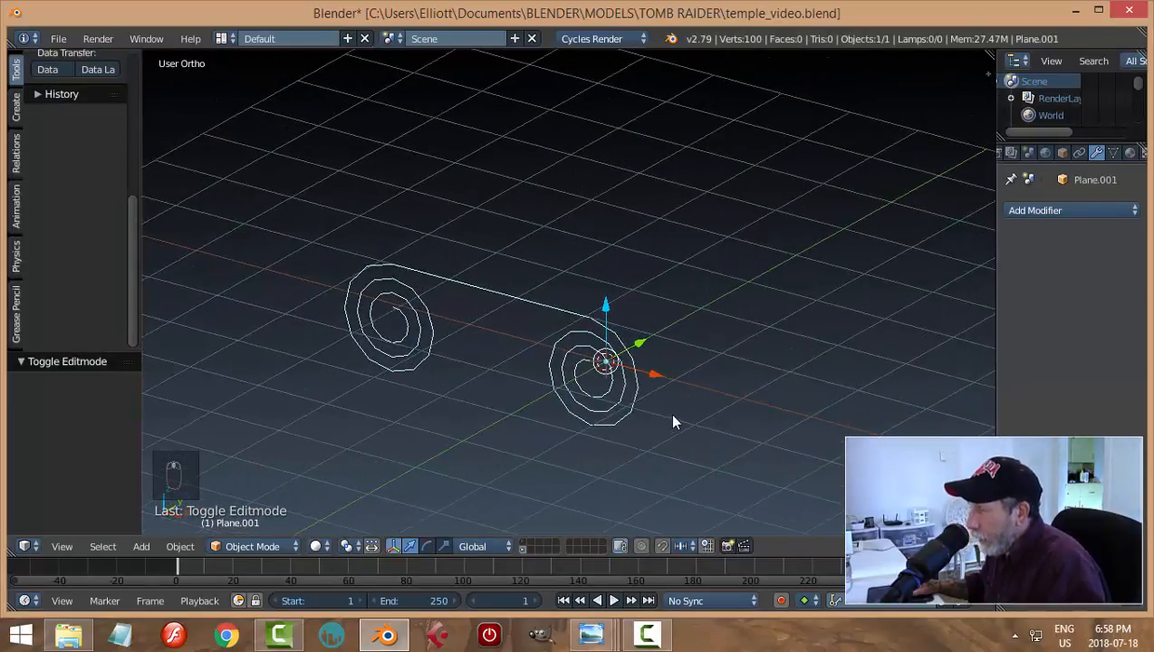
key(Tab)
click(777, 408)
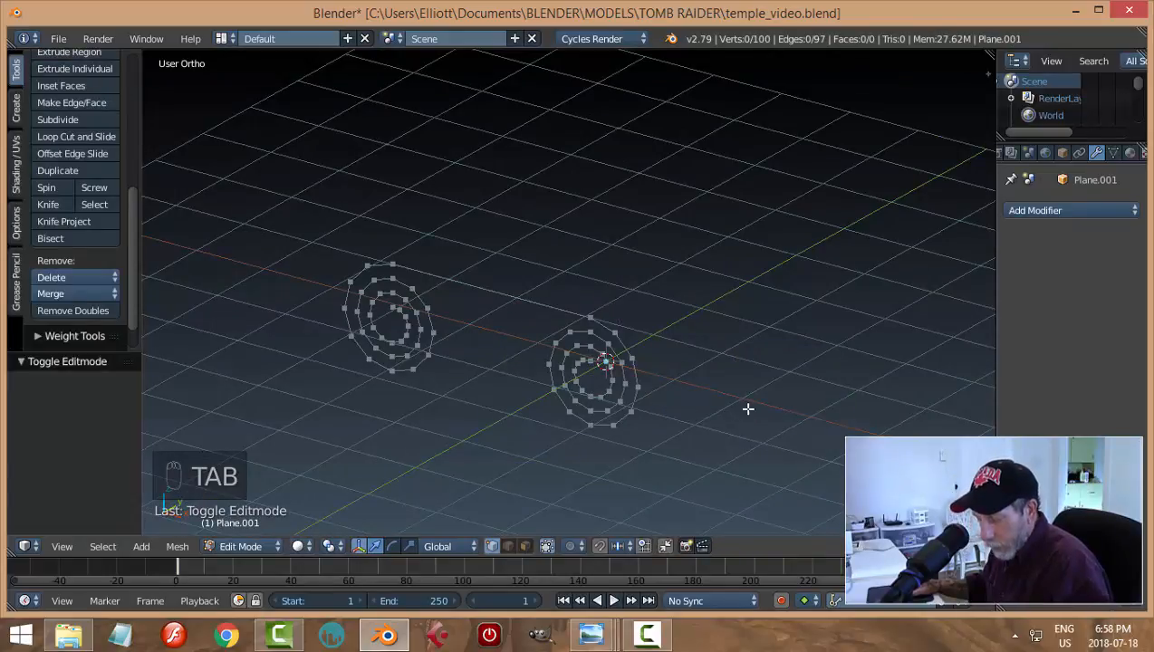
Extrude the whole double-spiral outline about 2.43 units along the Y axis and select the entire resulting mesh
key(a)
key(a)
middle_drag(751, 415, 651, 428)
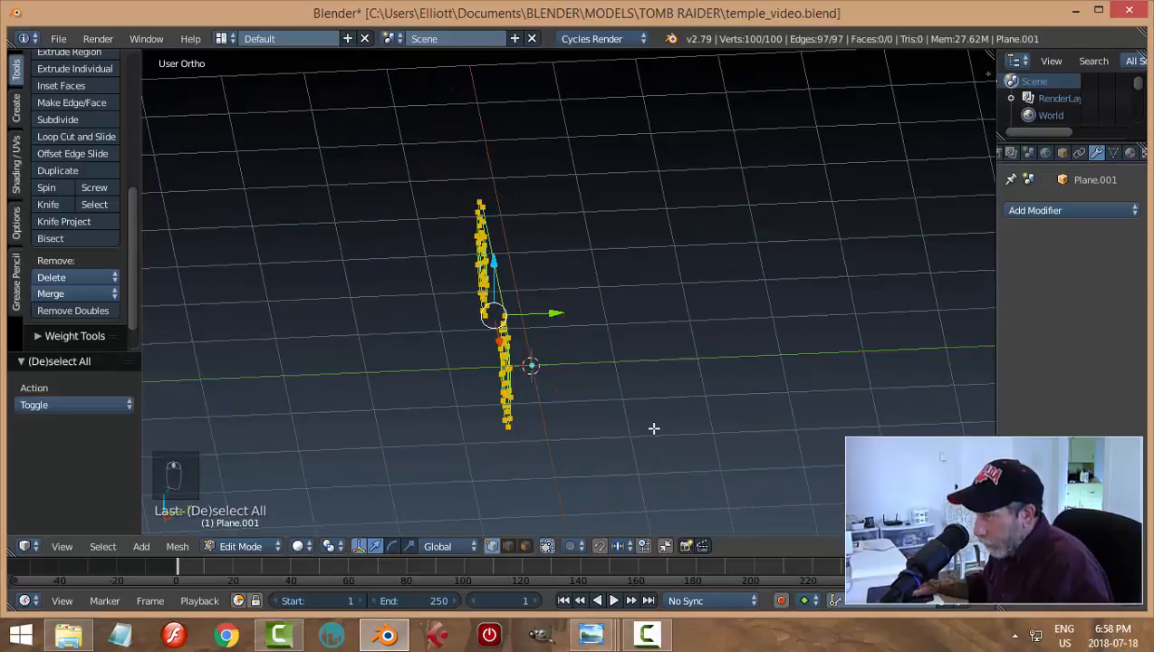
key(e)
right_click(562, 360)
key(g)
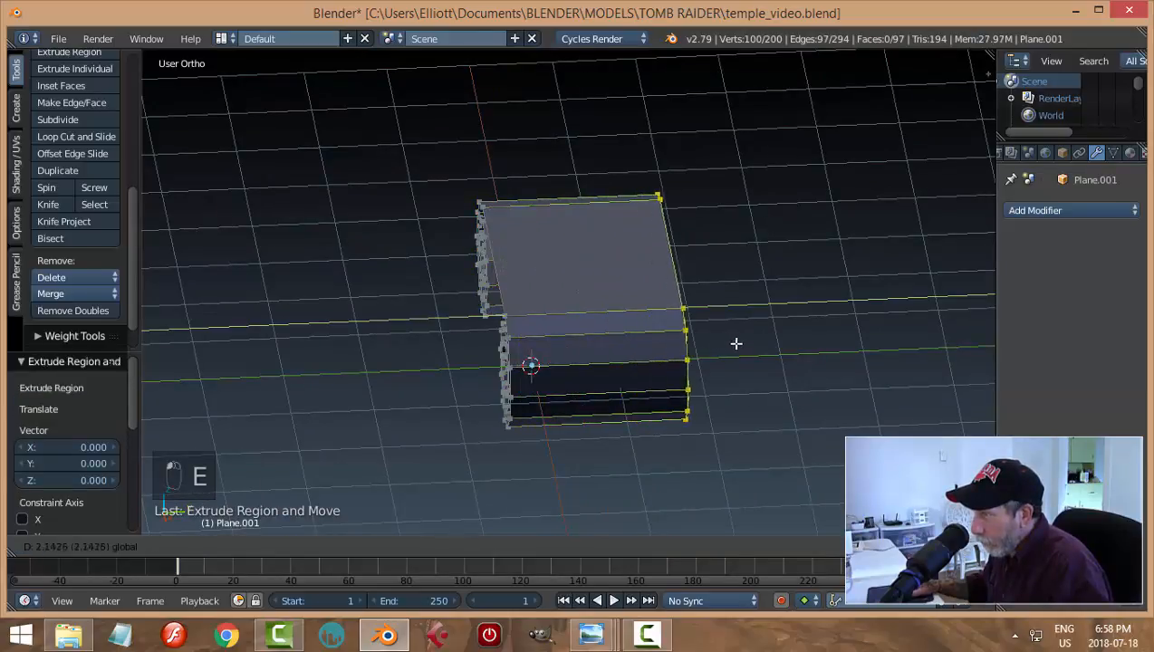
click(753, 348)
middle_drag(753, 348, 881, 408)
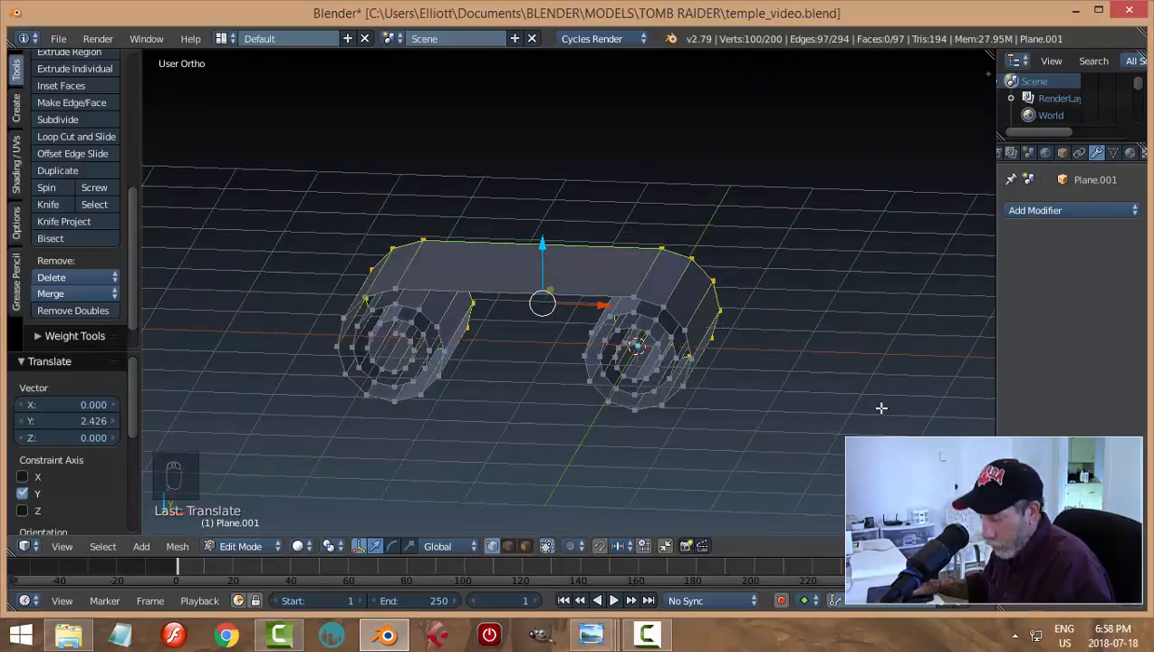
key(a)
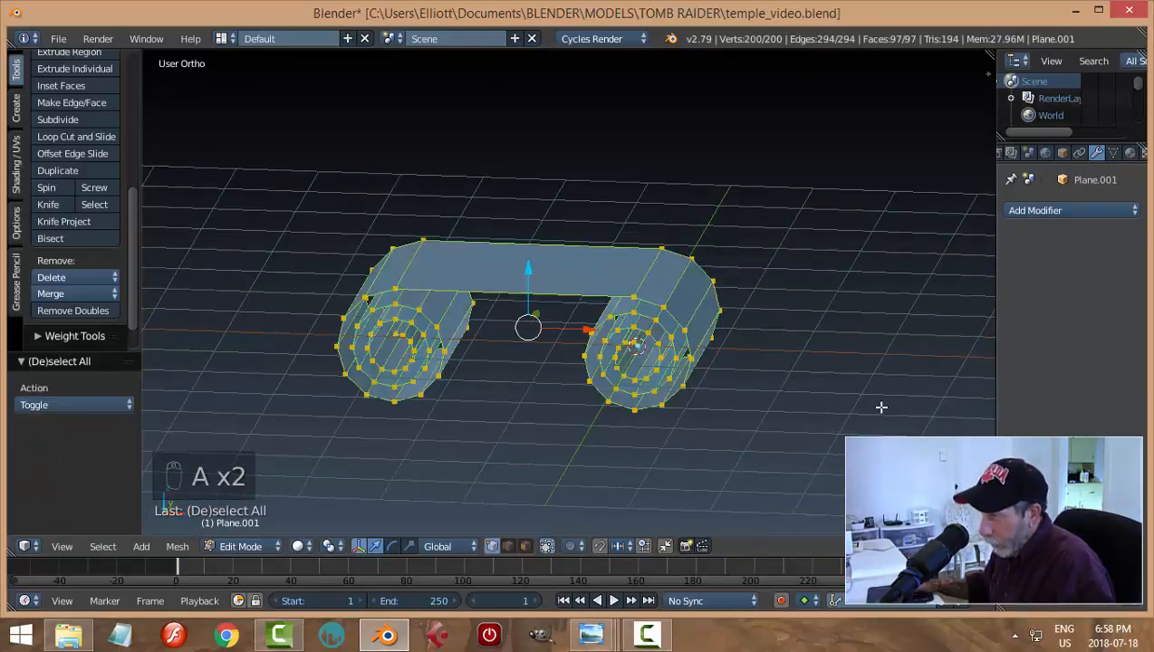
Recalculate the normals of the whole double-scroll mesh to face outside and return to Object Mode
key(a)
key(ctrl+n)
key(a)
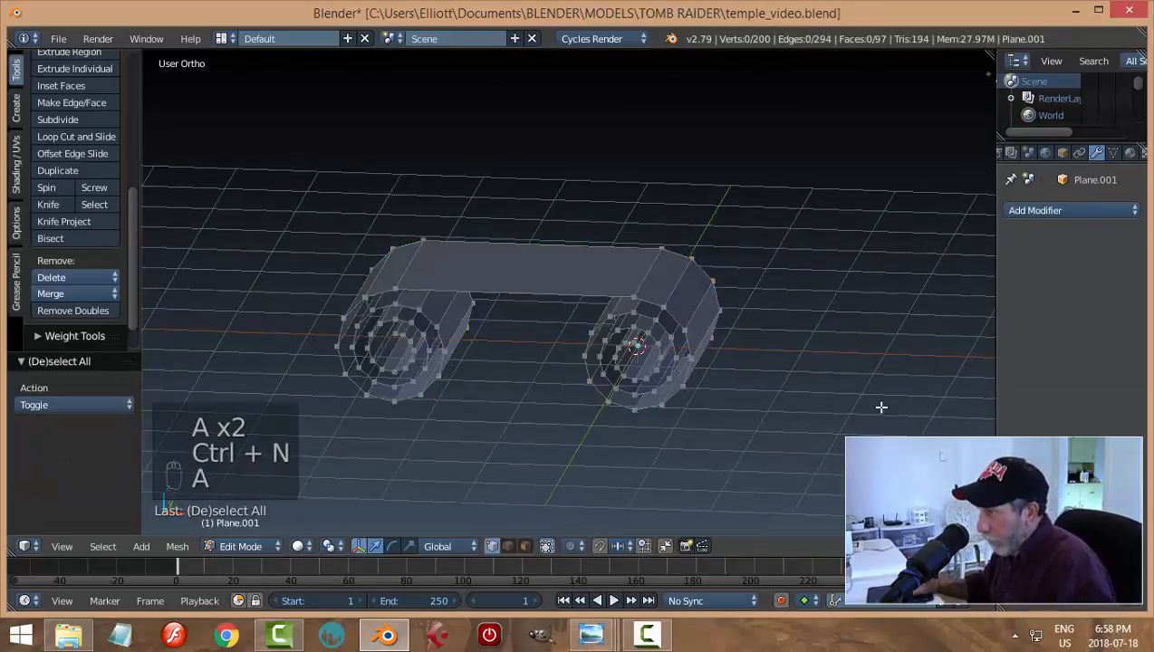
key(Tab)
middle_drag(683, 412, 894, 333)
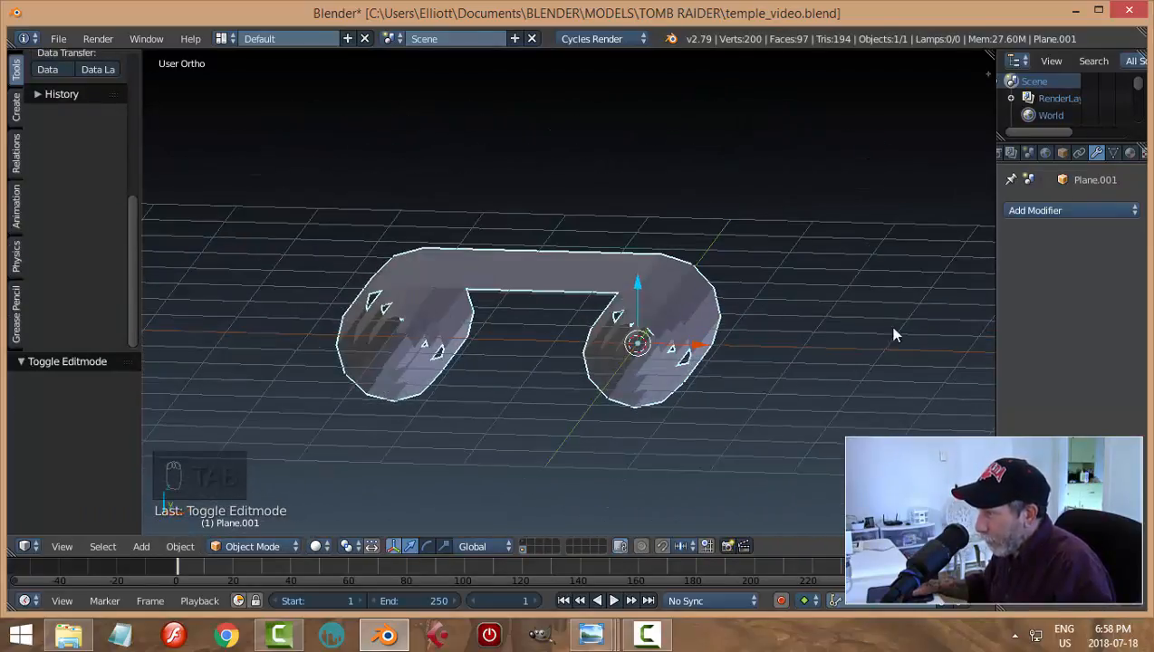
Add a Solidify modifier to the double scroll, adjust its thickness to give the band body, and apply it
click(1065, 212)
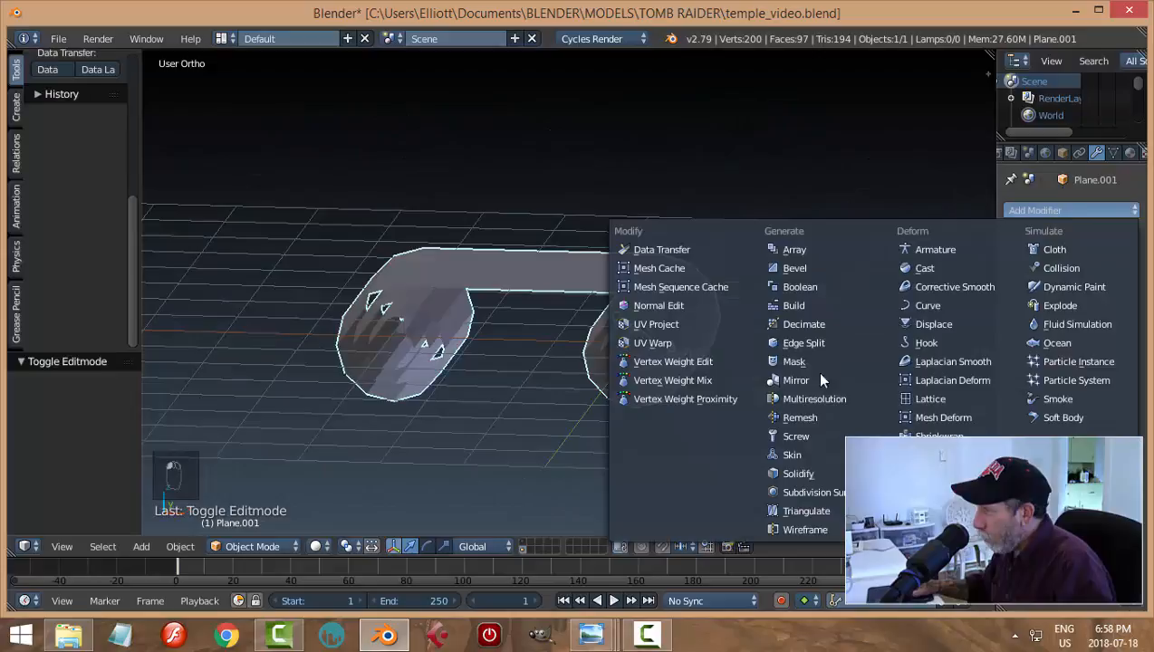
click(804, 472)
middle_drag(946, 397, 930, 383)
drag(1040, 286, 1082, 286)
middle_drag(871, 336, 938, 282)
click(1028, 261)
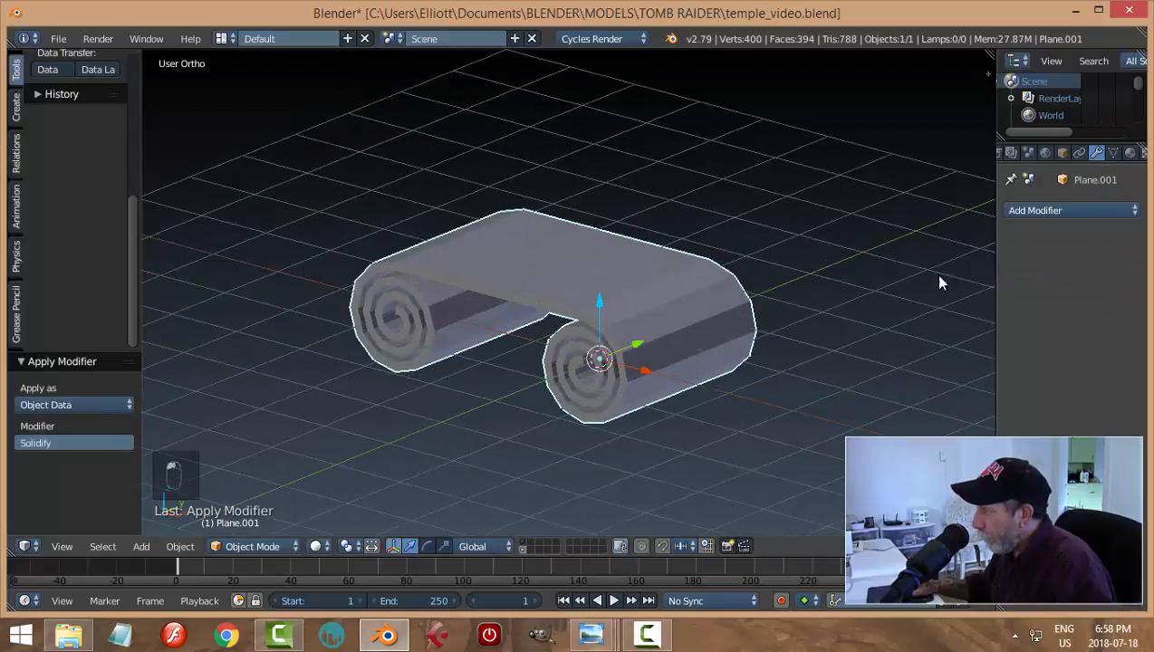
Add a Subdivision Surface modifier to the scroll with 2 view subdivisions
click(1022, 210)
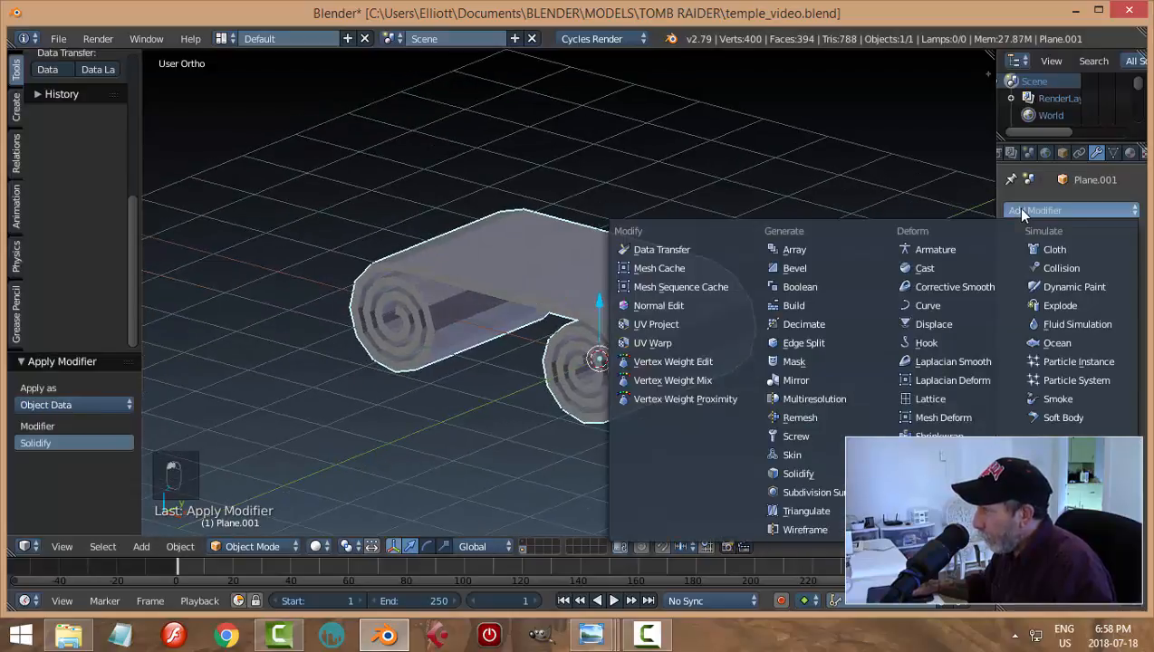
click(806, 492)
click(1058, 323)
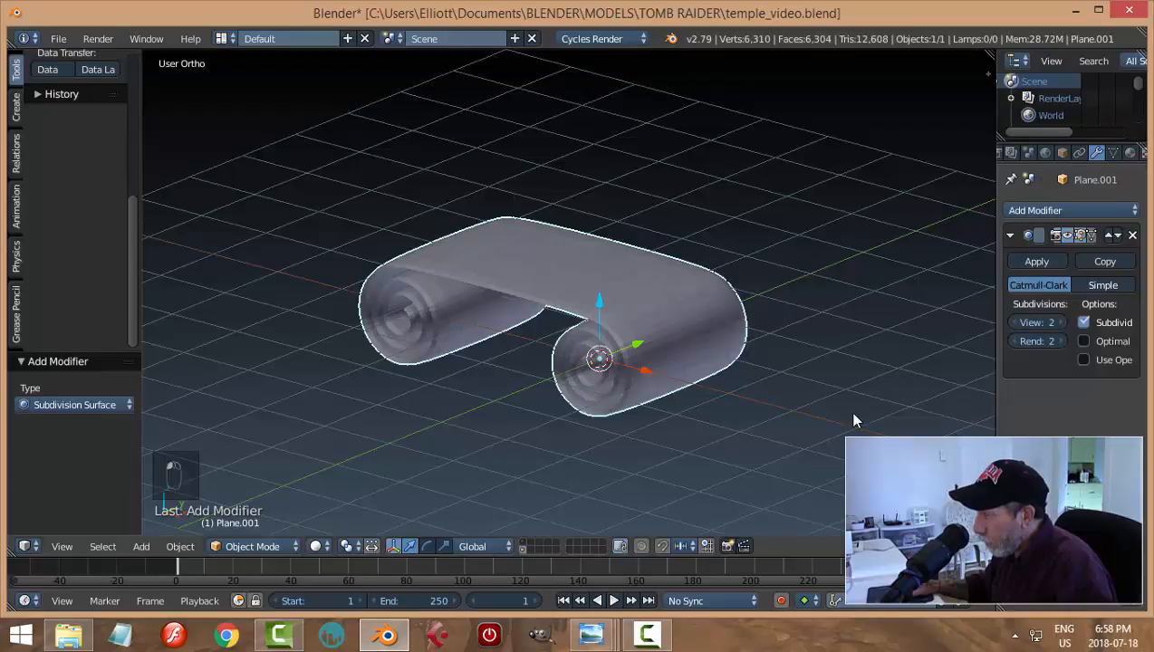
Insert two edge loops across the scroll's depth and scale them apart along Y toward its front and back ends
middle_drag(851, 413, 745, 440)
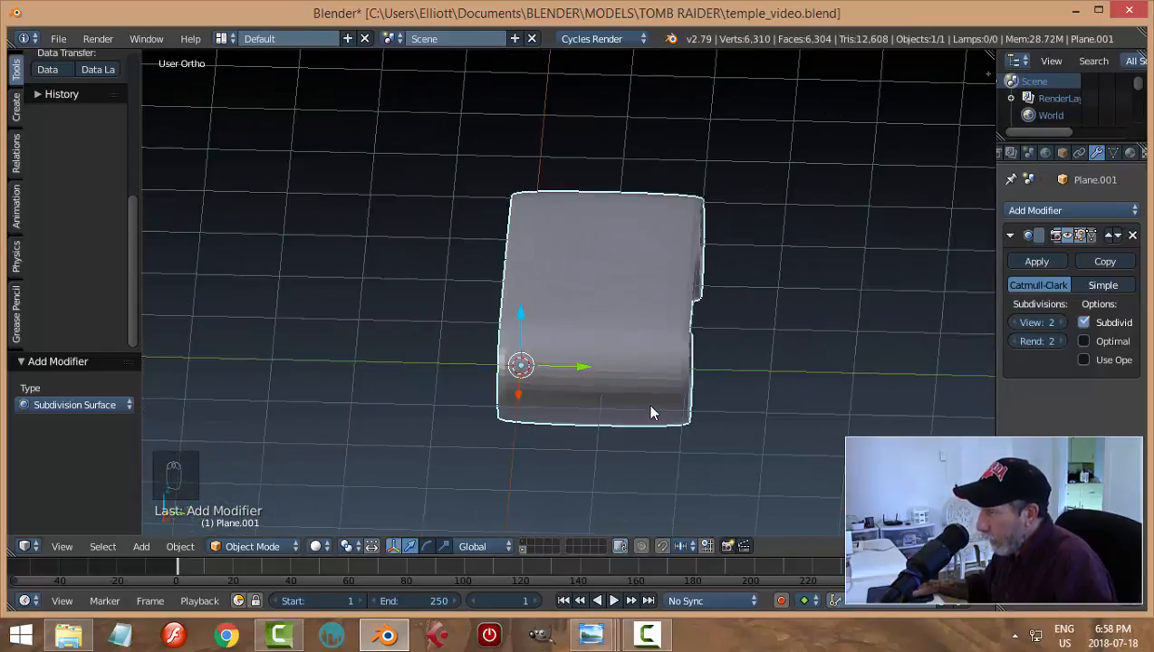
key(Tab)
click(772, 407)
scroll(656, 417, up, 1)
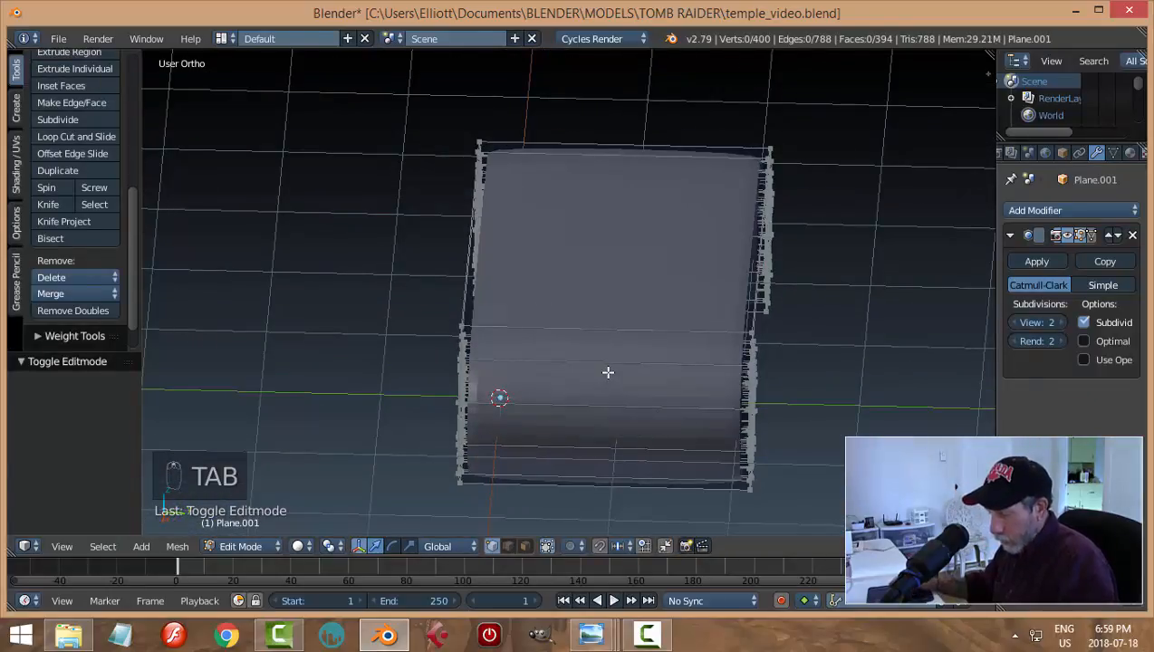
key(ctrl+r)
scroll(607, 371, up, 1)
click(607, 371)
right_click(608, 371)
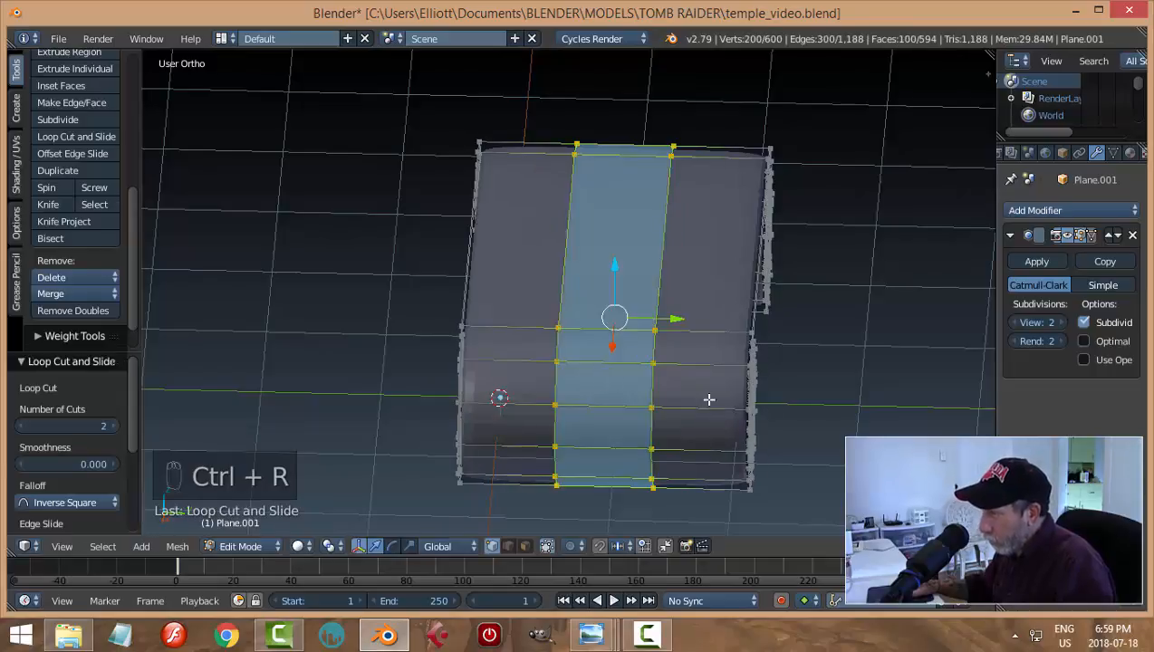
key(s)
key(y)
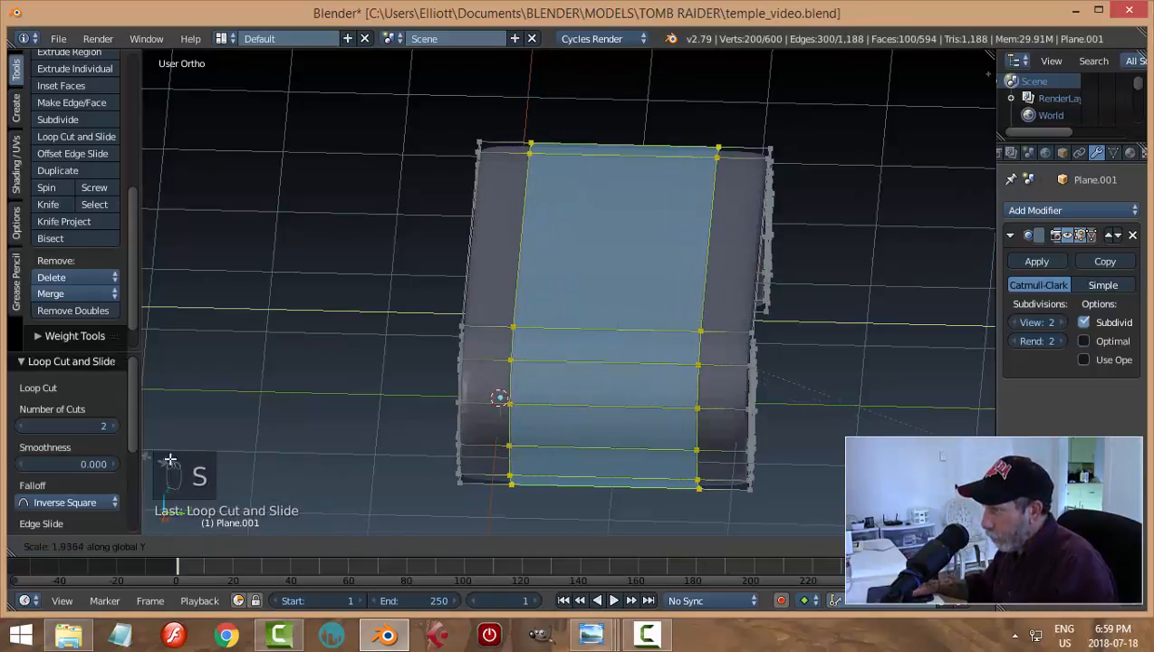
click(358, 462)
key(a)
Insert an edge loop following the spiral band's end face and slide it toward the band's outer edge
middle_drag(263, 458, 486, 430)
scroll(625, 394, up, 2)
shift+middle_drag(666, 371, 614, 384)
key(ctrl+r)
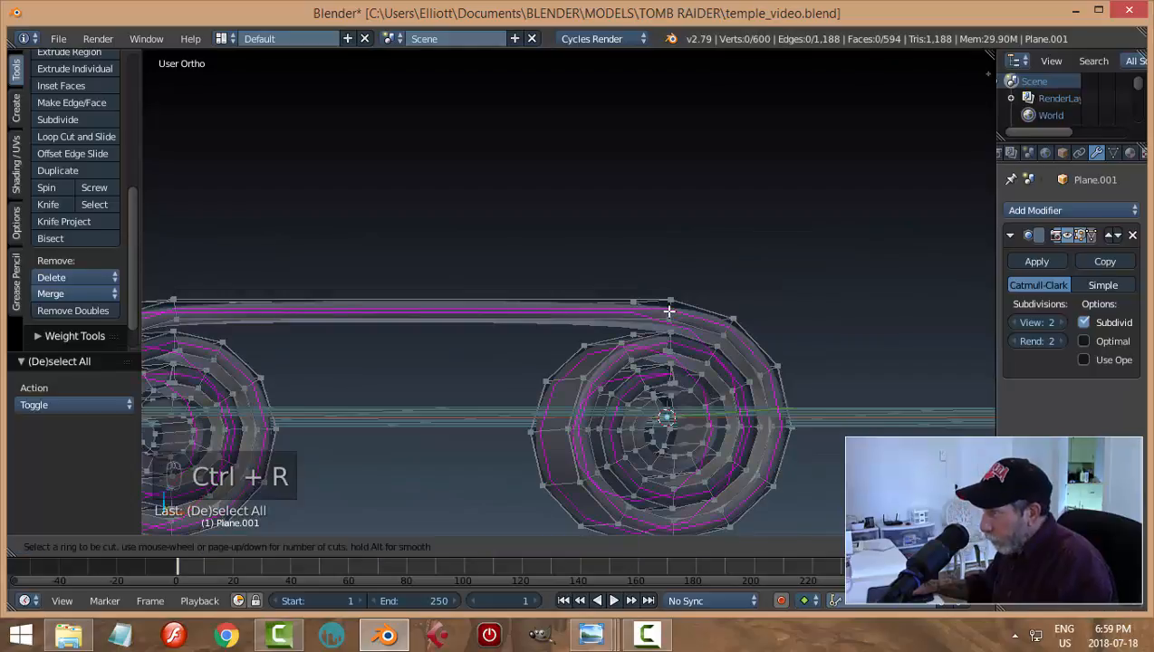
click(669, 308)
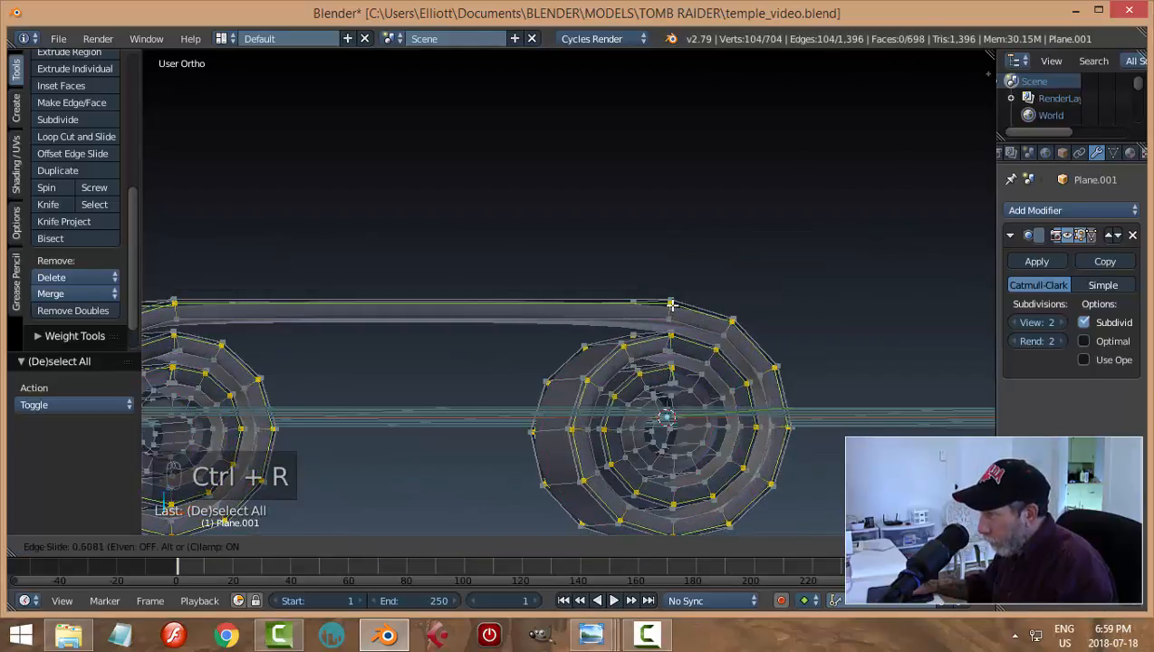
click(669, 314)
key(a)
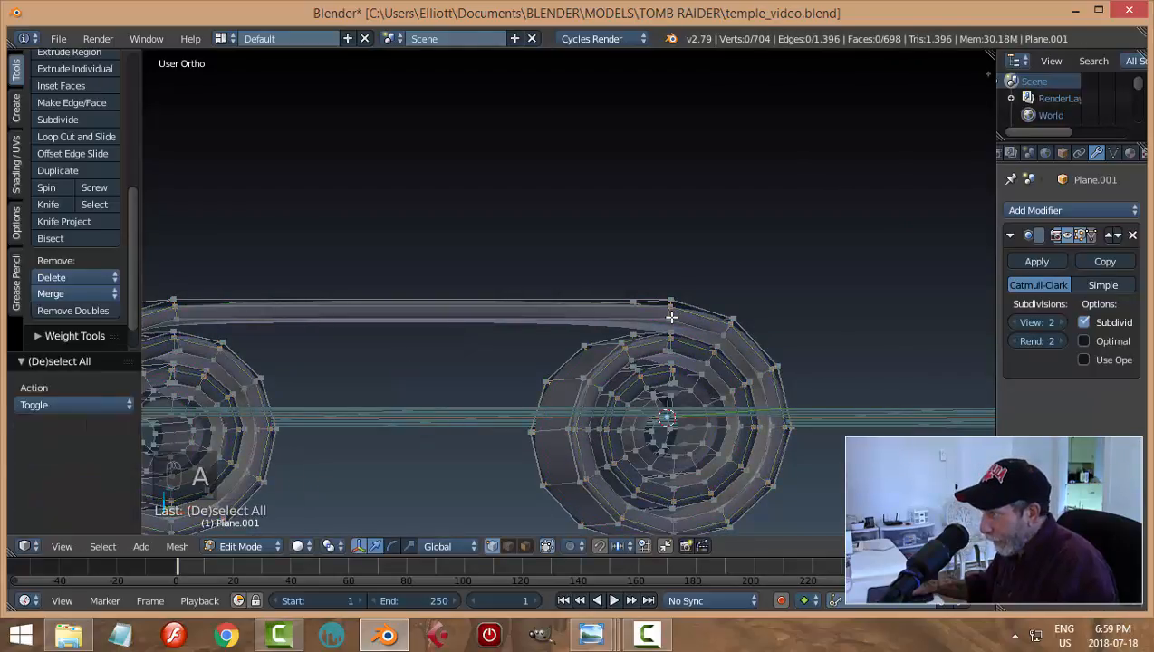
Insert a second edge loop nearer the spiral band's inner edge and return to Object Mode to inspect the smoothed scroll
key(ctrl+r)
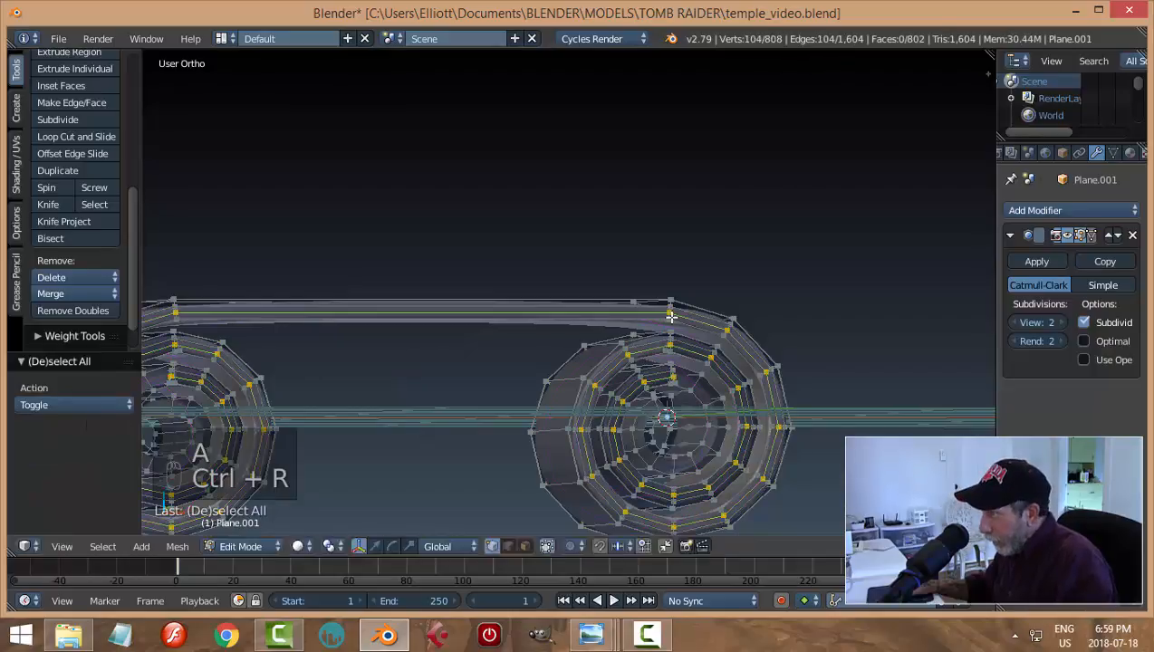
click(670, 316)
click(671, 316)
key(a)
key(Tab)
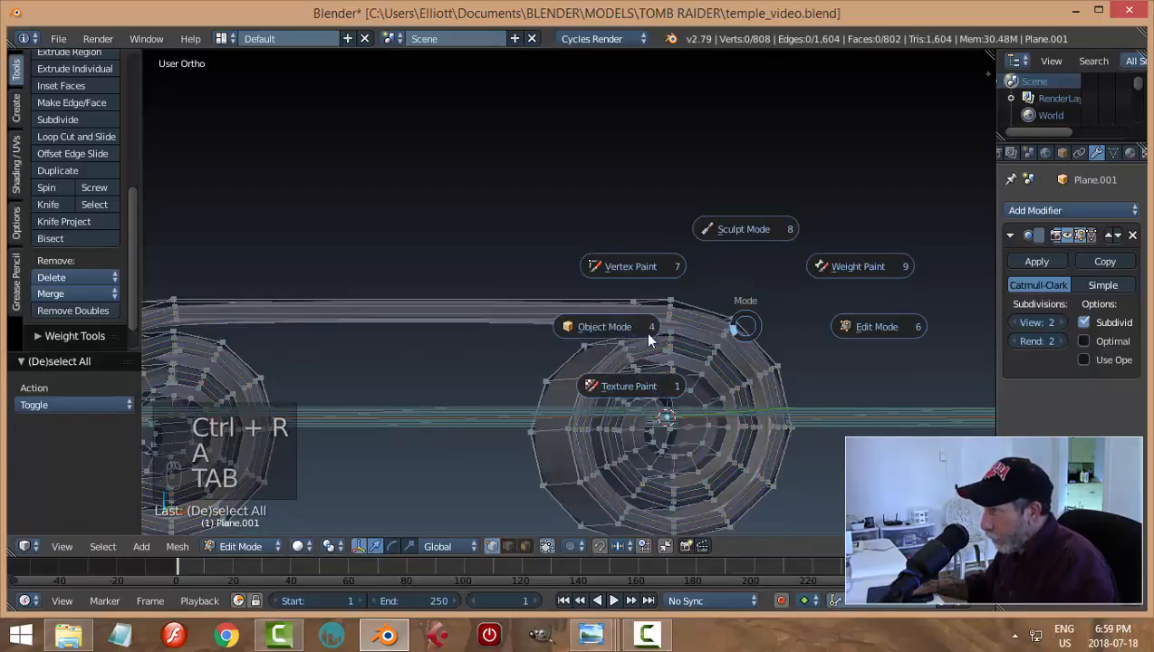
click(634, 328)
middle_drag(750, 401, 738, 435)
scroll(679, 431, up, 2)
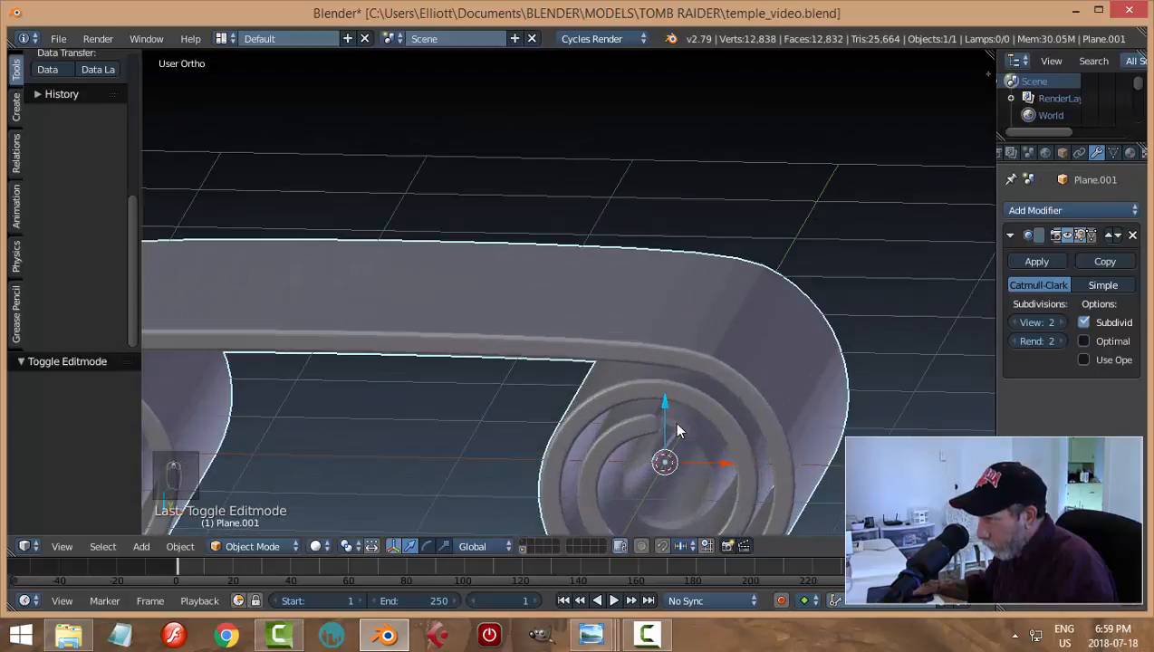
scroll(688, 457, down, 3)
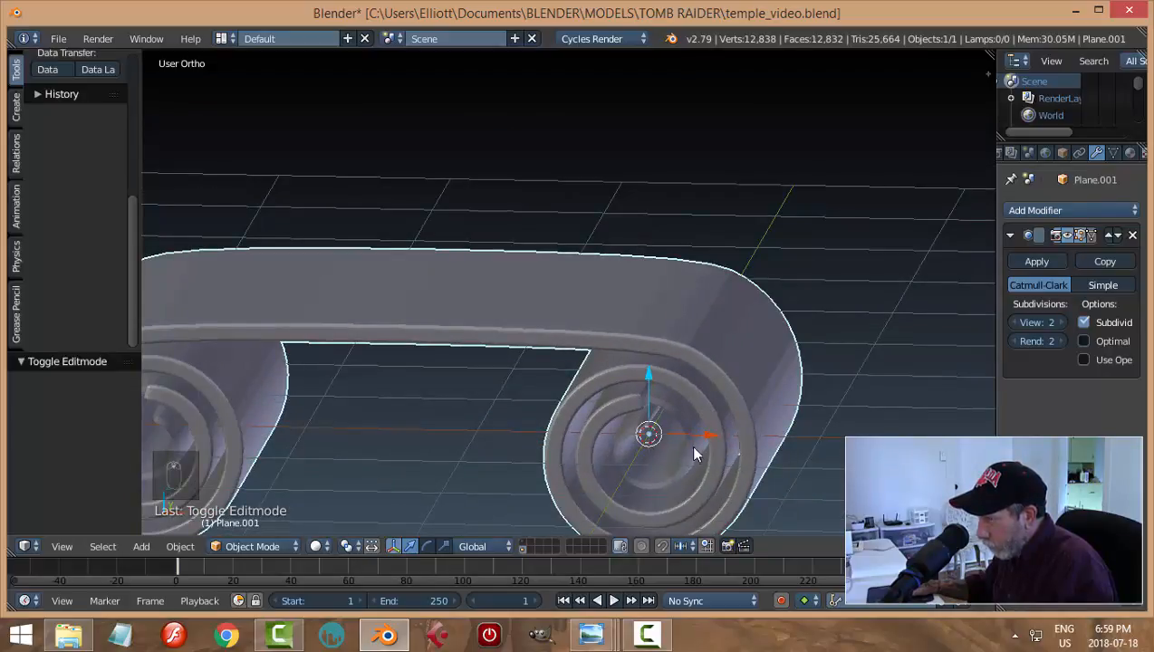
Open the scroll mesh for editing and show the coil at the origin in wireframe from the front
key(Tab)
scroll(725, 453, up, 3)
middle_drag(750, 454, 744, 353)
scroll(733, 453, up, 2)
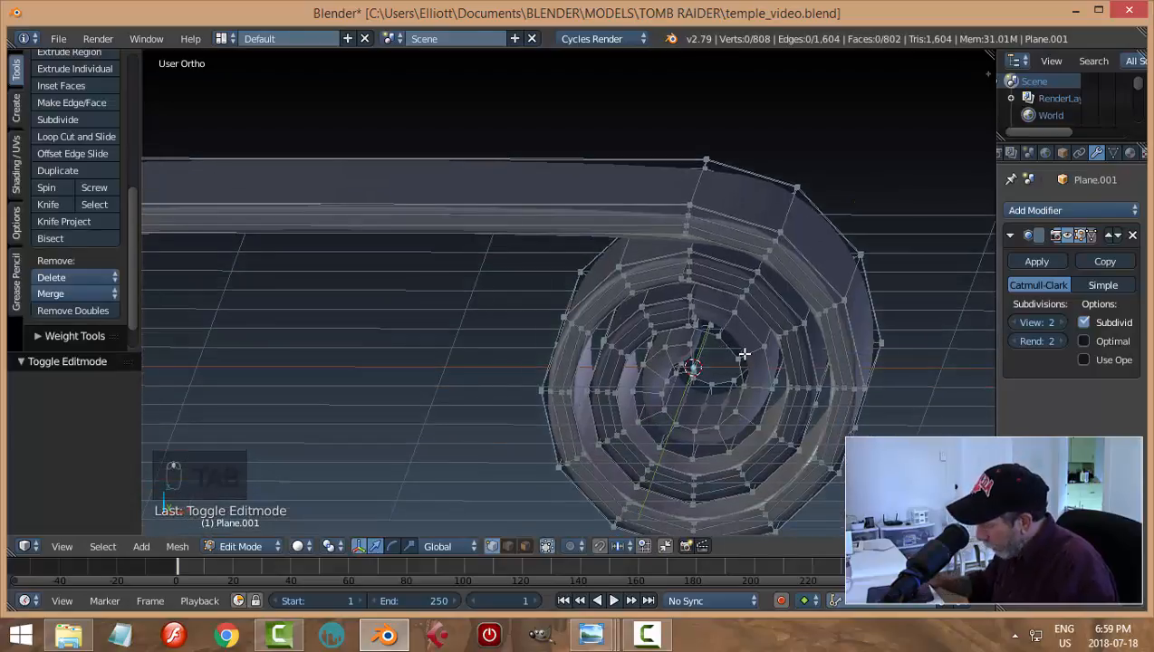
key(KP_1)
shift+middle_drag(863, 313, 657, 315)
right_click(660, 303)
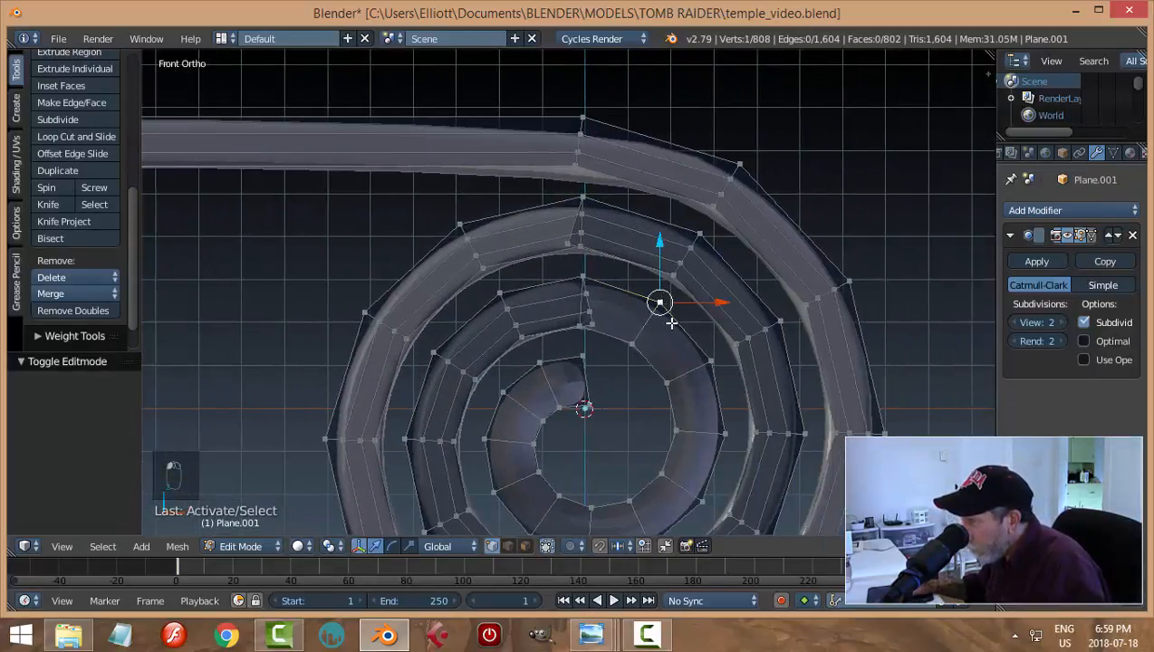
key(a)
key(z)
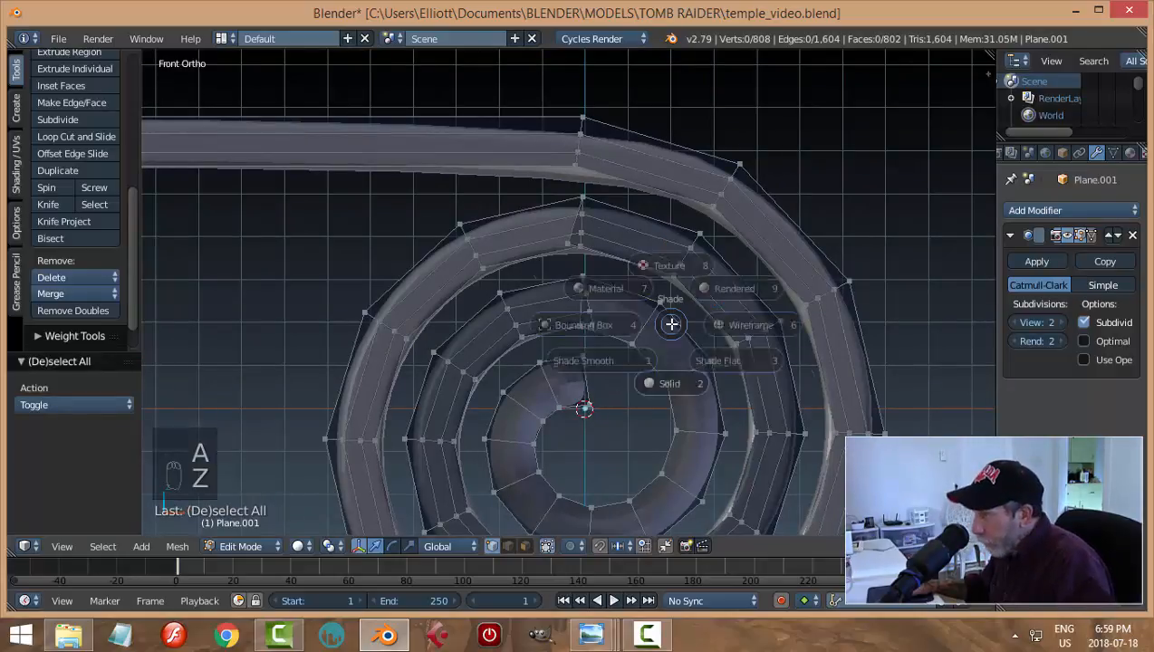
click(793, 322)
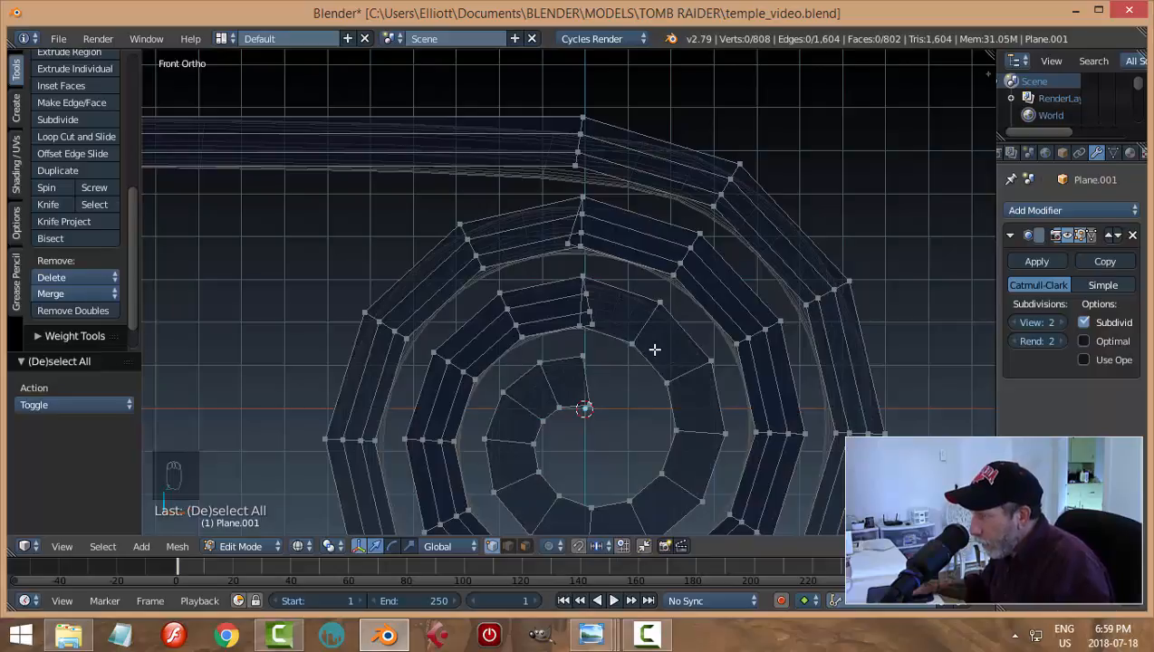
Box-select the vertices around the center of the innermost spiral turn and delete them
key(b)
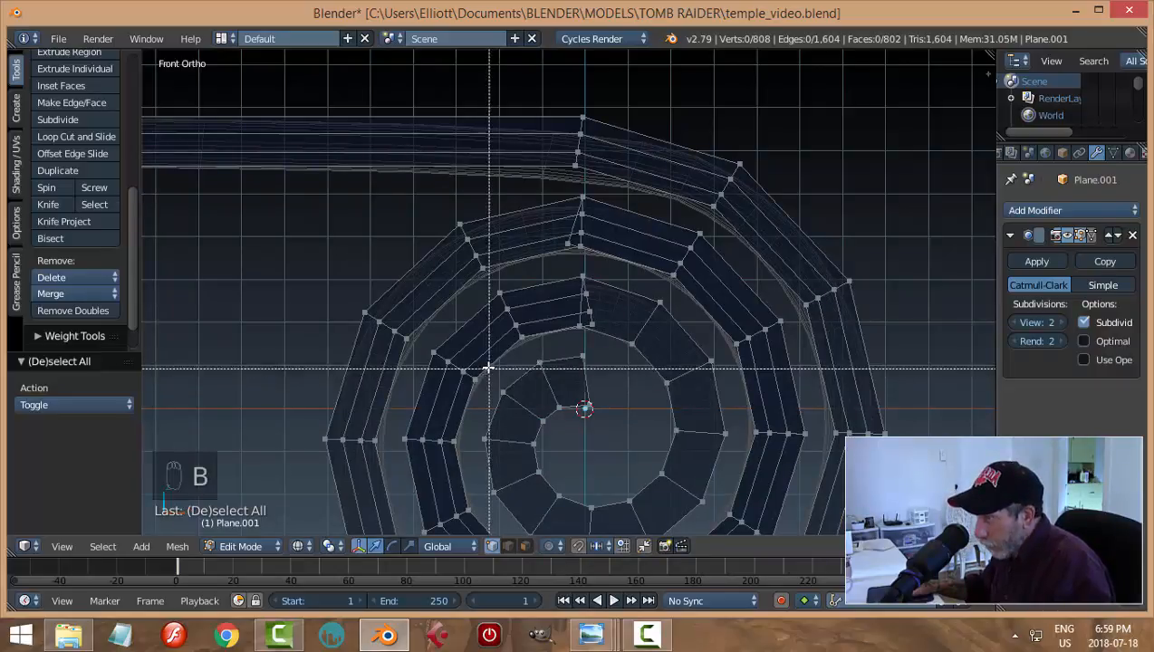
drag(494, 368, 710, 524)
scroll(563, 487, down, 1)
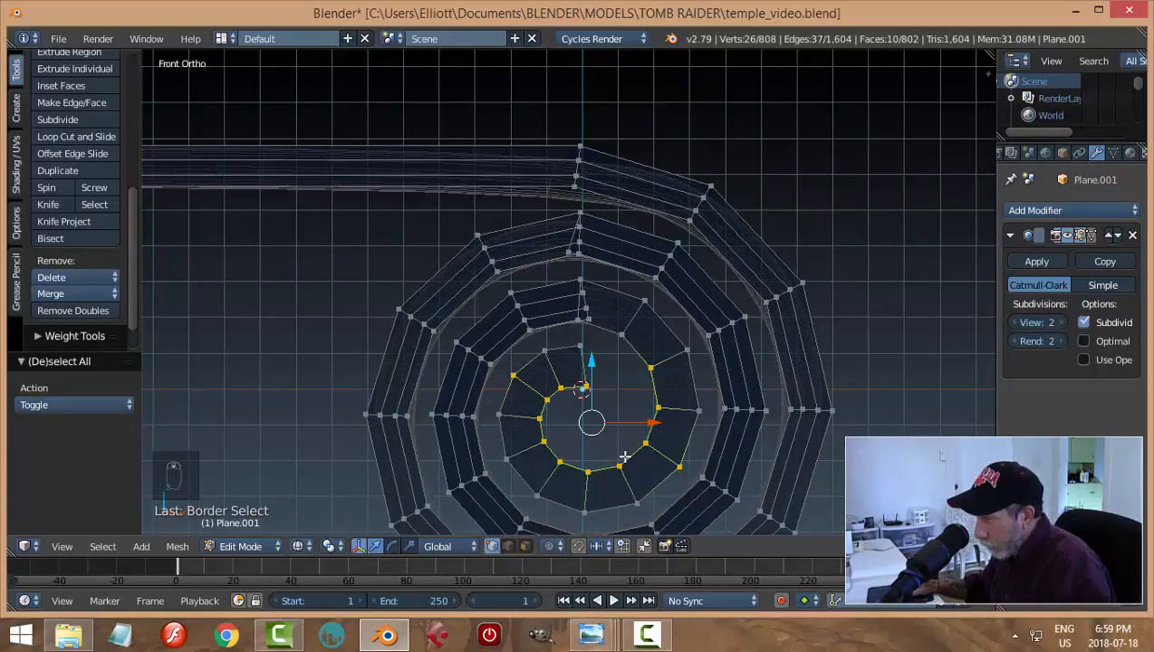
key(x)
click(595, 347)
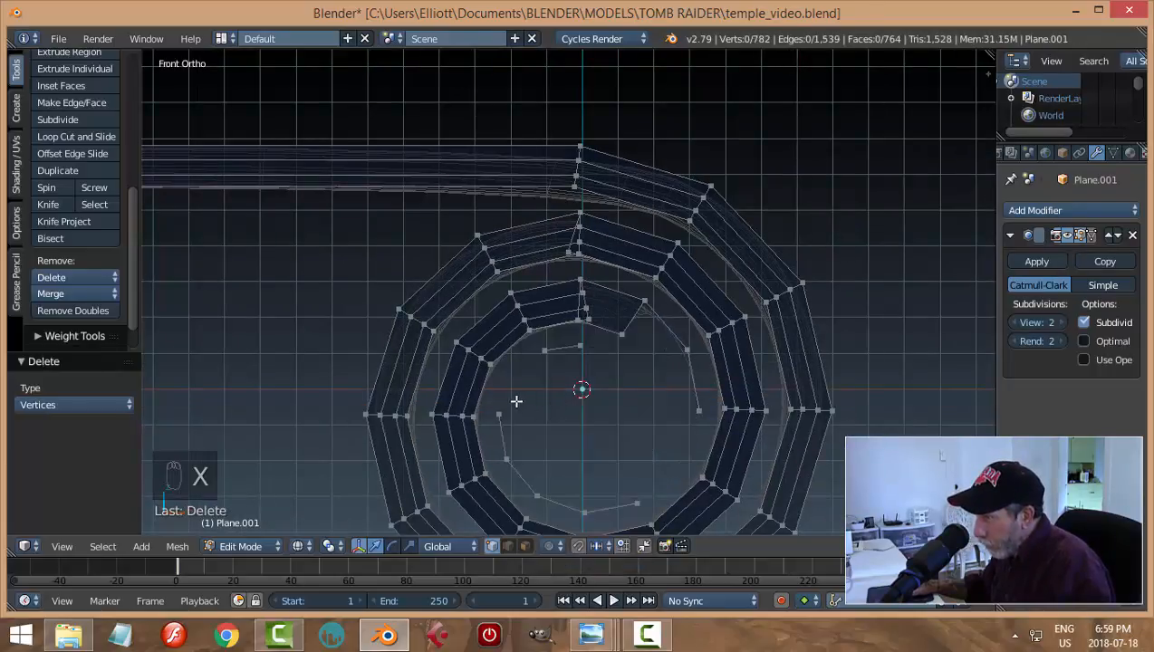
Delete the selected stray vertices along the lower arc and right side inside the right-hand spiral
shift+right_click(506, 459)
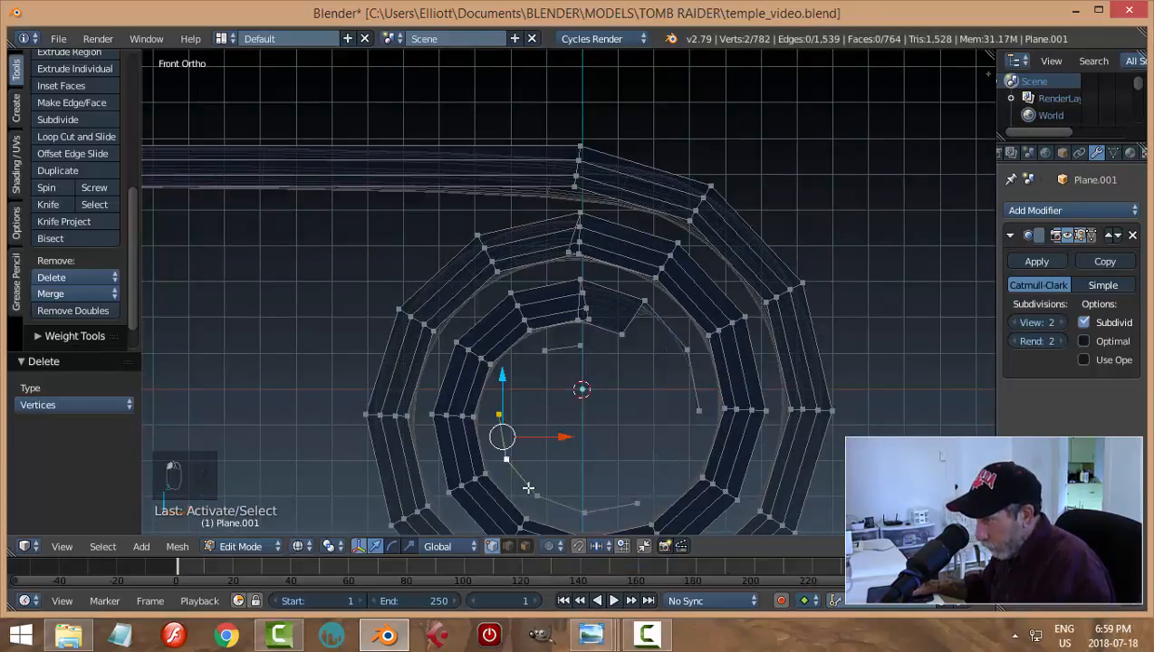
shift+right_click(537, 495)
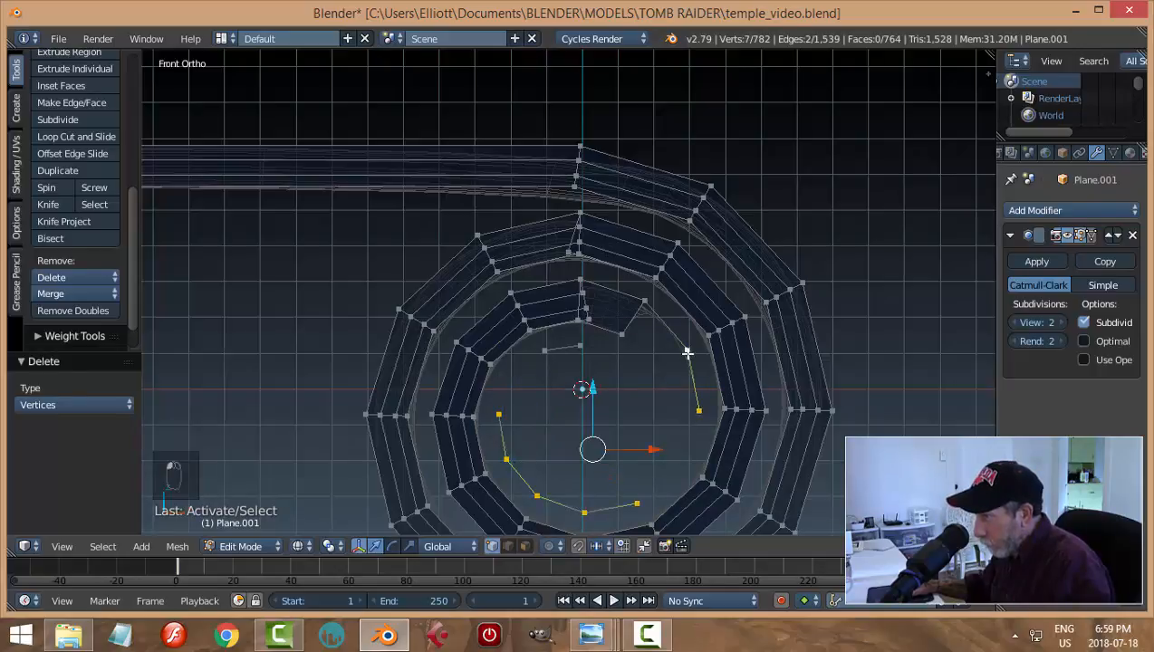
key(x)
click(635, 392)
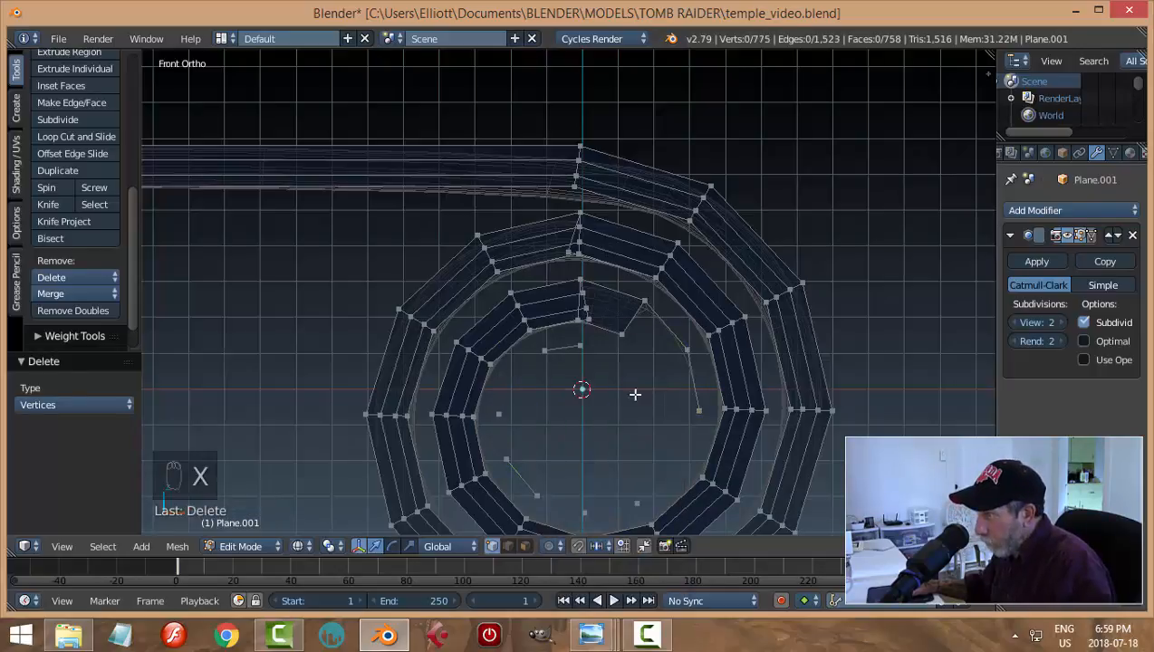
Delete the overlapping loose edges just below the inner end of the right-hand spiral, removing their vertices
right_click(561, 348)
key(x)
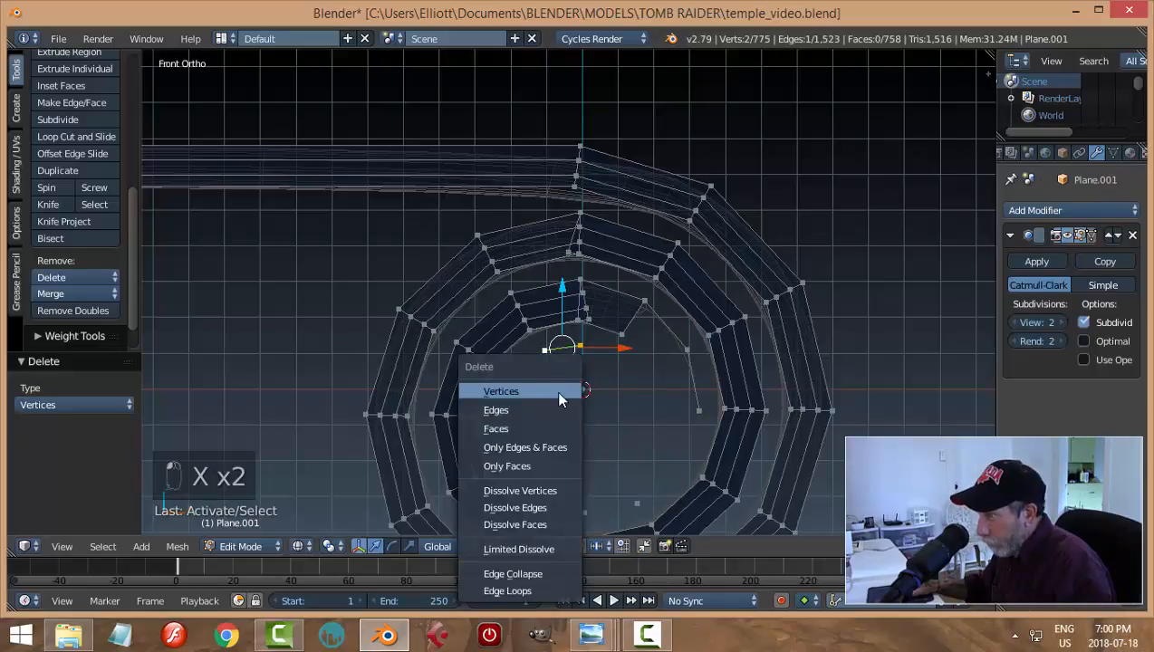
click(559, 389)
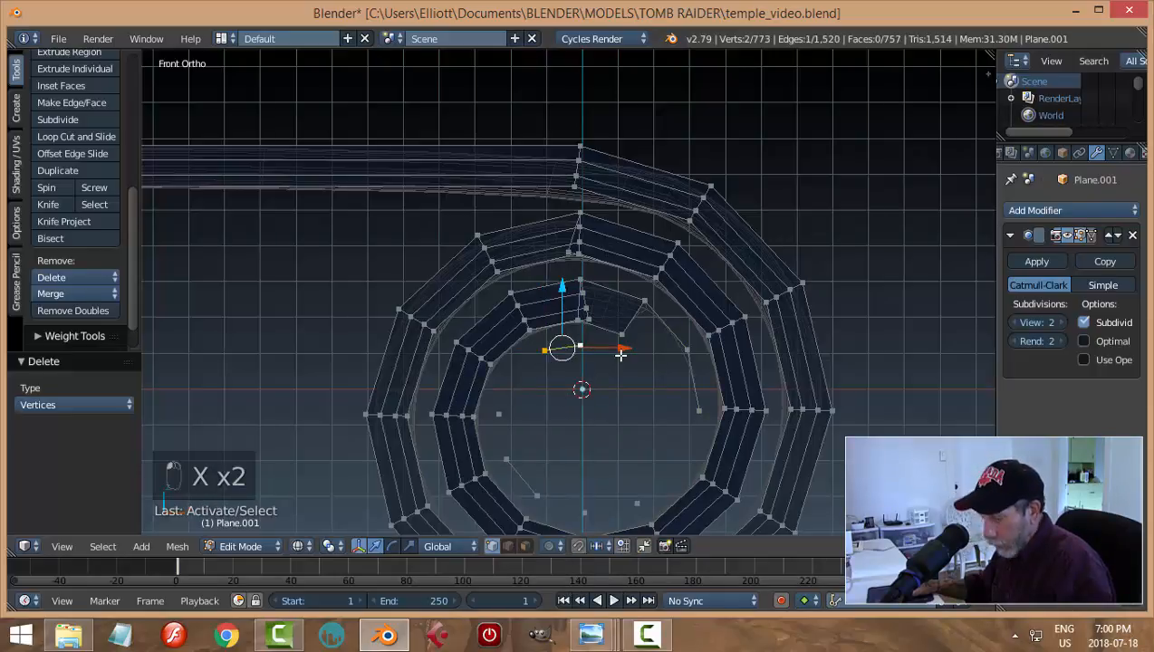
key(x)
click(612, 357)
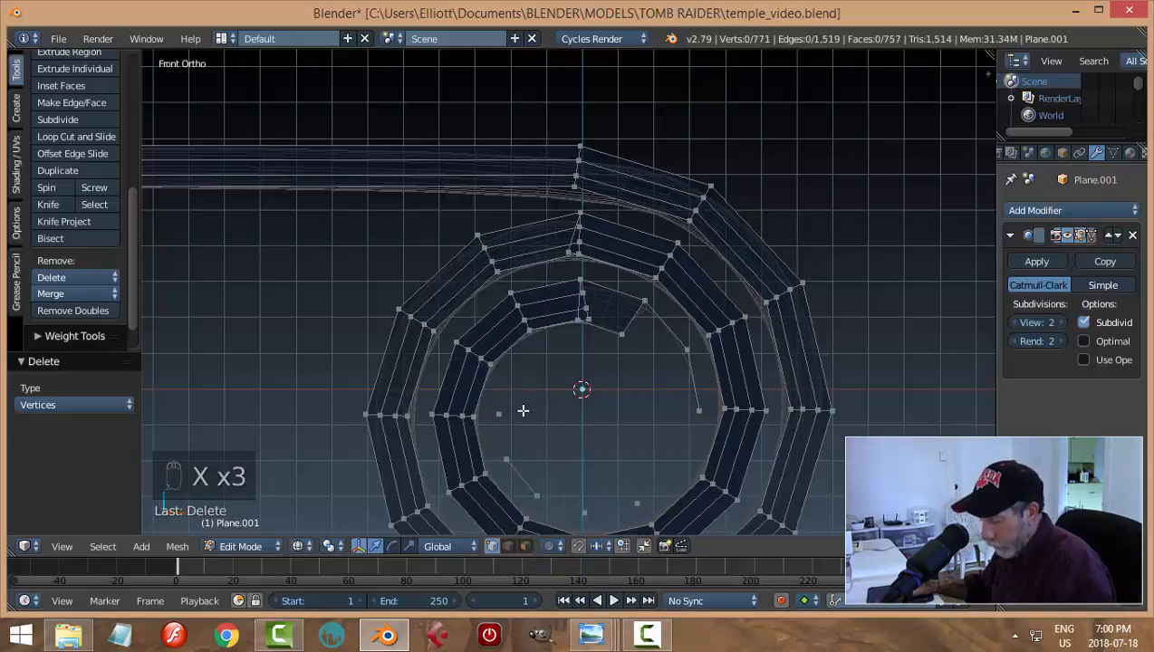
Delete the remaining loose vertices along the left and lower inside of the right-hand spiral
key(b)
drag(491, 401, 533, 475)
key(x)
click(609, 390)
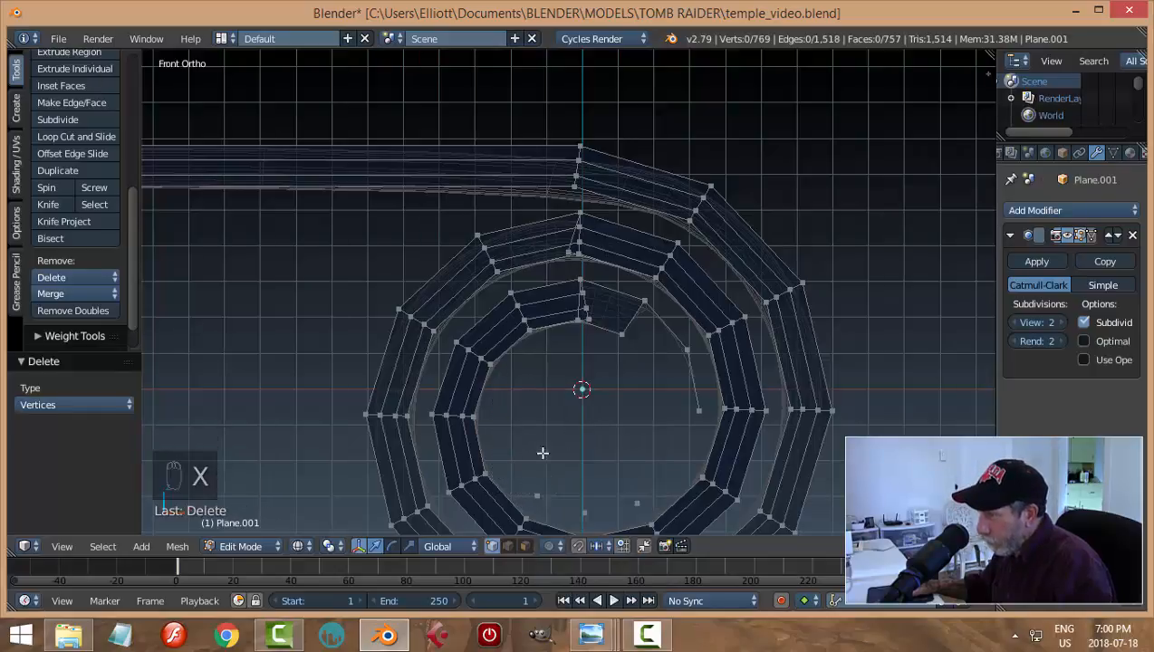
key(b)
drag(520, 472, 561, 510)
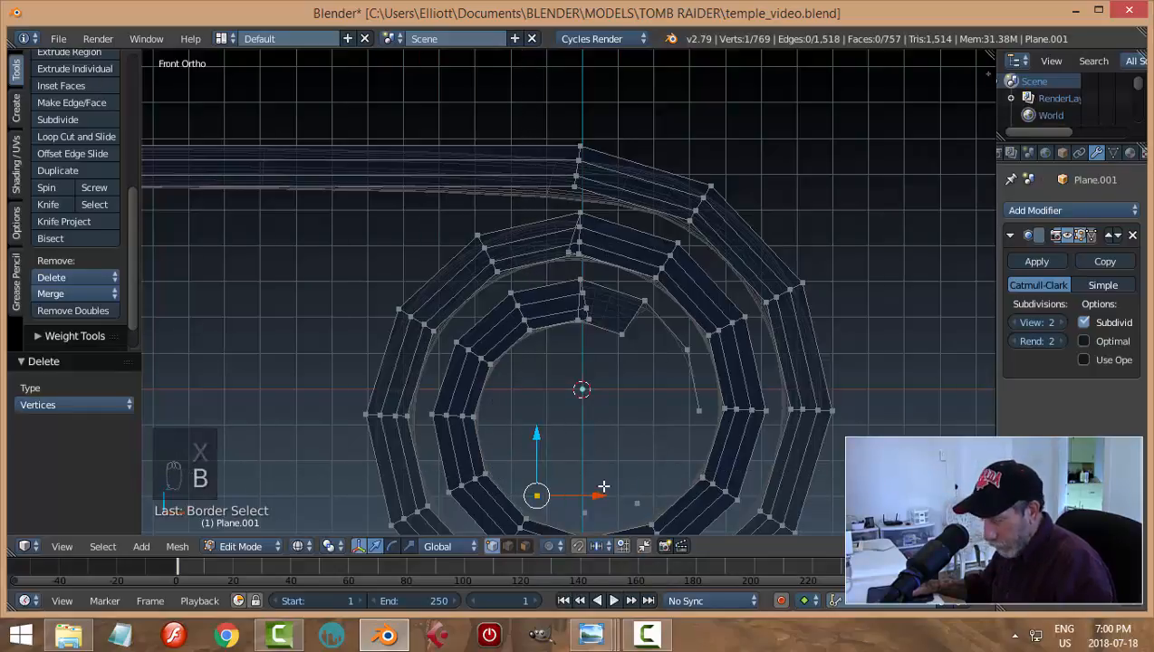
key(x)
click(574, 389)
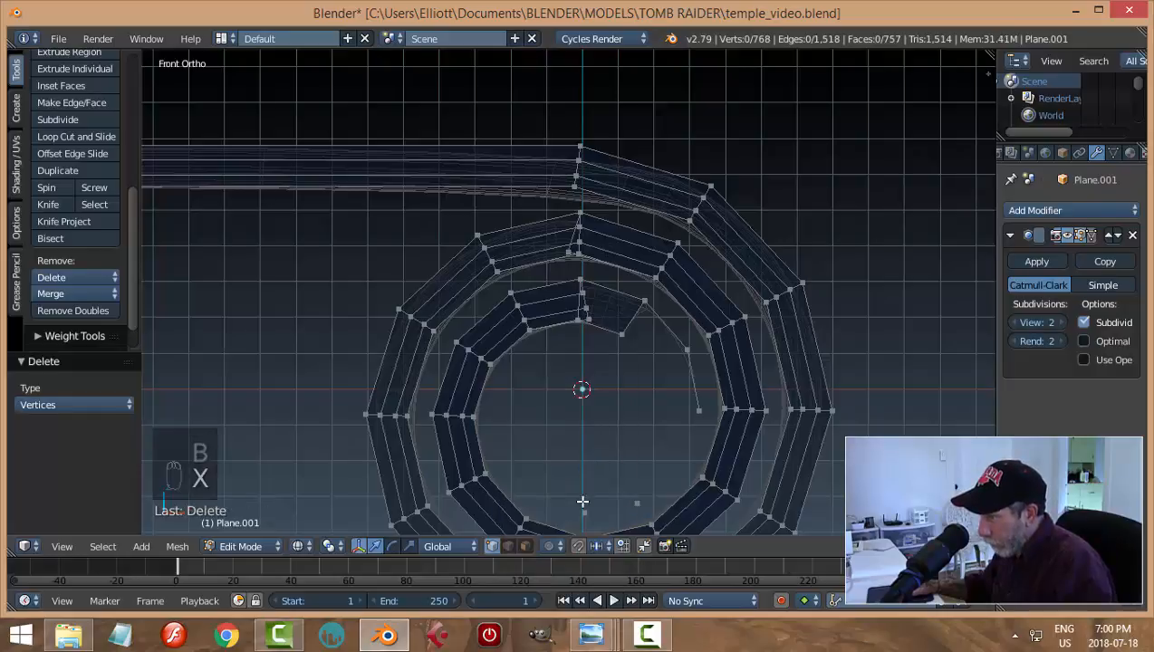
key(b)
drag(562, 473, 644, 523)
key(x)
click(647, 395)
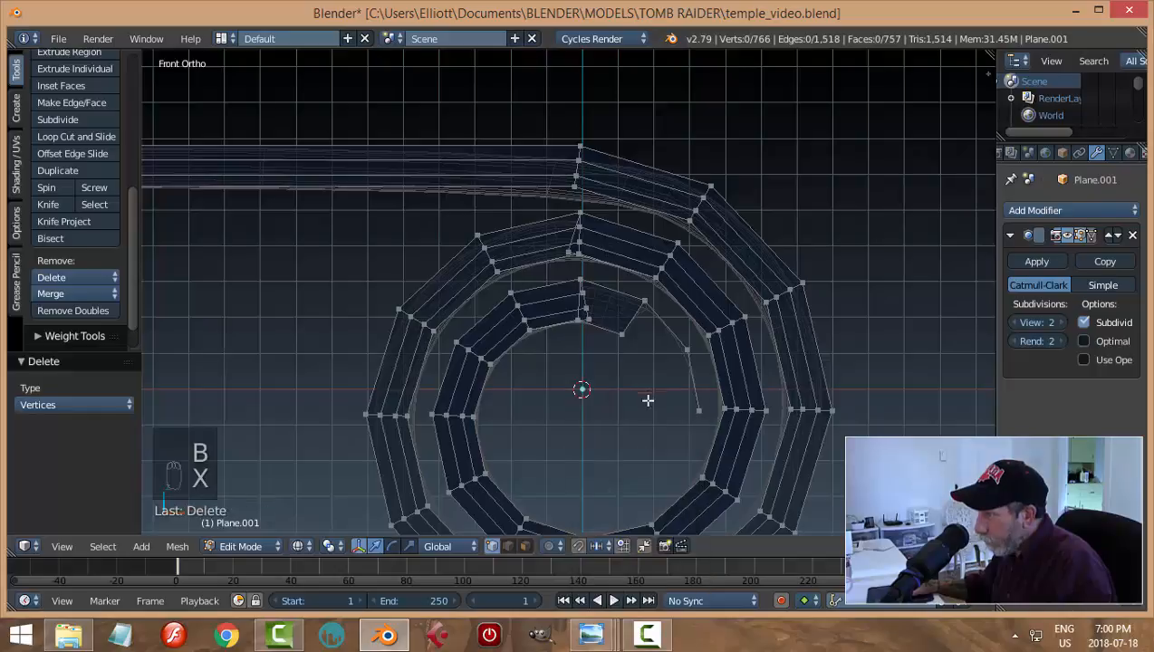
Delete the loose edge chain on the spiral's inner right side and the extra segment beyond its inner end
key(b)
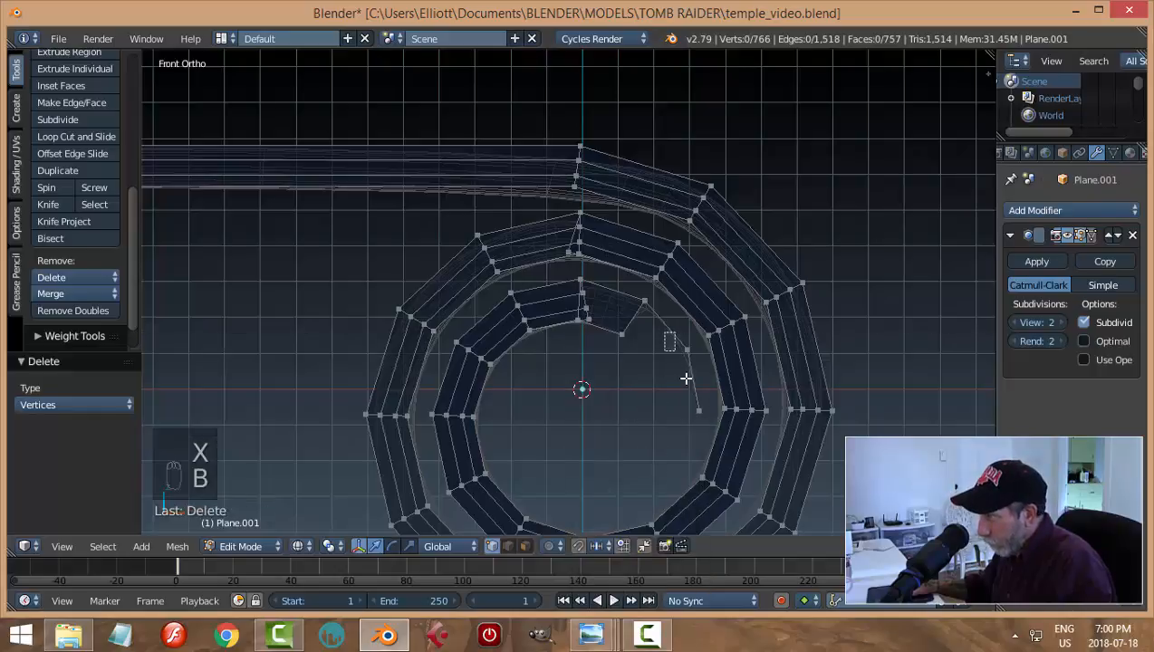
drag(666, 330, 708, 422)
key(x)
click(648, 392)
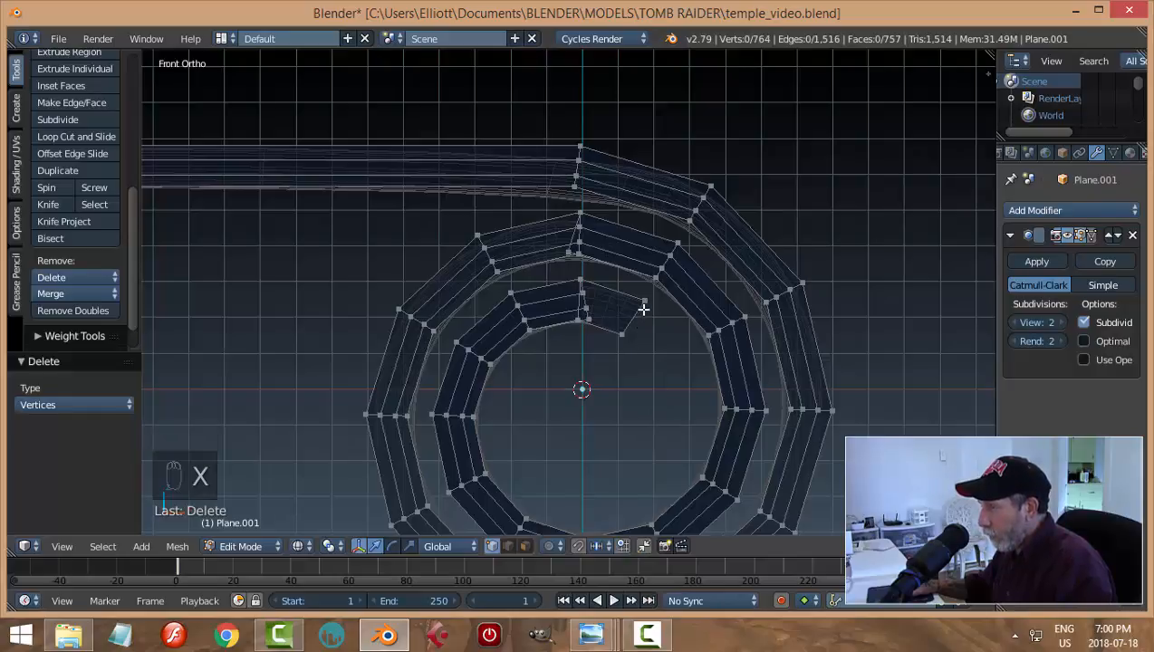
key(b)
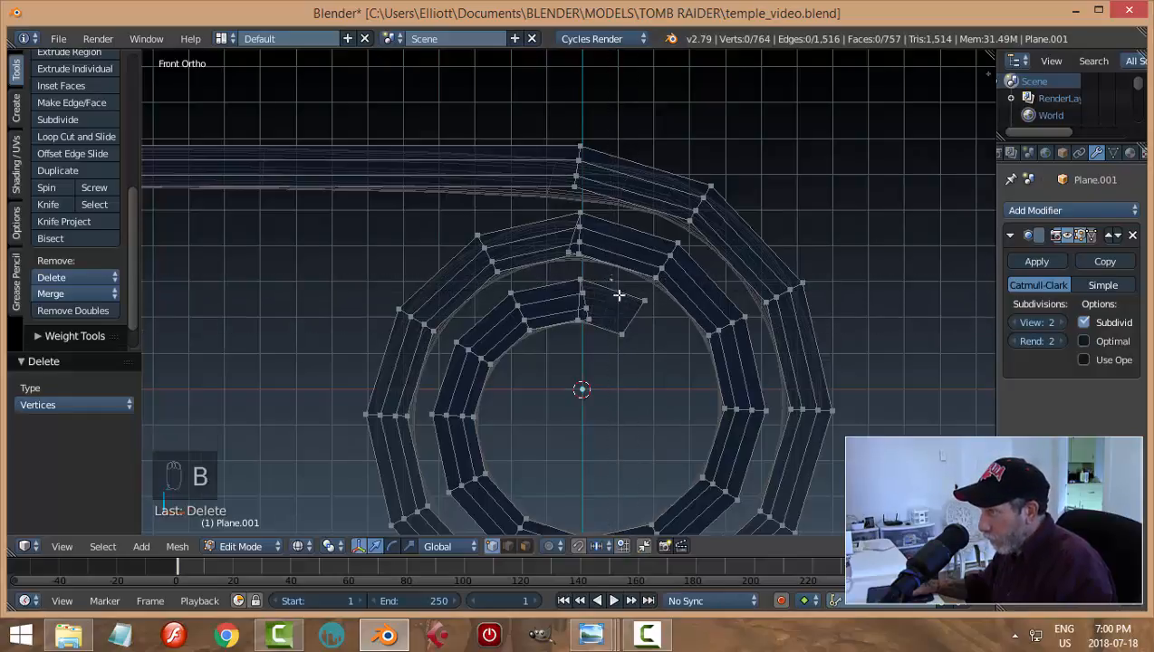
drag(610, 279, 652, 361)
key(x)
click(672, 375)
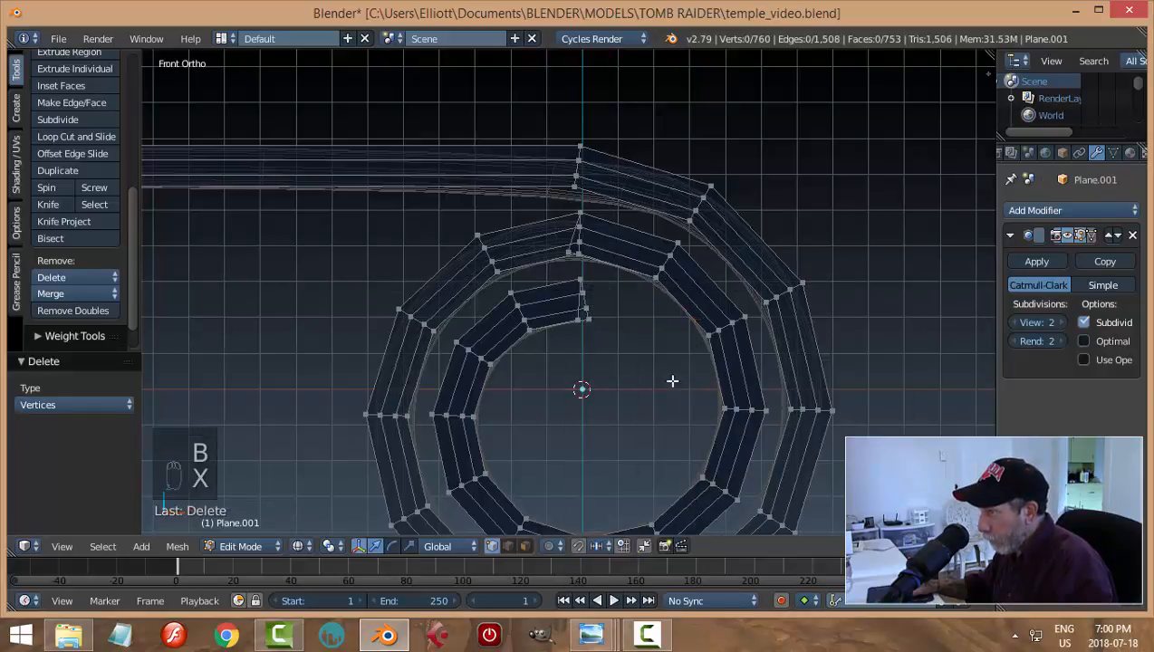
Leave mesh editing and inspect the trimmed scroll in solid shading from an angle, ending in the front view
key(Tab)
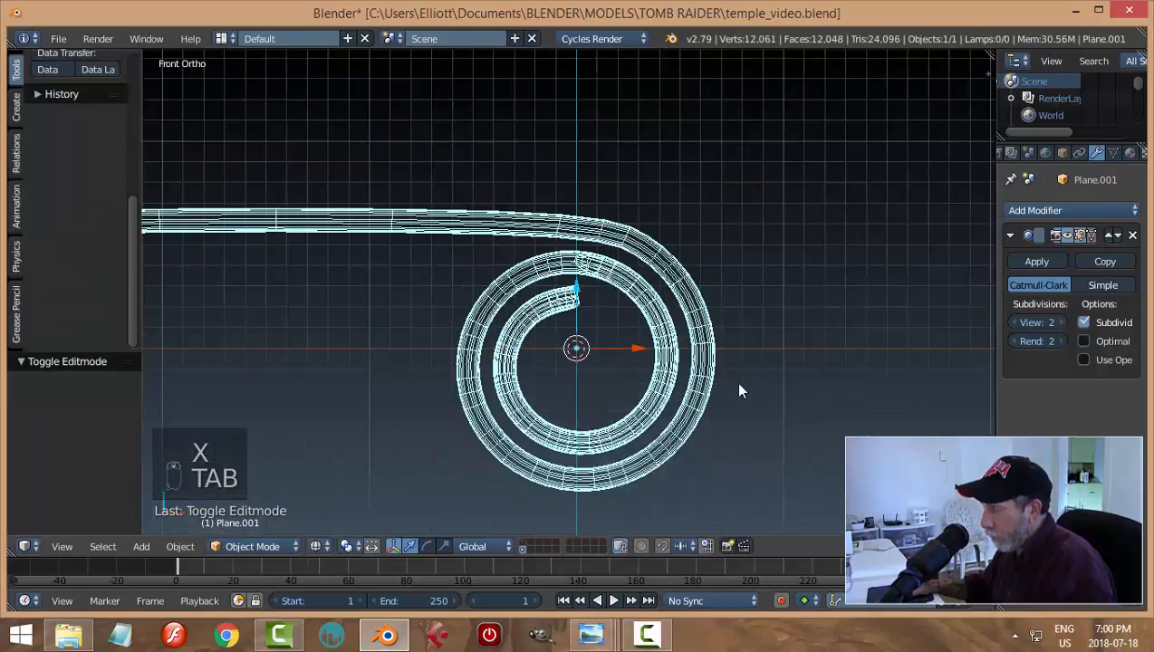
key(z)
click(785, 382)
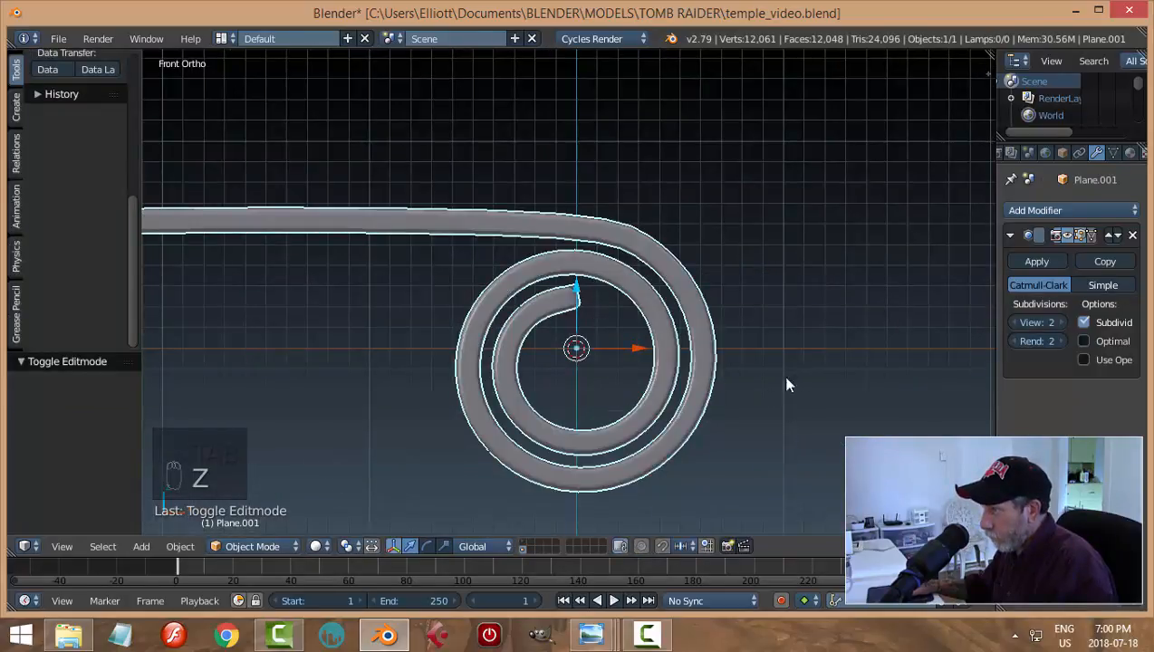
mouse_move(785, 381)
middle_down()
mouse_move(657, 430)
mouse_move(420, 392)
mouse_move(407, 360)
mouse_move(748, 393)
mouse_move(816, 381)
mouse_move(731, 413)
mouse_move(482, 376)
middle_up()
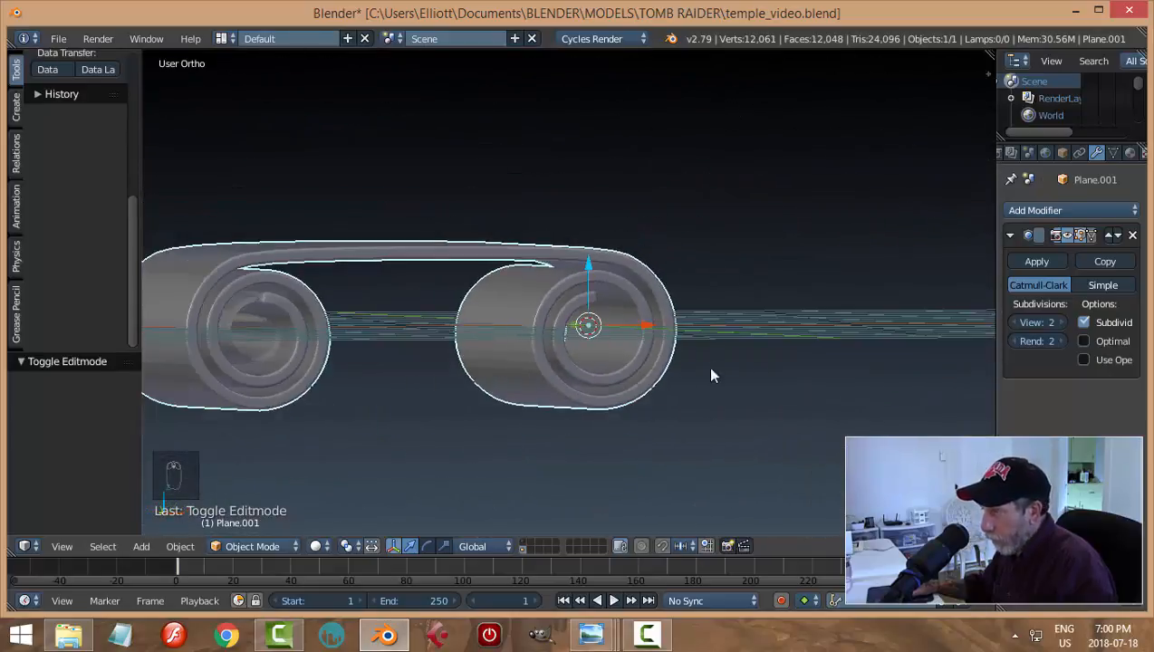
key(KP_1)
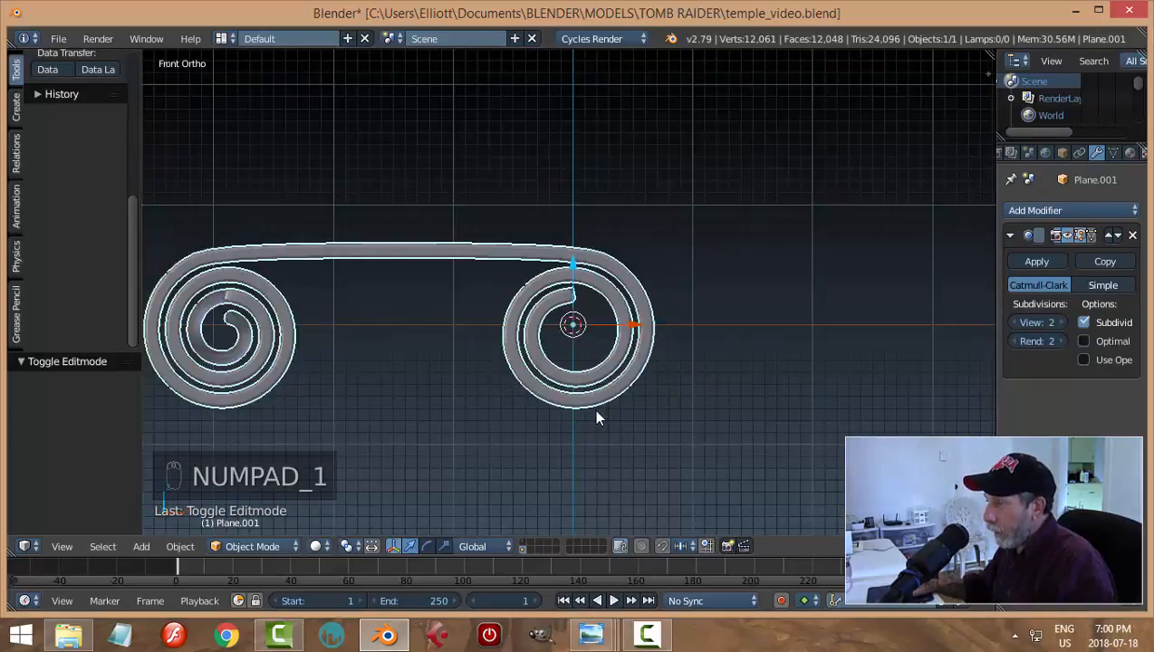
Add one centred loop cut across the straight bar joining the two spirals, and clear the selection
key(Tab)
click(688, 413)
scroll(776, 364, up, 4)
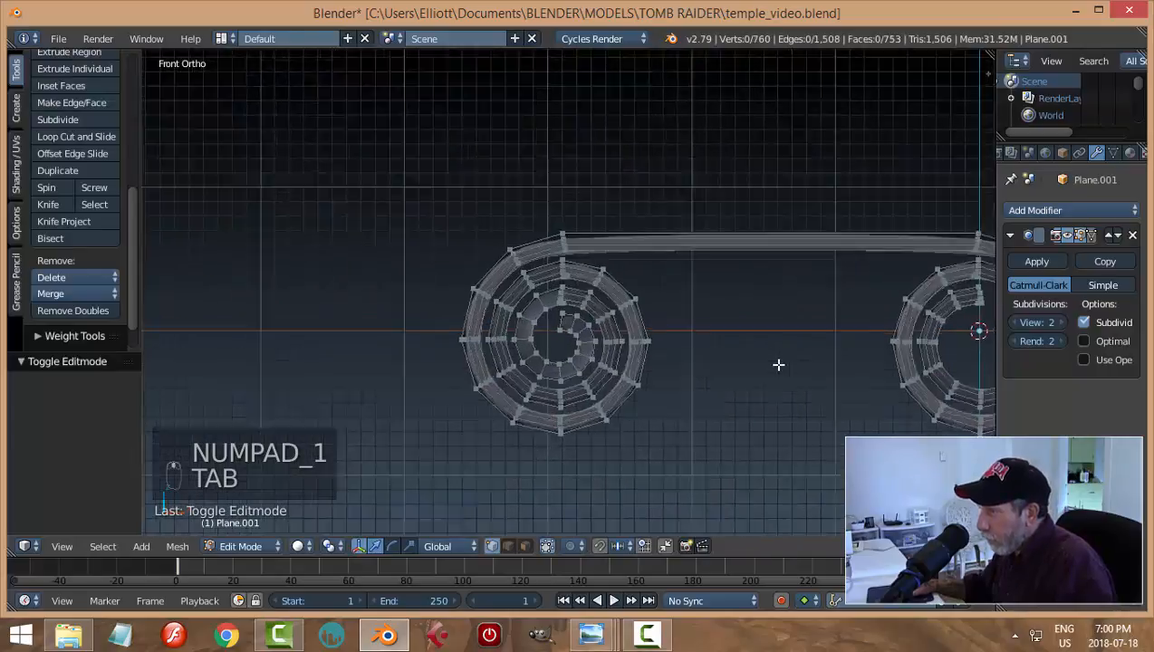
scroll(776, 364, down, 4)
shift+middle_drag(824, 350, 590, 367)
key(ctrl+r)
click(627, 247)
right_click(627, 246)
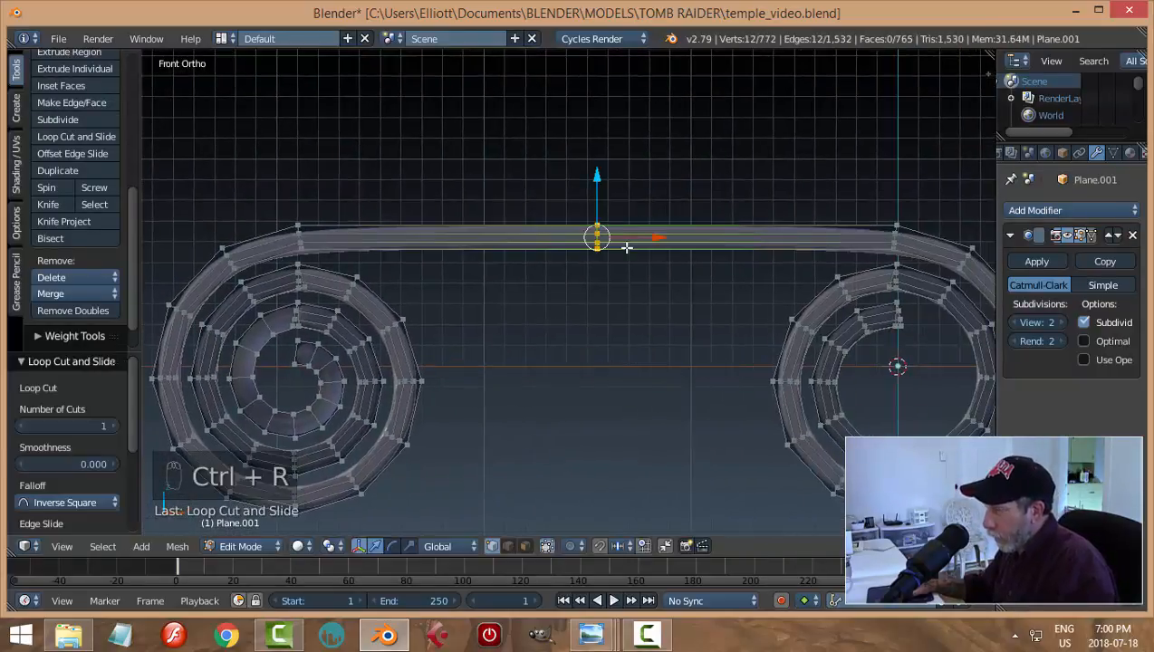
key(a)
scroll(640, 296, down, 3)
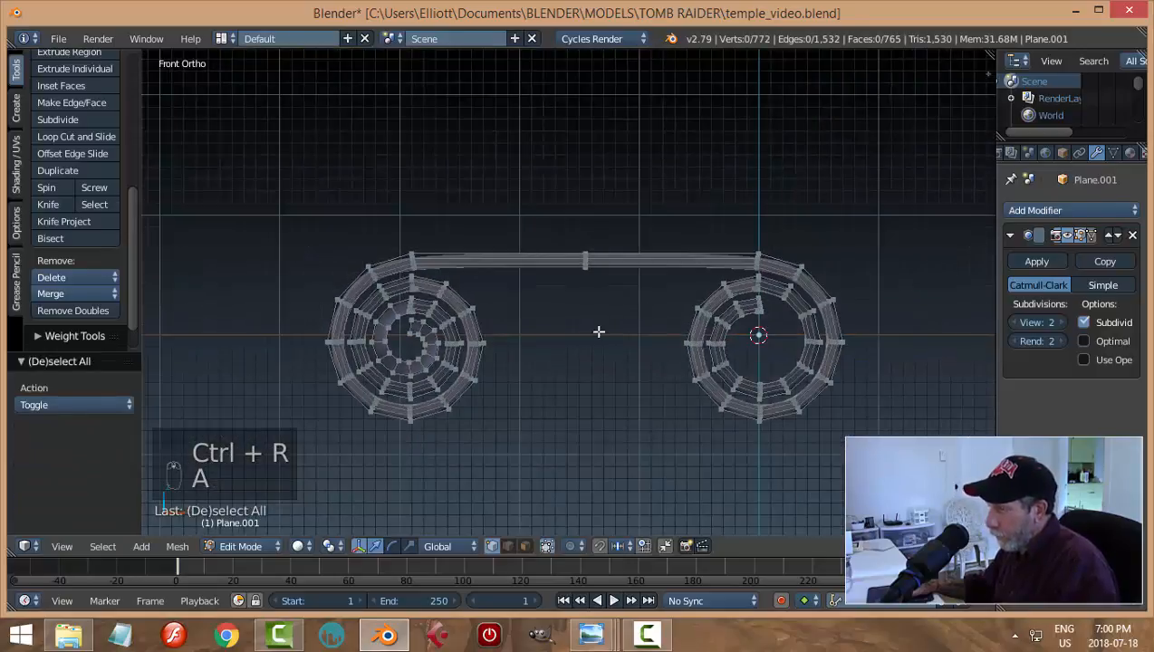
Delete all vertices of the left spiral up to the new centre loop, working in wireframe
key(z)
click(729, 335)
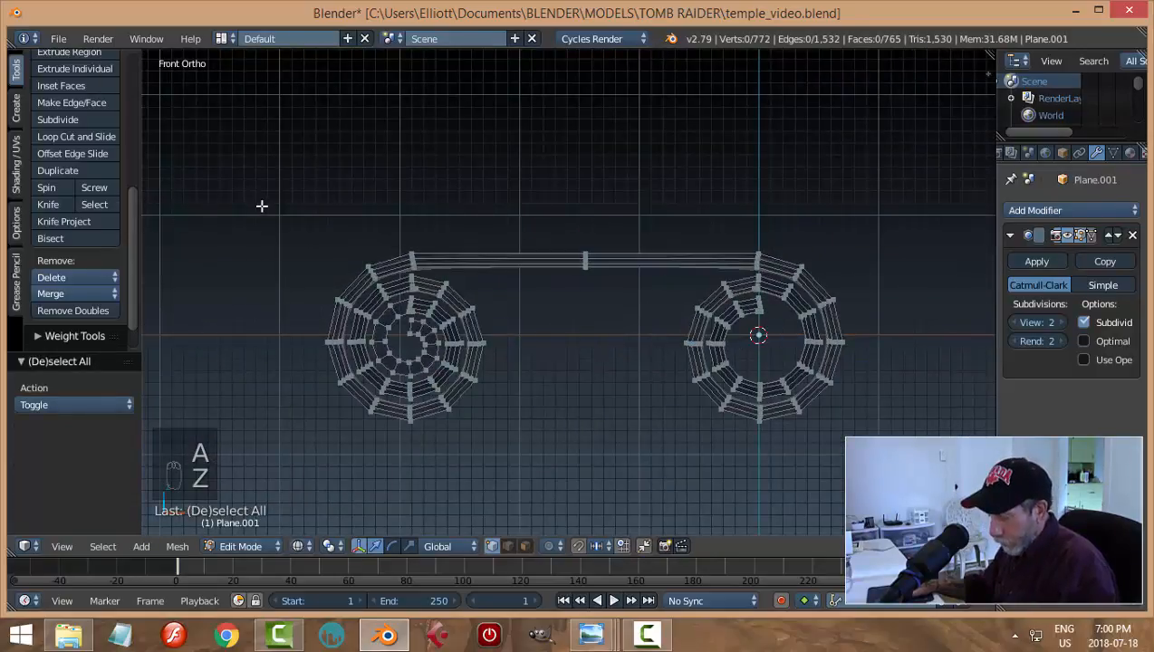
key(b)
drag(214, 157, 529, 498)
key(x)
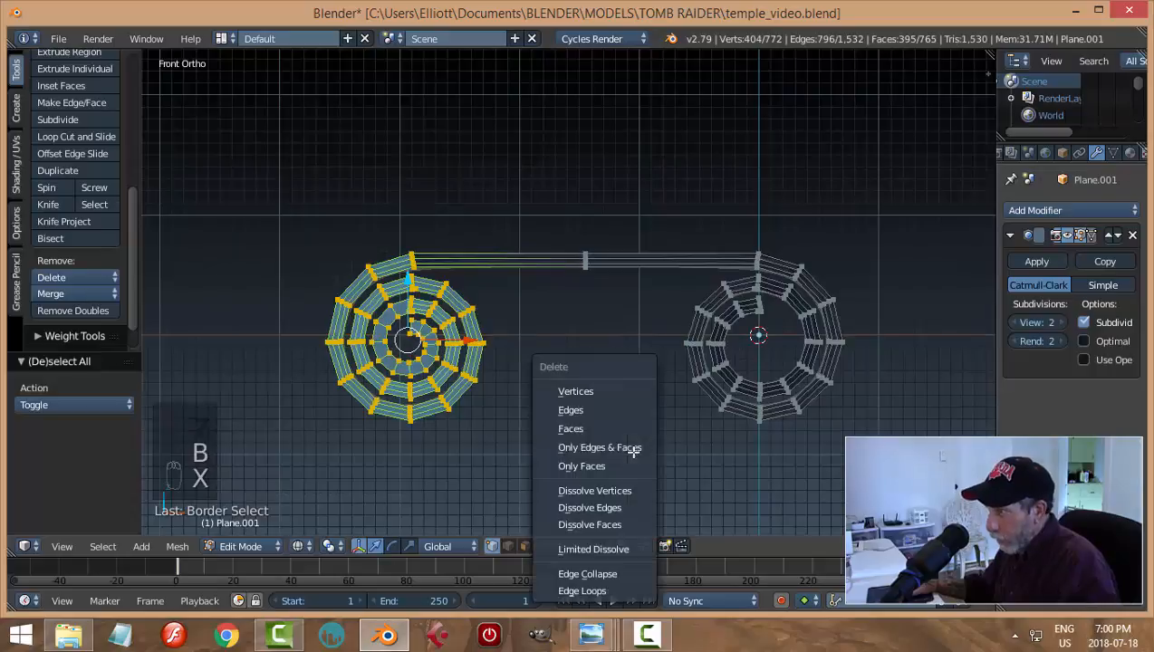
click(604, 392)
Select the whole remaining half of the scroll and add a Mirror modifier to the object
key(a)
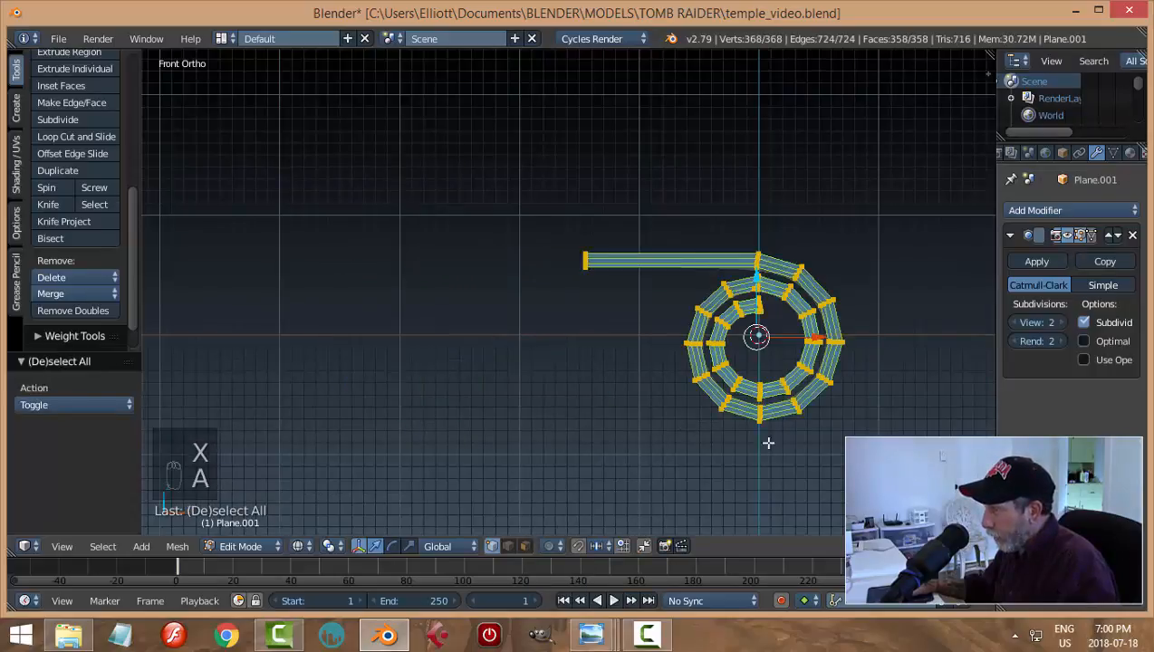
click(1013, 212)
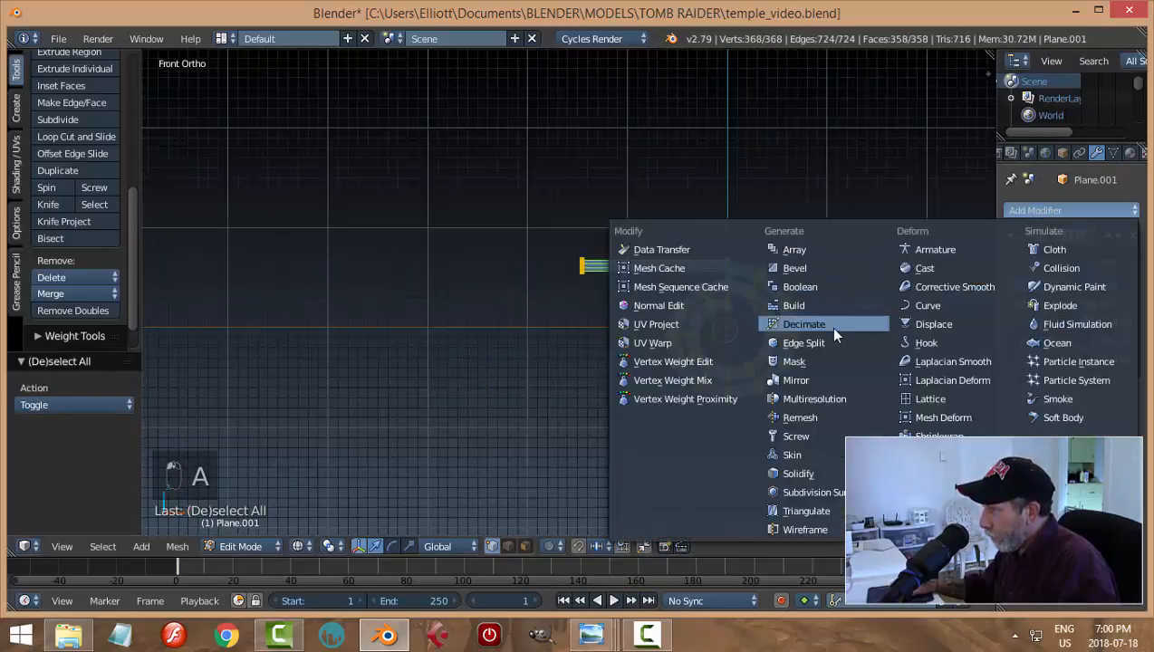
click(826, 379)
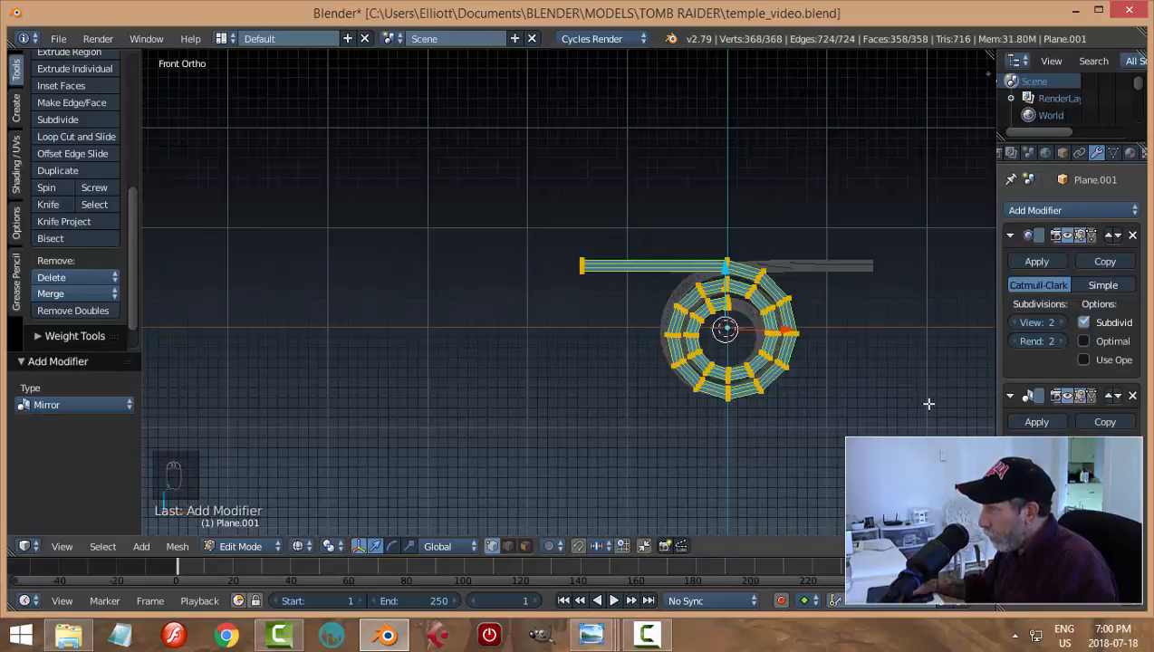
scroll(872, 376, down, 2)
shift+middle_drag(844, 383, 648, 404)
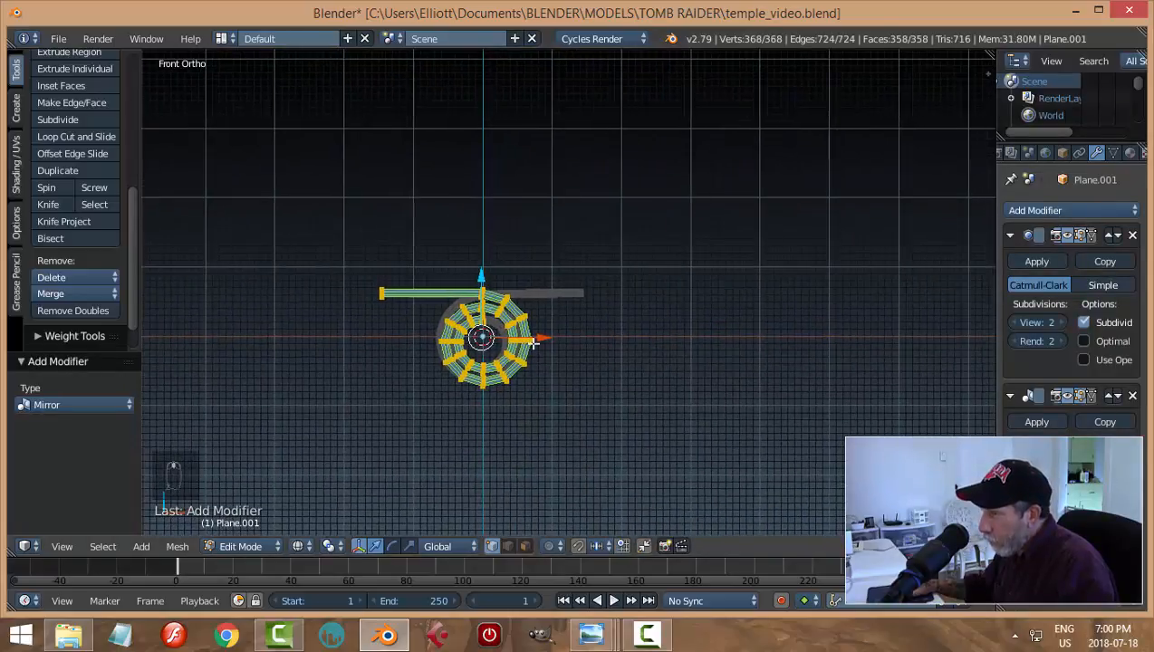
Move the half scroll along X until its cut end meets the mirror centre, and leave mesh editing
drag(530, 341, 642, 370)
scroll(655, 417, up, 3)
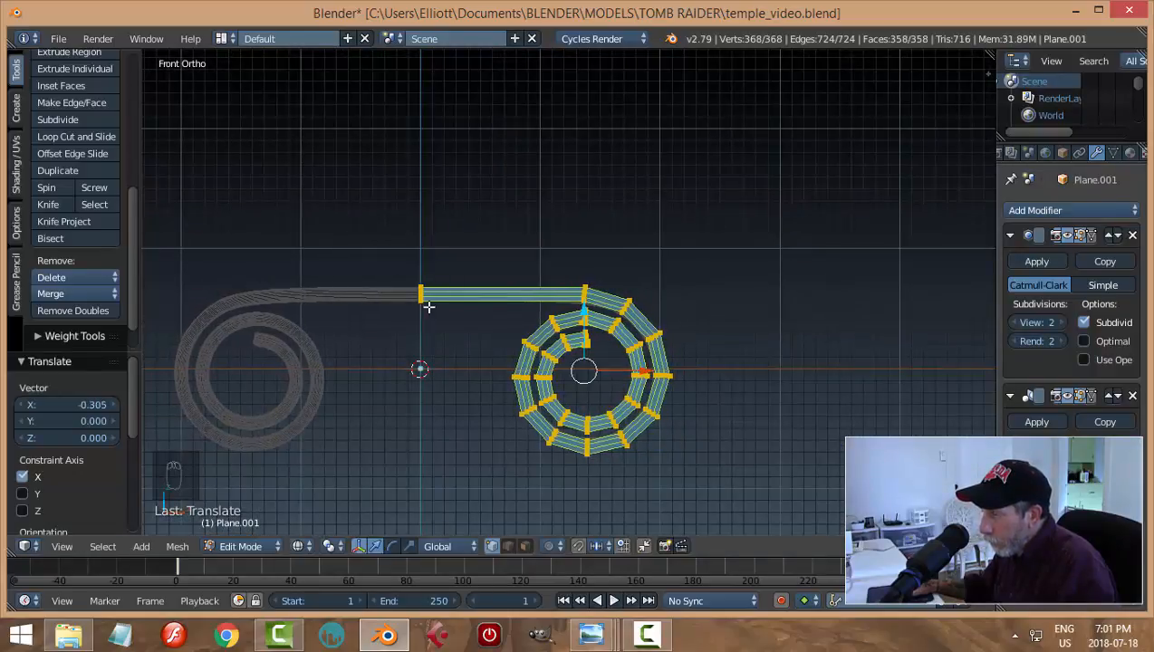
key(a)
key(Tab)
scroll(739, 362, down, 2)
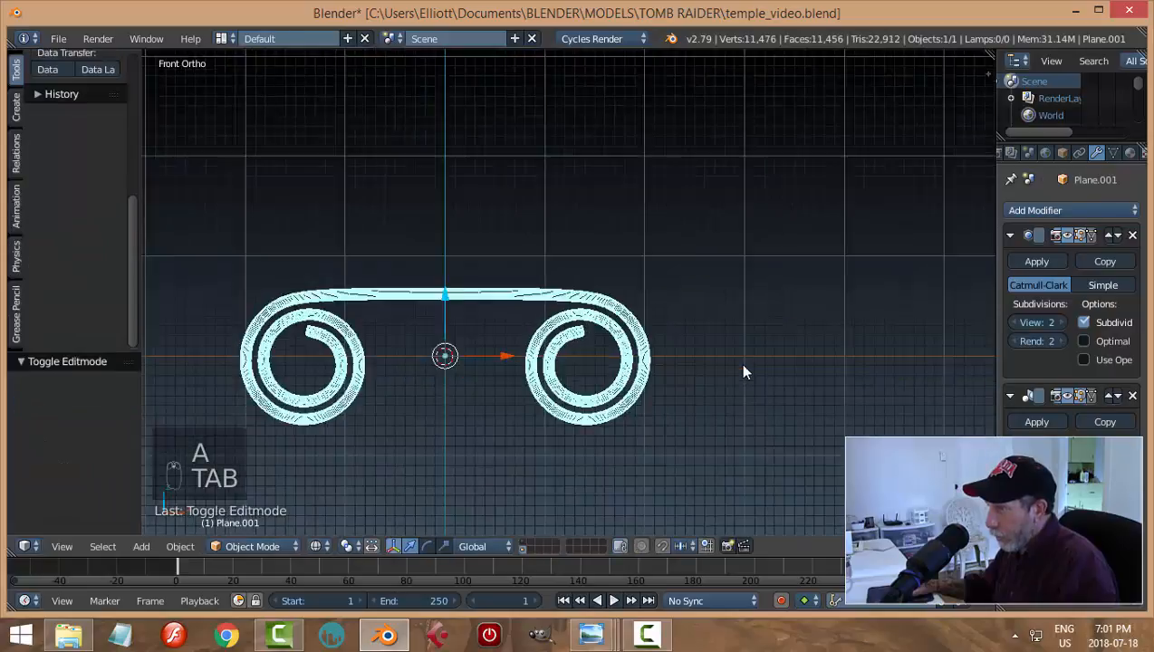
Display the mirrored scroll in solid shading and apply smooth shading to it
key(z)
click(774, 451)
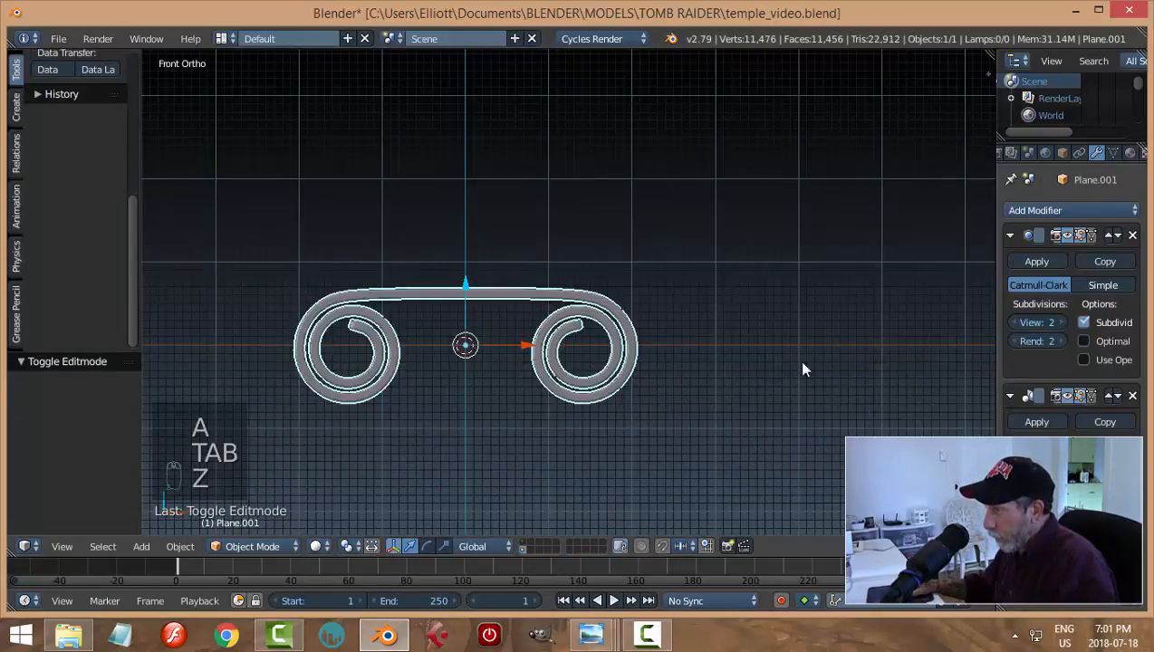
mouse_move(797, 359)
middle_down()
mouse_move(629, 425)
mouse_move(613, 371)
middle_up()
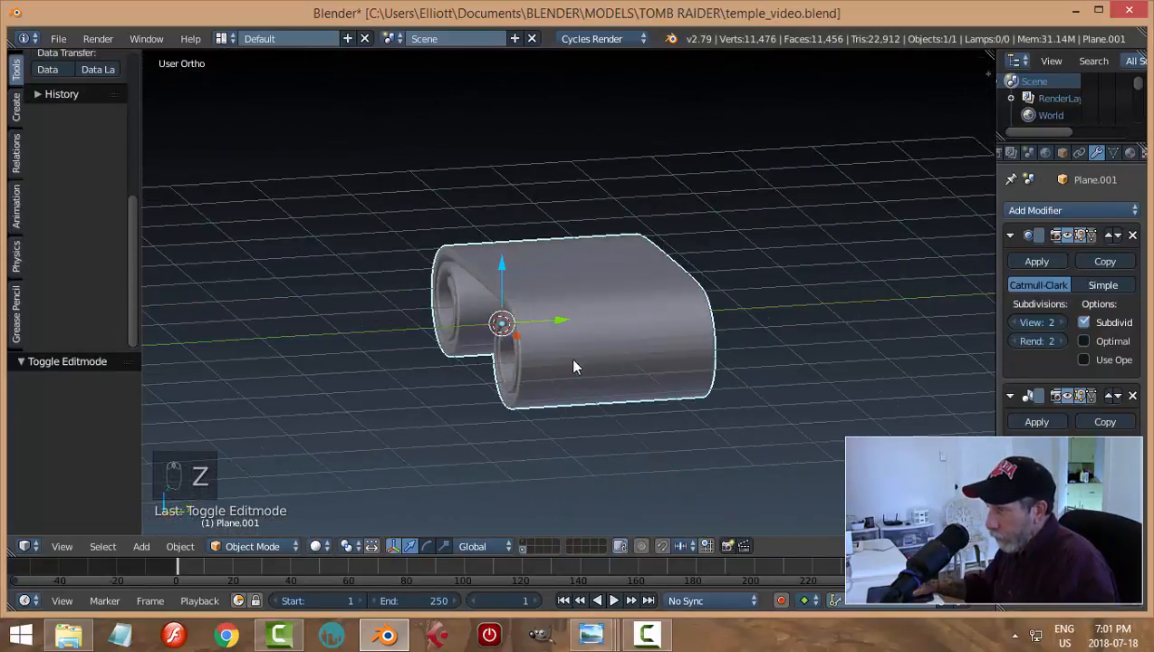
scroll(65, 162, up, 5)
click(53, 201)
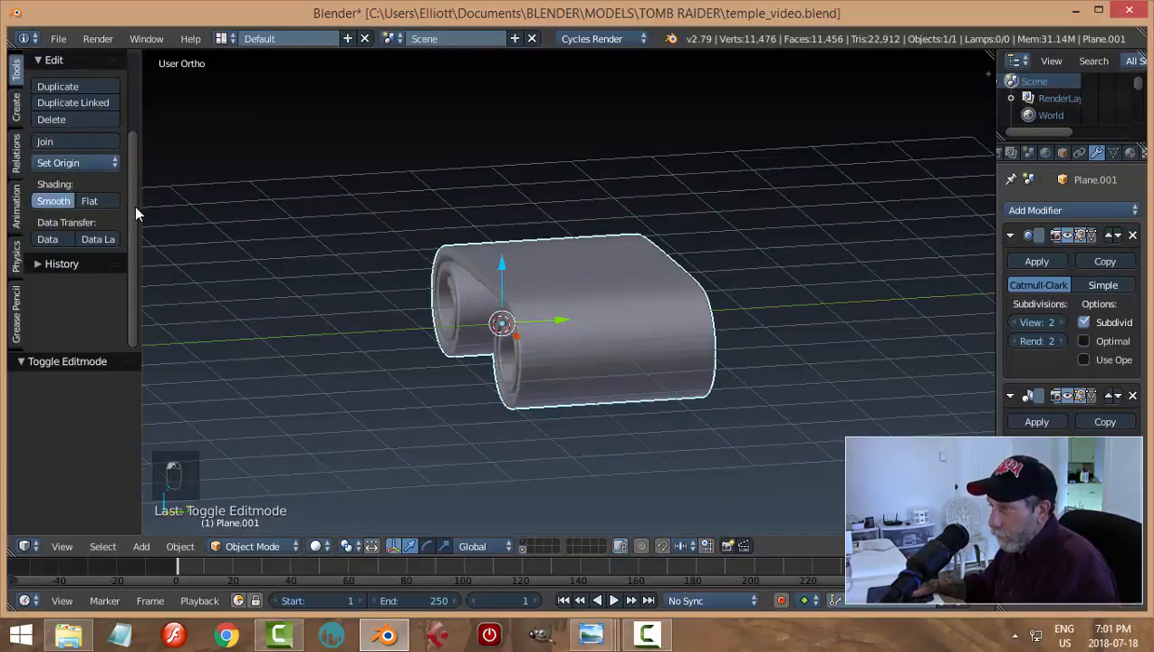
Move the scroll object to the first layer and display that layer with the temple model
middle_drag(530, 287, 617, 312)
key(a)
scroll(693, 245, down, 2)
right_click(618, 312)
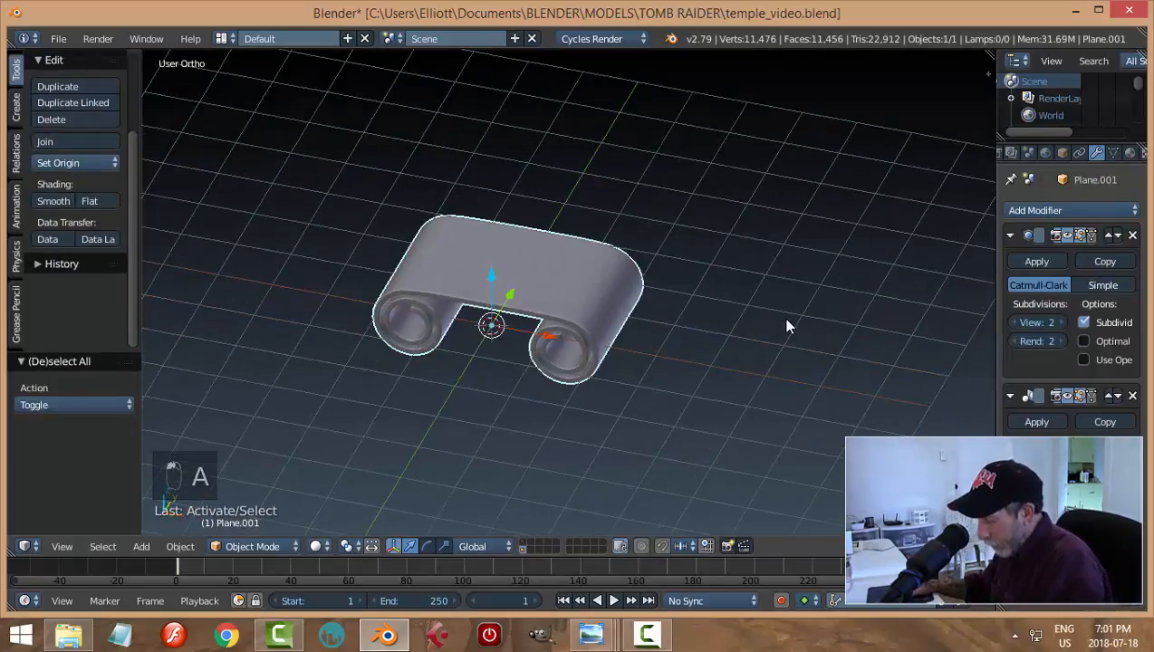
key(m)
click(920, 353)
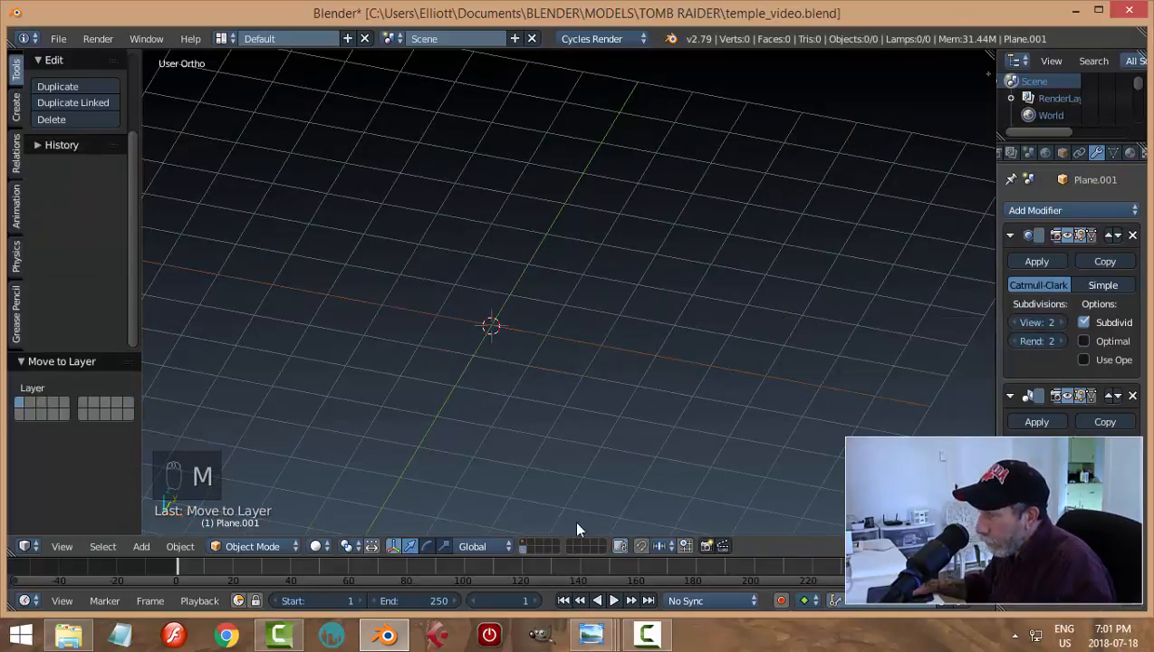
click(526, 545)
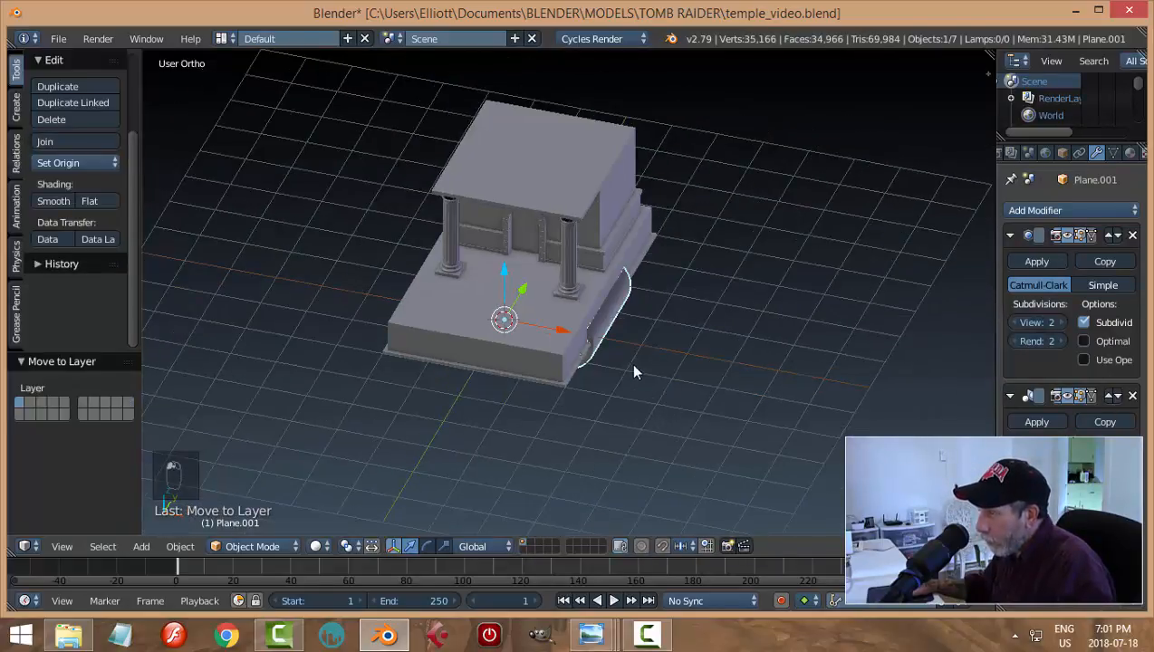
Raise the scroll about 1.67 units along Z and scale it down uniformly by a factor of about 0.107
drag(502, 275, 624, 268)
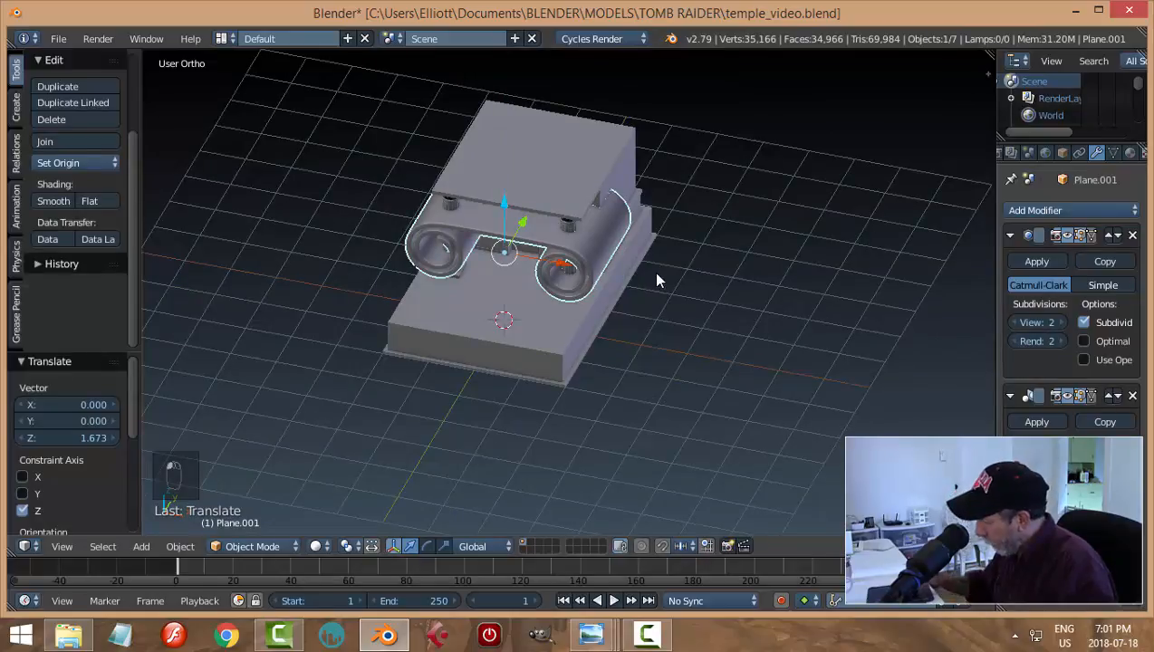
key(KP_Decimal)
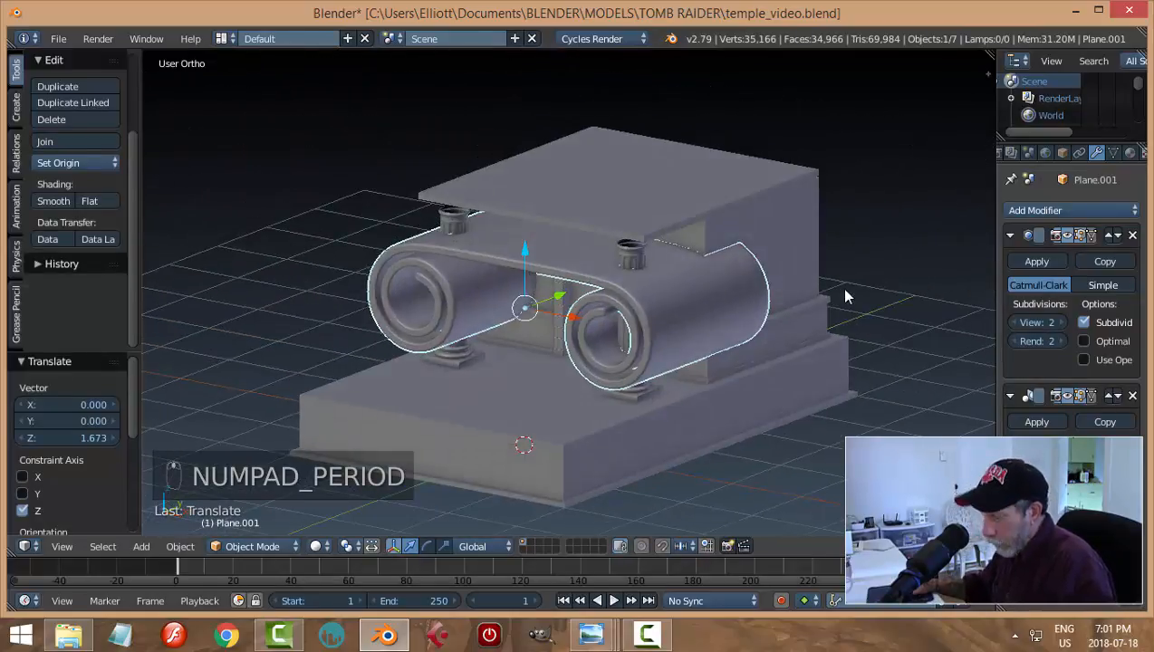
key(s)
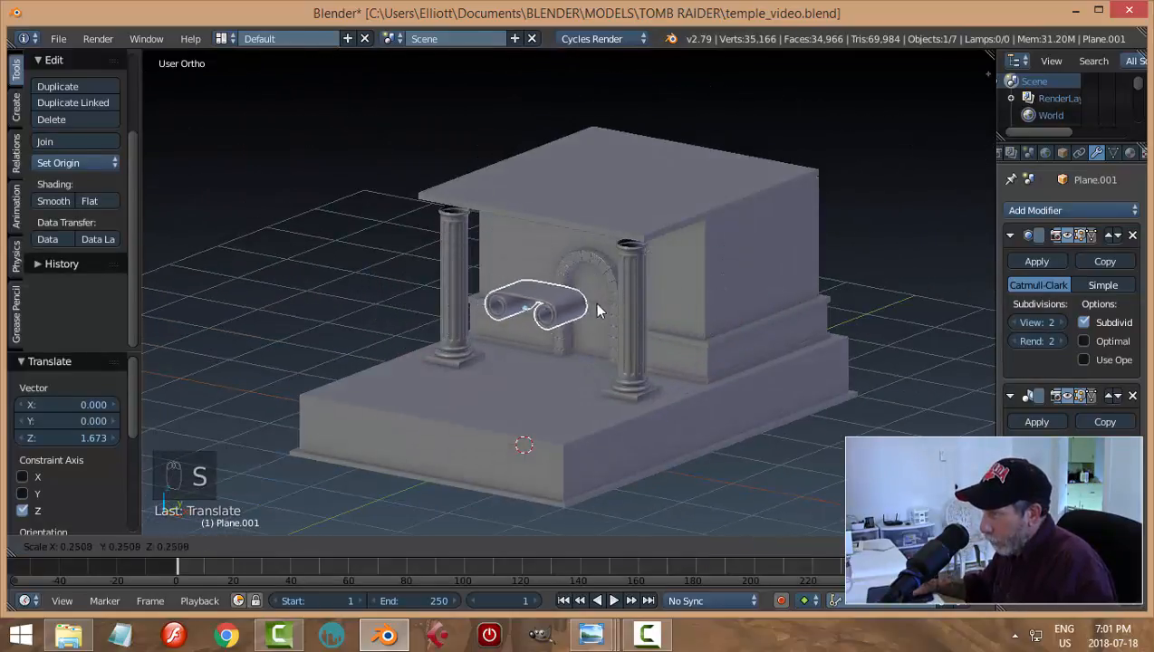
click(559, 322)
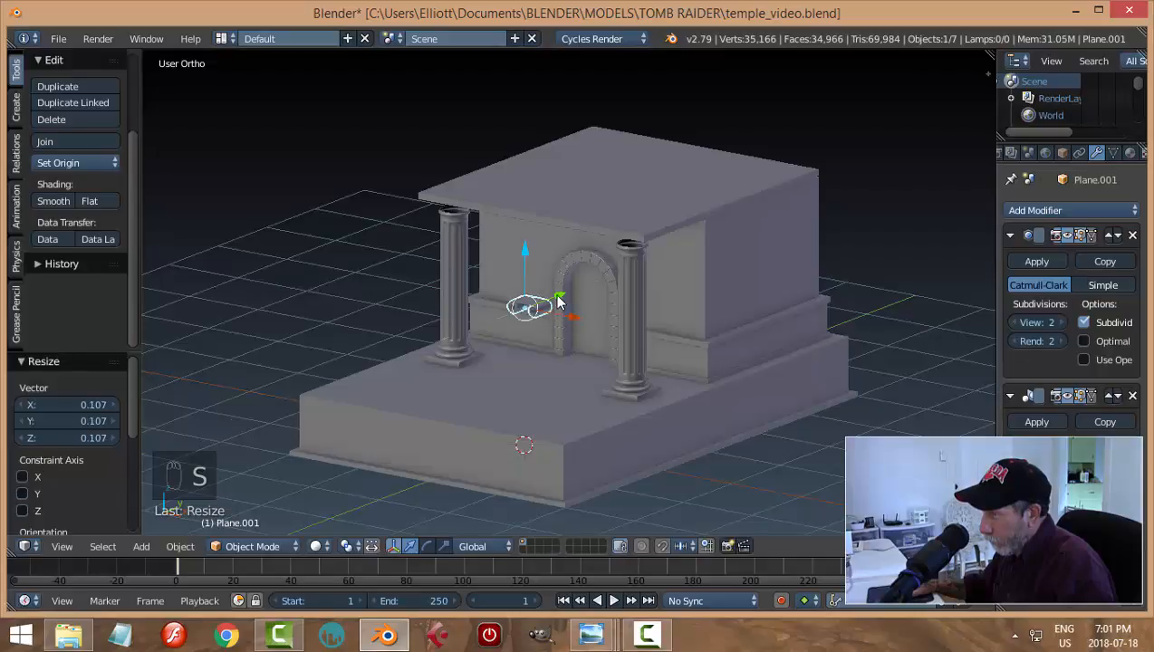
Move the scroll about 1 unit along X toward the column beside the archway, hide the temple's roof slab, and reselect the scroll
drag(558, 304, 688, 324)
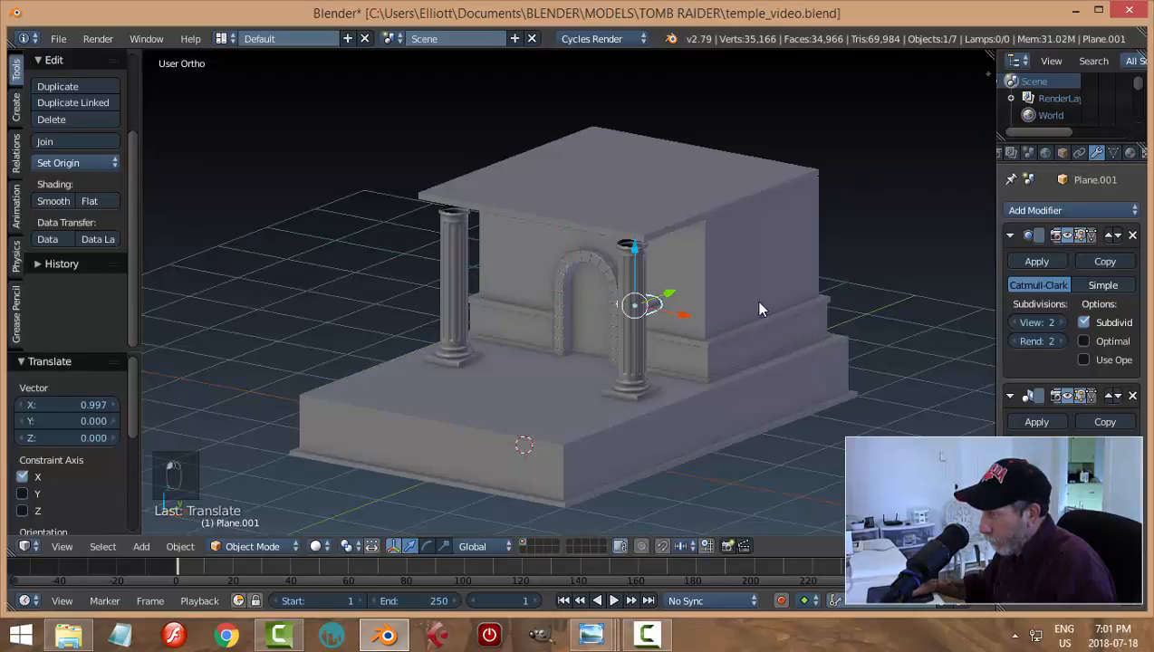
middle_drag(757, 301, 568, 355)
right_click(639, 207)
key(h)
right_click(567, 353)
Align the scroll along X and Y over the column's centre, working from the top view
key(KP_7)
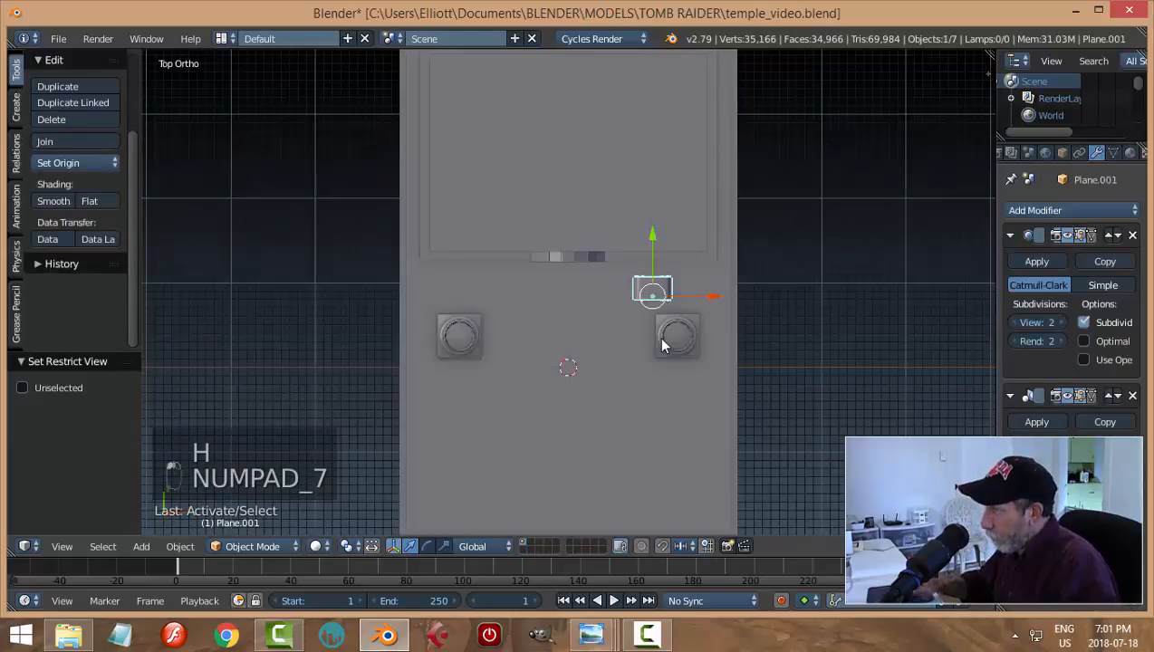
drag(694, 292, 722, 304)
drag(673, 268, 678, 290)
key(KP_Decimal)
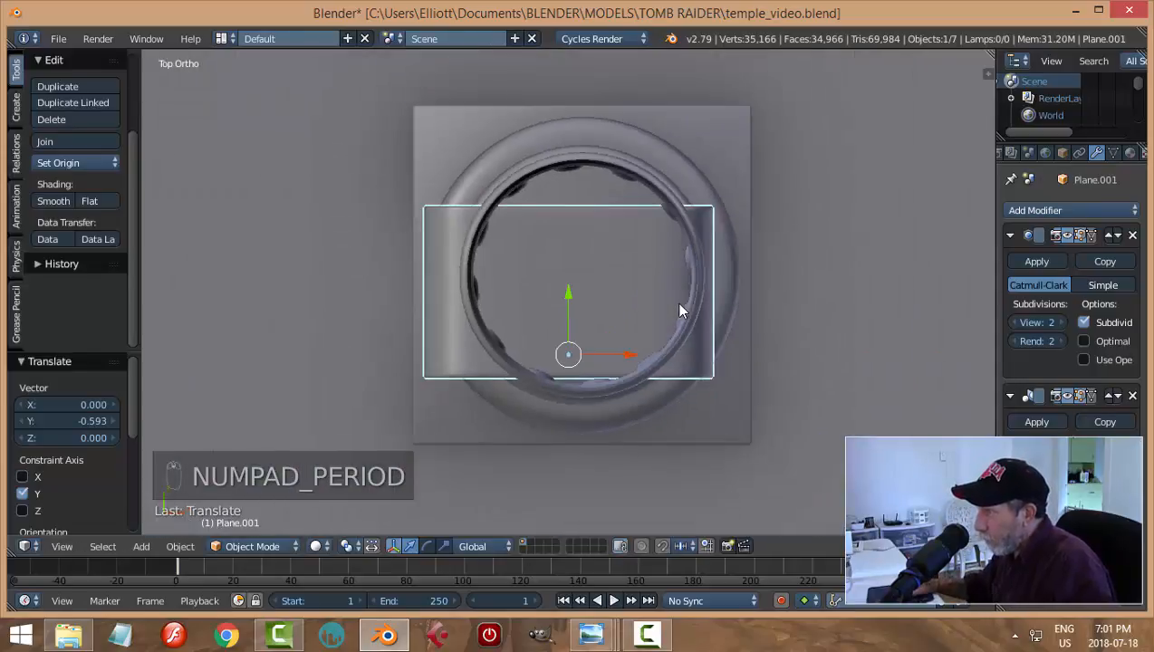
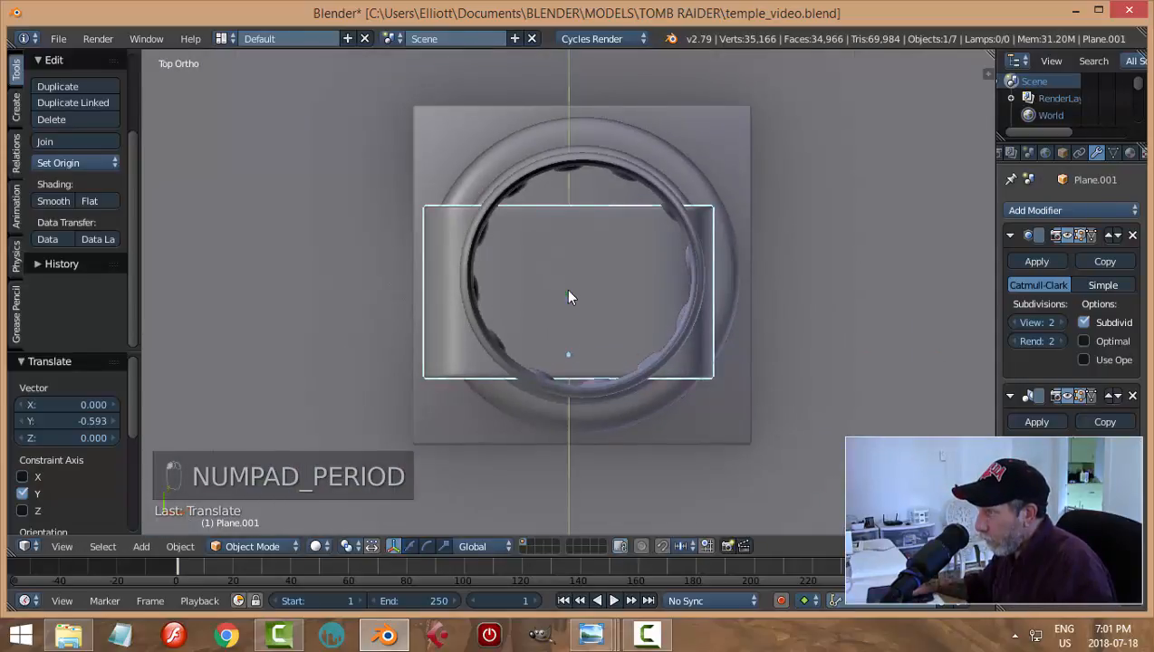
drag(565, 288, 568, 272)
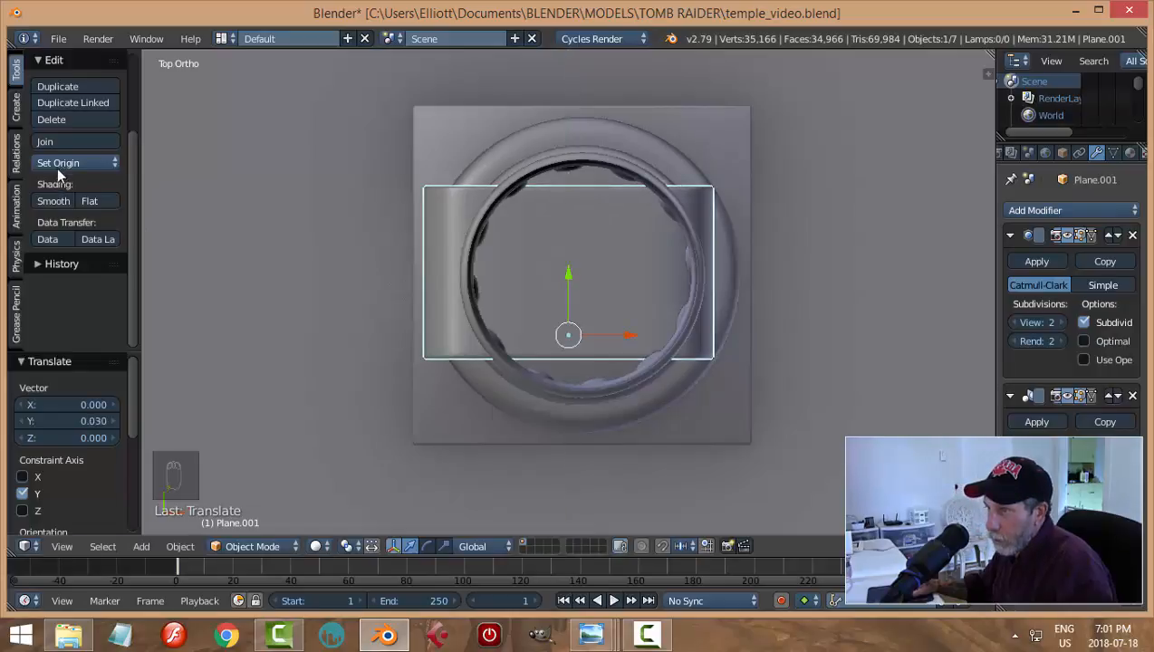
click(57, 167)
click(91, 201)
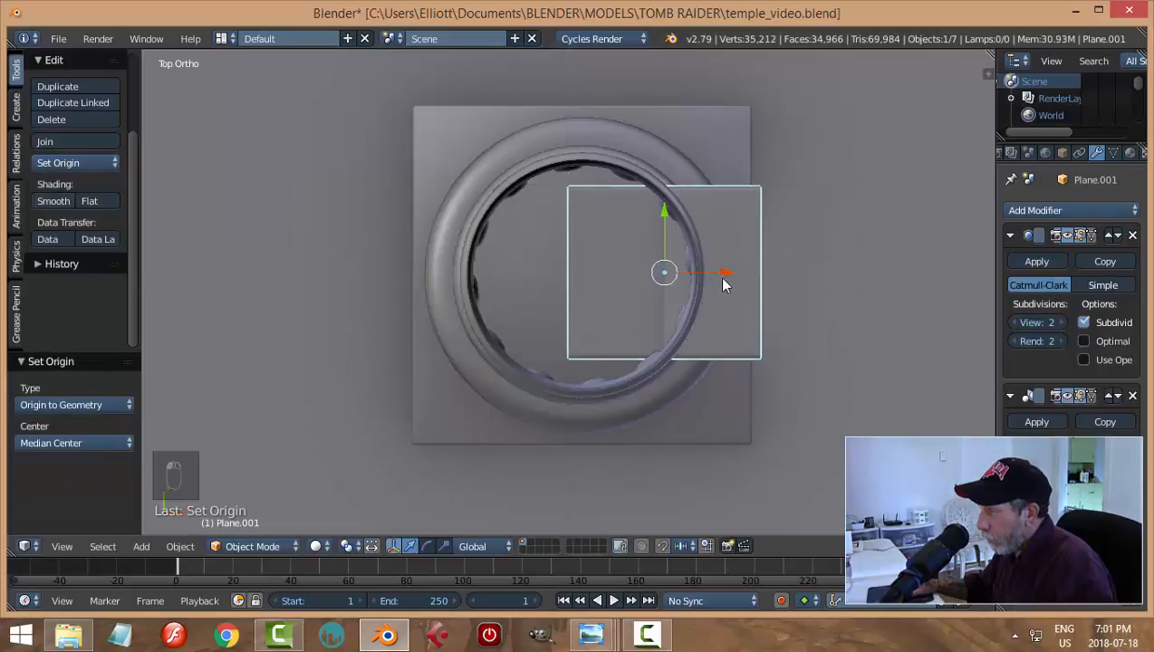
middle_drag(787, 457, 706, 399)
key(ctrl+z)
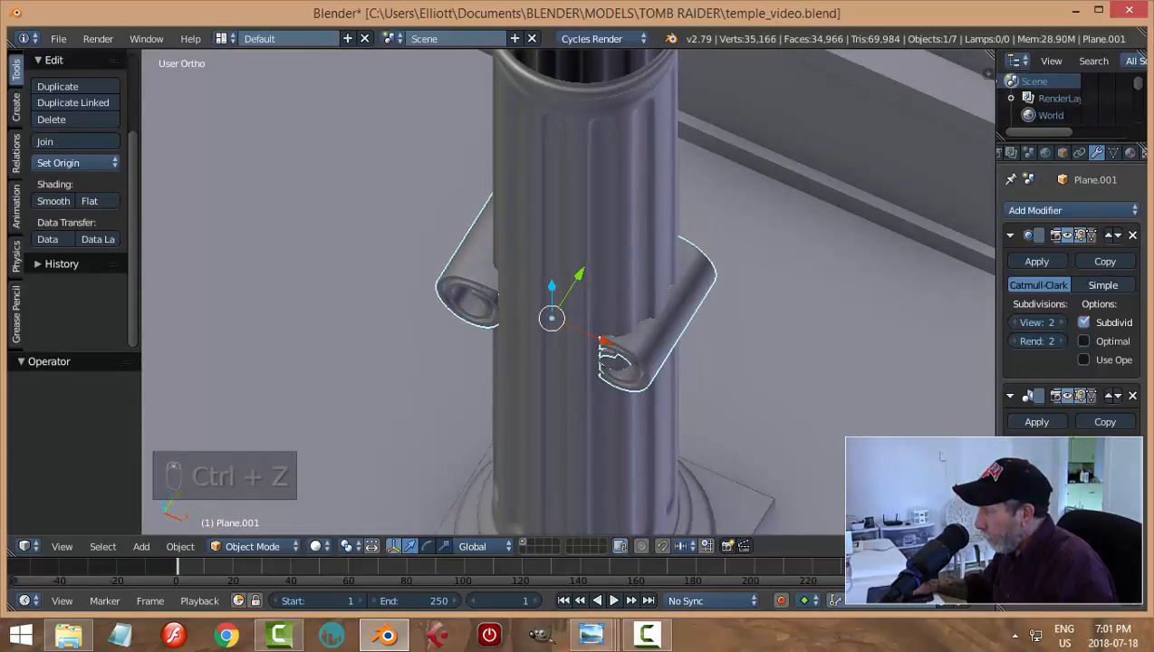
Apply the scroll's Mirror modifier and raise the scroll about 0.86 units along Z to the top of the column
click(1036, 421)
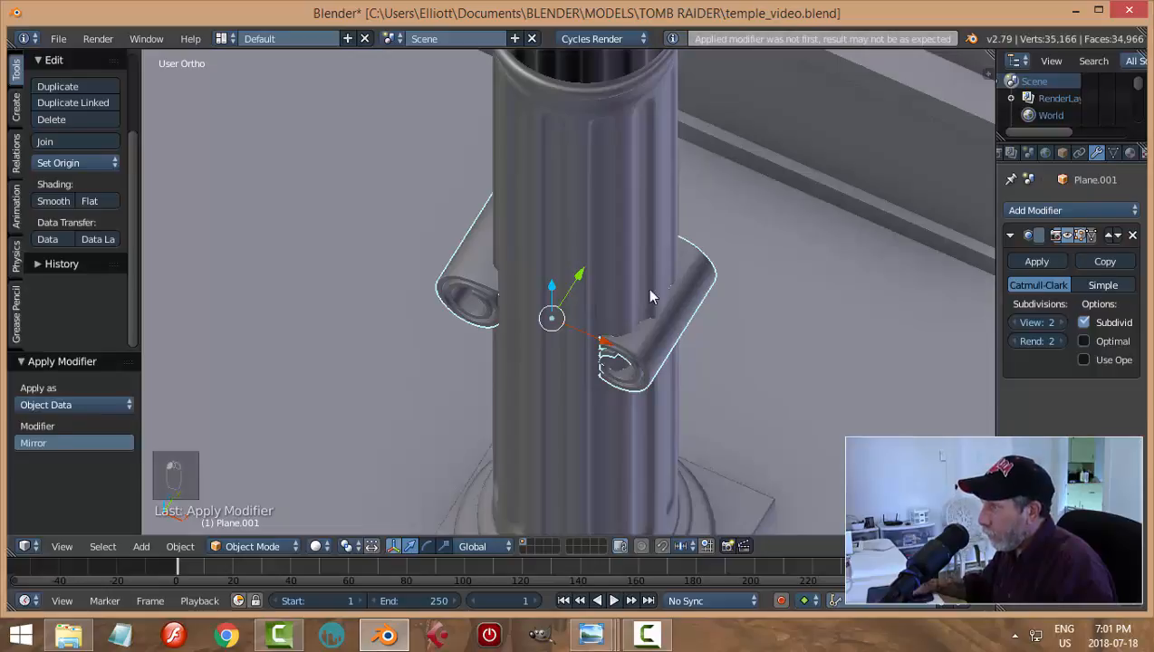
drag(551, 288, 597, 154)
middle_drag(598, 155, 539, 225)
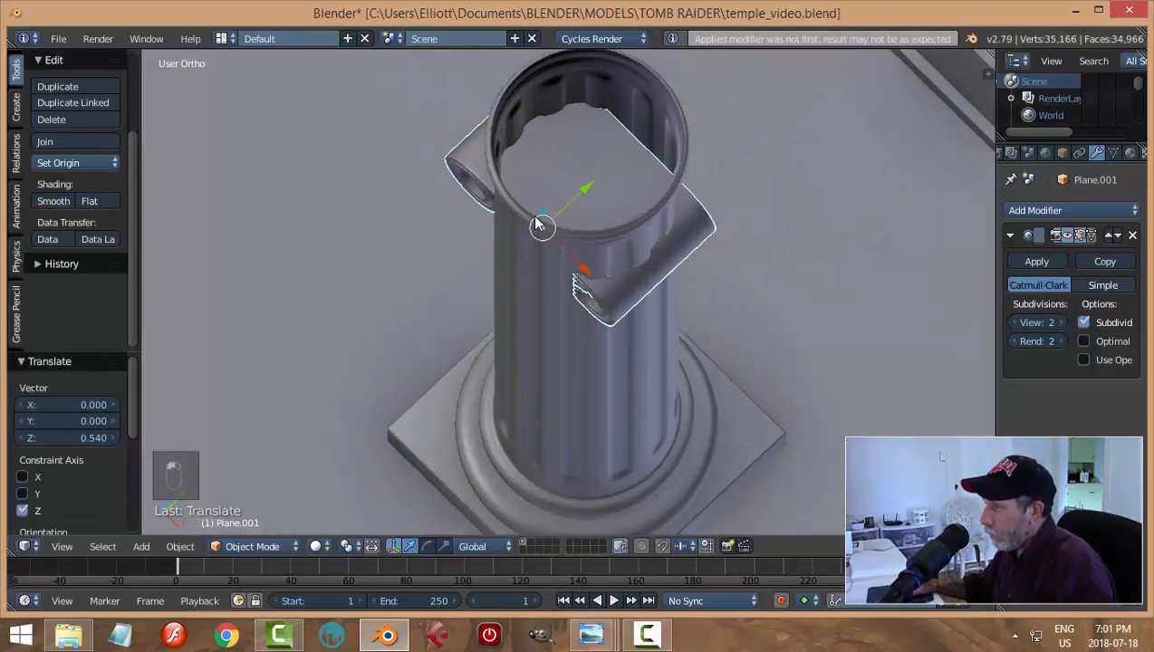
drag(537, 225, 538, 178)
Set the scroll's origin to its geometry and stretch the scroll along Y by a factor of about 1.5
click(73, 164)
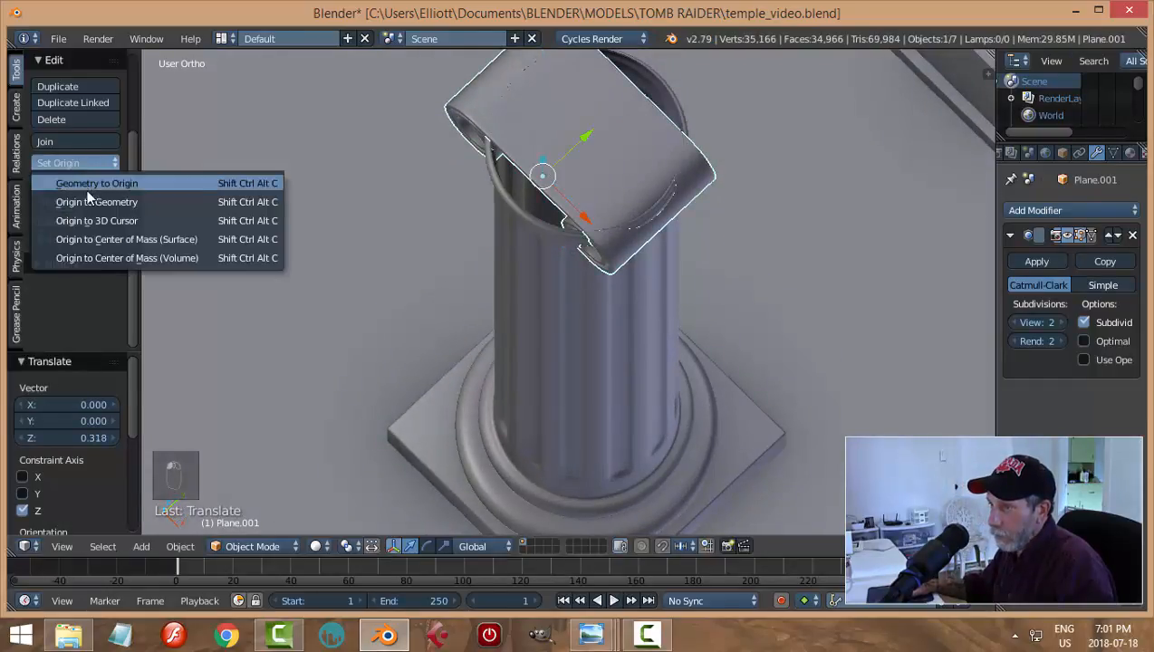
click(91, 201)
middle_drag(753, 288, 625, 355)
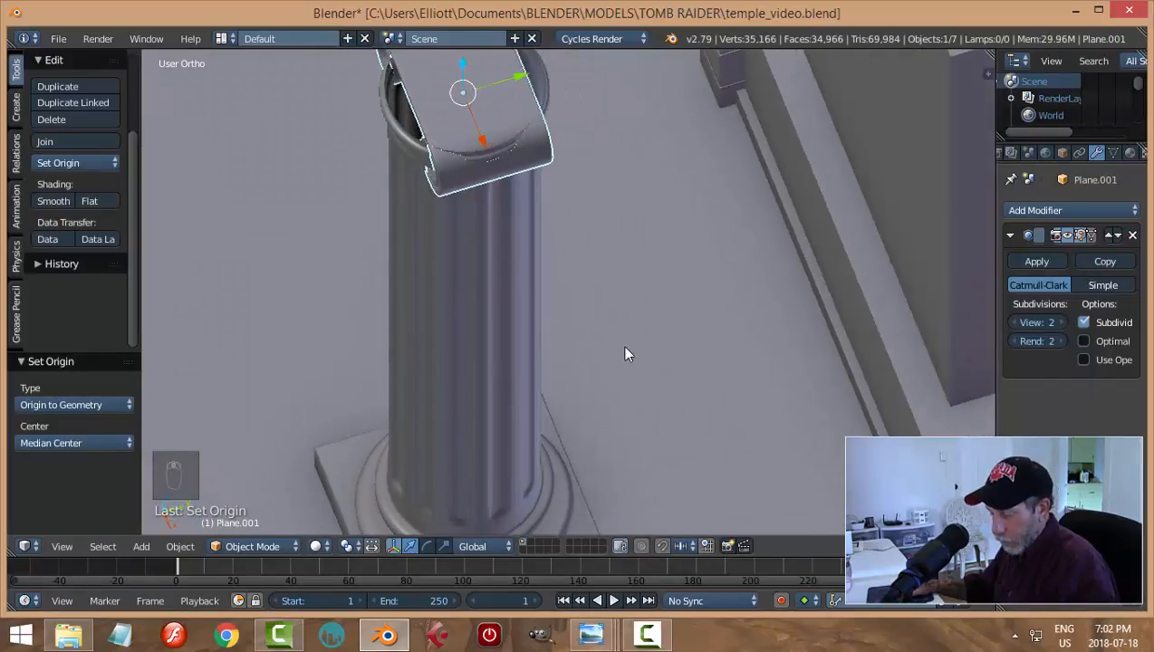
key(s)
key(y)
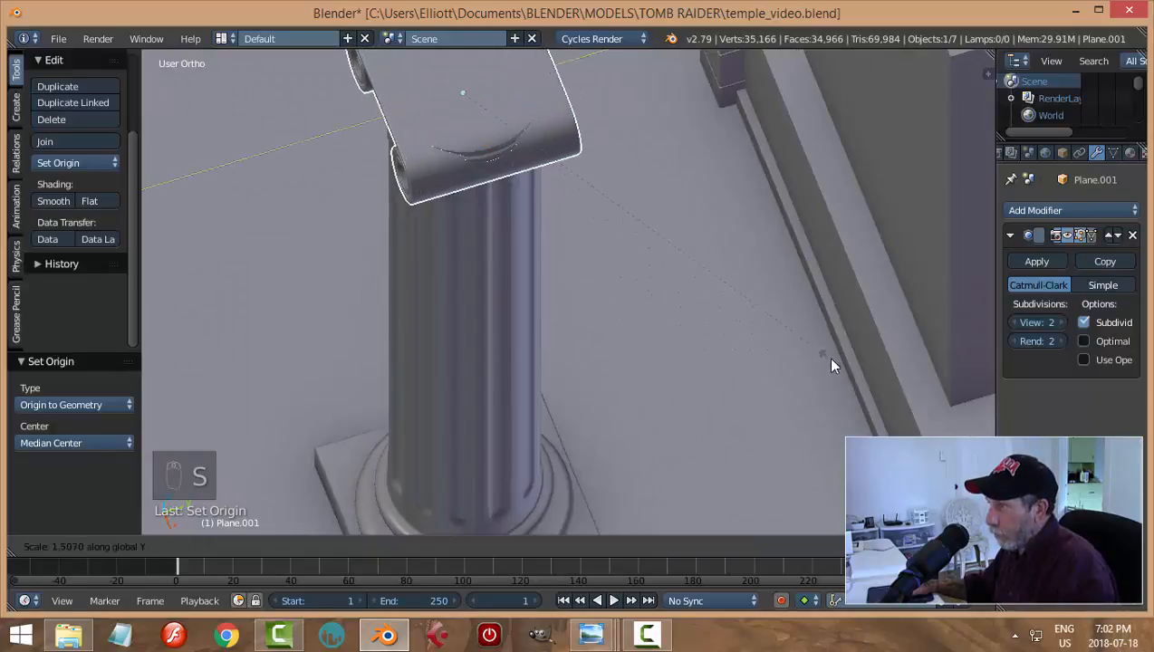
click(849, 353)
Enlarge the scroll uniformly by about 1.124 and again by about 1.041 so its volutes overhang the column shaft
middle_drag(623, 334, 736, 308)
key(s)
click(738, 379)
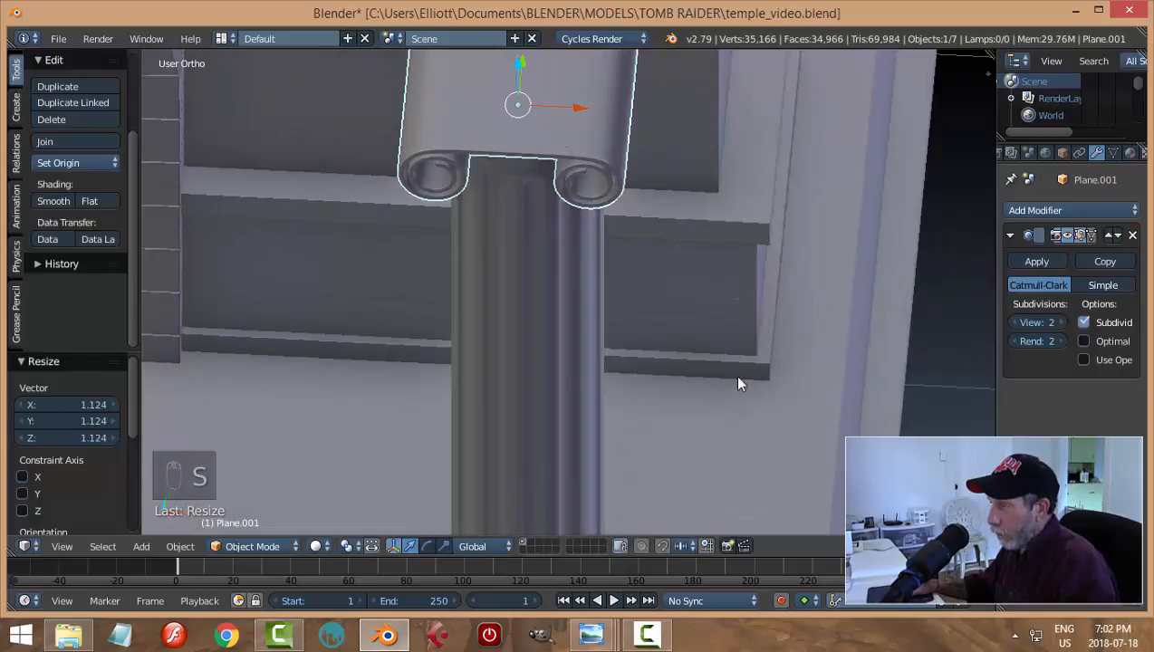
scroll(738, 362, down, 5)
key(KP_1)
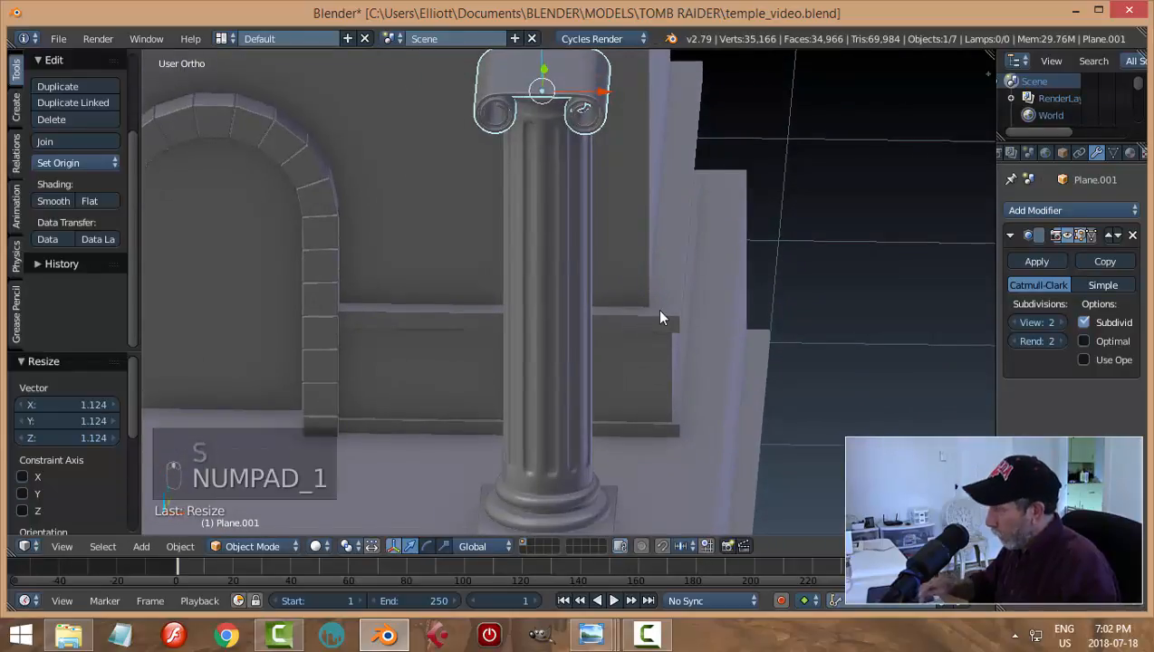
scroll(663, 399, up, 4)
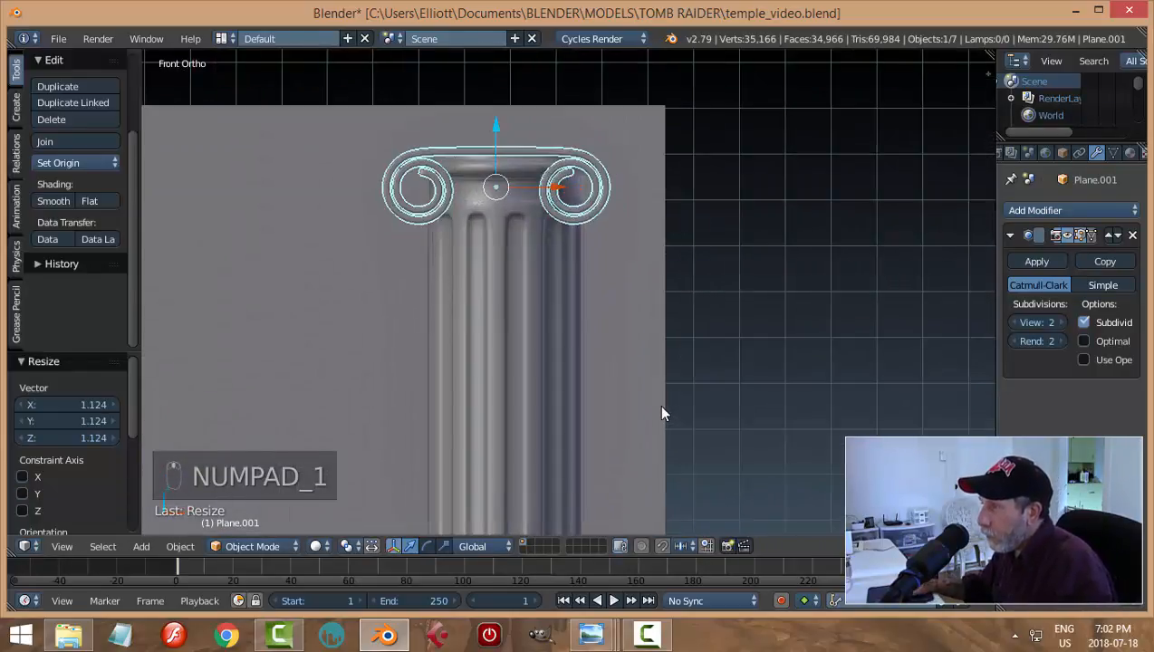
middle_drag(561, 357, 623, 345)
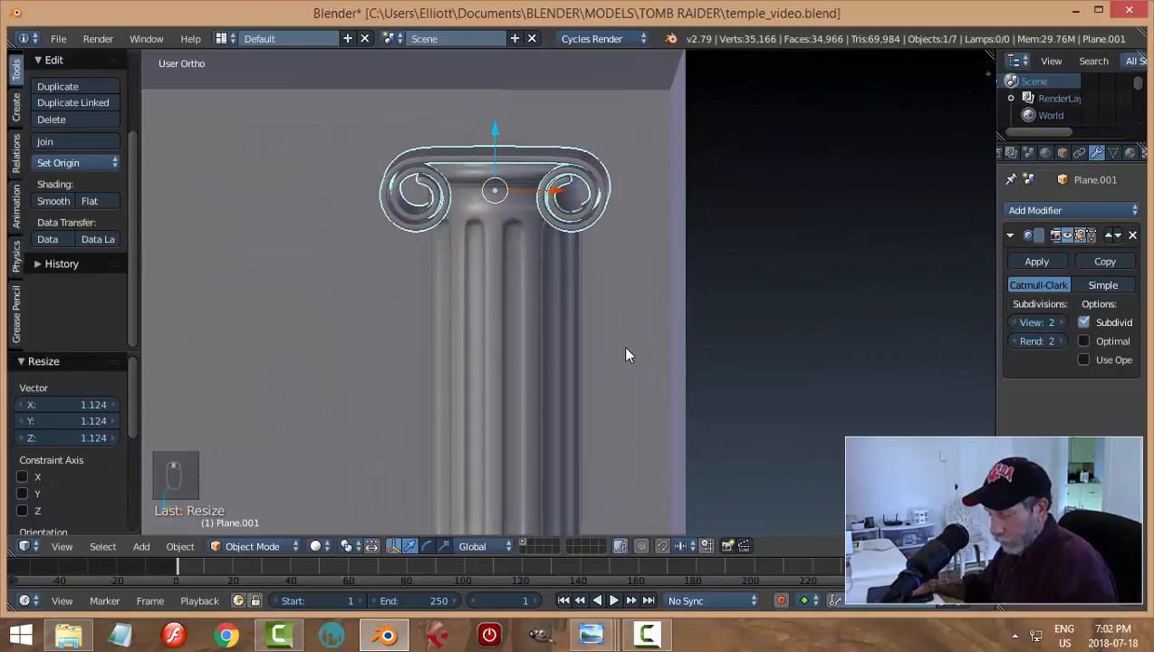
key(s)
click(634, 342)
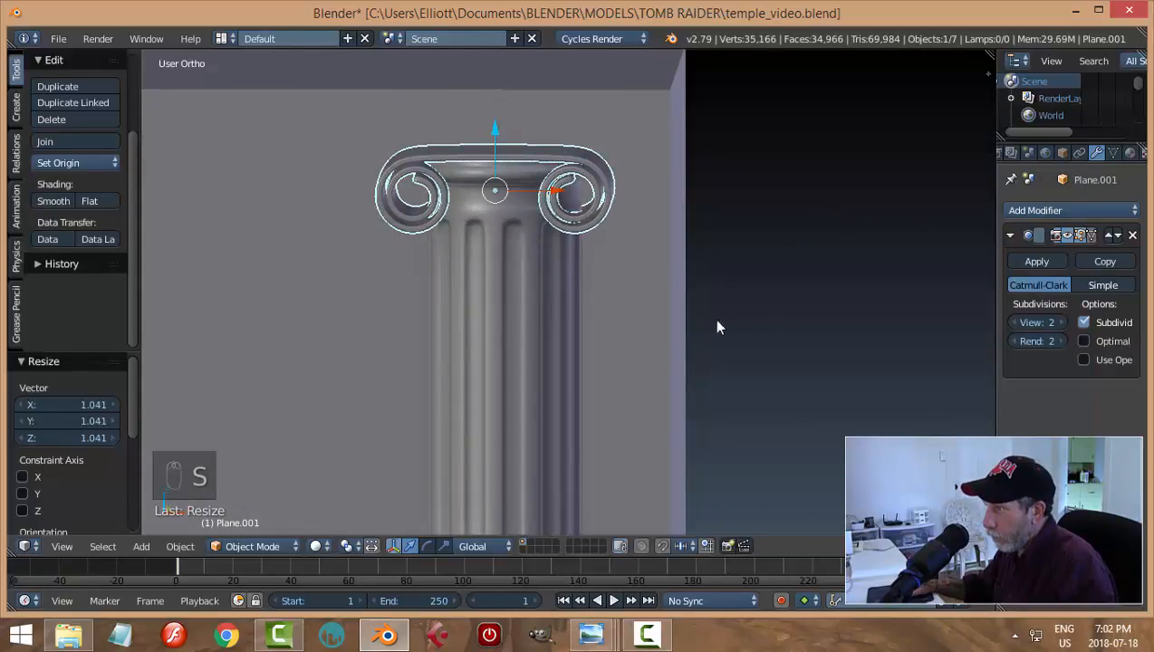
Shrink the scroll slightly along Y and deselect everything
middle_drag(712, 317, 536, 338)
key(s)
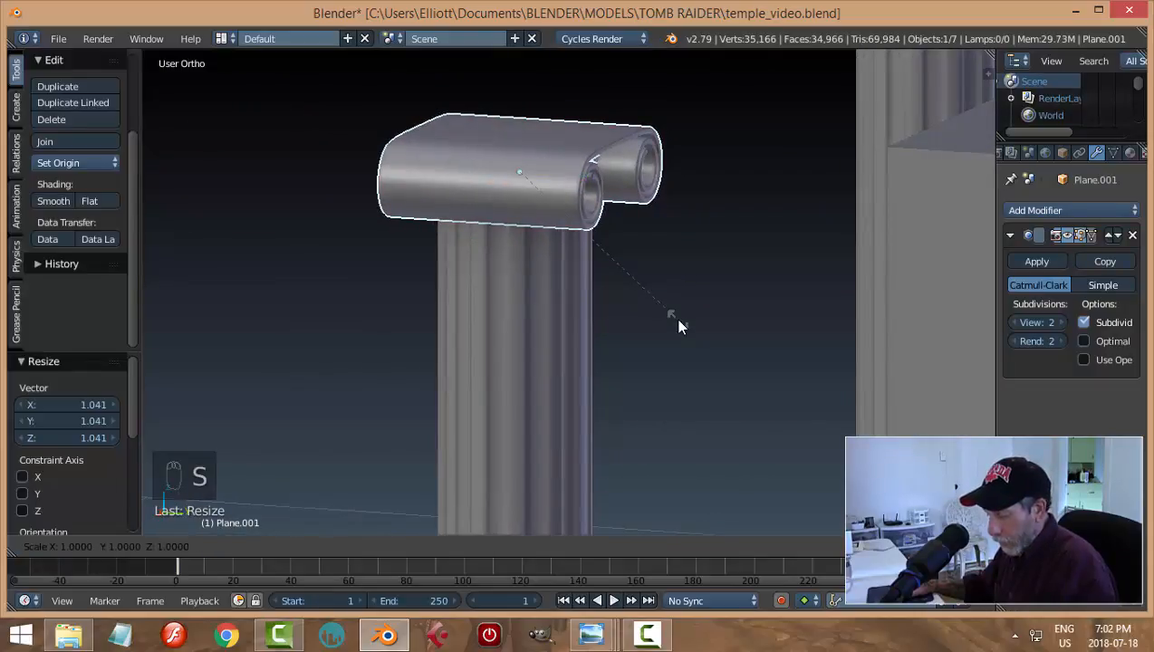
key(y)
click(669, 321)
key(a)
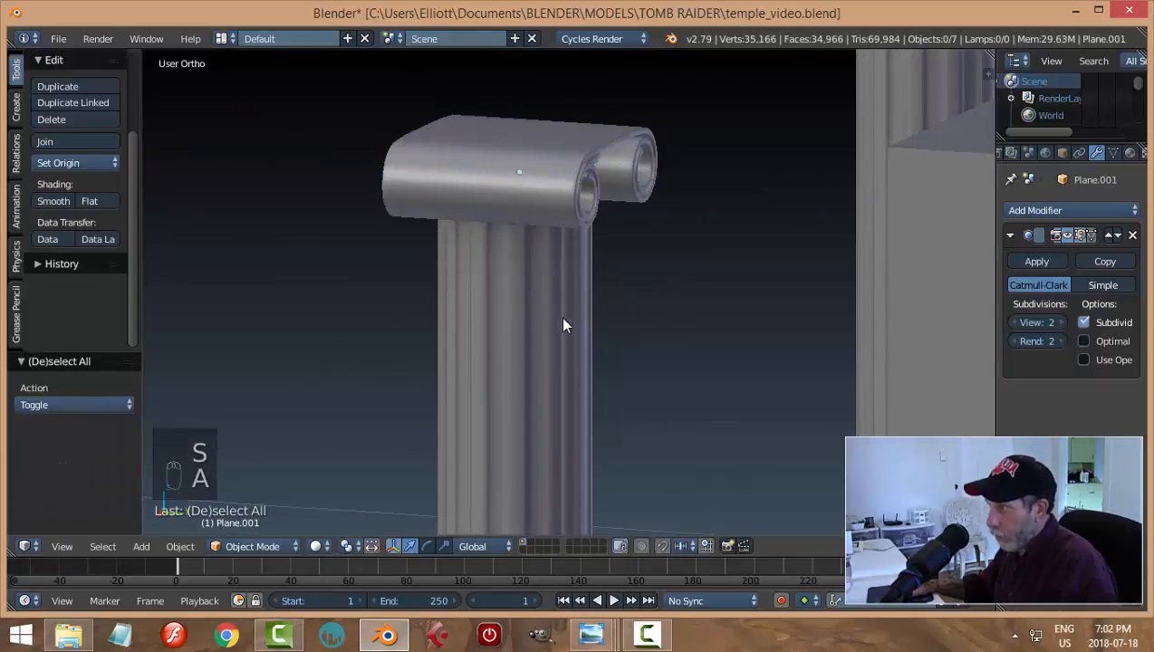
Raise the scroll capital about 0.059 units along Z above the column's top rim
middle_drag(562, 323, 805, 305)
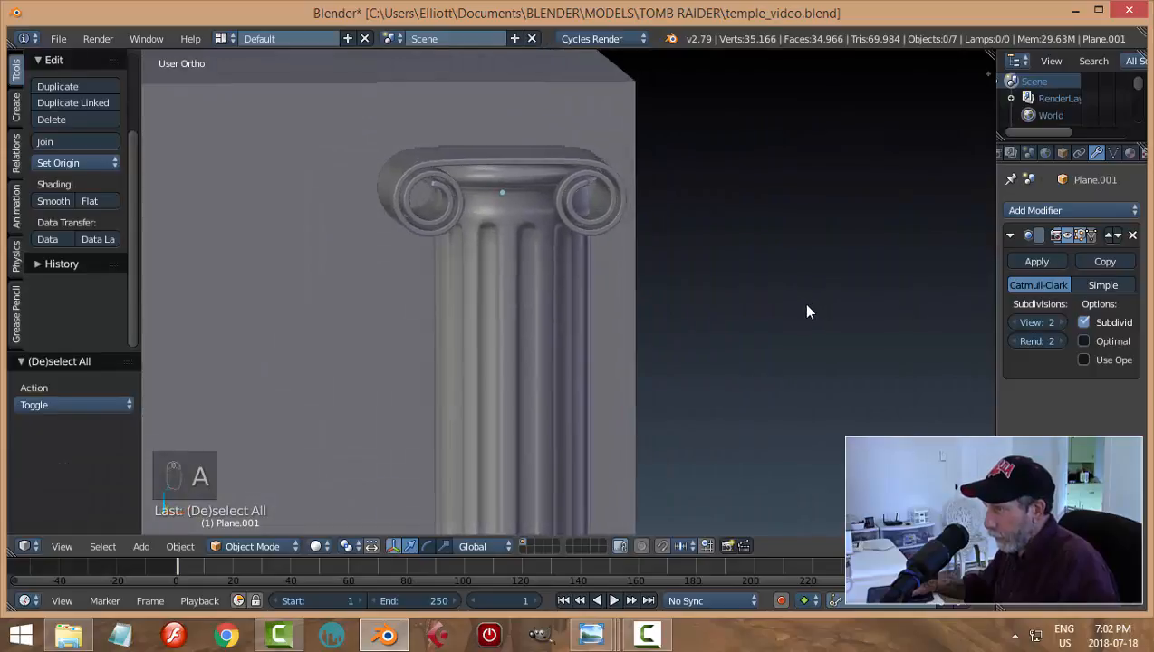
scroll(704, 333, up, 2)
middle_drag(705, 334, 639, 340)
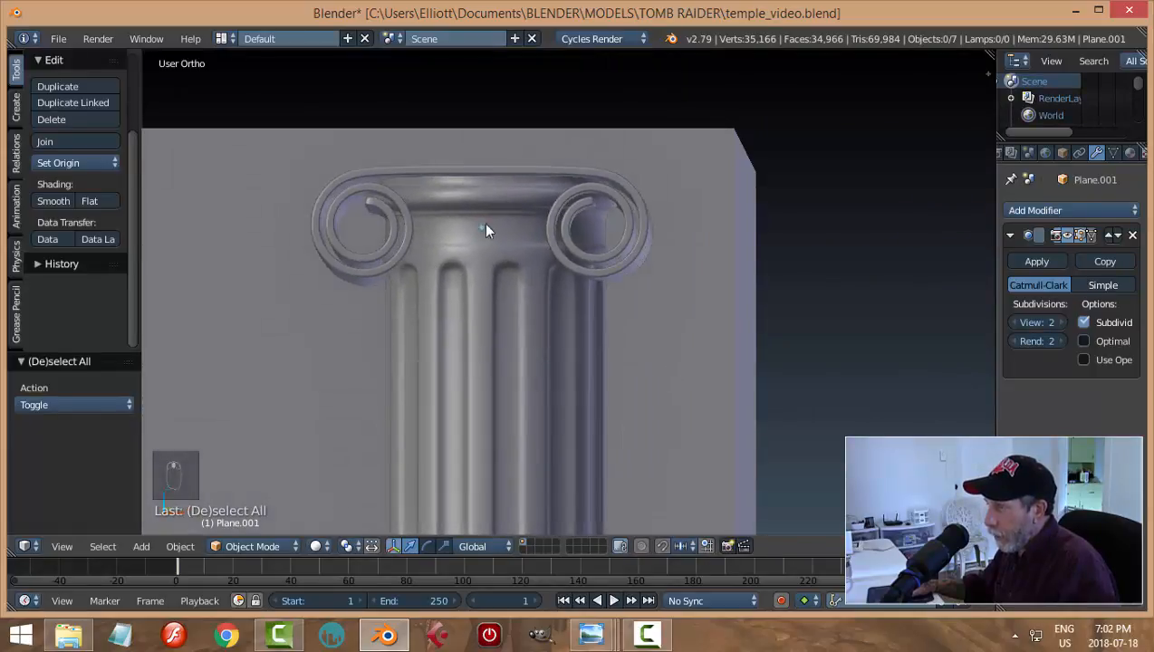
right_click(465, 171)
key(g)
key(z)
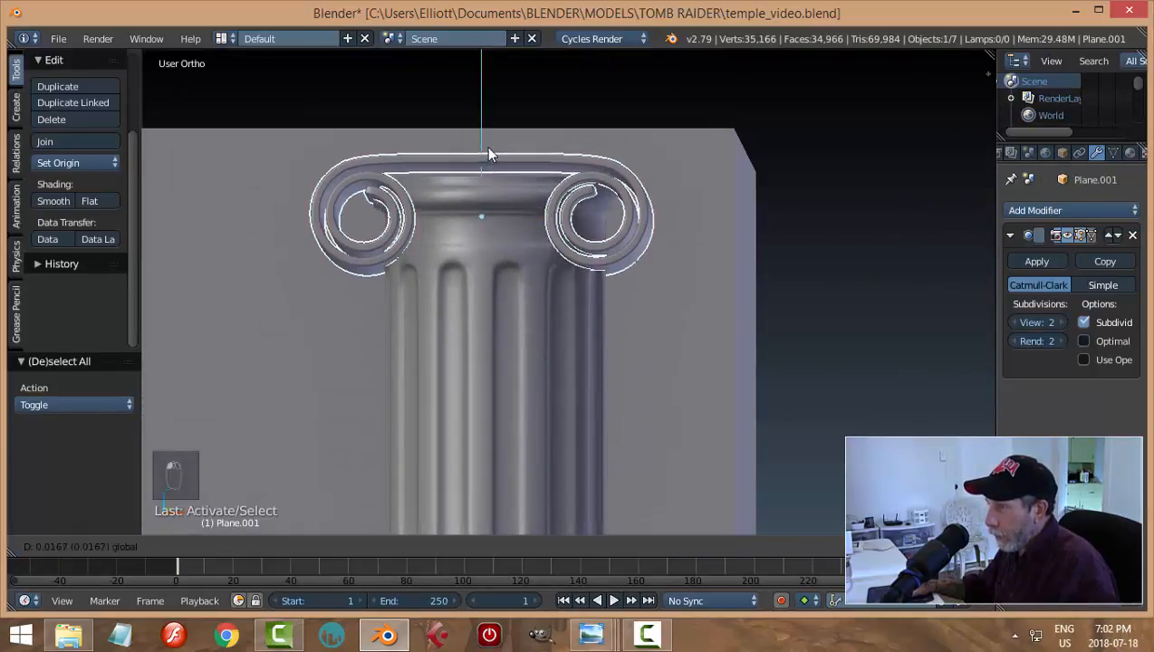
click(492, 134)
Duplicate the column's square base plate about 1.81 units up along Z into the capital, and open the copy for mesh editing with nothing selected
scroll(510, 234, down, 7)
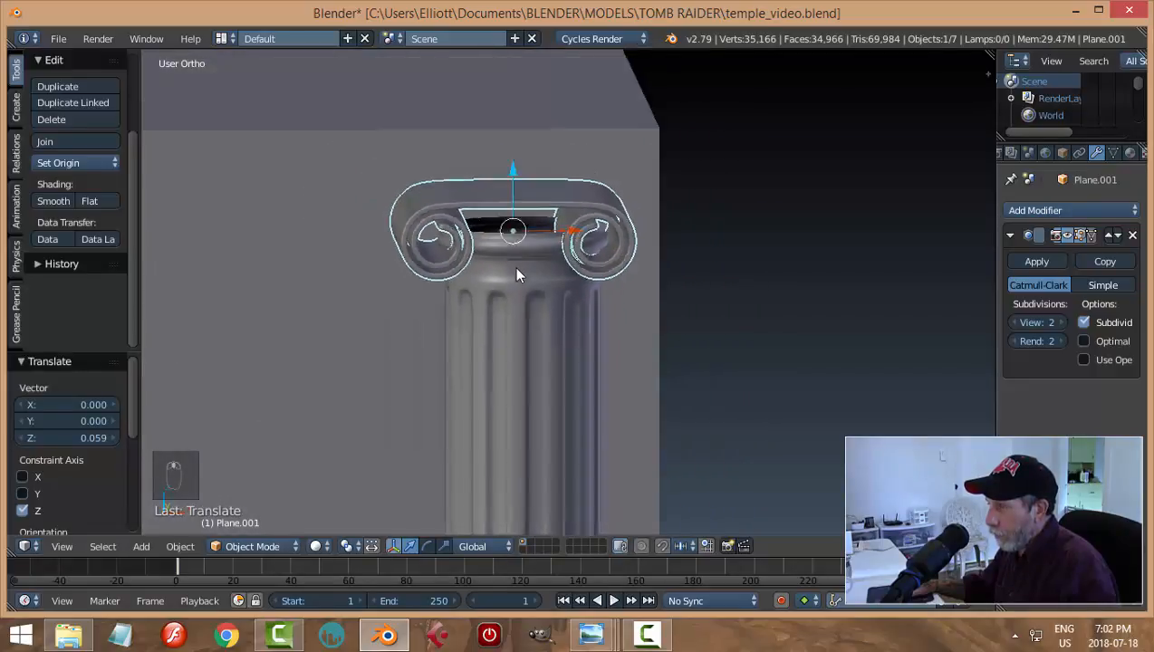
shift+middle_drag(577, 444, 580, 283)
right_click(564, 396)
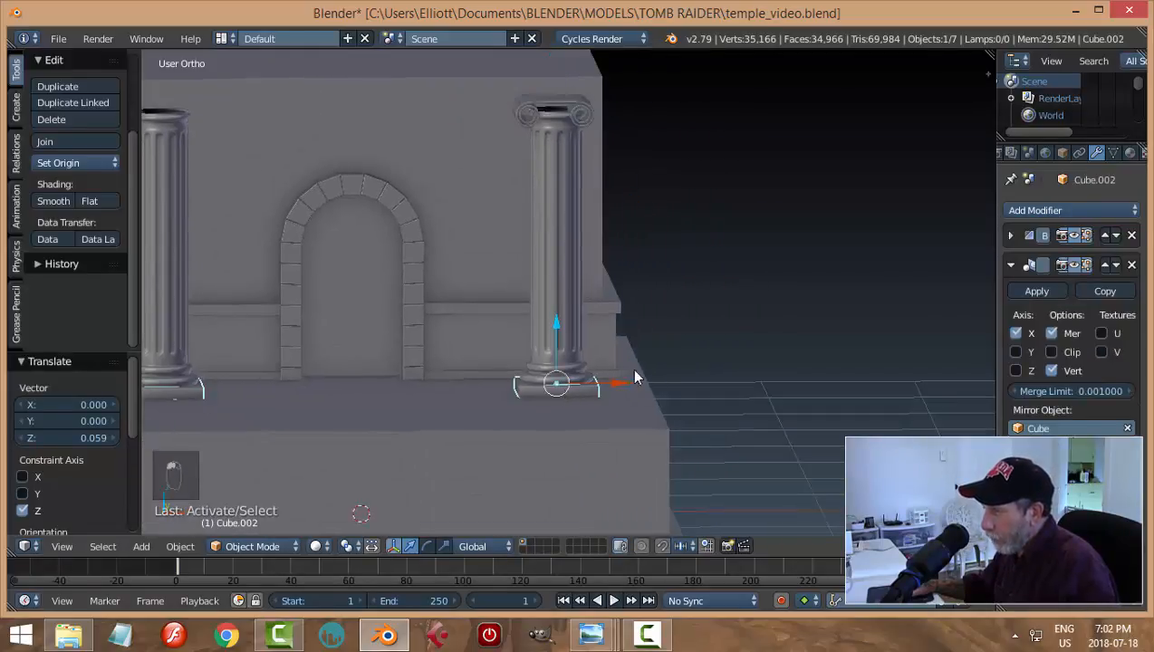
key(shift+d)
key(z)
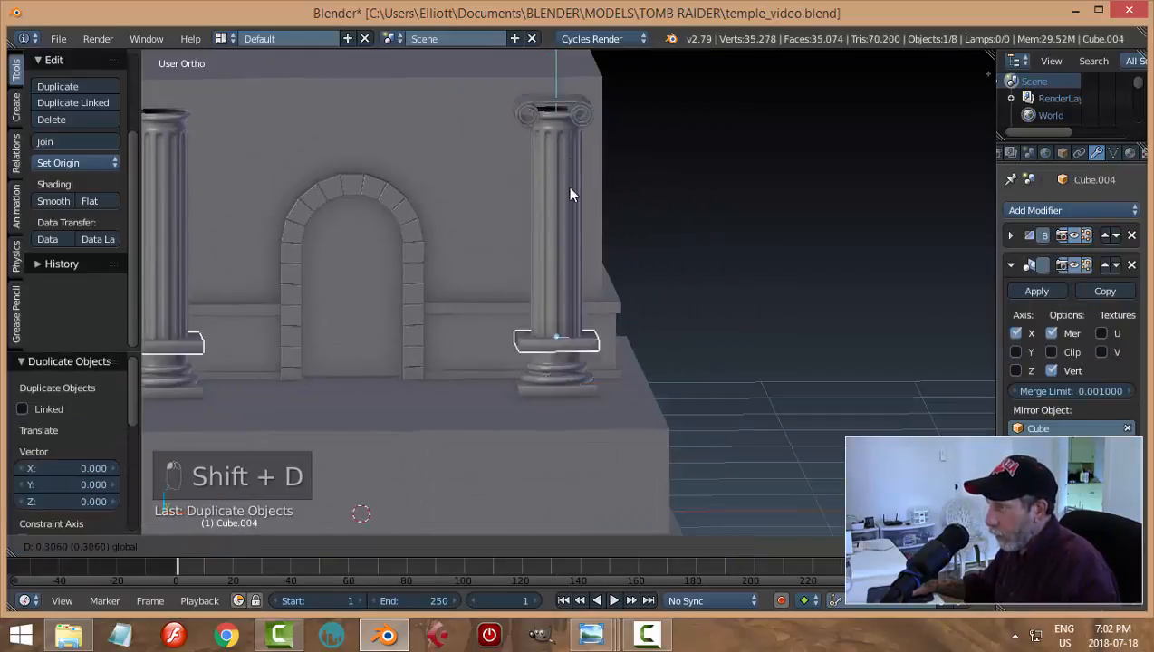
click(580, 526)
key(Tab)
key(KP_Decimal)
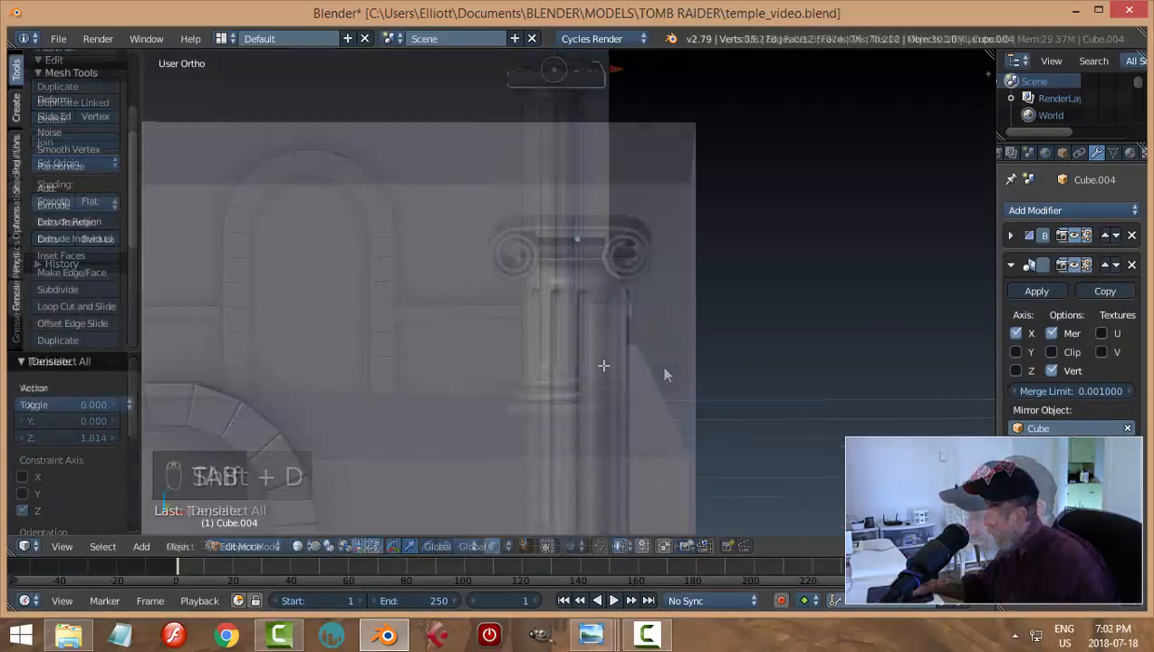
key(a)
middle_drag(668, 391, 654, 386)
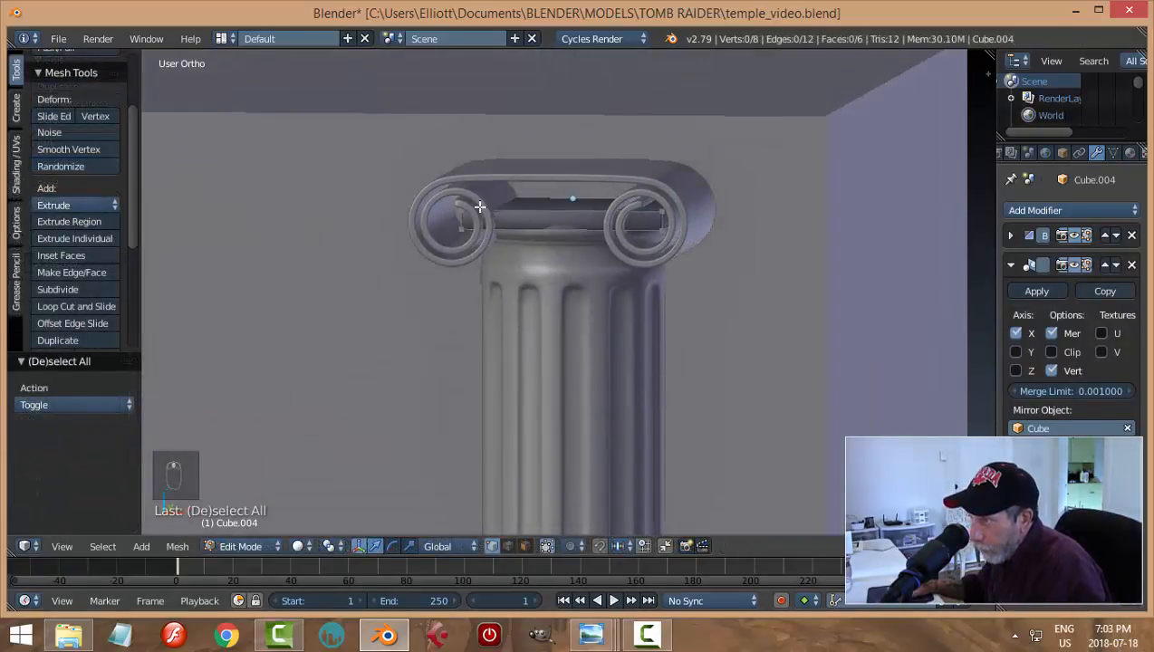
Examine the column capitals in the reference image temple_for_video1.png and return to Blender
mouse_move(590, 634)
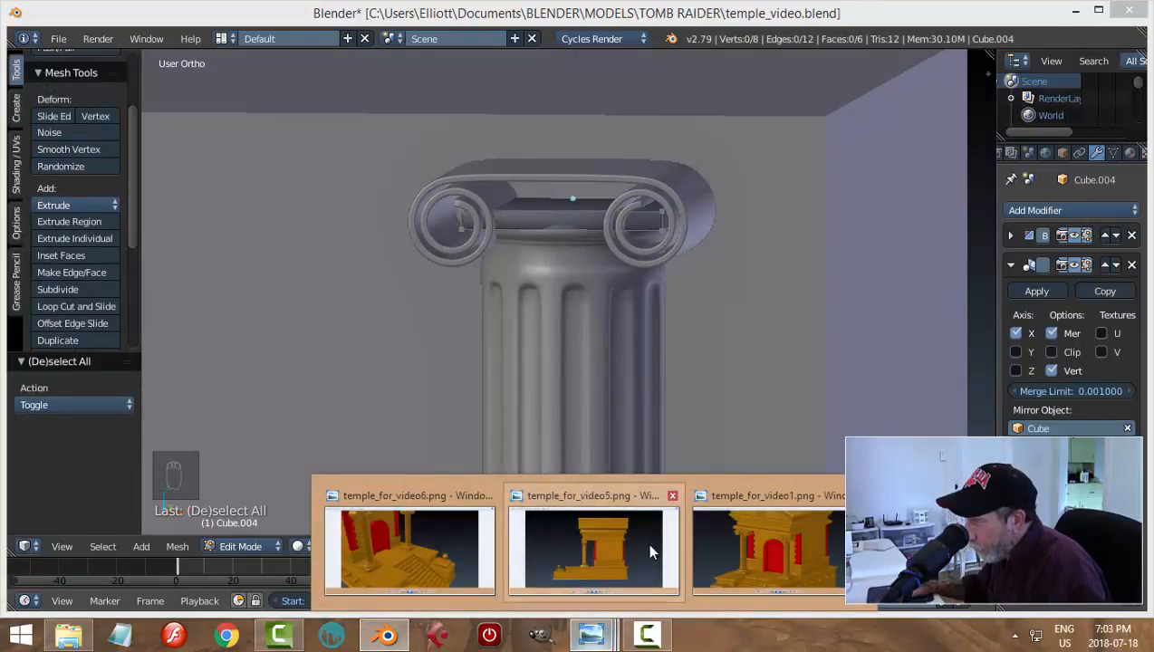
click(763, 550)
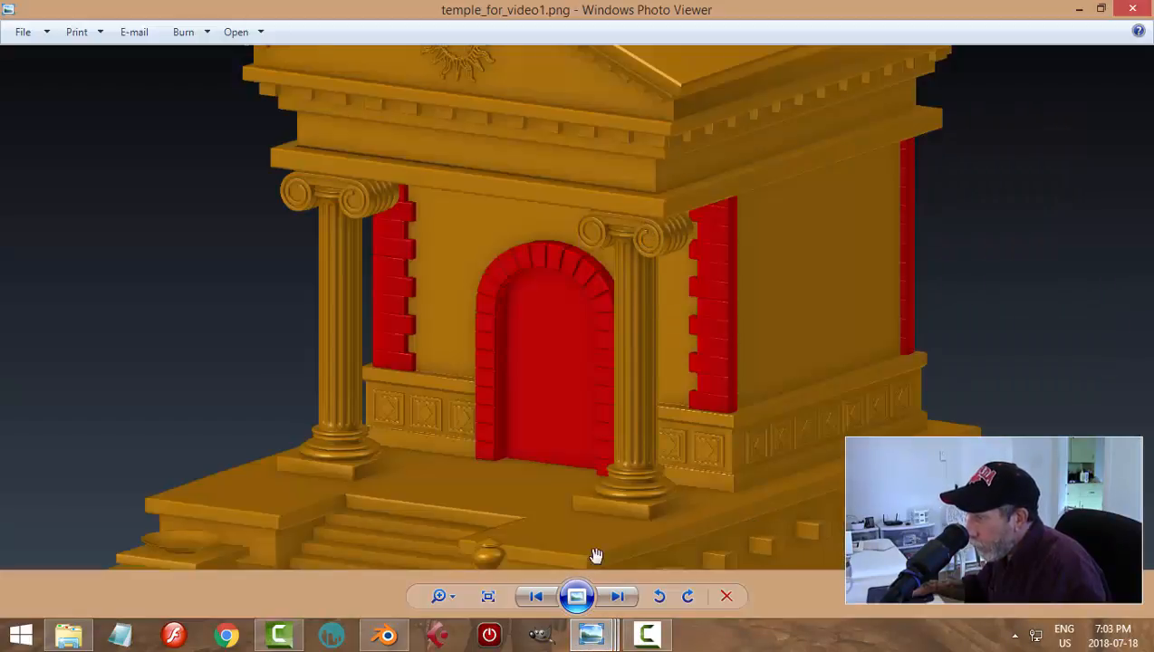
click(390, 636)
Select the whole plate inside the capital and scale it about 1.24 times along X
mouse_move(701, 357)
middle_down()
mouse_move(711, 353)
mouse_move(718, 371)
mouse_move(721, 357)
middle_up()
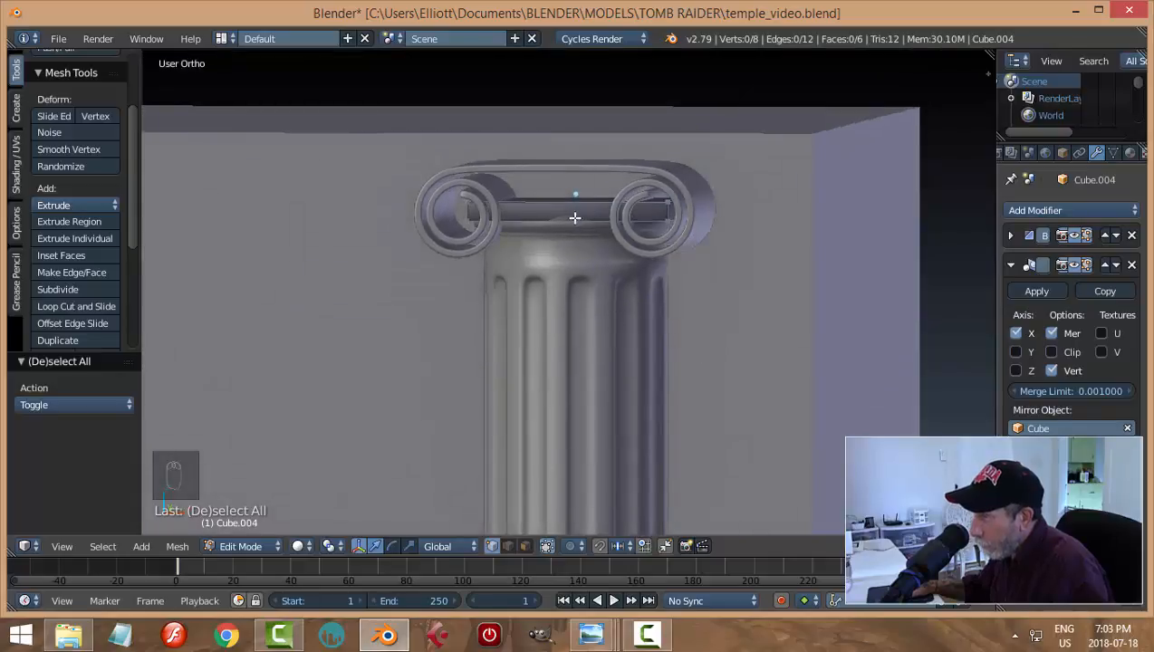
key(a)
middle_drag(599, 288, 623, 313)
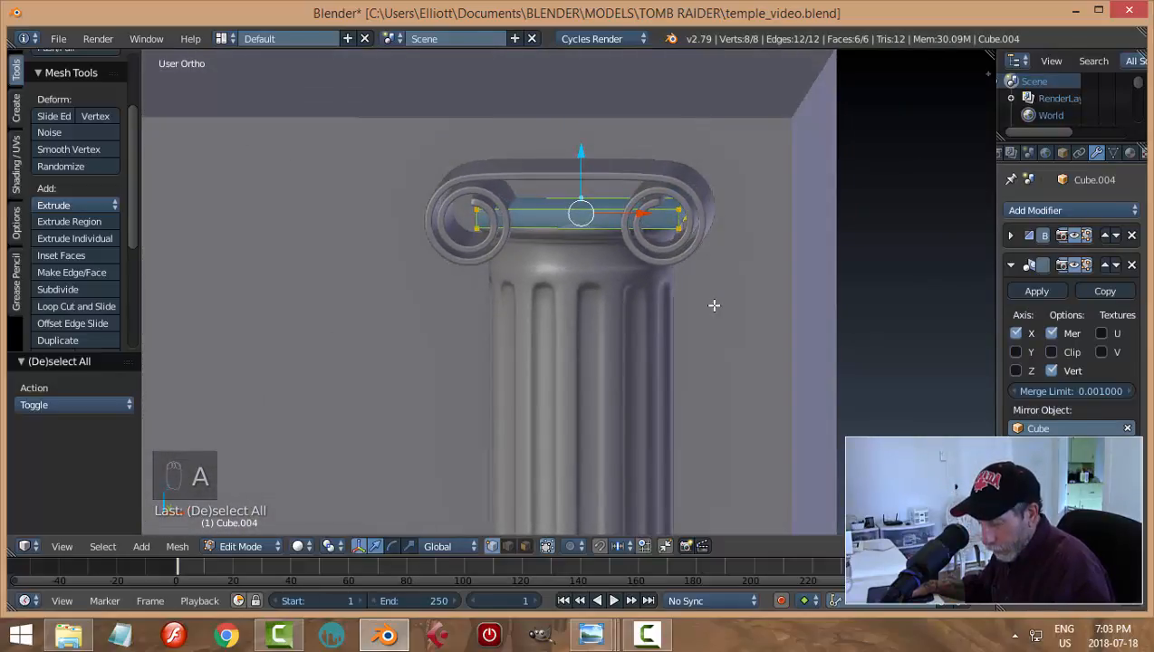
key(s)
key(x)
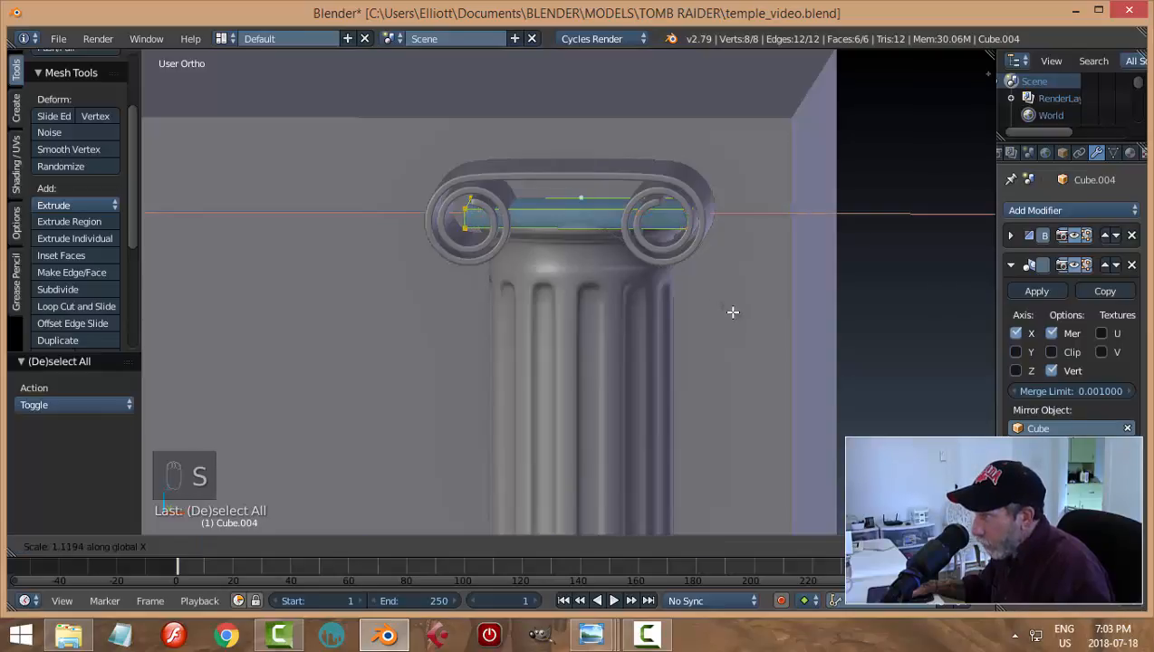
click(749, 321)
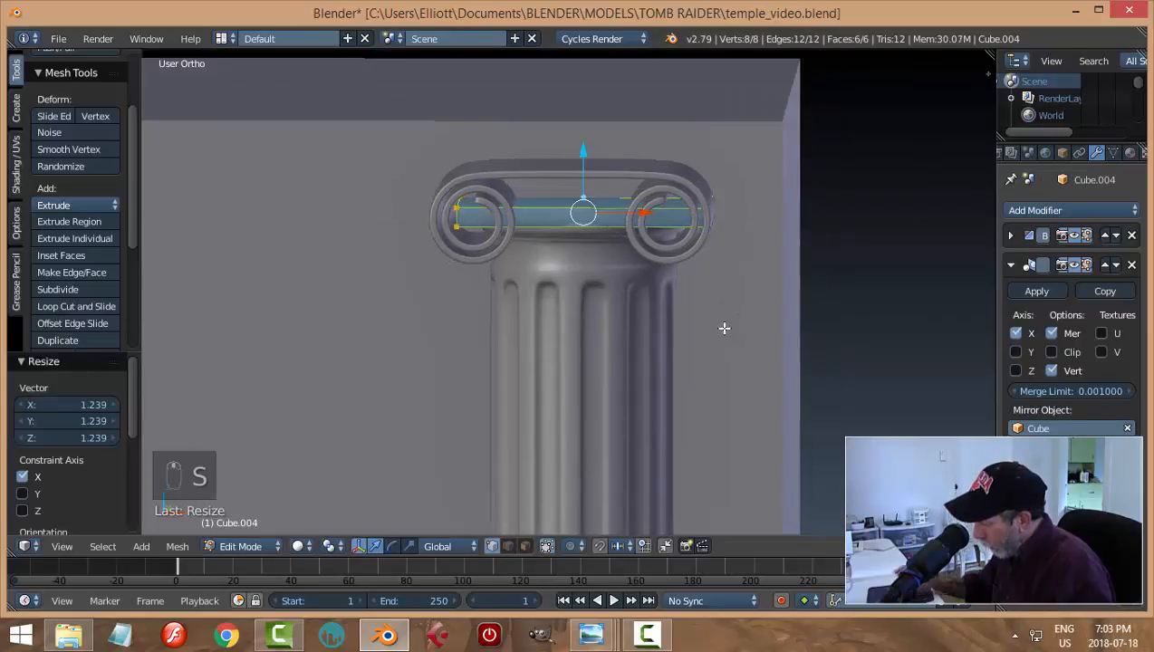
In the front view, shift the plate about -0.02 along X and scale it about 1.06 times along X
key(KP_1)
drag(645, 206, 638, 201)
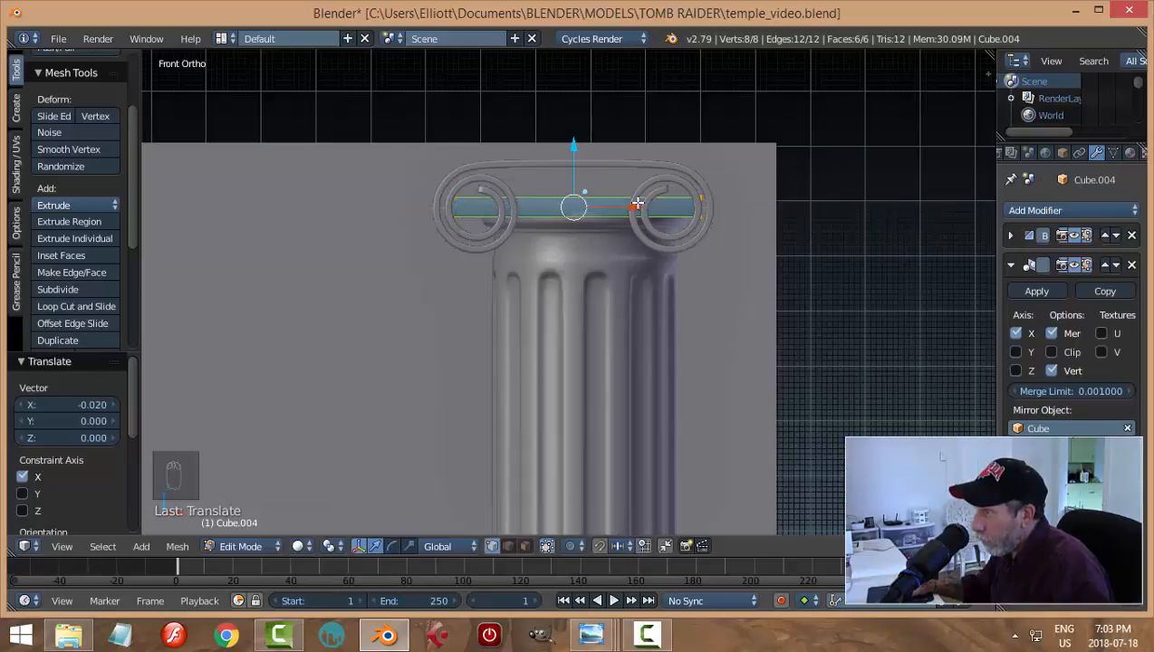
key(s)
key(x)
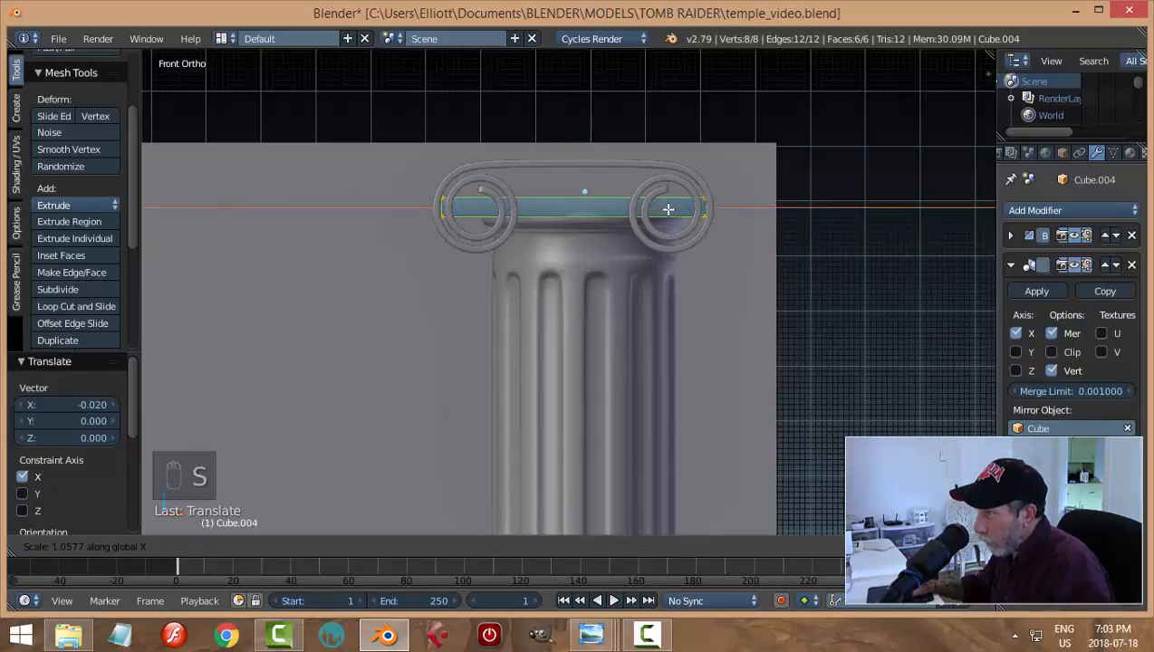
click(670, 210)
middle_drag(652, 242, 611, 224)
Select only the plate's top face and raise it about 0.077 units along Z, past the top of the scroll
key(a)
key(ctrl+Tab)
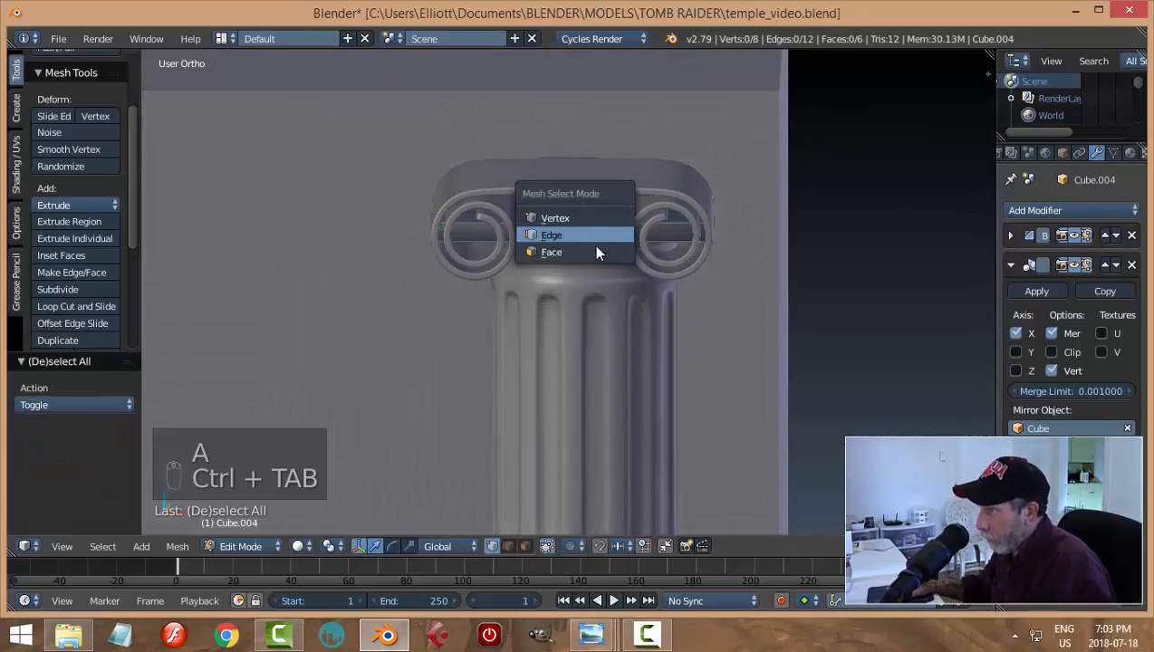
click(590, 252)
right_click(596, 228)
middle_drag(624, 263, 602, 217)
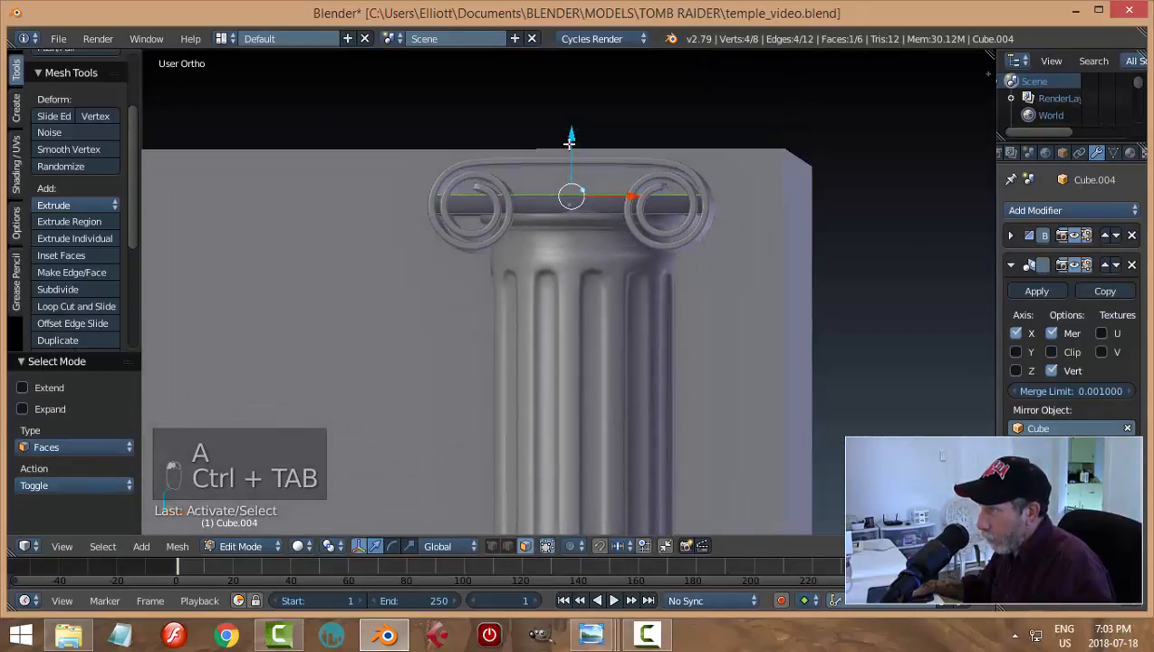
drag(570, 142, 570, 99)
middle_drag(569, 100, 587, 192)
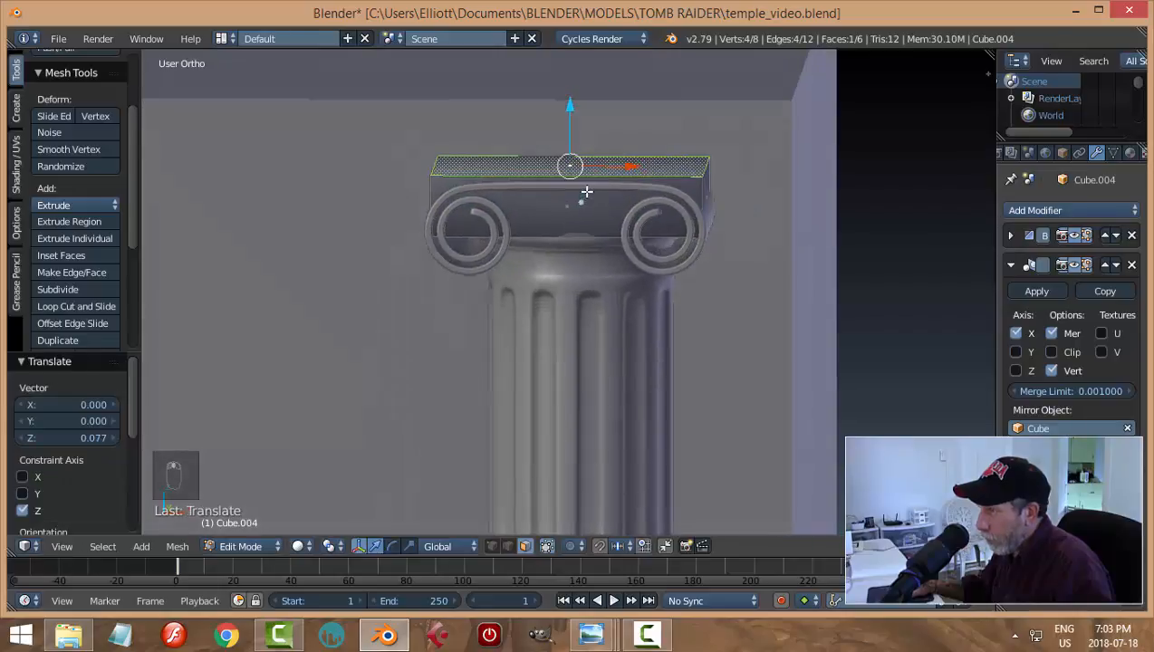
middle_drag(616, 283, 613, 266)
Return to Object Mode and raise the plate and scroll together about 0.14 units along Z, clear of the column
key(Tab)
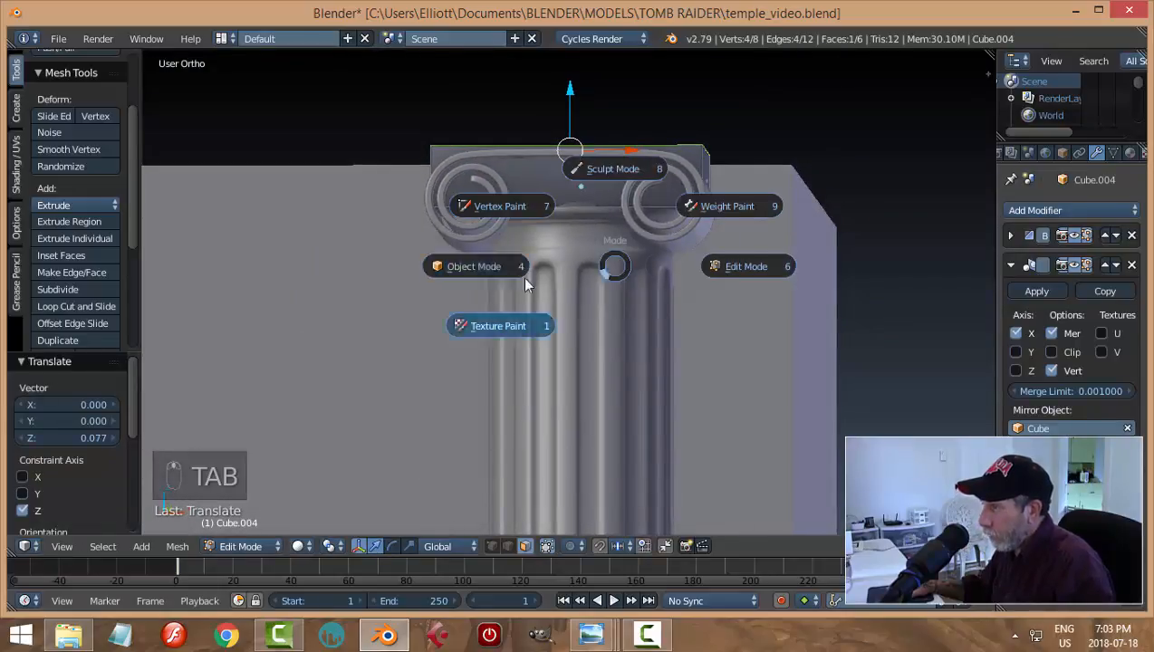
click(490, 268)
middle_drag(701, 286, 735, 266)
shift+right_click(694, 268)
key(g)
key(z)
click(738, 289)
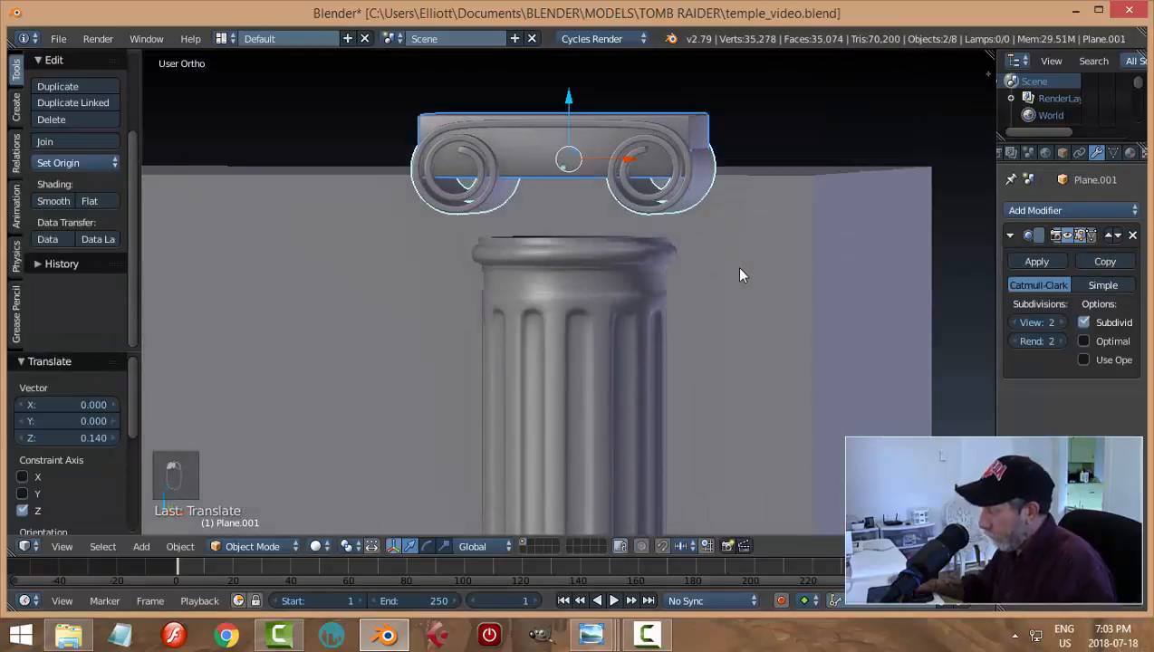
key(KP_1)
key(Tab)
click(856, 275)
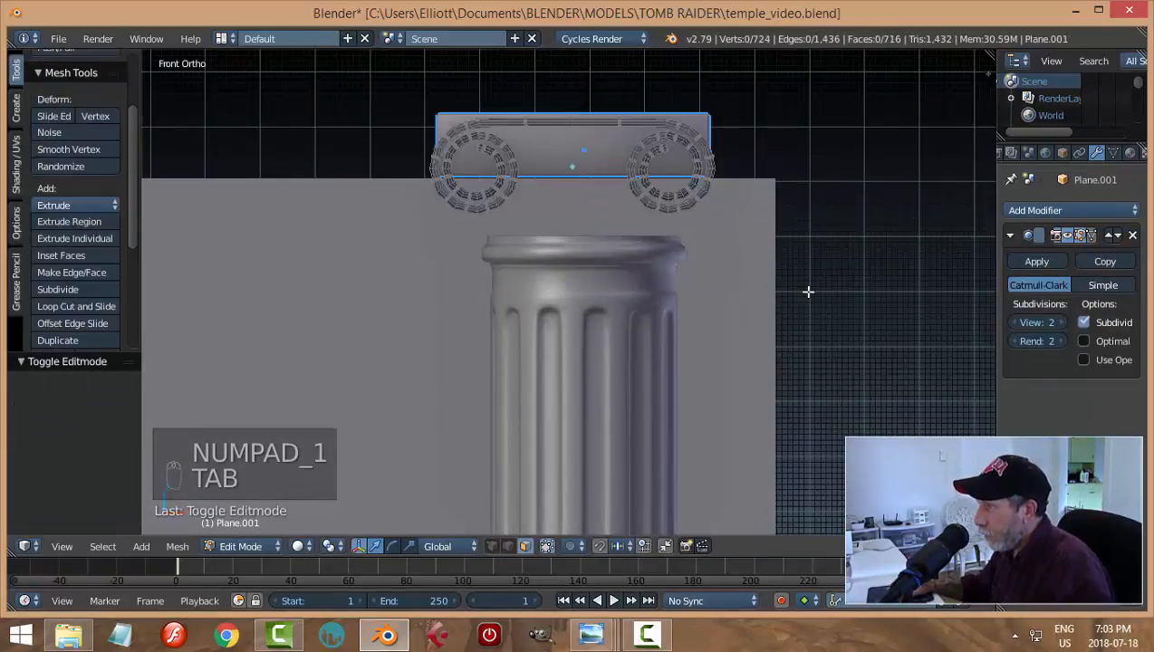
middle_drag(809, 292, 664, 249)
key(Tab)
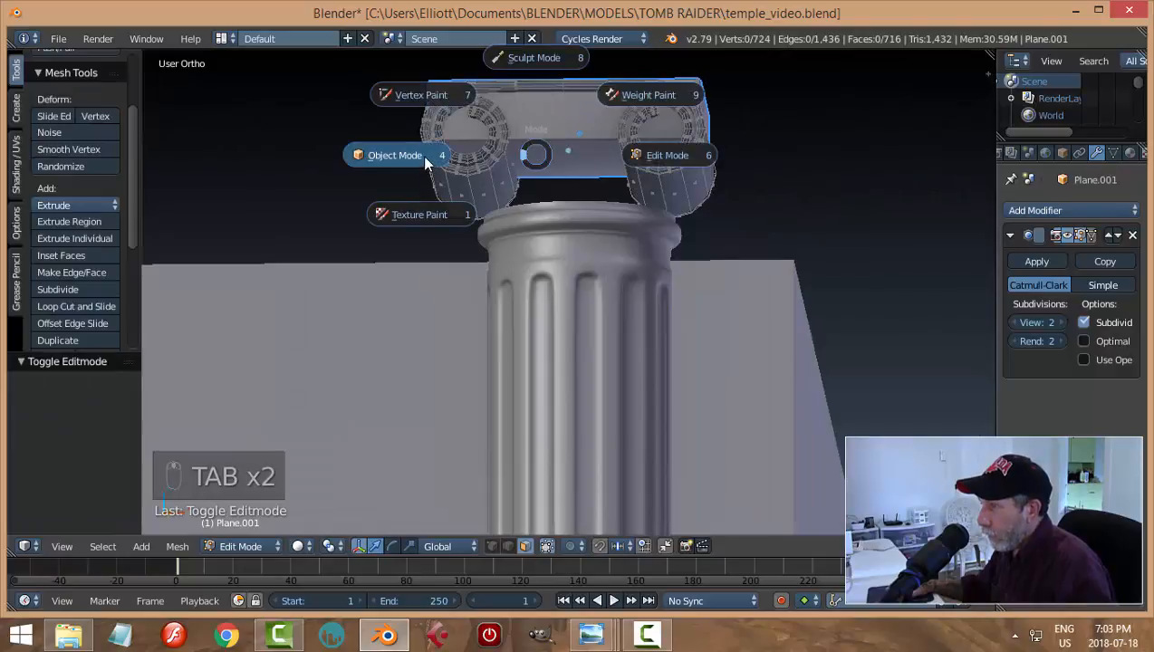
click(525, 155)
Open the plate for mesh editing, lower its bottom face along Z to the underside of the scrolls, and deselect everything
right_click(527, 154)
key(Tab)
click(619, 155)
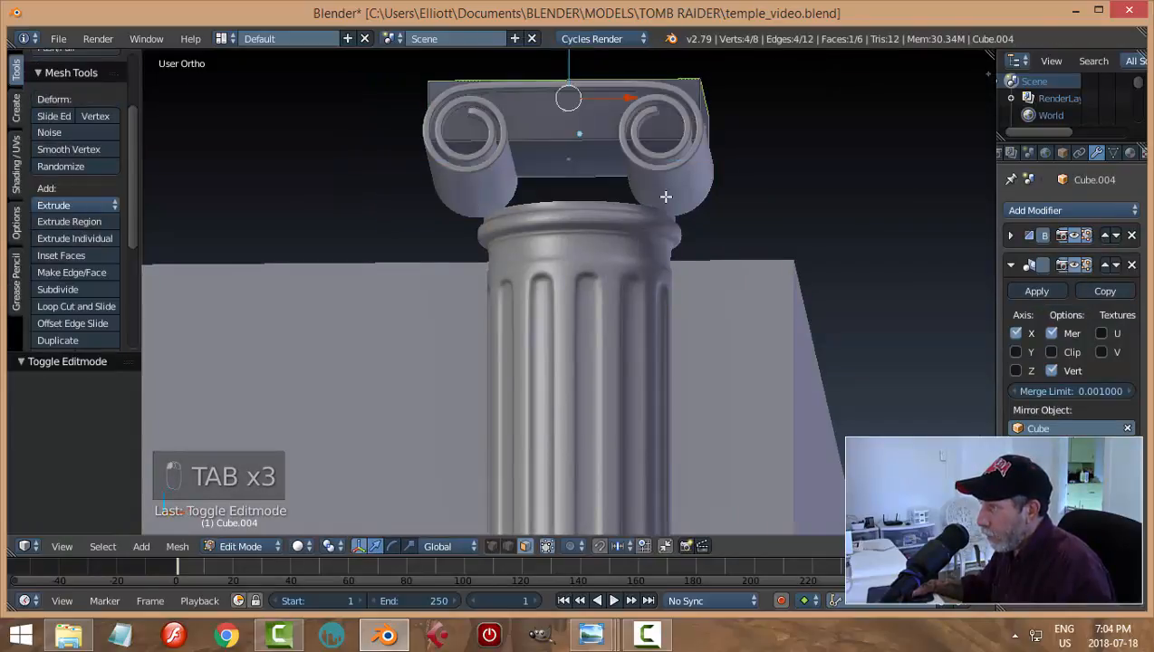
drag(569, 95, 576, 128)
middle_drag(575, 128, 489, 250)
key(a)
key(a)
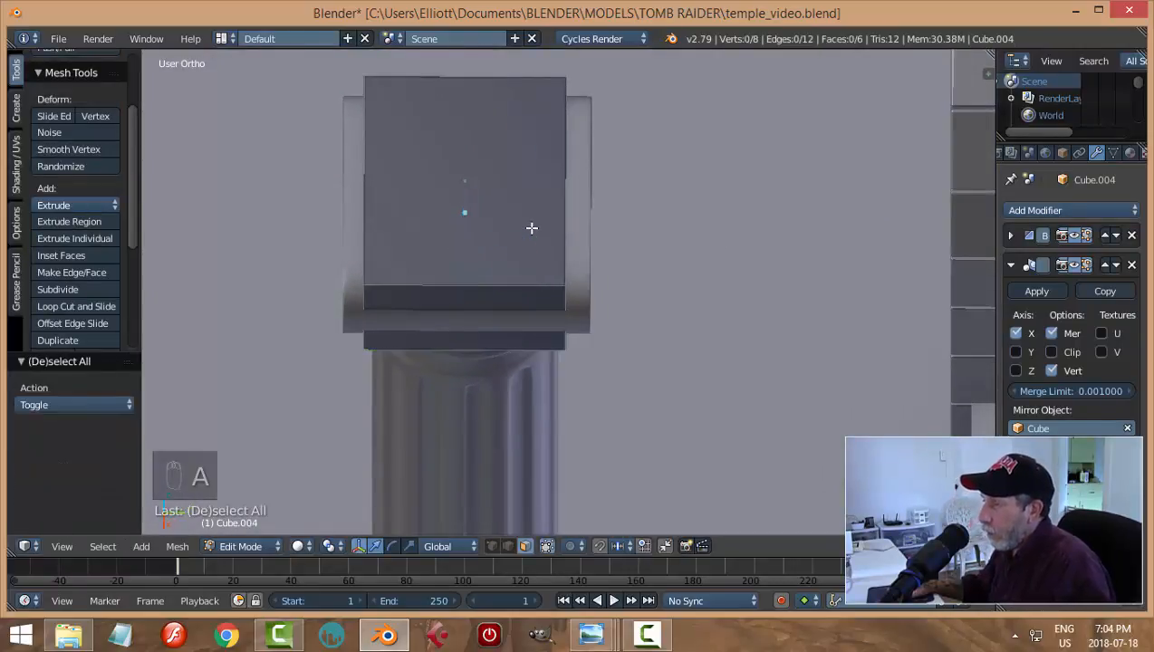
key(KP_7)
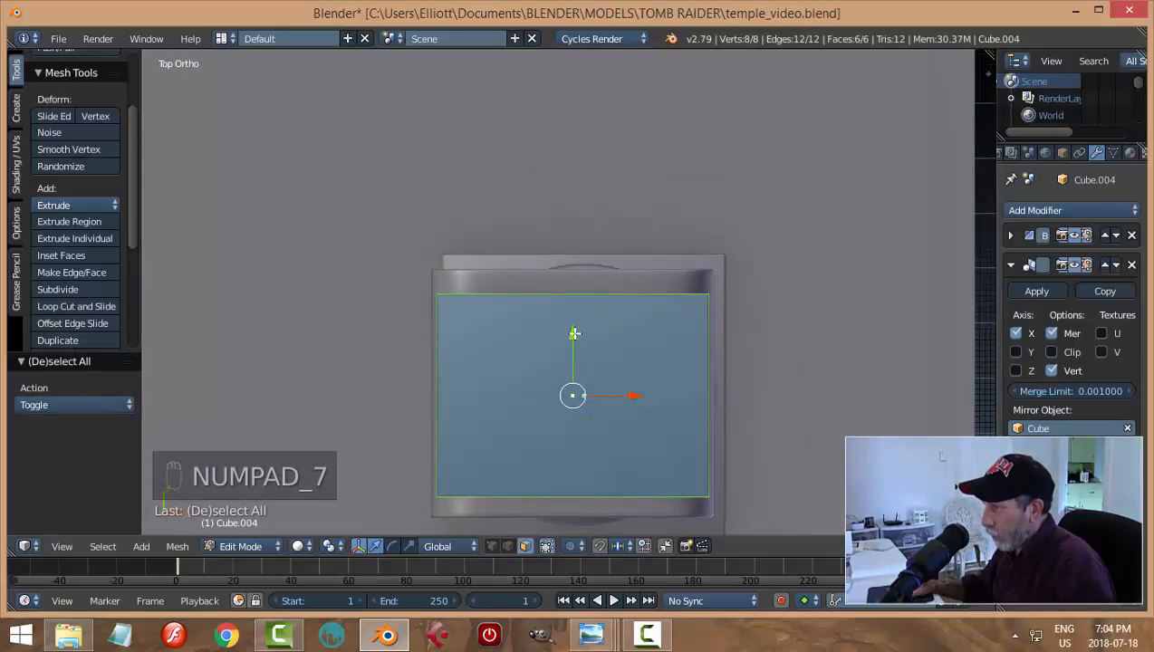
middle_drag(798, 426, 638, 246)
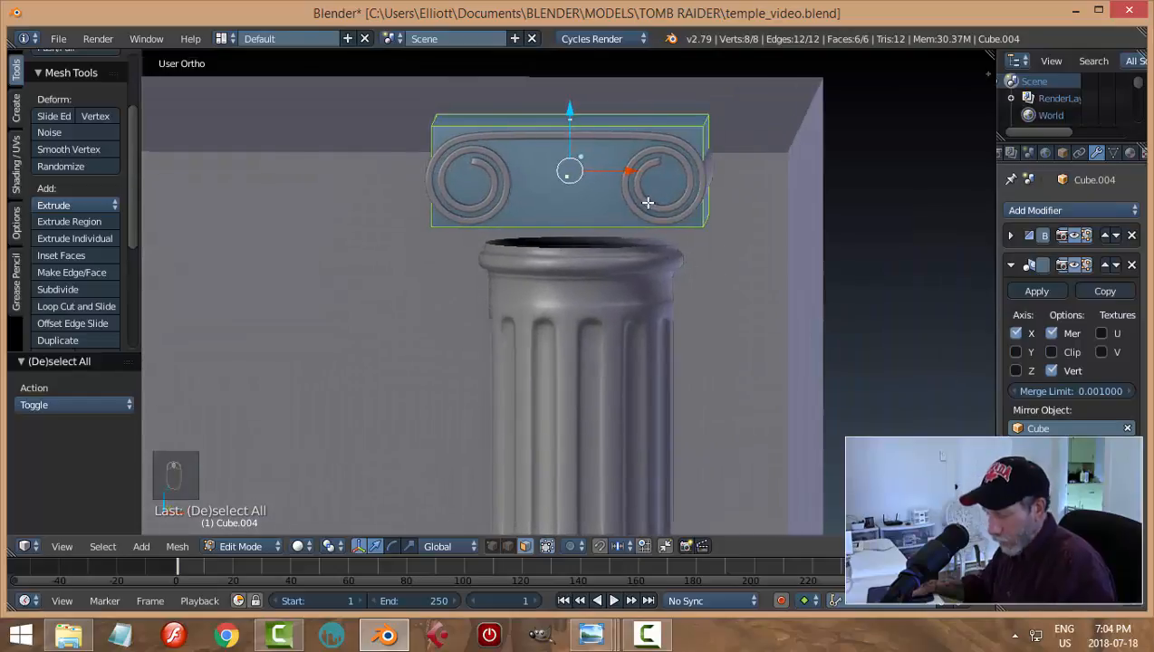
key(a)
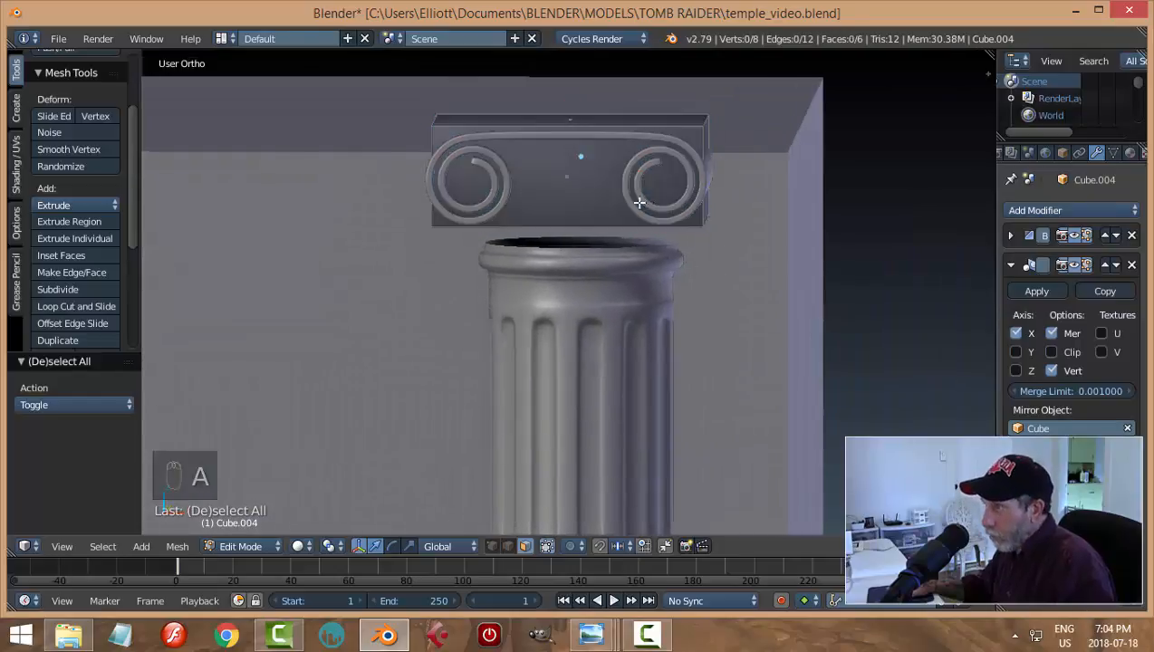
Add two vertical loop cuts to the block, one near each end behind the spirals
key(ctrl+r)
click(464, 129)
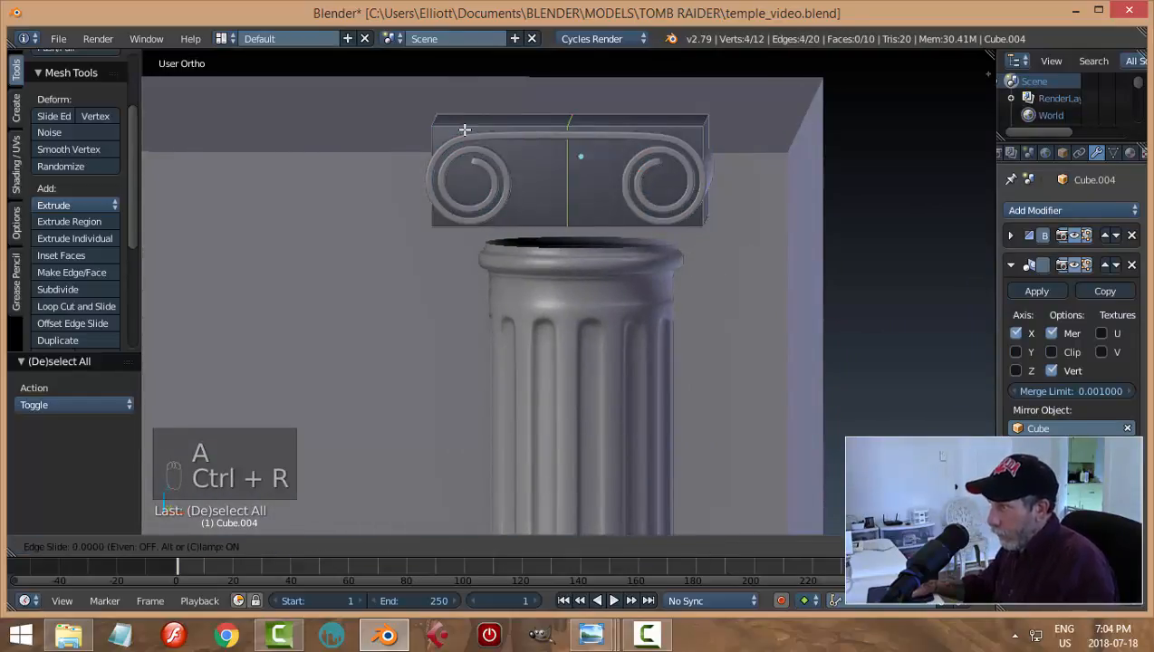
click(355, 137)
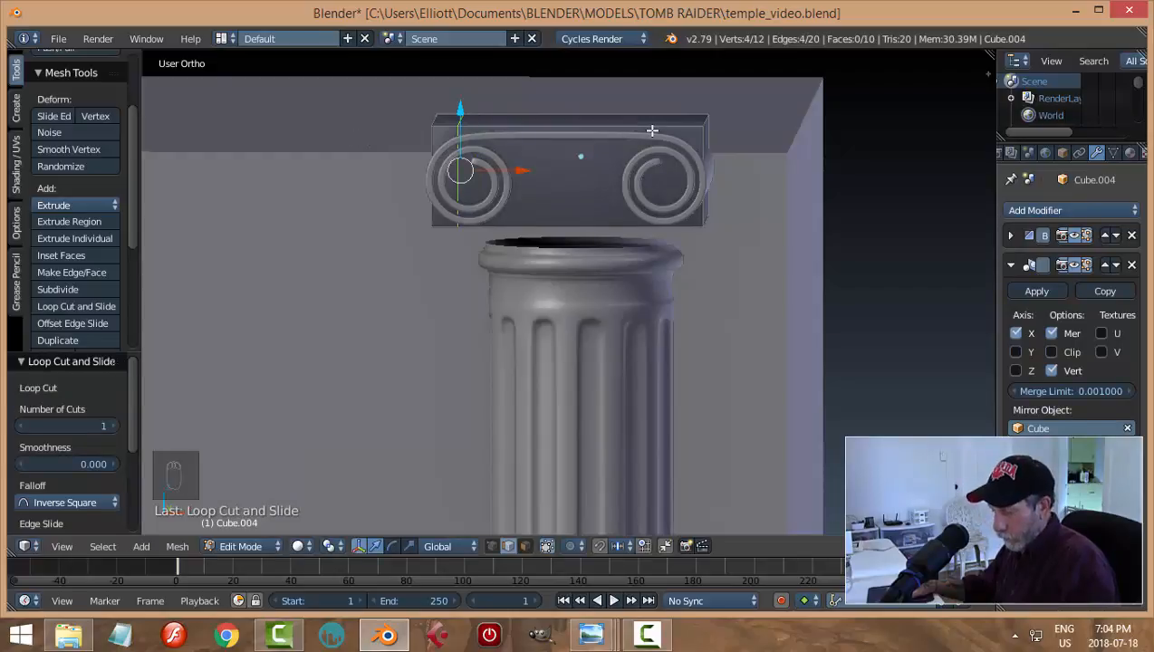
key(ctrl+r)
click(654, 130)
click(743, 145)
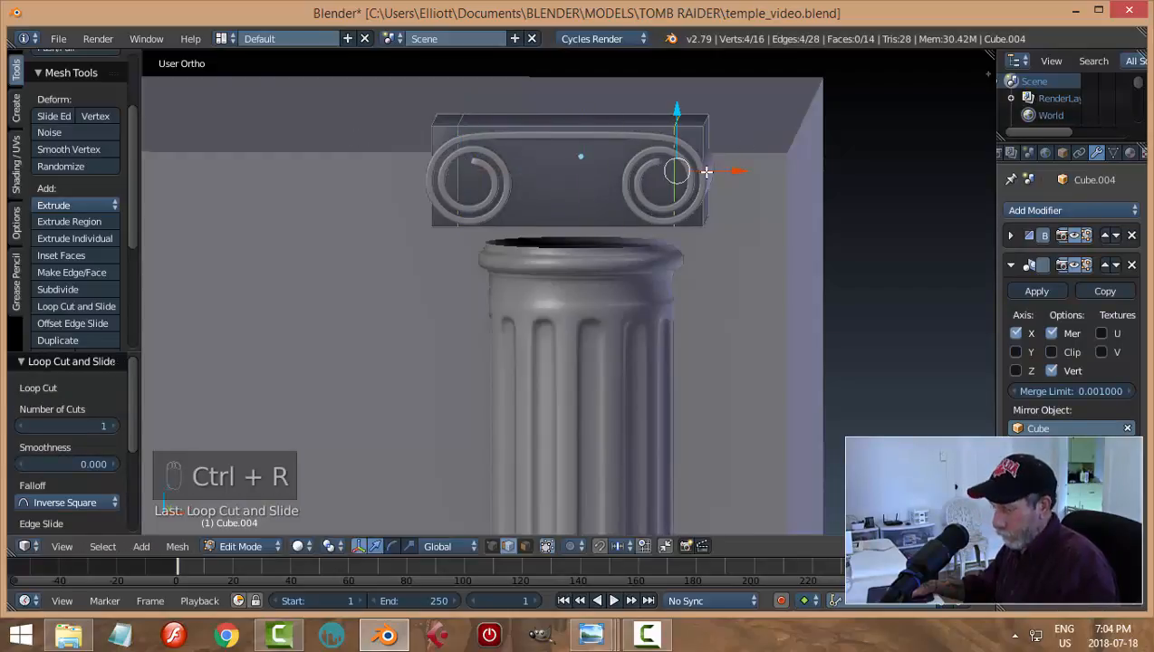
Add two horizontal loop cuts around the block, one near its top and one near its bottom
key(ctrl+r)
click(704, 164)
click(707, 152)
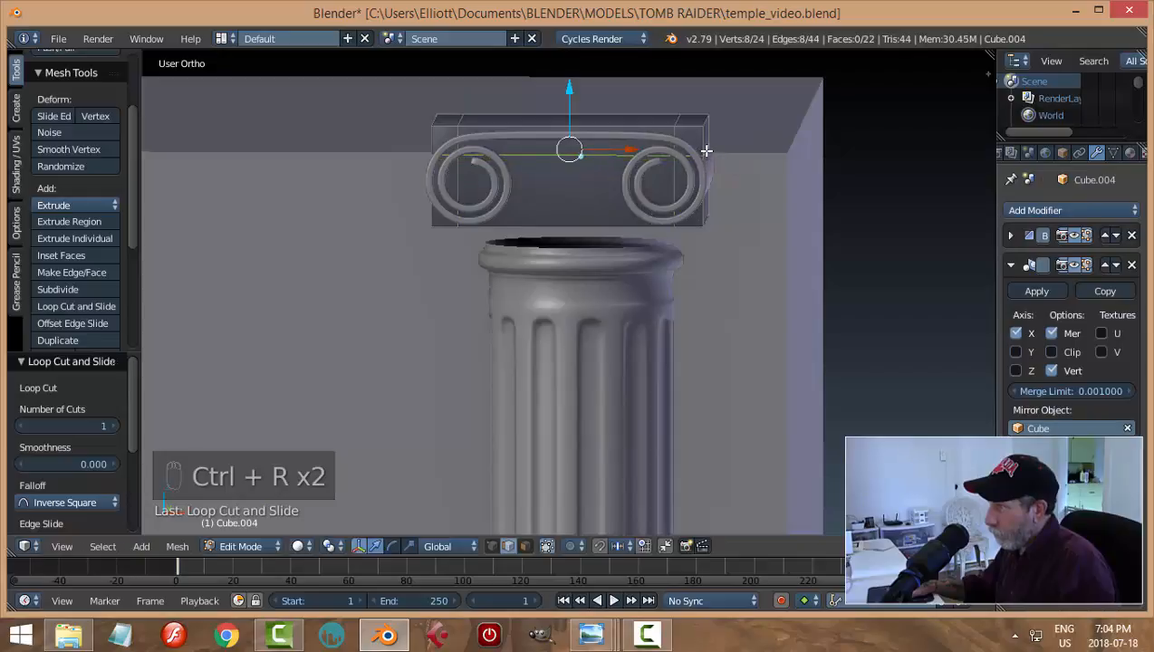
key(ctrl+r)
click(711, 181)
click(679, 198)
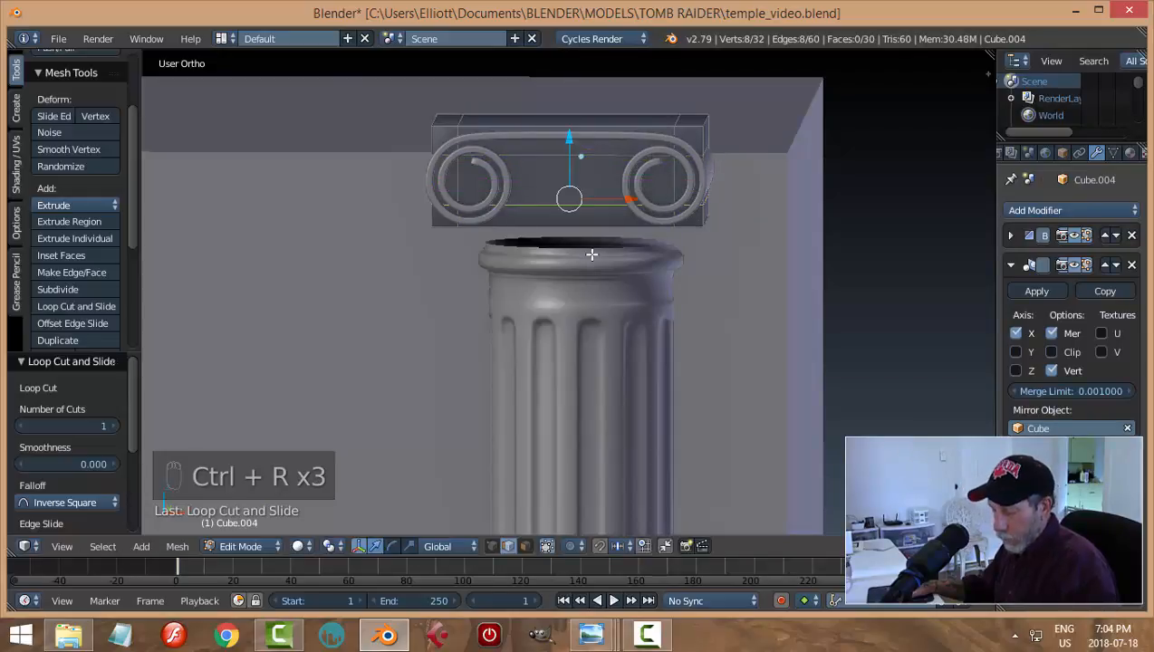
In front wireframe view with vertex selection, lower the block's upper-left vertices along Z to match the scroll's curve
key(a)
key(ctrl+Tab)
click(573, 225)
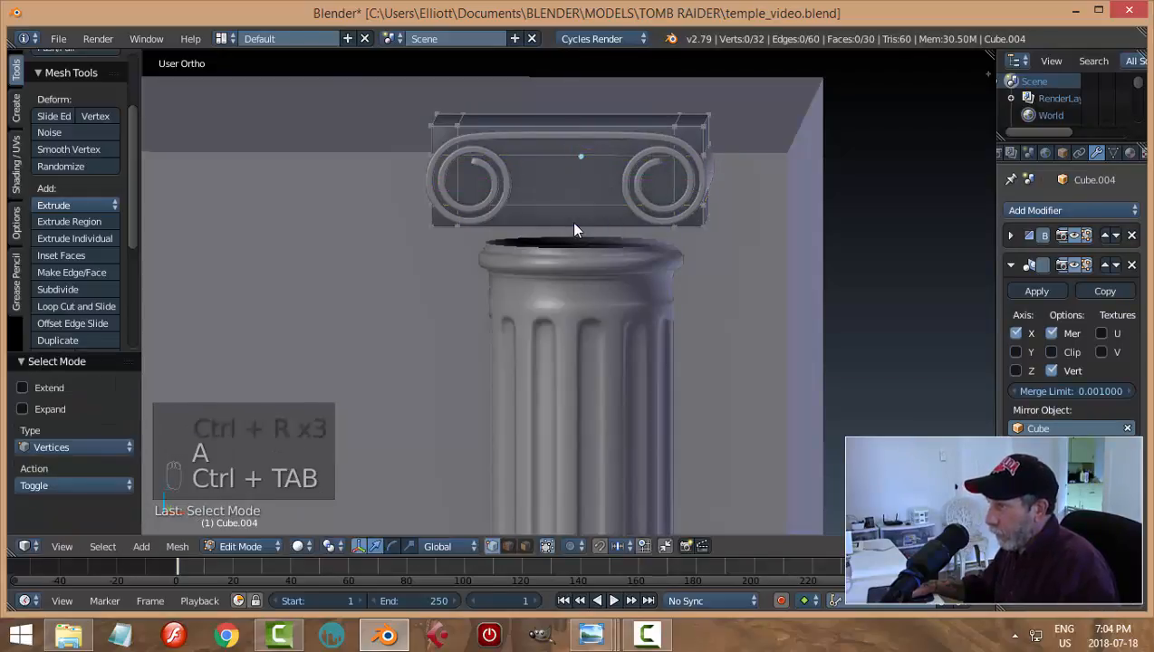
key(KP_1)
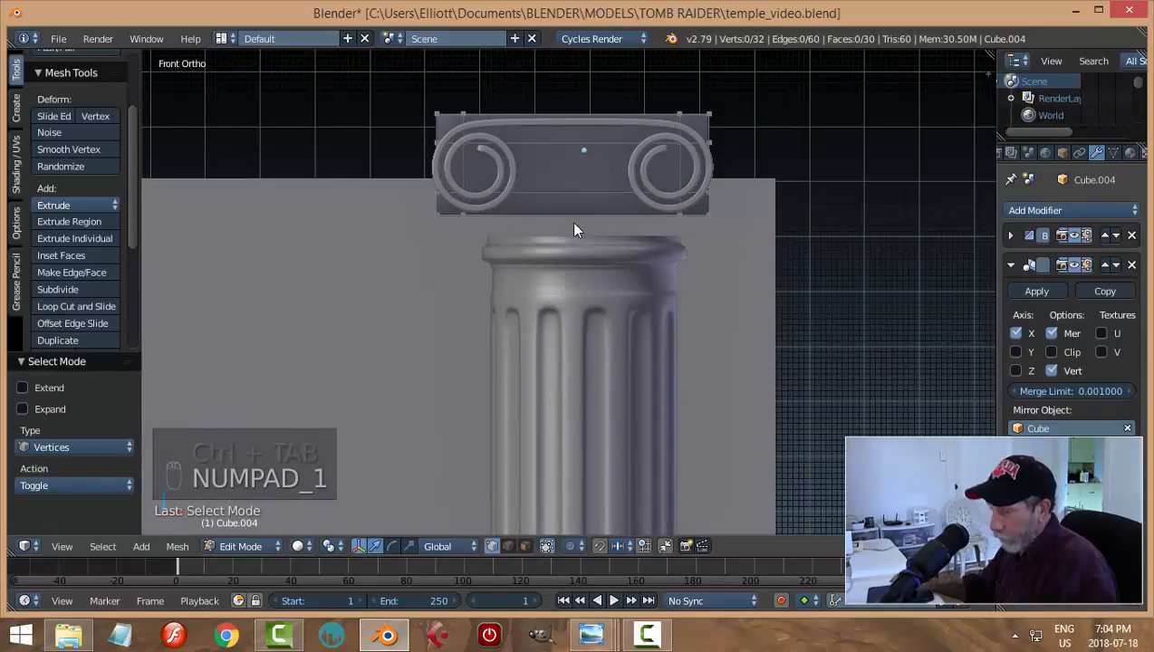
key(z)
click(695, 230)
scroll(584, 219, up, 3)
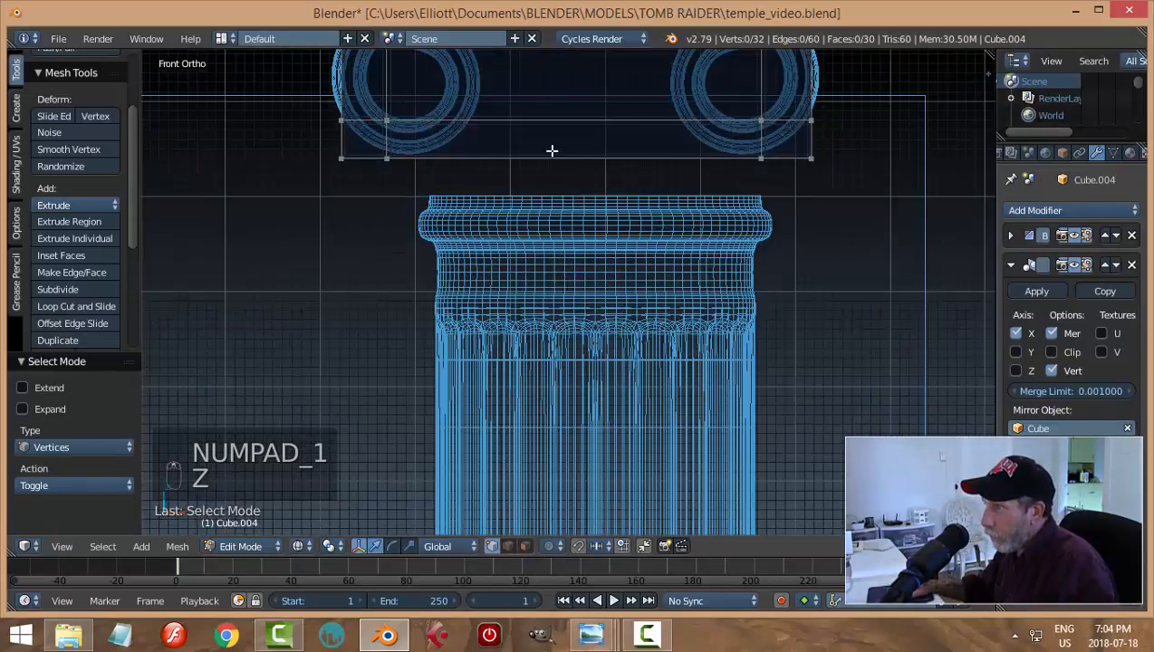
shift+middle_drag(551, 152, 577, 291)
scroll(540, 263, up, 2)
scroll(534, 260, down, 3)
scroll(529, 275, up, 1)
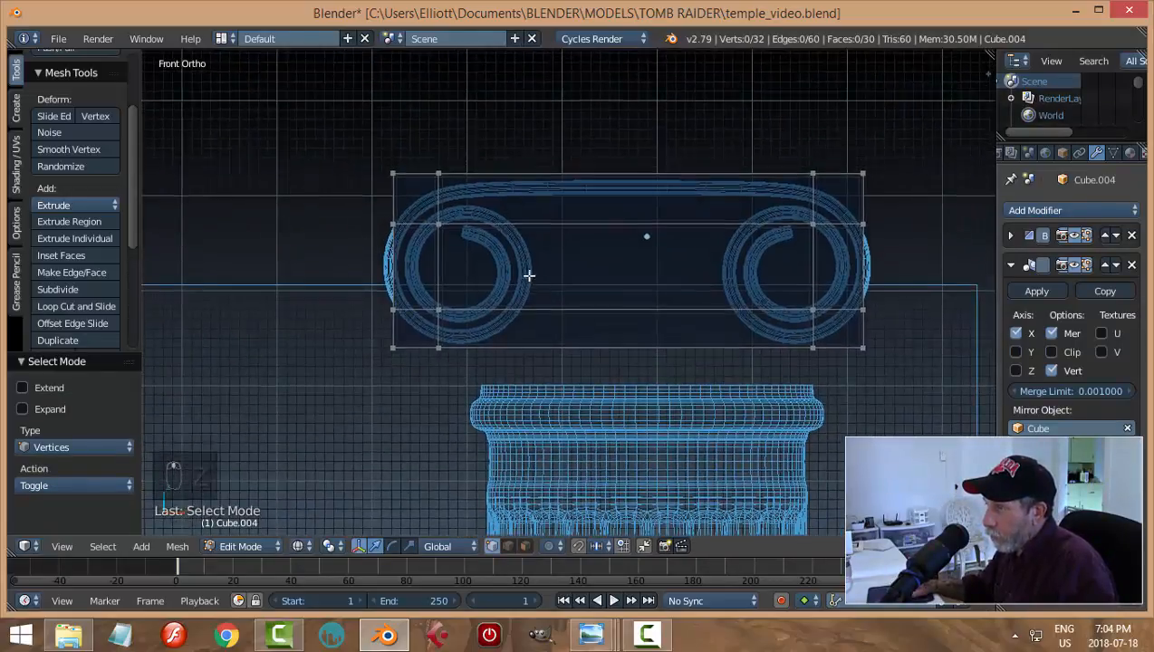
drag(339, 117, 455, 193)
drag(416, 120, 422, 141)
Move the block's upper-left corner vertices about 0.025 along X and 0.013 down along Z to follow the scroll, then deselect
key(a)
key(b)
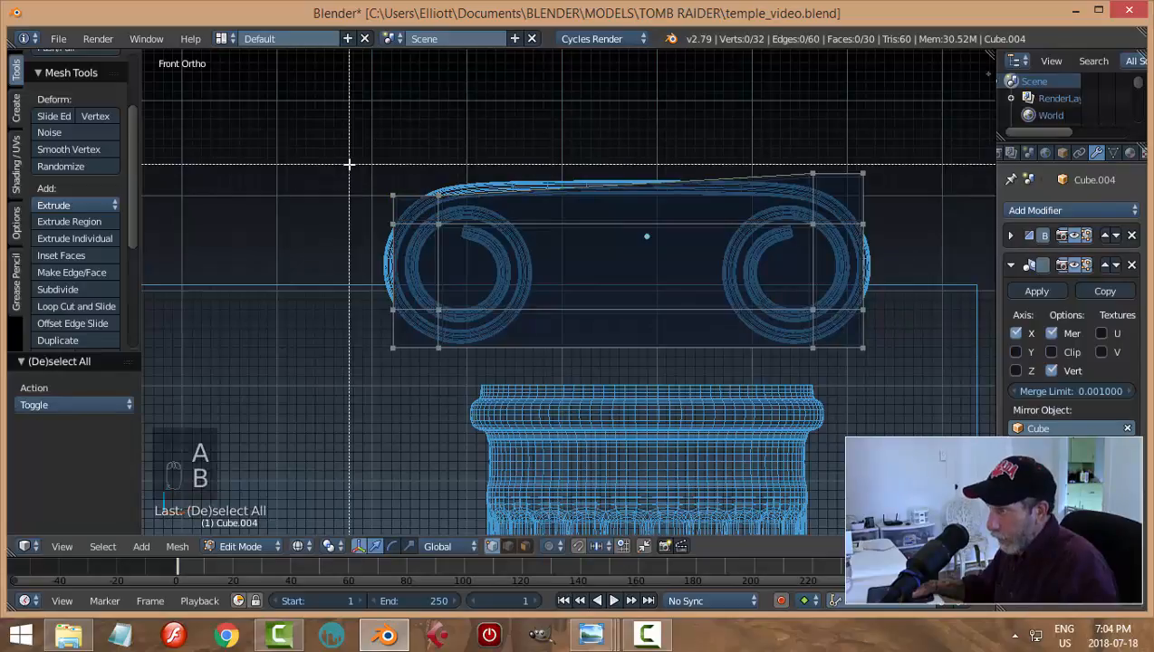
drag(355, 164, 469, 194)
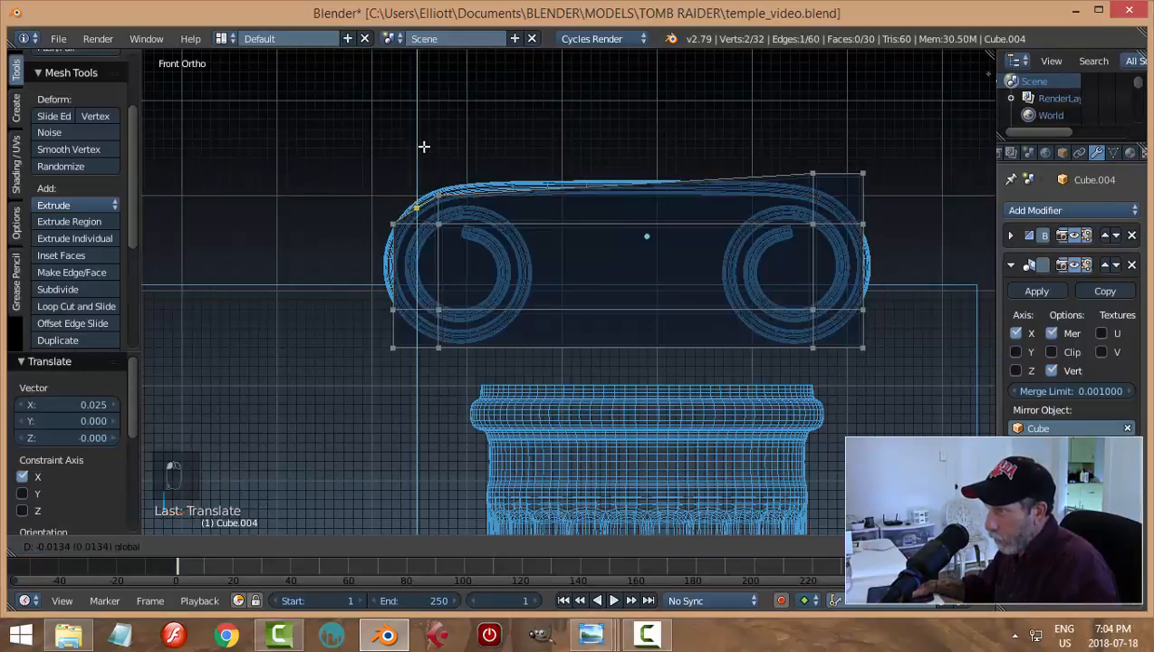
drag(423, 146, 423, 146)
key(a)
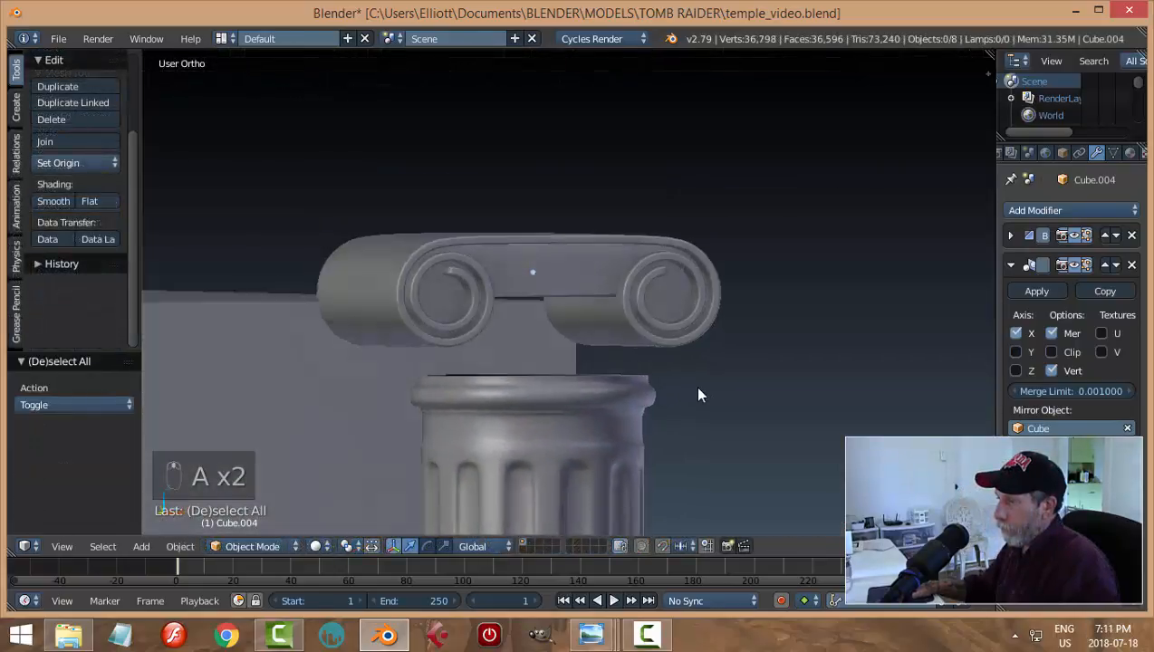
middle_drag(698, 395, 584, 430)
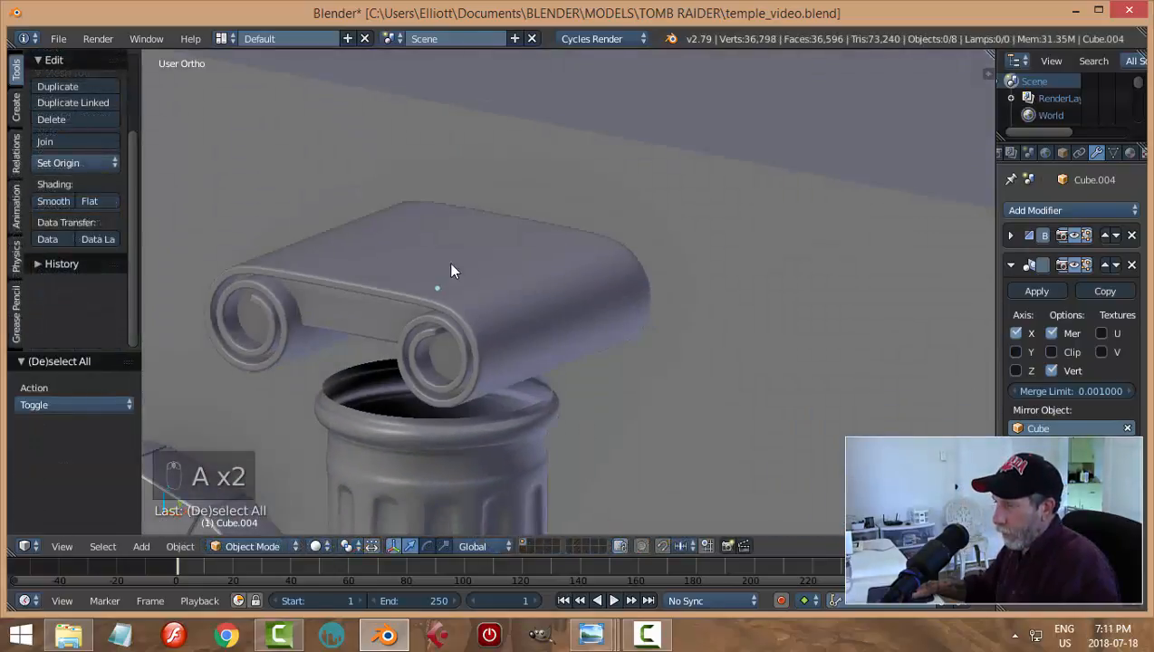
right_click(351, 326)
shift+right_click(508, 230)
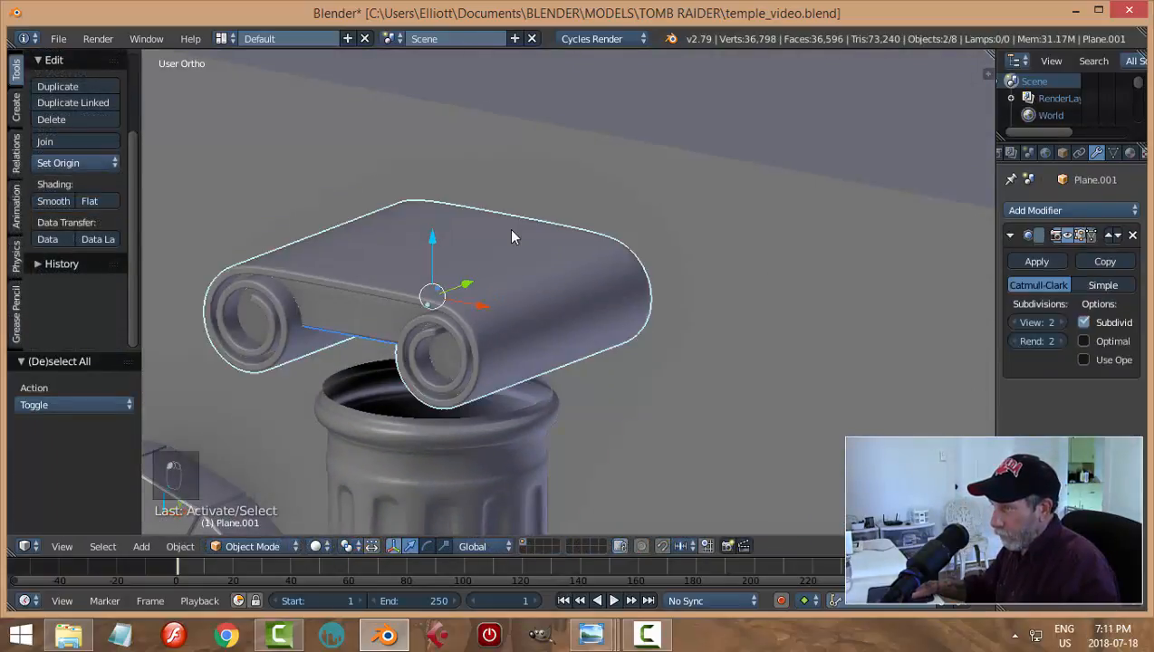
key(a)
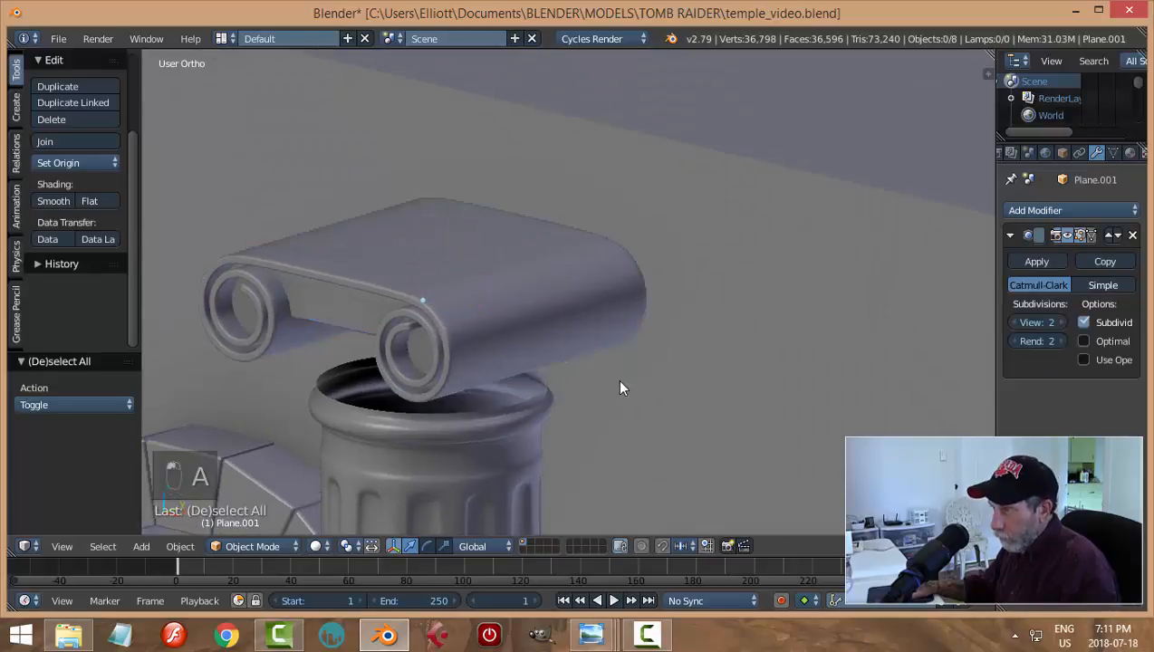
Select the inner block and scale it about 1.19 times along Y within the scroll
right_click(359, 319)
middle_drag(557, 341, 505, 345)
key(s)
key(y)
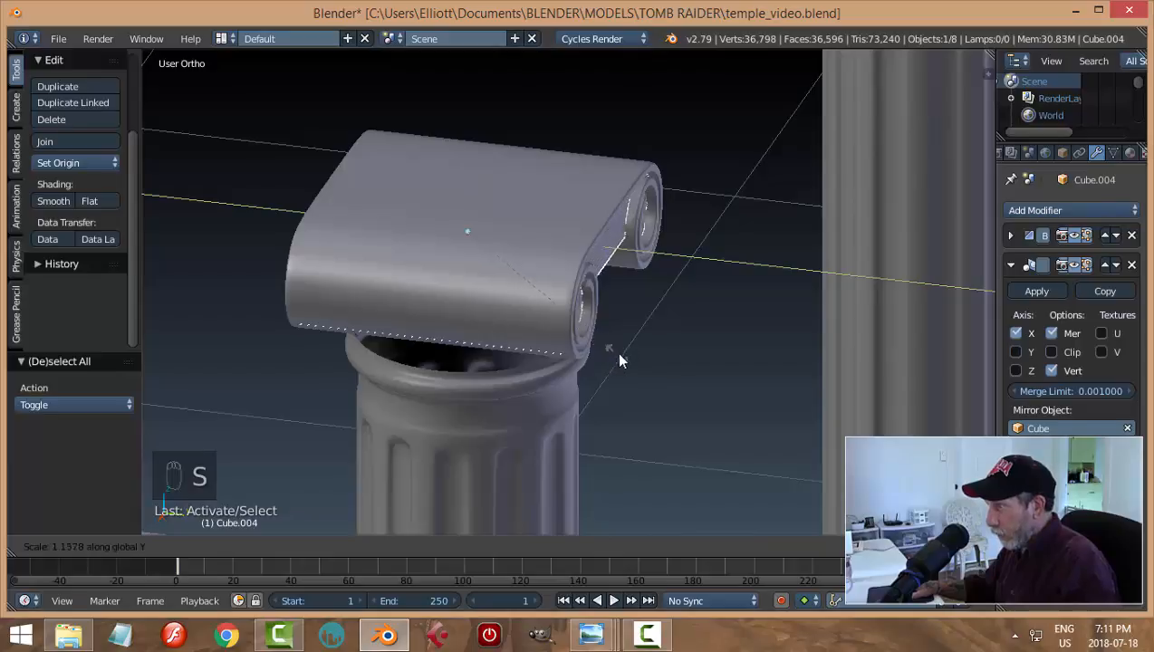
click(618, 359)
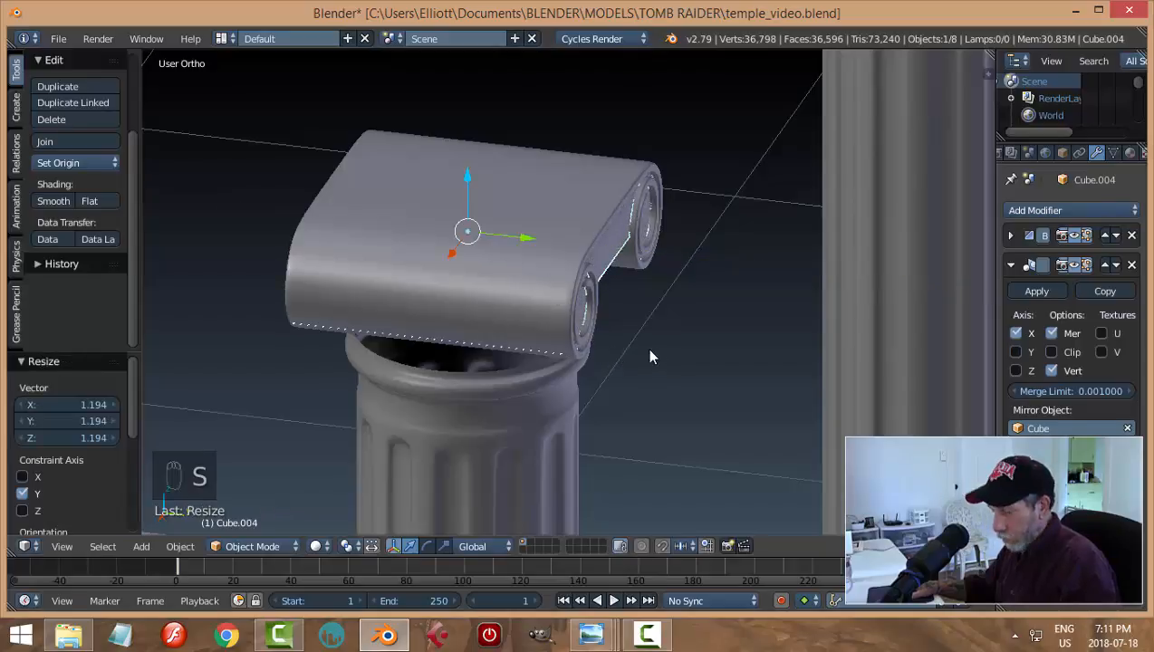
Set the inner block's shading to flat, then save over the existing temple_video.blend file
key(a)
middle_drag(532, 353, 722, 328)
scroll(730, 350, up, 3)
scroll(715, 324, up, 2)
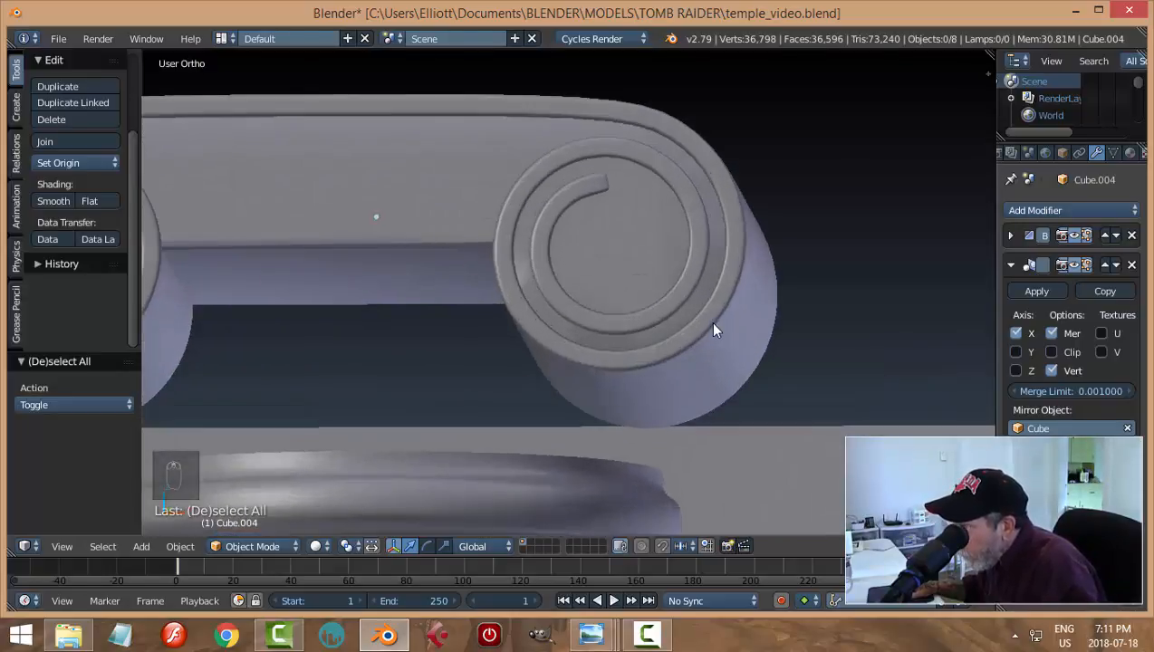
scroll(713, 324, down, 6)
right_click(511, 253)
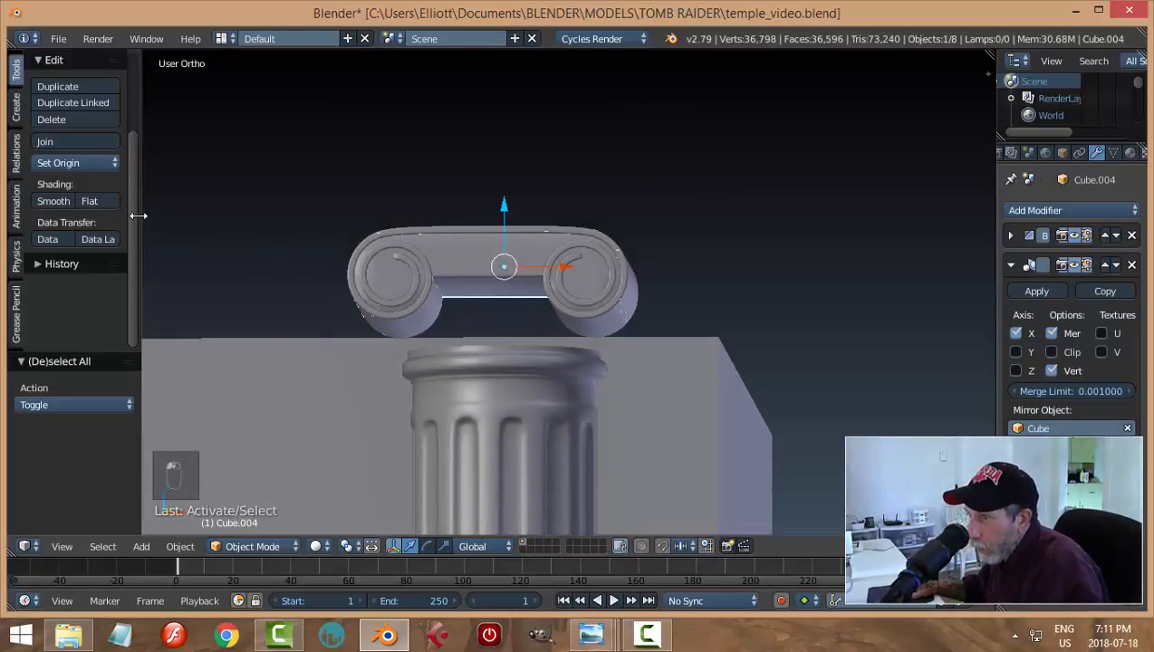
click(89, 201)
mouse_move(589, 278)
middle_down()
mouse_move(589, 303)
mouse_move(610, 289)
mouse_move(599, 272)
mouse_move(558, 334)
middle_up()
key(a)
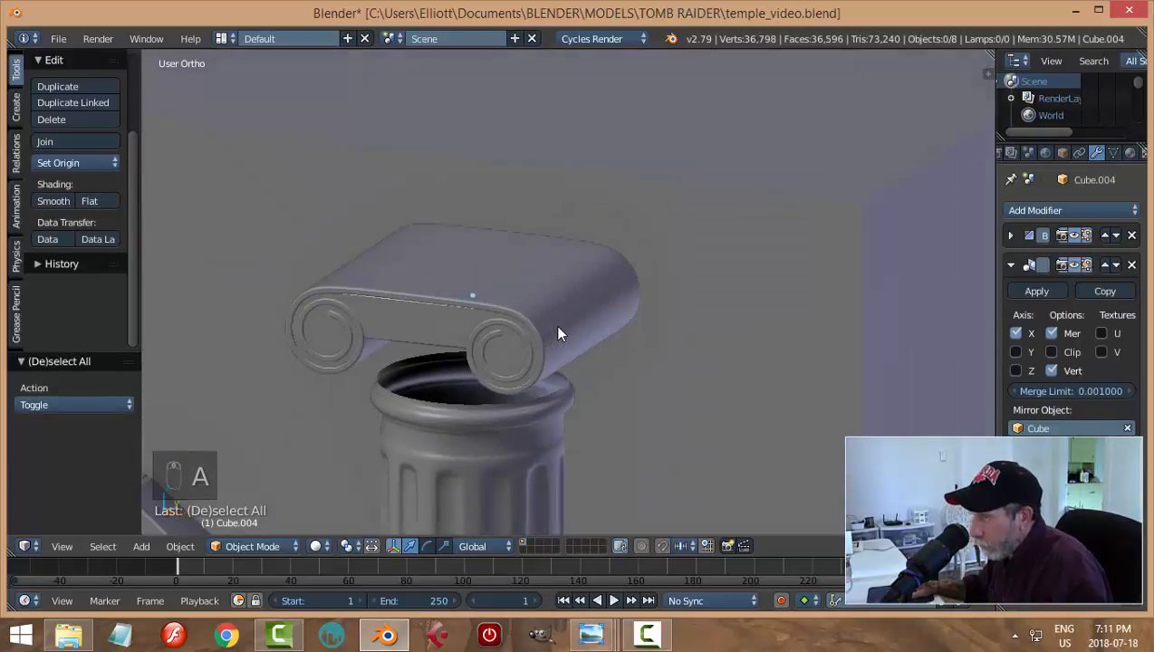
key(ctrl+s)
click(595, 331)
Lower the scroll and its inner block together along Z onto the top of the fluted column, then deselect
middle_drag(711, 353, 681, 338)
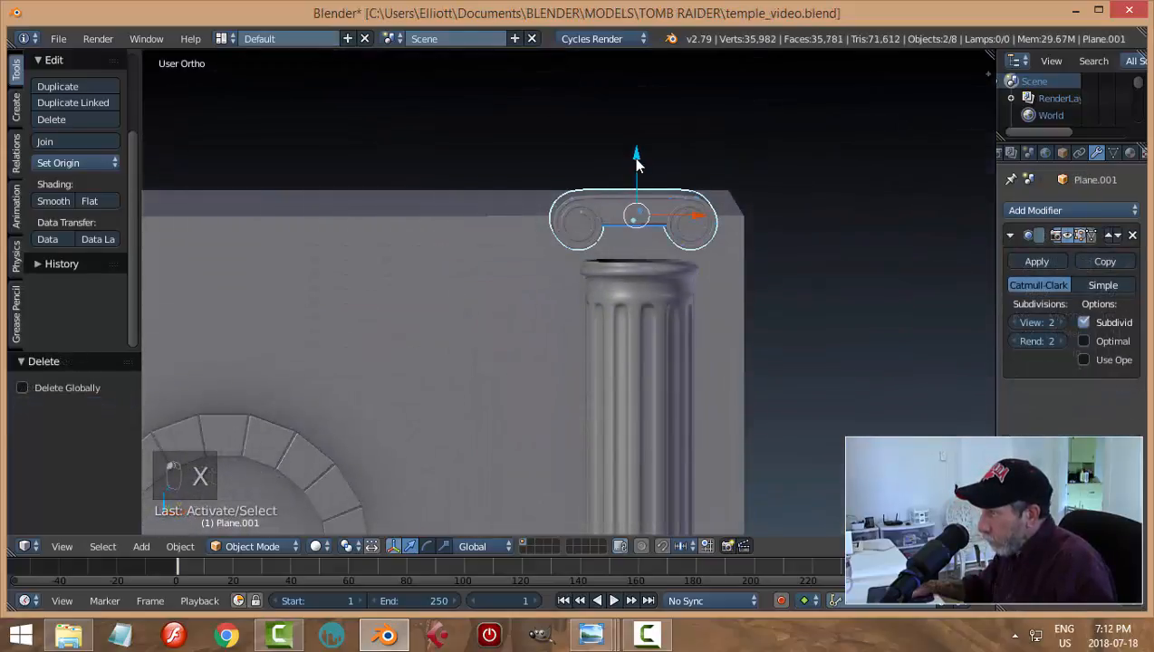
drag(637, 165, 645, 201)
click(644, 200)
key(a)
middle_drag(754, 260, 680, 330)
Select the inner block and the scroll and scale both uniformly to about 1.063, then deselect
right_click(688, 317)
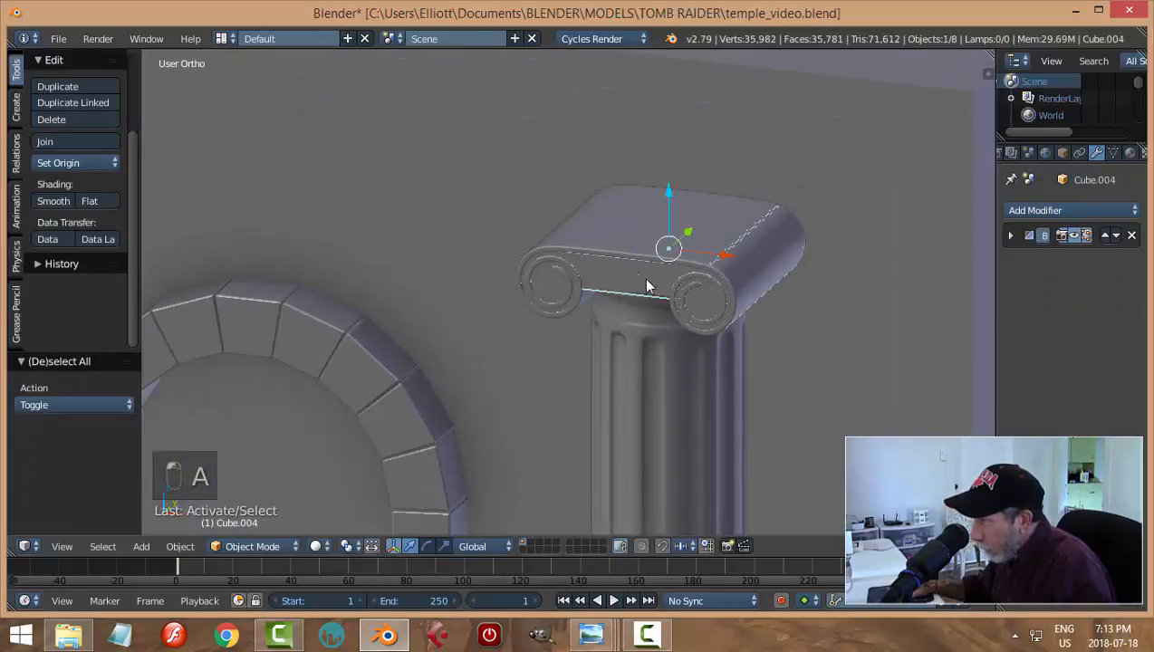
shift+right_click(633, 247)
key(s)
click(738, 311)
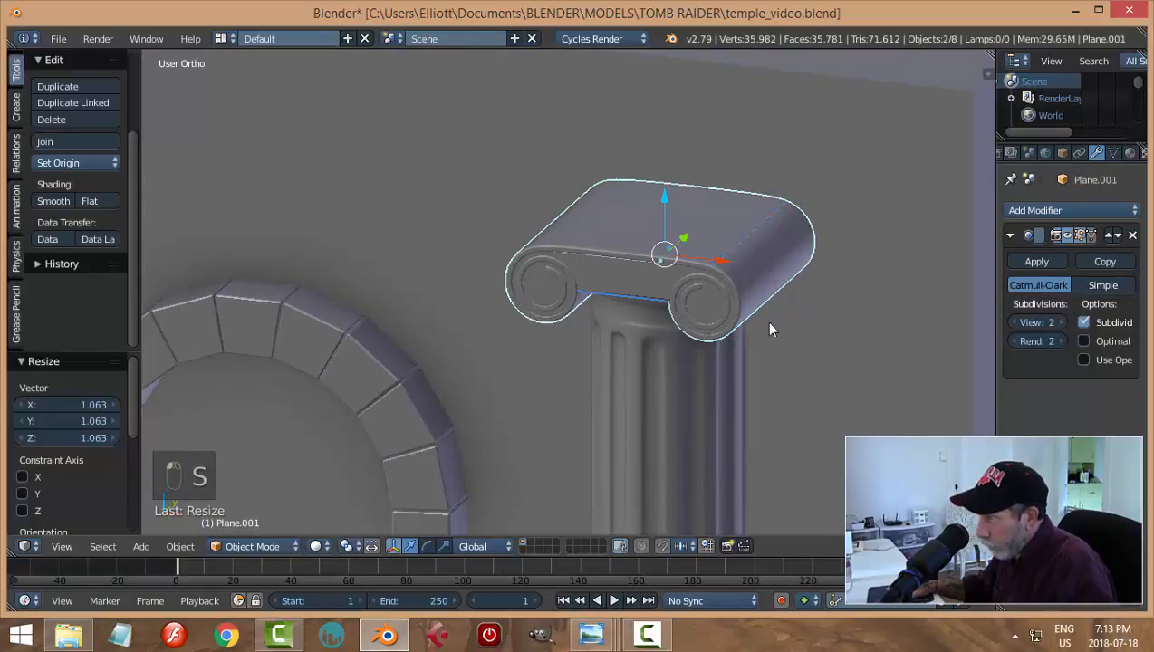
key(a)
Scale the inner block to about 0.94 along Y so it sits inside the scroll, then save the file
scroll(779, 350, down, 4)
middle_drag(729, 387, 614, 321)
right_click(613, 321)
middle_drag(782, 353, 578, 337)
right_click(559, 304)
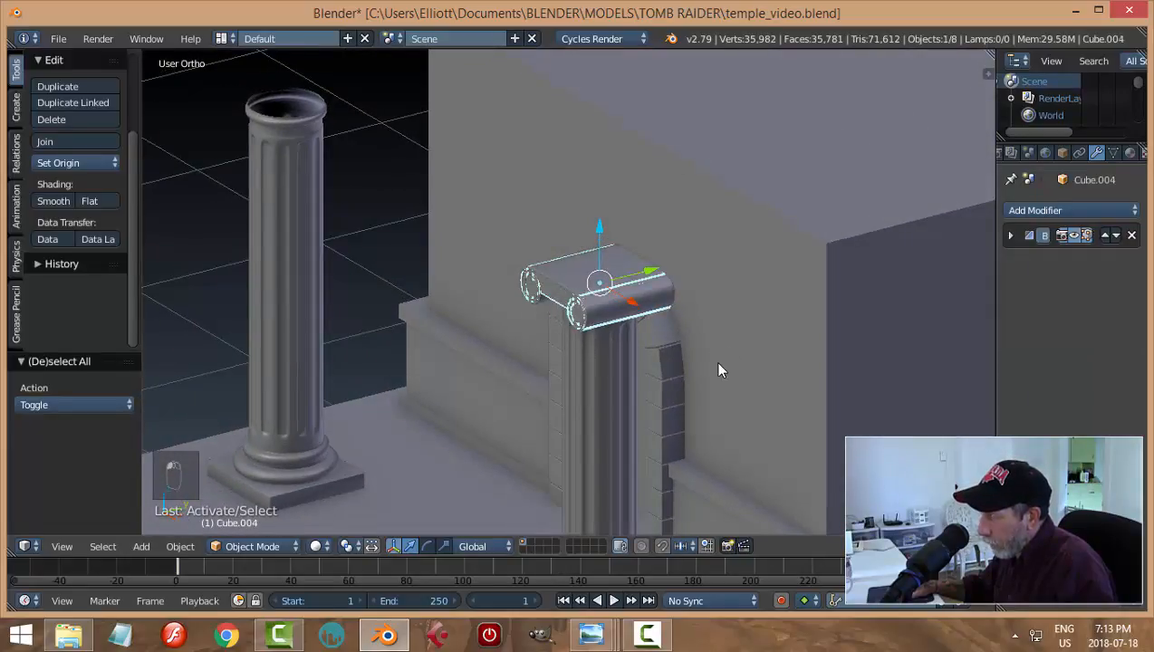
scroll(718, 370, up, 7)
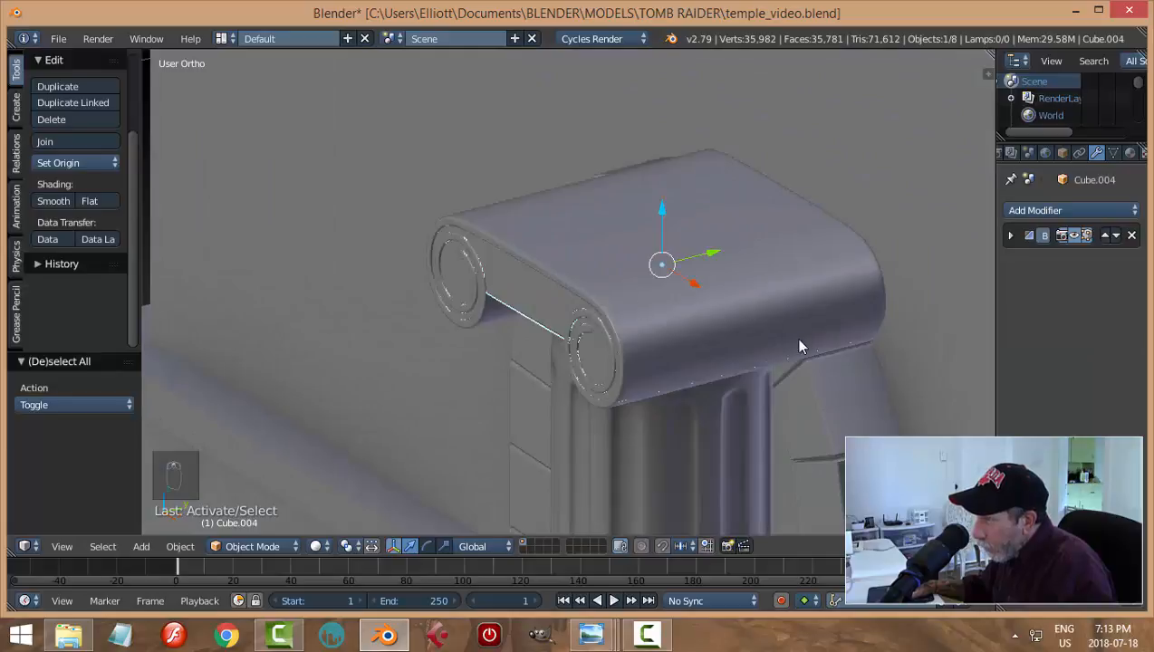
key(s)
key(y)
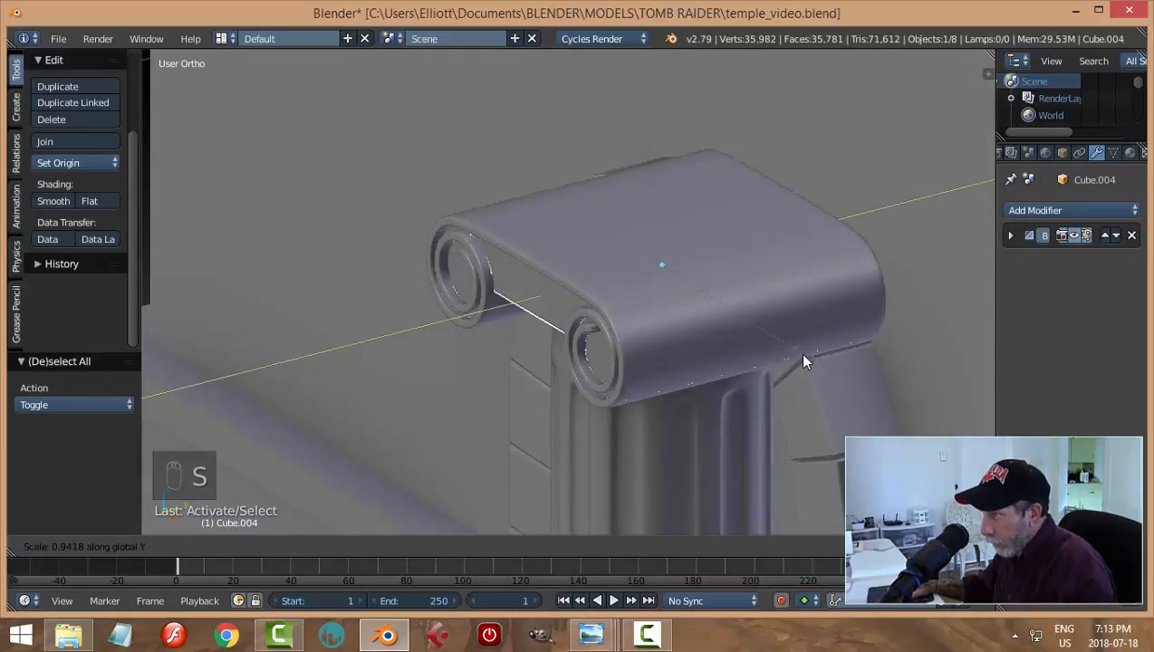
click(802, 355)
key(a)
scroll(834, 362, down, 4)
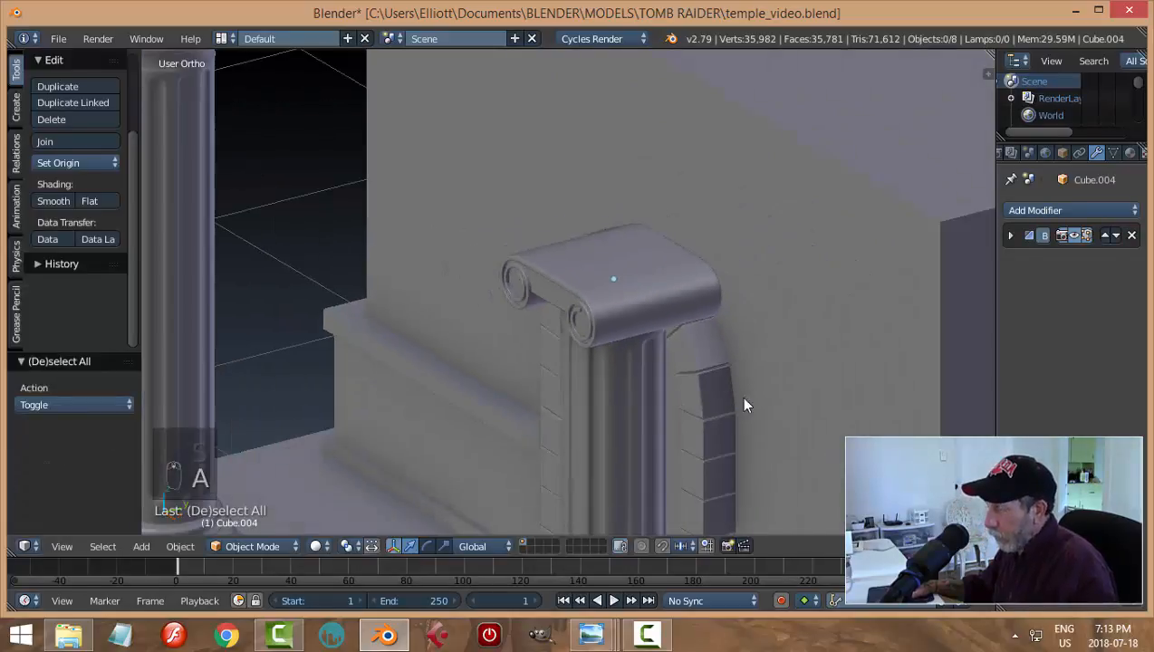
key(ctrl+s)
click(764, 357)
Add five evenly spaced loop cuts running around the scroll's profile, then deselect and switch to edge selection
middle_drag(764, 358, 621, 309)
right_click(634, 310)
key(Tab)
click(812, 349)
middle_drag(819, 351, 569, 318)
key(ctrl+r)
scroll(569, 318, up, 2)
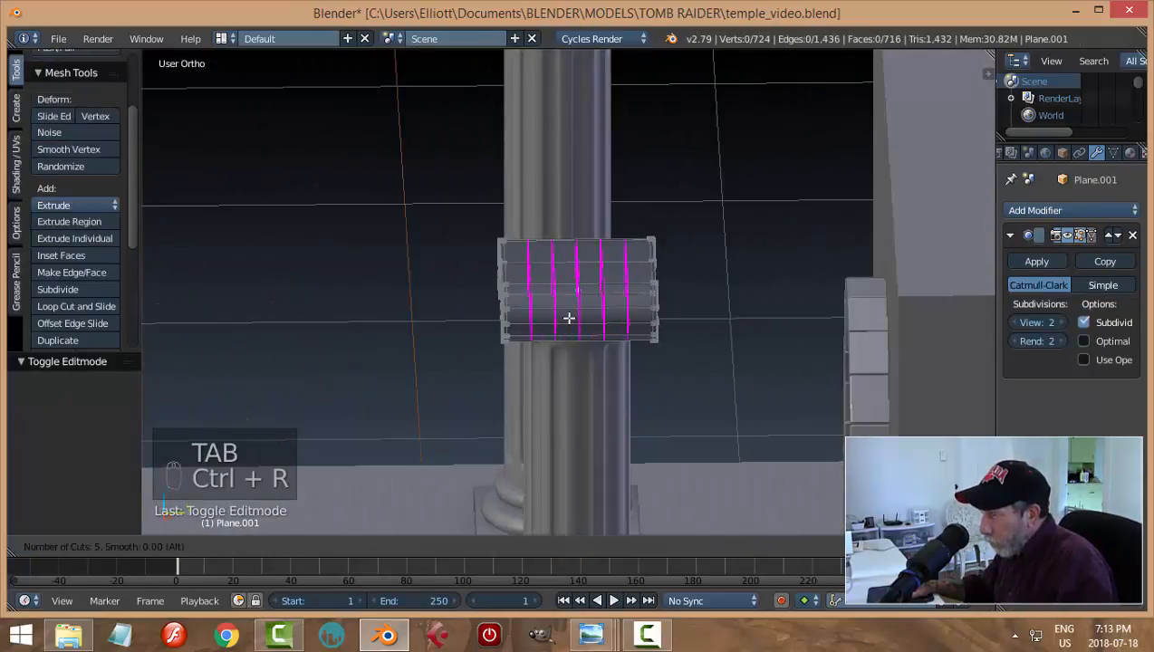
click(568, 318)
right_click(569, 318)
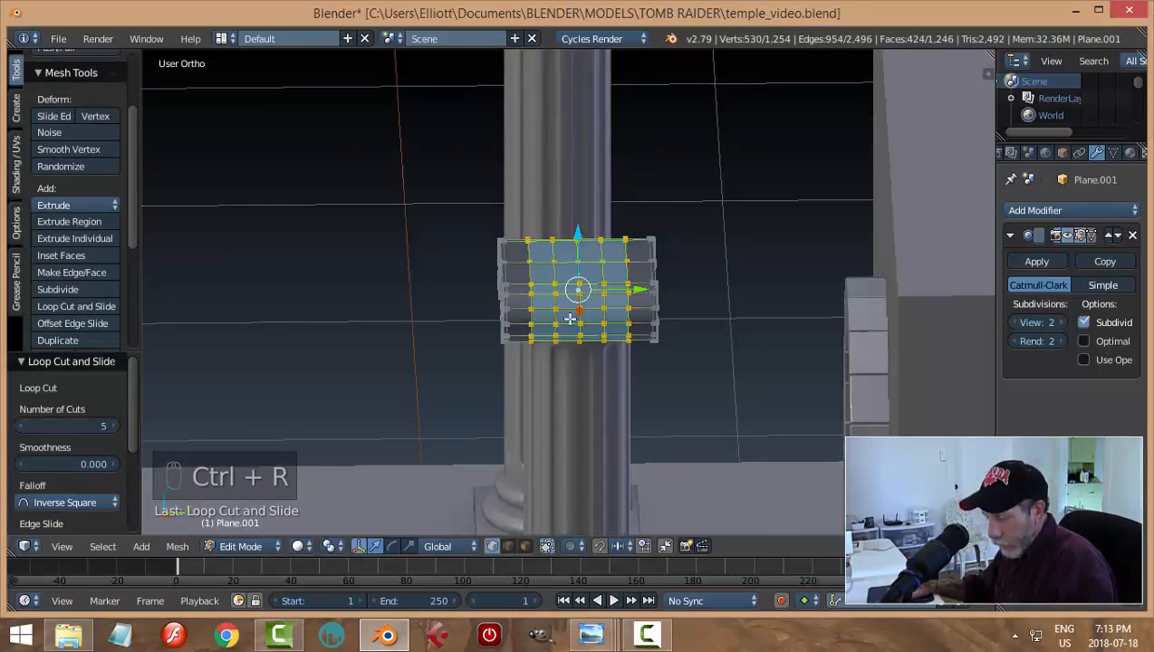
key(a)
key(ctrl+Tab)
click(543, 340)
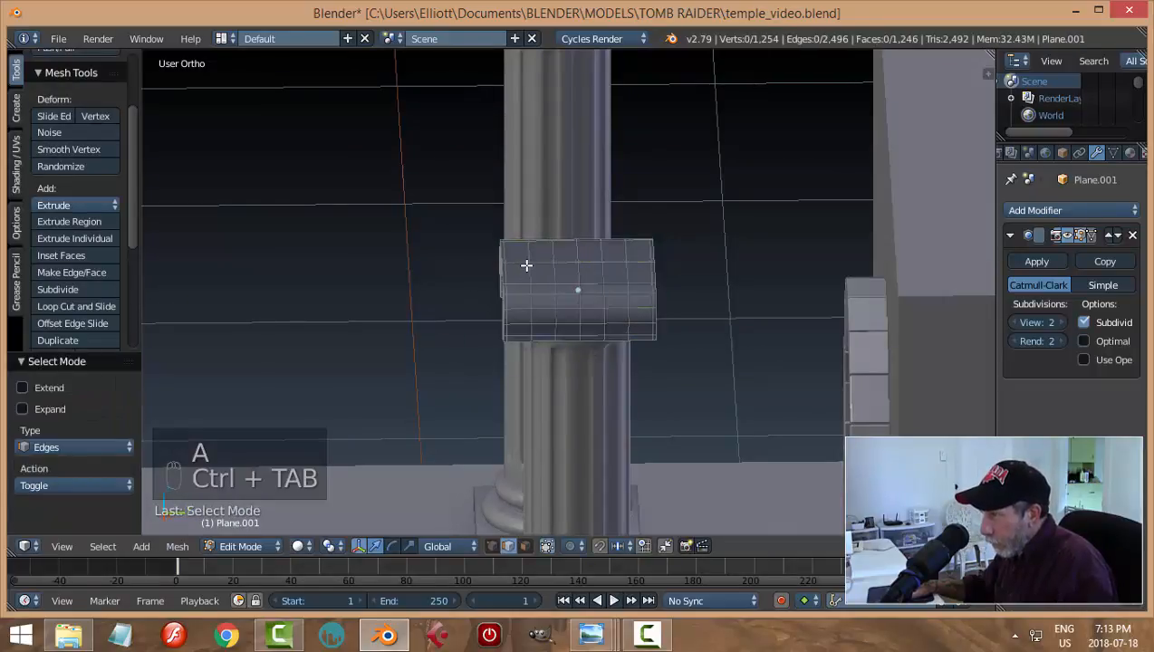
alt+right_click(542, 262)
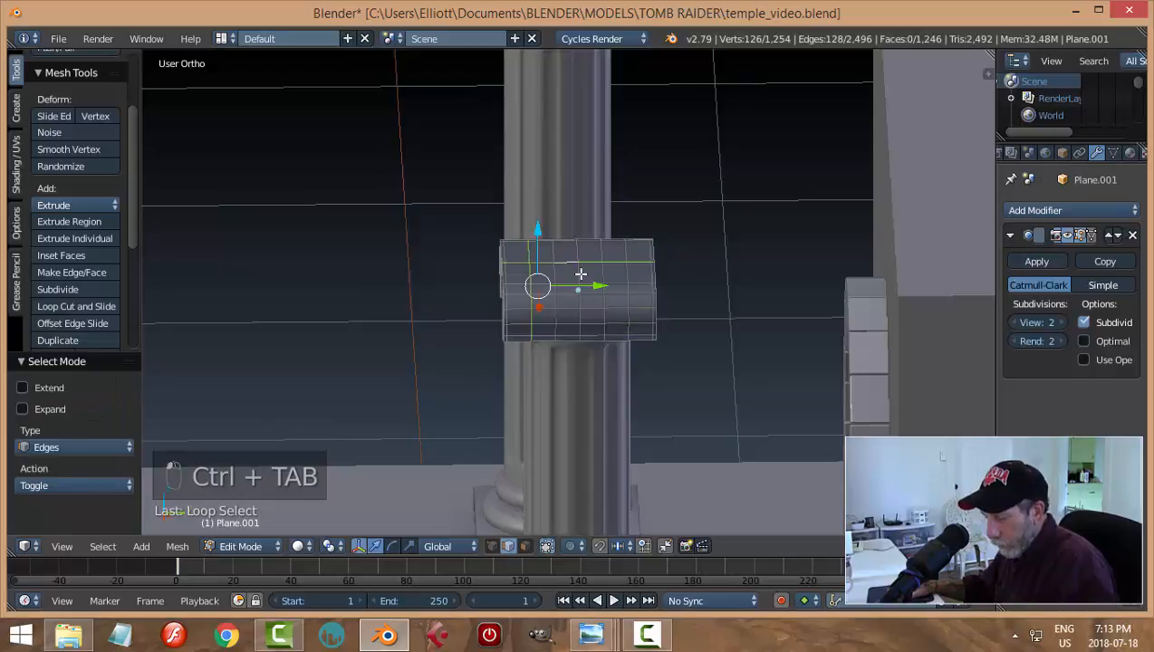
key(ctrl+z)
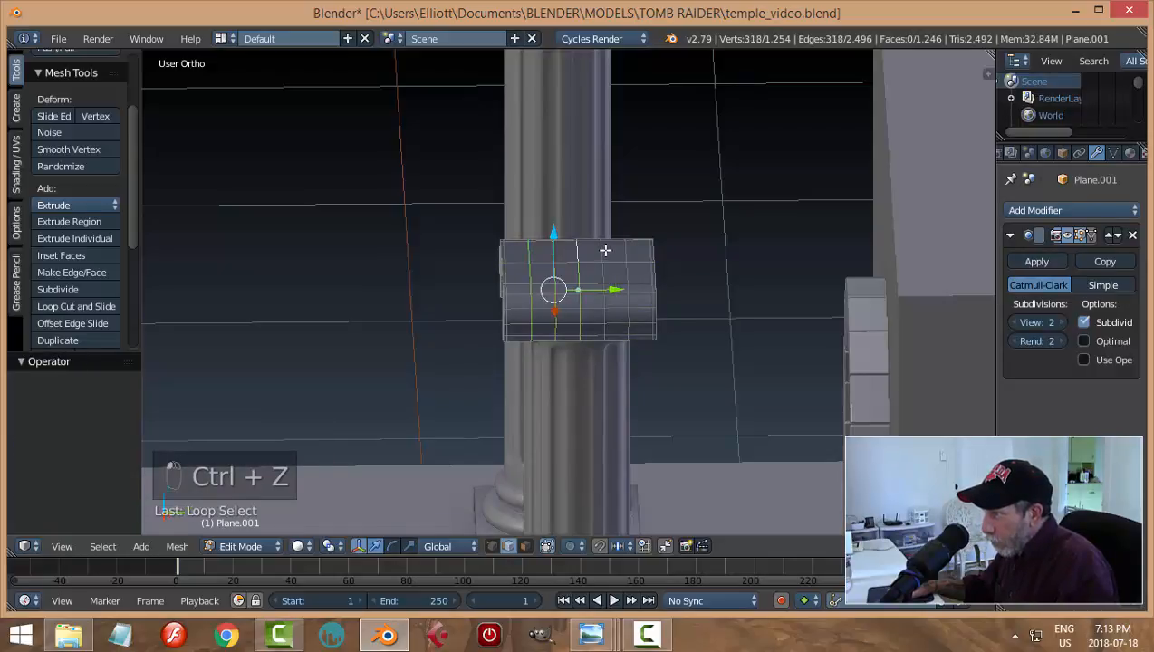
alt+shift+right_click(605, 249)
alt+shift+right_click(628, 248)
key(ctrl+b)
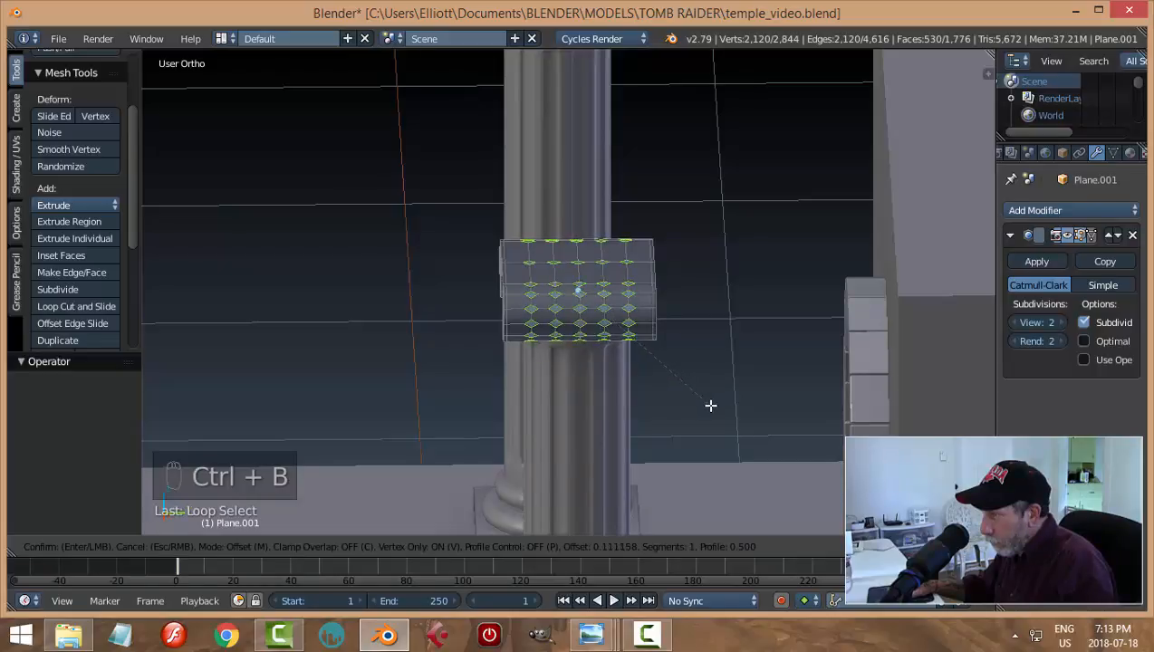
right_click(654, 404)
Select the scroll's entire mesh and remove its duplicate vertices, then deselect
scroll(654, 398, up, 2)
key(a)
key(a)
key(a)
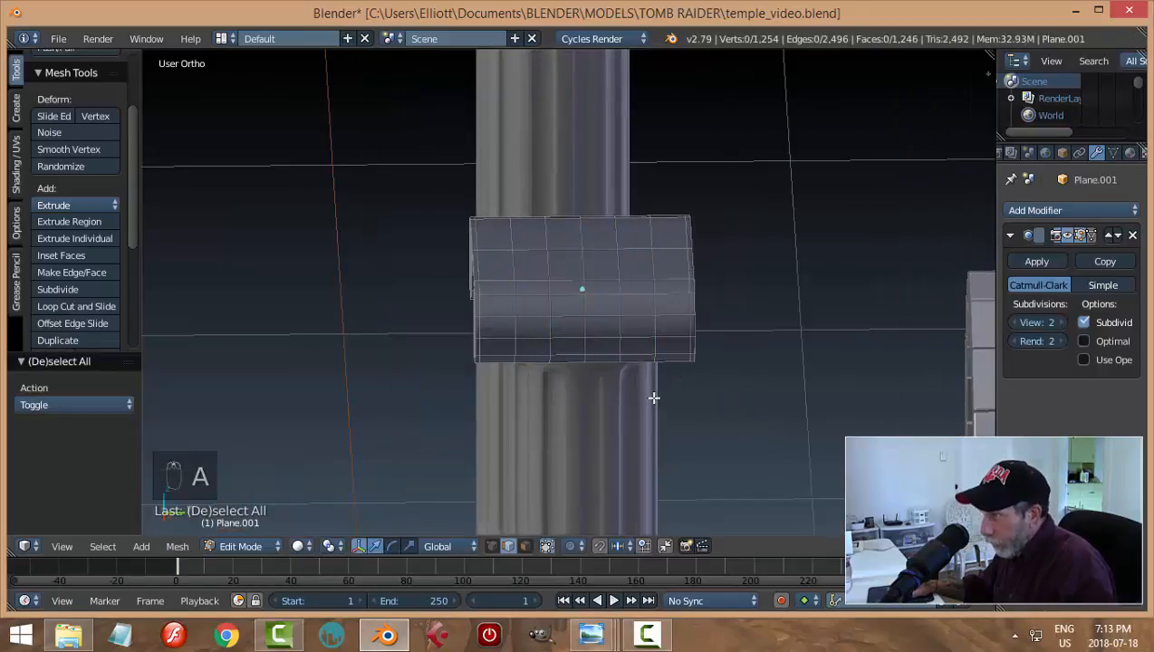
scroll(86, 335, down, 5)
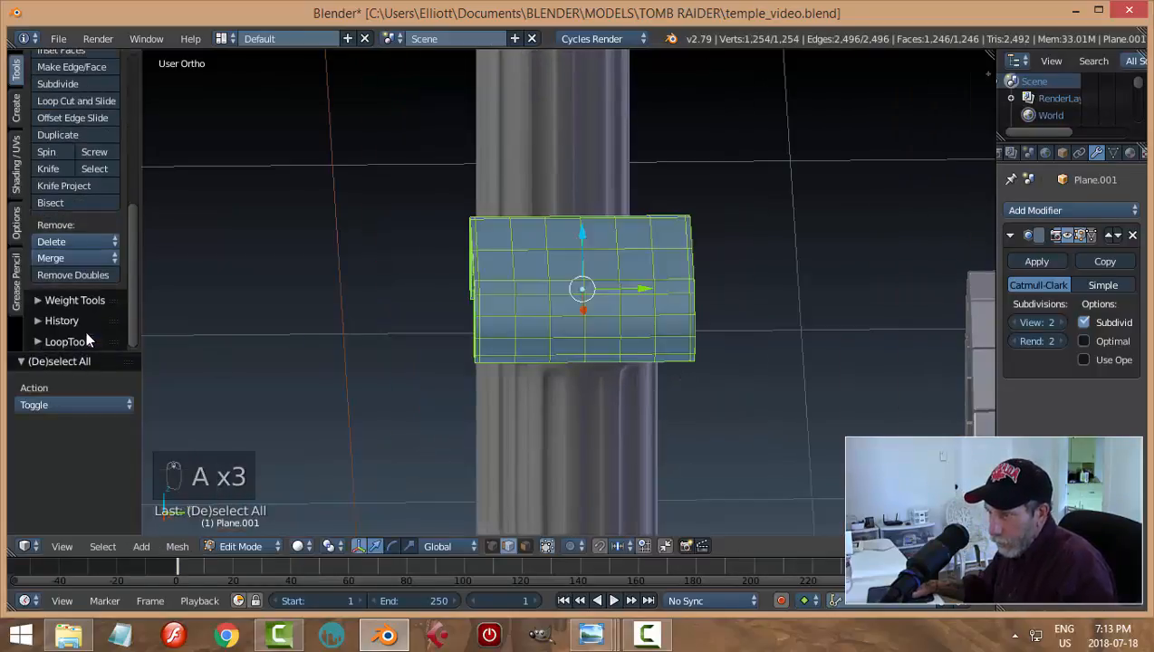
click(76, 275)
key(a)
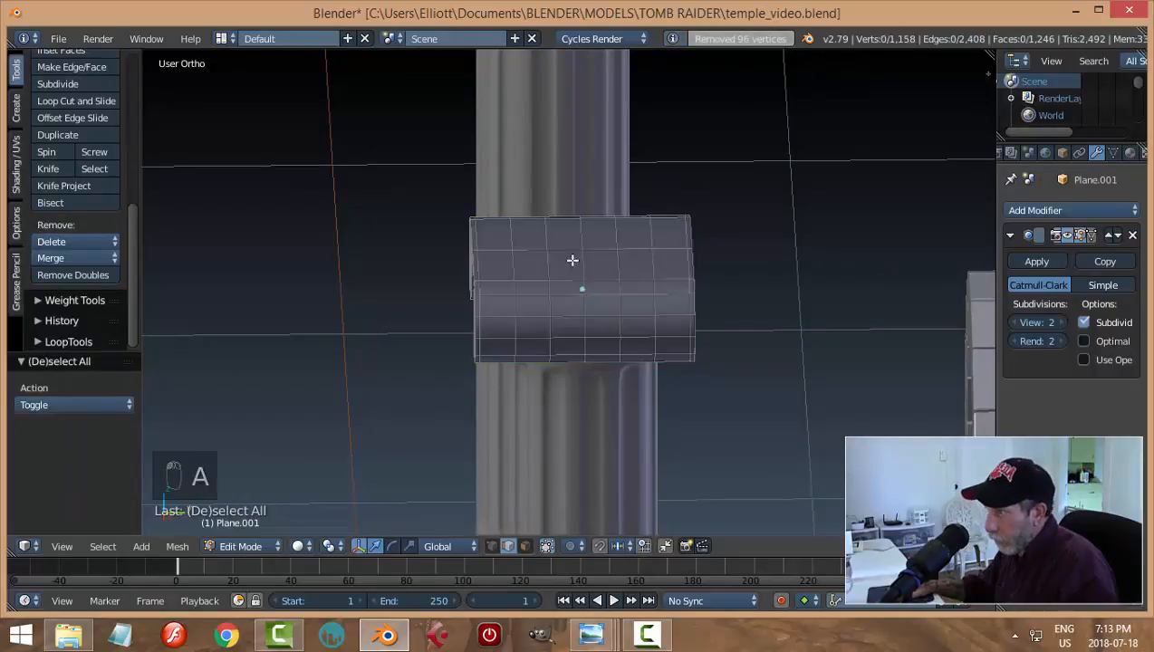
Select the five new edge loops around the scroll and bevel them by 0.035 with one segment
alt+right_click(516, 261)
alt+shift+right_click(547, 261)
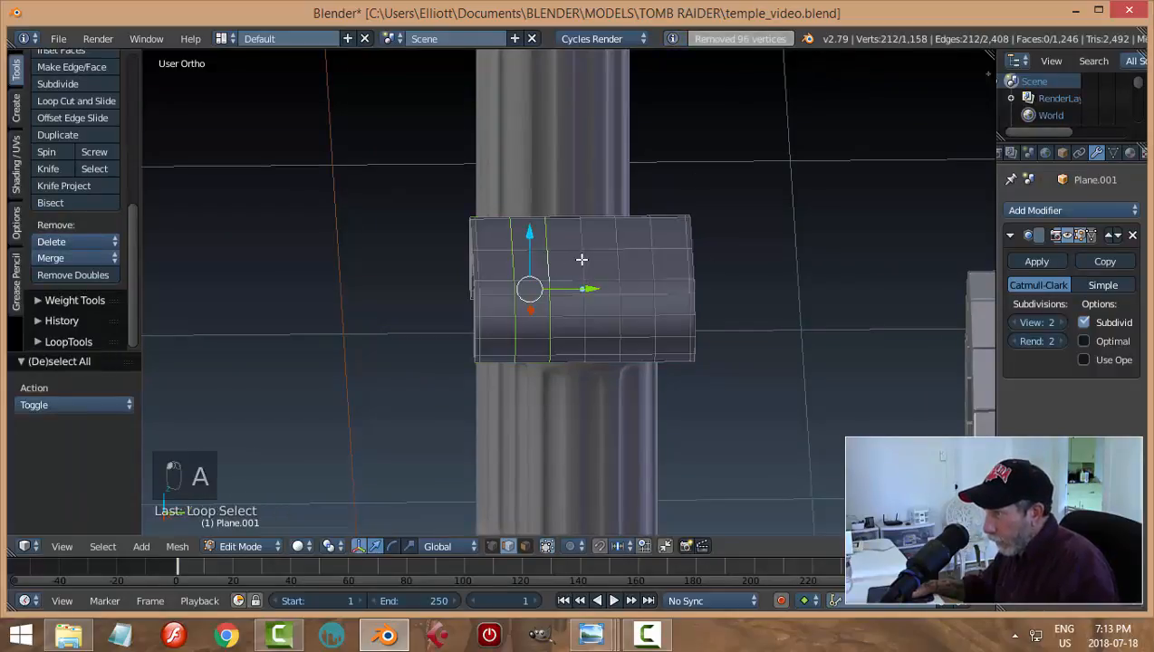
alt+shift+right_click(620, 263)
alt+shift+right_click(650, 263)
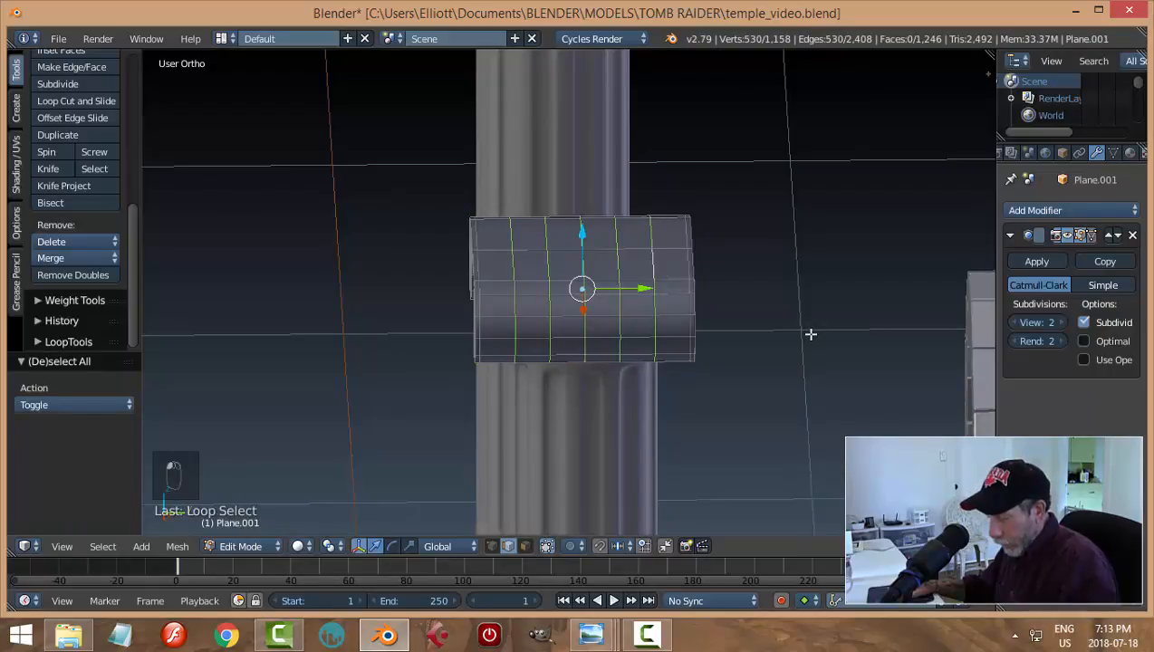
key(ctrl+b)
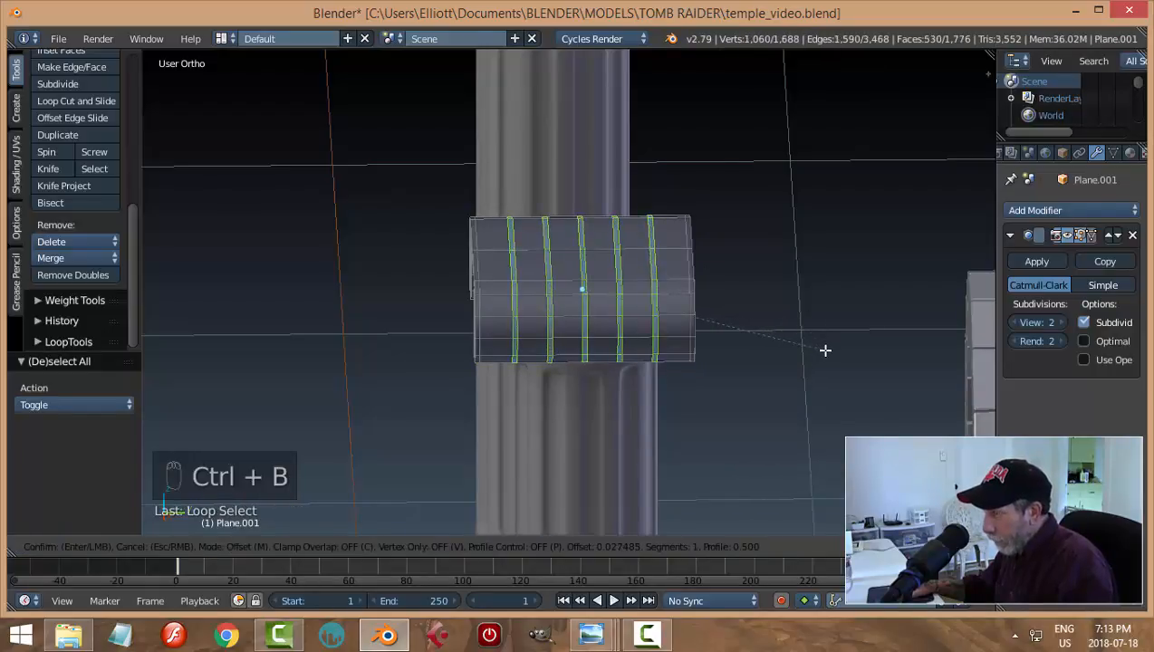
click(825, 350)
Extrude the five beveled strips and fatten them outward by about 0.06 as raised bands, then return to Object Mode
middle_drag(826, 348, 767, 366)
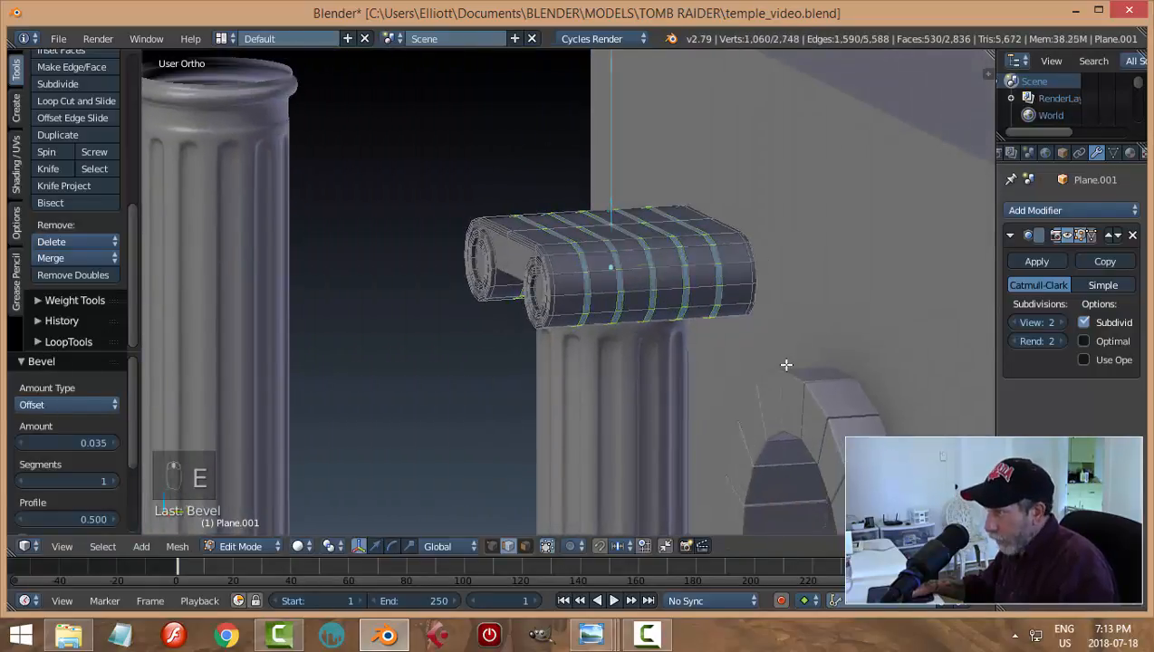
key(e)
key(alt+s)
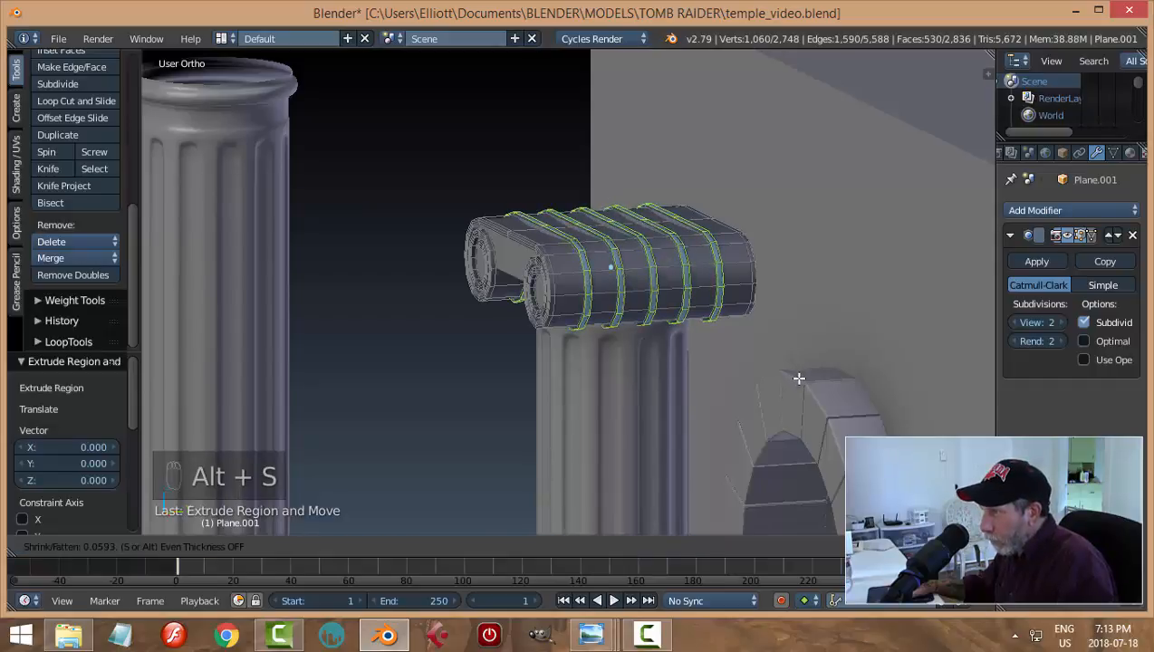
click(796, 376)
middle_drag(796, 376, 810, 352)
key(a)
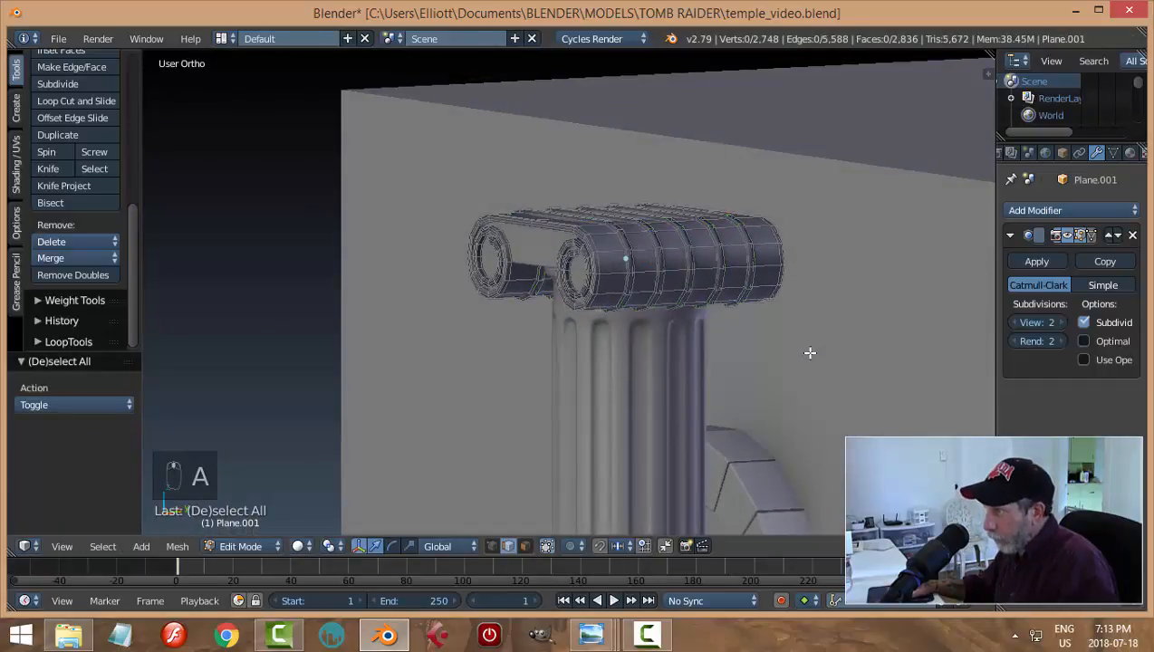
key(Tab)
scroll(754, 288, down, 4)
key(a)
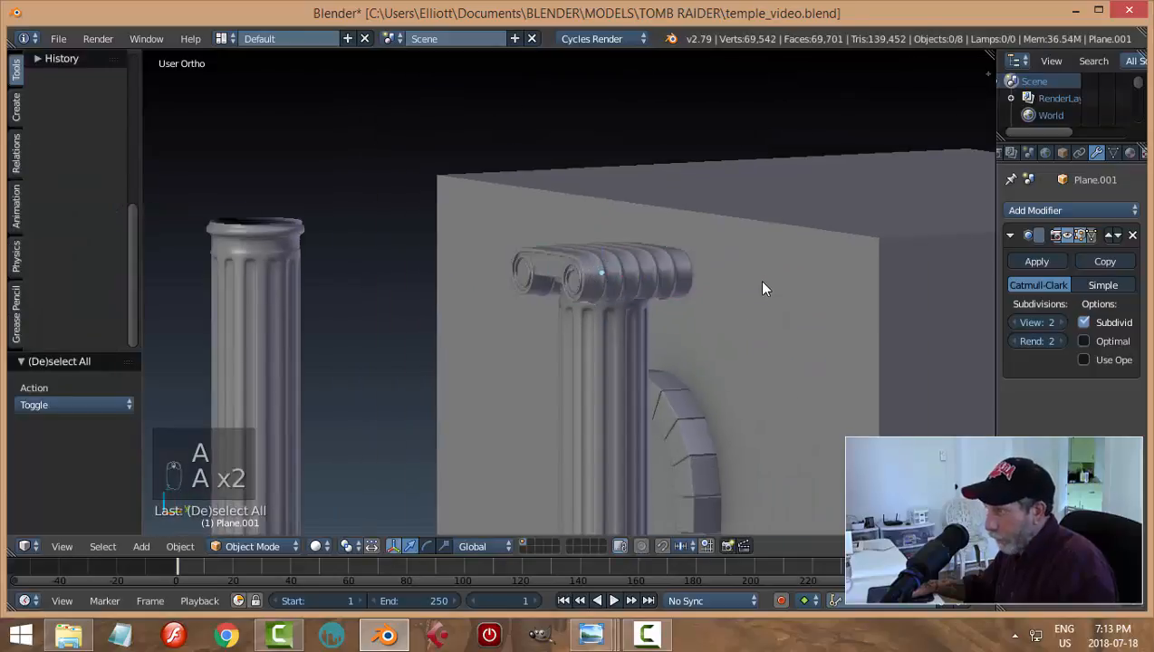
Select the banded scroll and its inner block and nudge them slightly down along Z onto the column, then deselect
middle_drag(762, 288, 860, 309)
scroll(783, 311, up, 3)
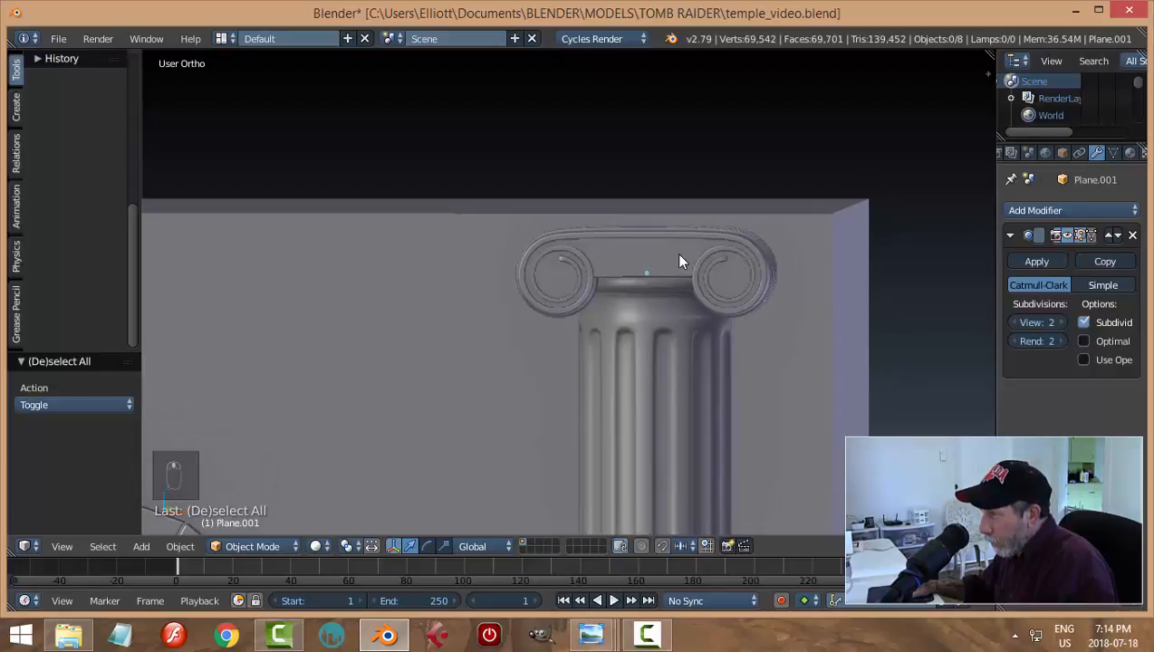
right_click(717, 239)
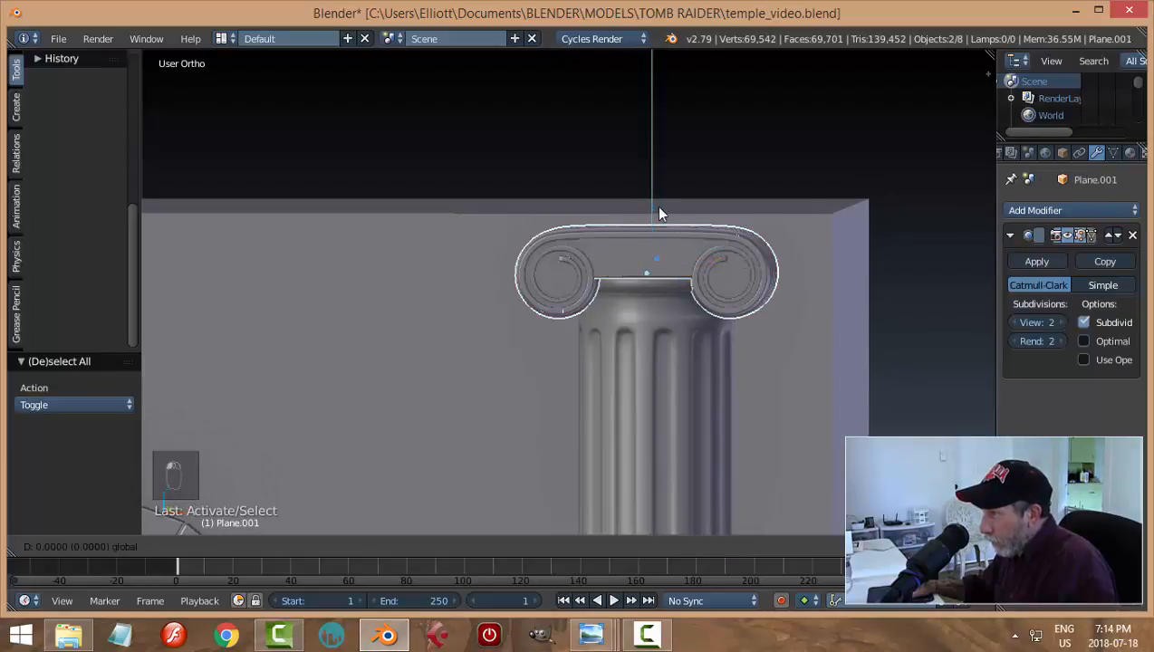
drag(662, 211, 662, 214)
key(a)
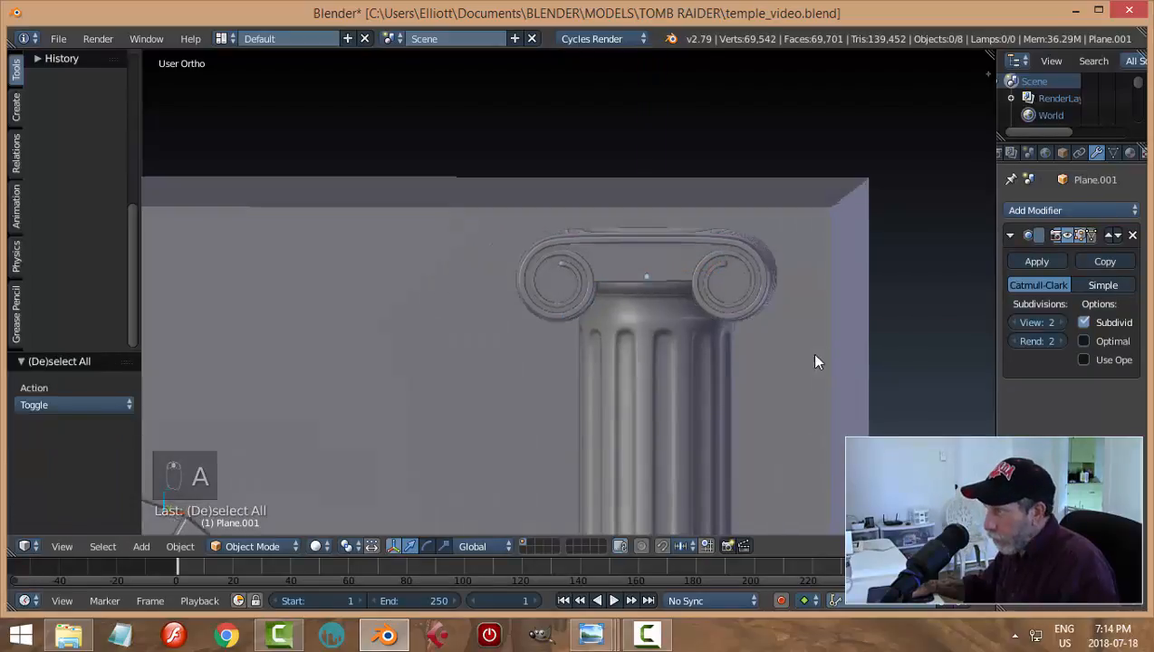
Unhide the temple's hidden roof slab and deselect everything
middle_drag(811, 352, 829, 393)
key(alt+h)
key(a)
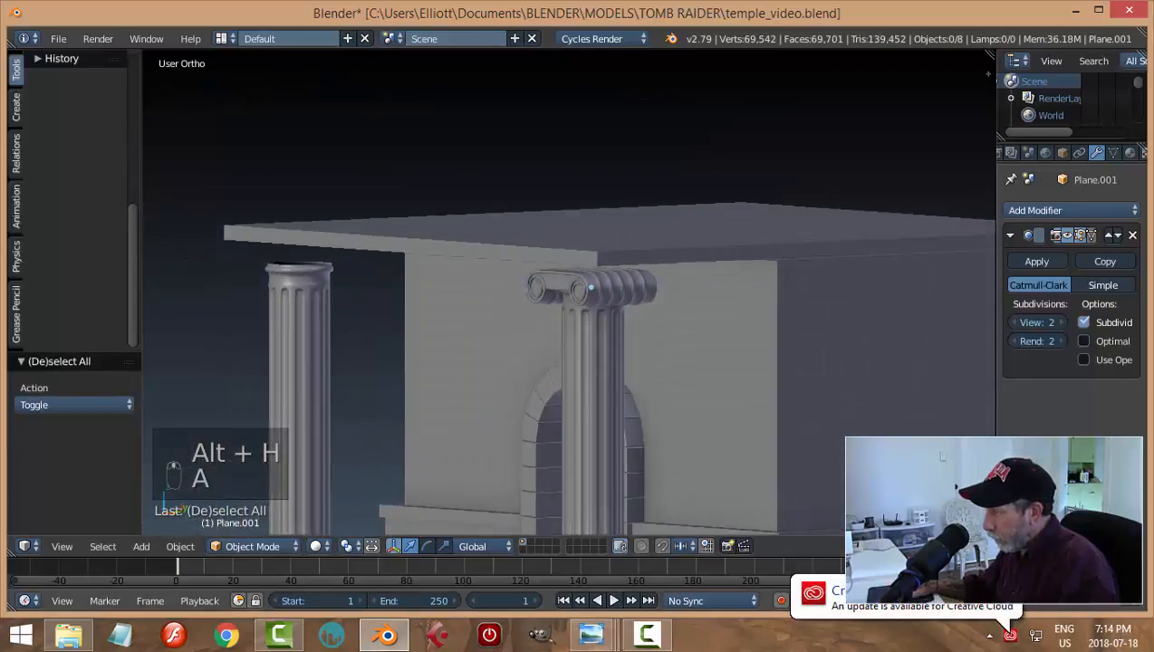
Duplicate the square plinth block under the front right column in place and separate the copy into its own object
mouse_move(704, 404)
middle_down()
mouse_move(759, 427)
mouse_move(806, 414)
mouse_move(824, 441)
mouse_move(693, 420)
mouse_move(662, 402)
mouse_move(720, 385)
mouse_move(717, 421)
middle_up()
scroll(716, 422, down, 3)
right_click(582, 451)
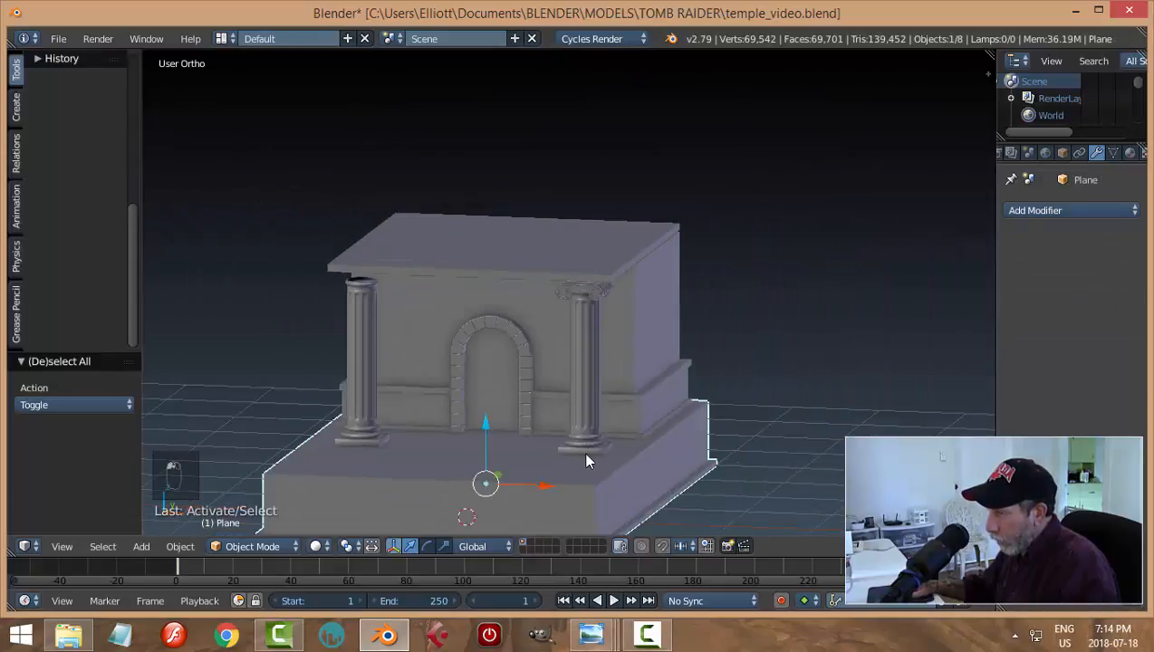
right_click(589, 455)
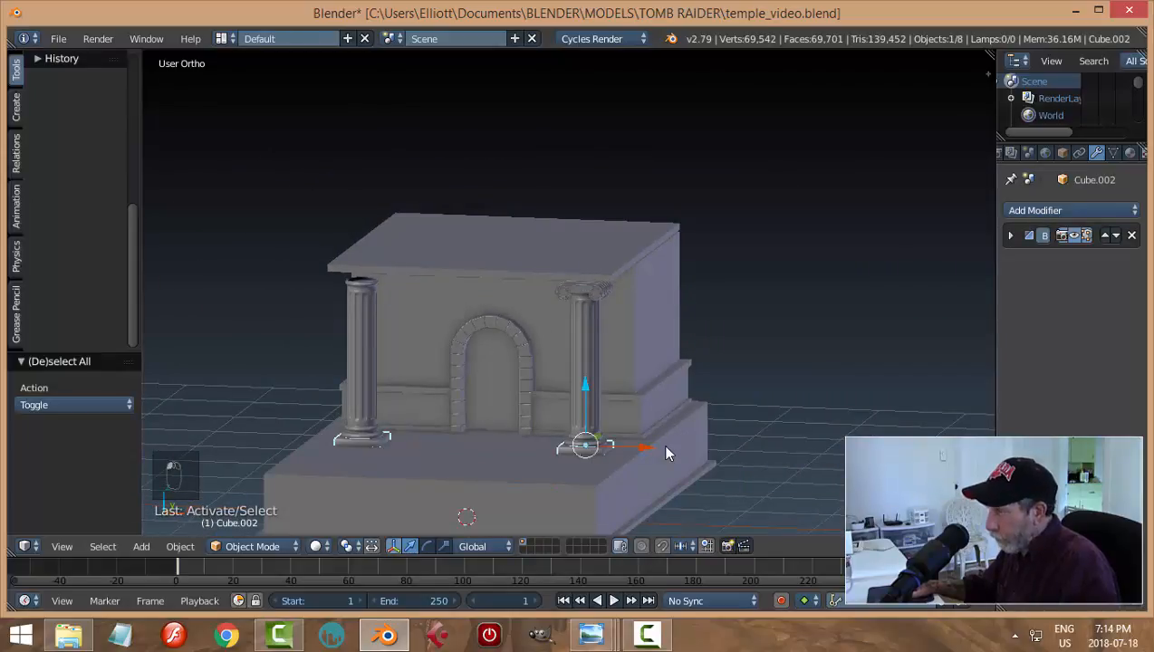
key(Tab)
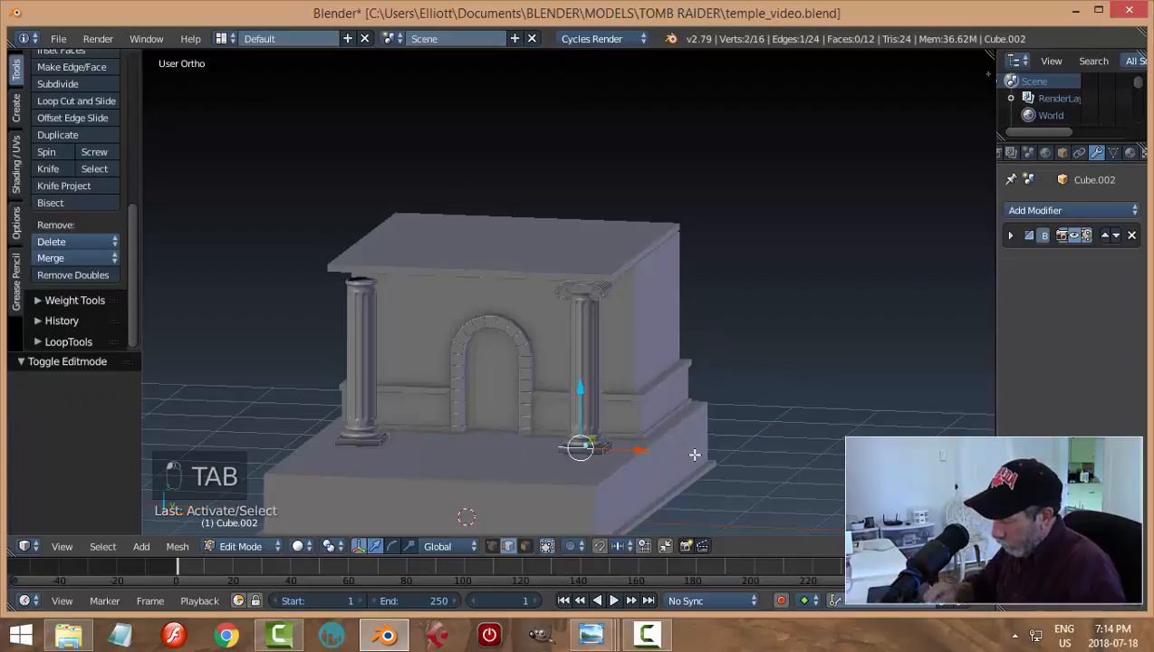
key(ctrl+l)
key(shift+d)
right_click(694, 455)
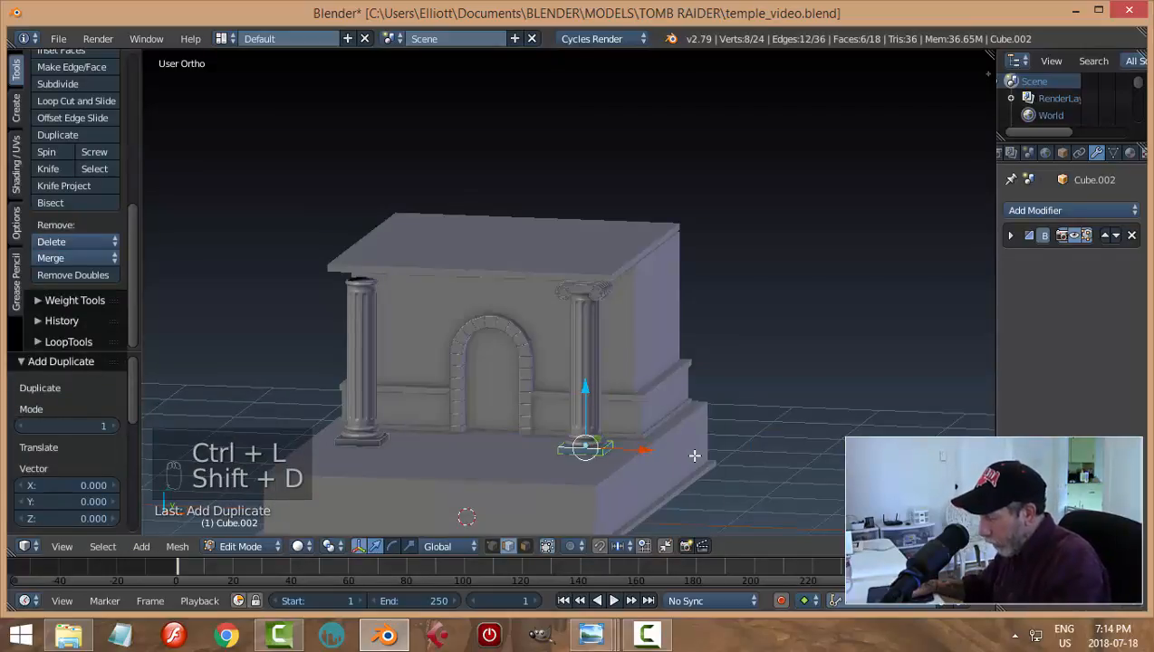
key(p)
click(690, 455)
key(Tab)
key(Tab)
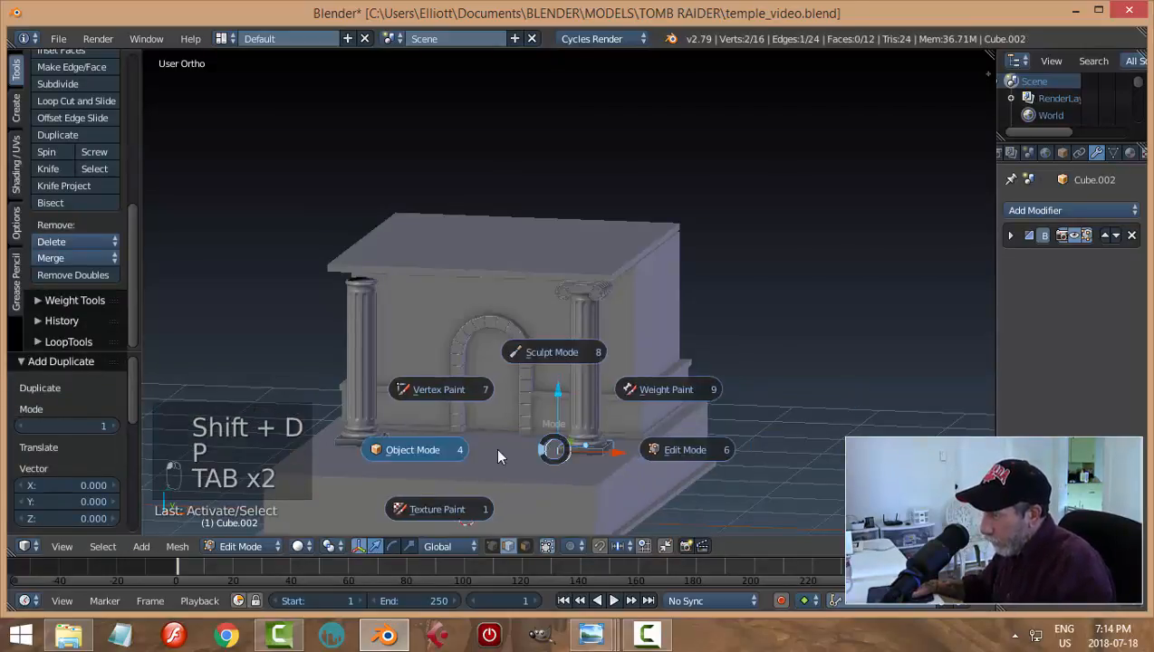
Return to Object Mode, select the separated plinth copy under the front right column and raise it about 1.93 along Z onto the scroll capital
click(602, 453)
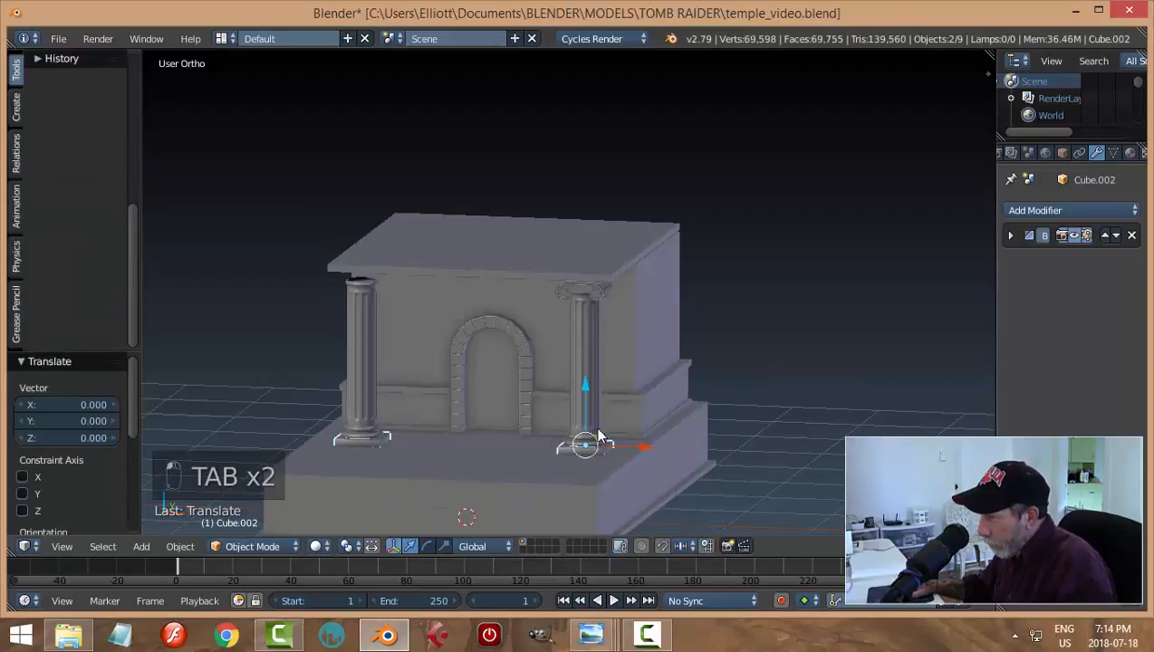
key(a)
key(a)
key(a)
click(593, 454)
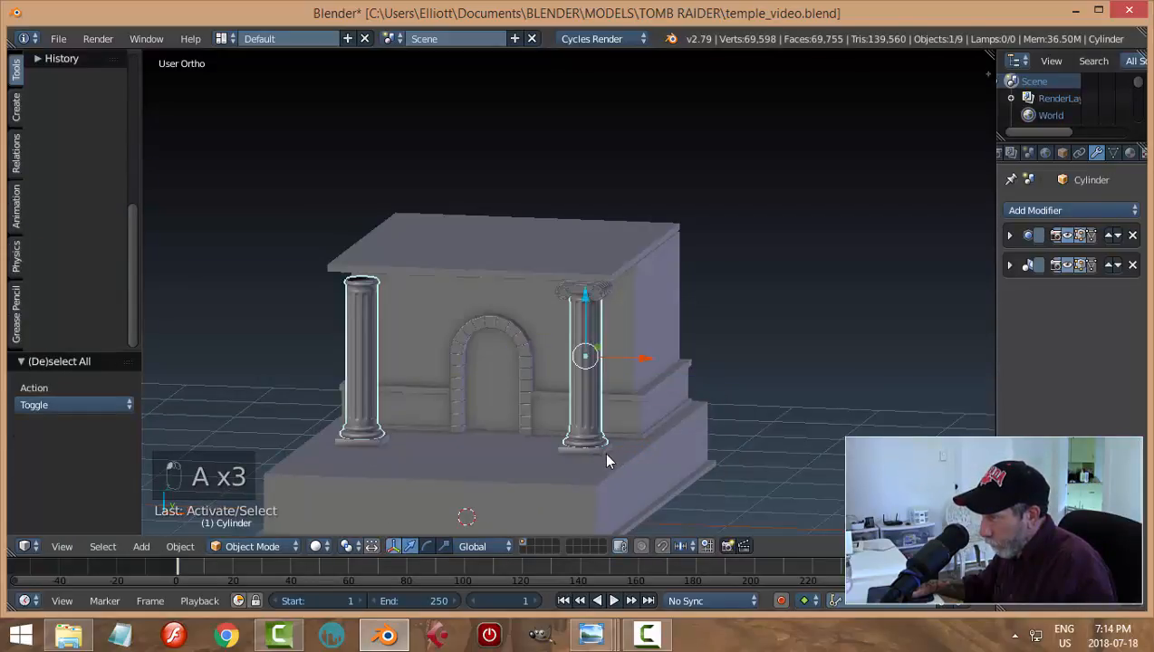
right_click(606, 453)
right_click(602, 452)
drag(585, 387, 596, 309)
scroll(627, 397, up, 3)
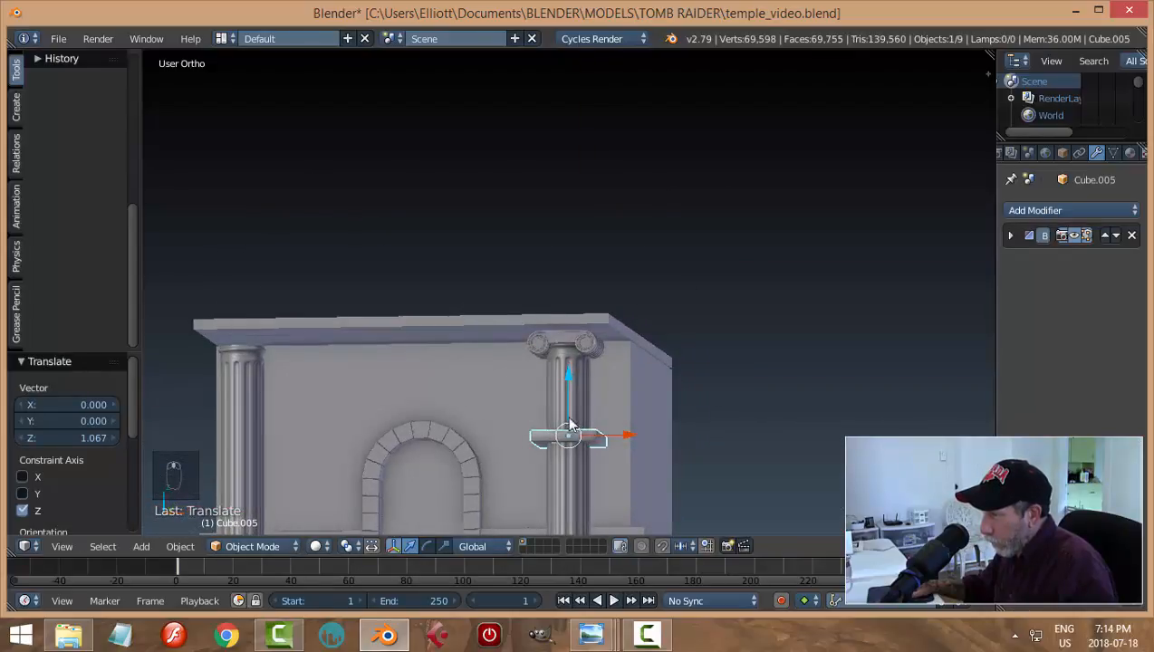
drag(570, 387, 588, 276)
Scale the raised plinth copy uniformly to about 0.88 so it fits between the scroll capital and the roof slab
middle_drag(693, 302, 716, 354)
scroll(695, 391, up, 3)
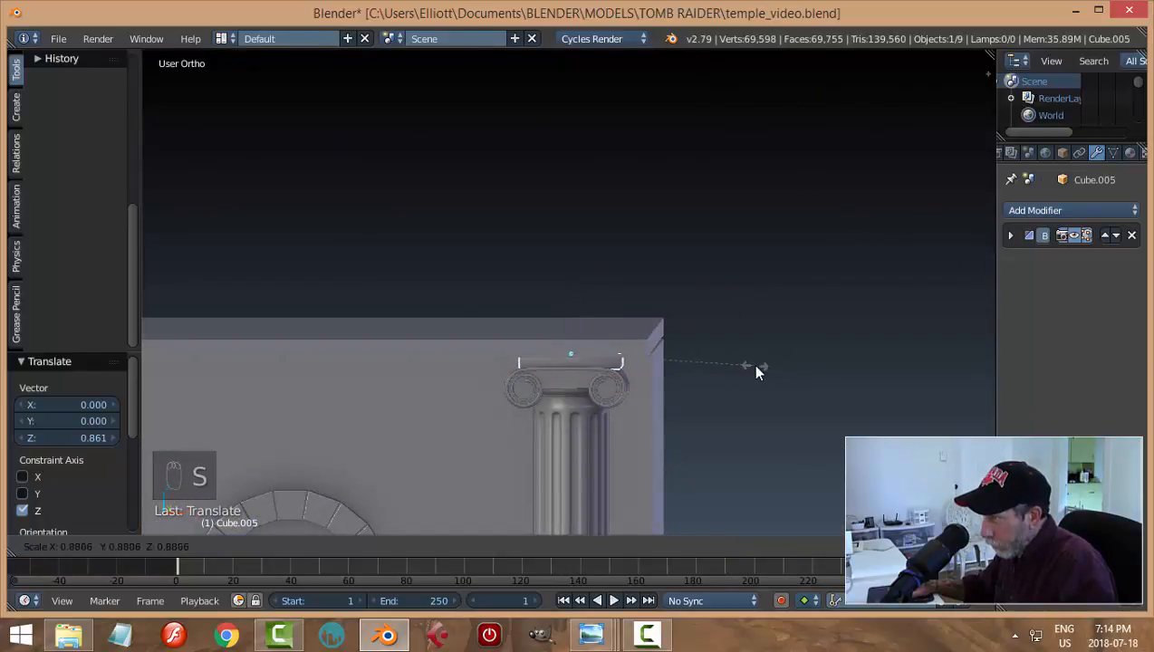
click(751, 364)
middle_drag(751, 363, 624, 384)
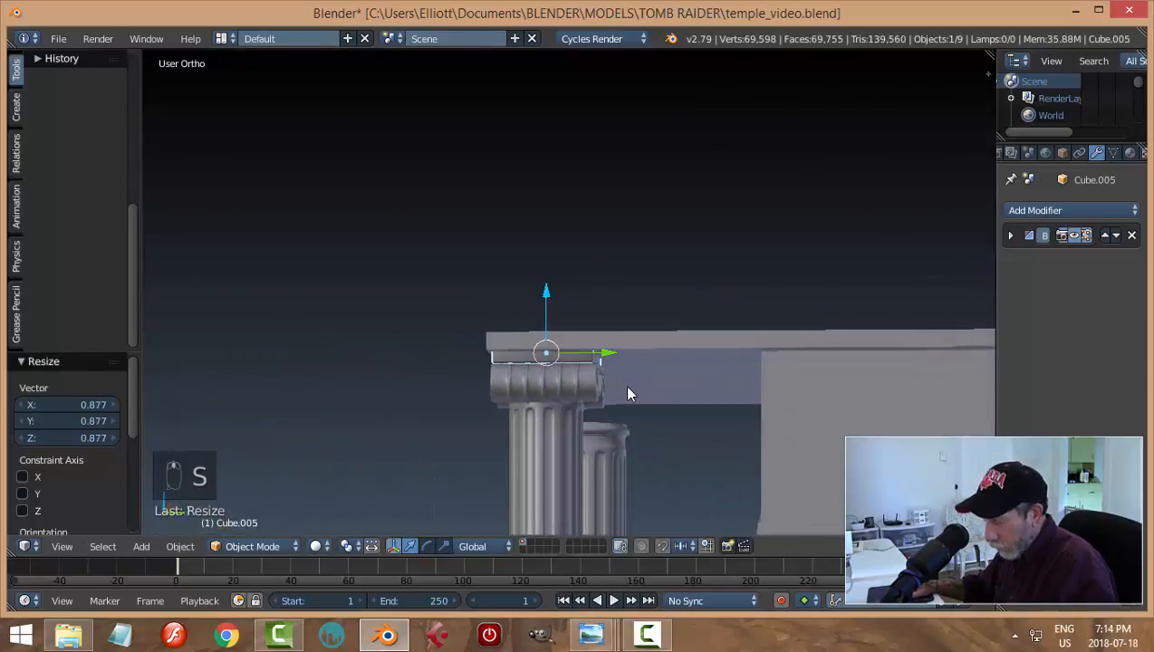
Try stretching the block above the scroll capital along Y by about 1.13, undo the resize and deselect
key(s)
key(y)
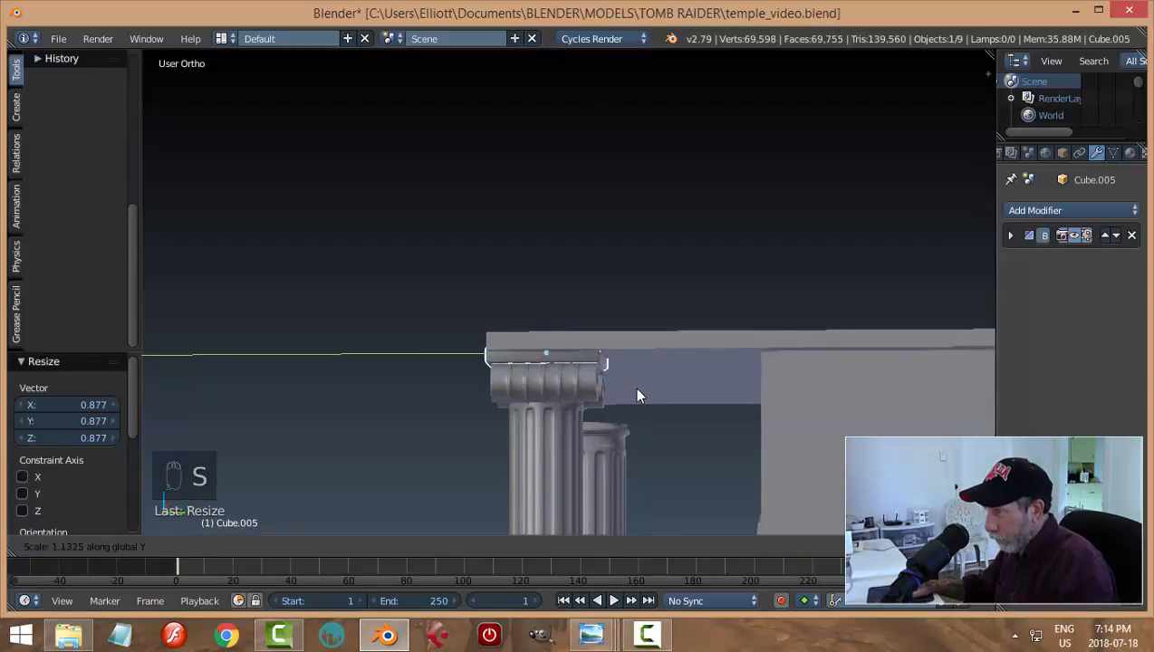
click(640, 396)
key(a)
middle_drag(707, 417, 827, 417)
key(ctrl+z)
key(ctrl+z)
key(a)
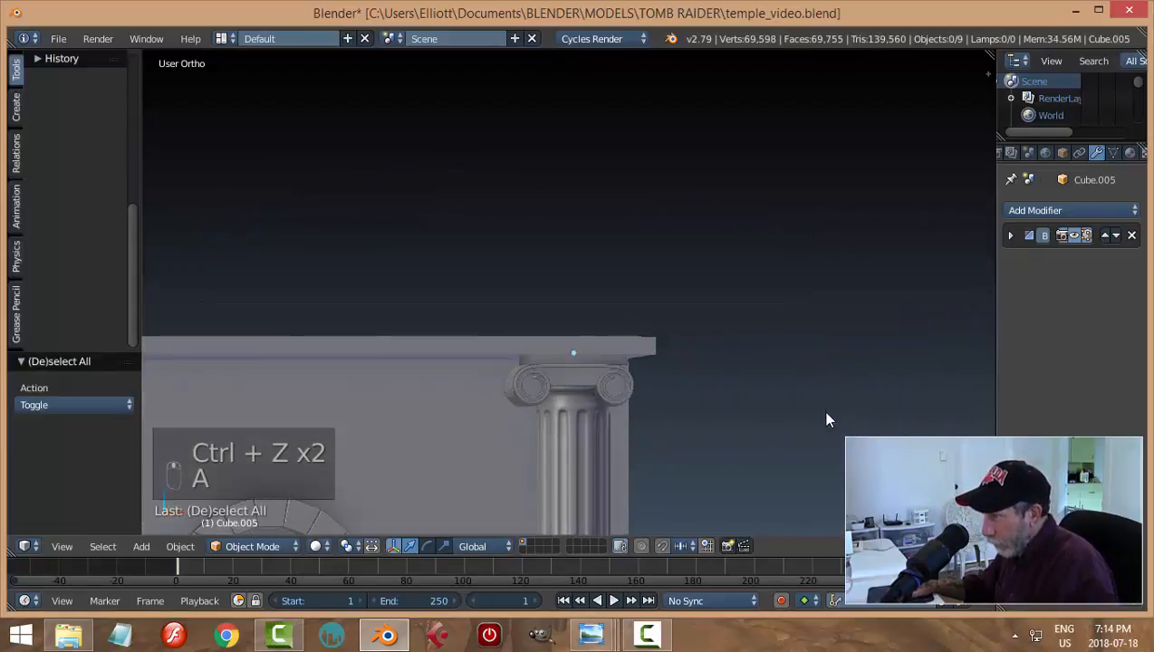
In front view, shift the block above the scroll capital about 0.02 in negative X to center it, then deselect
scroll(778, 422, up, 3)
middle_drag(747, 419, 730, 419)
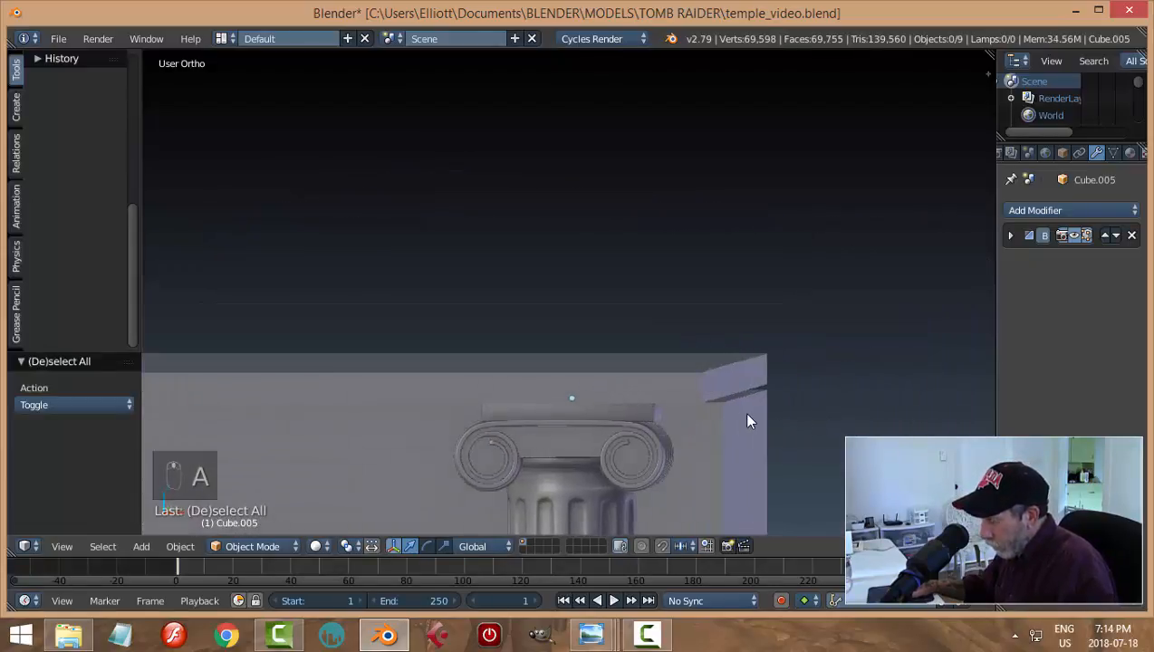
key(KP_1)
scroll(744, 434, up, 2)
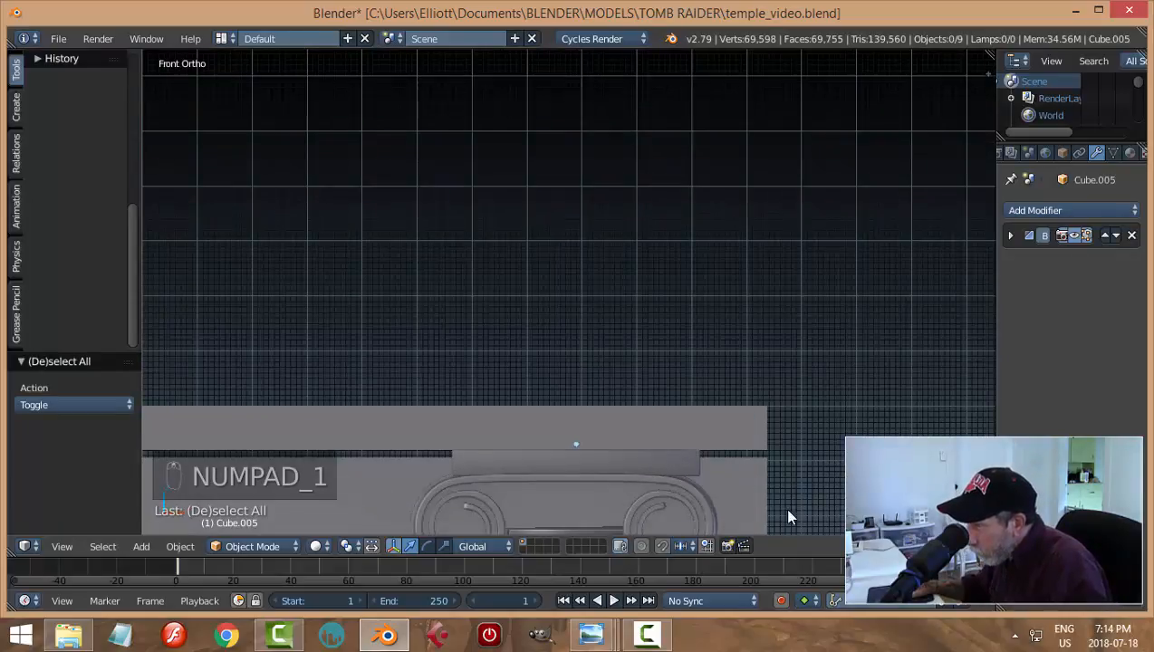
shift+middle_drag(788, 517, 766, 444)
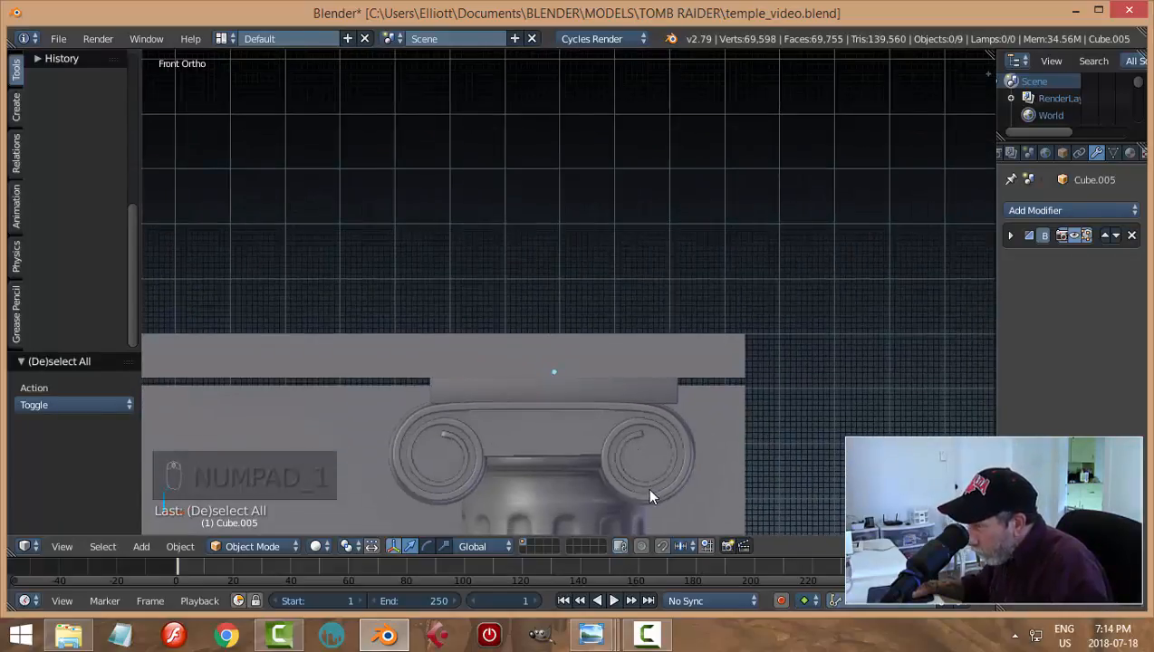
right_click(650, 385)
key(g)
key(x)
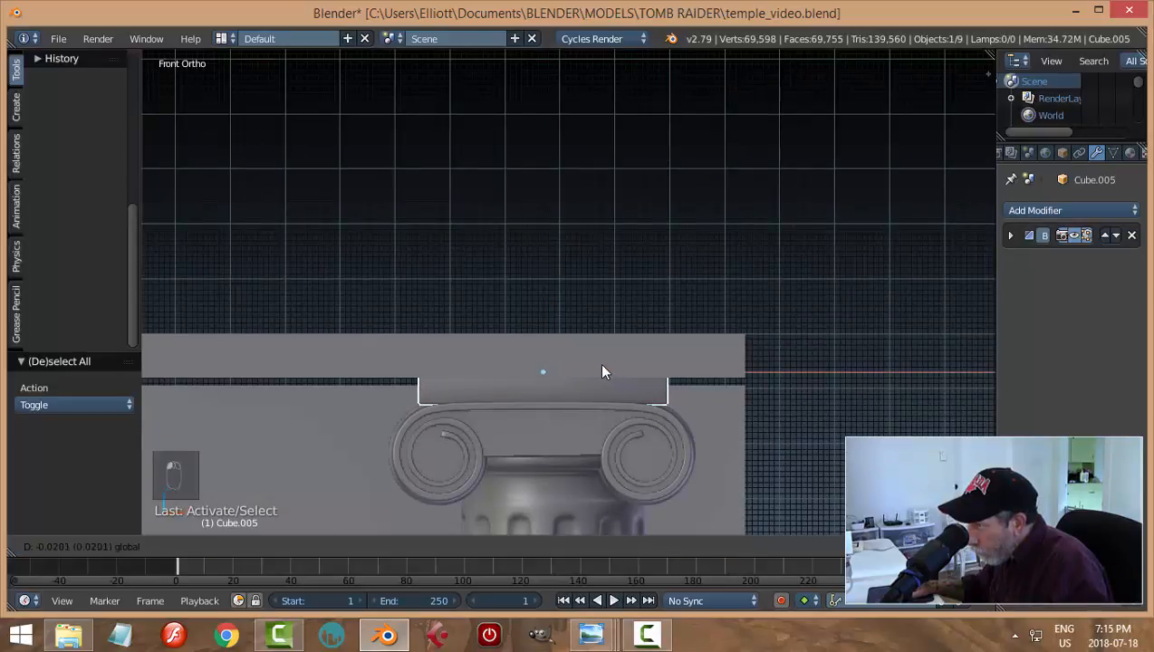
click(603, 367)
key(a)
Scale the block above the scroll capital uniformly to about 0.85, lower it slightly along Z onto the scrolls and deselect
scroll(695, 392, down, 2)
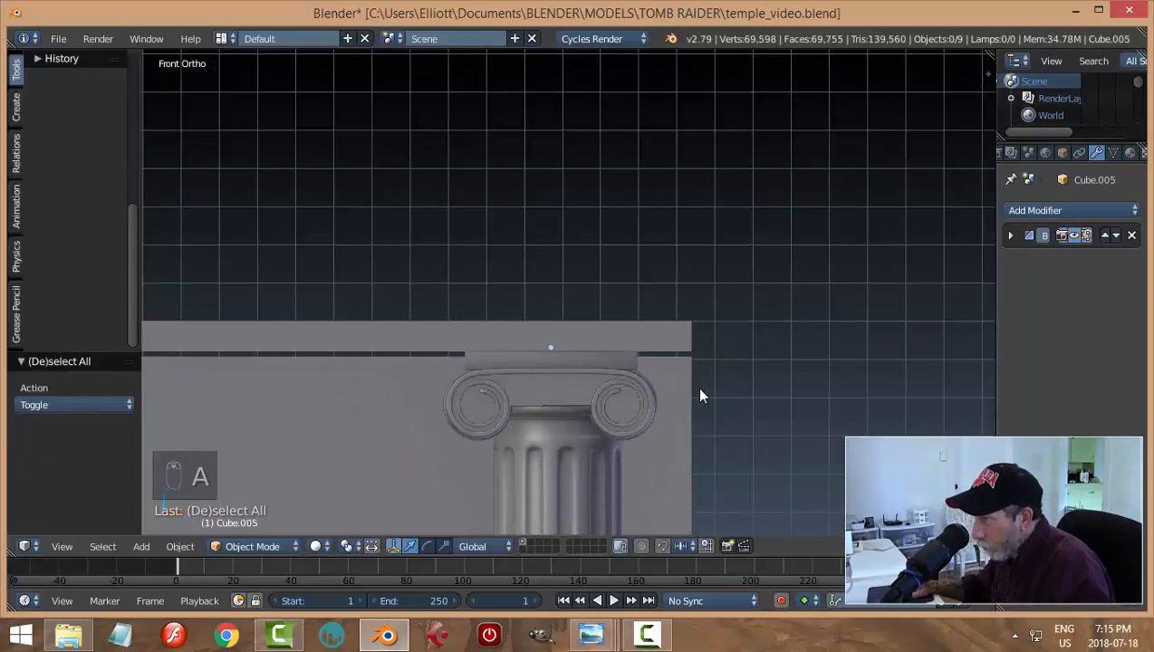
middle_drag(700, 396, 574, 377)
right_click(523, 339)
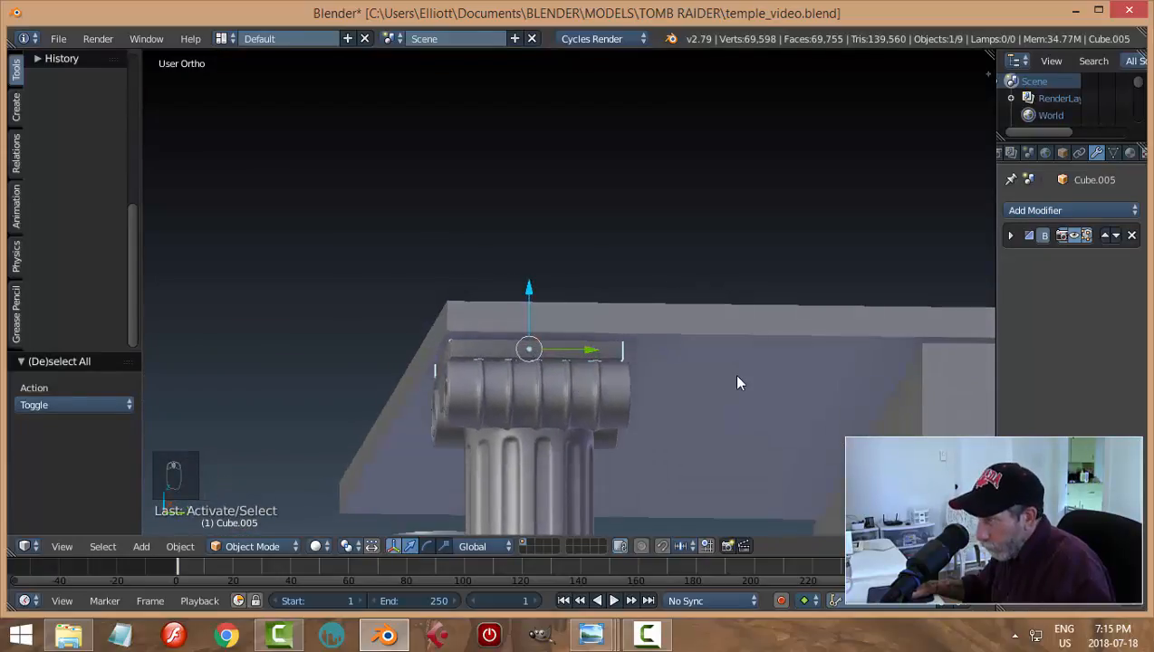
key(s)
click(706, 384)
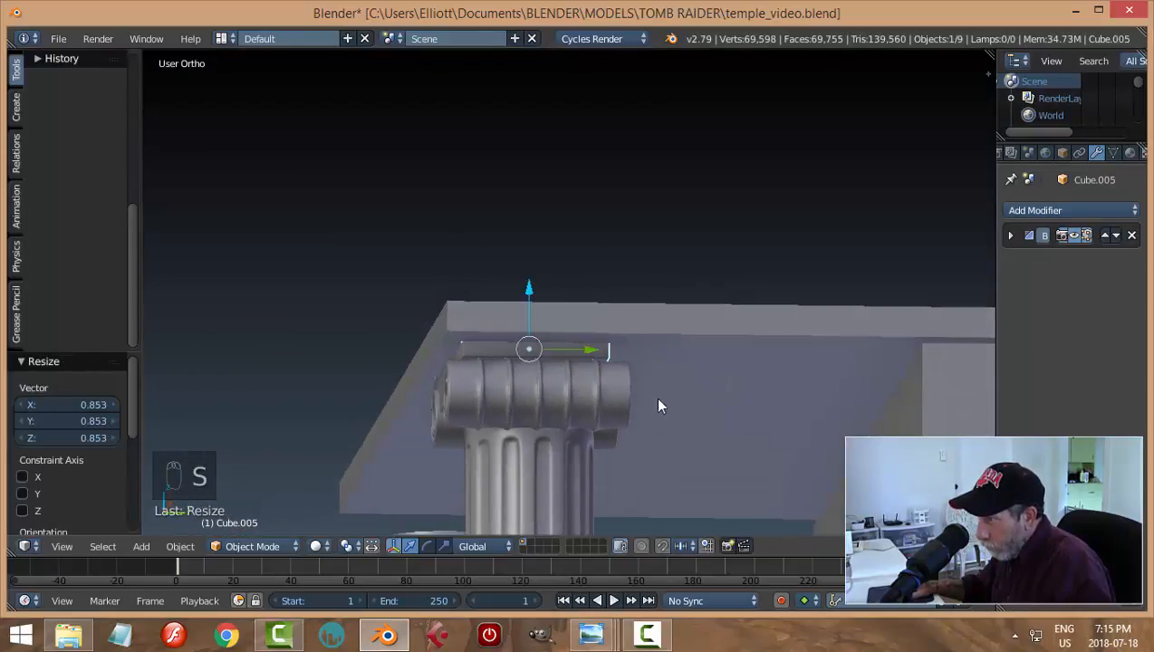
middle_drag(659, 405, 770, 412)
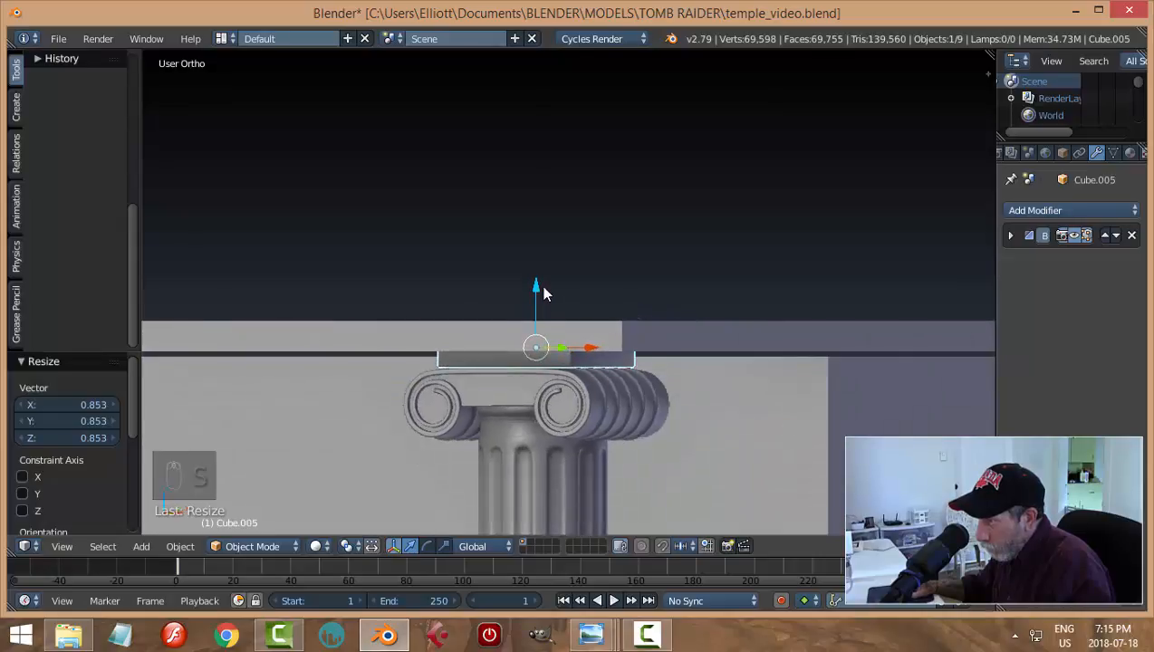
drag(541, 286, 548, 299)
key(a)
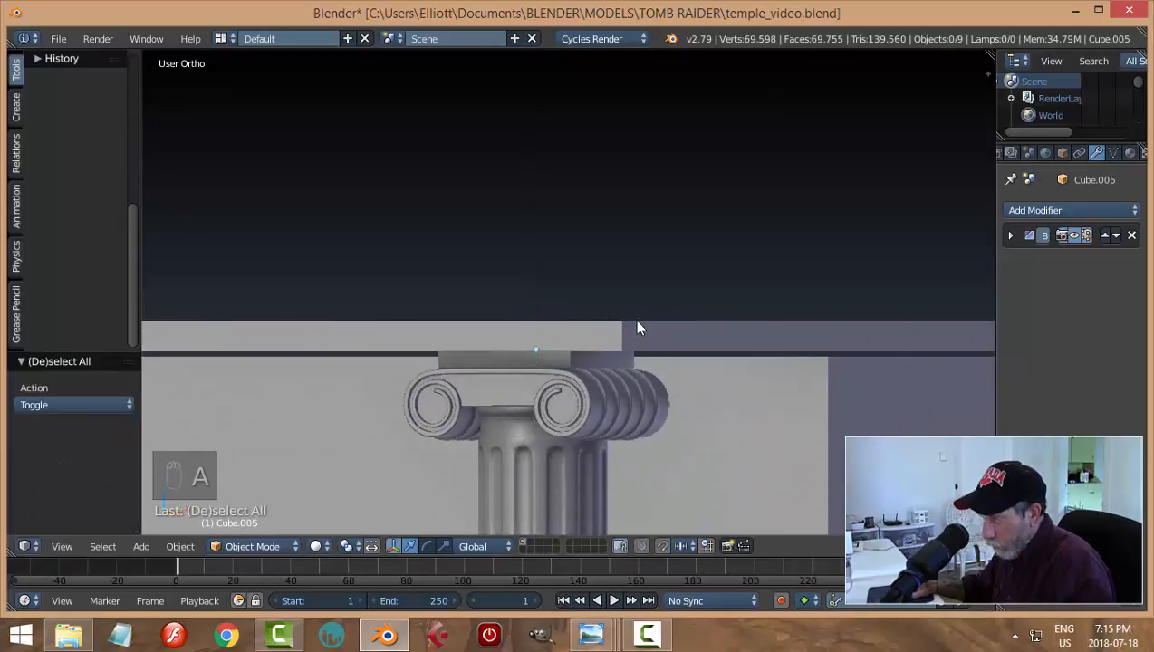
Save the temple file with the finished right column capital
middle_drag(634, 318, 831, 353)
scroll(705, 346, down, 5)
key(ctrl+s)
scroll(644, 410, down, 4)
scroll(628, 381, up, 5)
scroll(831, 353, down, 6)
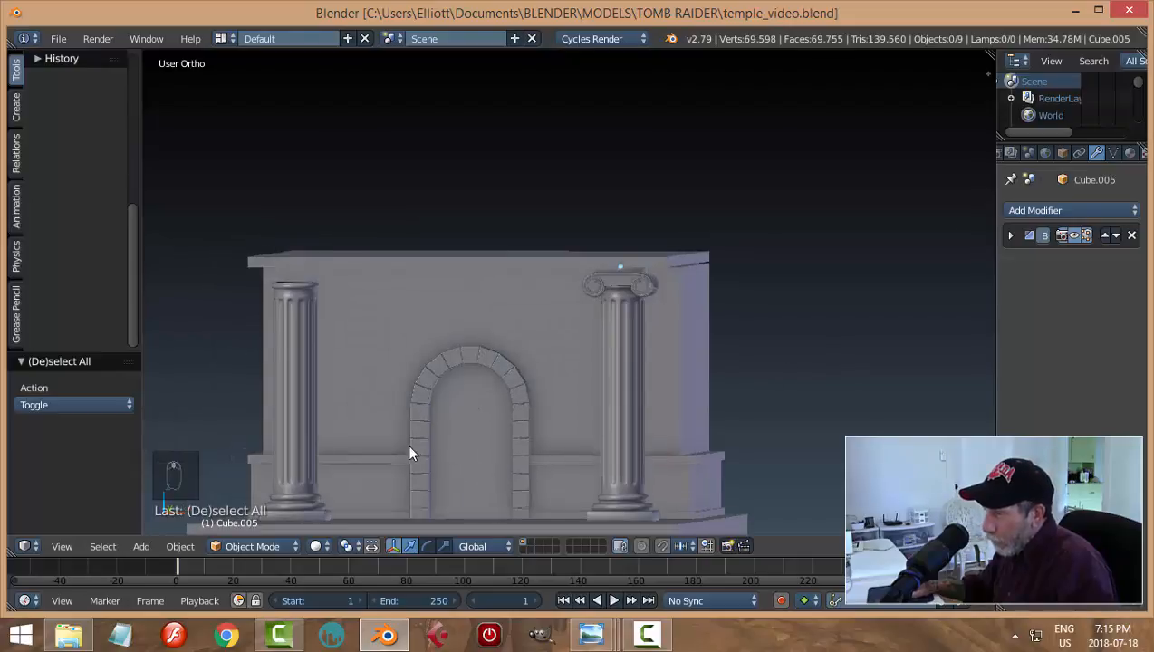
middle_drag(409, 453, 342, 478)
right_click(342, 478)
right_click(342, 470)
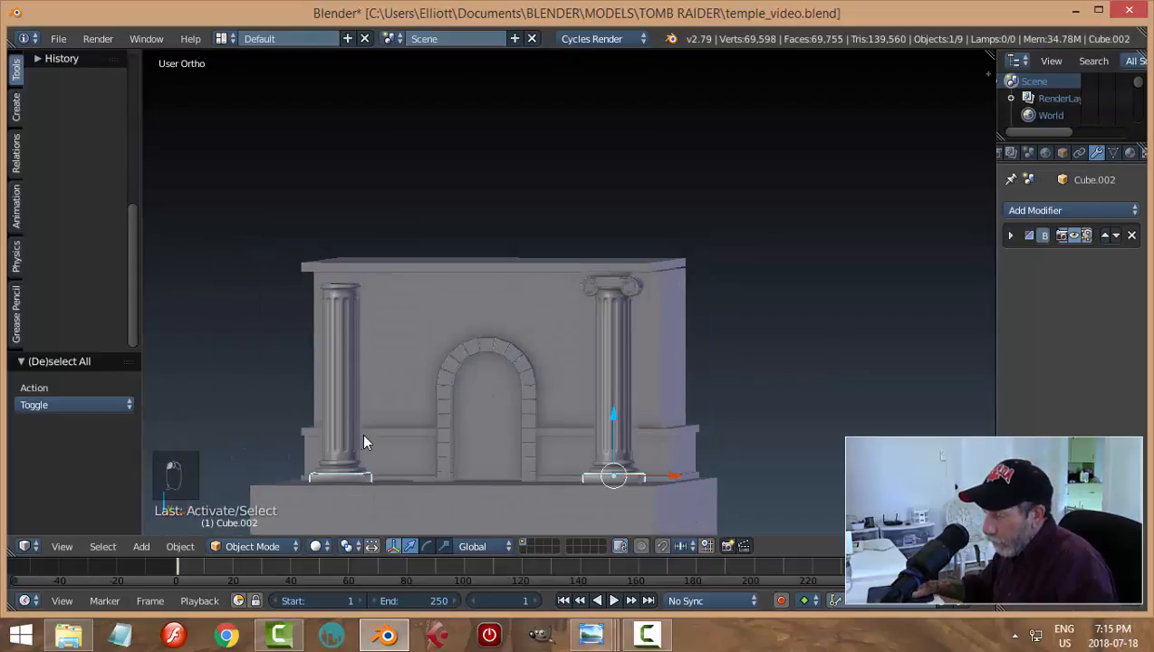
scroll(604, 387, up, 2)
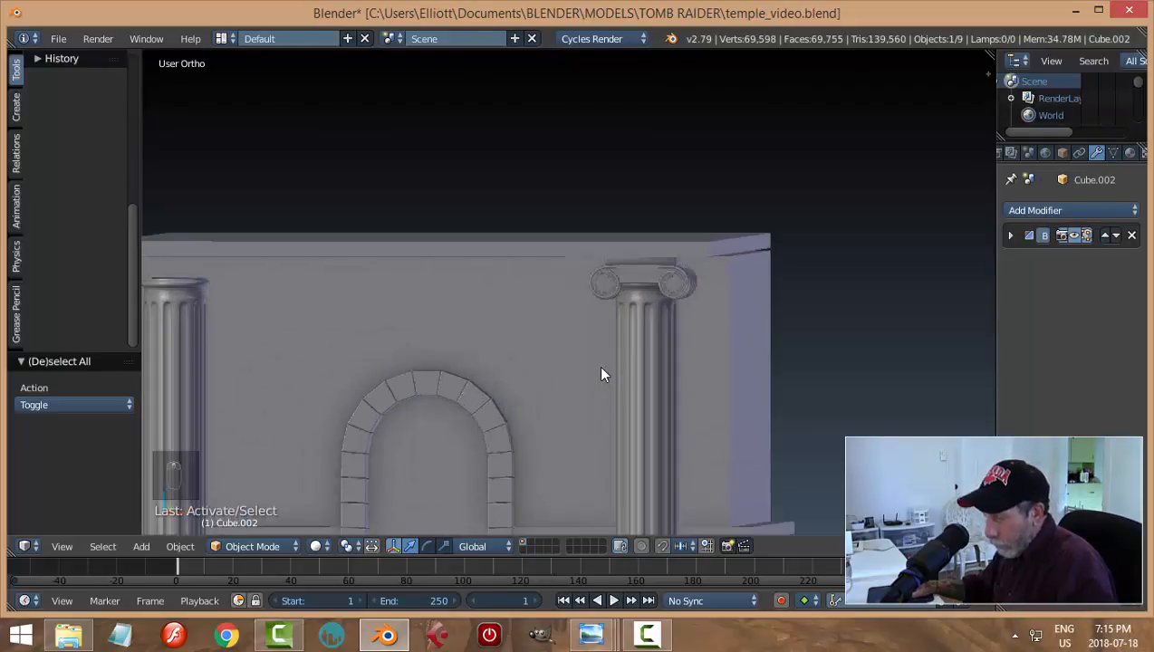
key(a)
scroll(618, 370, up, 2)
scroll(650, 353, down, 3)
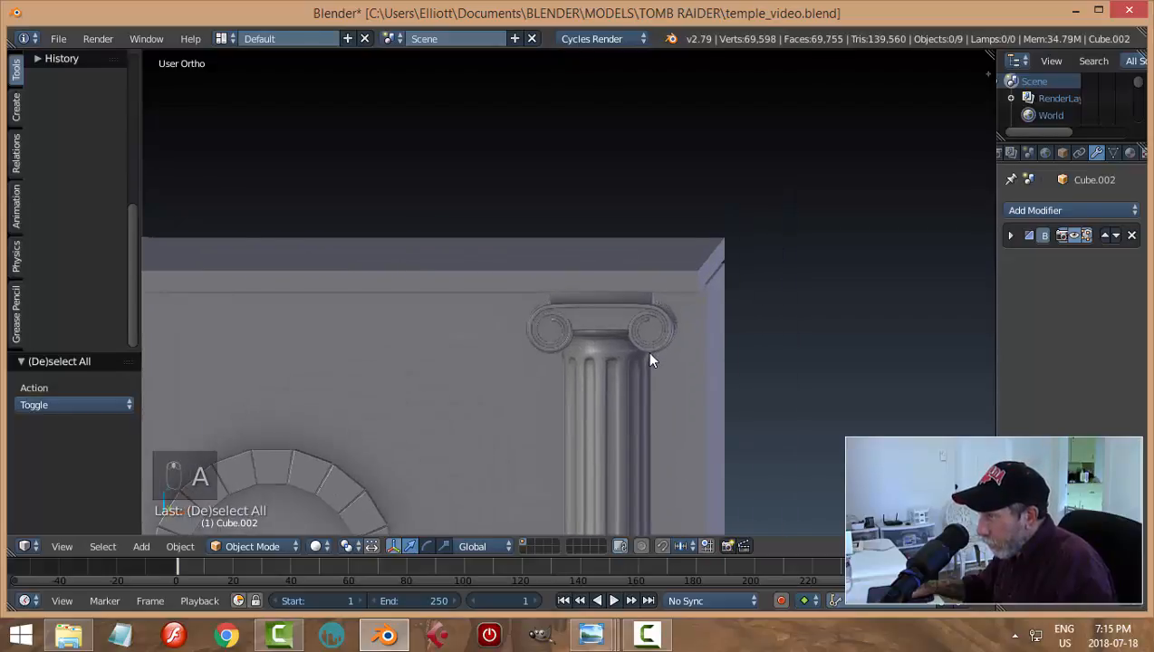
Select the right capital's top block, scroll and inner block, duplicate them and move the copies about 2.57 in negative X onto the left column
right_click(623, 296)
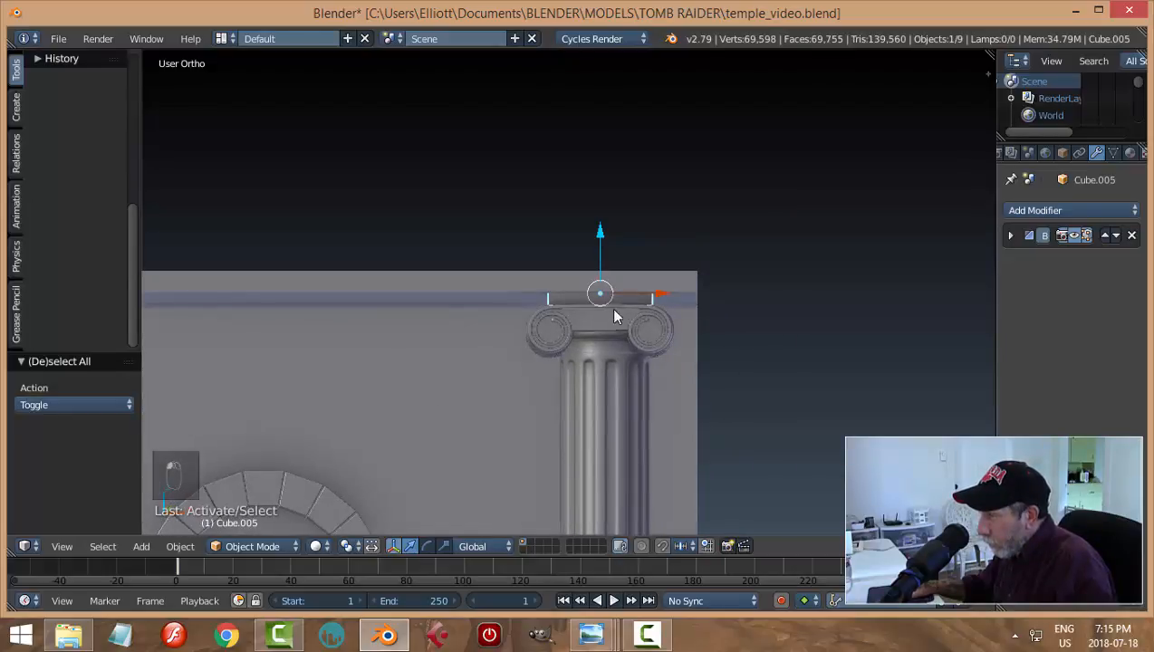
shift+right_click(668, 322)
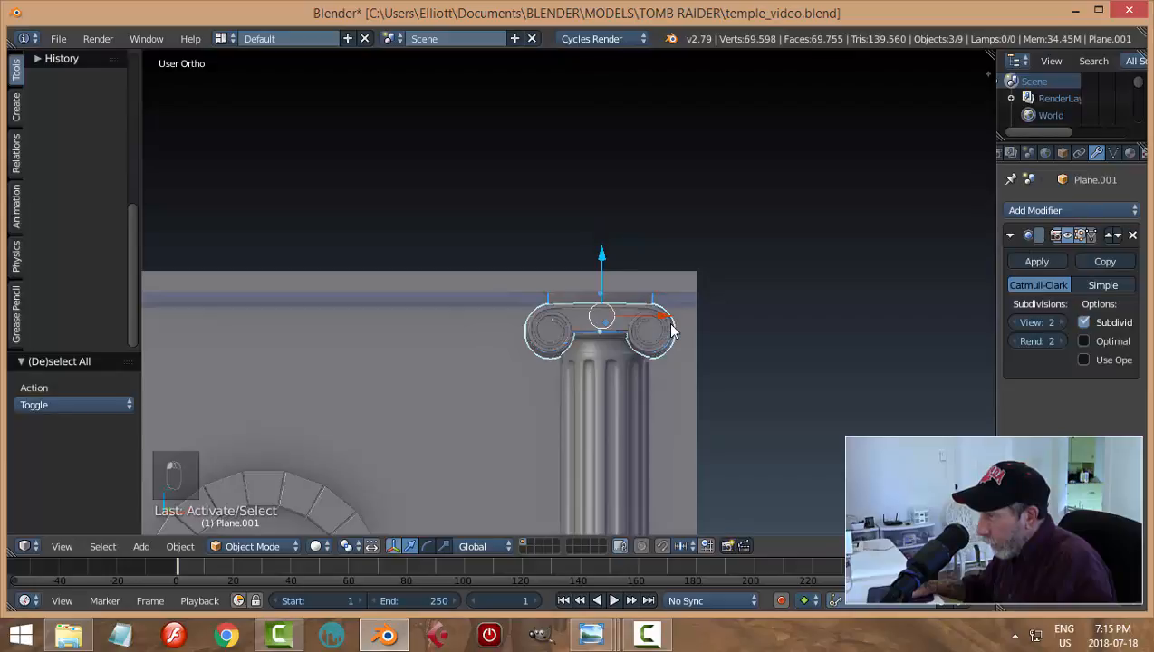
key(KP_1)
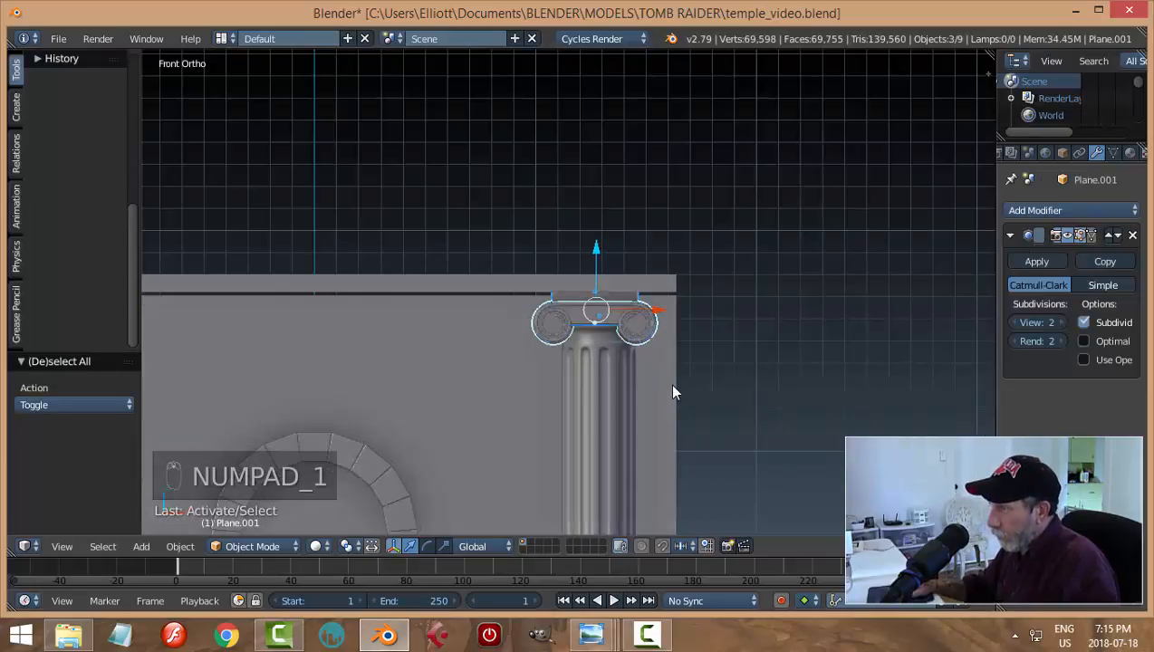
scroll(672, 391, down, 4)
key(shift+d)
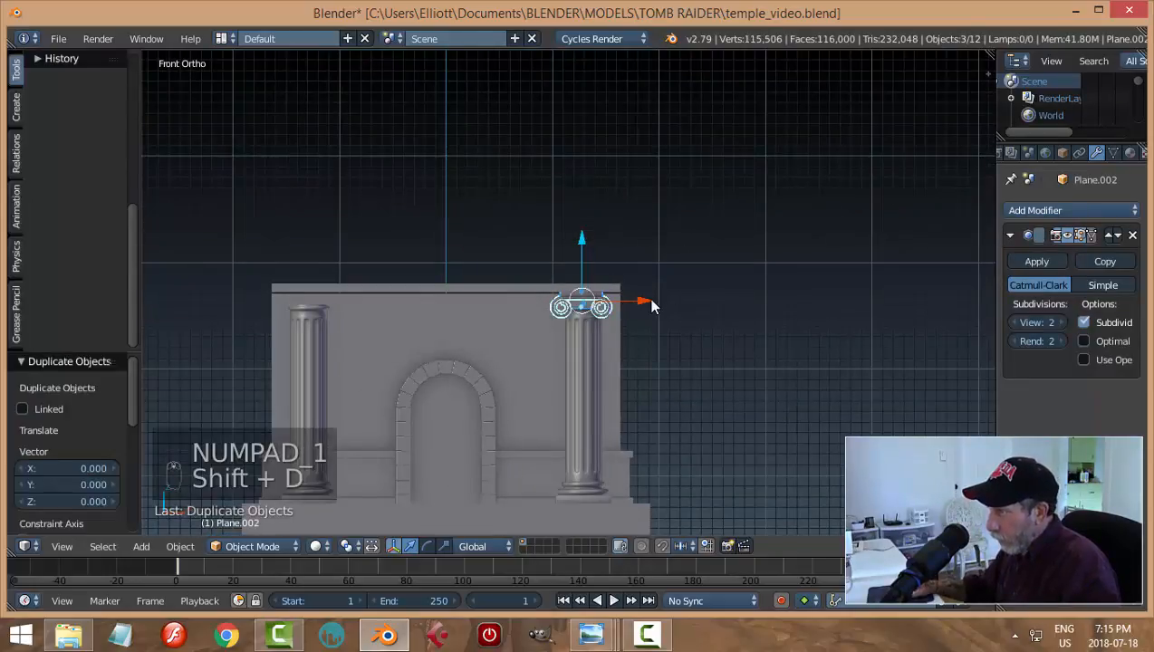
drag(651, 300, 376, 313)
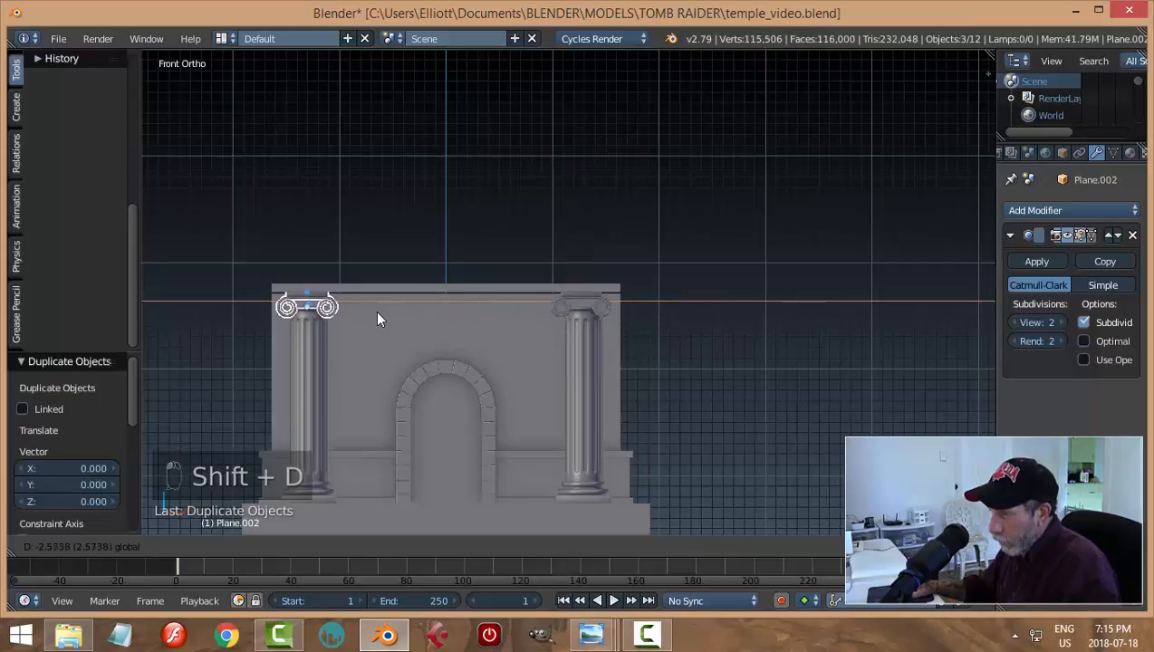
click(378, 318)
Nudge the duplicated capital slightly in negative X to center it on the left column, then deselect
key(KP_Decimal)
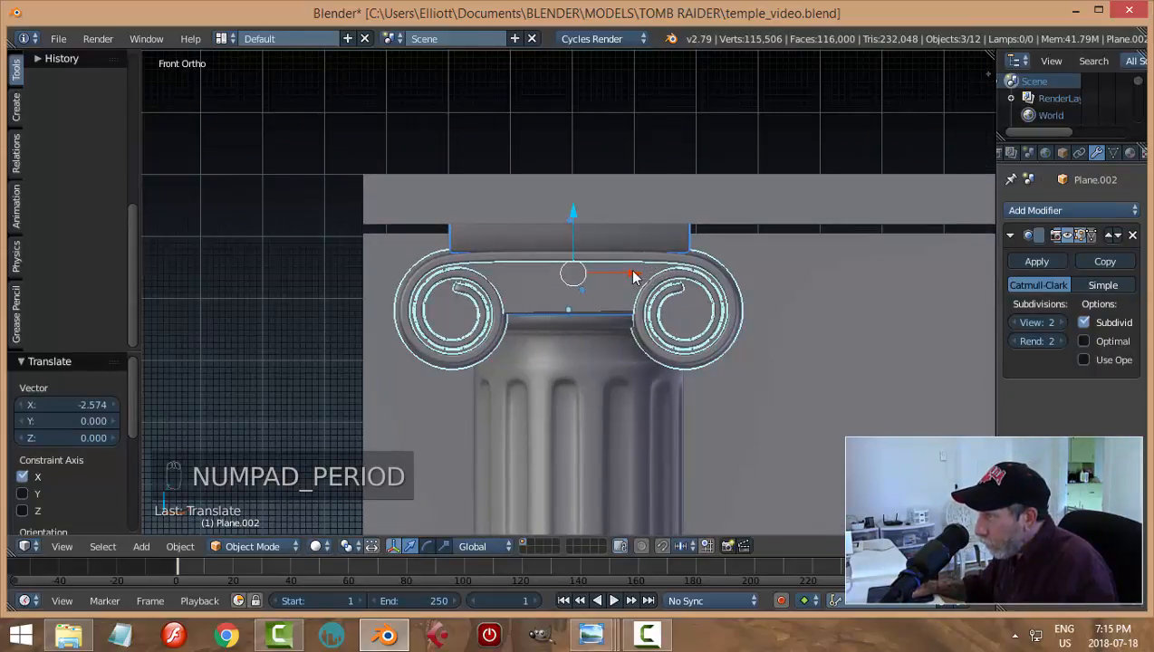
key(g)
key(x)
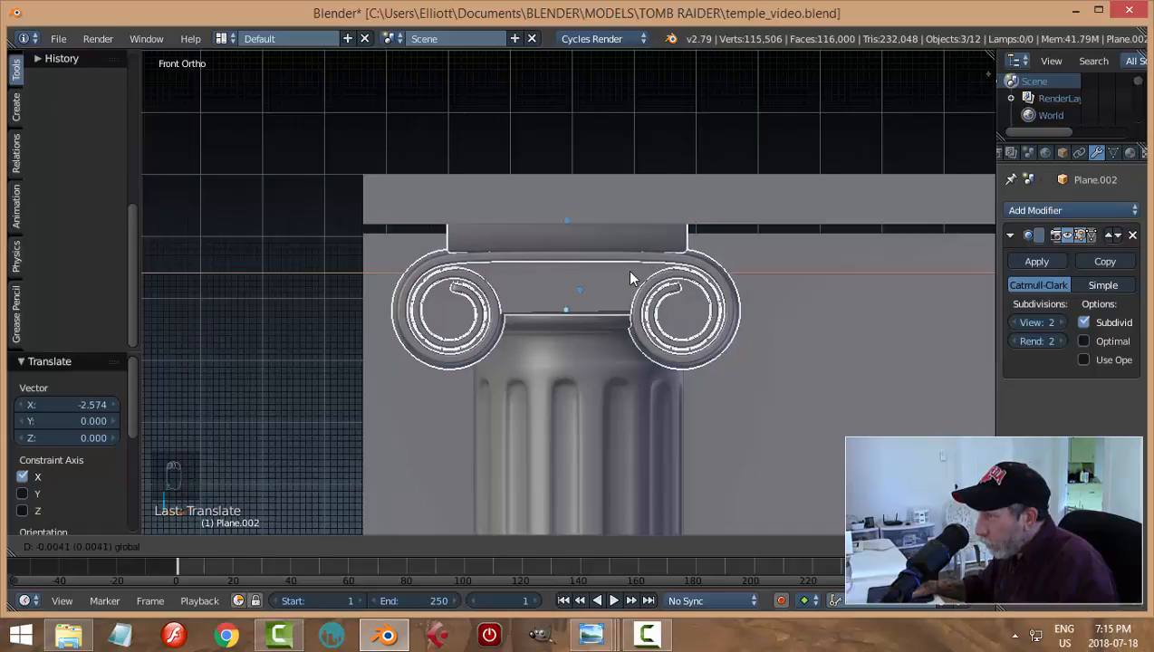
click(631, 272)
key(a)
Save the temple file with capitals on both front columns
scroll(731, 287, down, 6)
middle_drag(732, 287, 636, 393)
scroll(927, 325, down, 4)
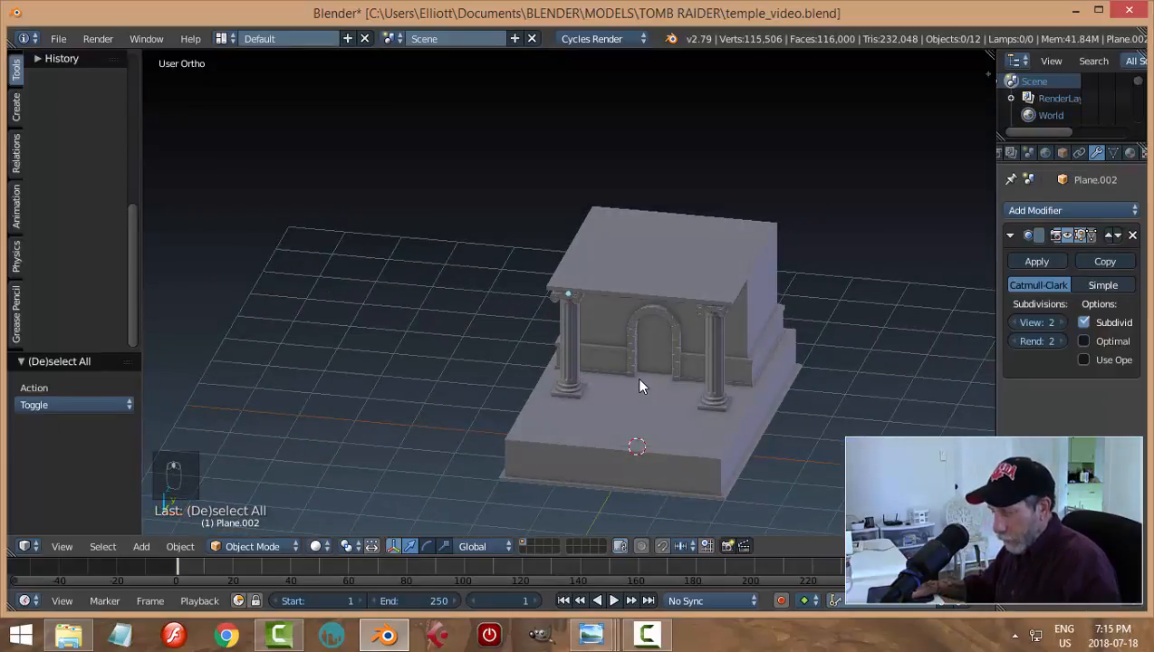
key(ctrl+s)
middle_drag(789, 474, 686, 441)
scroll(701, 446, up, 3)
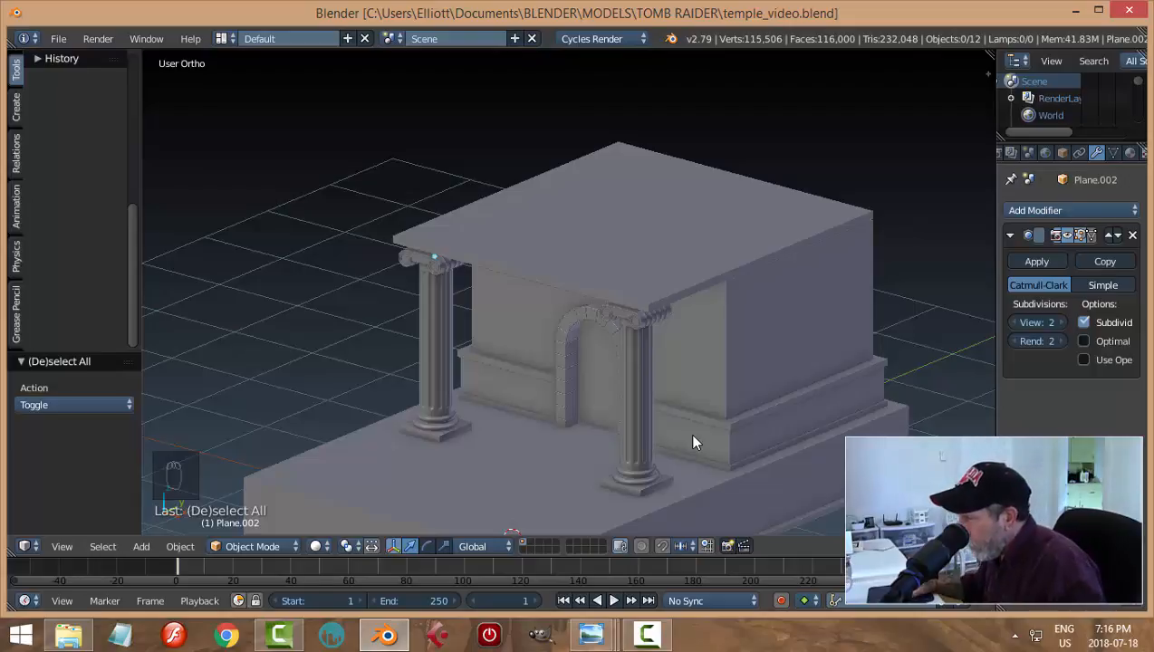
scroll(692, 442, up, 2)
scroll(707, 453, down, 5)
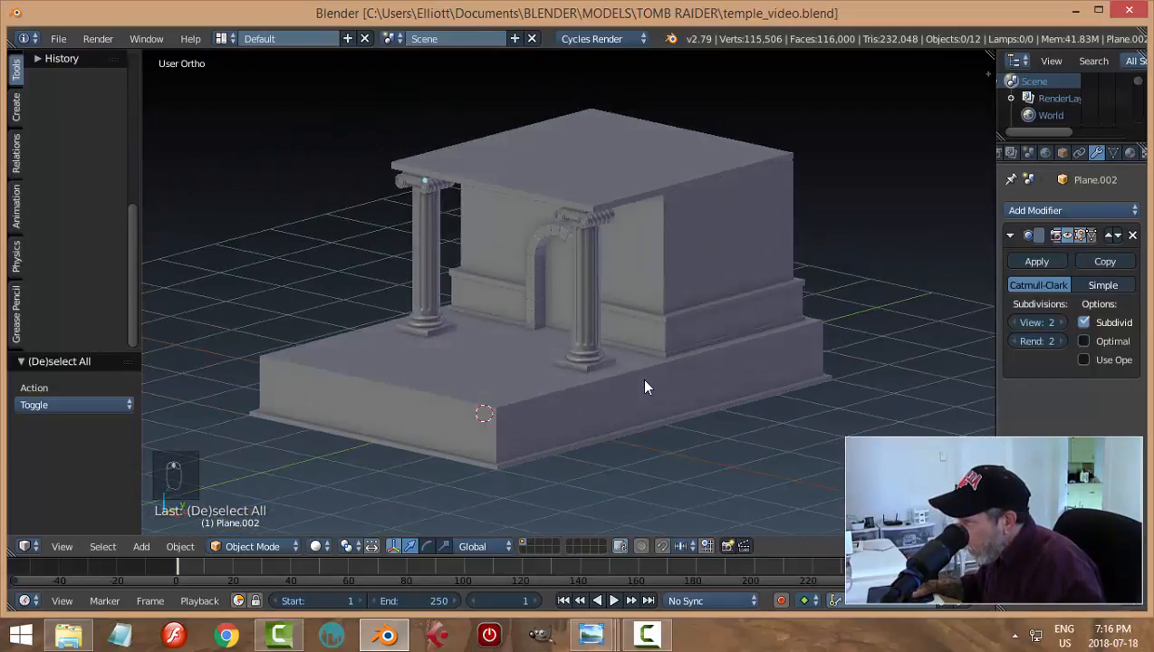
middle_drag(644, 387, 665, 340)
scroll(649, 362, up, 2)
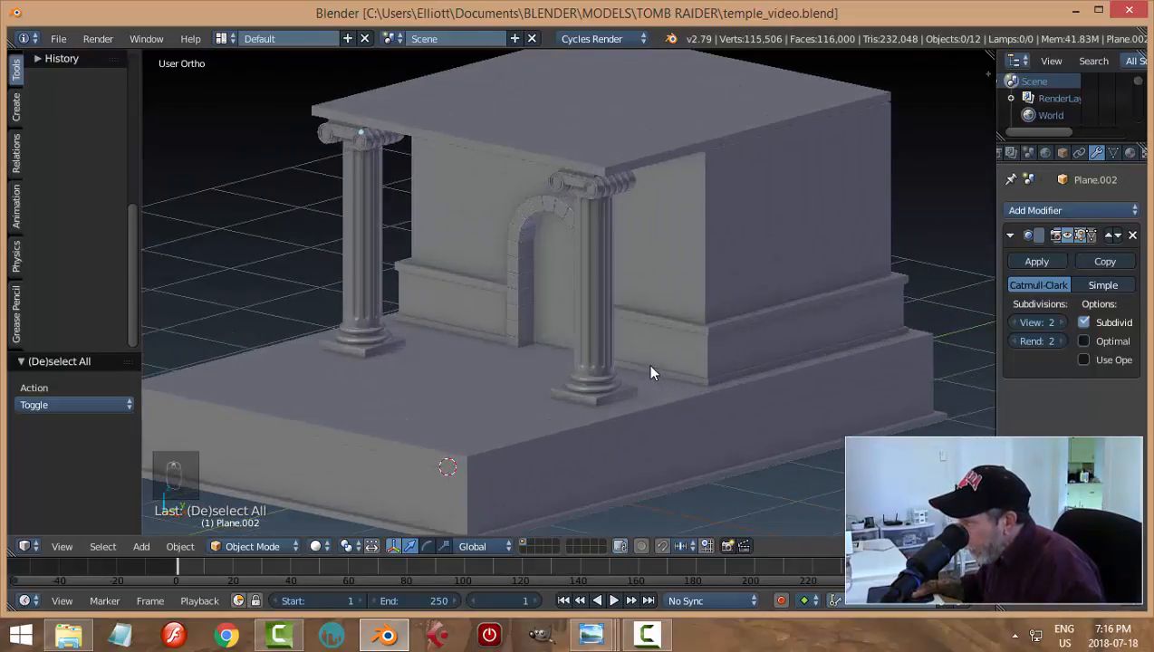
Select the temple's main building body, enter Edit Mode and switch to face selection
middle_drag(497, 337, 453, 314)
right_click(447, 305)
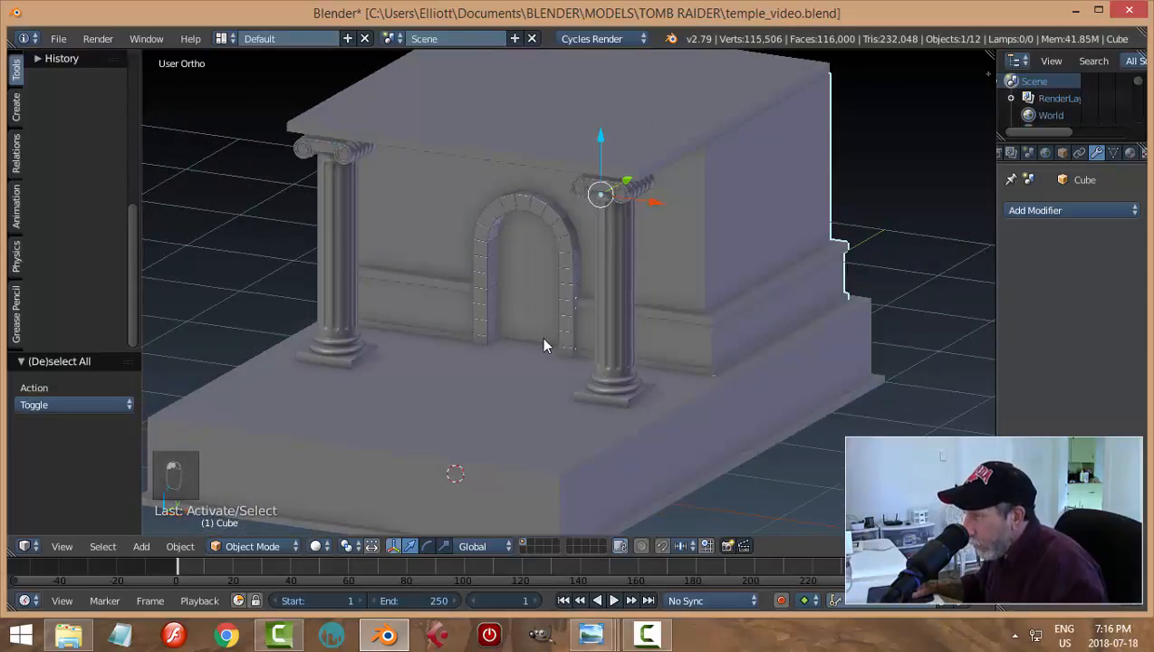
key(Tab)
click(705, 347)
scroll(656, 366, up, 5)
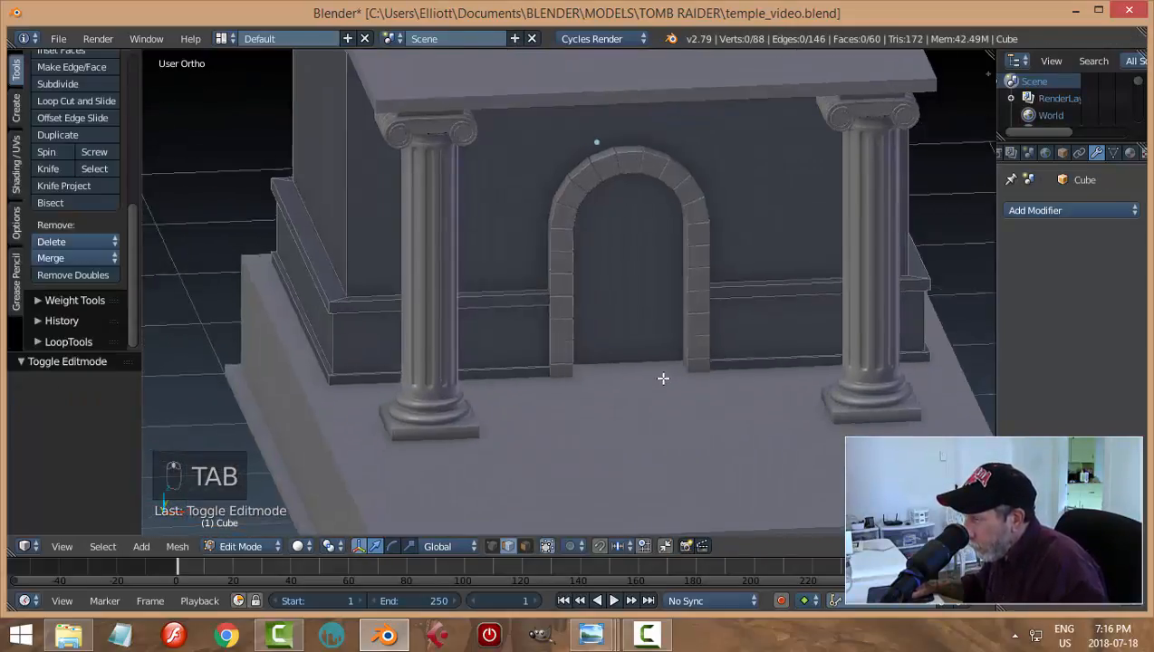
middle_drag(662, 377, 656, 373)
key(ctrl+Tab)
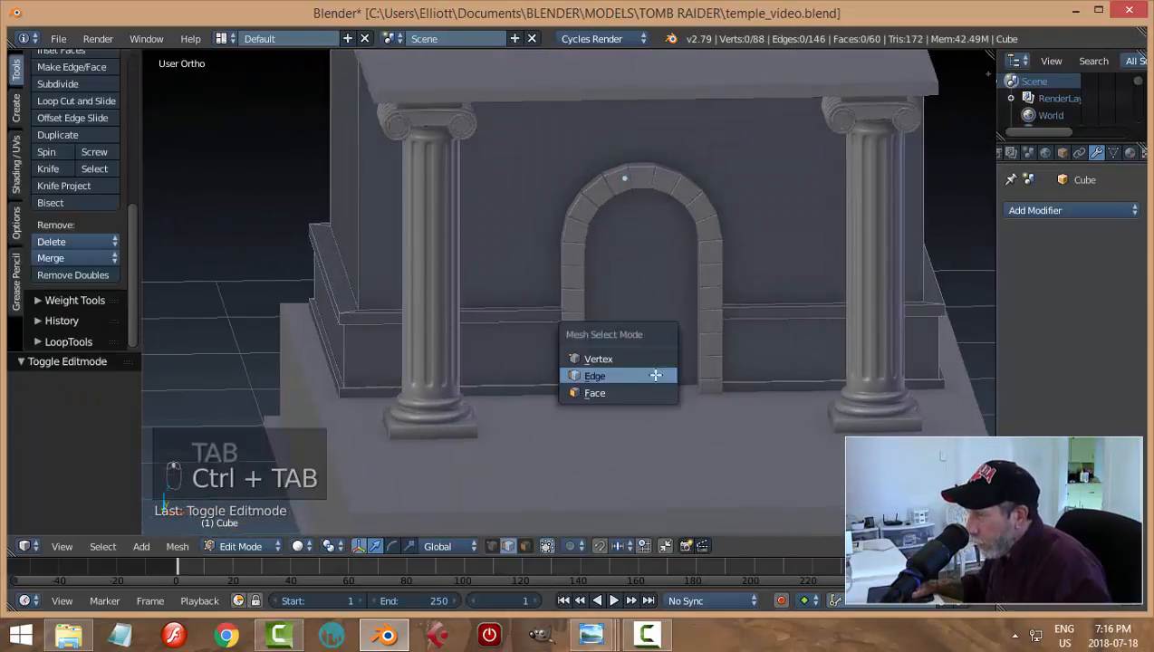
click(606, 389)
Select the lower front wall face between the arch and the right column and duplicate it in place
right_click(748, 369)
scroll(867, 363, down, 3)
middle_drag(893, 369, 734, 404)
key(shift+d)
right_click(734, 404)
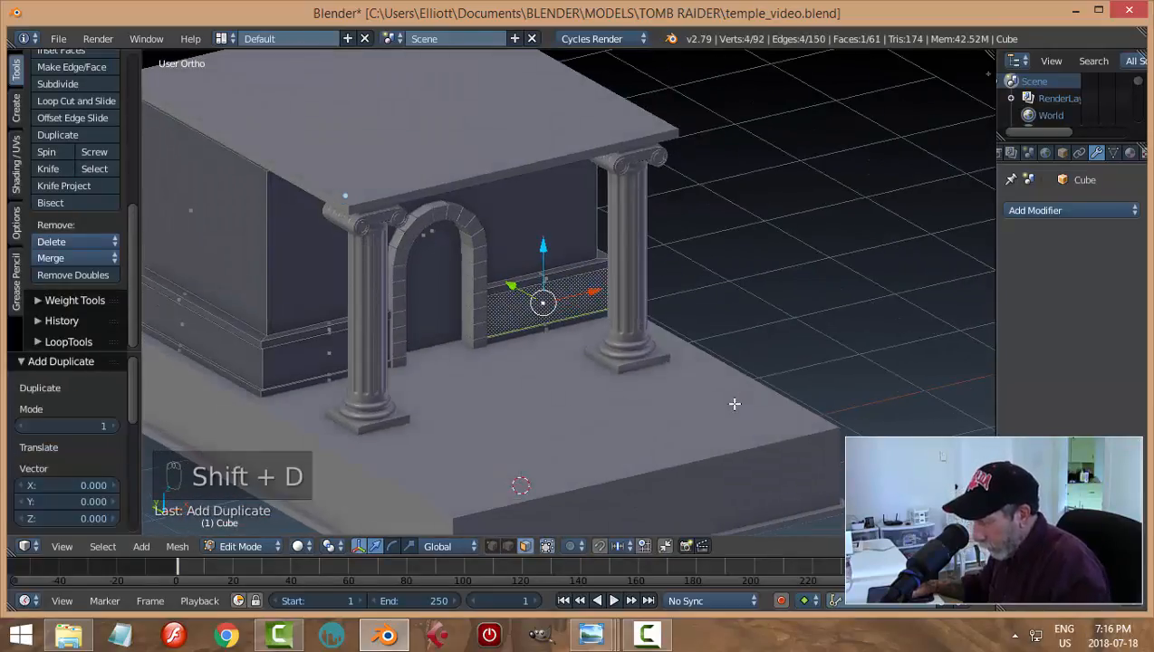
Separate the duplicated wall face into its own object, leave Edit Mode and select the new object
key(p)
click(734, 404)
key(Tab)
click(646, 414)
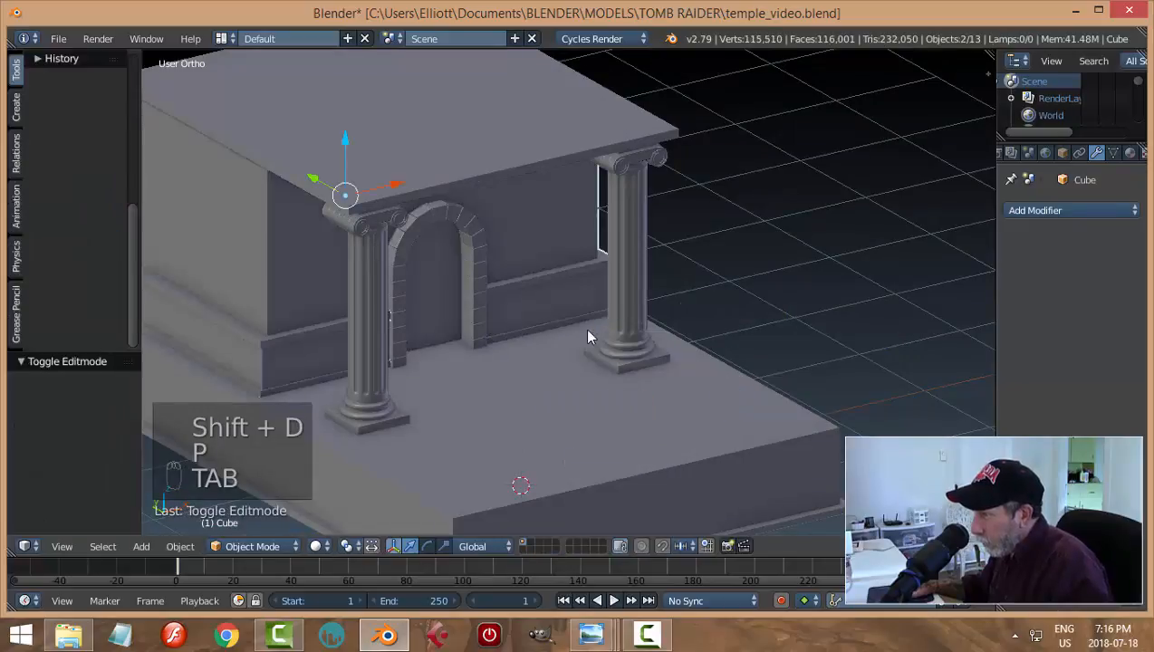
right_click(565, 293)
scroll(565, 294, down, 3)
middle_drag(696, 317, 565, 342)
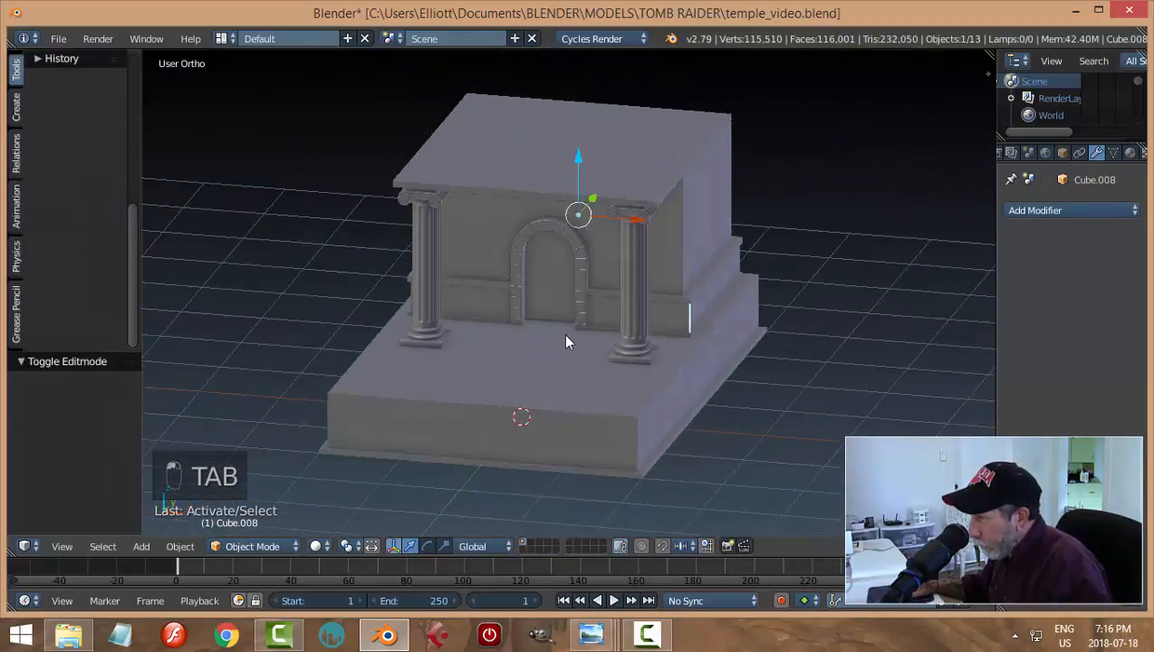
Set the separated face's origin to its geometry and move it slightly out from the wall in negative Y
scroll(49, 102, up, 5)
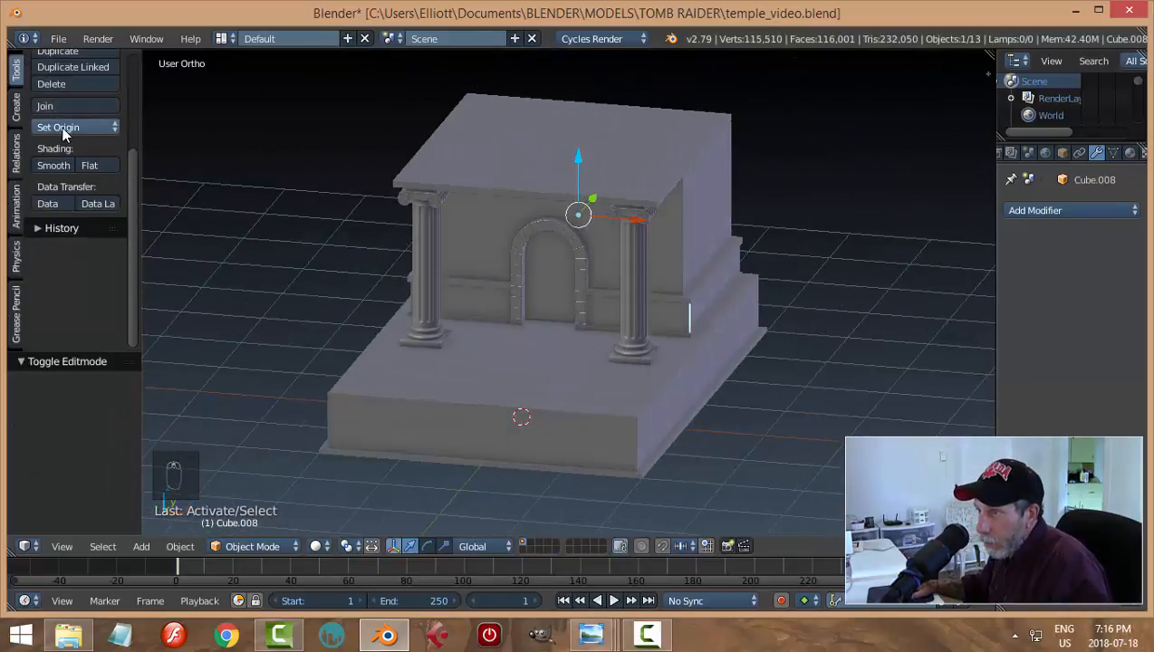
click(75, 127)
click(62, 167)
middle_drag(571, 222, 534, 244)
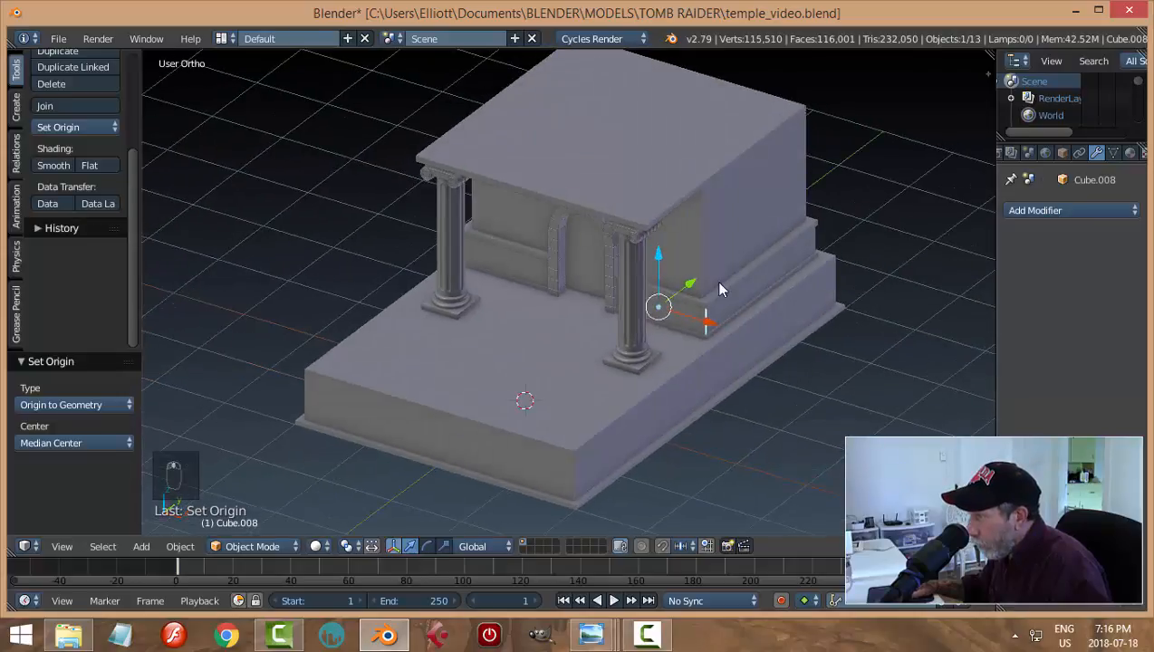
drag(686, 290, 677, 291)
Edit the separated panel face, select all of it and scale it along X to about 0.196
middle_drag(577, 322, 682, 319)
key(KP_Decimal)
mouse_move(634, 358)
middle_down()
mouse_move(613, 376)
mouse_move(641, 378)
middle_up()
key(Tab)
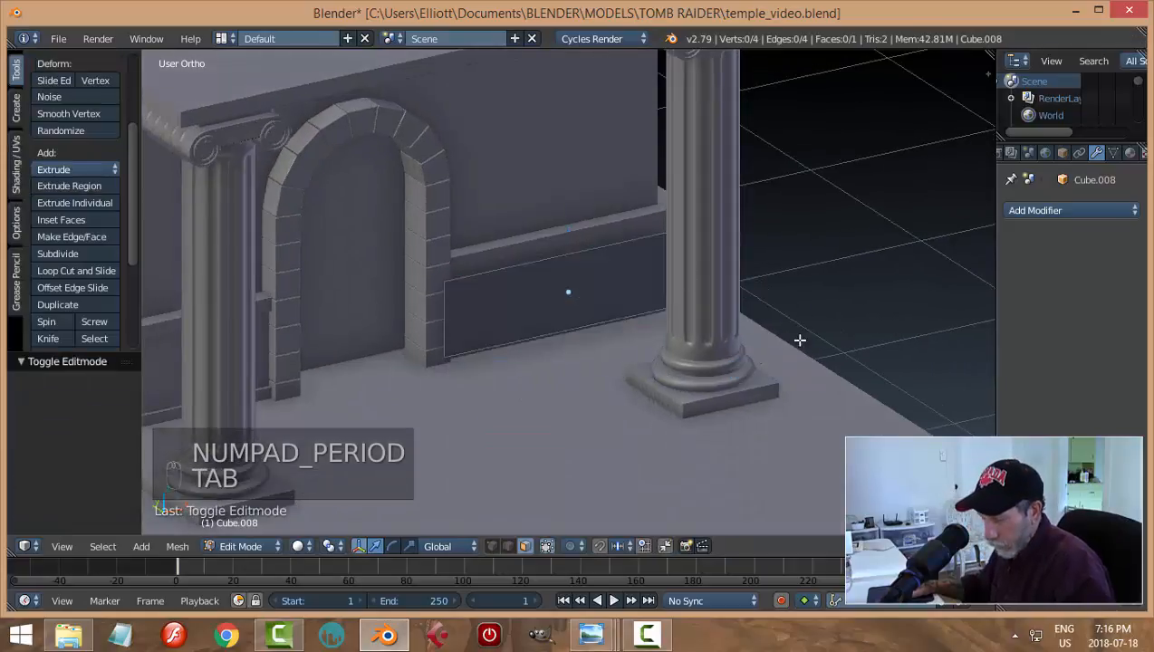
key(a)
key(a)
key(s)
key(x)
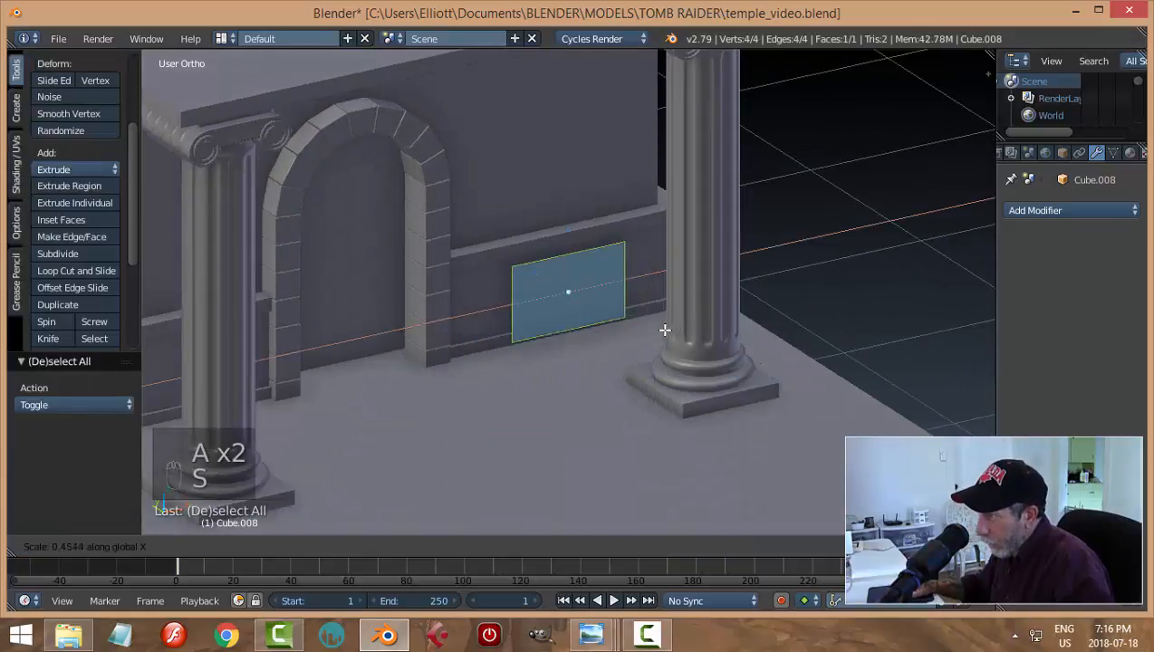
click(587, 330)
Scale the panel face down slightly, then narrow it along X by about 0.852
key(s)
key(s)
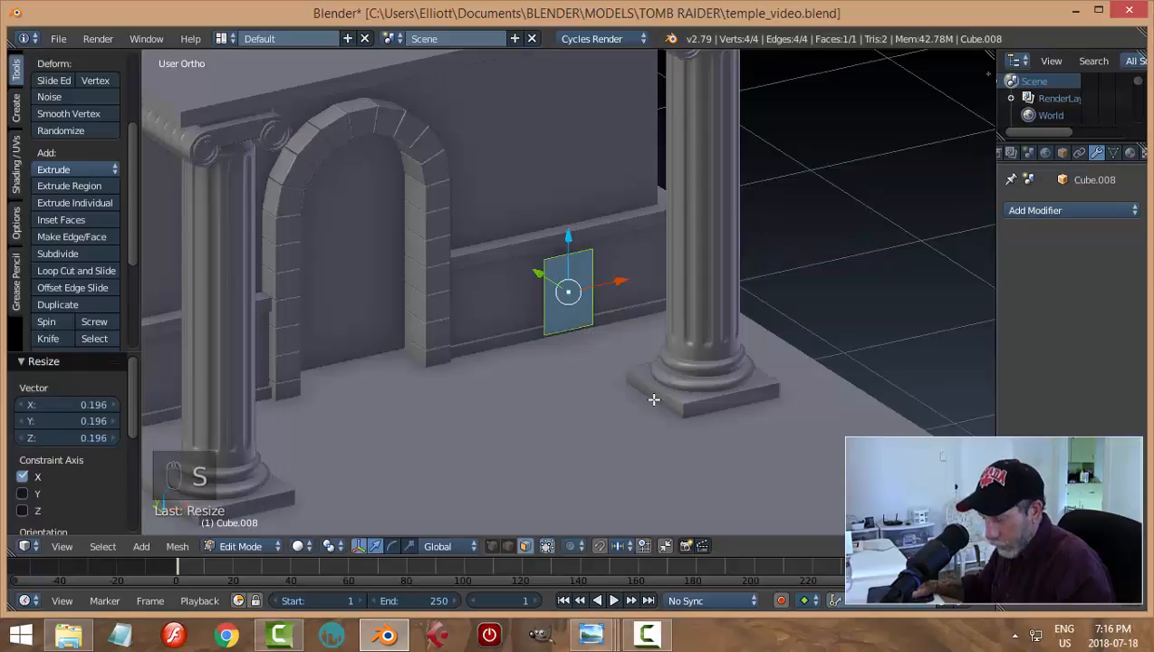
click(617, 351)
middle_drag(710, 342, 777, 353)
key(s)
key(x)
click(651, 352)
scroll(776, 352, up, 2)
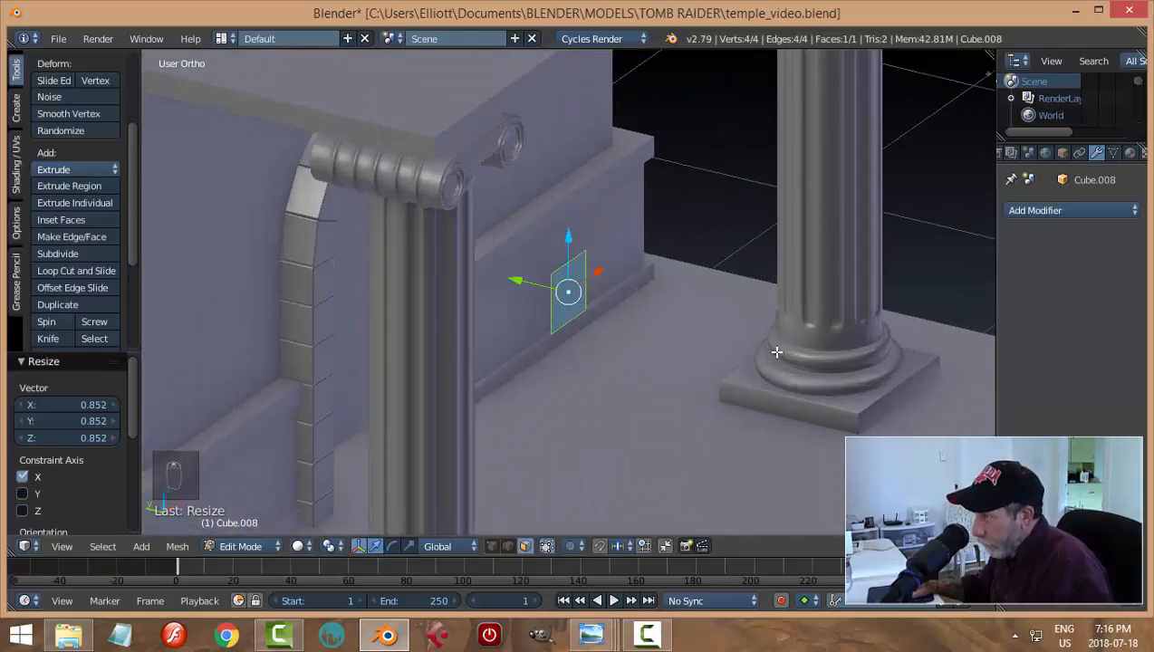
Enlarge the panel face uniformly by about 1.185 and again by about 1.181
key(s)
click(810, 378)
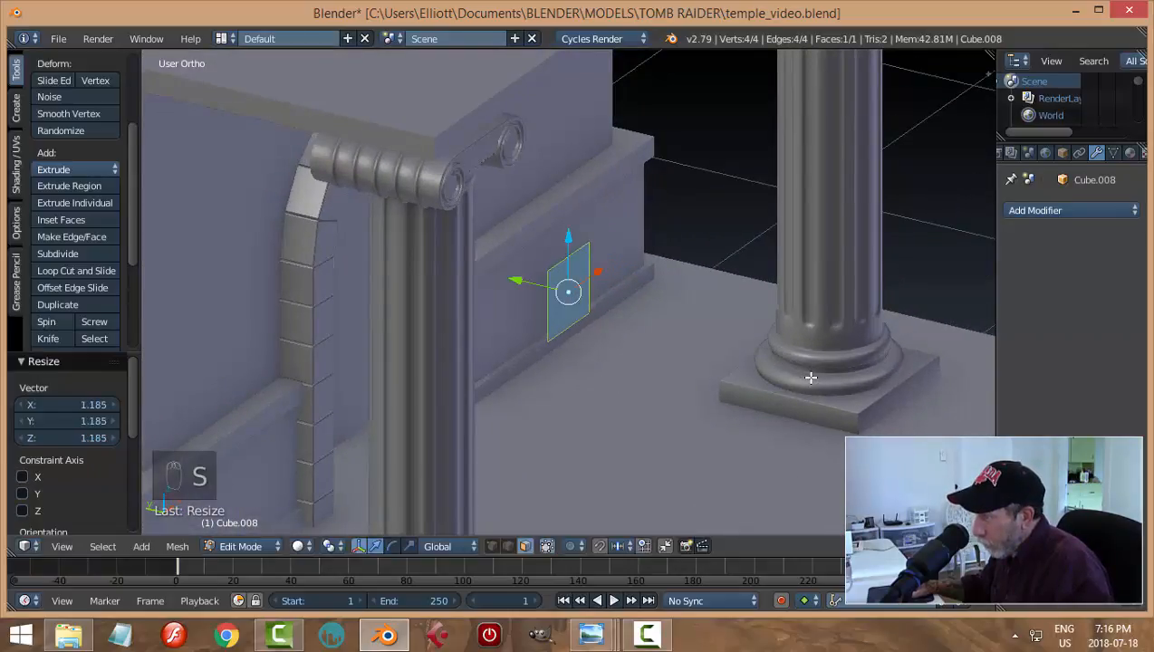
mouse_move(698, 348)
middle_down()
mouse_move(675, 314)
mouse_move(657, 311)
mouse_move(691, 353)
middle_up()
key(s)
click(694, 343)
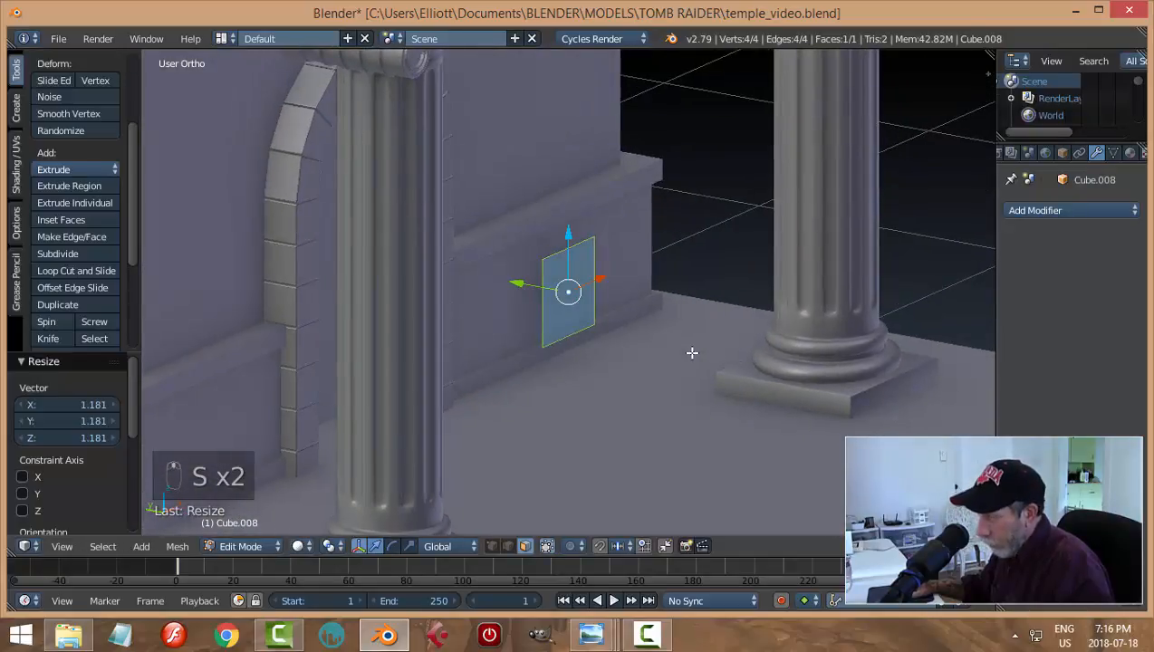
Extrude the panel face outward from the wall by about 0.038 in negative Y
key(e)
click(692, 353)
key(e)
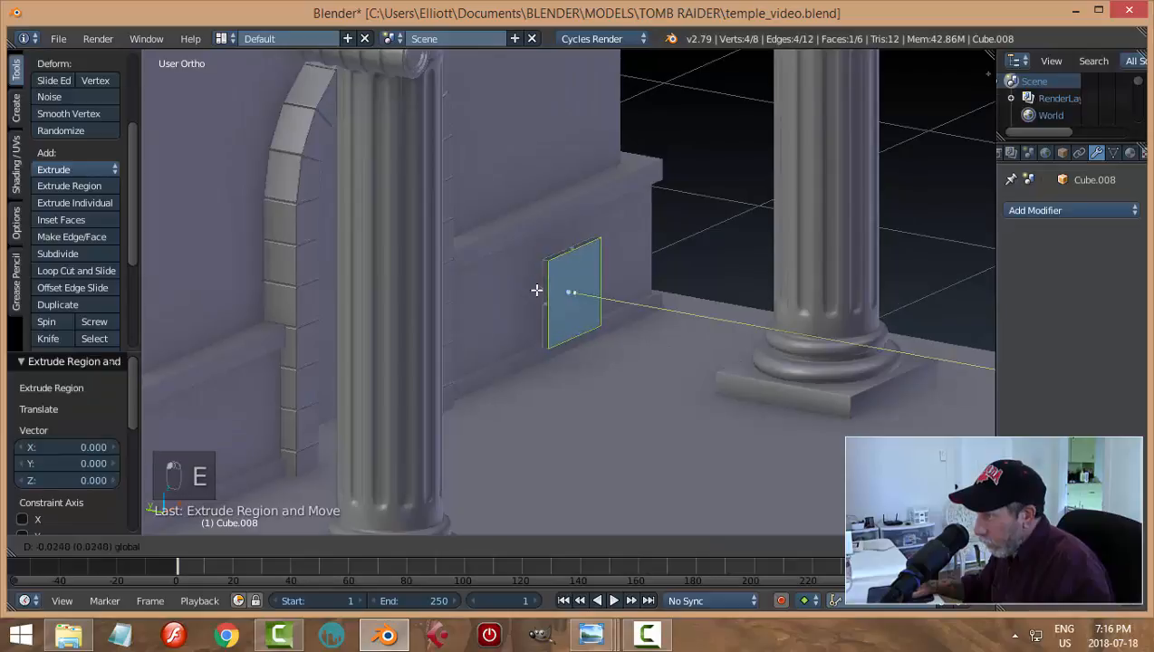
click(538, 291)
middle_drag(538, 291, 759, 315)
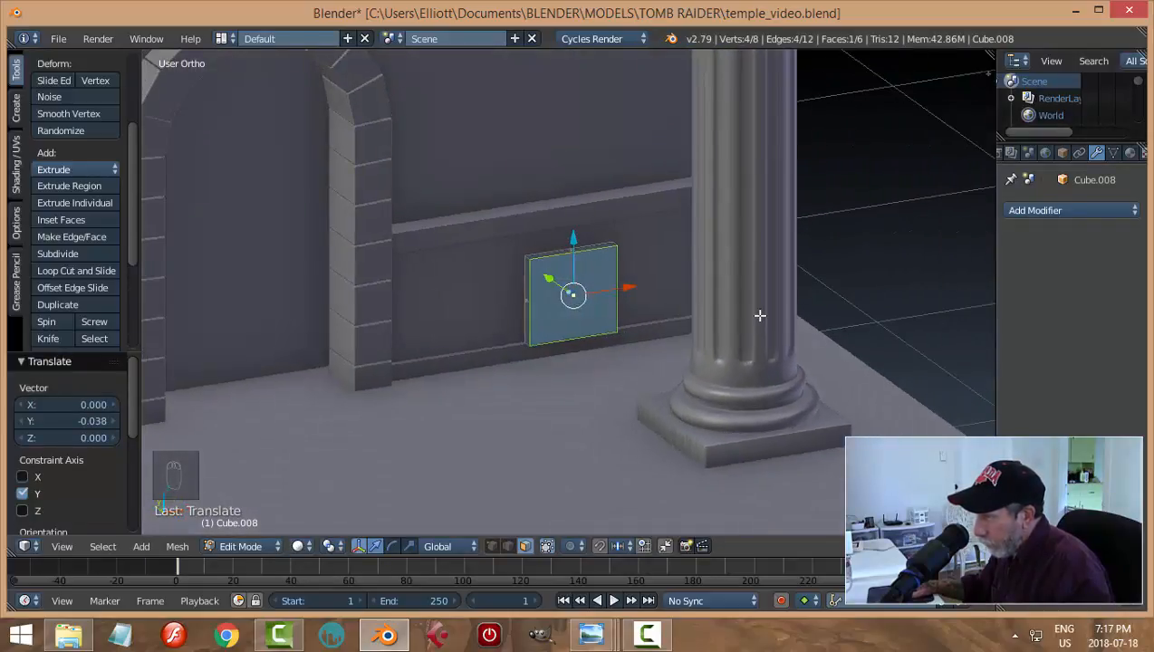
Inset the panel's front face by about 0.0145 and extrude it inward about 0.012 along Y as a recess
scroll(790, 308, up, 5)
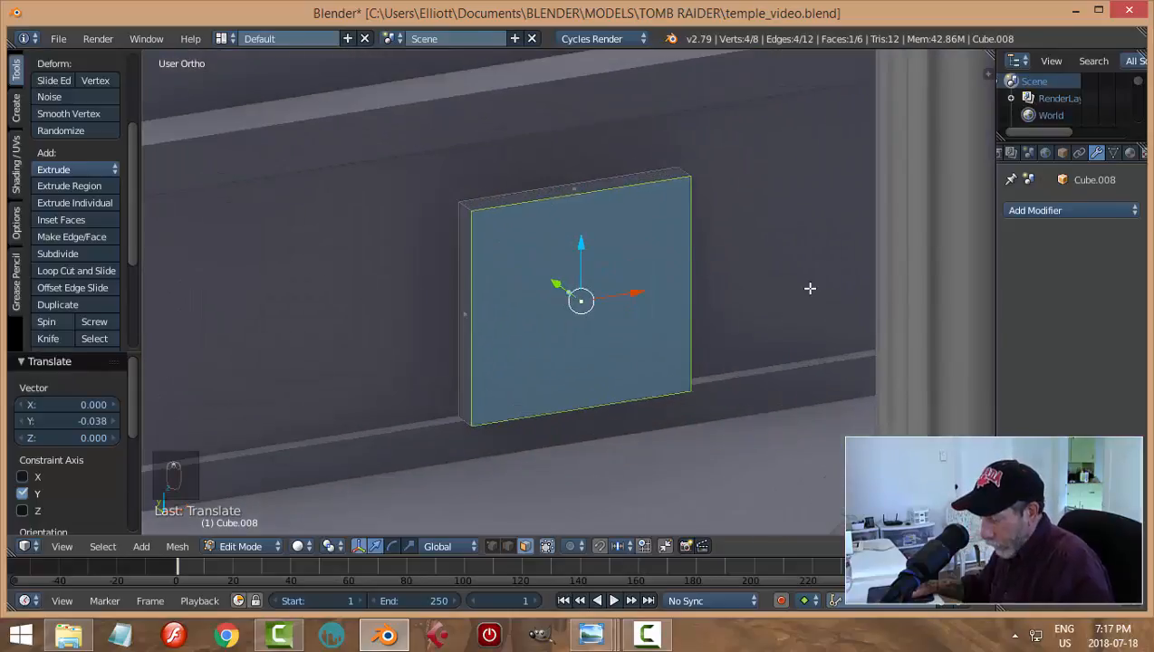
key(i)
click(806, 289)
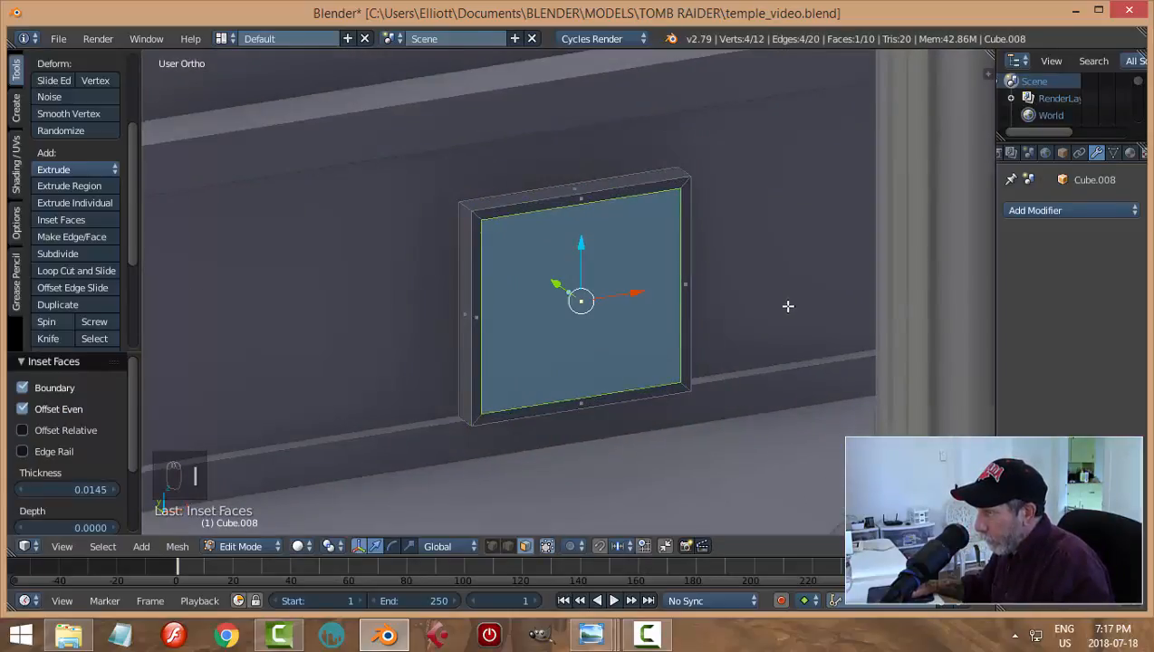
middle_drag(788, 304, 854, 304)
key(e)
click(856, 304)
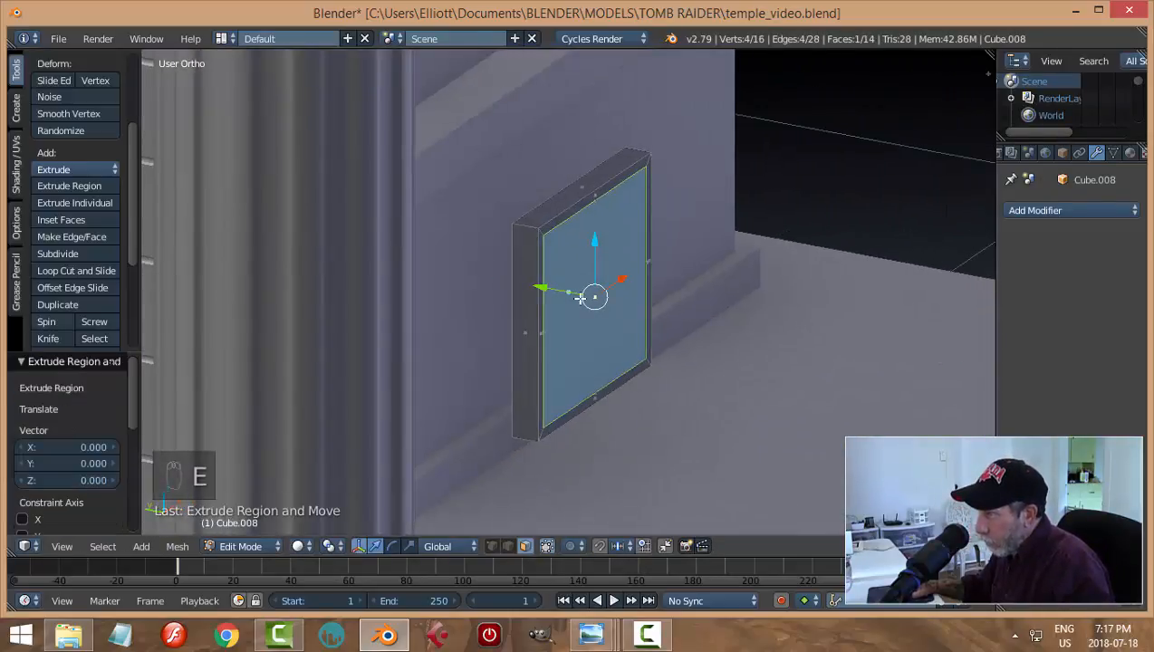
drag(547, 289, 538, 288)
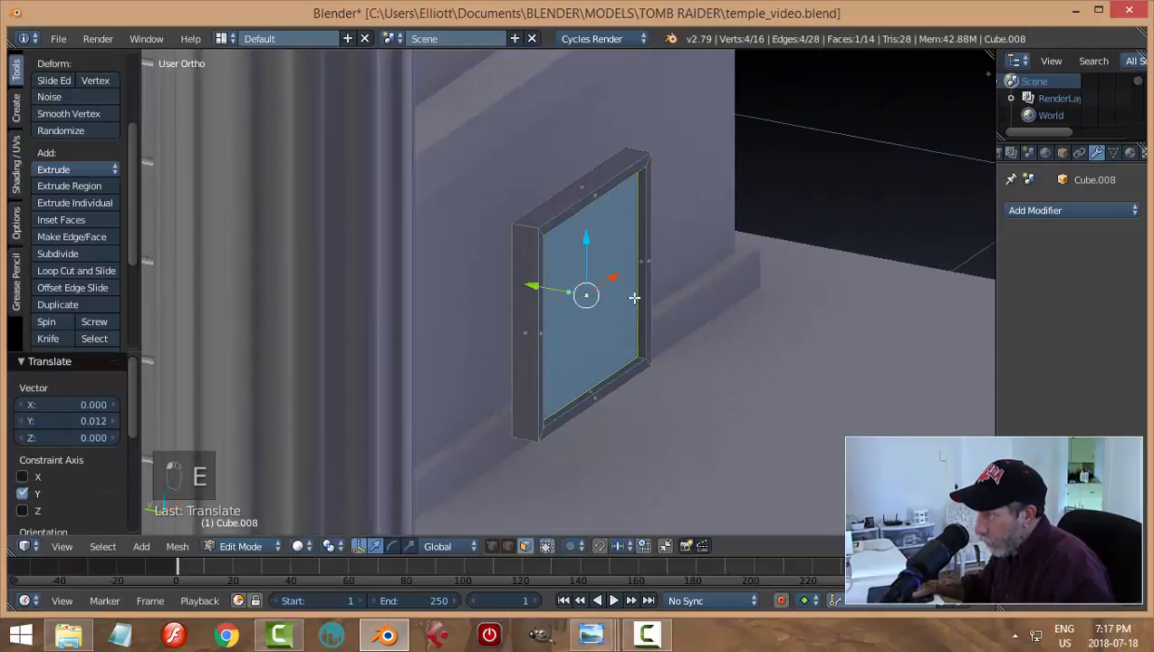
middle_drag(699, 310, 637, 294)
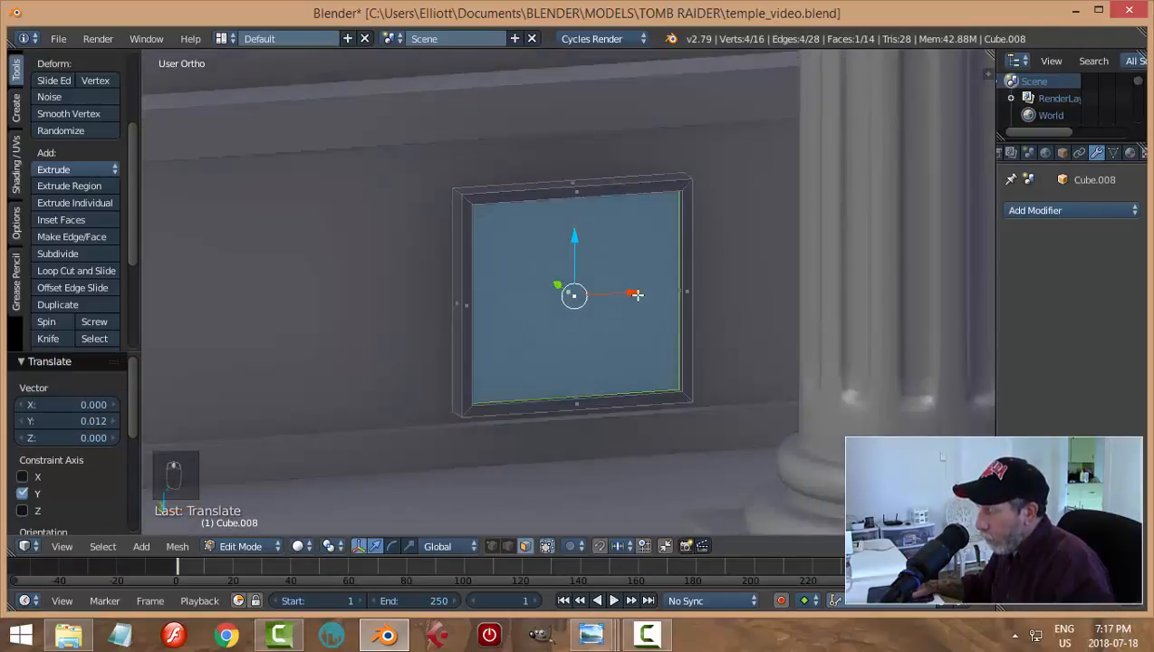
Duplicate the recessed face in place, separate the copy into its own object and select it in Object Mode
key(shift+d)
right_click(737, 306)
key(p)
click(738, 306)
key(Tab)
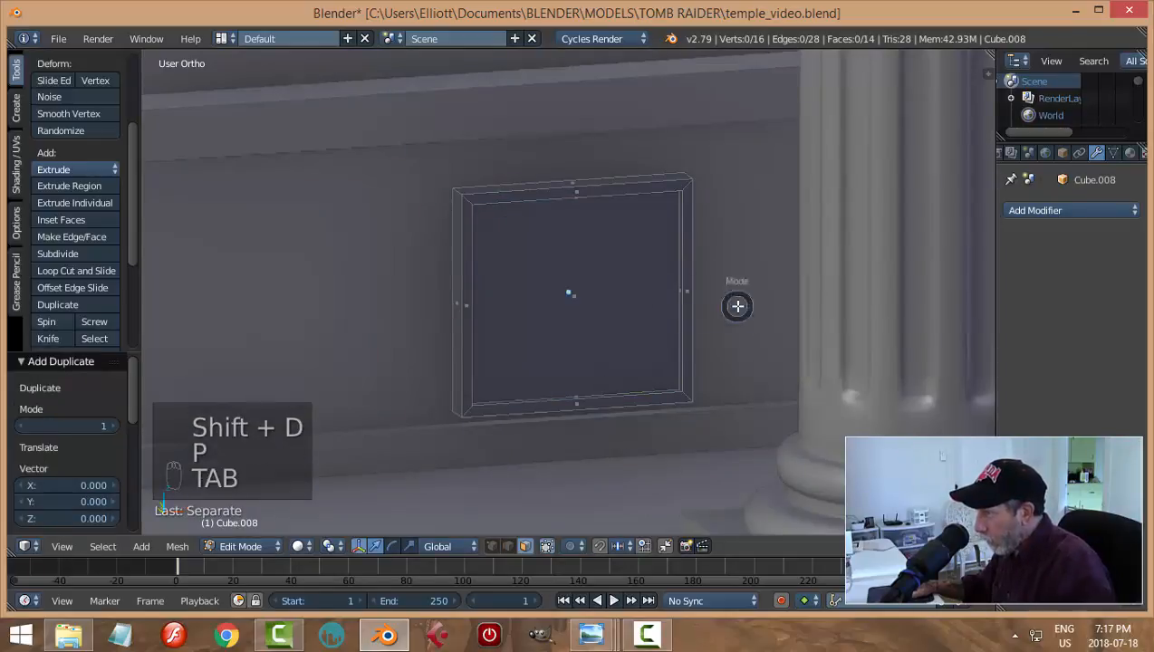
click(570, 294)
right_click(614, 250)
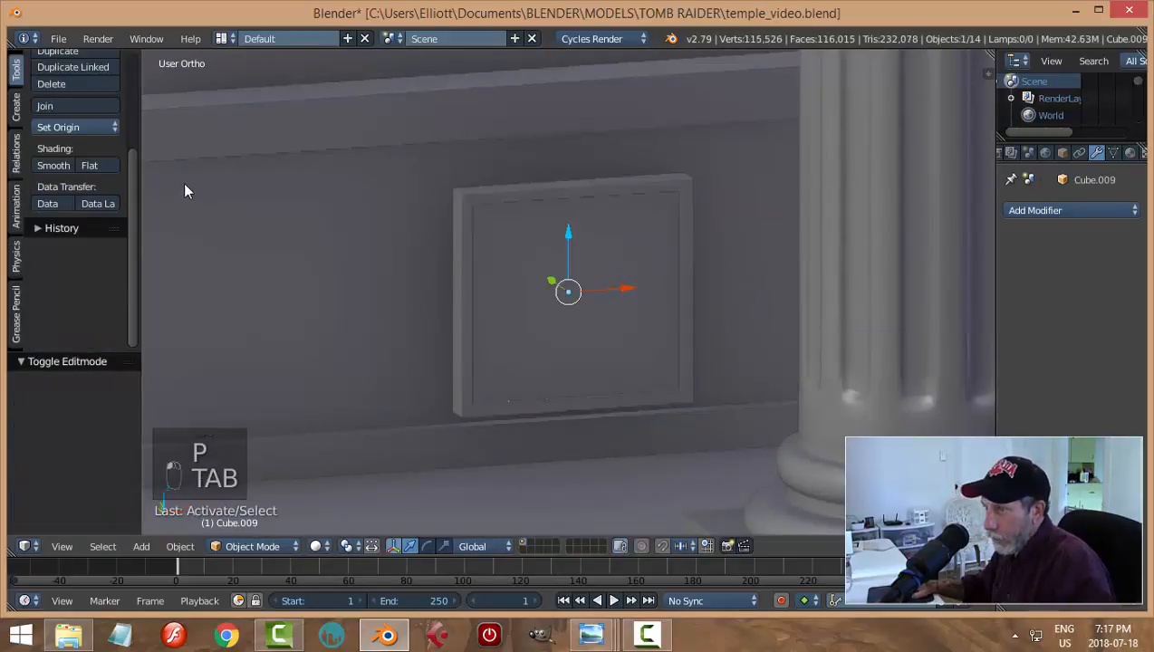
Set the copied face's origin to its geometry and move it about 0.064 in negative Y, in front of the frame
click(85, 127)
click(96, 163)
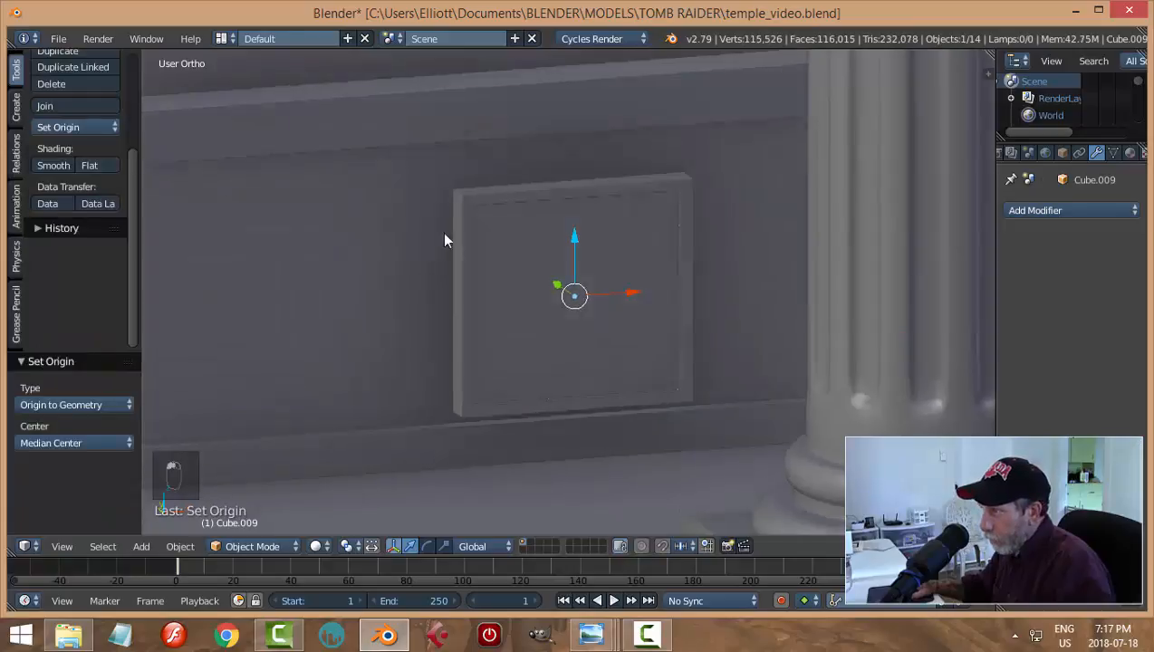
middle_drag(442, 232, 558, 292)
drag(541, 291, 574, 299)
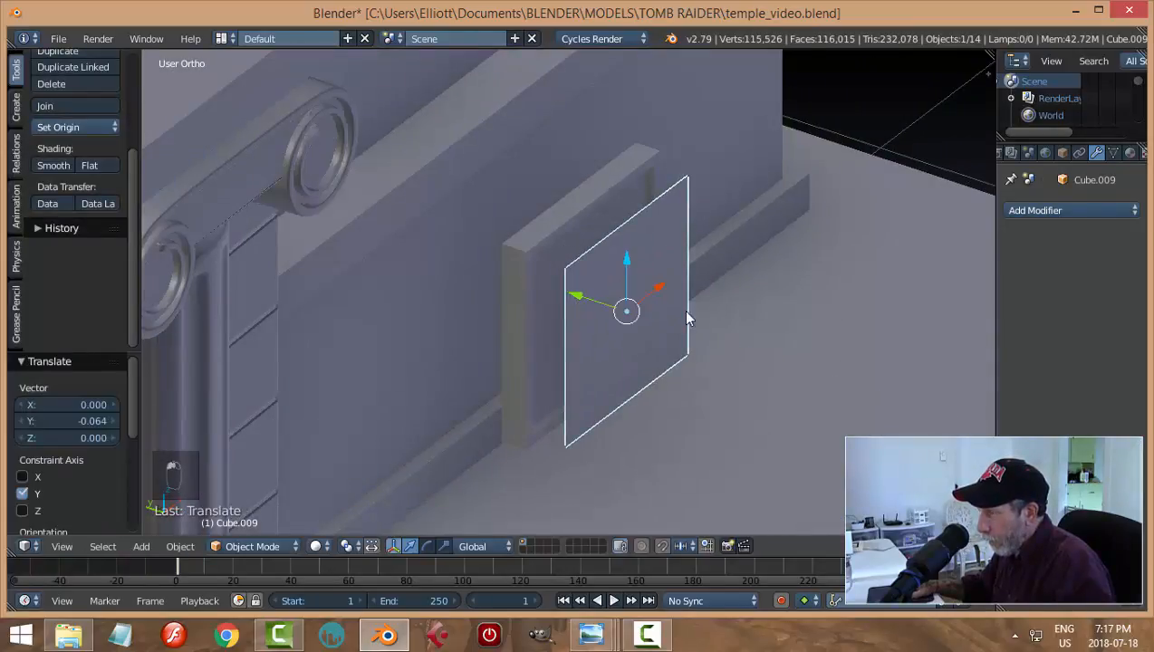
middle_drag(682, 309, 619, 294)
middle_drag(713, 304, 692, 312)
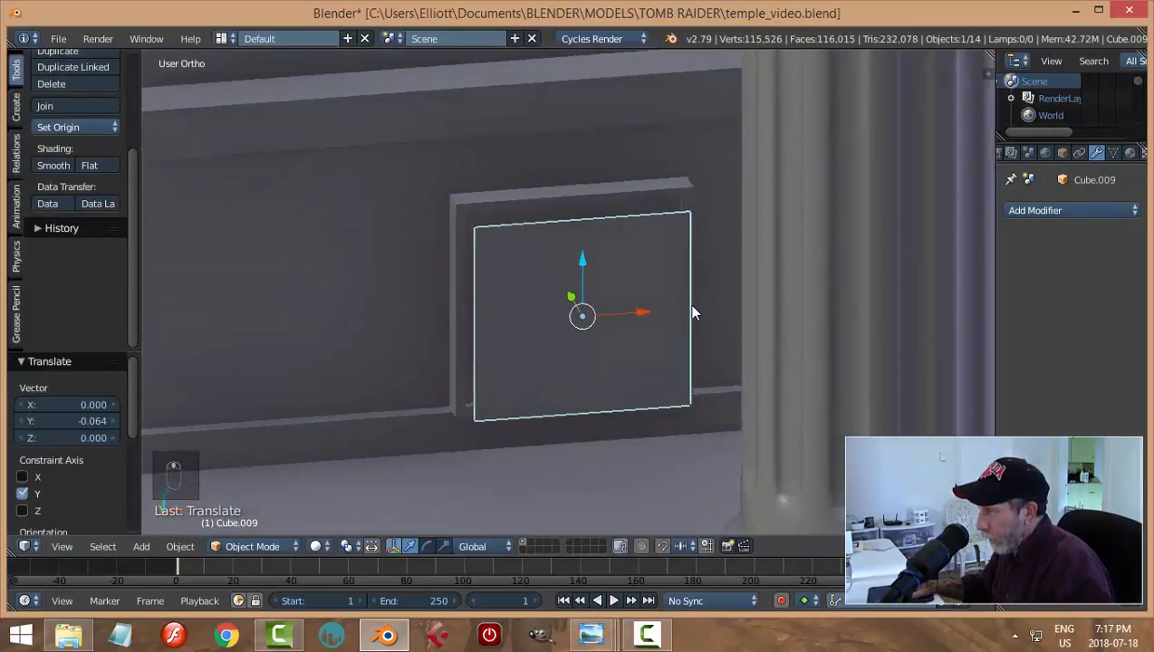
In Edit Mode, rotate the whole copied face 45° about Y and scale it uniformly to about 0.521
key(Tab)
key(a)
key(a)
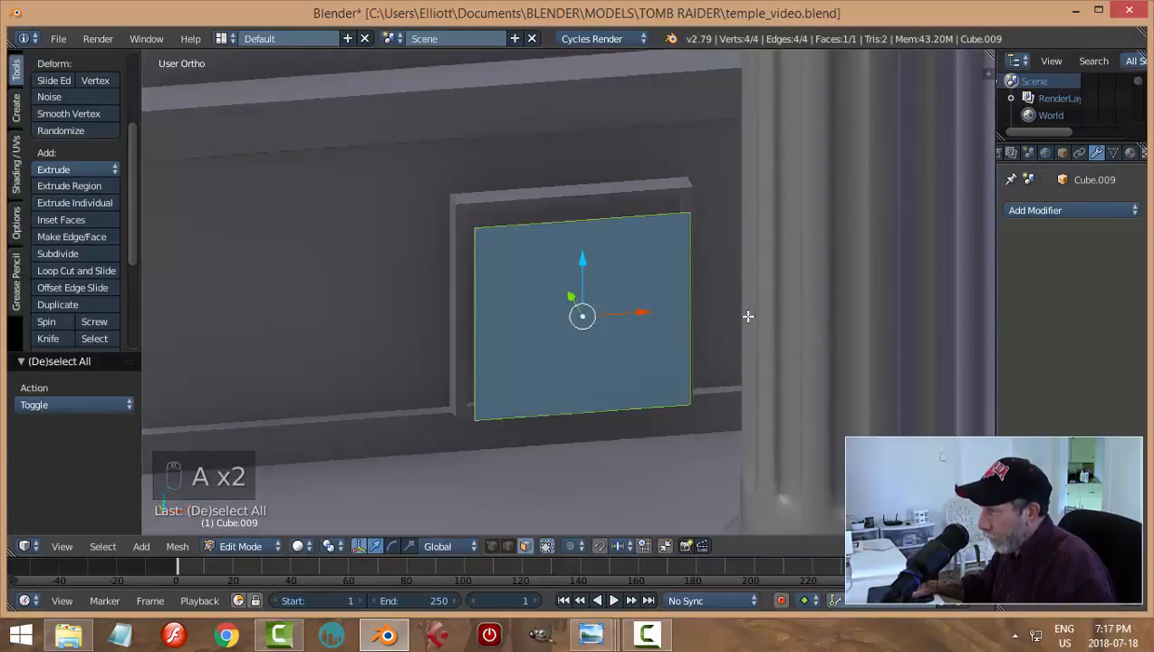
middle_drag(726, 341, 720, 341)
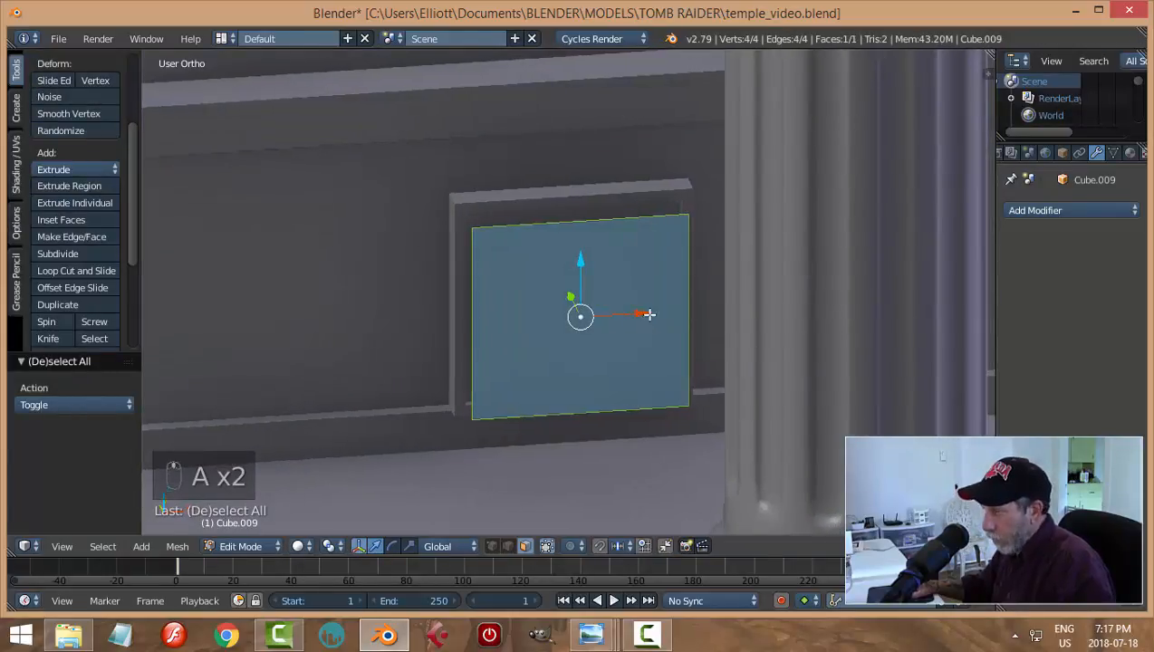
text(r)
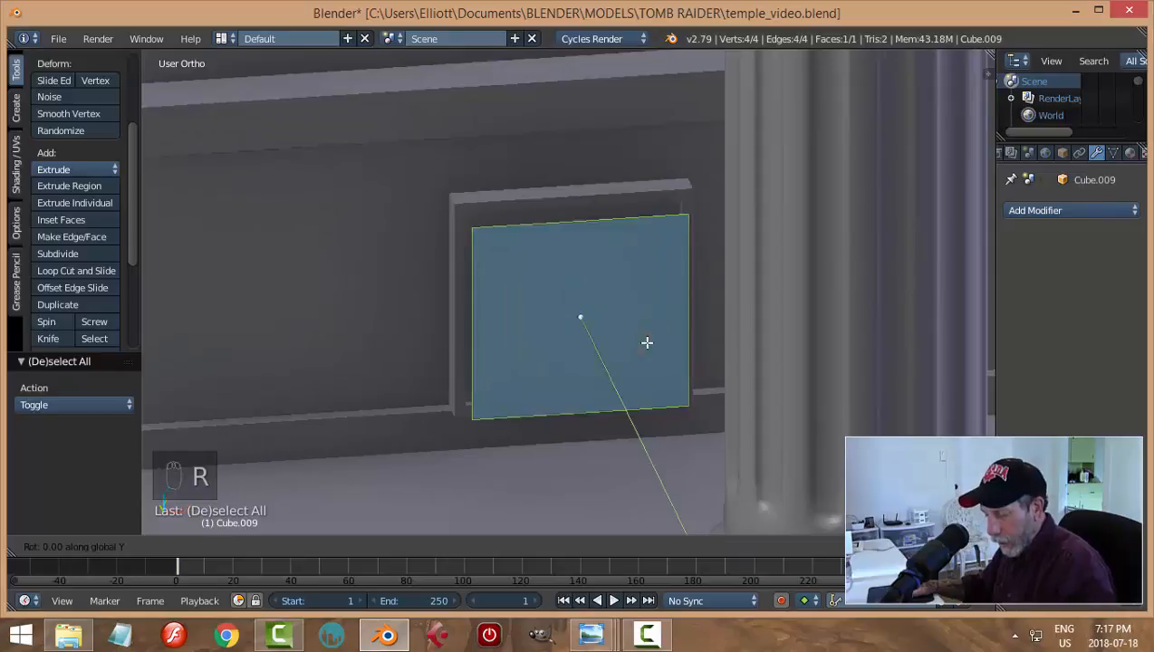
text(45)
key(Return)
key(s)
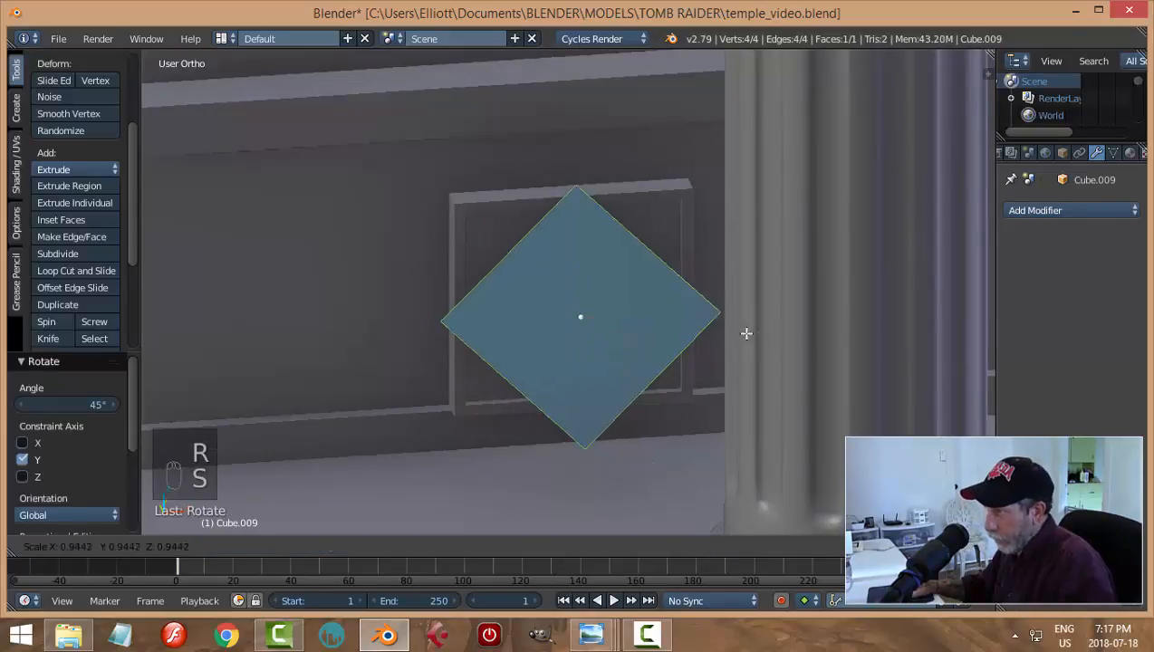
click(680, 335)
Extrude the diamond face outward by about 0.017 in negative Y to give it thickness
middle_drag(680, 335, 733, 322)
key(KP_Decimal)
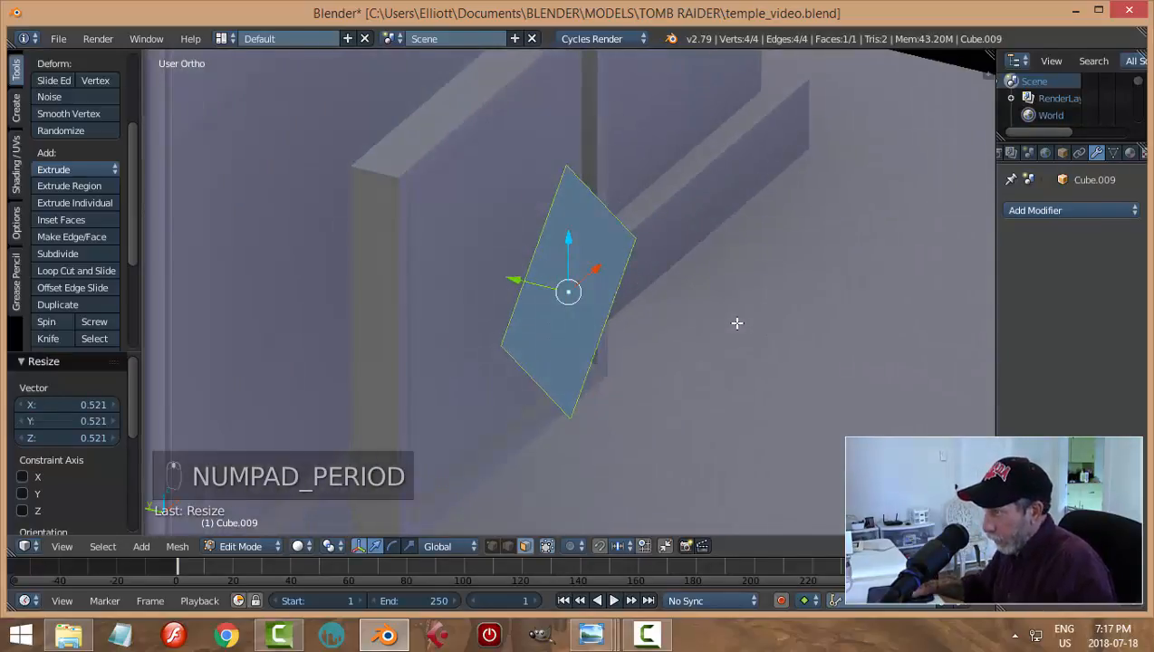
key(e)
key(e)
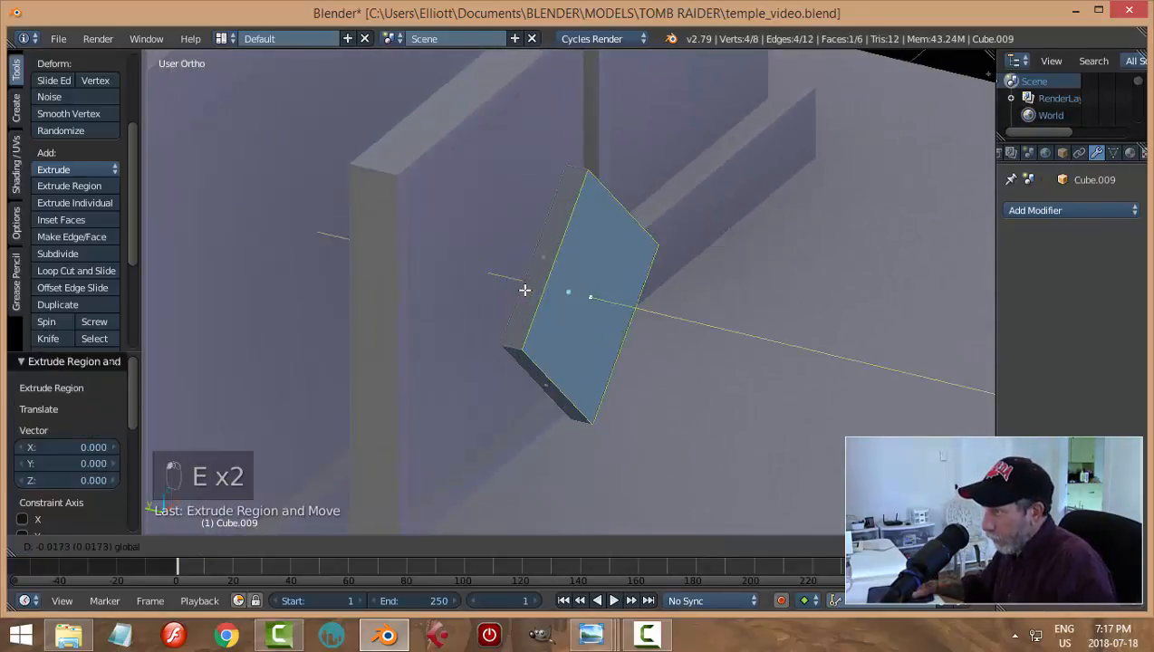
click(525, 289)
Select the whole diamond block, move it about 0.066 along Y into the framed recess and deselect it
key(a)
key(a)
key(a)
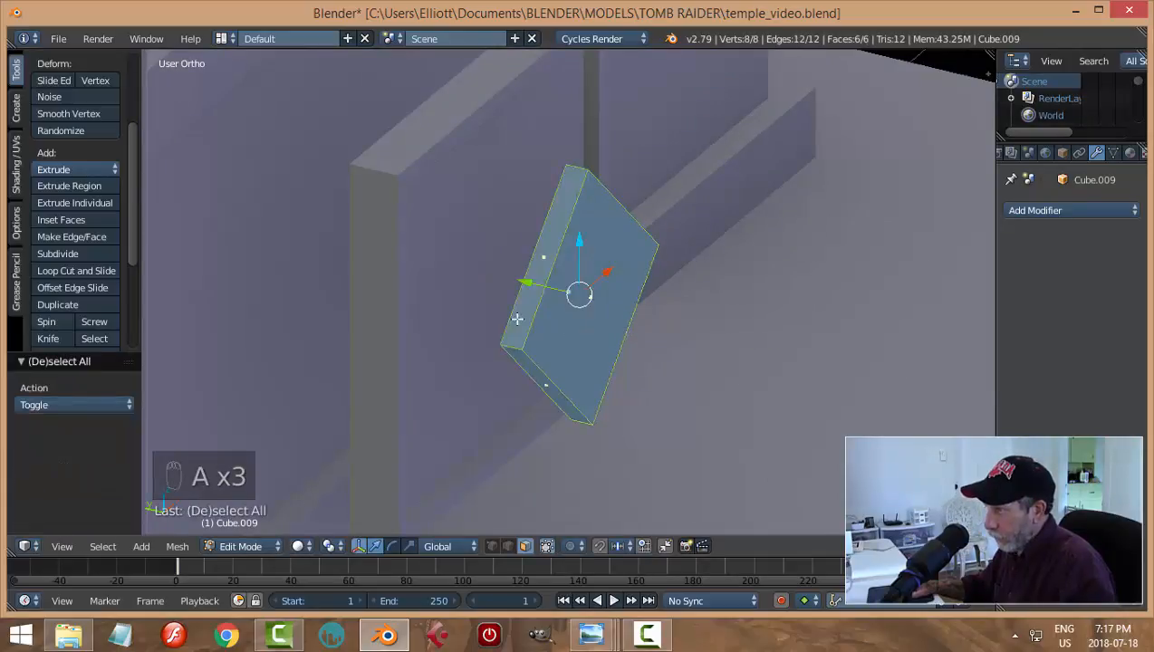
drag(531, 286, 452, 256)
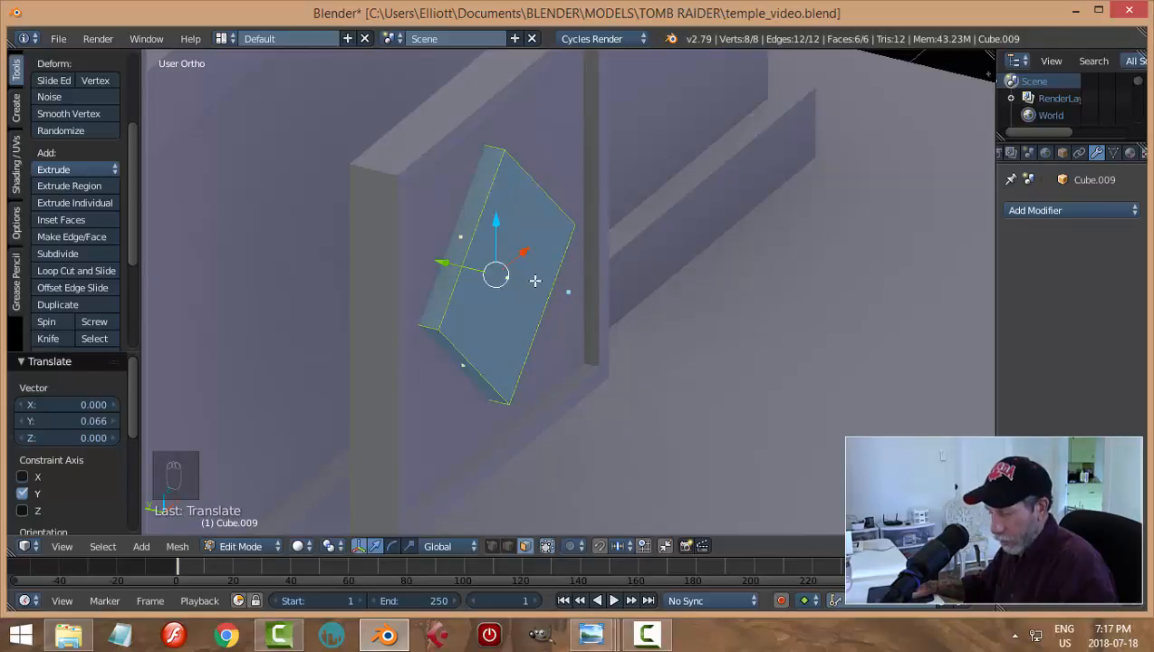
key(a)
middle_drag(535, 281, 582, 301)
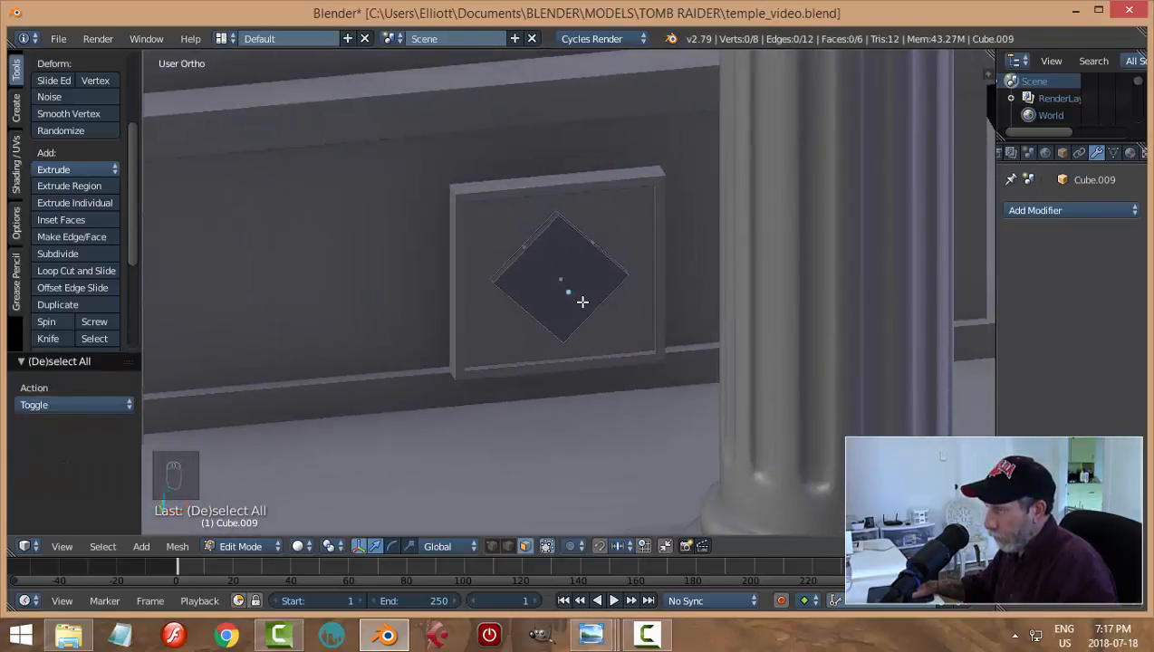
scroll(581, 284, up, 3)
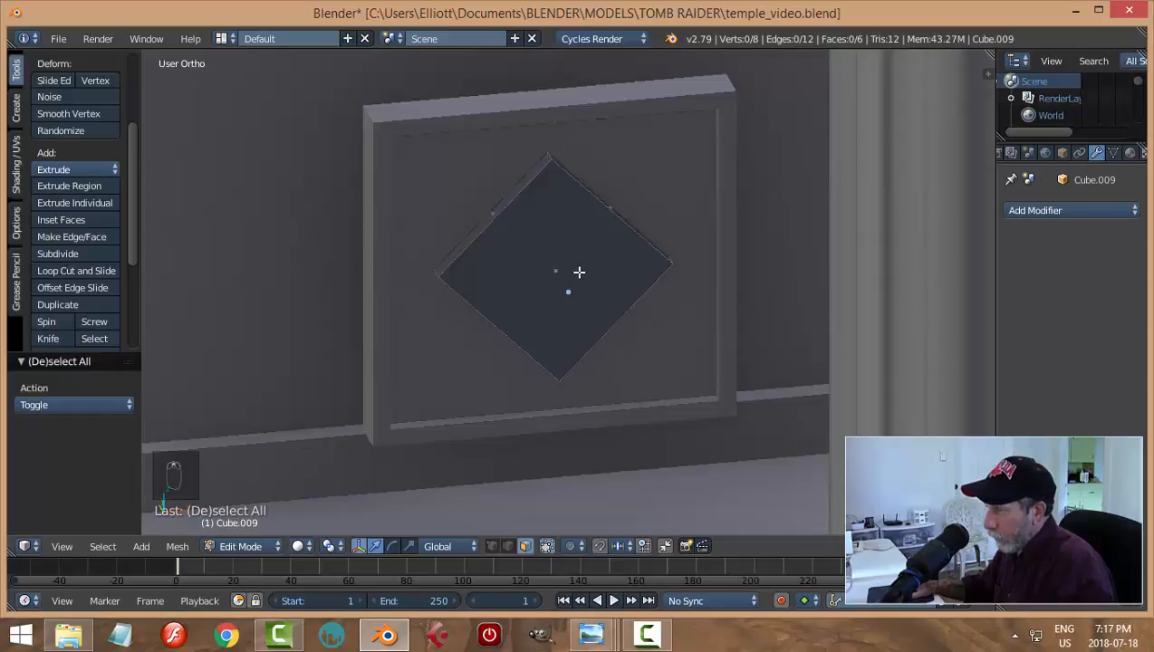
Select the whole diamond block, duplicate it about 0.109 along X and scale the copy uniformly to about 0.27
key(a)
scroll(625, 300, down, 2)
mouse_move(625, 301)
middle_down()
mouse_move(612, 298)
mouse_move(625, 296)
middle_up()
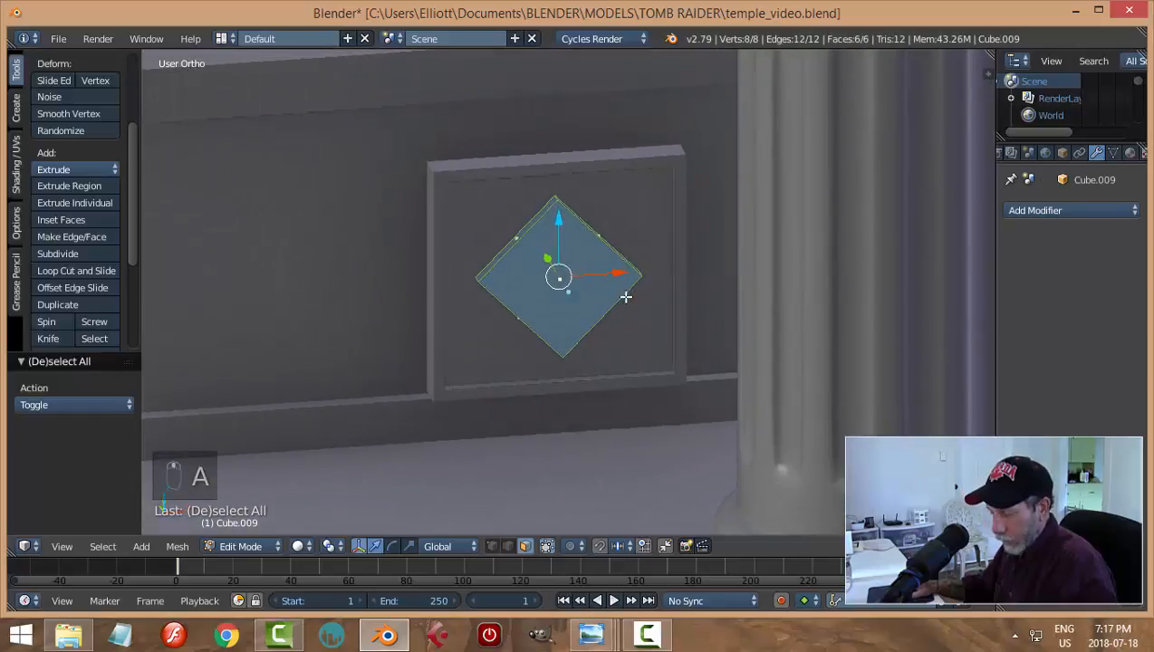
key(shift+d)
key(x)
click(707, 286)
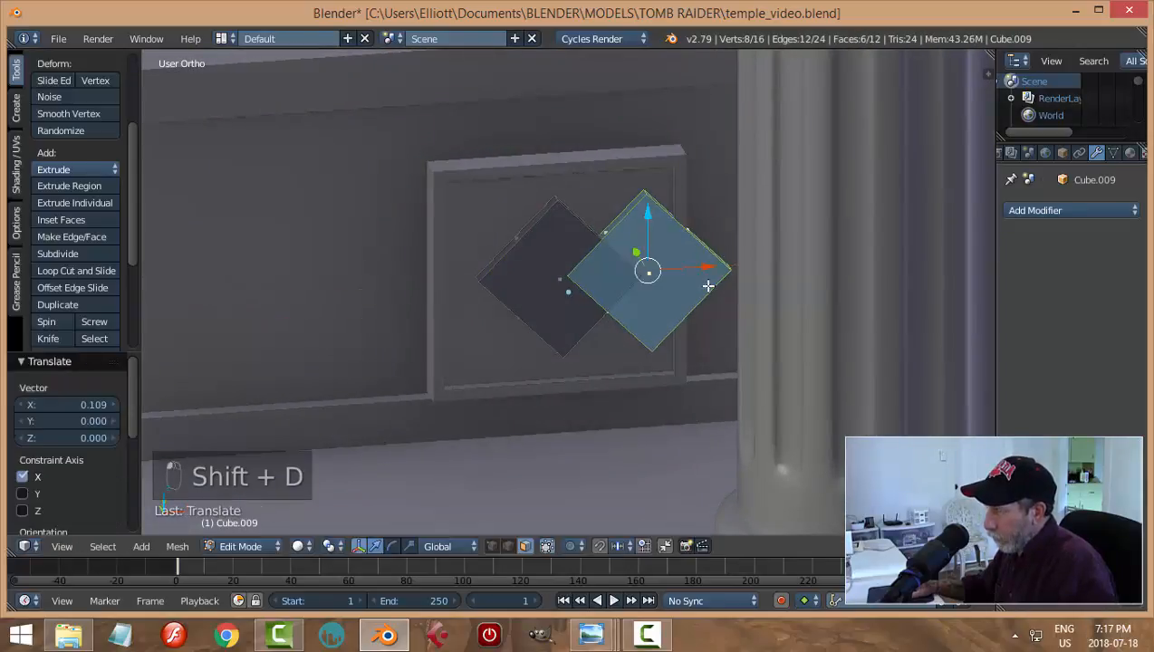
key(s)
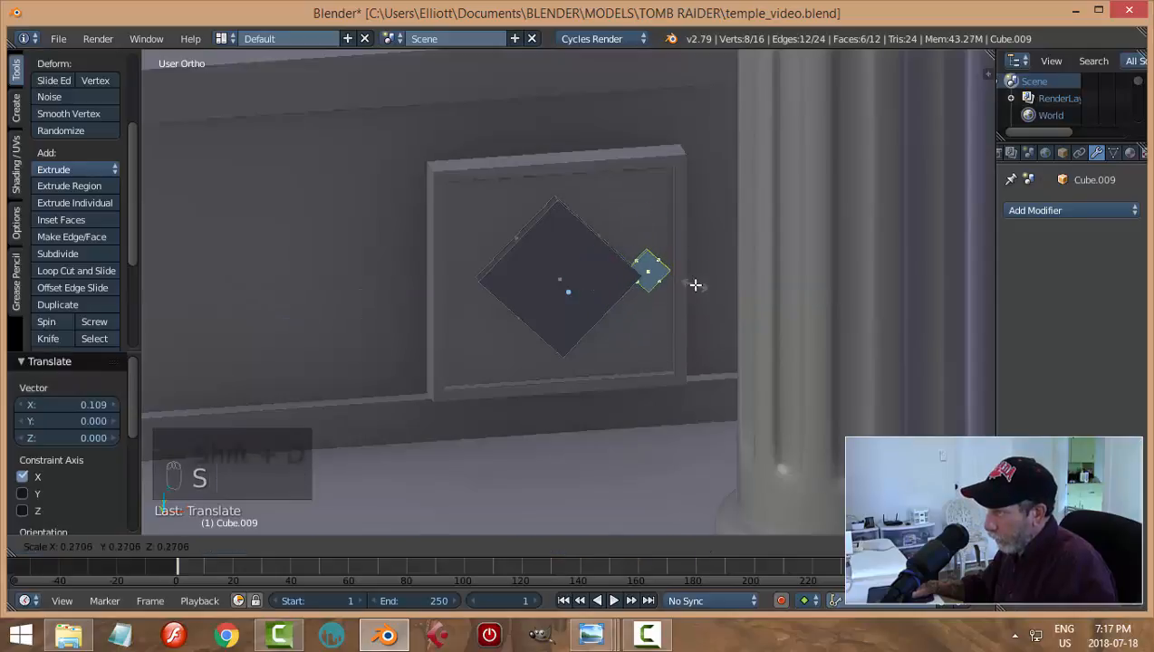
click(695, 284)
Raise the small diamond about 0.085 in Z and fine-tune its position inside the frame's upper-right corner
drag(646, 221, 649, 195)
drag(648, 151, 648, 149)
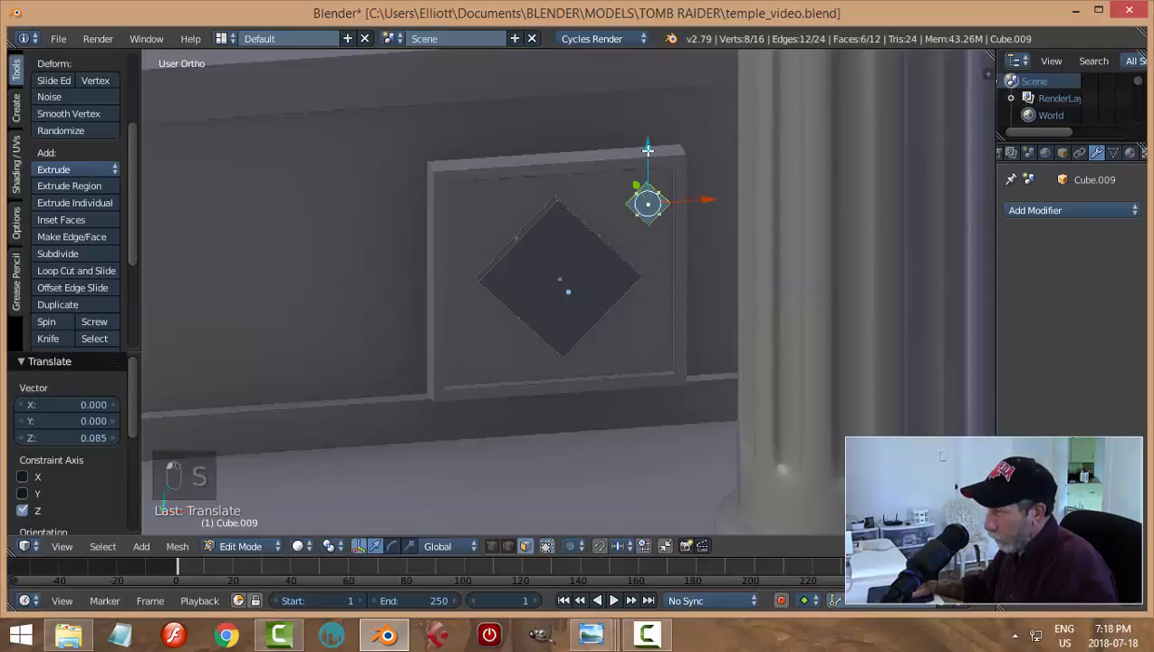
drag(707, 201, 694, 202)
middle_drag(644, 257, 560, 281)
key(KP_Decimal)
drag(523, 274, 503, 262)
middle_drag(626, 300, 576, 247)
drag(576, 247, 572, 242)
Duplicate the small diamond and move the copy about 0.185 in negative X to the frame's upper-left corner
key(shift+d)
right_click(631, 299)
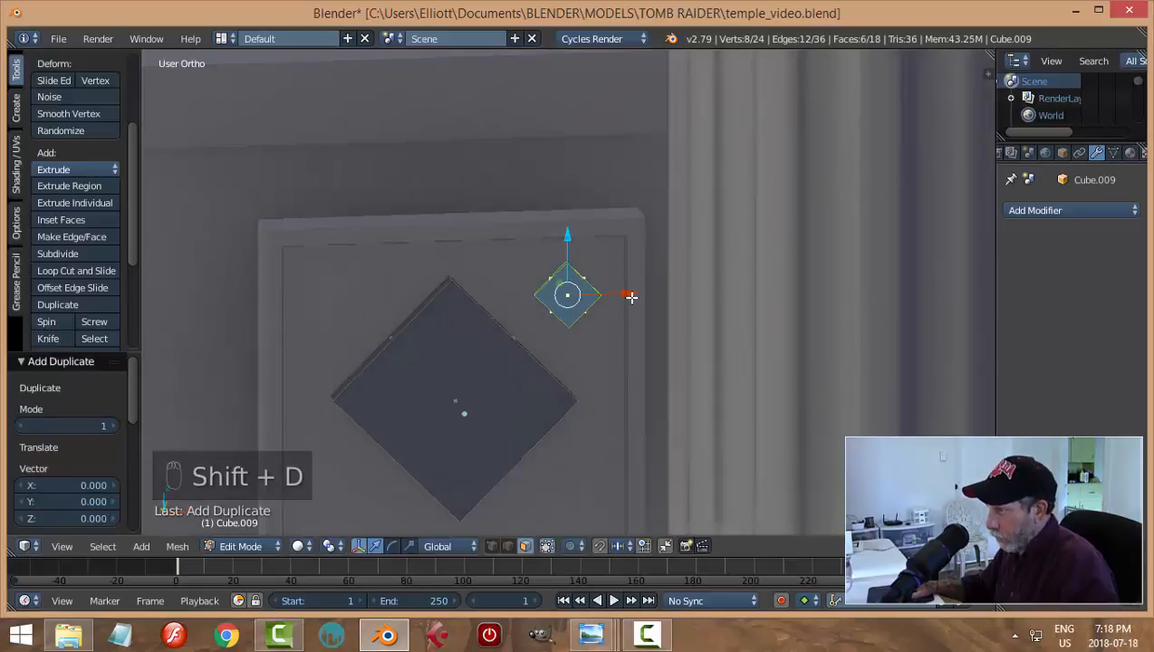
drag(631, 299, 404, 299)
Select both complete upper small diamonds, duplicate them and move the copies about 0.175 in negative Z to the lower corners
scroll(404, 299, down, 3)
shift+right_click(561, 292)
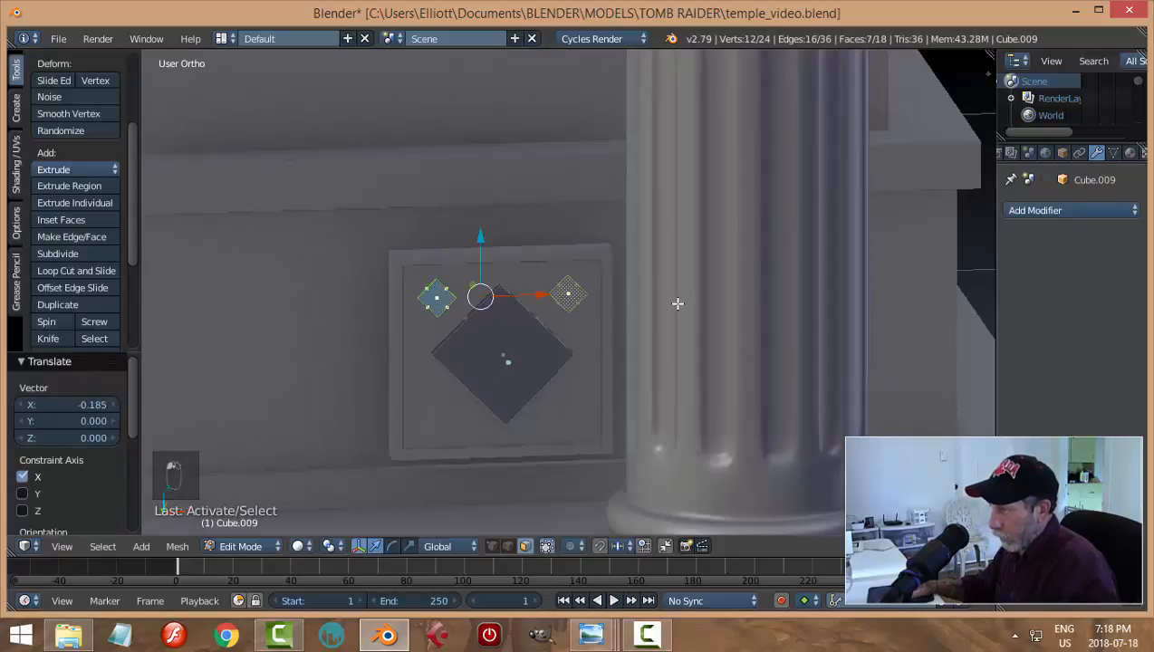
key(ctrl+l)
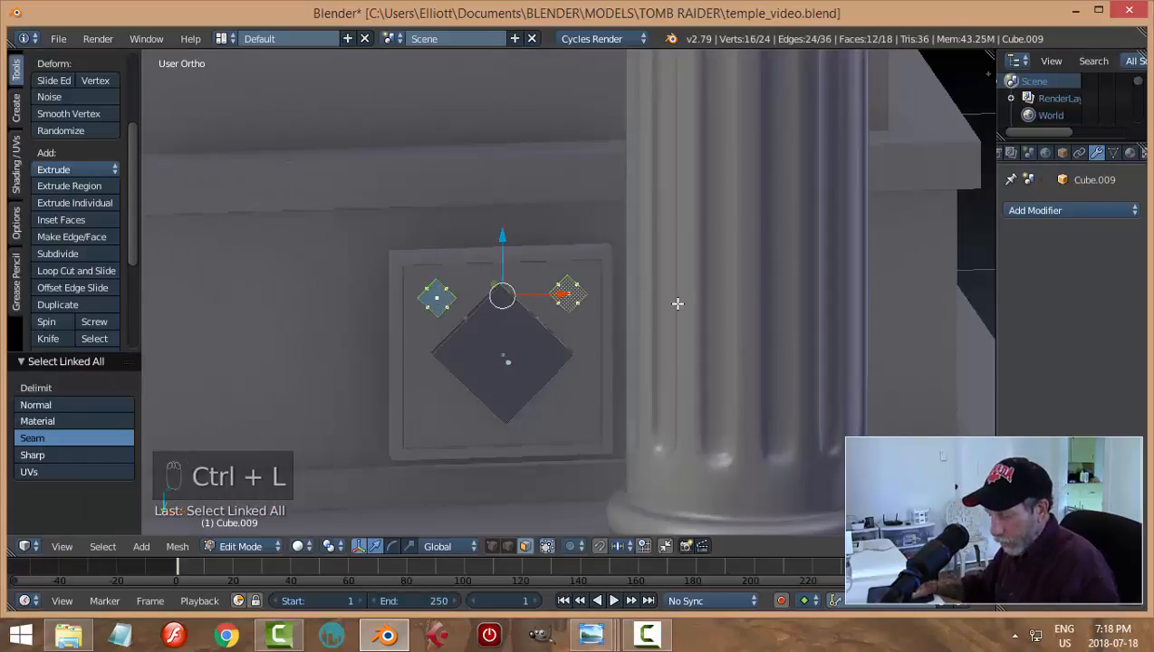
key(shift+d)
right_click(678, 303)
drag(506, 239, 513, 361)
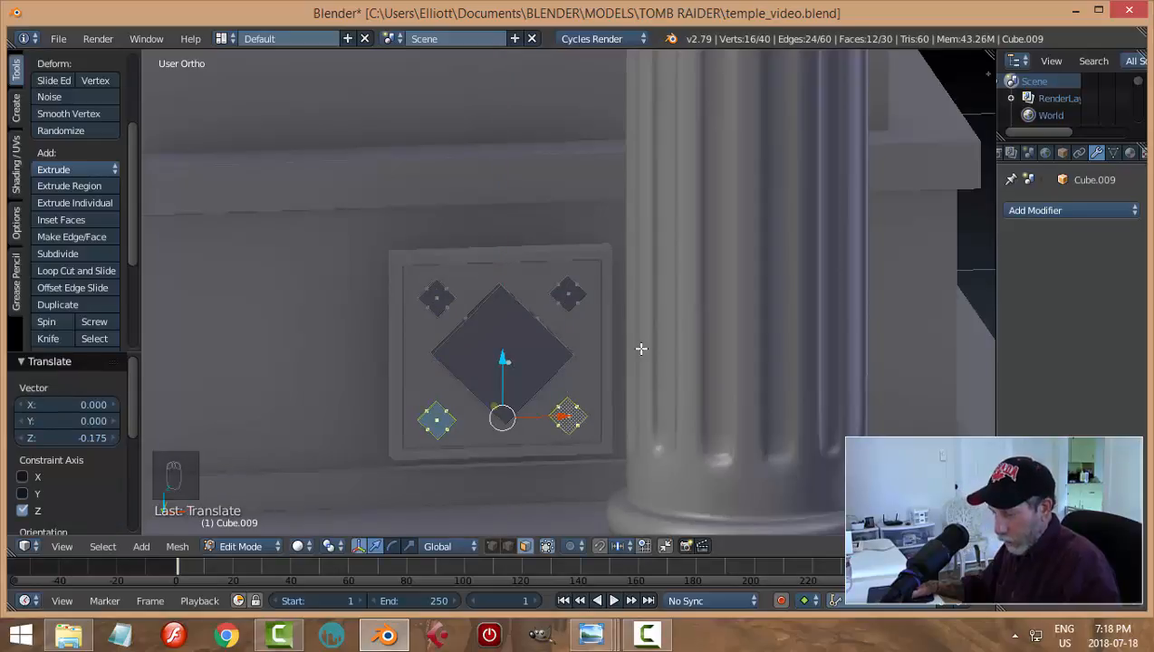
Select all the diamond geometry, make its normals consistent and return to Object Mode
key(a)
key(a)
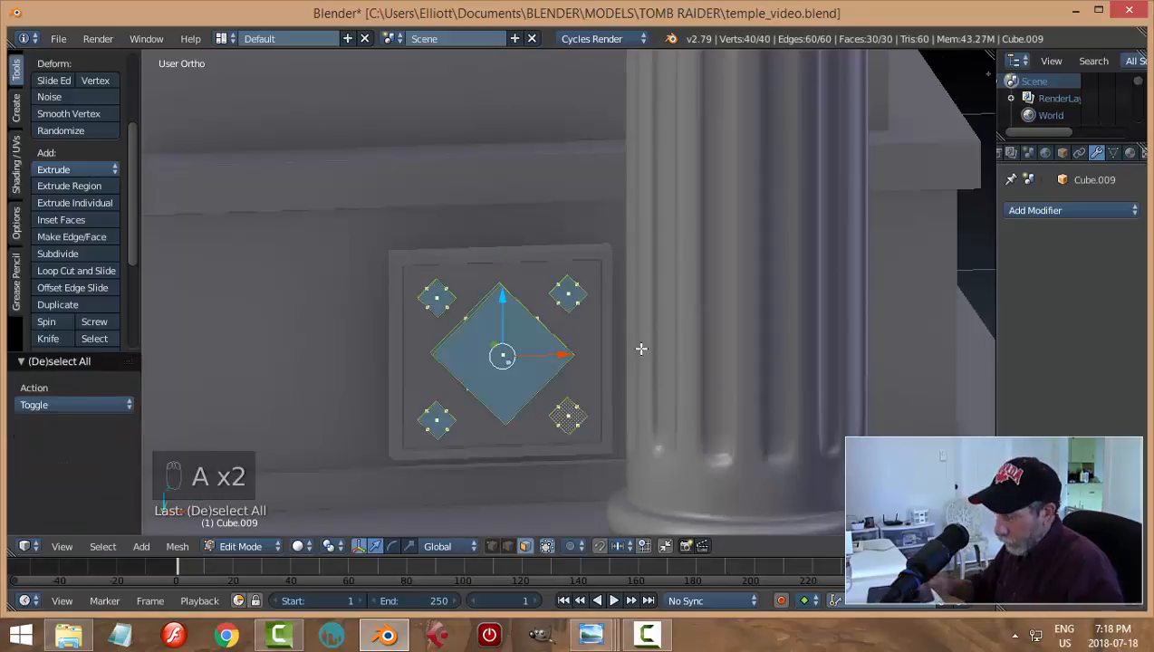
key(ctrl+j)
key(ctrl+n)
key(Escape)
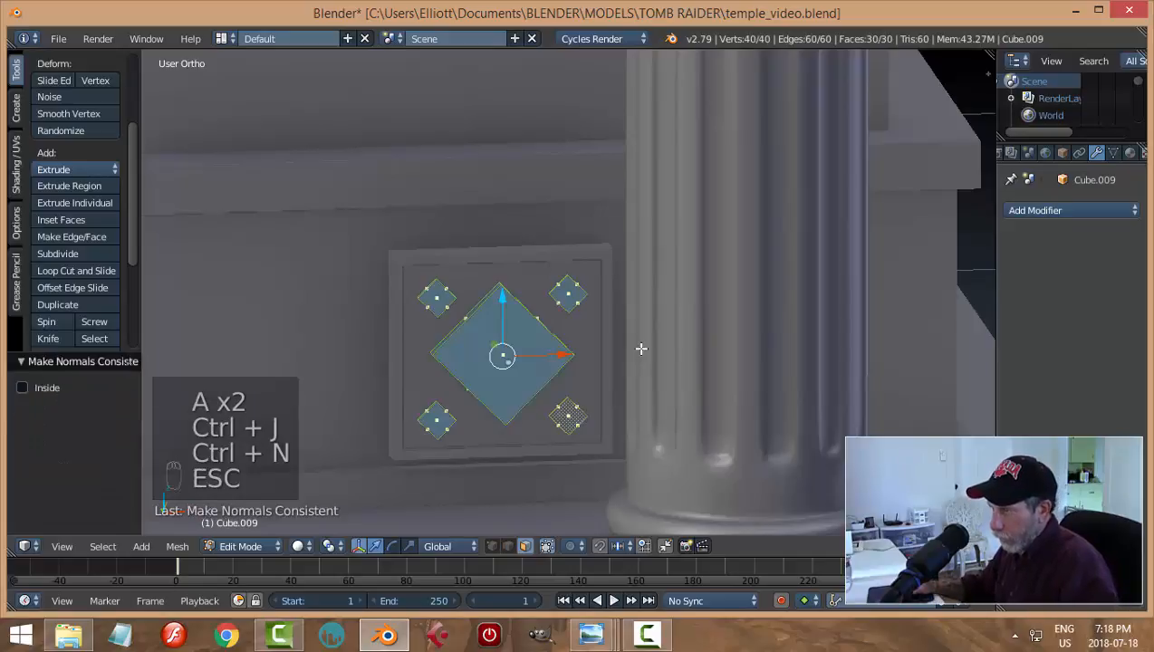
key(Tab)
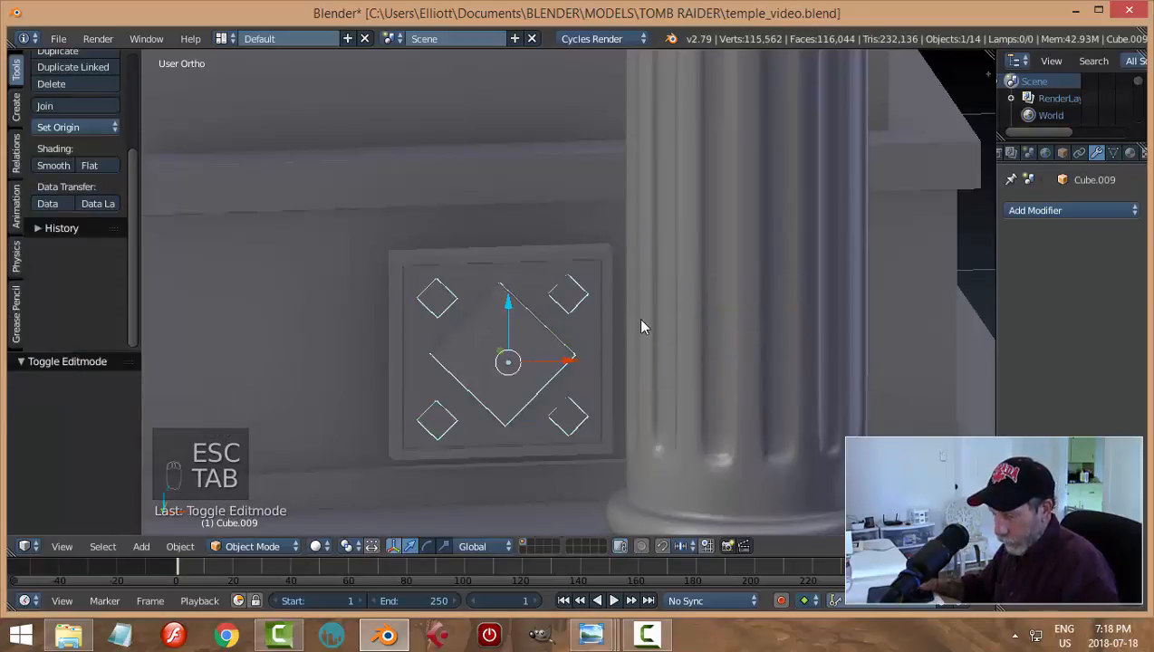
Select the diamonds object and nudge it about 0.0003 in negative Y within the frame's recess
key(a)
key(a)
middle_drag(631, 362, 471, 348)
right_click(471, 348)
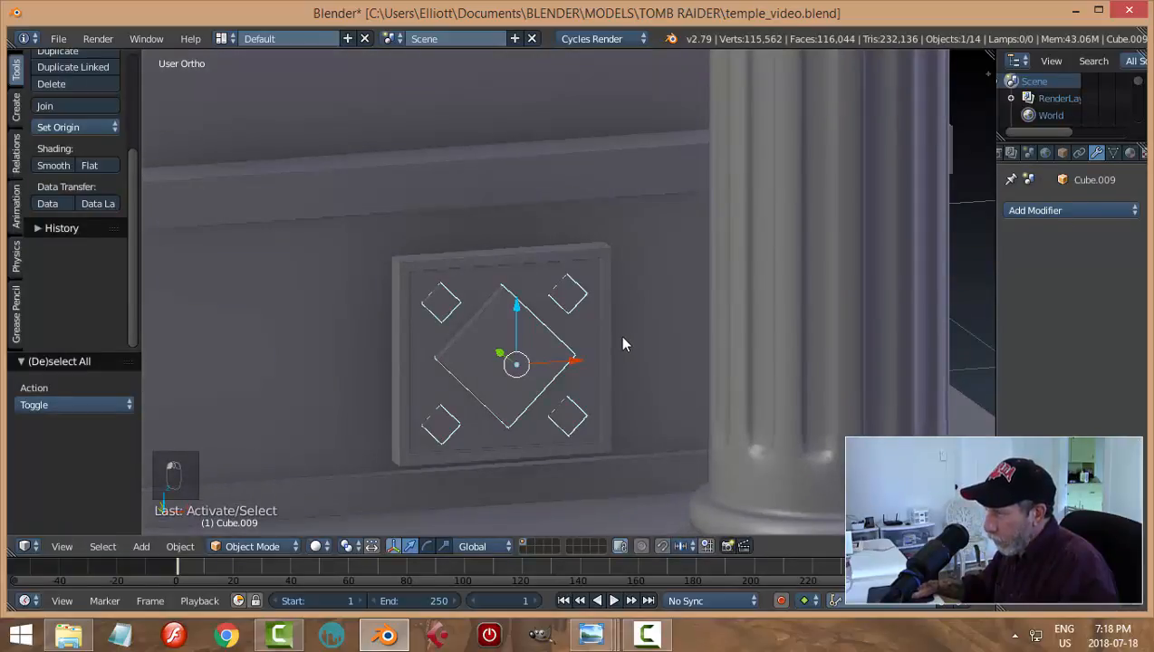
scroll(619, 335, up, 2)
middle_drag(628, 354, 522, 399)
key(g)
key(y)
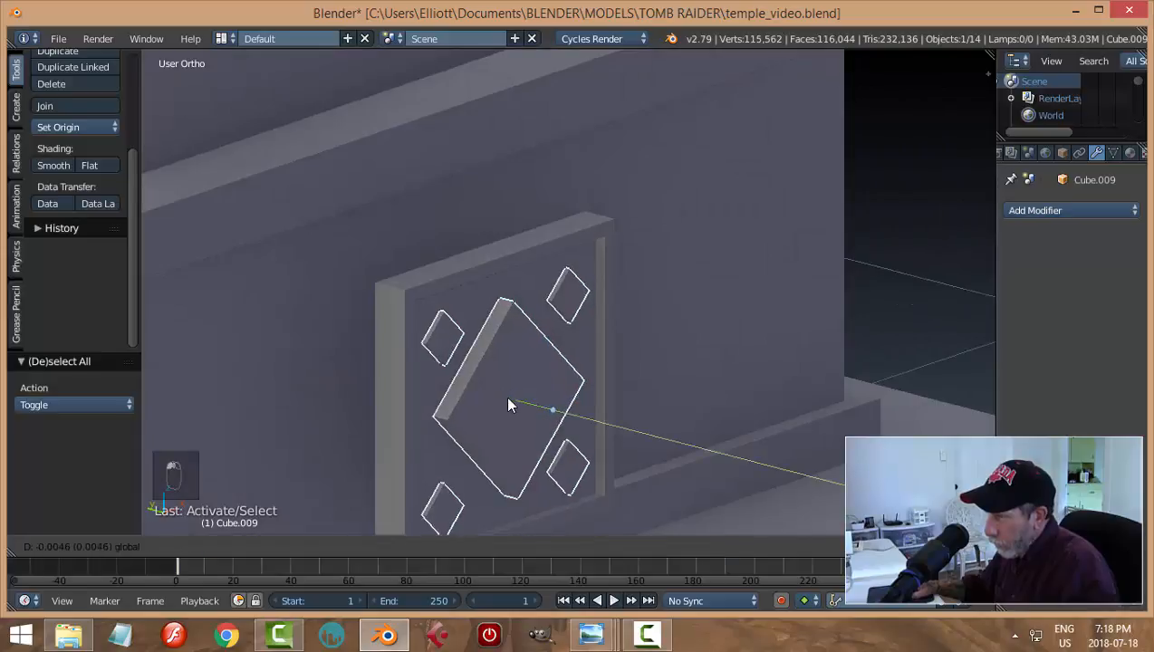
click(501, 395)
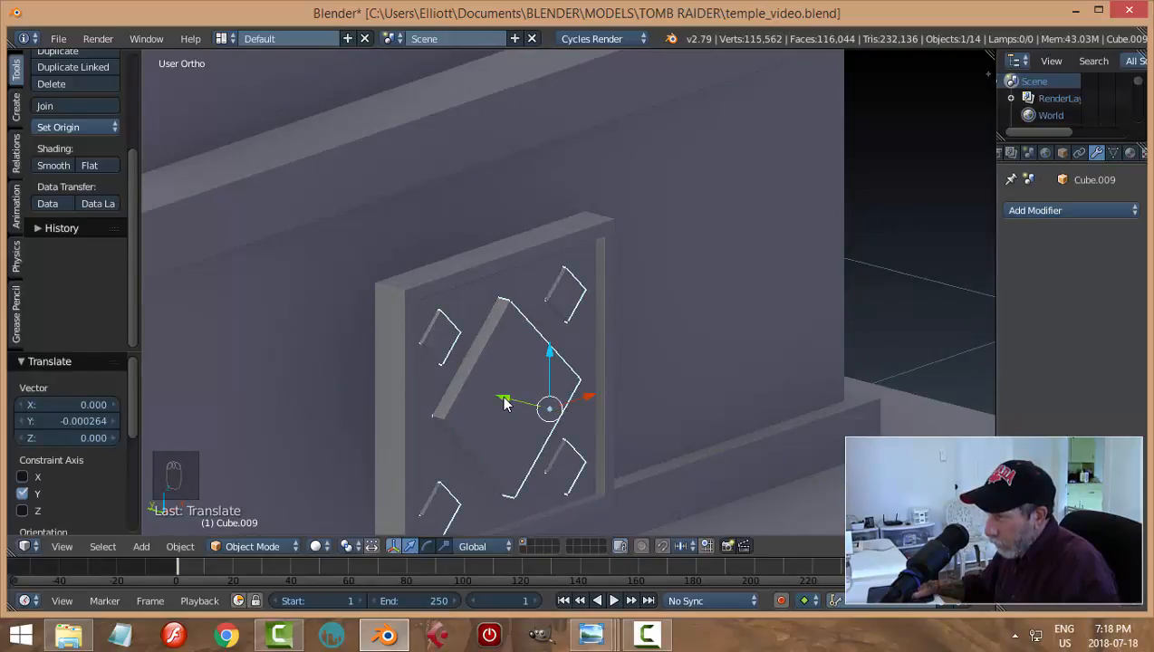
Join the diamonds to the square frame and apply the joined panel's rotation and scale
shift+right_click(518, 272)
key(ctrl+j)
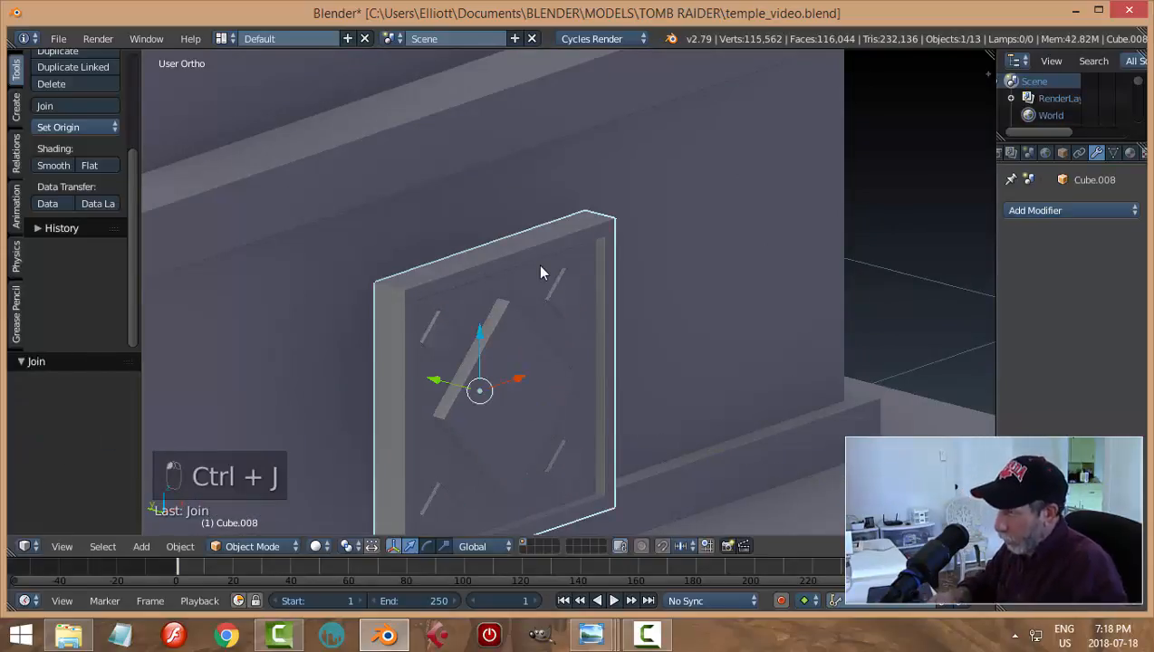
key(ctrl+a)
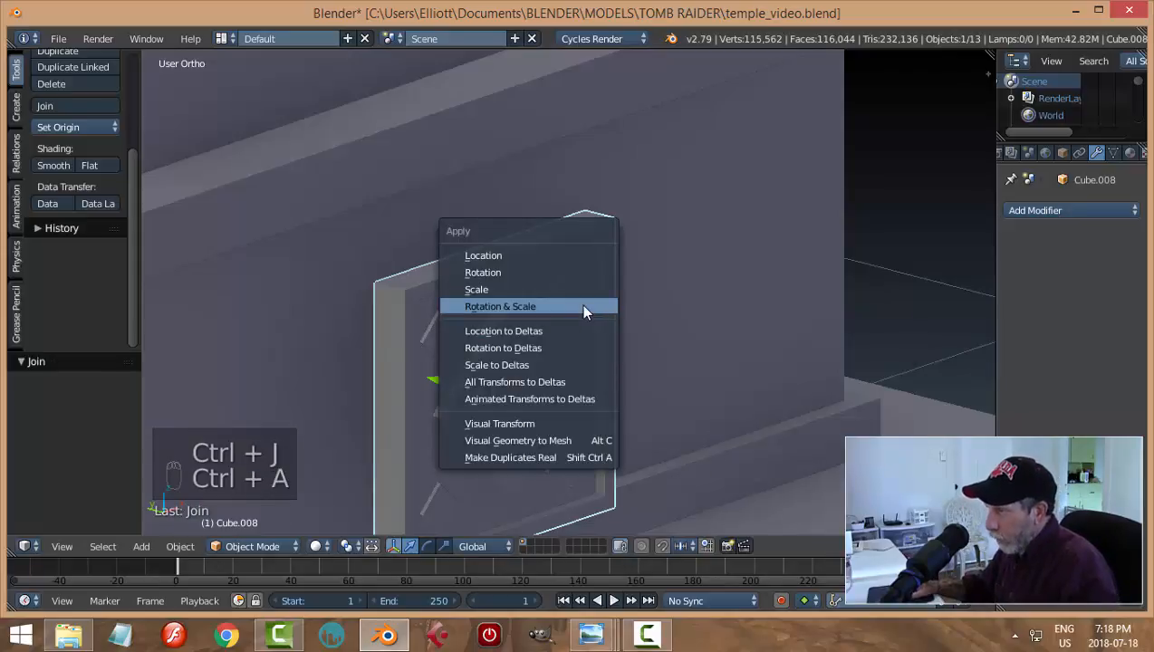
click(584, 311)
Move the panel out from the wall in negative Y by about 0.305 and a further 0.017
middle_drag(616, 358, 659, 400)
scroll(656, 399, down, 2)
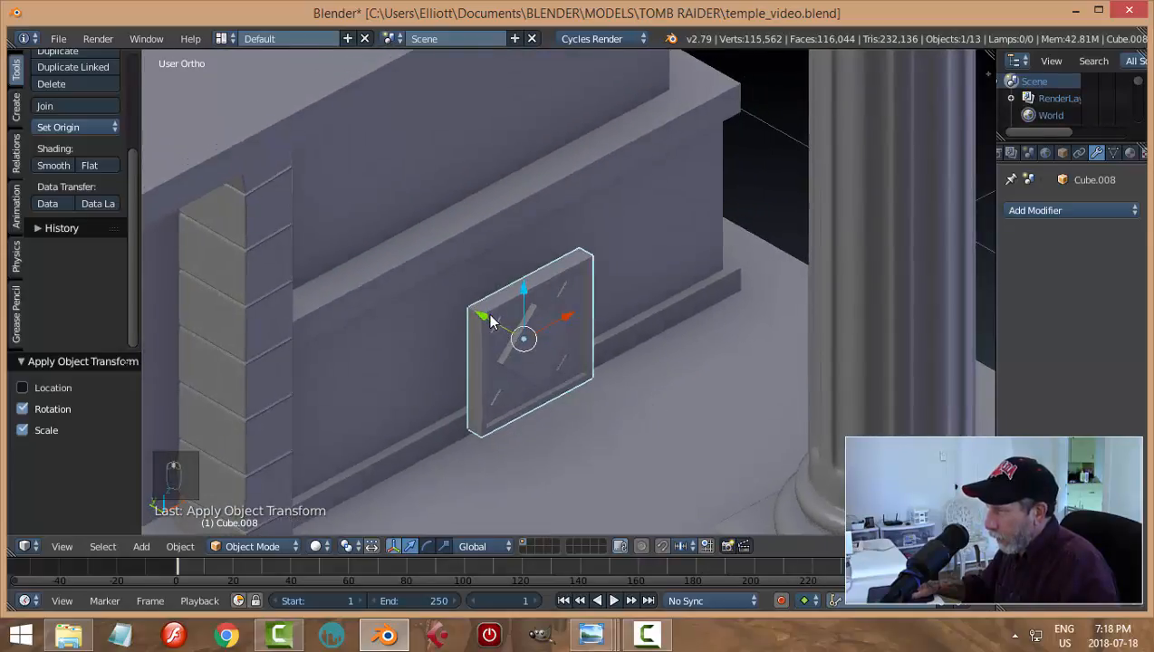
drag(489, 316, 603, 382)
middle_drag(585, 399, 698, 366)
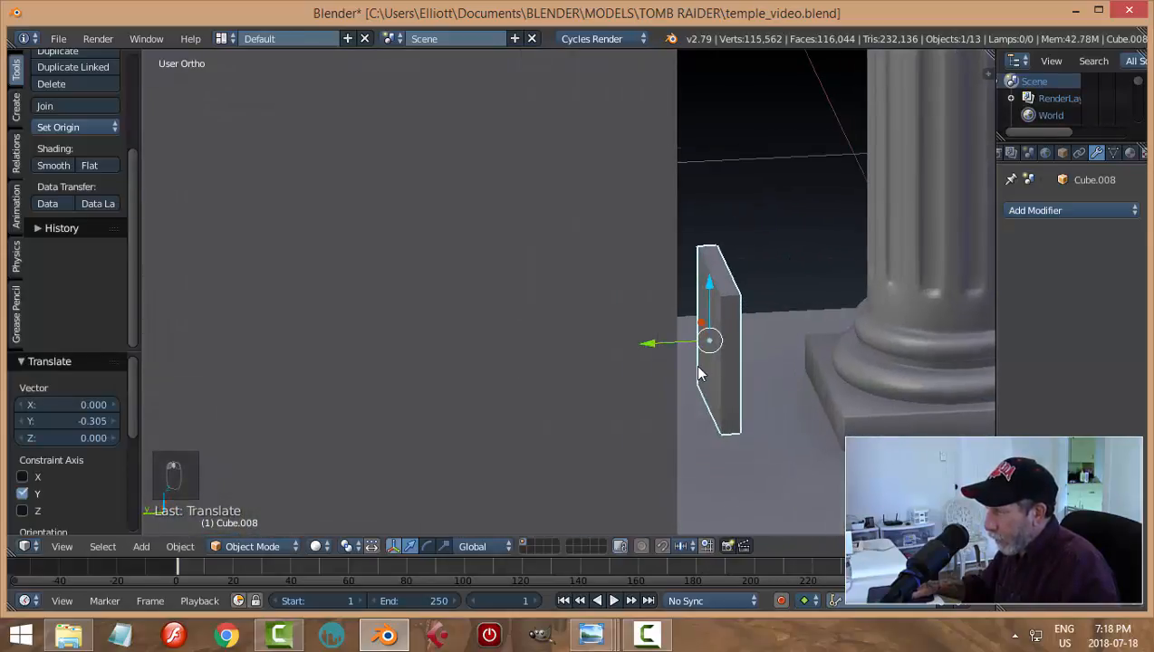
drag(645, 341, 656, 339)
In Edit Mode, delete the panel's hidden back face and return to Object Mode
key(Tab)
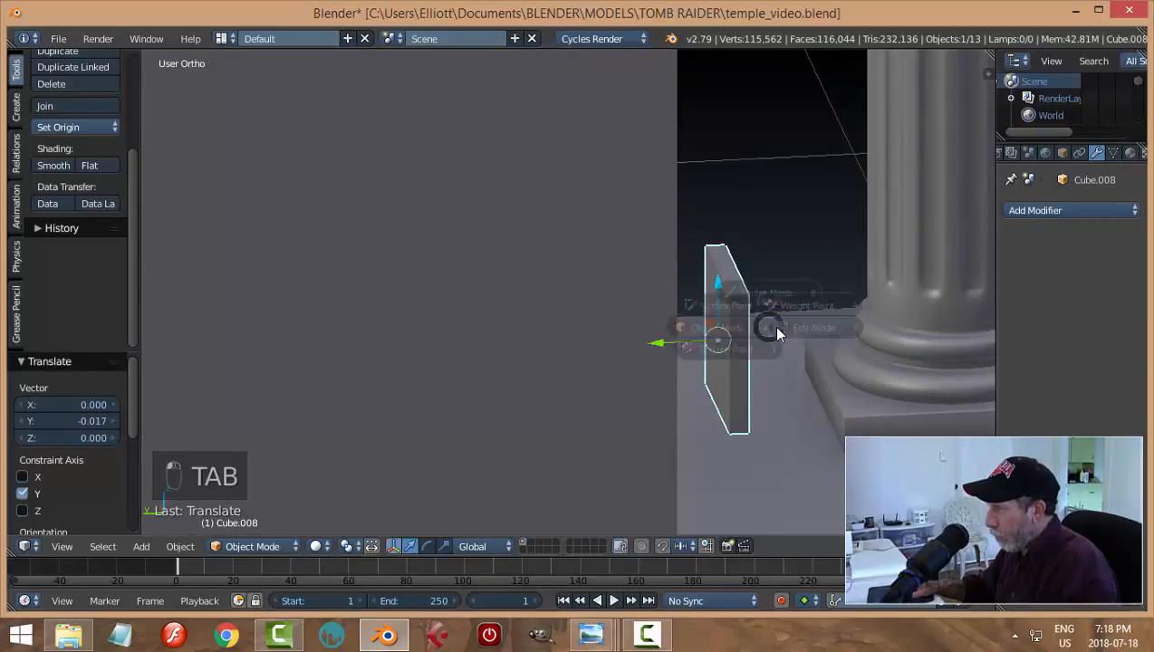
click(792, 389)
middle_drag(792, 390, 731, 340)
right_click(777, 307)
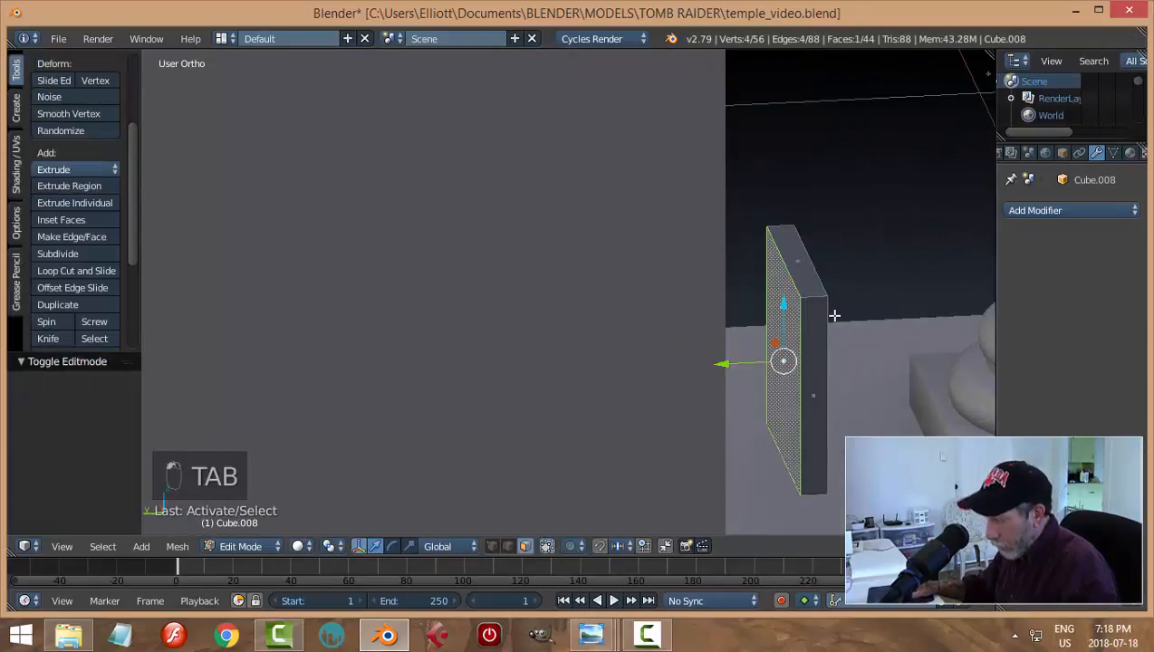
key(x)
click(799, 228)
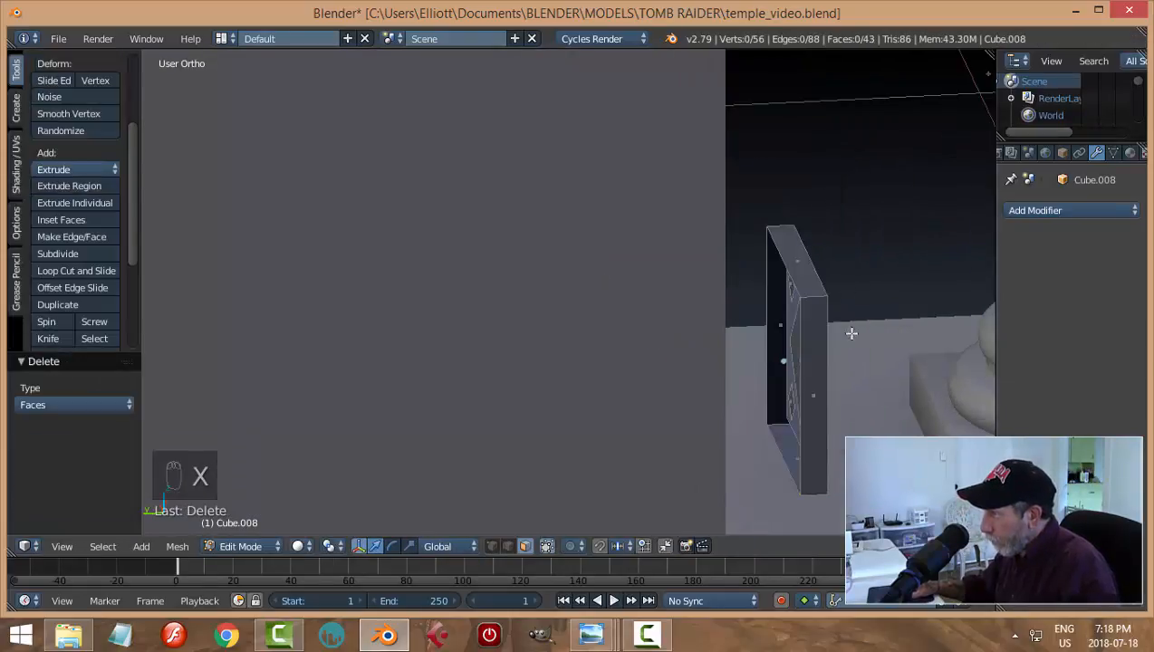
key(Tab)
click(758, 358)
scroll(887, 378, down, 2)
middle_drag(888, 379, 742, 385)
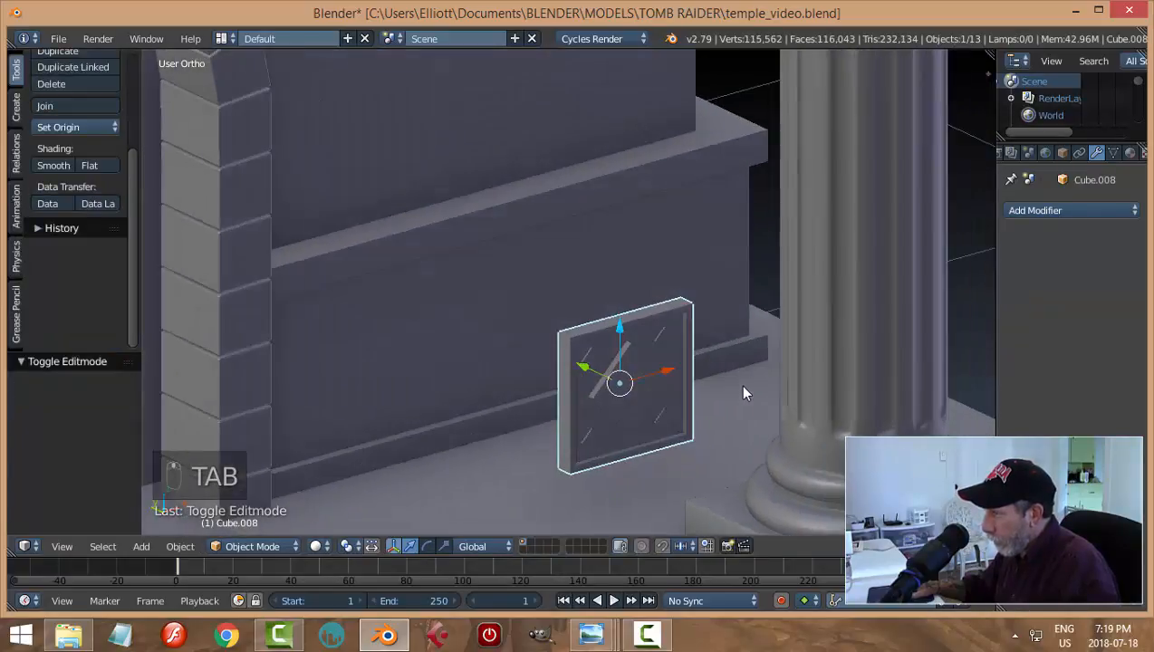
Add a Bevel modifier to the panel with 2 segments and a width of 0.0070
click(1021, 210)
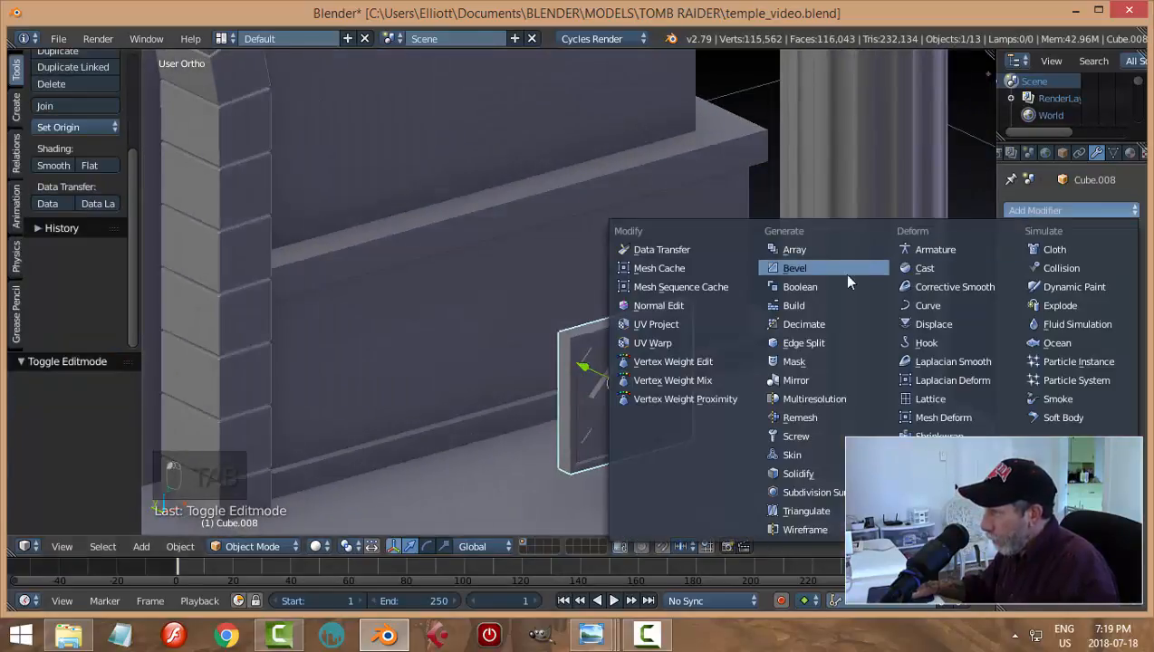
click(847, 276)
scroll(778, 395, up, 3)
shift+middle_drag(776, 394, 675, 273)
middle_drag(748, 344, 719, 324)
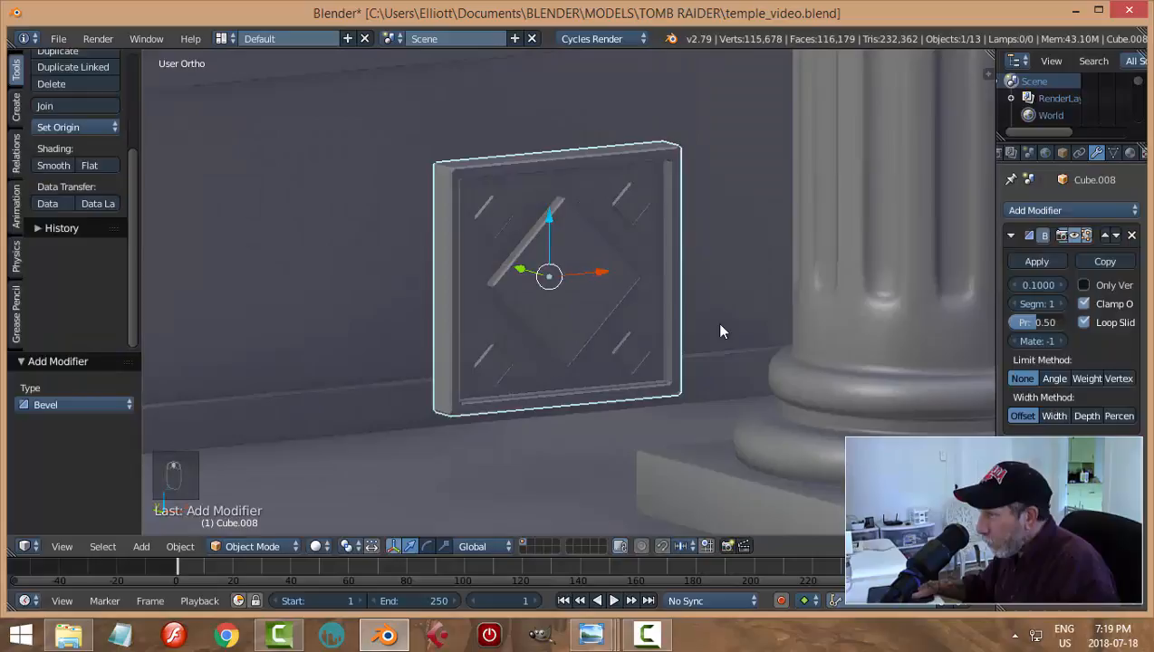
click(1060, 304)
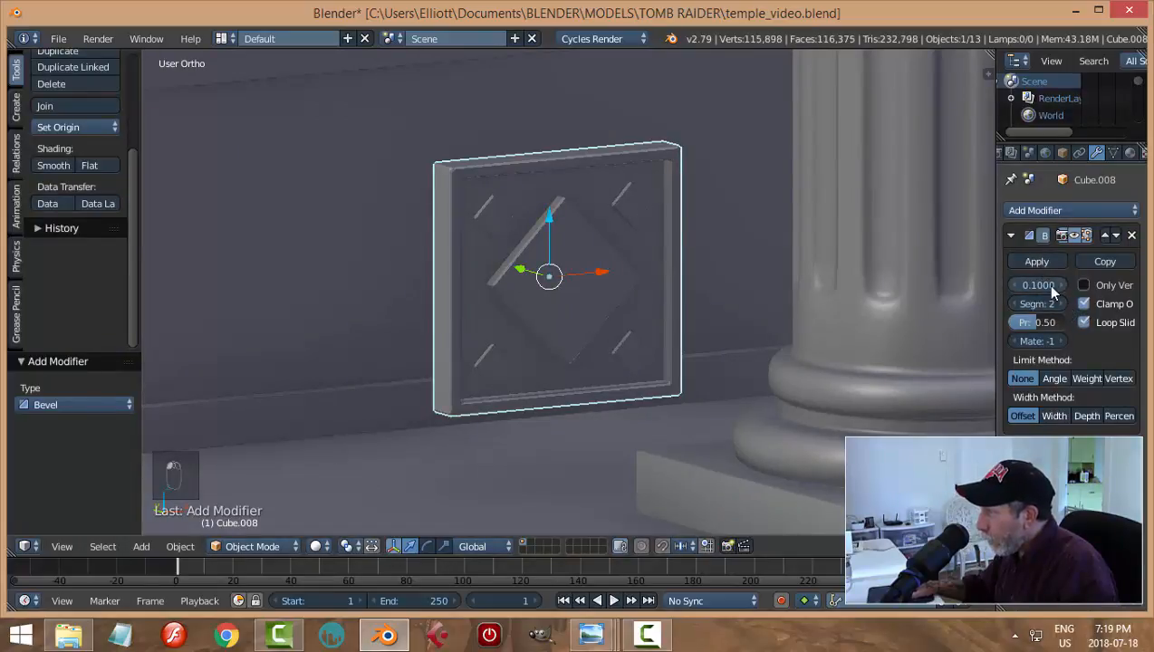
drag(1050, 286, 1026, 285)
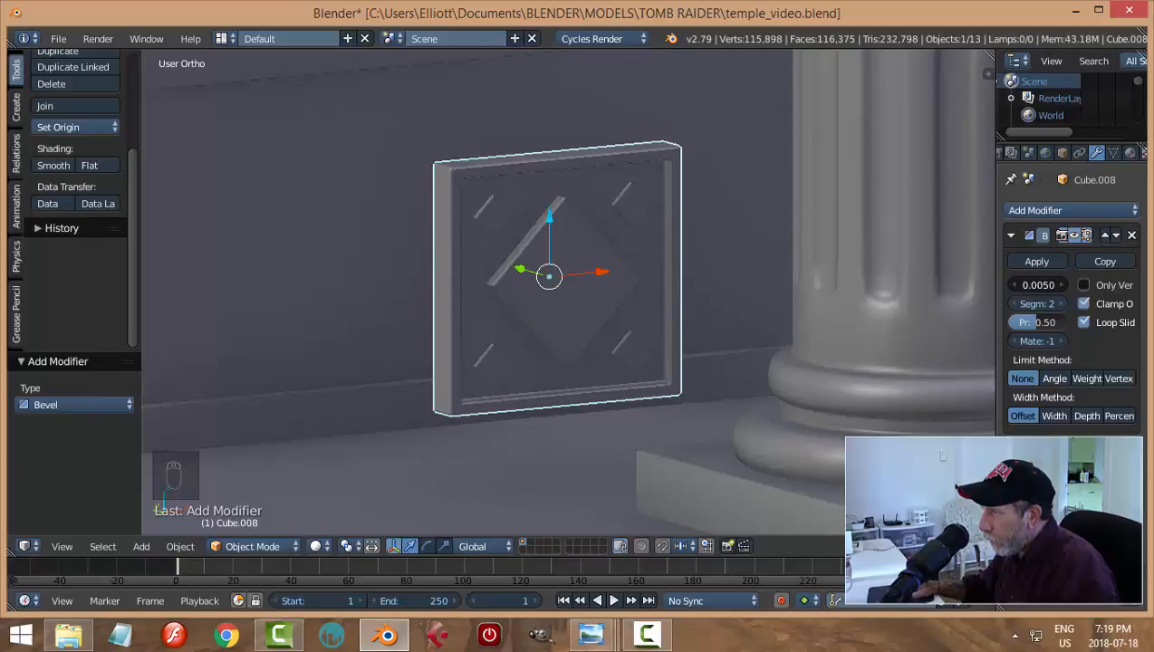
Shade the panel smooth and enable Auto Smooth with an angle of 20°
click(53, 165)
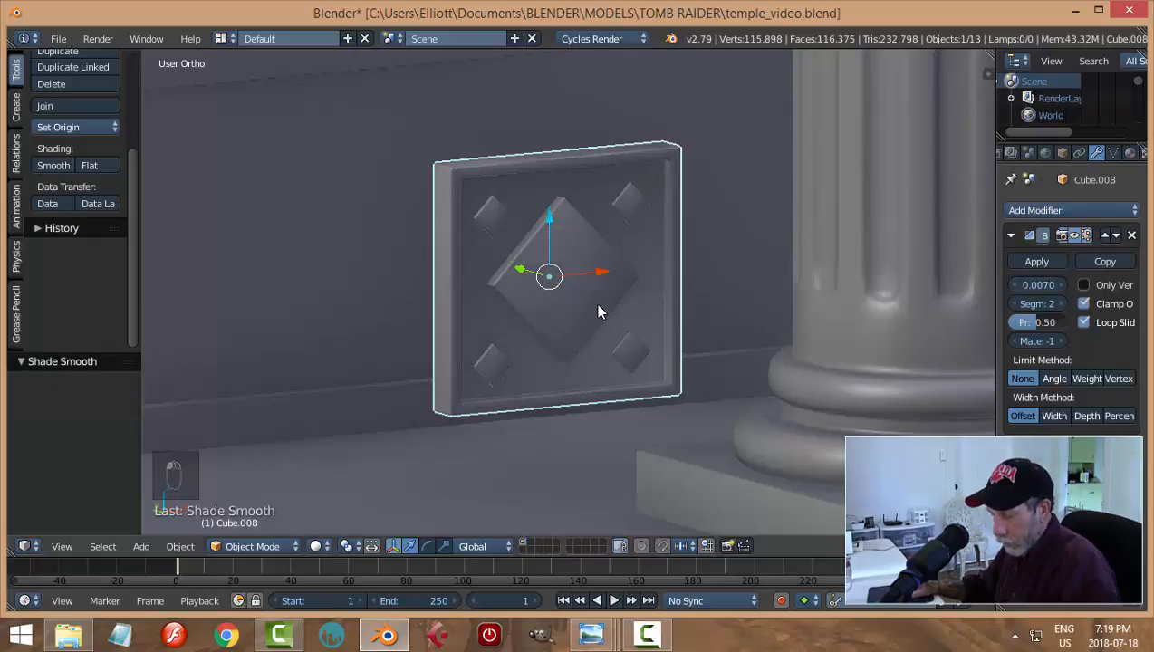
key(a)
scroll(598, 305, down, 1)
middle_drag(599, 305, 569, 317)
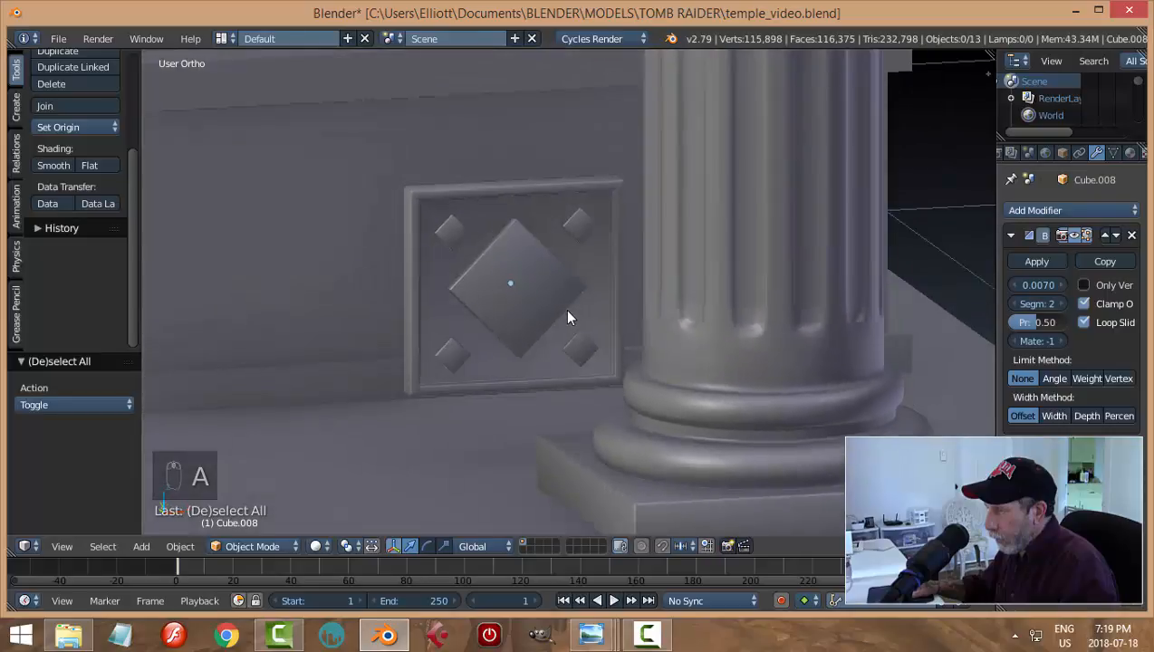
click(1112, 152)
click(1012, 262)
click(1027, 279)
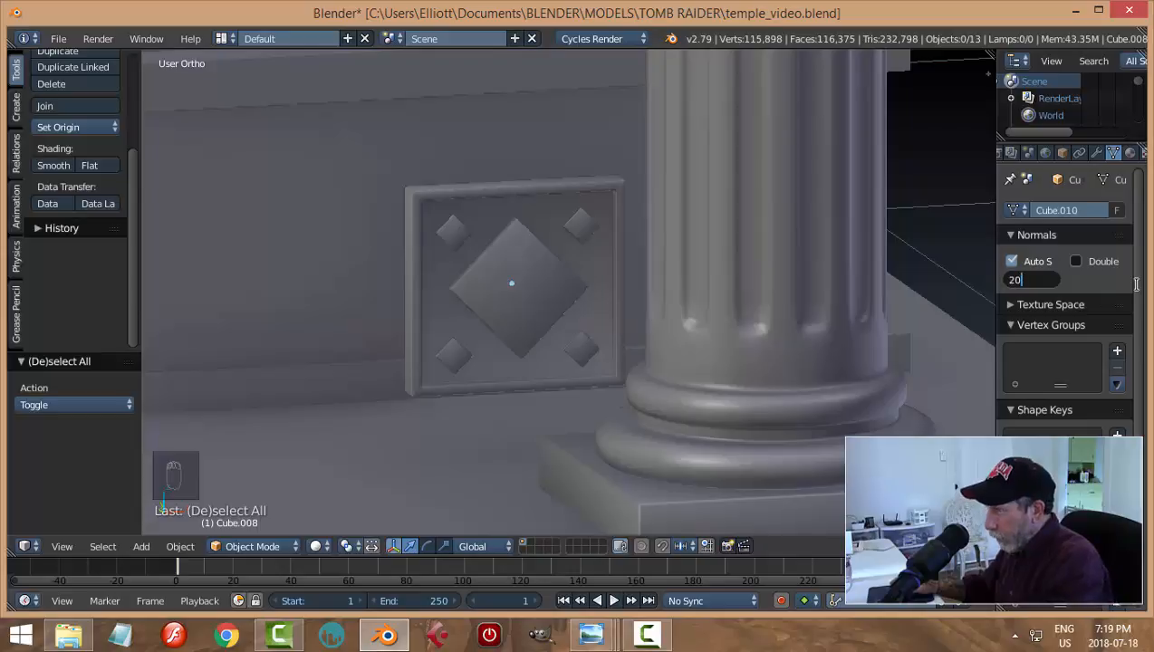
text(20)
key(Return)
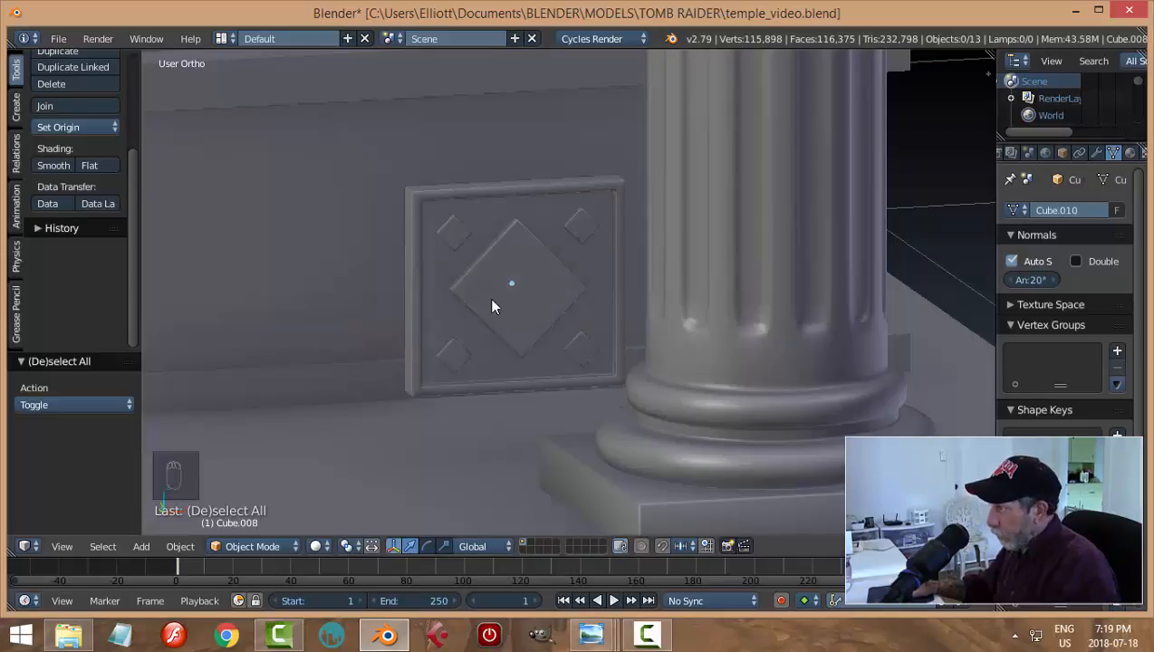
Select the panel and move it about 0.439 along Y, back against the temple's lower front wall
key(a)
right_click(485, 275)
middle_drag(429, 304, 579, 312)
scroll(693, 309, down, 2)
right_click(580, 313)
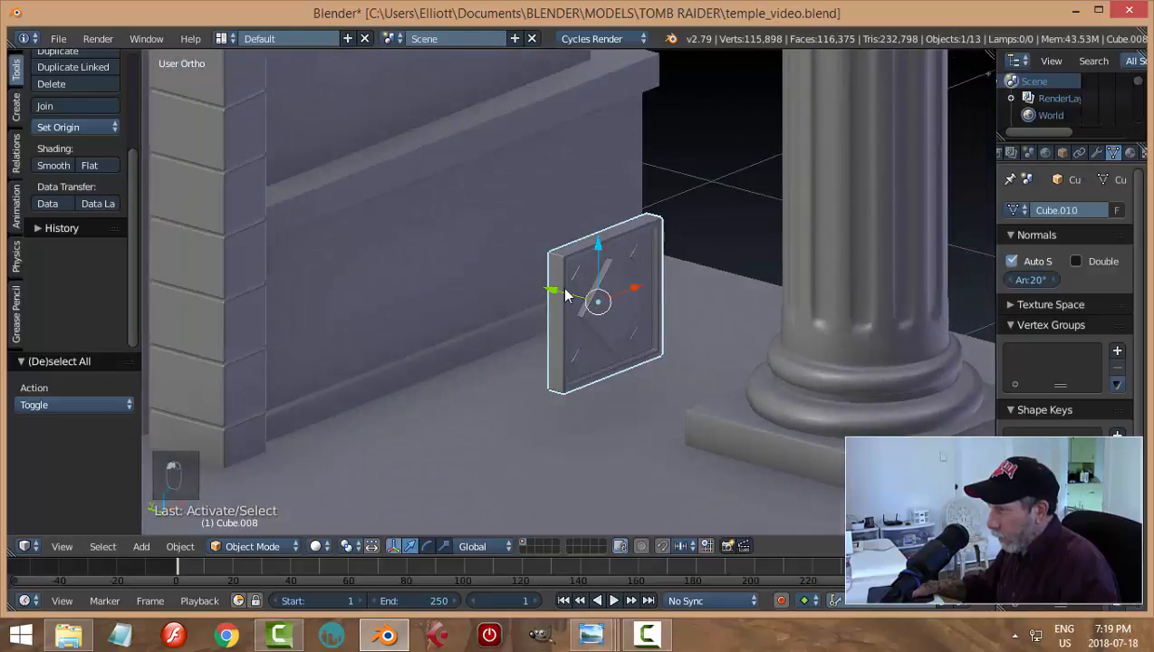
key(g)
key(y)
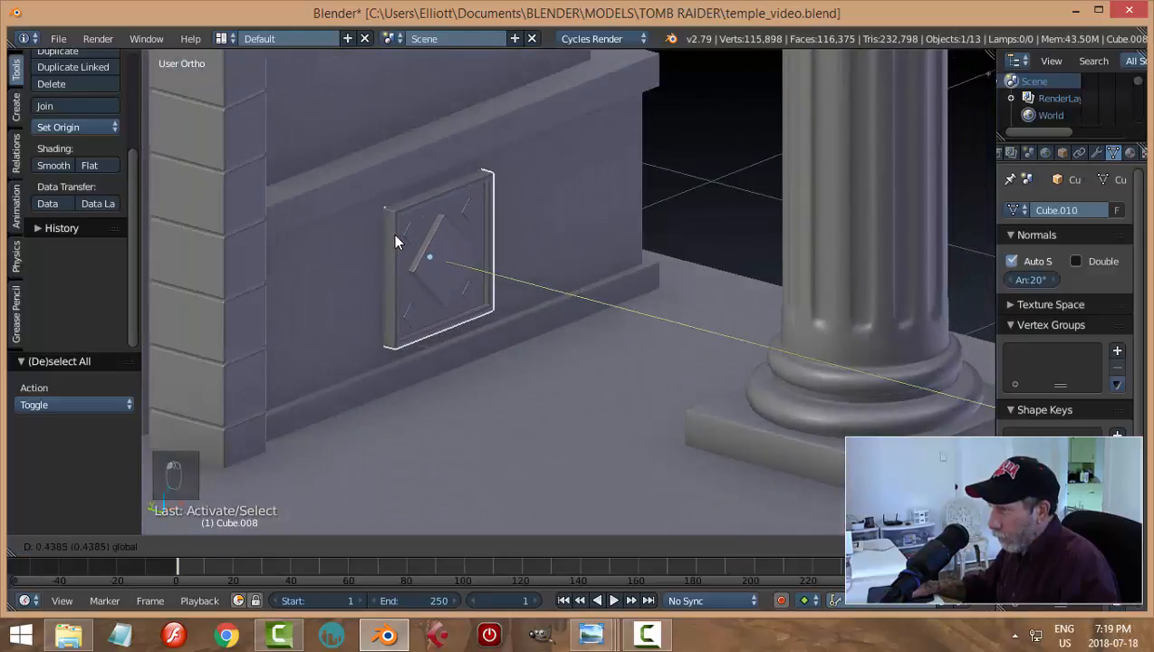
click(393, 234)
Move the panel toward the arch in negative X by about 0.342, plus a further 0.026 in front view
key(g)
key(x)
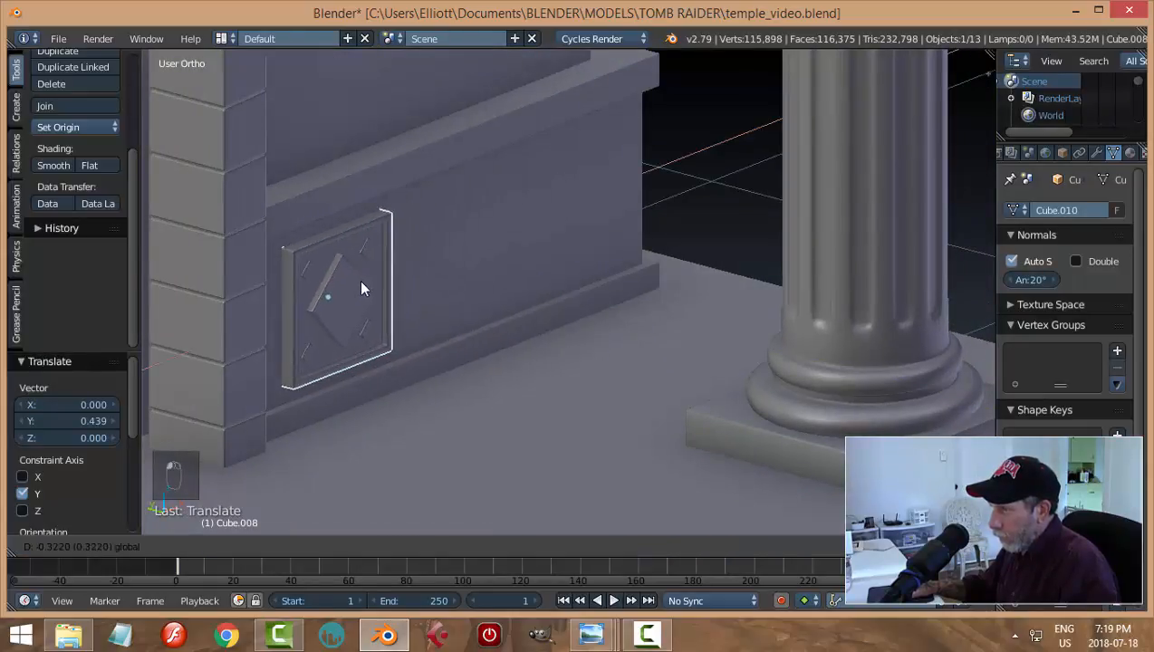
click(357, 279)
key(KP_1)
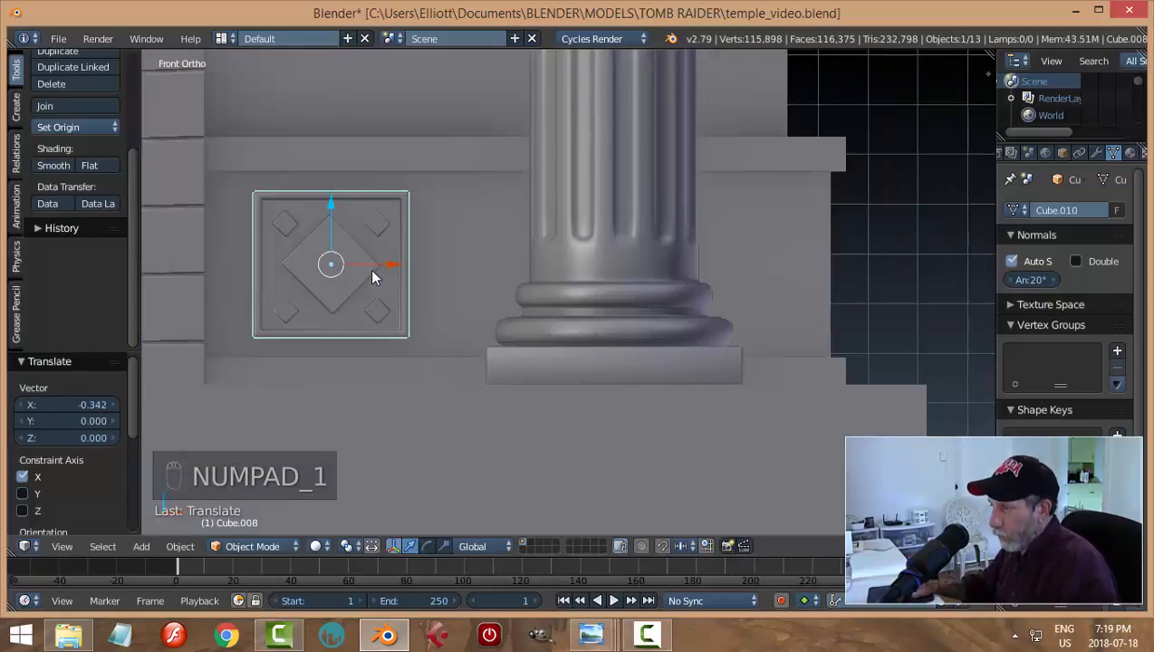
key(g)
key(x)
click(375, 258)
scroll(521, 314, down, 3)
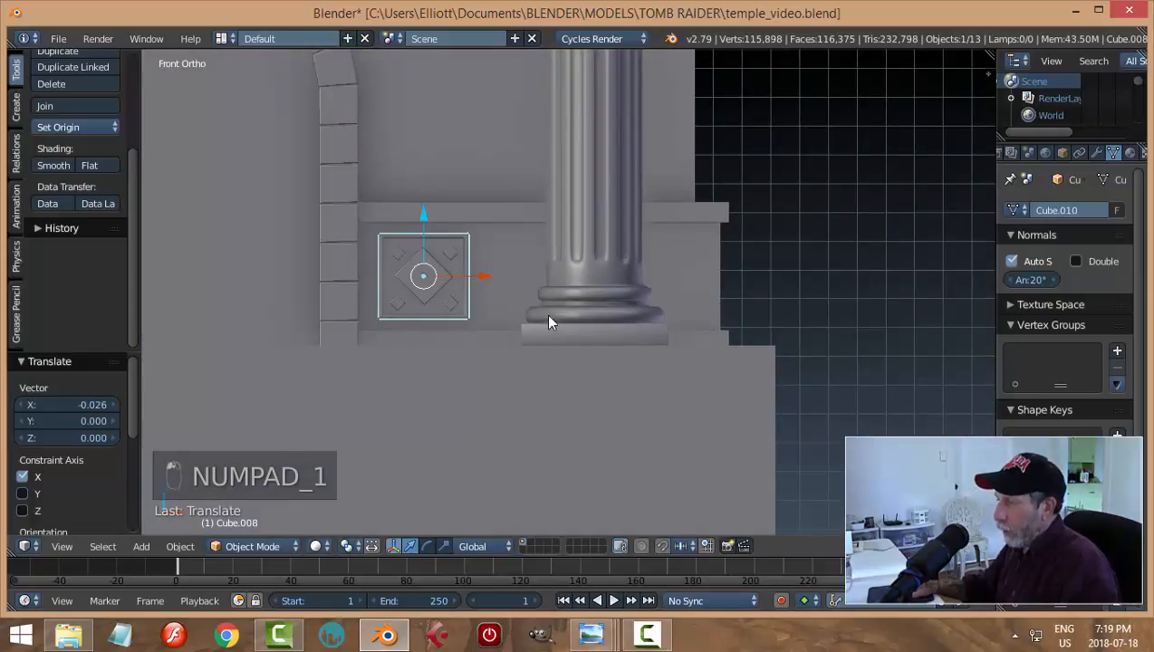
Add an Array modifier to the diamond panel with a count of 3 and a relative X offset of 1.300
mouse_move(549, 320)
middle_down()
mouse_move(538, 335)
mouse_move(552, 334)
middle_up()
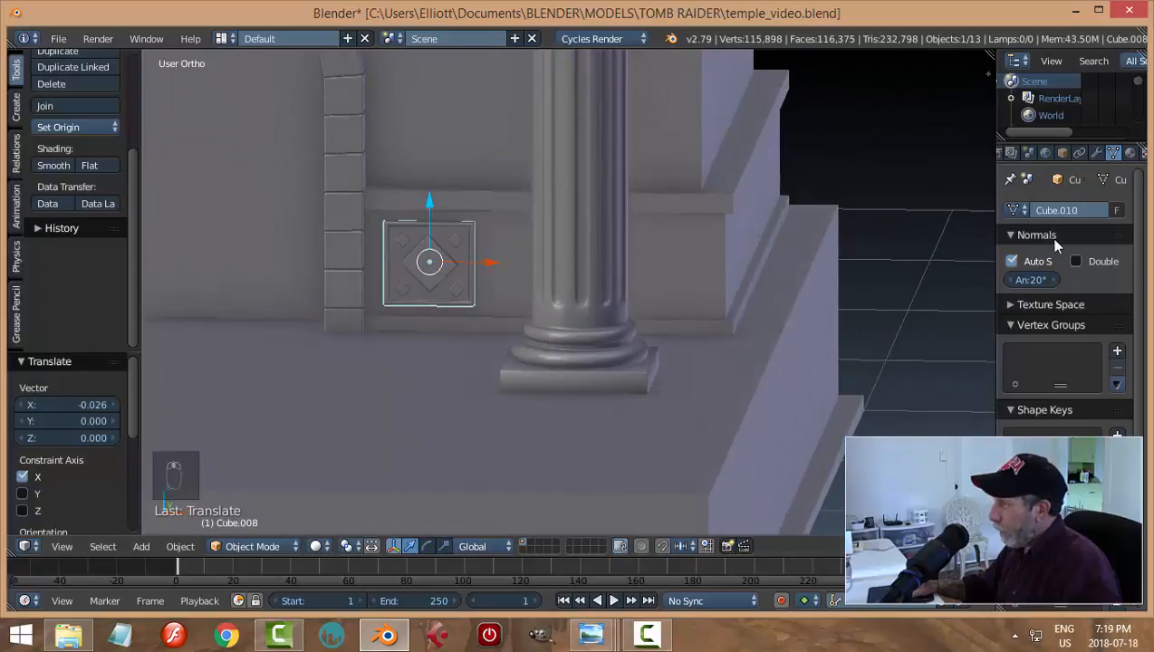
click(1094, 154)
click(1053, 209)
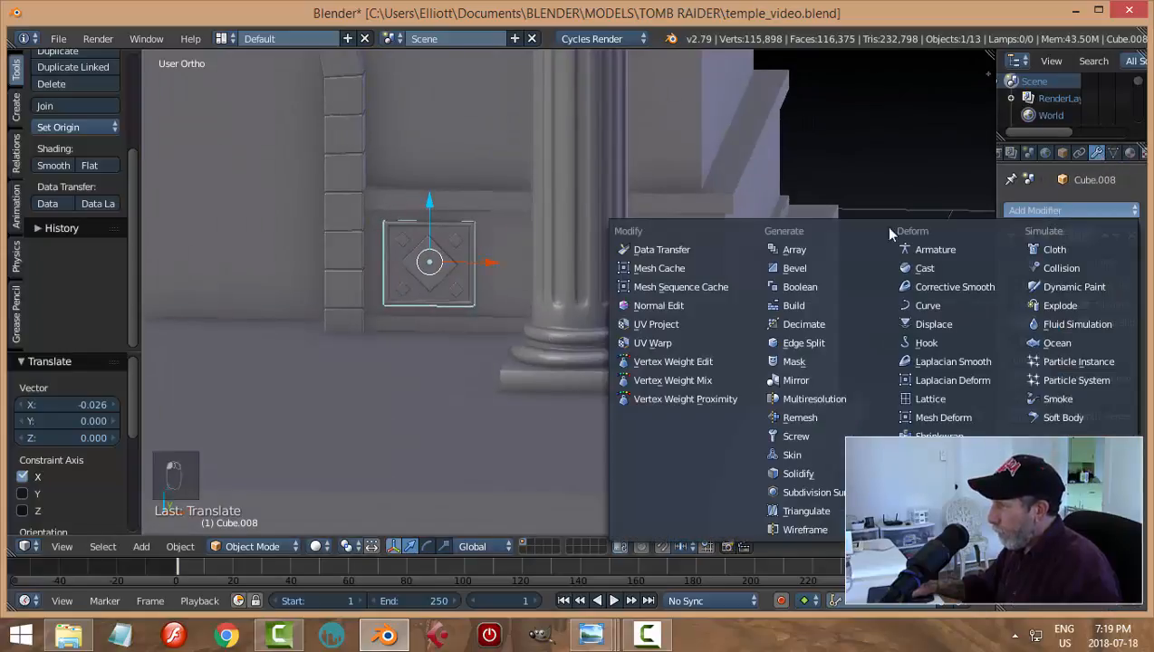
click(794, 249)
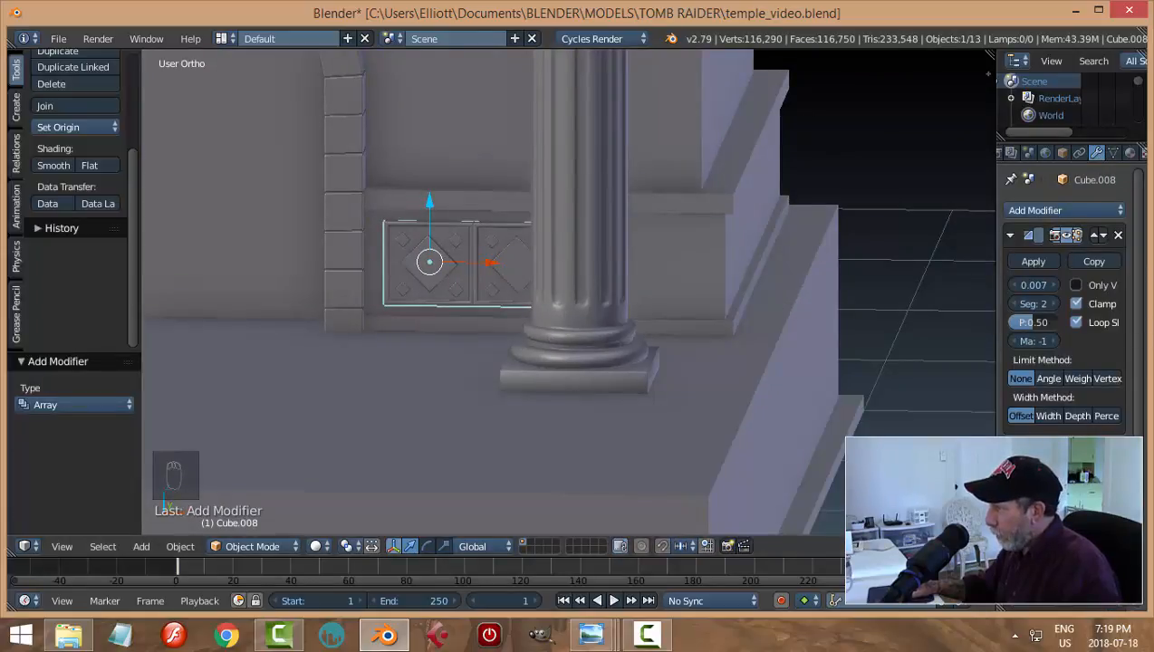
scroll(1064, 298, down, 3)
scroll(1055, 288, up, 3)
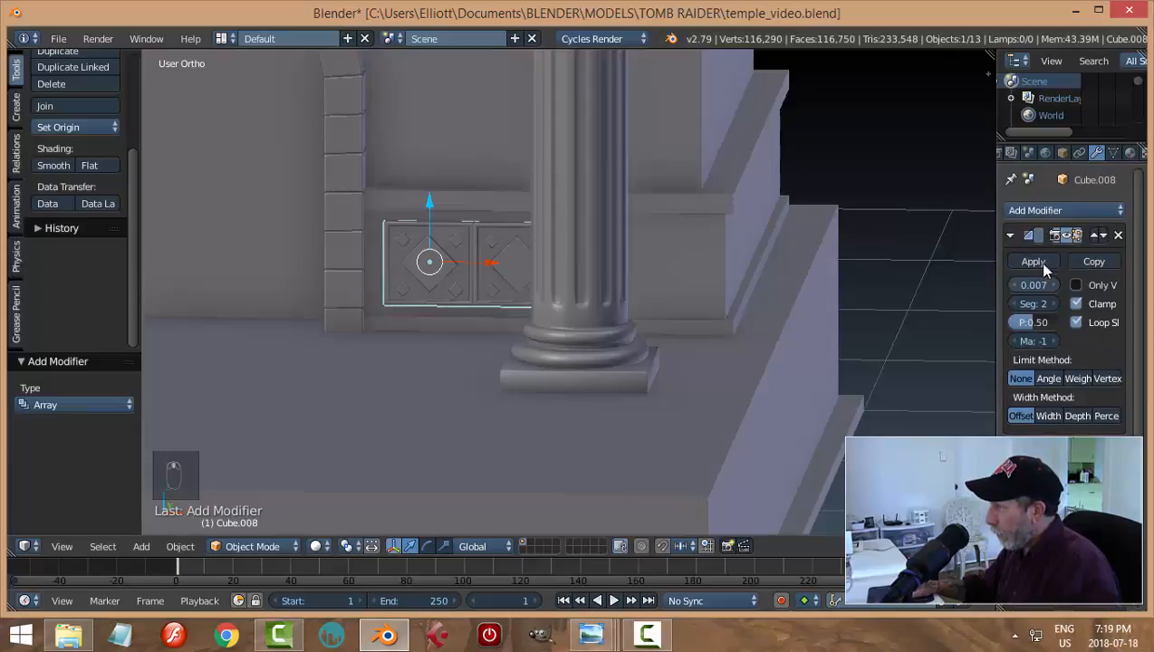
click(1006, 234)
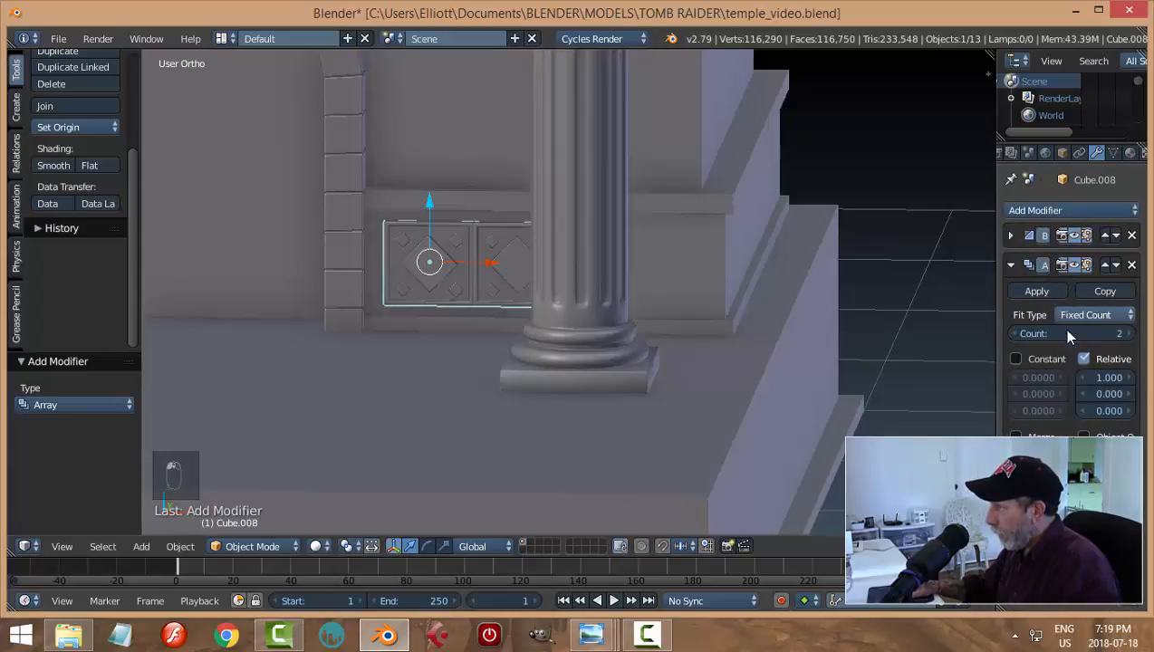
click(1130, 378)
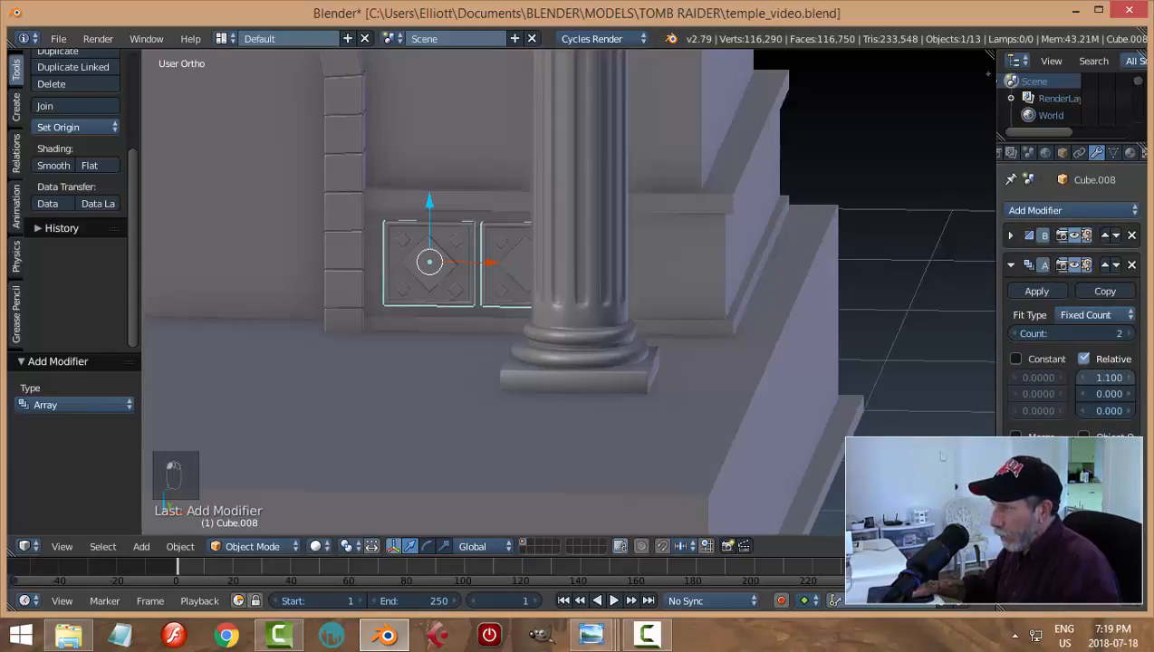
click(1130, 378)
click(1130, 378)
click(1131, 334)
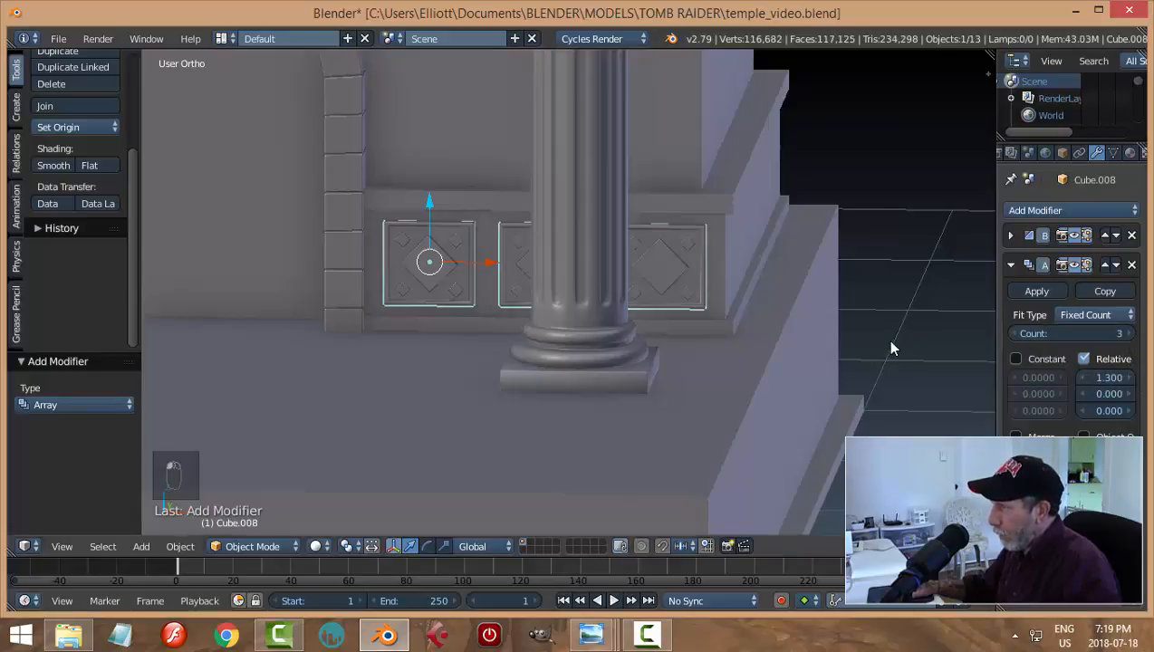
Examine the fit of the three-panel row against the lower front wall from the front and the side
mouse_move(886, 339)
middle_down()
mouse_move(906, 341)
mouse_move(886, 350)
mouse_move(893, 359)
middle_up()
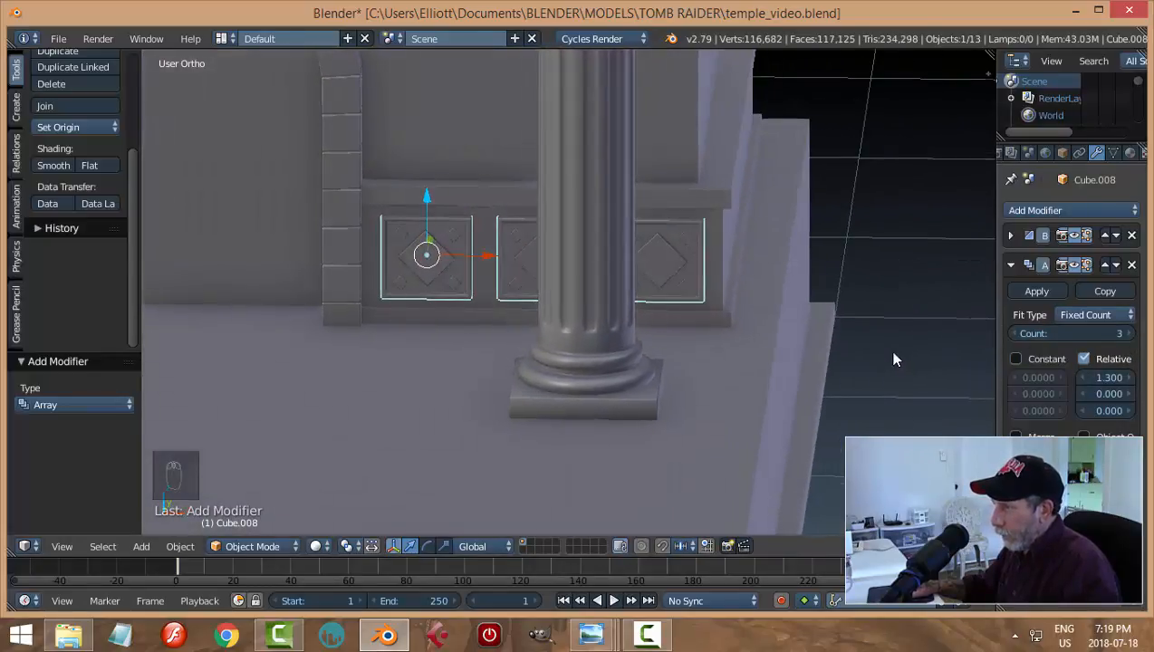
scroll(520, 335, down, 2)
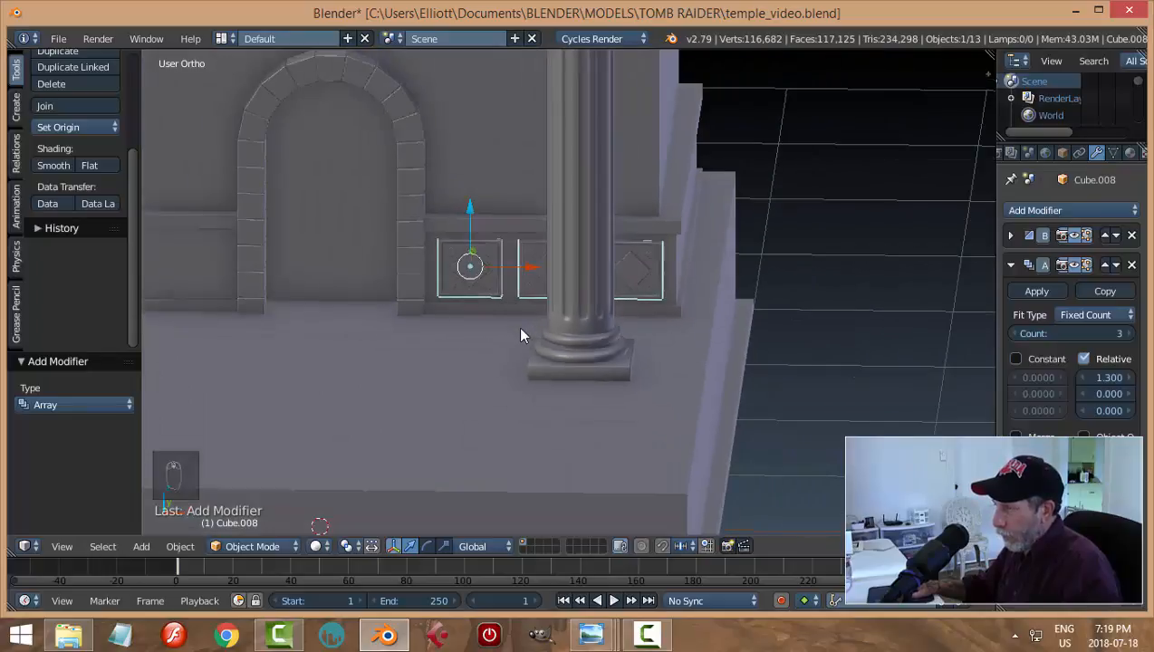
key(a)
middle_drag(675, 371, 576, 379)
scroll(568, 369, up, 3)
scroll(576, 364, down, 3)
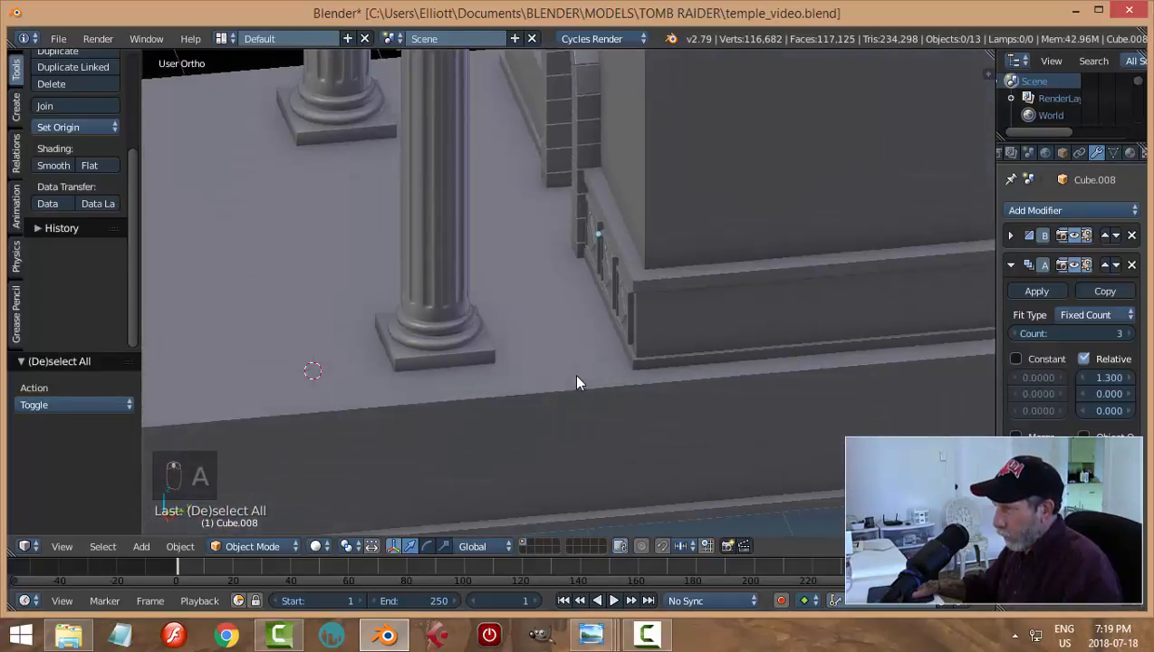
scroll(580, 376, up, 4)
Duplicate the three-panel row, move the copy in front view onto the lower wall across the arch, and save the file
right_click(667, 321)
scroll(715, 335, down, 5)
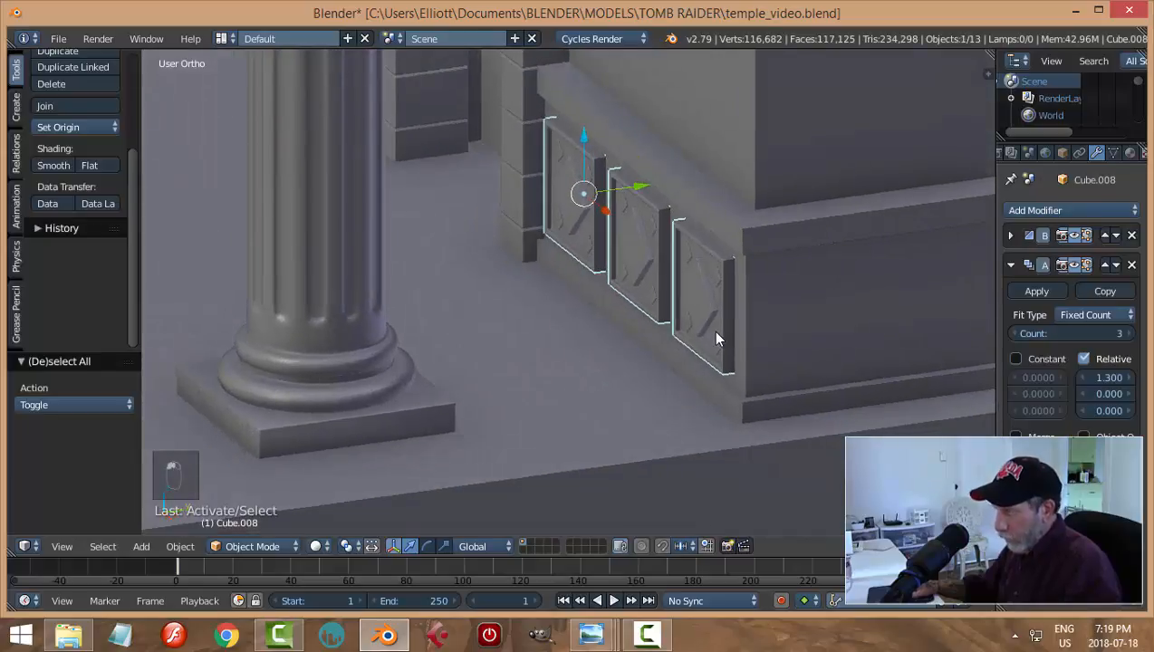
middle_drag(663, 363, 755, 358)
scroll(656, 388, down, 4)
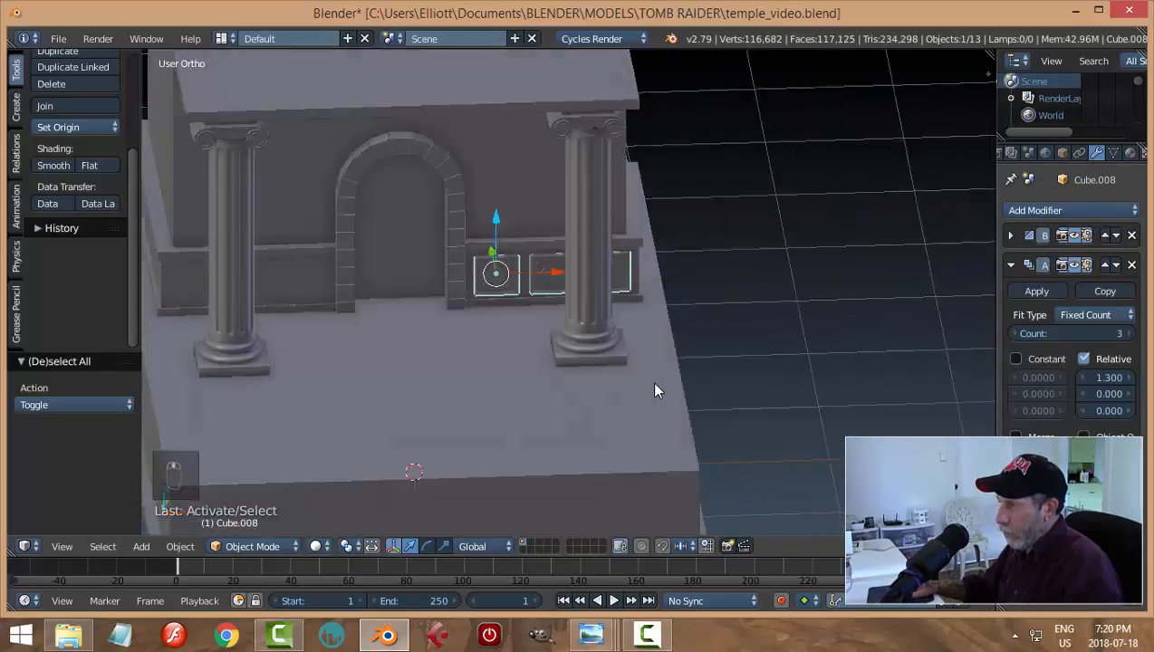
key(shift+d)
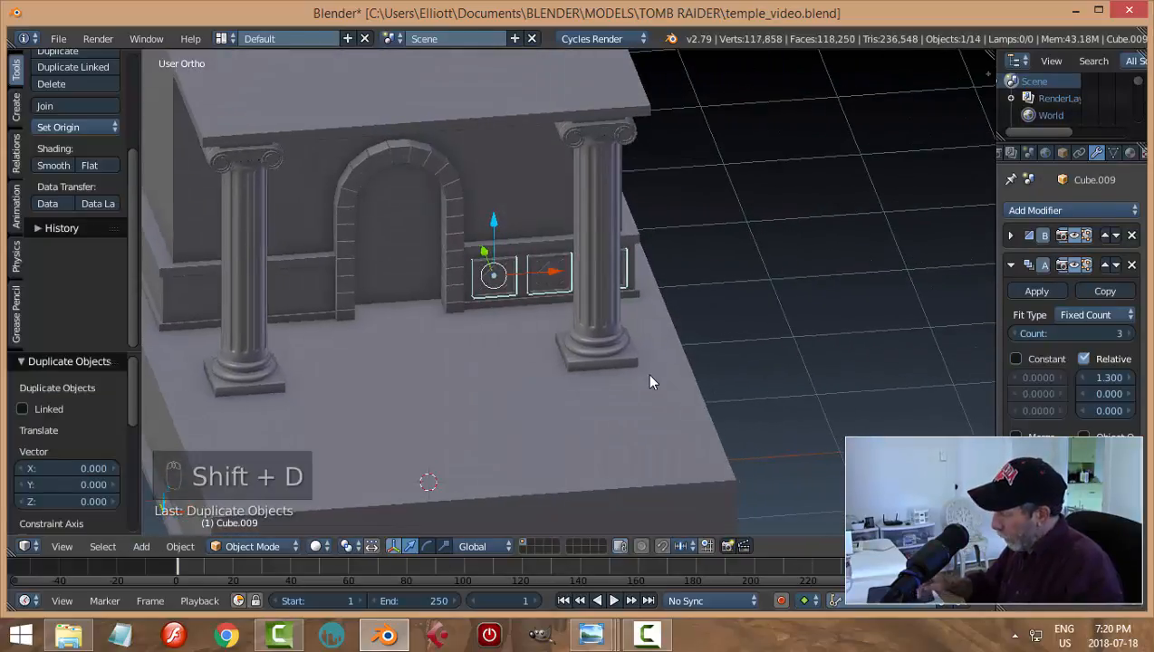
key(KP_1)
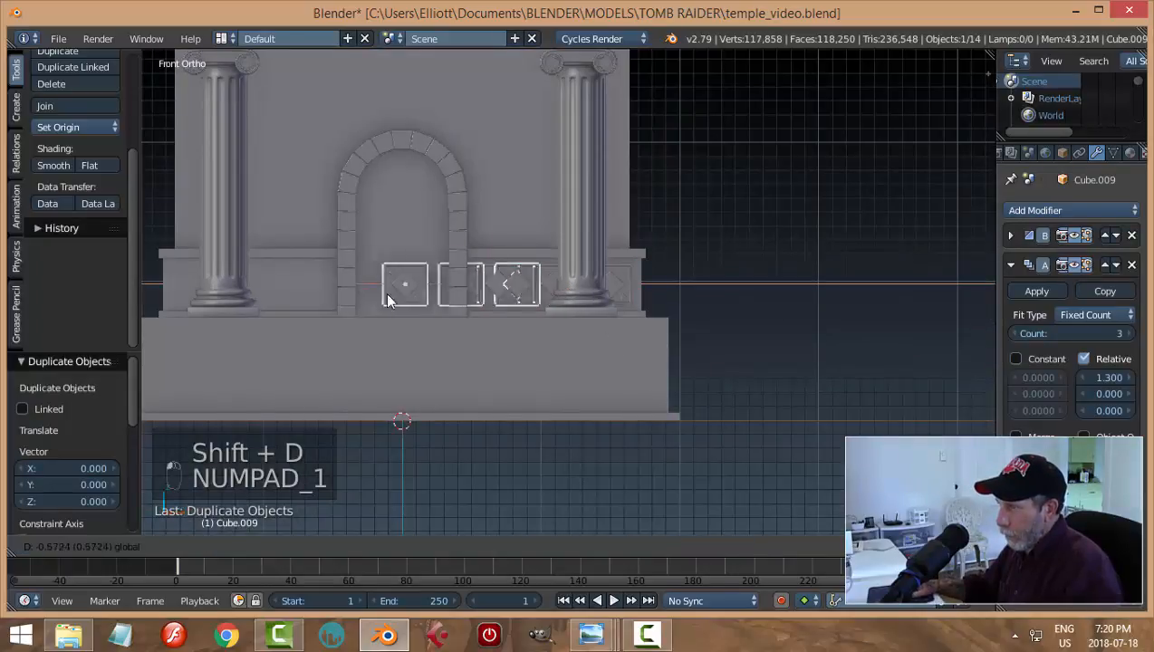
click(257, 293)
key(a)
middle_drag(441, 335, 458, 296)
key(ctrl+s)
Duplicate the original panel row, rotate the copy 90° about Z and move it onto the adjacent side wall, including 0.293 along Y
right_click(456, 292)
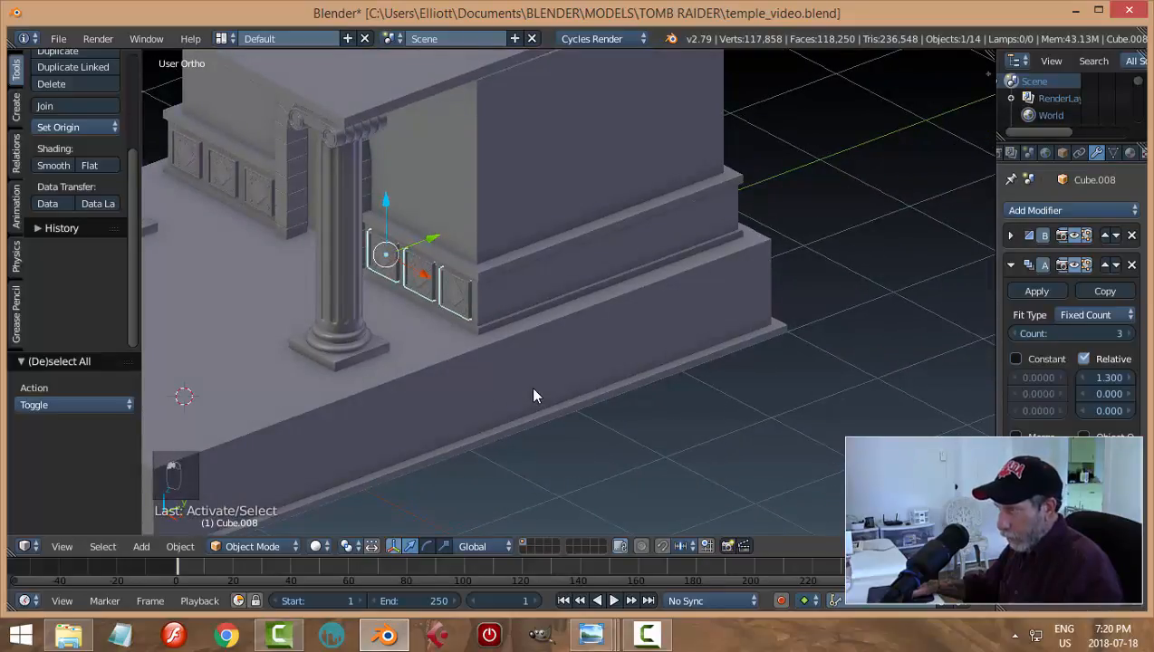
key(shift+d)
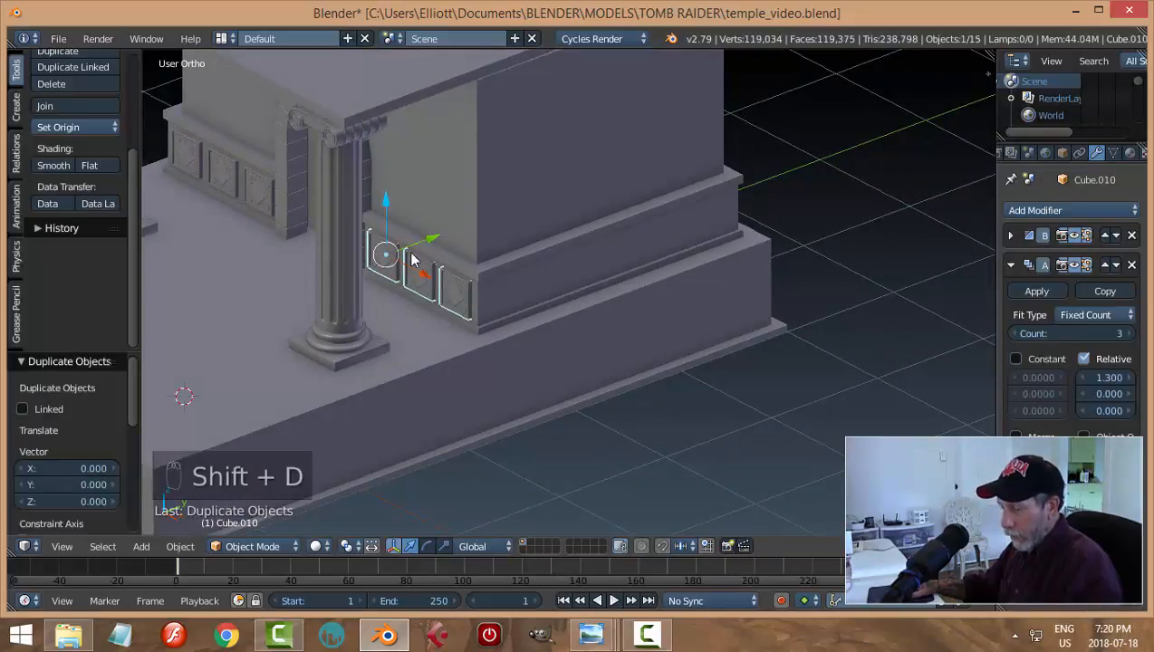
key(r)
key(z)
key(9)
key(0)
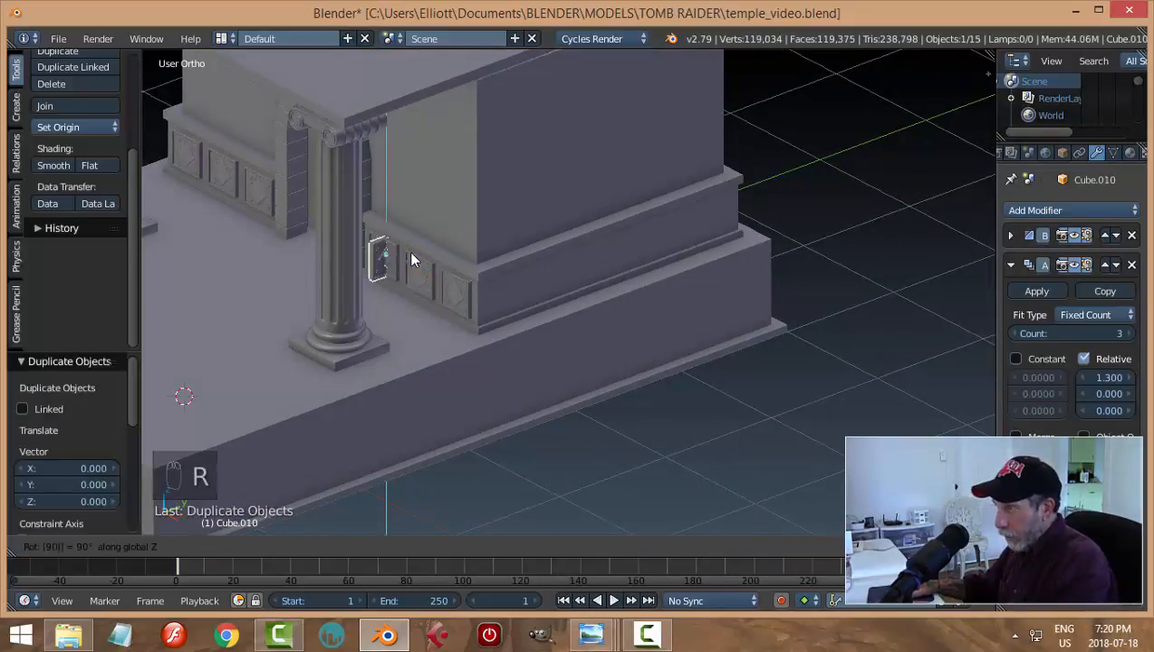
key(Return)
drag(427, 273, 698, 311)
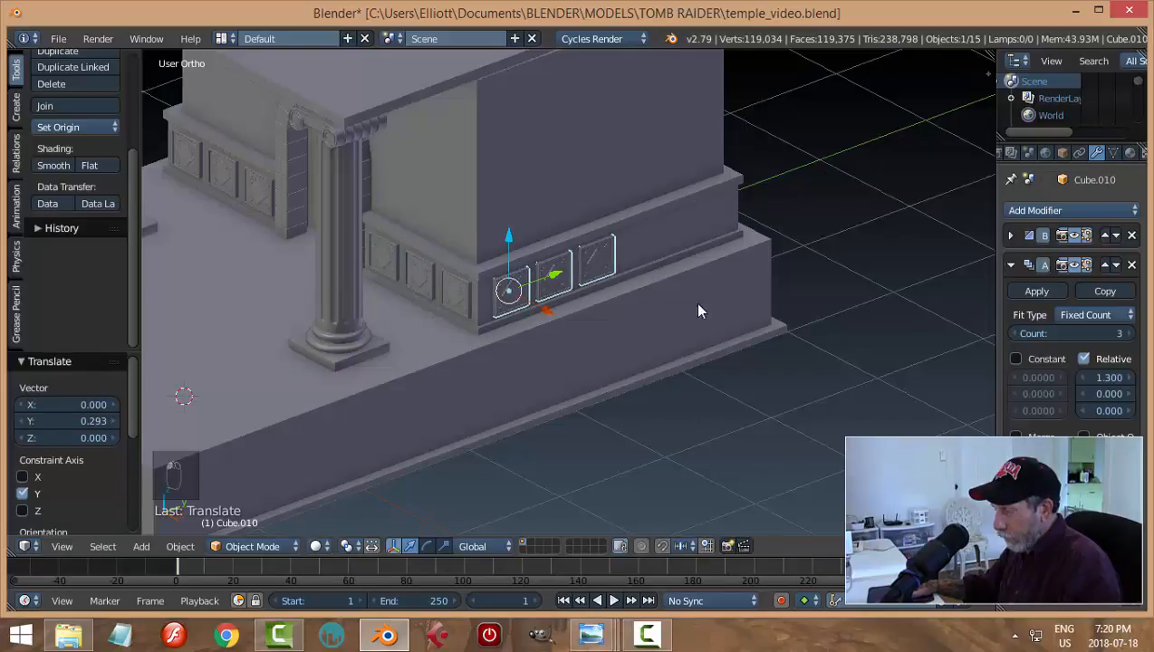
Set the side wall row's Array count to 6 and shift the row slightly along Y toward the front corner
scroll(659, 331, up, 5)
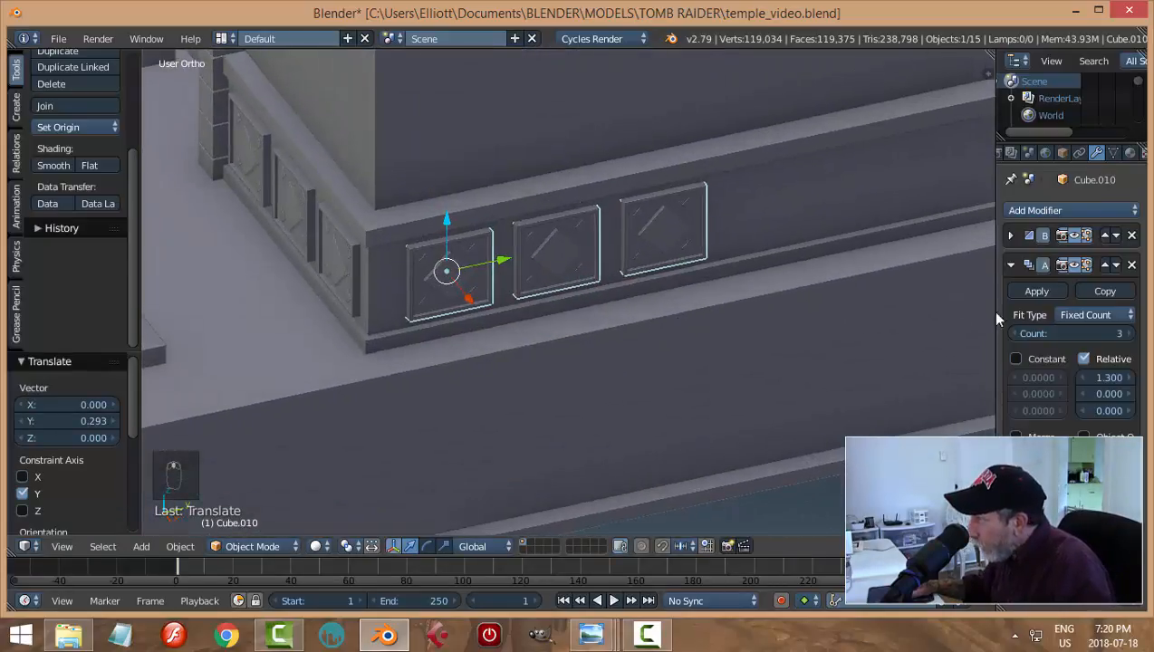
click(1126, 333)
click(1127, 334)
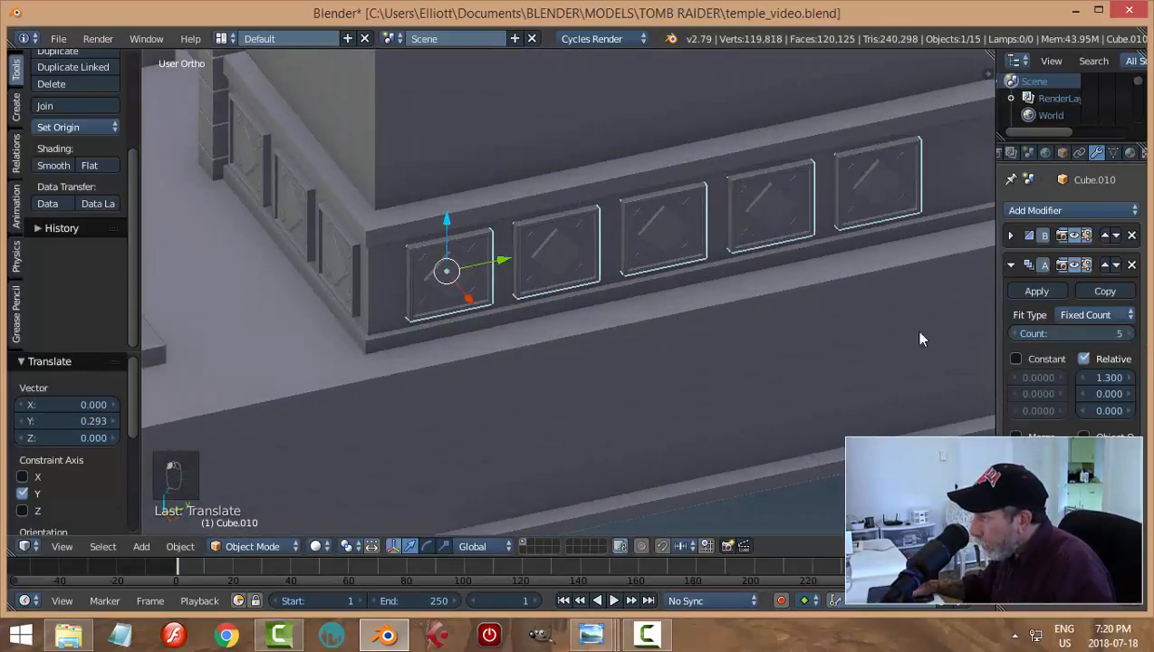
scroll(919, 339, down, 4)
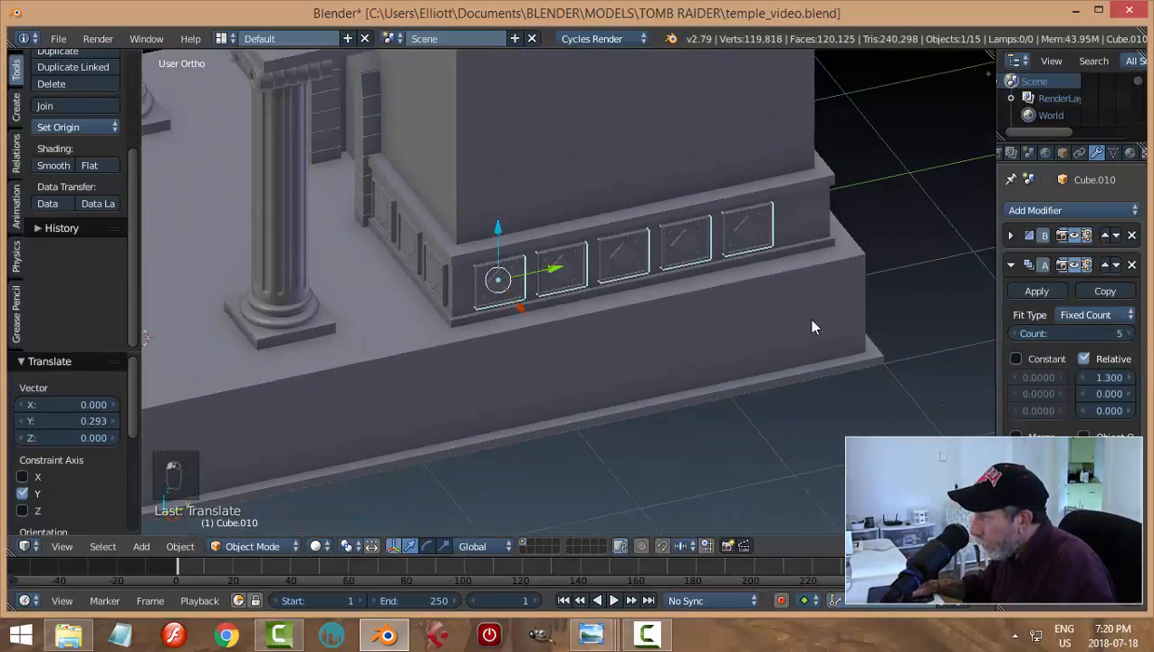
click(1126, 333)
drag(552, 268, 536, 266)
middle_drag(536, 266, 634, 363)
scroll(605, 313, up, 2)
key(a)
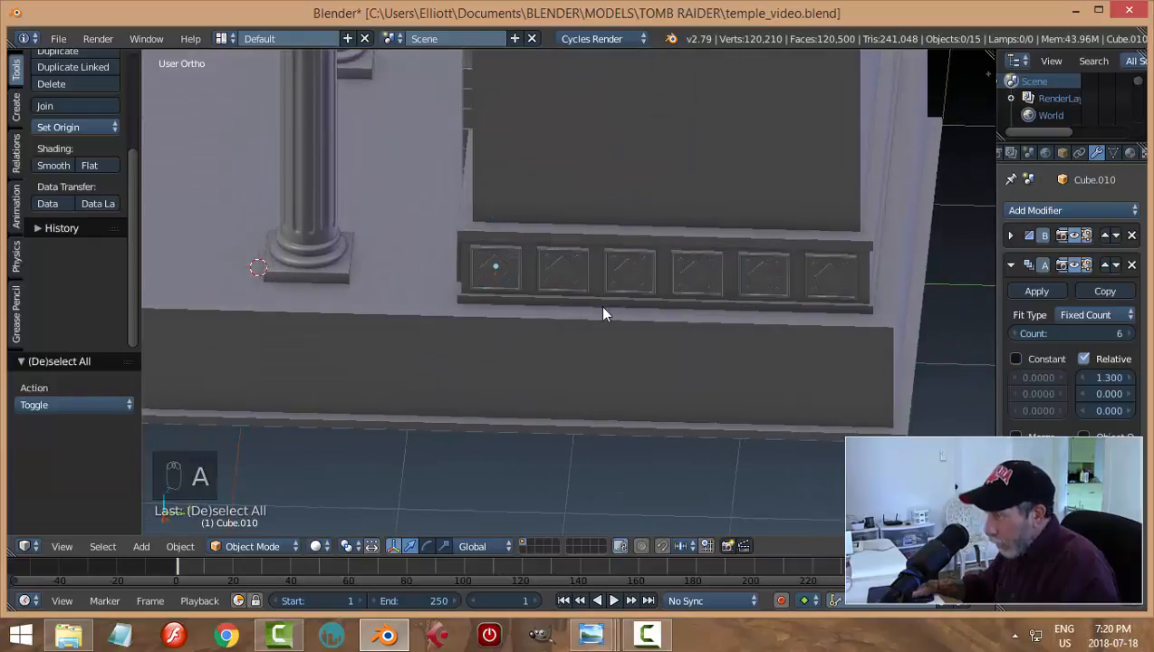
Duplicate the six-panel side wall row in place and rotate the copy 180° about Z
middle_drag(602, 311, 718, 288)
scroll(716, 295, down, 3)
middle_drag(711, 342, 664, 320)
right_click(643, 272)
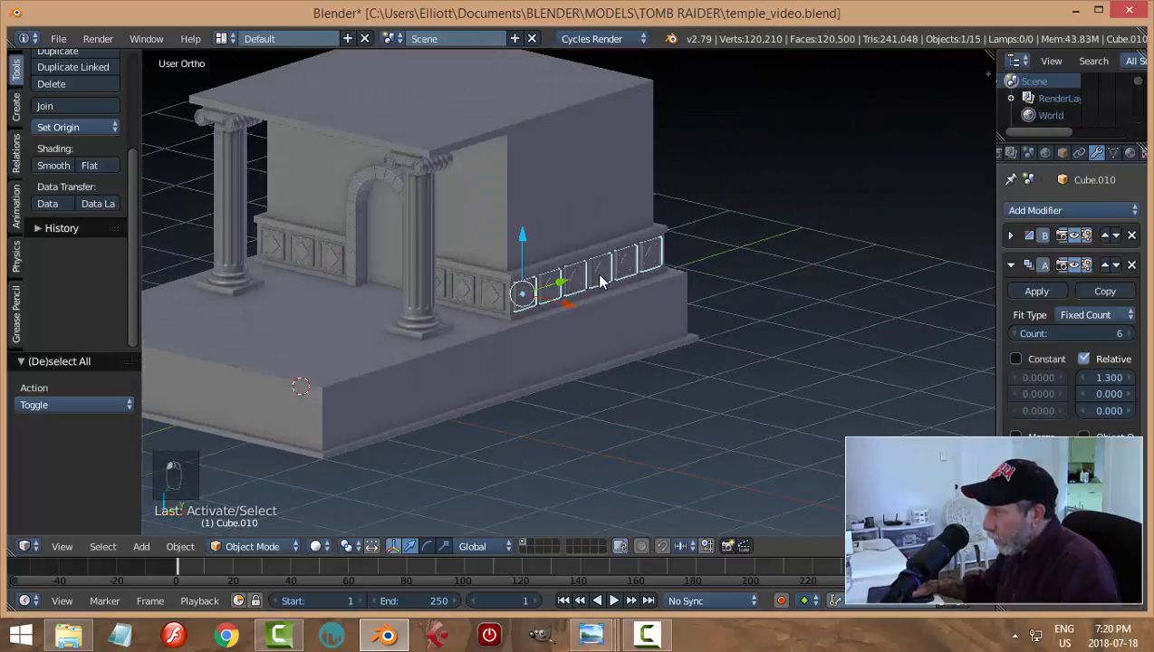
middle_drag(643, 272, 675, 362)
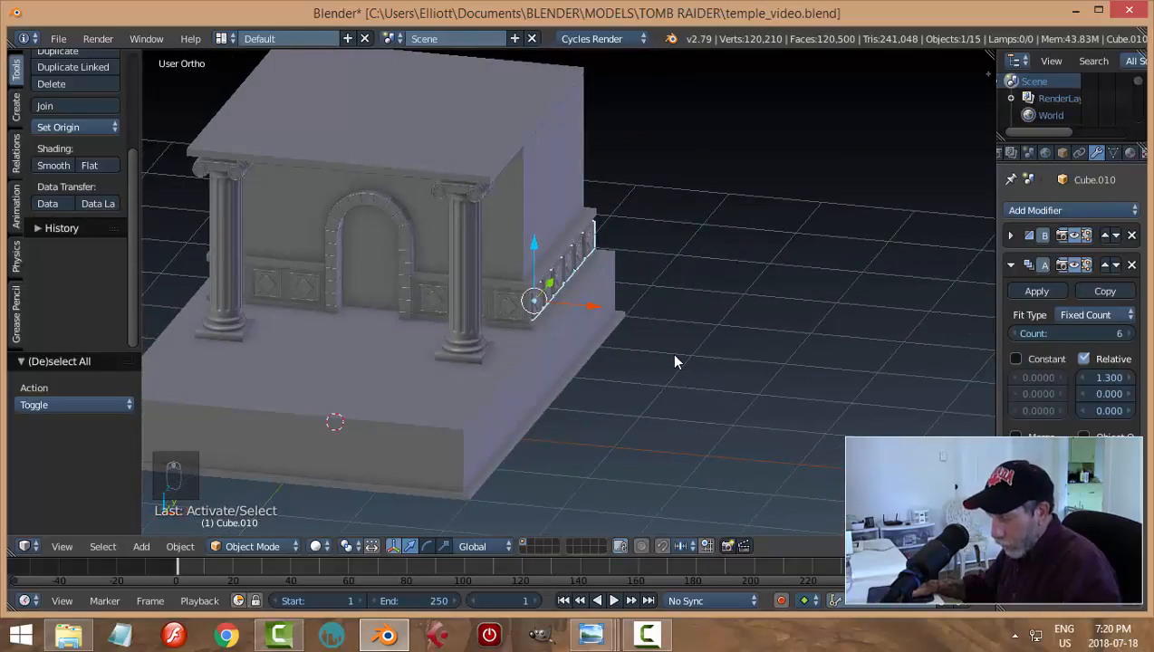
key(shift+d)
right_click(671, 352)
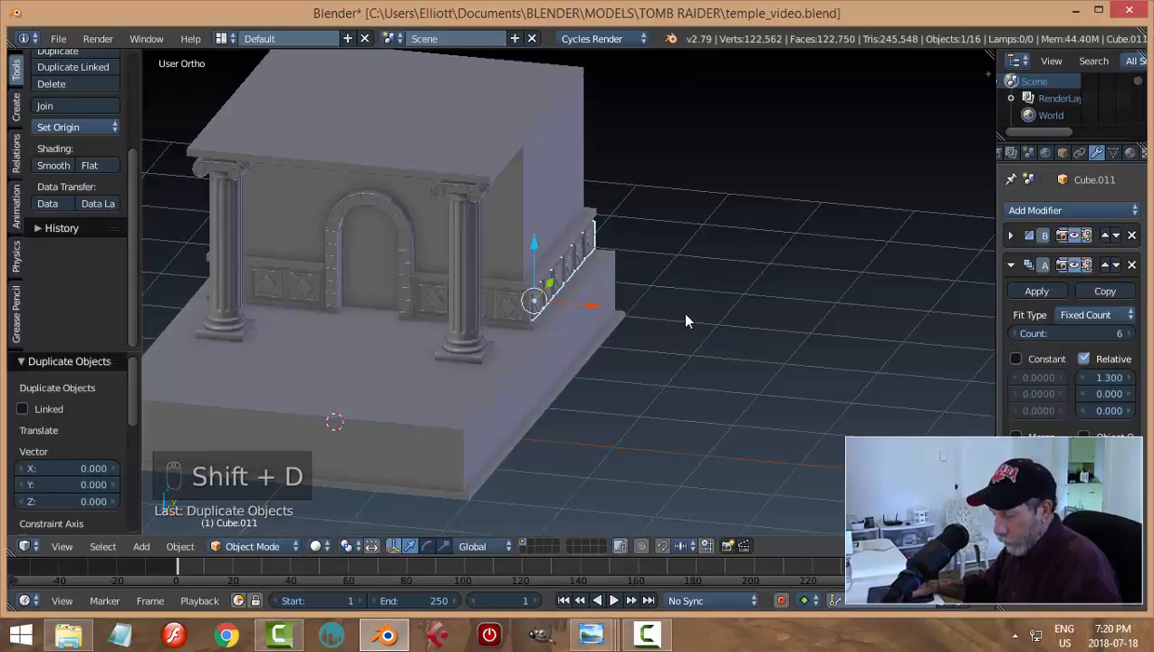
text(rz180)
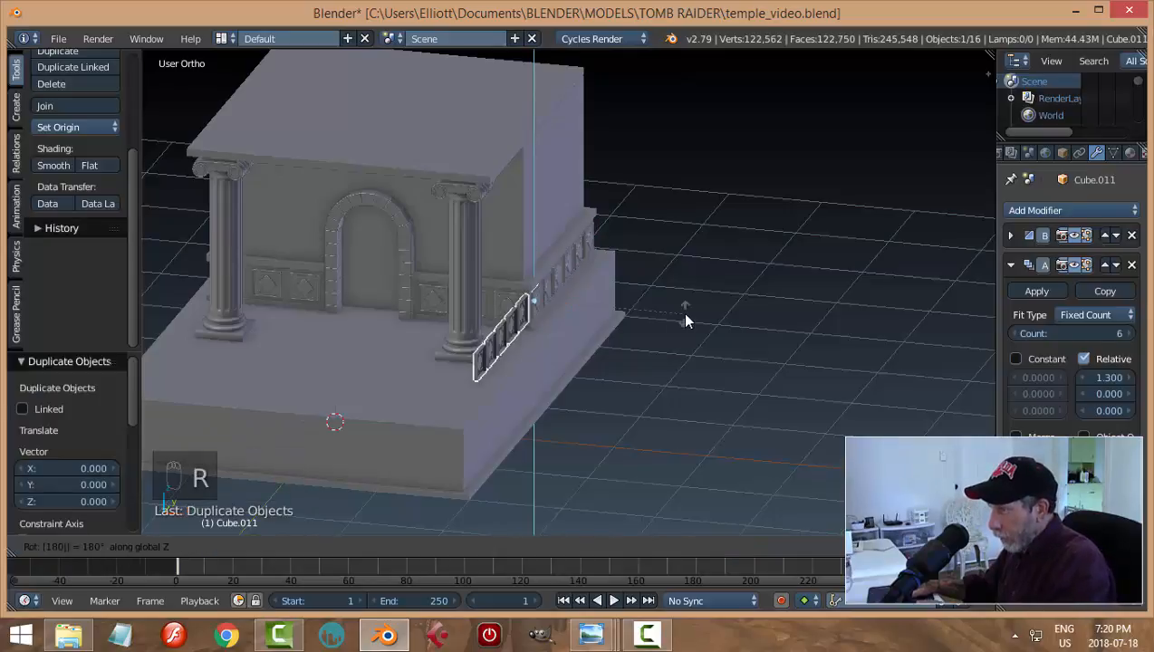
key(Return)
Move the rotated six-panel row to the opposite side wall, about -3.165 along X and 2.015 along Y
drag(586, 314, 262, 360)
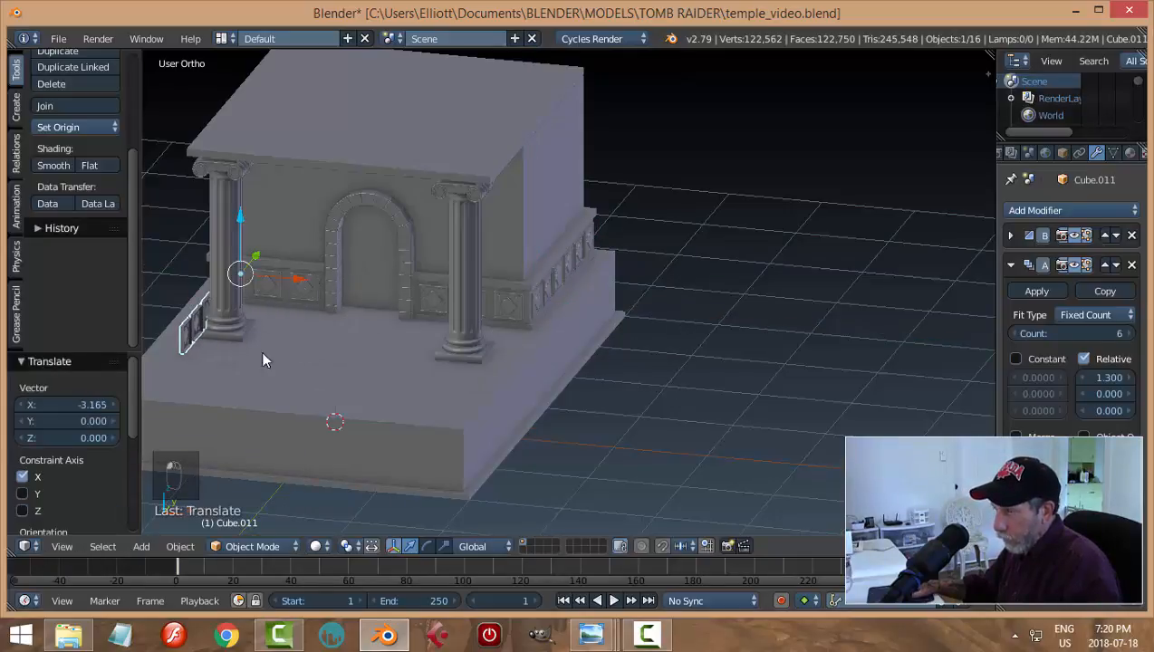
middle_drag(262, 360, 481, 368)
drag(550, 394, 543, 424)
drag(471, 419, 277, 416)
key(KP_Decimal)
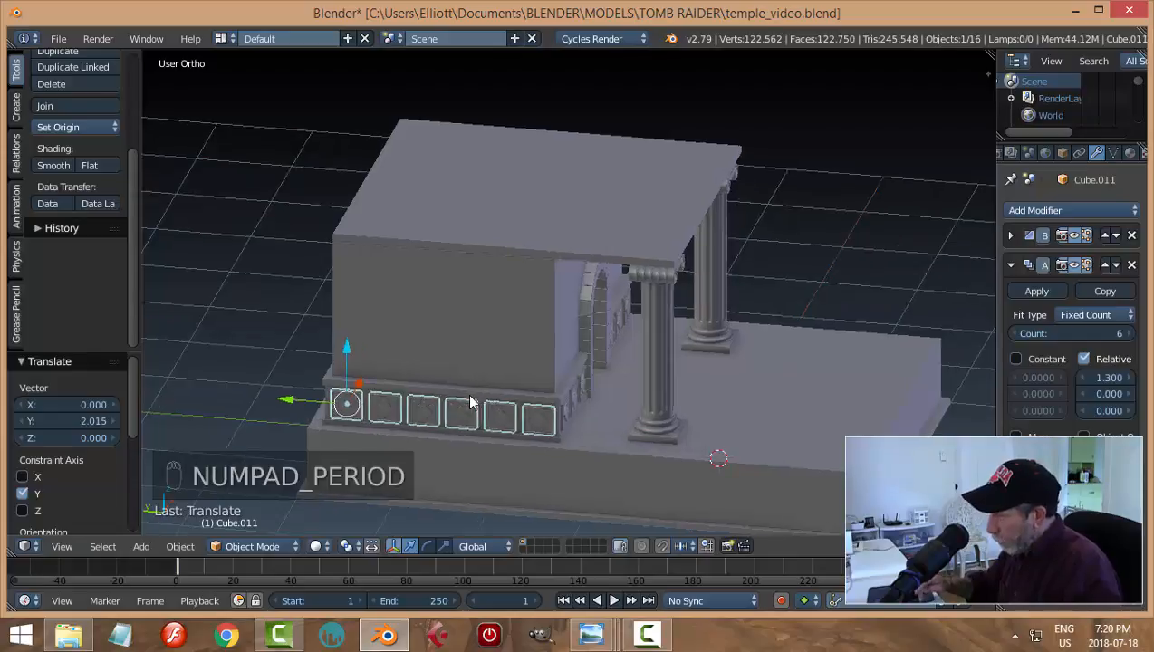
Nudge the copied six-panel row to sit against and fit evenly along the opposite side wall, leaving it deselected
middle_drag(519, 347, 453, 429)
drag(458, 391, 450, 385)
middle_drag(478, 394, 598, 355)
drag(249, 295, 244, 290)
key(a)
scroll(544, 334, down, 5)
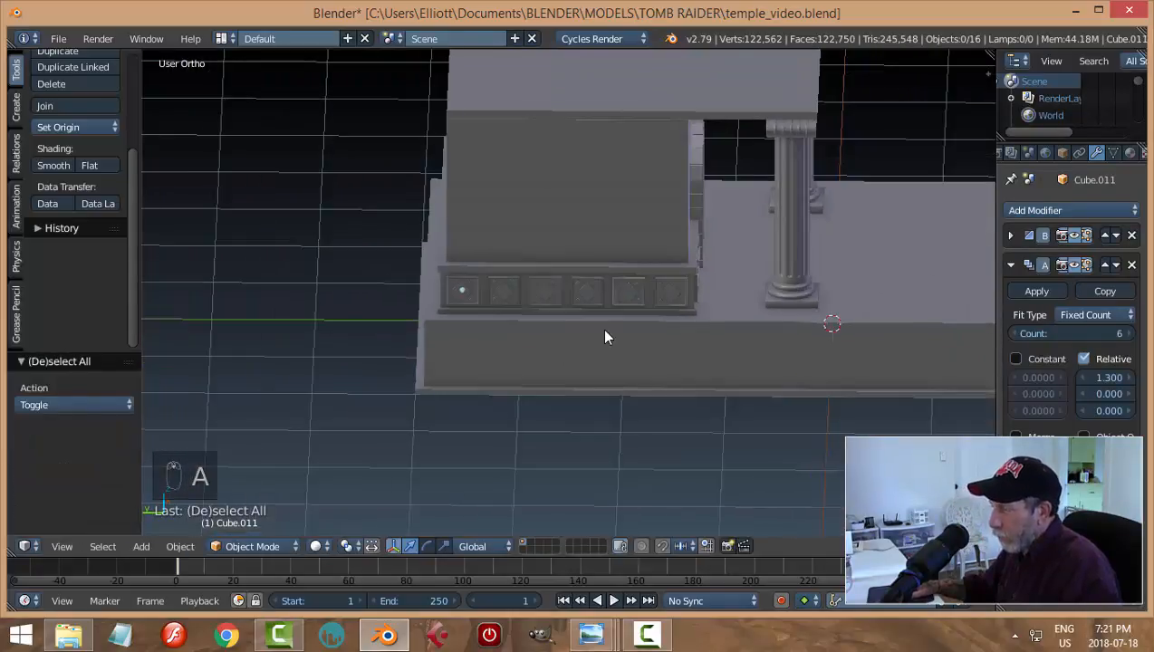
middle_drag(605, 335, 335, 325)
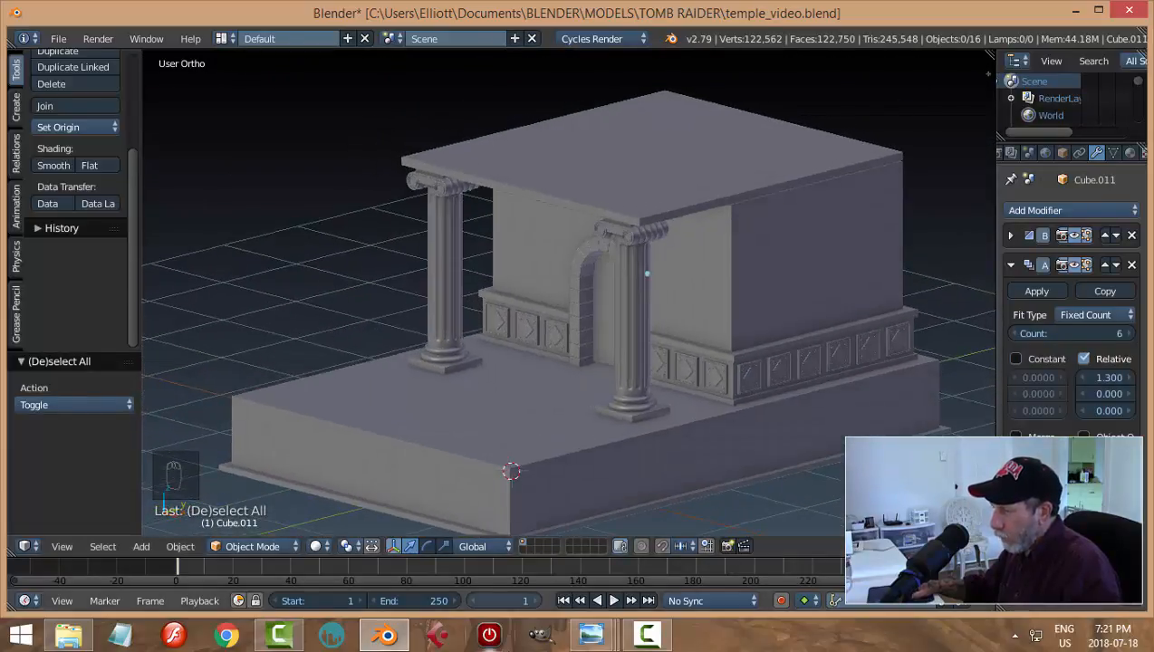
Switch to Windows Photo Viewer to check the temple_for_video1.png reference, and return to Blender
mouse_move(586, 639)
click(784, 570)
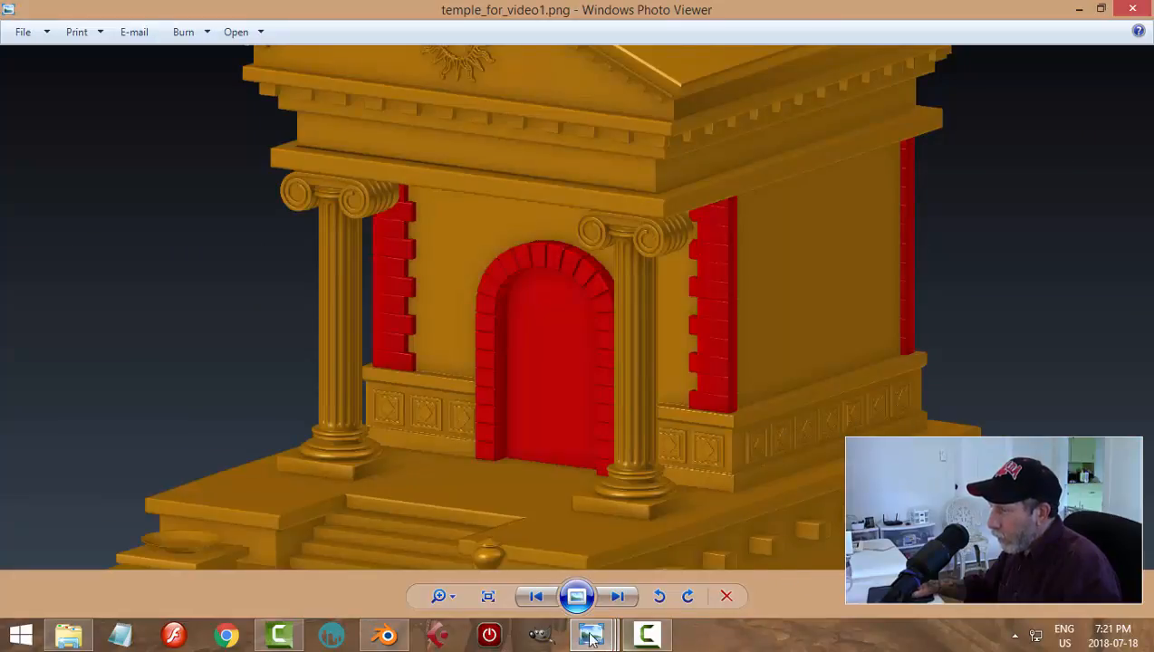
click(385, 636)
Apply the Bevel and Array modifiers on the original three-panel row beside the front corner
right_click(683, 369)
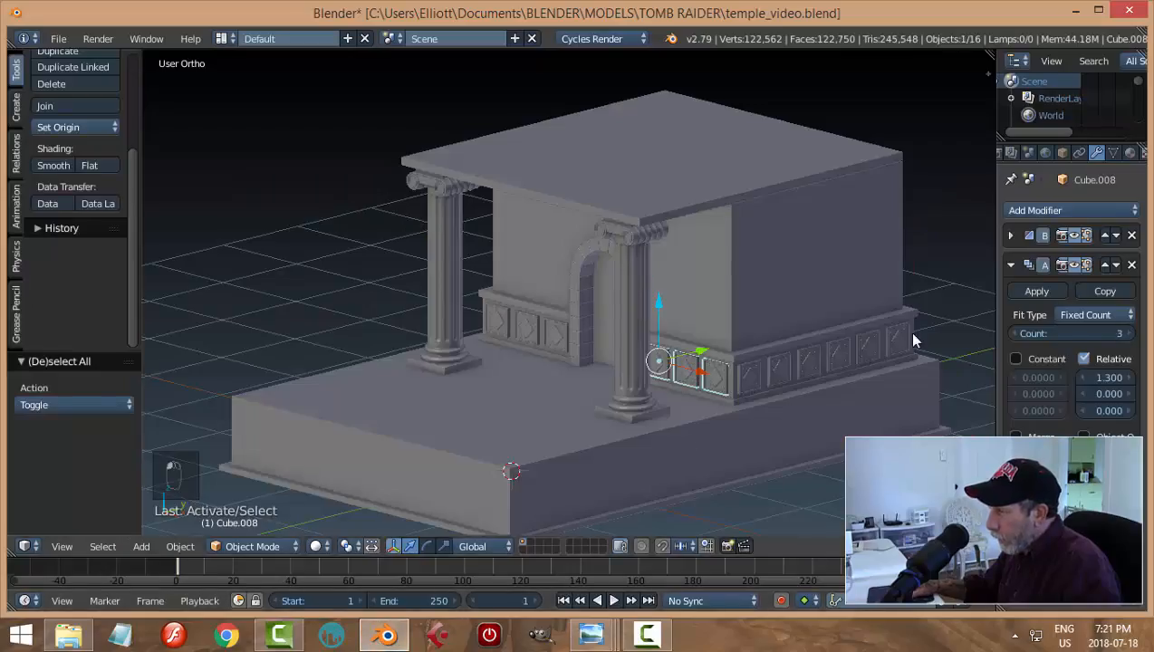
click(1010, 264)
click(1011, 235)
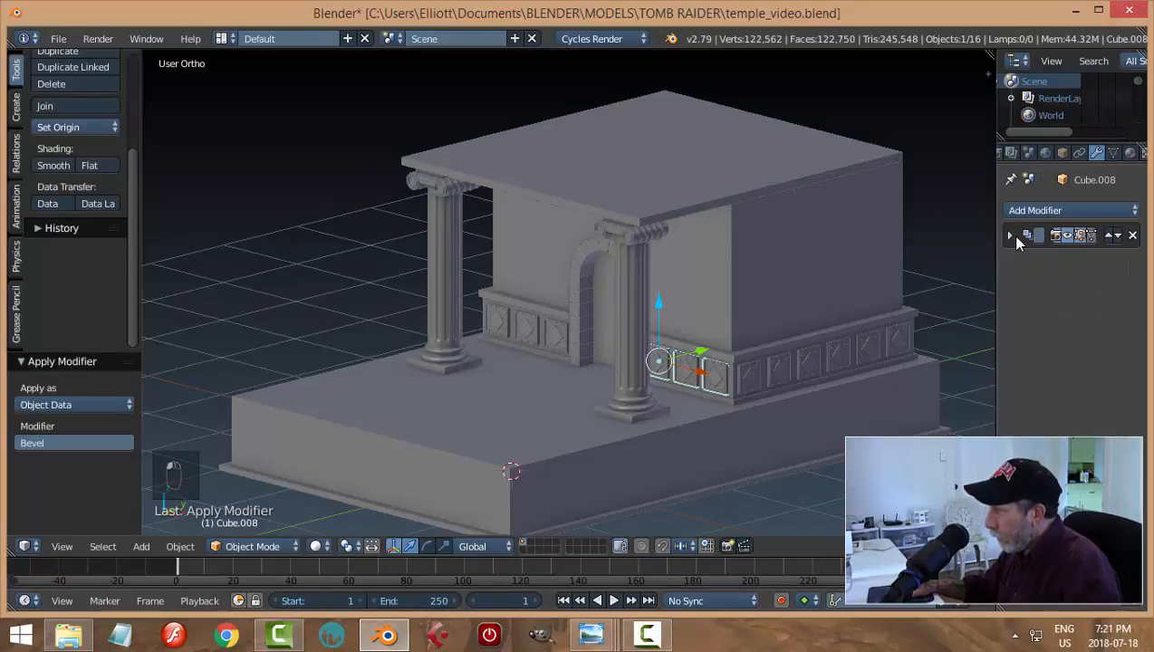
click(1009, 235)
click(1034, 262)
Apply the Bevel and Array modifiers on the six-panel row along the side wall nearest the original three panels
right_click(826, 357)
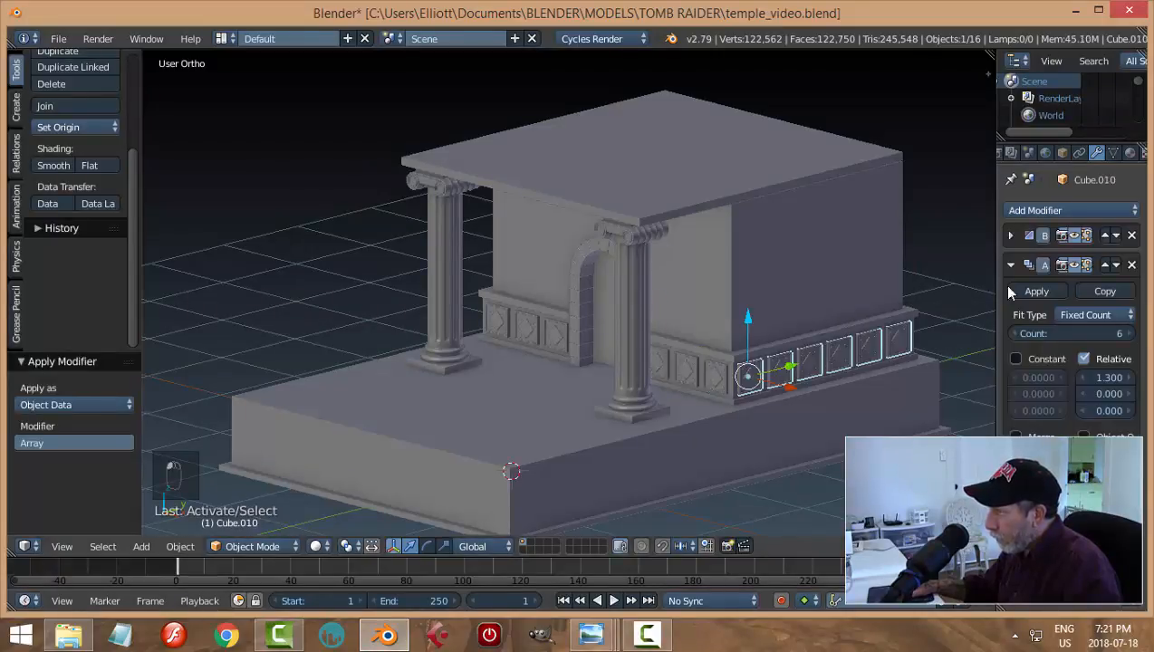
click(1008, 235)
key(ctrl+a)
click(1010, 237)
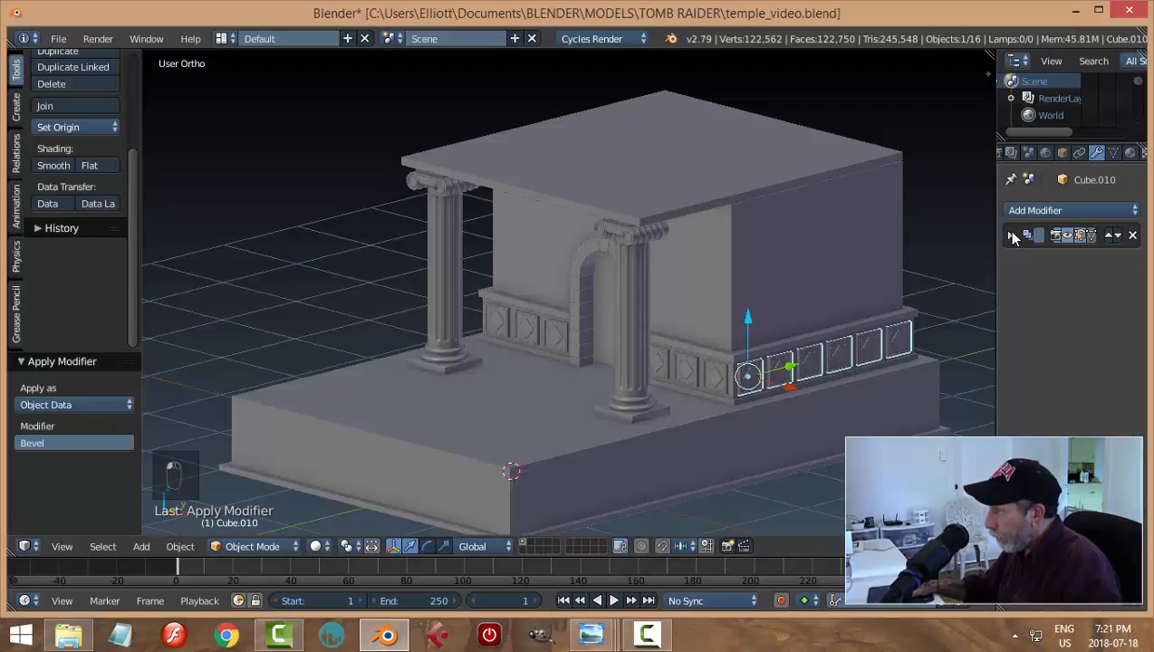
click(1011, 235)
click(1034, 262)
Apply the Bevel and Array modifiers on the three-panel row on the other side of the doorway
right_click(536, 337)
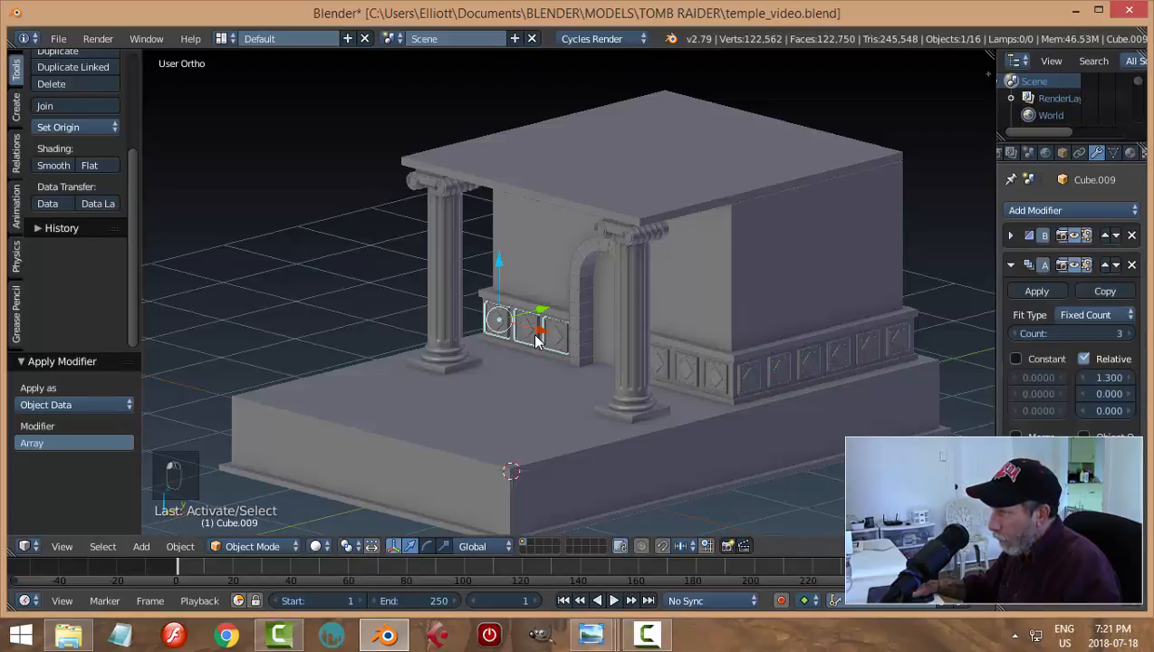
click(1010, 234)
key(ctrl+a)
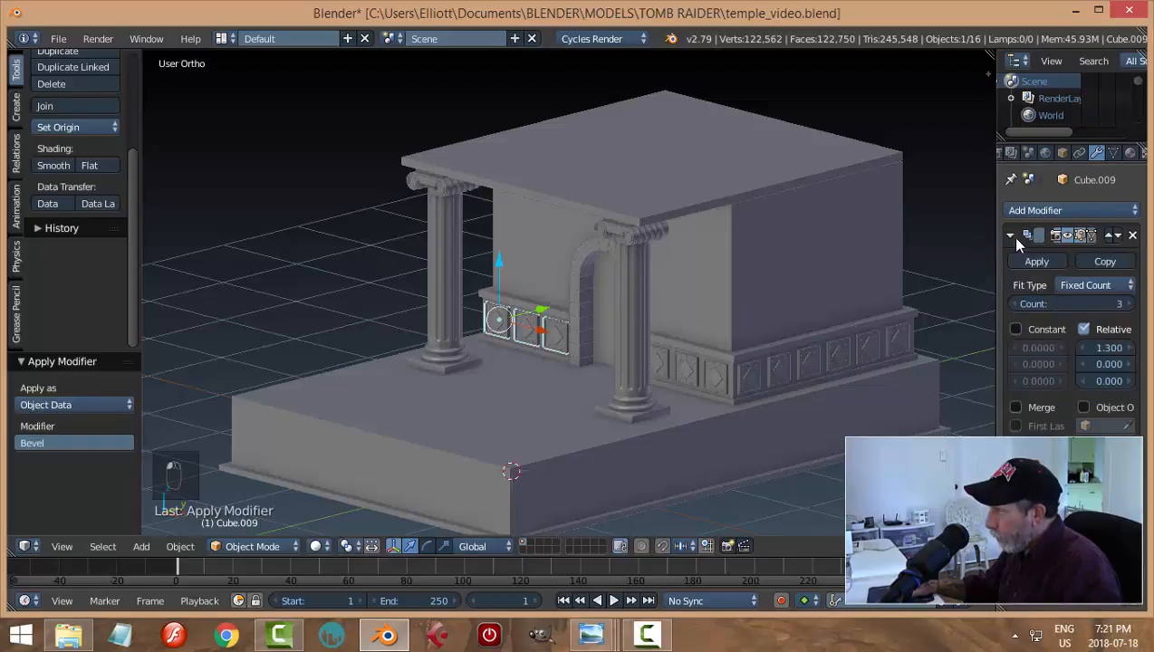
click(1035, 262)
Duplicate the opposite side wall's six-panel row in place and rotate the copy 90 degrees about the Z axis
middle_drag(268, 342, 748, 315)
right_click(601, 301)
key(shift+d)
right_click(748, 318)
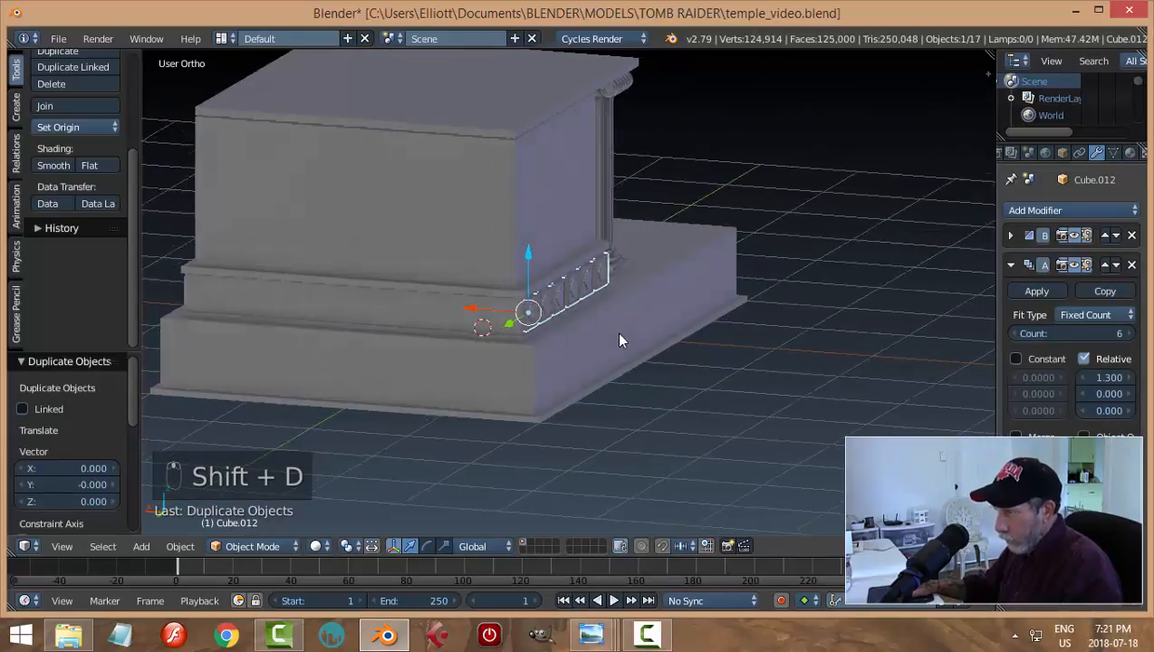
middle_drag(621, 337, 639, 345)
text(rz90)
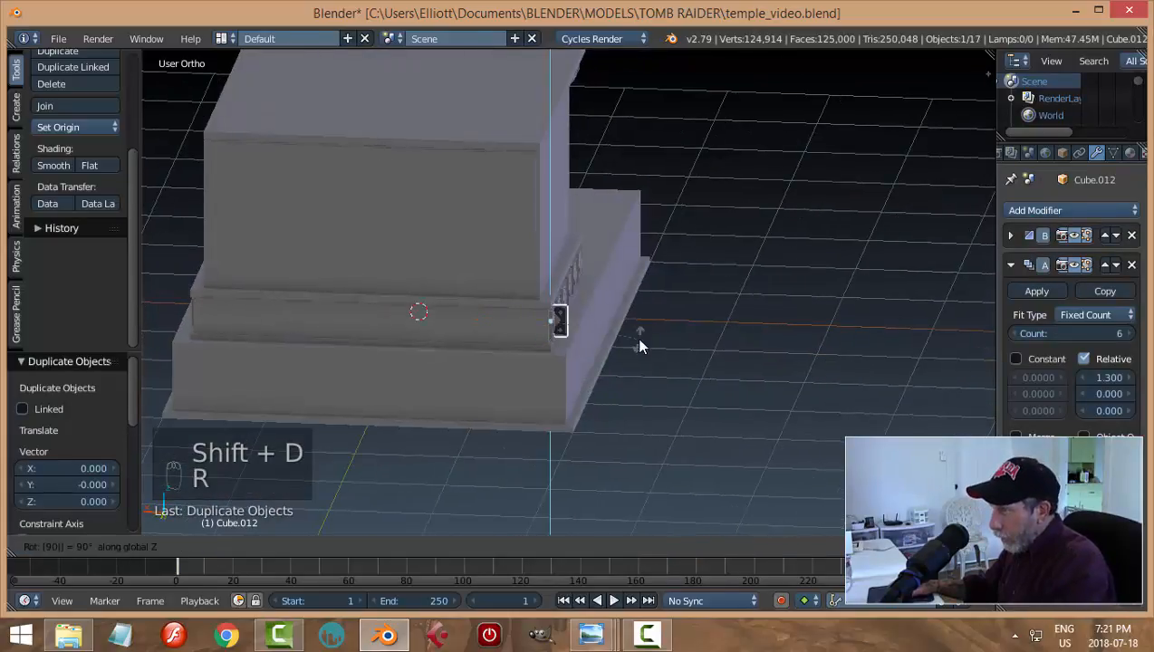
key(Return)
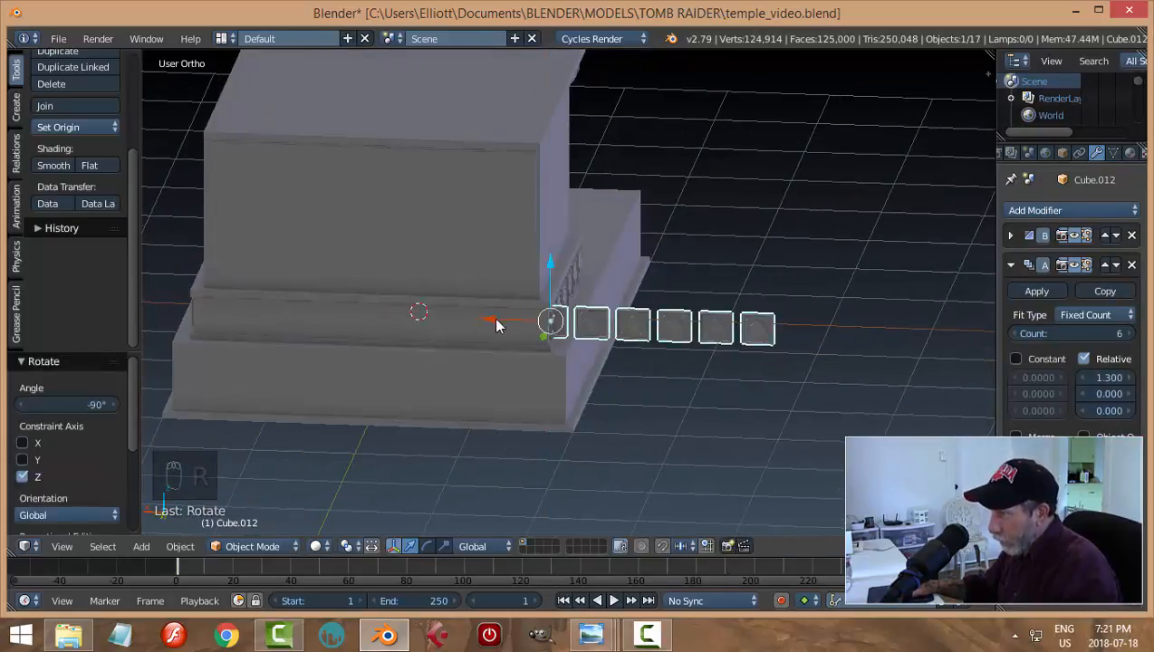
Move the rotated copy onto the back wall, about 2.828 along X and 0.240 along Y
key(g)
key(x)
click(208, 333)
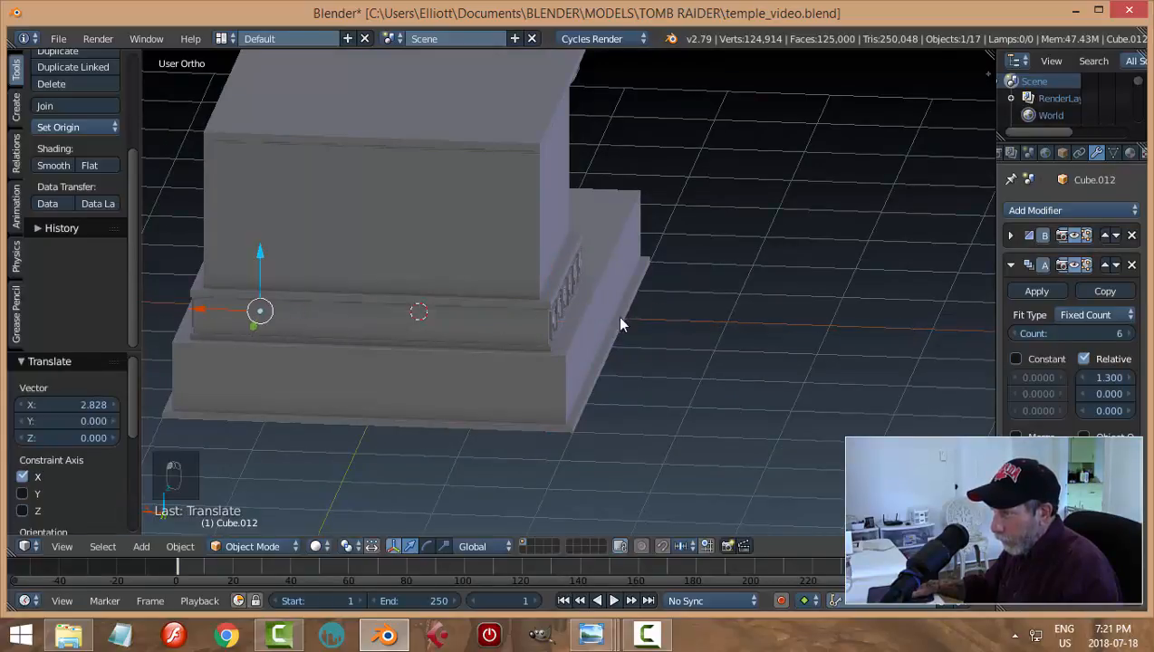
middle_drag(618, 321, 369, 229)
key(g)
key(y)
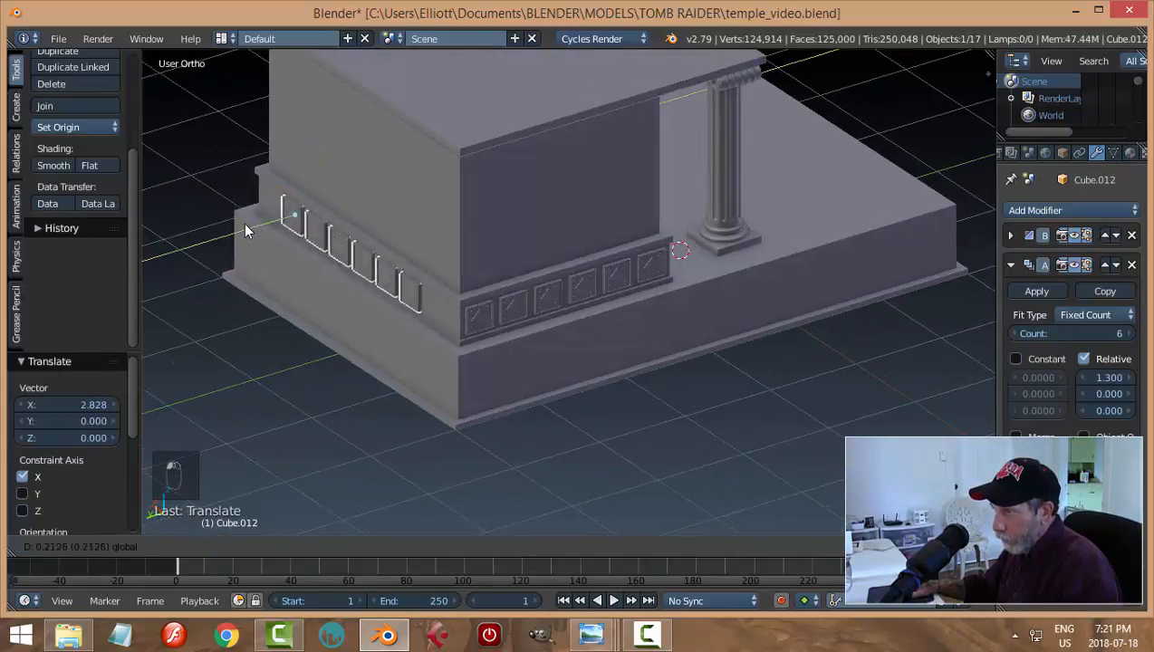
click(243, 223)
Apply the Bevel and Array modifiers on the six-panel row along the opposite side wall
right_click(558, 303)
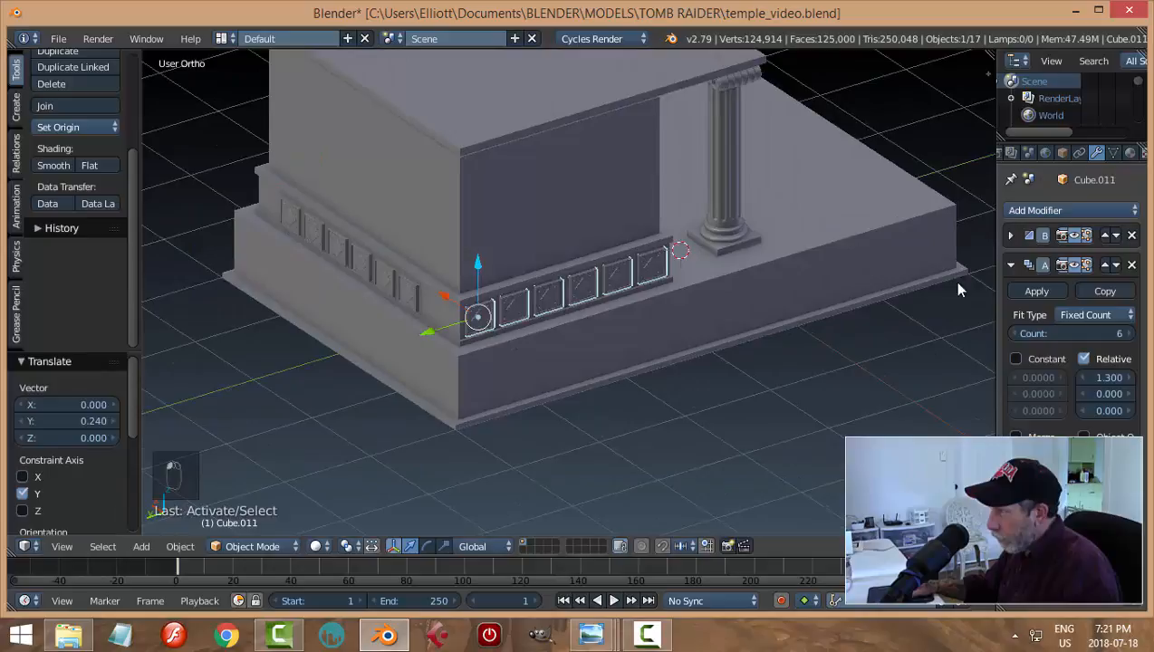
click(1010, 235)
click(1032, 263)
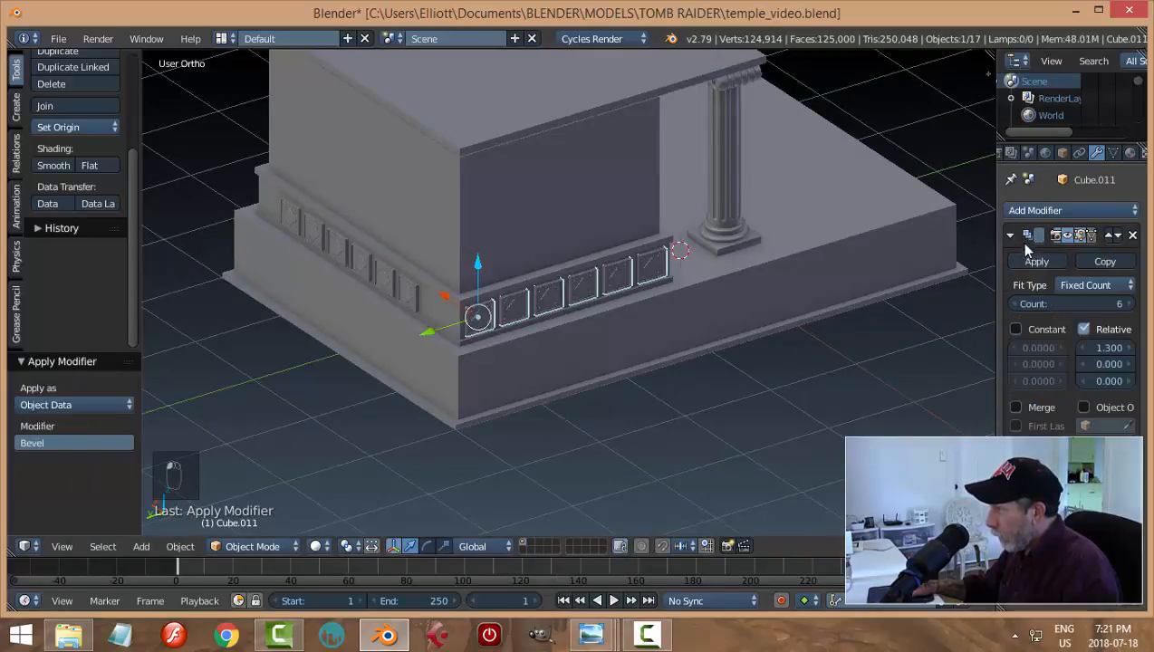
click(1032, 263)
Set the back wall row's Array count to 8 and shift the row about 0.337 along X
middle_drag(675, 322, 501, 343)
right_click(501, 343)
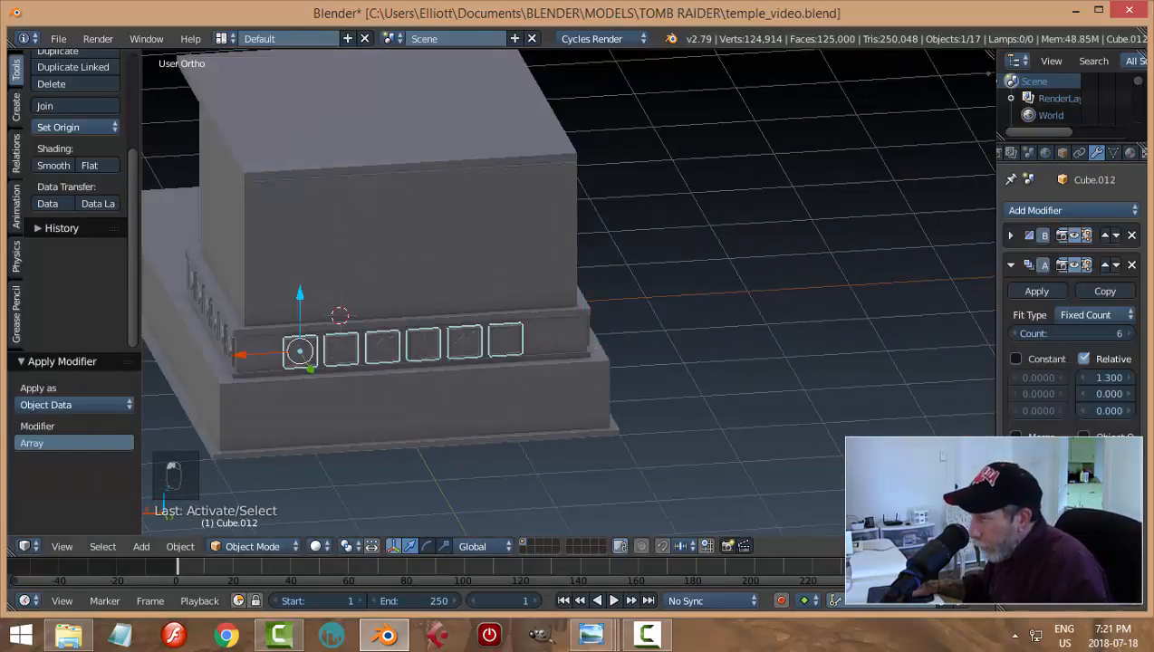
click(1129, 334)
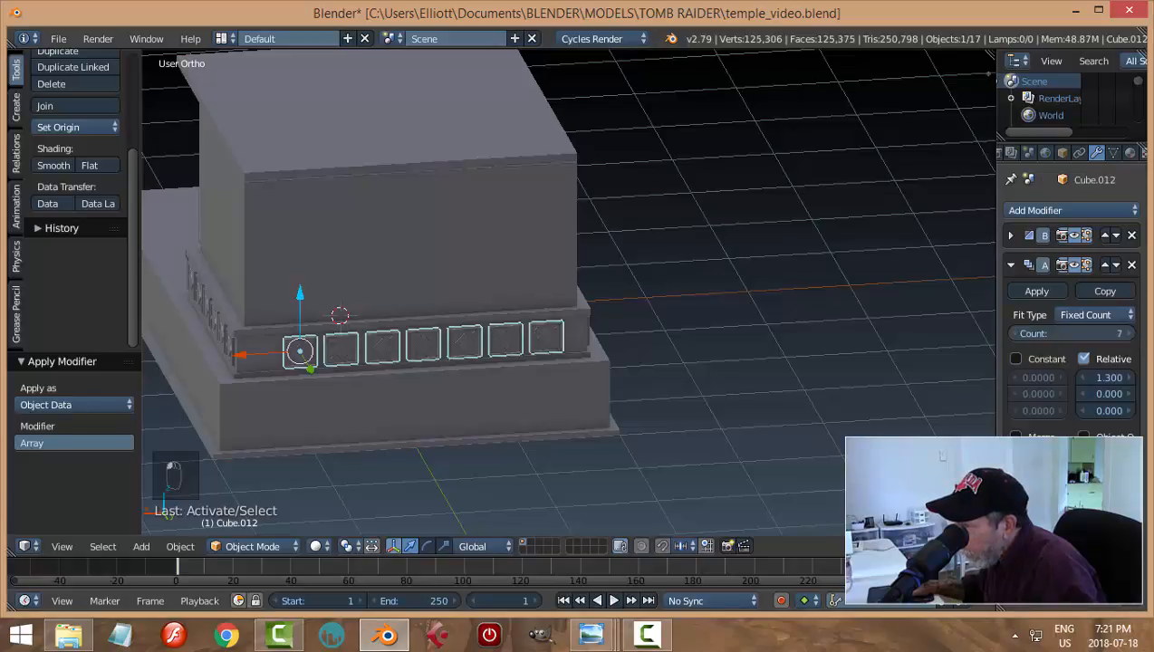
click(1129, 334)
drag(238, 359, 206, 354)
middle_drag(206, 354, 808, 85)
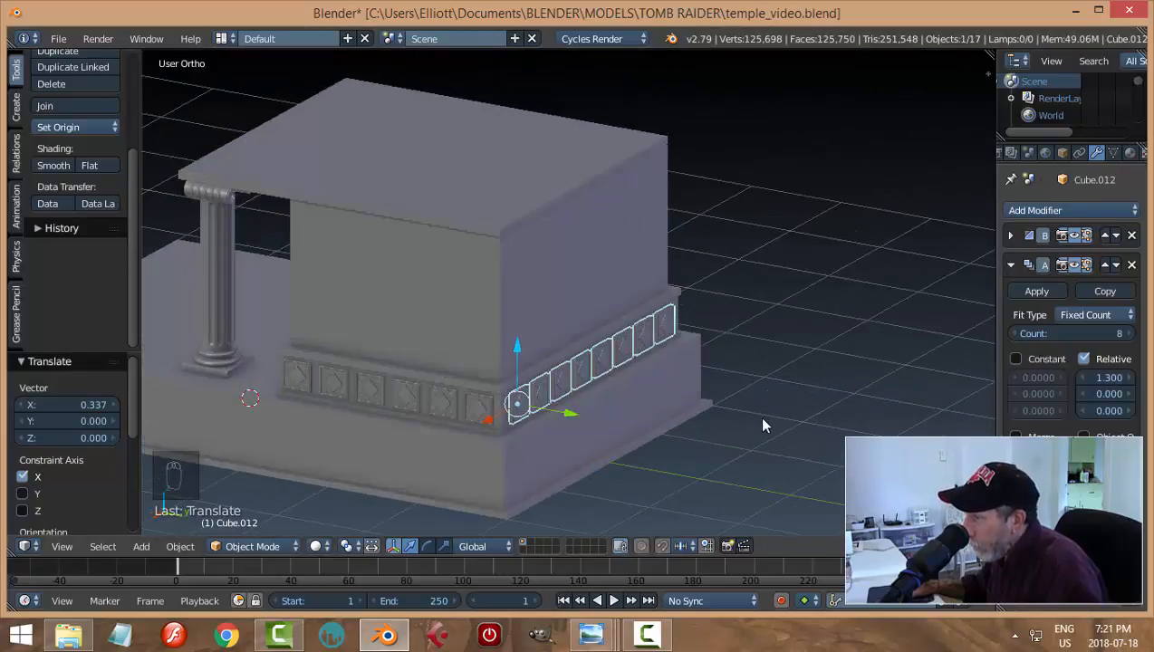
Push the eight-panel row along Y into the back wall's recess and deselect it
scroll(759, 420, up, 2)
shift+middle_drag(696, 448, 739, 344)
middle_drag(735, 387, 793, 405)
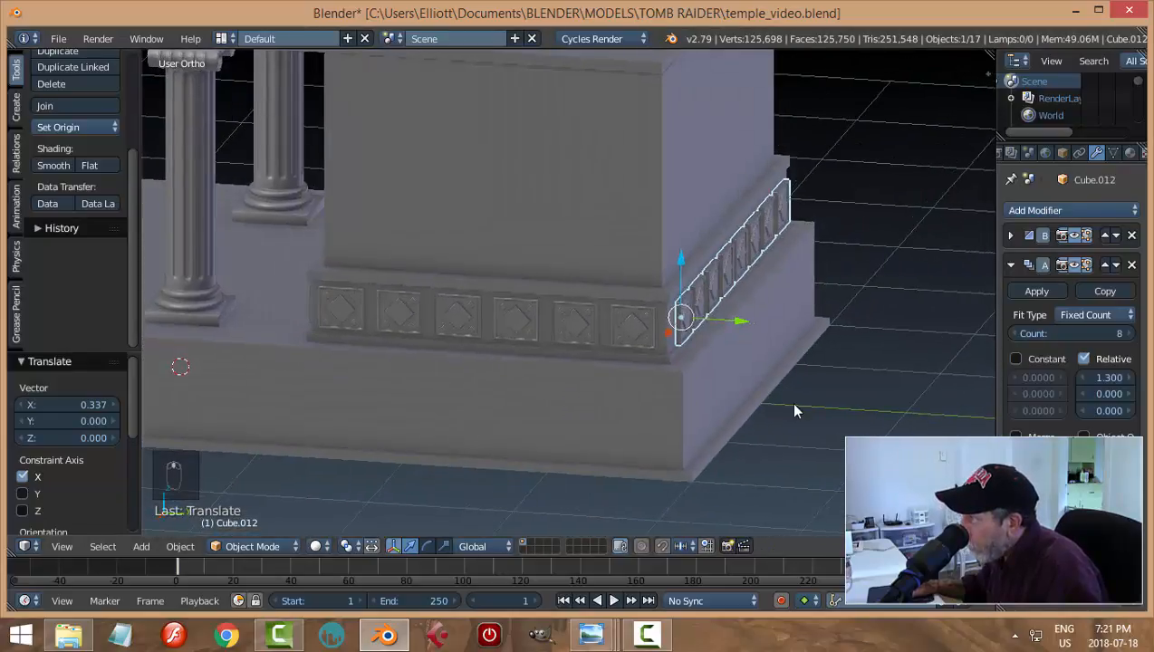
scroll(794, 403, up, 2)
drag(793, 334, 787, 332)
key(a)
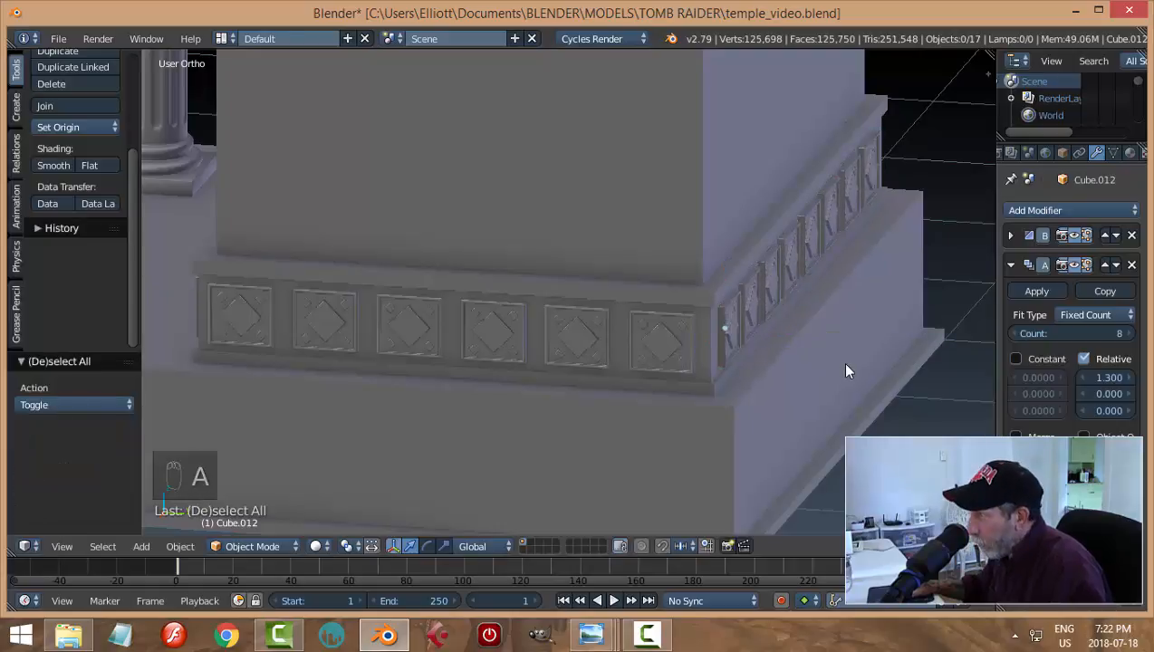
Center the back wall's panel row by moving it about -0.019 along X, and apply its Bevel and Array modifiers
middle_drag(841, 361, 739, 365)
scroll(739, 365, up, 1)
scroll(843, 334, down, 2)
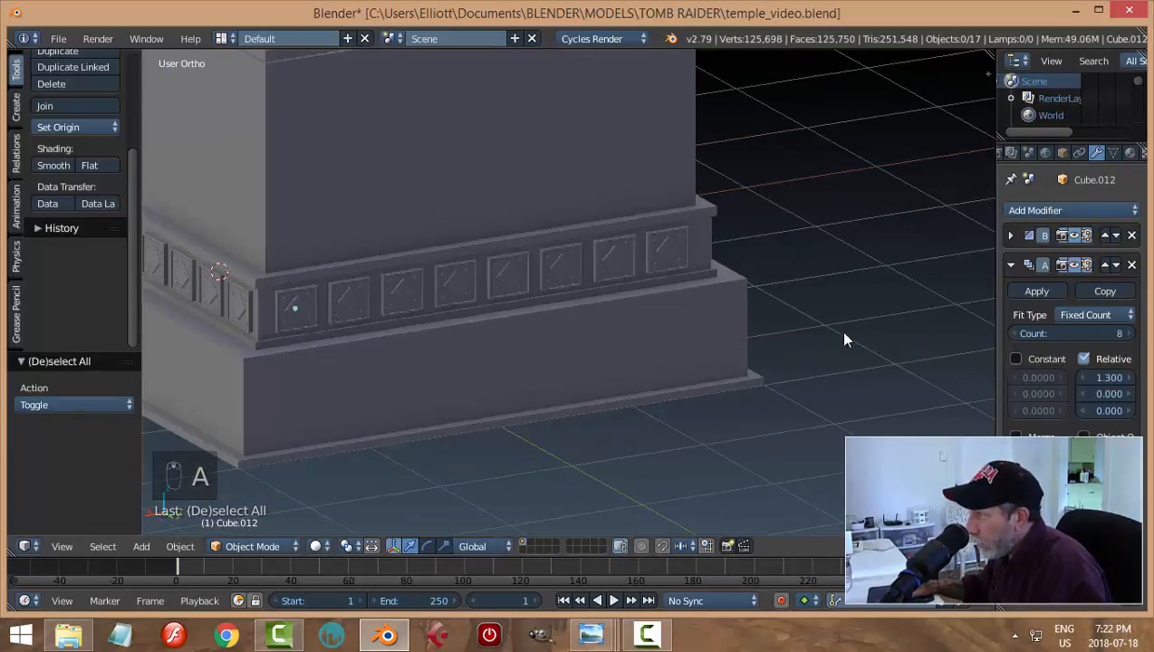
middle_drag(803, 346, 788, 345)
right_click(324, 295)
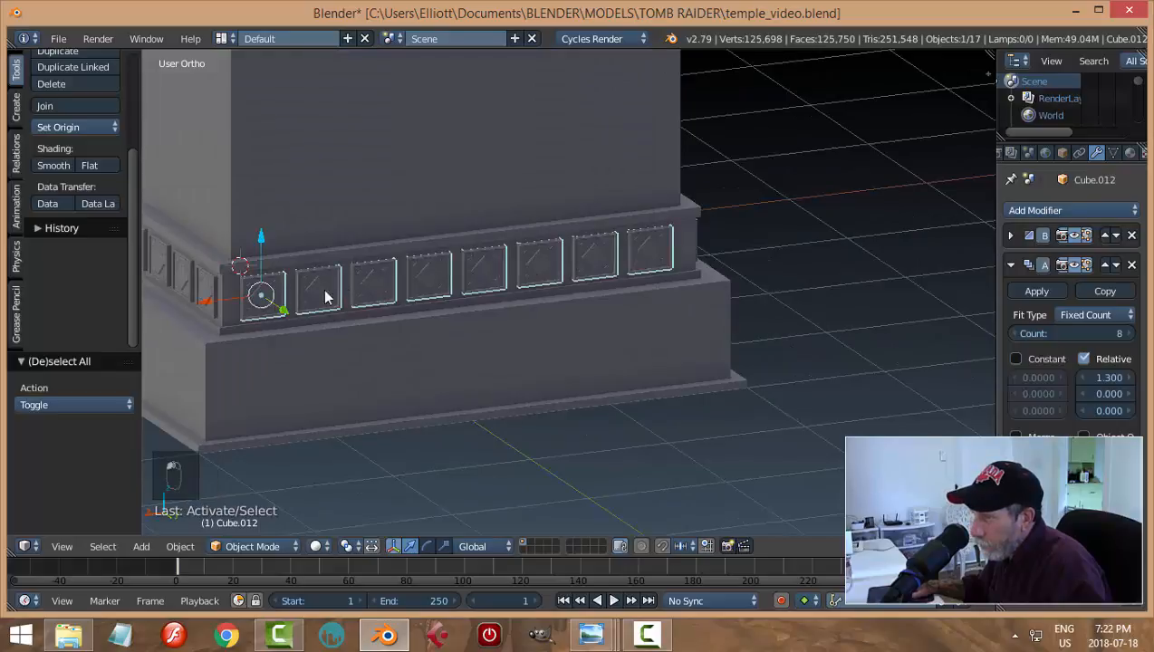
key(g)
key(x)
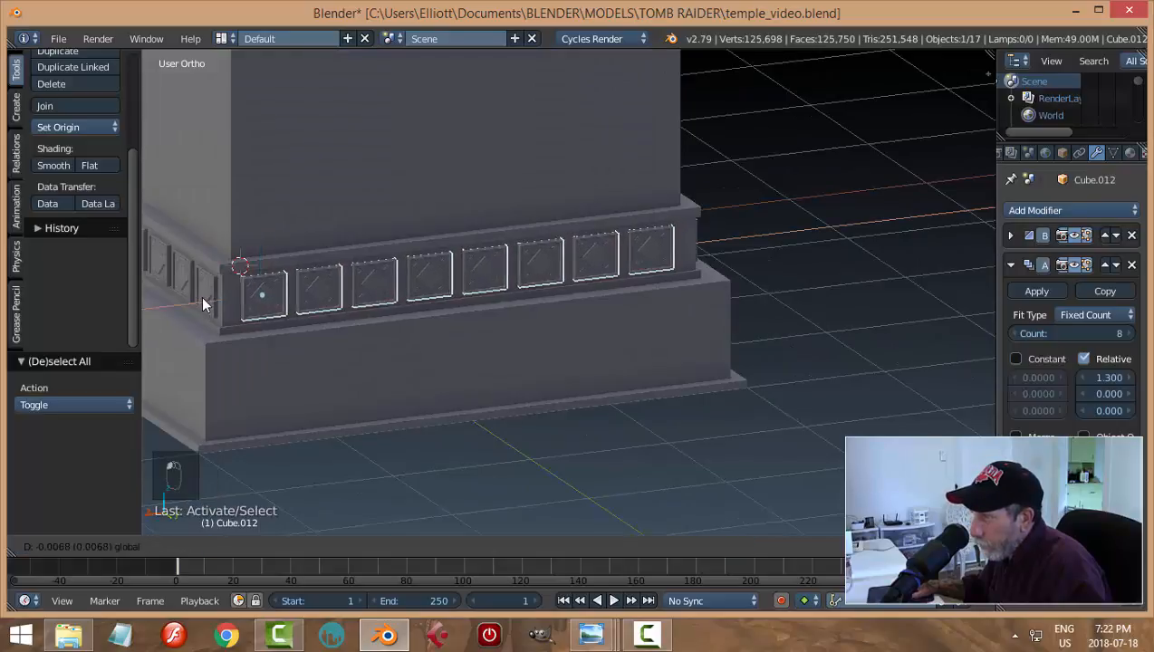
click(205, 304)
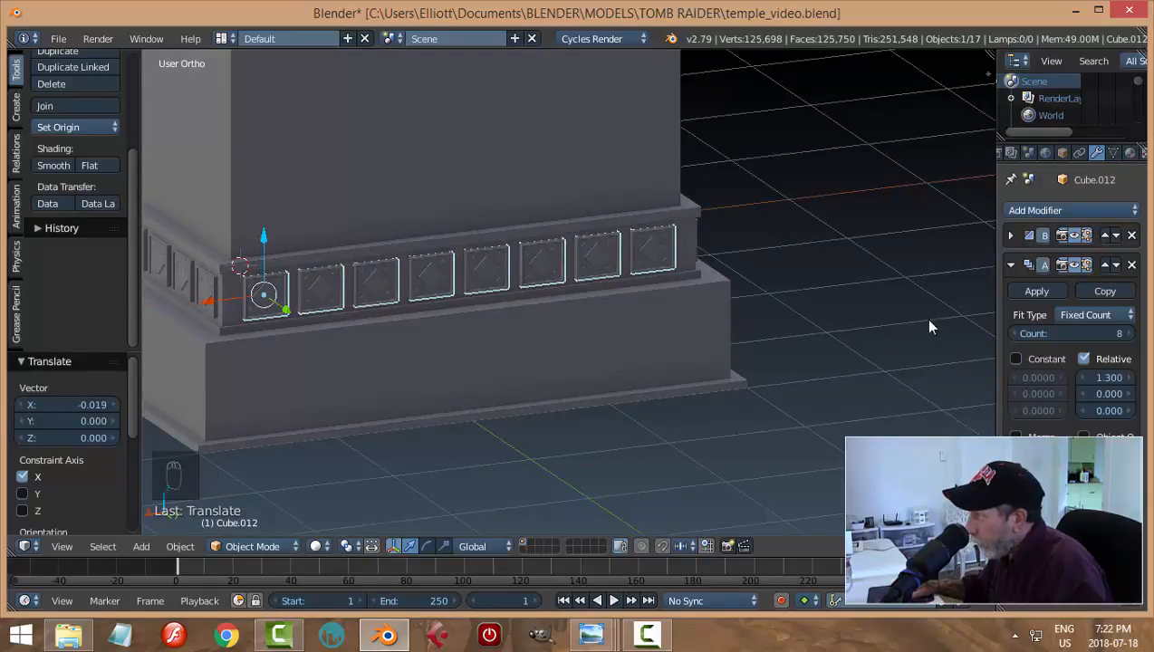
click(1010, 234)
click(1032, 262)
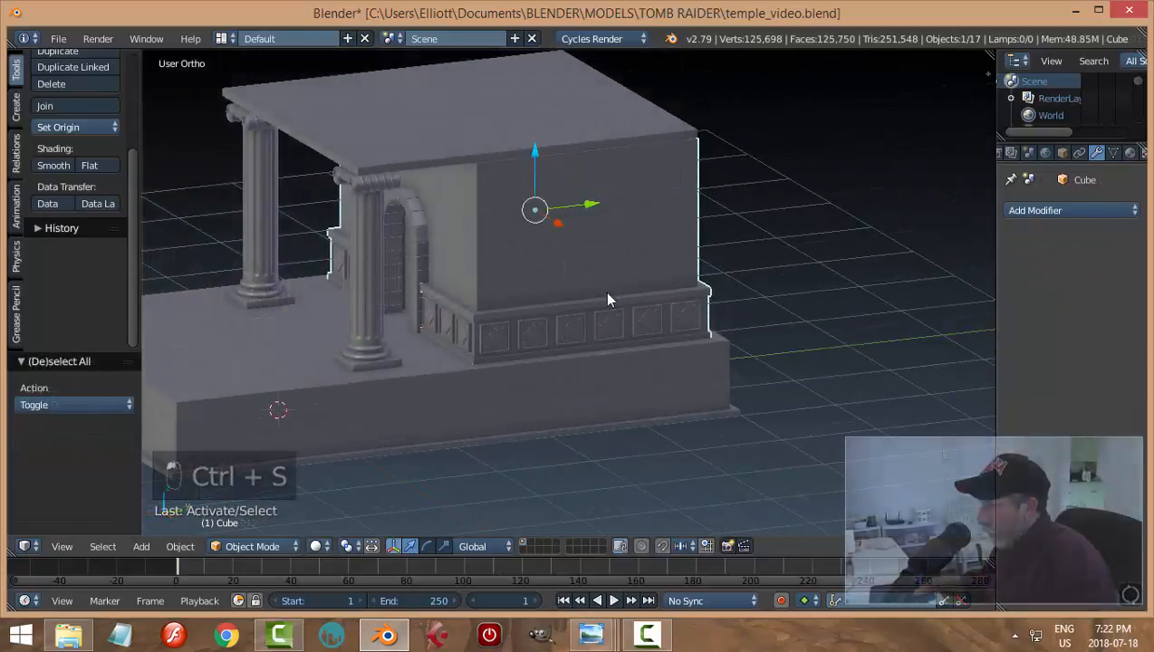
Add a Bevel modifier to the temple's main building block and shade the block smooth
middle_drag(607, 299, 632, 320)
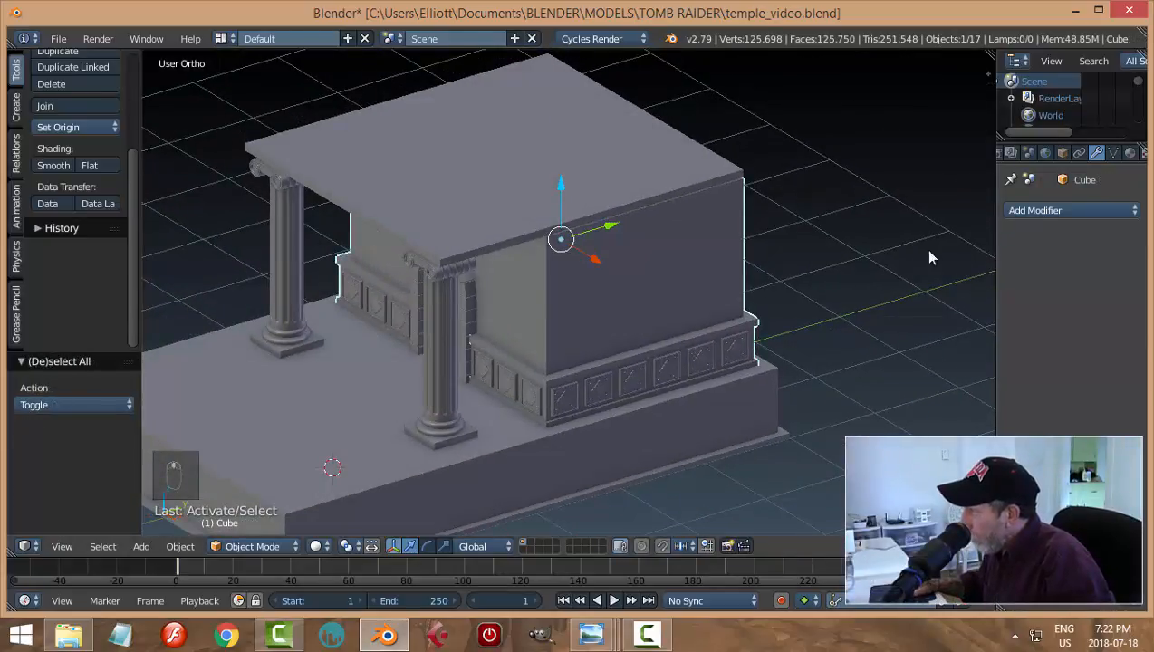
click(1034, 211)
click(860, 269)
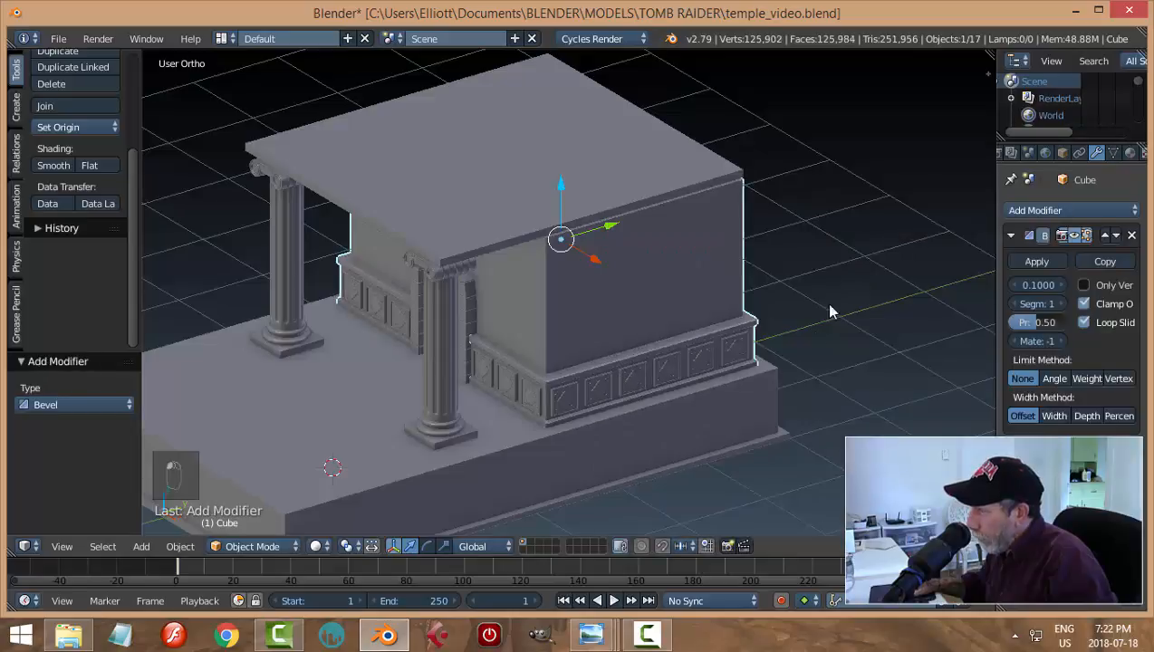
scroll(815, 344, up, 4)
scroll(747, 378, up, 2)
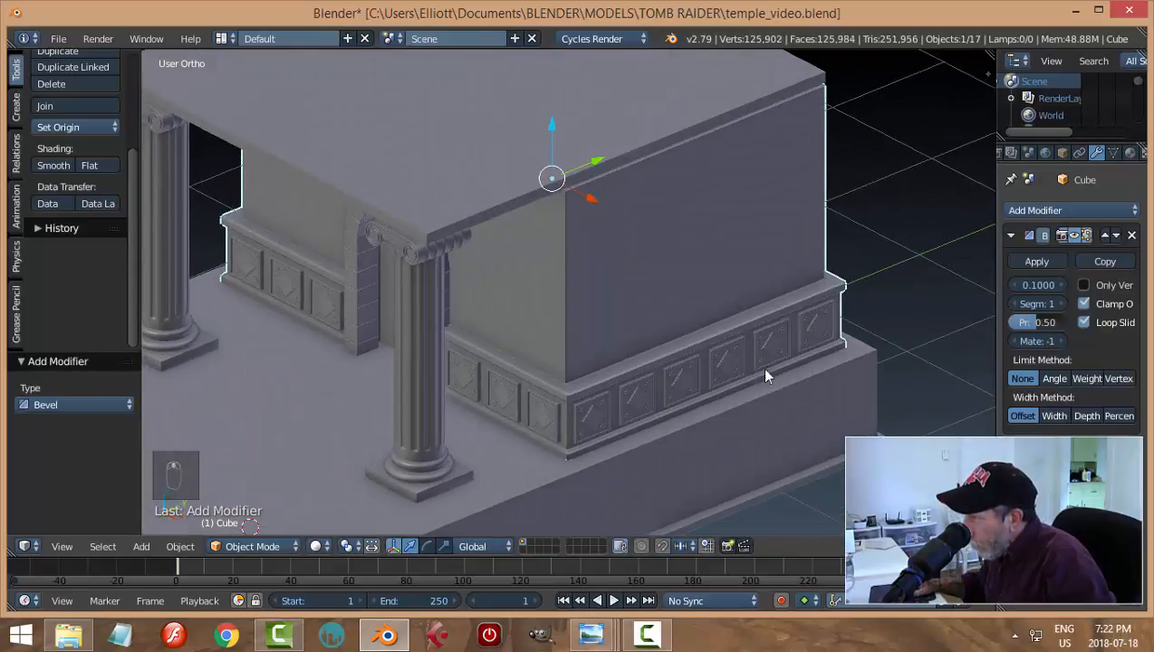
click(53, 166)
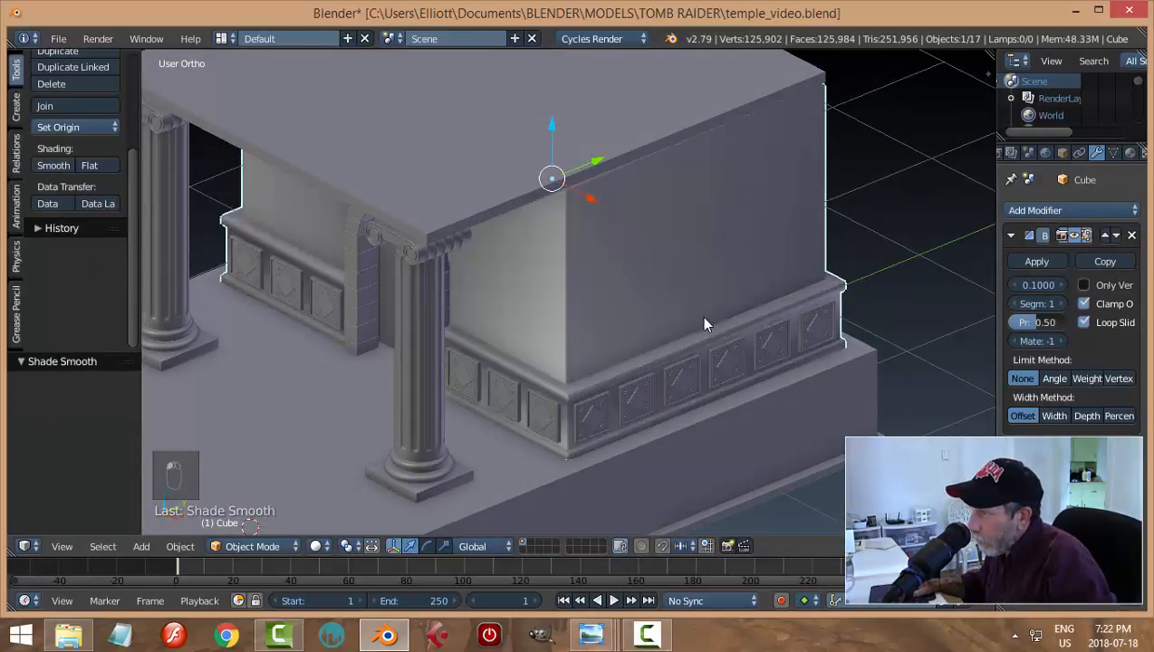
Set the building block's Bevel modifier to a width of 0.0240 with 2 segments
drag(1056, 290, 1012, 284)
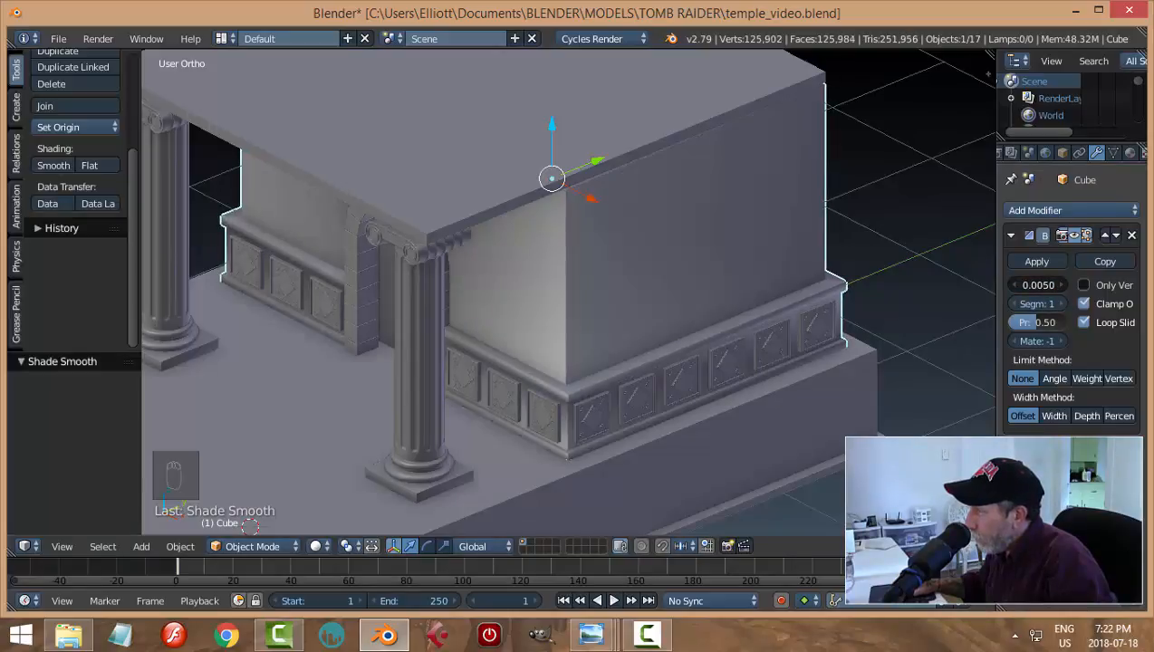
click(1058, 304)
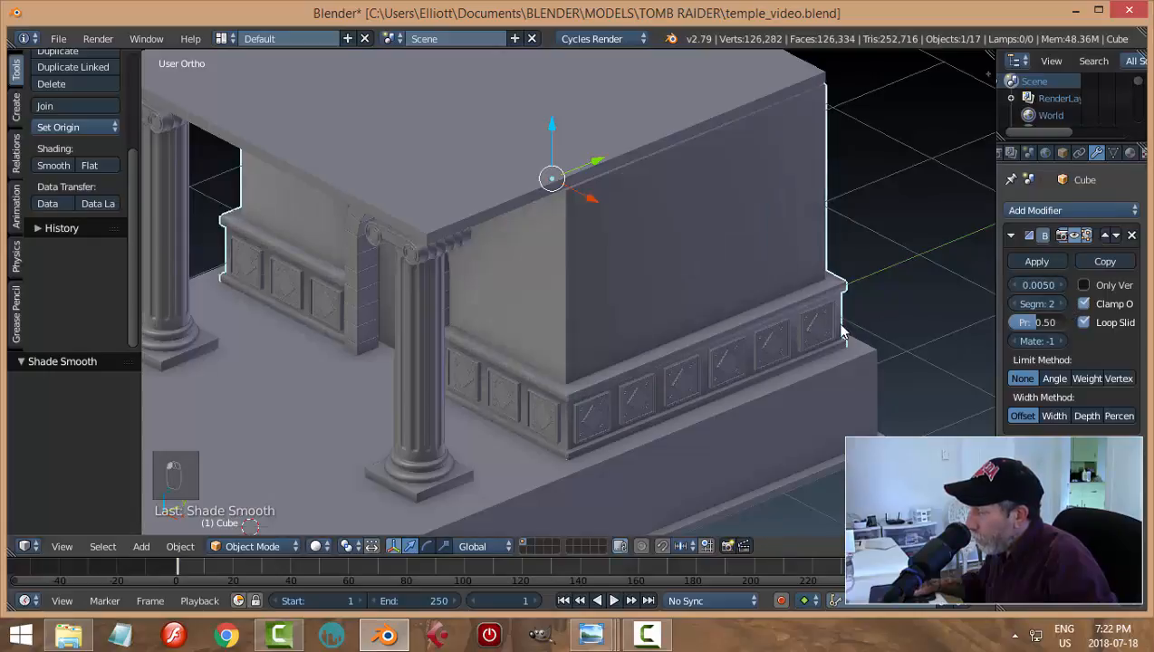
mouse_move(1023, 284)
mouse_down()
mouse_move(1034, 284)
mouse_move(1006, 285)
mouse_up()
Enable Auto Smooth on the building block's normals and deselect it to check the shading
middle_drag(722, 358, 584, 231)
key(a)
right_click(584, 231)
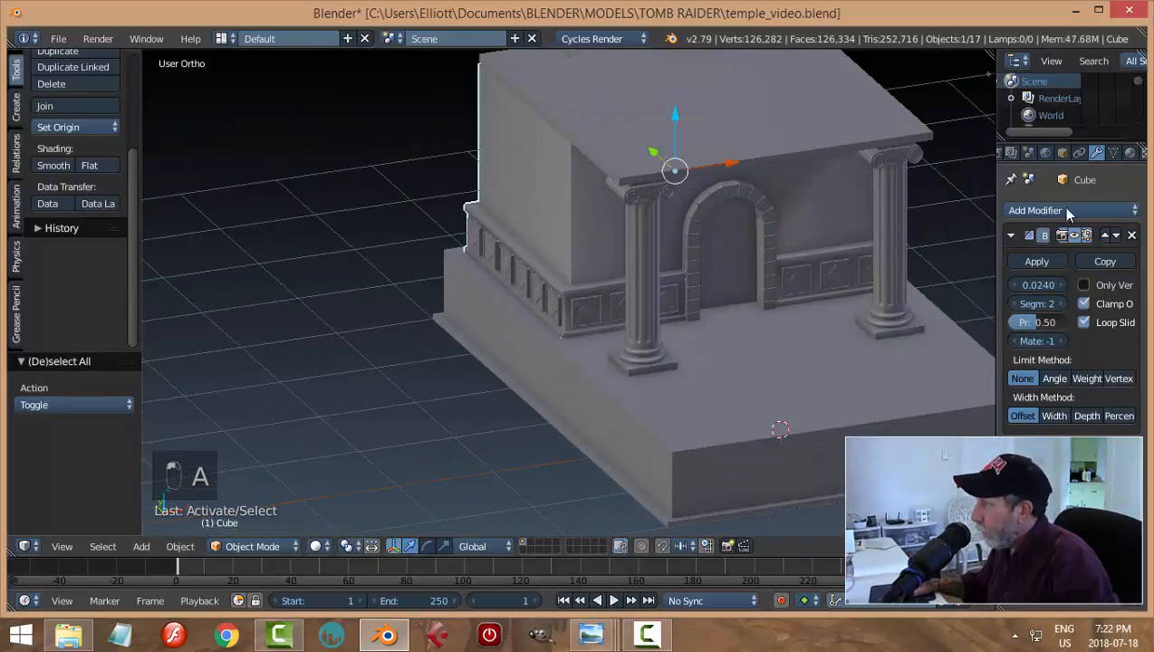
click(1114, 153)
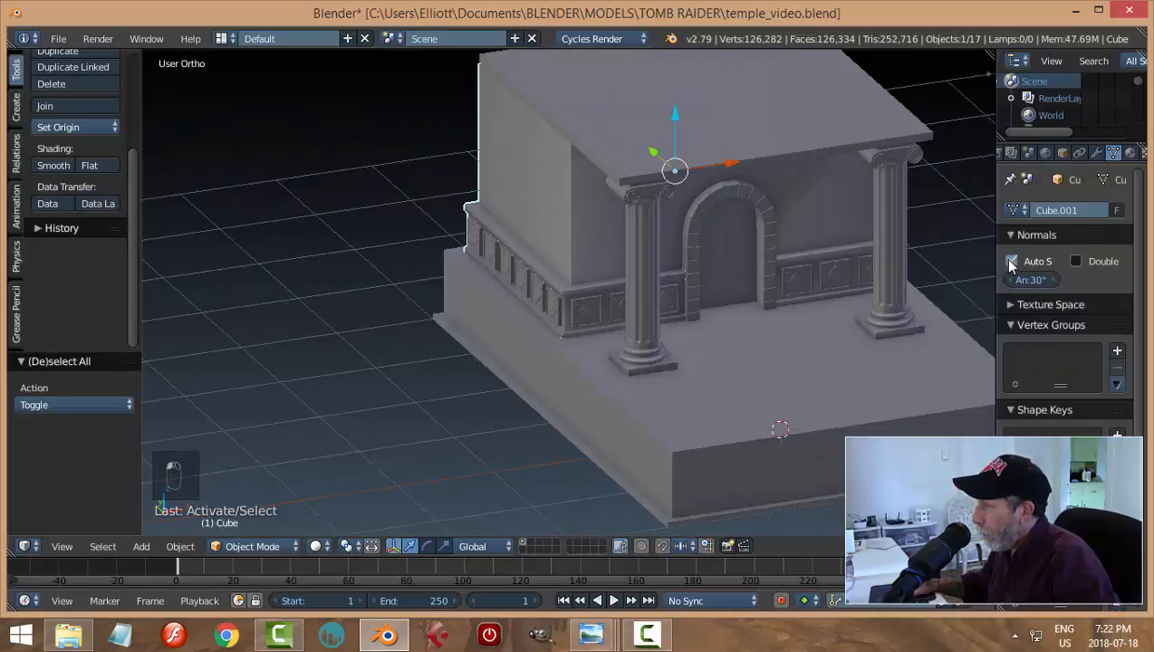
click(1008, 260)
middle_drag(865, 323, 712, 293)
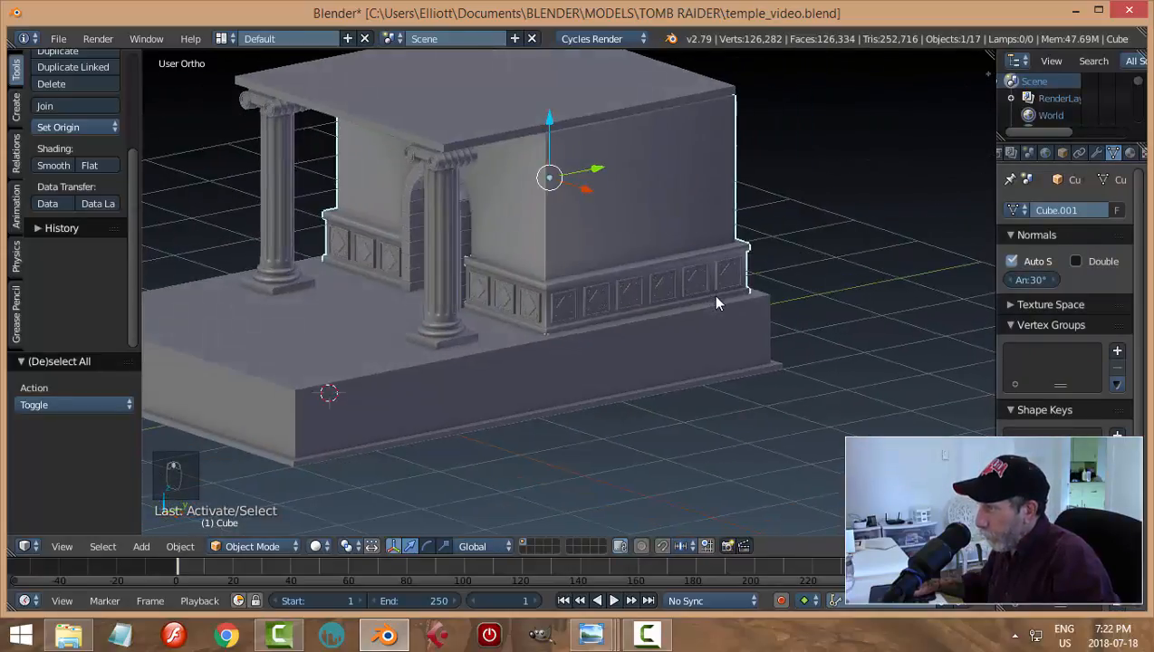
scroll(708, 281, up, 5)
key(a)
scroll(710, 292, up, 6)
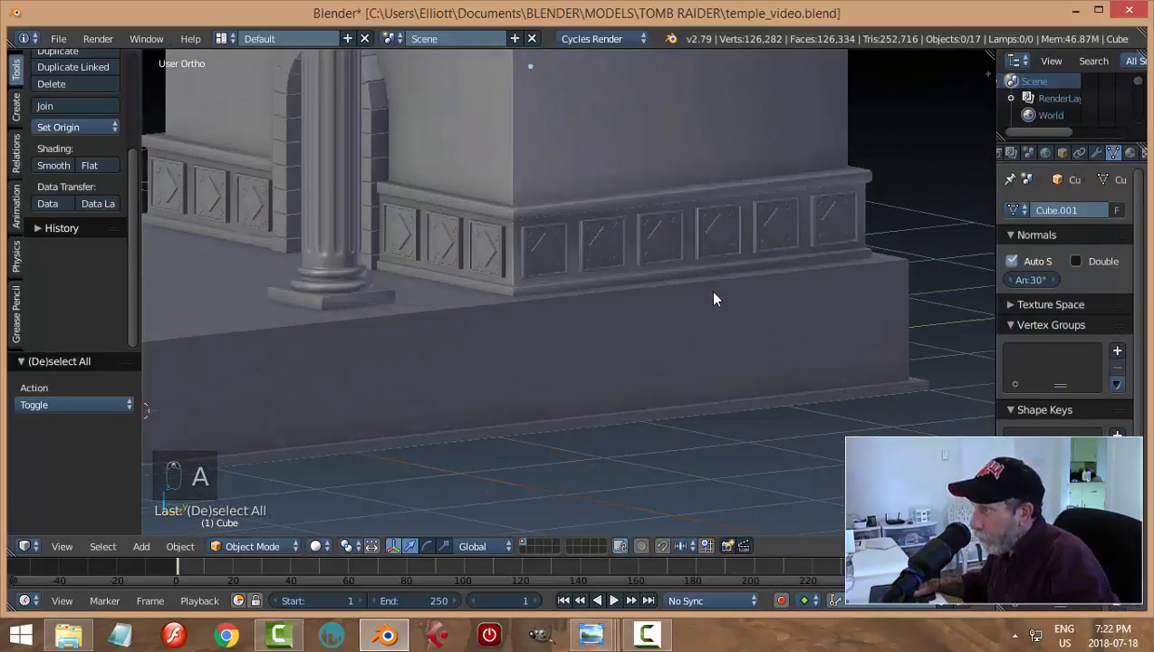
Set the building block's Auto Smooth angle to 20 degrees
middle_drag(672, 281, 741, 275)
scroll(740, 286, down, 2)
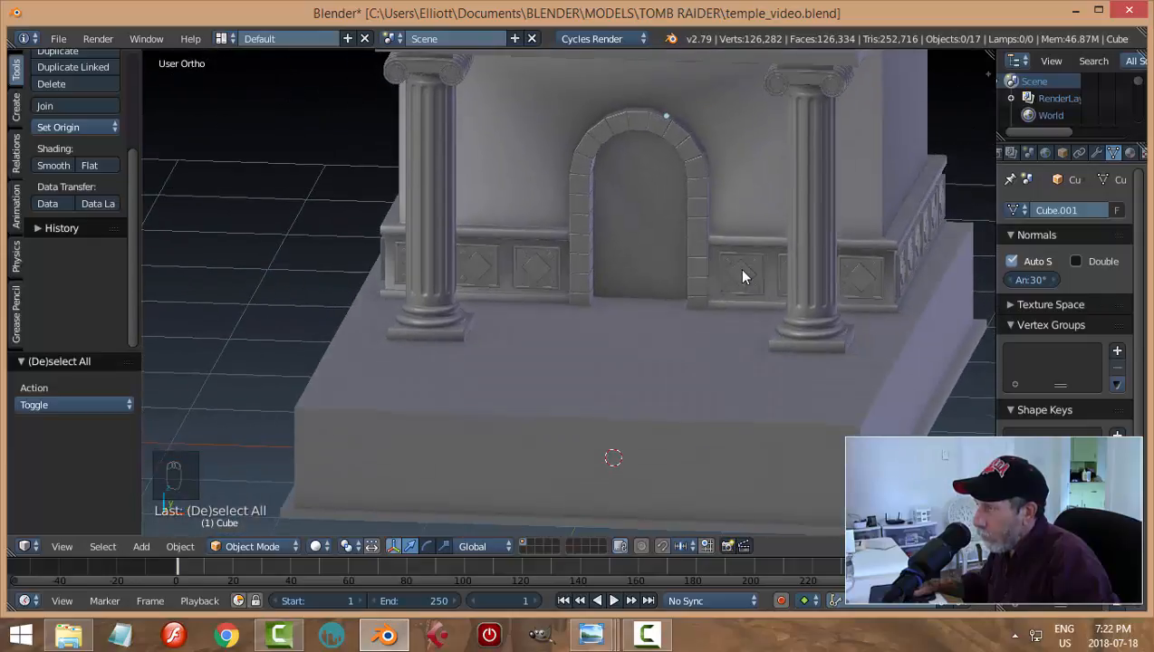
right_click(784, 165)
click(1011, 260)
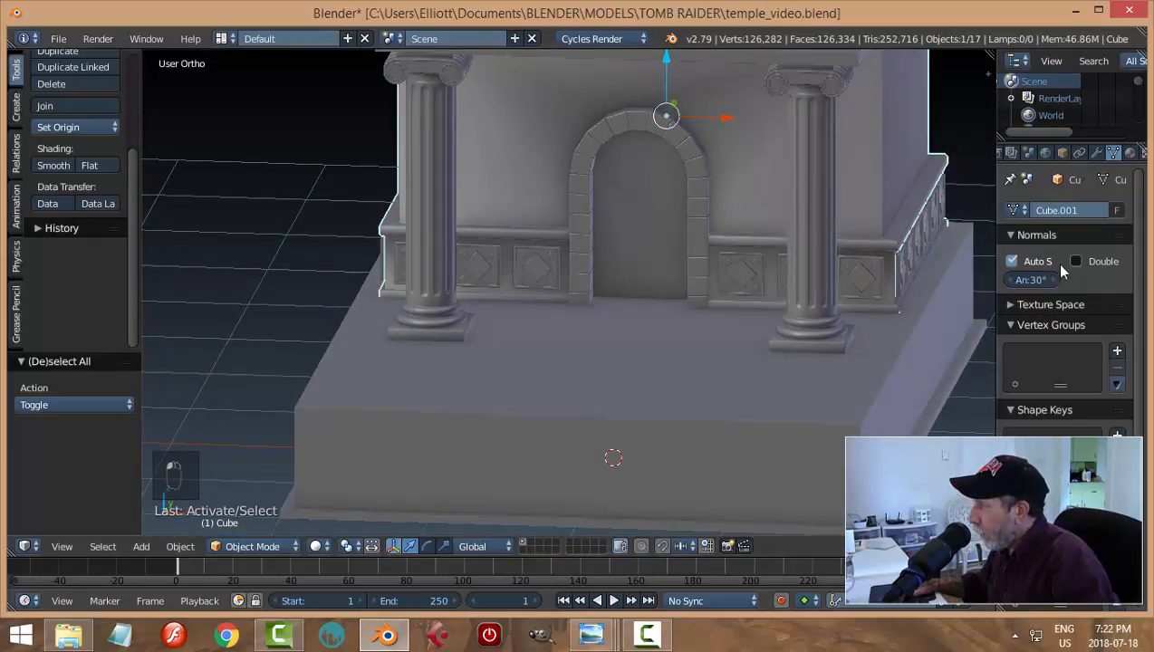
click(1032, 280)
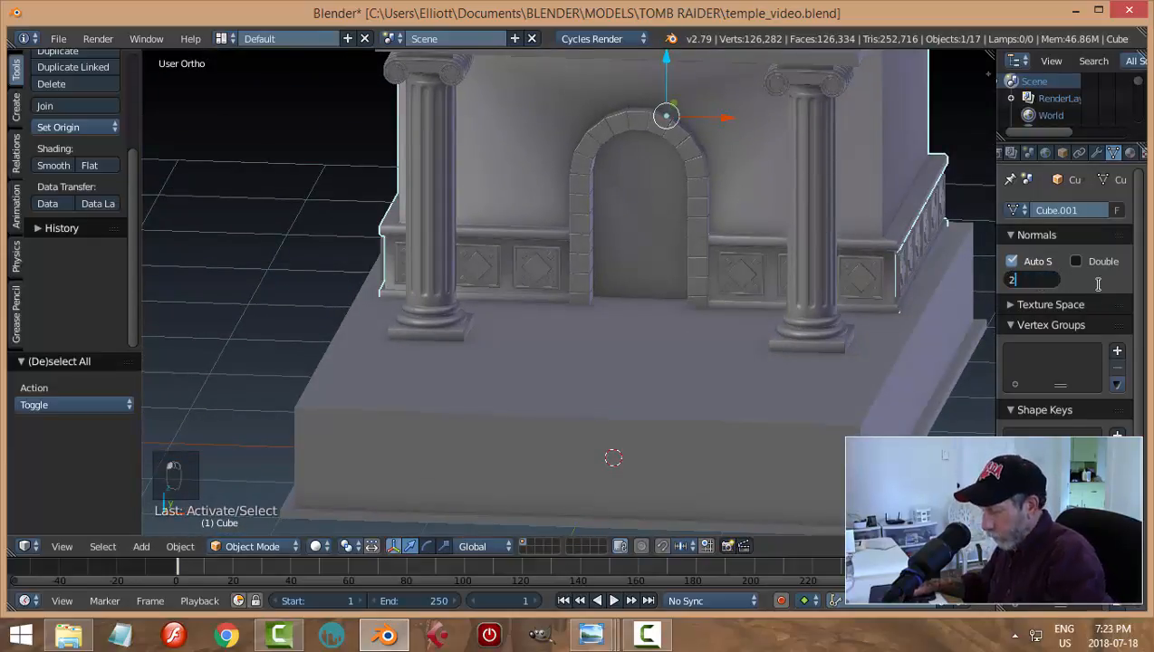
text(20)
key(Return)
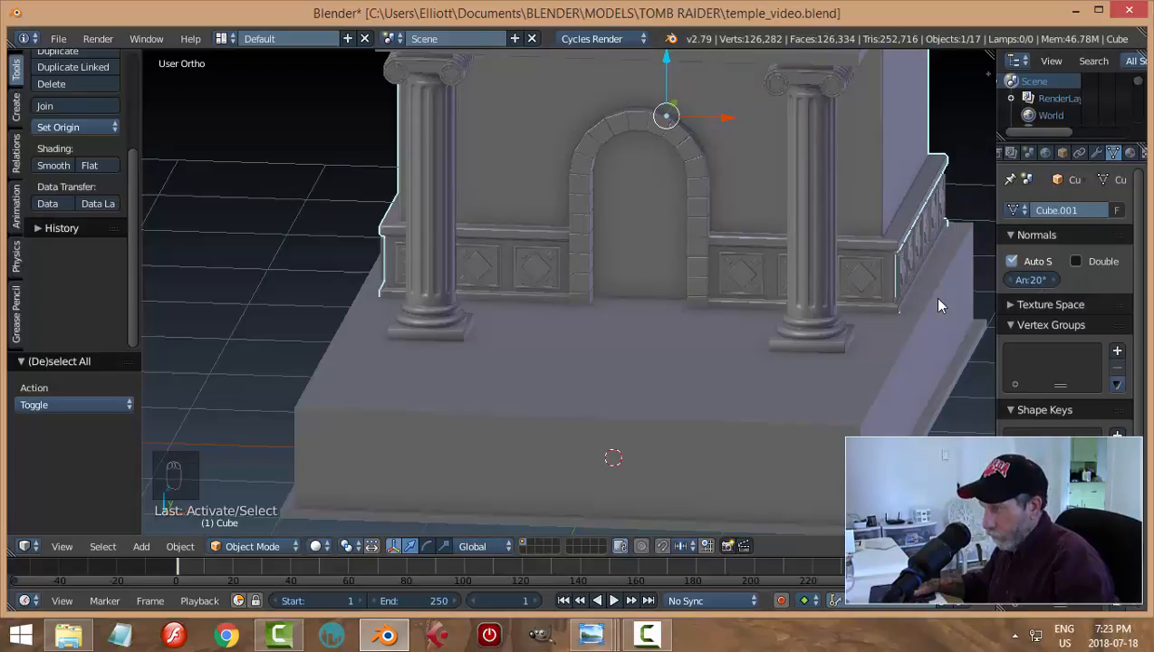
Deselect the building block, check the temple from several angles and save the file
key(a)
middle_drag(937, 254, 832, 280)
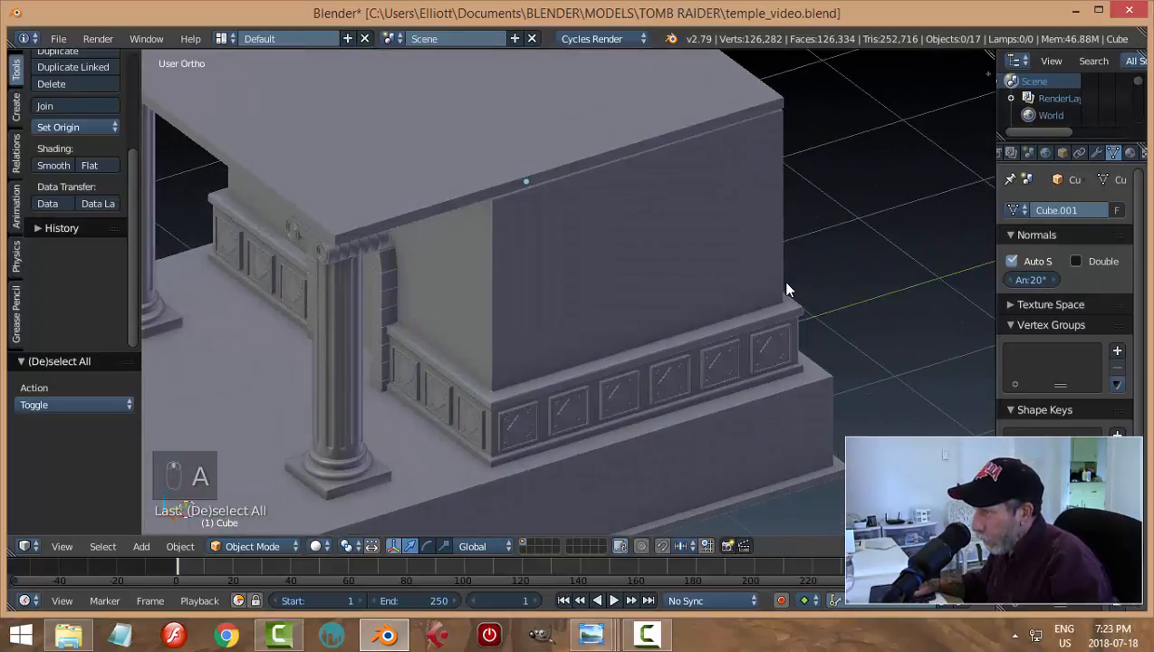
middle_drag(709, 294, 668, 273)
key(ctrl+s)
click(790, 255)
scroll(656, 260, down, 3)
scroll(654, 247, up, 3)
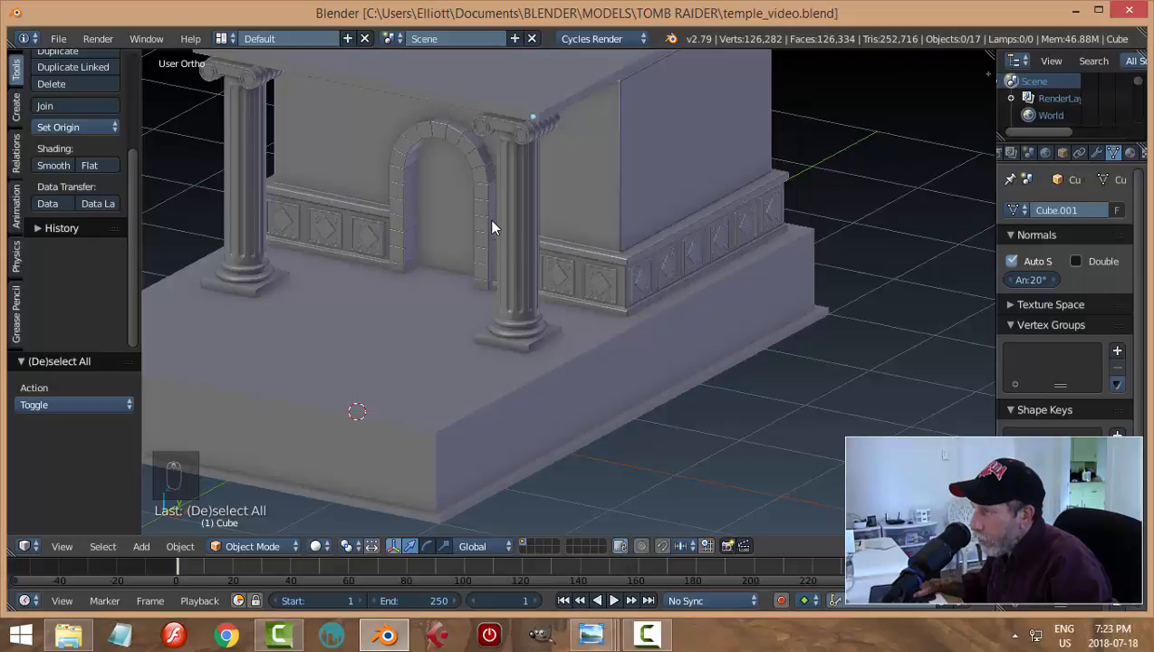
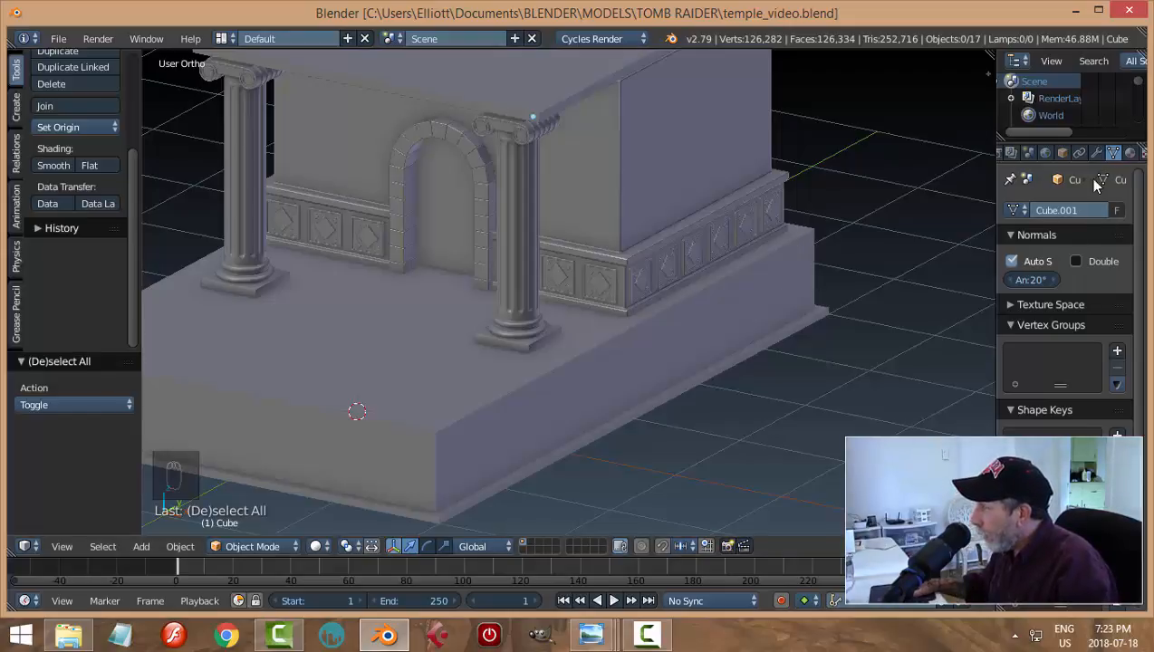
Create a new material for the temple's main building block and give its Diffuse BSDF a golden yellow color
click(1129, 153)
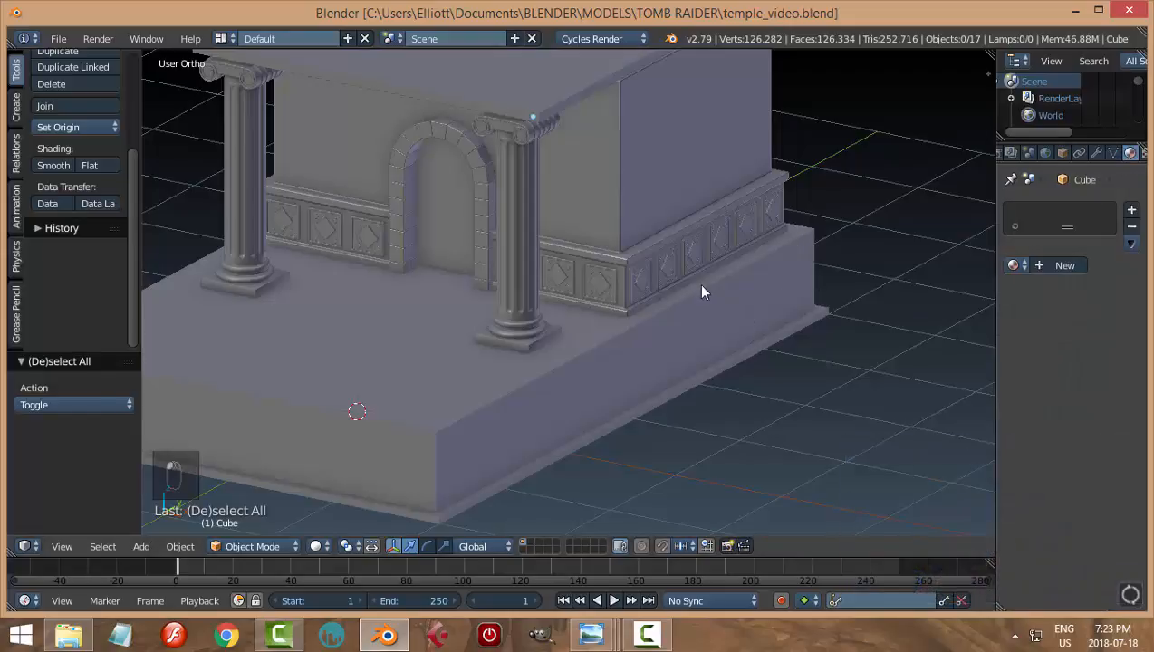
right_click(650, 154)
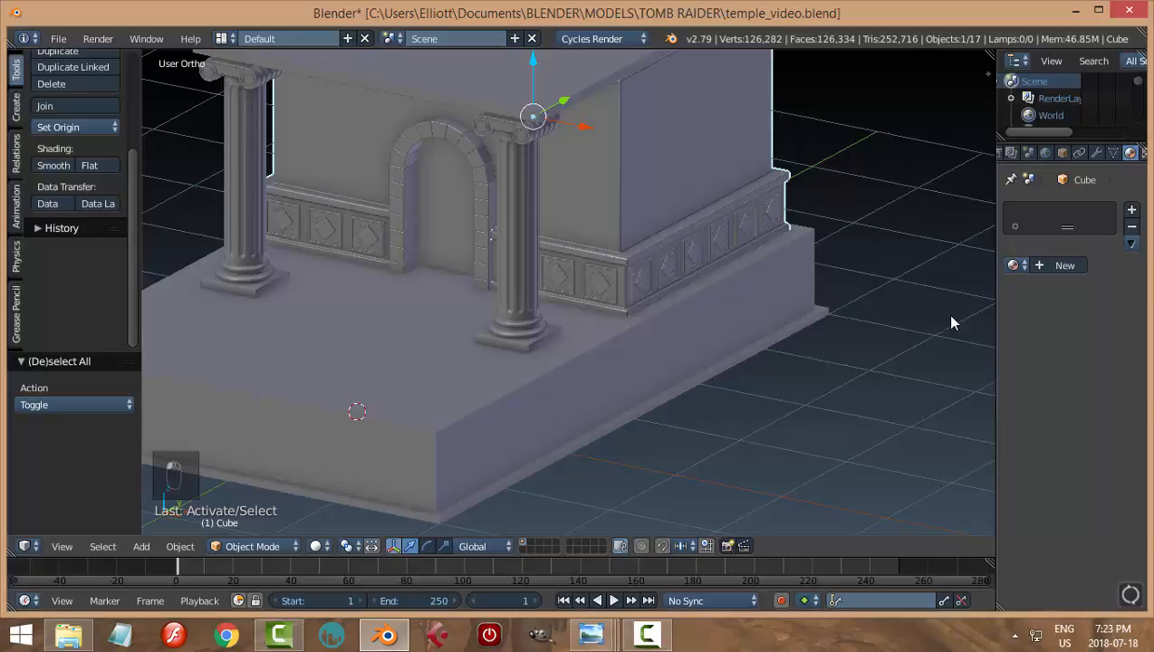
click(1048, 268)
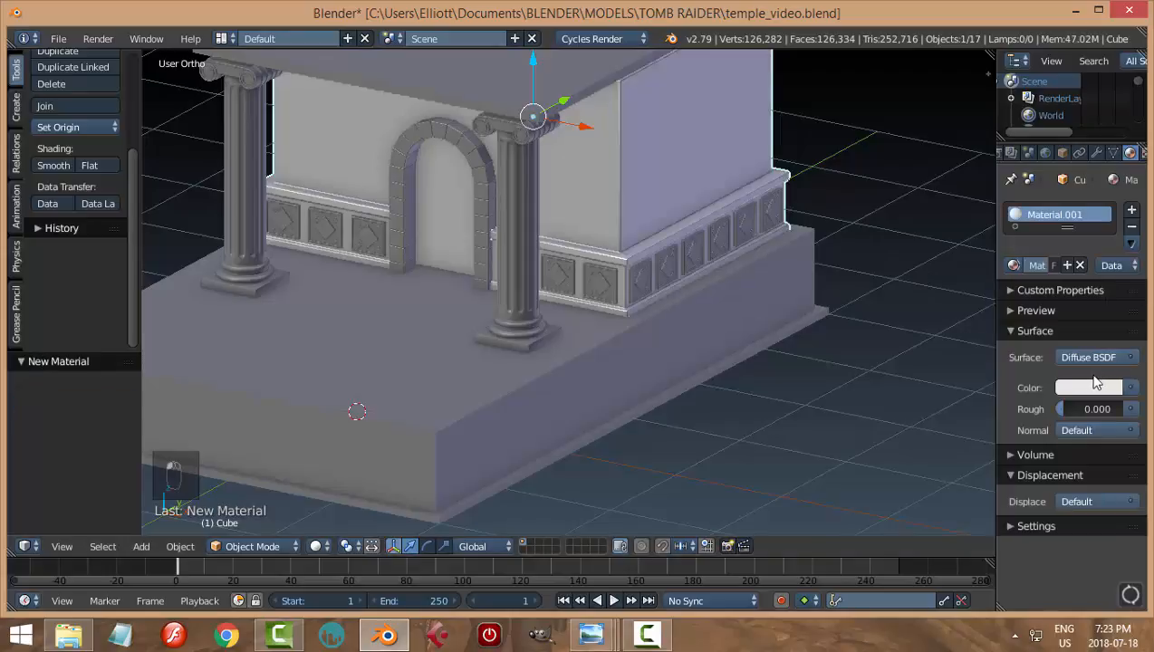
click(1096, 389)
click(999, 251)
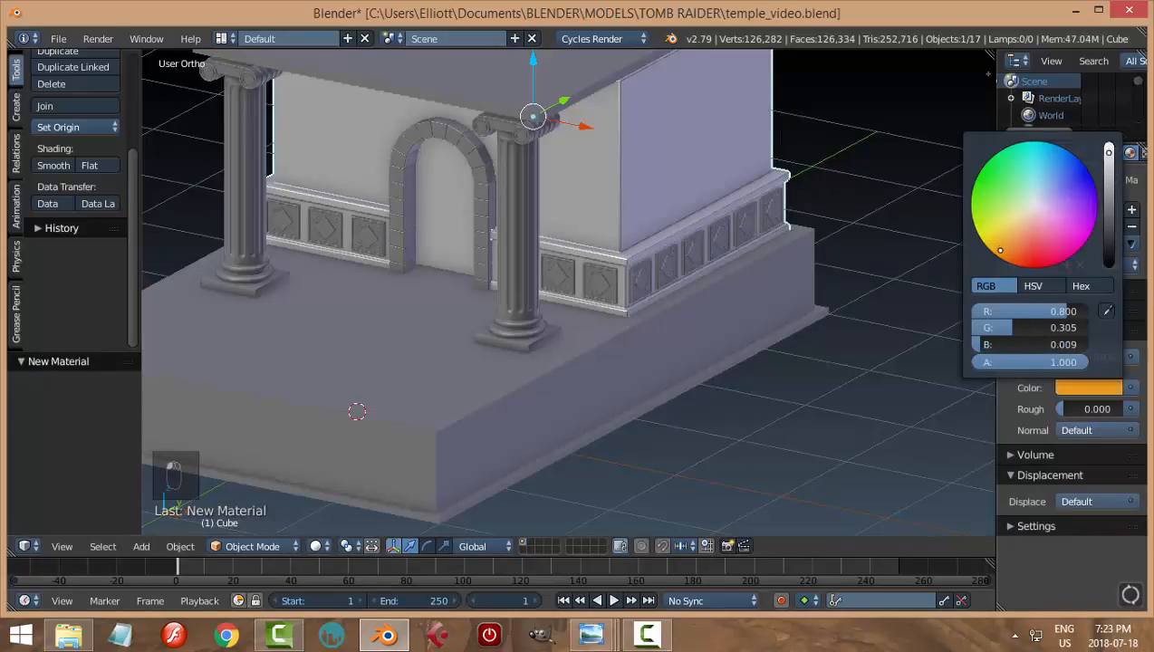
Match the material's viewport color to its golden yellow diffuse color by sampling it, and deselect the building block
scroll(833, 406, down, 2)
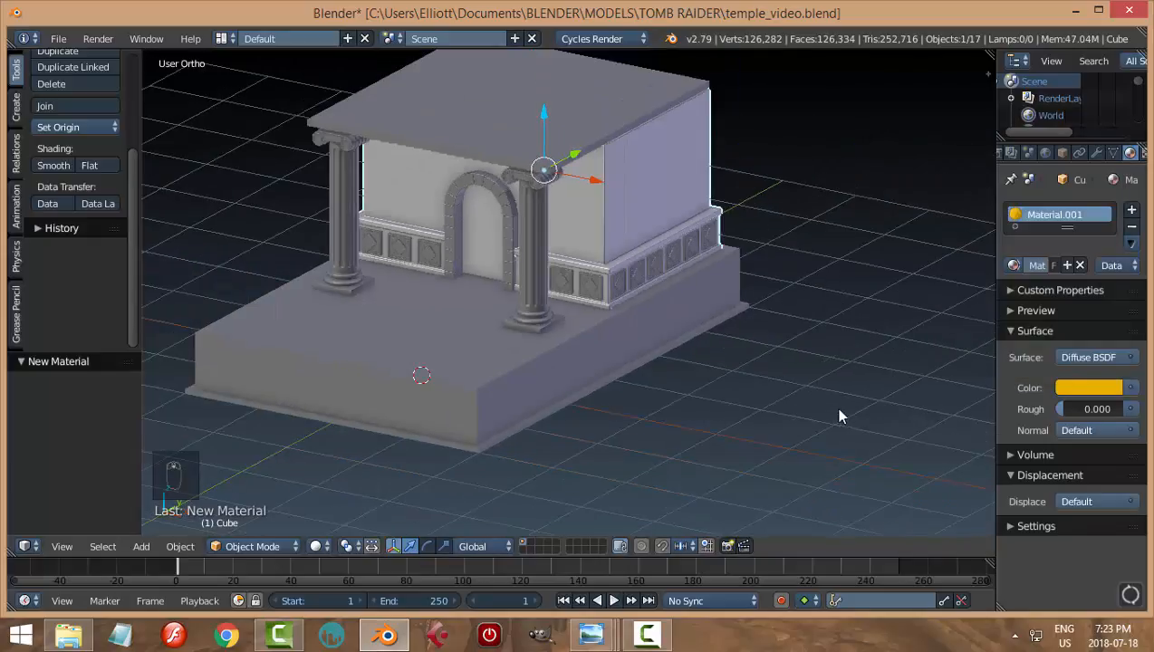
click(1023, 526)
scroll(1134, 504, down, 3)
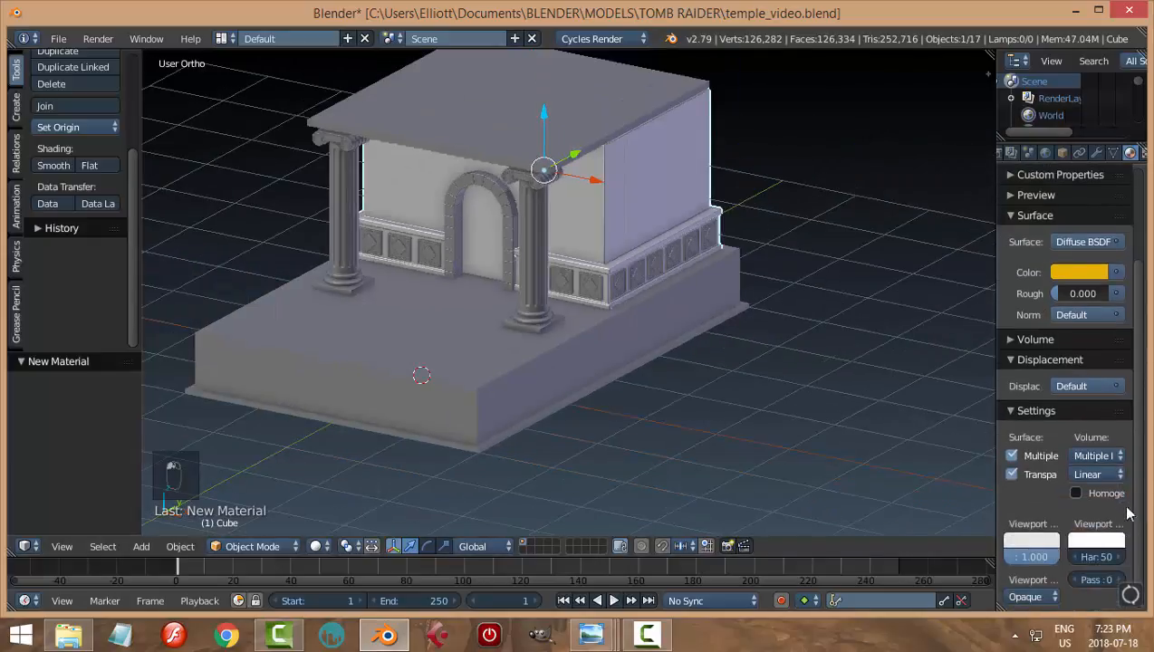
click(1030, 545)
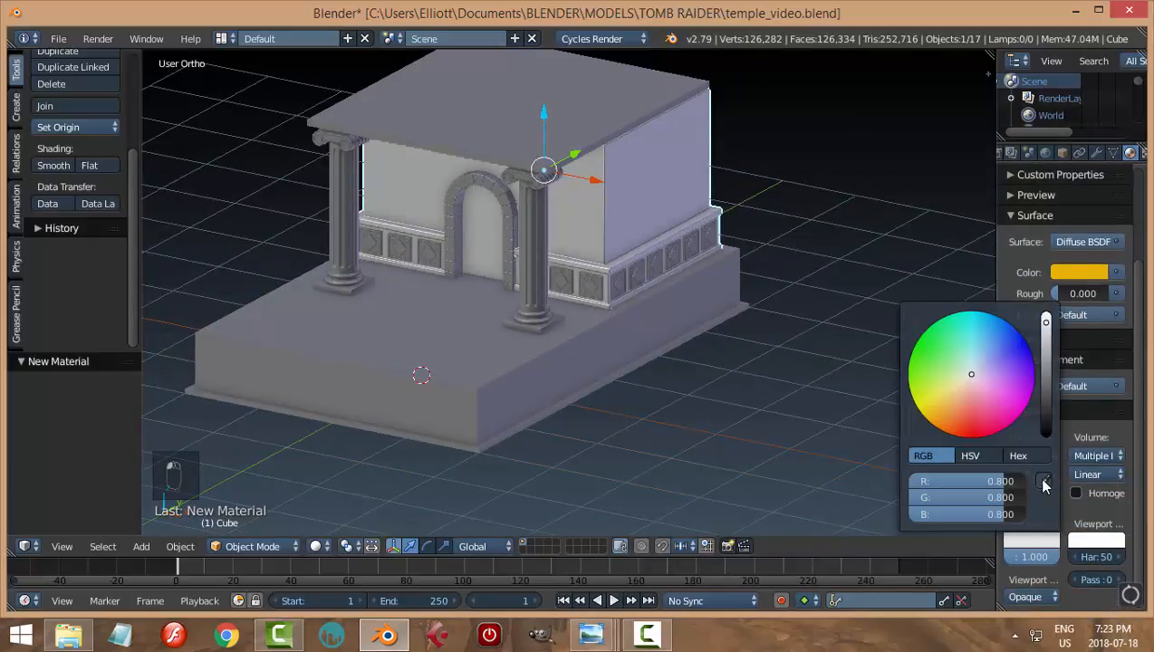
click(1042, 482)
click(1083, 274)
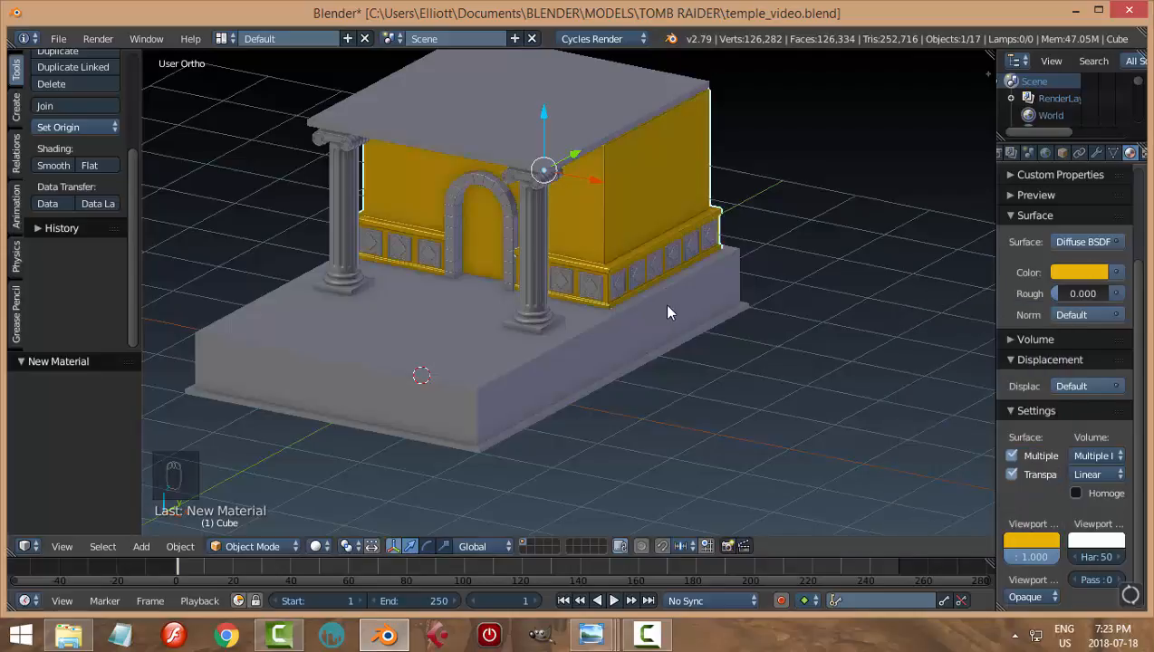
key(a)
scroll(673, 276, up, 3)
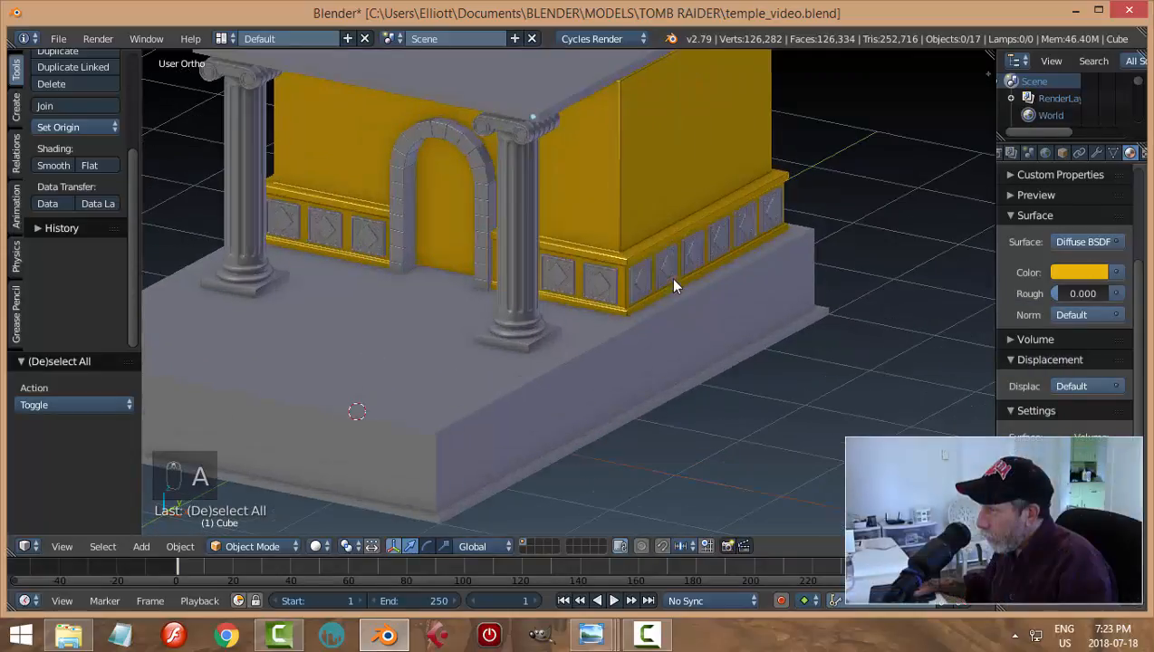
Assign the building block's yellow material to the side wall's diamond panel row and rename the material Gold
right_click(644, 280)
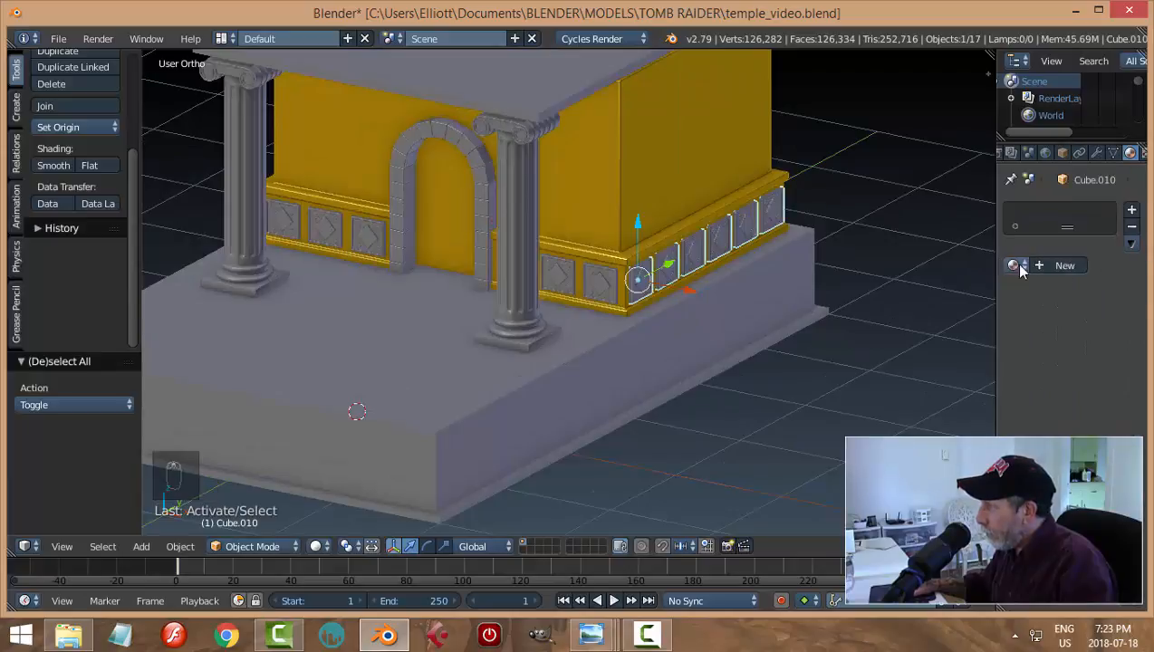
click(1015, 265)
click(1001, 305)
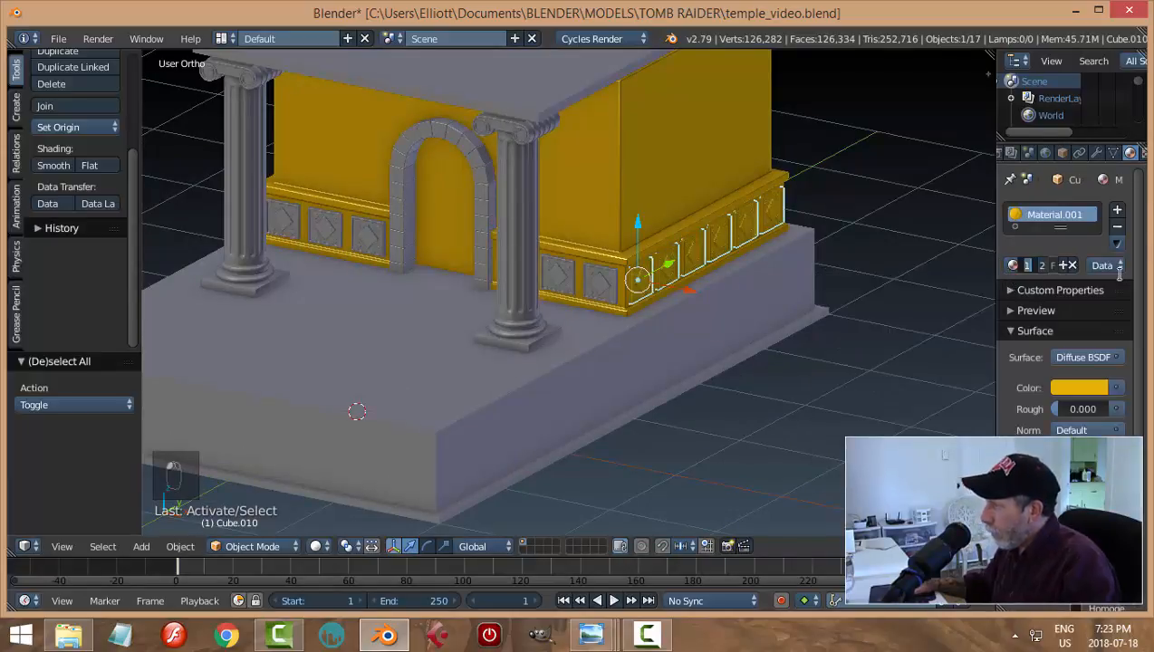
text(Gold)
key(Return)
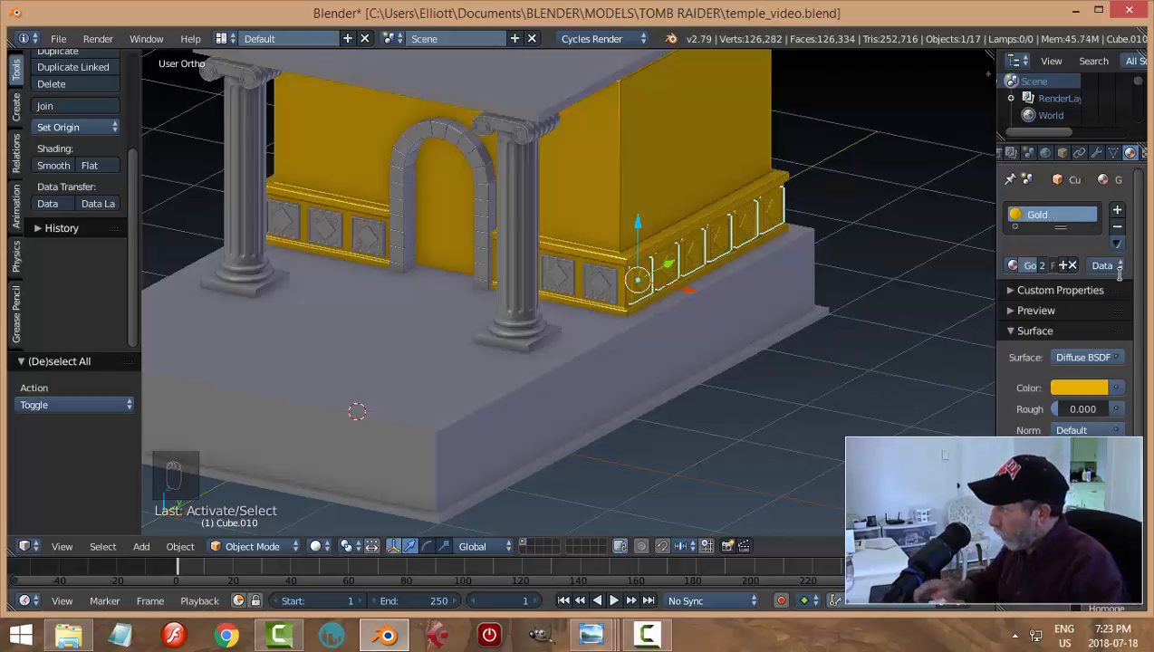
Assign the Gold material to the fluted column shafts and to the scroll trim on the right column's capital
right_click(535, 275)
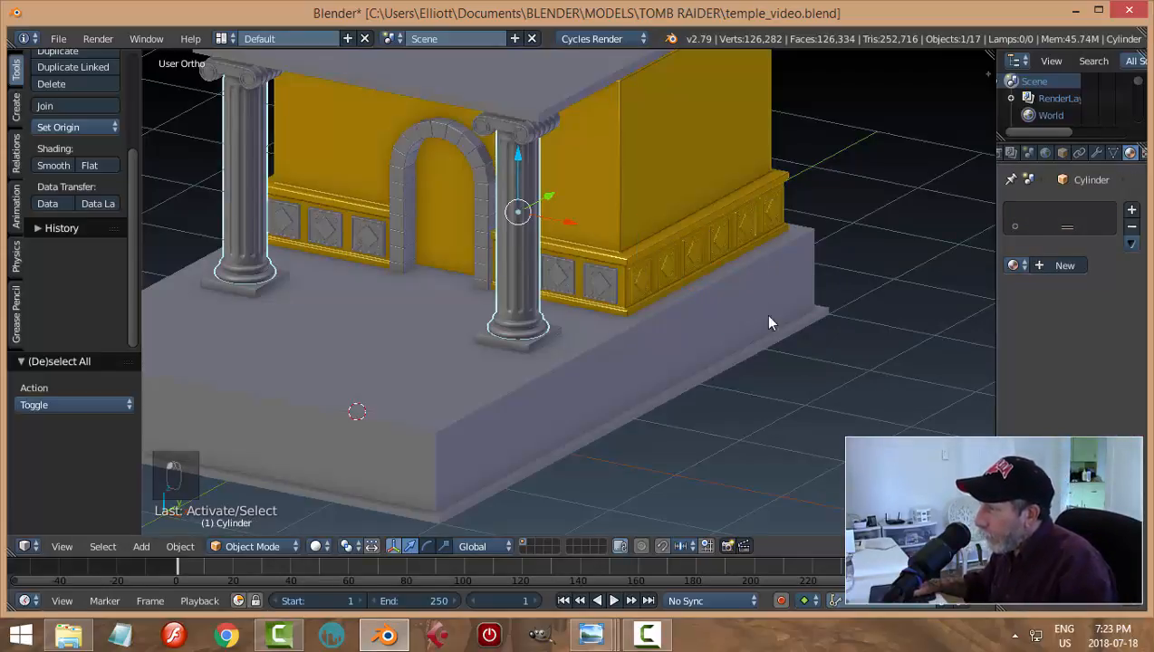
click(1013, 265)
click(856, 291)
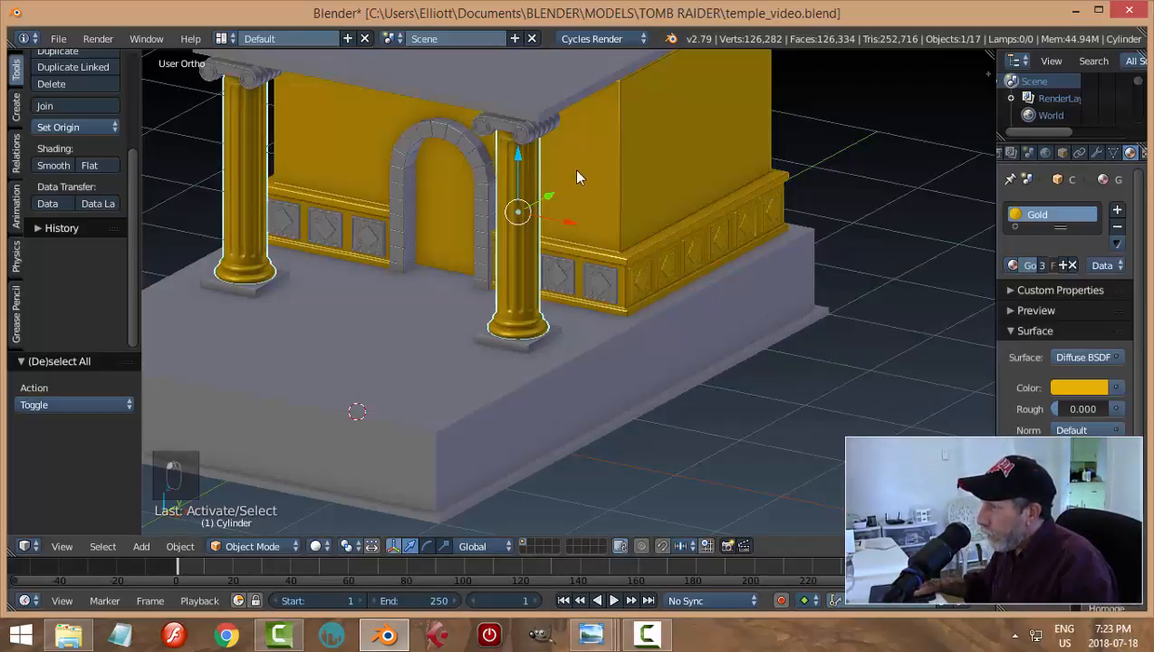
right_click(546, 136)
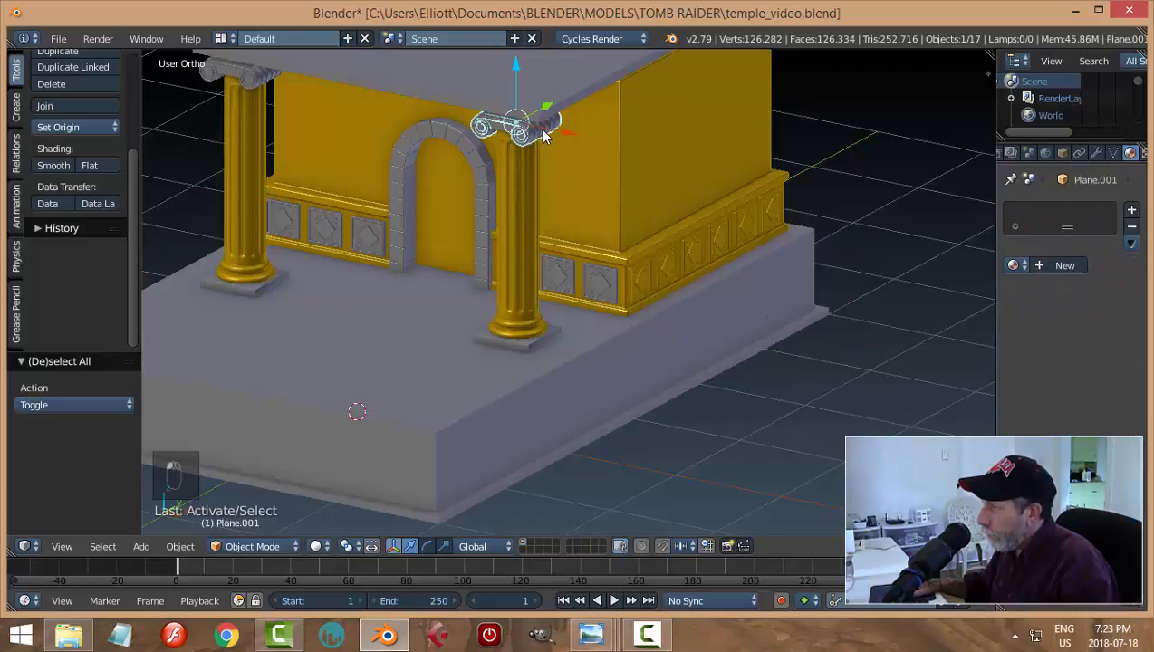
click(1013, 265)
click(935, 288)
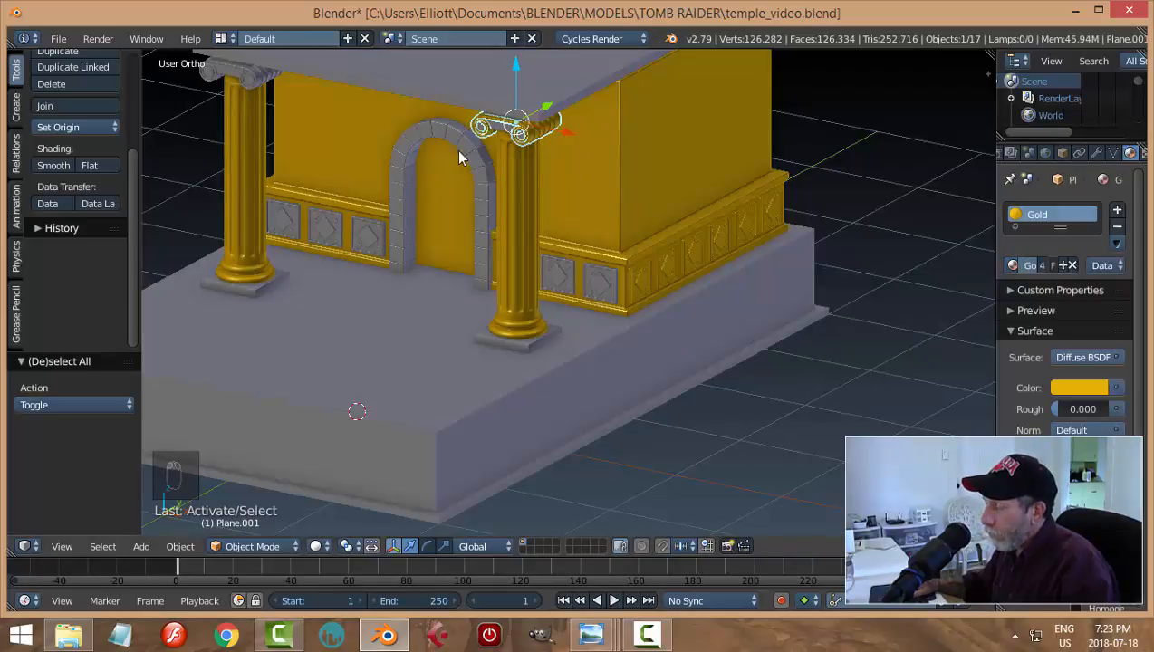
Assign the Gold material to the square column bases and to the scroll trim on the left column's capital
shift+middle_drag(442, 247, 462, 281)
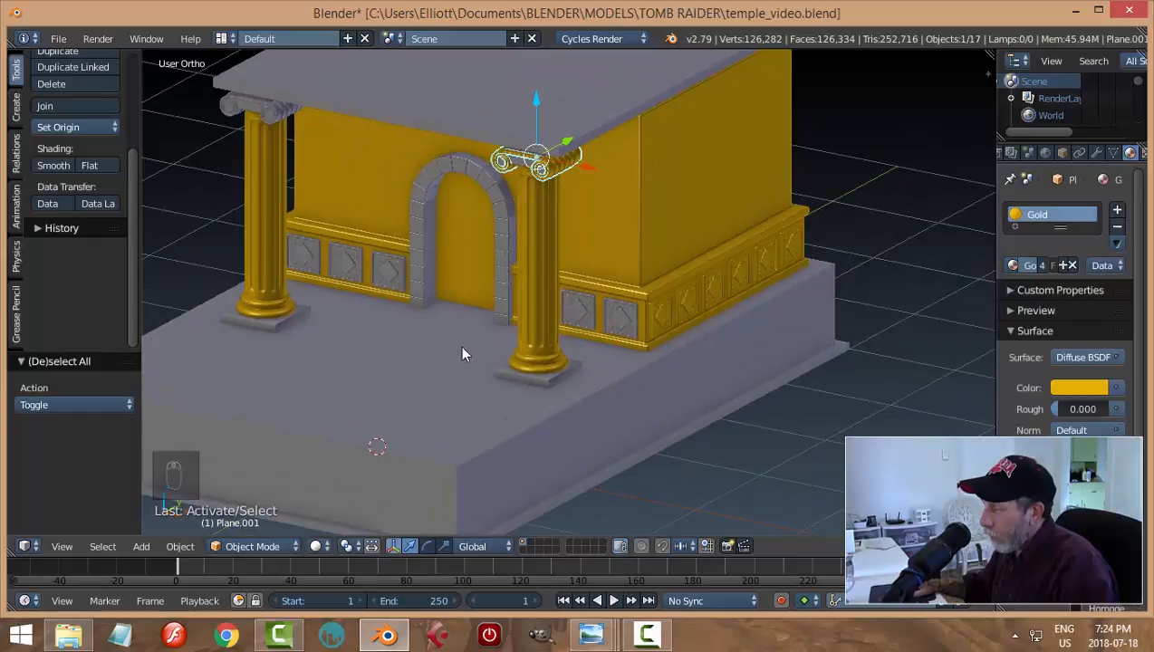
right_click(539, 386)
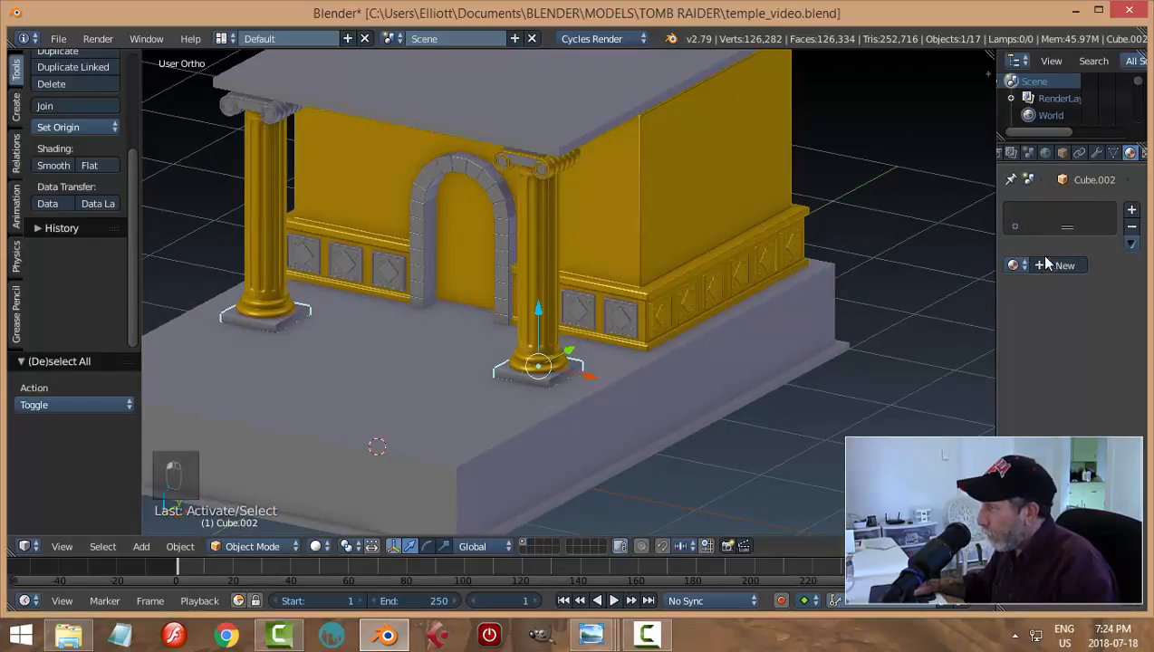
click(1015, 266)
click(930, 287)
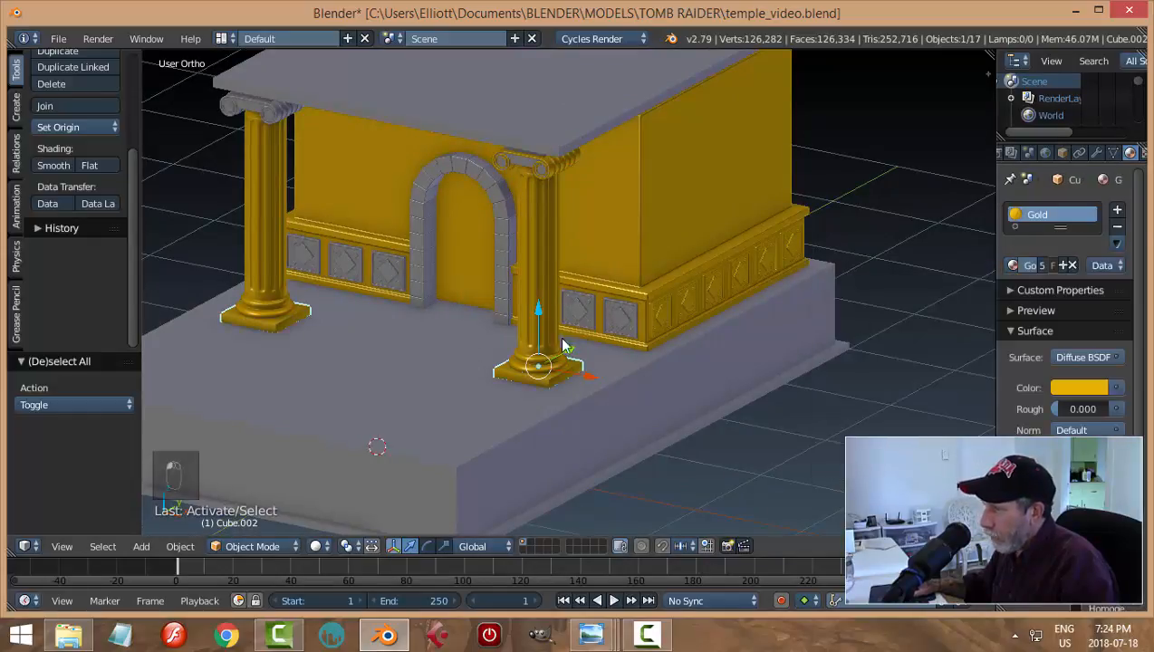
right_click(276, 106)
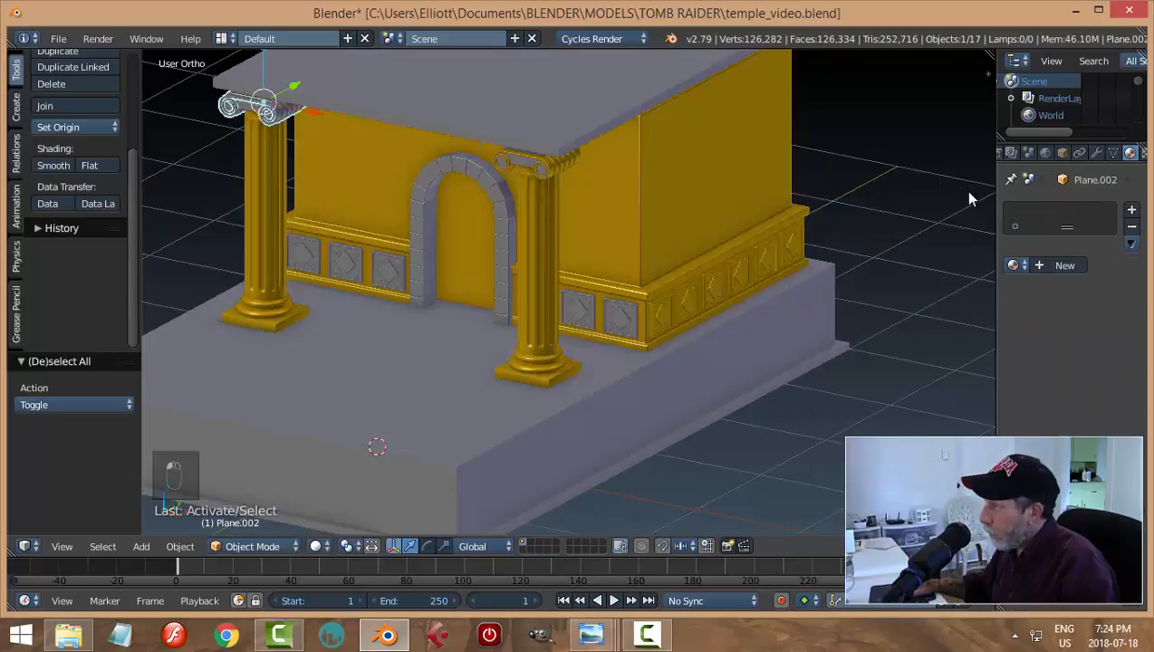
click(1015, 265)
click(896, 282)
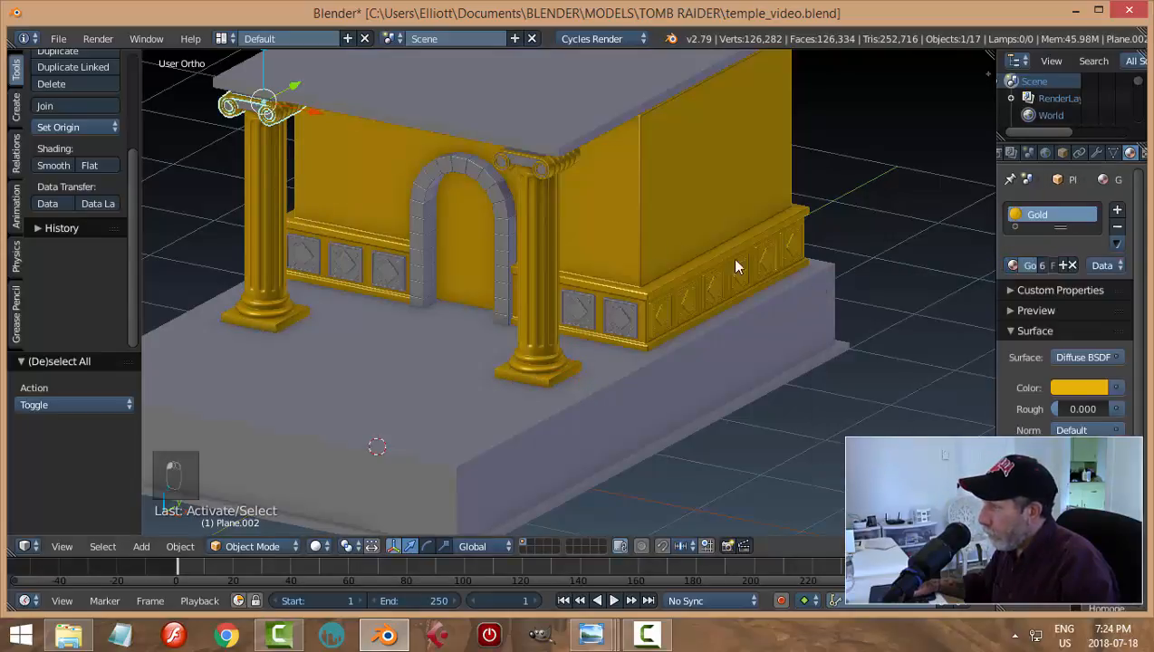
Assign the Gold material to the inner bodies of the right and left column capitals
right_click(538, 181)
click(1012, 266)
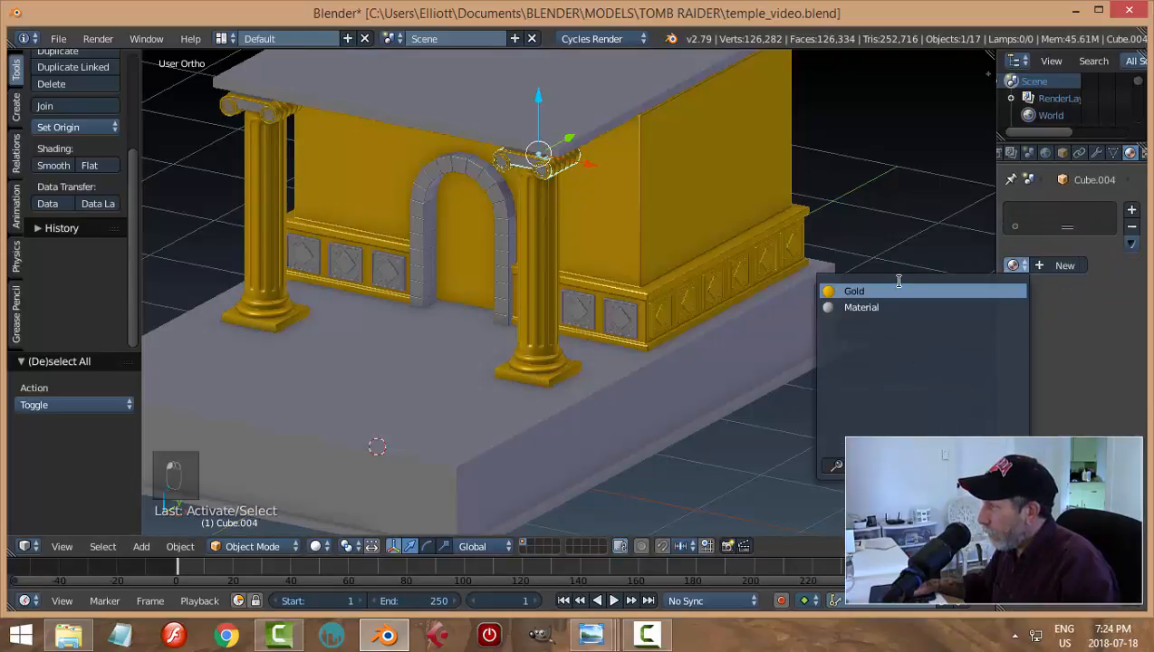
click(893, 283)
right_click(254, 108)
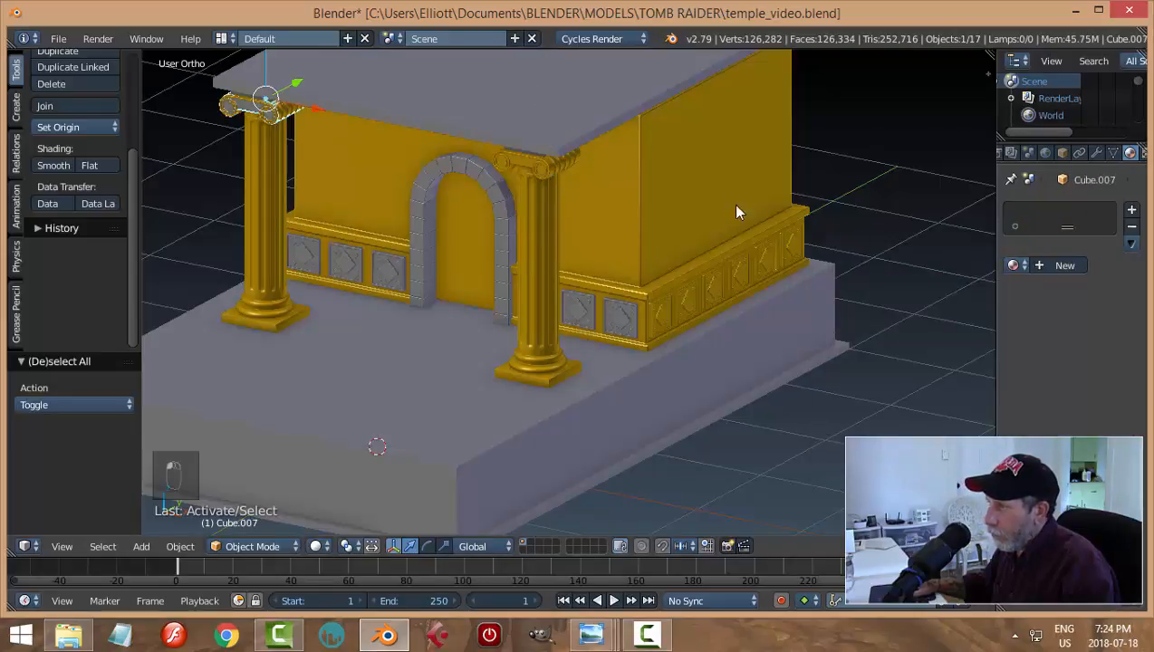
click(1013, 266)
click(901, 284)
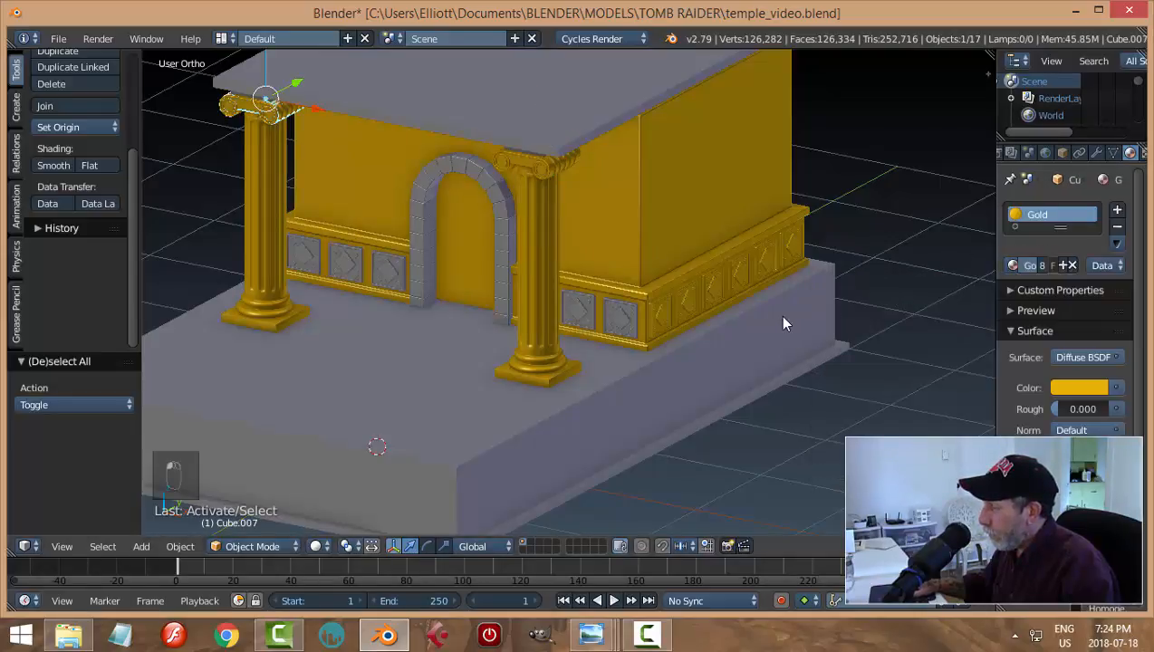
Assign the existing Gold material to the temple's base platform
right_click(780, 316)
click(1012, 266)
click(847, 289)
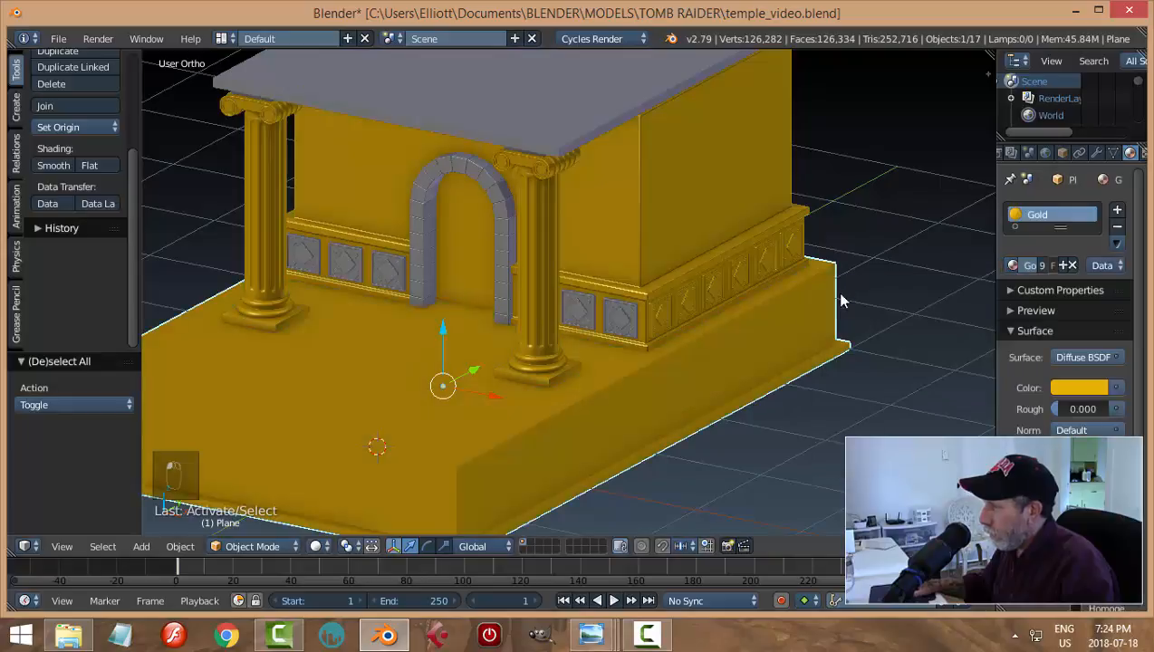
Assign the Gold material to the front panel rows on both sides of the arched doorway
scroll(746, 326, up, 3)
right_click(652, 323)
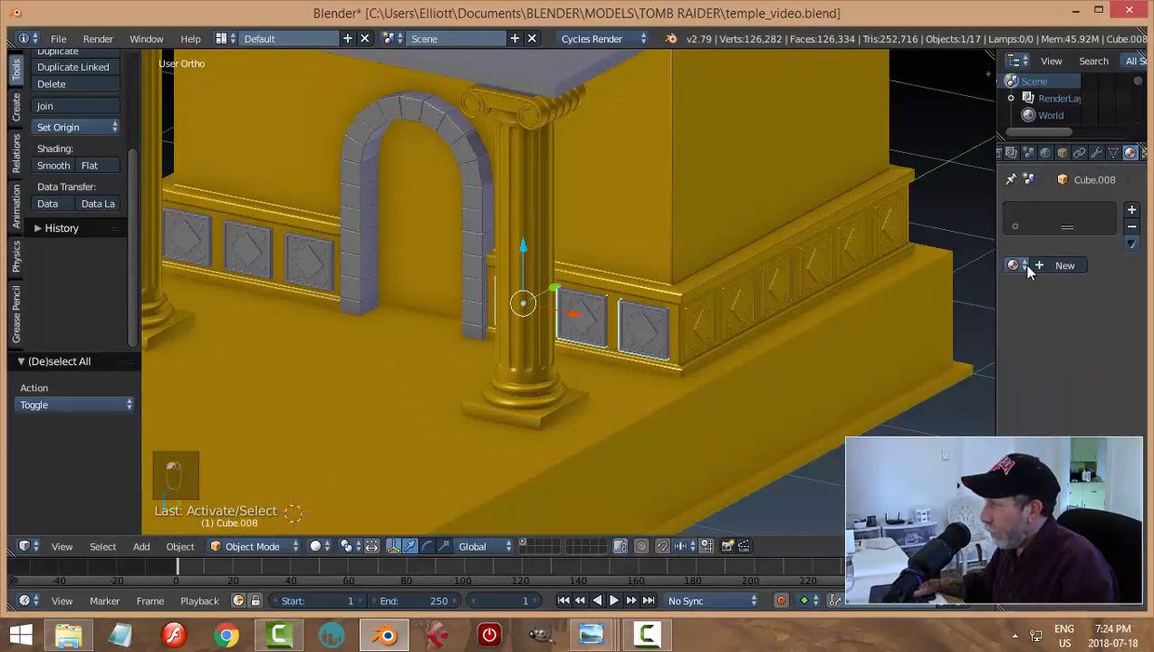
click(1013, 265)
click(849, 288)
right_click(332, 252)
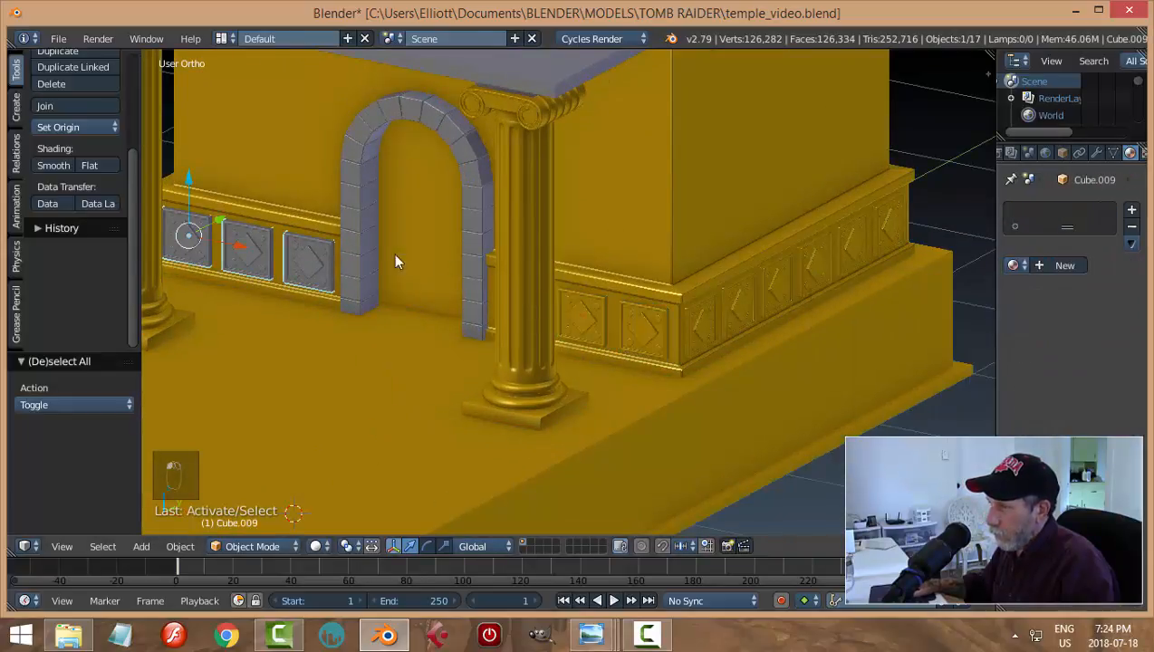
click(1013, 265)
click(848, 290)
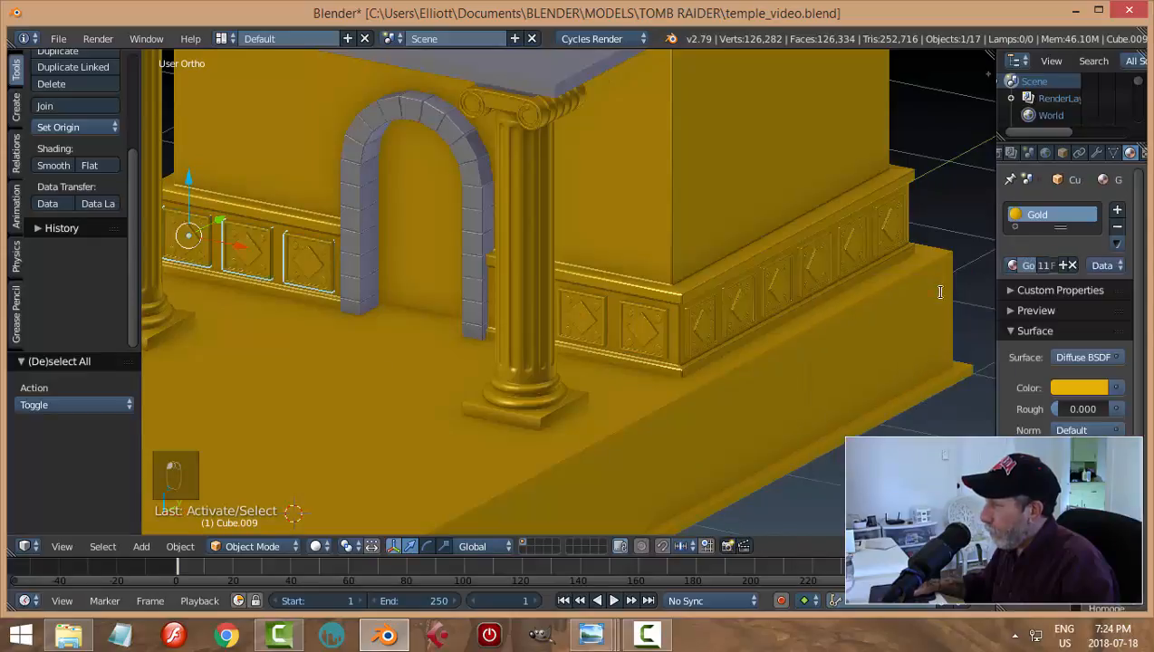
Assign the Gold material to the panel rows along the temple's left side wall and back wall
scroll(521, 288, down, 3)
middle_drag(521, 288, 709, 278)
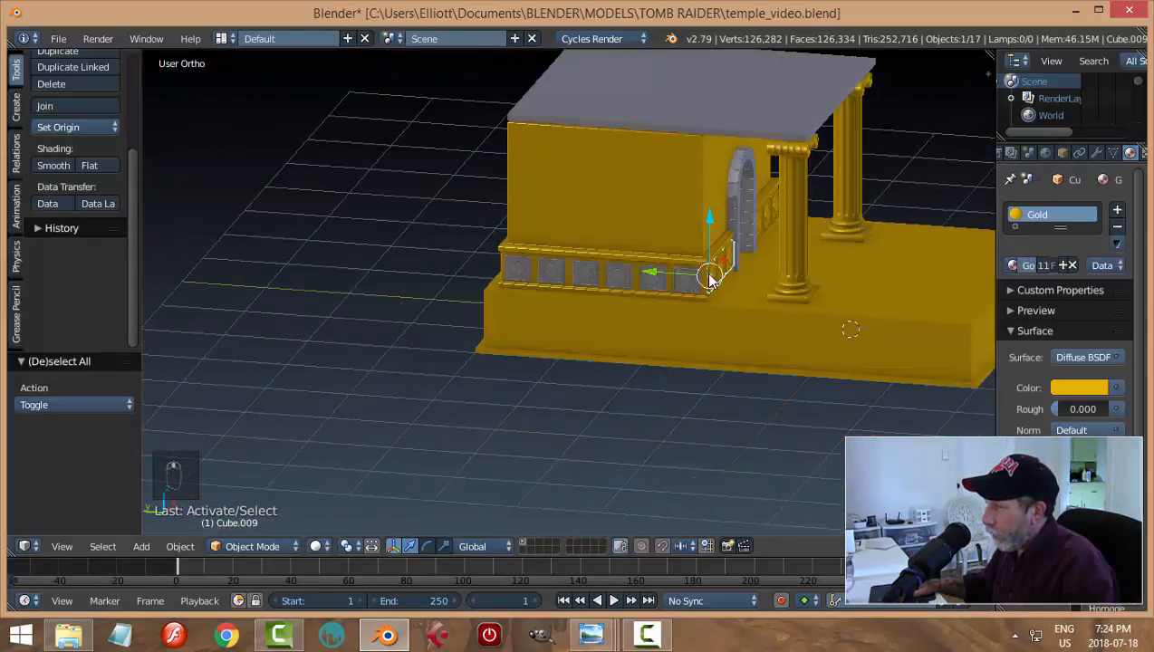
right_click(625, 280)
click(1012, 265)
click(851, 288)
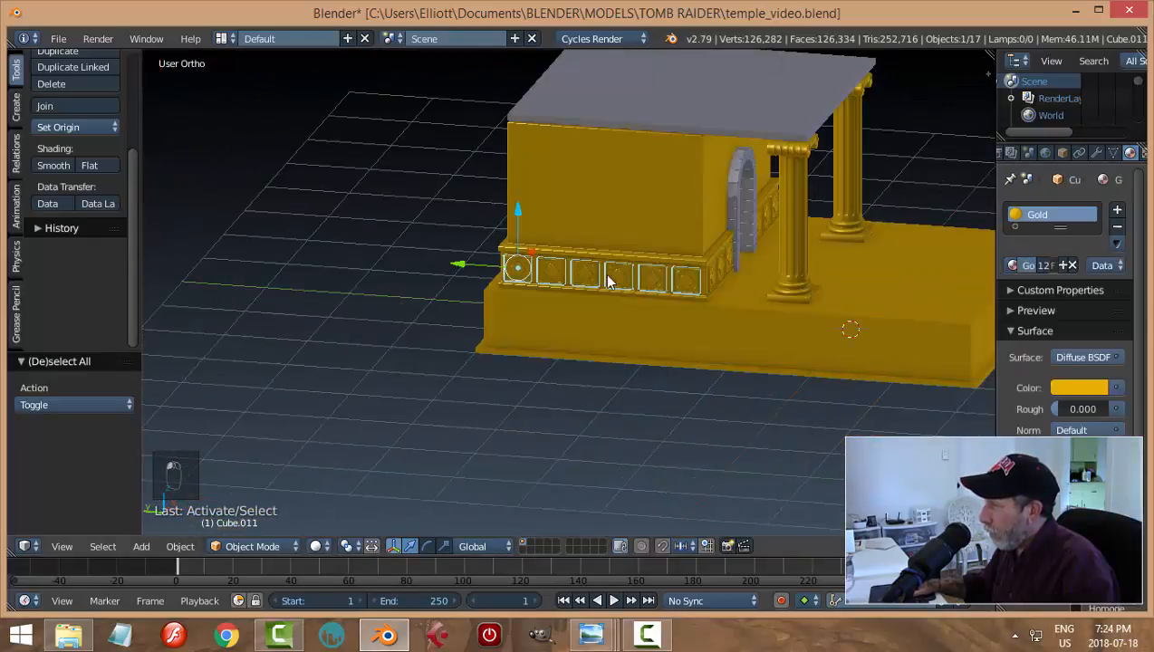
middle_drag(609, 281, 677, 283)
right_click(564, 268)
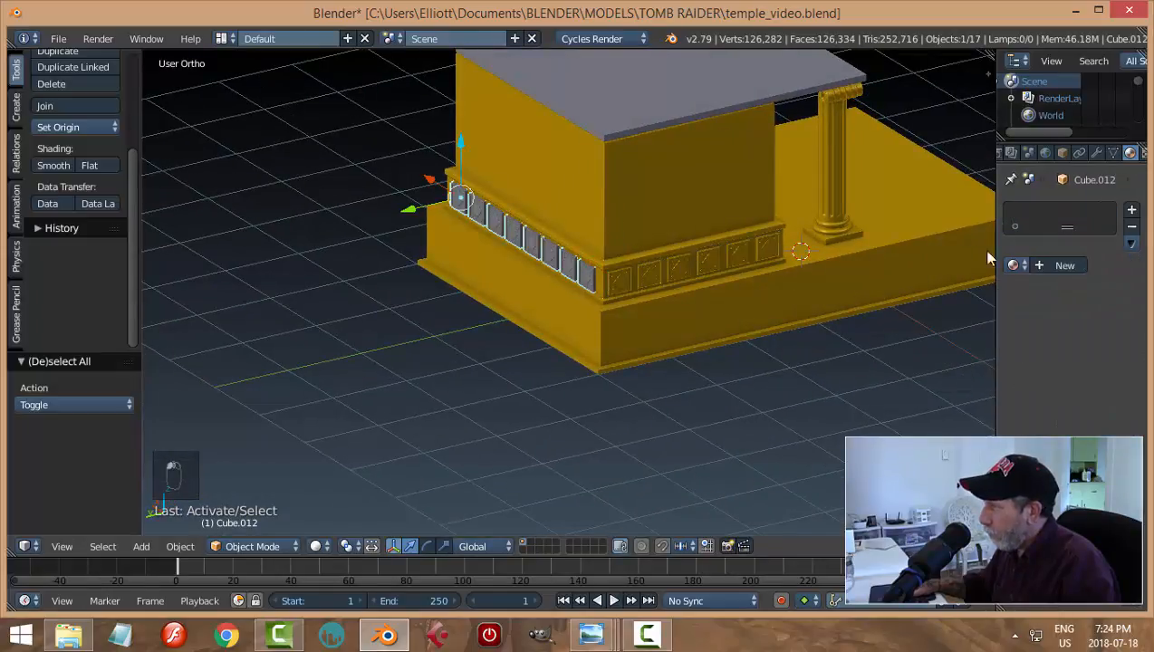
click(1013, 265)
click(925, 286)
Assign the Gold material to the roof slab and clear the selection
right_click(652, 86)
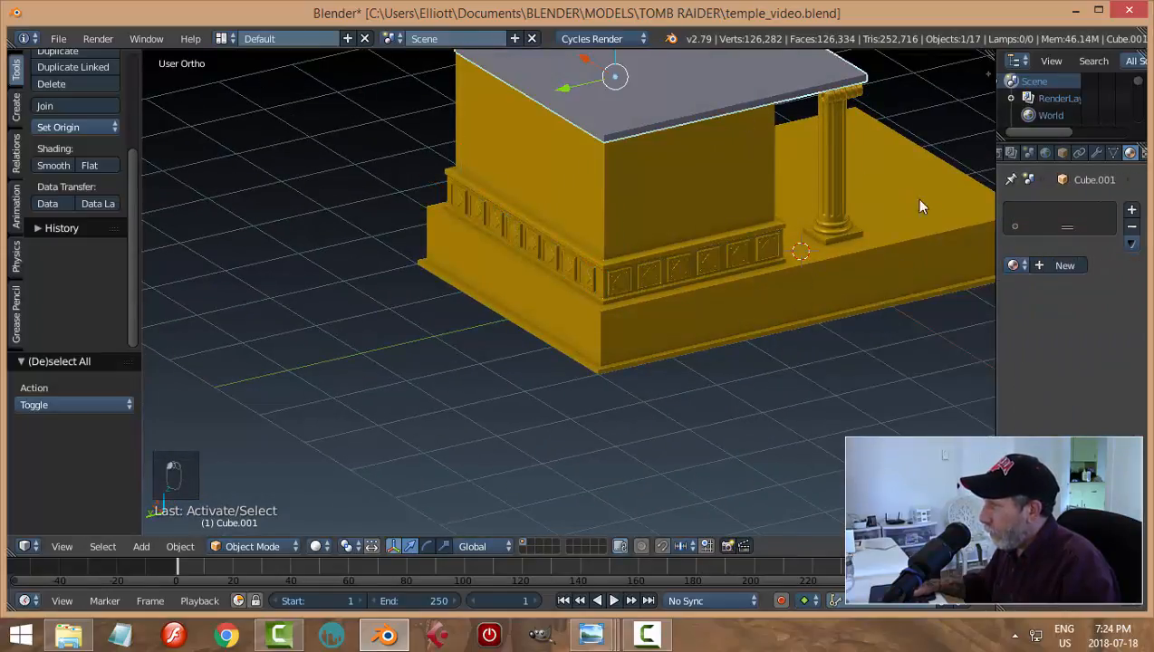
click(1012, 266)
click(924, 290)
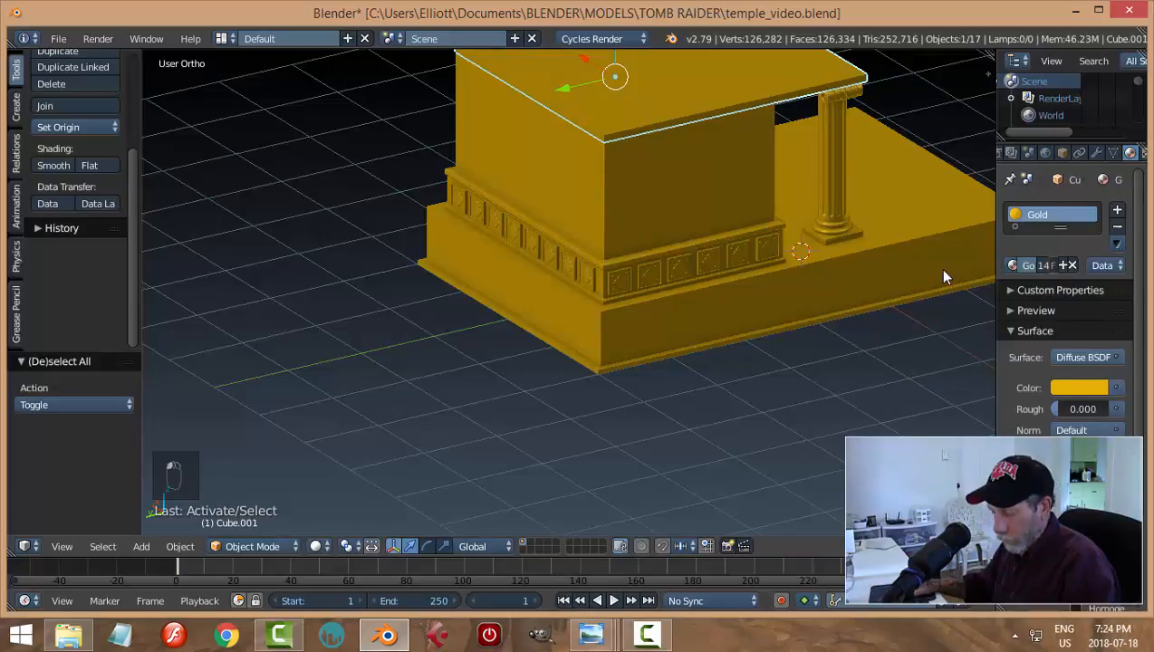
key(a)
Create a new material from the roof's Gold material and name it red
scroll(943, 270, down, 3)
middle_drag(942, 270, 762, 234)
scroll(587, 269, up, 2)
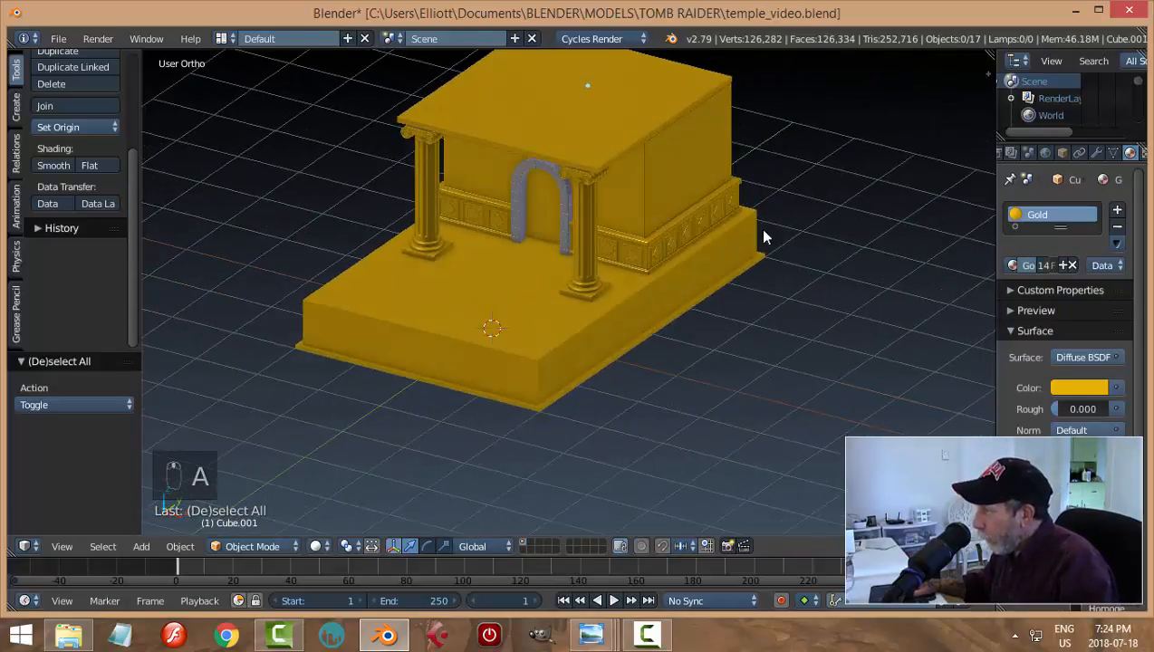
click(1062, 266)
click(1032, 266)
text(re)
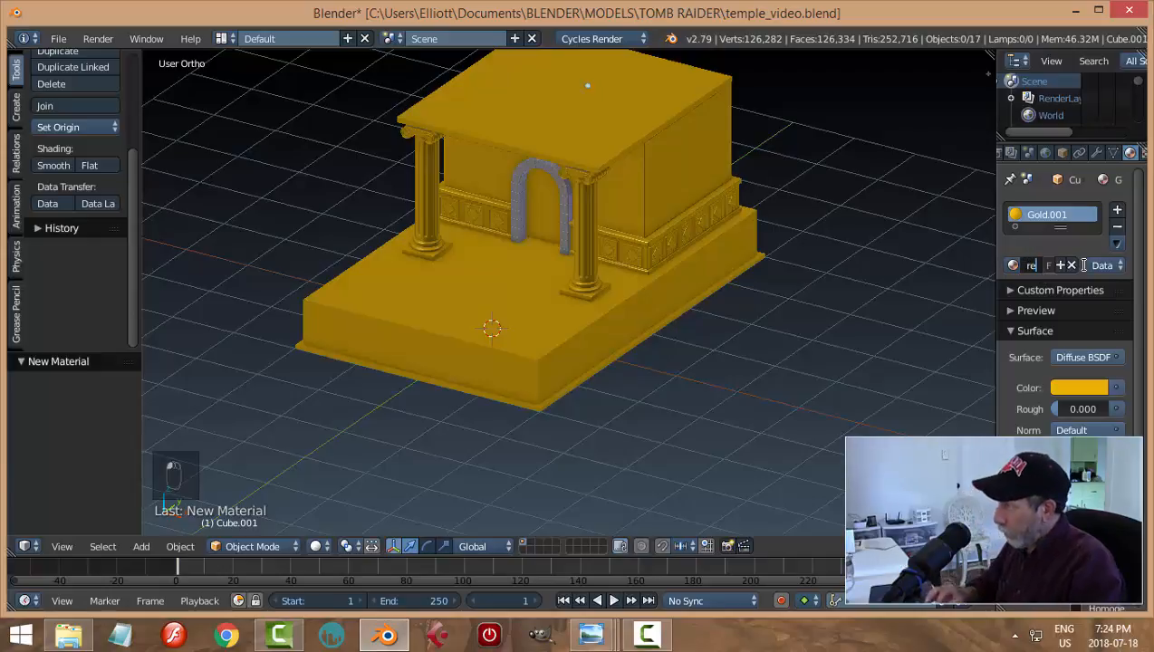
text(d)
key(Return)
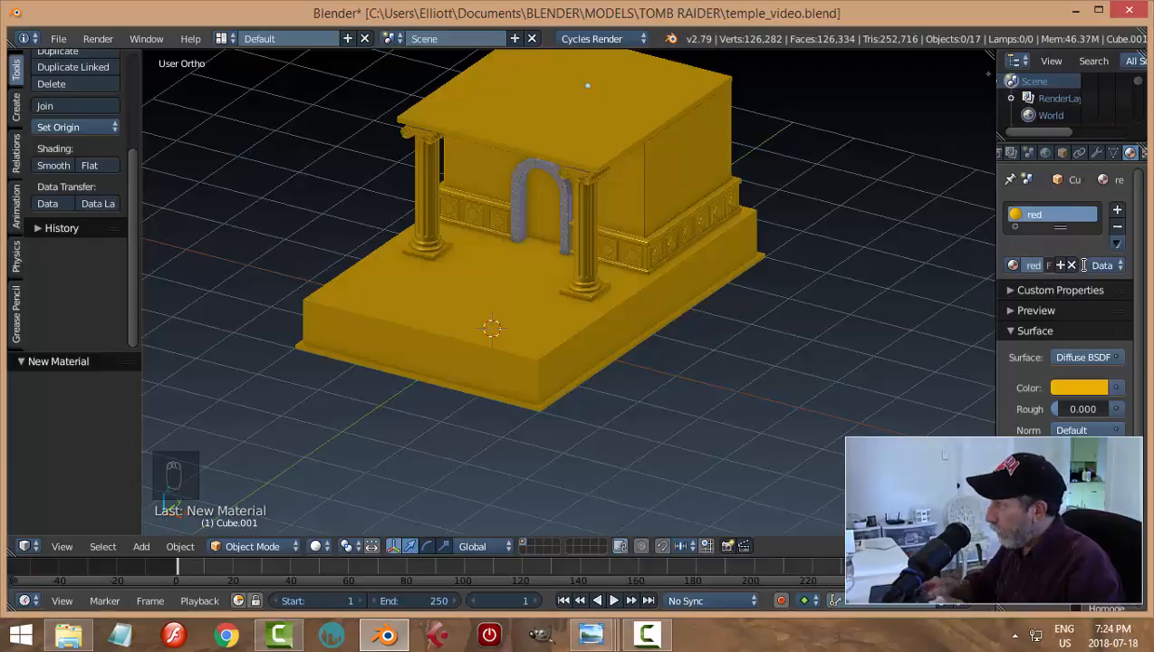
Change the red material's surface color and viewport color to a saturated red
click(1079, 390)
click(1011, 258)
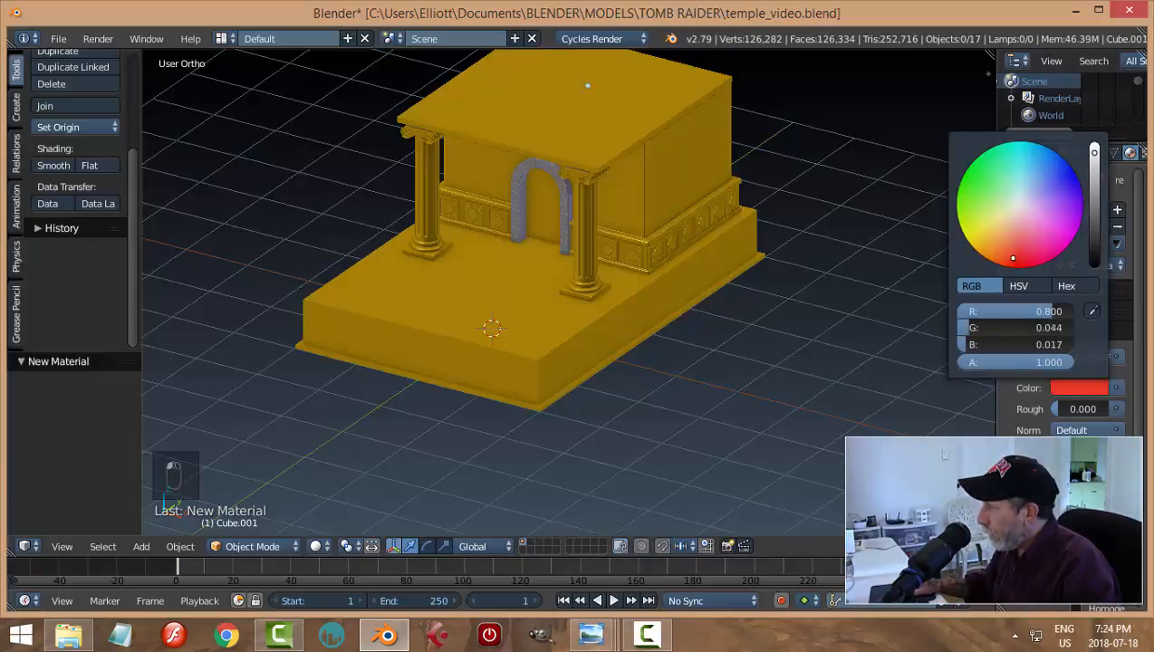
drag(1011, 257, 1013, 263)
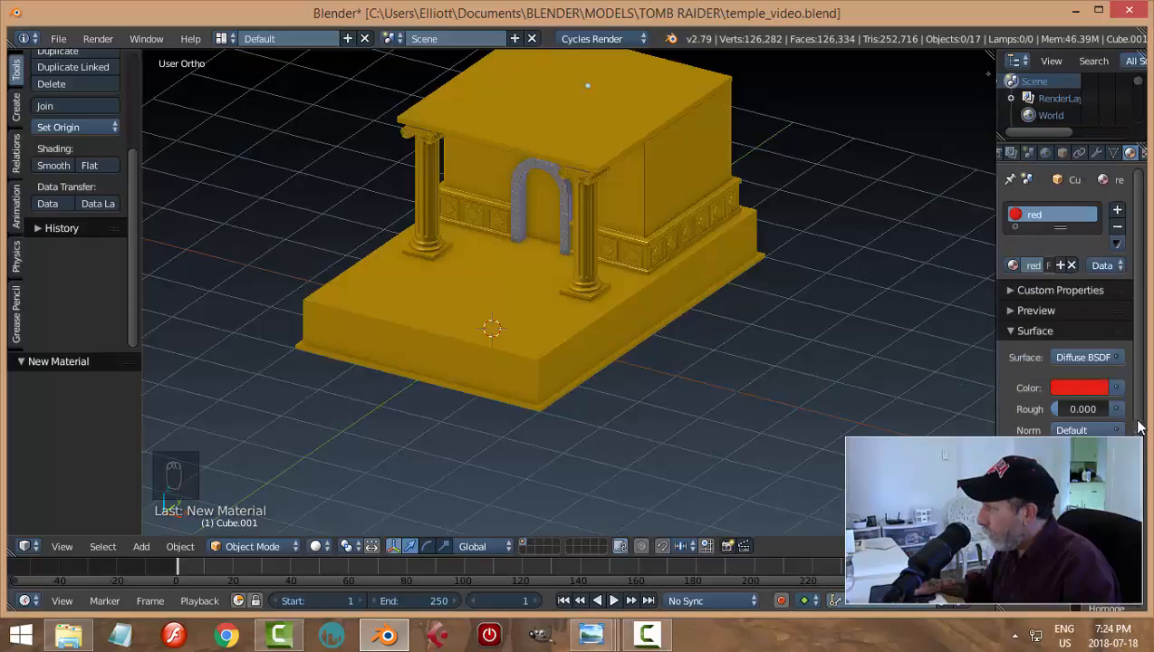
scroll(1139, 428, down, 3)
click(1079, 273)
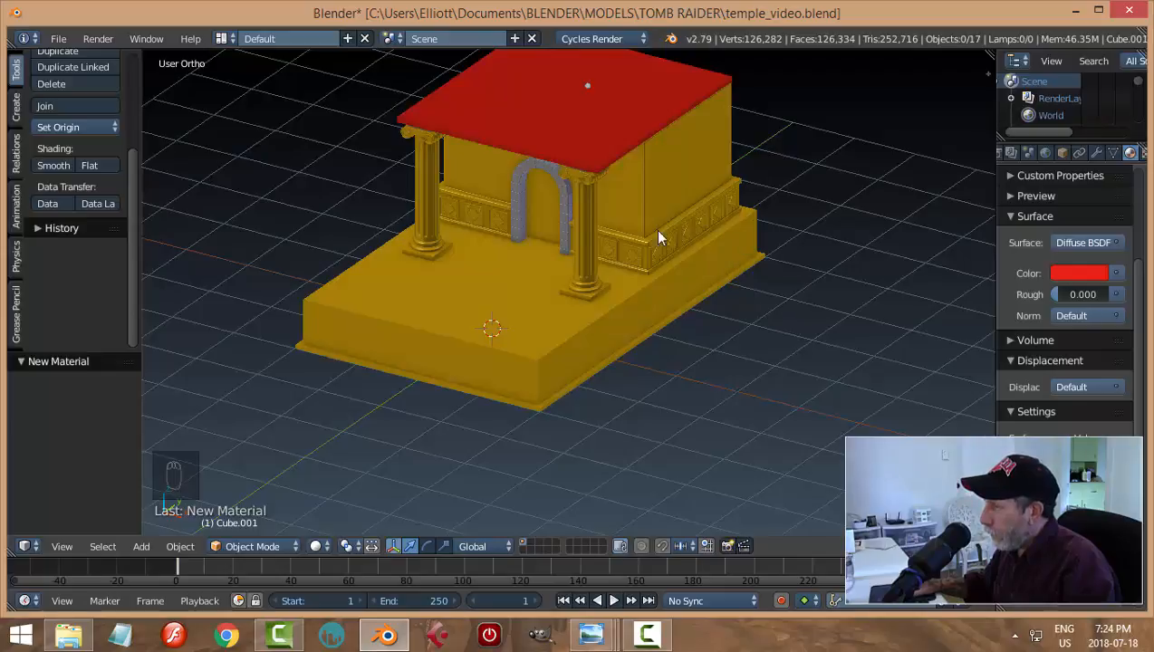
Assign the red material to the stone arch around the doorway
right_click(512, 191)
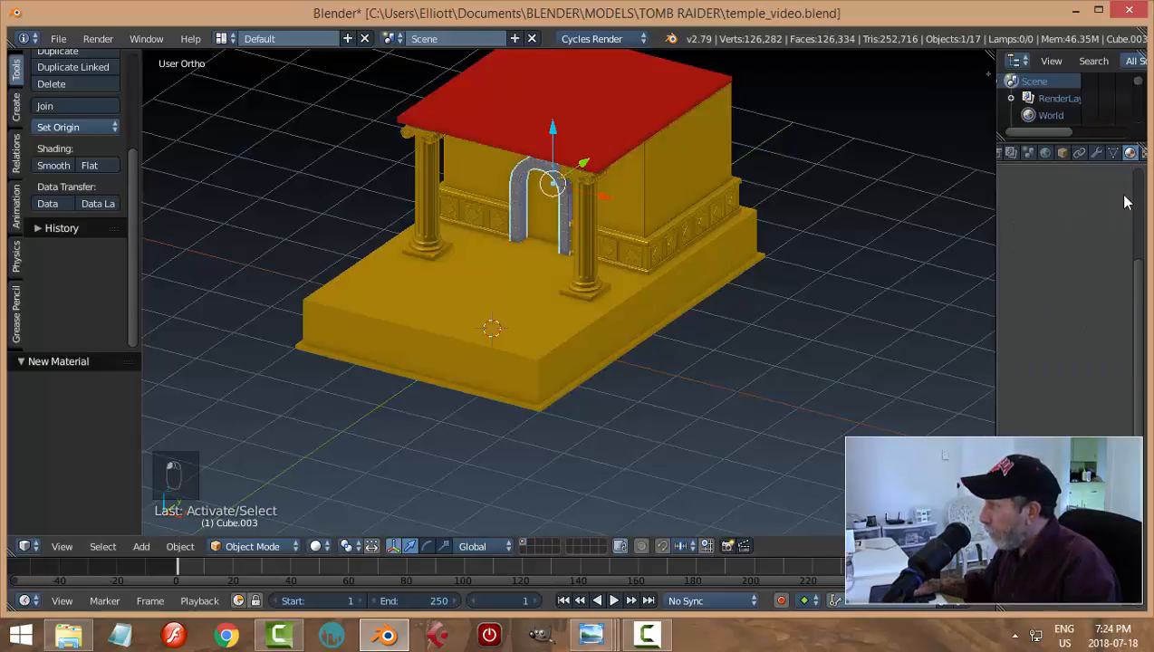
click(1013, 264)
click(921, 324)
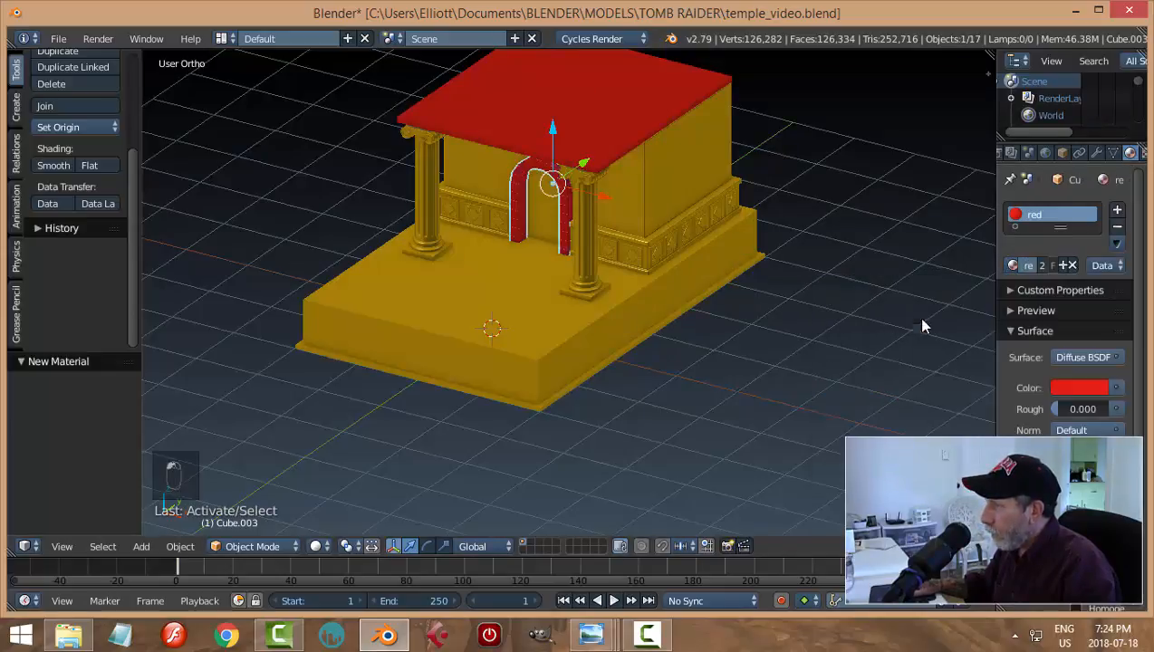
Switch the roof slab back to the Gold material
right_click(632, 107)
click(1011, 264)
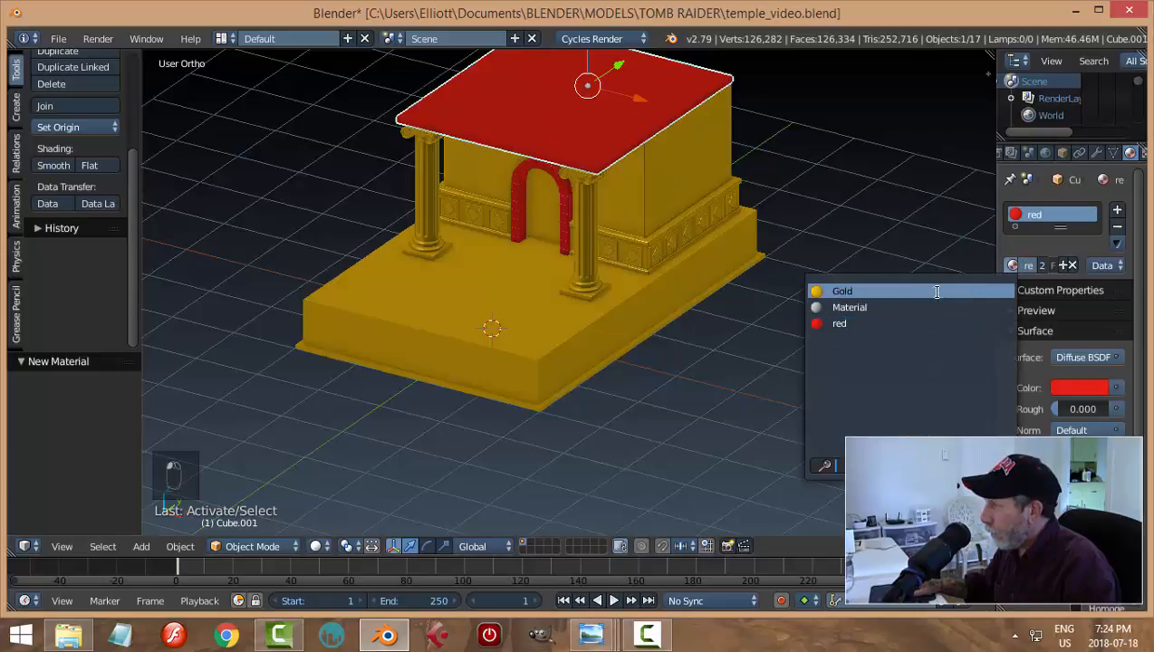
click(824, 290)
Assign the red material to the front panels right of the doorway and the panels along the right side wall
scroll(756, 323, up, 3)
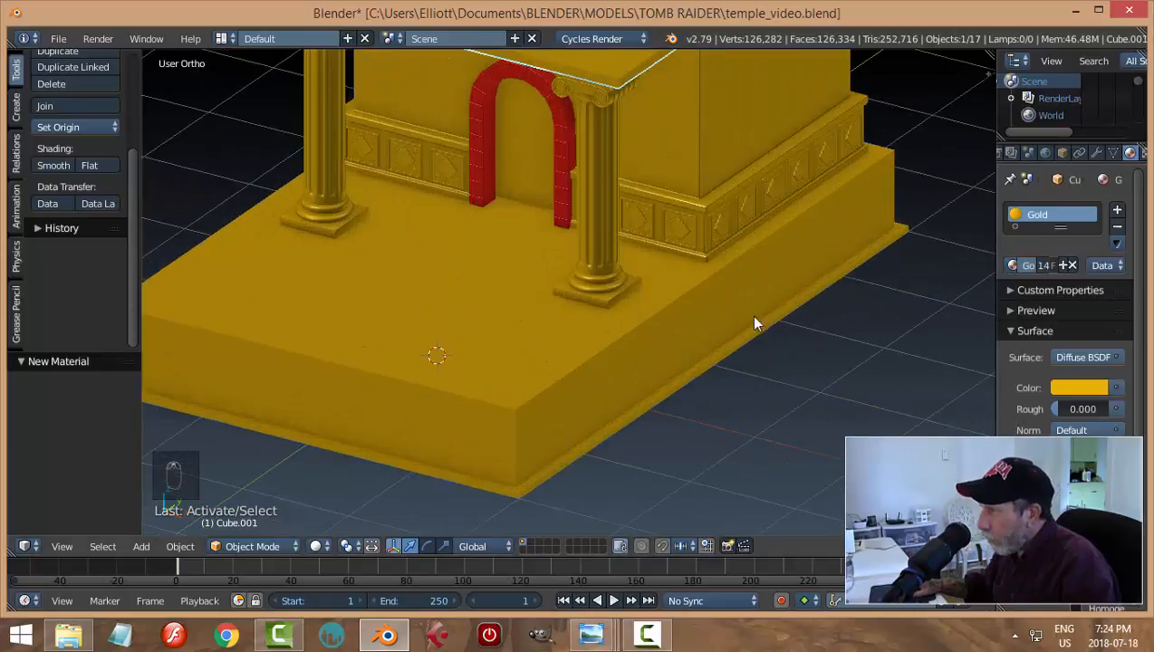
right_click(680, 226)
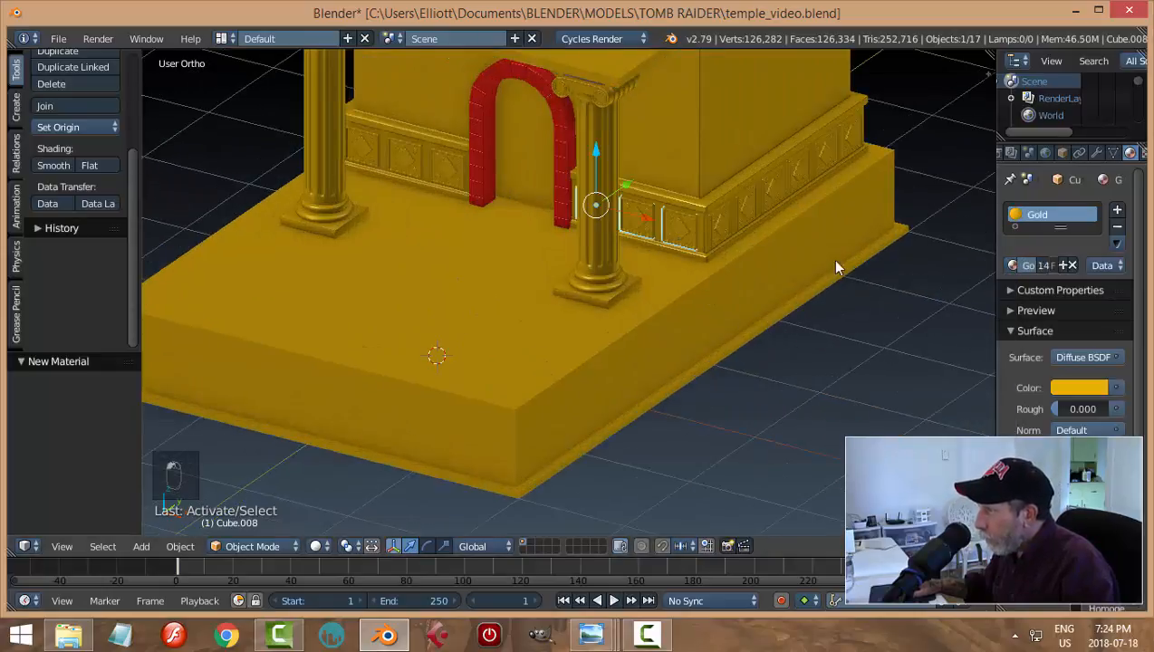
click(1007, 266)
click(846, 322)
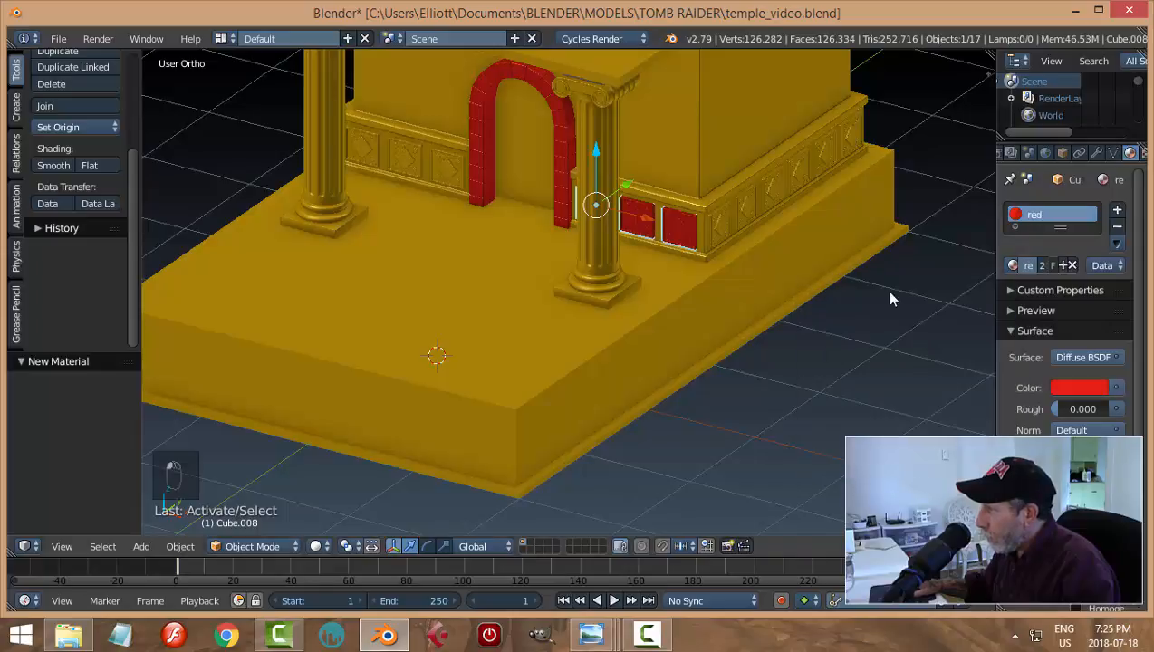
right_click(749, 213)
click(1009, 266)
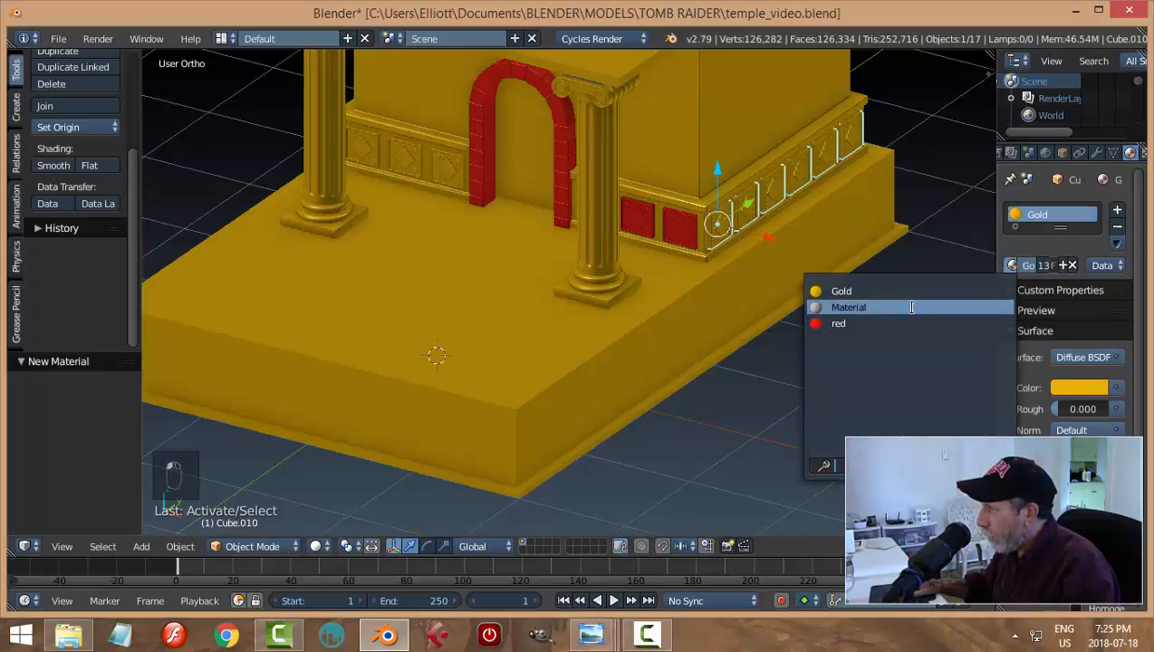
click(842, 321)
Assign the red material to the front panels left of the doorway
right_click(458, 170)
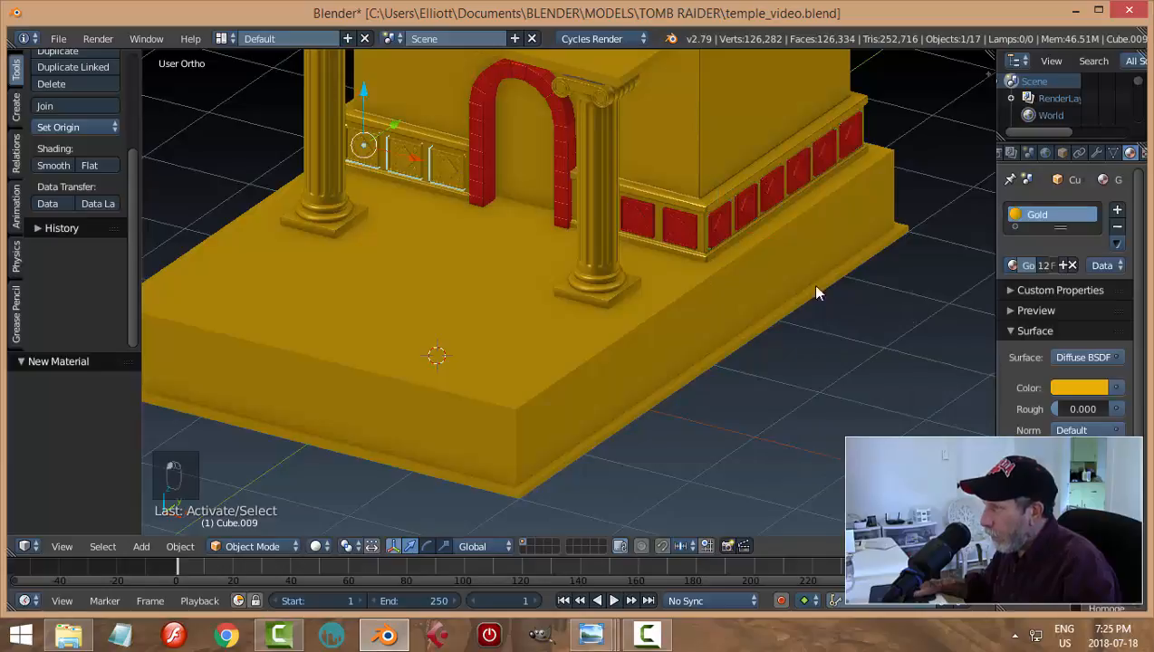
click(1009, 261)
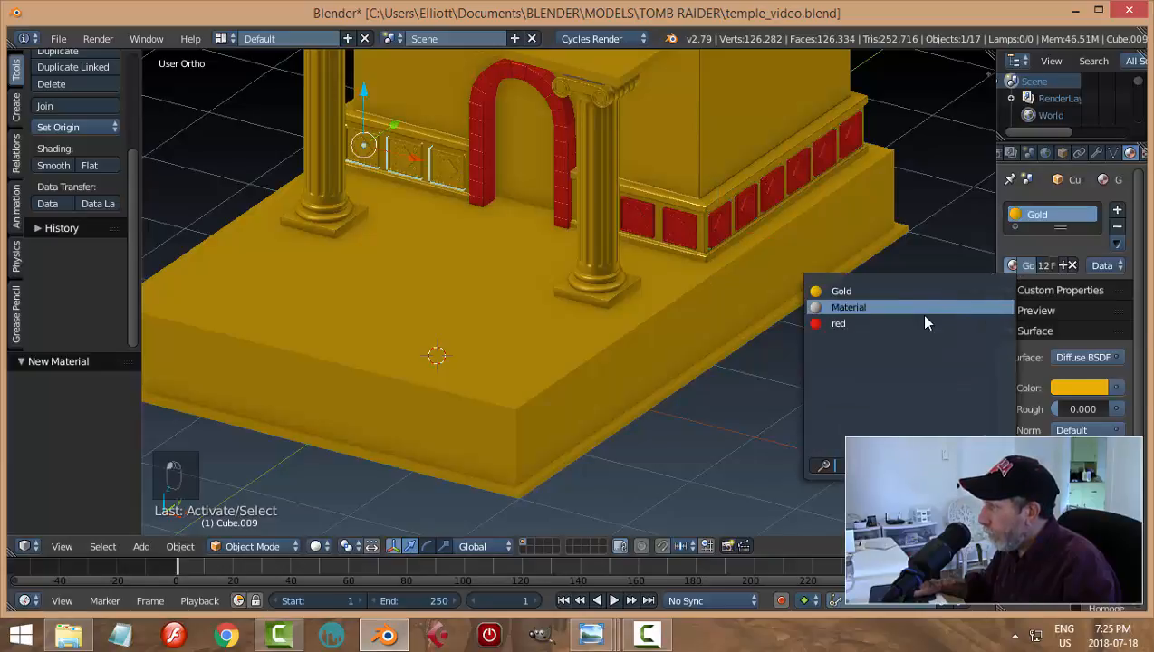
click(919, 308)
click(1007, 267)
click(915, 322)
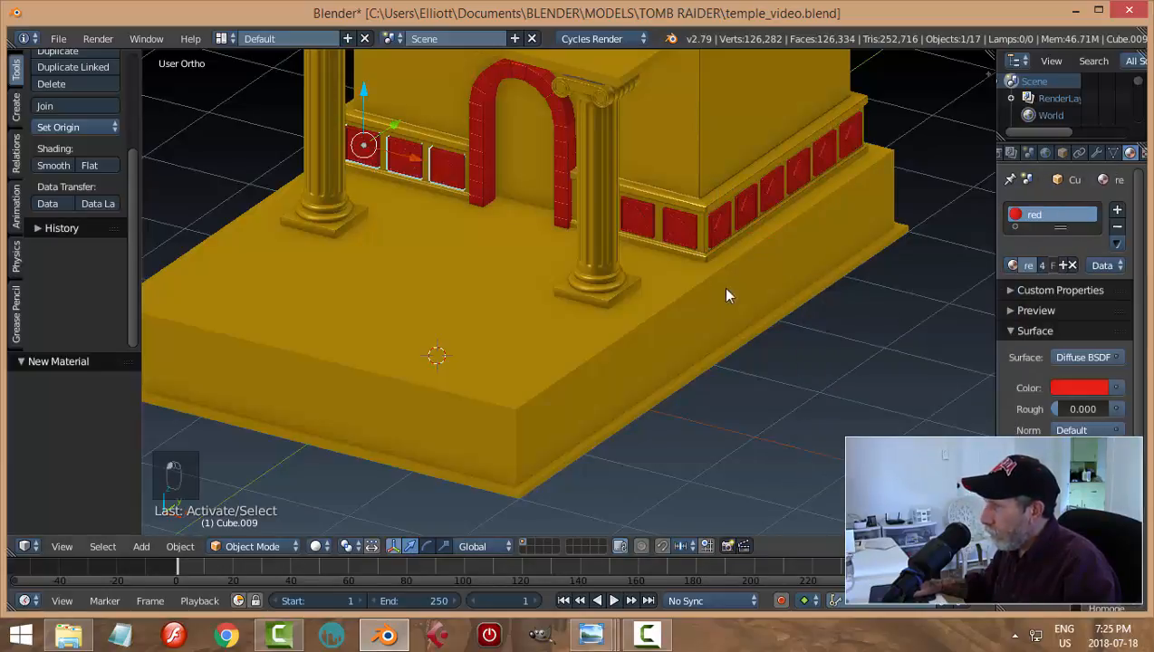
Assign the red material to the panel rows on the left side wall and back wall, and deselect everything
middle_drag(724, 289, 923, 265)
right_click(638, 177)
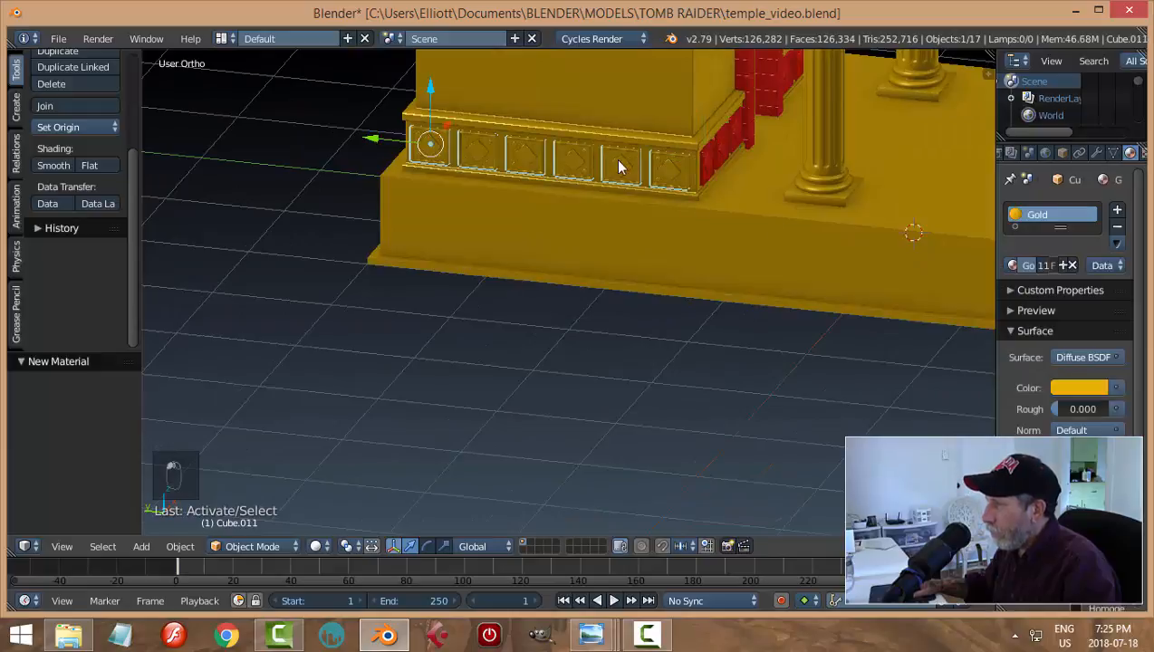
click(1011, 265)
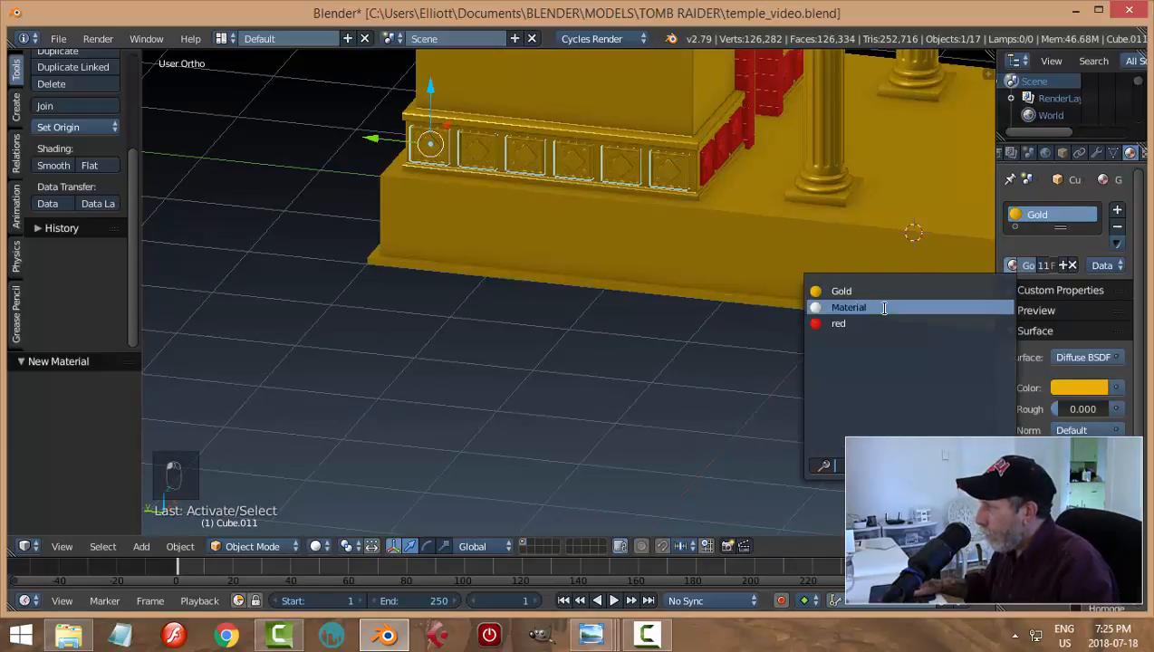
click(851, 324)
middle_drag(725, 282, 577, 157)
right_click(576, 156)
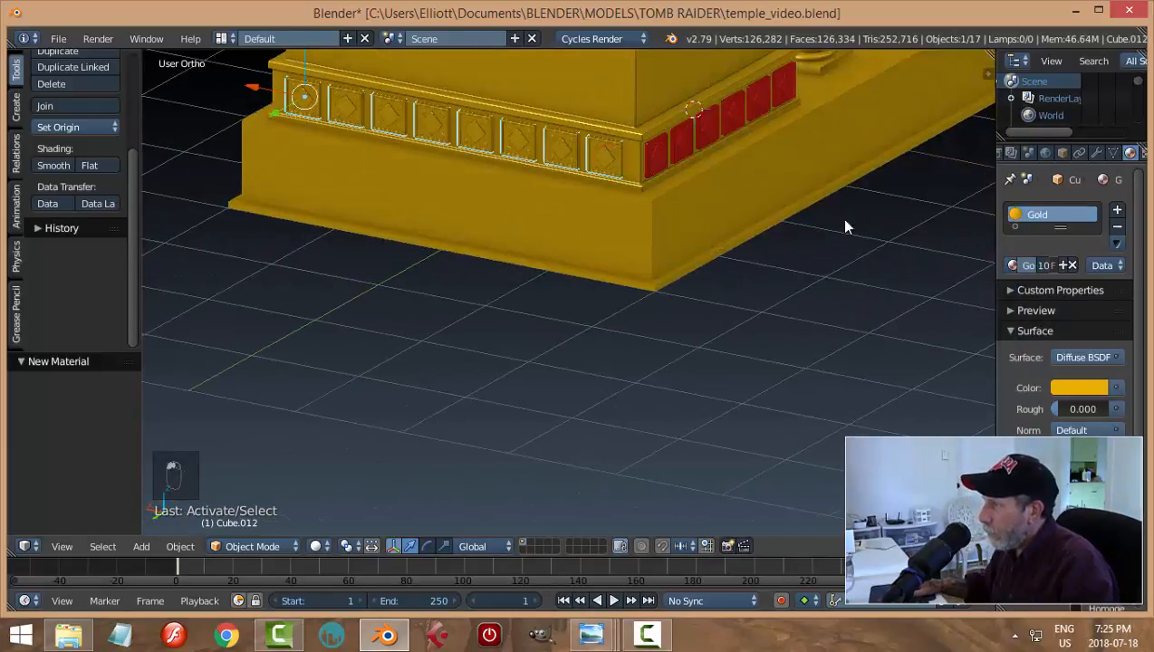
click(1011, 265)
click(936, 319)
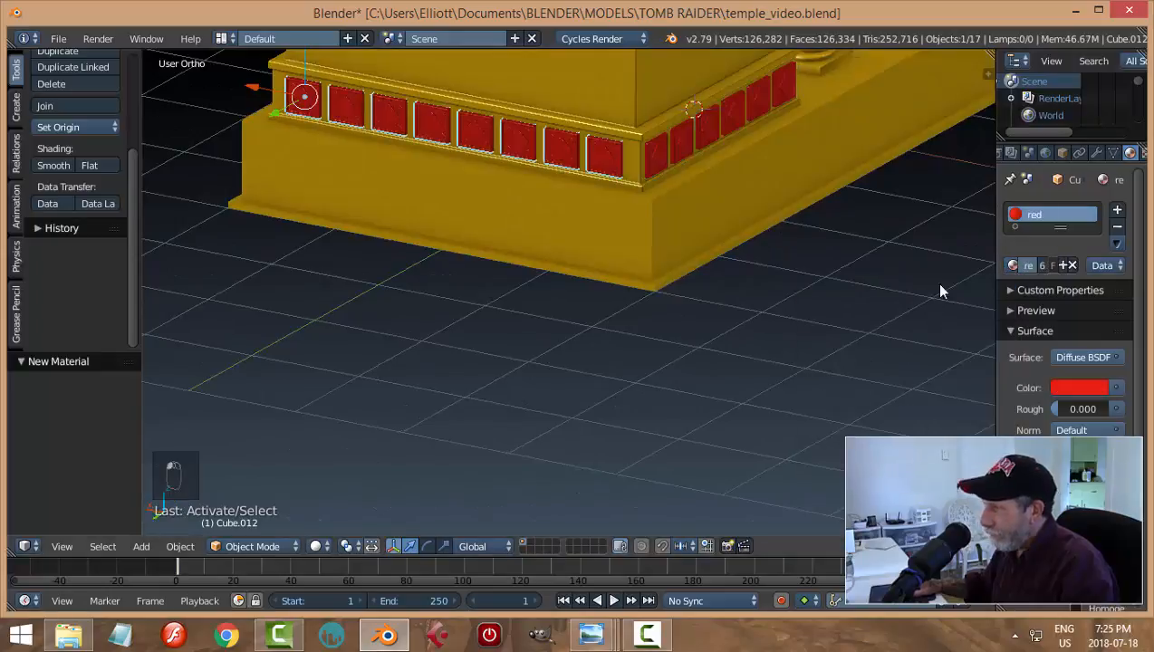
key(a)
Hide the right column's scroll trim and the roof slab to expose the slabs on top of the columns
scroll(914, 245, down, 5)
middle_drag(899, 227, 739, 215)
scroll(646, 227, up, 3)
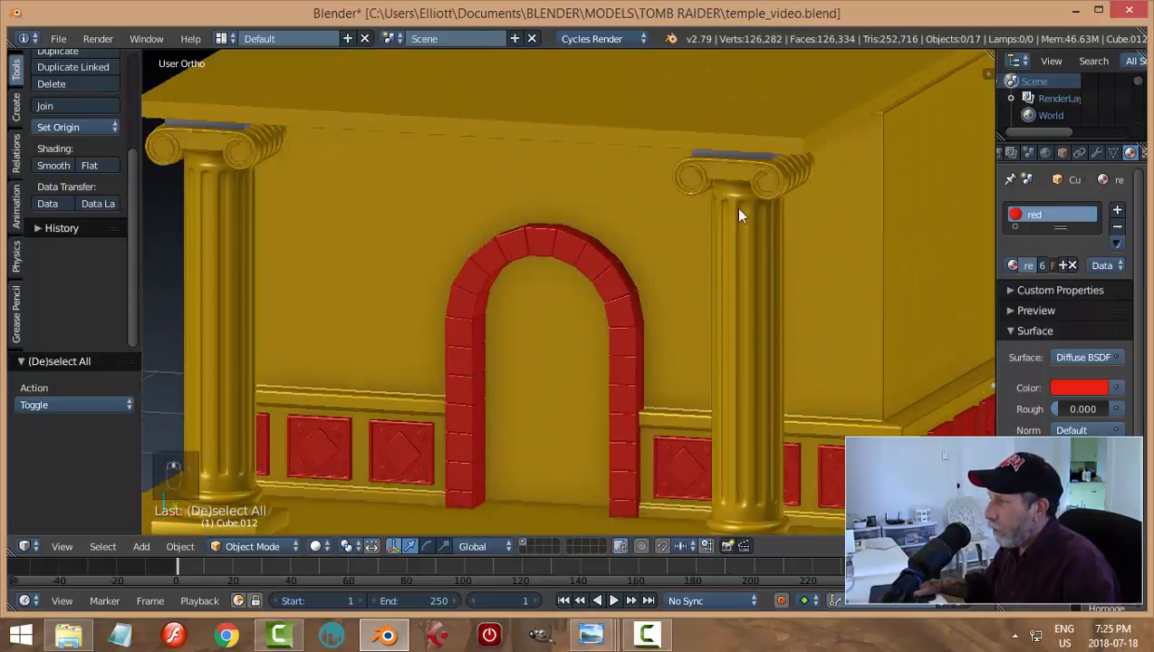
right_click(743, 162)
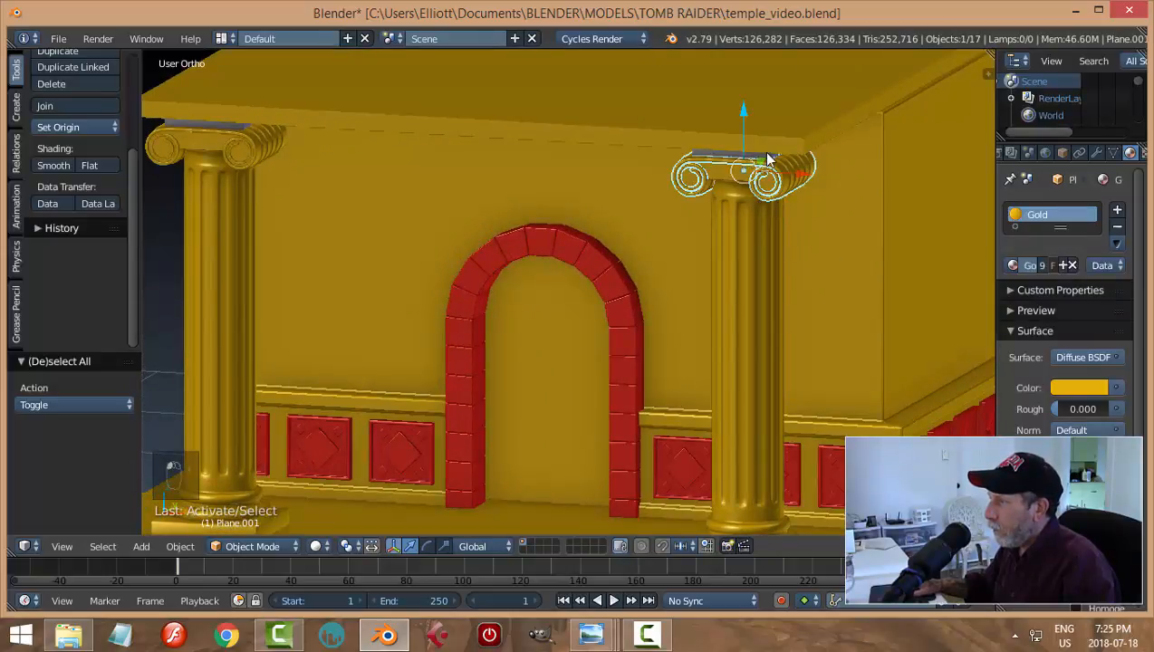
click(768, 159)
key(a)
right_click(772, 163)
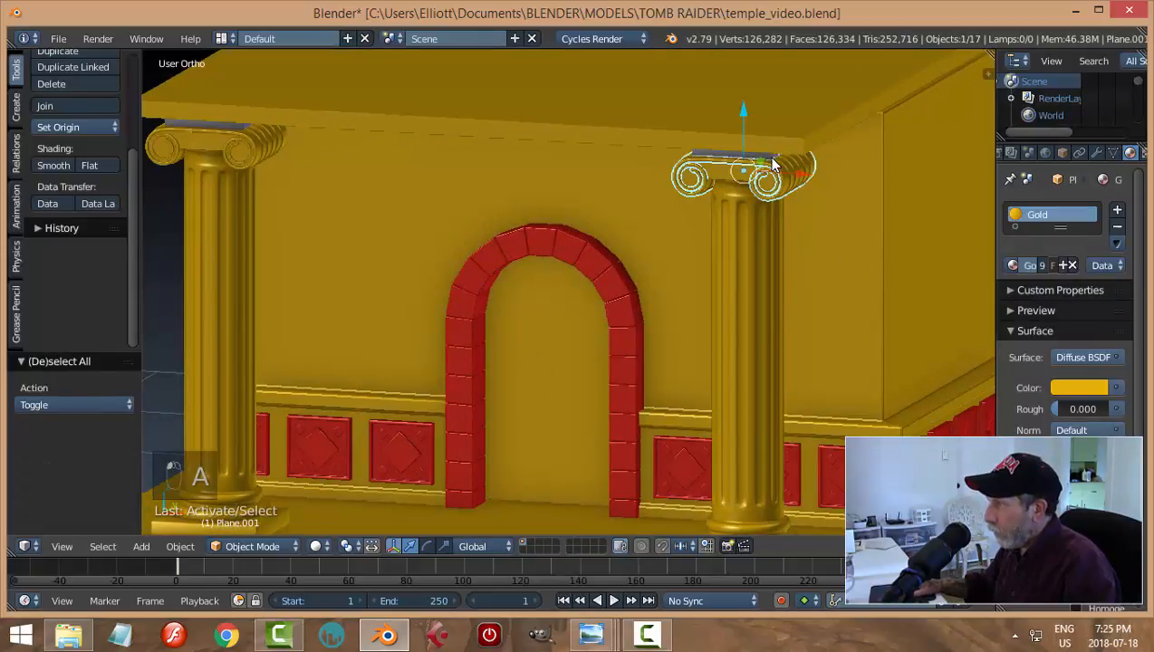
key(h)
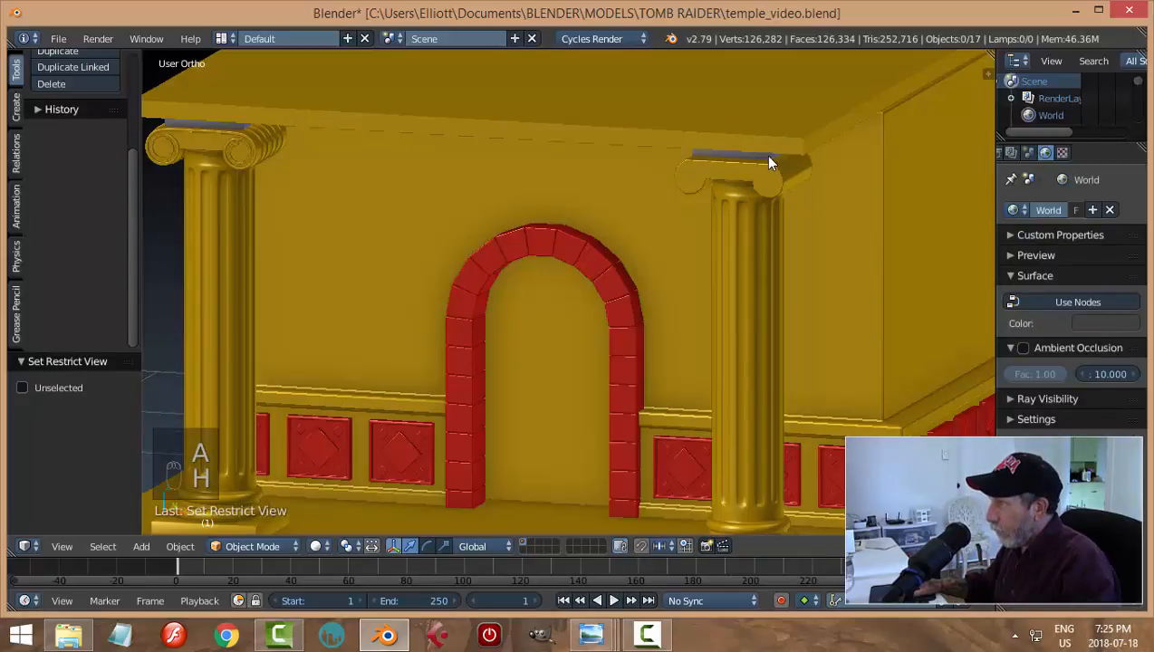
right_click(764, 155)
key(h)
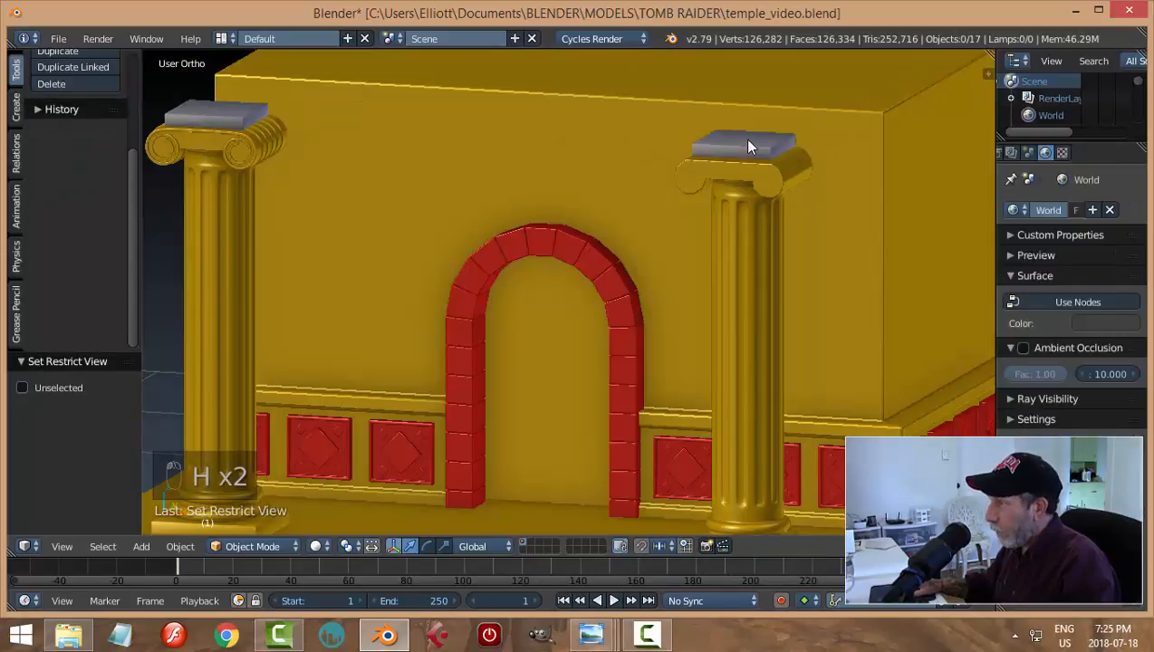
Assign the Gold material to the slabs on top of the right and left columns
right_click(743, 140)
click(1016, 265)
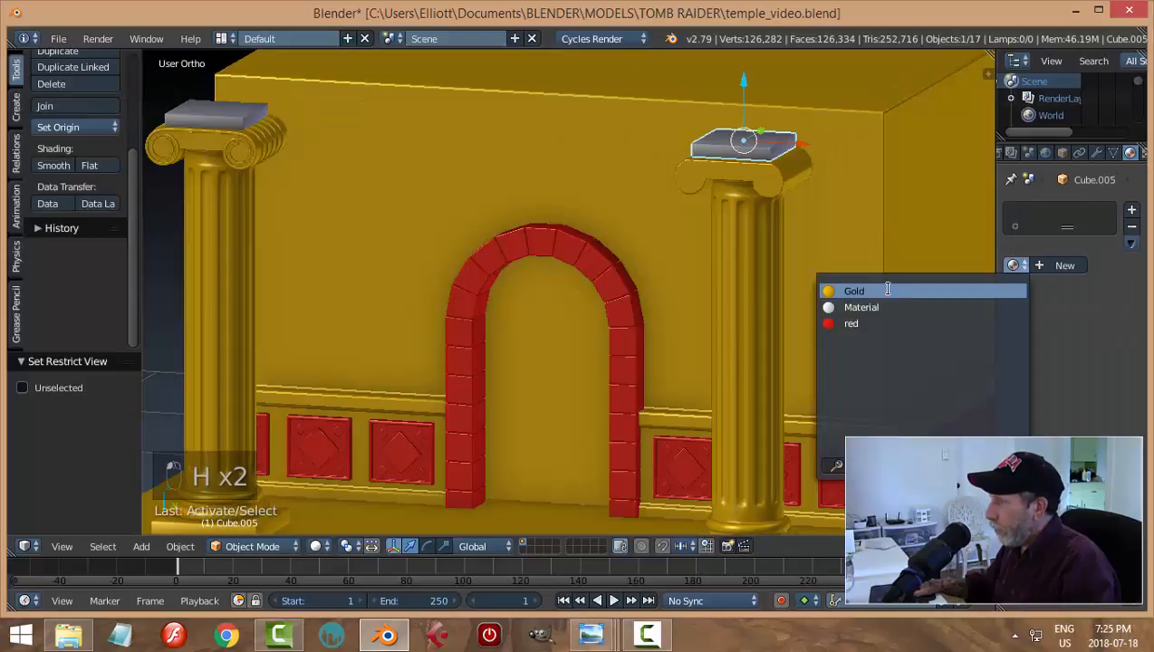
click(888, 290)
right_click(230, 113)
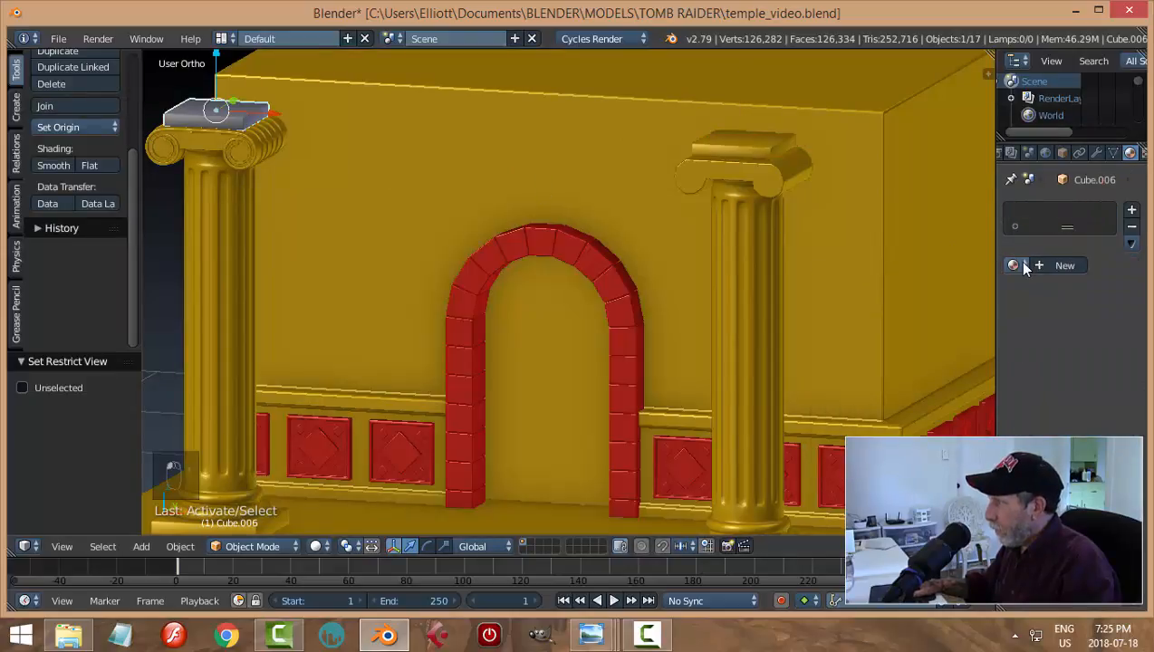
click(1019, 264)
click(945, 281)
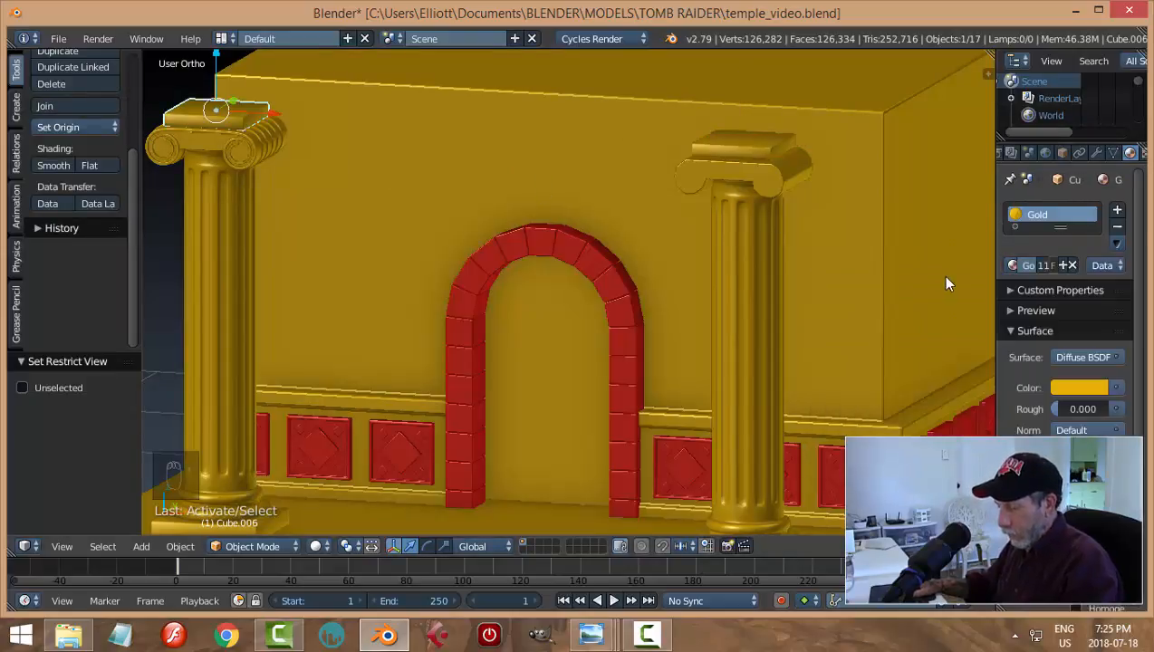
Unhide the roof slab and the right column's scroll trim, and deselect everything
key(a)
key(alt+h)
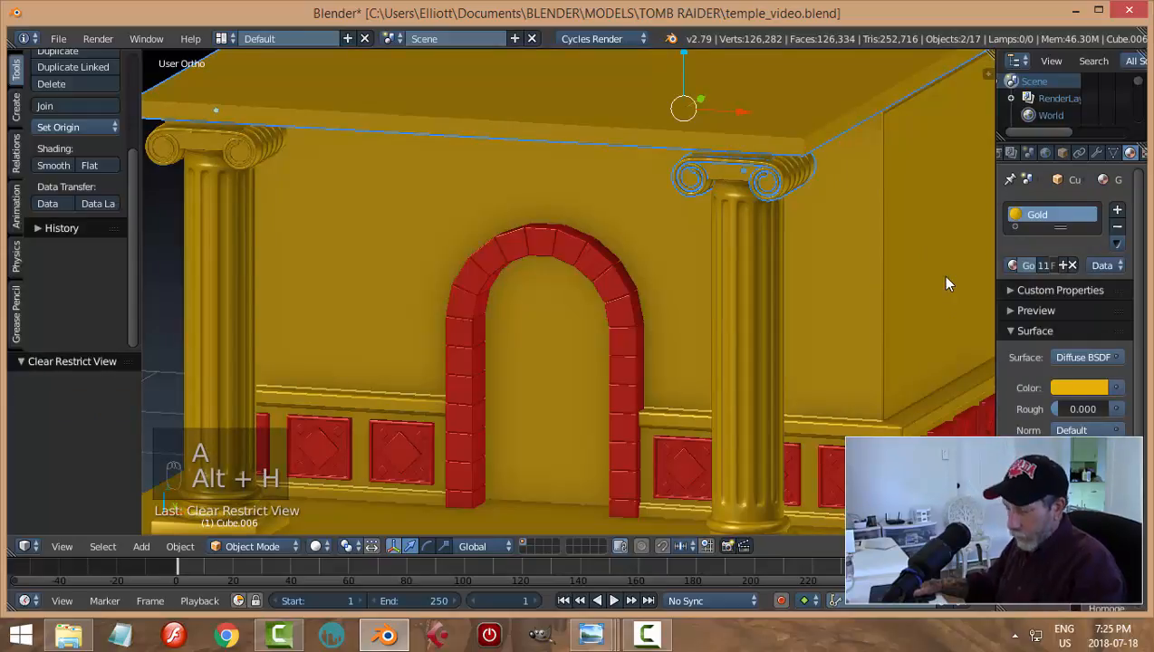
key(a)
scroll(865, 280, down, 3)
shift+middle_drag(840, 282, 910, 253)
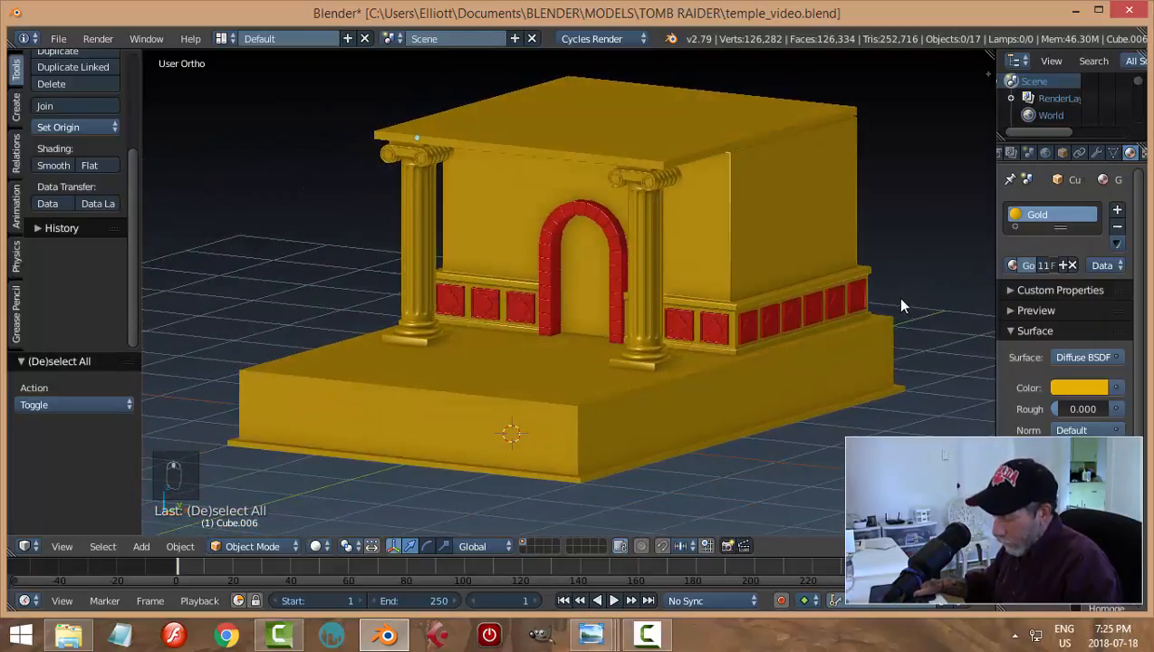
Turn on Matcap shading in the viewport and choose the matte brick-red clay matcap
key(n)
drag(986, 222, 999, 413)
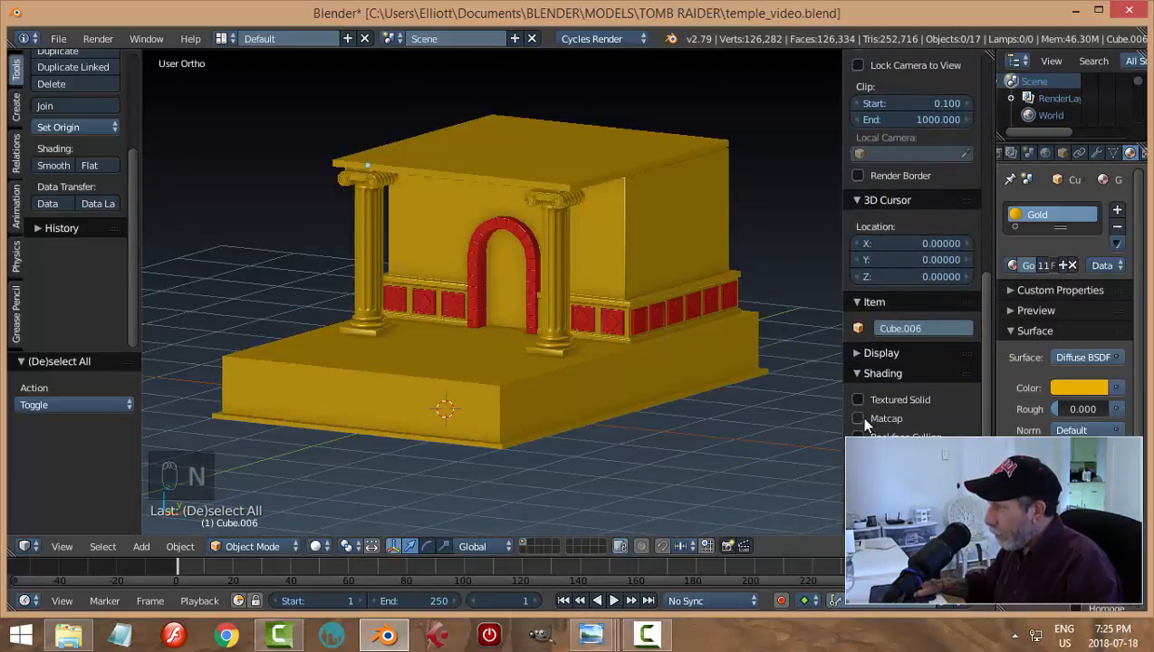
click(858, 419)
click(910, 450)
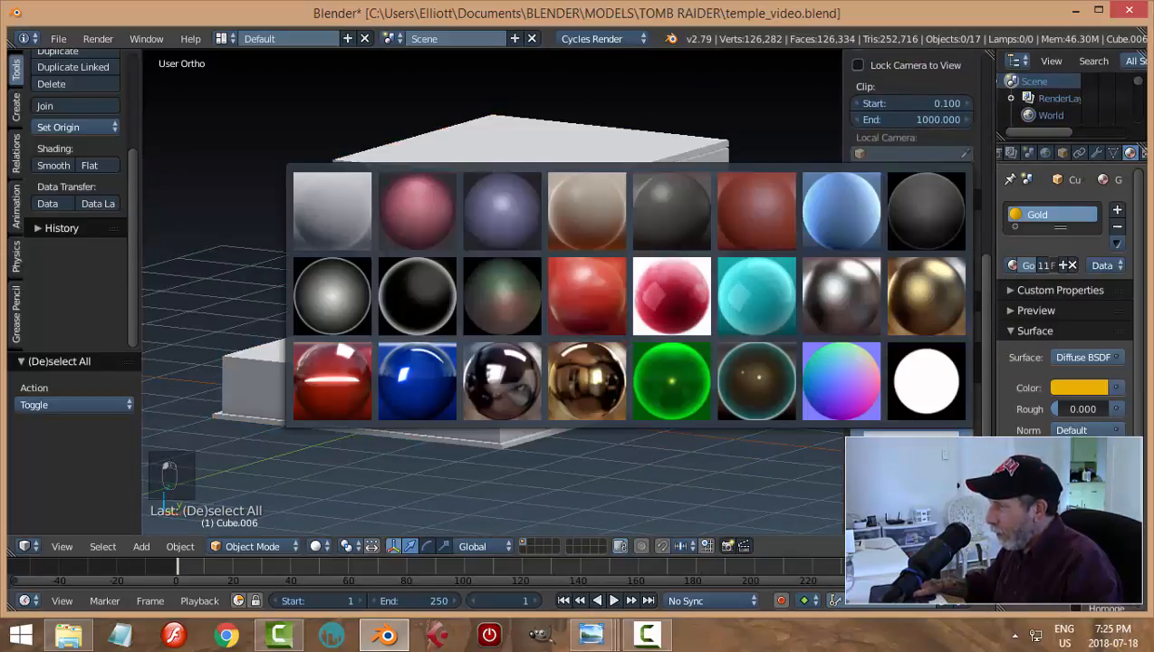
click(753, 223)
scroll(720, 380, up, 3)
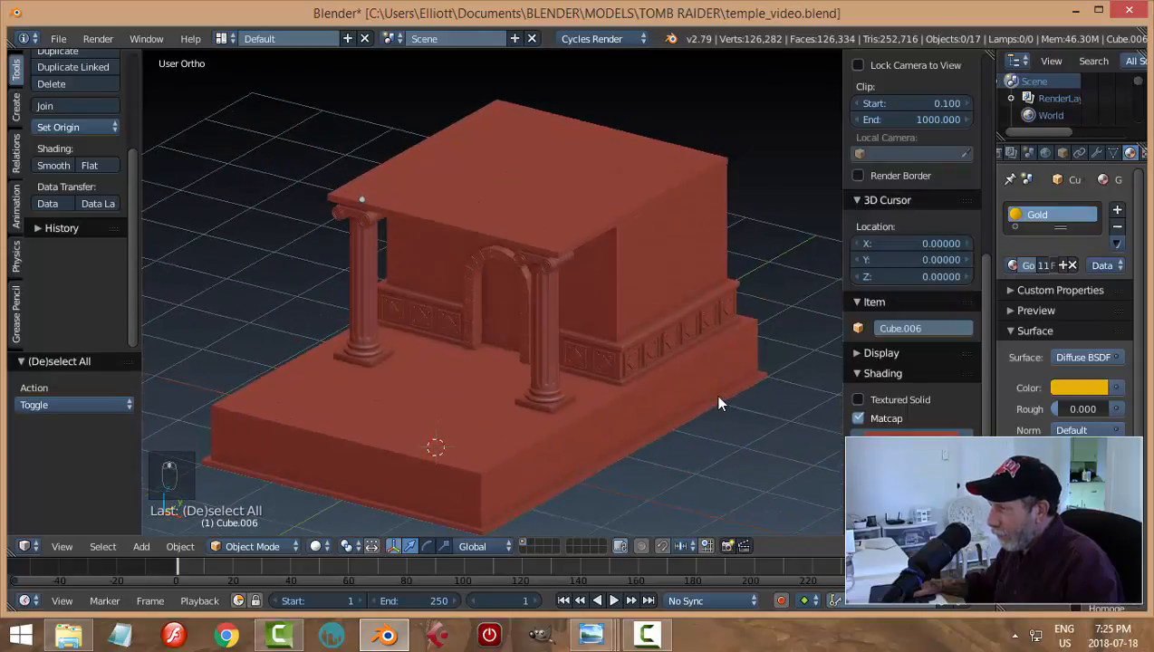
Toggle Matcap off and back on to compare it with the material colors, and save the file
click(857, 418)
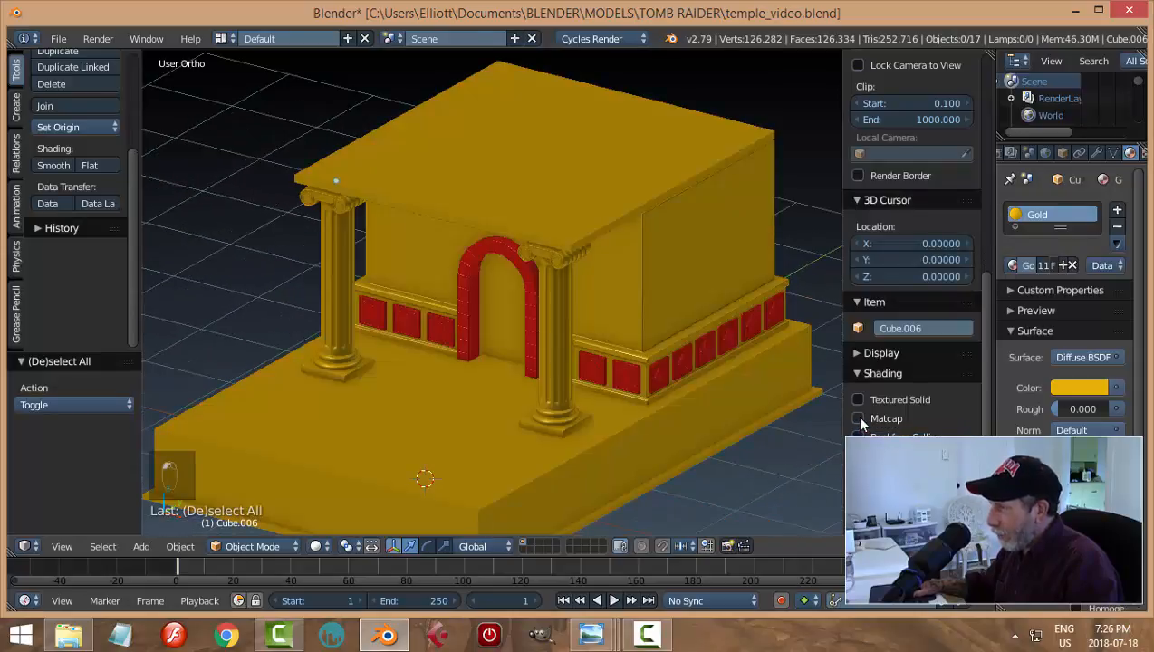
click(858, 418)
key(n)
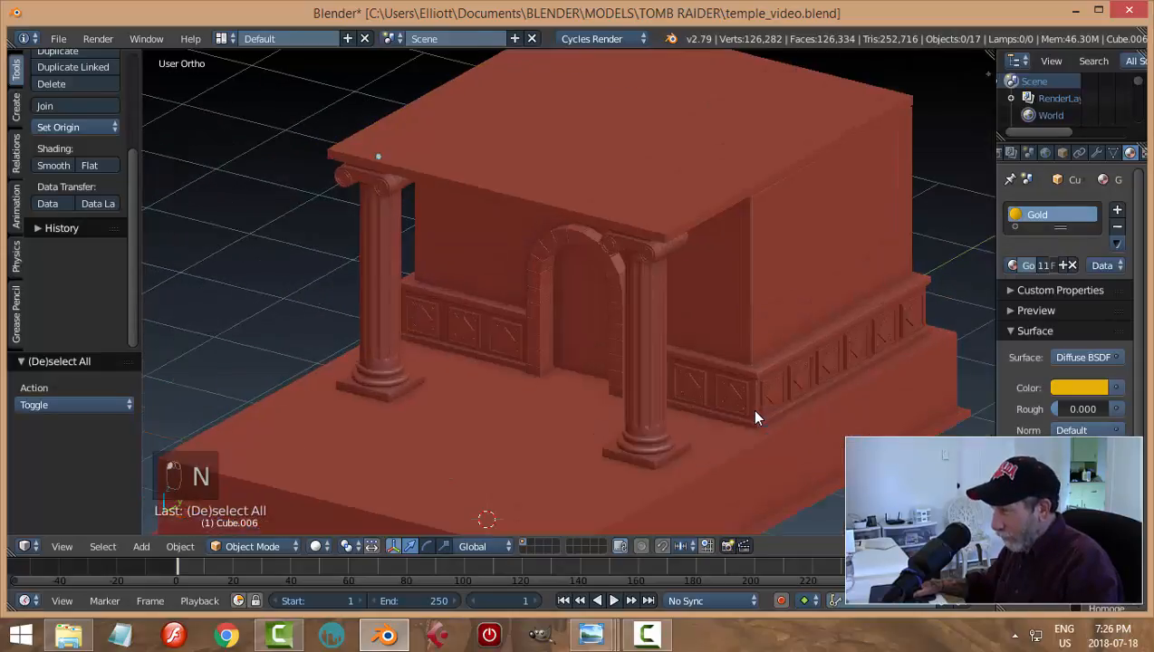
scroll(732, 437, up, 3)
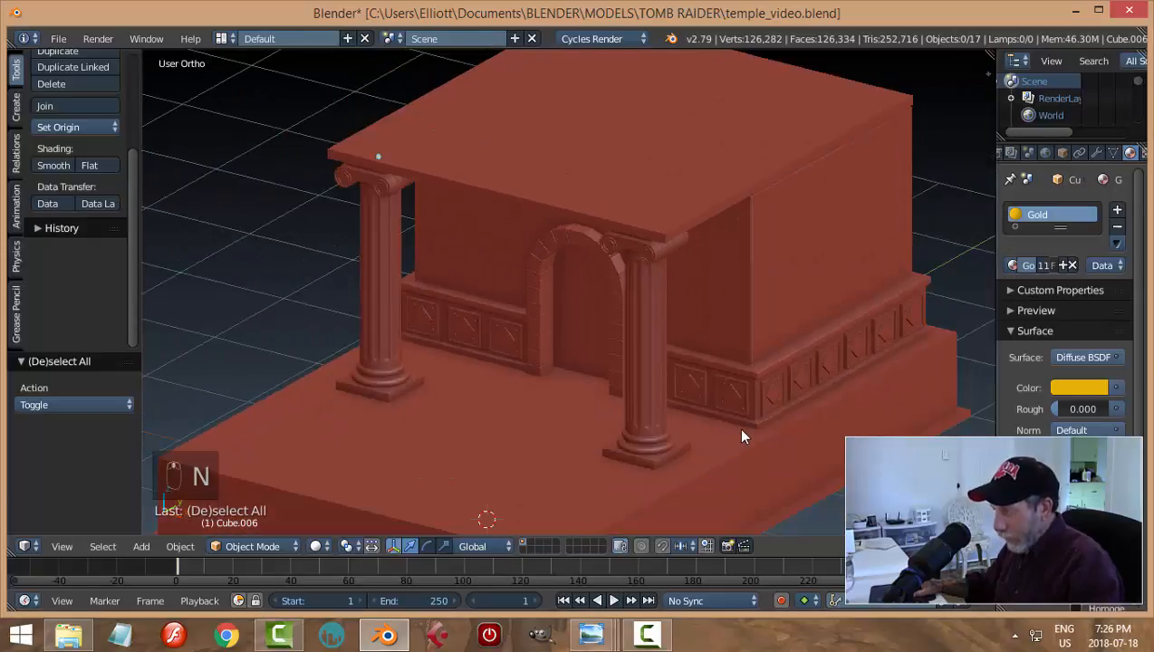
key(ctrl+s)
Add a Bevel modifier to the door arch, deselect it, and save the file
middle_drag(759, 482, 740, 445)
scroll(686, 316, up, 3)
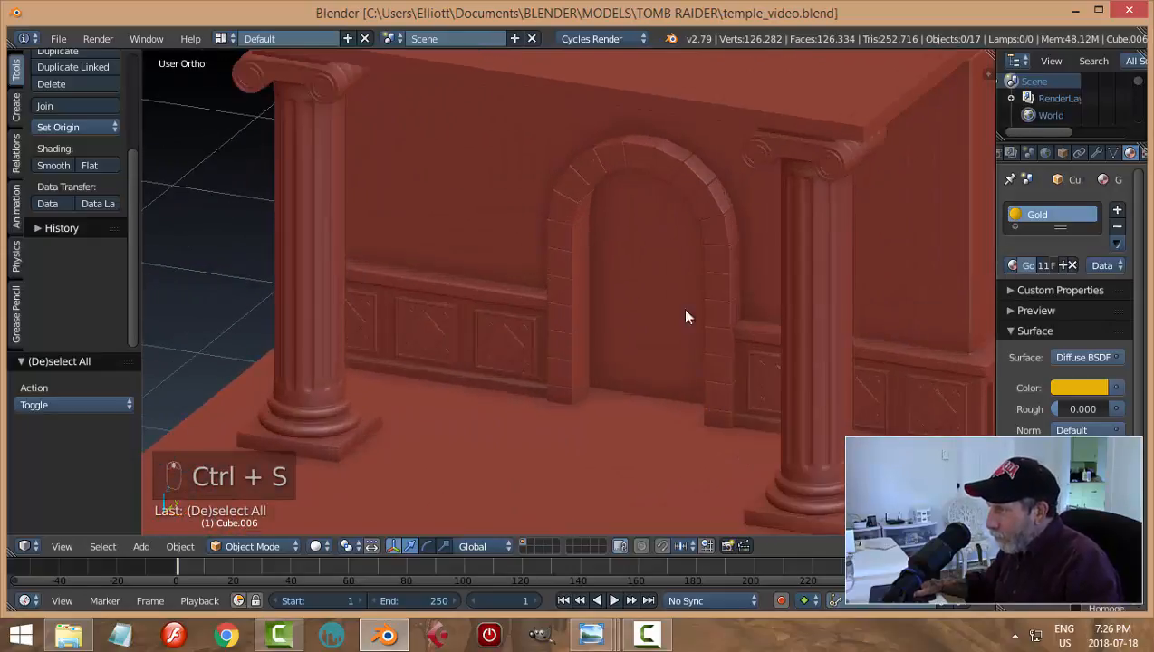
right_click(712, 194)
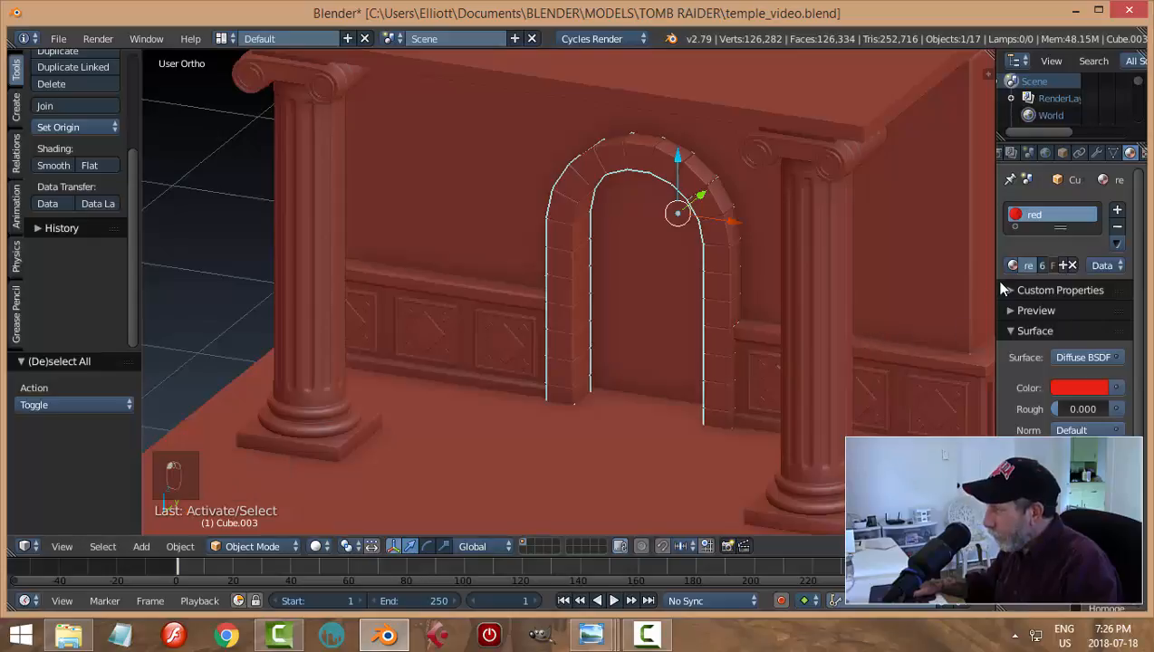
click(1097, 152)
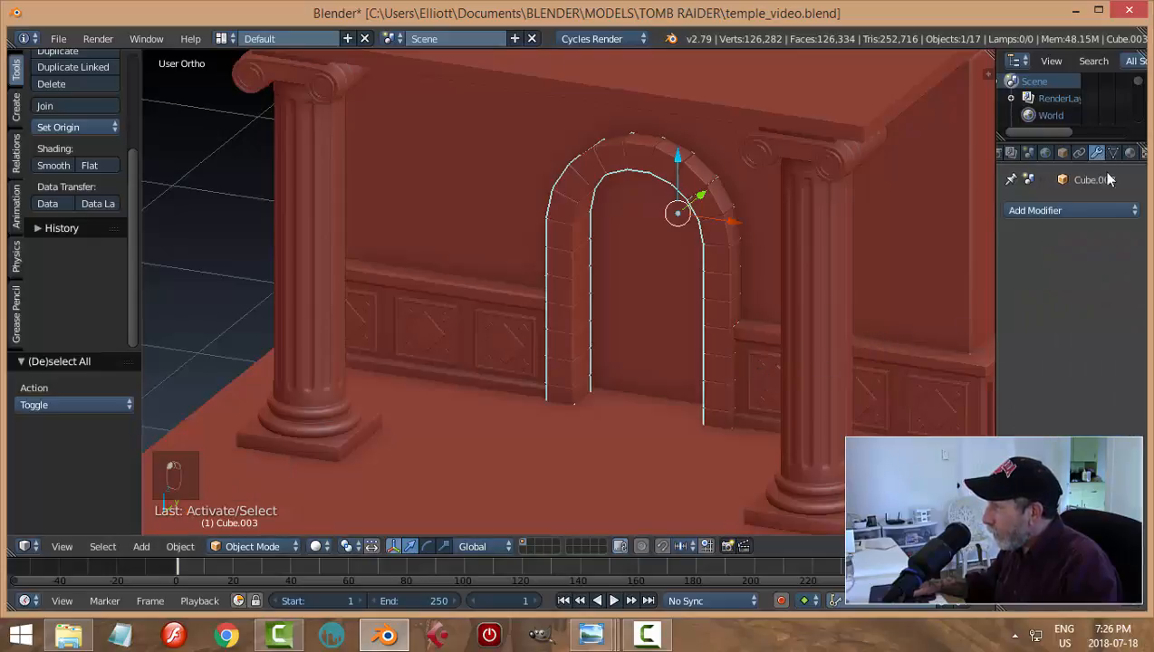
scroll(875, 349, up, 2)
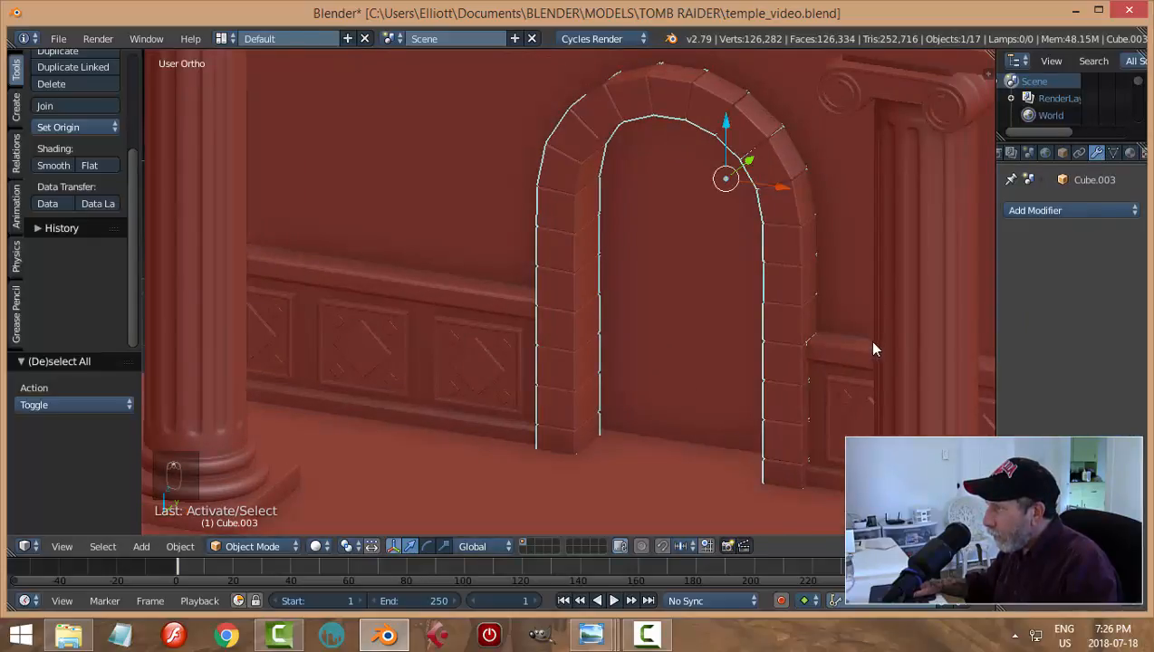
click(1041, 210)
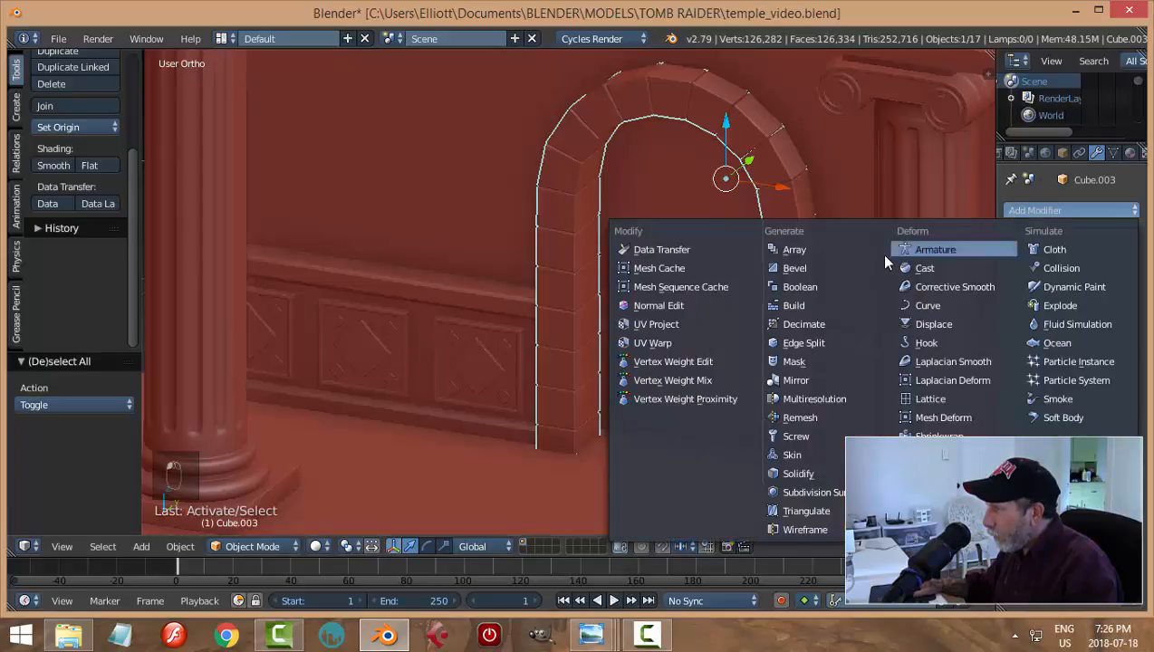
click(795, 268)
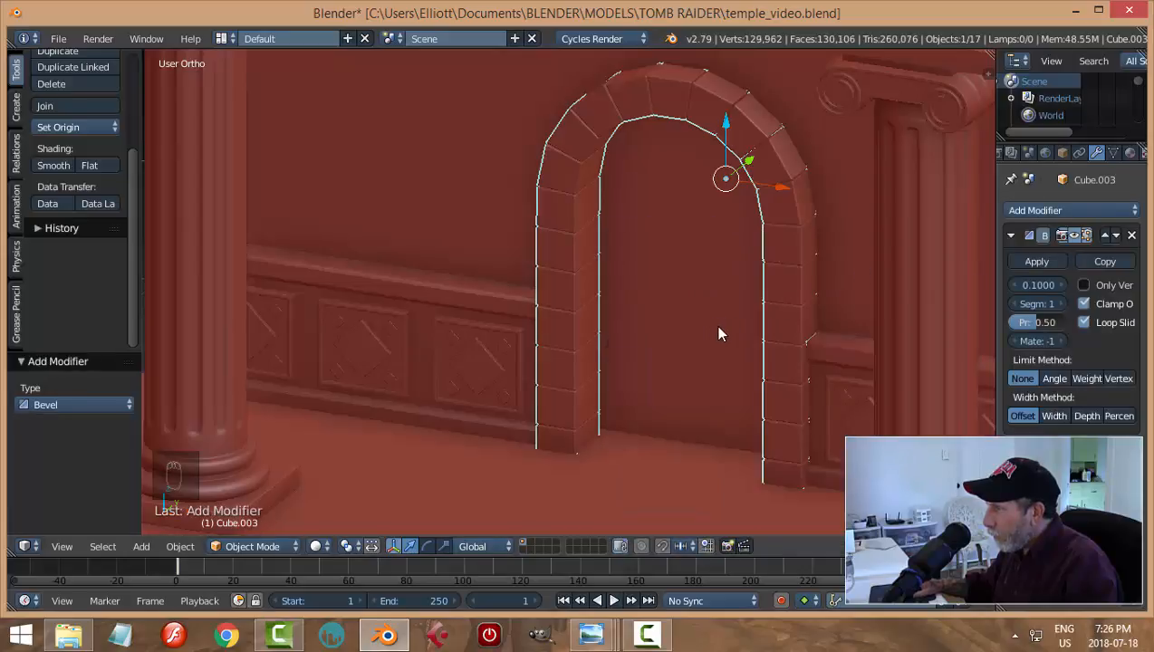
mouse_move(721, 331)
middle_down()
mouse_move(745, 349)
mouse_move(746, 322)
mouse_move(763, 318)
mouse_move(728, 291)
mouse_move(702, 324)
mouse_move(736, 305)
mouse_move(718, 328)
middle_up()
key(a)
key(ctrl+s)
click(729, 306)
Enter Edit Mode on the temple's base platform and select its large front face
mouse_move(716, 255)
middle_down()
mouse_move(721, 219)
mouse_move(750, 239)
mouse_move(734, 245)
middle_up()
scroll(738, 197, up, 2)
middle_drag(738, 197, 750, 356)
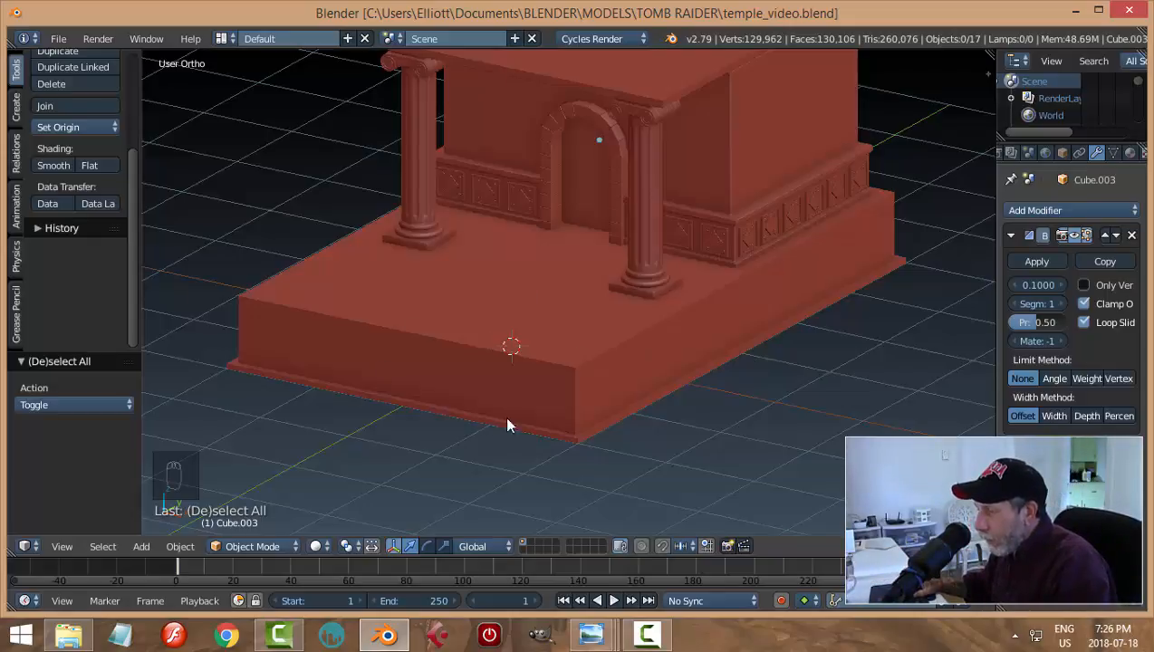
middle_drag(536, 415, 611, 411)
right_click(563, 357)
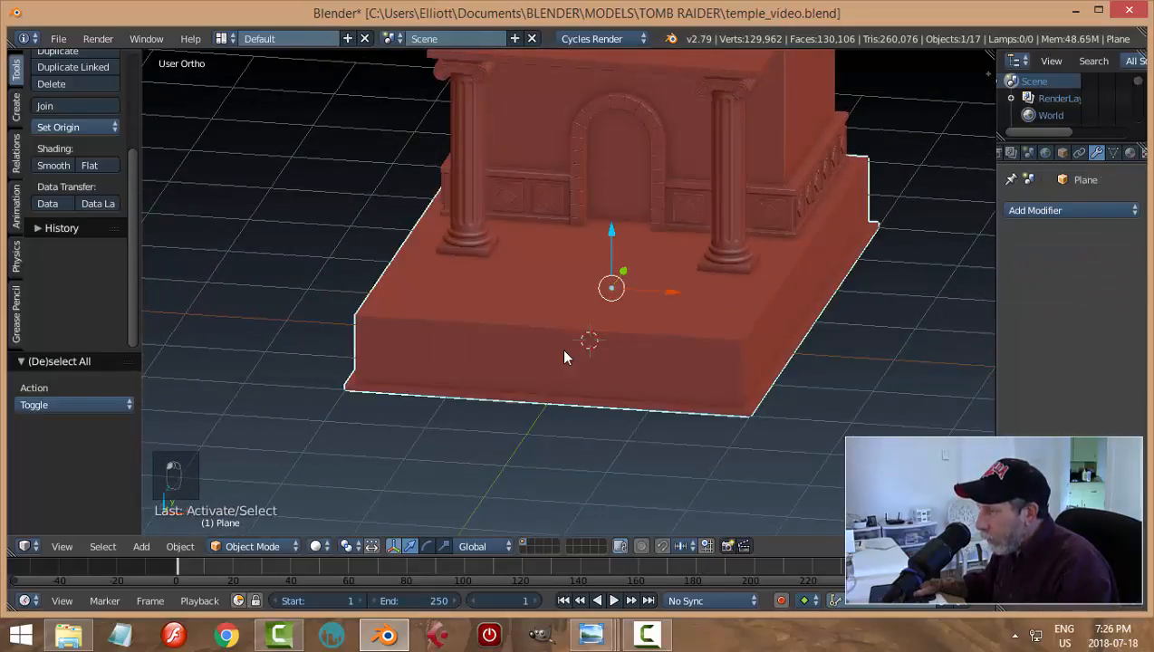
key(Tab)
click(910, 344)
right_click(584, 371)
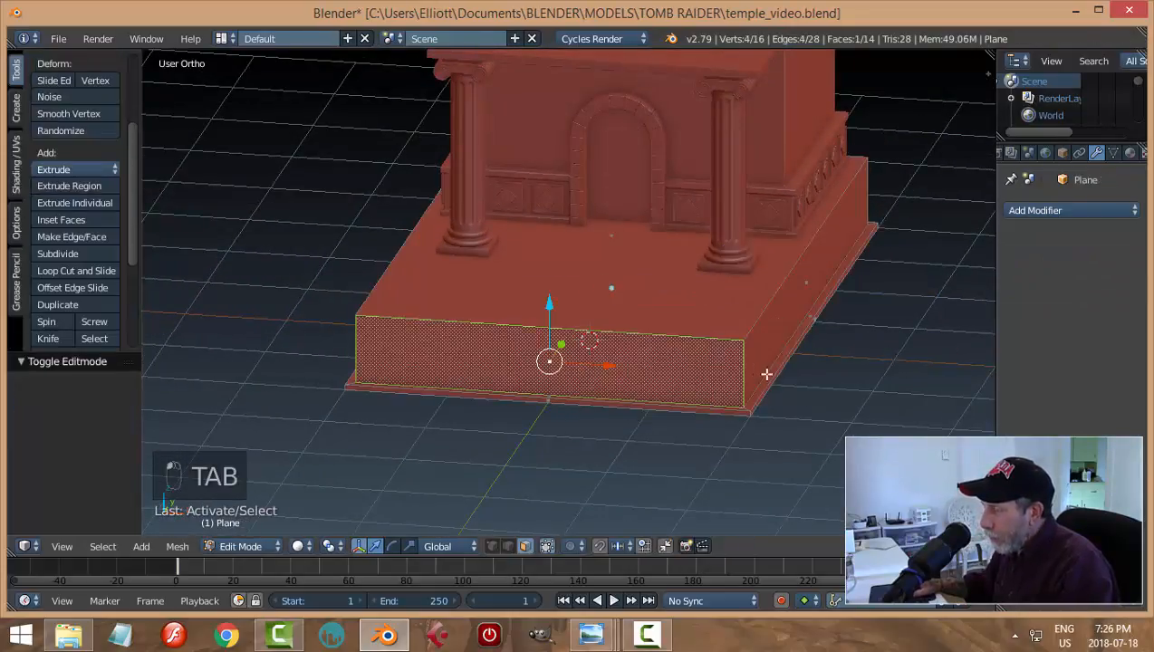
Add two evenly spaced front-to-back loop cuts to the base platform
middle_drag(766, 374, 826, 393)
scroll(889, 397, down, 1)
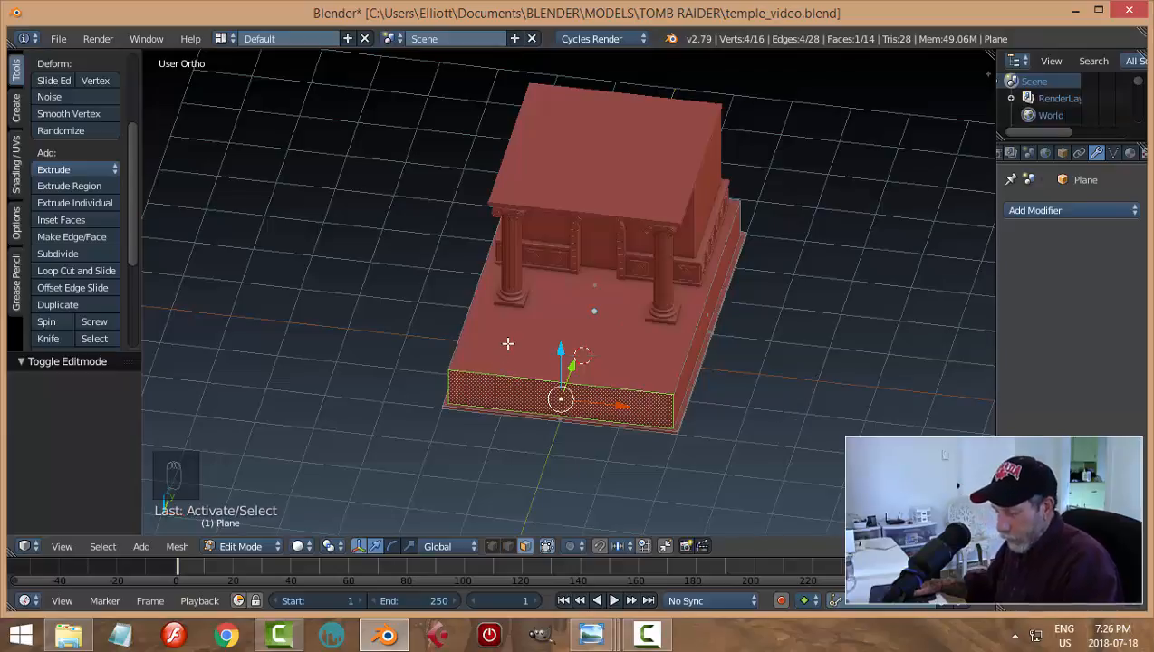
key(ctrl+r)
scroll(508, 343, up, 1)
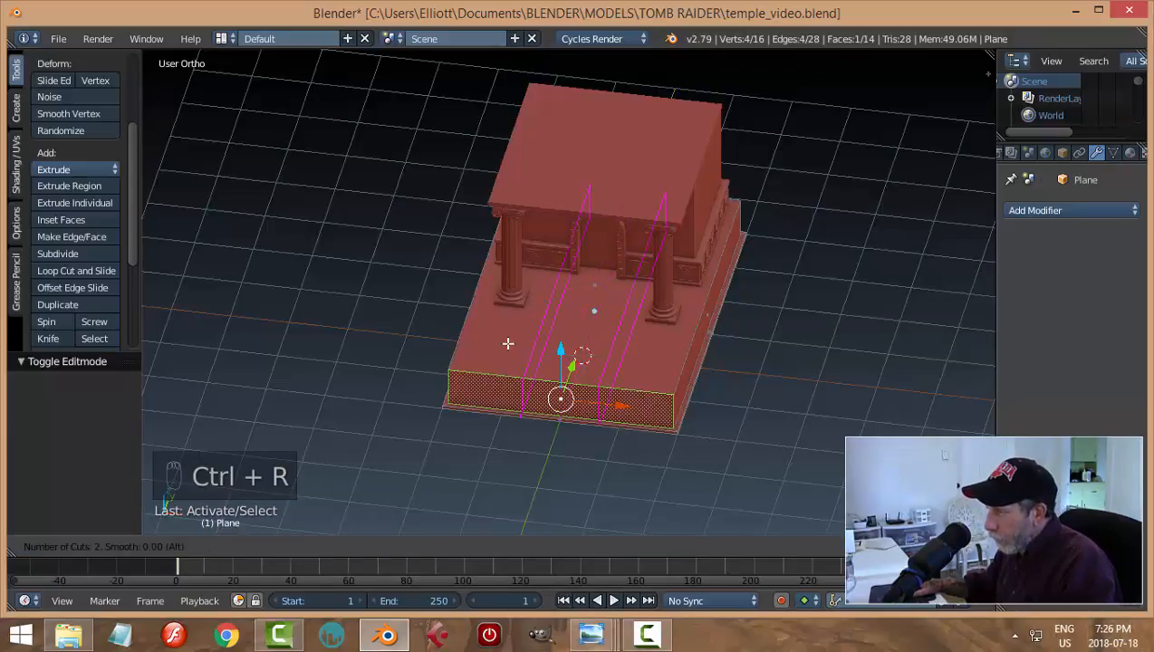
click(508, 343)
right_click(508, 343)
scroll(697, 407, up, 2)
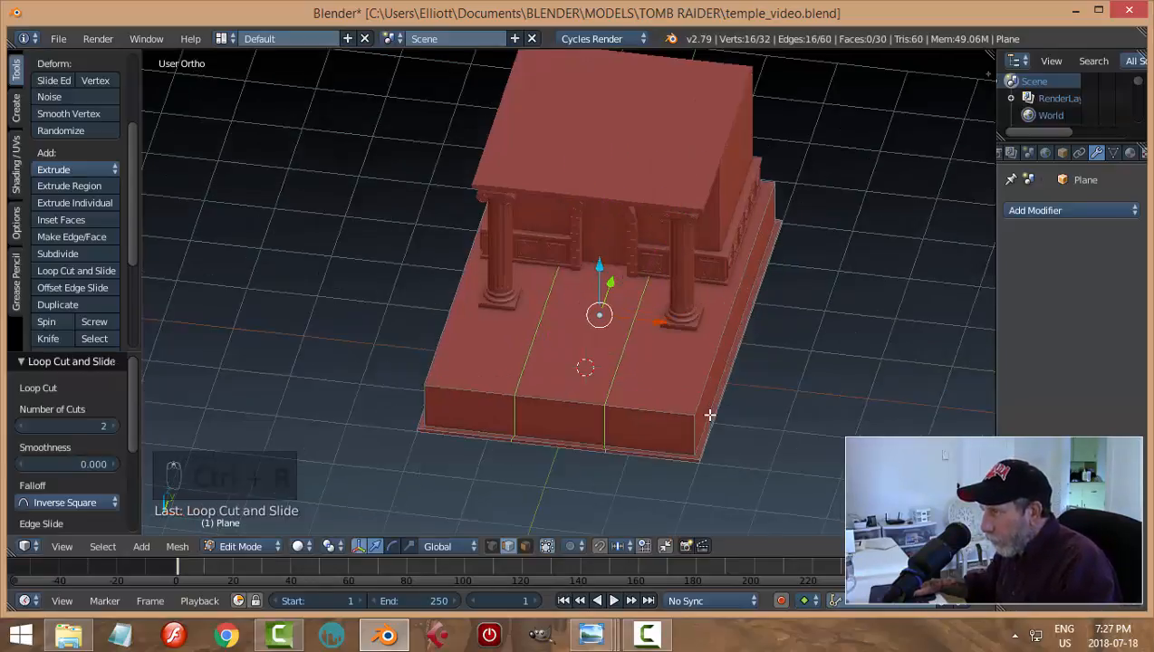
Spread the two loop cuts apart along X by a scale of about 1.475
middle_drag(702, 420, 718, 407)
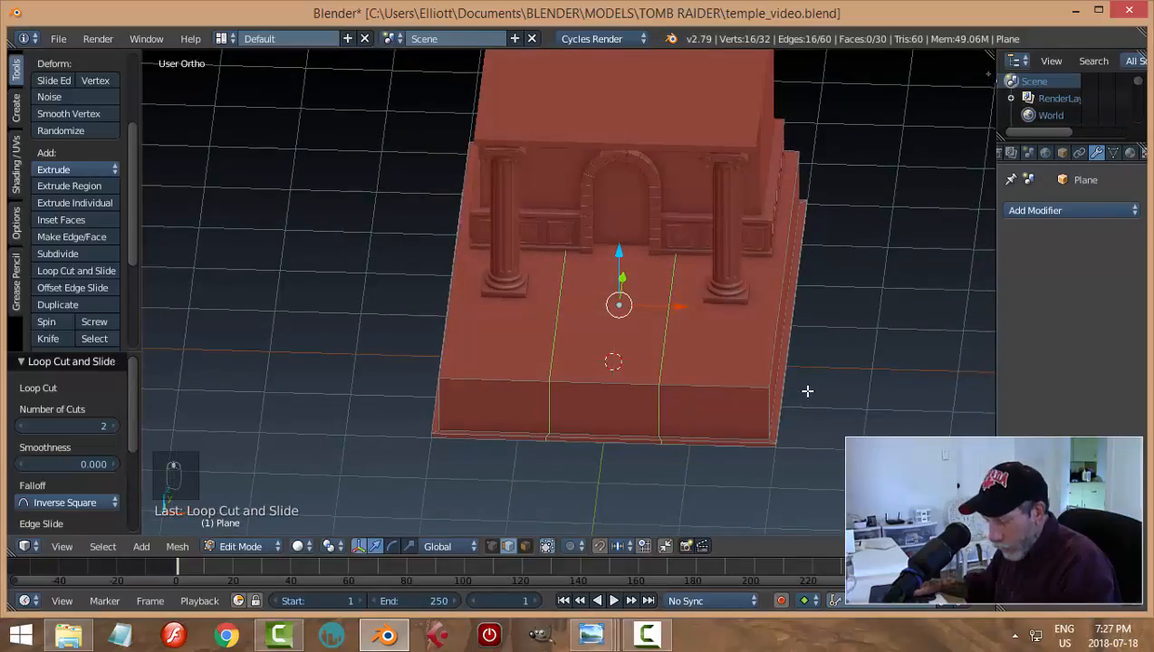
key(s)
key(x)
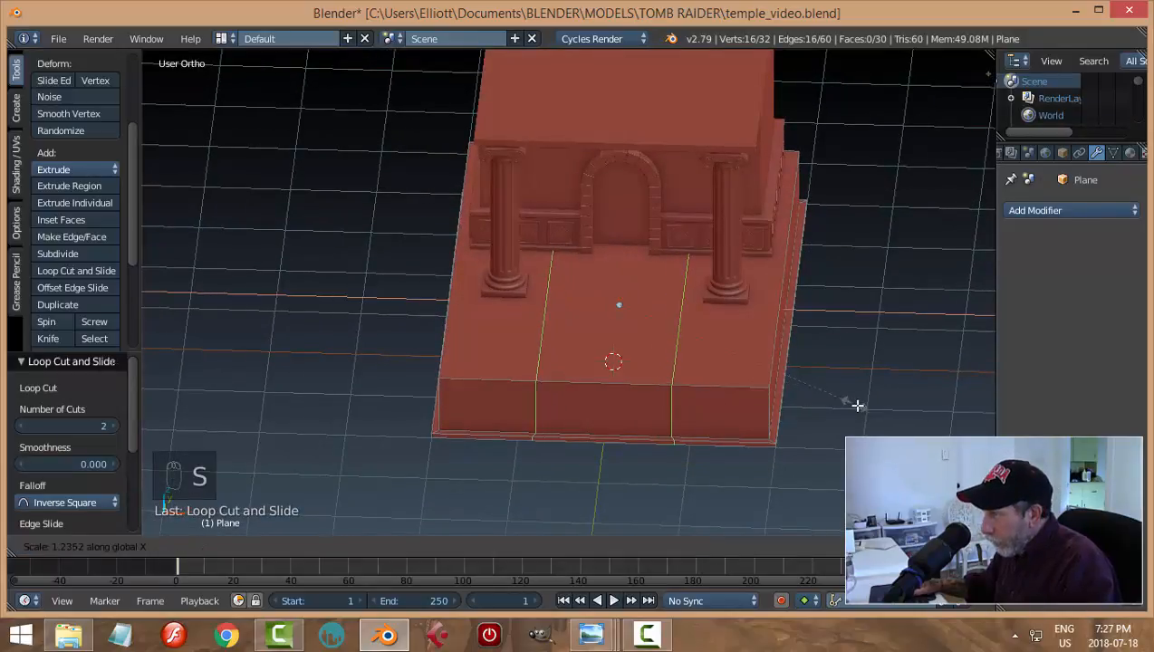
click(901, 420)
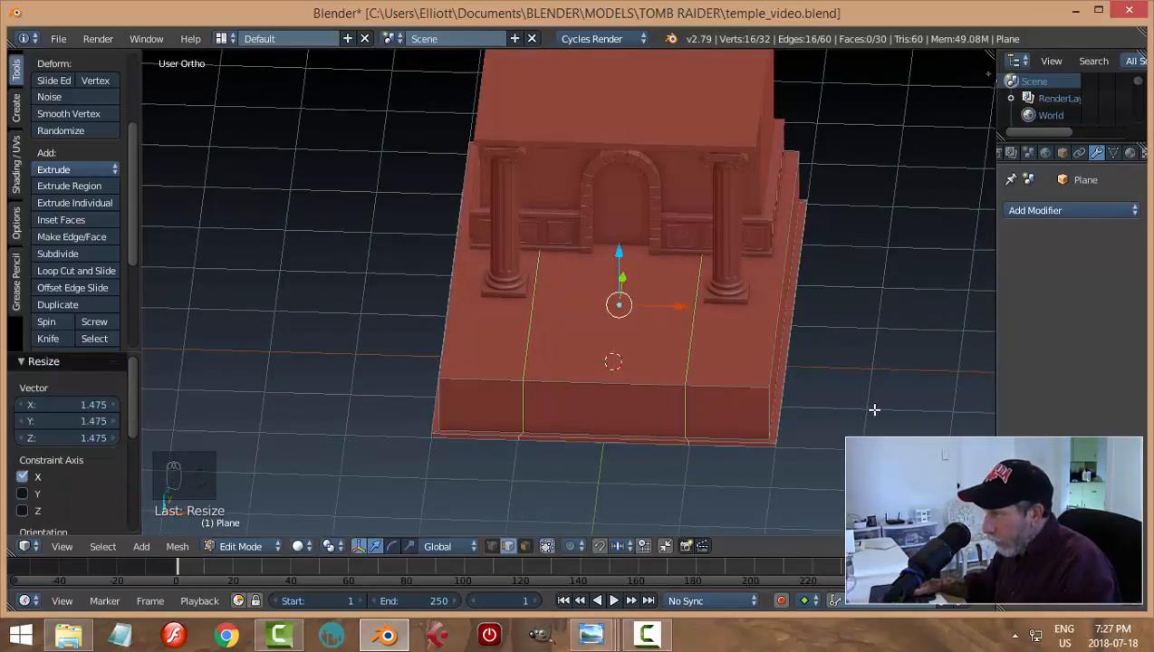
Straighten the left front-to-back edge loop by scaling it to 0 along X
key(a)
alt+right_click(525, 354)
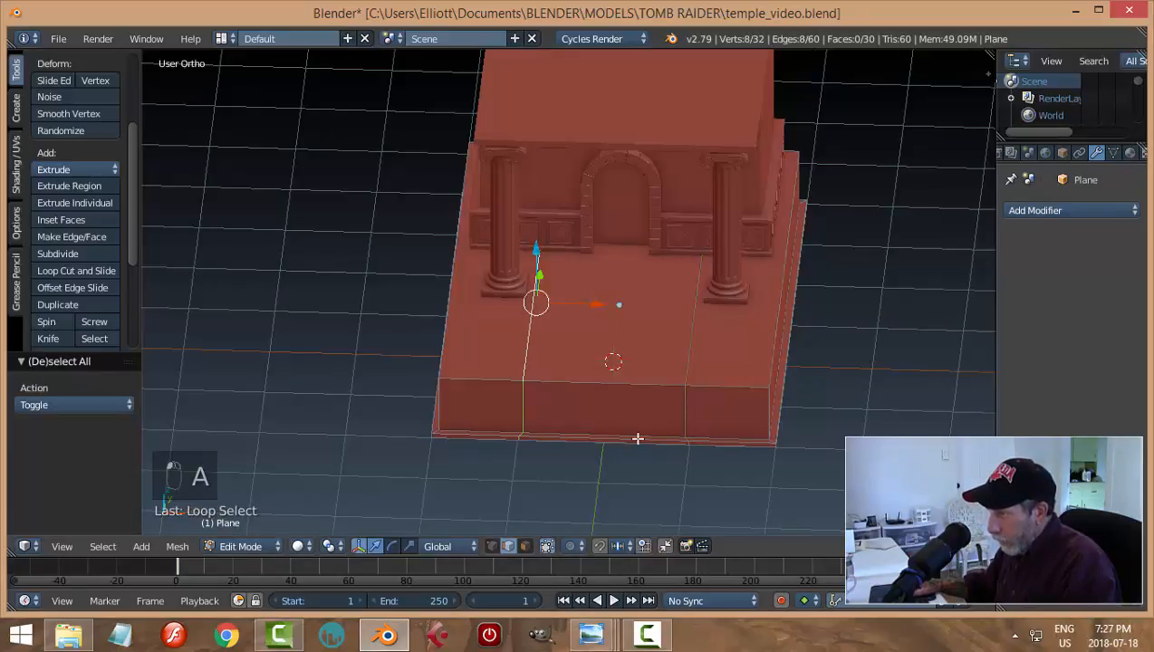
key(s)
key(x)
key(0)
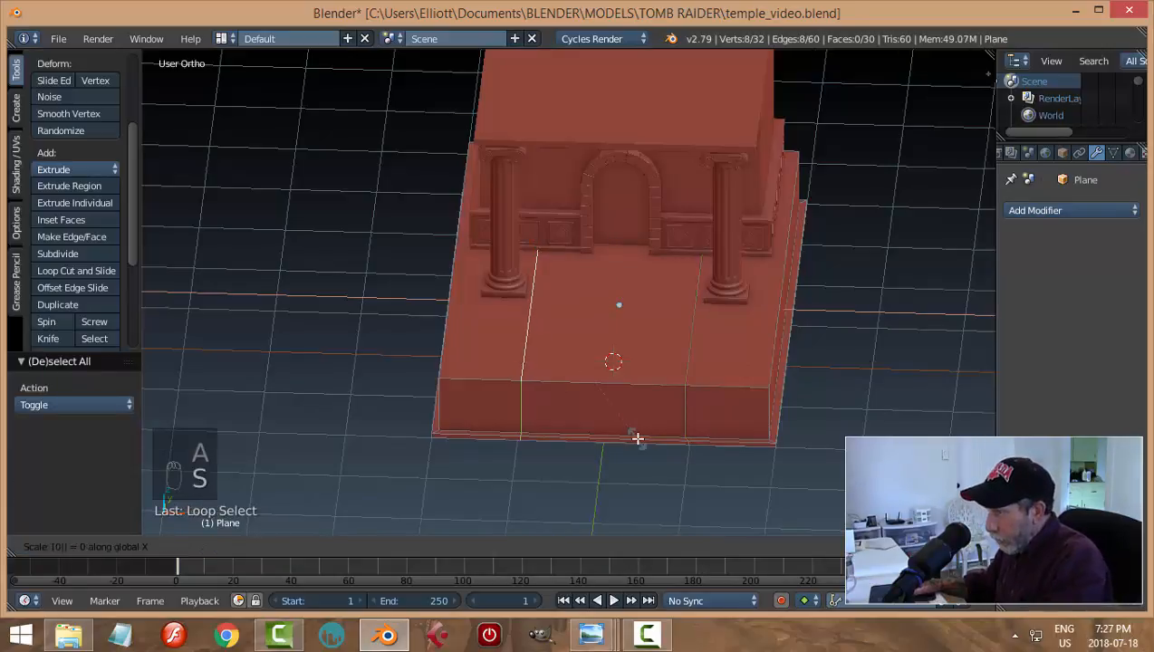
key(Return)
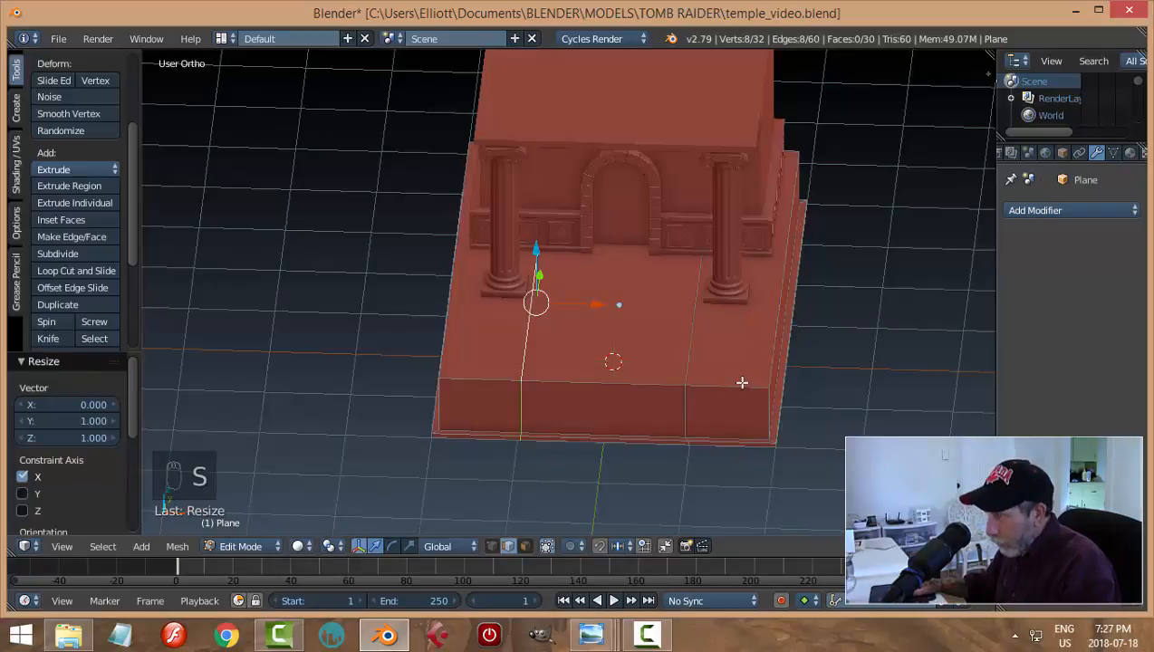
Straighten the right front-to-back edge loop by scaling it to 0 along X, and deselect everything
key(a)
alt+right_click(693, 340)
key(s)
key(x)
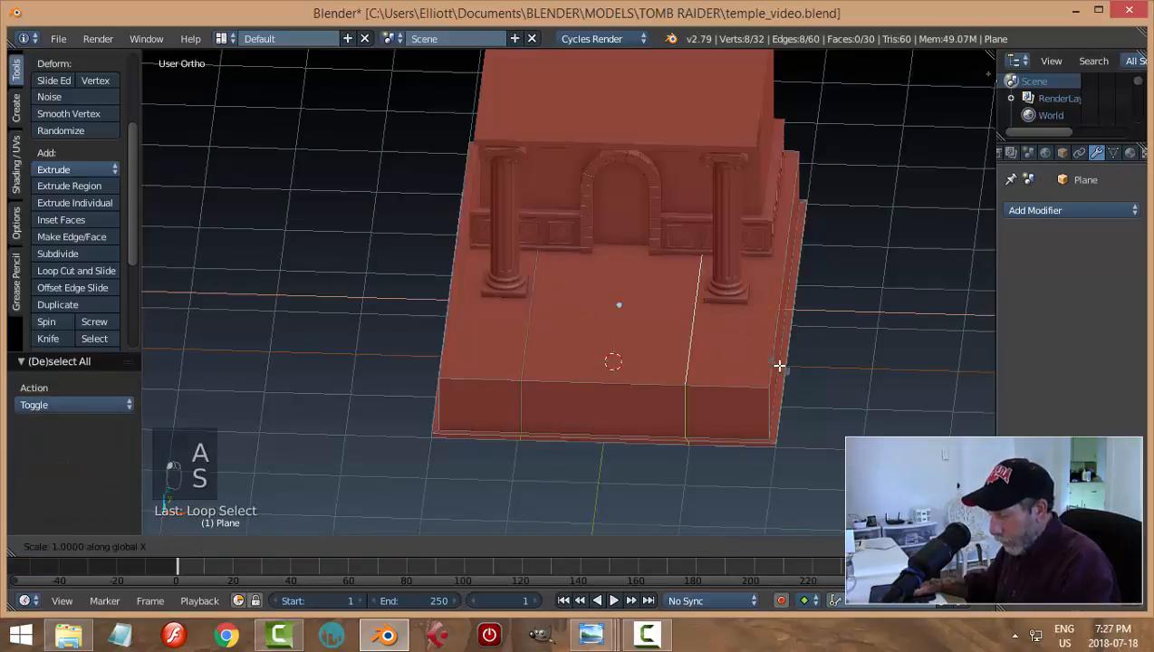
key(0)
key(Return)
key(a)
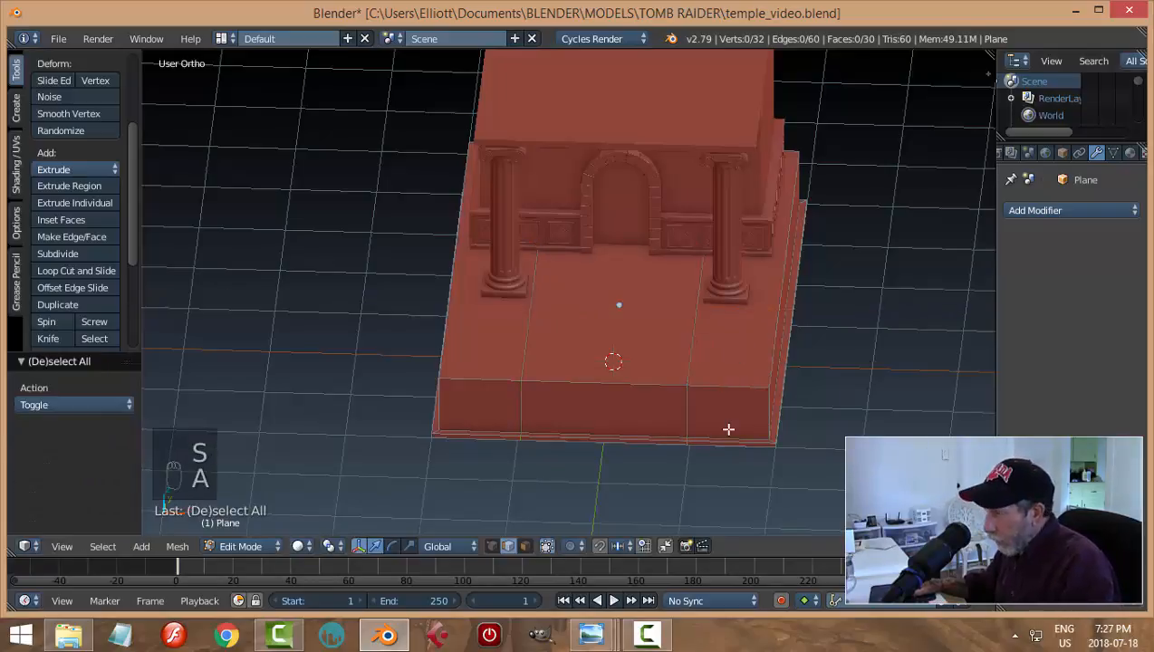
Add one loop cut across the width of the base platform, slid forward to just in front of the columns, and deselect it
middle_drag(729, 428, 567, 377)
key(ctrl+r)
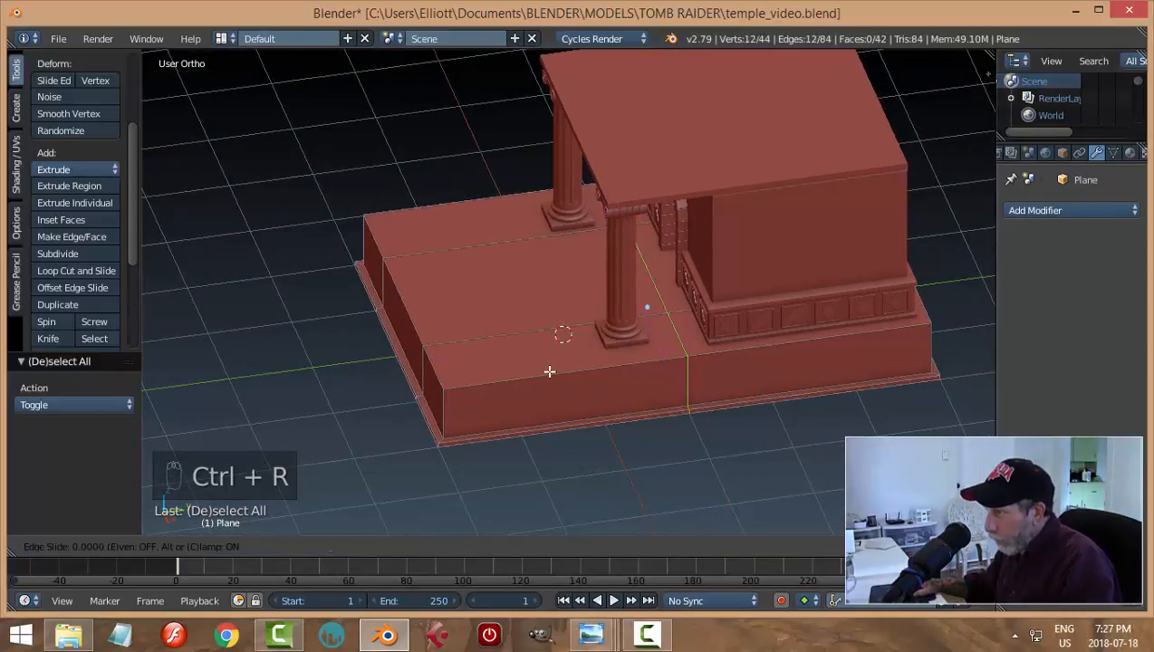
click(549, 371)
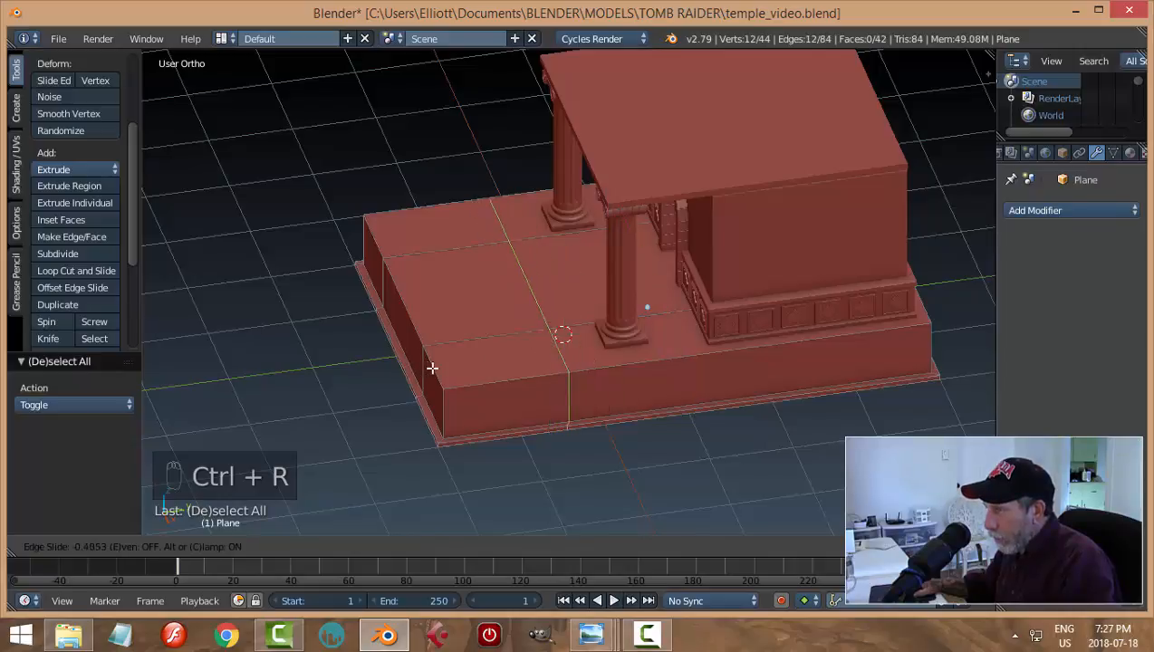
click(436, 369)
middle_drag(436, 368, 549, 364)
key(a)
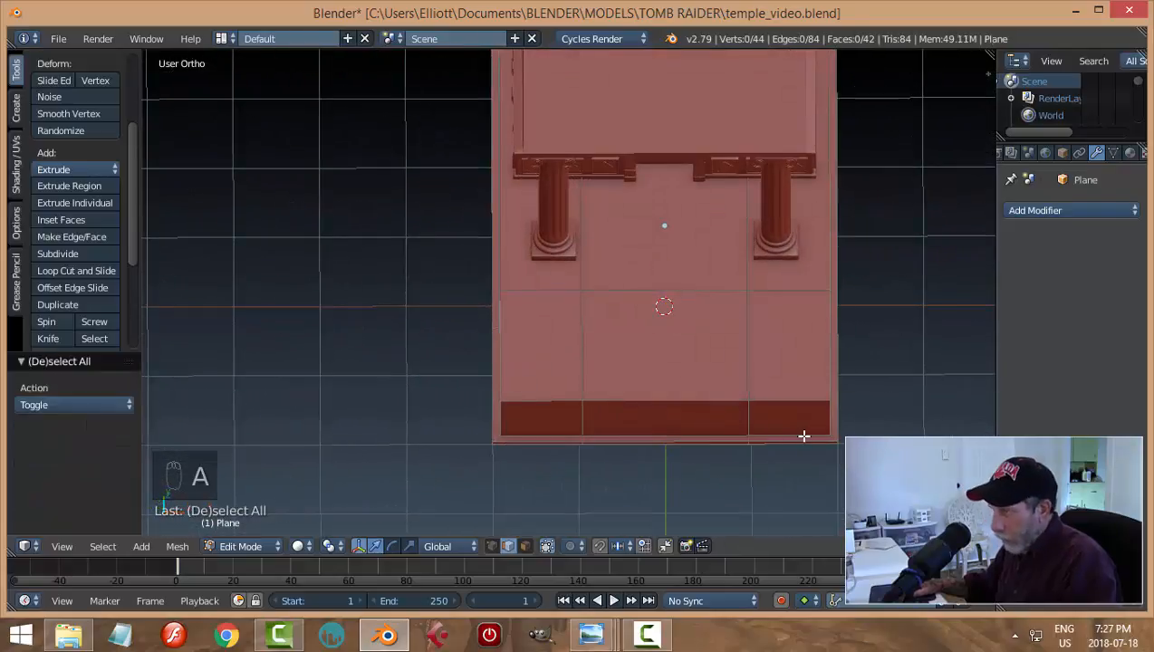
Delete the five faces of the base's middle front section, covering its top, front, trim and underside, to open a gap for stairs
middle_drag(803, 435, 796, 399)
key(ctrl+Tab)
click(771, 400)
scroll(718, 359, up, 3)
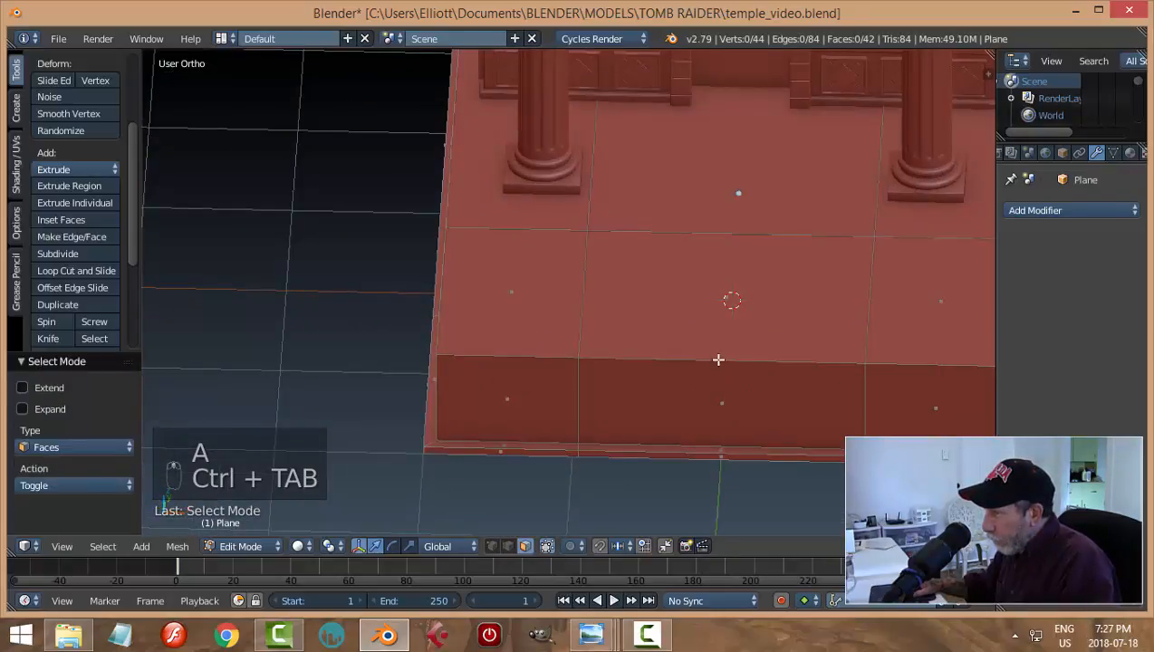
right_click(721, 344)
shift+right_click(708, 379)
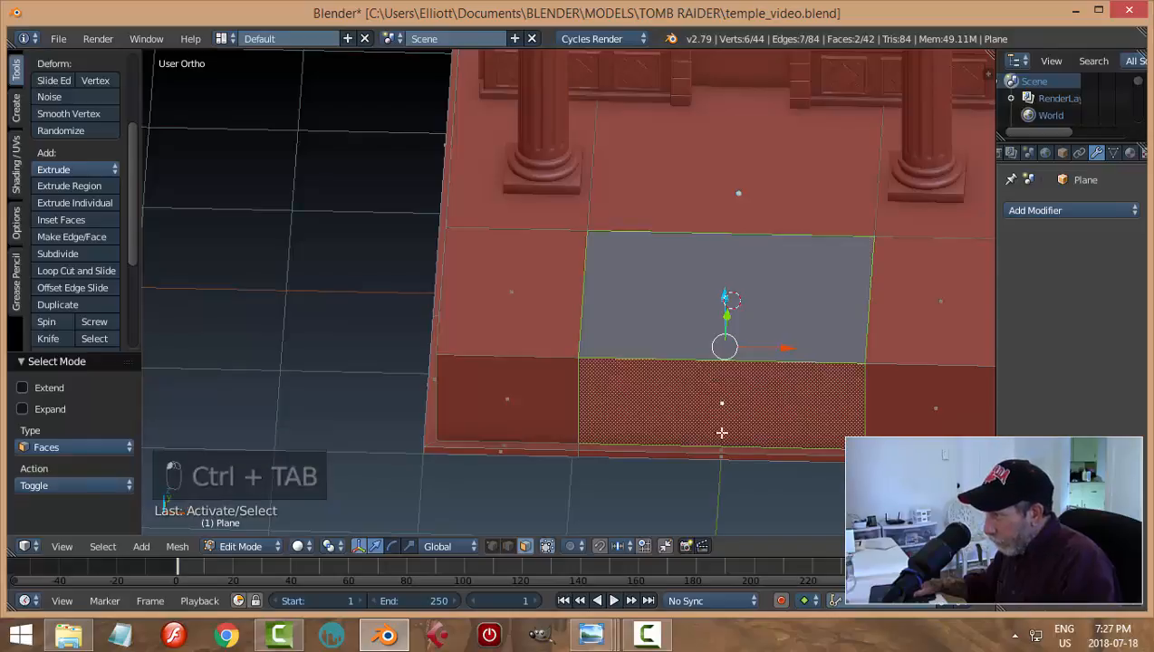
shift+right_click(717, 449)
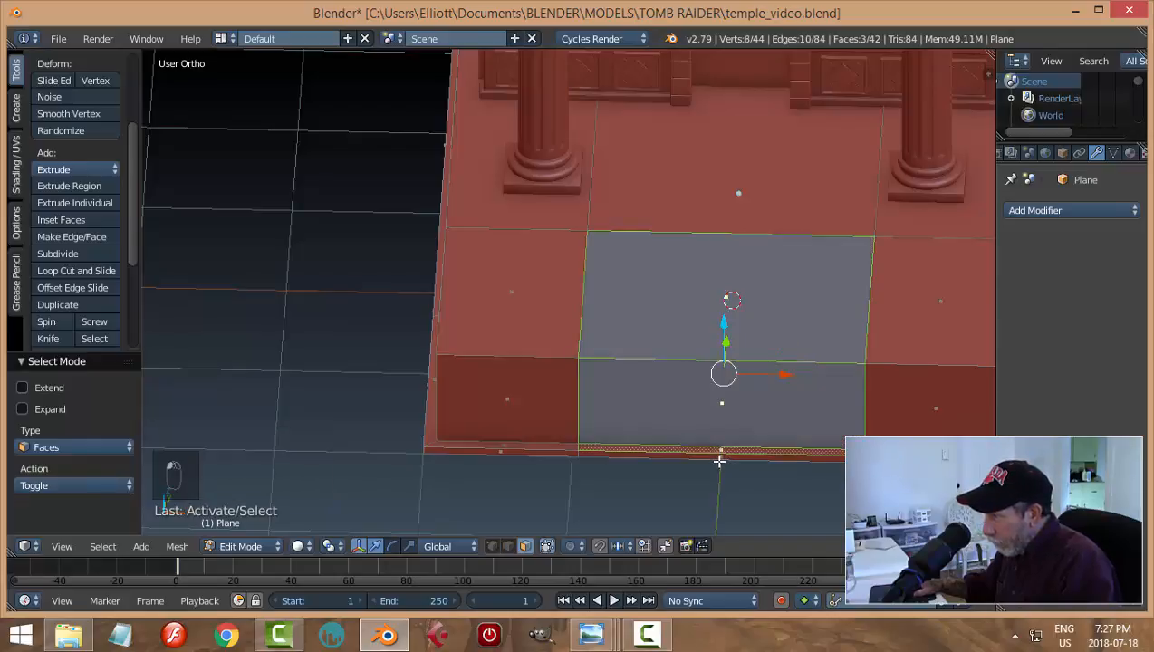
shift+right_click(718, 457)
middle_drag(743, 462, 738, 348)
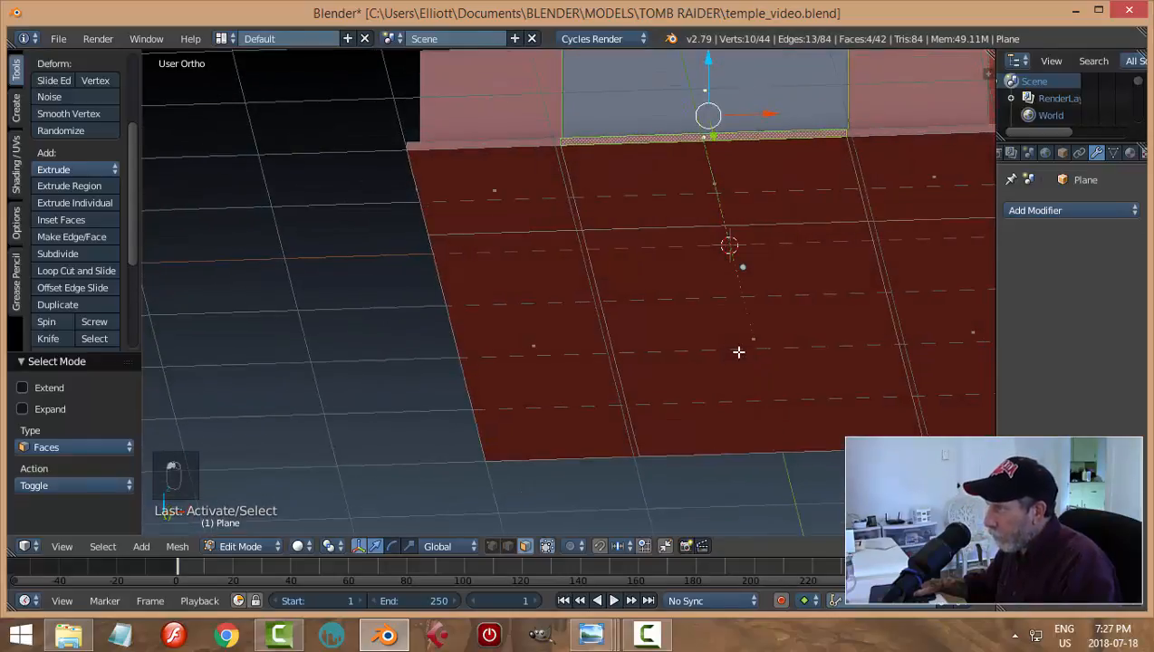
shift+right_click(743, 163)
shift+right_click(763, 246)
shift+right_click(775, 274)
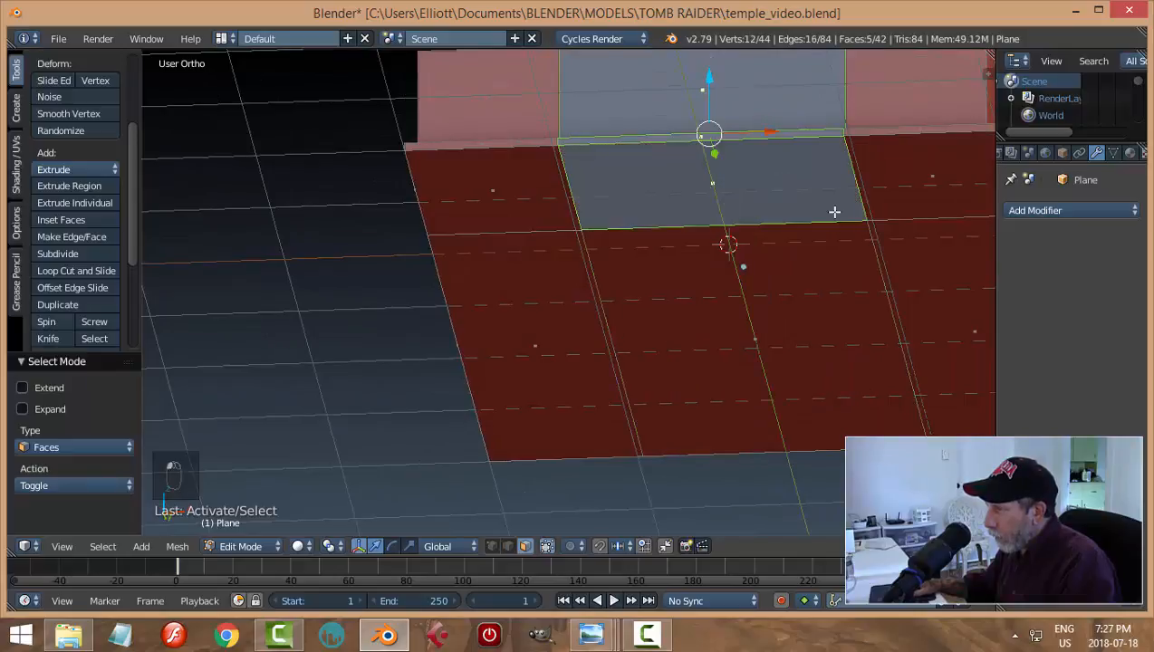
middle_drag(834, 214, 795, 344)
key(x)
click(810, 317)
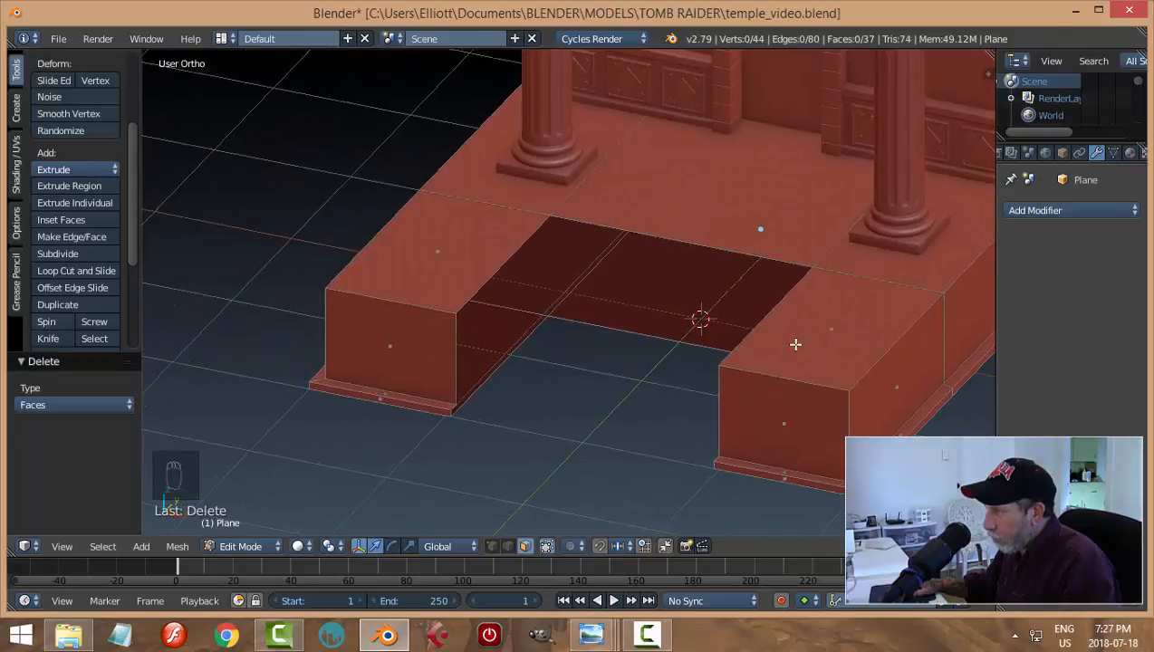
Snap the 3D cursor to the top edge at the back of the base's cutout, and deselect everything
middle_drag(704, 345, 699, 346)
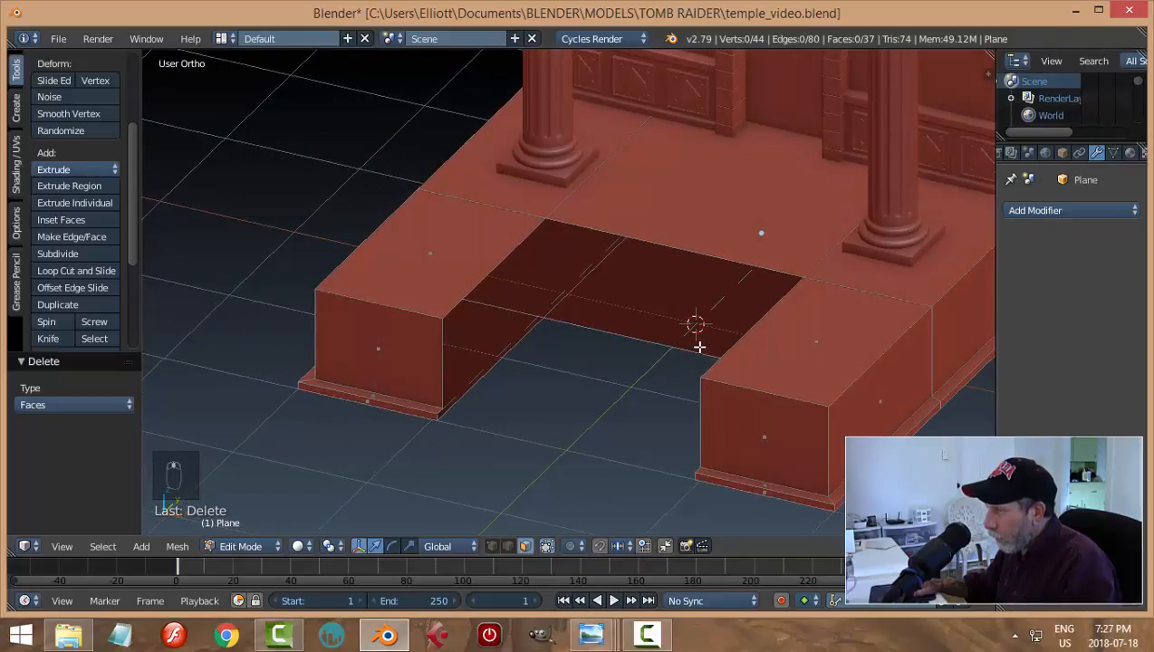
middle_drag(638, 317, 669, 312)
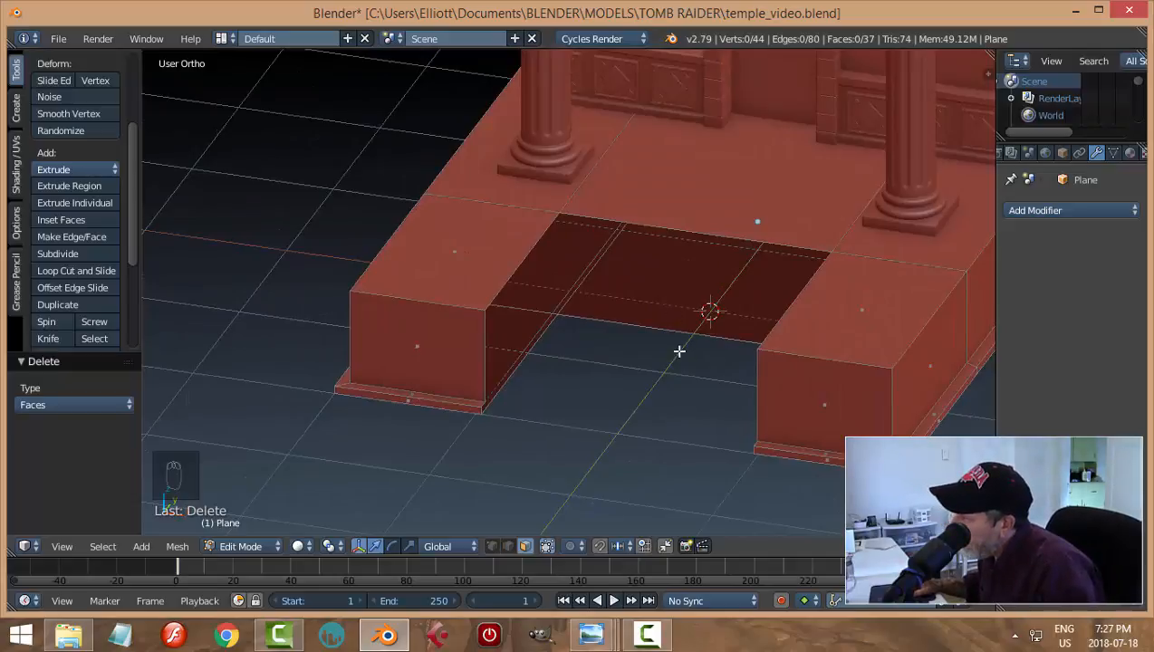
mouse_move(679, 351)
middle_down()
mouse_move(696, 345)
mouse_move(686, 361)
middle_up()
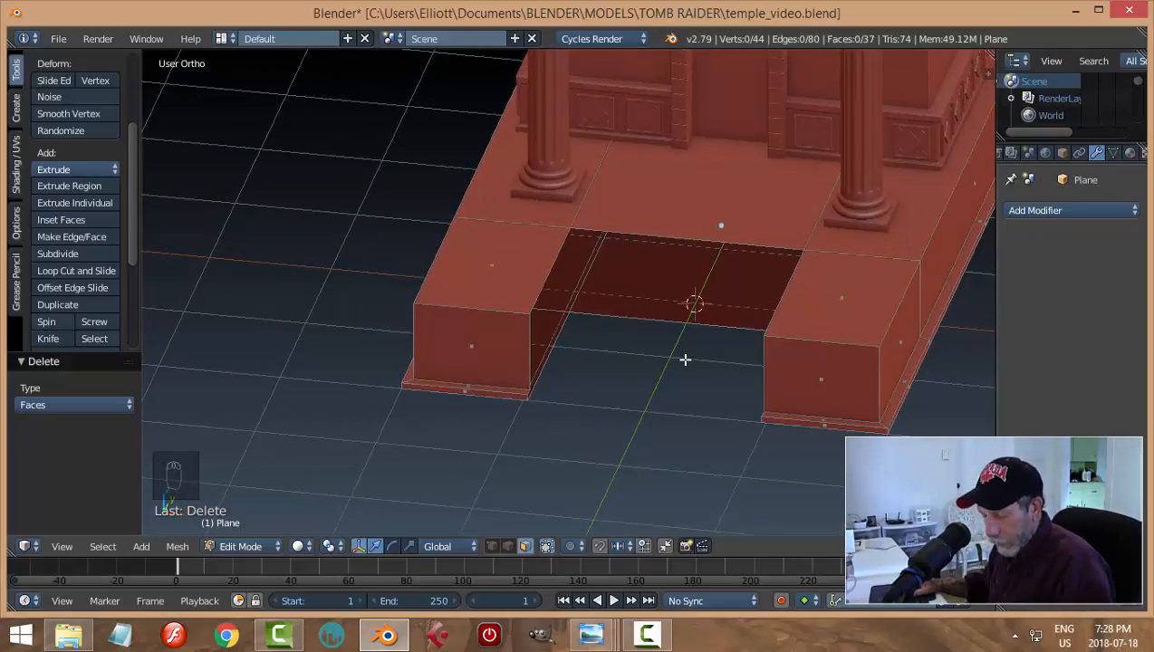
key(ctrl+Tab)
click(638, 345)
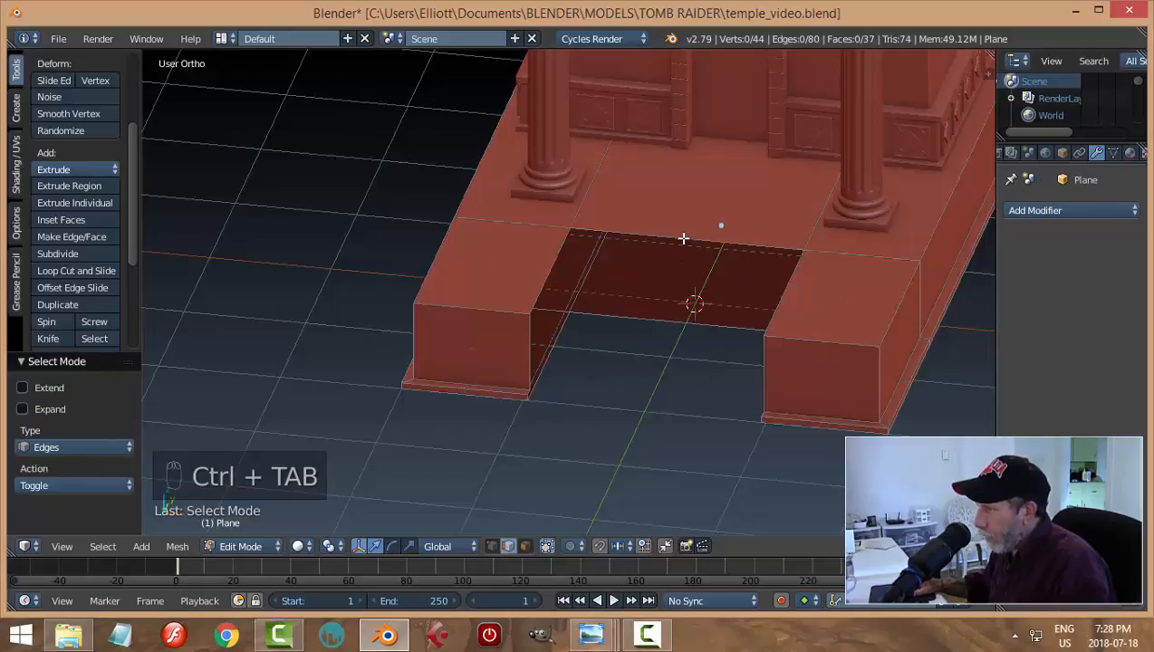
right_click(693, 304)
middle_drag(693, 332, 700, 336)
middle_drag(608, 344, 717, 323)
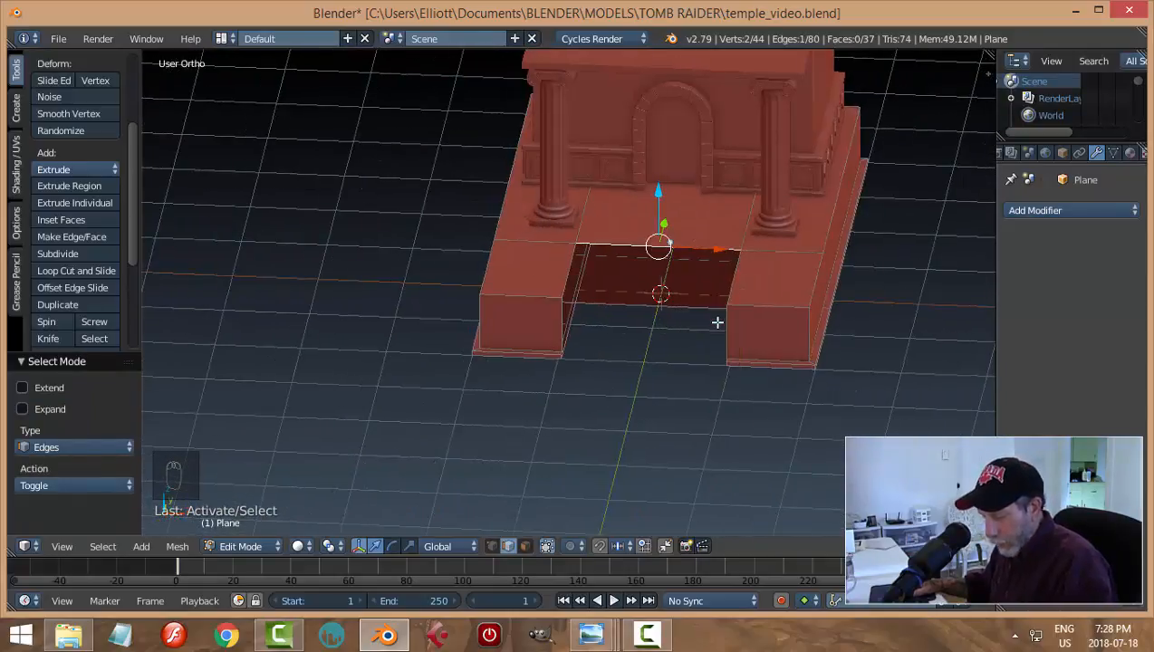
key(shift+s)
click(717, 322)
key(a)
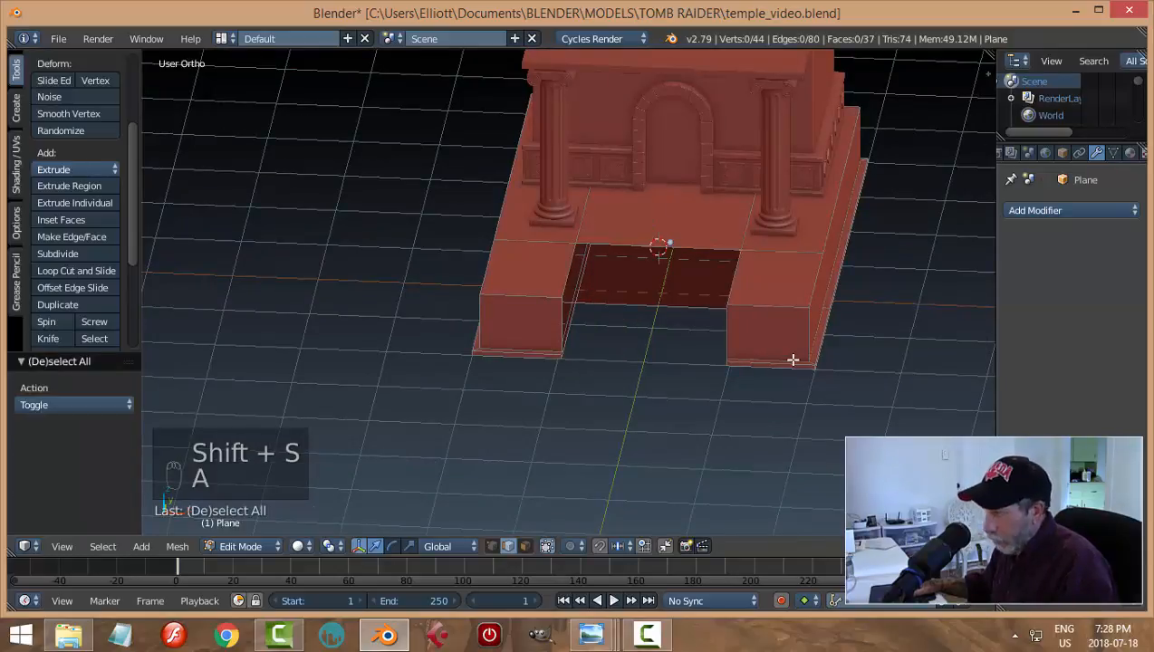
Add a cube at the 3D cursor and scale it to about 0.116 in Y and Z, leaving X locked
key(shift+a)
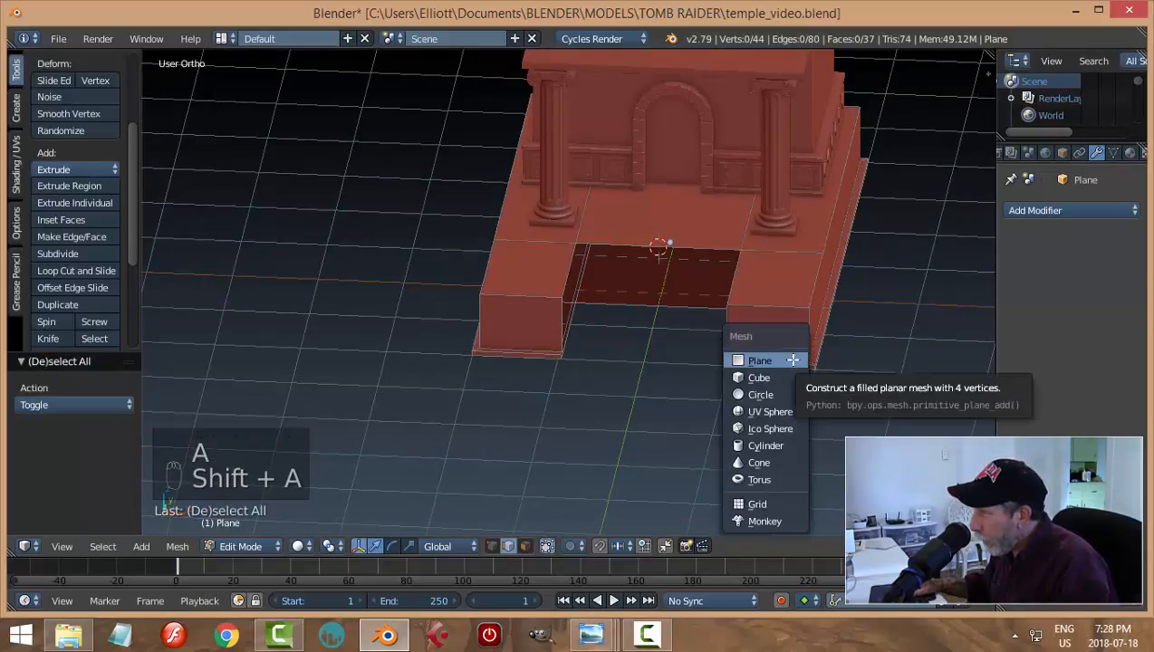
click(784, 375)
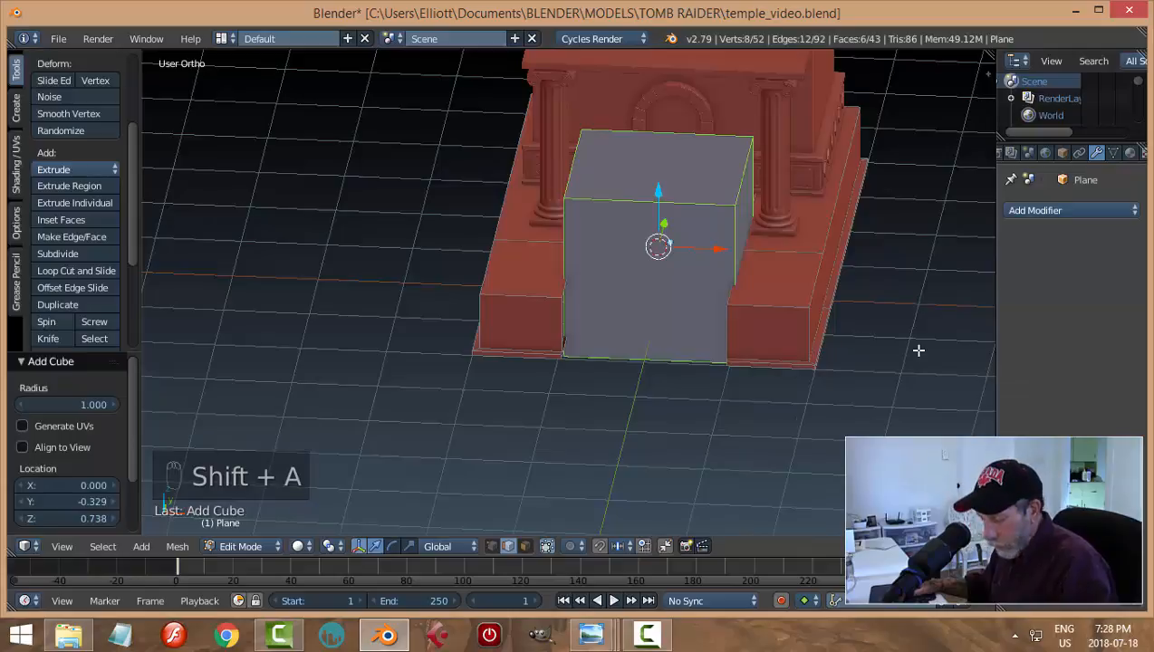
middle_drag(902, 365, 812, 359)
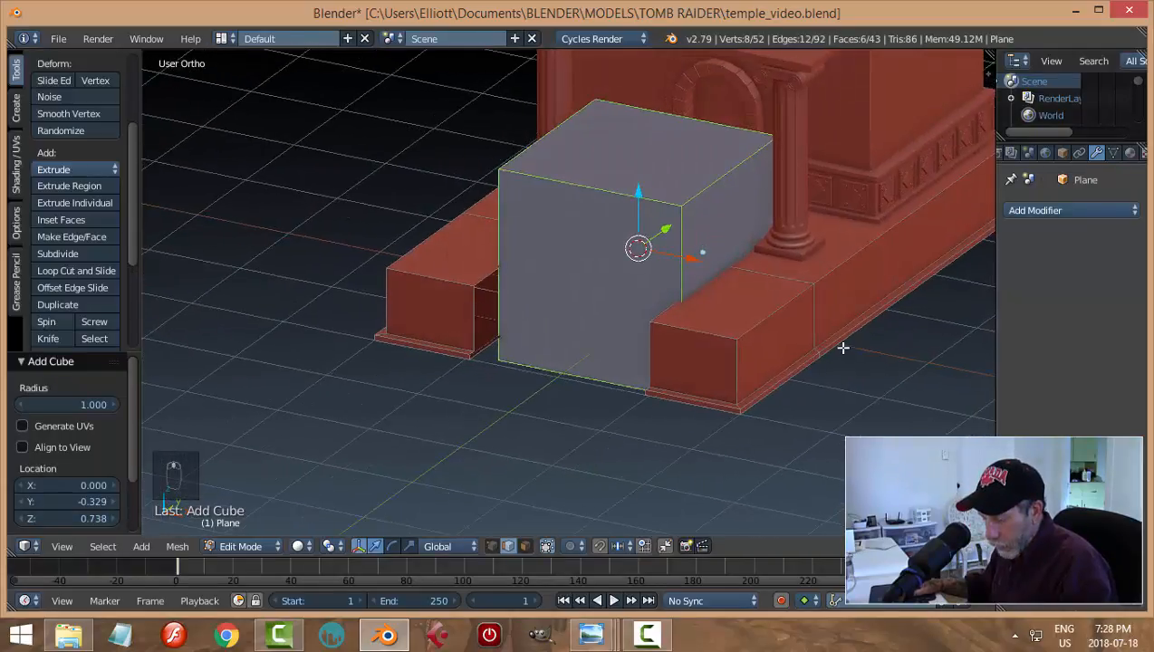
key(s)
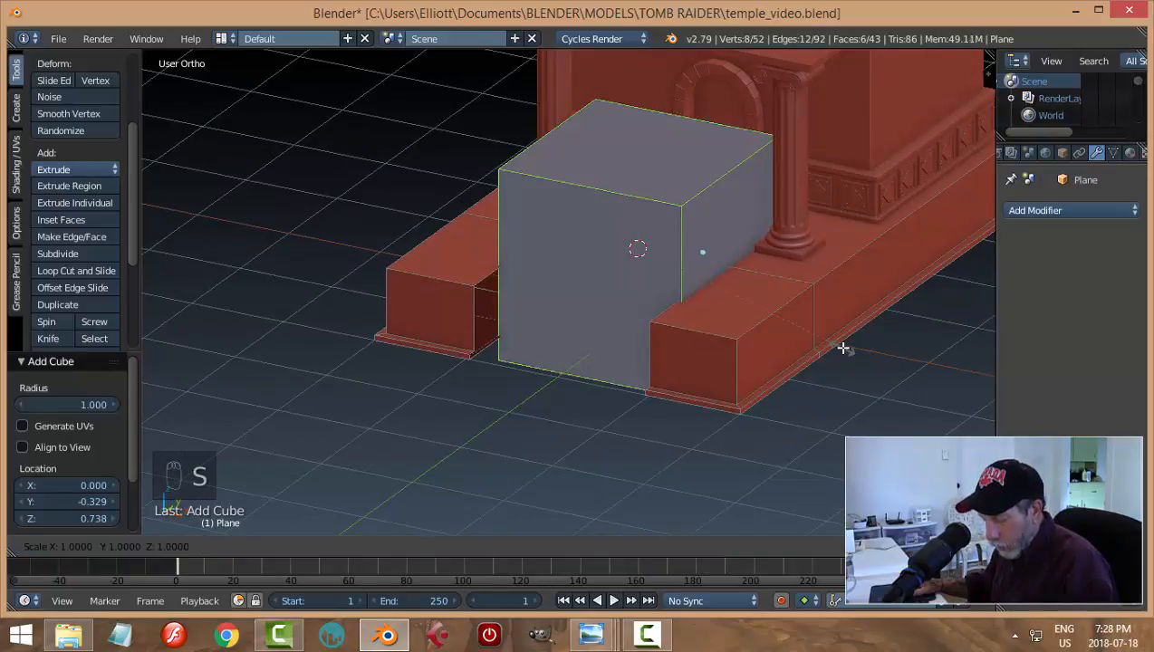
key(shift+x)
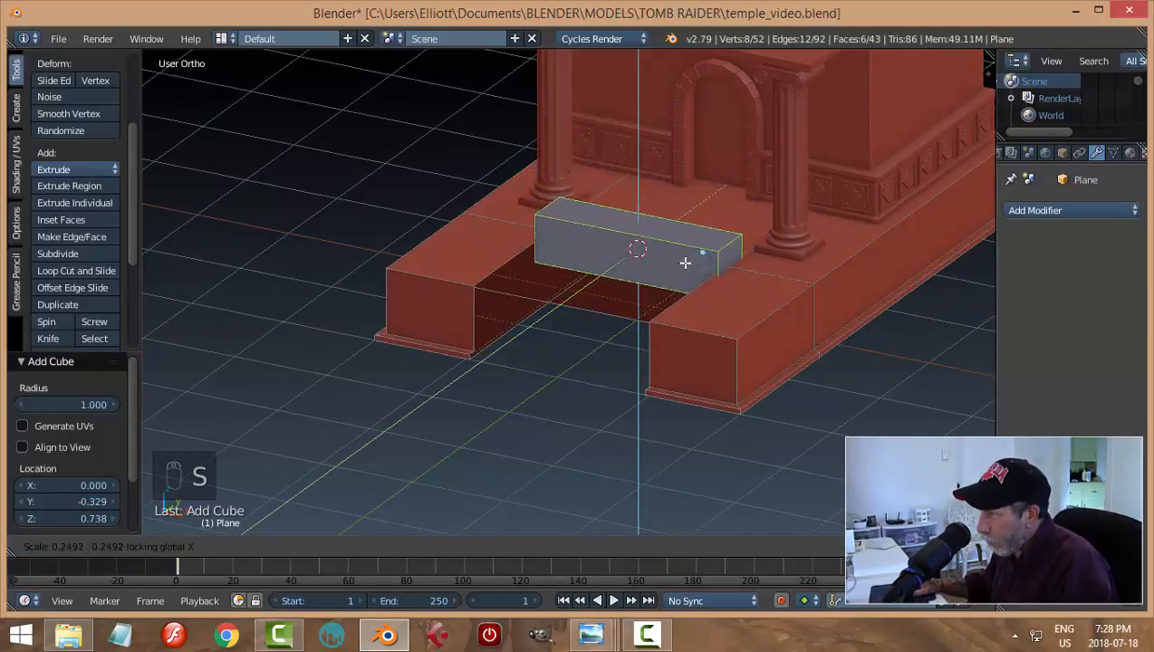
click(662, 258)
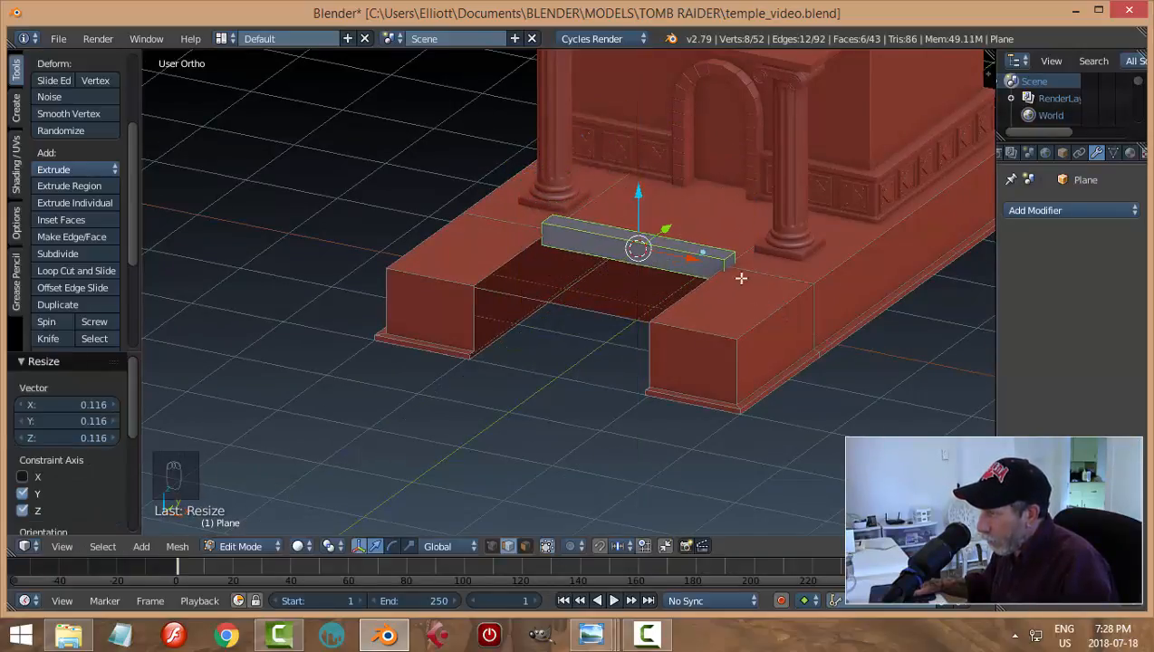
Flatten the block into a stair tread by scaling it to about 0.501 along Z and 1.642 along Y
middle_drag(741, 278, 666, 290)
key(s)
key(z)
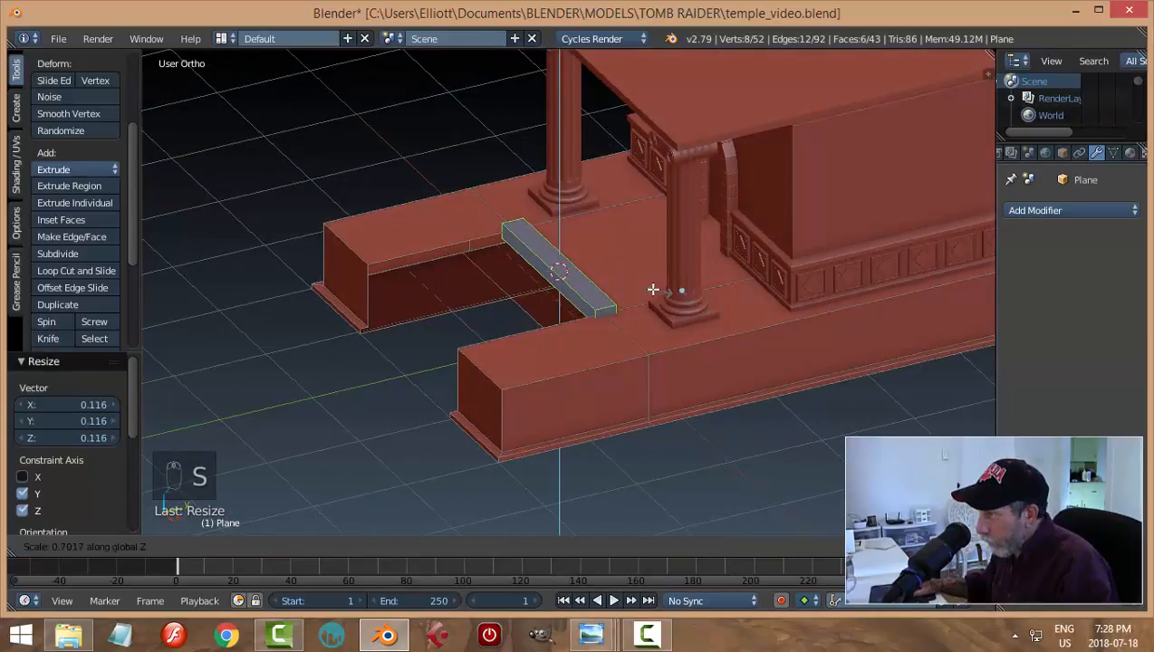
click(634, 283)
key(s)
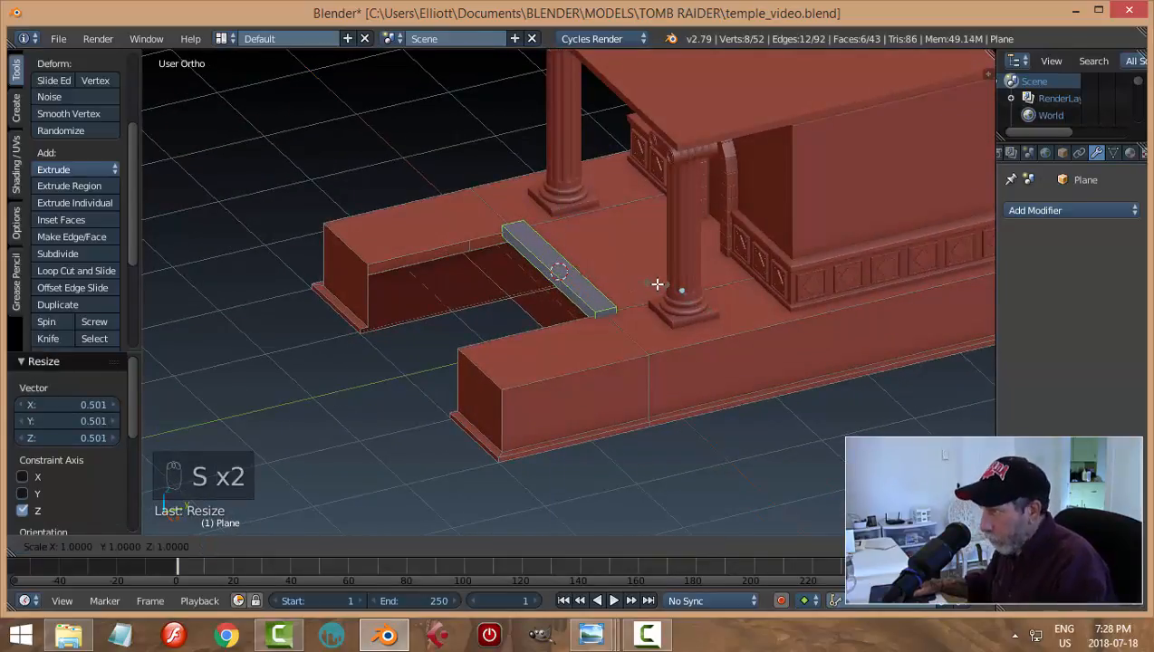
key(y)
click(682, 289)
middle_drag(681, 288, 695, 219)
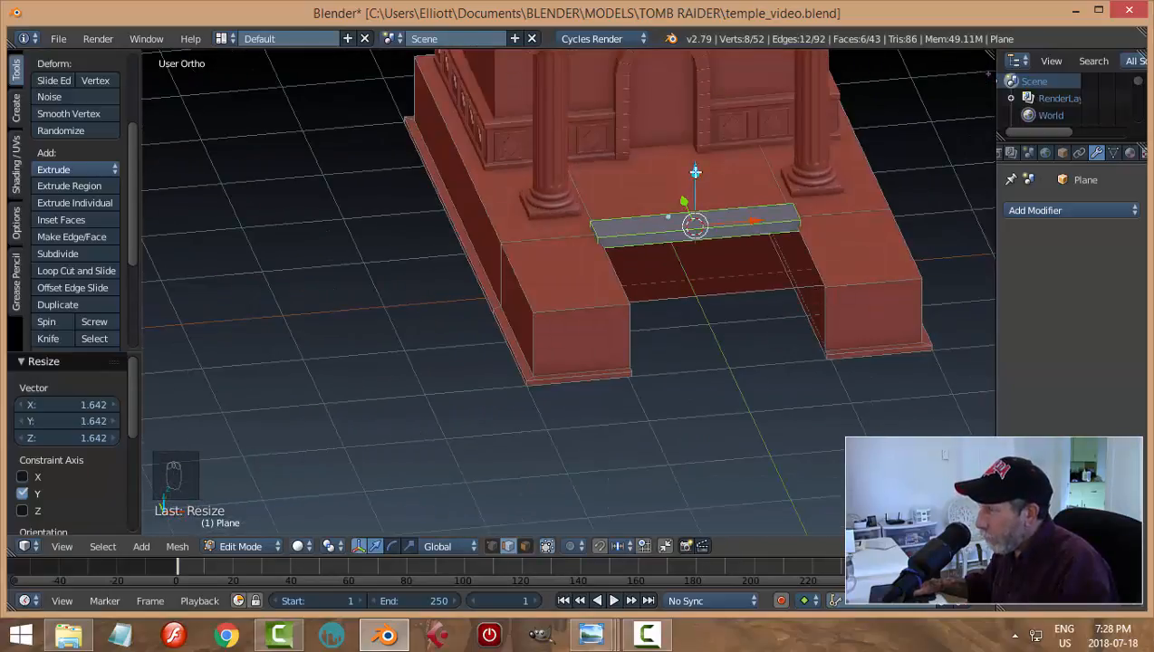
Lower the tread by about 0.2 along Z, just below the platform's top surface
key(g)
key(z)
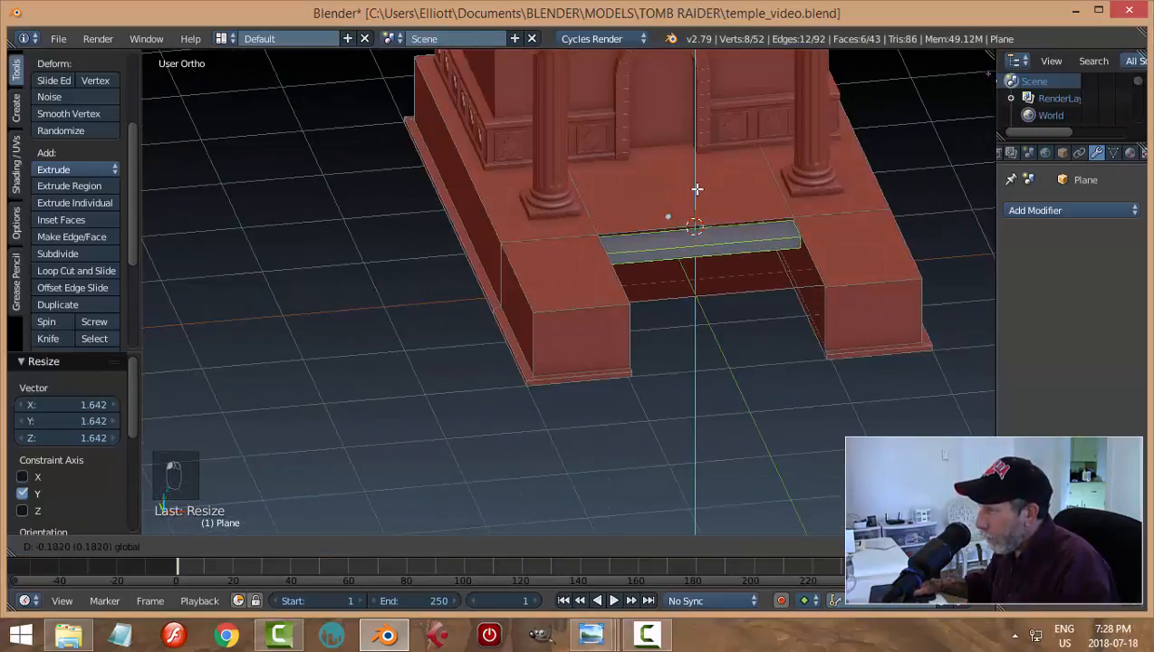
drag(697, 189, 697, 192)
middle_drag(814, 296, 643, 332)
scroll(659, 335, up, 2)
scroll(652, 327, down, 3)
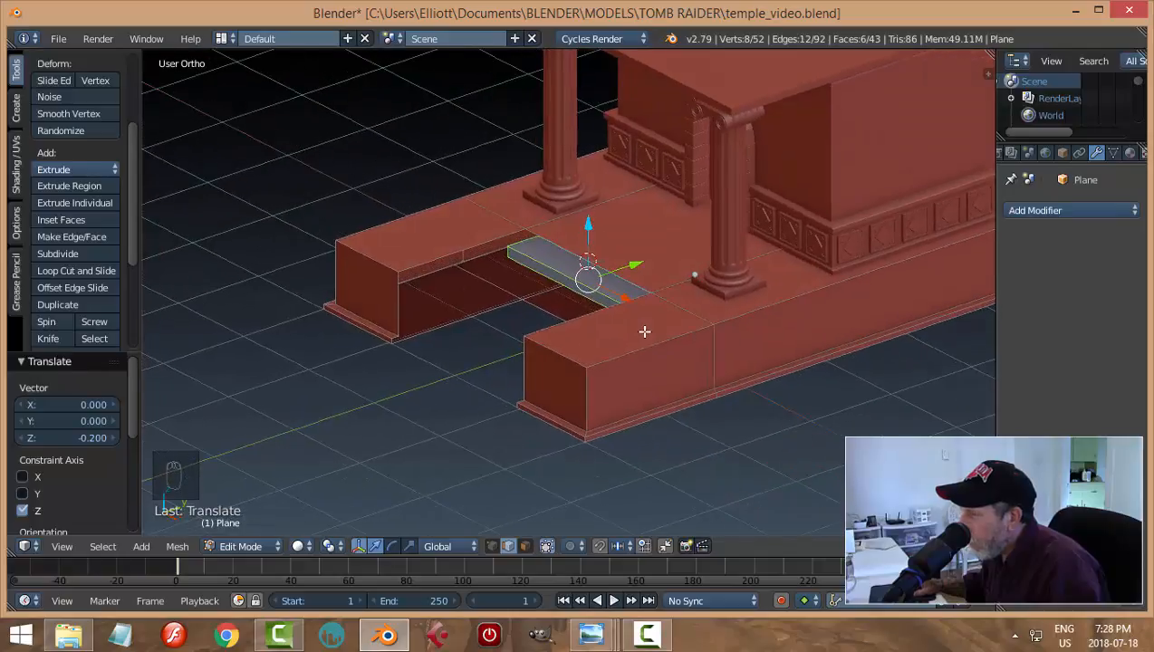
key(Tab)
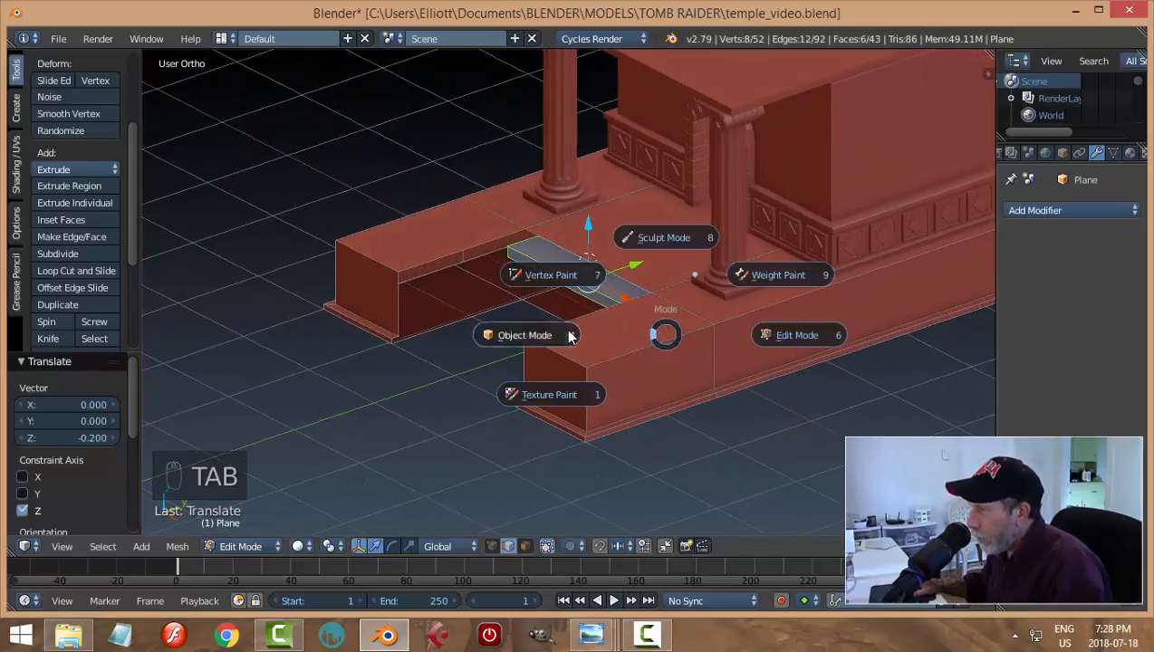
click(543, 333)
key(Tab)
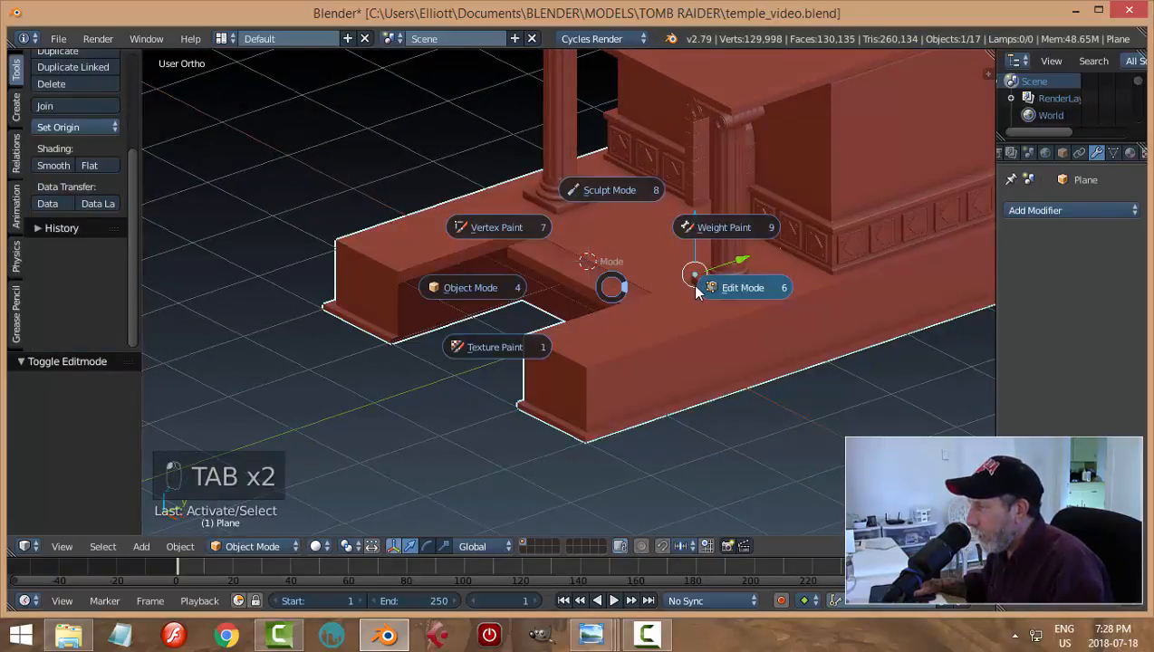
click(691, 284)
Separate the tread from the base as its own object, and select it in Object Mode
key(p)
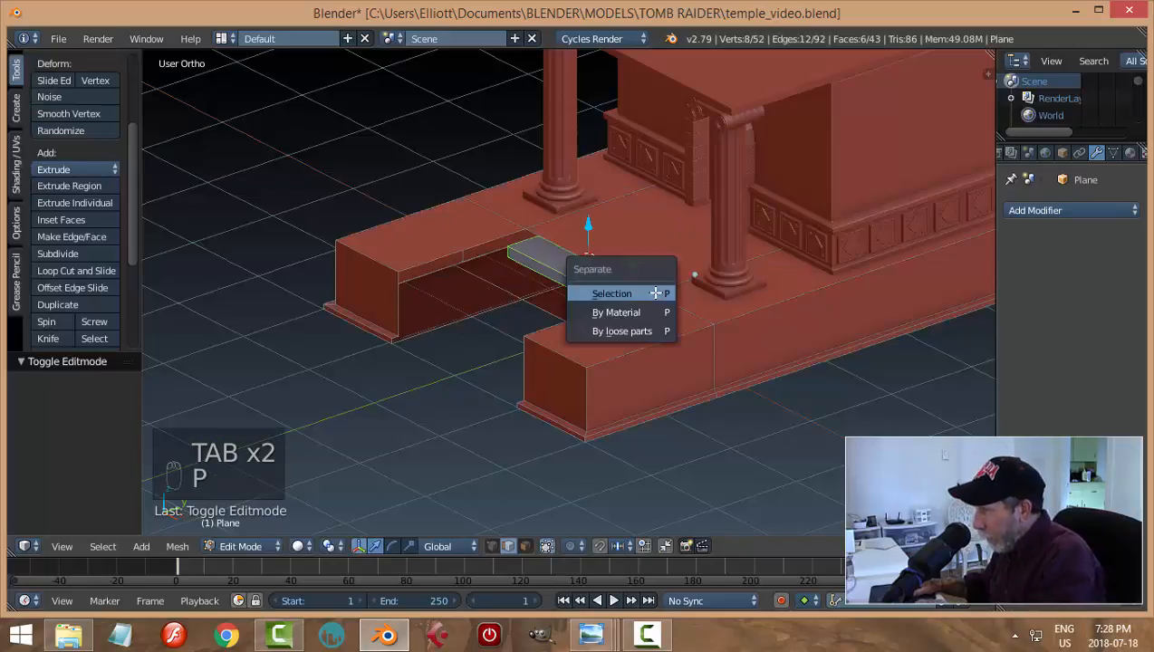
click(654, 290)
key(Tab)
click(552, 297)
right_click(580, 280)
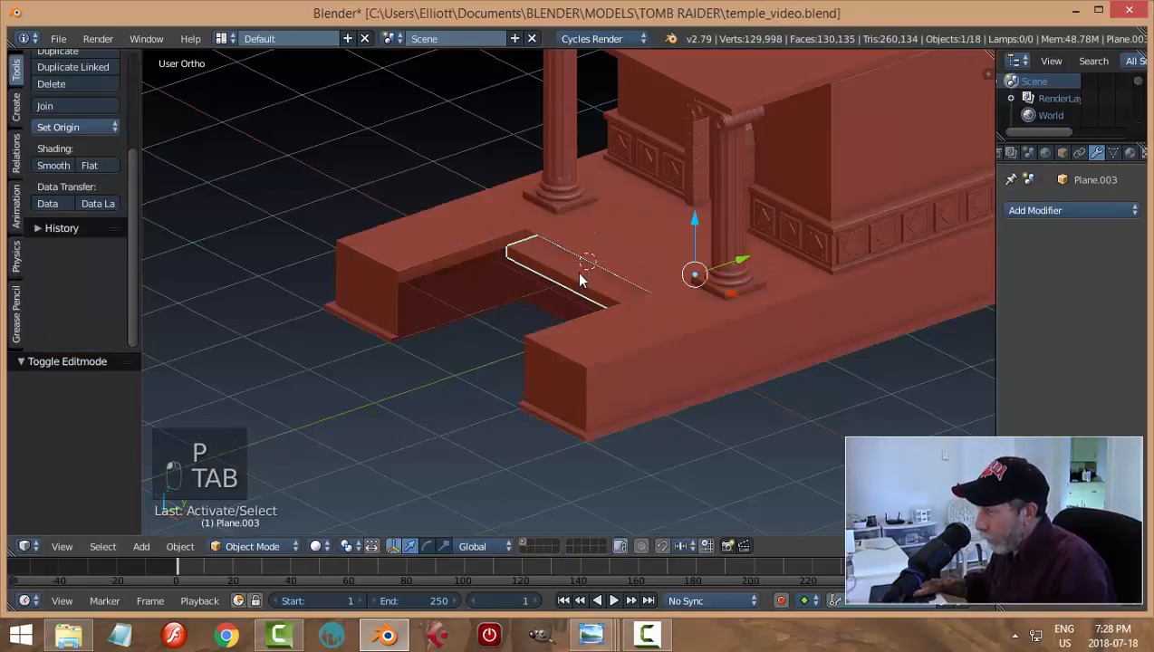
Move the tread about 2.752 forward along negative Y and set its origin to its geometry
drag(692, 275, 472, 346)
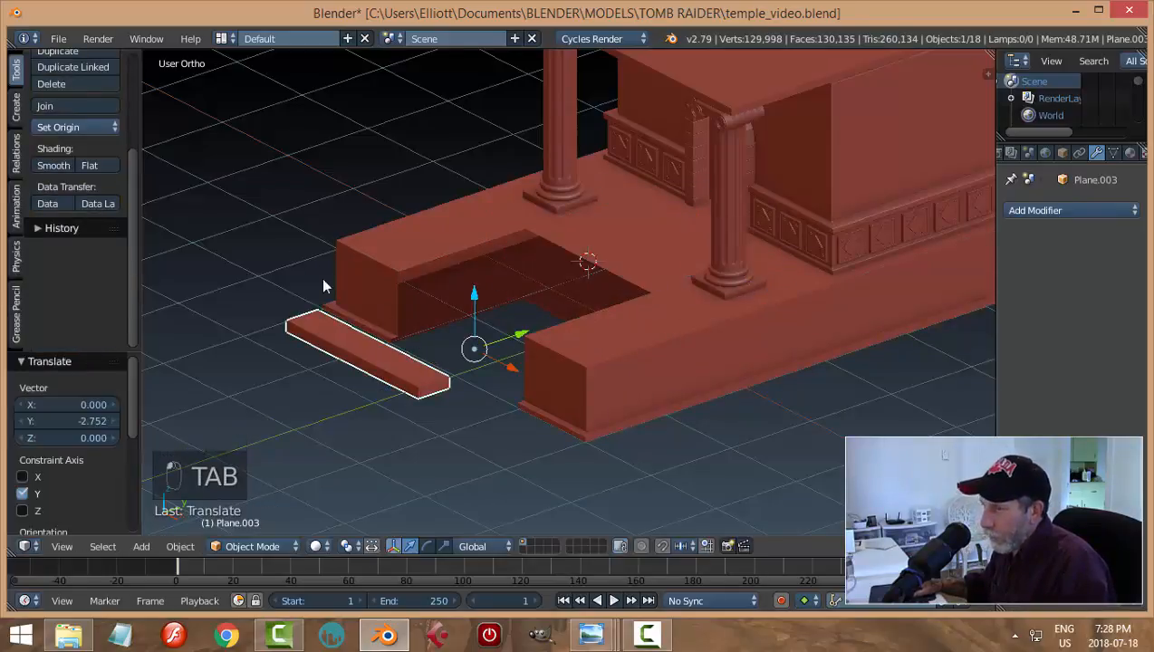
click(82, 127)
click(91, 166)
Lower the tread by about 0.463 along Z in the right orthographic view so it rests at ground level
middle_drag(460, 344, 407, 343)
scroll(436, 342, down, 1)
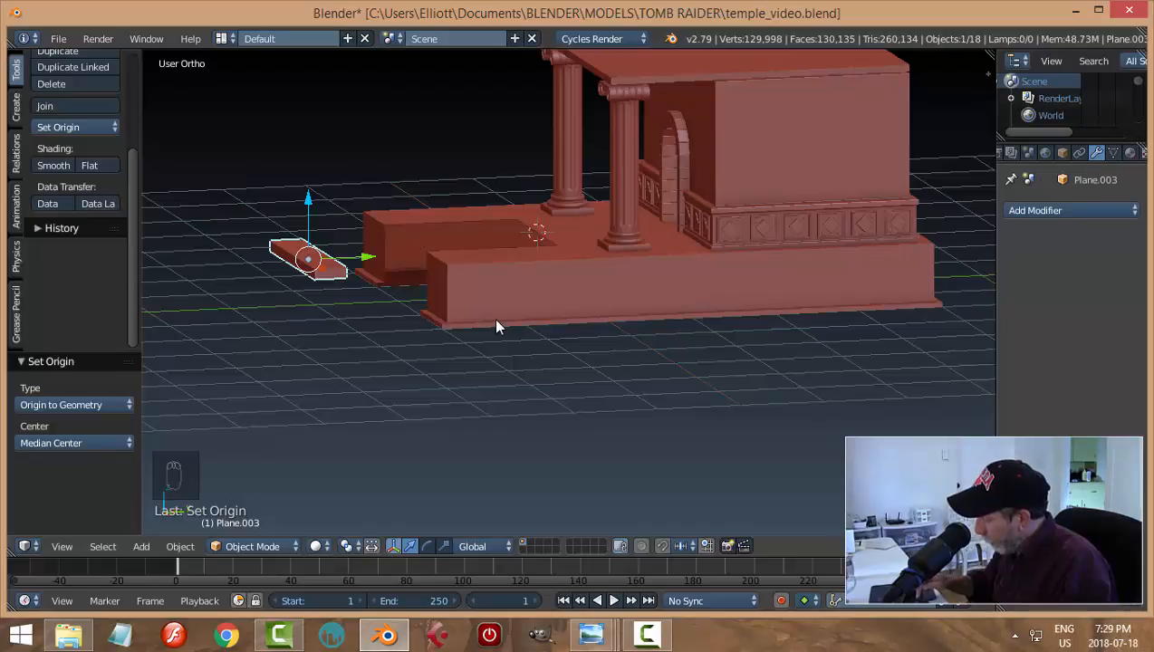
key(KP_3)
drag(273, 166, 276, 211)
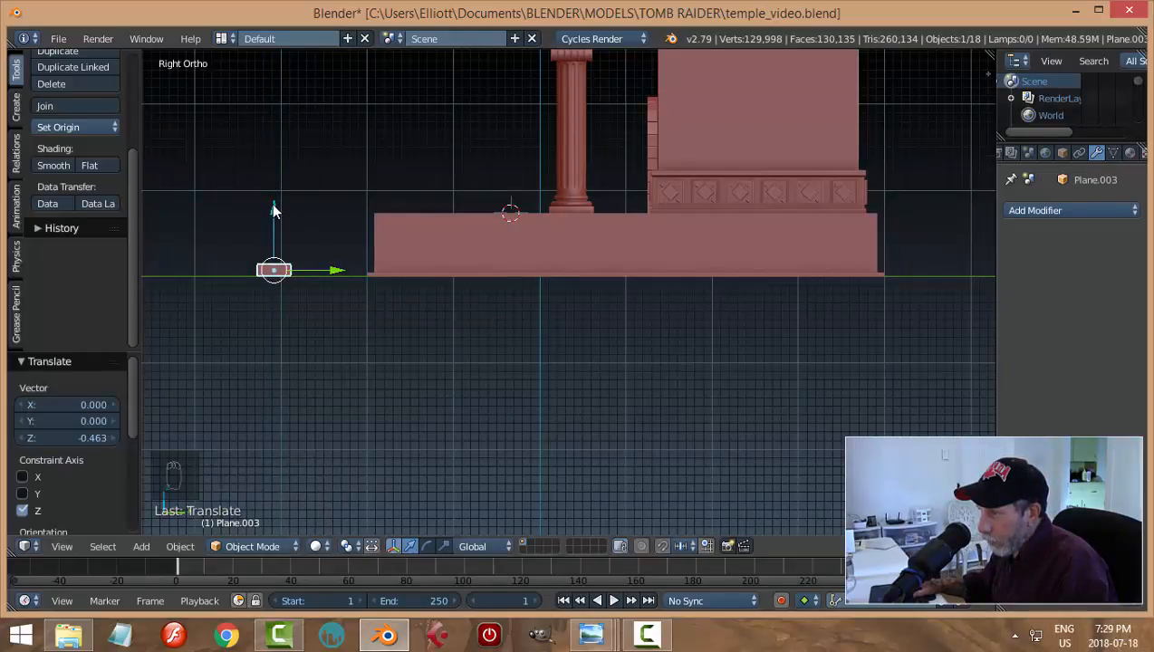
middle_drag(276, 211, 461, 345)
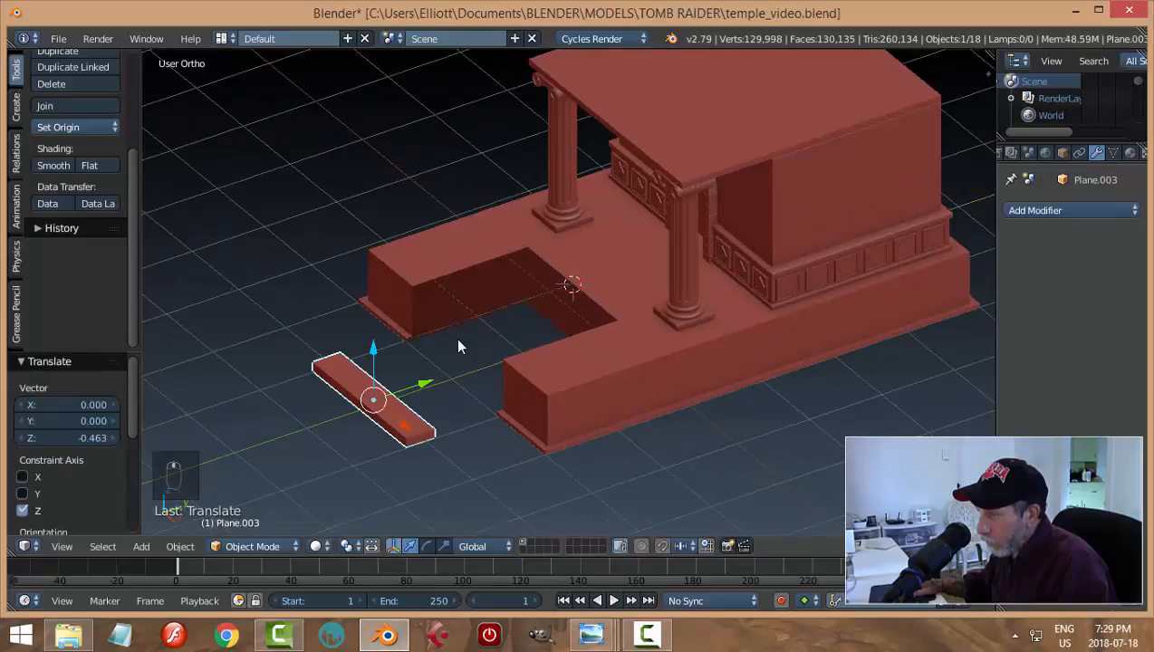
Add an Array modifier to the stair tread and set its relative Y offset to 1
click(1050, 210)
click(838, 250)
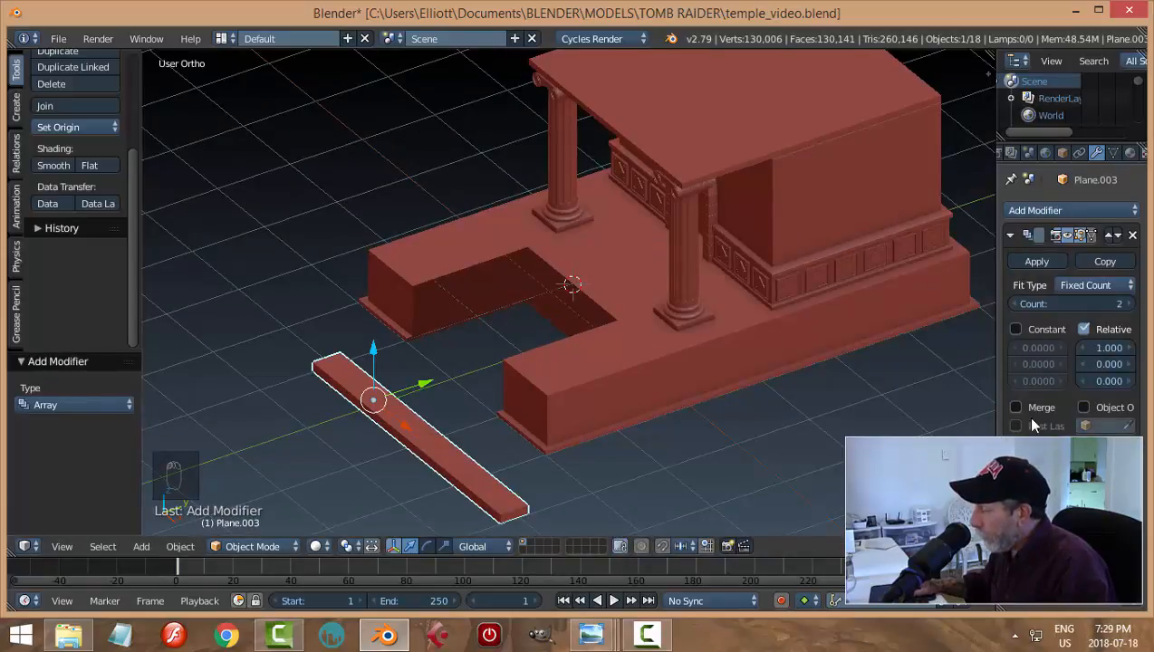
middle_drag(829, 450, 737, 422)
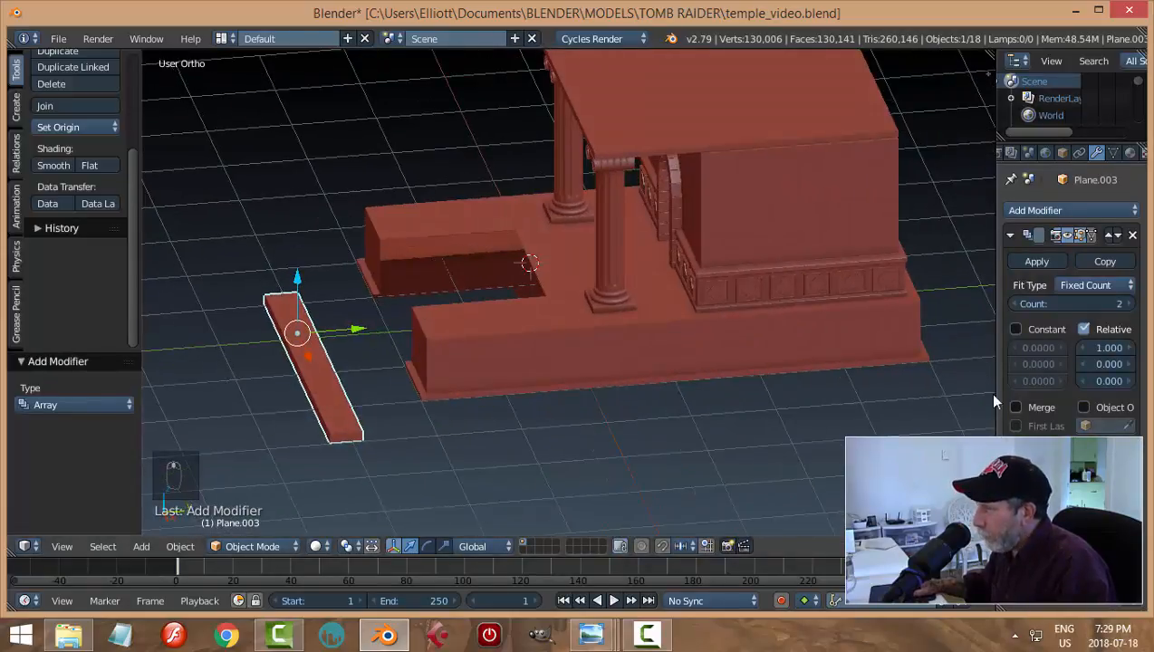
click(1110, 365)
text(1)
key(Return)
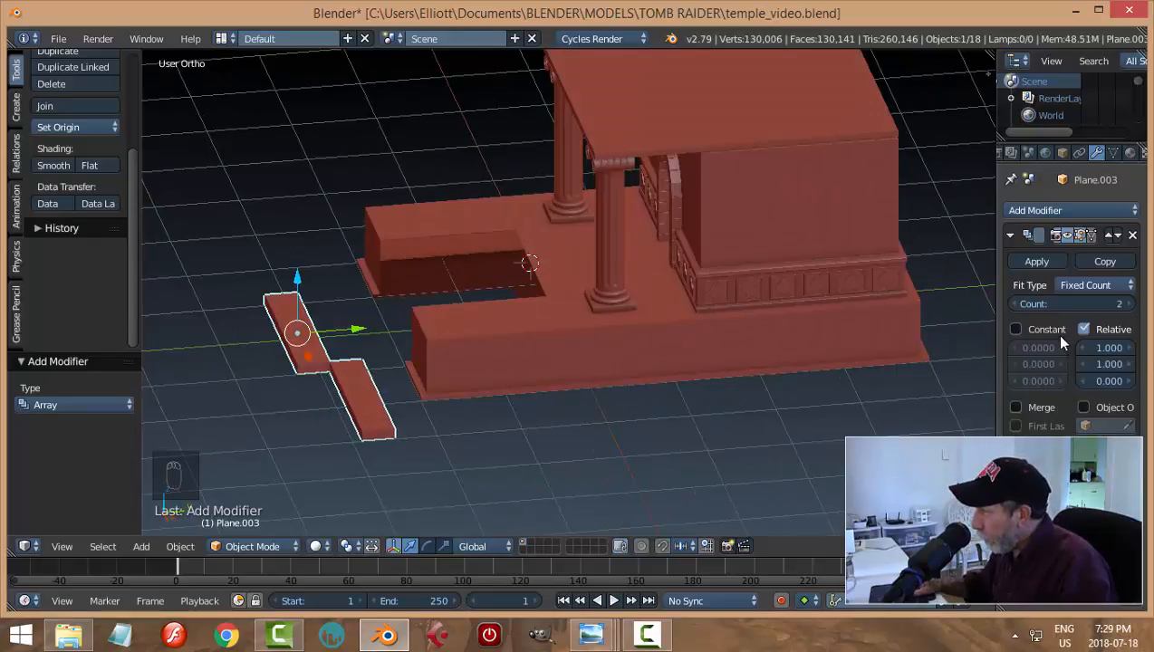
Set the array's relative Z offset to 1.7 and its relative X offset to 0
mouse_move(1108, 381)
mouse_down()
mouse_move(1130, 381)
mouse_move(1122, 365)
mouse_up()
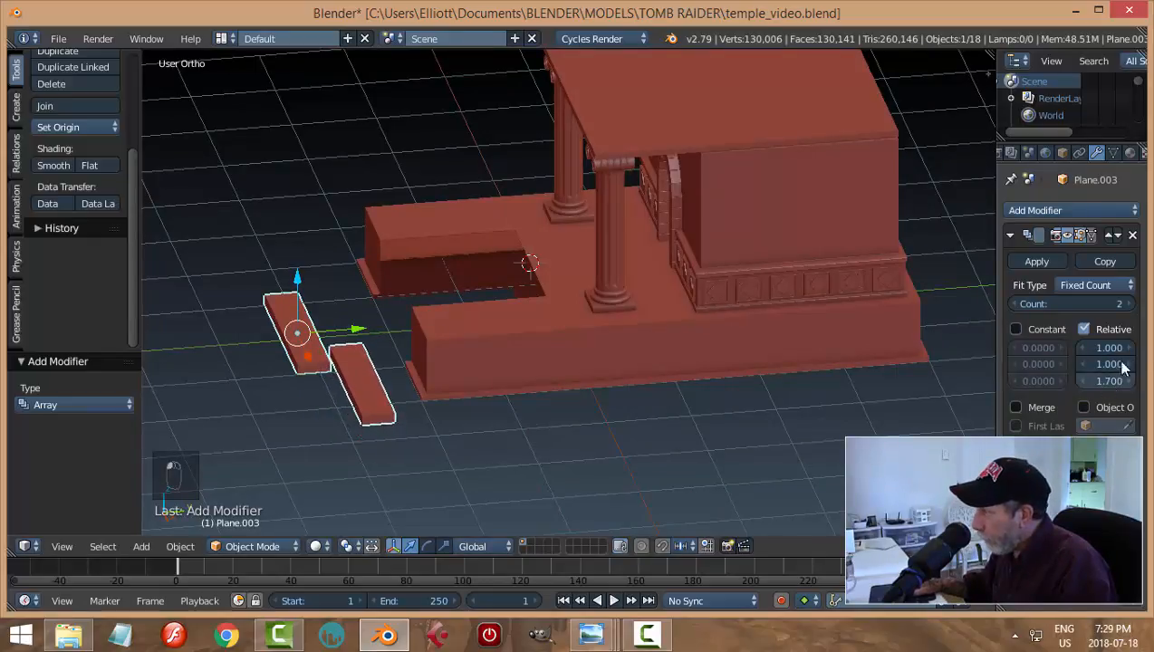
click(1122, 353)
click(1117, 349)
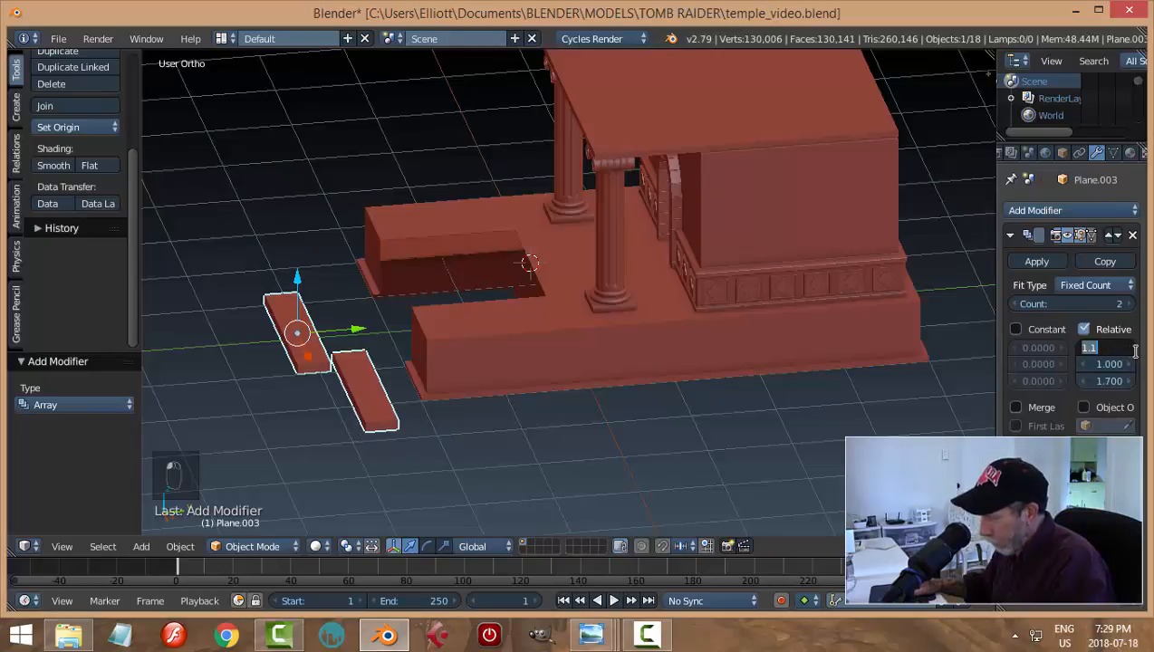
text(0)
key(Return)
middle_drag(580, 403, 471, 398)
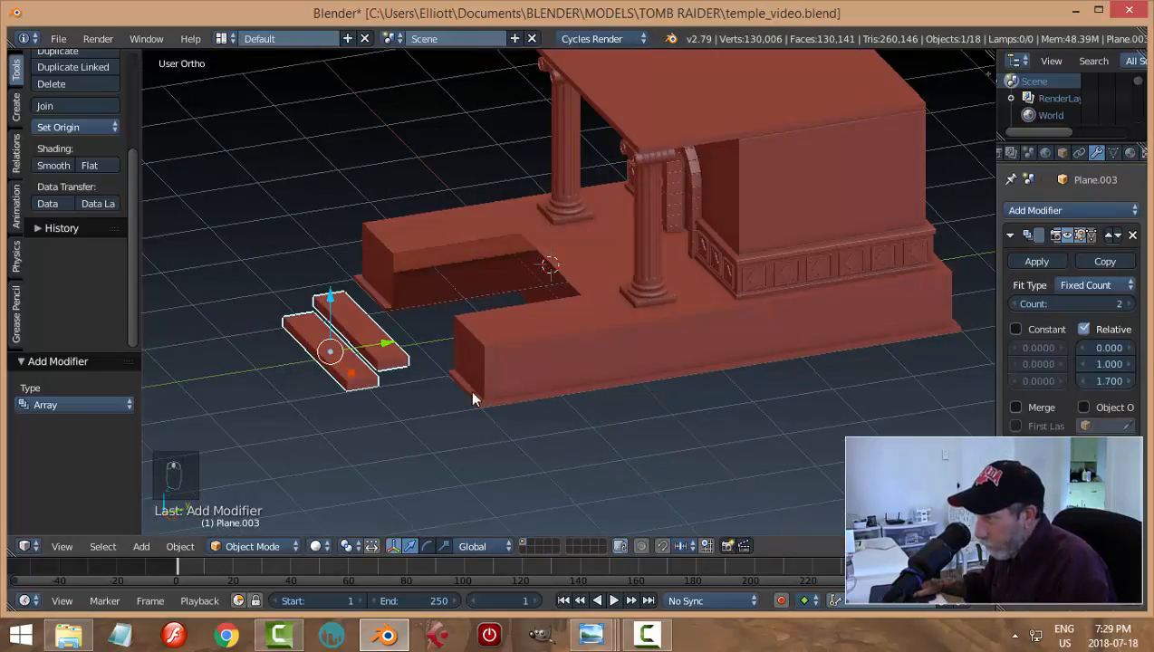
Reduce the array's relative Y offset to 0.6 and its relative Z offset to 1.0
drag(1117, 366, 1079, 366)
middle_drag(722, 432, 698, 401)
scroll(571, 407, up, 3)
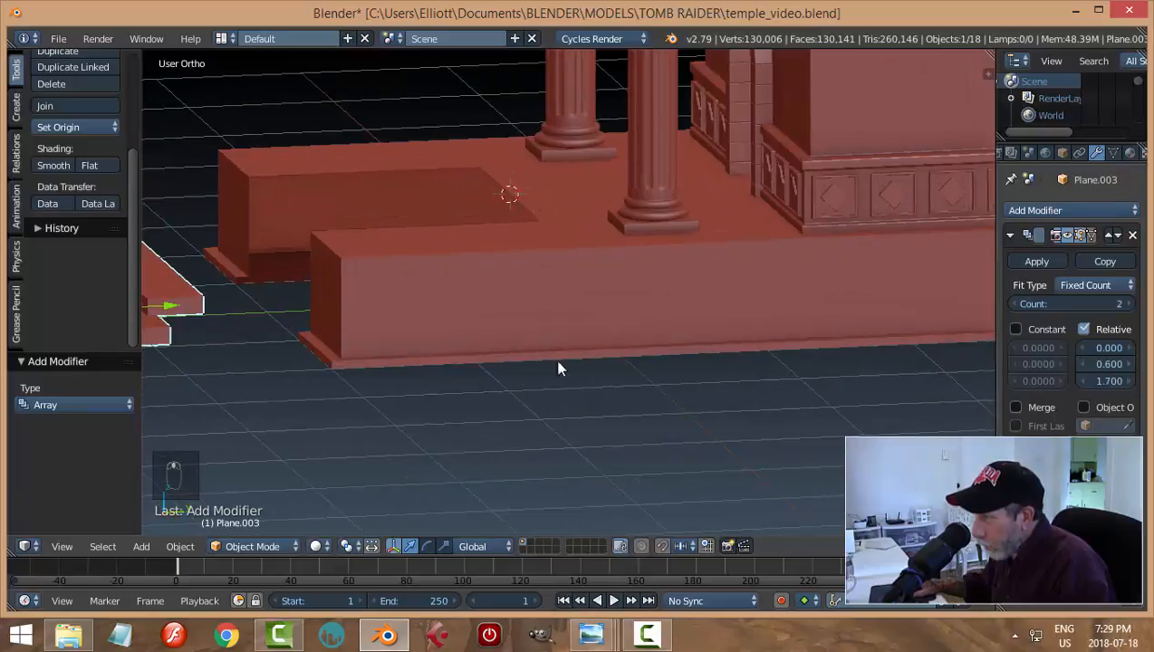
shift+middle_drag(439, 367, 802, 424)
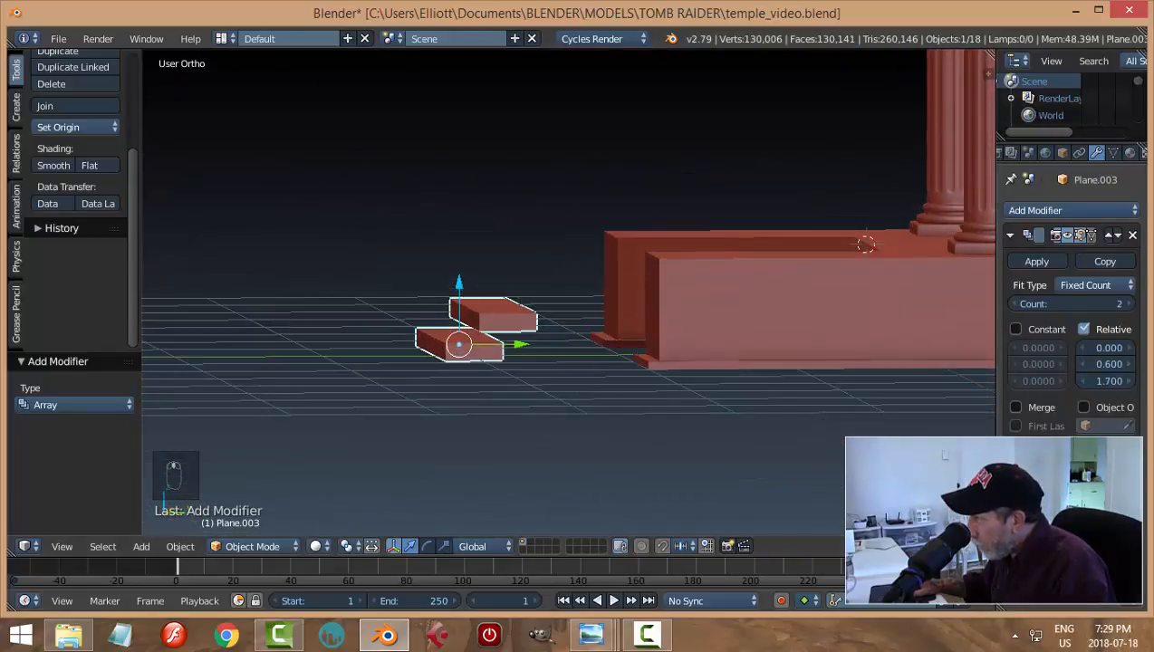
drag(1123, 381, 1082, 381)
middle_drag(490, 382, 494, 398)
Raise the array count to 5 and move the stairs about 1.265 along Y into the gap in the base
click(1130, 304)
click(1130, 304)
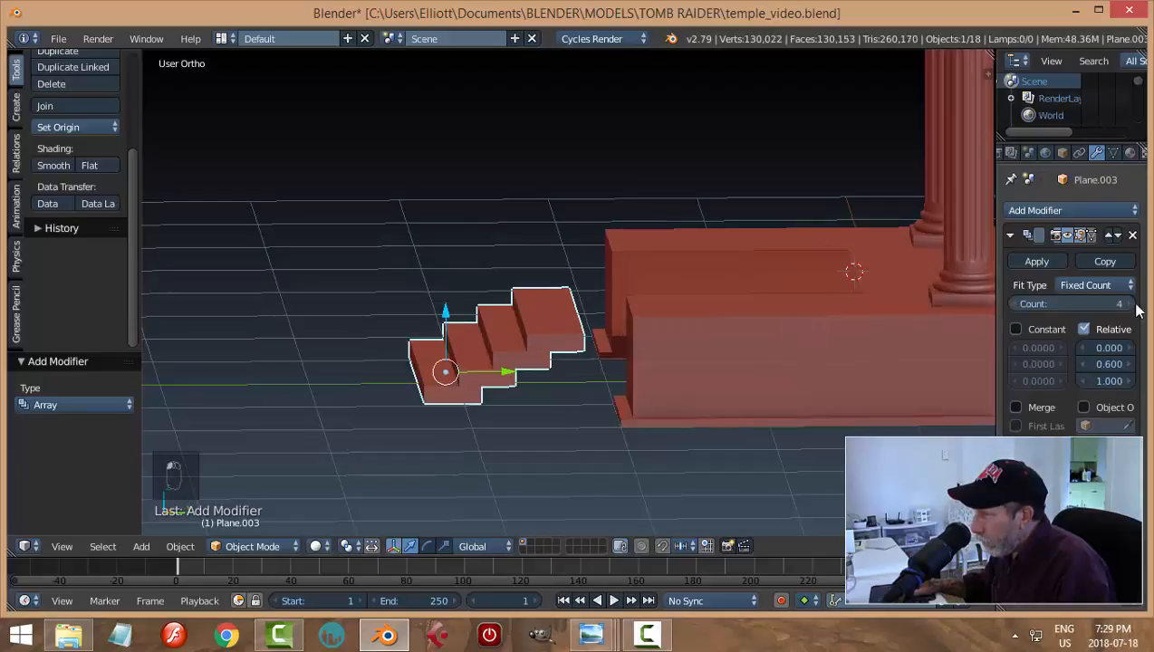
click(1130, 304)
key(g)
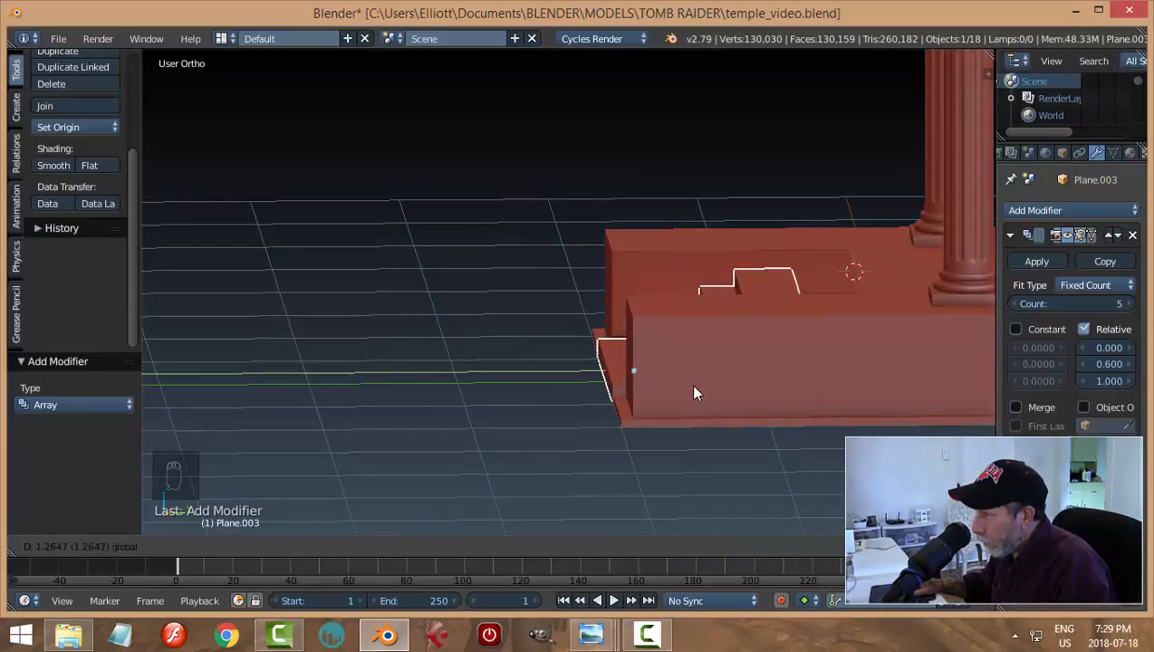
click(692, 393)
middle_drag(693, 393, 874, 396)
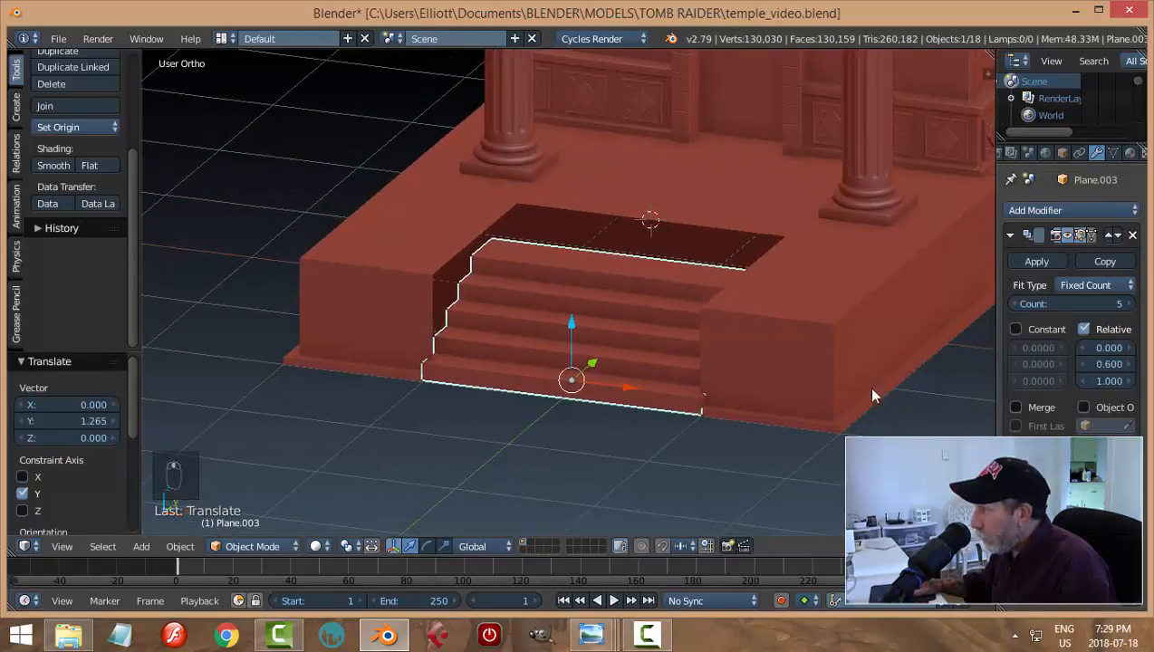
Adjust the array count to 6 so the top tread meets the platform surface
click(1130, 304)
click(1130, 304)
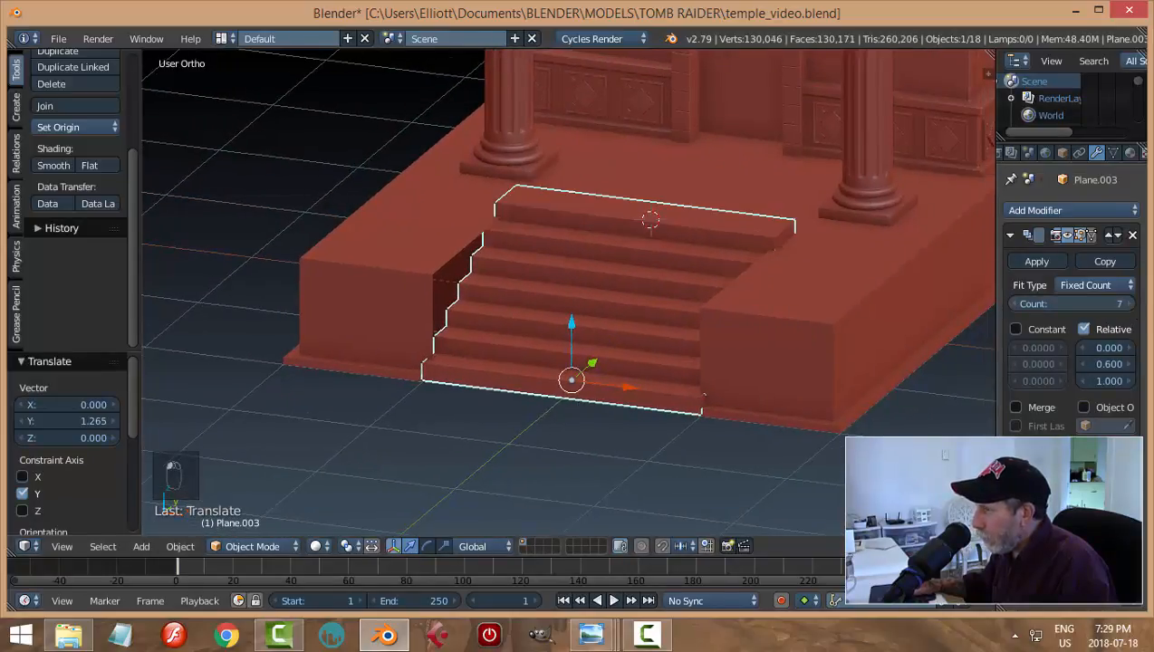
middle_drag(904, 388, 747, 384)
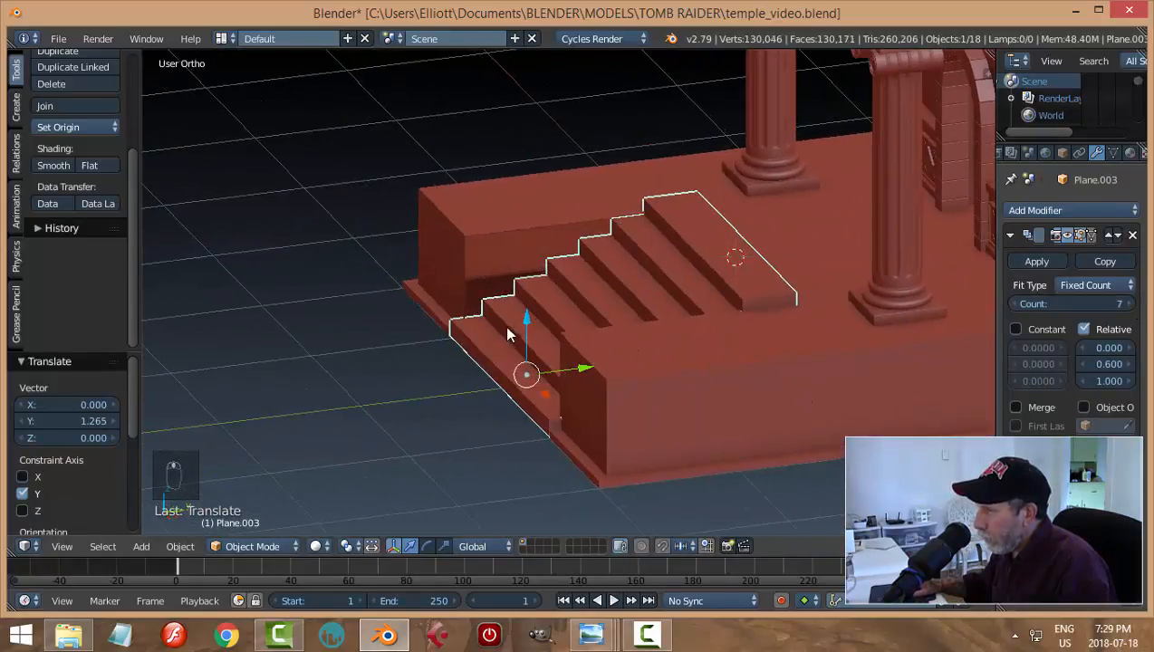
click(1015, 304)
Scale the whole tread mesh about 1.13 along Y in Edit Mode to close the gap behind the top step
middle_drag(810, 363, 778, 379)
key(Tab)
click(931, 385)
key(a)
key(a)
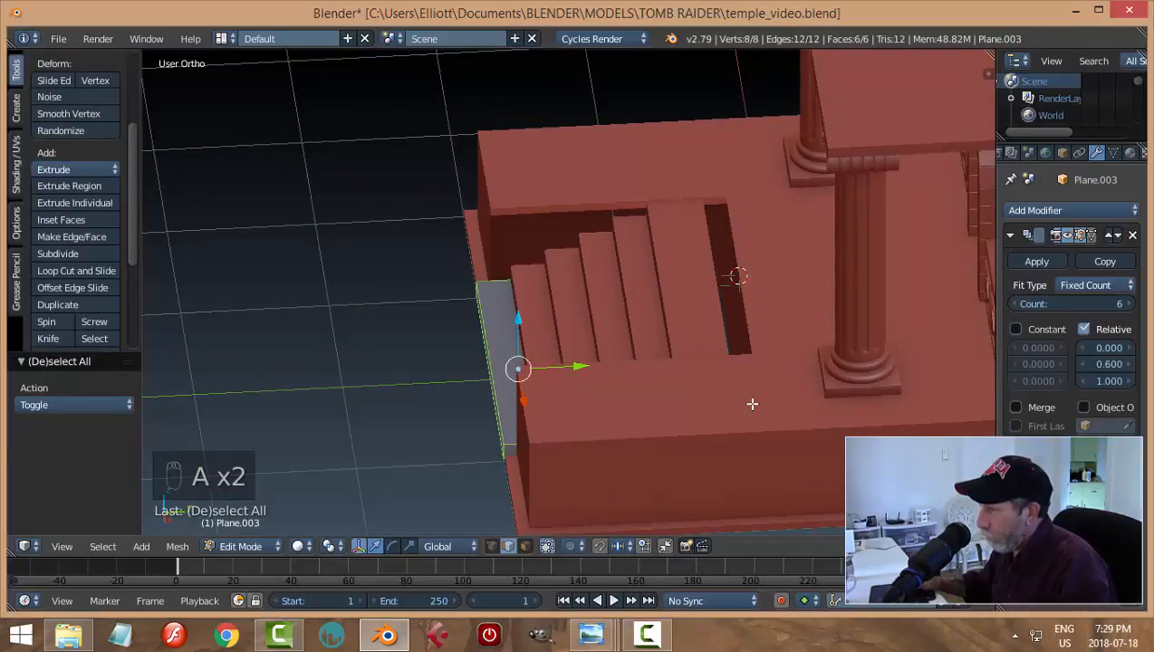
key(s)
key(y)
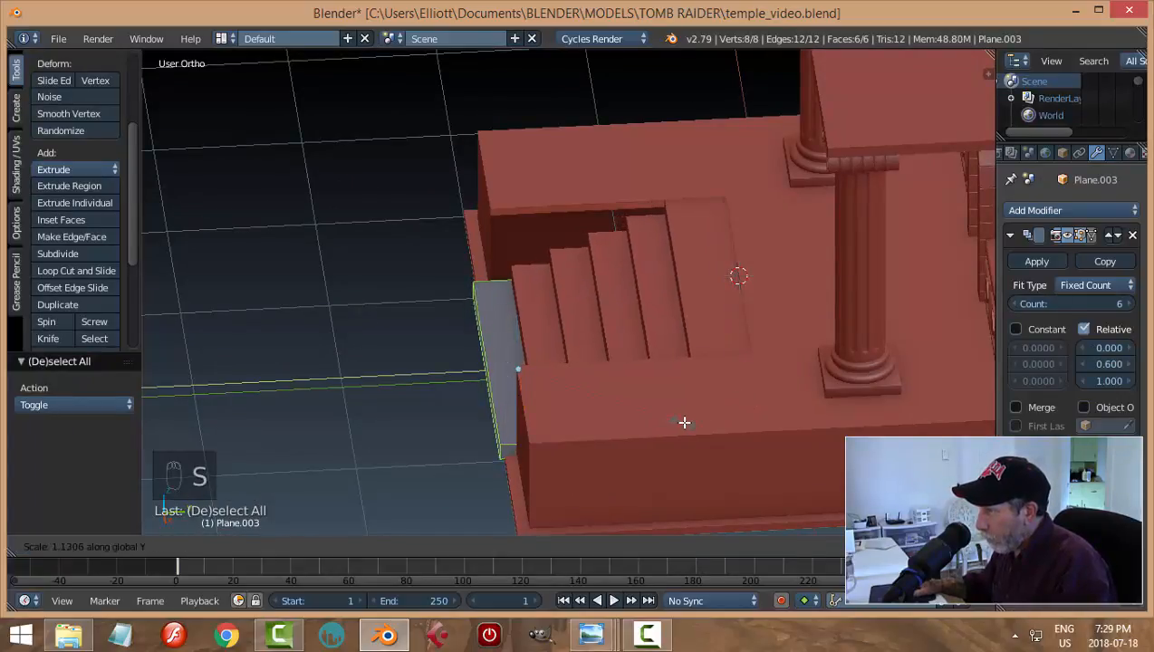
click(683, 421)
key(a)
middle_drag(626, 425, 647, 400)
key(Tab)
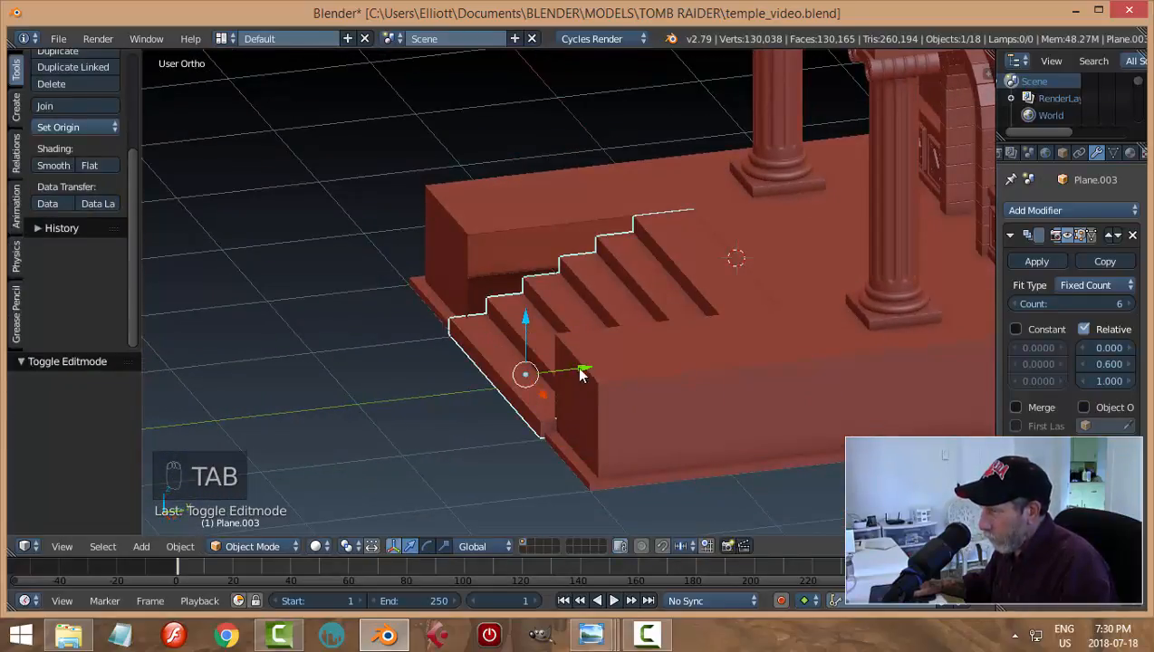
Move the staircase about 0.036 along Y into the opening, and hide it from view
drag(581, 374, 667, 367)
middle_drag(668, 366, 790, 369)
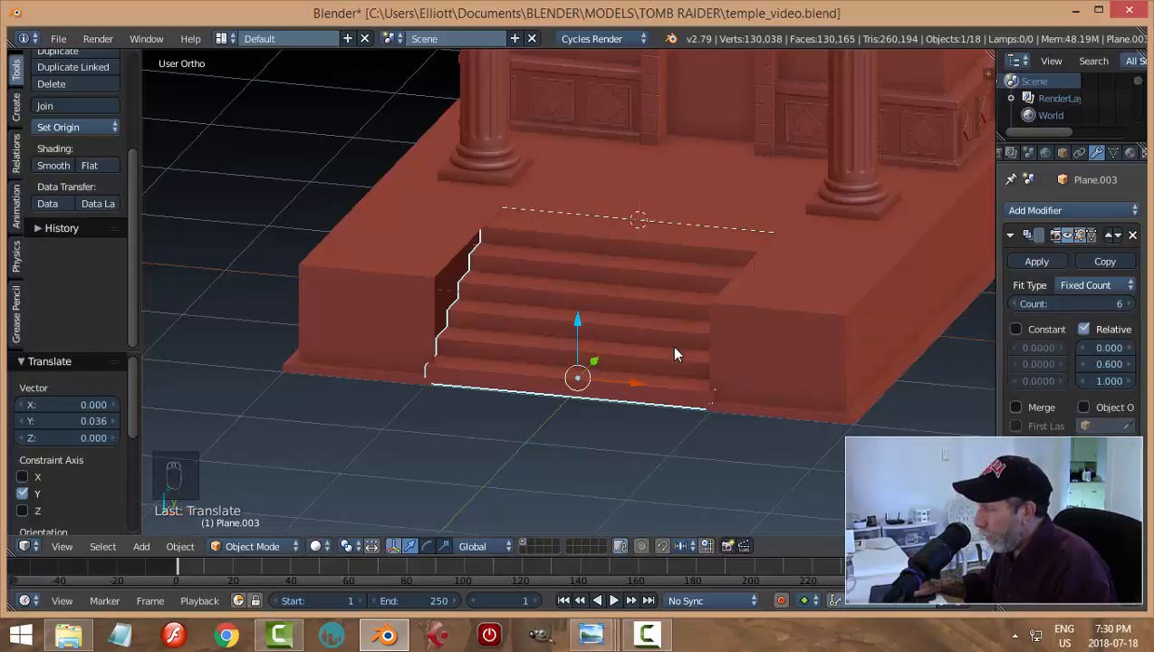
middle_drag(671, 350, 784, 348)
key(h)
Open the temple base for mesh editing and switch to vertex selection
right_click(679, 168)
key(Tab)
click(922, 326)
scroll(760, 360, up, 2)
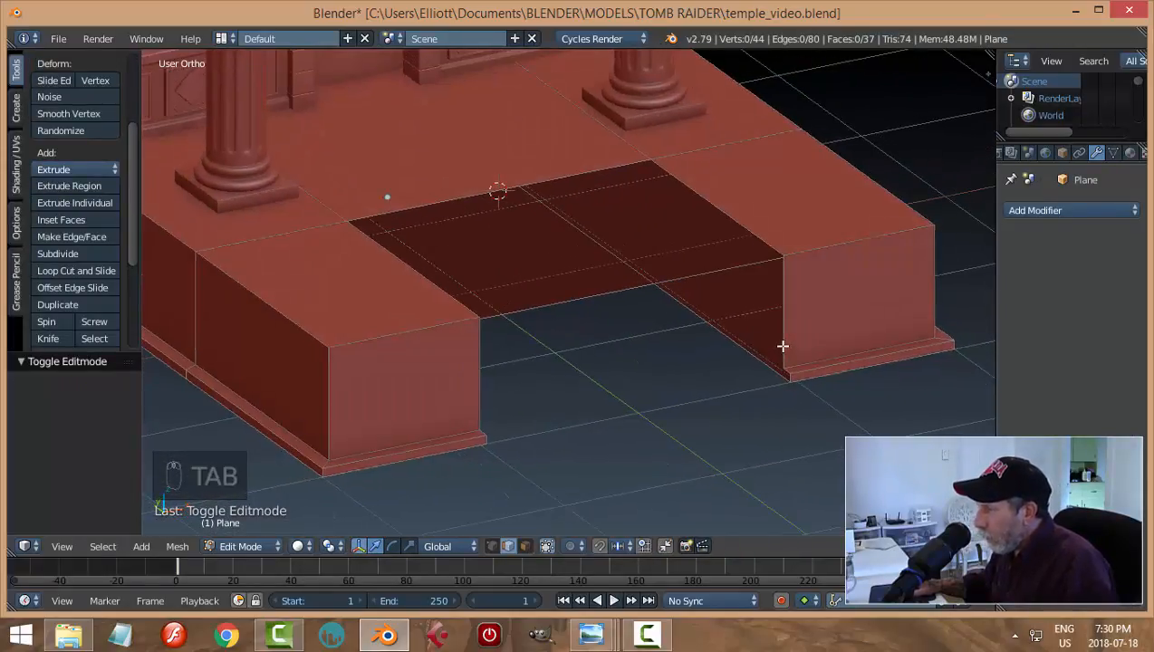
key(ctrl+Tab)
click(762, 335)
middle_drag(690, 312, 702, 355)
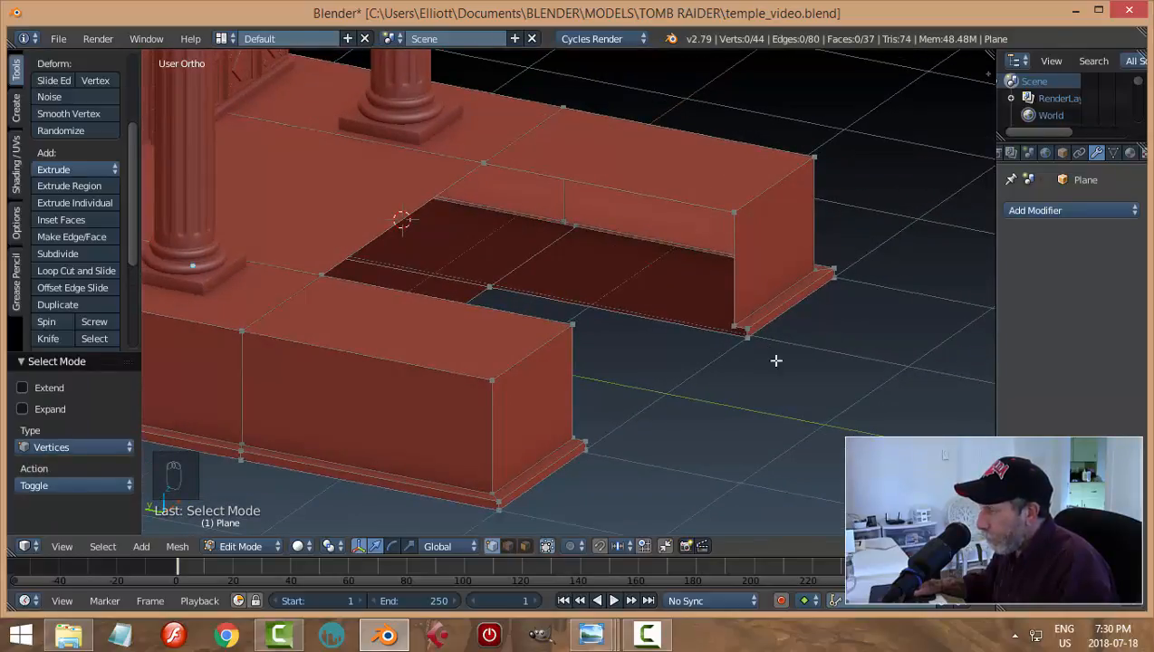
Subdivide the bottom edge of the wing's inner wall, between the gap's middle vertex and the trim's front corner
scroll(756, 368, up, 3)
scroll(766, 377, down, 1)
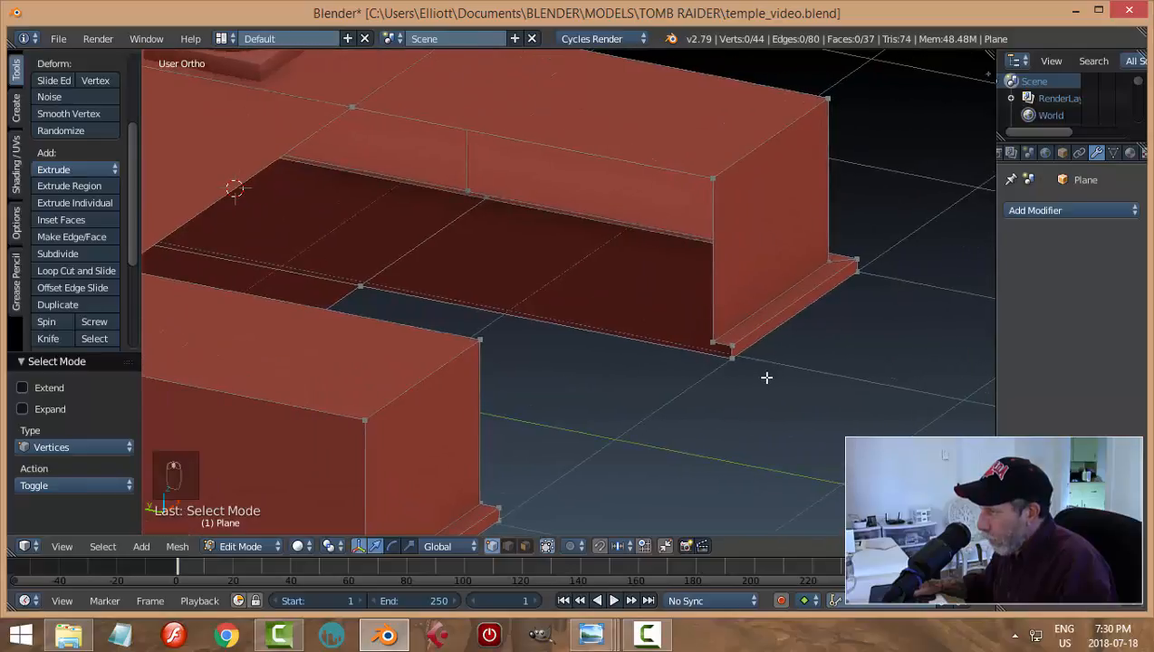
right_click(362, 286)
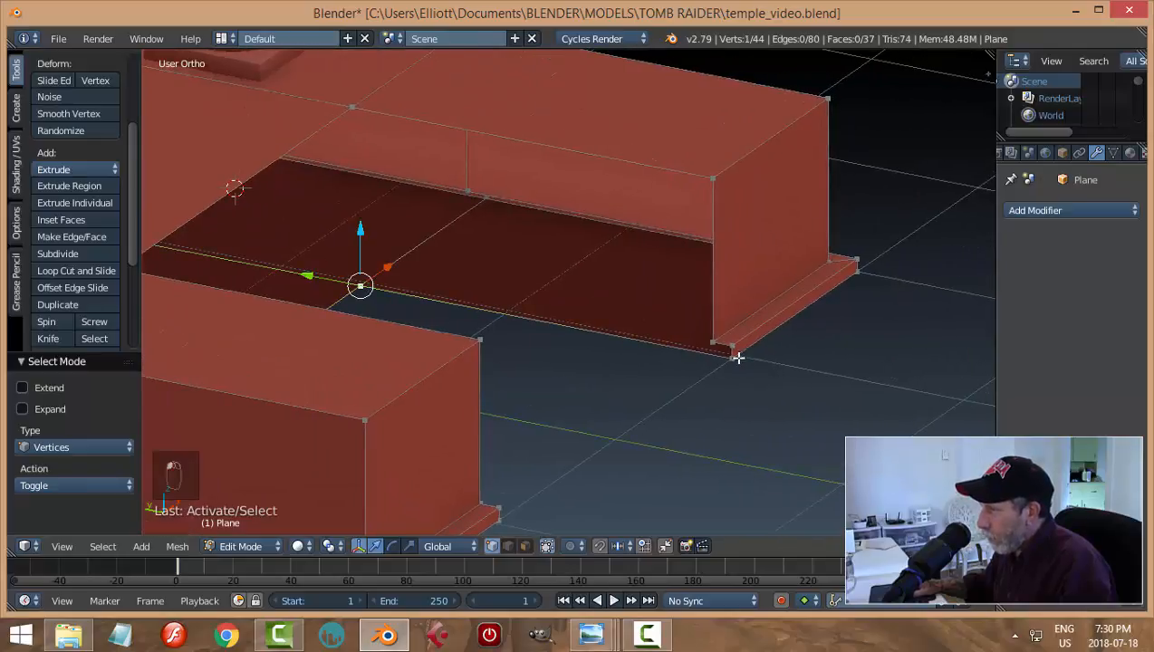
shift+right_click(736, 357)
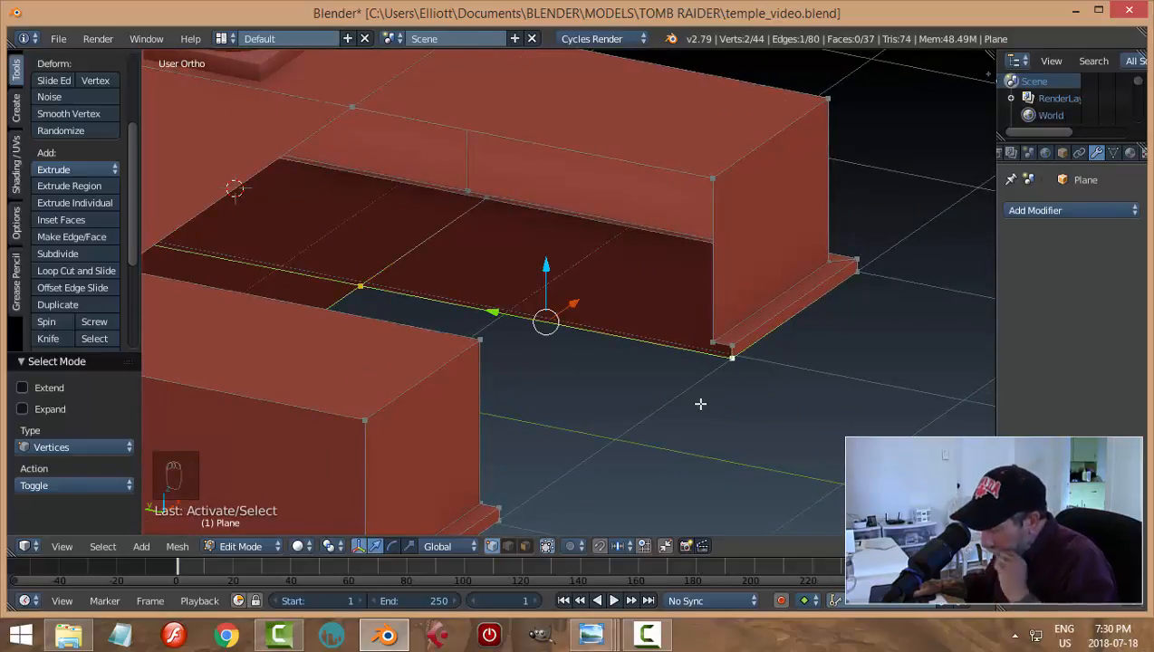
key(w)
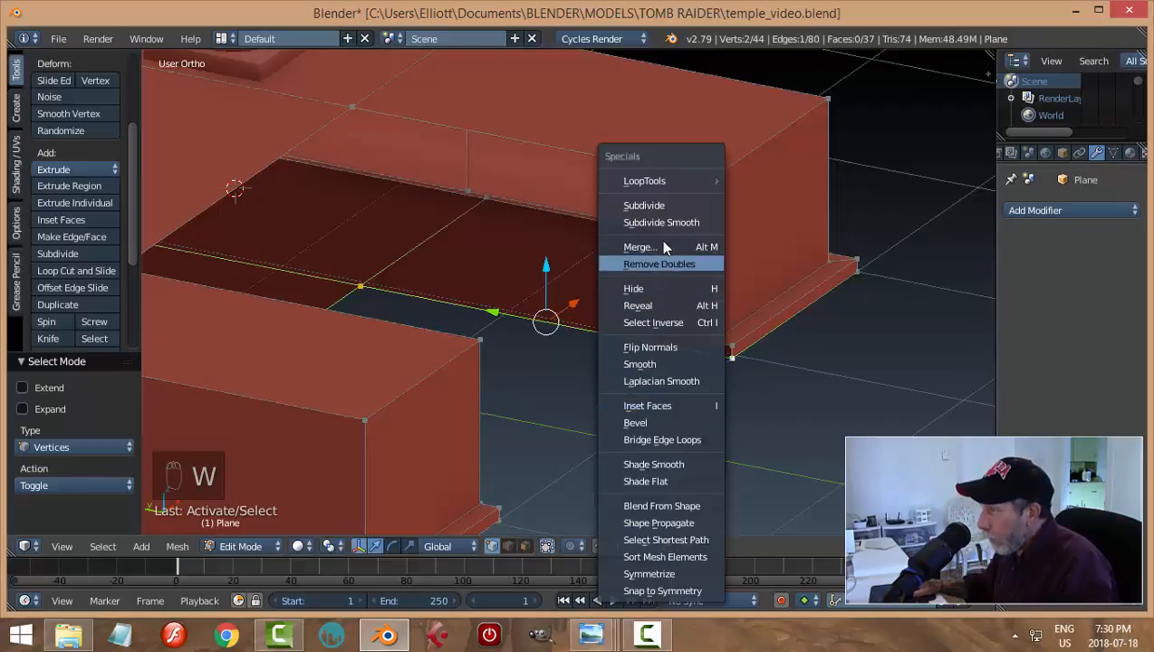
click(663, 207)
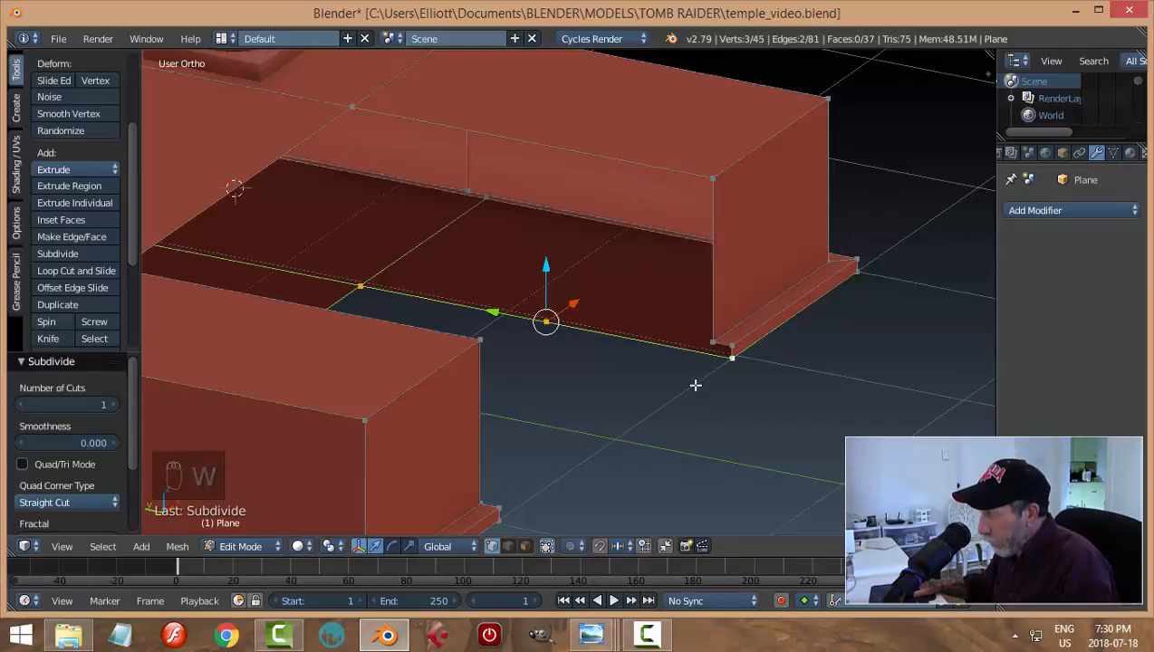
key(a)
Turn on snapping with the Closest target
middle_drag(727, 401, 736, 395)
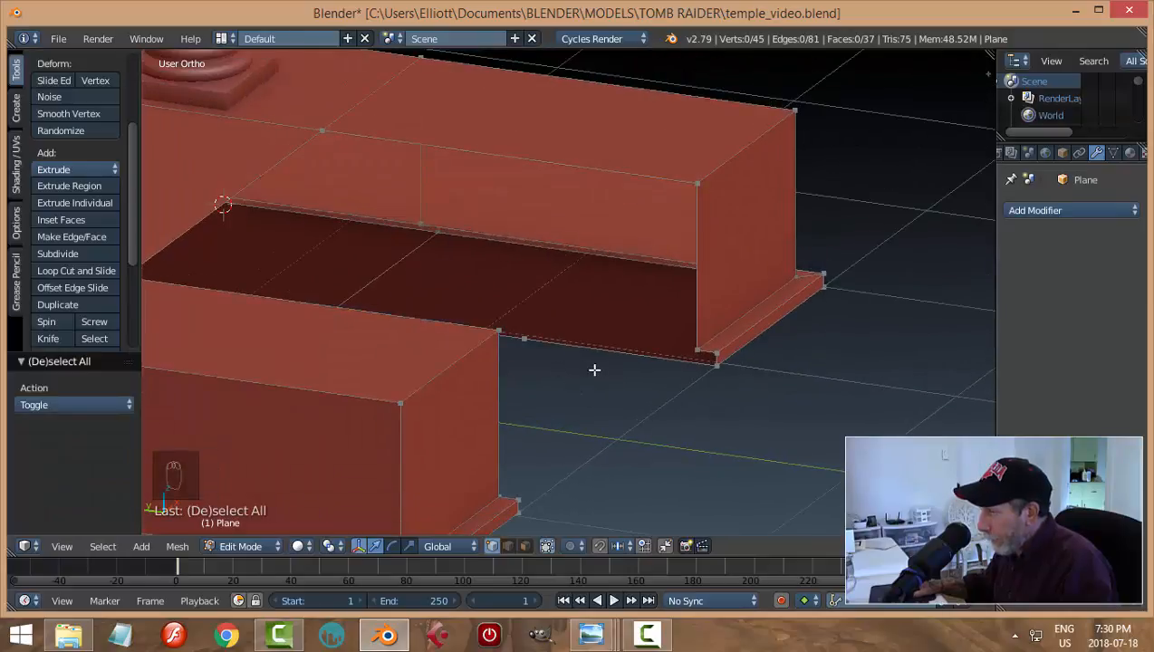
middle_drag(635, 371, 687, 371)
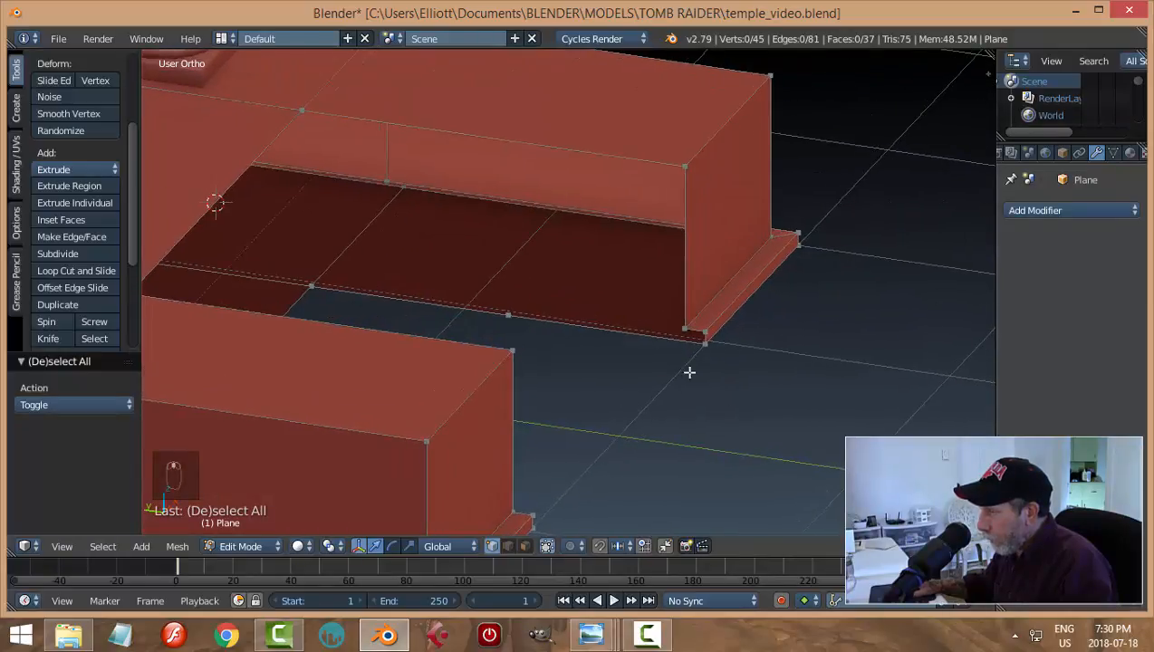
click(621, 545)
click(645, 505)
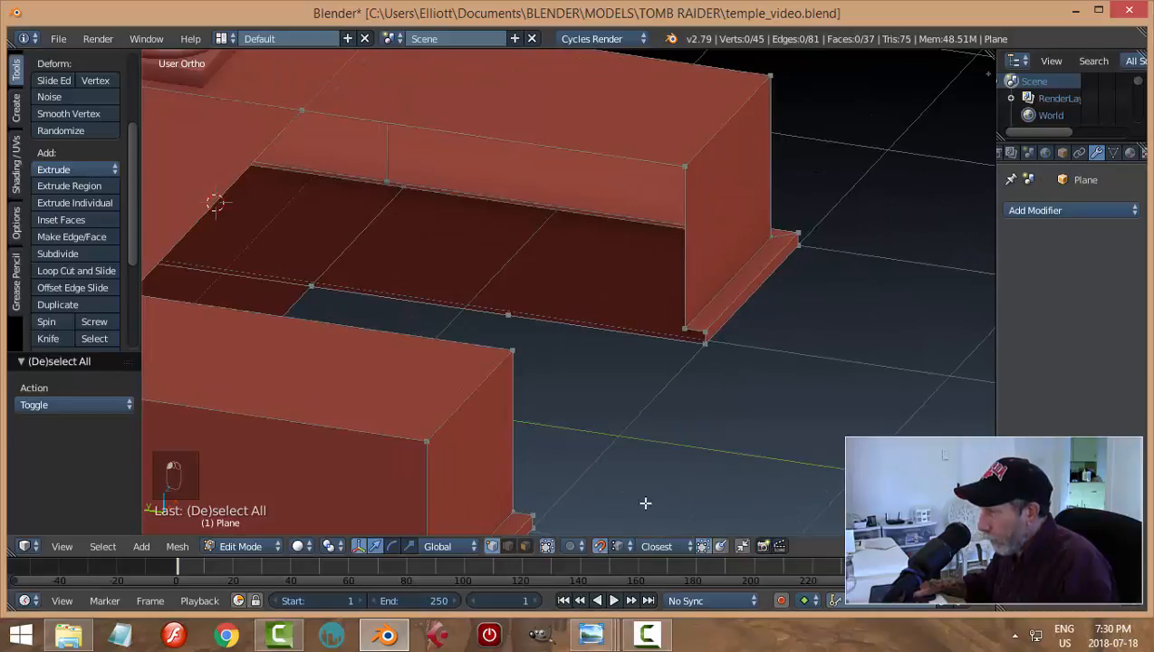
Try to move the new edge vertex and the wing's lower front corner together about 0.241 along negative Y, and undo it
right_click(504, 310)
shift+right_click(686, 329)
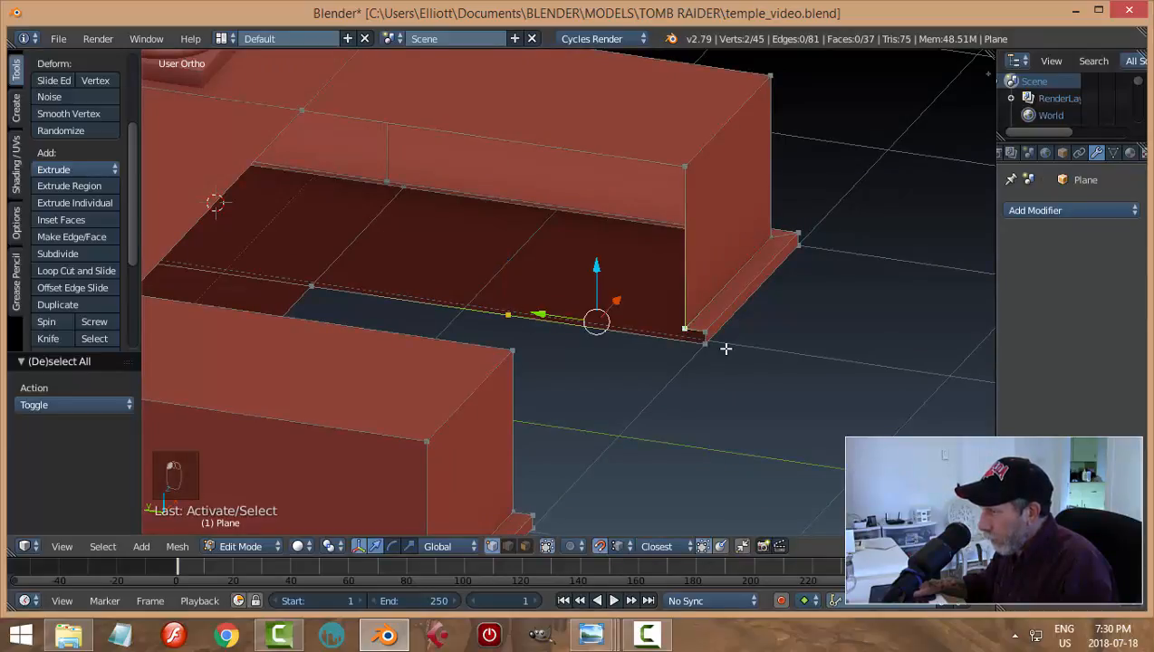
key(g)
key(y)
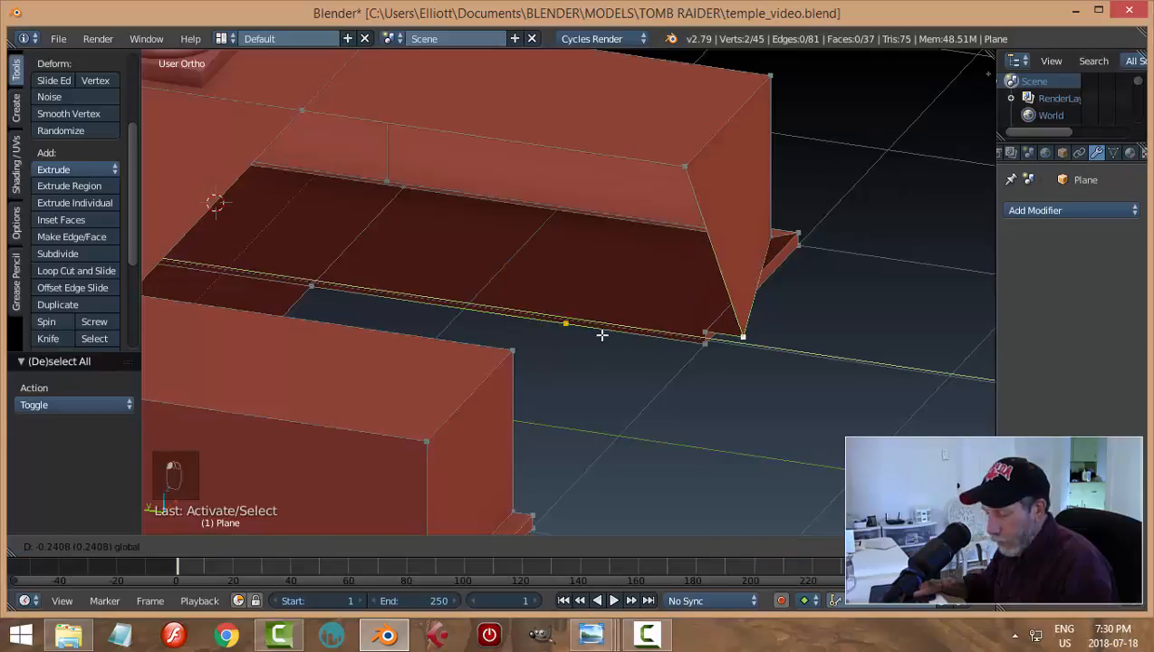
click(602, 335)
key(Escape)
key(Escape)
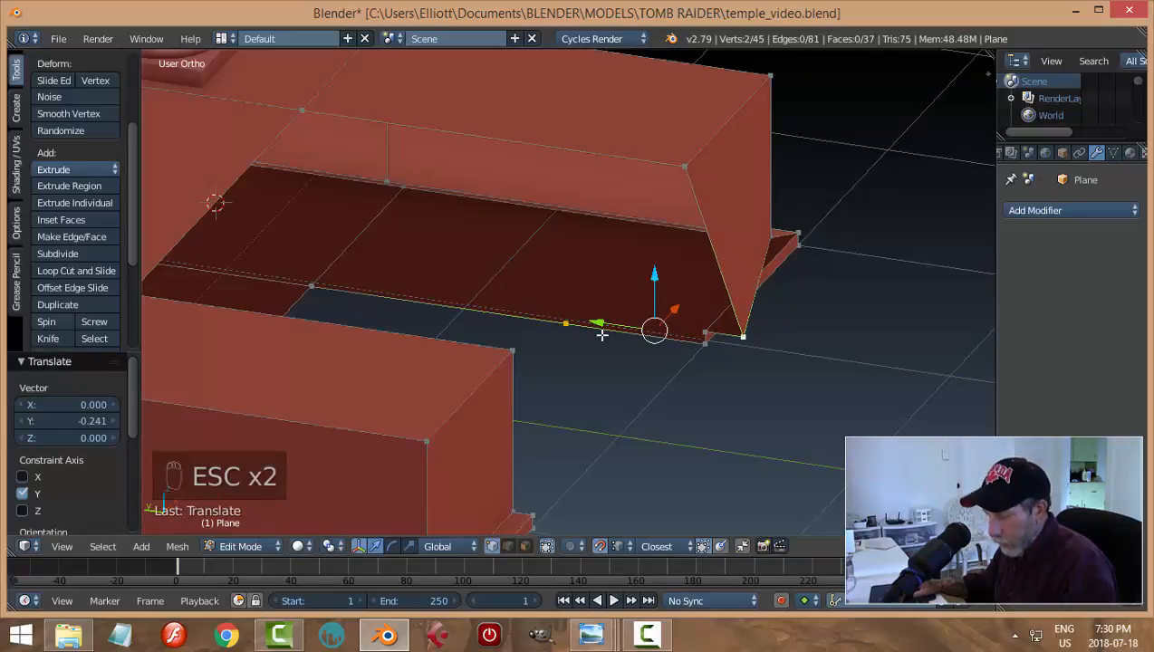
key(a)
key(ctrl+z)
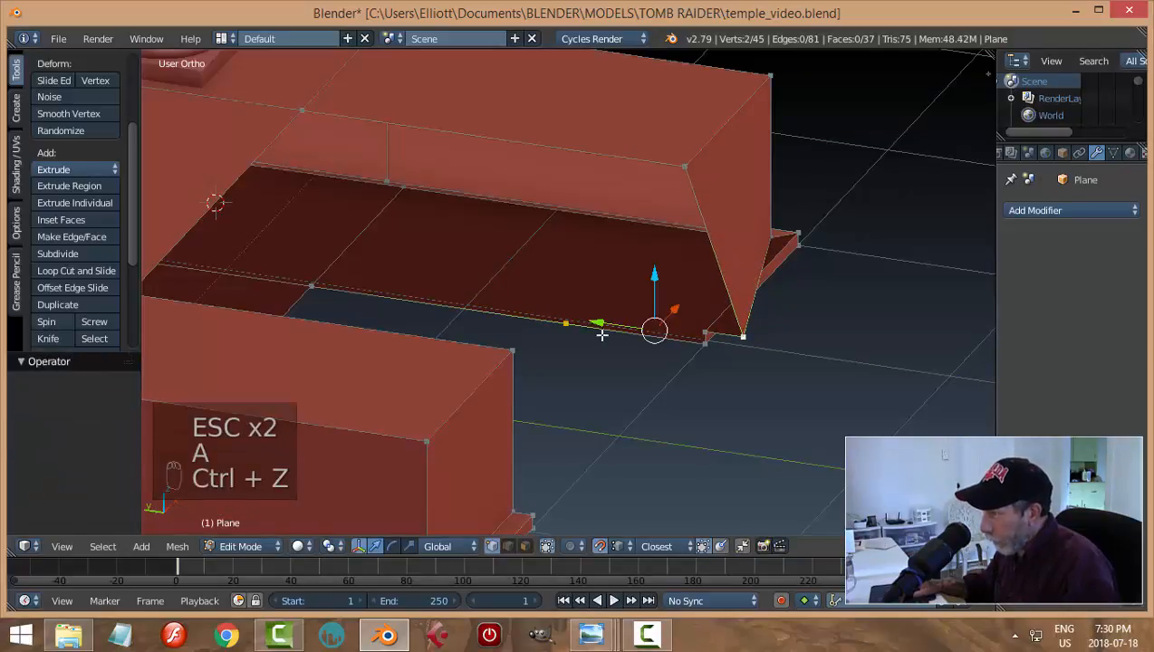
key(ctrl+z)
Move only the new bottom-edge vertex forward along Y, snapping it in line with the wing's lower front corner
key(a)
right_click(510, 312)
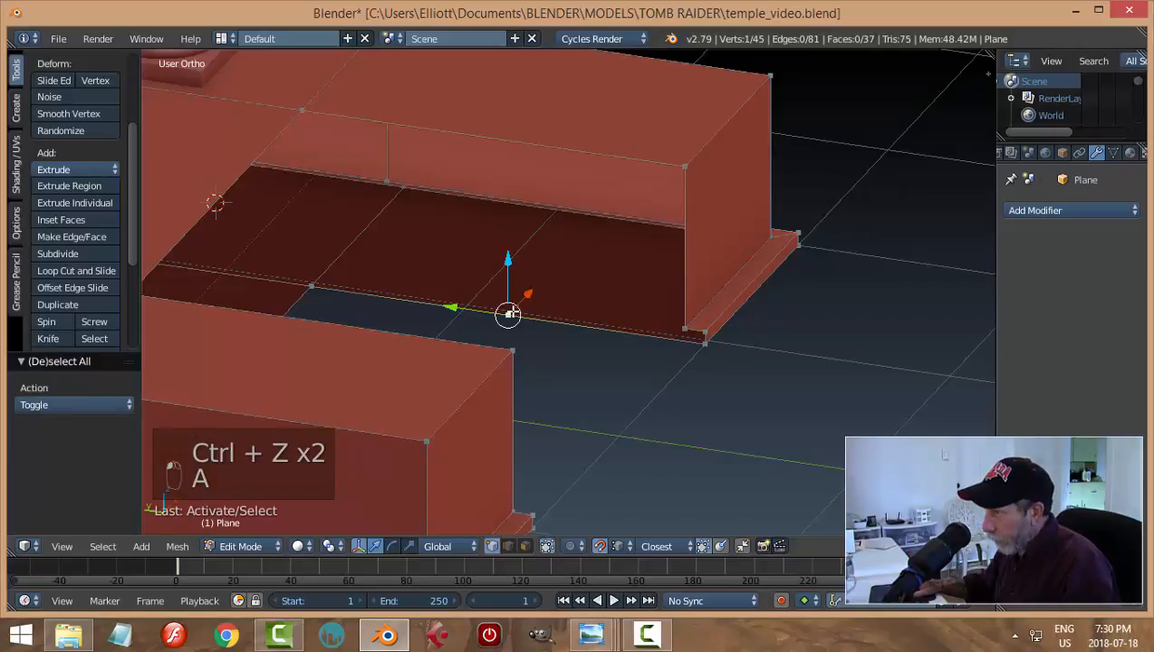
drag(453, 308, 664, 315)
middle_drag(785, 375, 565, 414)
key(a)
middle_drag(542, 350, 574, 329)
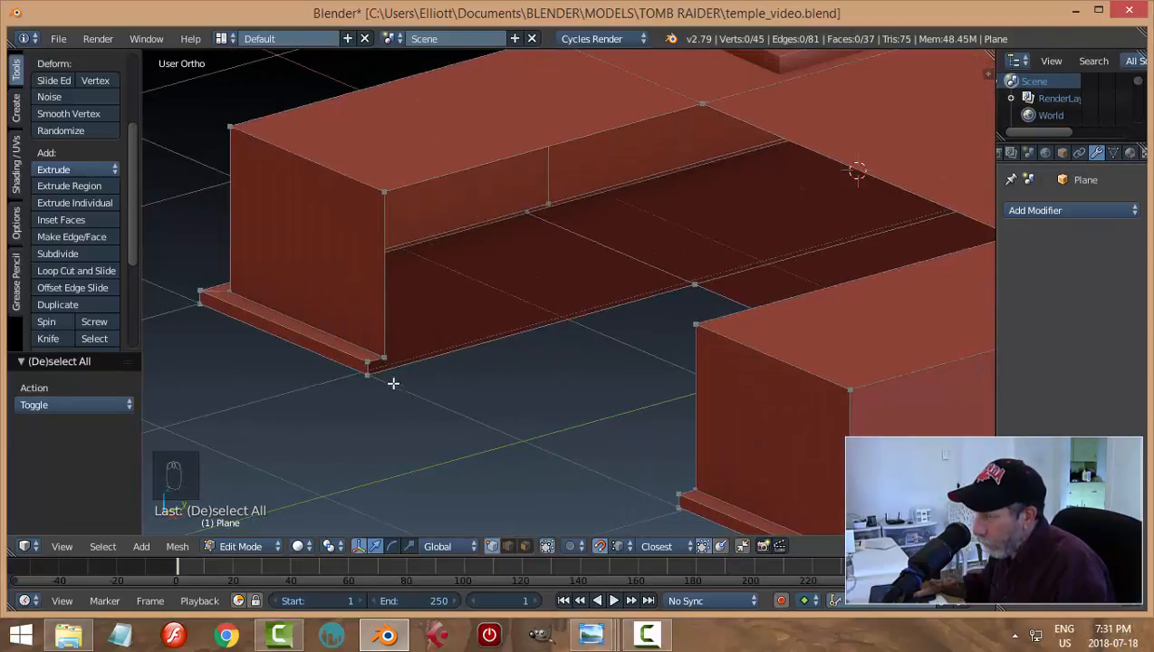
middle_drag(396, 380, 747, 323)
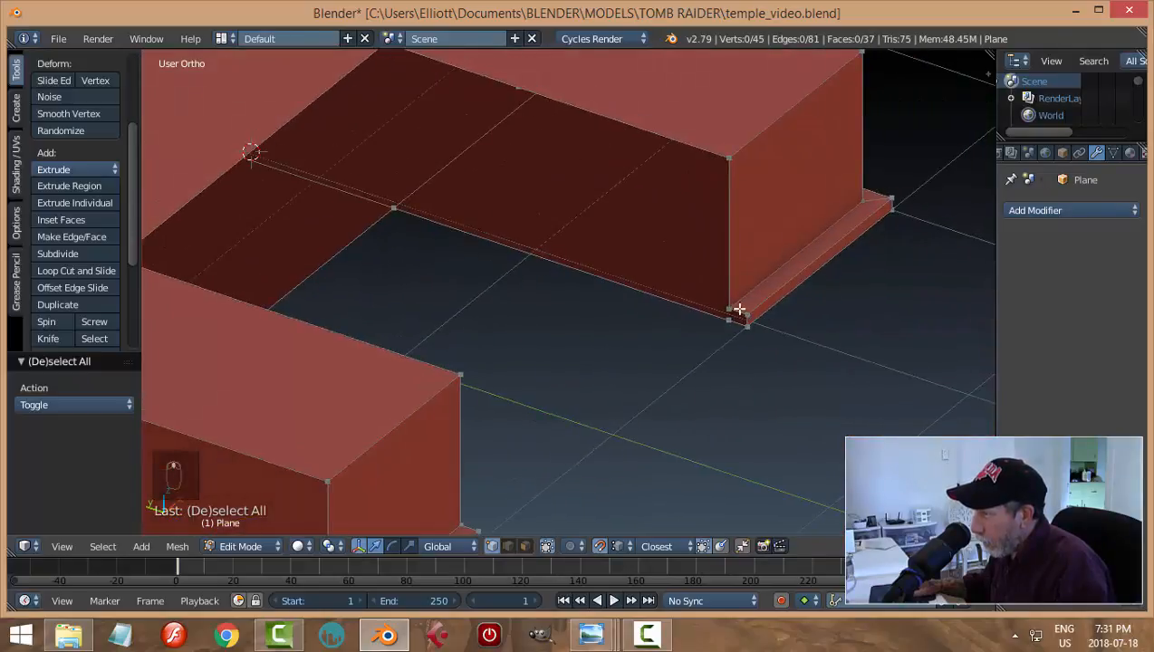
scroll(778, 477, up, 3)
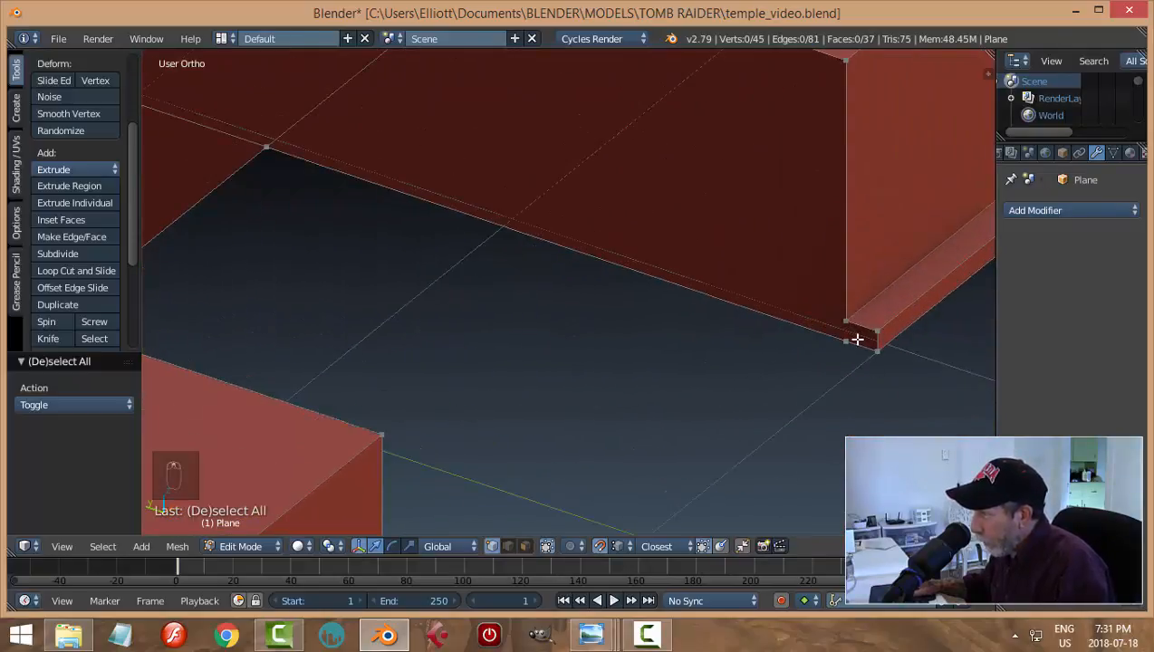
Fill the open end of the base trim at the wing's front corner with a face across its four corner vertices
right_click(846, 319)
shift+right_click(877, 350)
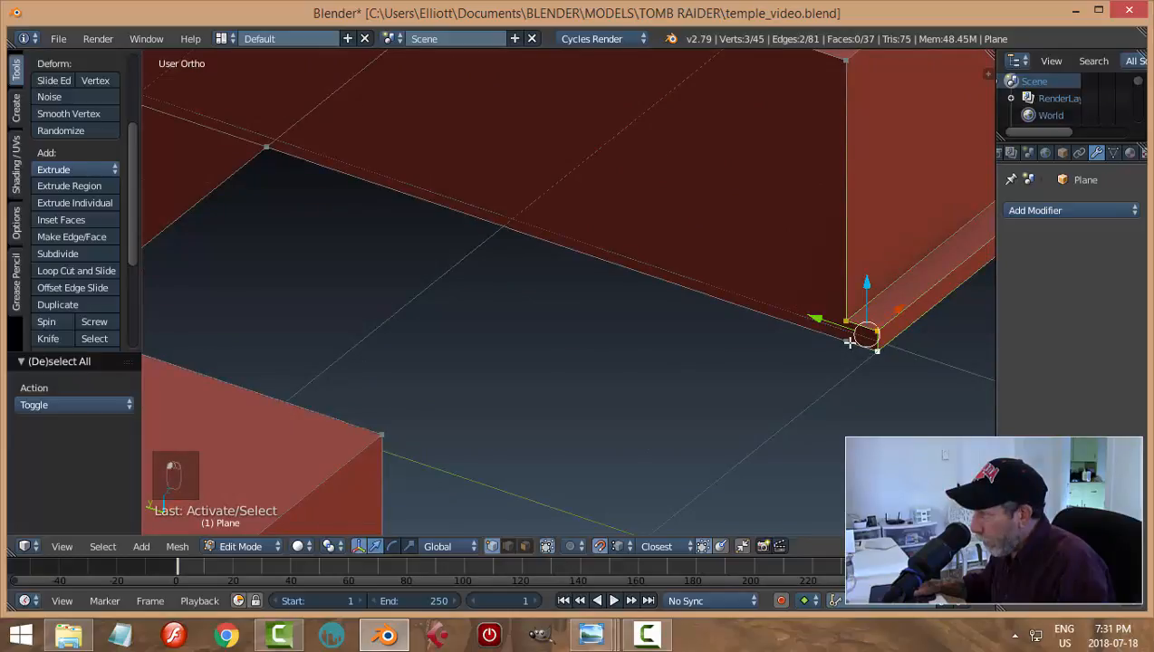
drag(867, 283, 849, 344)
key(ctrl+z)
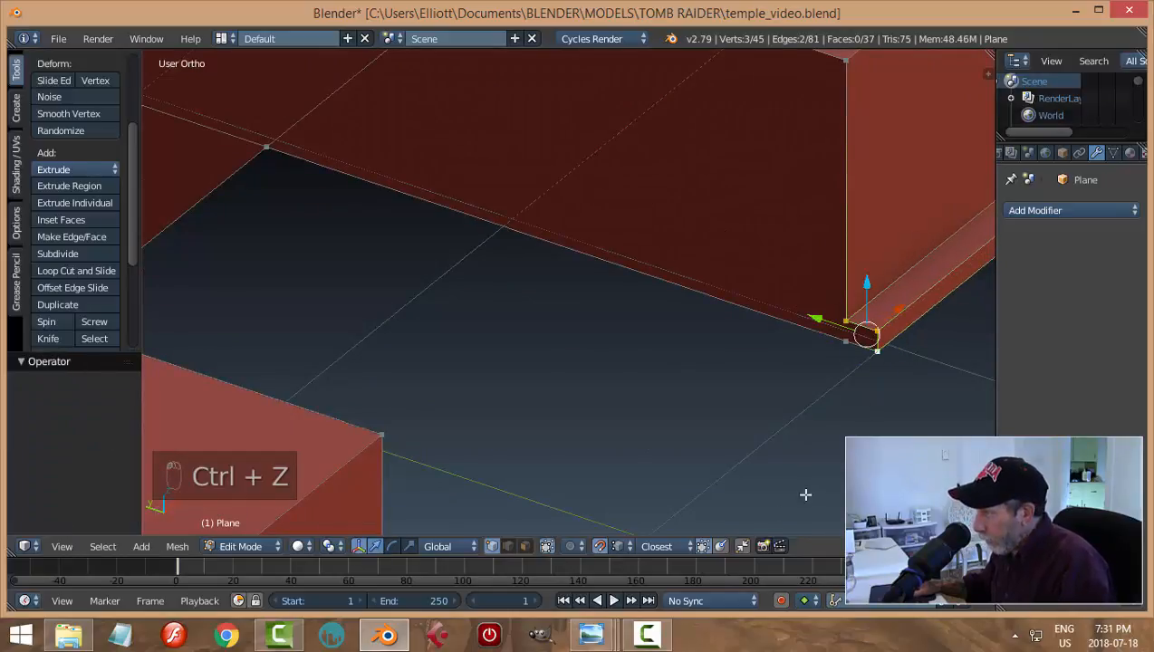
click(851, 340)
shift+right_click(845, 342)
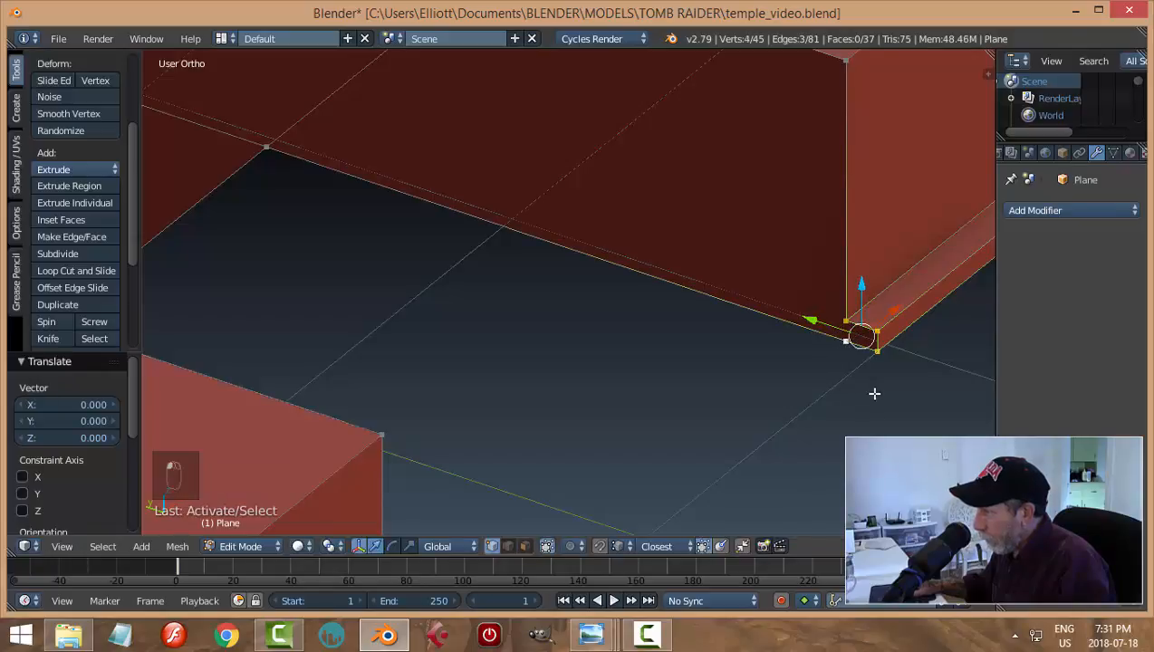
key(f)
key(a)
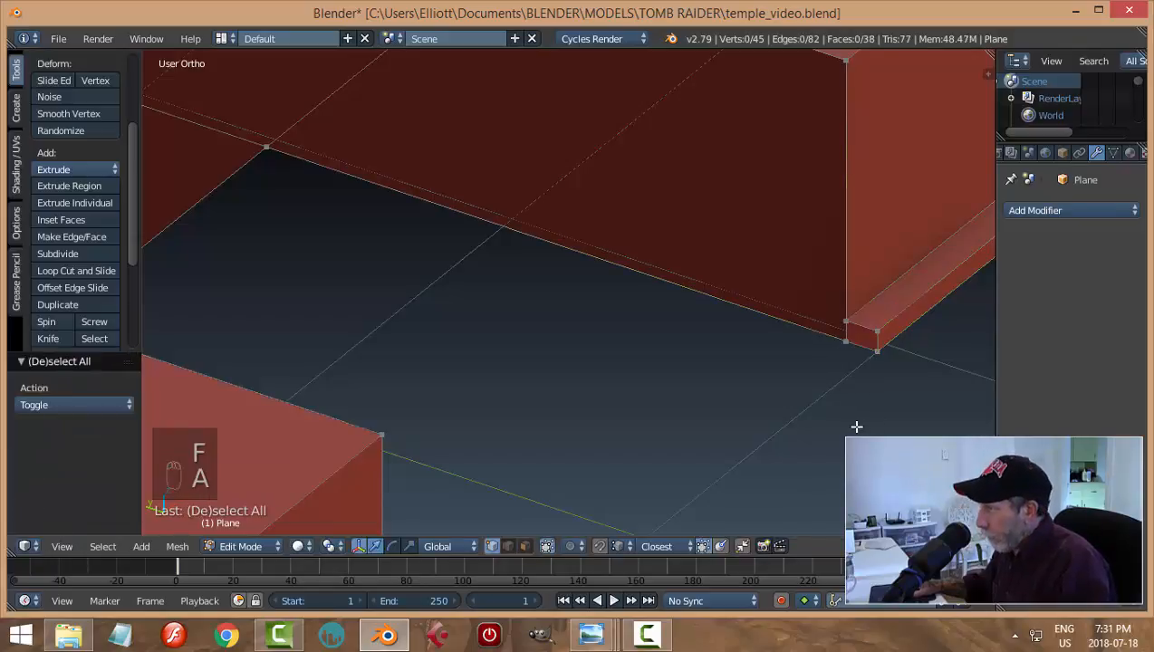
Fill the wing's inner wall with a face between its two upper corners, the gap's middle vertex and the lower front vertex
scroll(863, 431, down, 5)
scroll(701, 358, up, 2)
right_click(734, 198)
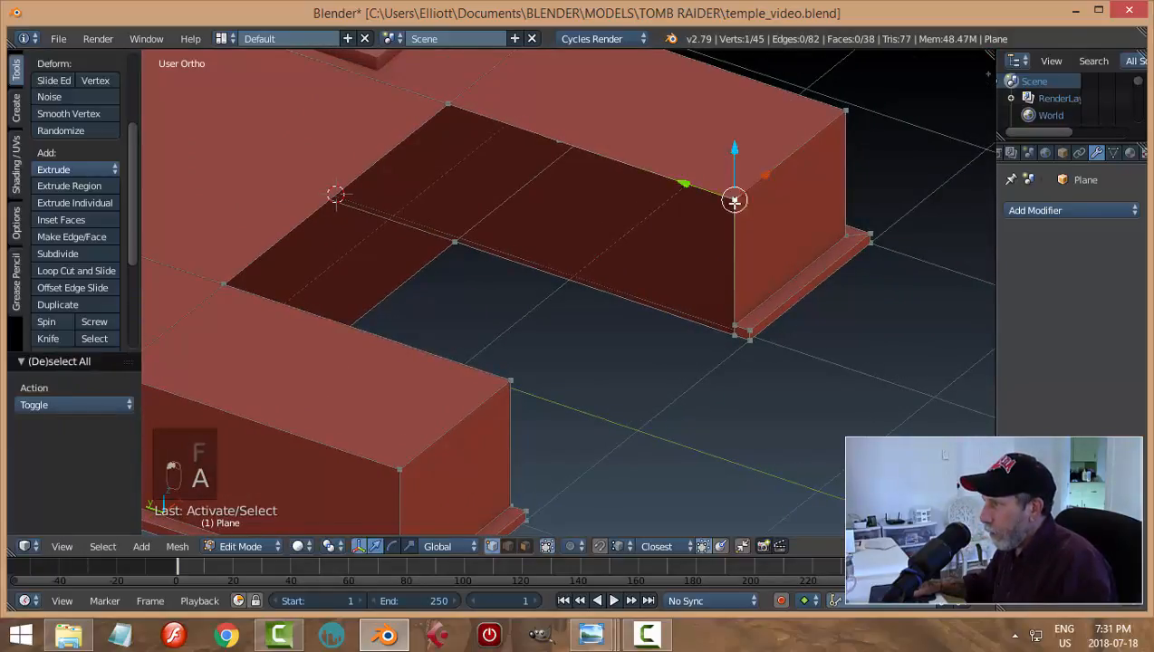
shift+right_click(444, 102)
shift+right_click(455, 240)
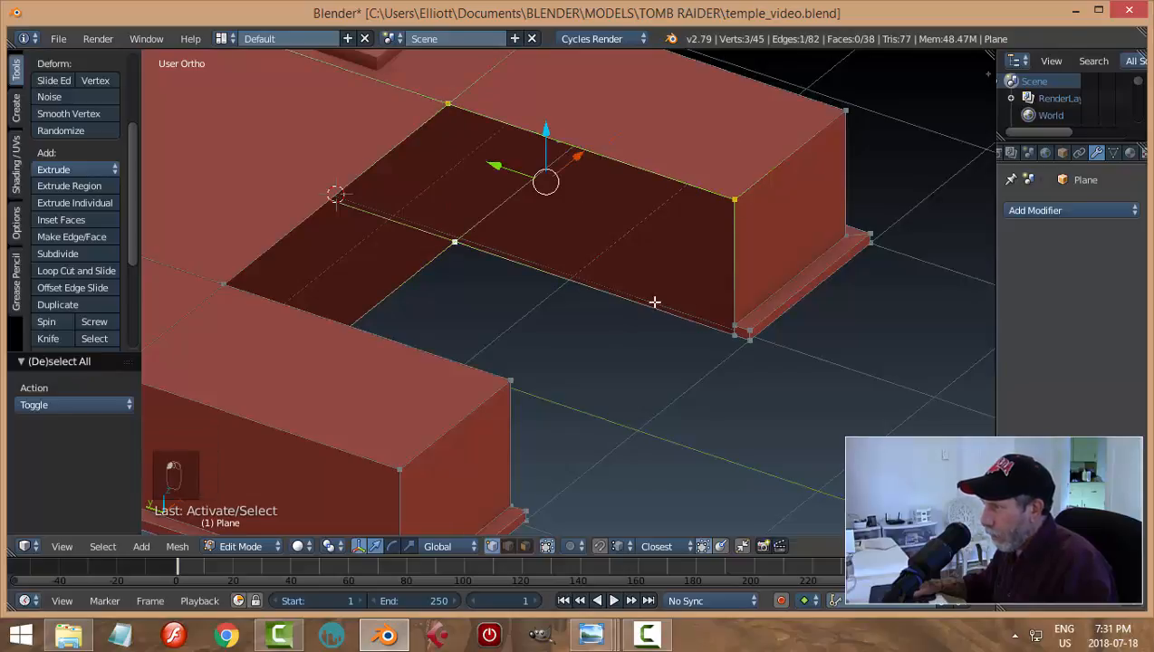
shift+right_click(732, 332)
key(f)
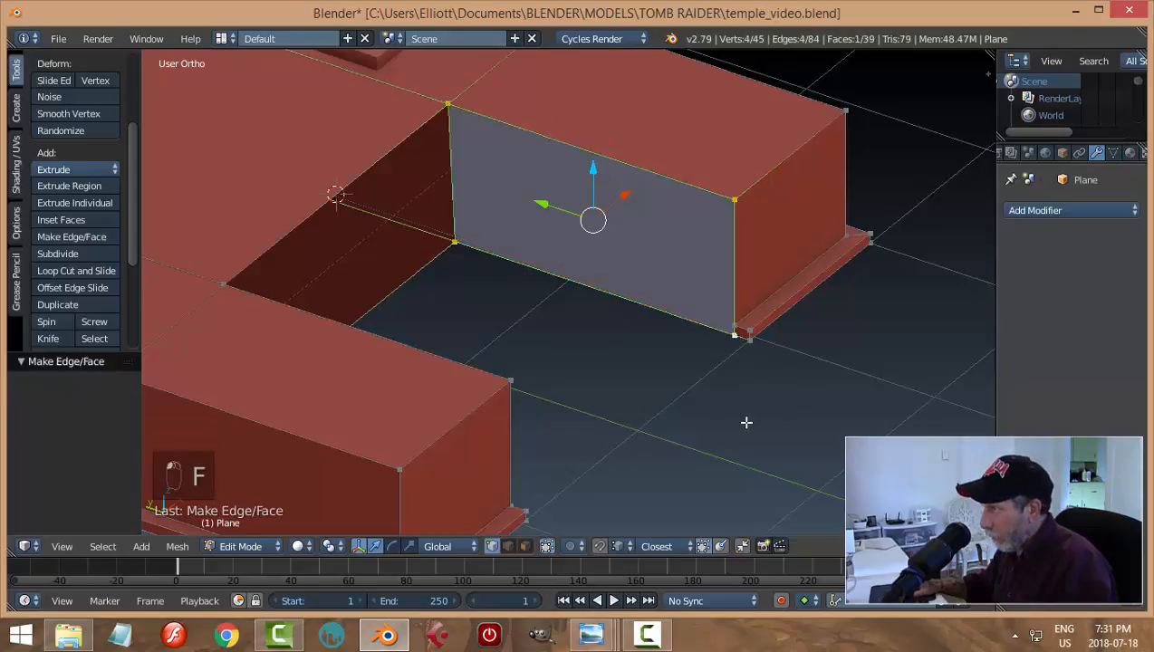
middle_drag(744, 420, 777, 408)
scroll(778, 408, up, 3)
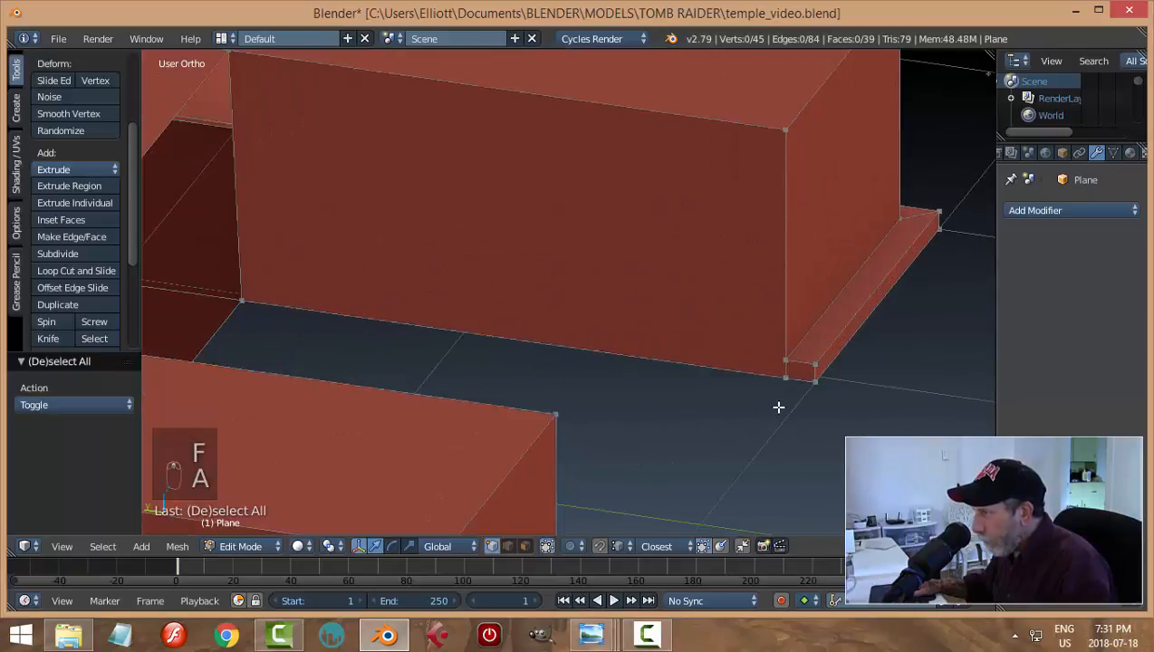
Subdivide the vertical edge at the back of the wing's inner wall with one cut
middle_drag(783, 402, 770, 424)
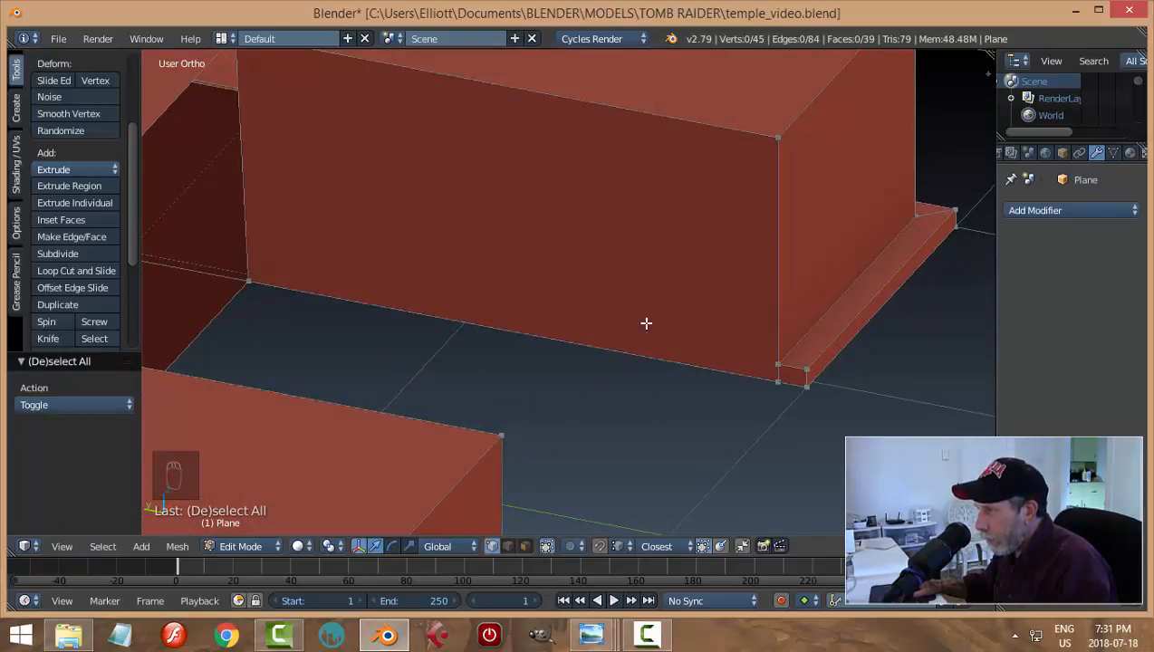
middle_drag(305, 253, 271, 195)
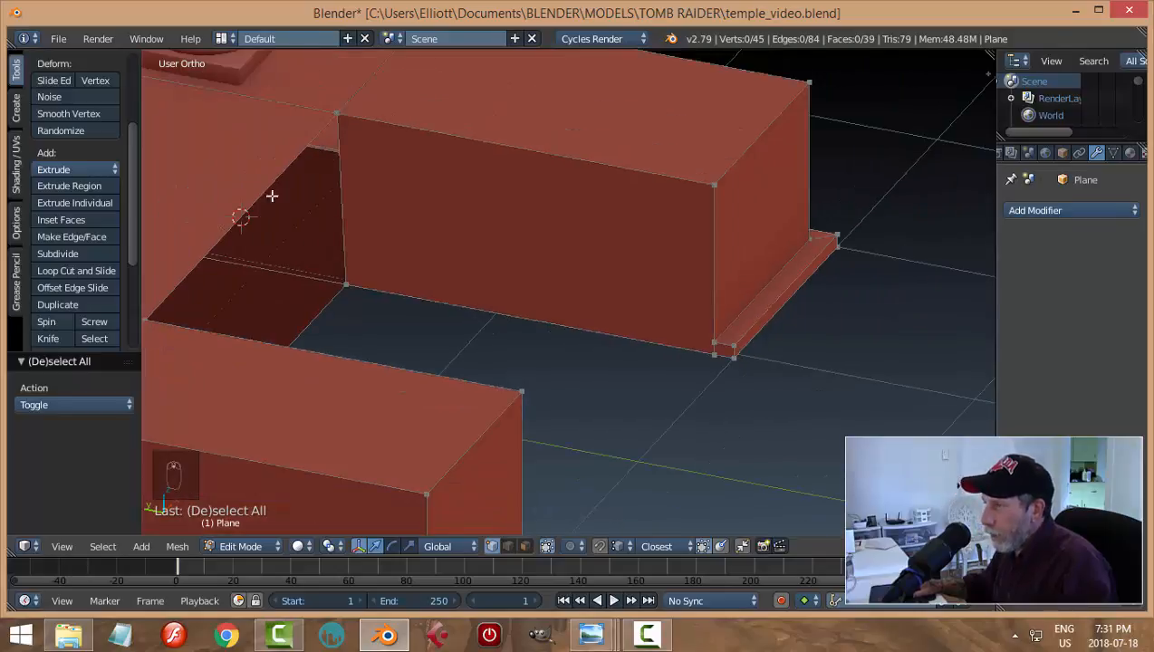
right_click(344, 116)
shift+right_click(364, 283)
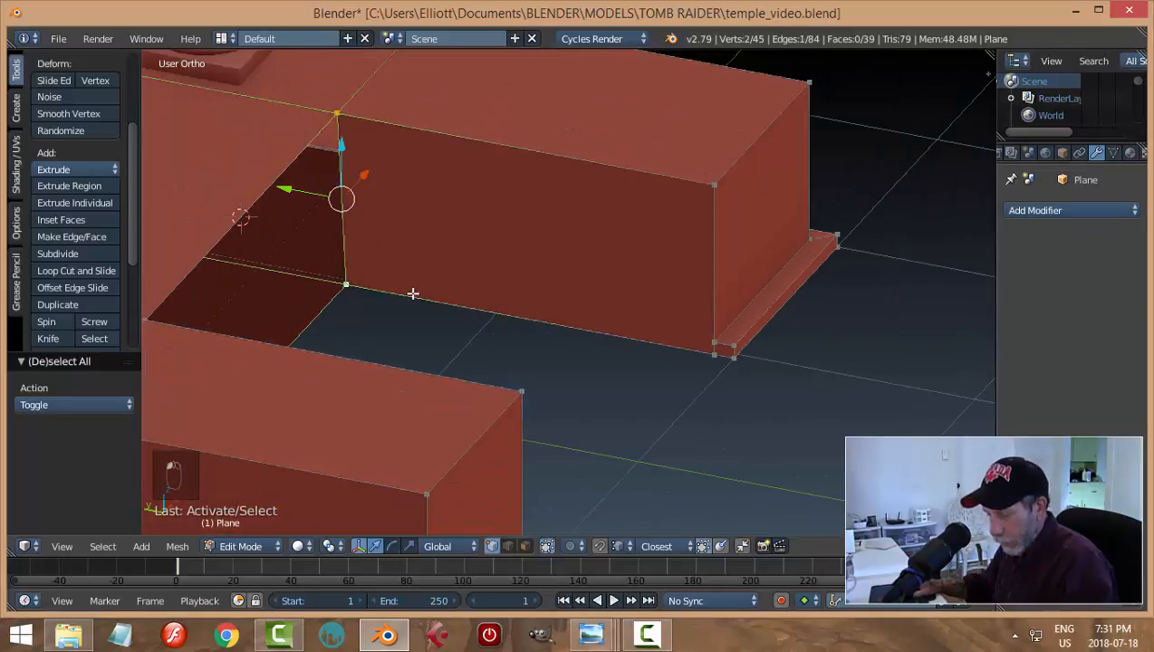
key(w)
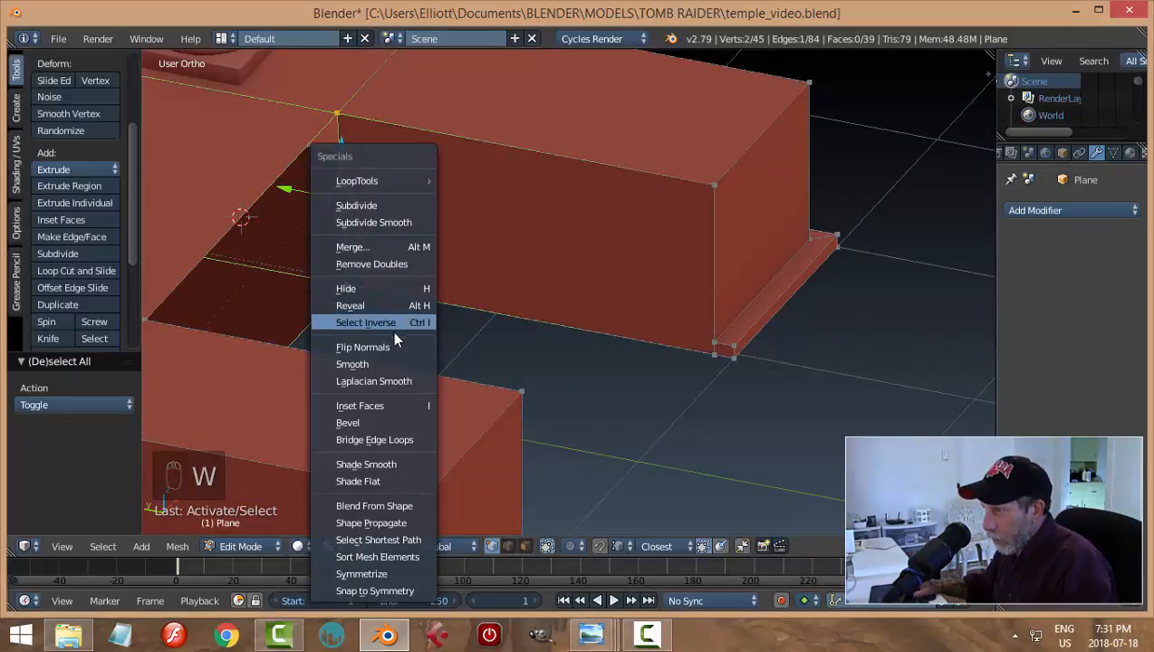
click(377, 207)
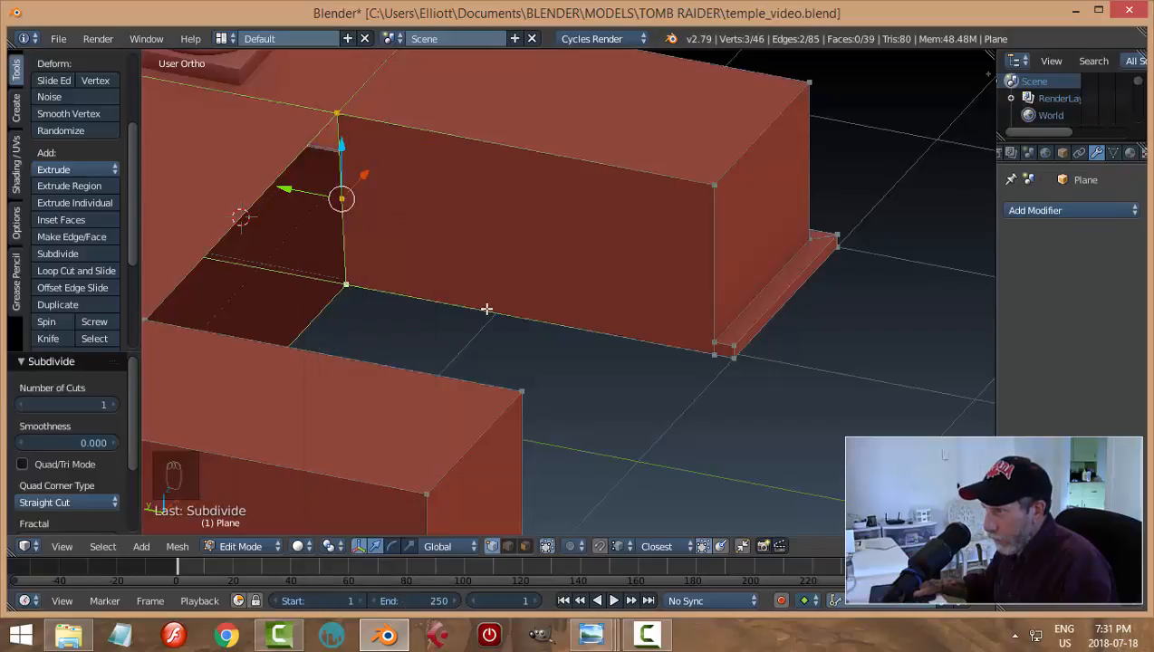
key(a)
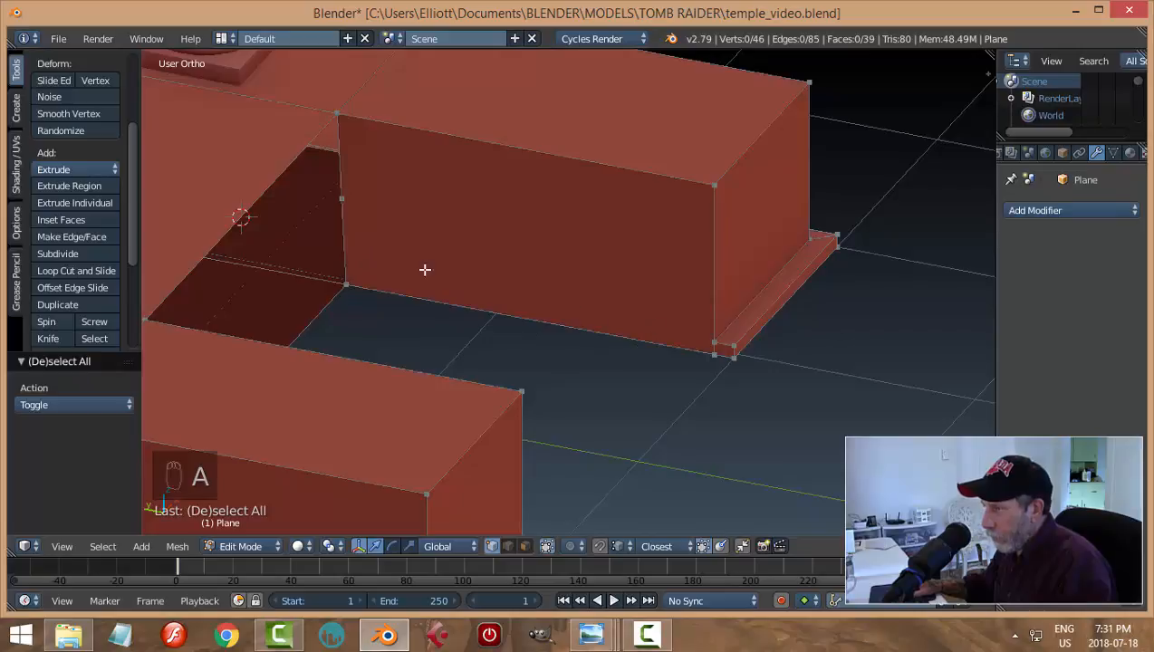
Try to lower the new vertex on the wall's back edge about 0.315 along Z, and undo the move
right_click(340, 197)
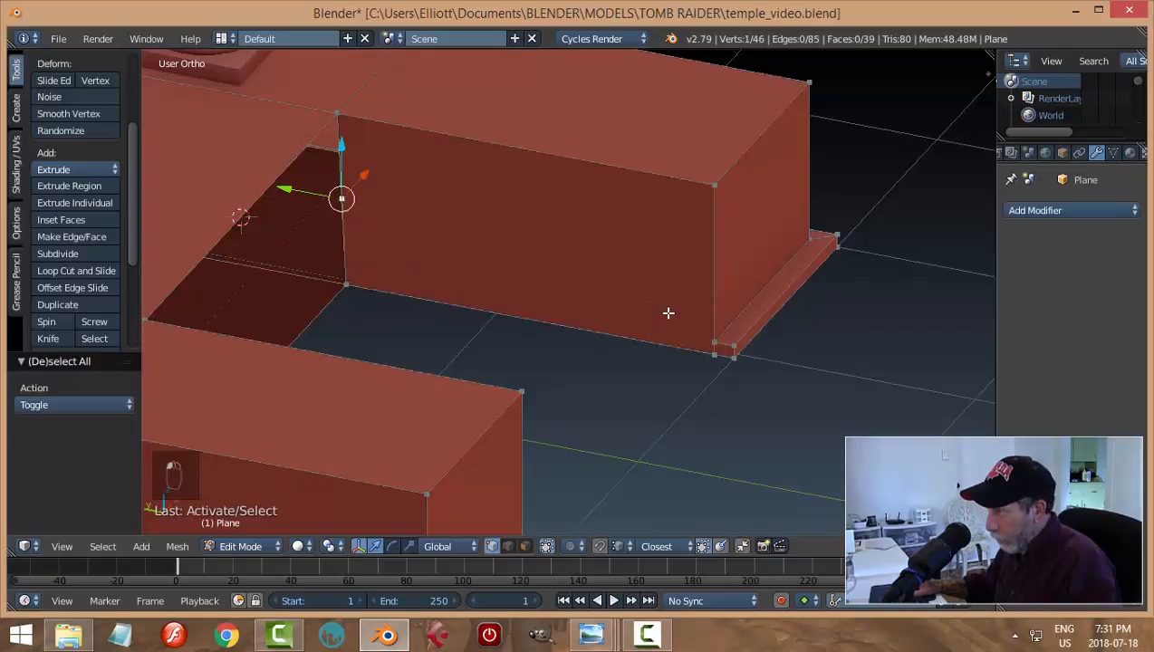
key(g)
key(z)
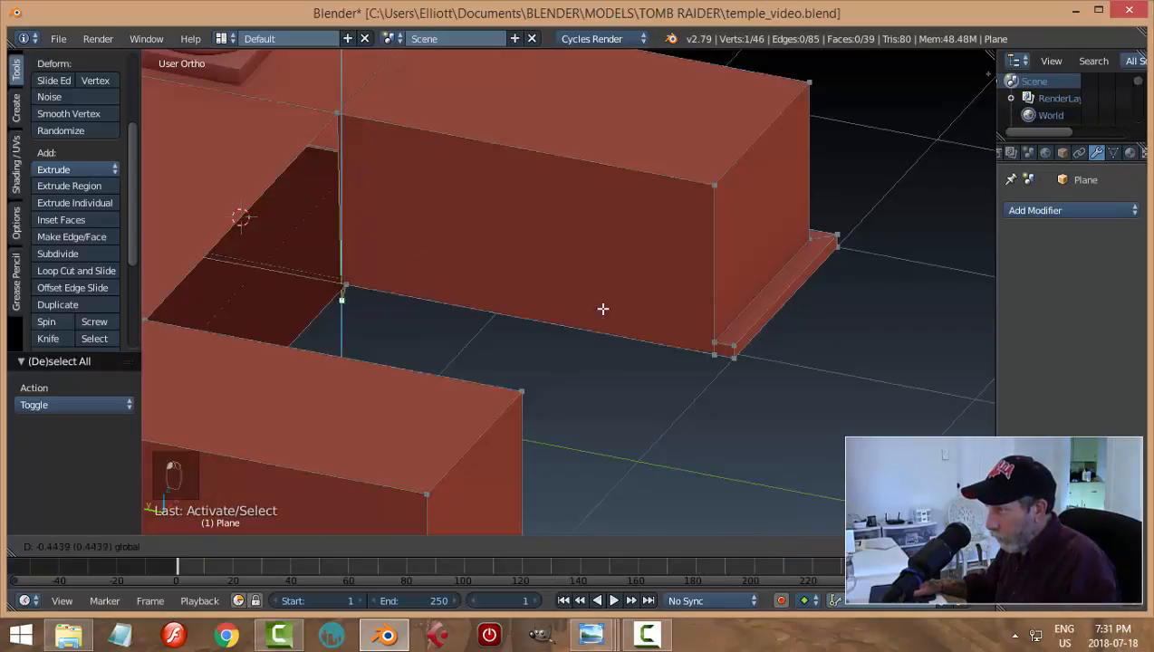
click(710, 345)
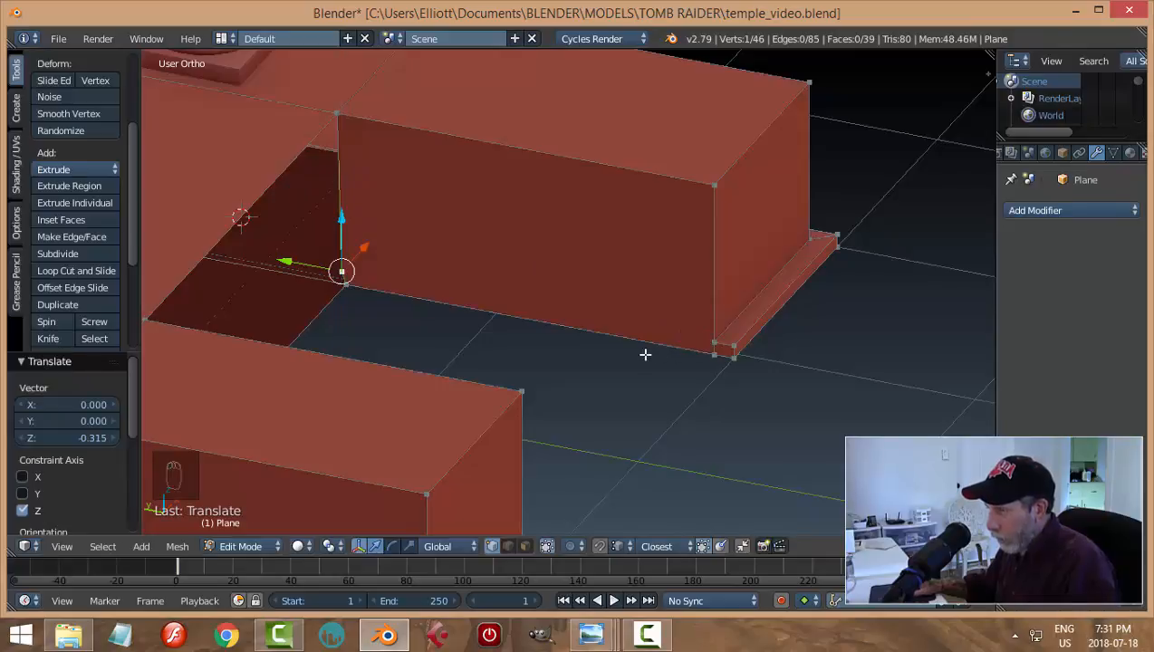
middle_drag(647, 352, 680, 341)
scroll(622, 350, up, 1)
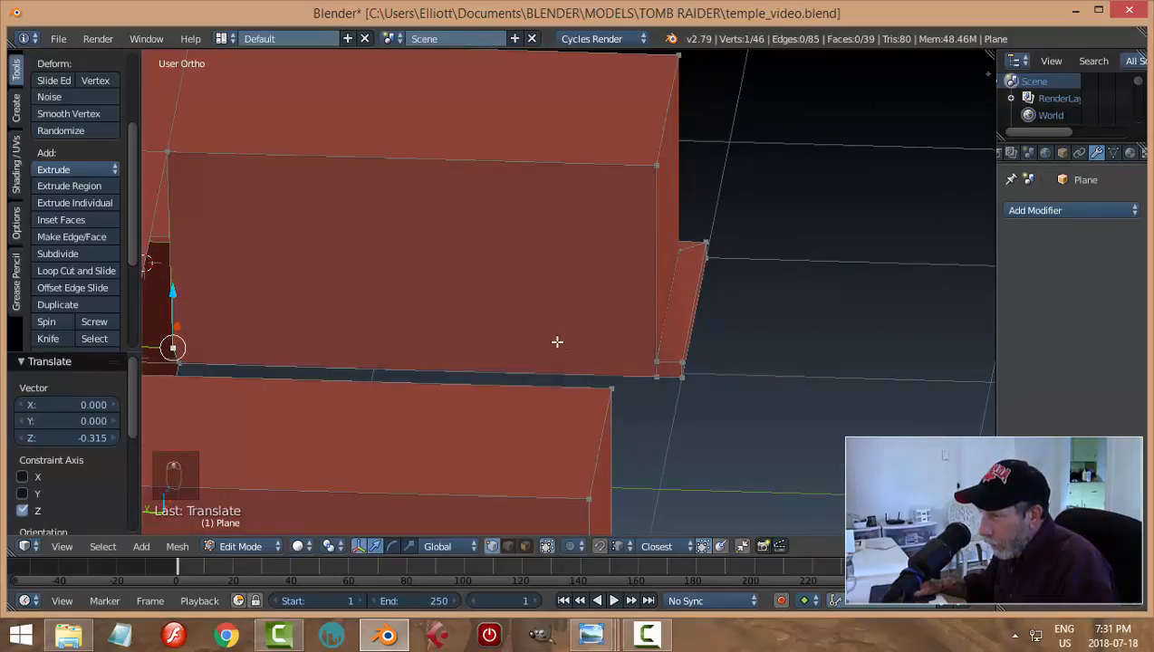
shift+middle_drag(556, 342, 580, 275)
scroll(354, 235, down, 2)
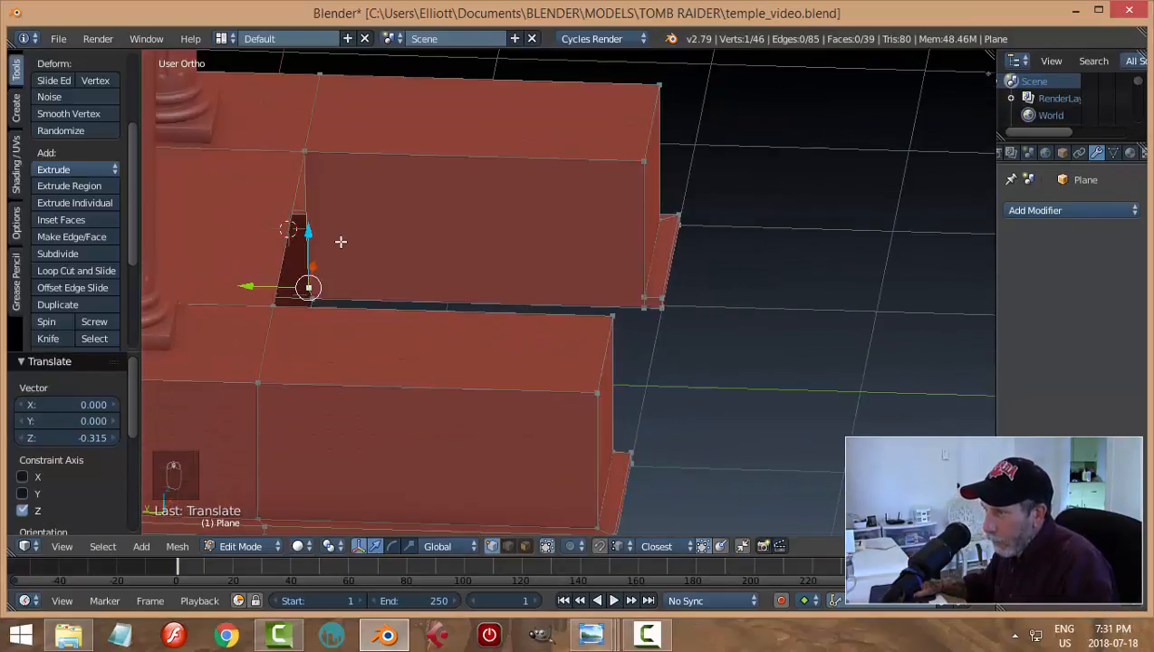
middle_drag(340, 239, 467, 272)
scroll(455, 285, up, 2)
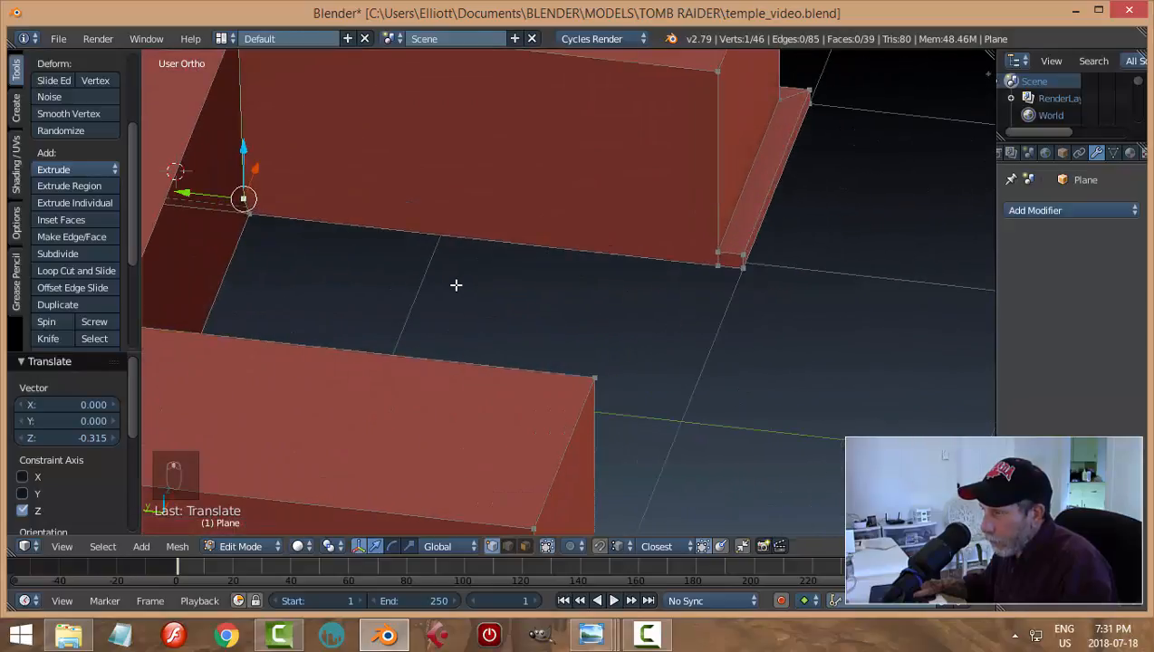
key(ctrl+z)
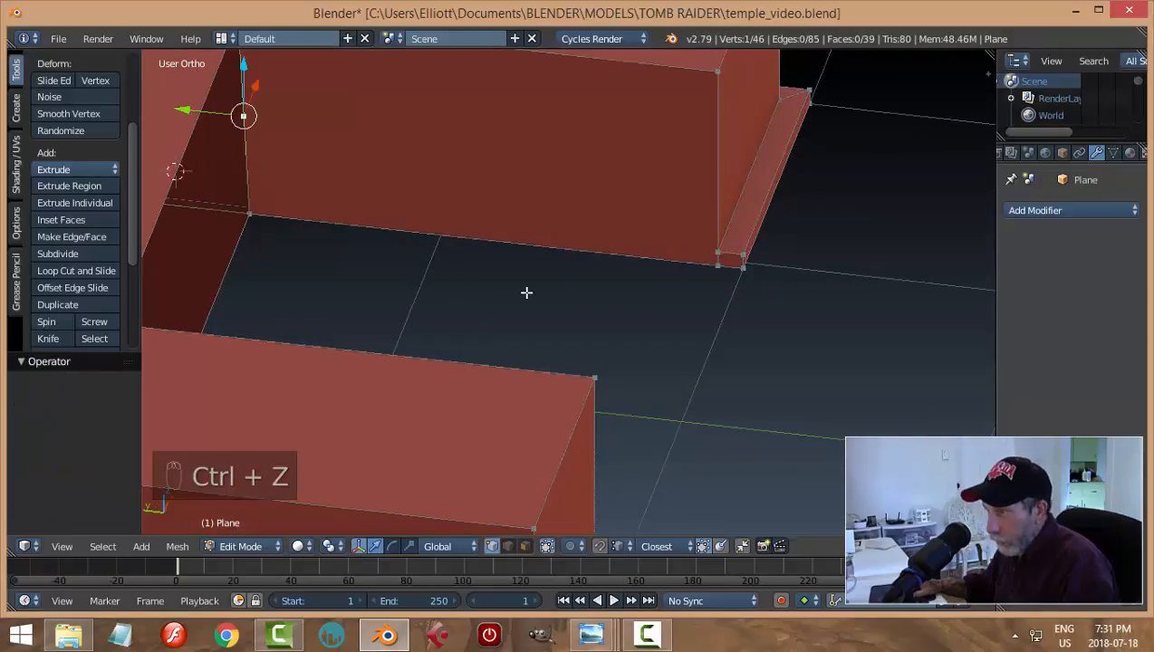
Lower the middle vertex on the inner wall's back edge about 0.268 along Z
key(a)
right_click(244, 115)
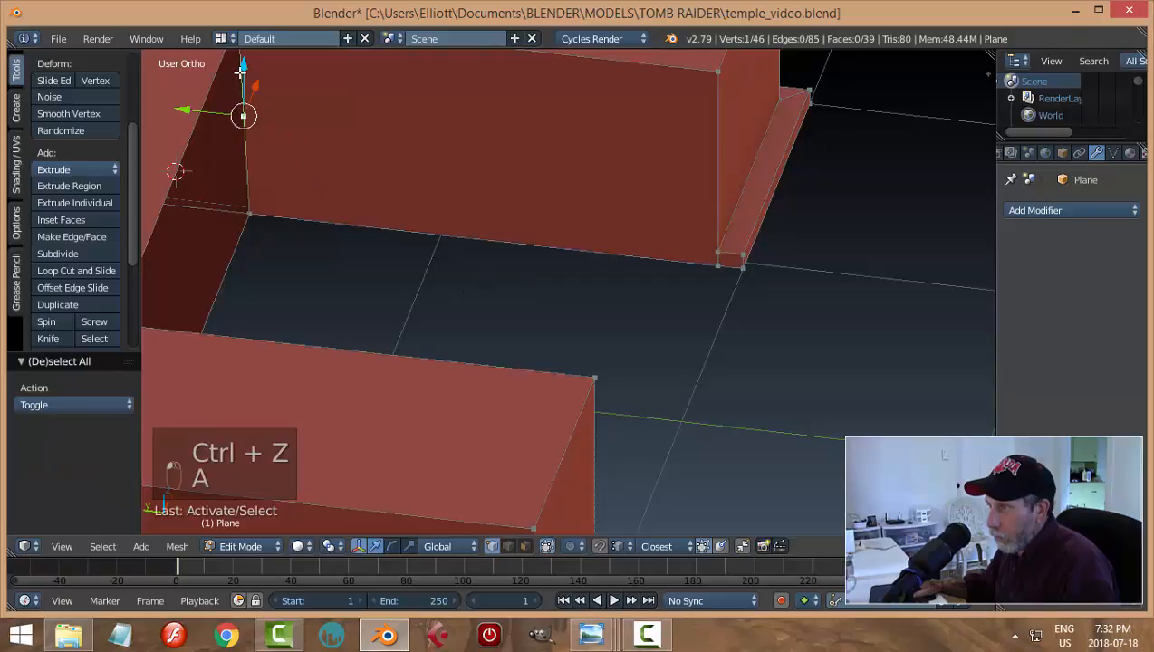
drag(241, 71, 249, 145)
middle_drag(343, 199, 389, 247)
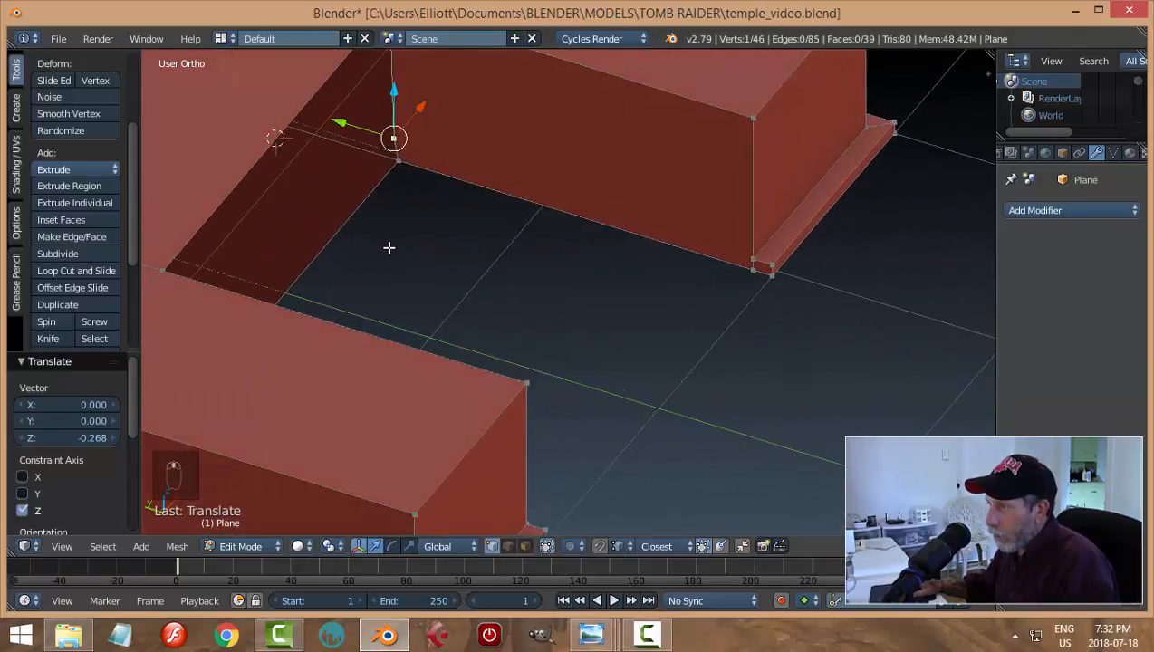
Straighten the inner wall's back edge by scaling its three vertices to 0 along Y
shift+right_click(390, 161)
middle_drag(485, 222, 372, 134)
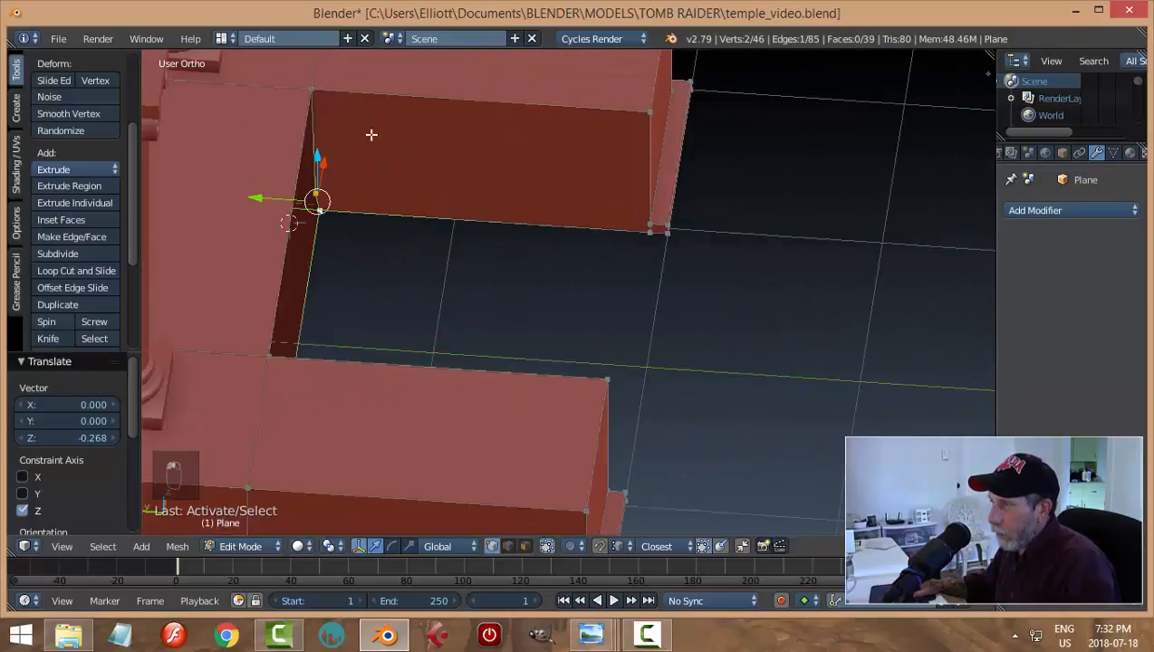
shift+right_click(314, 90)
key(s)
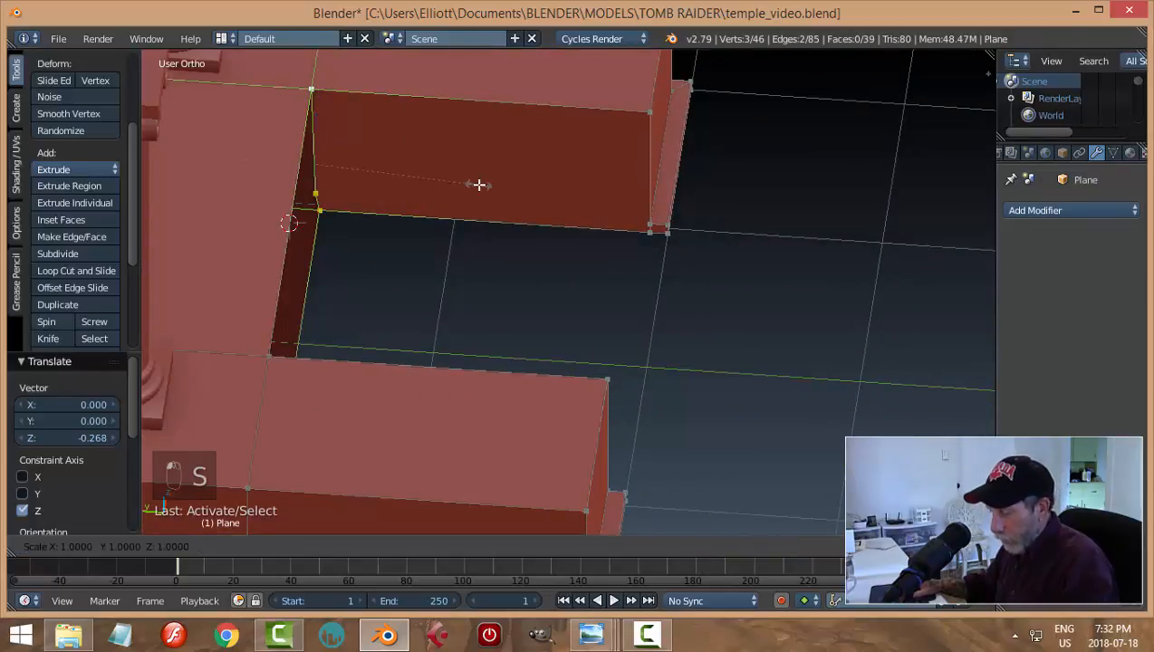
key(y)
click(480, 187)
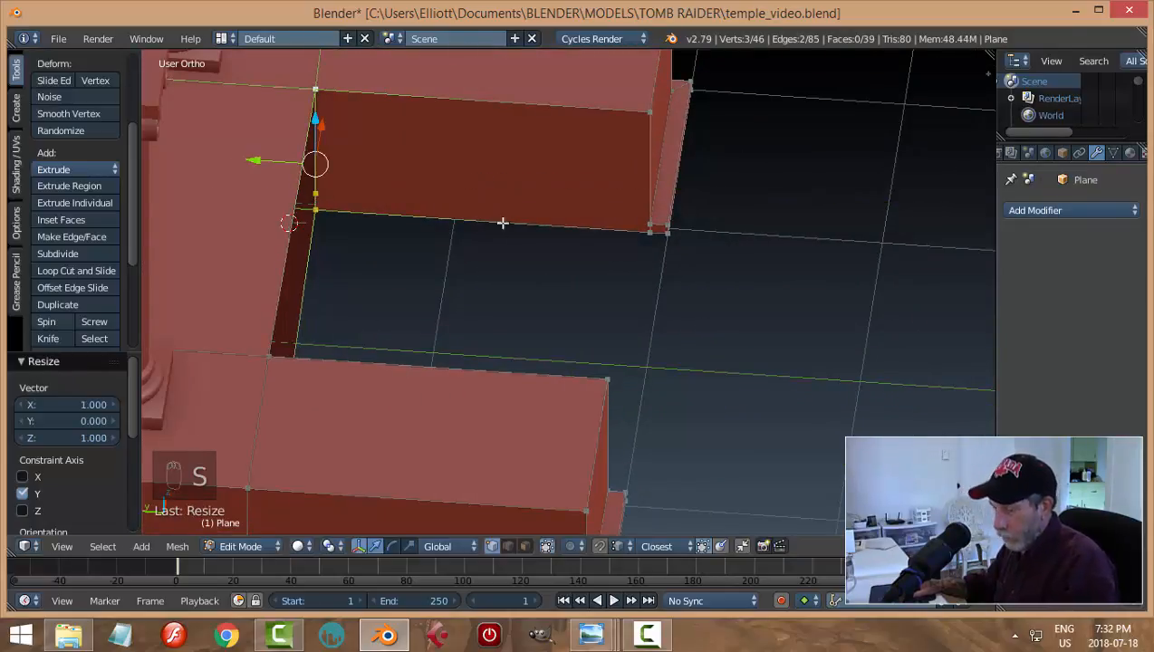
key(a)
middle_drag(556, 260, 497, 238)
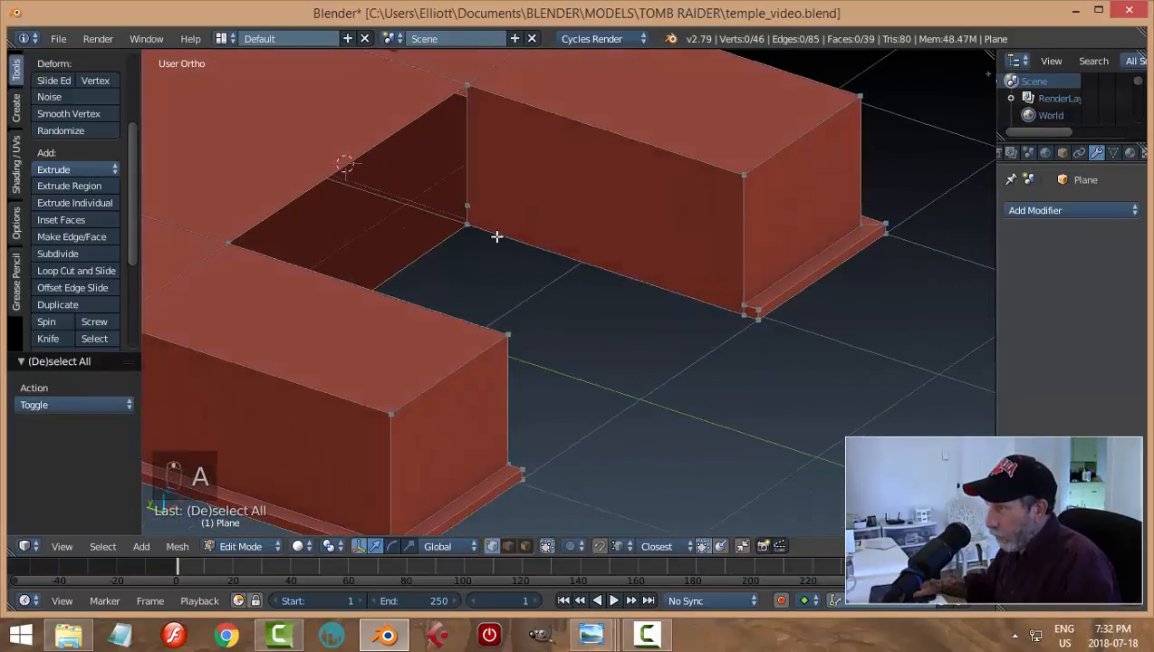
With snapping on, lower the back edge's middle vertex along Z to the height of the trim's upper corner
scroll(524, 250, up, 1)
right_click(441, 180)
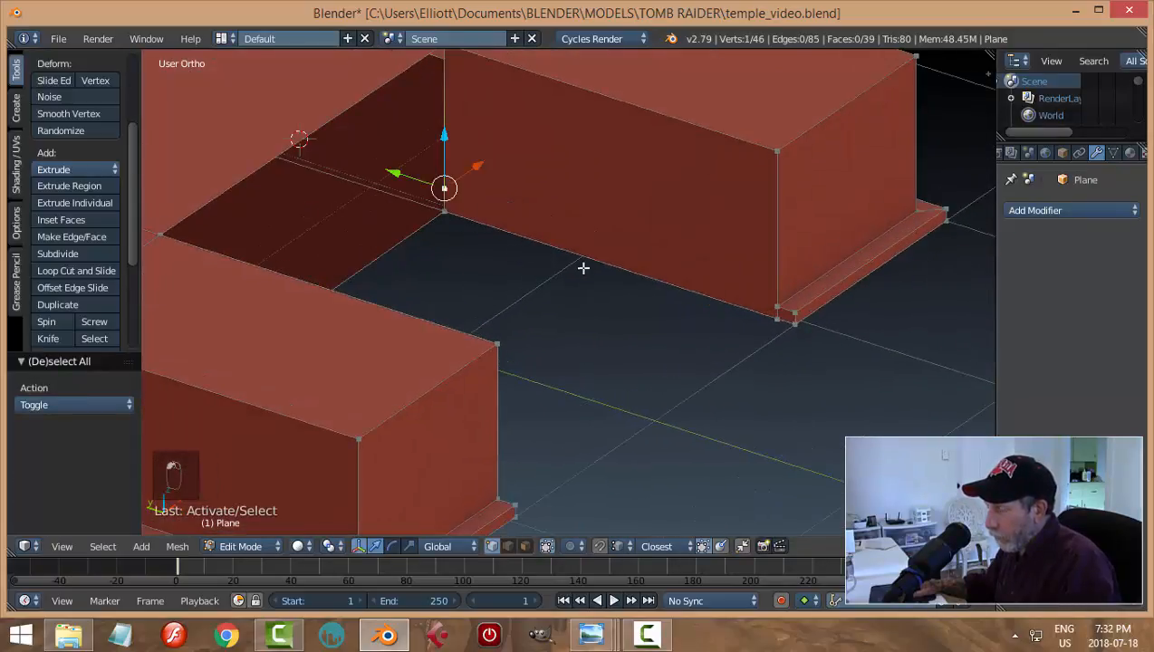
middle_drag(582, 265, 704, 291)
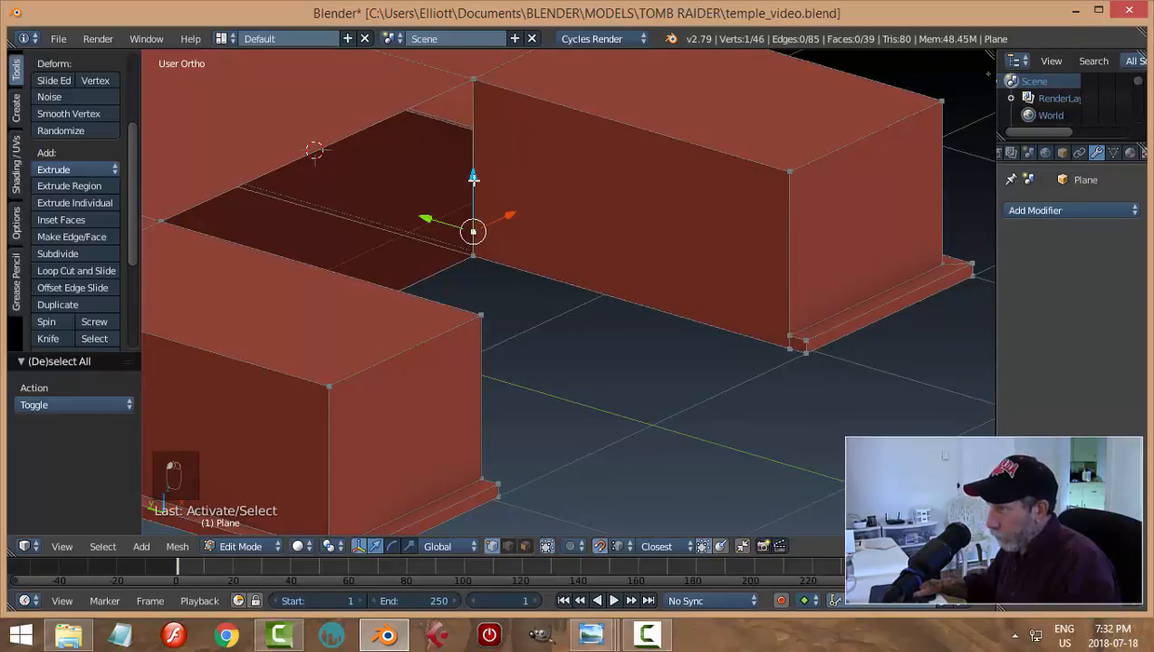
drag(473, 177, 489, 193)
drag(764, 321, 785, 335)
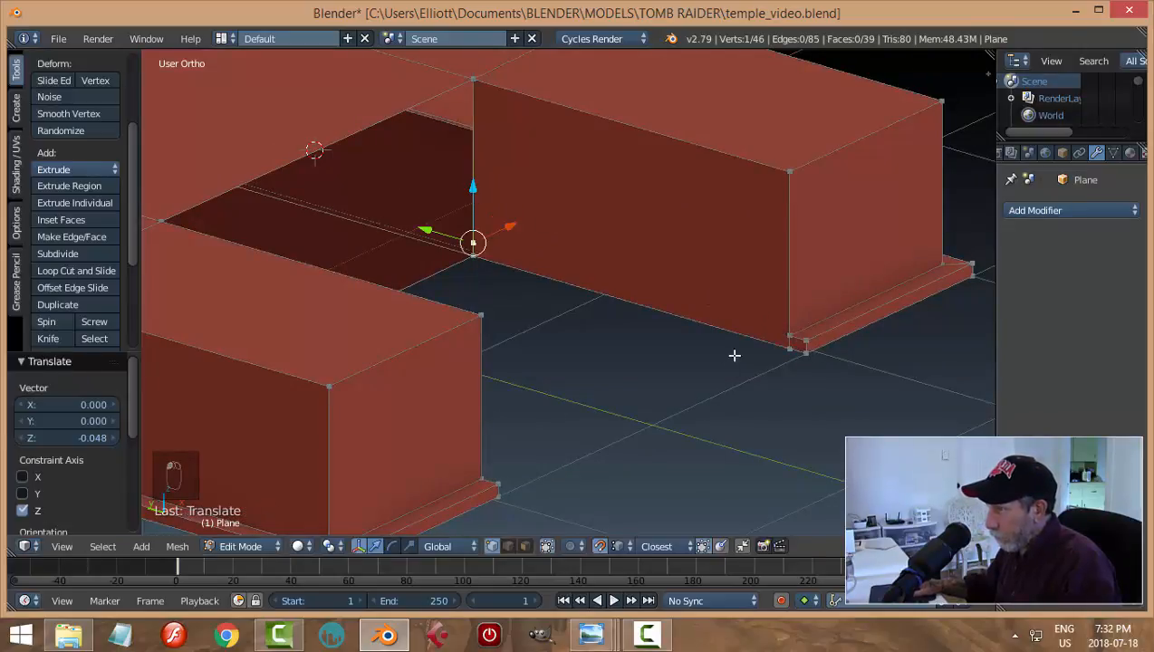
Delete only the face of the wing's inner wall, keeping its edges and vertices
right_click(648, 253)
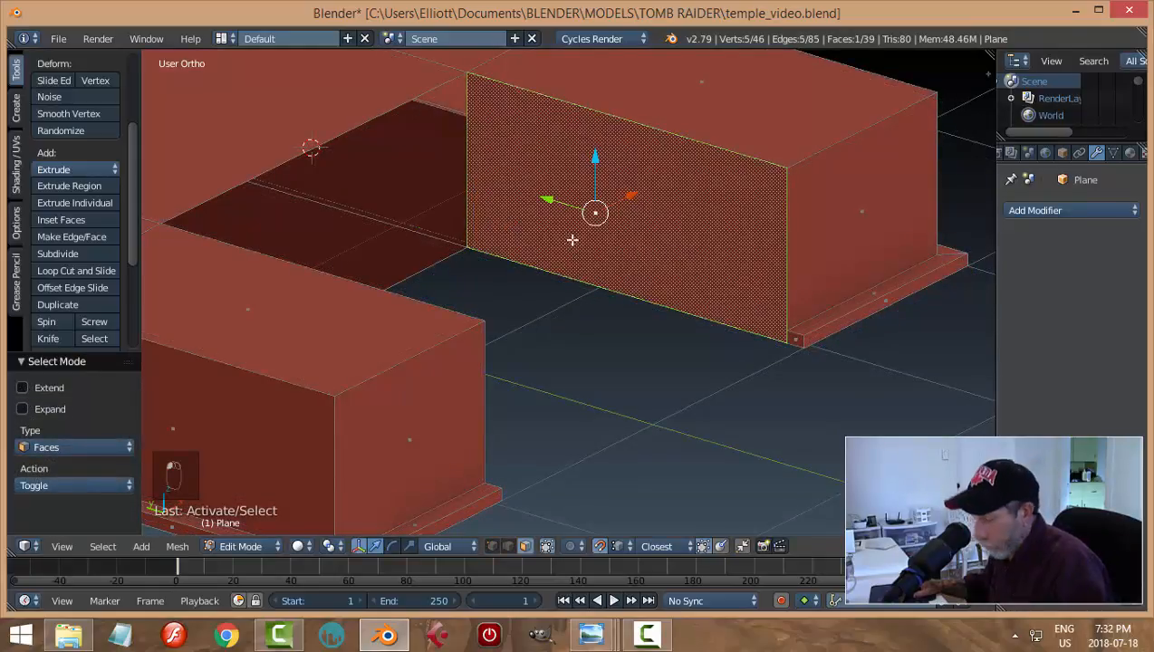
key(x)
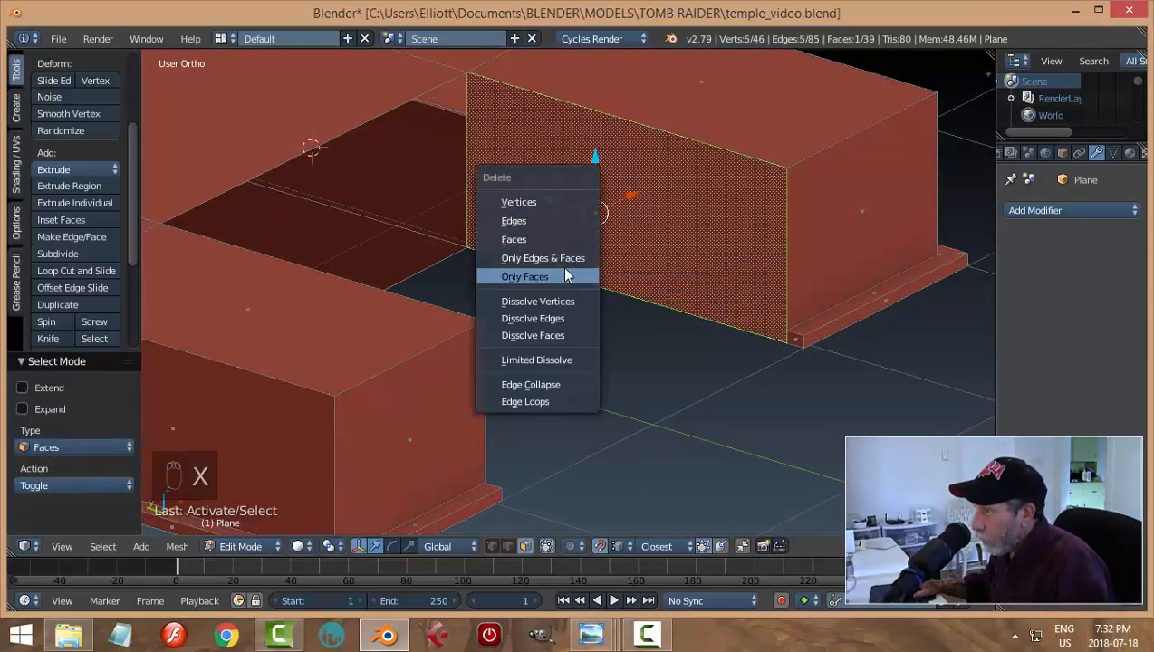
click(562, 268)
Fill the narrow trim face along the bottom of the wing's inner wall from its four corner vertices
key(ctrl+Tab)
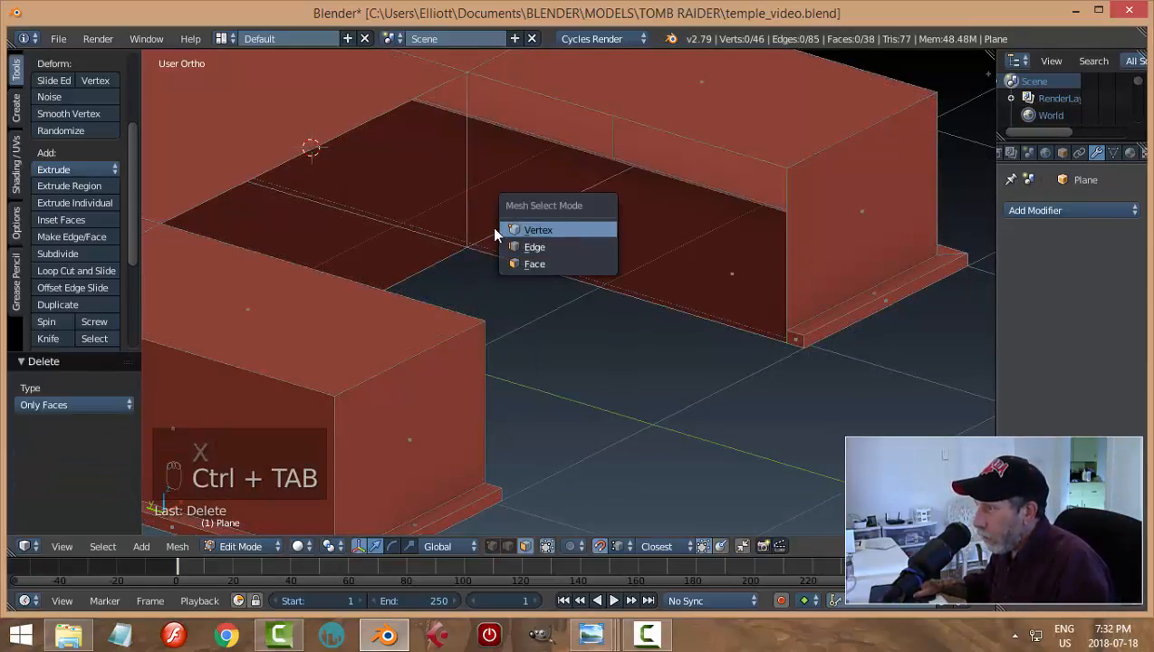
click(537, 231)
right_click(470, 233)
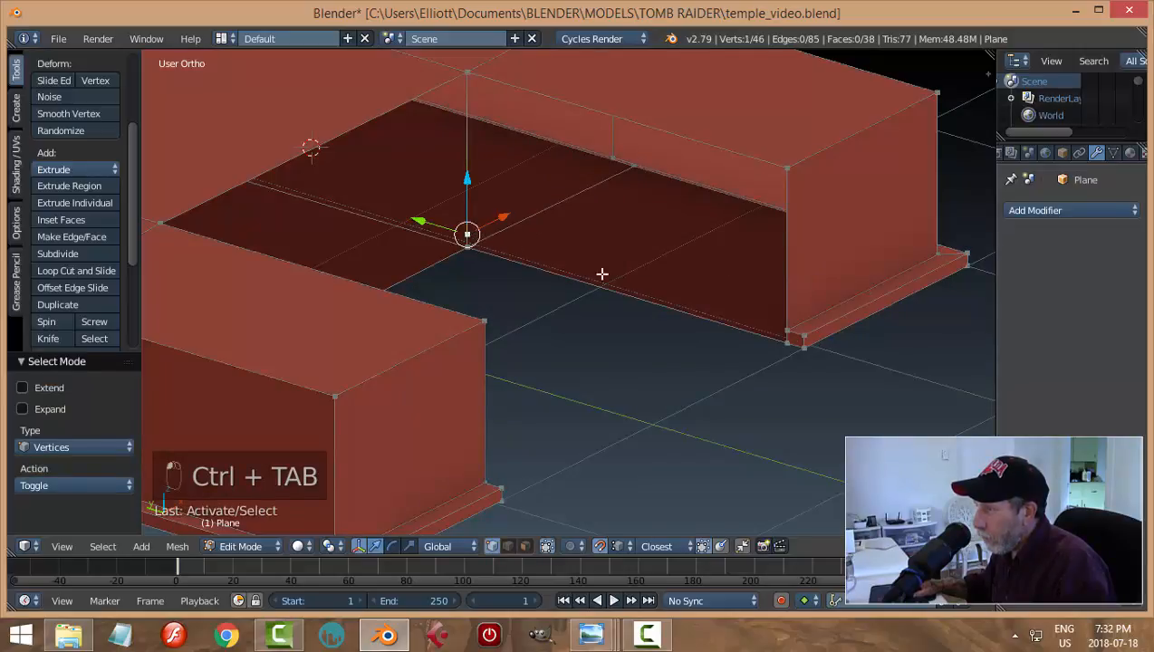
shift+right_click(781, 324)
shift+right_click(796, 341)
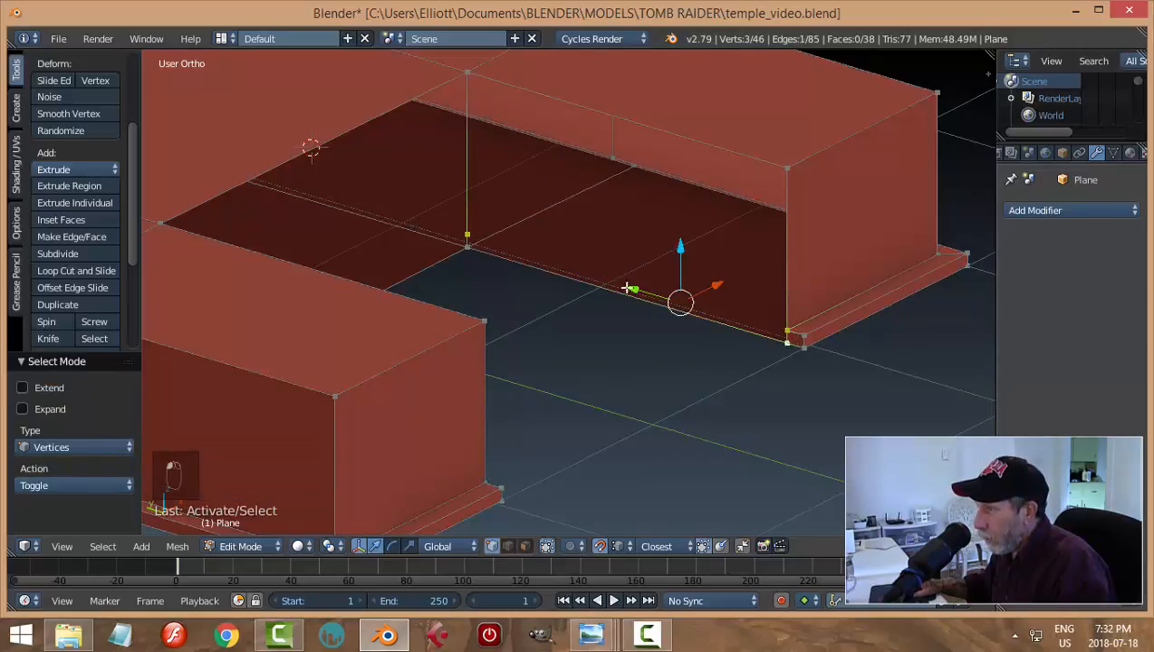
shift+right_click(471, 252)
key(f)
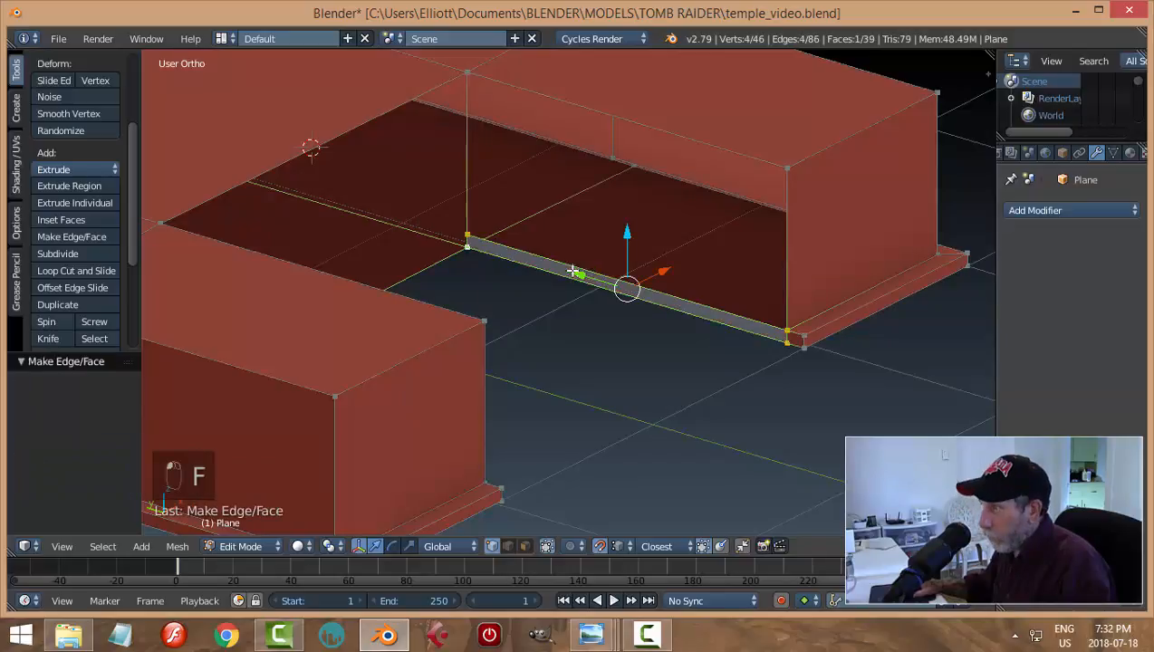
Fill the wing's inner wall face above the trim strip from its four corner vertices
right_click(471, 233)
shift+right_click(462, 70)
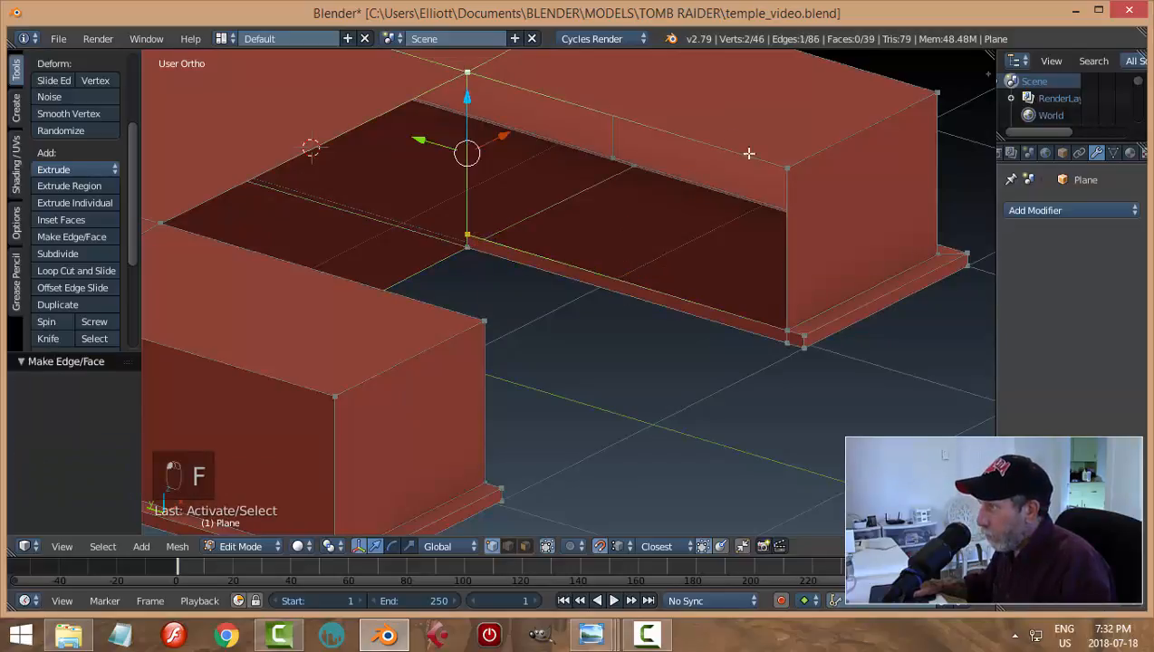
shift+right_click(784, 168)
shift+right_click(787, 325)
key(f)
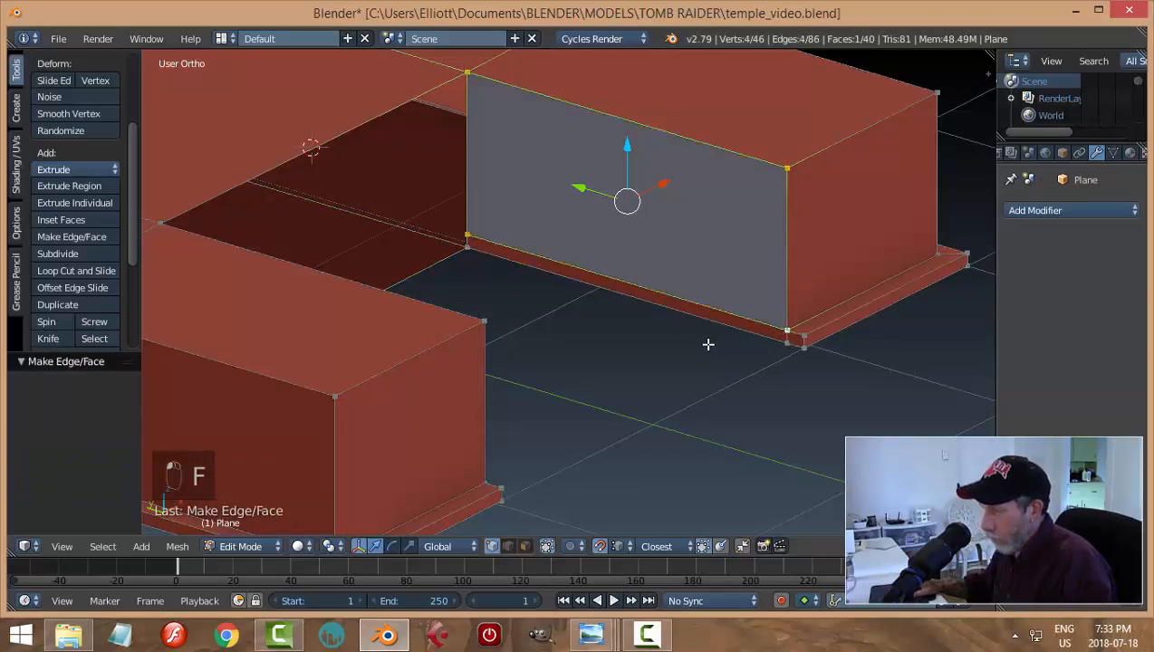
key(a)
Add a single loop cut down the middle of the base, through the centre of the staircase opening
middle_drag(766, 332, 660, 321)
scroll(722, 331, down, 8)
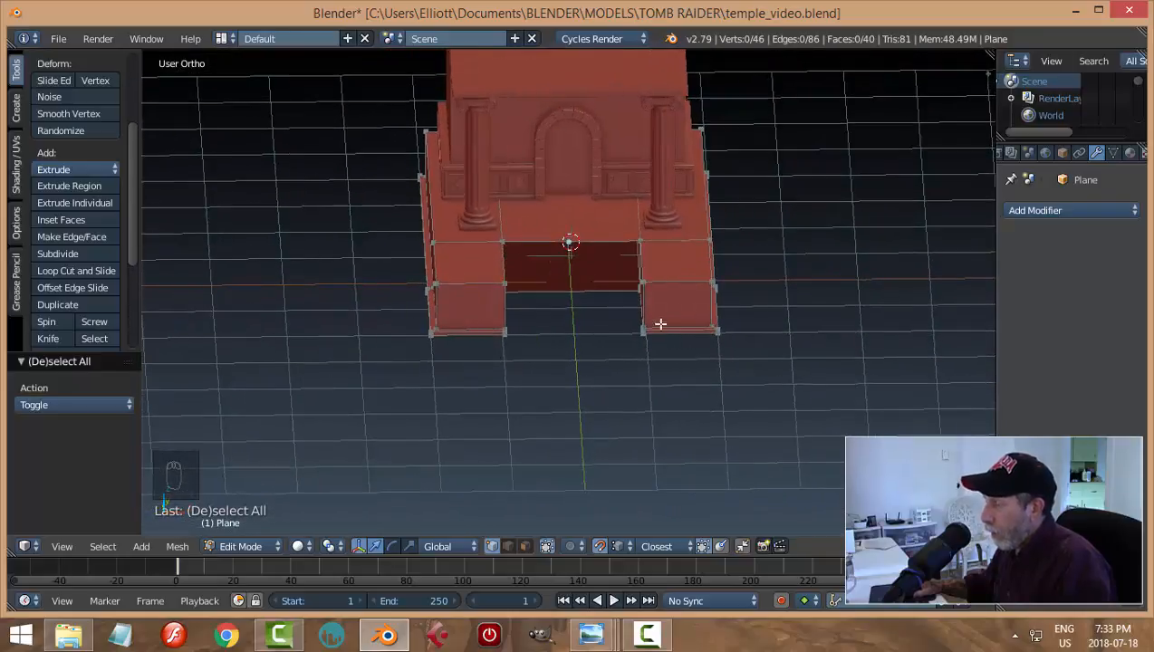
key(ctrl+r)
click(605, 251)
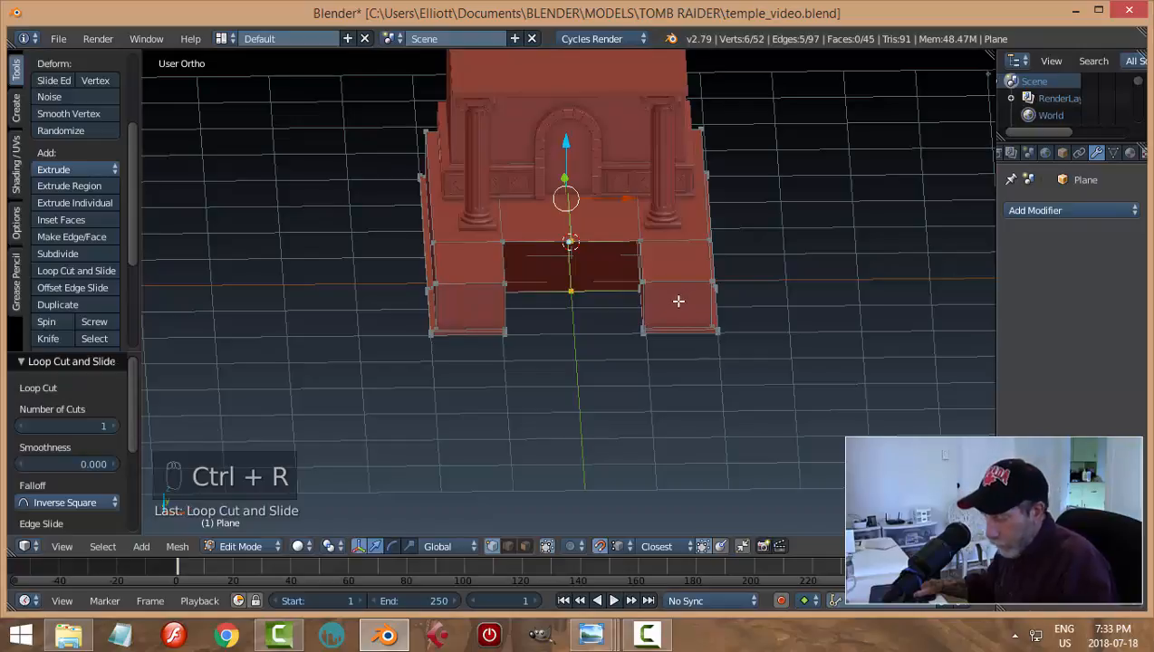
key(a)
Connect the upper and lower centre vertices at the back of the staircase opening with an edge
scroll(633, 271, up, 3)
right_click(572, 205)
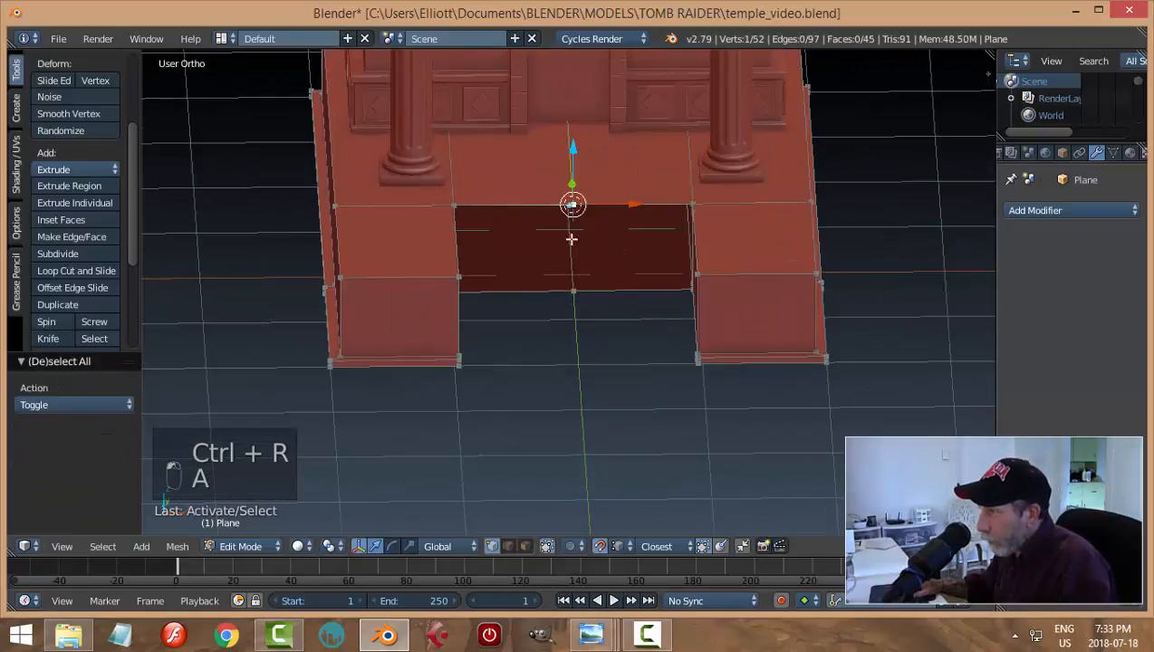
shift+right_click(570, 288)
middle_drag(659, 288, 680, 289)
scroll(655, 294, up, 2)
scroll(656, 294, up, 1)
key(f)
key(a)
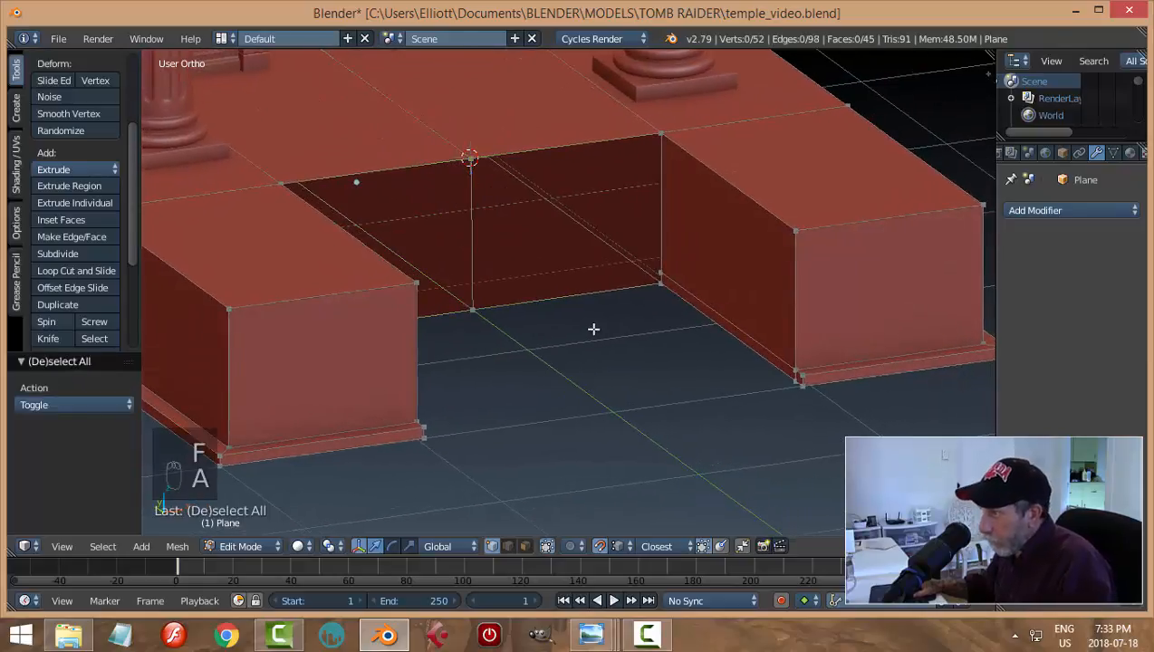
Align the centre edge's two vertices at the back of the opening by scaling them to 0 along Y
mouse_move(593, 329)
middle_down()
mouse_move(608, 330)
mouse_move(543, 280)
mouse_move(613, 322)
middle_up()
right_click(440, 159)
shift+right_click(439, 308)
key(s)
key(y)
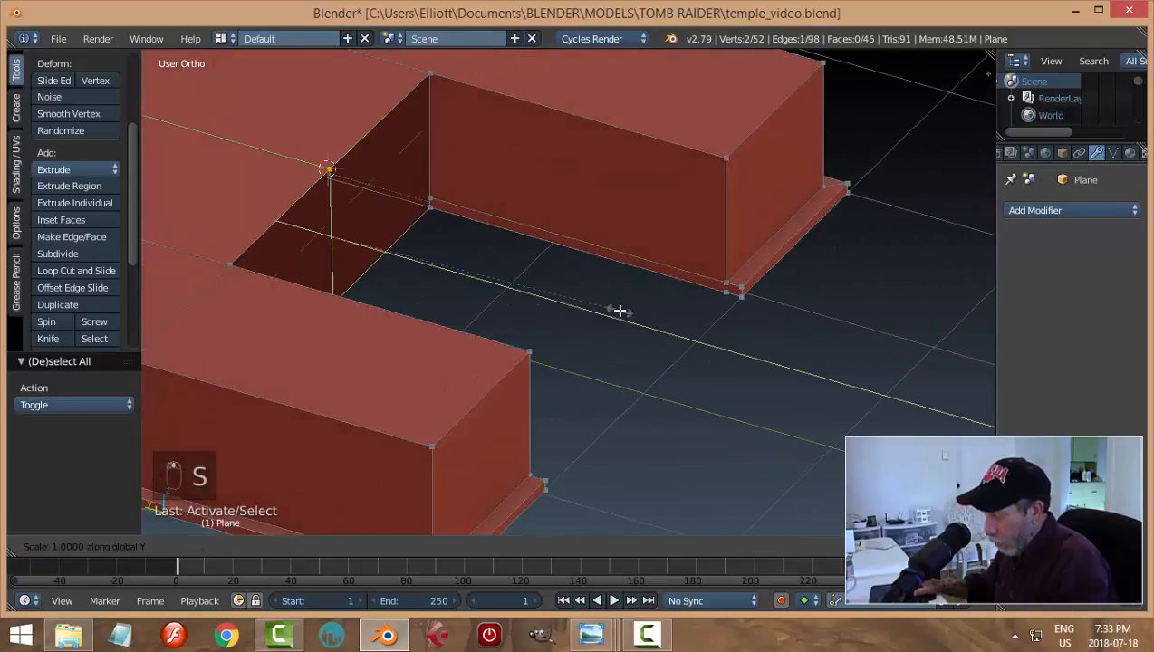
key(0)
key(Return)
key(a)
Subdivide the vertical centre edge at the back of the opening
middle_drag(618, 312, 708, 347)
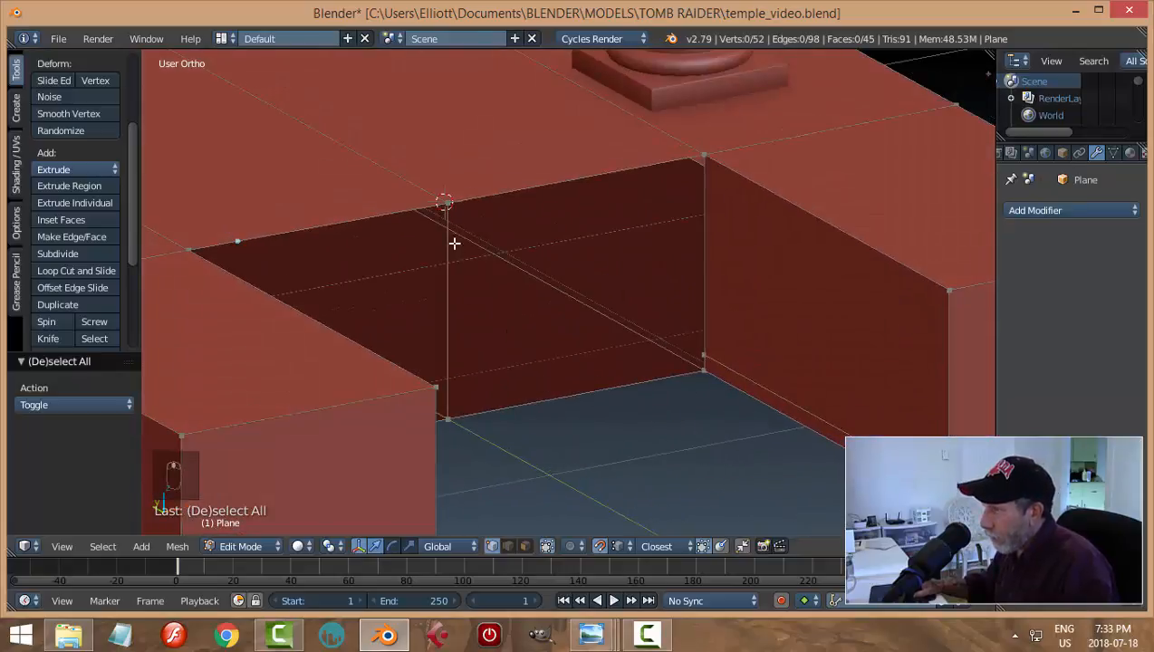
right_click(445, 203)
shift+right_click(452, 422)
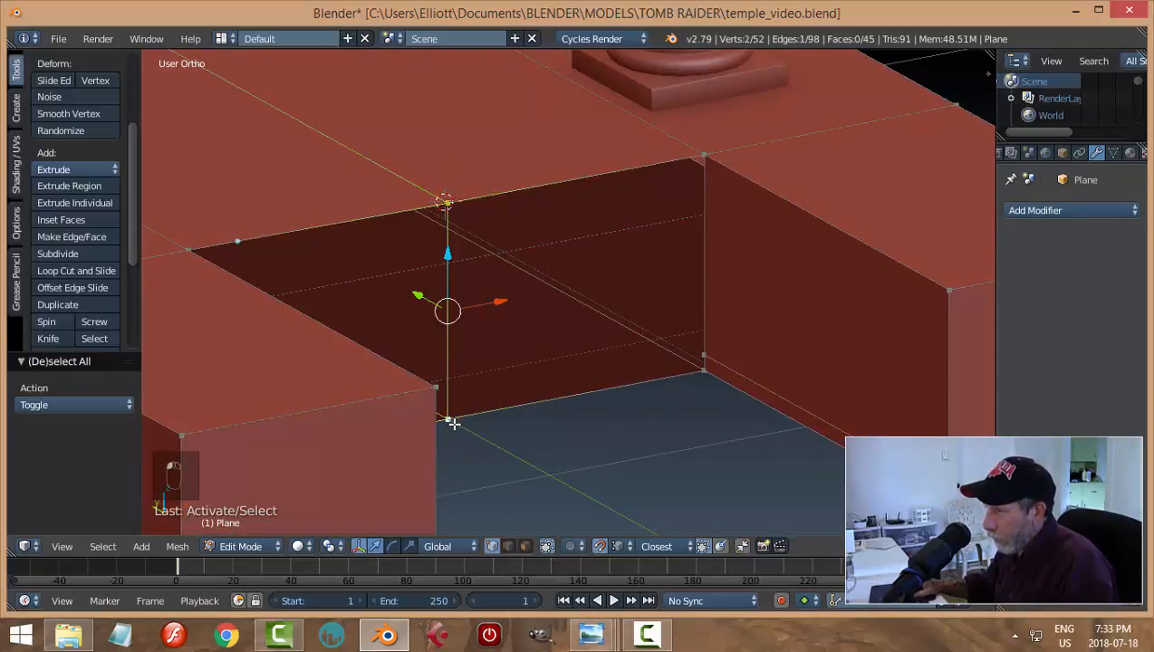
key(w)
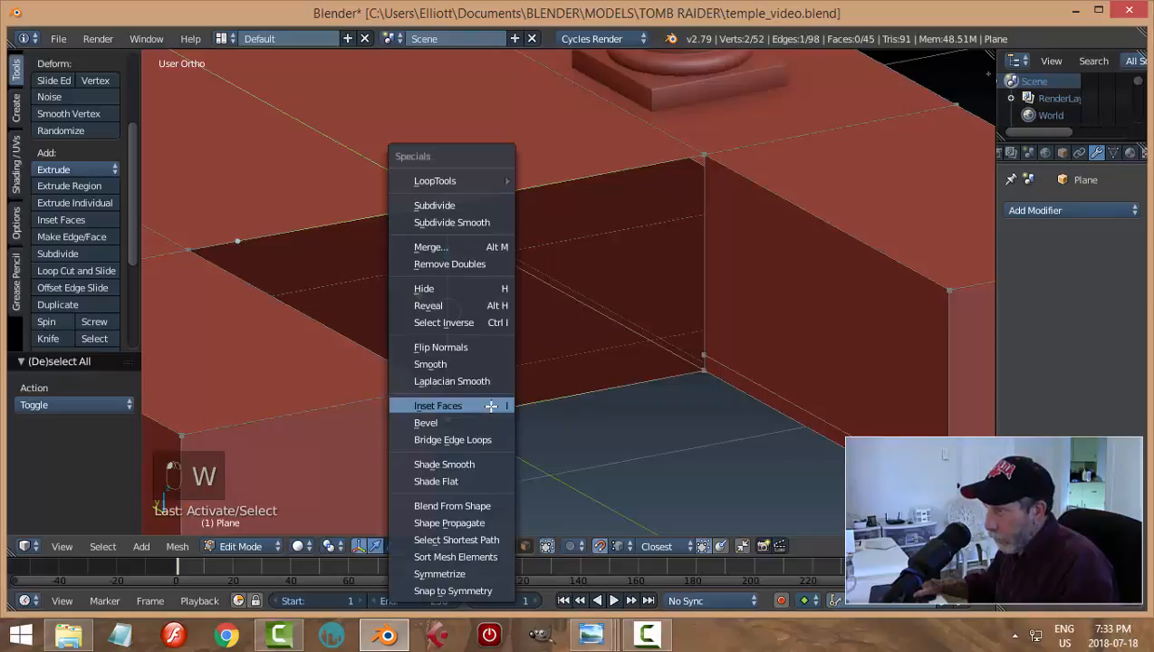
click(458, 200)
Lower the centre edge's middle vertex along Z, snapping it to the height of the trim's upper corner
key(a)
right_click(448, 310)
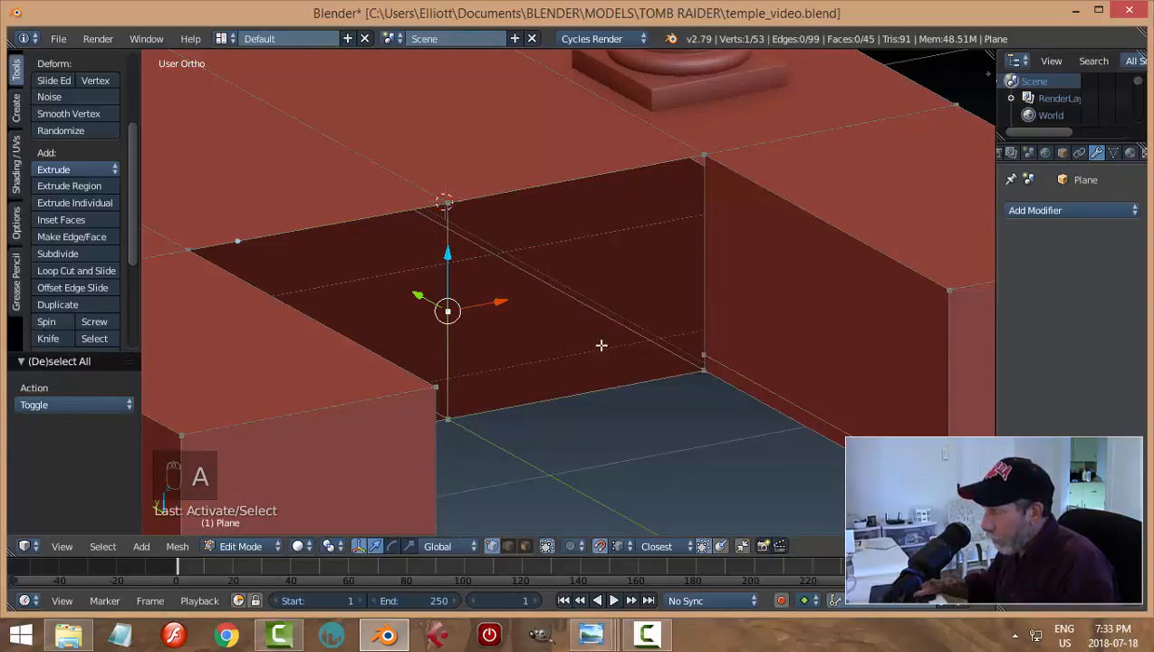
mouse_move(601, 345)
middle_down()
mouse_move(580, 348)
mouse_move(618, 354)
middle_up()
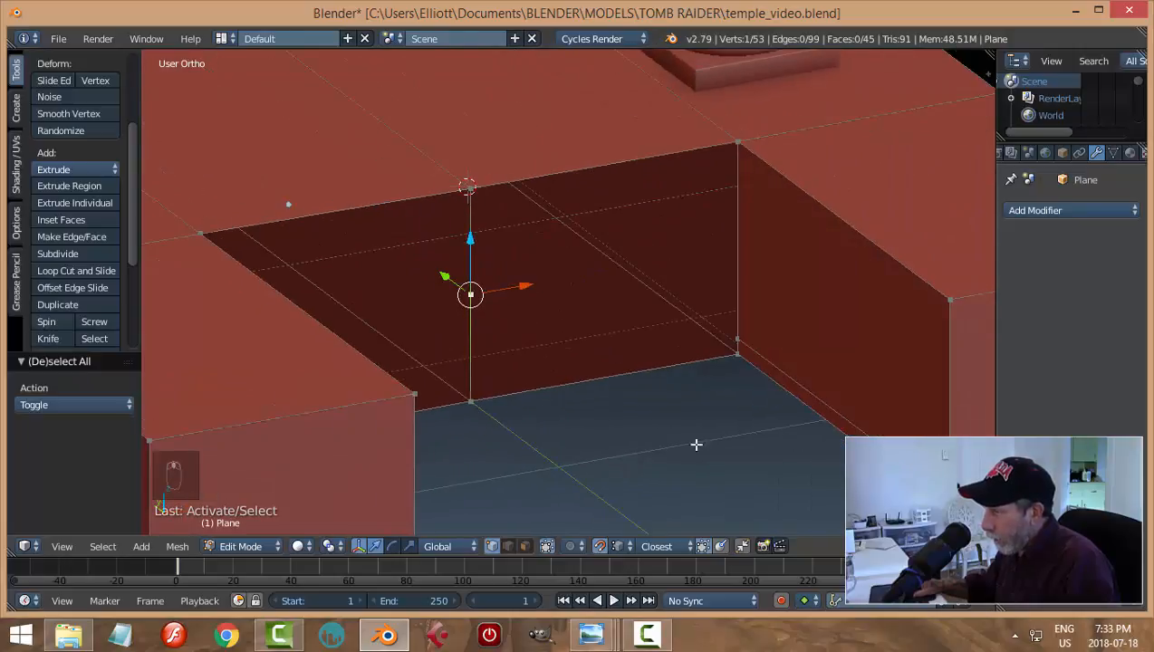
drag(477, 243, 736, 338)
key(a)
right_drag(469, 387, 469, 399)
shift+right_click(737, 353)
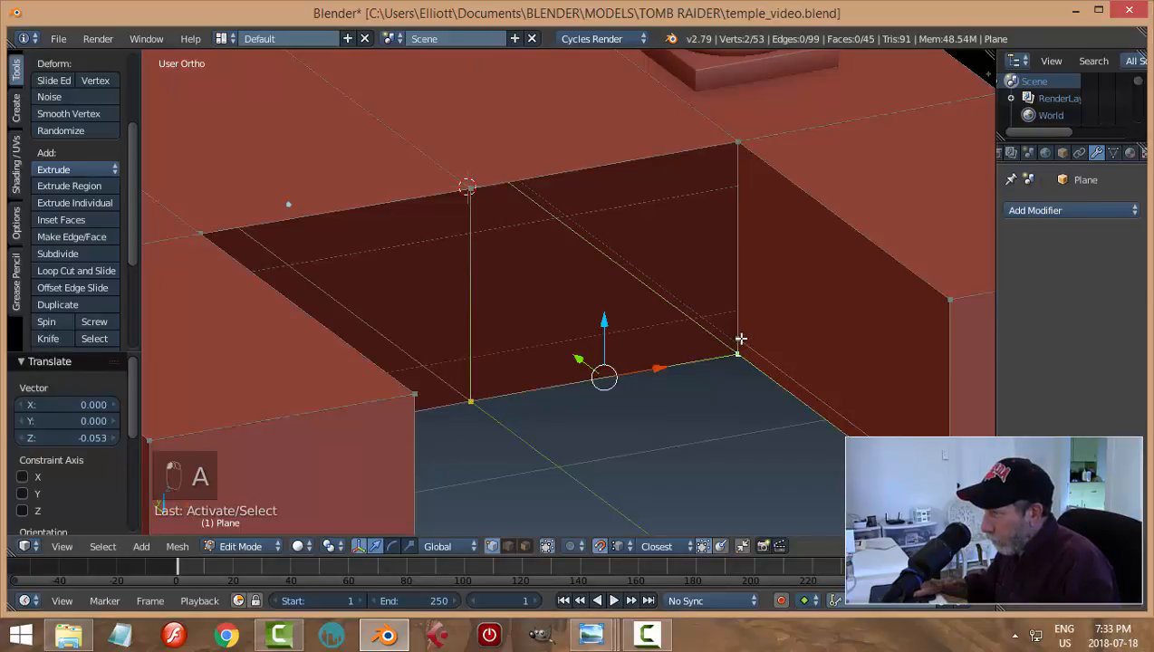
shift+right_click(737, 339)
key(ctrl+z)
key(ctrl+z)
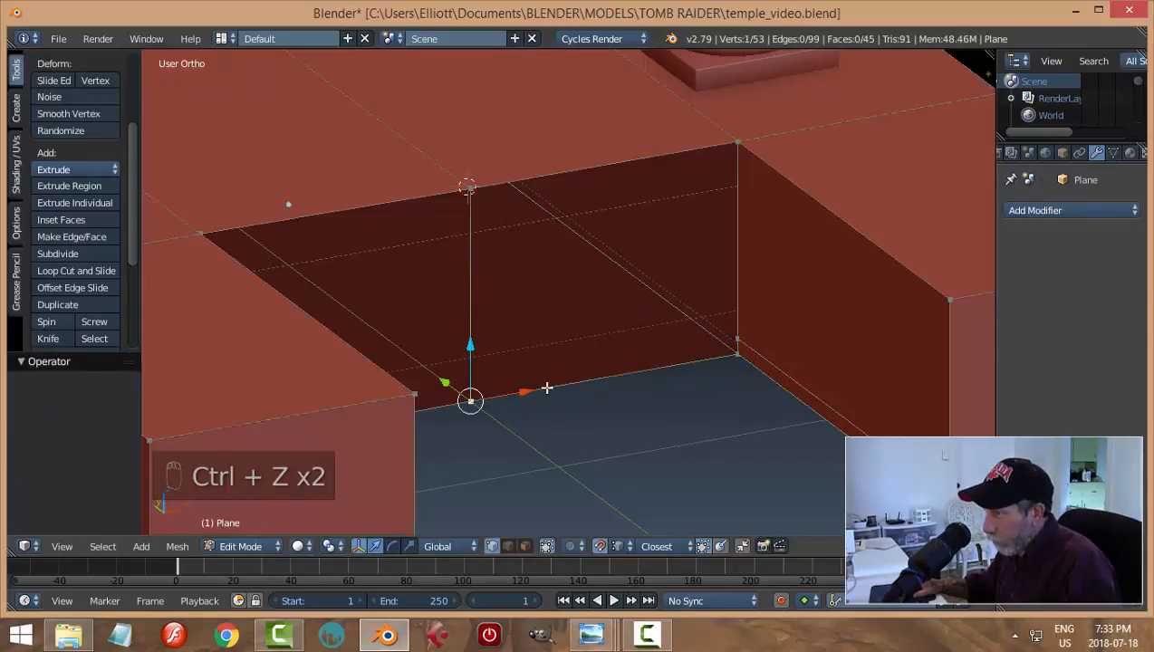
key(ctrl+z)
Turn snapping off and fill the narrow trim face along the bottom of the opening's back wall, between centre and wing
click(584, 546)
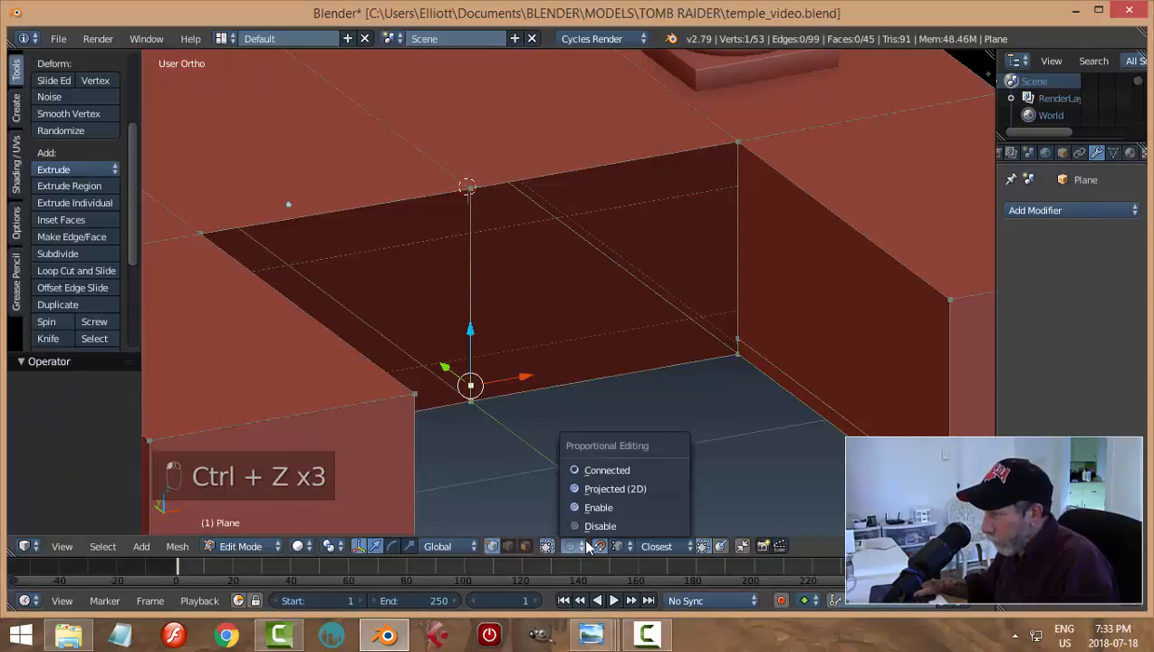
click(599, 548)
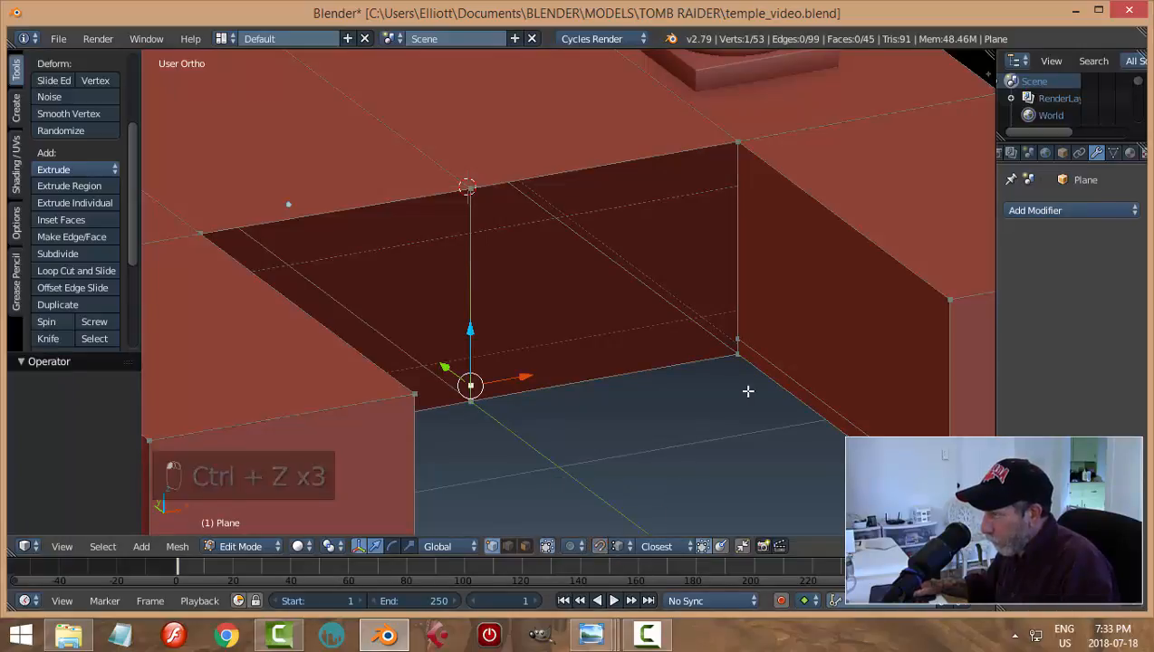
shift+right_click(738, 355)
shift+right_click(476, 399)
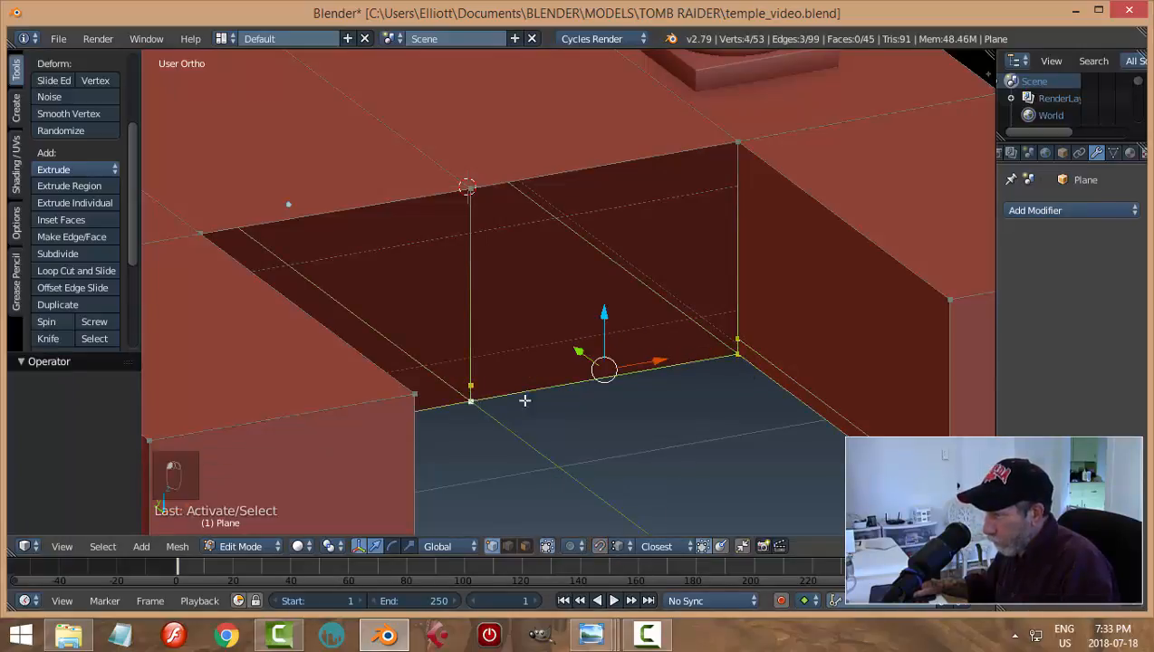
key(f)
Fill the opening's back wall face above the trim, from the centre edge to the wing's corner
right_click(470, 385)
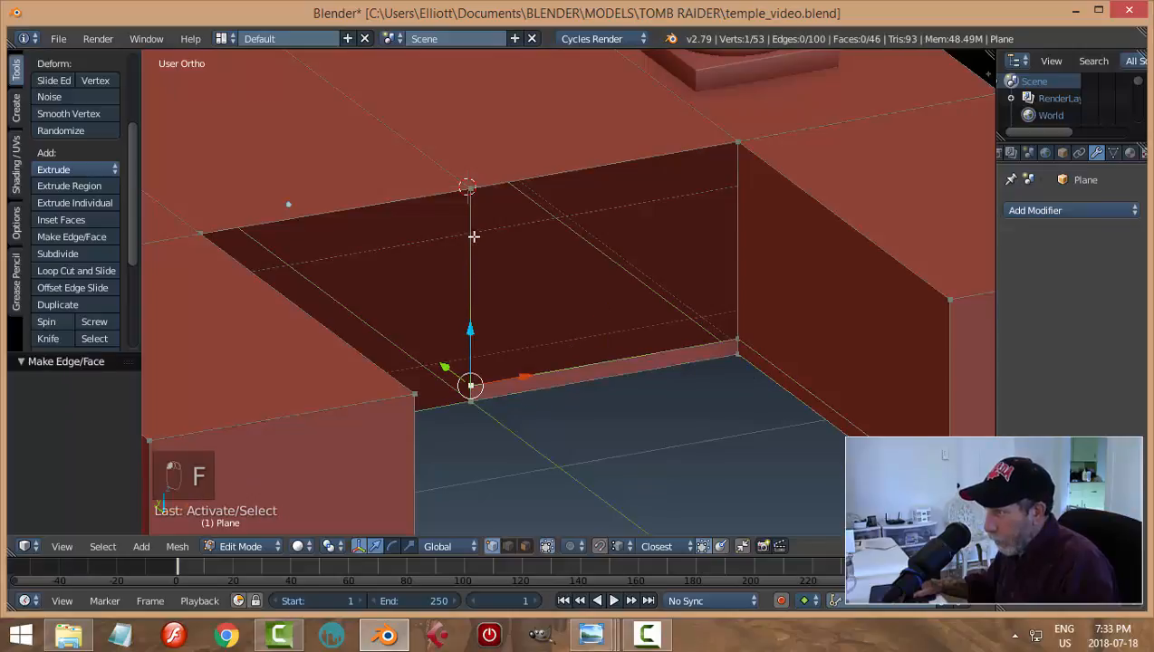
shift+right_click(470, 189)
shift+right_click(735, 139)
shift+right_click(740, 333)
key(f)
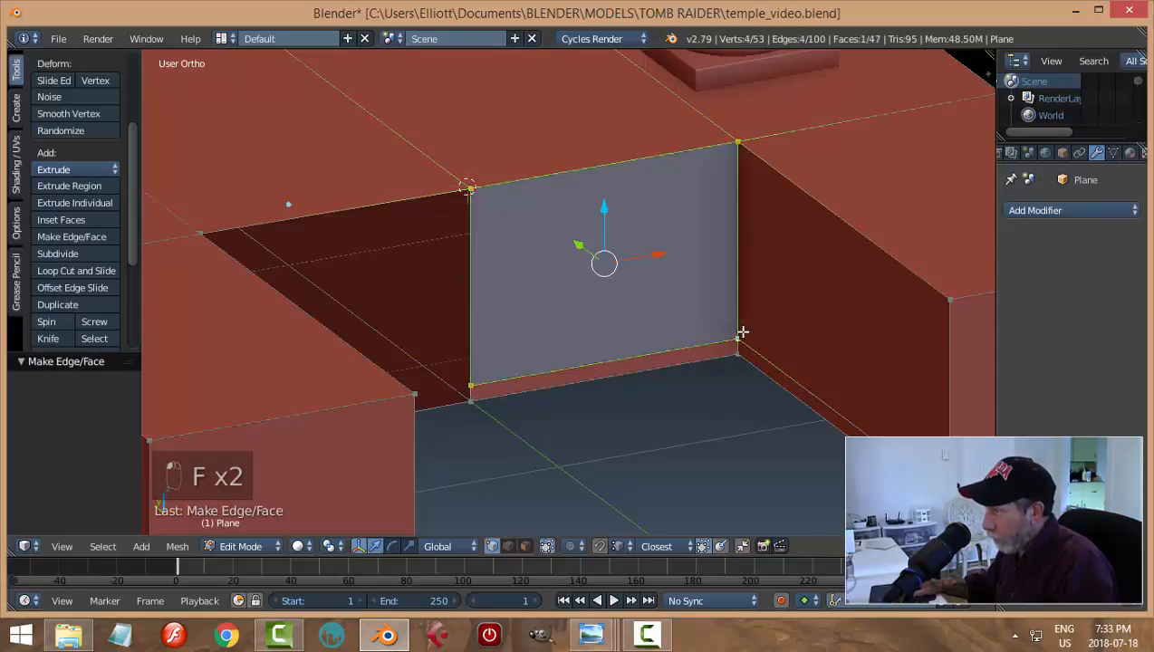
key(a)
In a front wireframe view, delete all of the base's vertices left of the centre line
scroll(729, 430, down, 4)
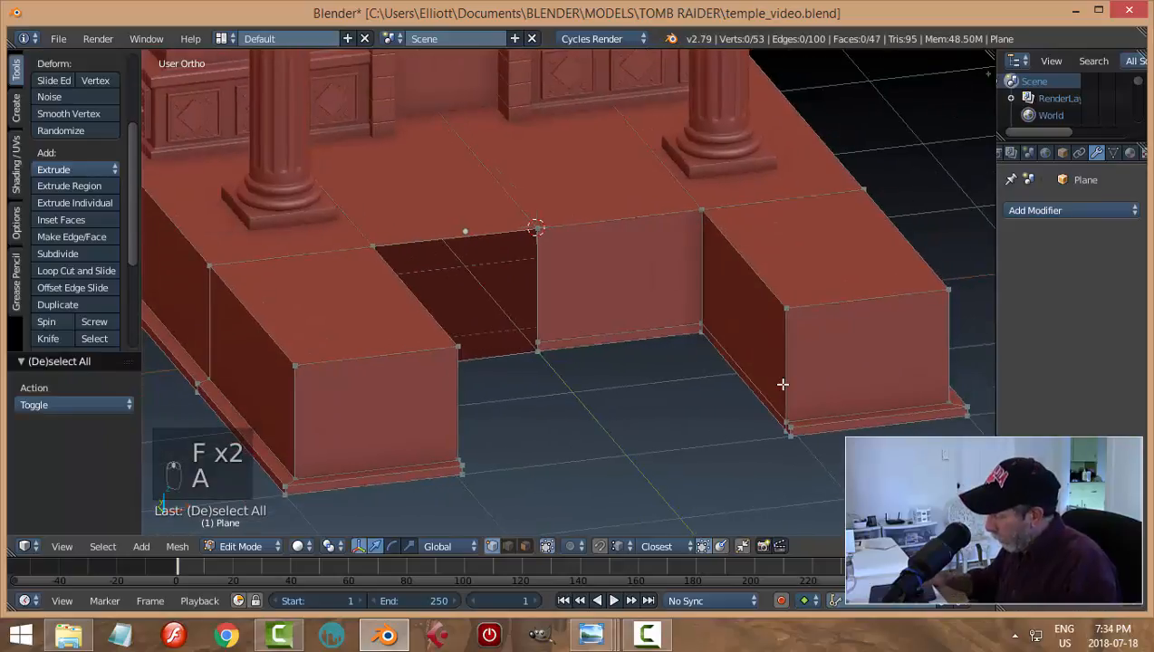
key(KP_1)
key(z)
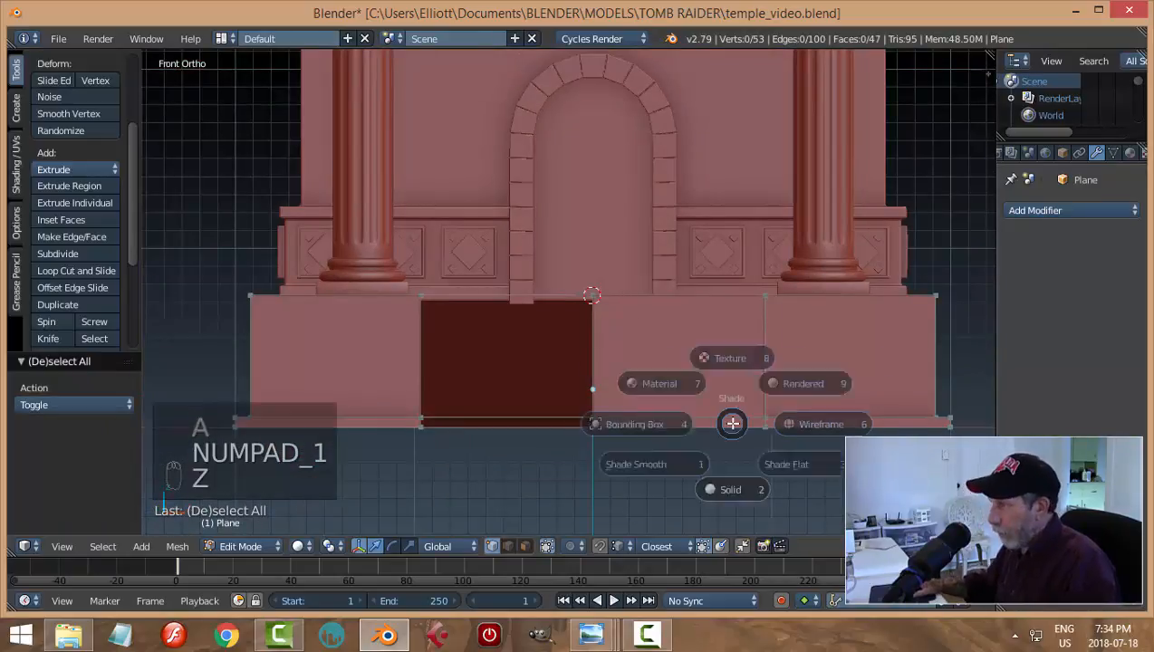
click(866, 428)
scroll(775, 443, down, 4)
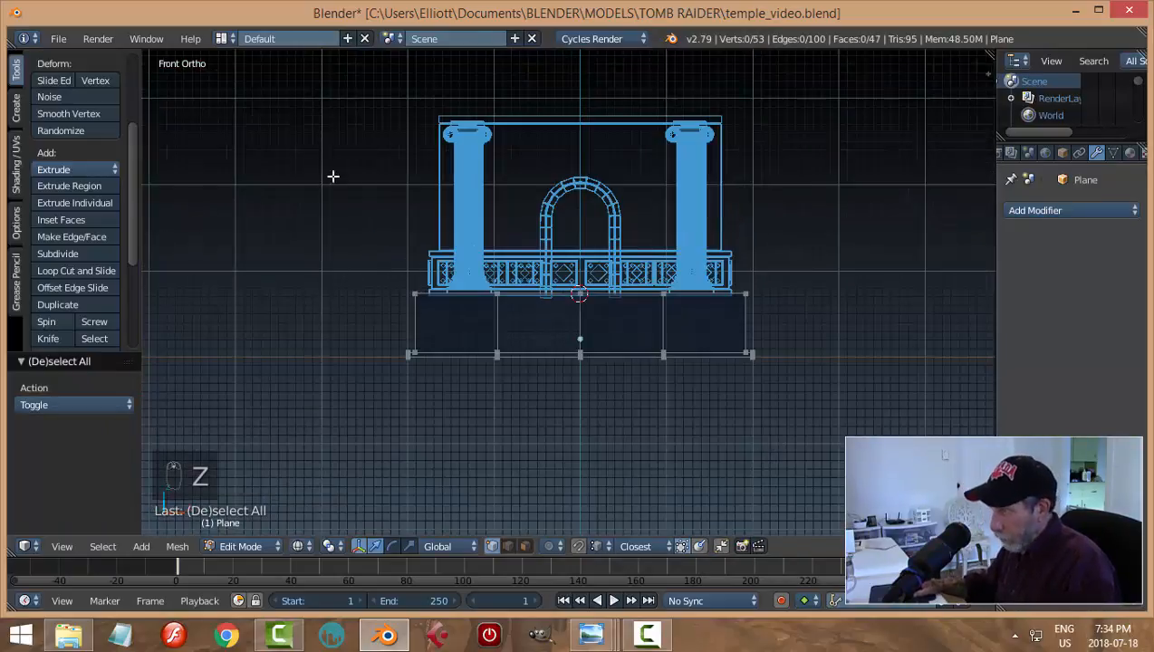
key(b)
drag(306, 48, 569, 474)
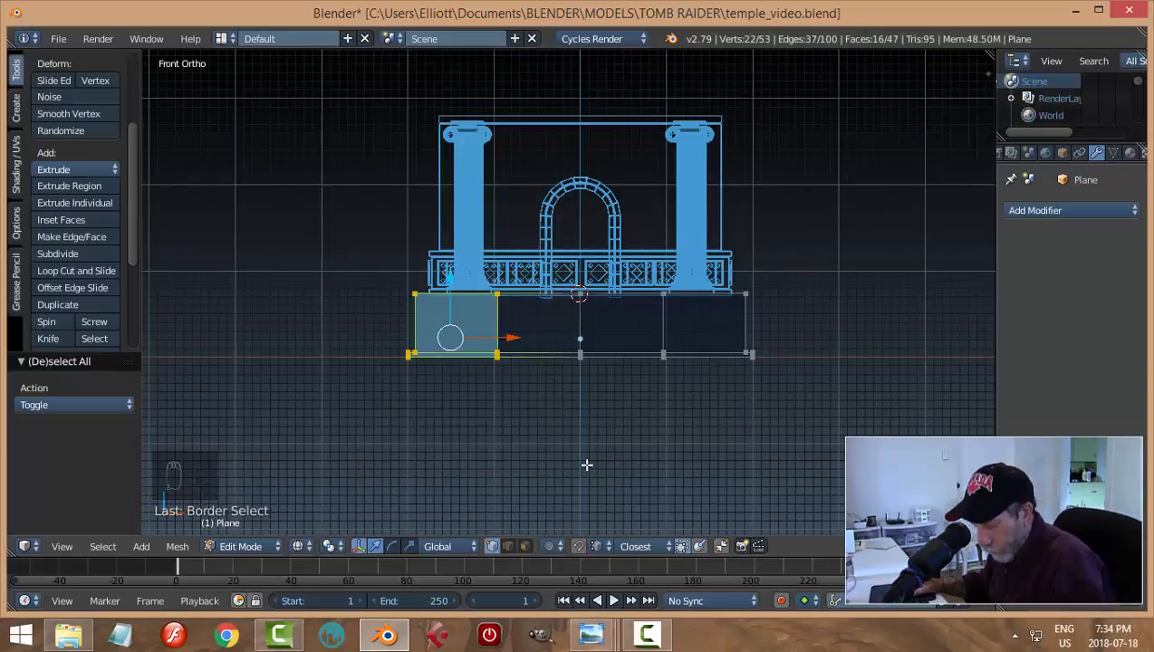
key(x)
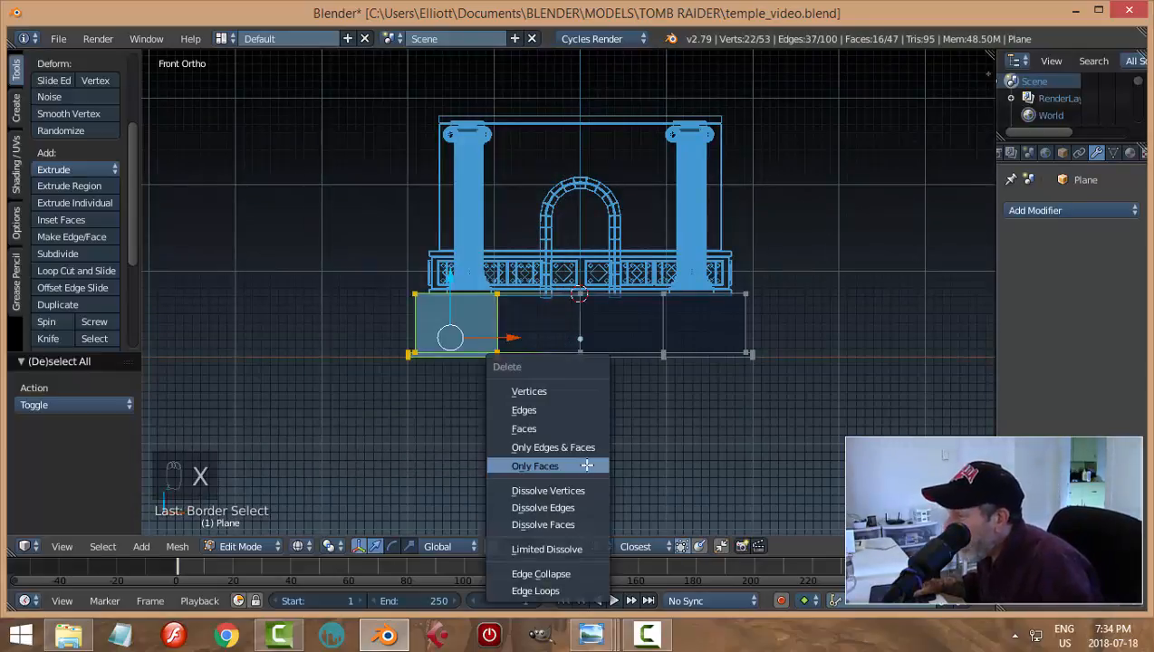
click(552, 390)
Add a Mirror modifier on the X axis to the half base and enable clipping
click(1073, 214)
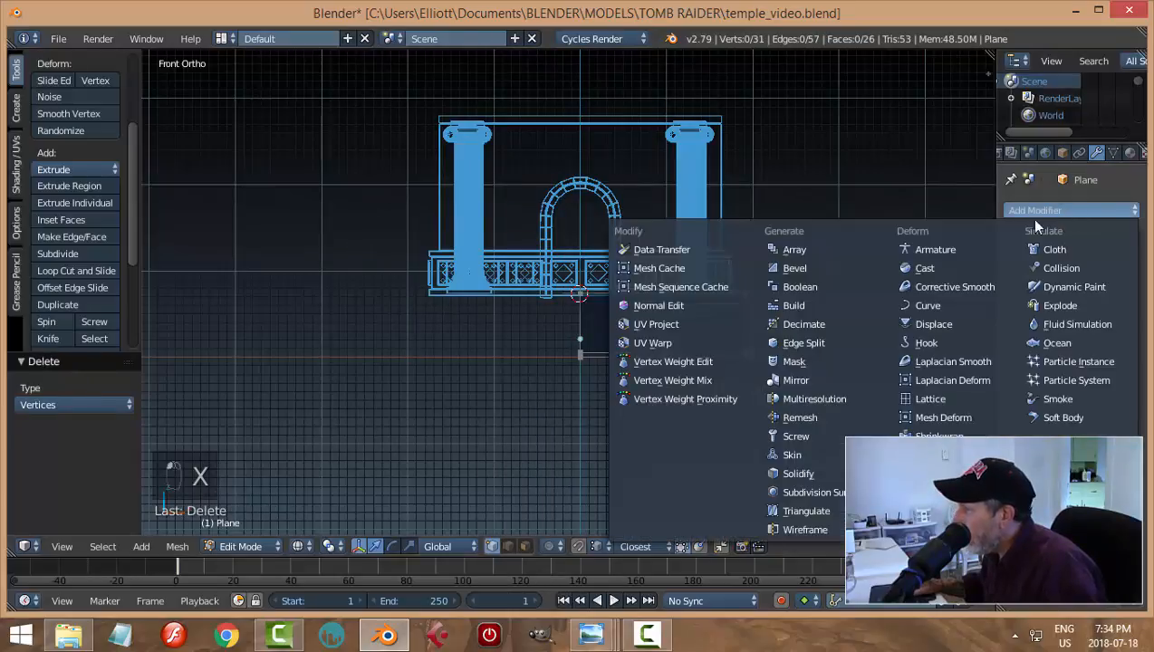
click(817, 378)
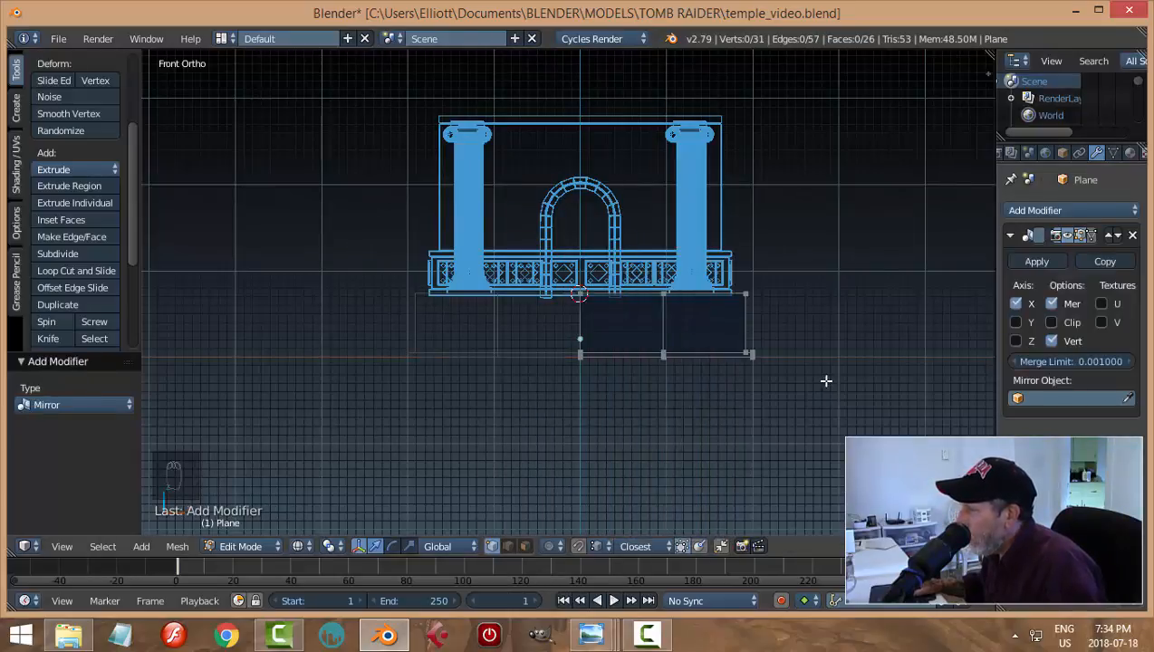
click(1052, 323)
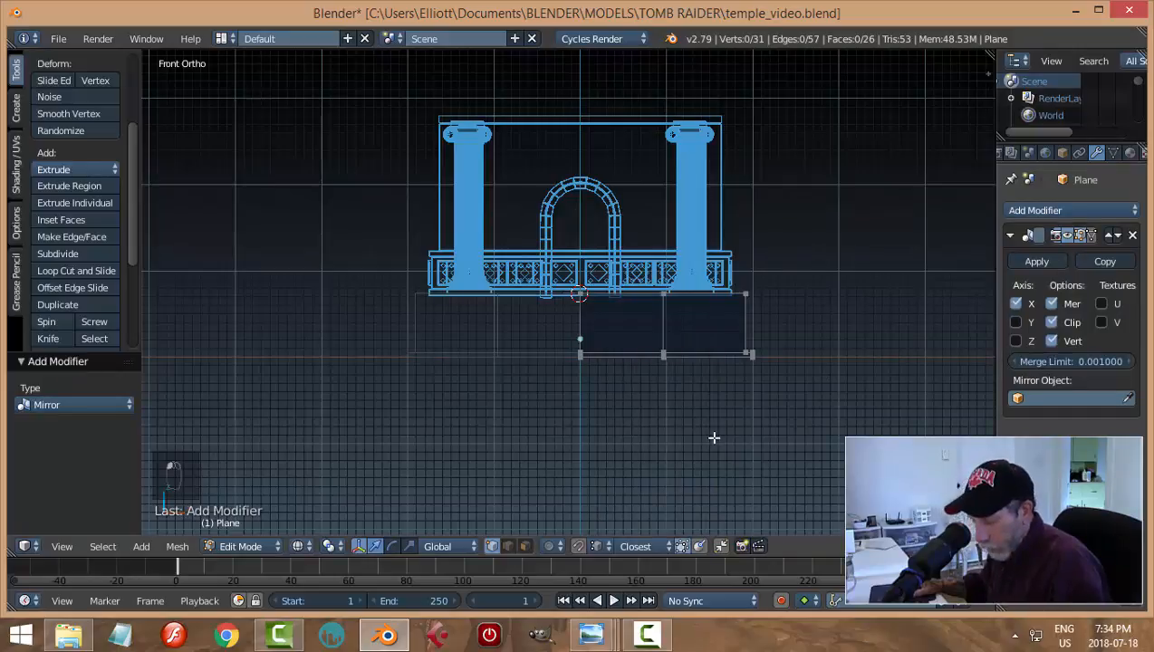
Return to Object Mode with solid shading and examine the mirrored base around the staircase opening
key(Tab)
mouse_move(734, 402)
middle_down()
mouse_move(724, 454)
mouse_move(632, 442)
mouse_move(638, 477)
mouse_move(816, 466)
mouse_move(897, 446)
mouse_move(895, 432)
middle_up()
key(z)
click(727, 549)
scroll(705, 458, up, 3)
scroll(815, 468, up, 6)
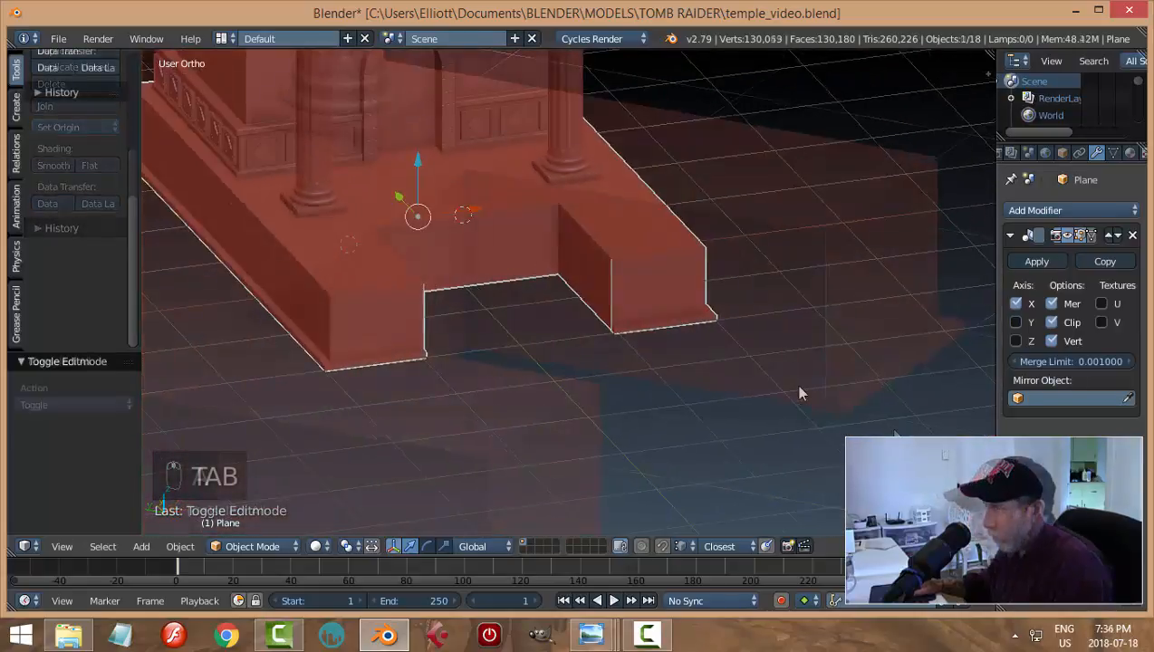
middle_drag(795, 384, 824, 381)
scroll(777, 399, up, 5)
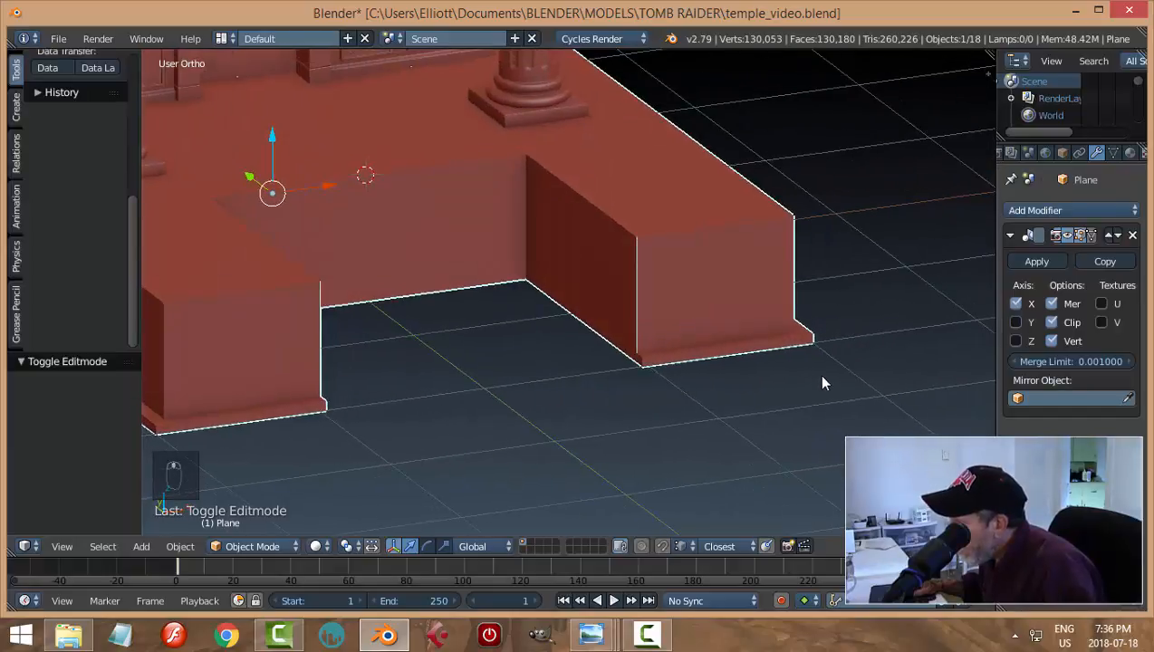
Turn off the Mirror modifier's viewport display and delete the stray vertical edge floating on the empty side of the half base
click(1074, 238)
middle_drag(679, 373, 629, 391)
right_click(333, 286)
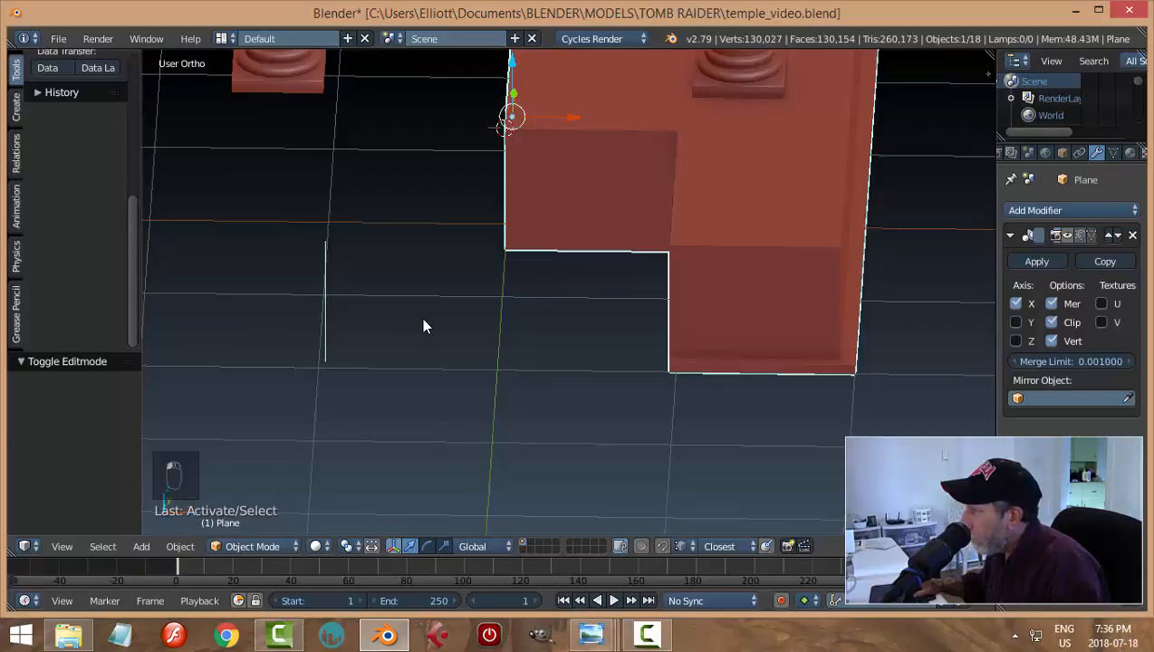
key(Tab)
click(560, 348)
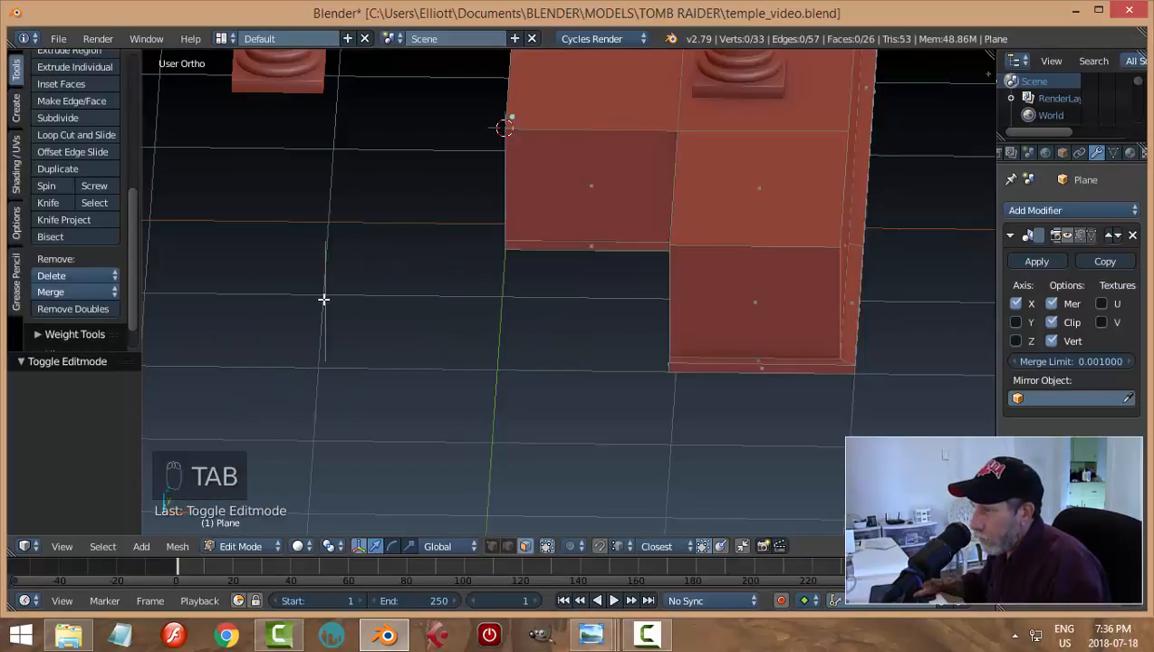
key(ctrl+Tab)
click(289, 291)
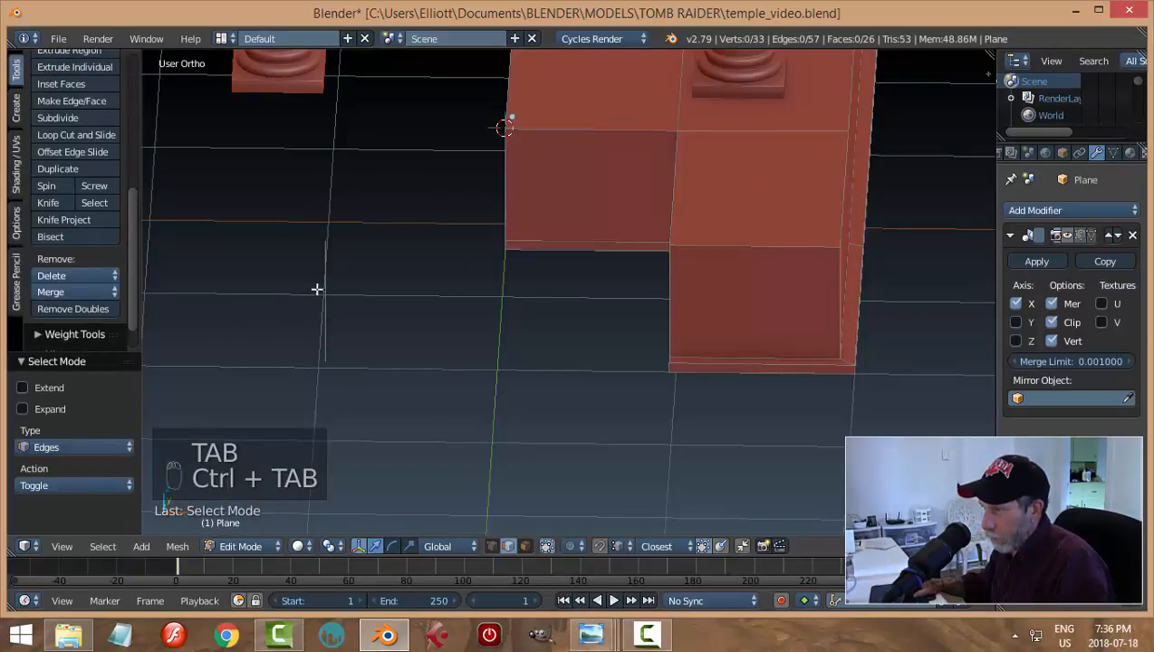
alt+right_click(323, 295)
key(x)
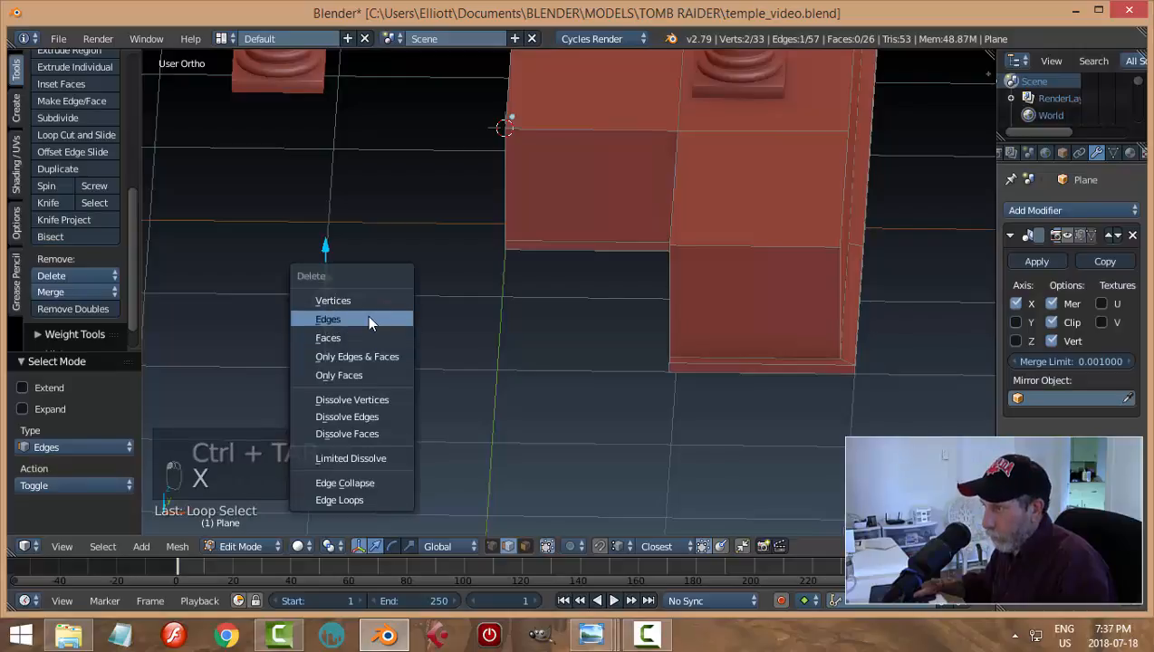
click(368, 318)
Return to Object Mode and turn the Mirror modifier's viewport display back on to check the base's front
scroll(478, 383, down, 2)
middle_drag(478, 383, 559, 387)
key(Tab)
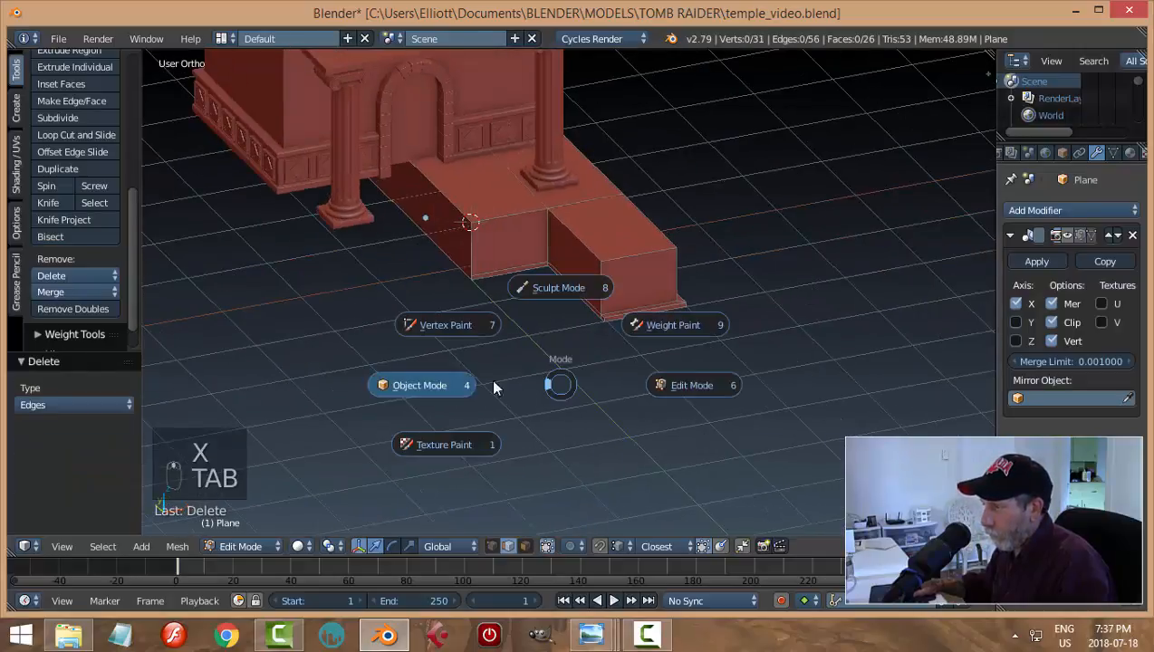
click(449, 382)
click(1067, 235)
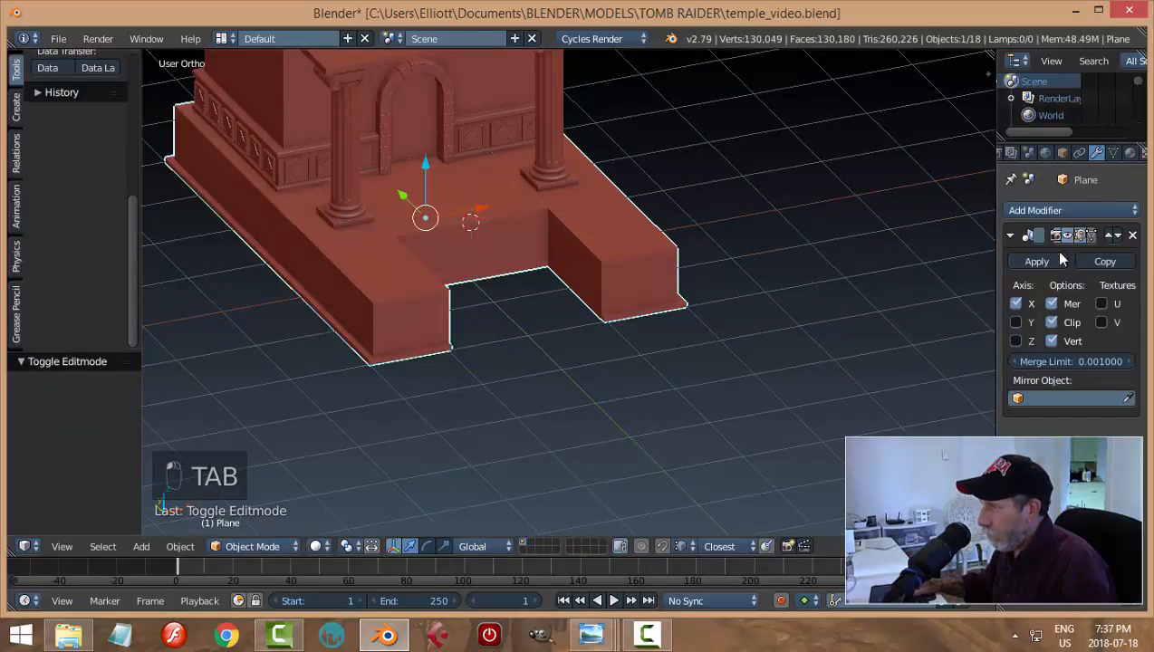
middle_drag(779, 359, 746, 377)
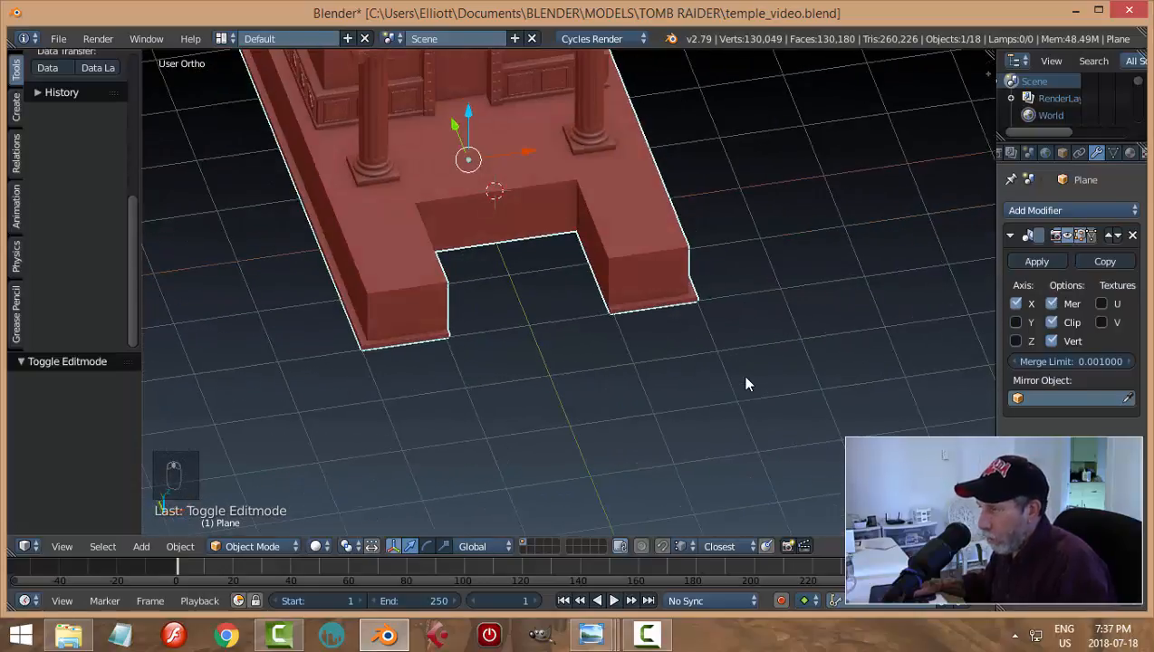
scroll(711, 351, up, 3)
scroll(707, 367, down, 2)
scroll(706, 353, up, 2)
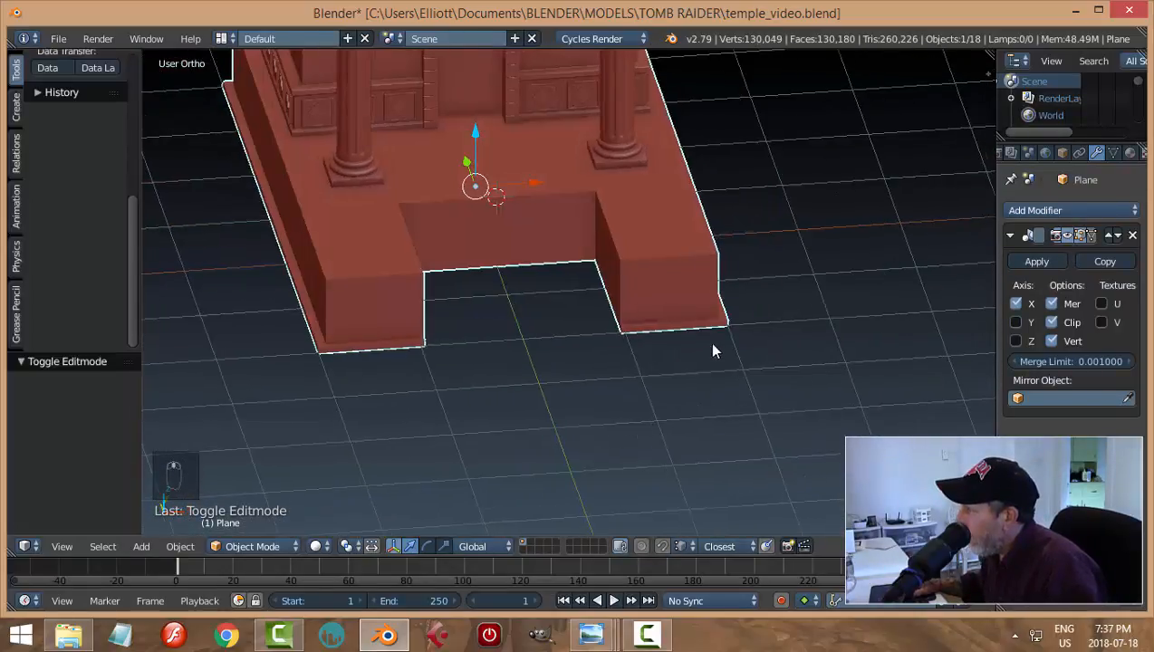
click(1055, 261)
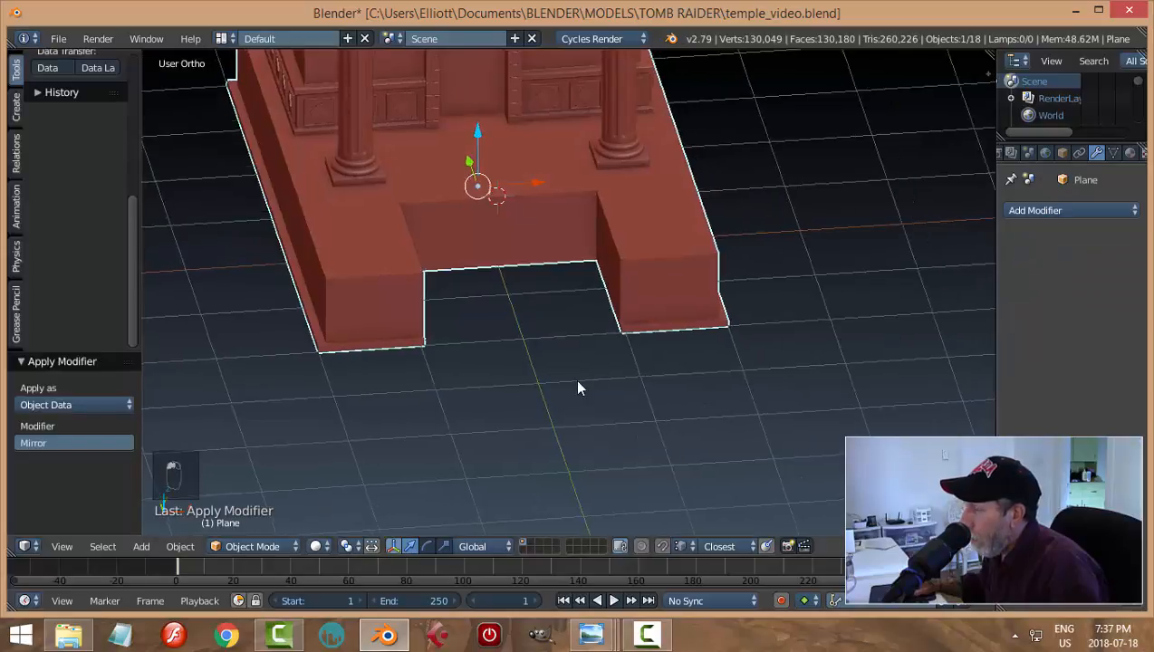
middle_drag(574, 378, 777, 336)
key(ctrl+z)
Extrude the three bottom trim faces along the opening's back wall and wing, and fatten them outward by about 0.085
key(Tab)
scroll(638, 376, up, 4)
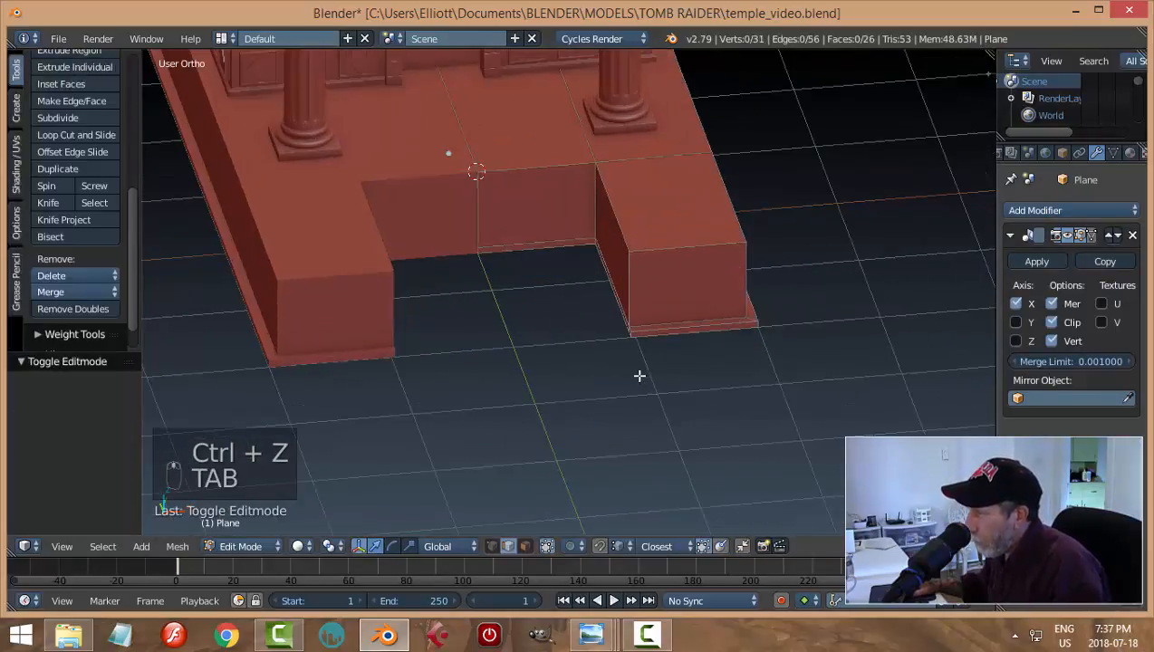
key(ctrl+Tab)
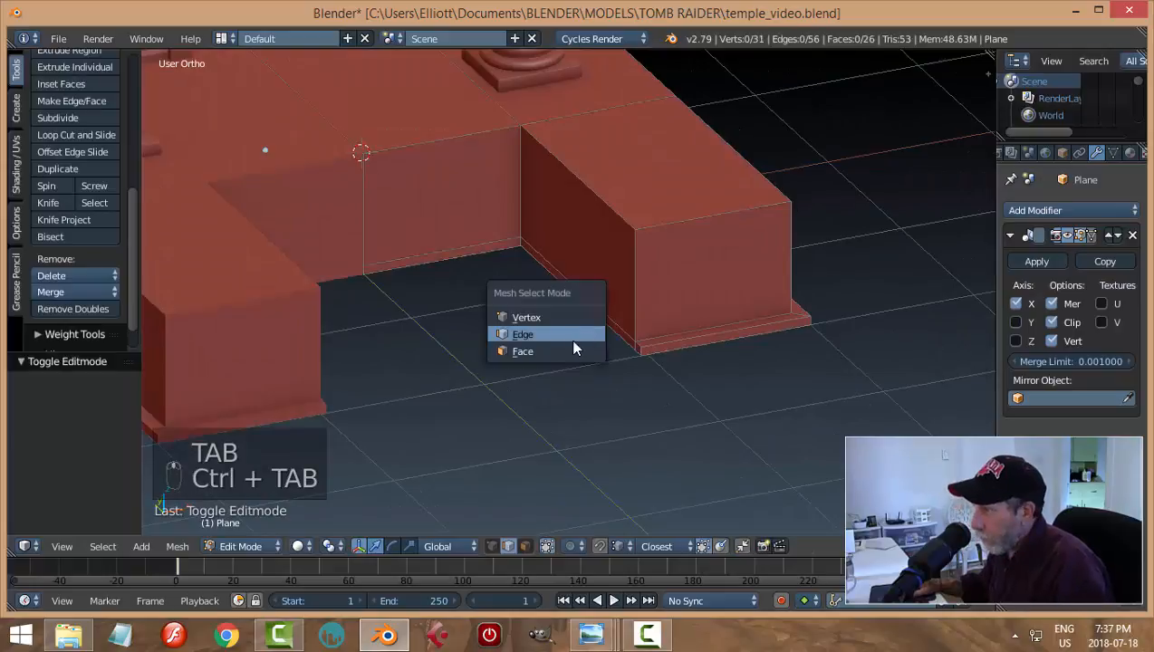
click(553, 347)
scroll(644, 354, up, 3)
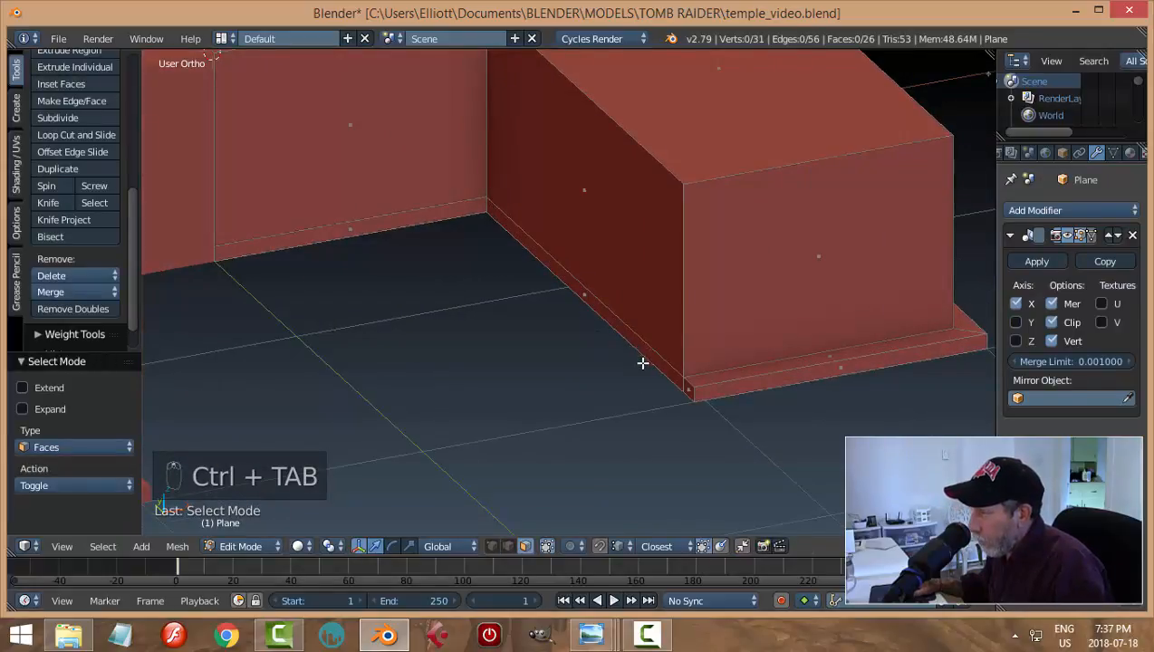
right_click(687, 389)
shift+right_click(649, 350)
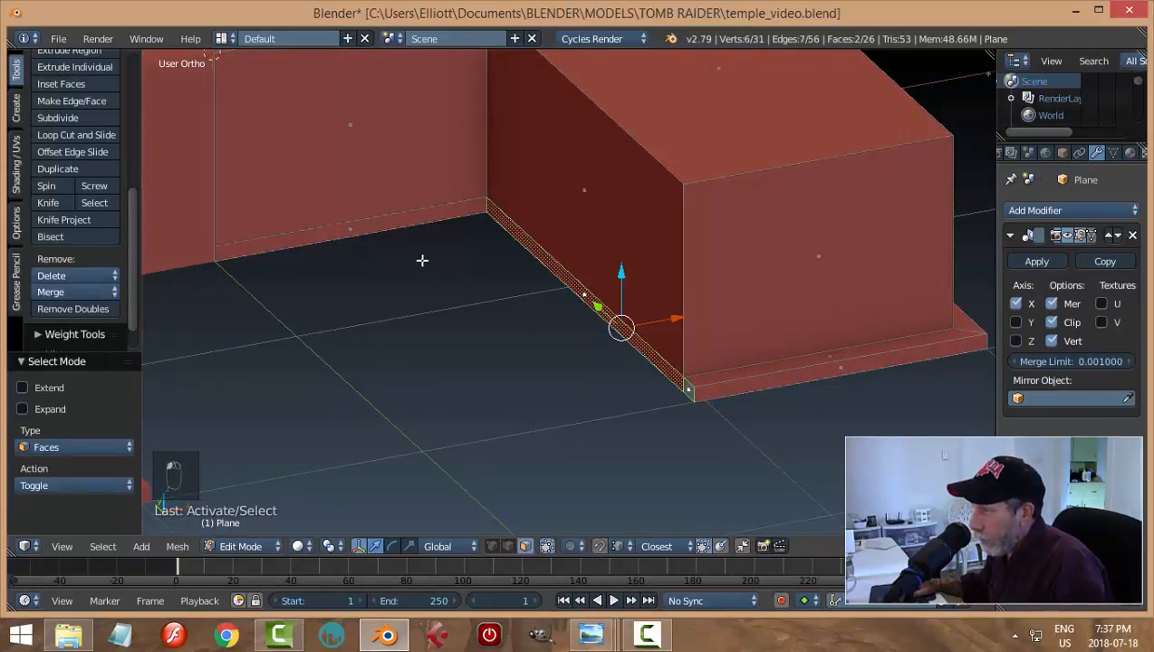
shift+right_click(405, 221)
scroll(492, 283, down, 3)
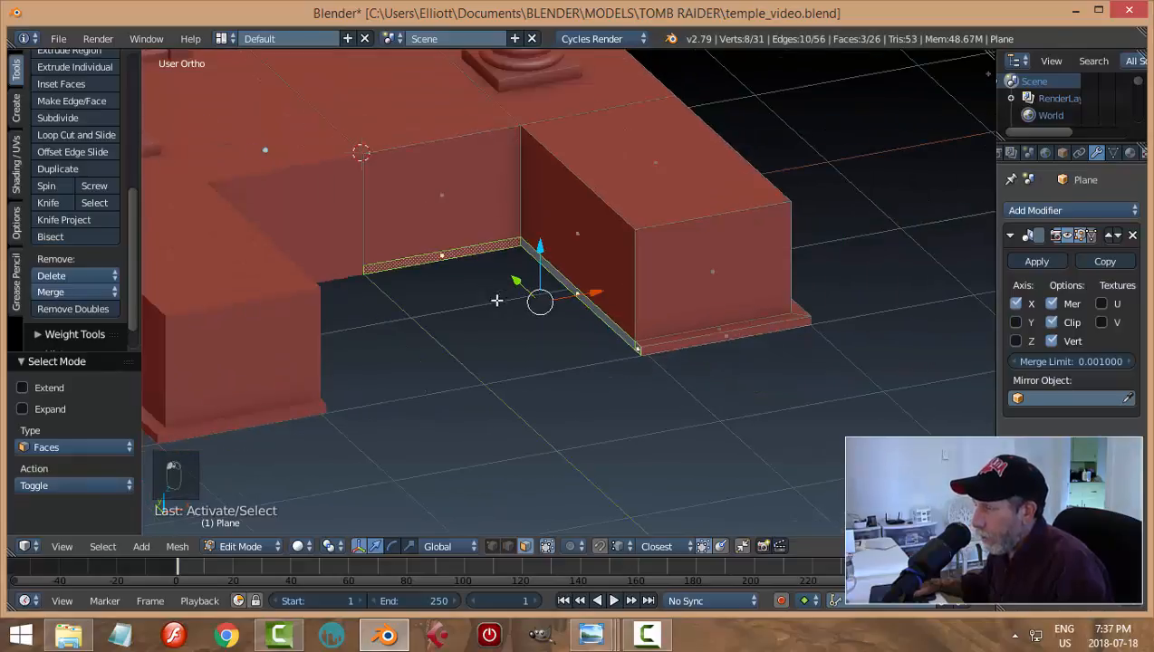
middle_drag(497, 299, 489, 317)
key(e)
right_click(659, 338)
middle_drag(773, 393, 764, 398)
key(alt+s)
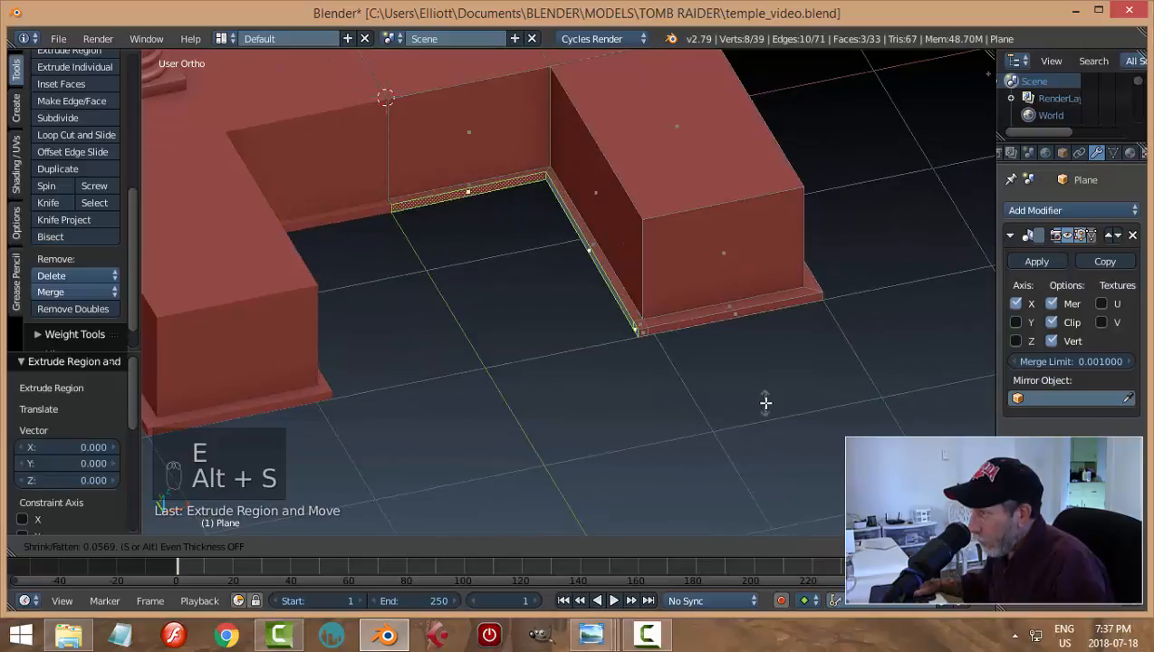
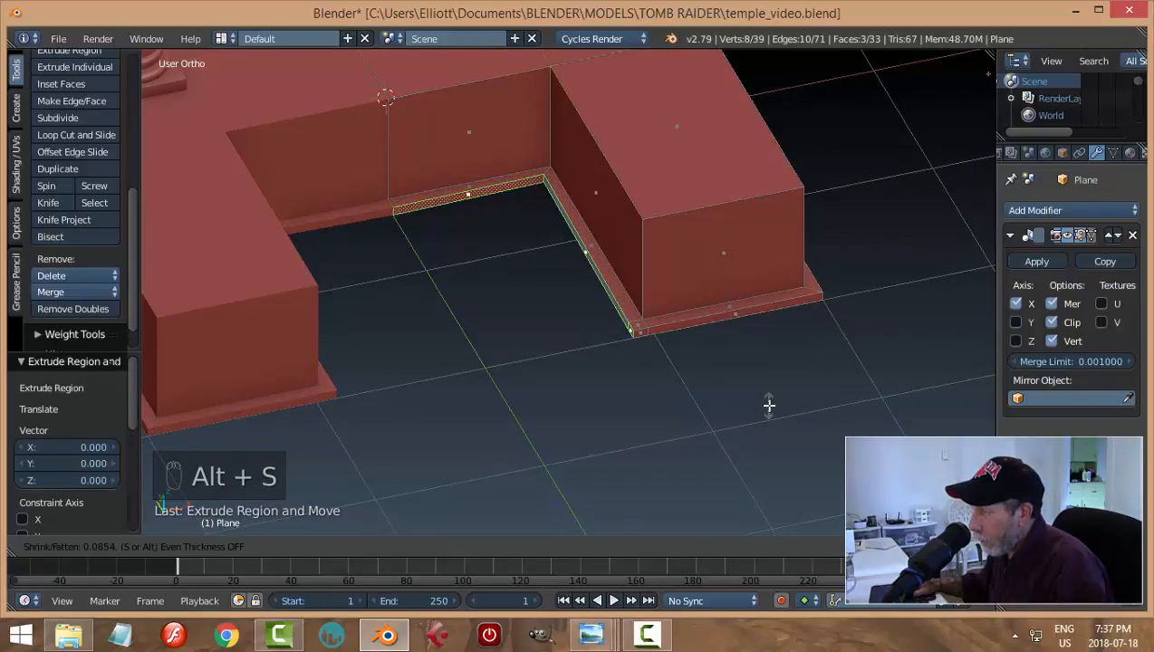
click(769, 405)
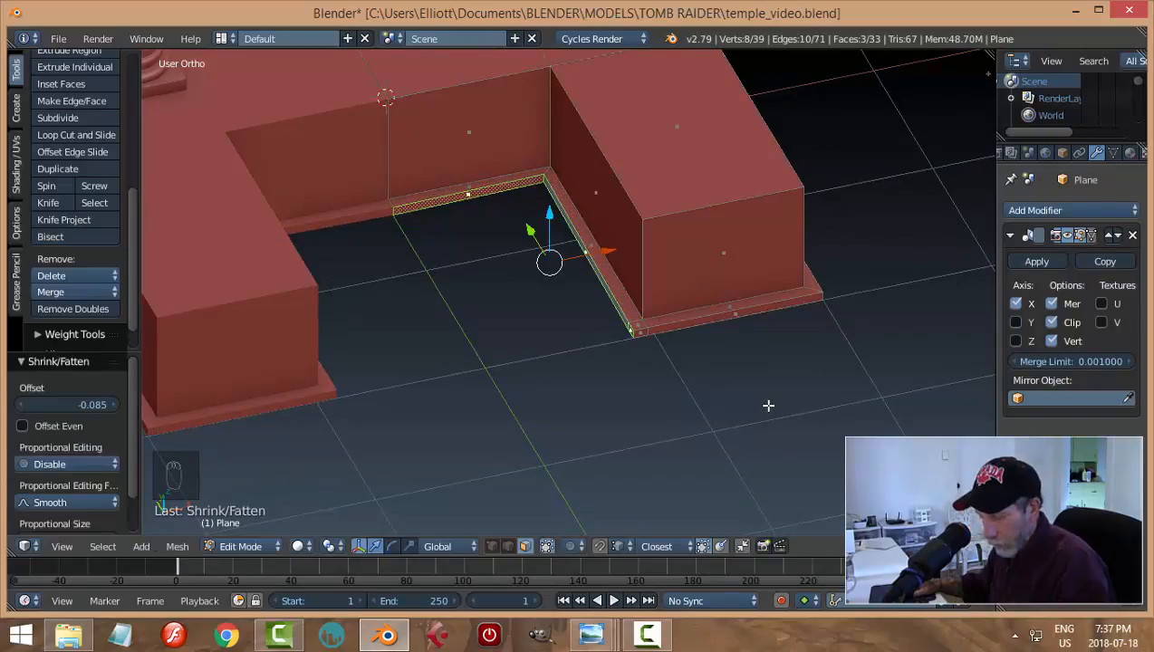
key(a)
Check the extruded trim around the staircase opening and switch to edge selection
middle_drag(649, 399, 594, 305)
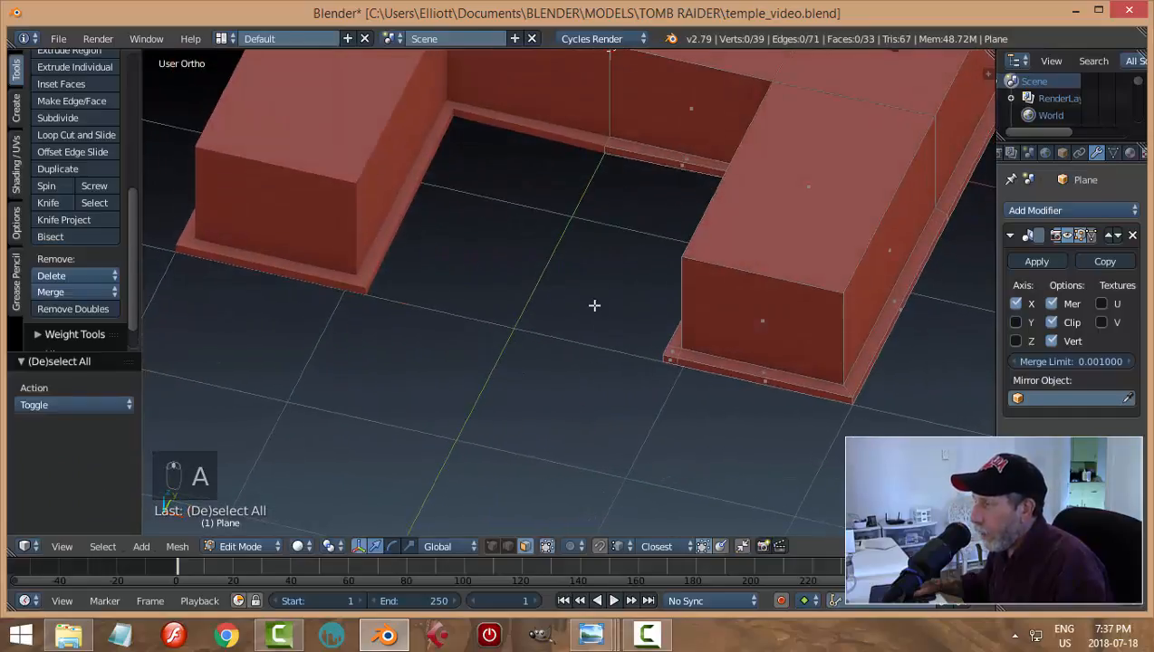
middle_drag(618, 223, 616, 316)
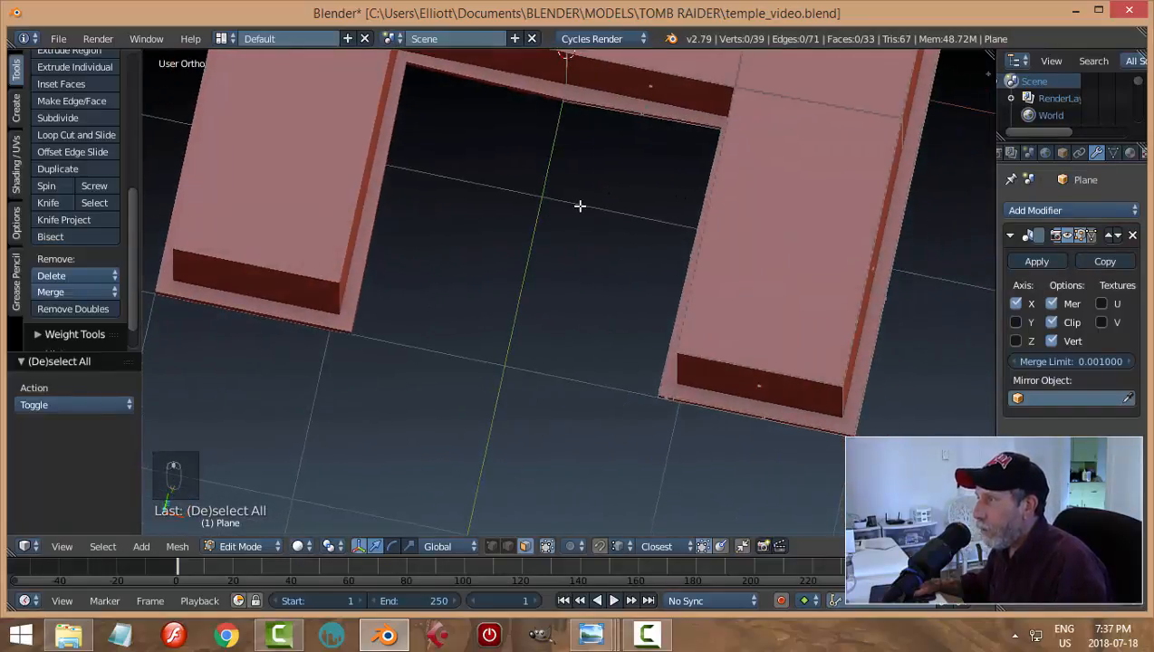
shift+middle_drag(568, 178, 727, 331)
key(ctrl+Tab)
click(675, 329)
scroll(715, 384, up, 2)
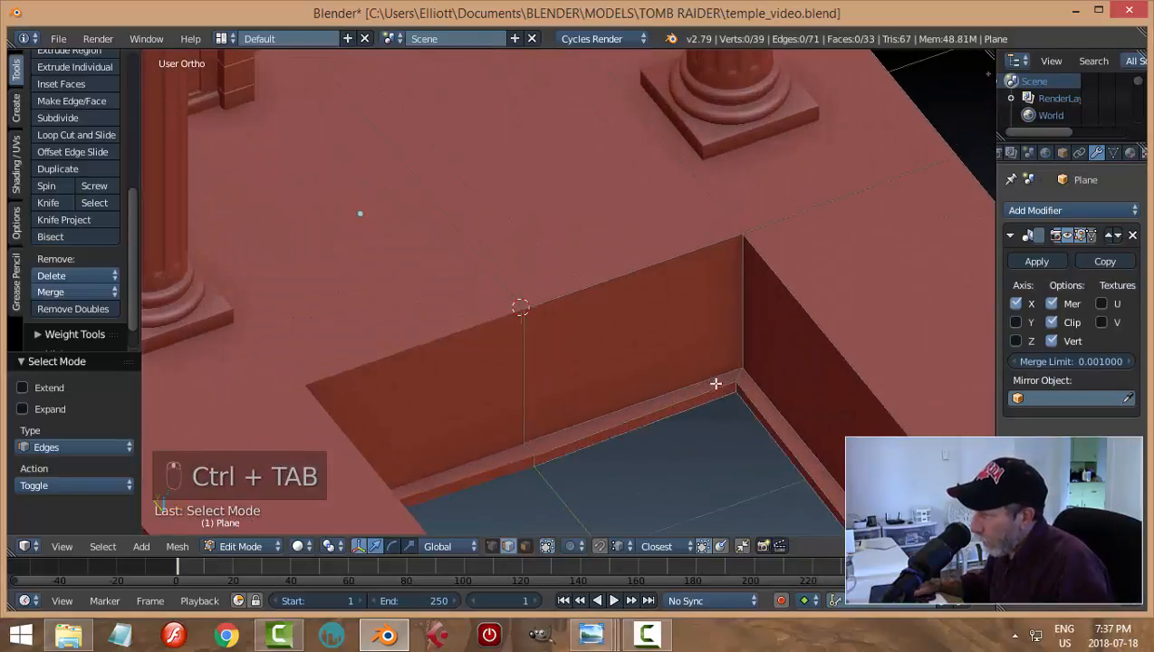
click(737, 386)
scroll(759, 436, down, 2)
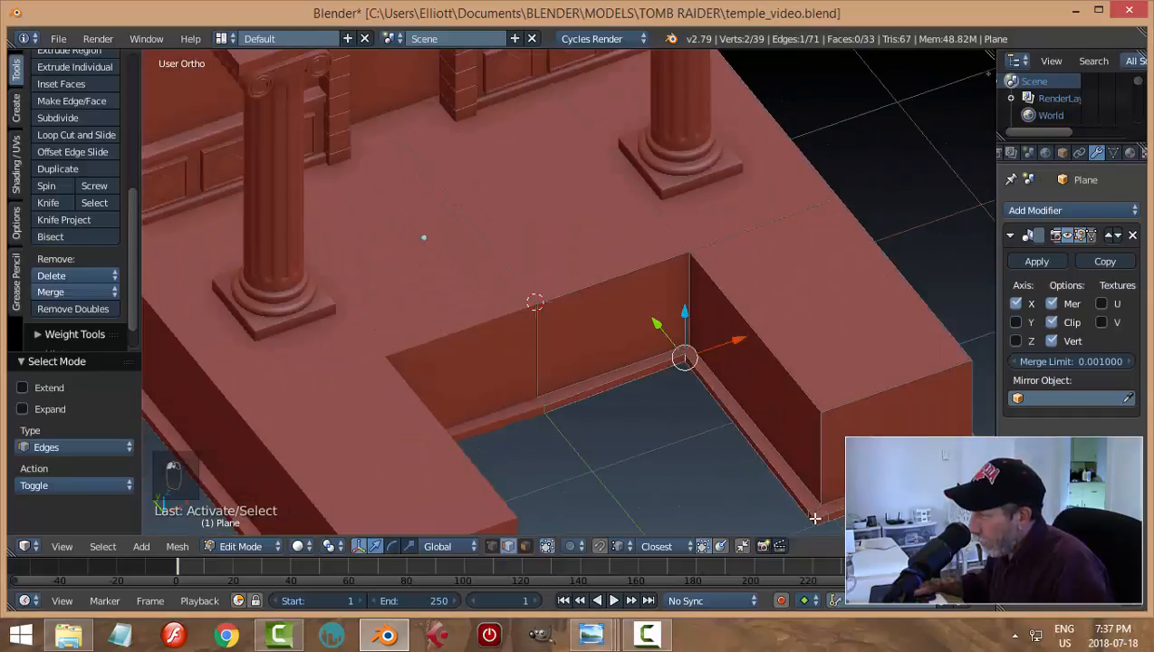
shift+click(806, 512)
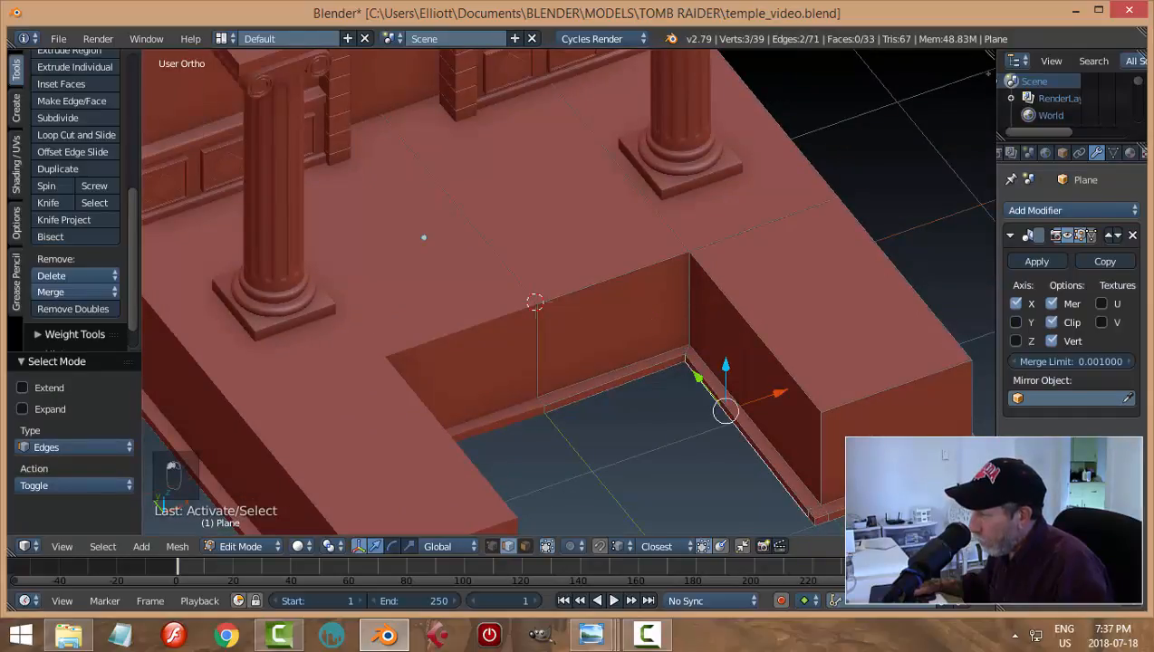
key(a)
scroll(745, 262, up, 4)
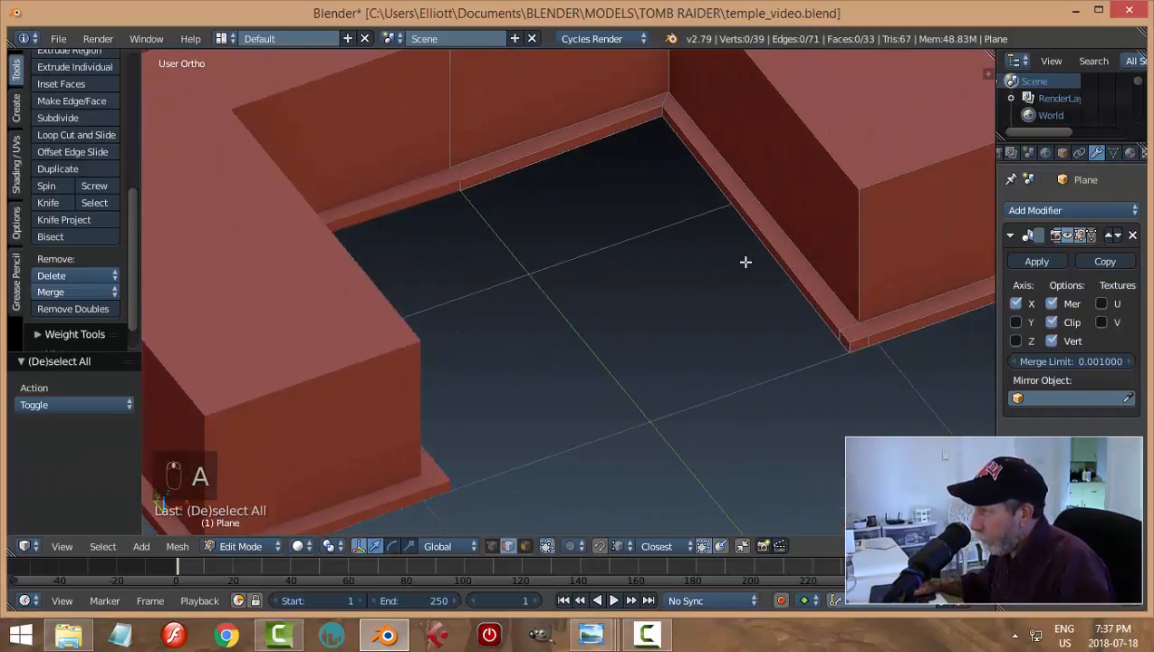
click(839, 336)
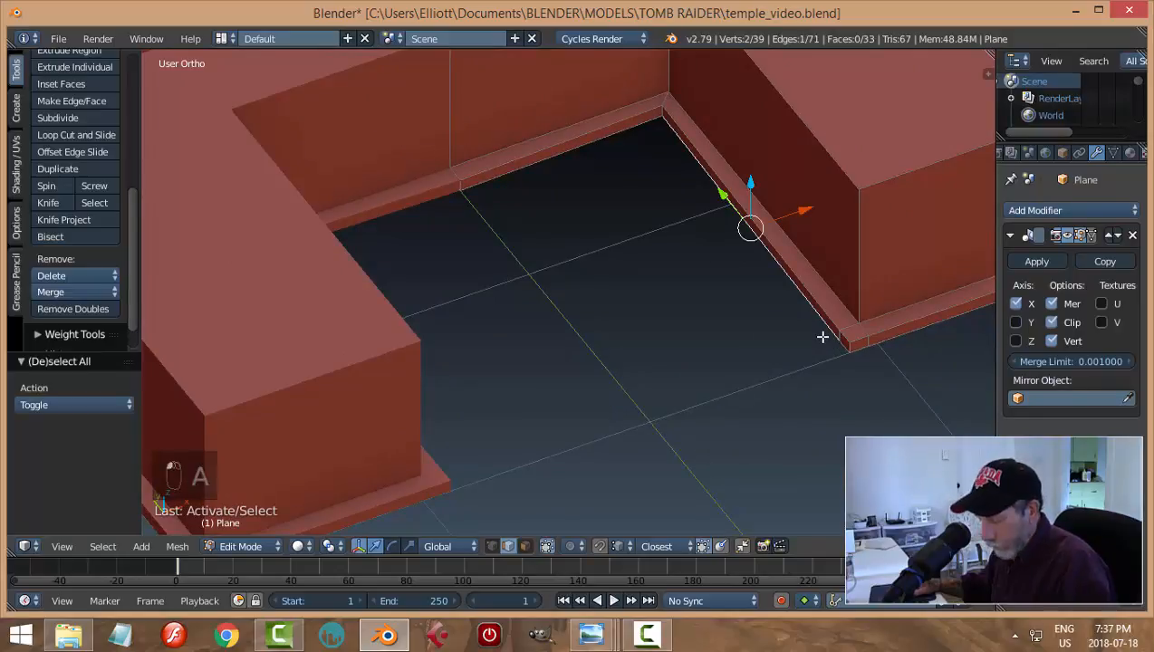
key(a)
Align the vertical edges at both ends of the wing's inner trim by scaling them to 0 along X
scroll(842, 367, up, 3)
middle_drag(907, 393, 896, 360)
shift+middle_drag(901, 366, 634, 291)
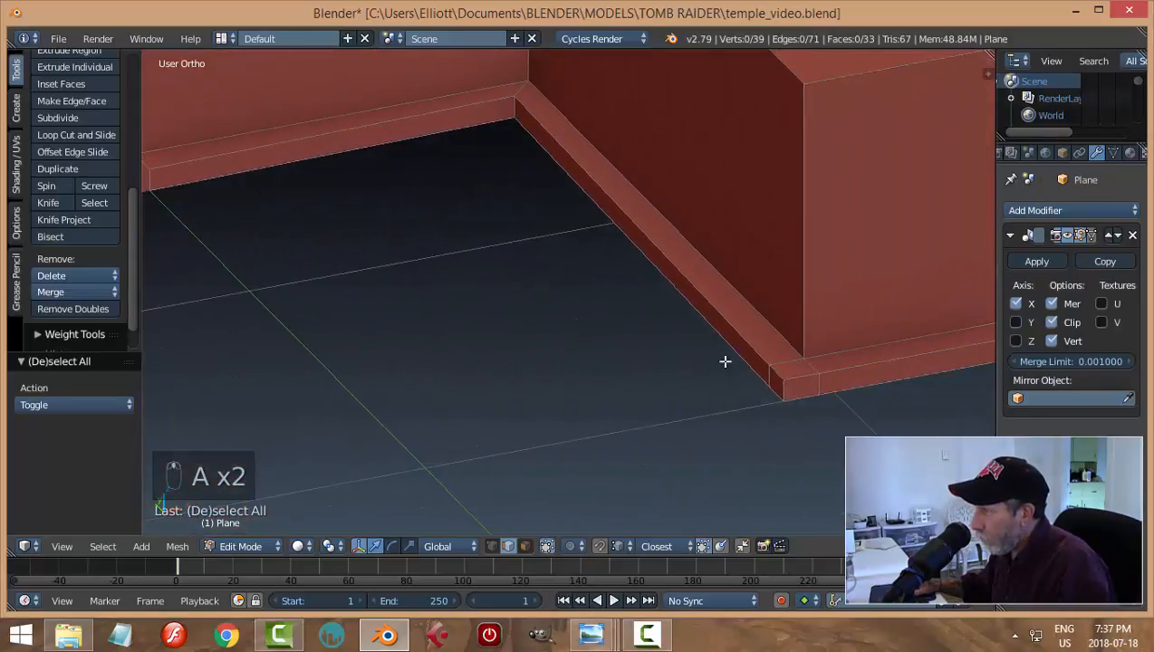
right_click(769, 375)
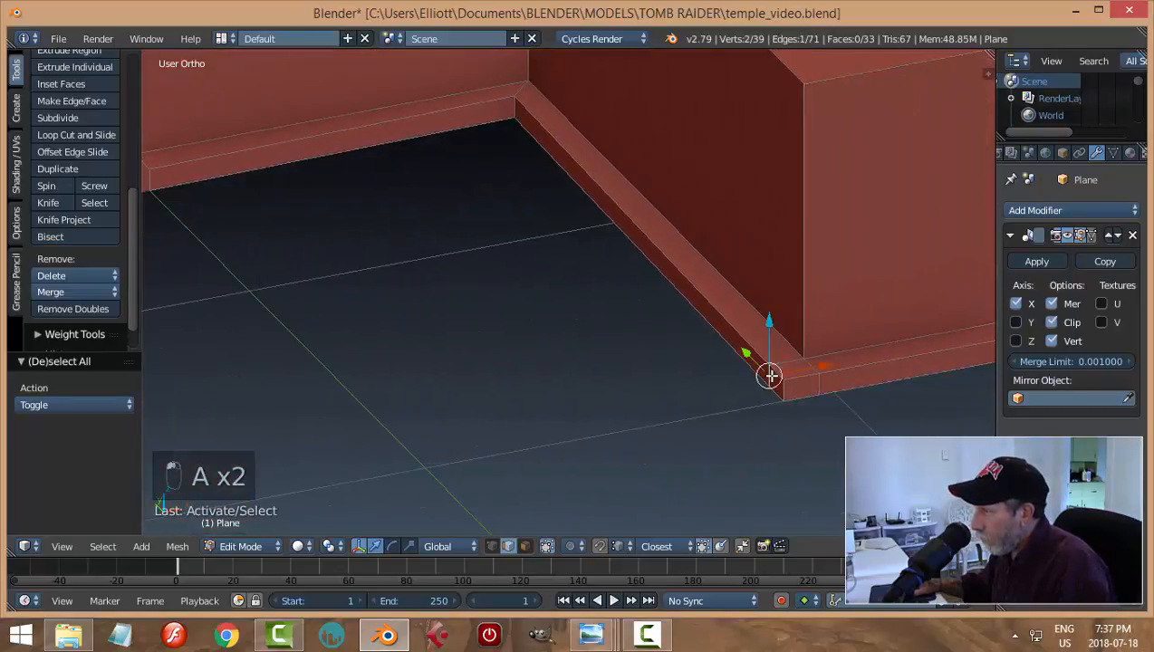
shift+right_click(515, 98)
mouse_move(698, 308)
middle_down()
mouse_move(723, 314)
mouse_move(708, 313)
middle_up()
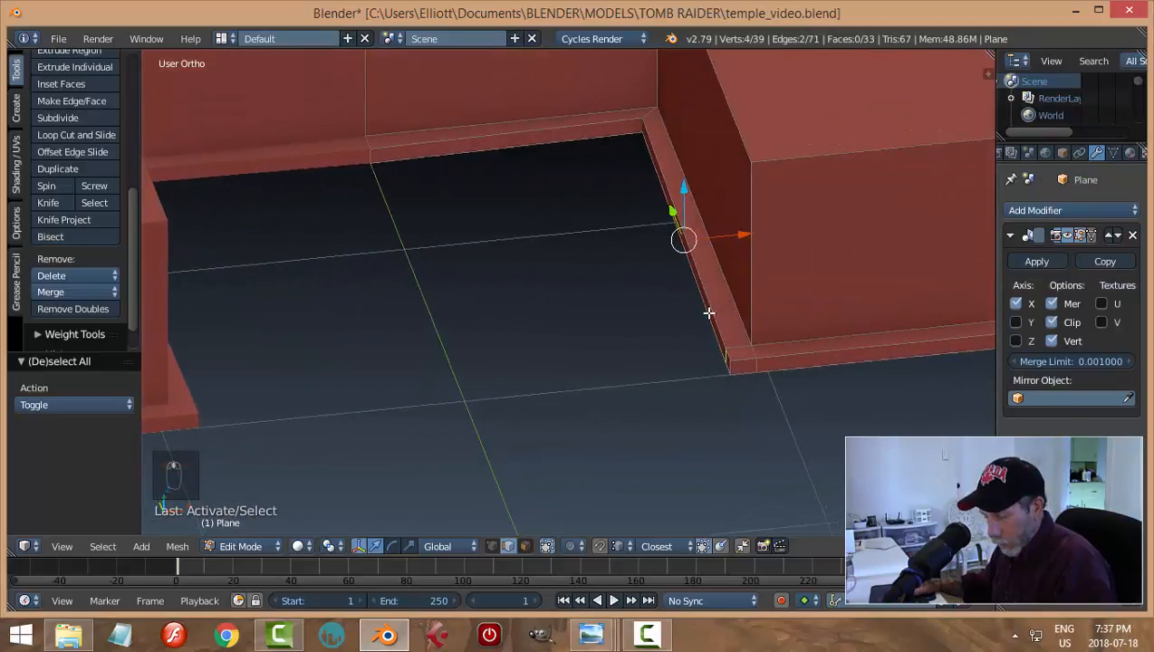
key(s)
key(x)
key(0)
key(Return)
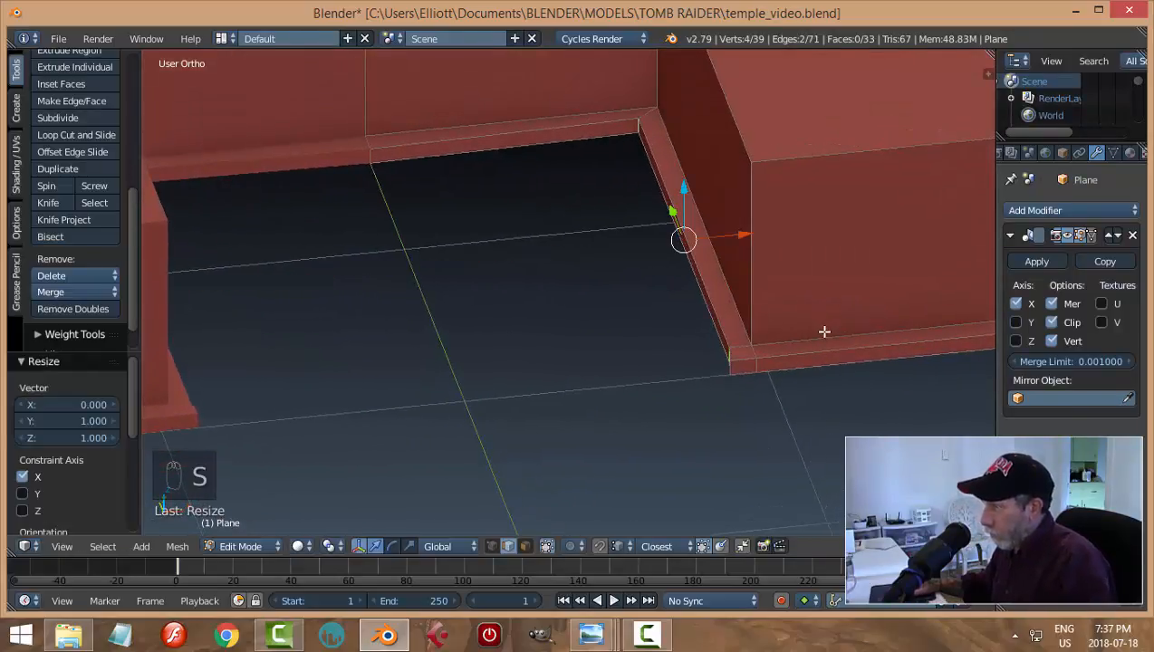
Add the trim's front corner edge to the selected edges and flatten all three to 0 along X
shift+right_click(737, 373)
key(ctrl+z)
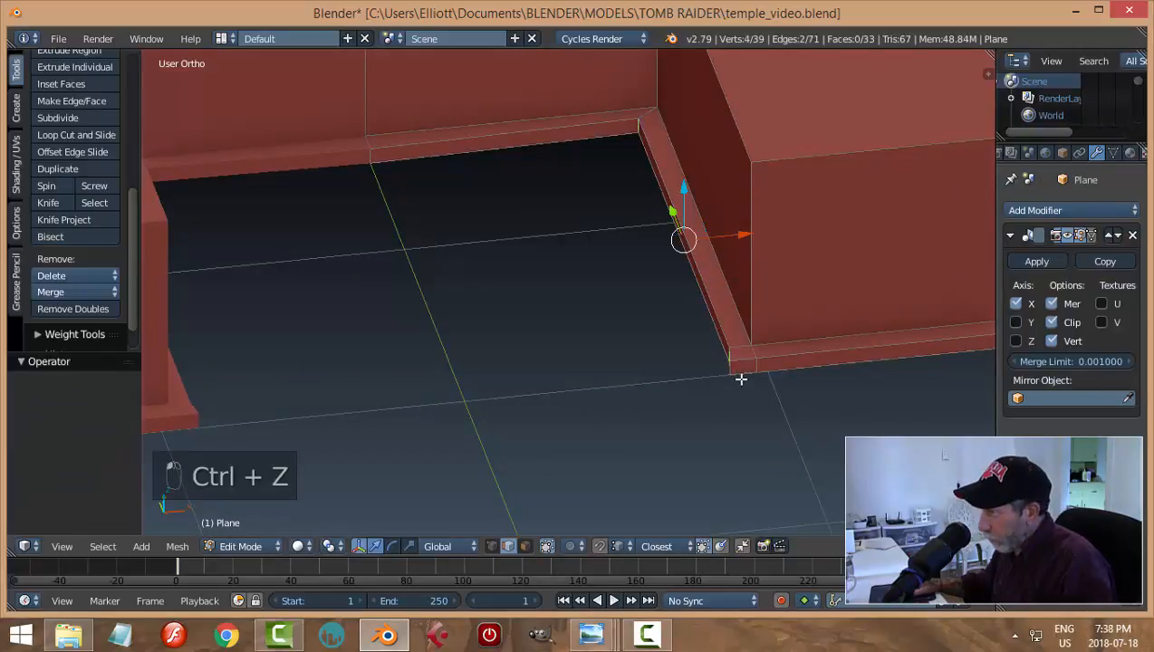
shift+right_click(727, 366)
mouse_move(731, 389)
middle_down()
mouse_move(791, 381)
mouse_move(731, 374)
middle_up()
key(ctrl+z)
shift+right_click(691, 350)
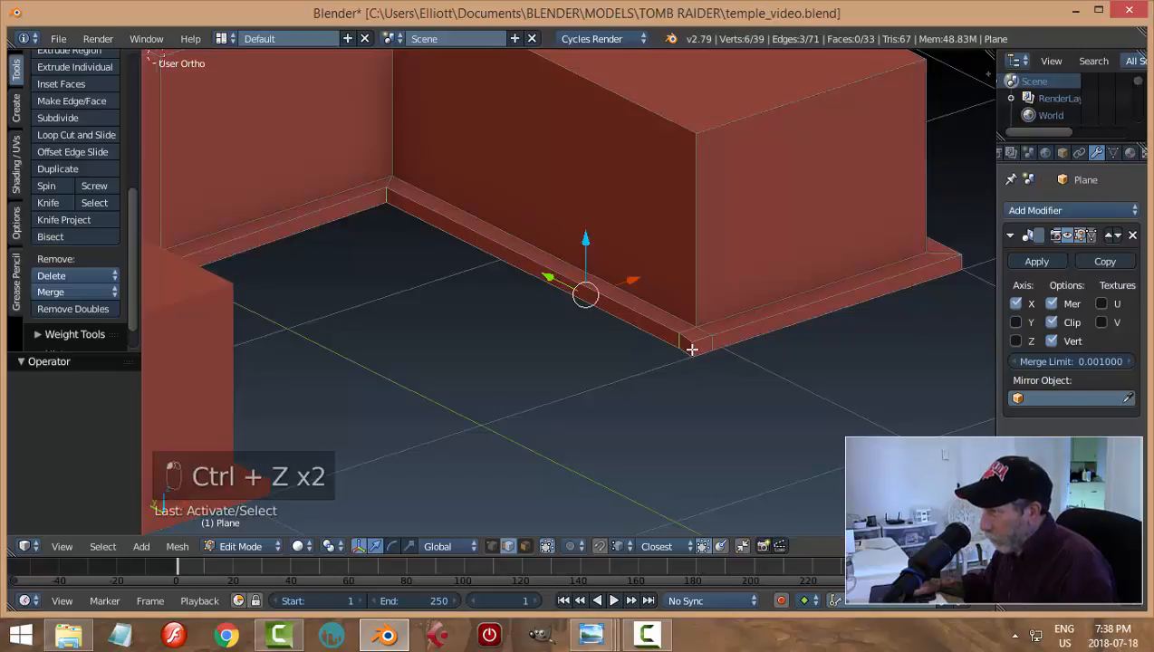
key(s)
key(x)
key(0)
key(Return)
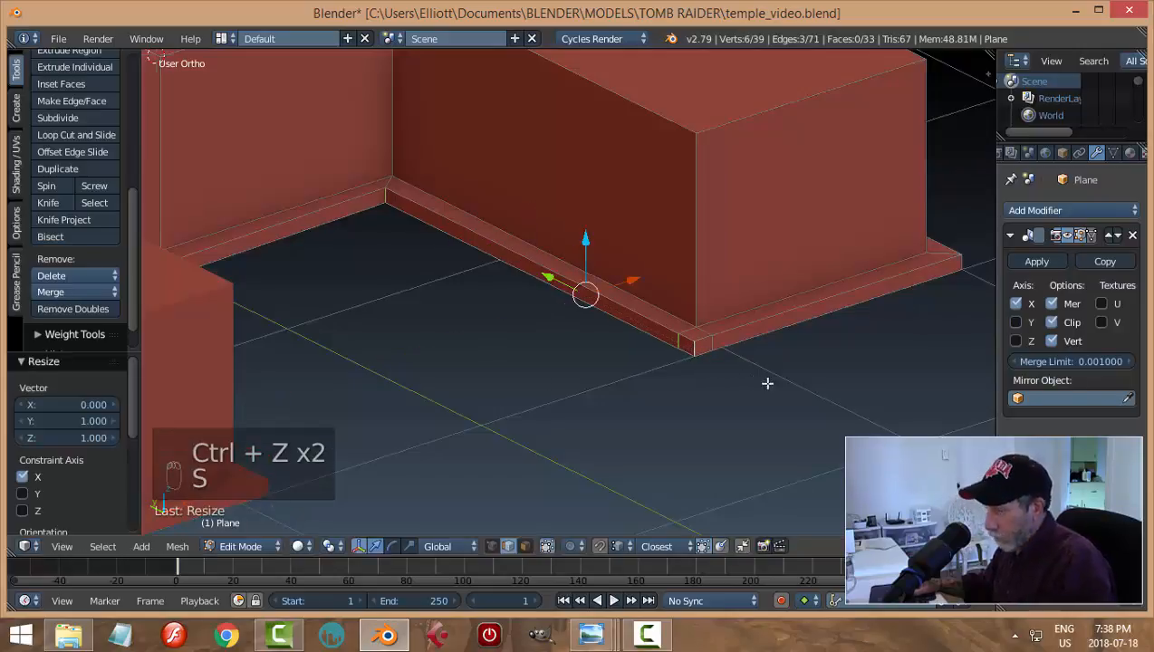
key(a)
Align the vertical edges at both ends of the back wall's trim by scaling them along Y
middle_drag(548, 338, 379, 180)
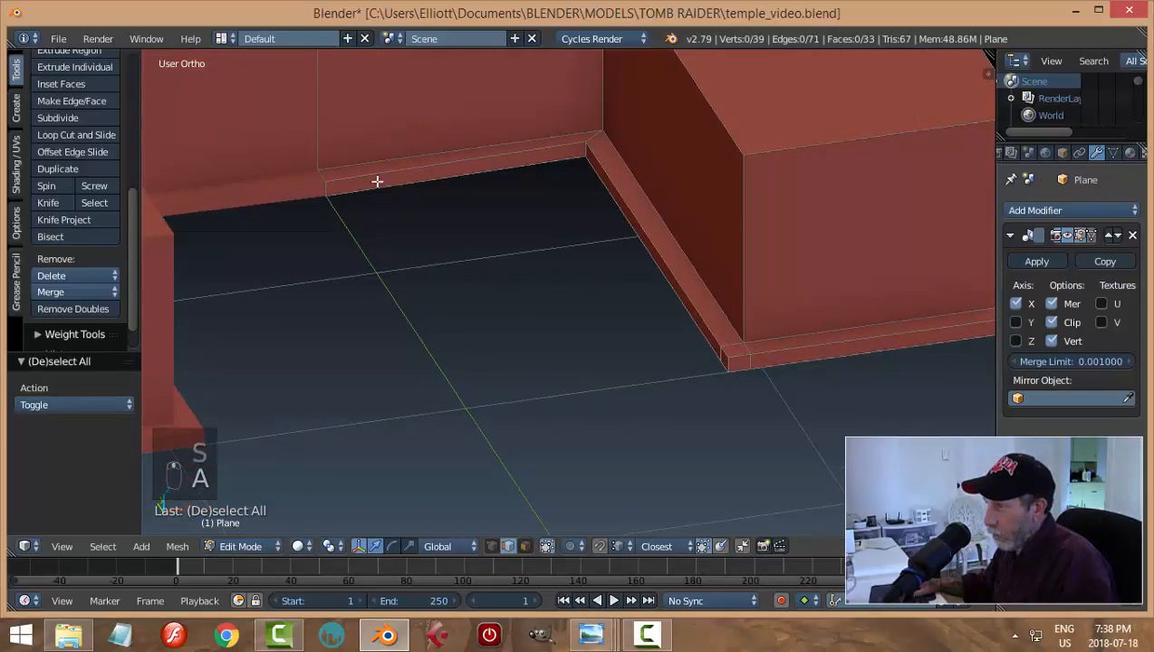
right_click(588, 148)
shift+right_click(327, 186)
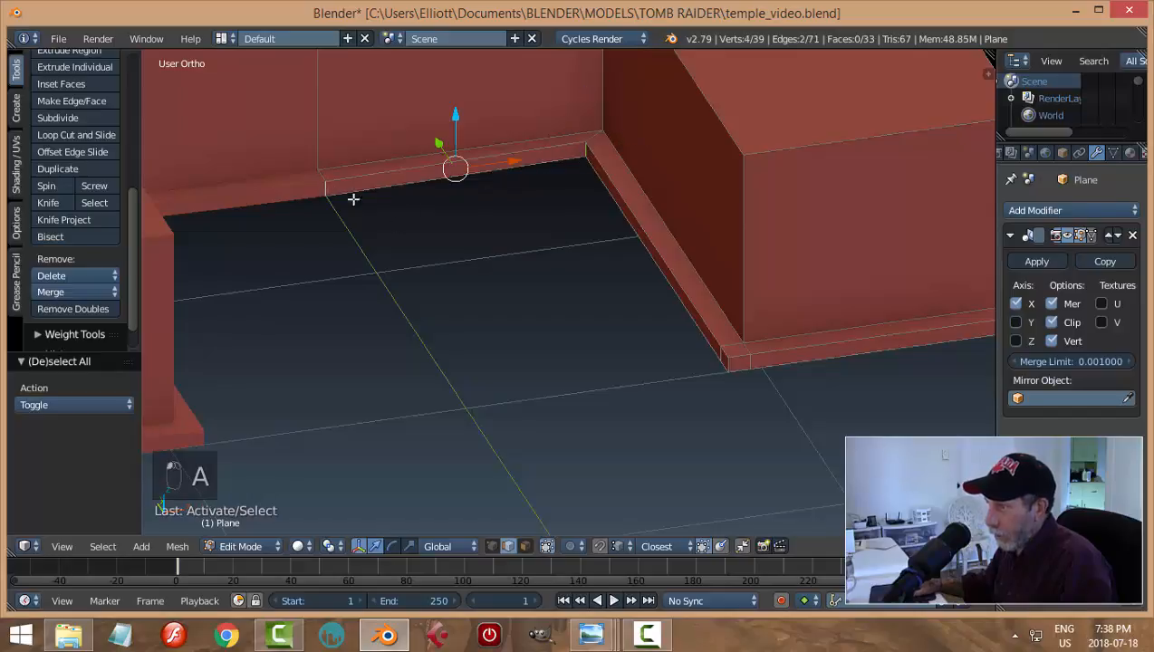
key(s)
key(y)
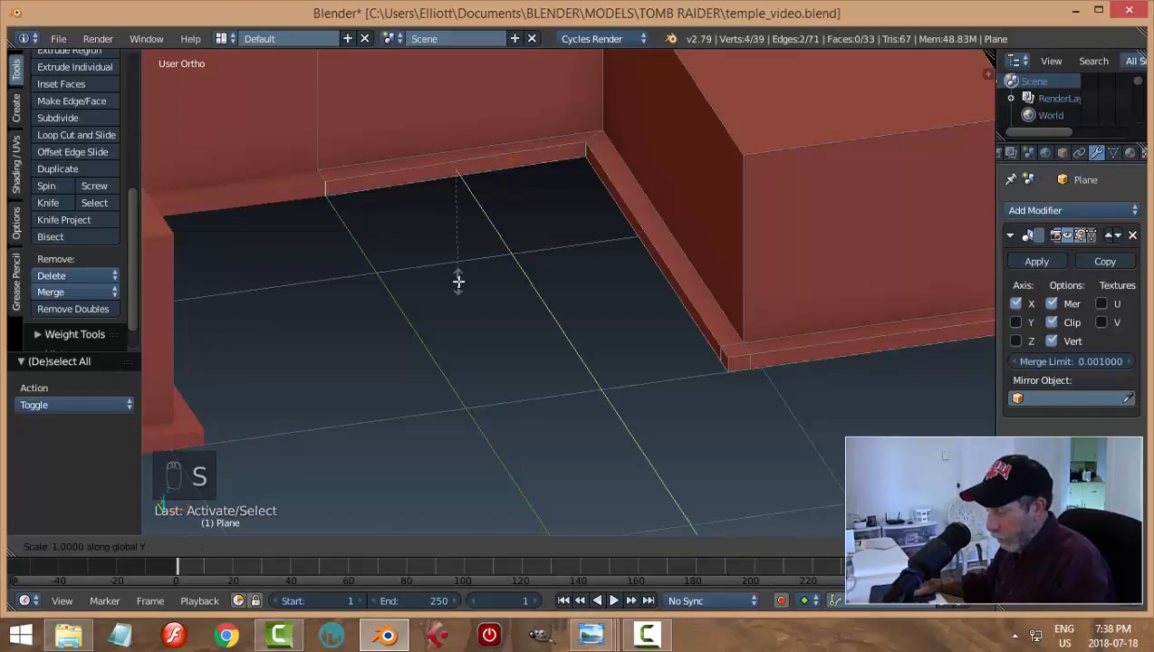
click(458, 281)
key(a)
Return to Object Mode, save the file over the existing one, and unhide the staircase
middle_drag(515, 293, 650, 315)
key(Tab)
key(a)
key(ctrl+s)
click(602, 294)
key(alt+h)
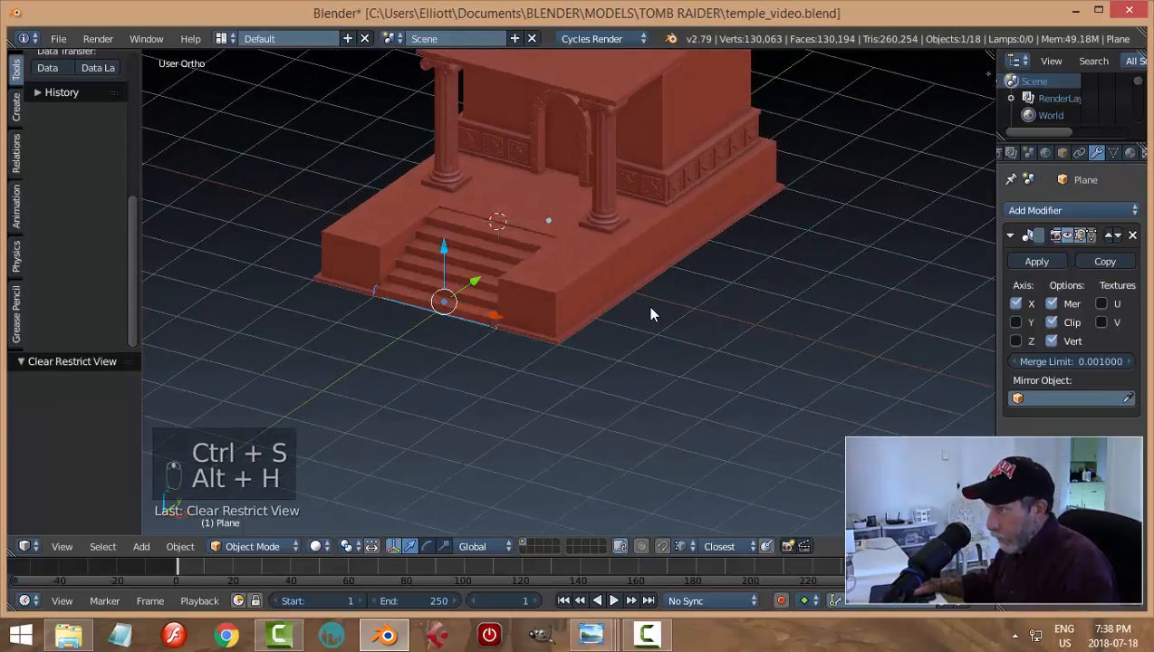
Select the front staircase and lower it about 0.028 along Z
key(a)
scroll(597, 326, up, 3)
middle_drag(571, 335, 355, 224)
right_click(367, 218)
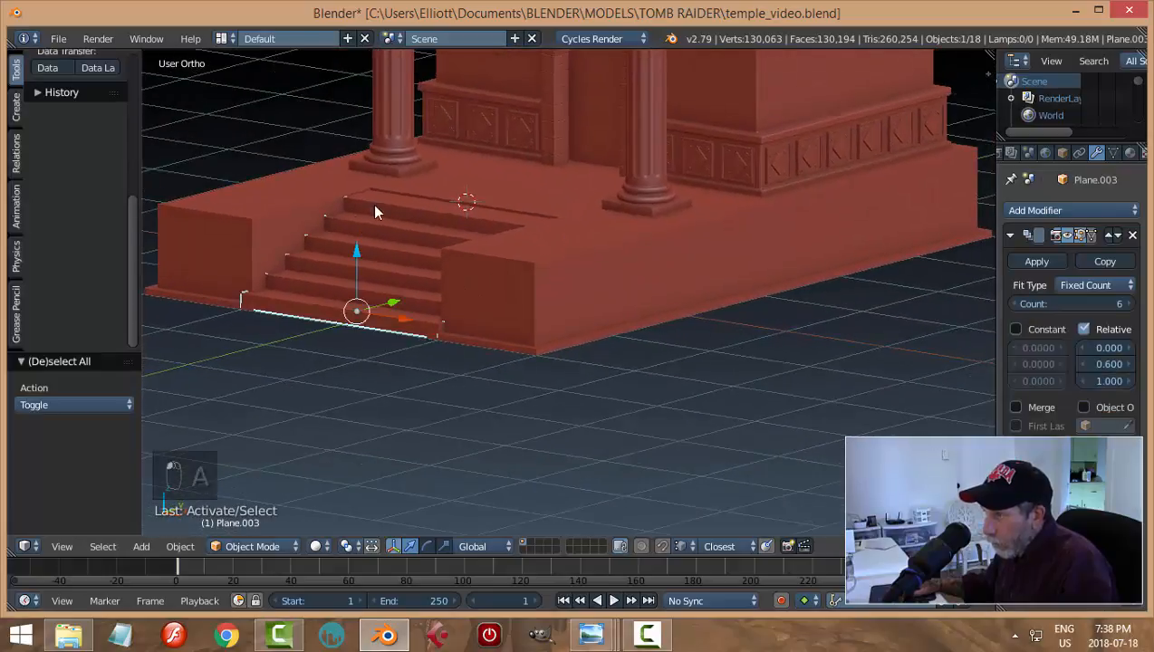
drag(357, 245, 358, 249)
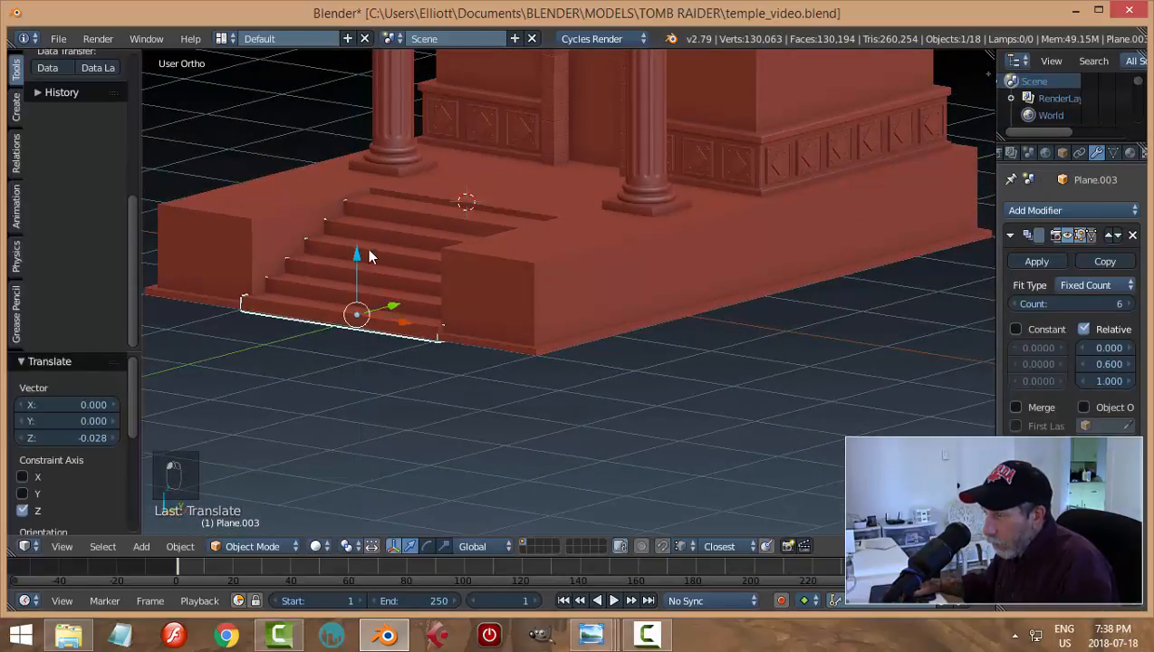
Move the staircase forward about 0.06 along Y, away from the temple, and deselect it
middle_drag(362, 254, 436, 292)
key(g)
key(y)
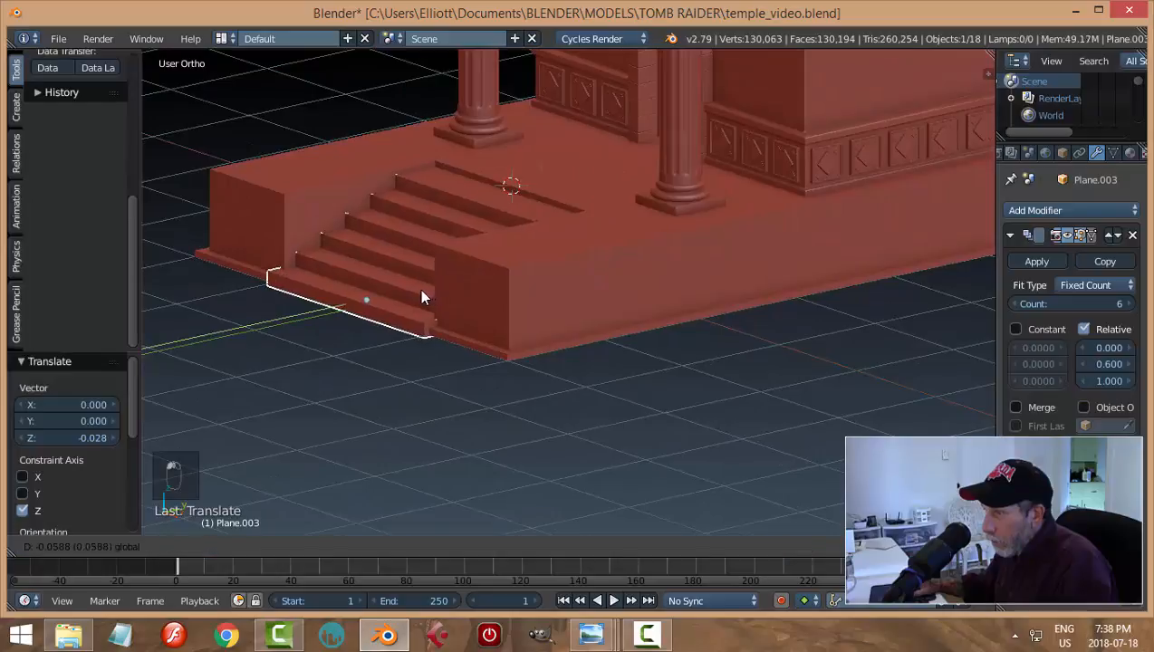
click(419, 297)
key(a)
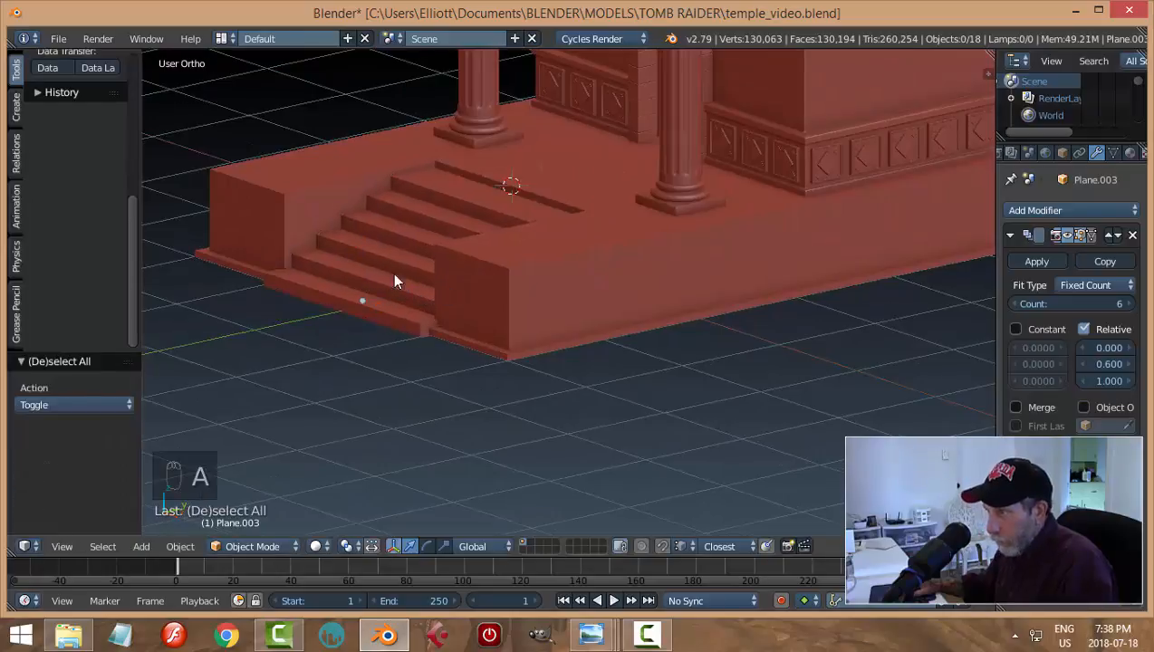
Scale the staircase to about 0.94 along X so it fits between the two wings, and deselect it
middle_drag(394, 278, 466, 330)
right_click(472, 328)
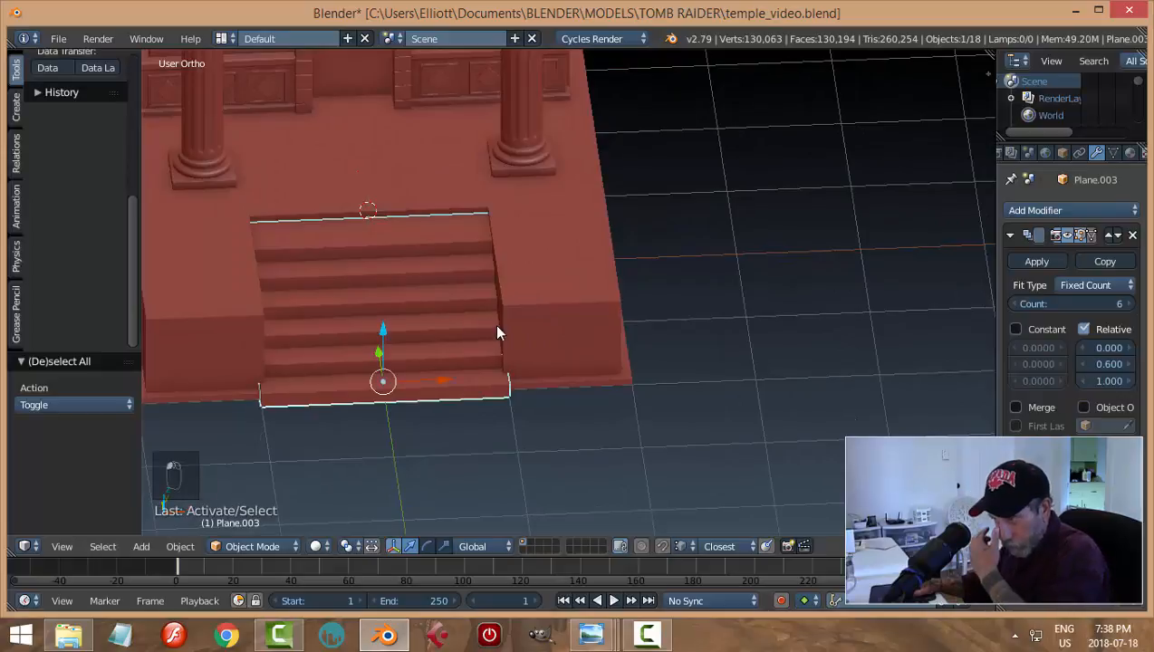
key(s)
key(x)
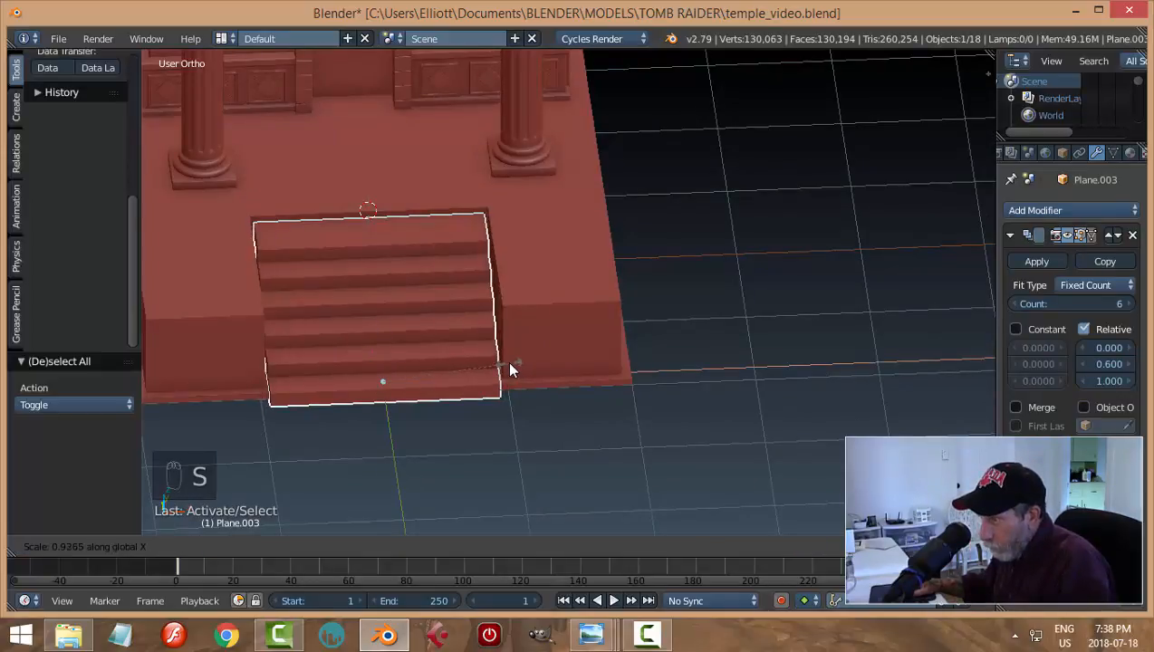
click(511, 372)
key(a)
Move the staircase back about 0.029 along Y toward the temple and deselect it
middle_drag(663, 351, 519, 349)
scroll(518, 340, up, 2)
shift+middle_drag(550, 216, 495, 299)
right_click(407, 227)
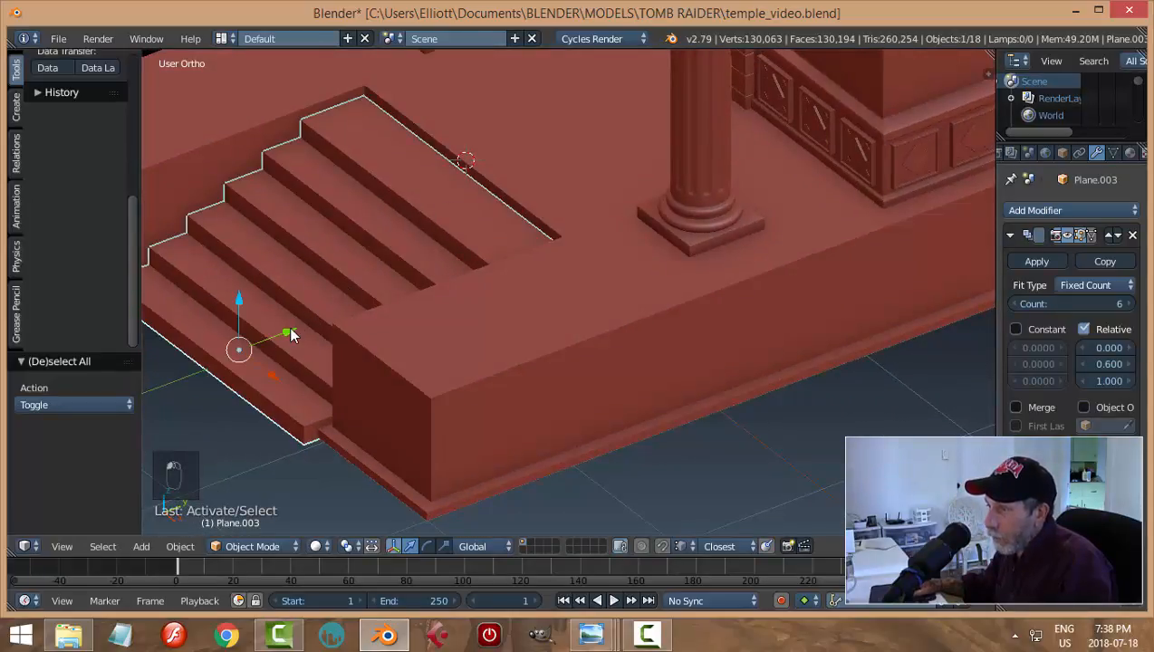
drag(291, 329, 296, 331)
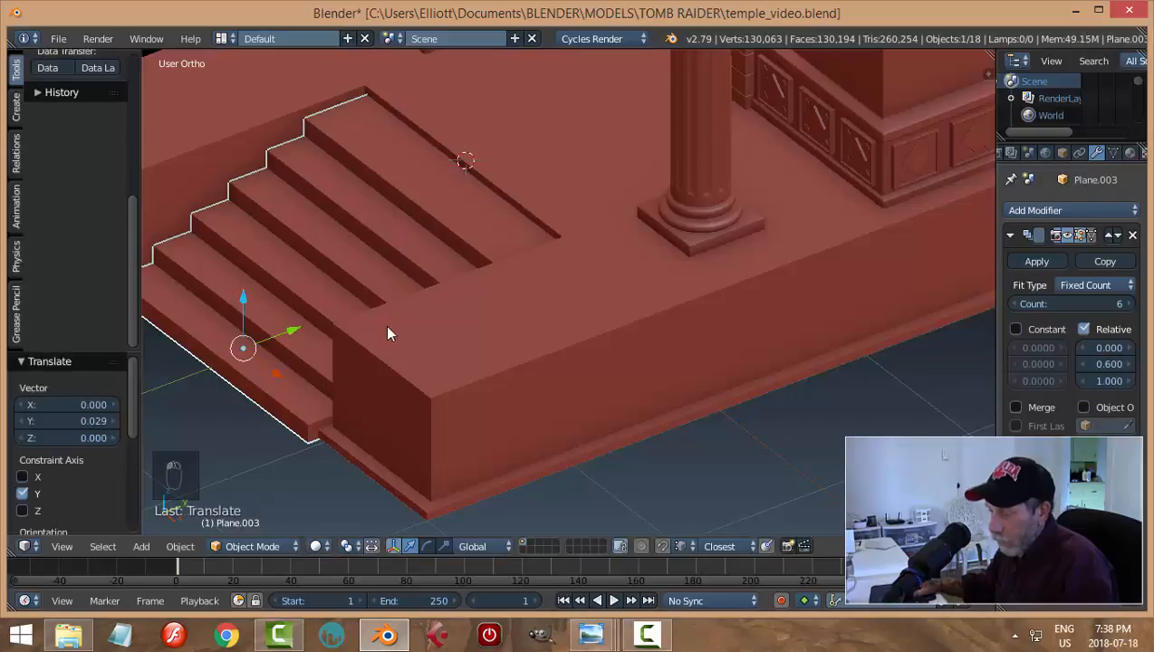
key(a)
Push the staircase about 0.18 along Y farther into the opening between the wings, leaving it deselected
scroll(400, 332, down, 3)
middle_drag(400, 332, 319, 288)
right_click(338, 305)
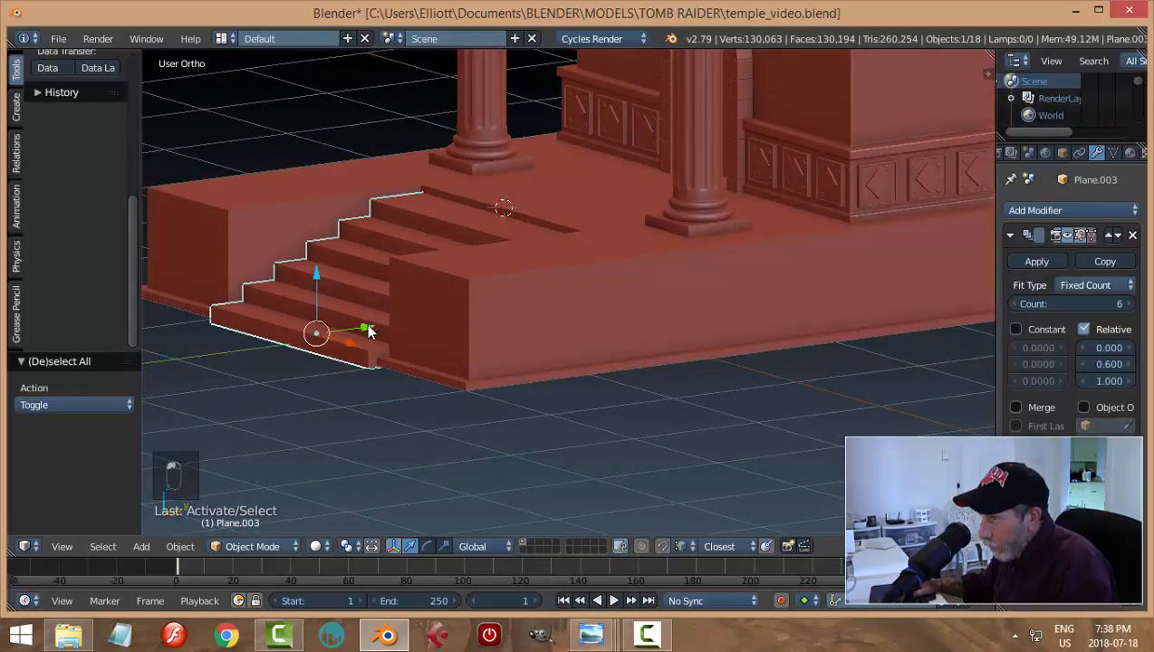
drag(366, 331, 392, 333)
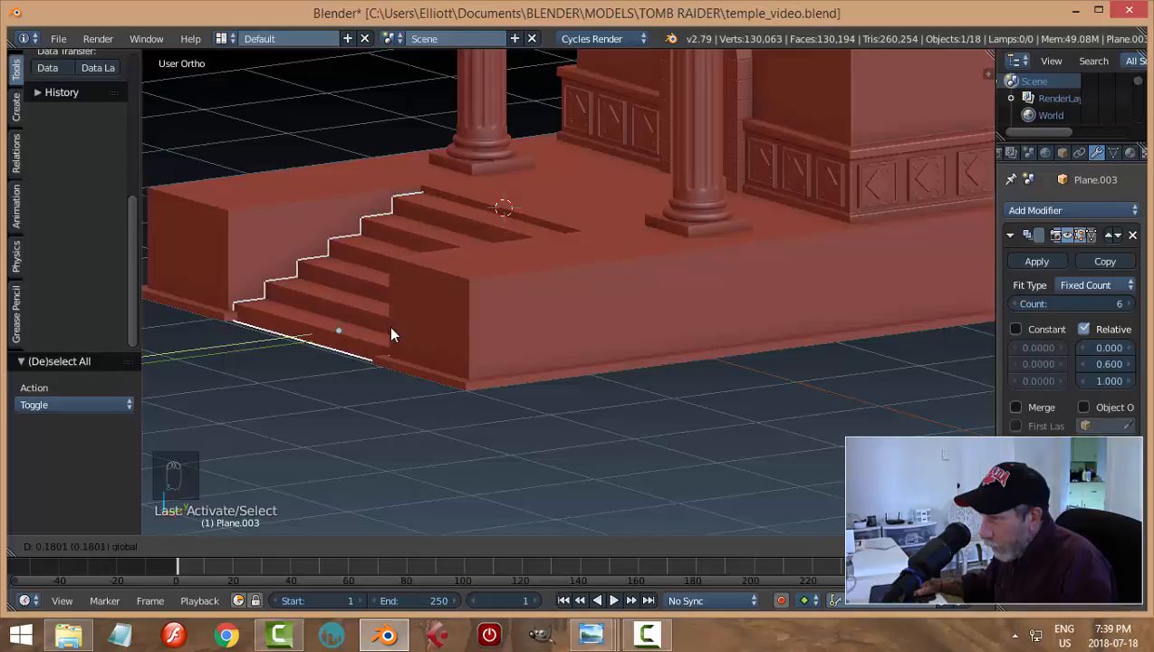
key(a)
Display the scene in wireframe and try an array count of 5 for the staircase
middle_drag(360, 313, 379, 225)
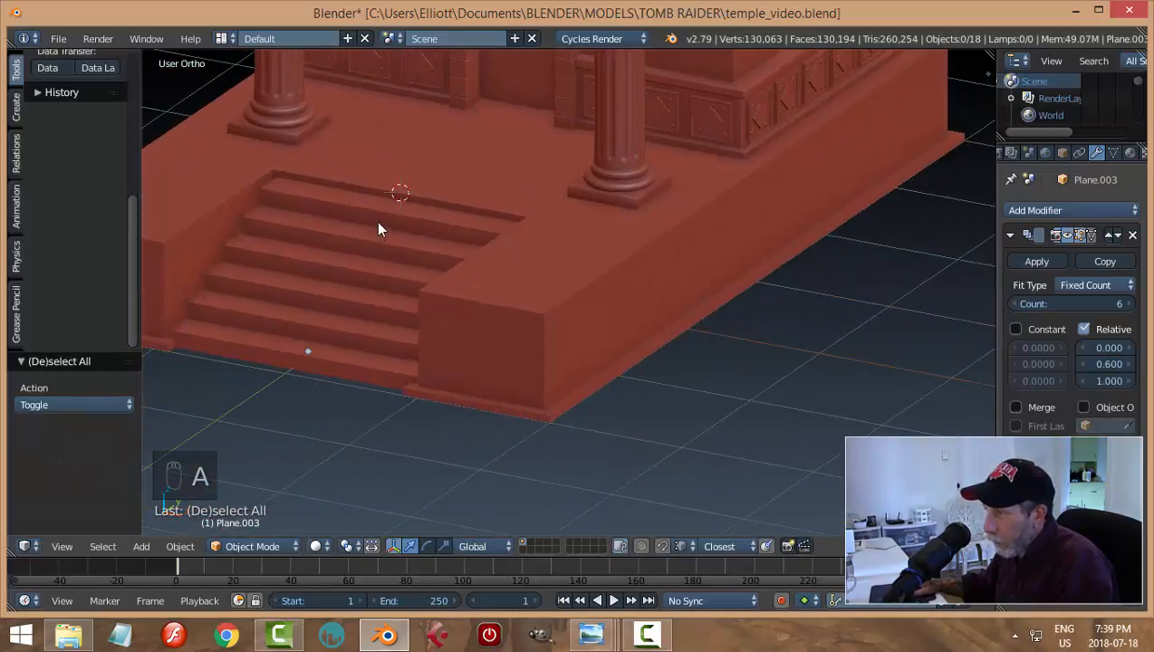
right_click(381, 225)
key(z)
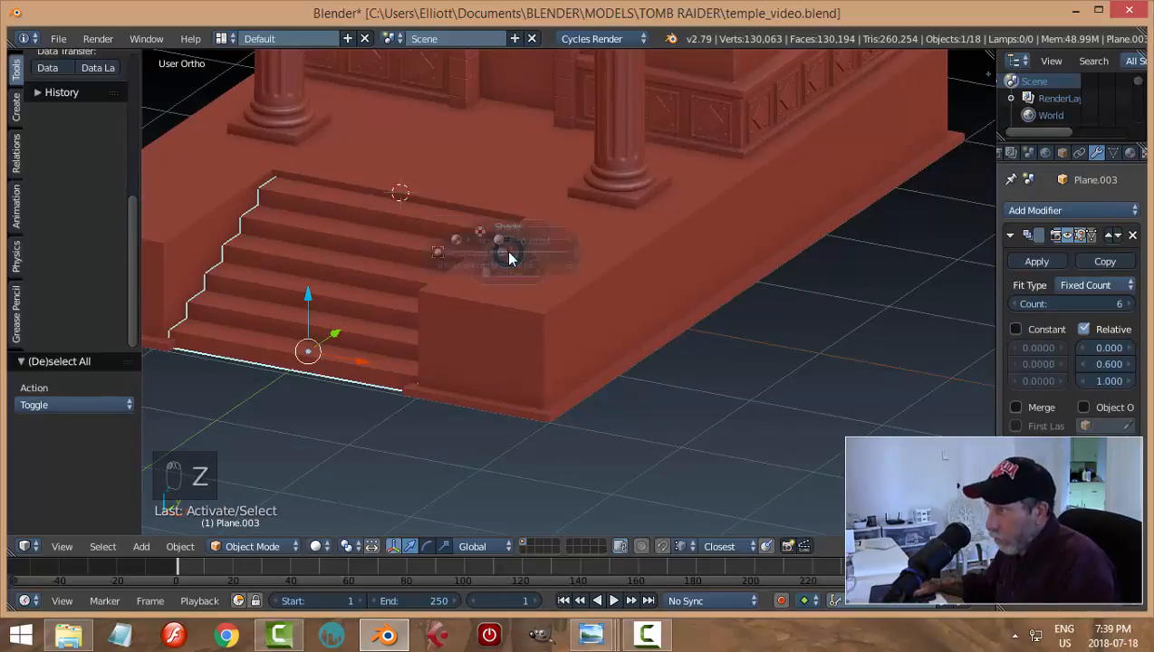
click(624, 249)
mouse_move(507, 288)
middle_down()
mouse_move(446, 271)
mouse_move(444, 259)
mouse_move(504, 278)
mouse_move(511, 312)
mouse_move(433, 281)
mouse_move(438, 270)
middle_up()
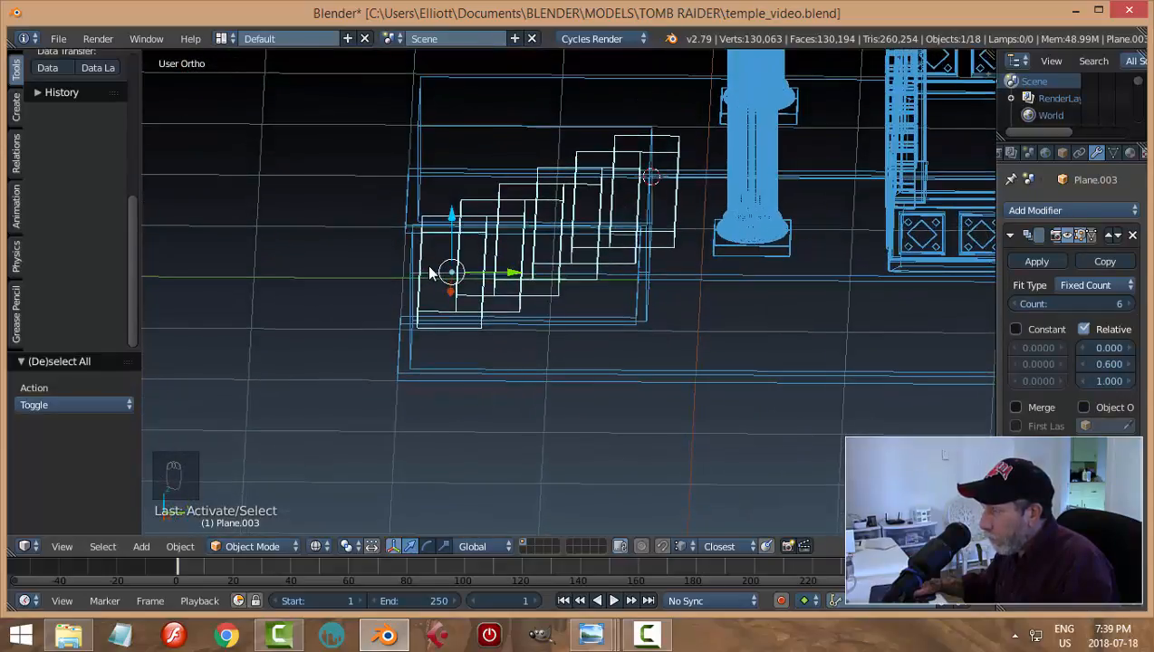
click(1022, 304)
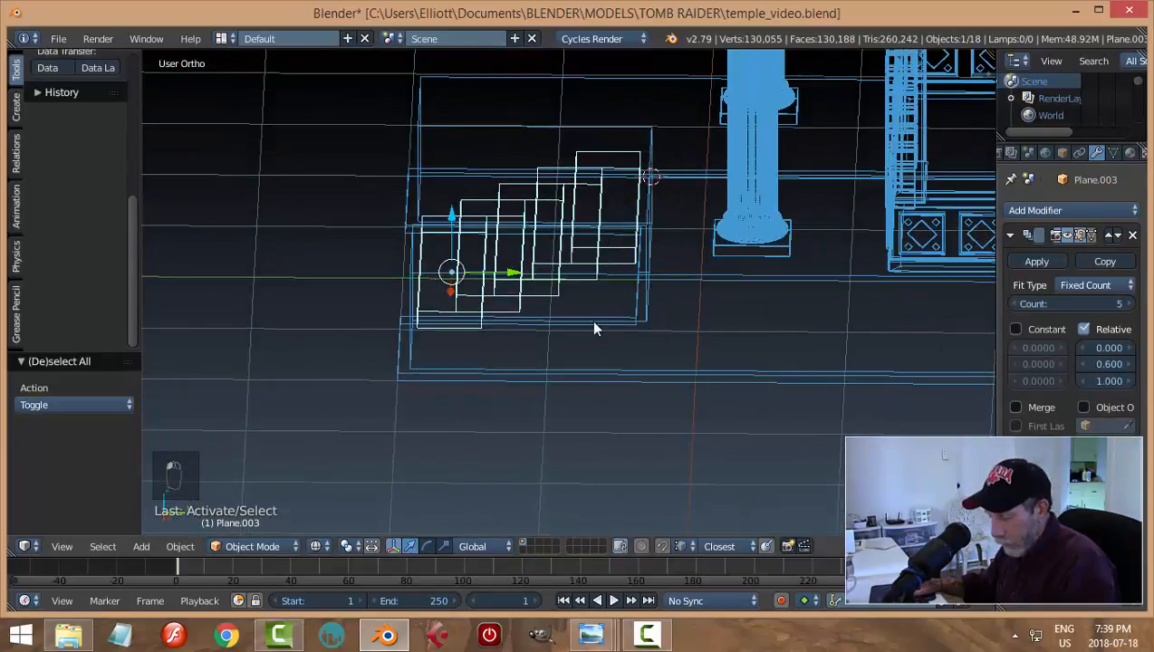
Return to solid shading and try shifting the staircase 0.09 along Y into the opening and back
key(z)
click(604, 418)
middle_drag(604, 417, 456, 261)
drag(452, 235, 457, 231)
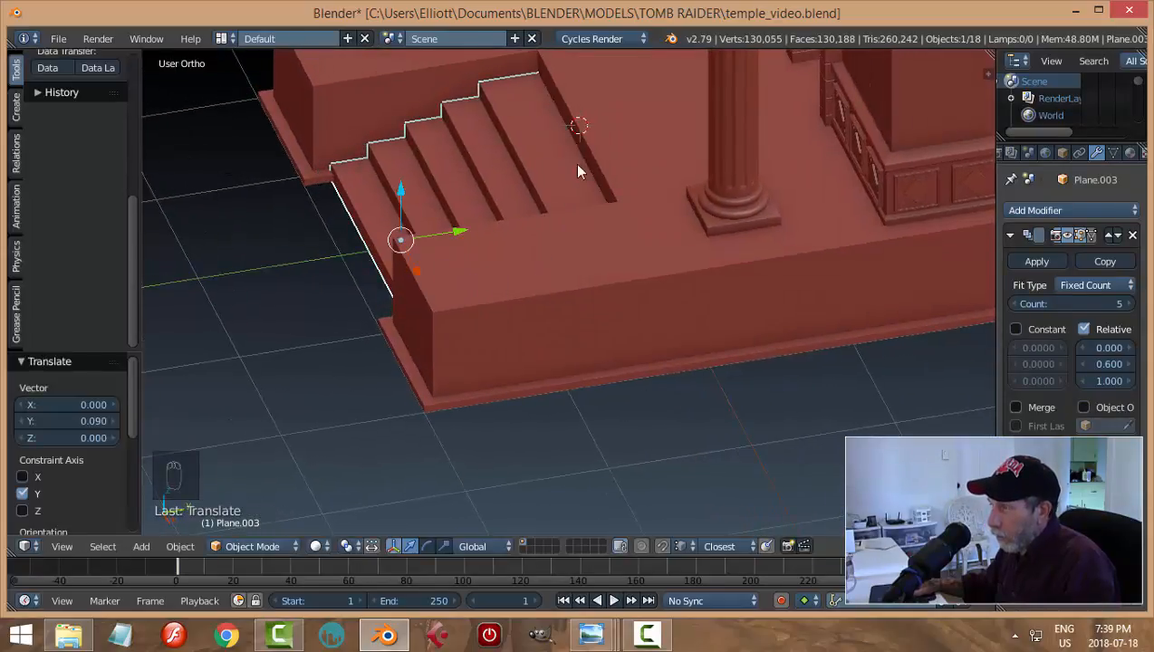
scroll(571, 232, down, 1)
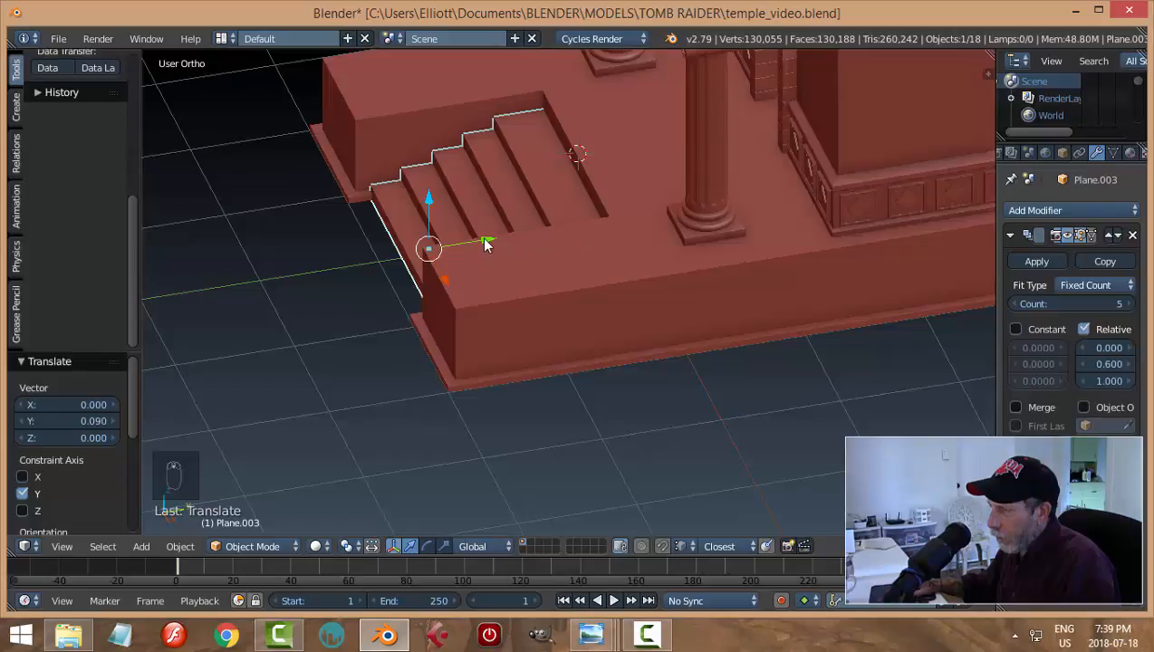
drag(484, 240, 476, 245)
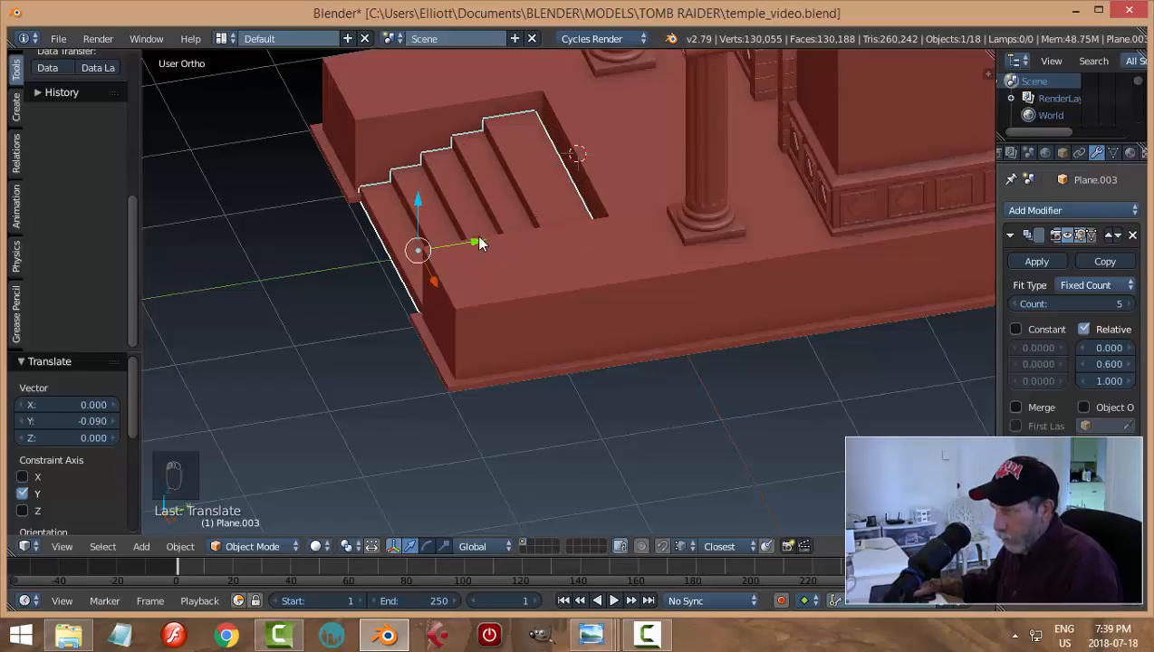
Undo the staircase's trial moves and its array count change
key(ctrl+z)
key(ctrl+z)
key(ctrl+z)
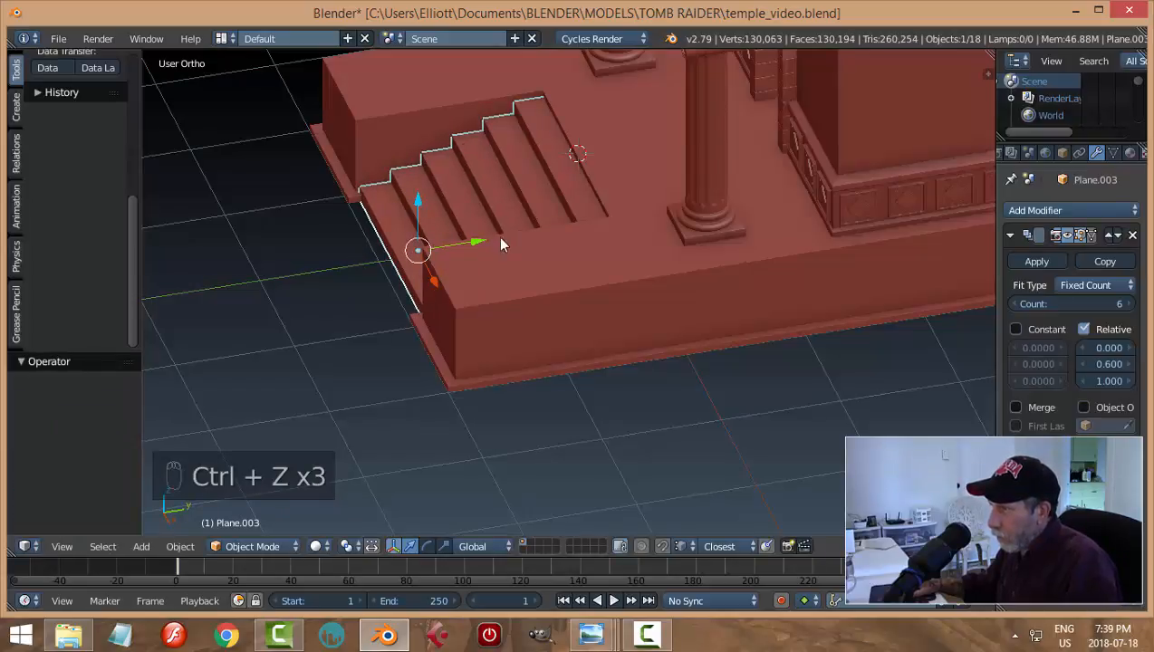
Nudge the staircase slightly forward along Y, deselect everything, and save the file
drag(473, 243, 467, 251)
scroll(480, 295, down, 3)
key(a)
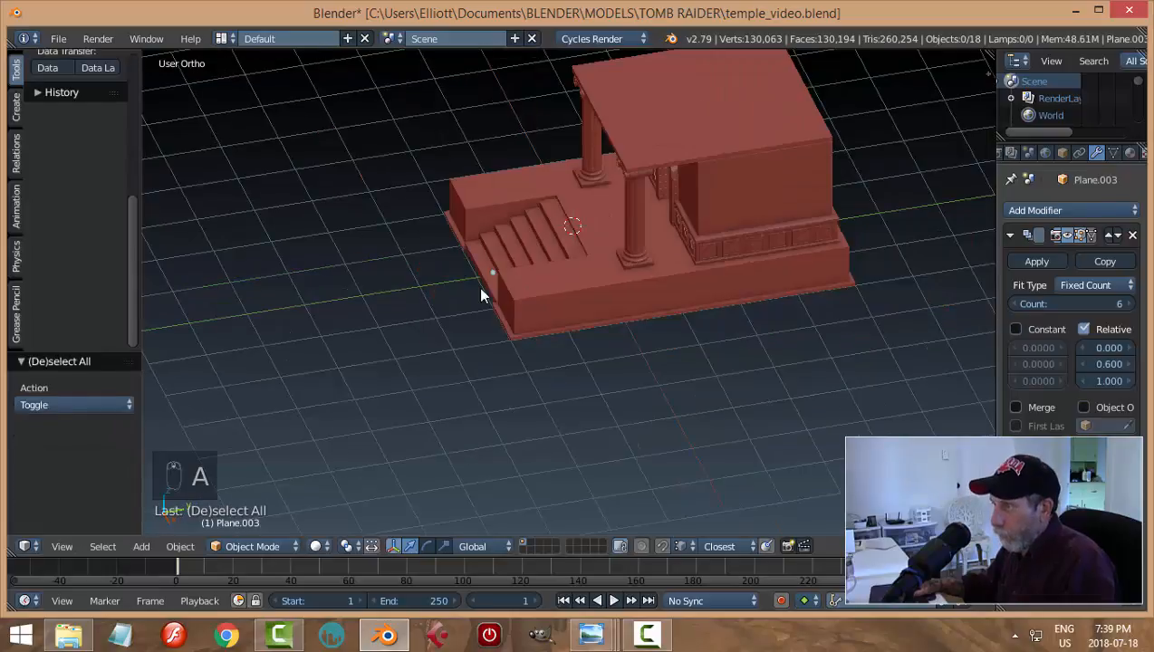
middle_drag(481, 295, 567, 330)
key(ctrl+s)
middle_drag(644, 379, 682, 376)
scroll(682, 375, up, 4)
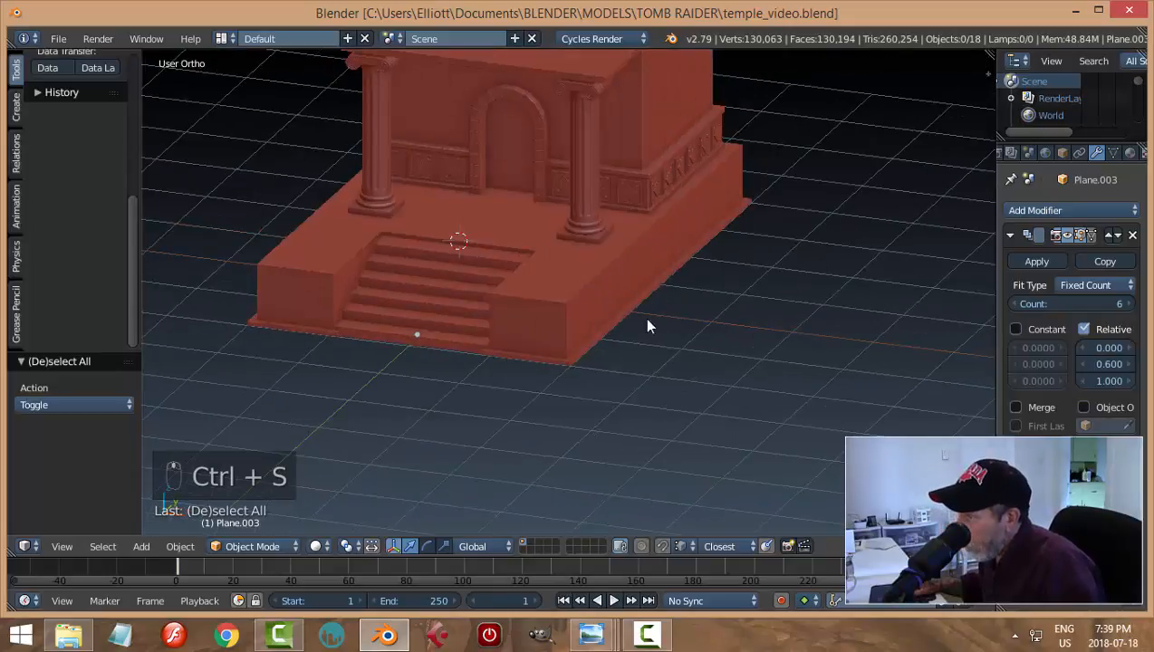
Apply the staircase's rotation and scale, and make its Array modifier permanent
middle_drag(646, 326, 642, 381)
right_click(496, 335)
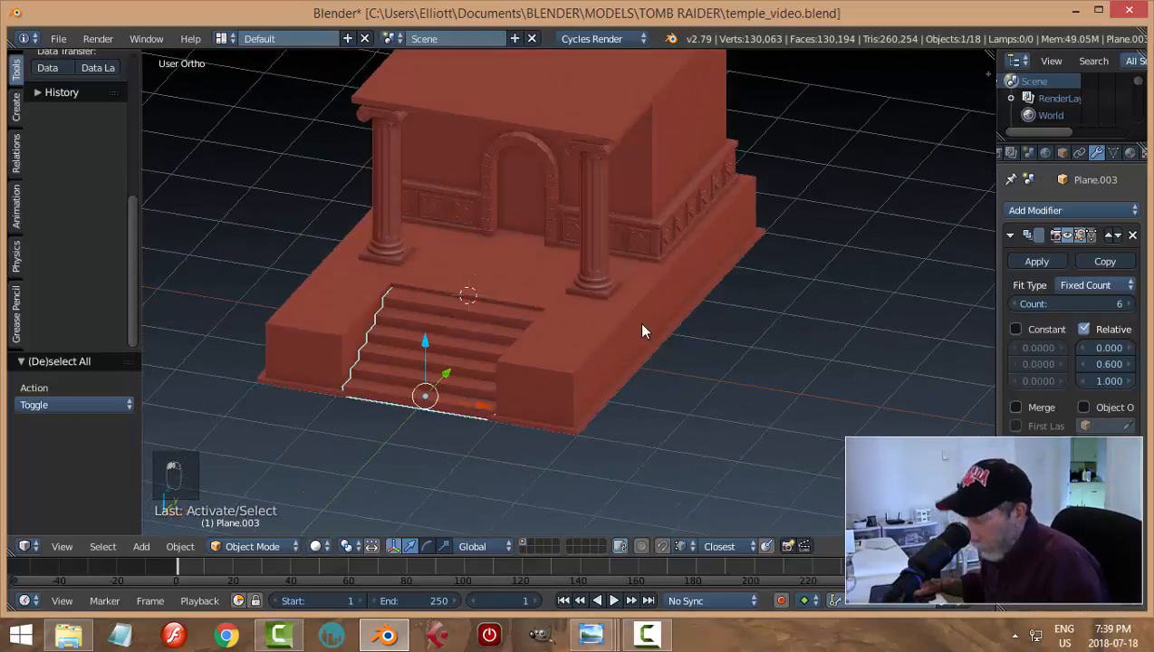
key(ctrl+a)
click(640, 323)
scroll(503, 376, up, 2)
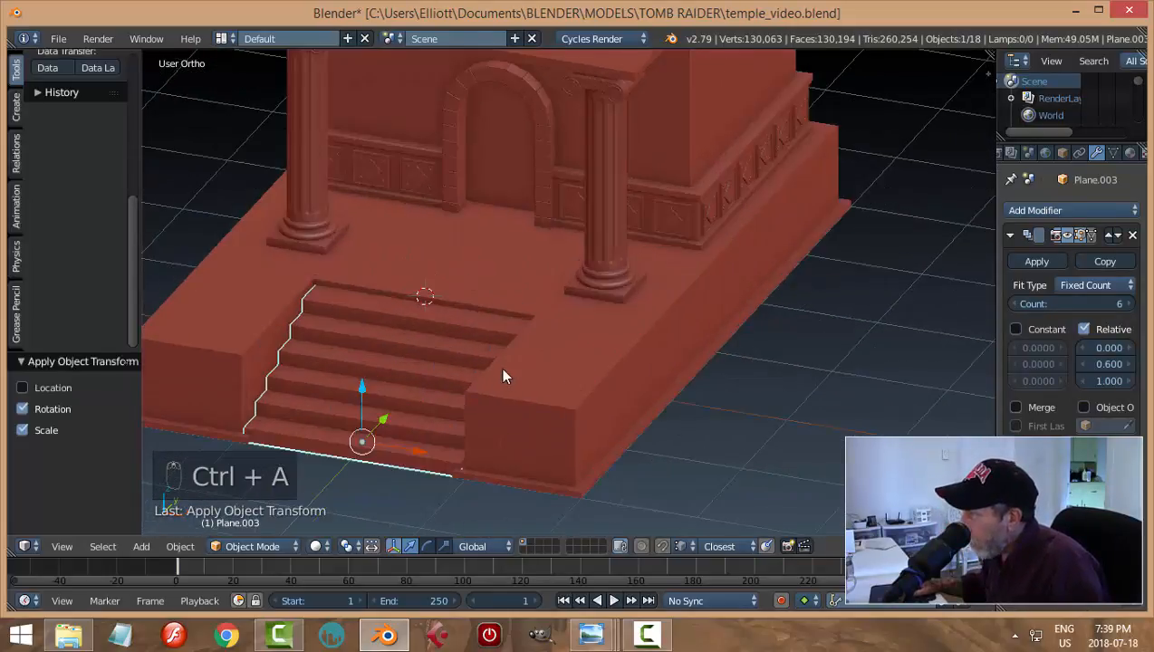
scroll(553, 409, up, 1)
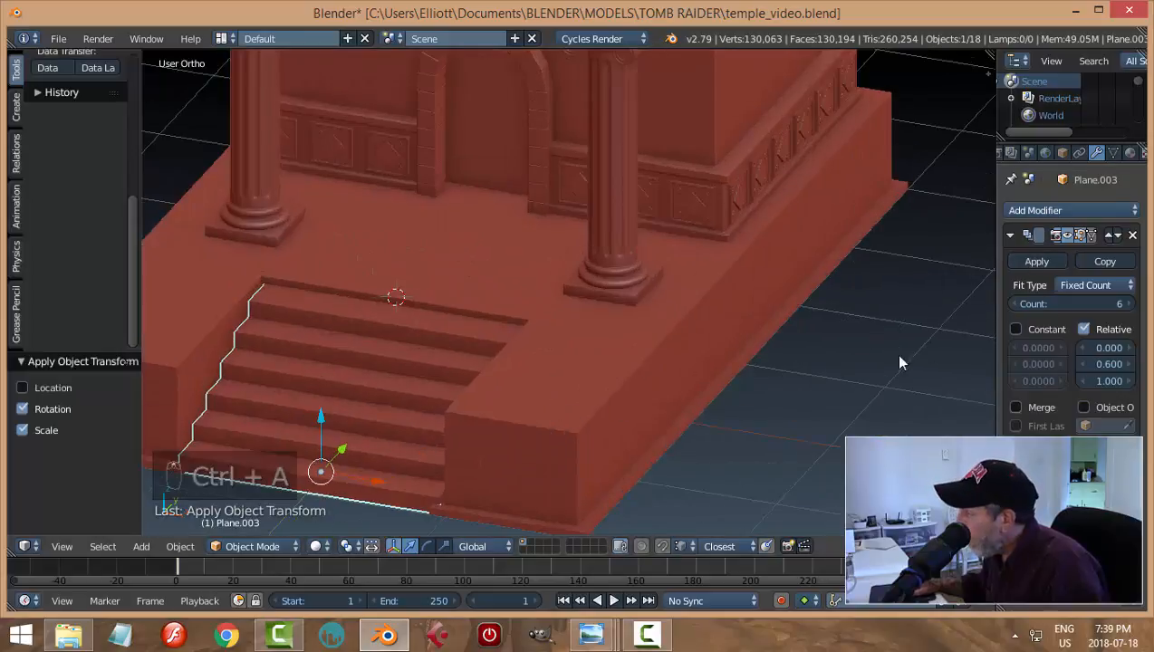
click(1026, 263)
Add a Bevel modifier to the staircase with 2 segments and a width of 0.0180
click(1037, 218)
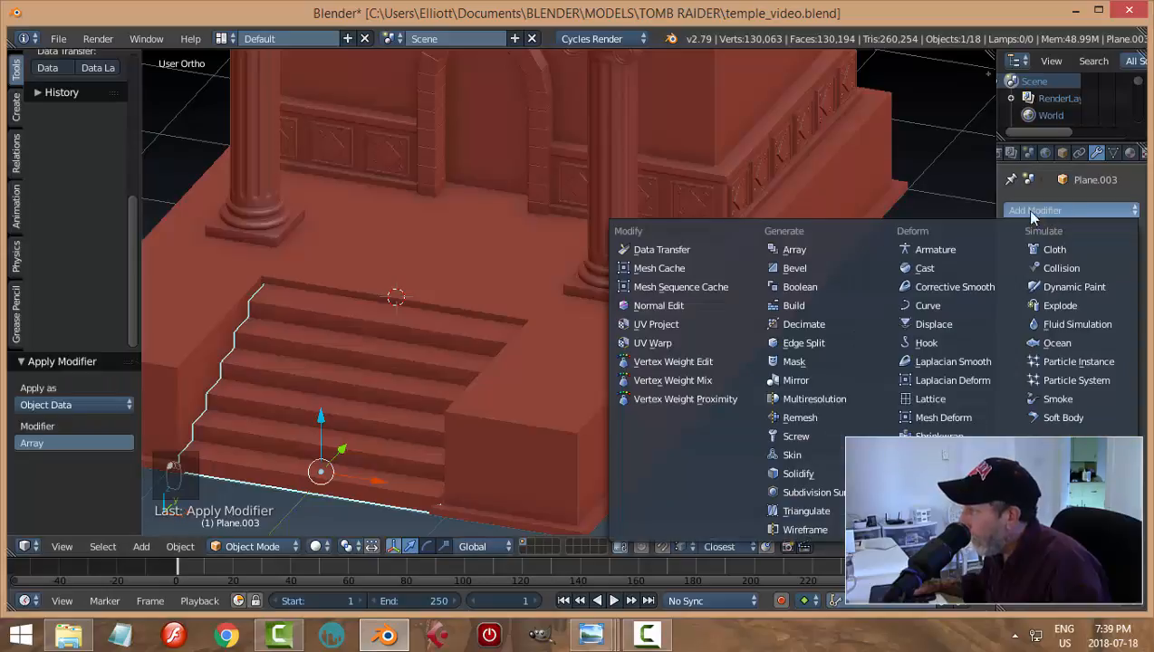
click(829, 268)
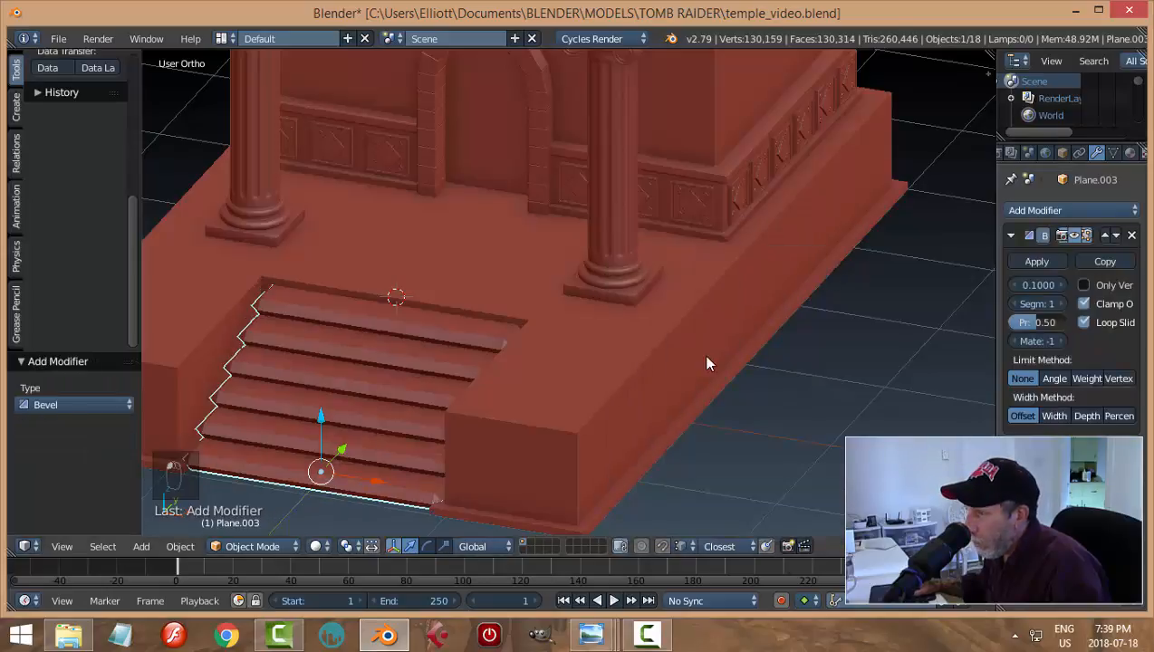
click(1062, 304)
drag(1038, 284, 1008, 284)
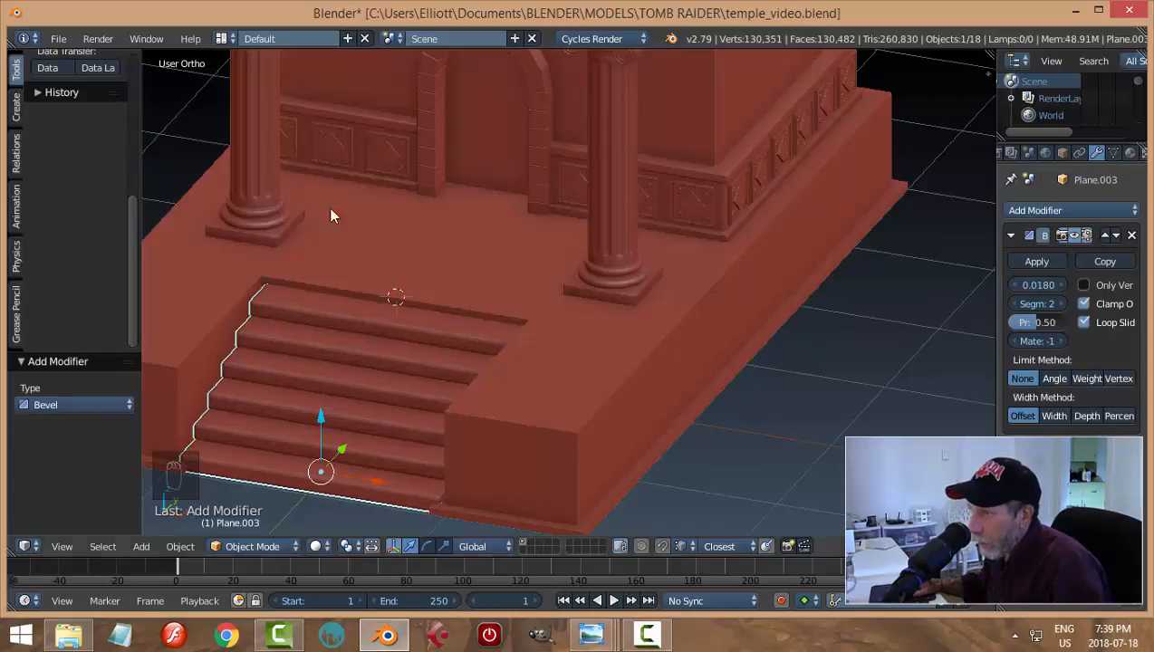
Set the staircase's shading to smooth and deselect it
scroll(92, 200, up, 5)
click(53, 165)
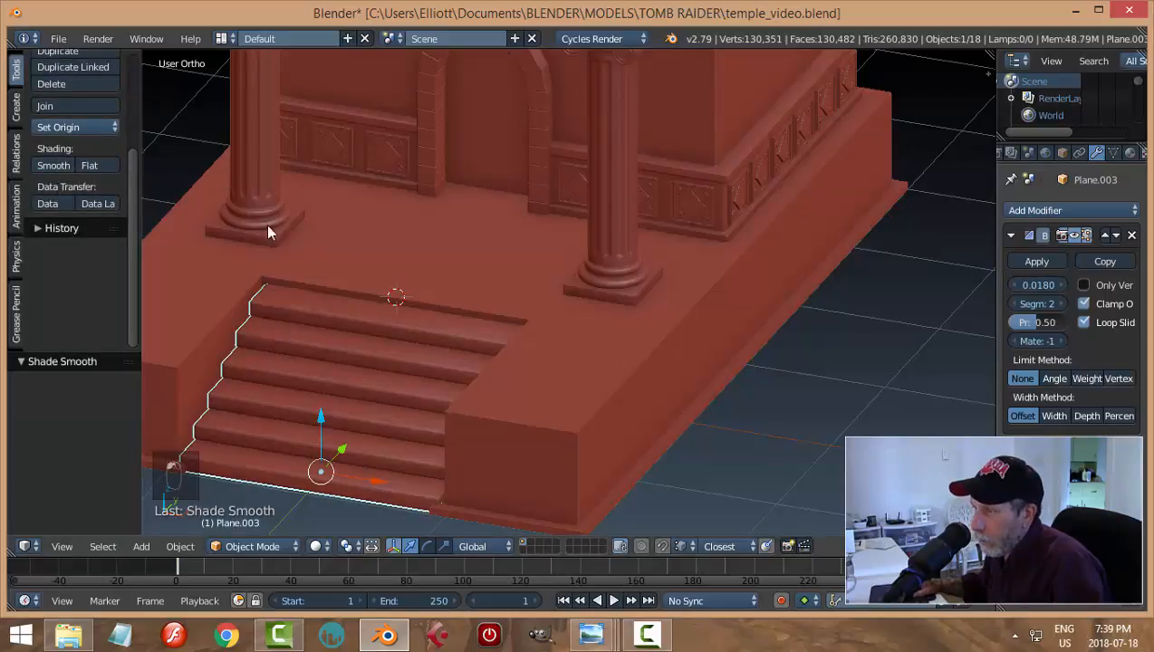
scroll(434, 300, down, 3)
key(a)
Select the temple base, apply its Mirror modifier, and apply its rotation and scale
mouse_move(471, 297)
middle_down()
mouse_move(556, 317)
mouse_move(564, 350)
mouse_move(544, 278)
mouse_move(472, 279)
middle_up()
scroll(473, 277, up, 1)
click(618, 352)
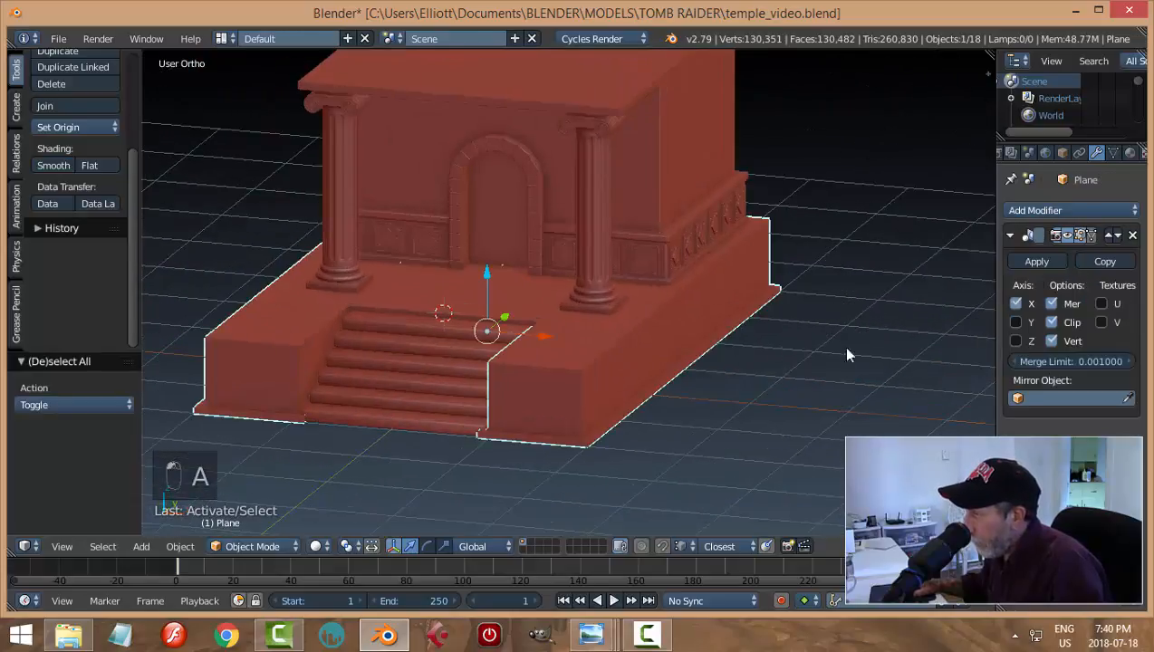
click(1032, 261)
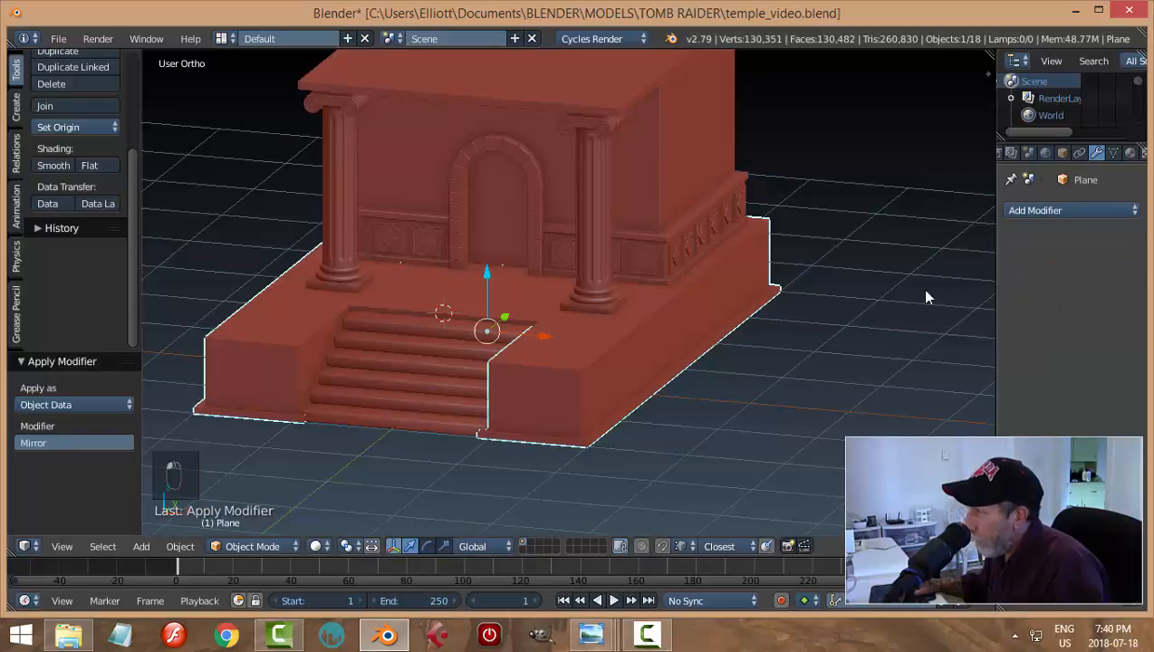
key(ctrl+a)
click(784, 360)
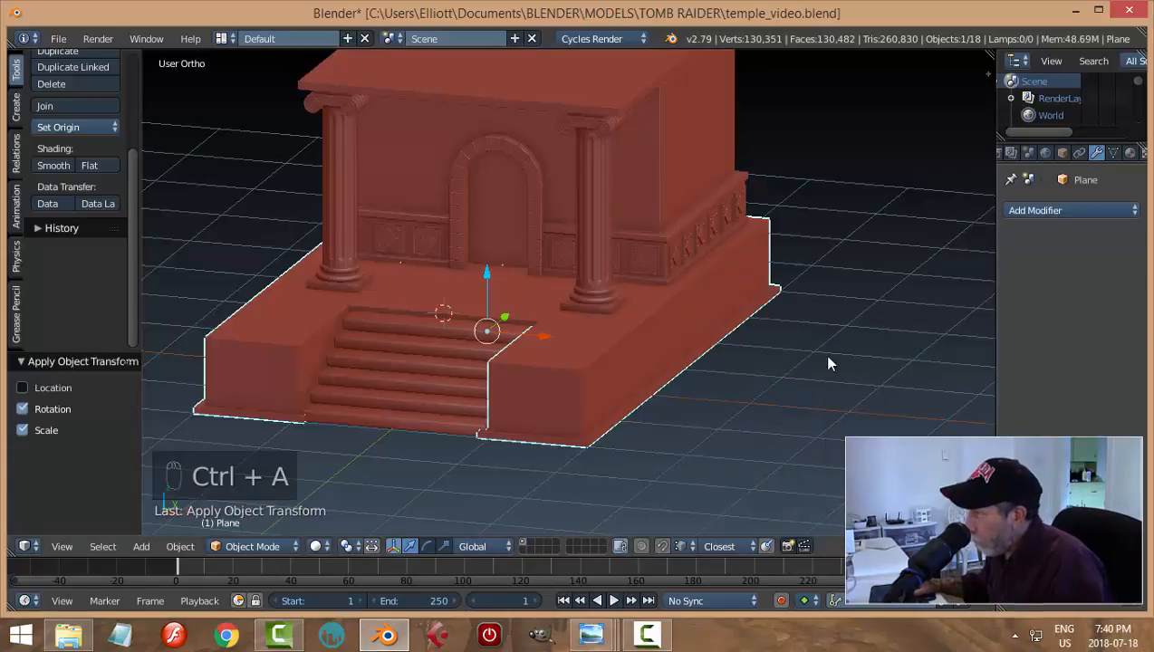
Add a Bevel modifier to the temple base with 2 segments and reduce its width to a narrow bevel
click(1020, 218)
click(821, 265)
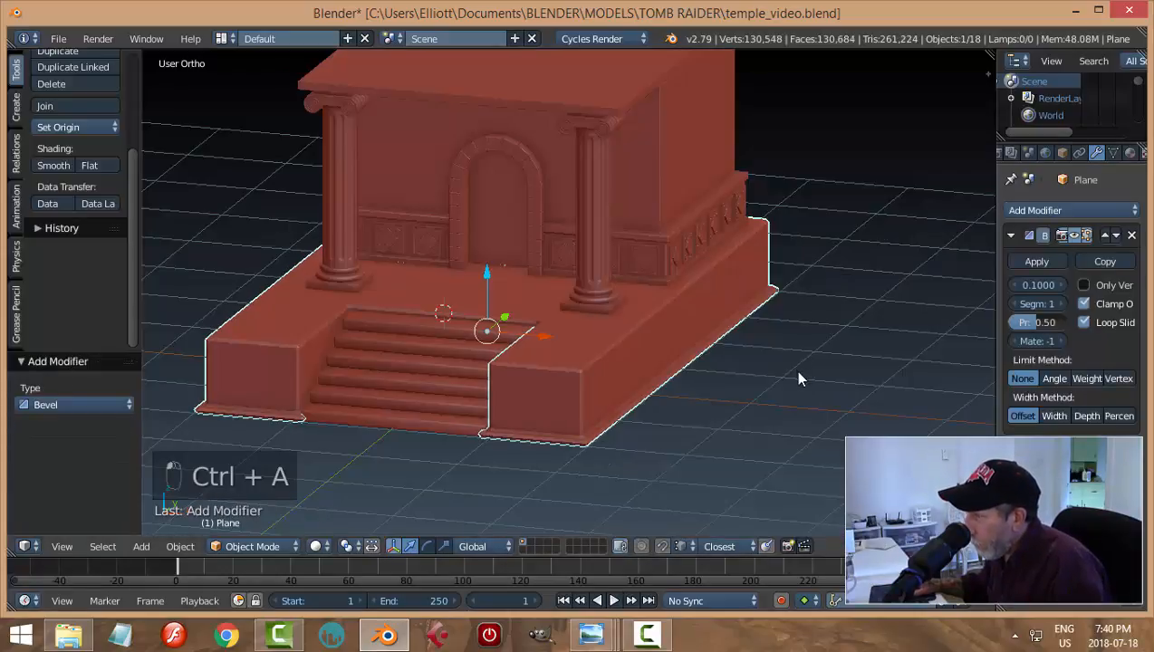
scroll(699, 432, up, 3)
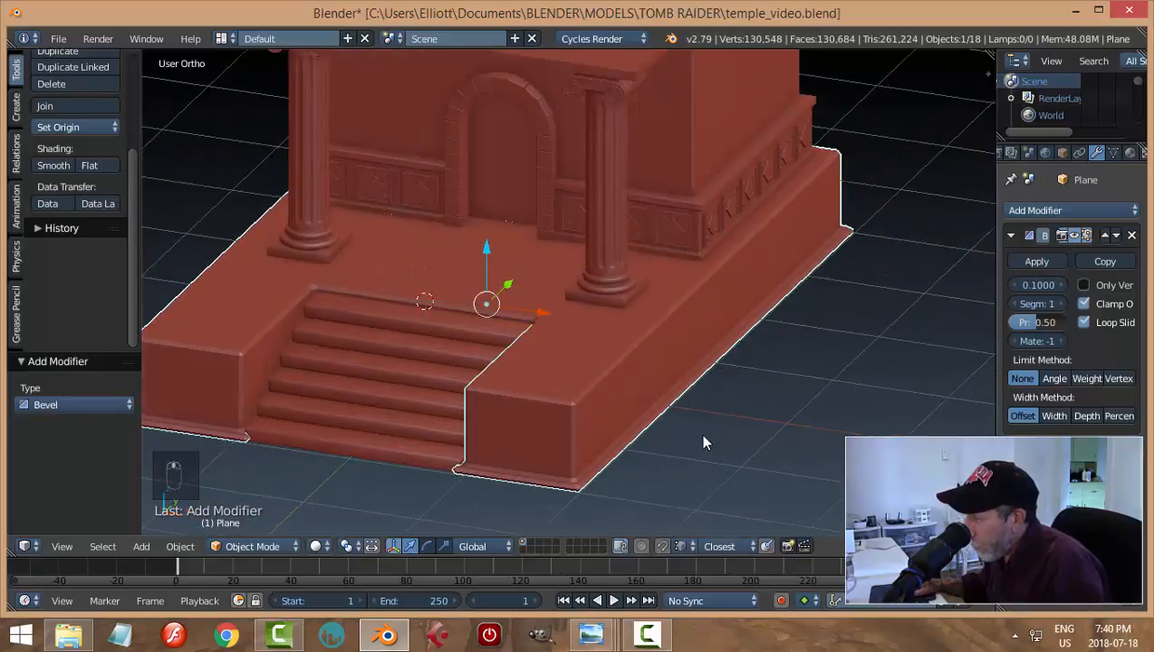
click(1058, 303)
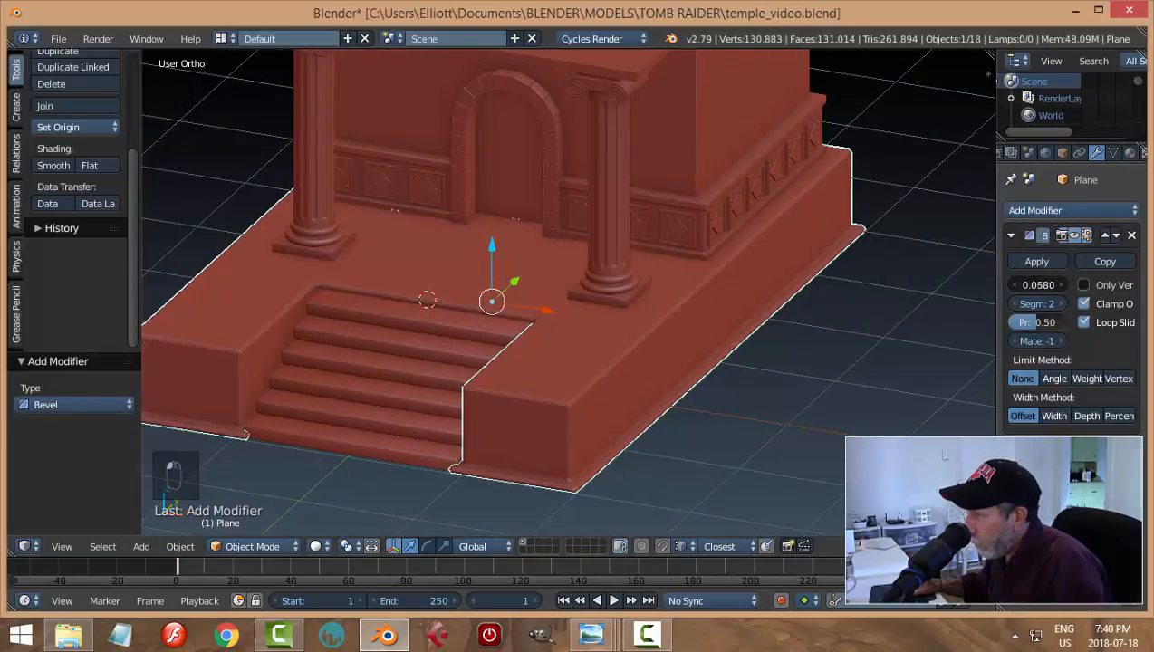
drag(1038, 284, 1014, 285)
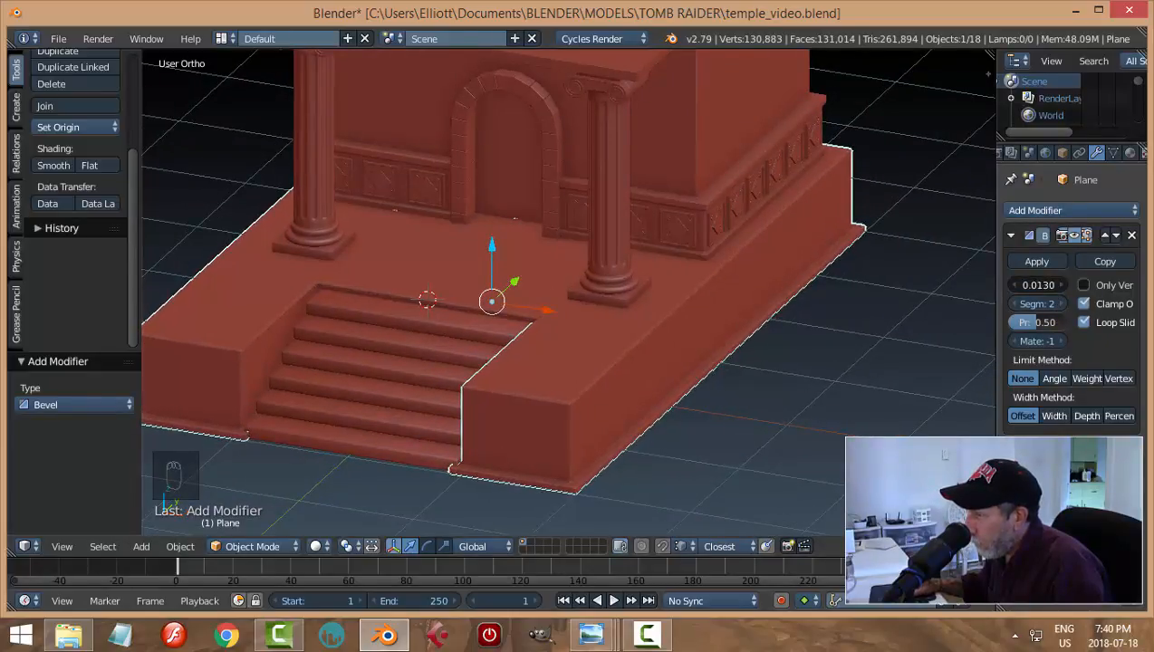
drag(1037, 284, 1042, 284)
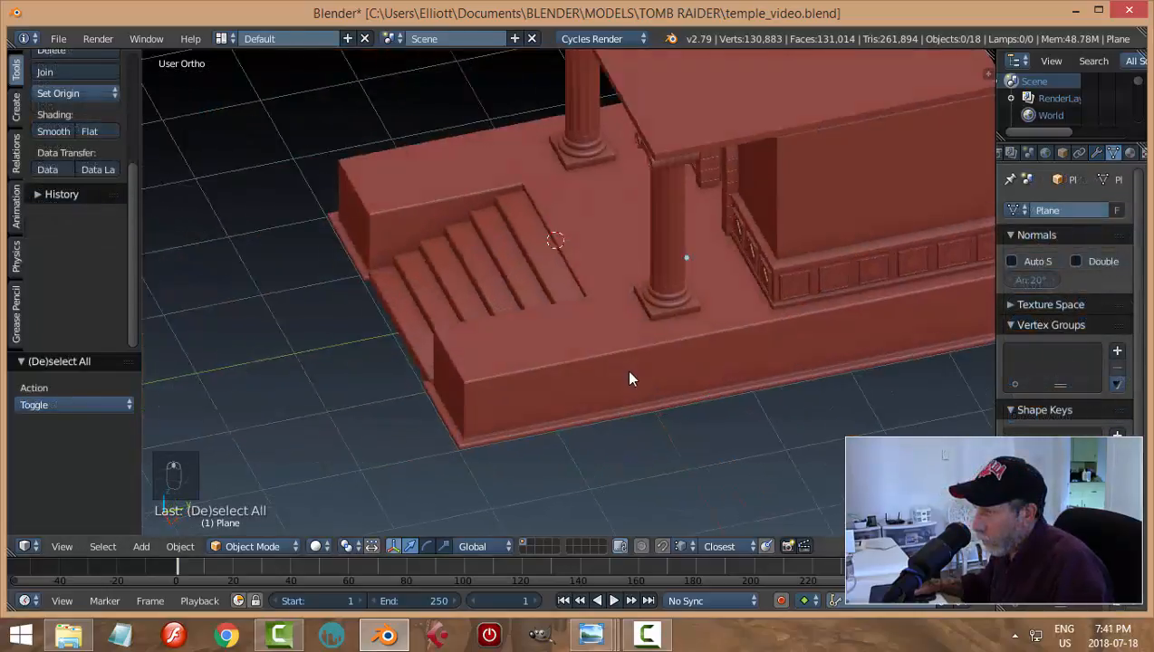
Narrow the staircase along the X axis to a scale of about 0.95 and deselect it
middle_drag(628, 371, 450, 427)
scroll(461, 434, up, 4)
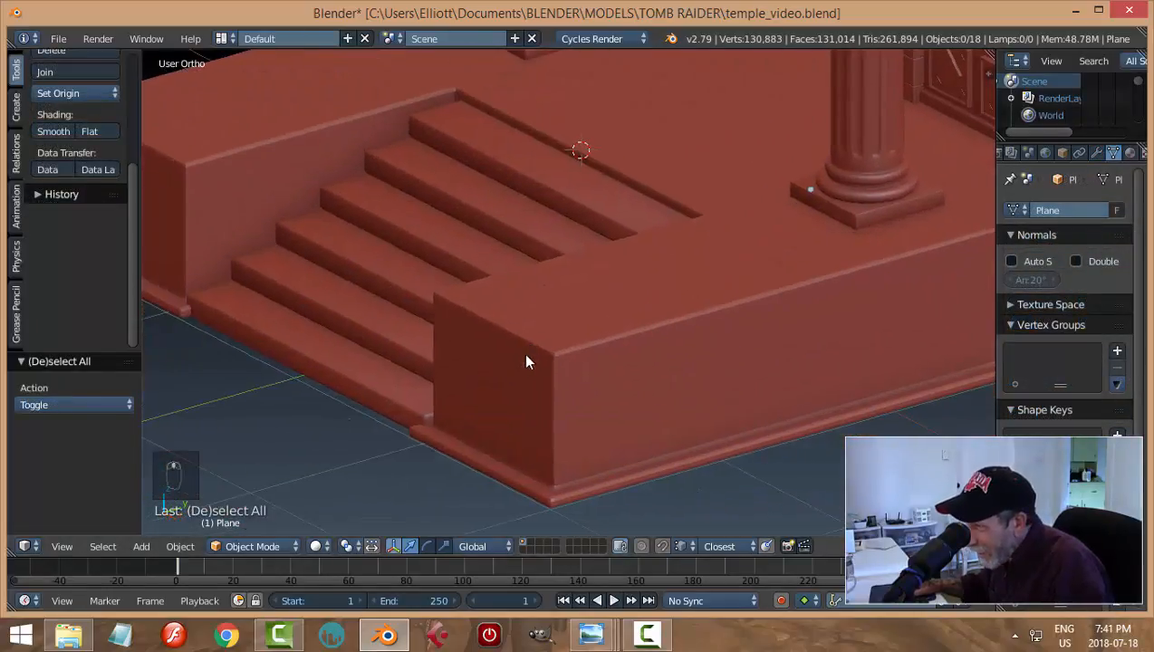
middle_drag(444, 436, 524, 419)
right_click(523, 419)
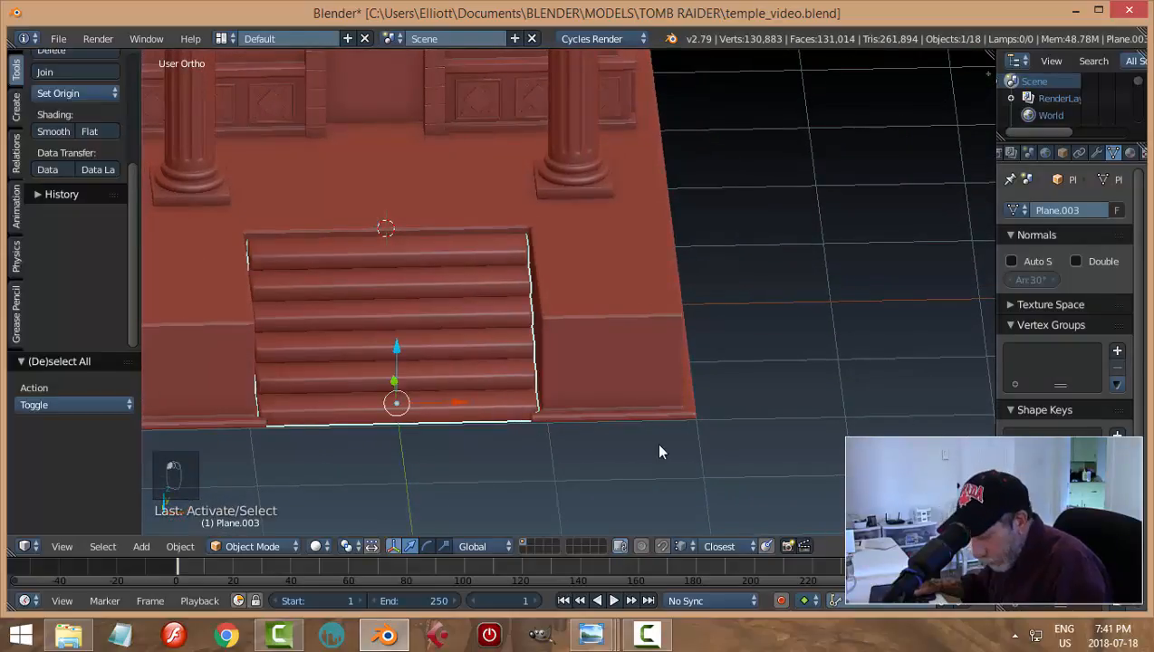
key(s)
key(x)
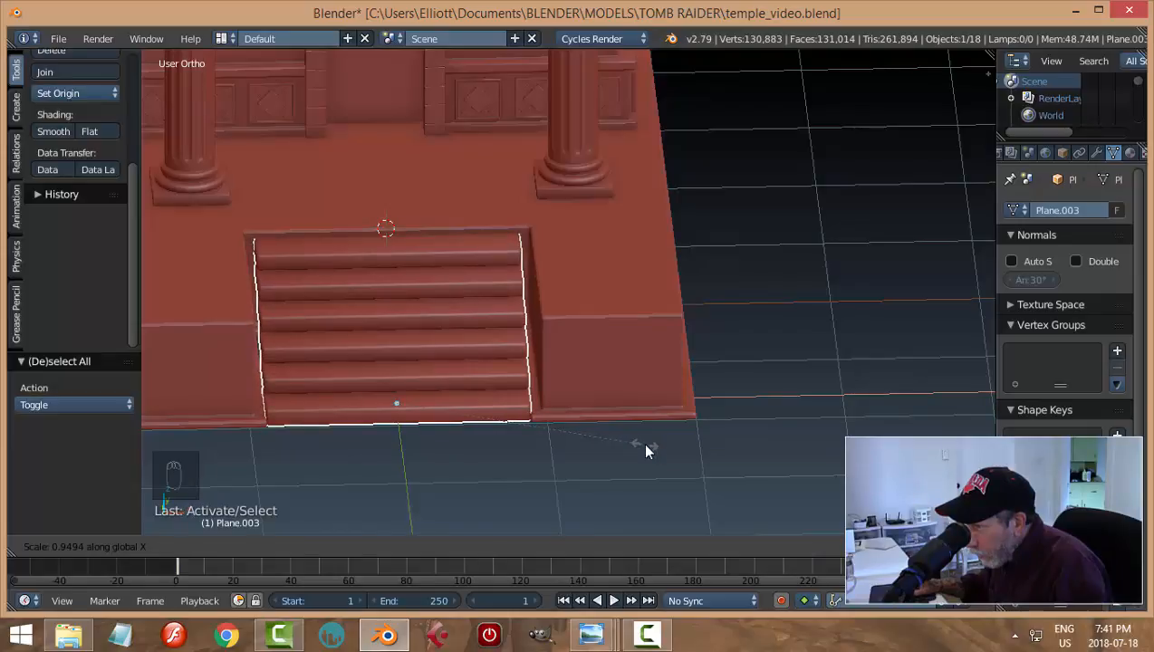
click(645, 450)
key(a)
Widen the staircase along the X axis by a factor of about 1.08 to meet the wings, and save the file
middle_drag(657, 453, 513, 393)
right_click(512, 393)
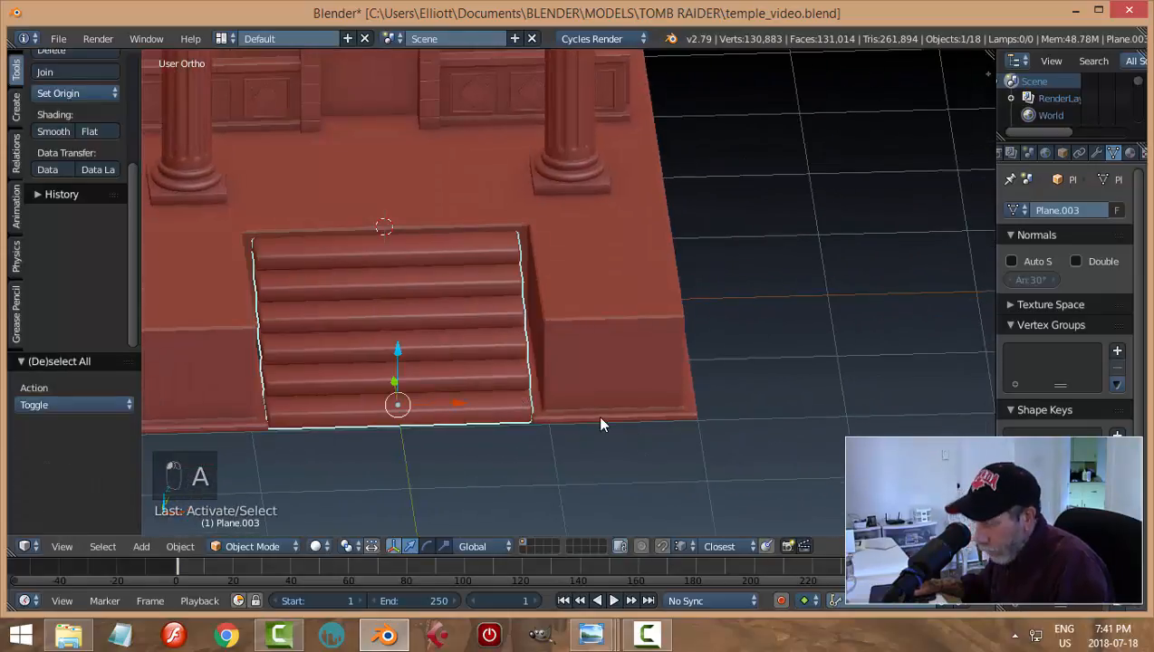
key(s)
key(x)
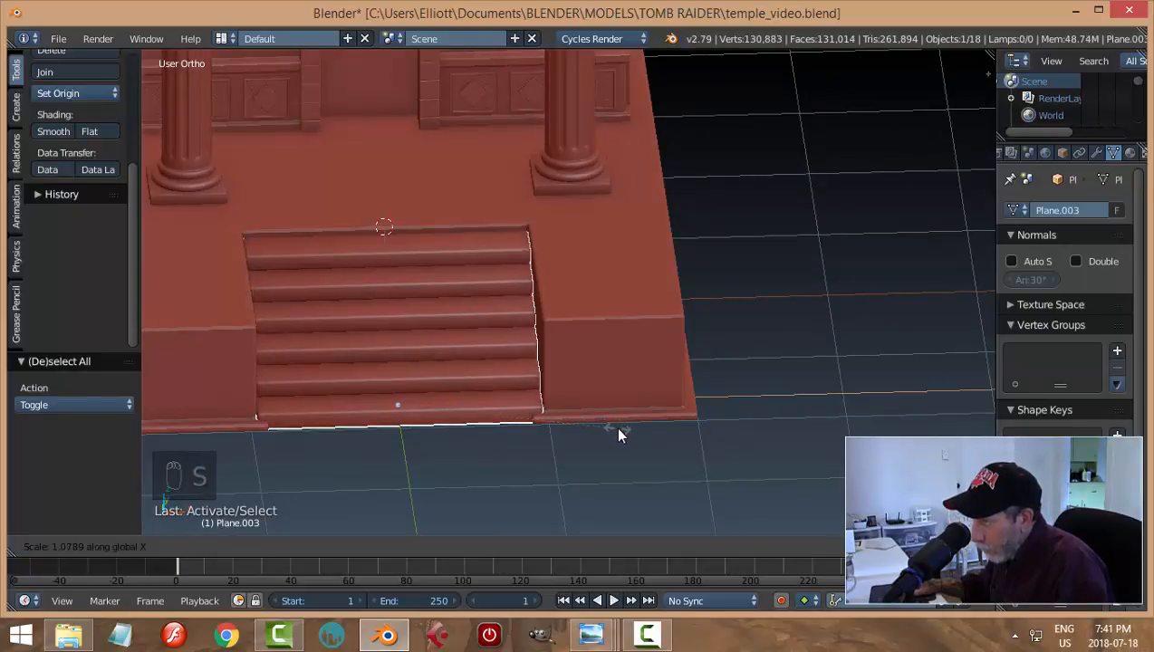
click(617, 433)
key(a)
scroll(652, 391, down, 3)
key(ctrl+s)
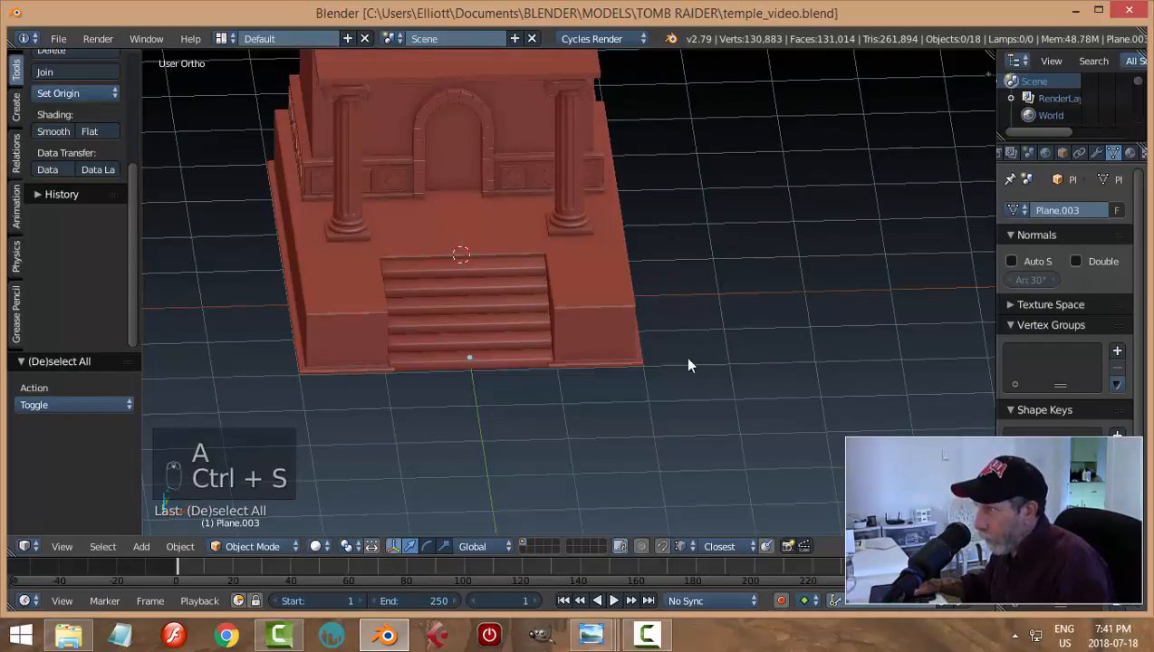
Try to inset the top faces of both base wings beside the stairs by 0.0409
middle_drag(688, 365, 493, 381)
scroll(563, 424, up, 2)
right_click(462, 276)
key(Tab)
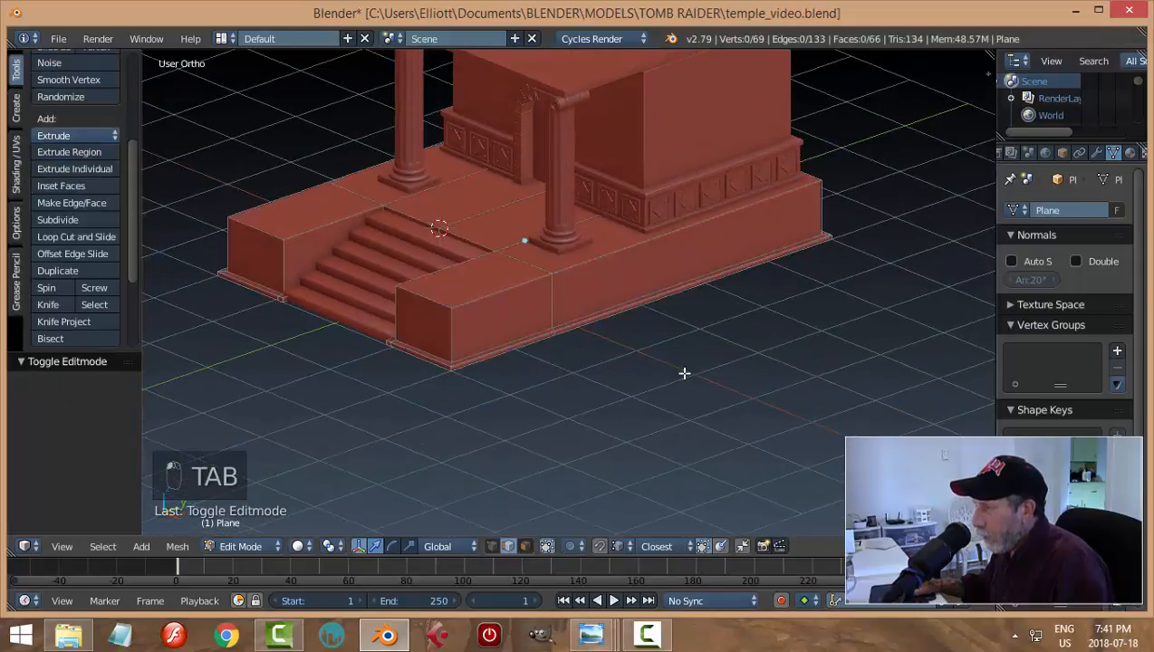
middle_drag(684, 373, 610, 368)
key(ctrl+Tab)
click(555, 386)
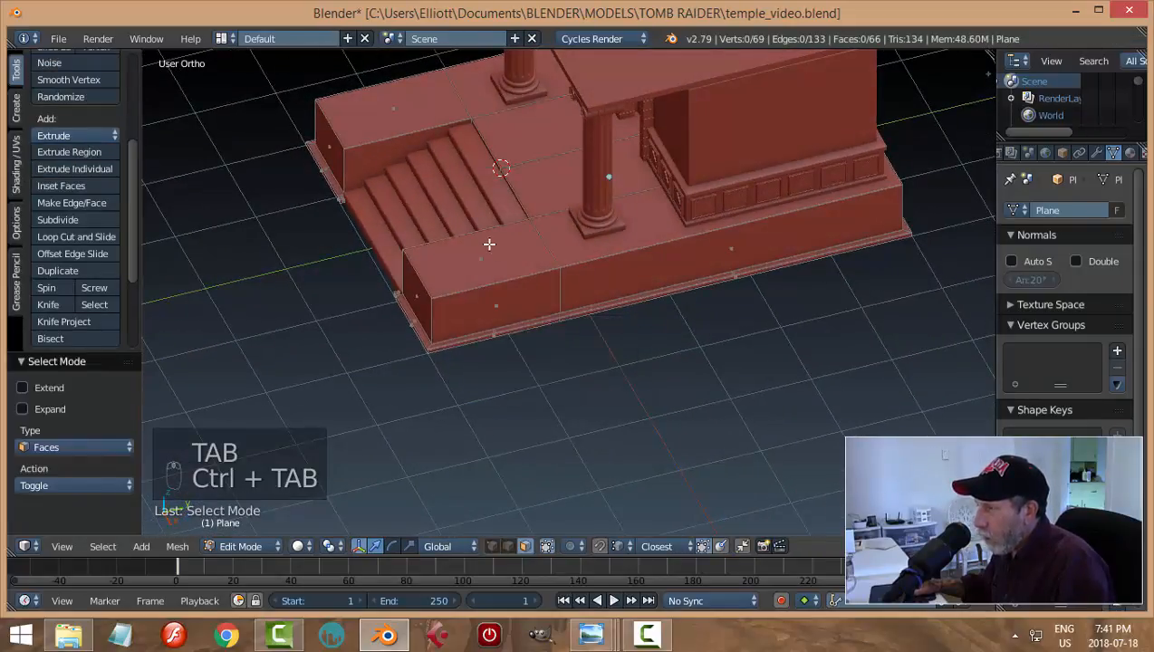
right_click(489, 243)
shift+right_click(400, 113)
middle_drag(544, 358, 601, 454)
key(i)
click(632, 345)
middle_drag(484, 390, 470, 373)
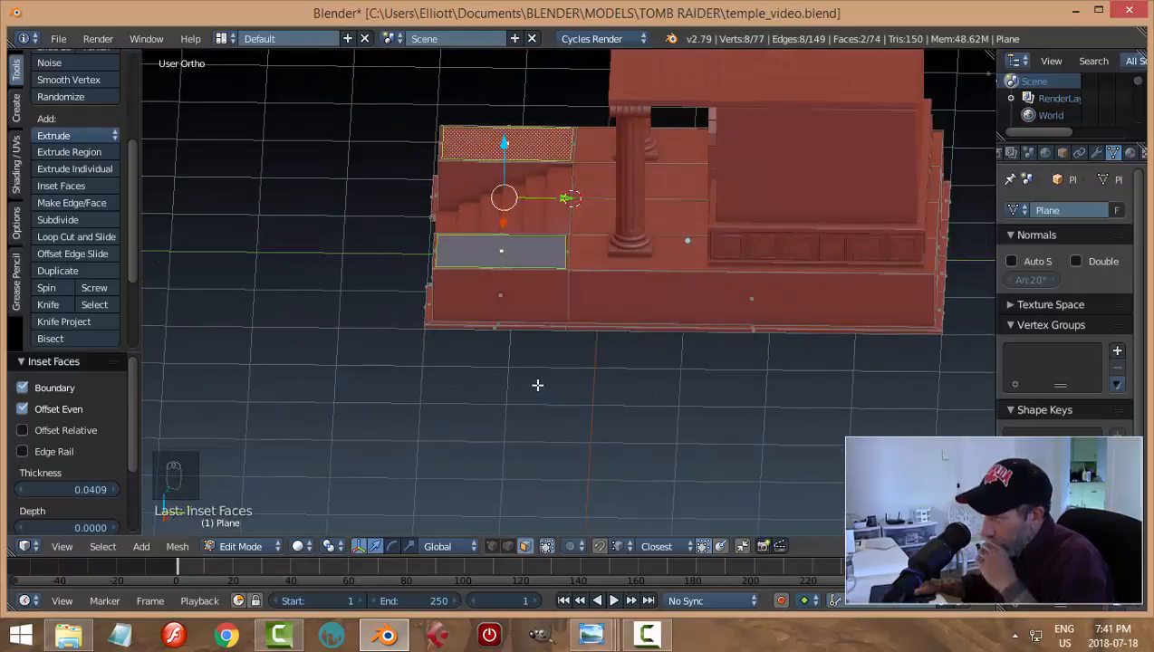
Try raising the inset wing faces with an extrusion of 0.262 along Z, and undo the wing edits
key(e)
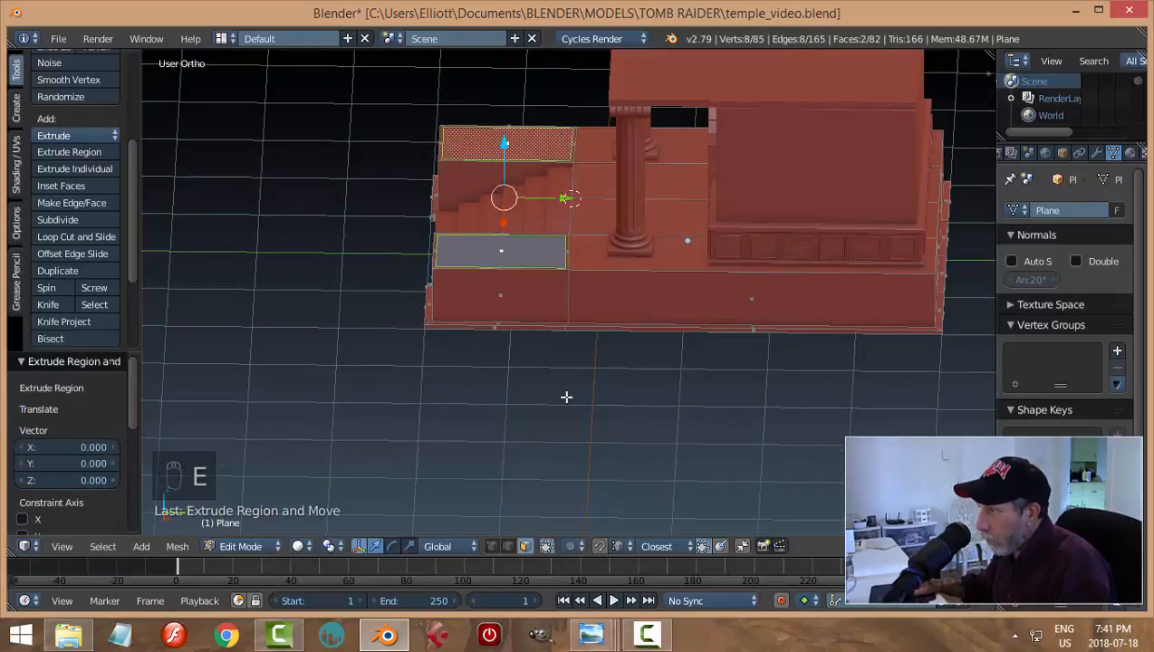
drag(504, 143, 507, 124)
key(Tab)
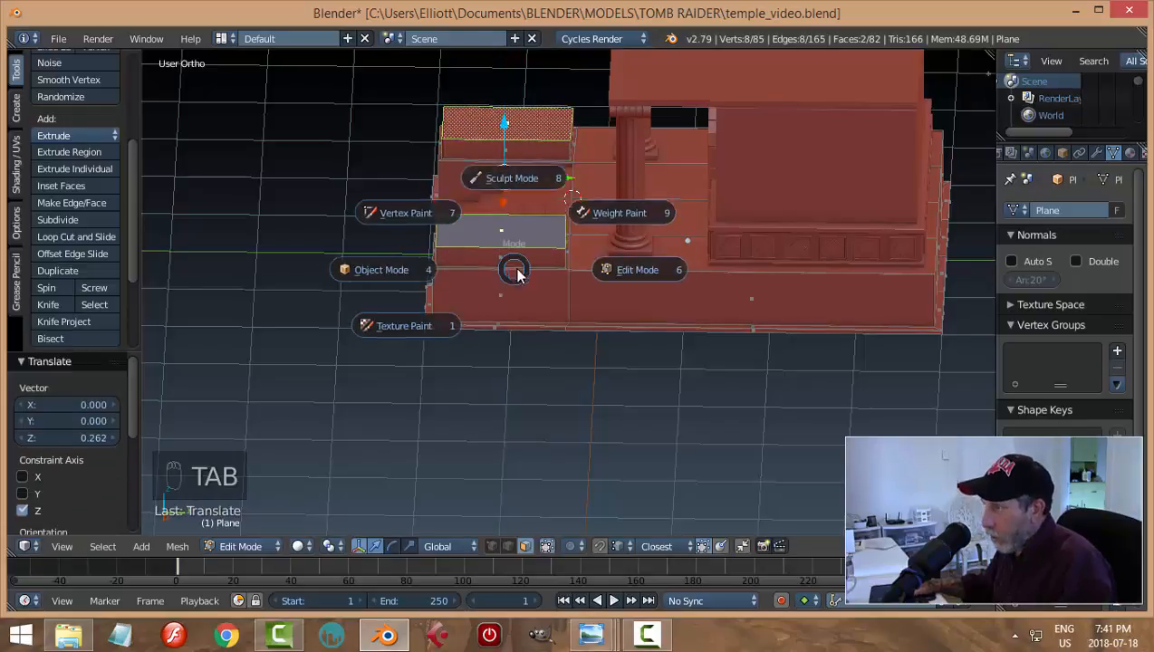
click(399, 270)
middle_drag(399, 270, 515, 368)
scroll(608, 353, up, 2)
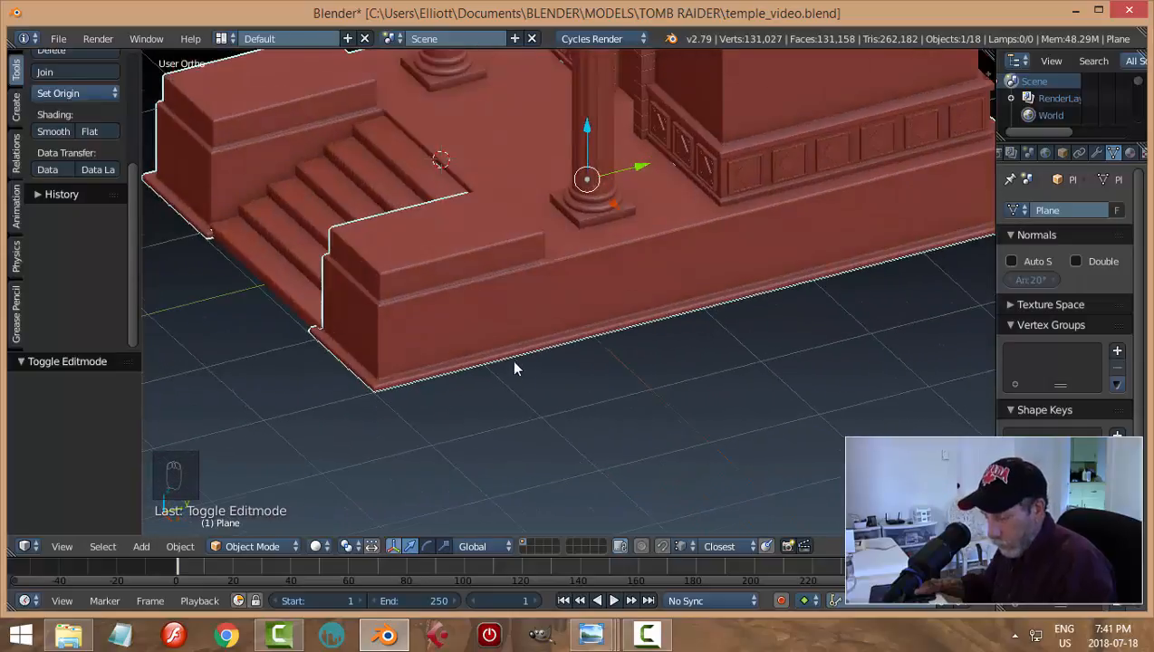
key(ctrl+z)
Inset the top faces of both base wings beside the stairs by 0.1080
key(Tab)
click(625, 355)
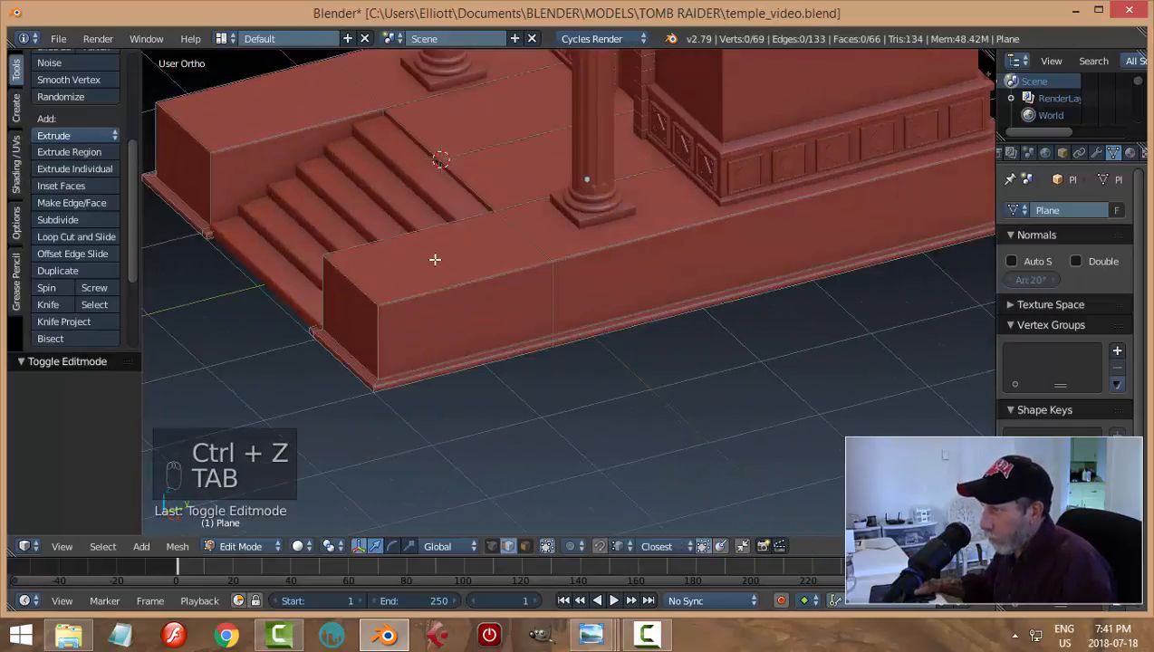
key(a)
key(a)
key(ctrl+Tab)
click(554, 306)
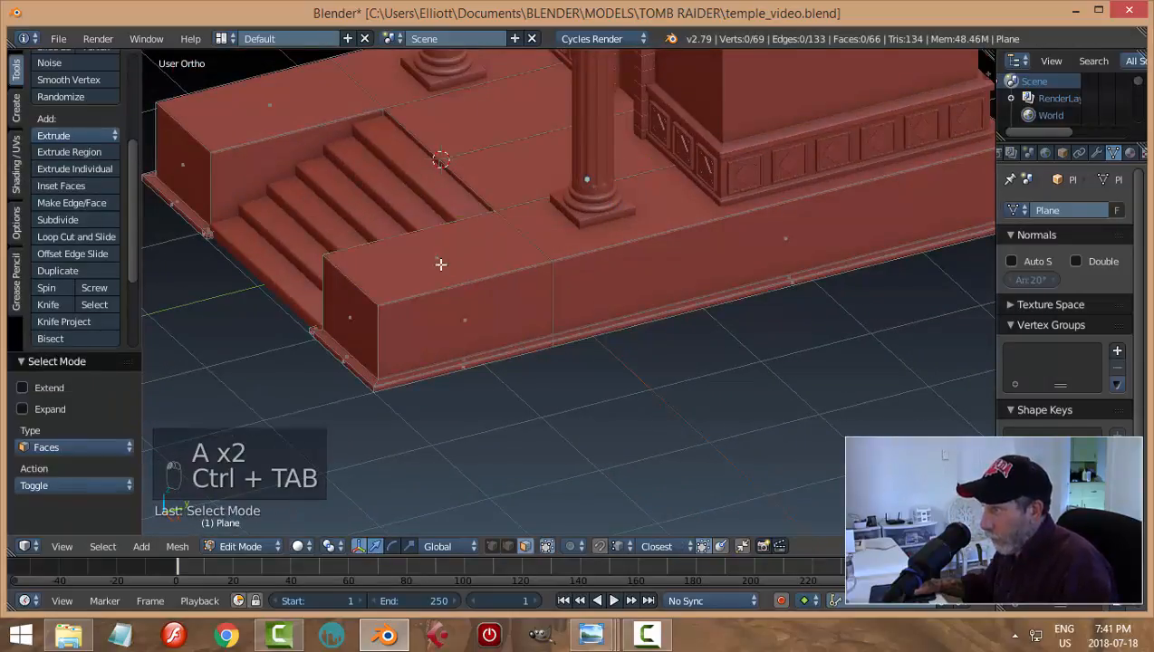
right_click(440, 263)
shift+right_click(303, 111)
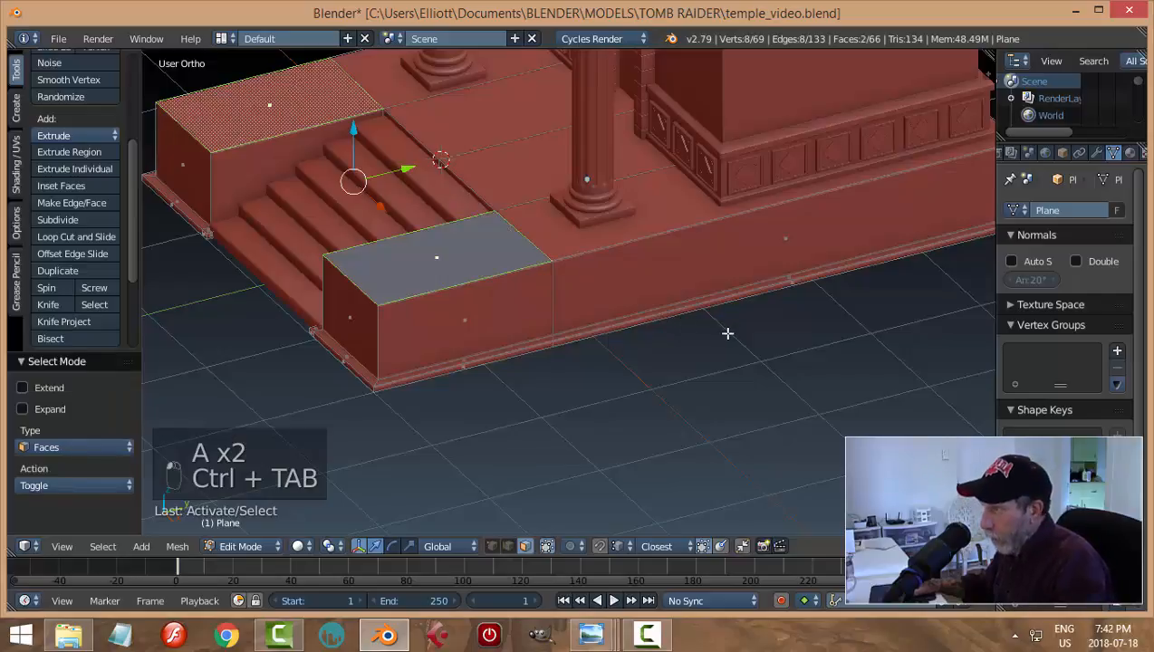
key(i)
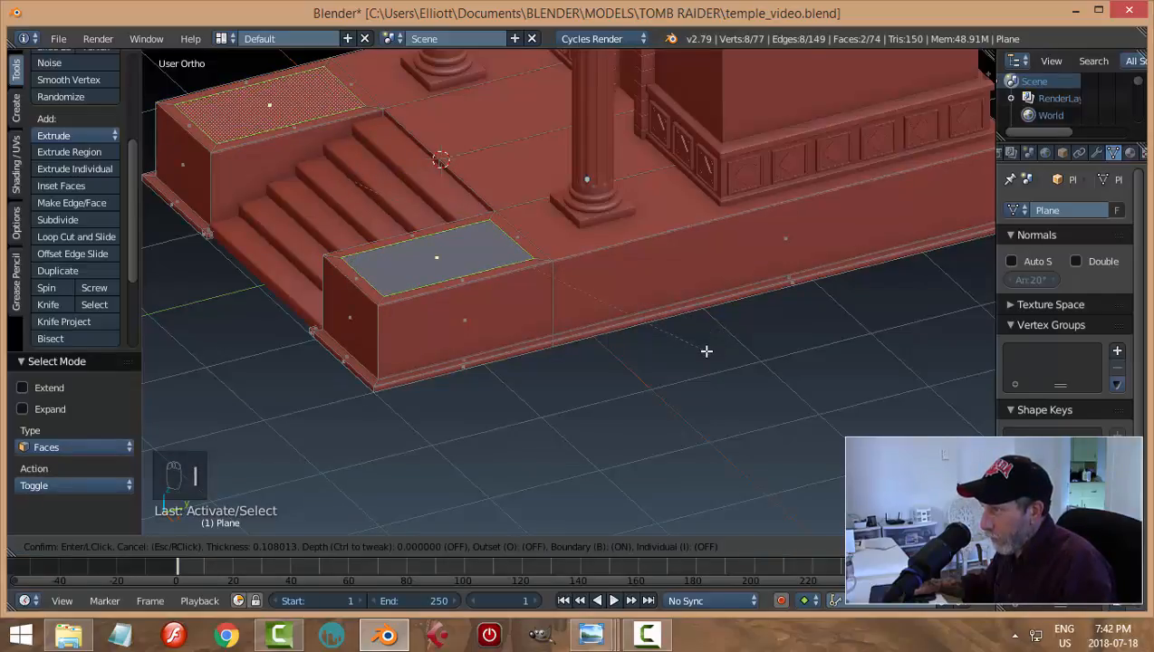
click(706, 351)
Extrude the inset wing faces upward by 0.167, return to Object Mode and deselect the base
middle_drag(706, 350, 617, 347)
key(e)
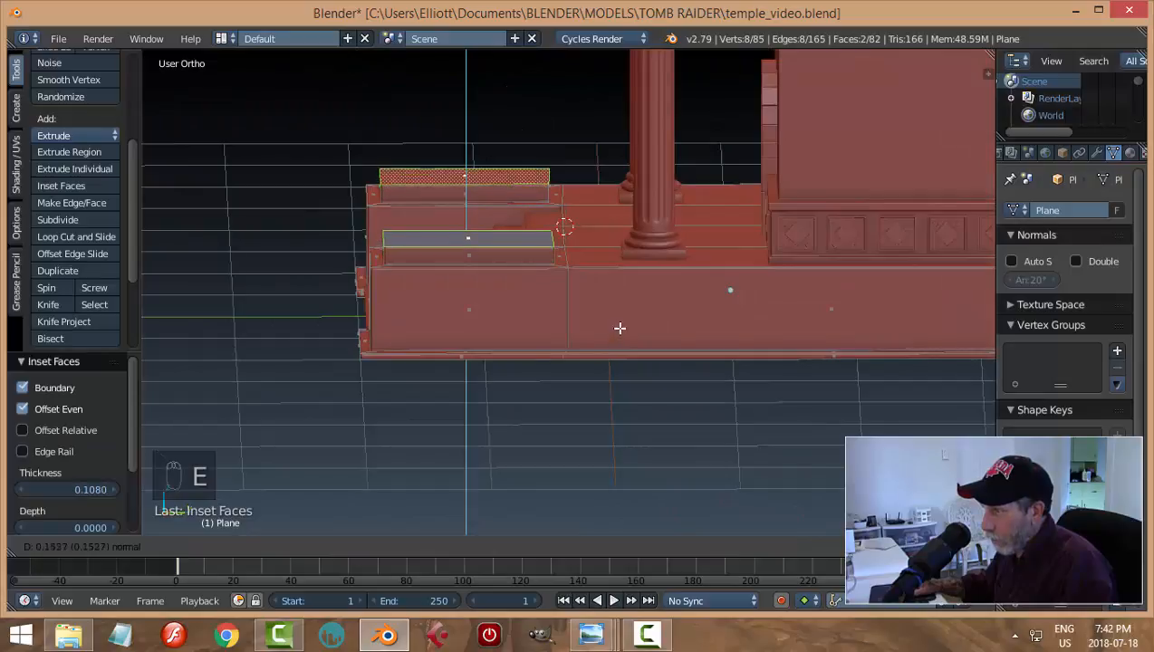
click(675, 342)
key(Tab)
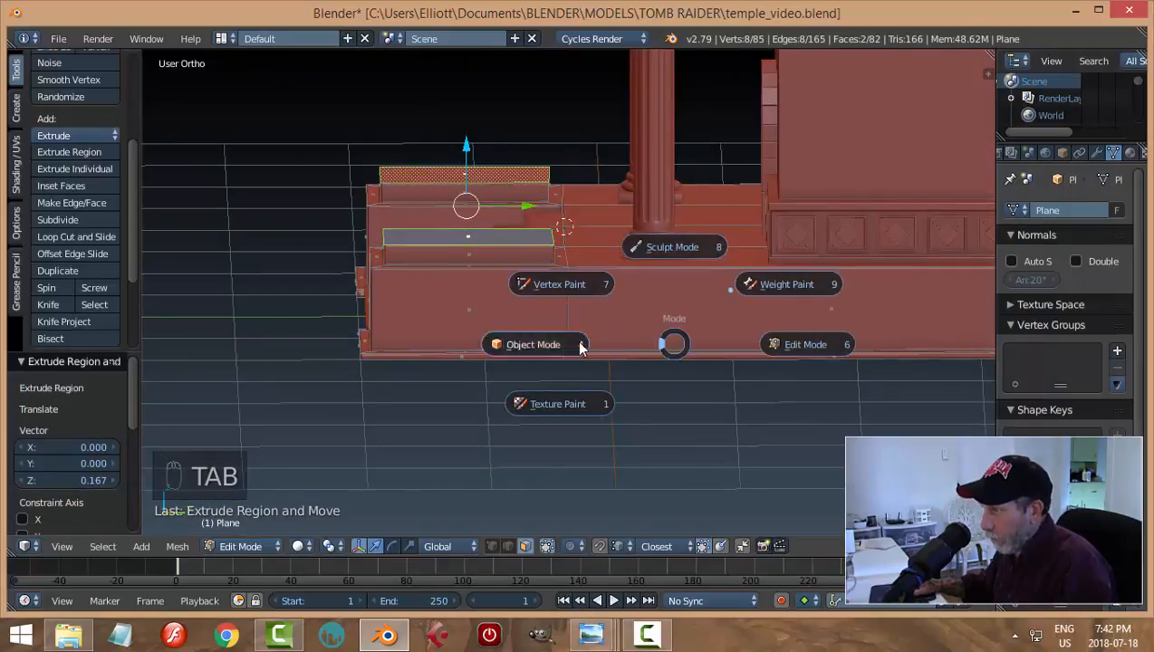
click(579, 347)
middle_drag(579, 347, 884, 306)
scroll(590, 321, down, 3)
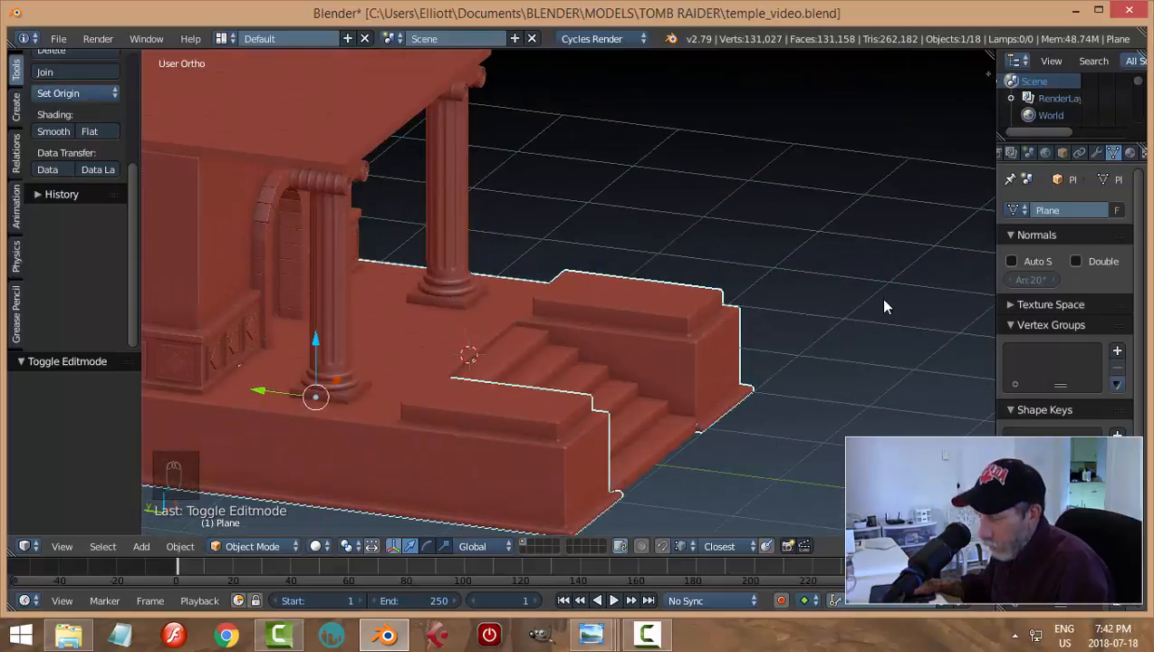
key(a)
Inspect the raised blocks on the wings and the staircase from several angles
scroll(806, 320, down, 3)
middle_drag(806, 320, 496, 293)
scroll(486, 339, up, 2)
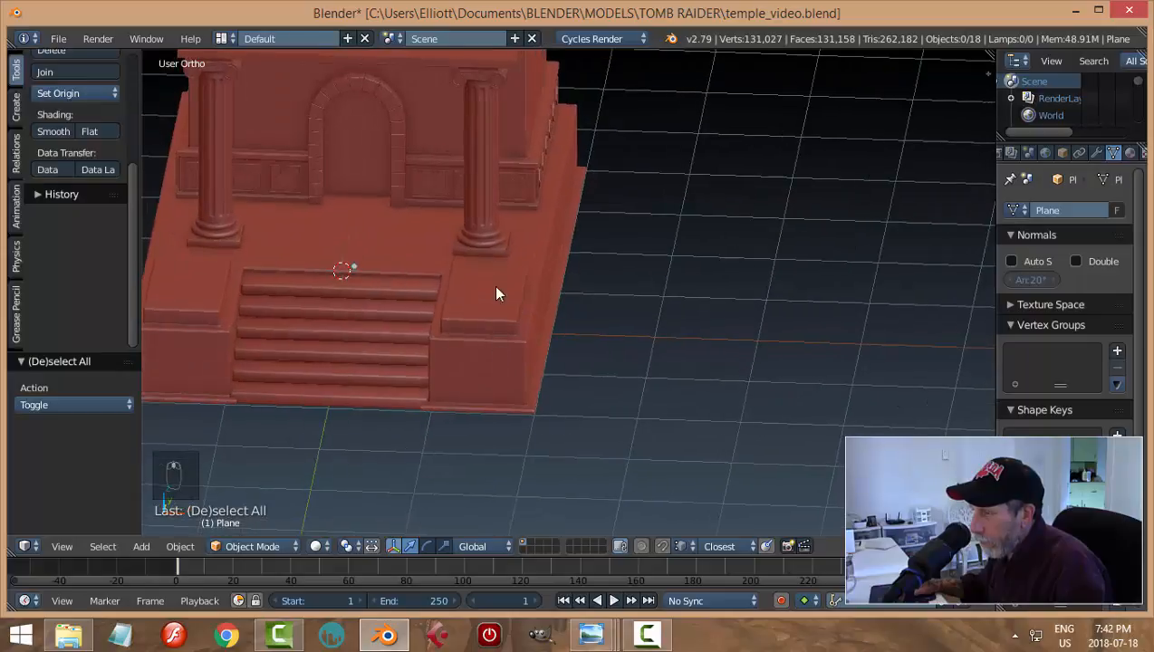
mouse_move(471, 370)
middle_down()
mouse_move(507, 360)
mouse_move(471, 368)
middle_up()
scroll(470, 367, down, 2)
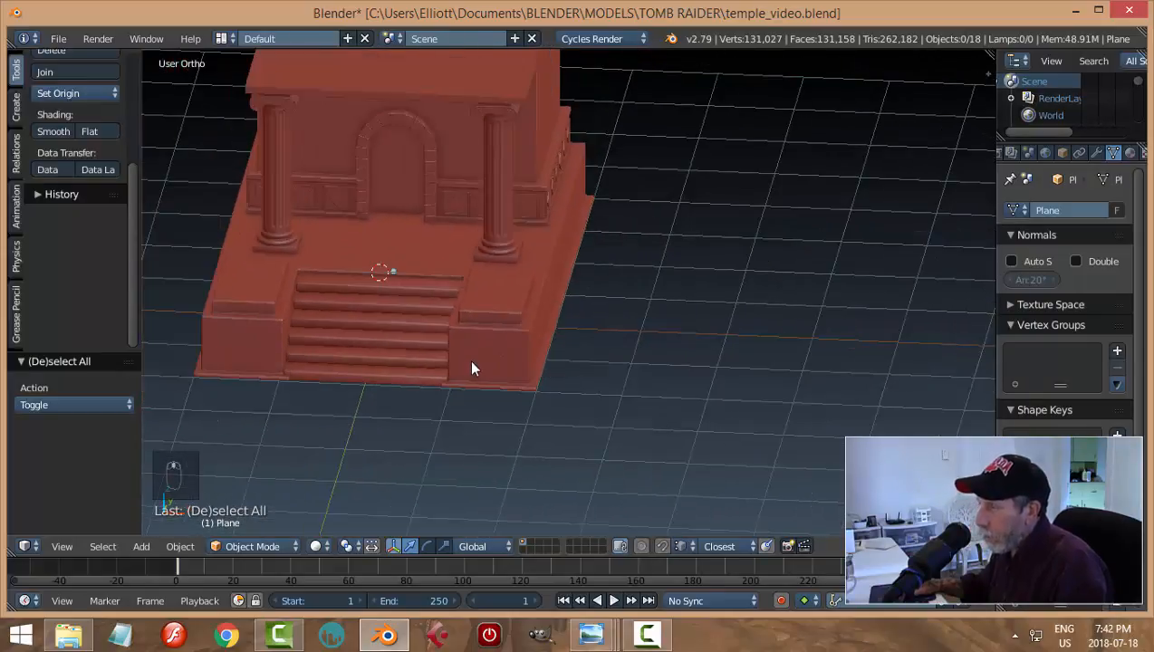
middle_drag(395, 321, 586, 389)
scroll(597, 357, up, 3)
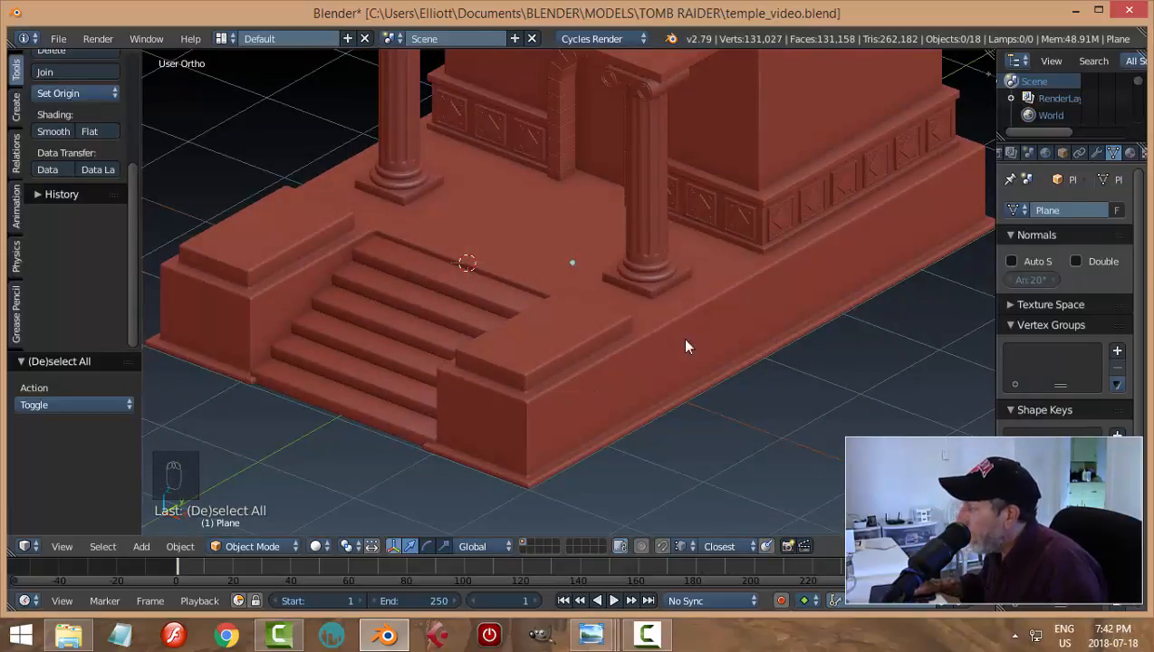
Set the temple base's Bevel modifier width to 0.0180 and save the file
click(1095, 153)
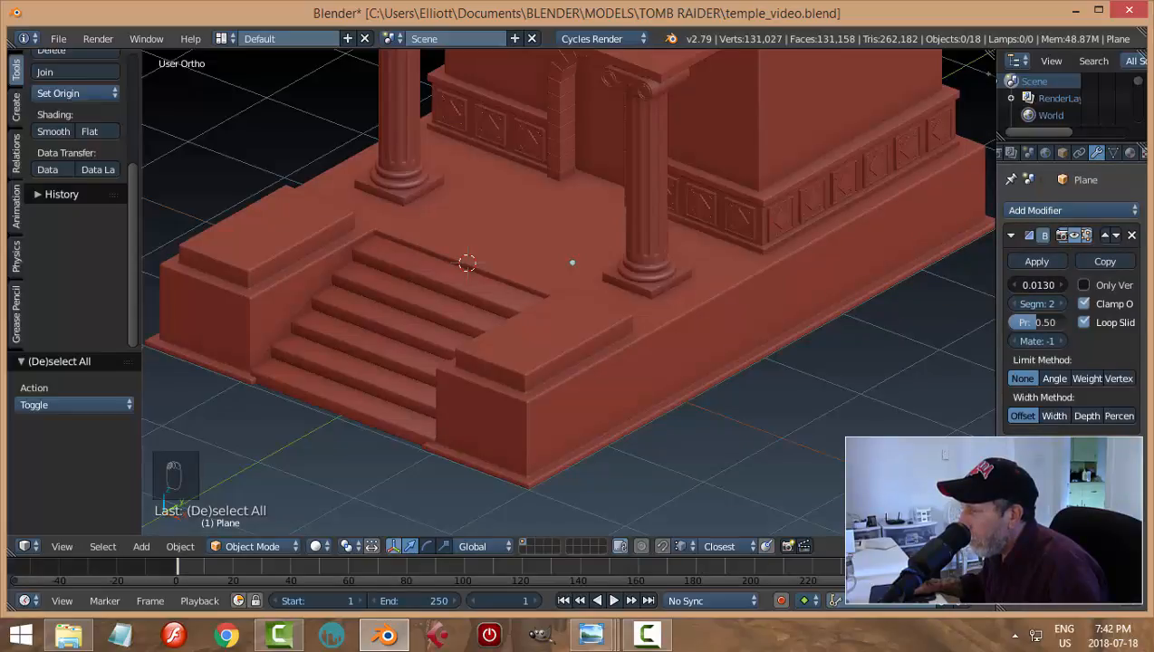
key(a)
key(a)
scroll(771, 357, down, 2)
key(ctrl+s)
click(774, 366)
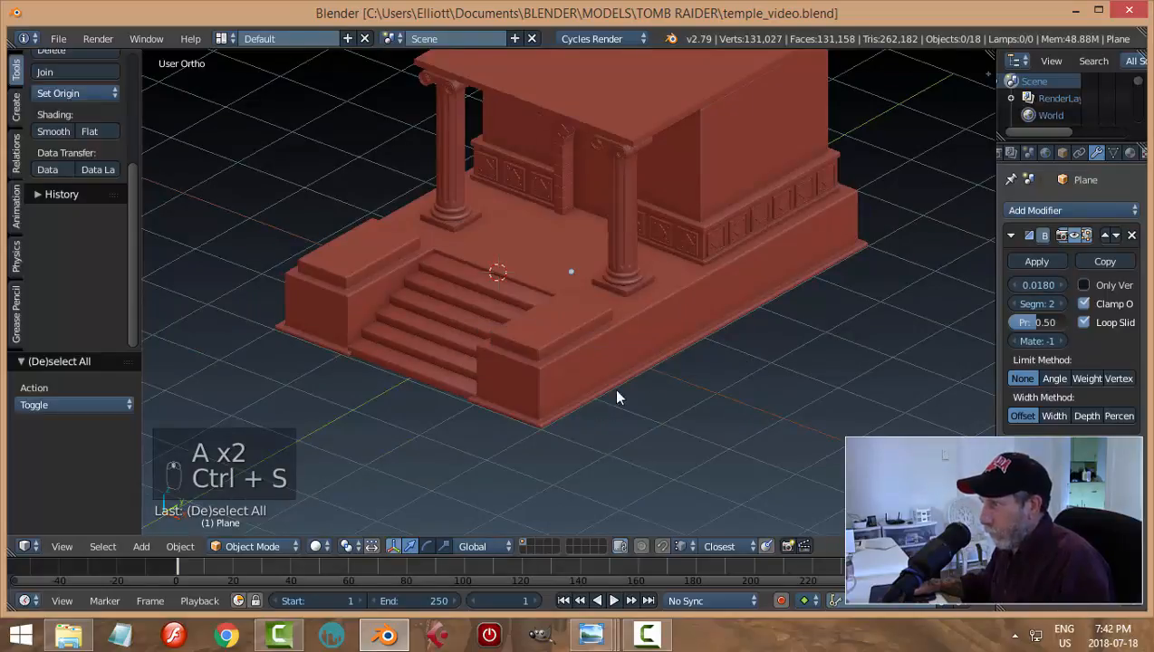
Snap the 3D cursor to the top face of the temple base's left raised wing block, and return to Object Mode
middle_drag(618, 396, 623, 314)
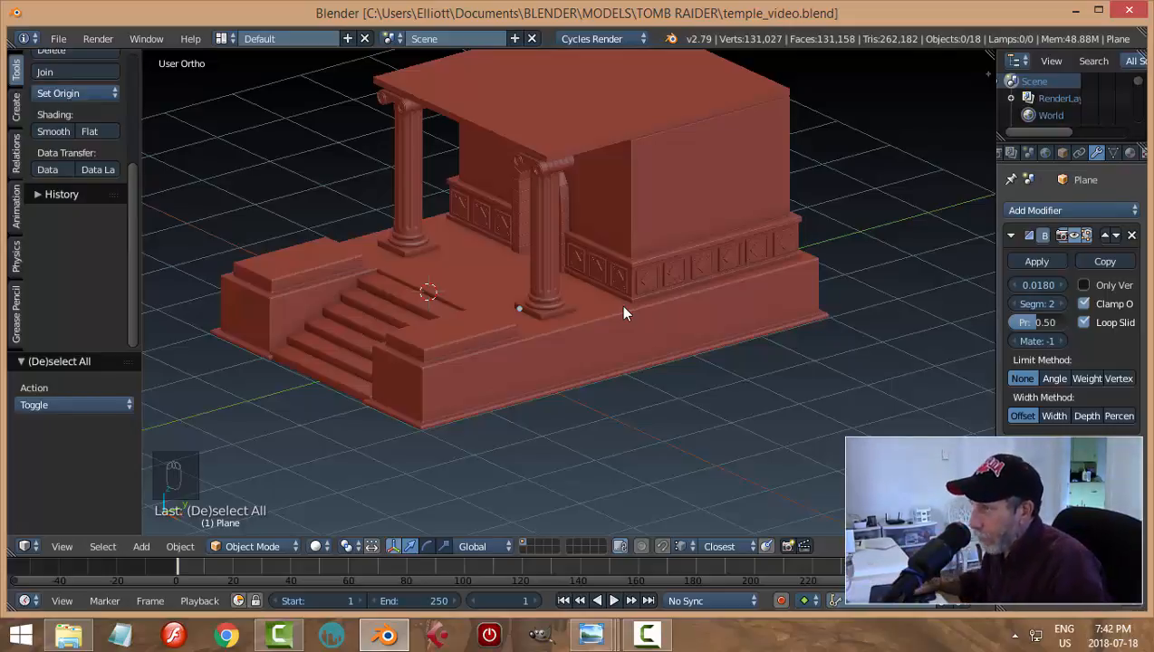
middle_drag(321, 307, 276, 273)
right_click(315, 277)
key(Tab)
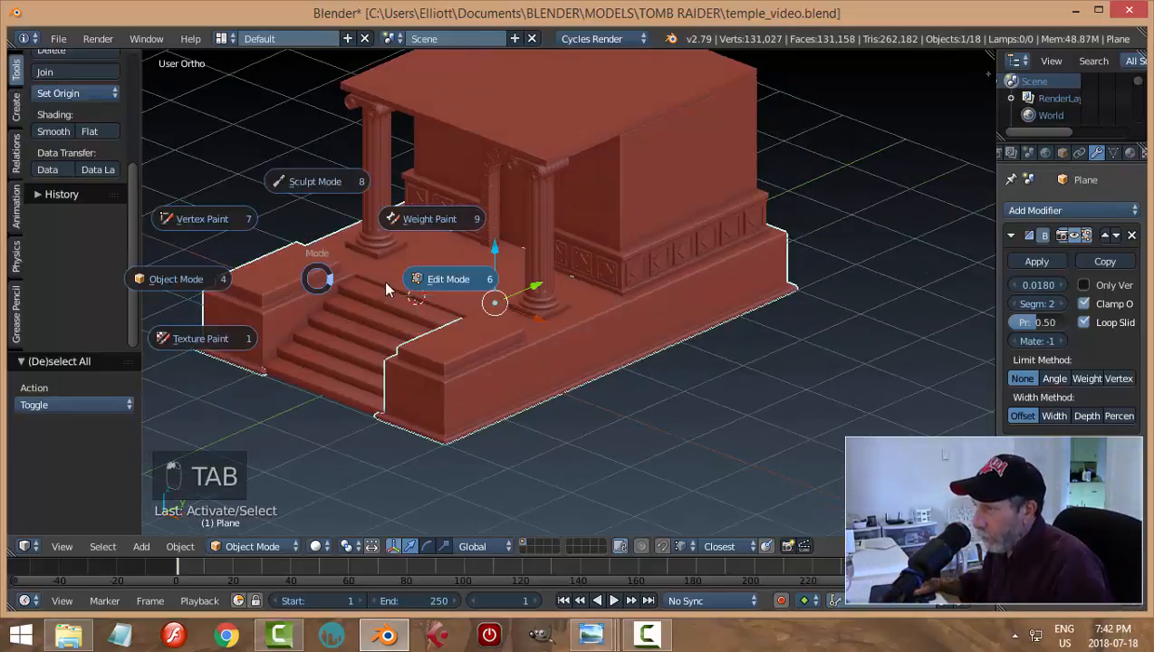
click(438, 281)
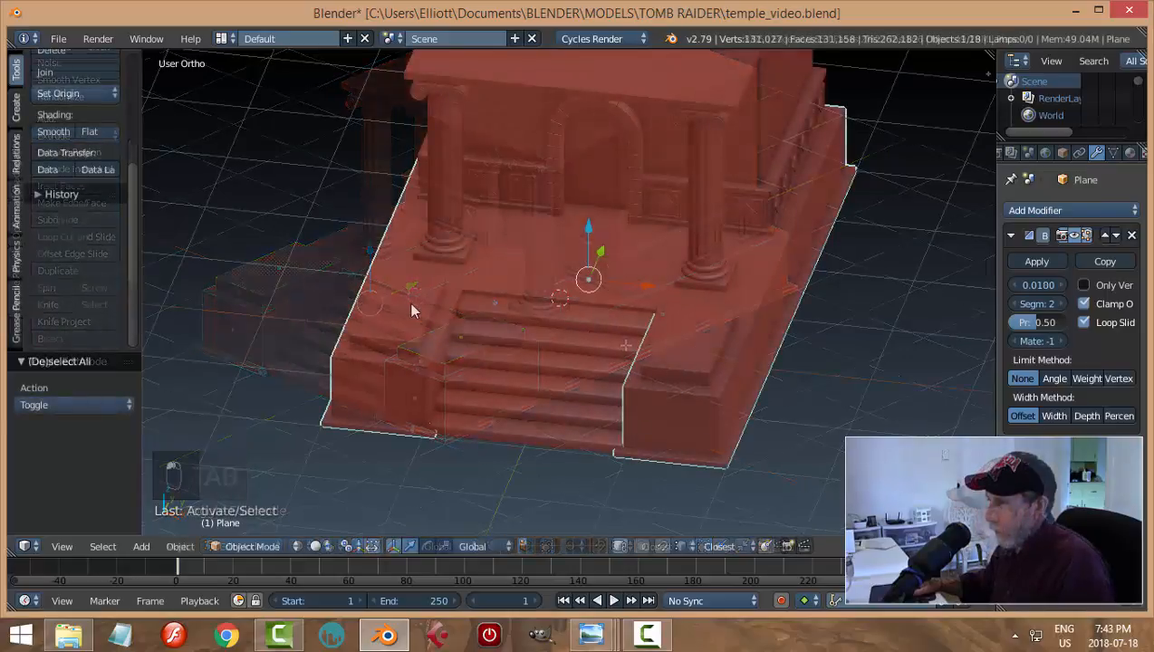
key(Tab)
click(454, 316)
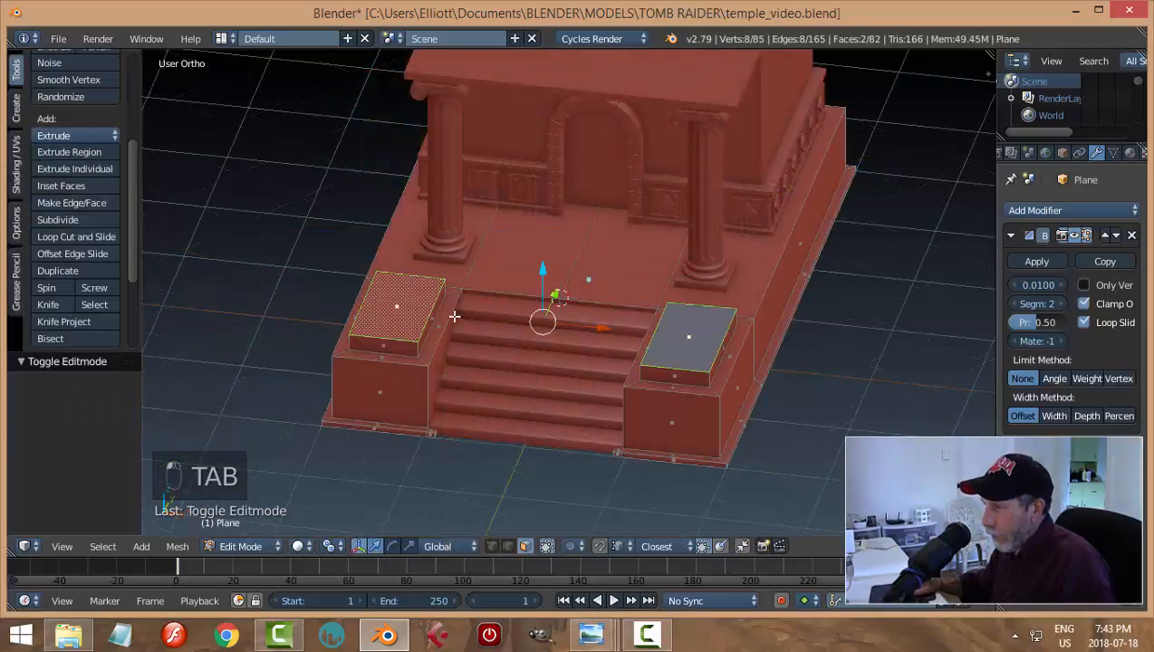
right_click(398, 306)
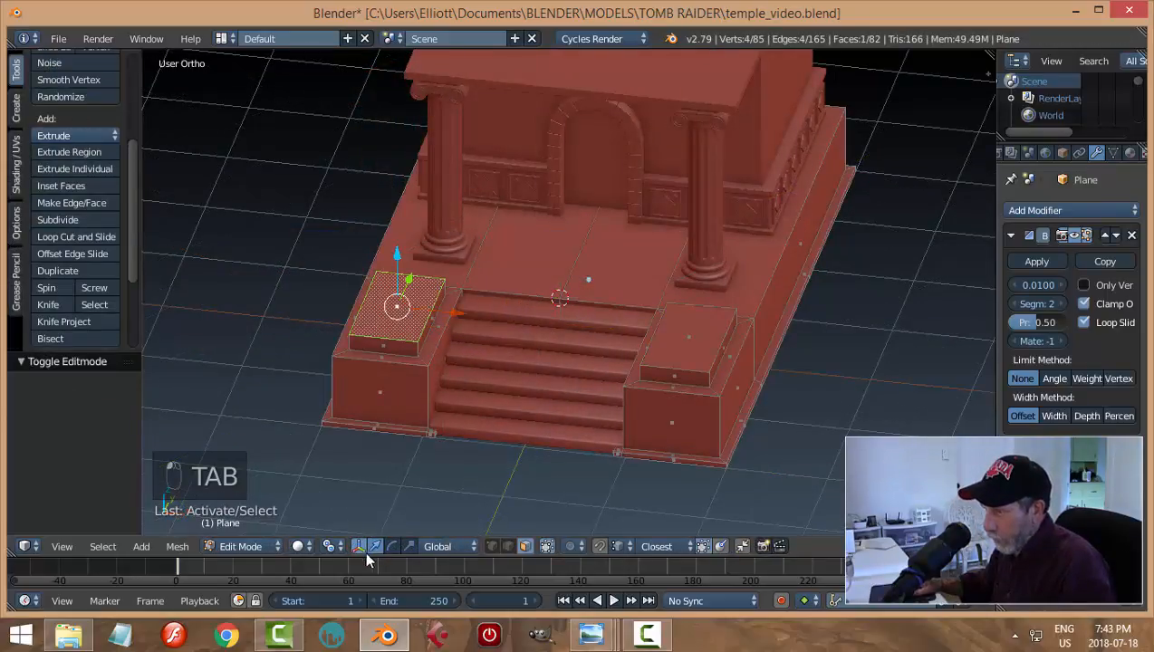
click(341, 547)
click(376, 469)
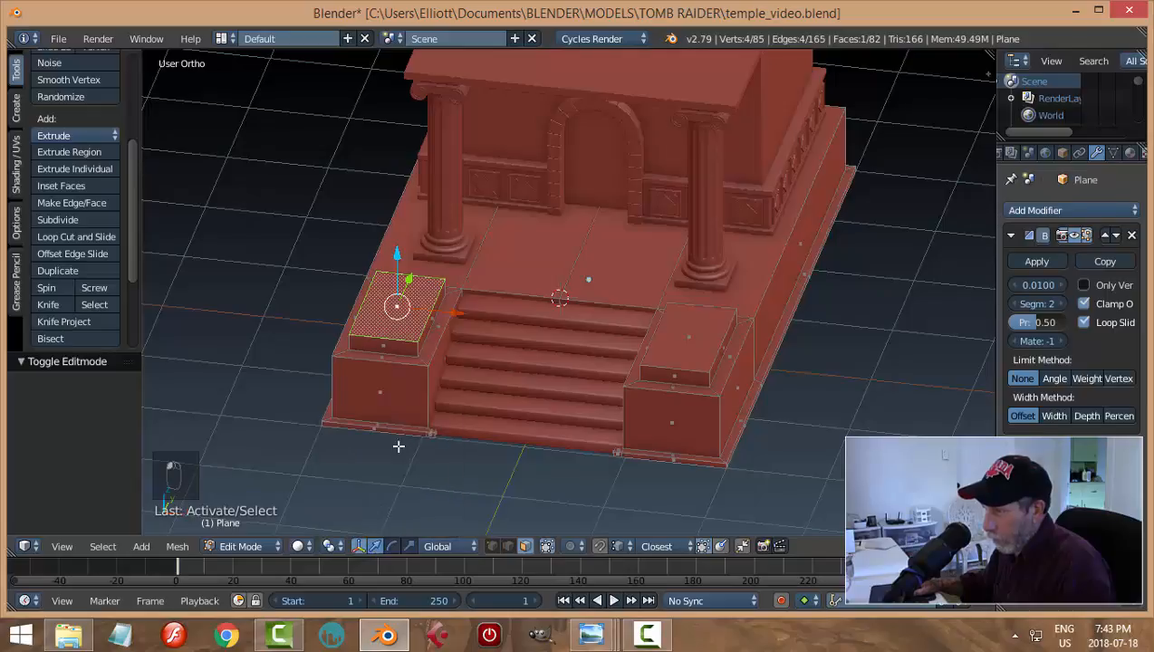
key(shift+s)
click(476, 416)
key(a)
key(Tab)
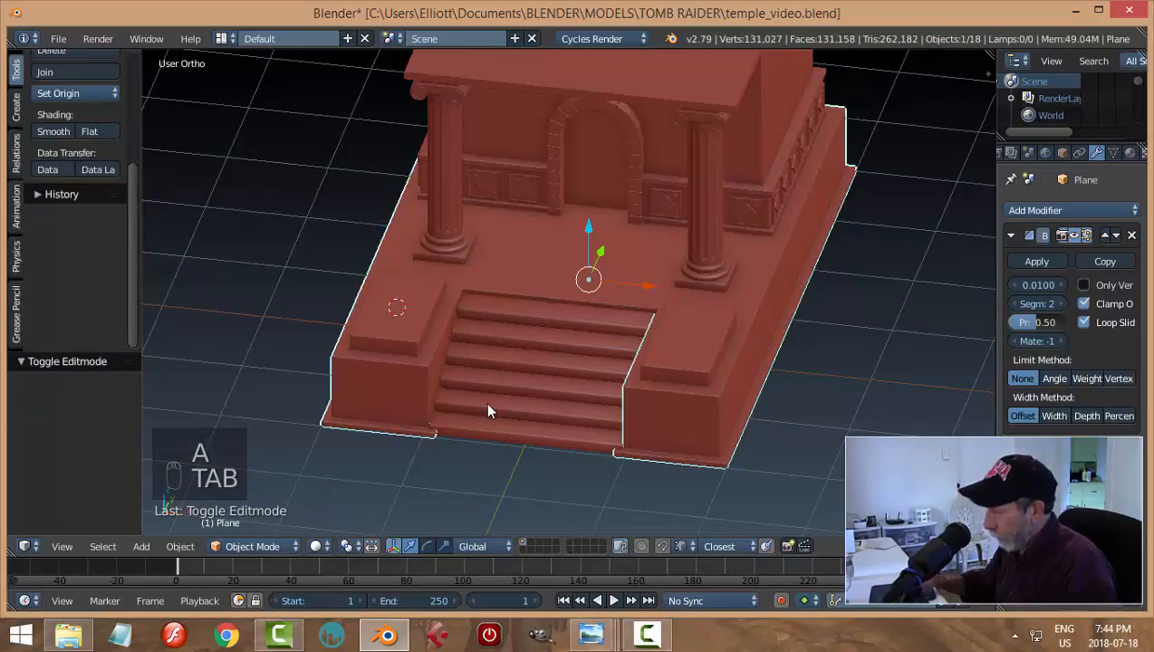
Add a circle mesh with 18 vertices at the 3D cursor on the left wing block
scroll(487, 411, up, 5)
shift+middle_drag(487, 411, 826, 371)
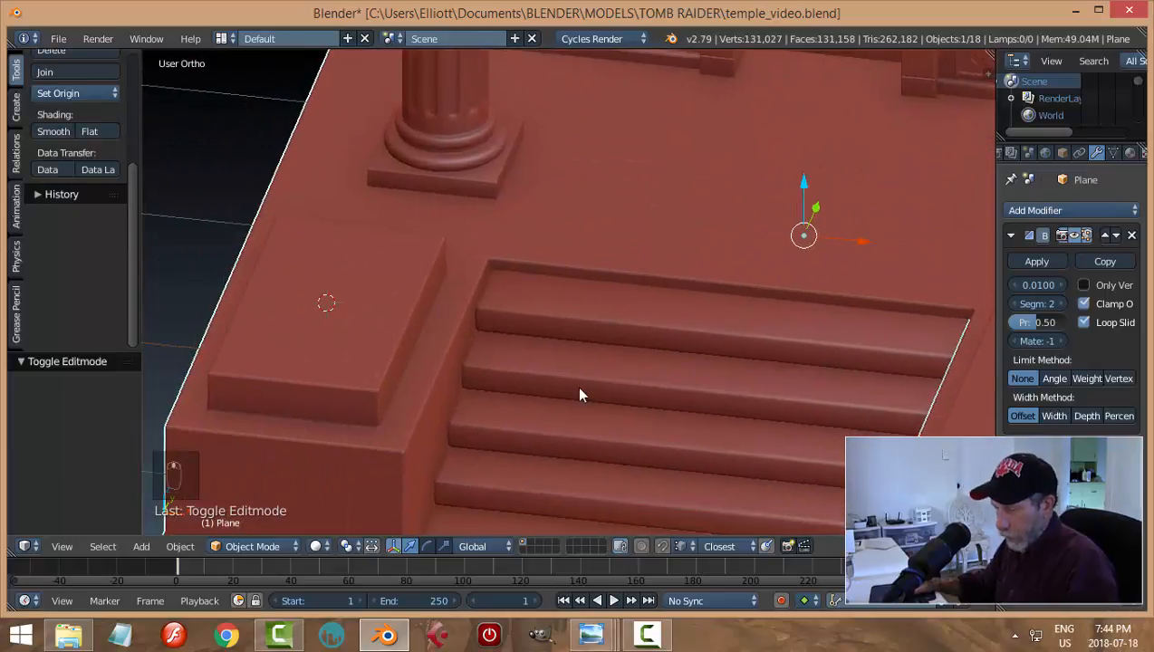
key(shift+a)
mouse_move(538, 358)
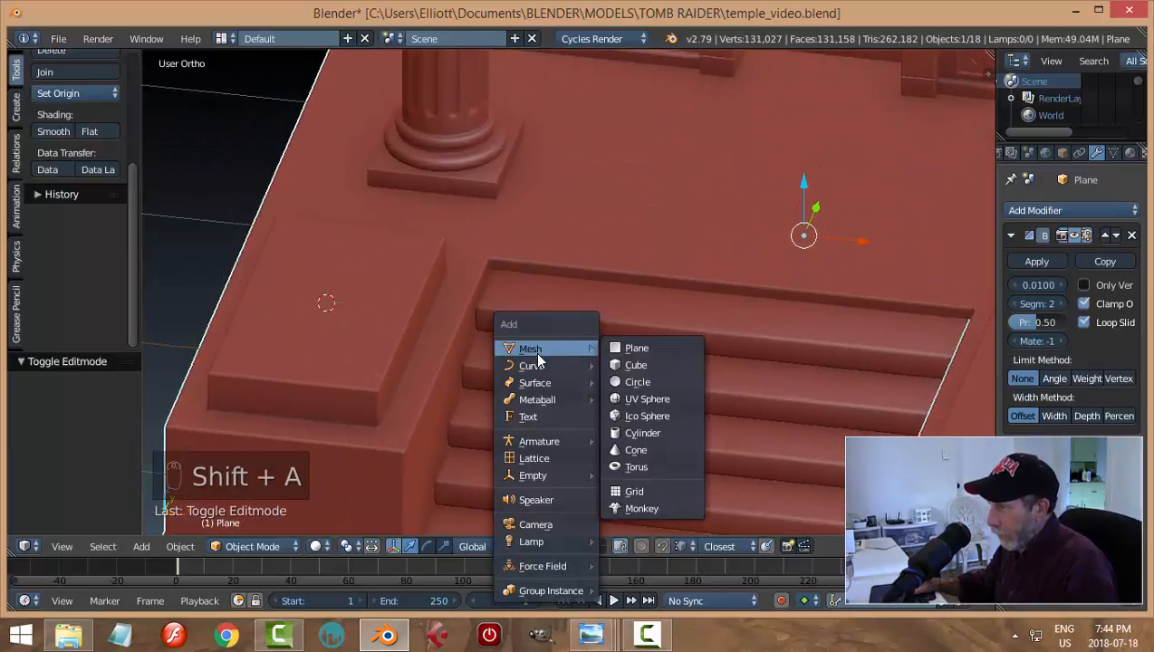
click(637, 381)
click(81, 406)
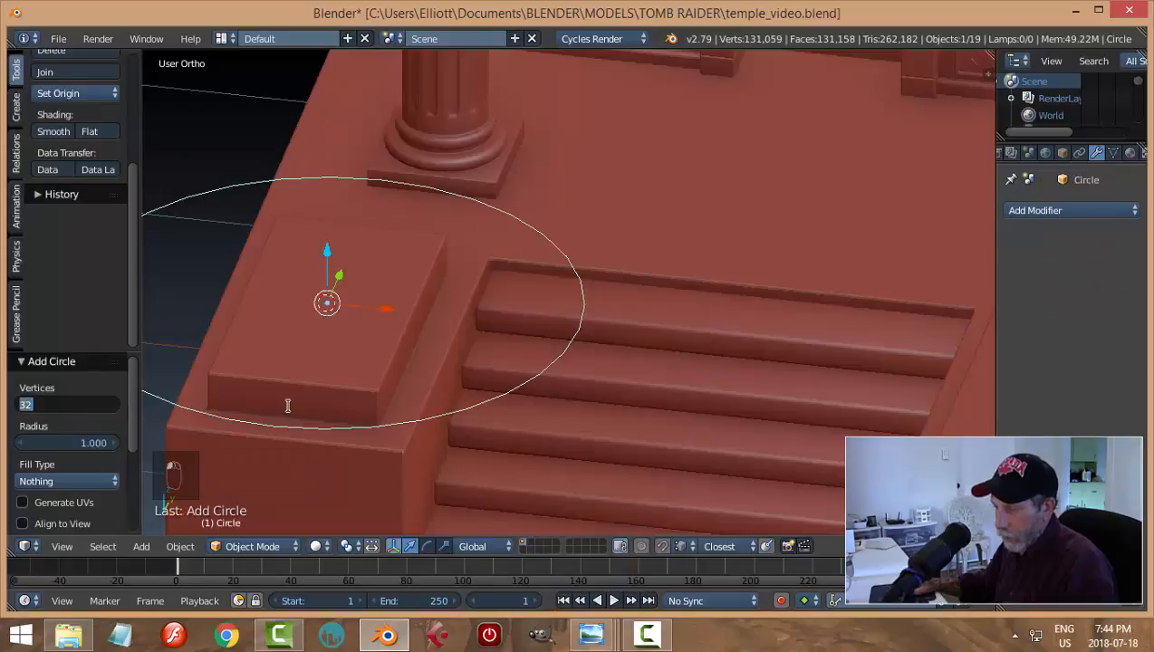
key(Return)
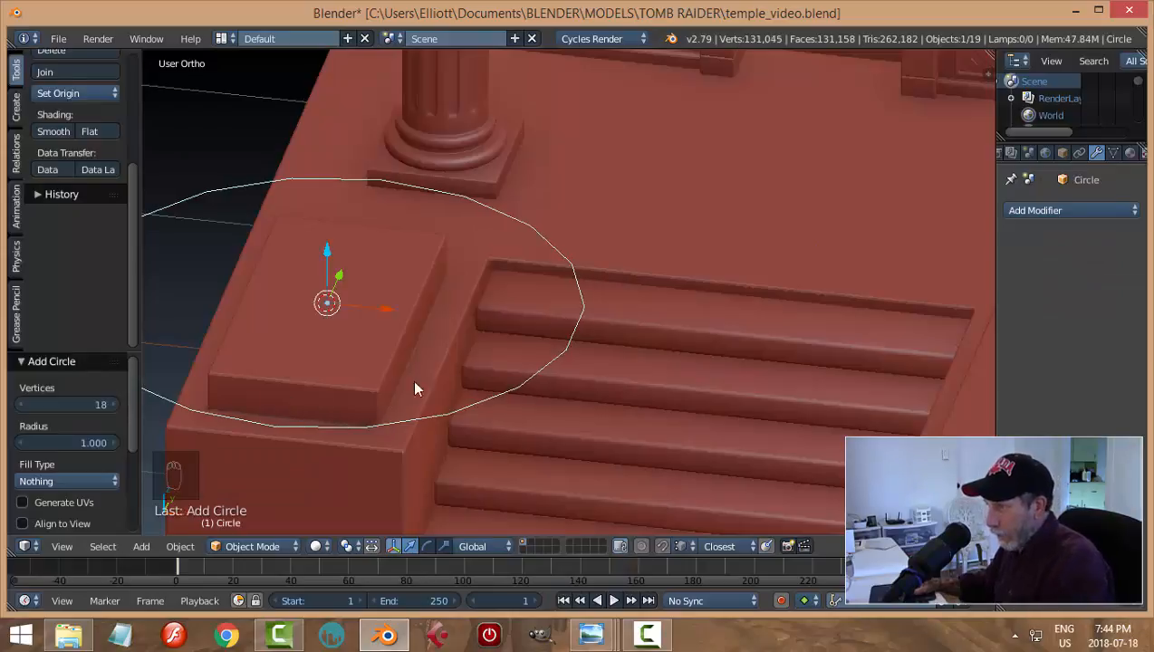
Scale the new circle on the left wing block to 0.265 so that it fits within the block's top face
key(s)
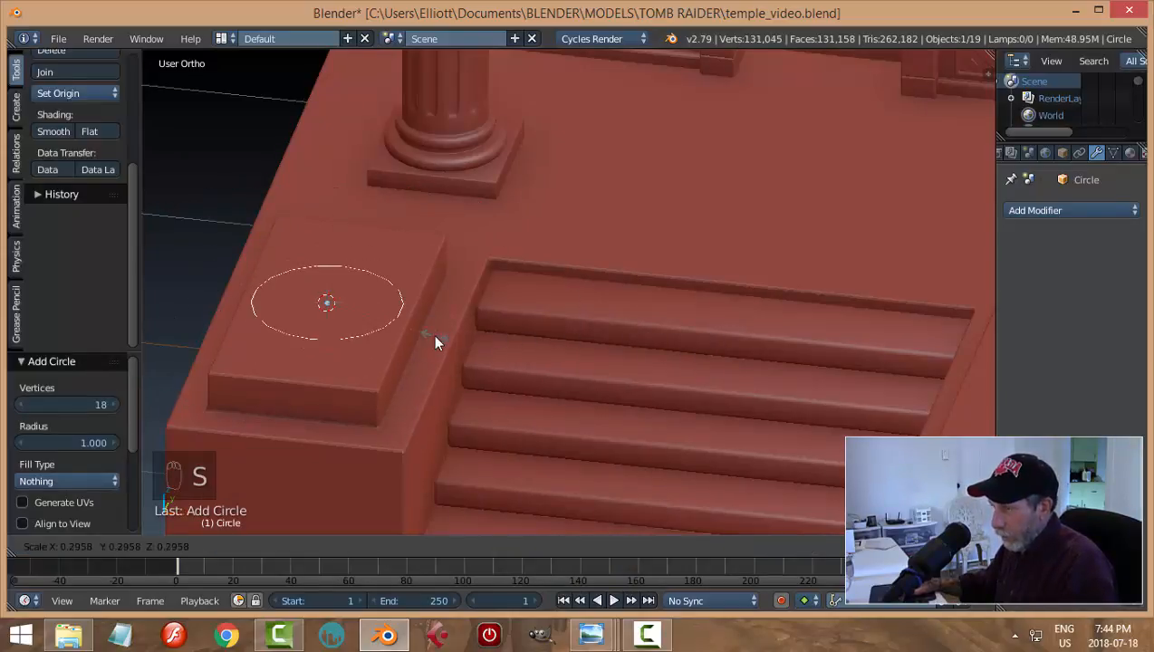
click(417, 342)
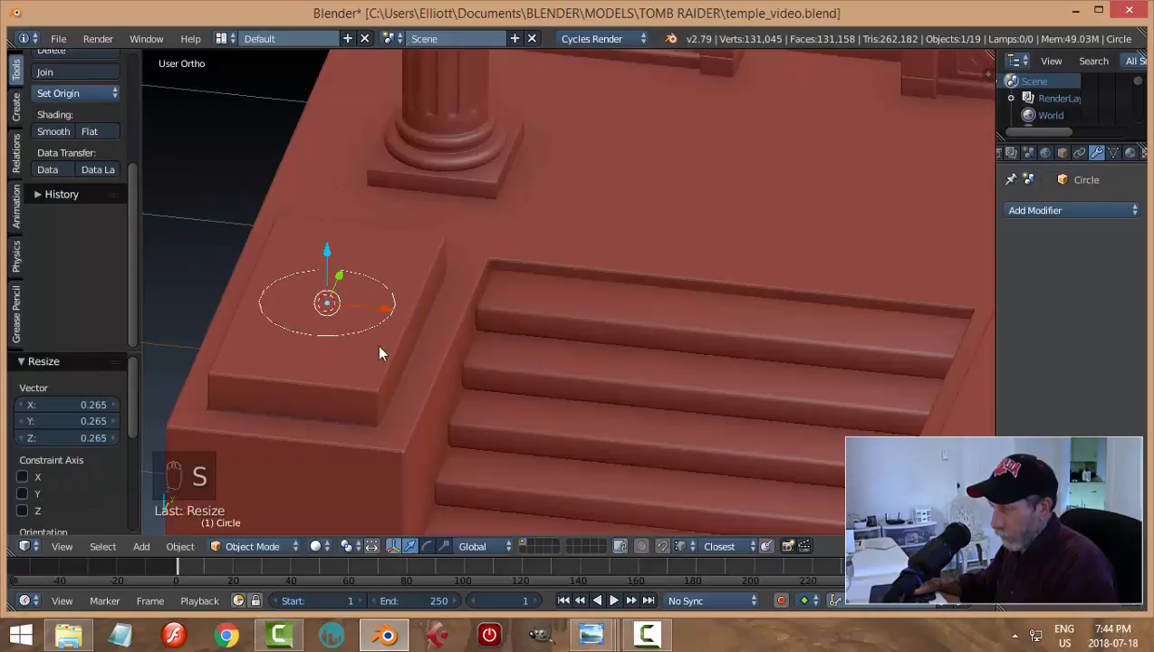
shift+middle_drag(378, 350, 533, 342)
In Edit Mode with edge selection, extrude the circle's edge loop in place and scale it inward to form a first ring
key(Tab)
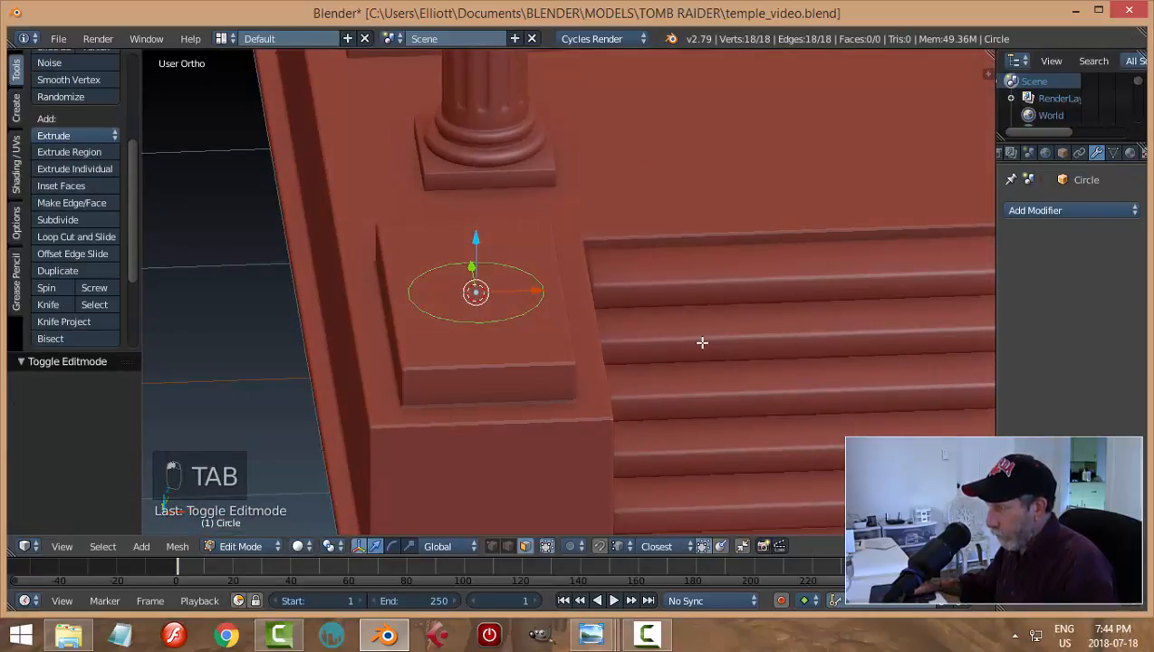
scroll(606, 359, up, 3)
key(ctrl+Tab)
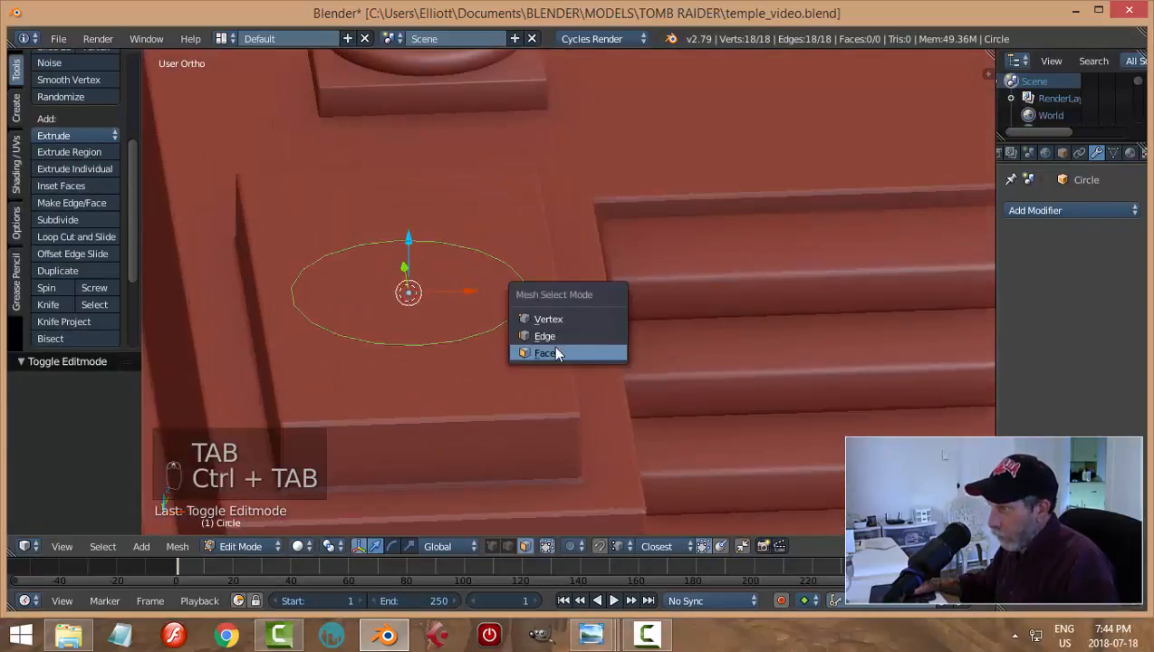
click(599, 332)
key(e)
right_click(654, 328)
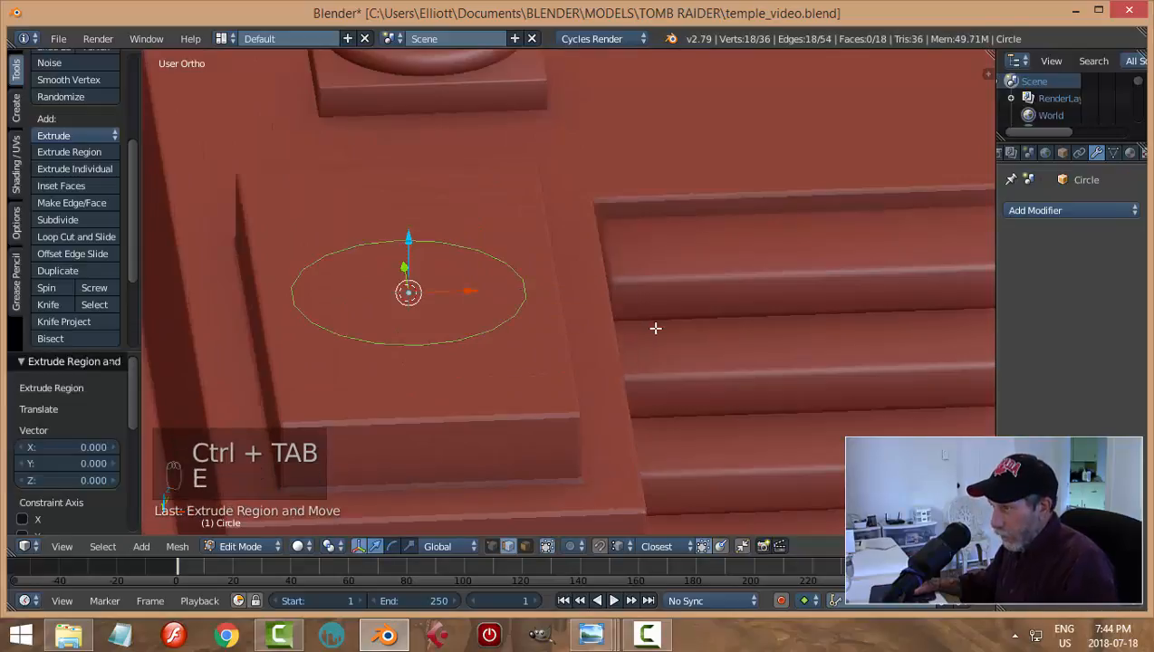
key(s)
click(597, 338)
Extrude and scale a second, smaller ring inward, and close the disc by extruding its inner loop and merging it at center
key(e)
right_click(594, 340)
key(s)
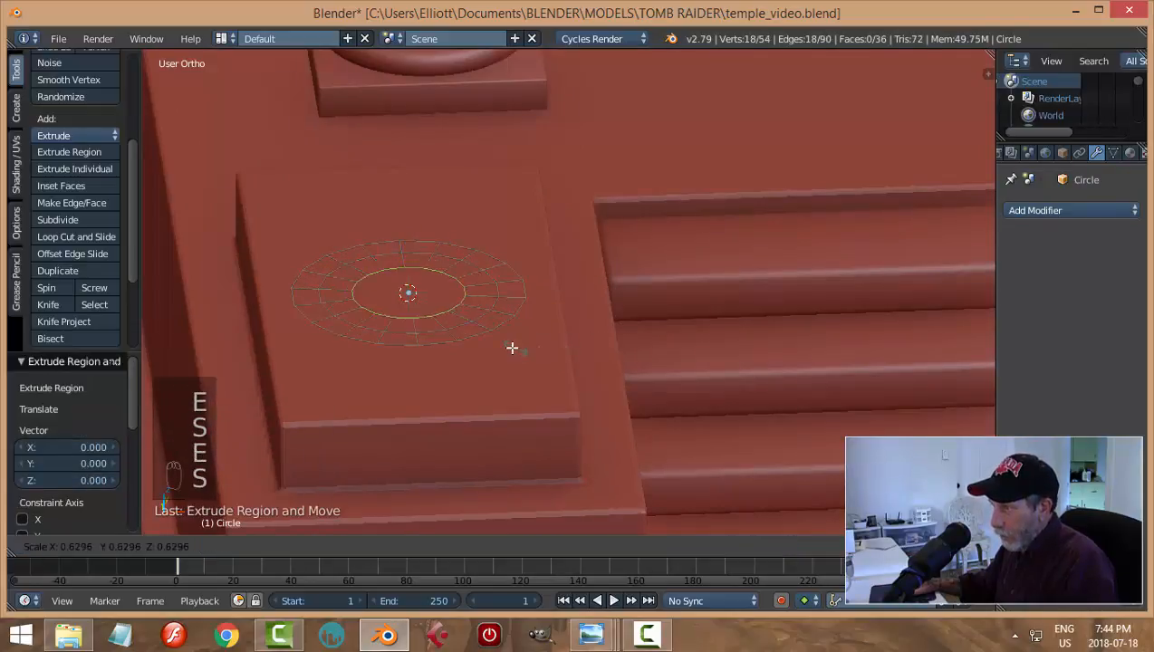
click(473, 348)
key(e)
right_click(474, 348)
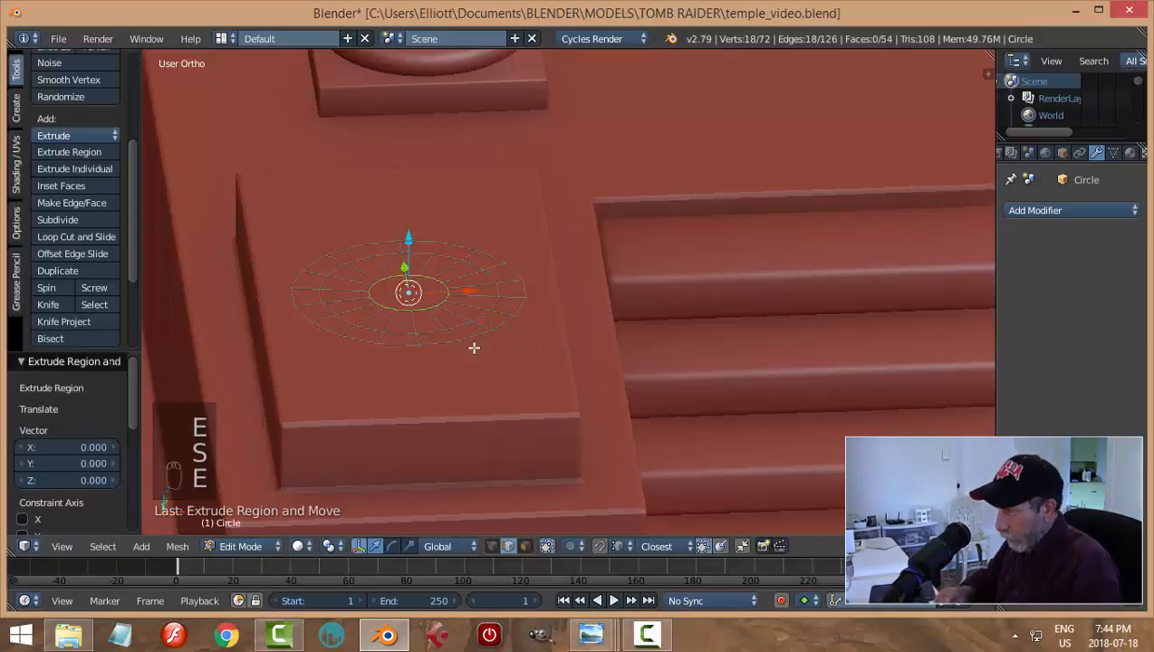
key(alt+m)
click(473, 348)
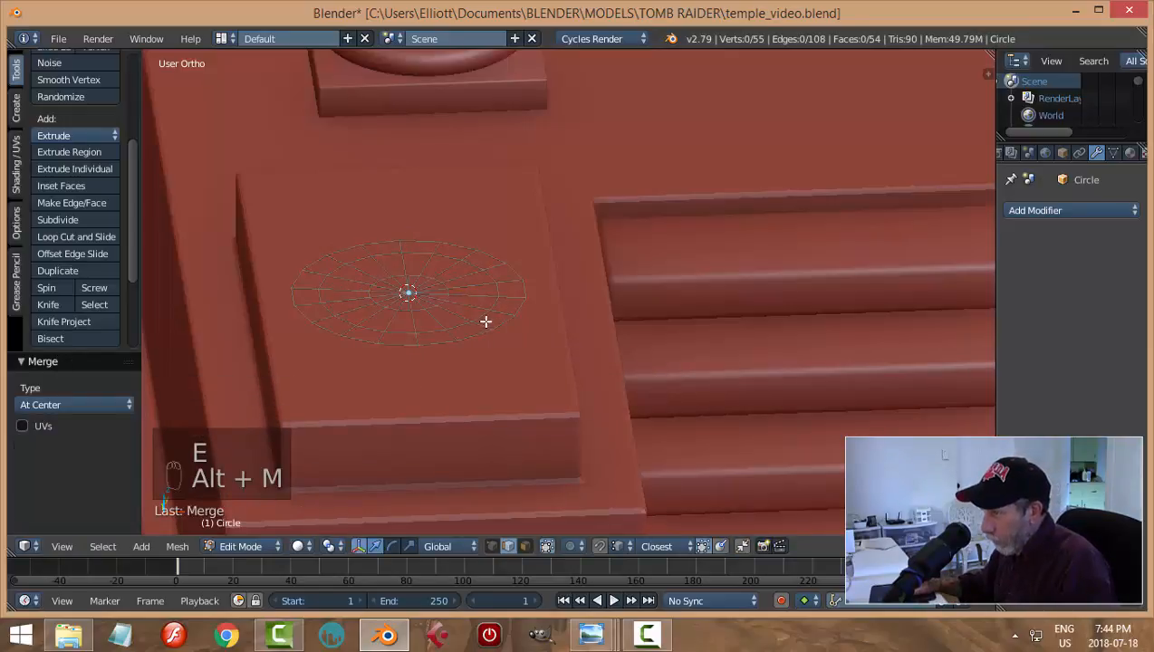
Extrude the disc's outer edge loop, raise it 0.121 along Z and scale it by 1.620 to form the bowl's flared wall
alt+right_click(486, 321)
middle_drag(540, 357, 537, 350)
key(e)
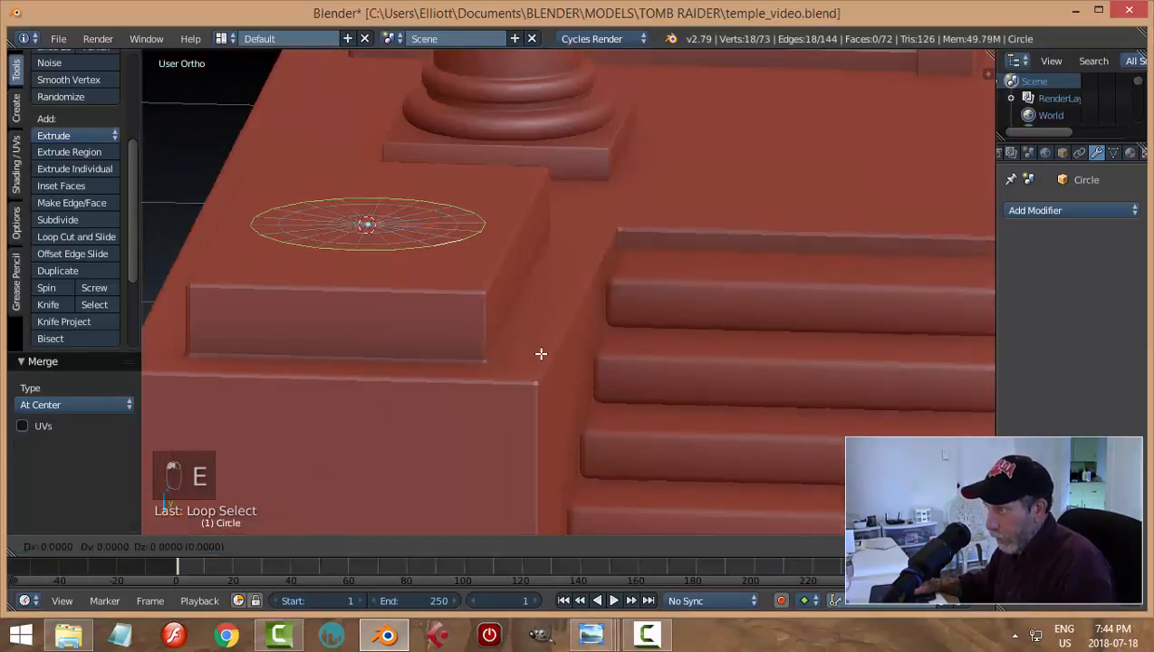
right_click(541, 353)
drag(374, 157, 384, 113)
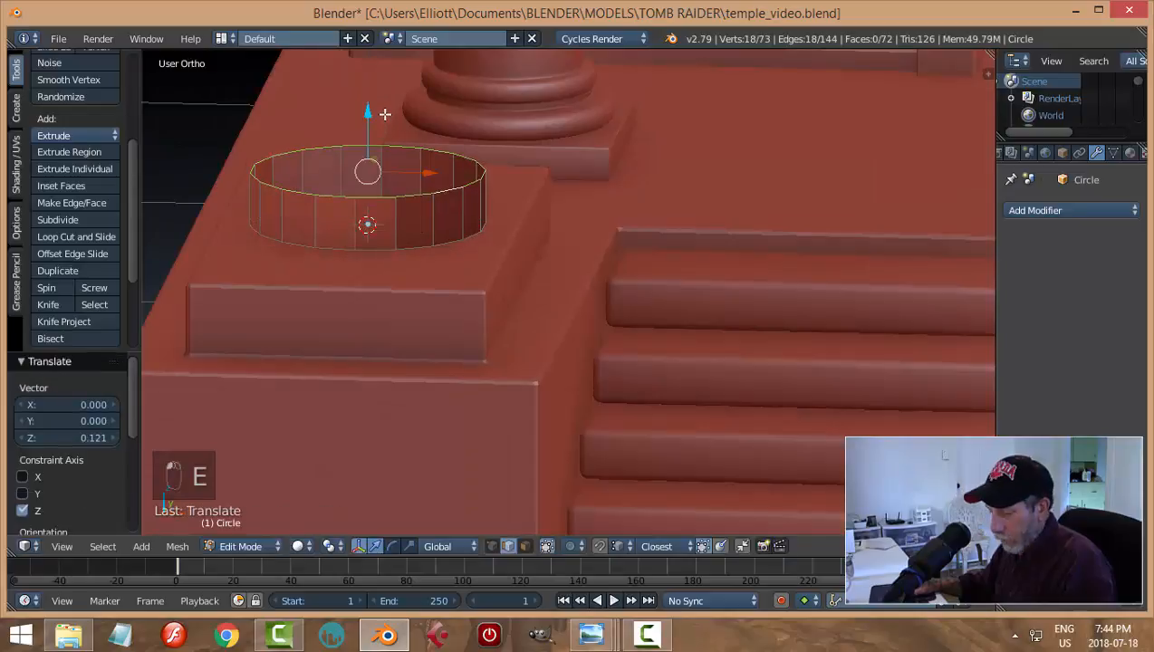
key(s)
click(460, 134)
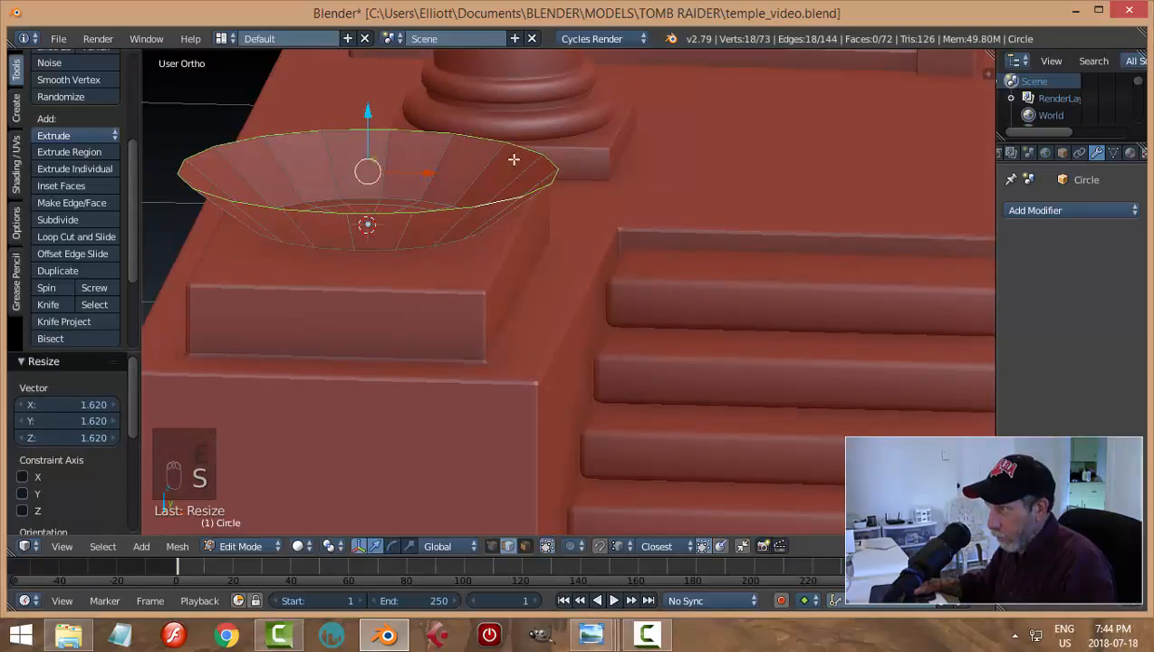
Extrude the bowl's upper edge loop again and scale it slightly outward as a rim, and raise the bowl 0.023 along Z in Object Mode
key(e)
right_click(597, 197)
key(s)
click(611, 203)
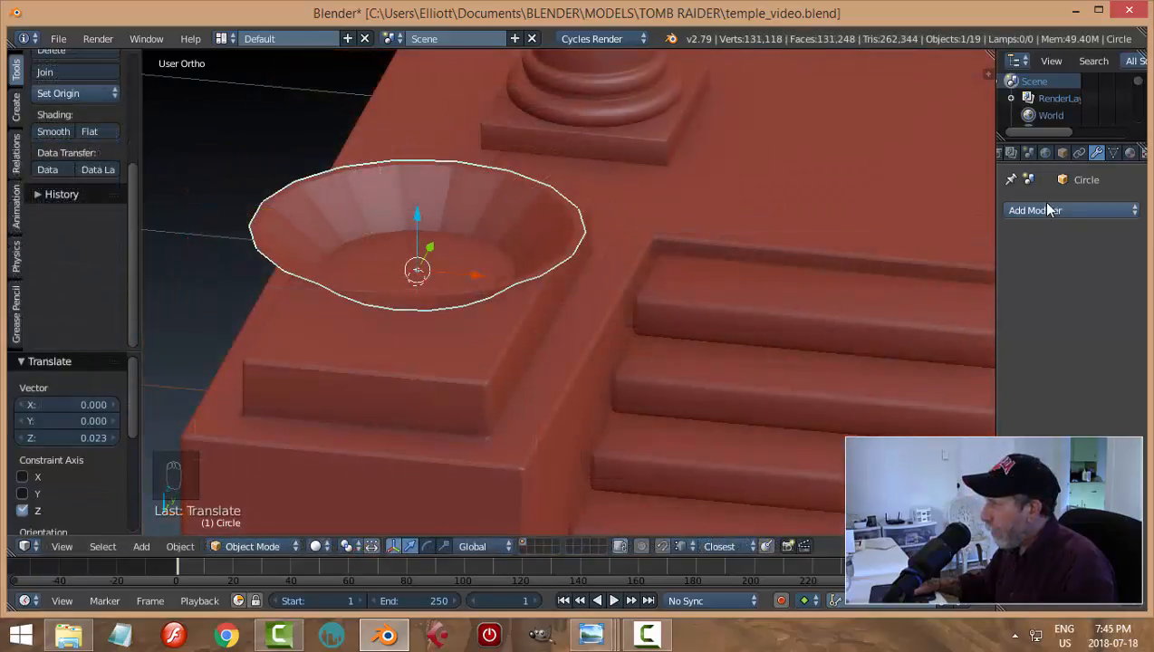
Give the bowl thickness with a Solidify modifier set to 0.0280, and apply the modifier
click(1048, 210)
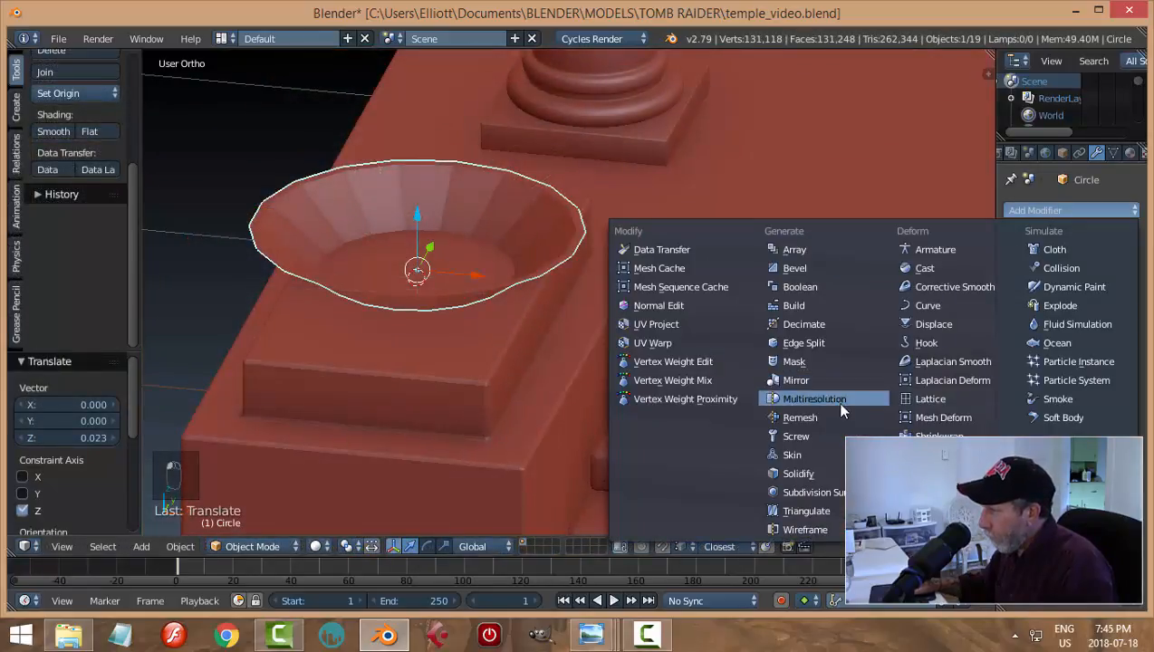
click(799, 473)
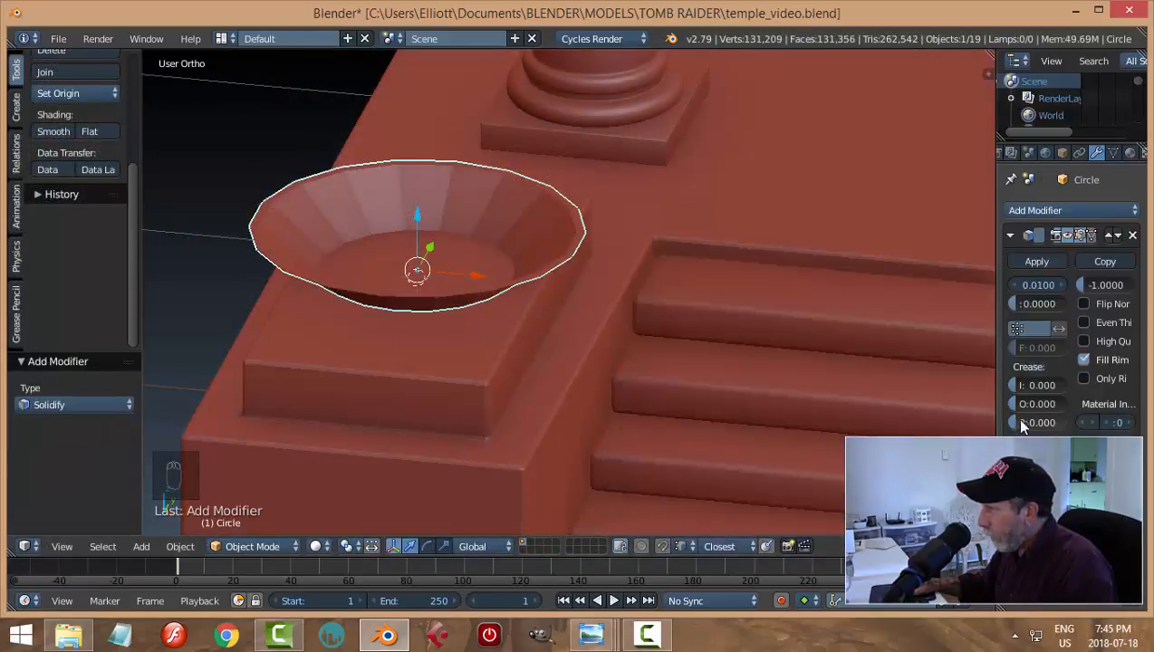
drag(1043, 286, 1064, 286)
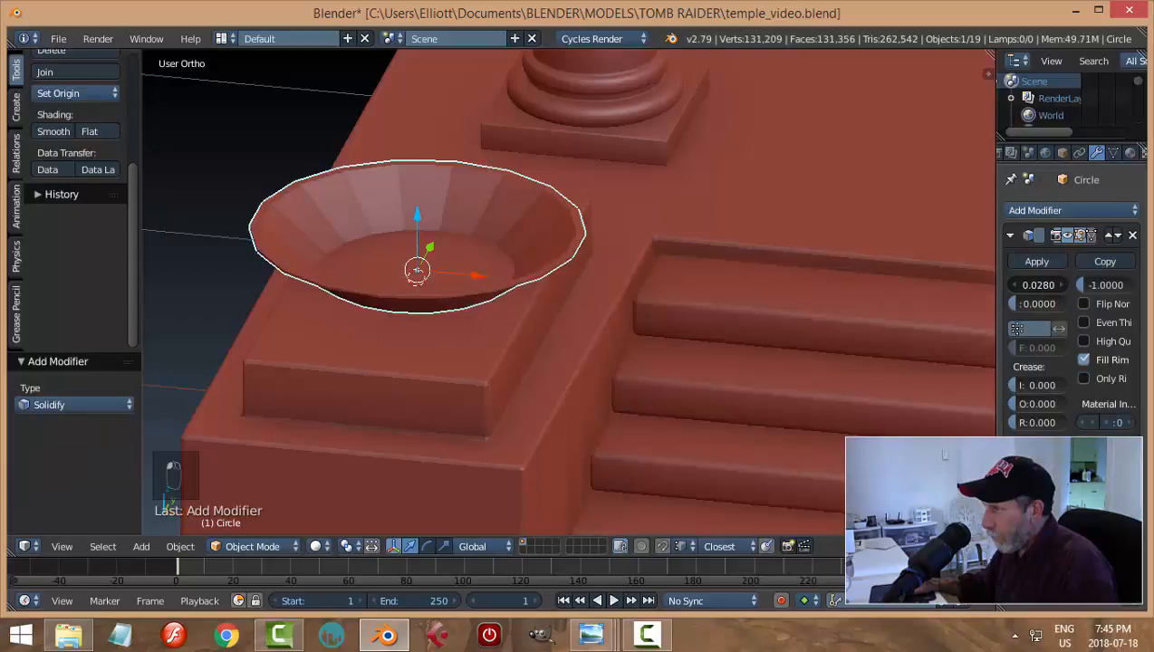
middle_drag(647, 462, 731, 438)
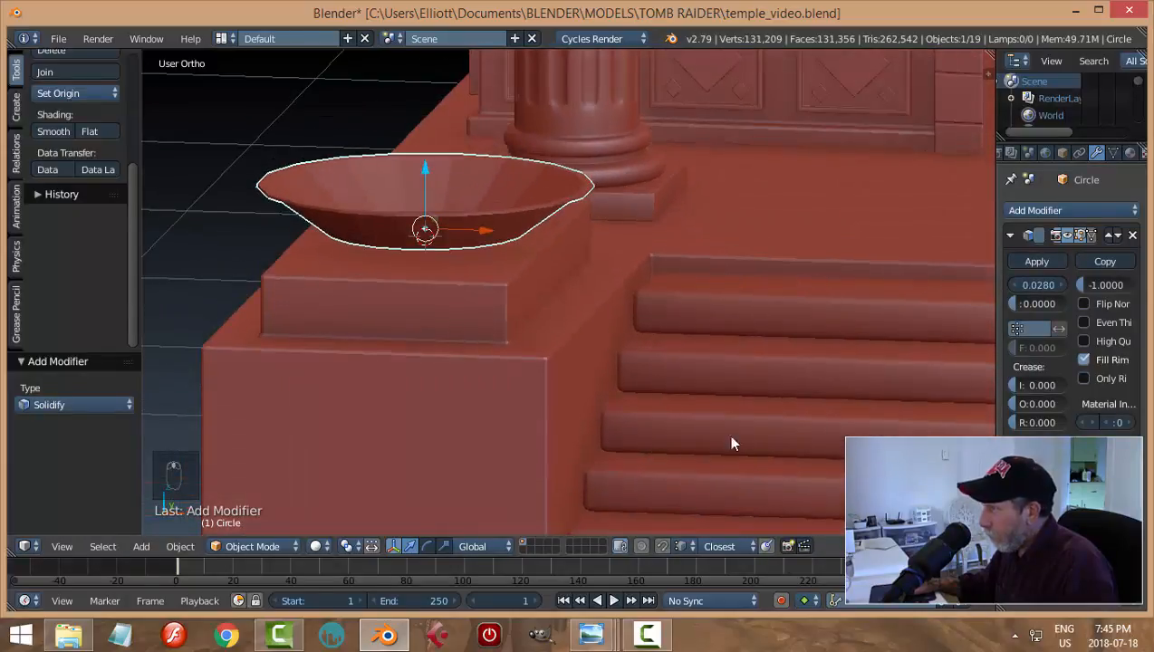
click(1035, 262)
Add a Subdivision Surface modifier with 2 view subdivisions to the bowl, and shade it smooth
click(1054, 210)
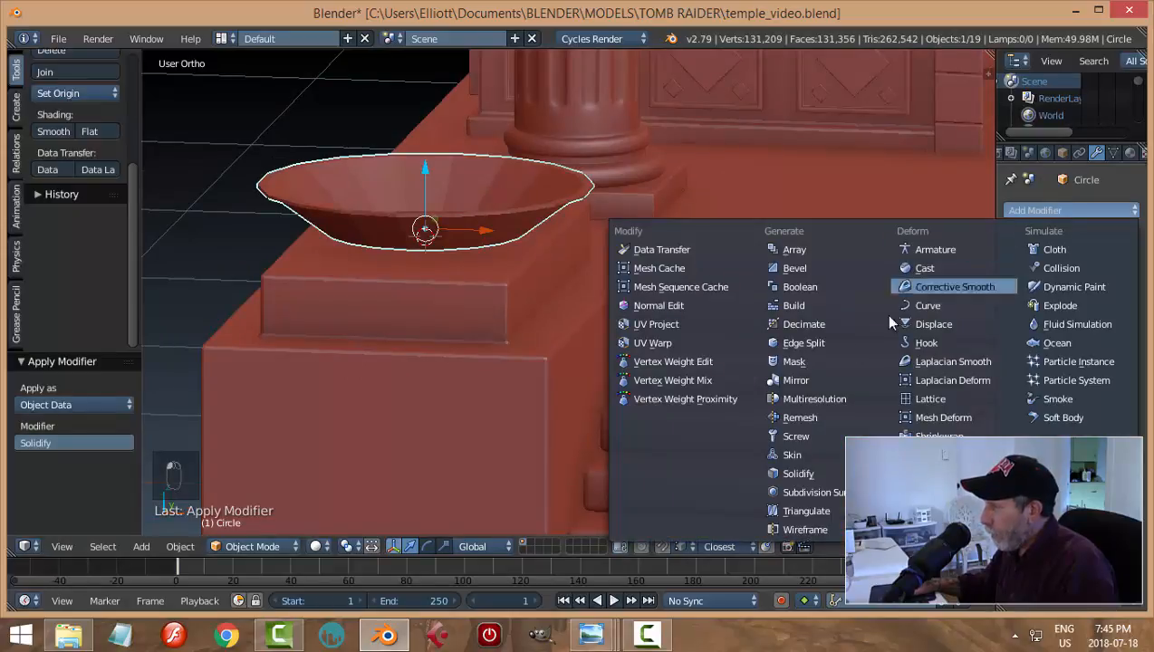
click(797, 486)
click(1060, 323)
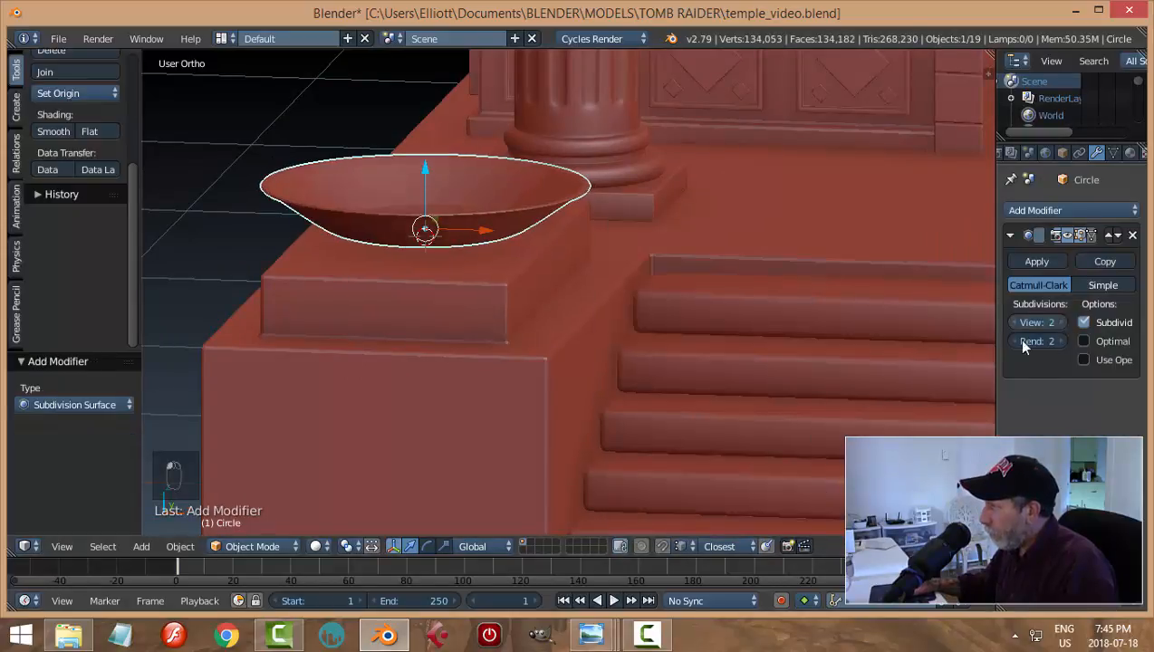
middle_drag(732, 321, 741, 356)
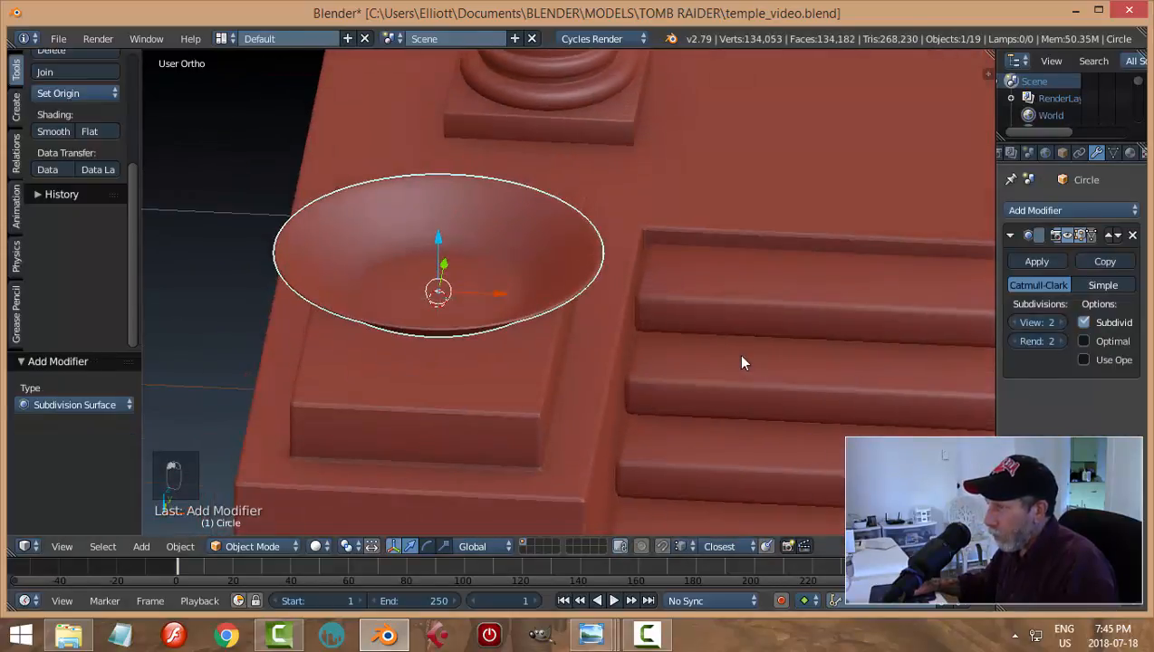
click(50, 133)
Lower the bowl slightly along Z onto the wing block, deselect everything and save the file
middle_drag(516, 392, 496, 285)
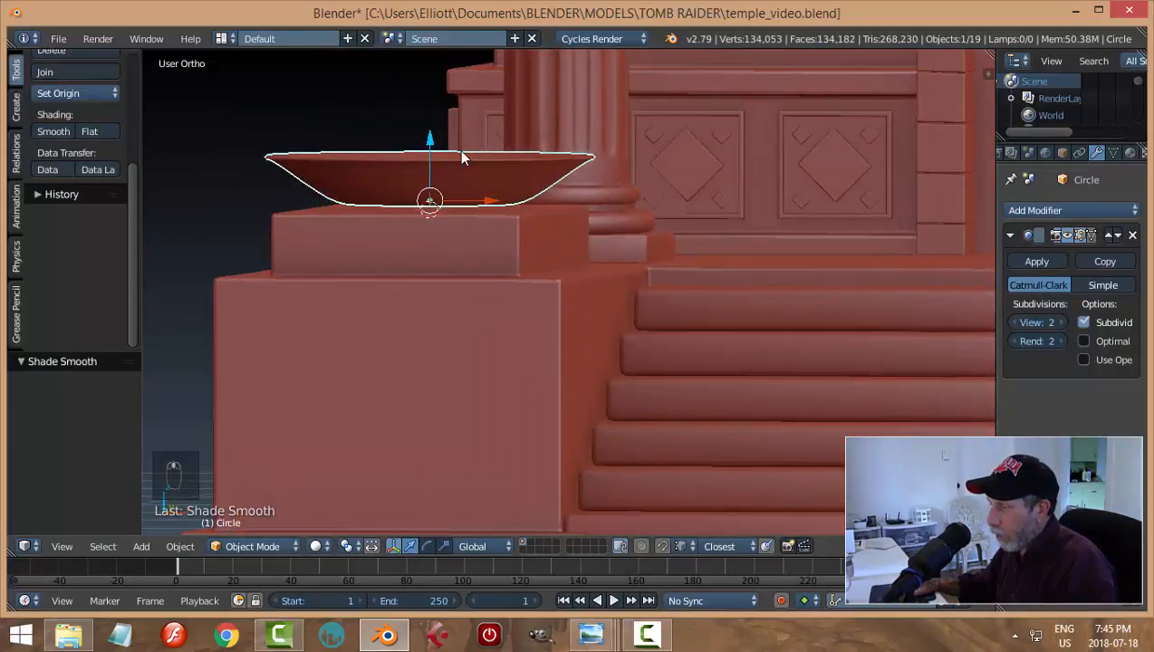
drag(440, 145, 444, 153)
key(a)
middle_drag(656, 247, 643, 399)
key(ctrl+s)
Examine the temple's overall proportions from the side and compare them with the temple reference images in Windows Photo Viewer
scroll(608, 391, down, 5)
scroll(643, 363, up, 5)
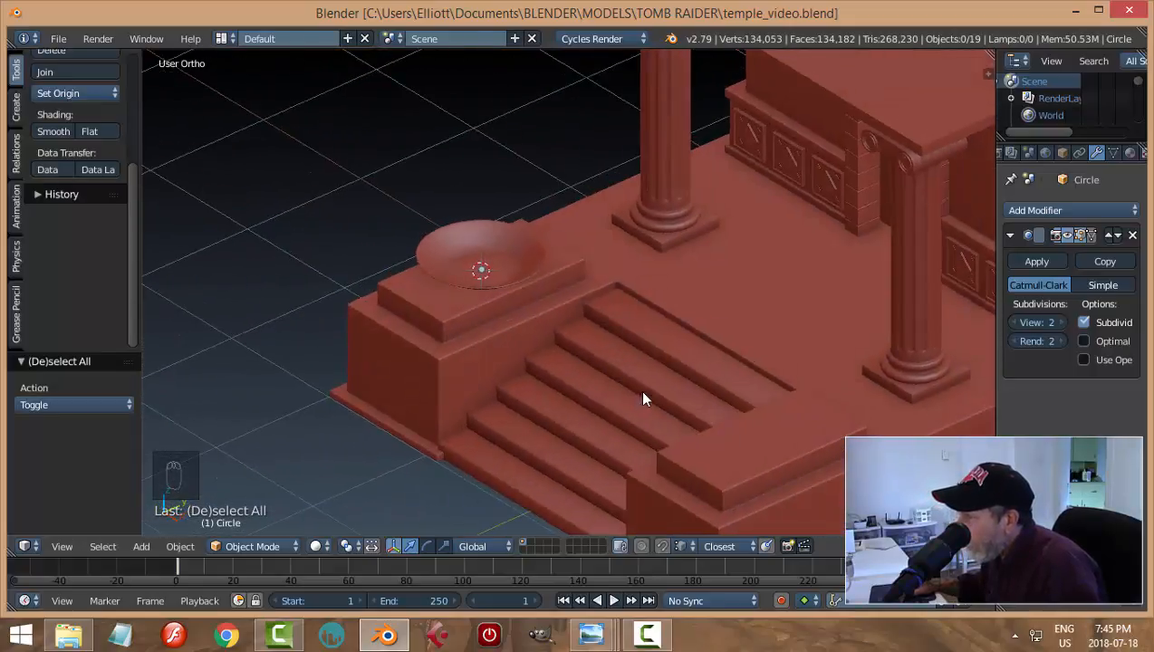
scroll(641, 373, down, 4)
middle_drag(673, 335, 613, 332)
scroll(530, 368, up, 2)
scroll(626, 328, down, 1)
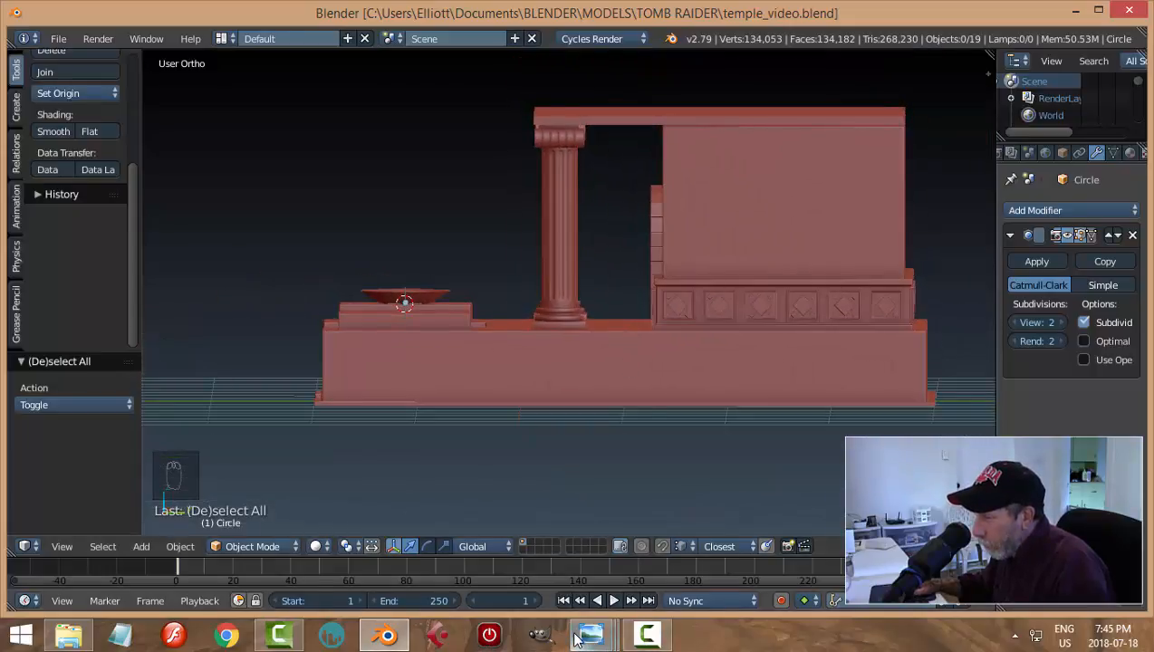
mouse_move(579, 637)
mouse_move(719, 534)
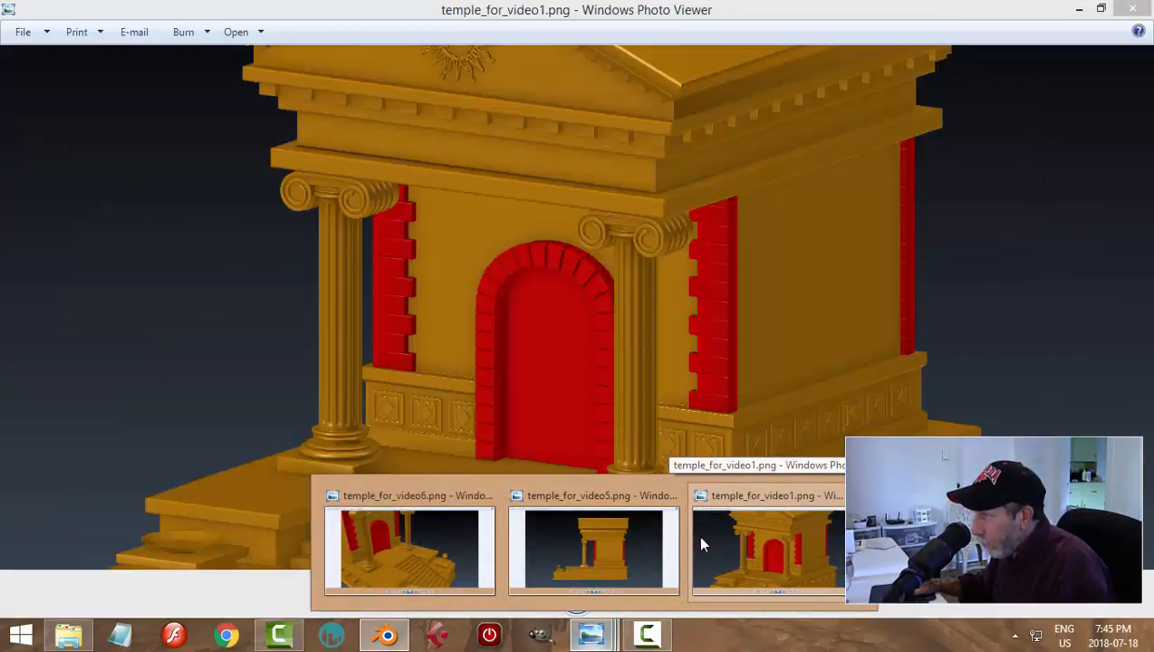
mouse_move(625, 543)
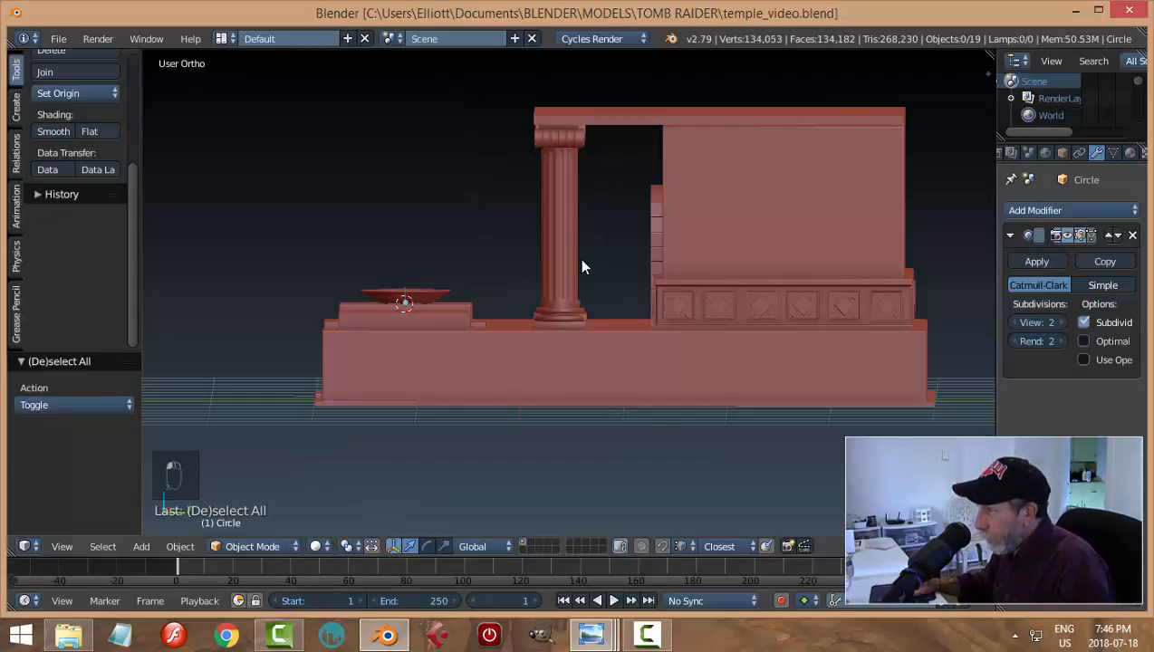
Move the front columns, without the roof slab, 0.100 along Y in the right-side view, and return to solid shading with everything deselected
key(KP_3)
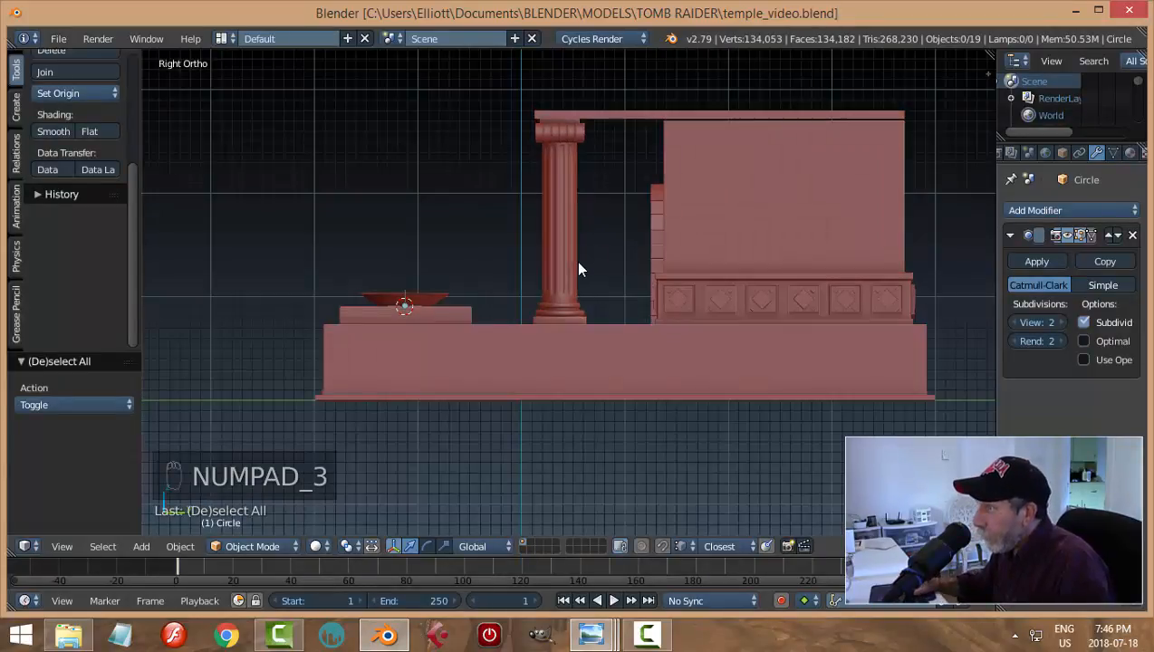
scroll(594, 219, up, 3)
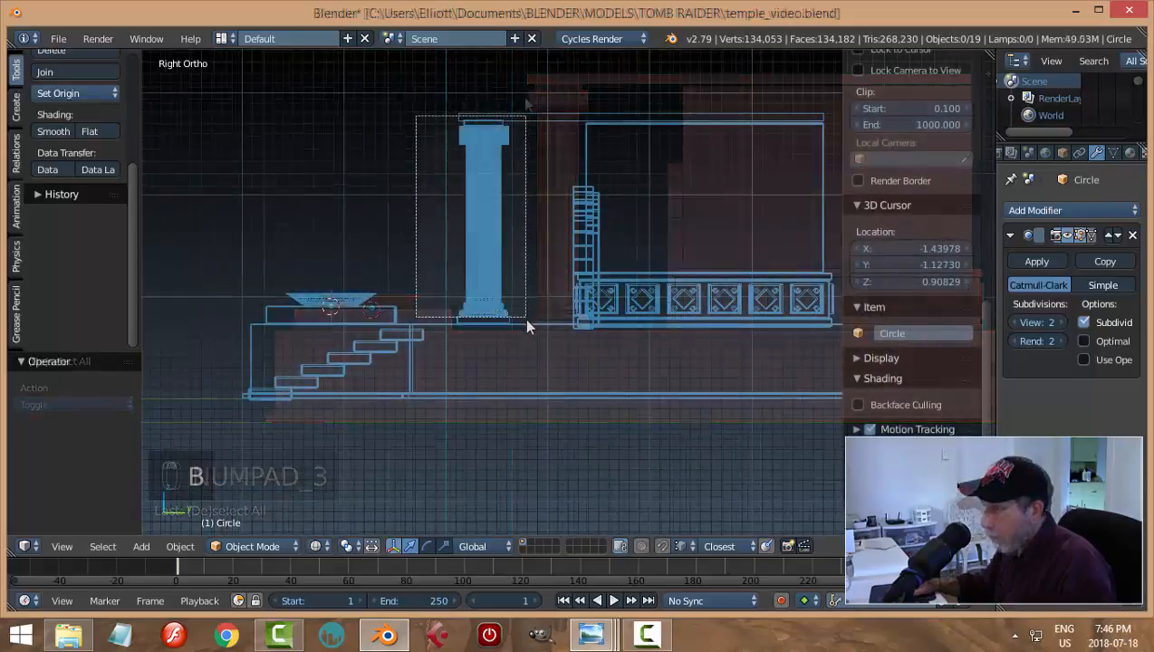
right_click(573, 122)
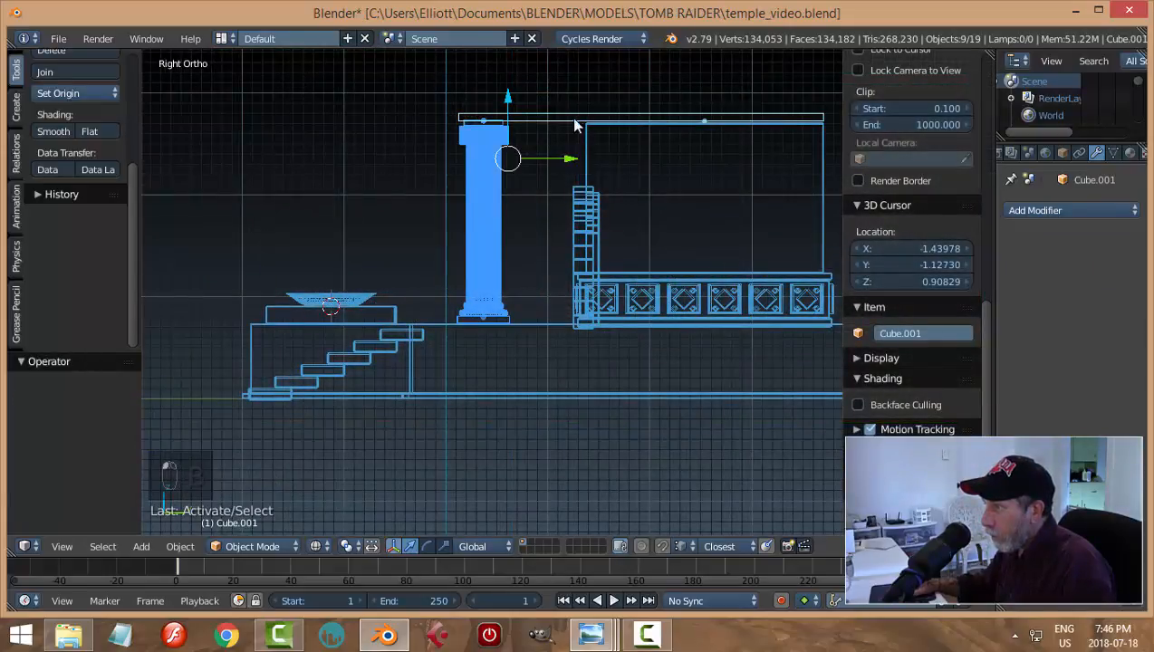
drag(556, 163, 556, 168)
key(ctrl+z)
shift+right_click(563, 116)
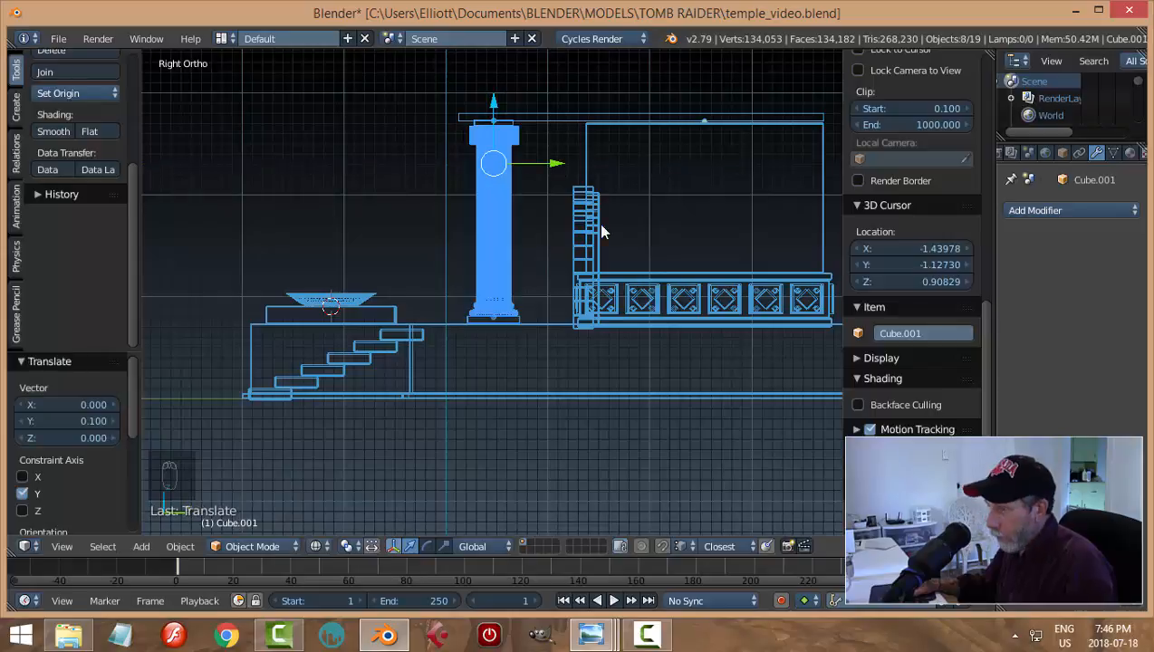
key(z)
click(570, 341)
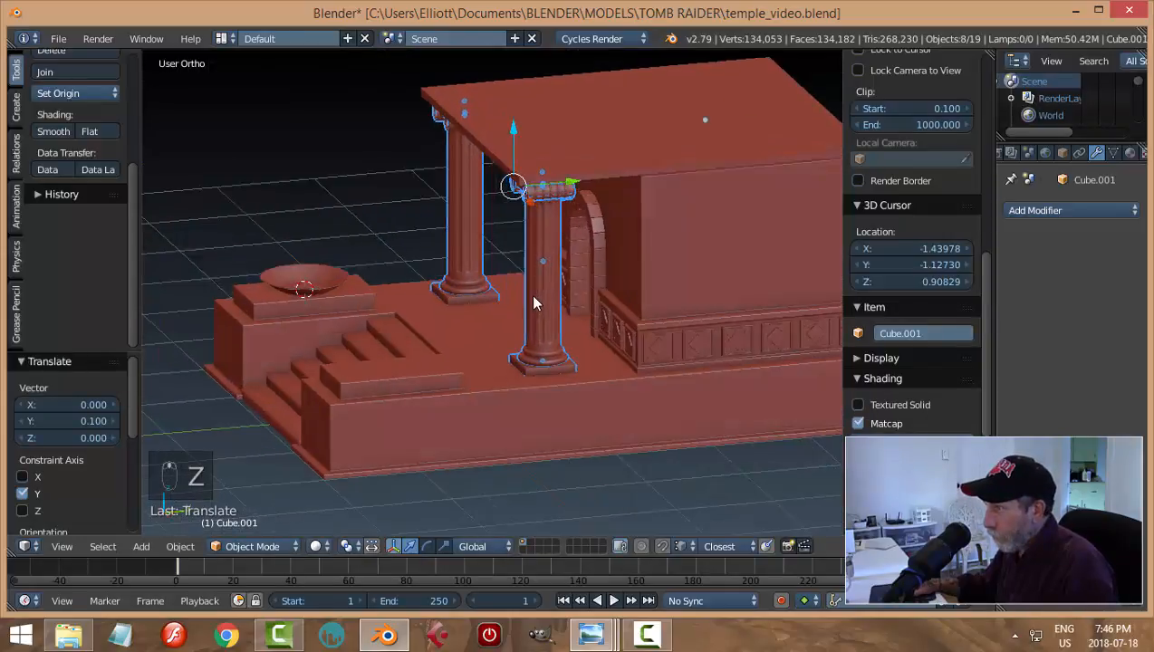
key(a)
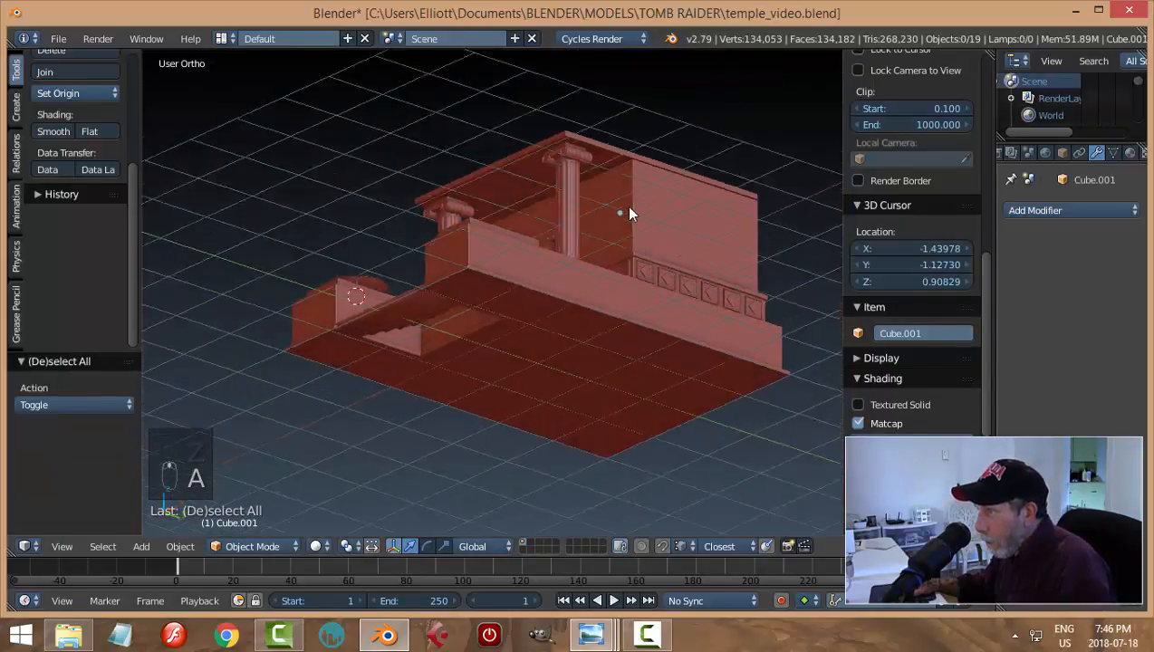